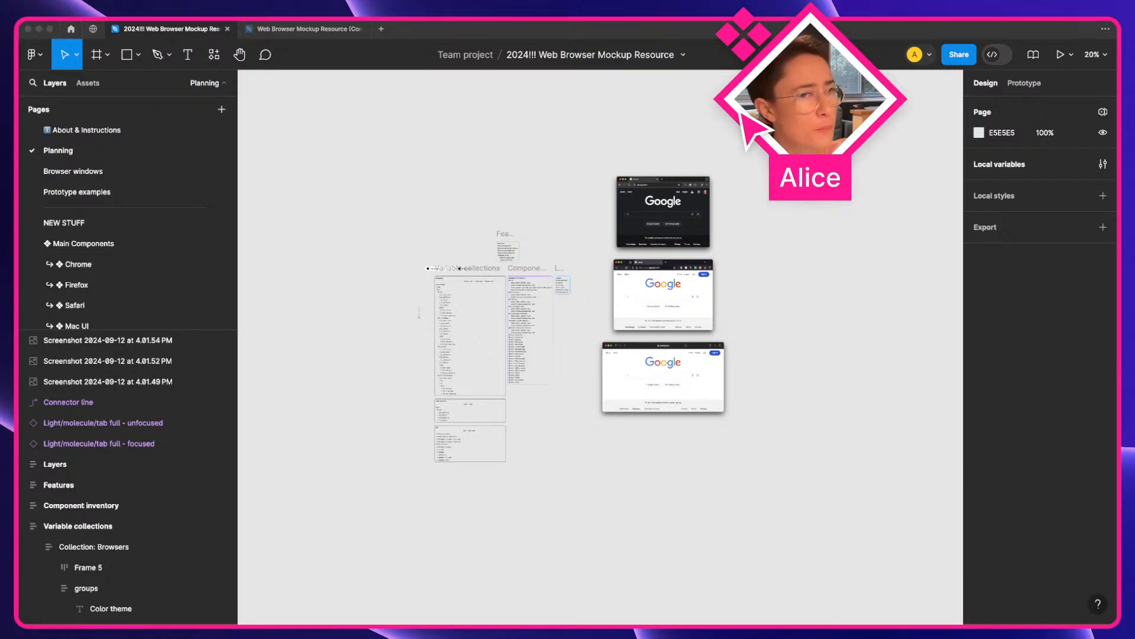
Switch to the Web Browser Mockup Resource (Community) file and inspect the focused tab of the Mac - Firefox - Light mockup.
{"action": "left_click", "coordinate": [574, 202]}
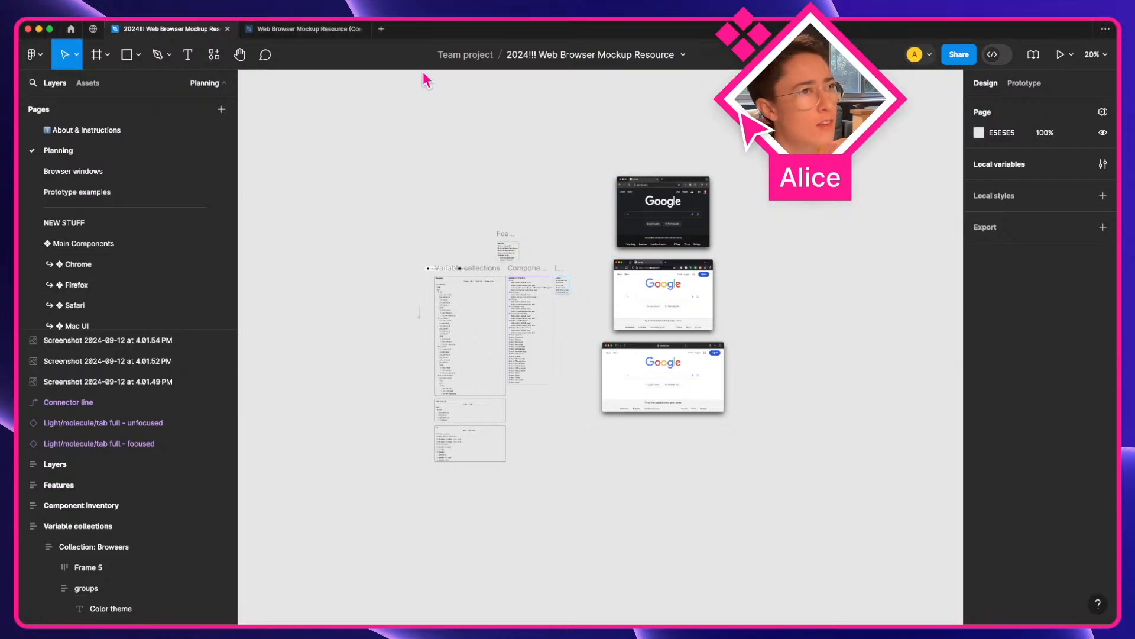
{"action": "left_click", "coordinate": [291, 26]}
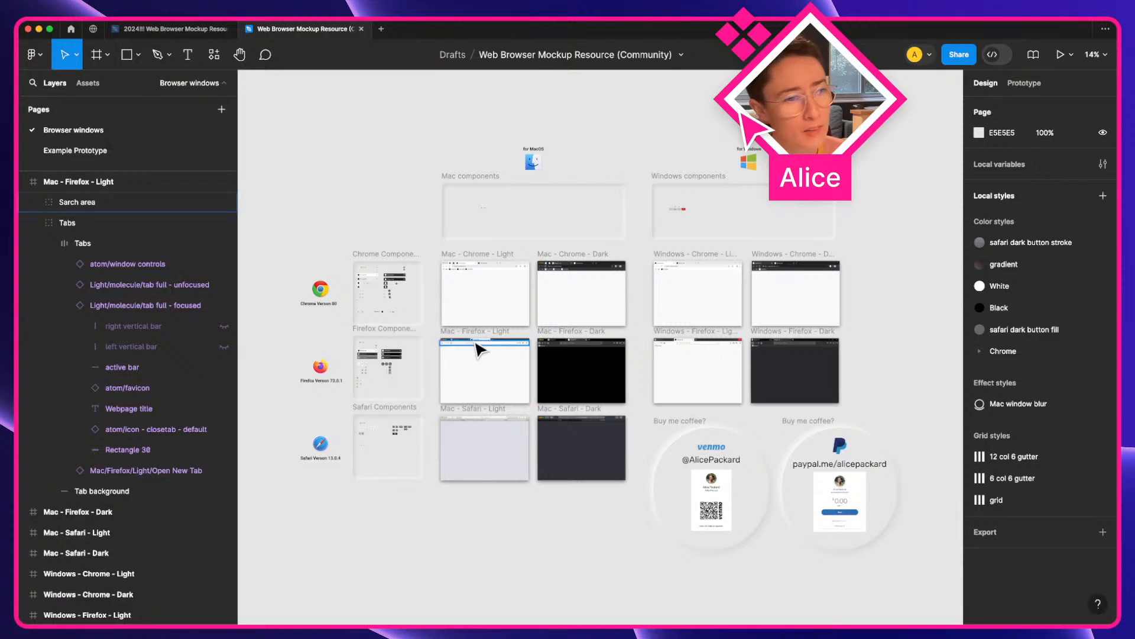
{"action": "scroll", "coordinate": [488, 349], "scroll_direction": "up", "scroll_amount": 5}
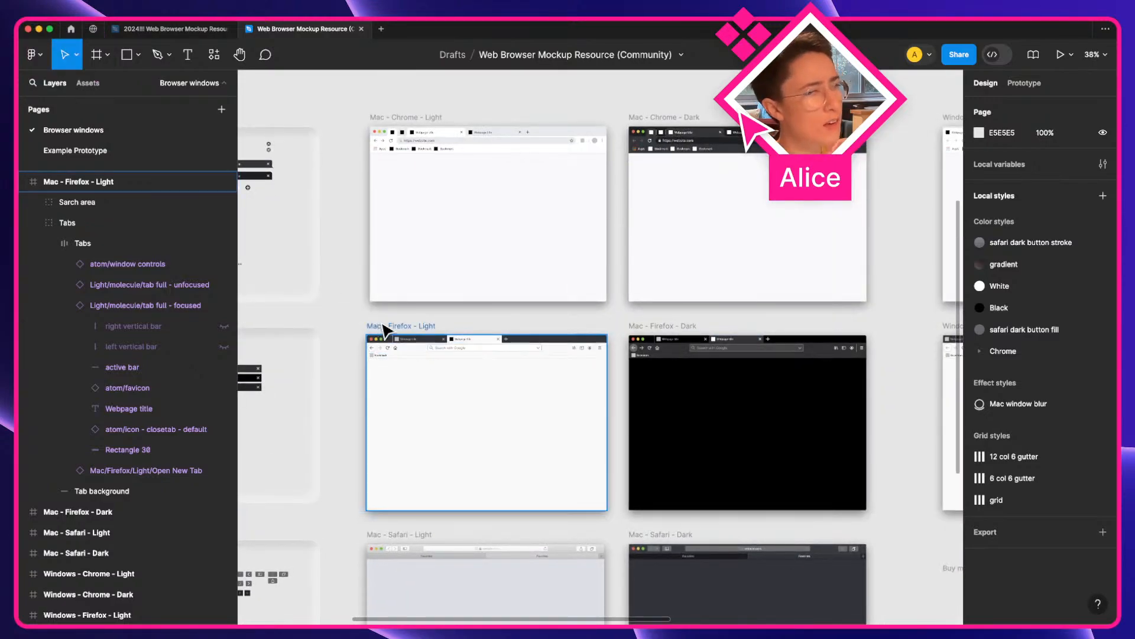
{"action": "key", "text": "space"}
{"action": "left_click_drag", "start_coordinate": [353, 344], "coordinate": [507, 370]}
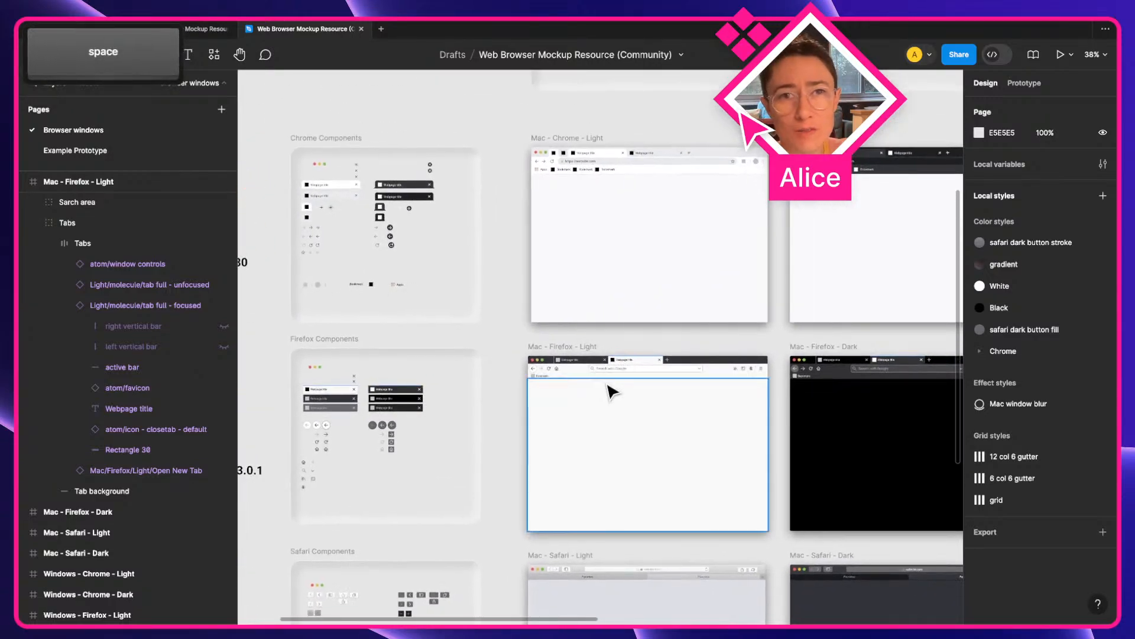
{"action": "scroll", "coordinate": [664, 380], "scroll_direction": "up", "scroll_amount": 5}
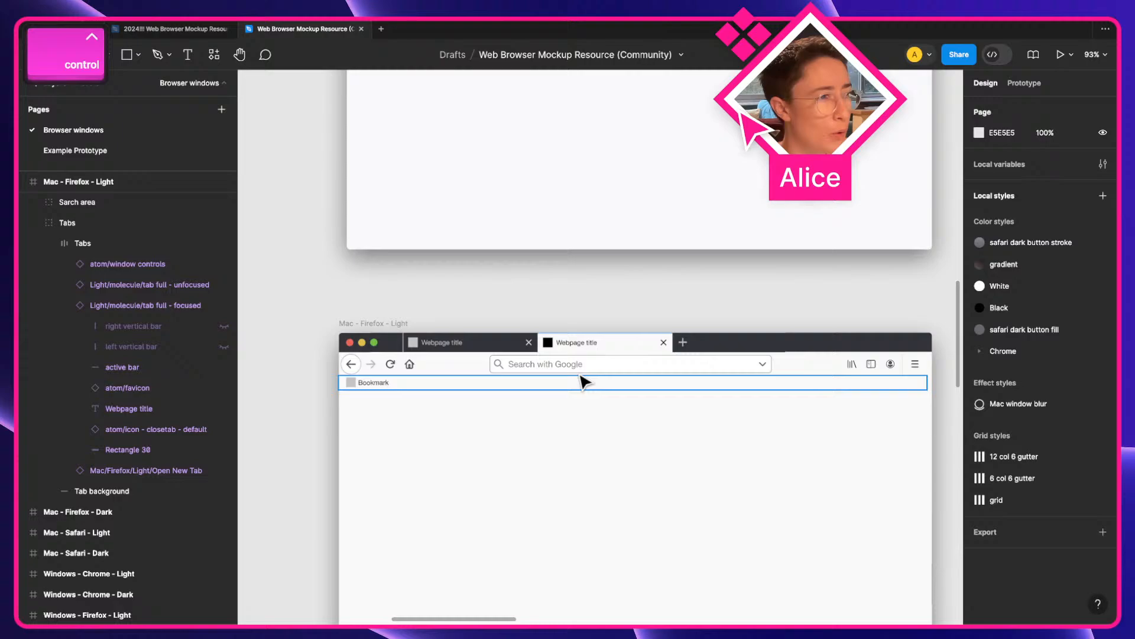
{"action": "double_click", "coordinate": [565, 342]}
{"action": "scroll", "coordinate": [502, 354], "scroll_direction": "down", "scroll_amount": 5}
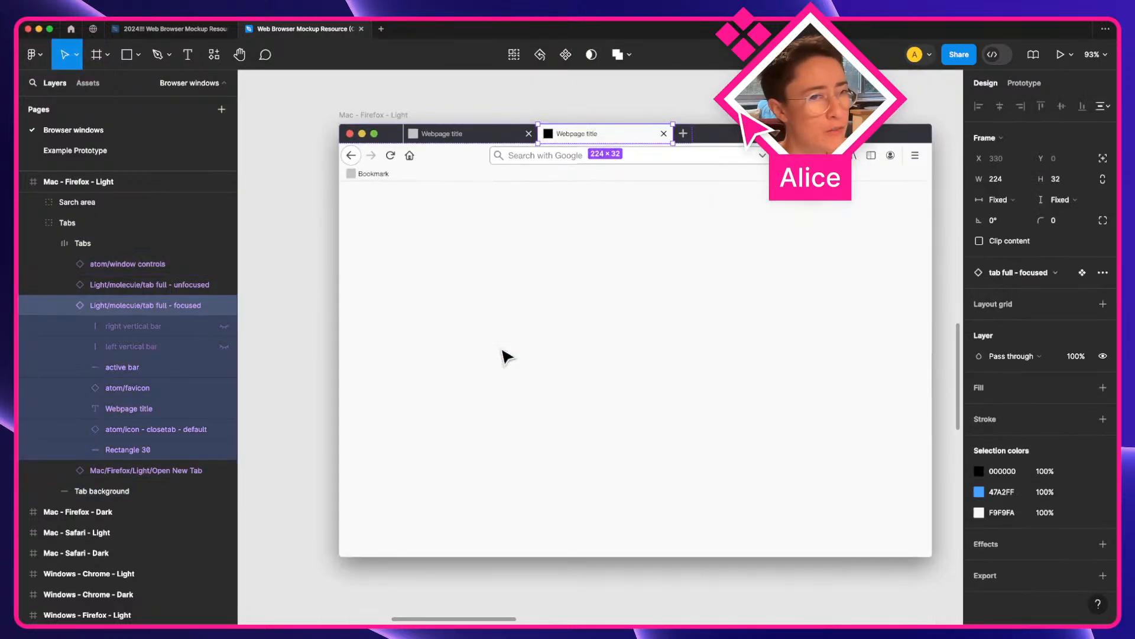
Inspect how the Mac - Firefox - Light mockup is built: its frame, webpage content area, Tabs layout and focused tab instance.
{"action": "left_click", "coordinate": [379, 127]}
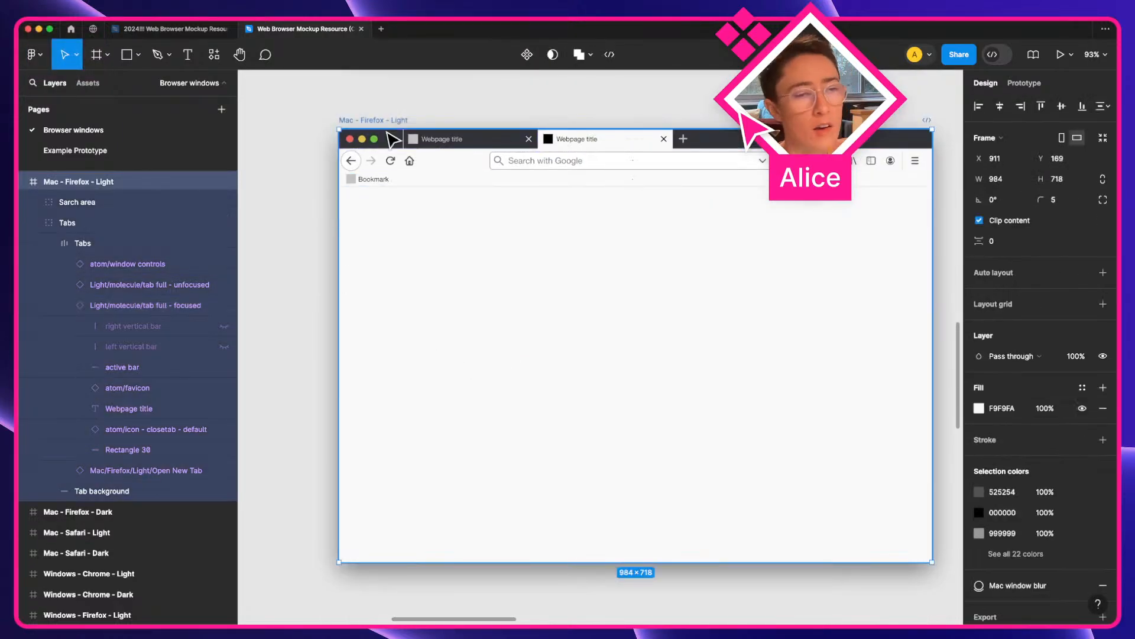
{"action": "left_click", "coordinate": [532, 272]}
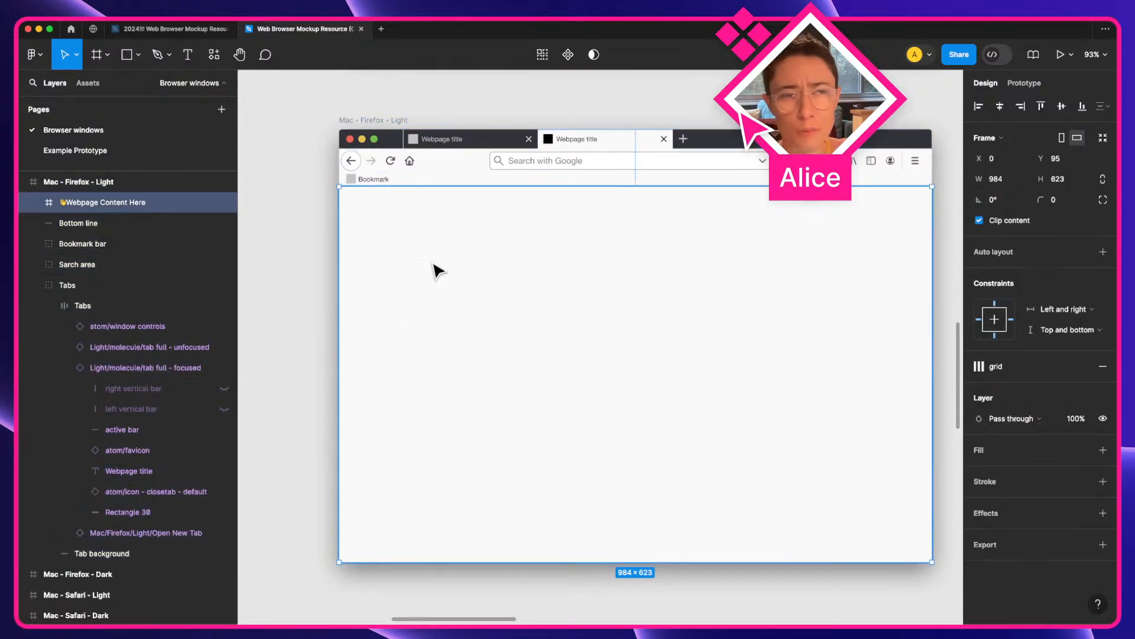
{"action": "left_click", "coordinate": [547, 142]}
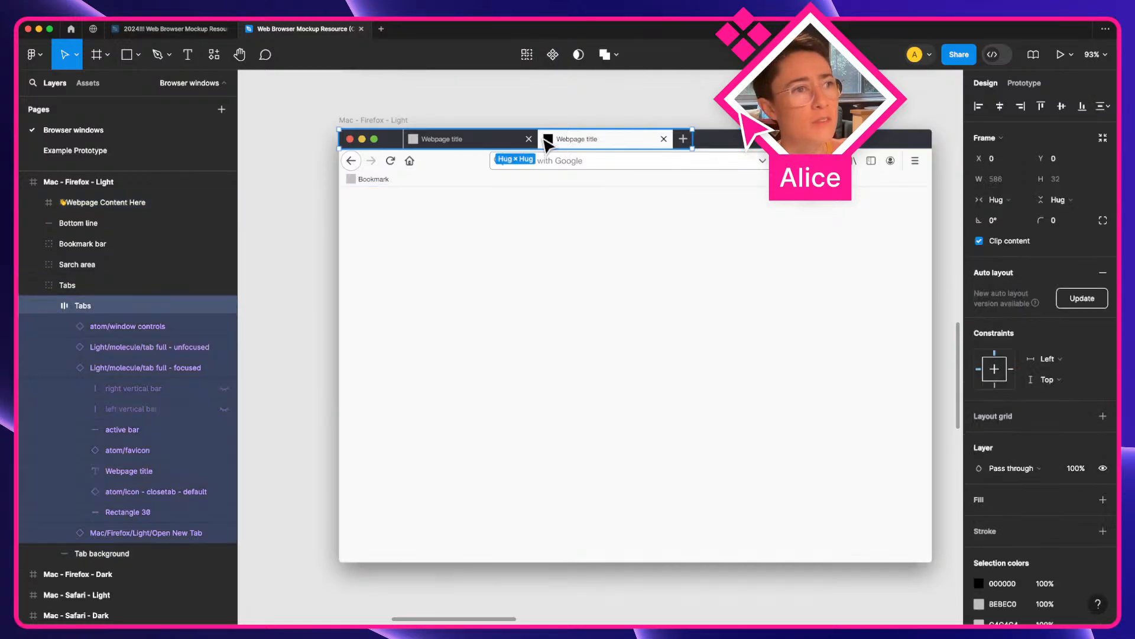
{"action": "double_click", "coordinate": [572, 146]}
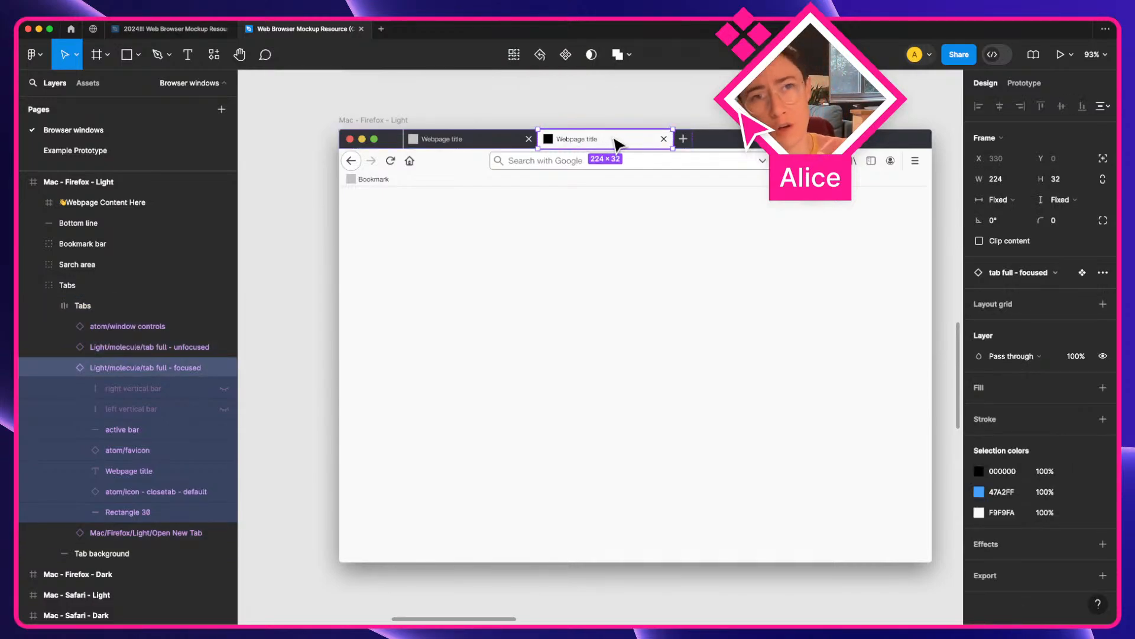
{"action": "mouse_move", "coordinate": [617, 143]}
{"action": "left_mouse_down"}
{"action": "mouse_move", "coordinate": [489, 147]}
{"action": "mouse_move", "coordinate": [612, 147]}
{"action": "left_mouse_up"}
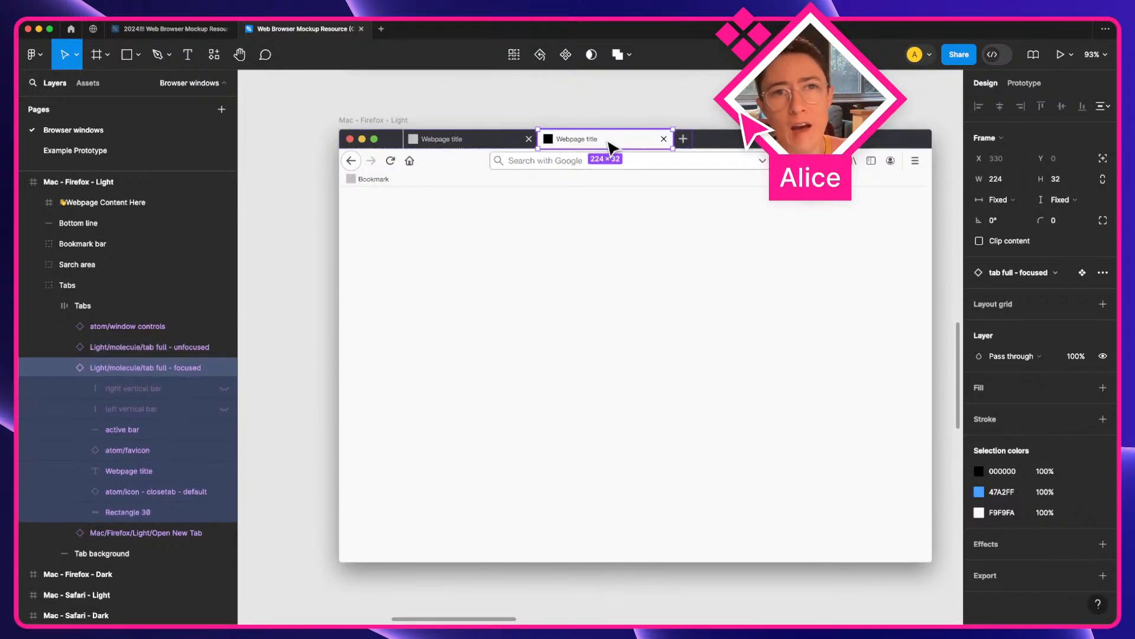
{"action": "left_click", "coordinate": [522, 126]}
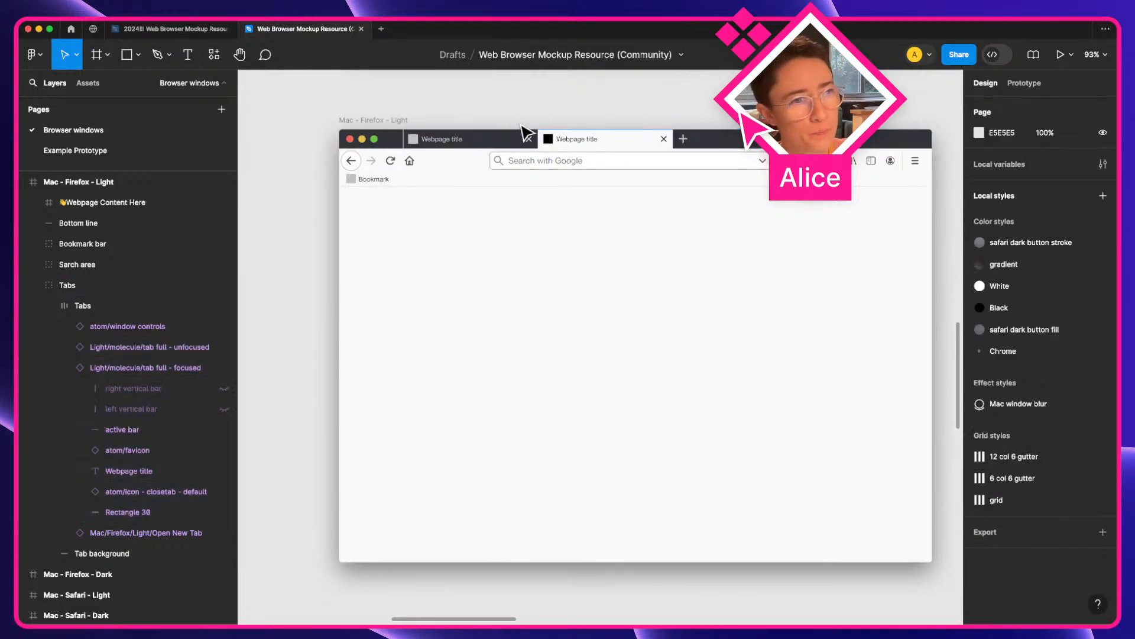
Review the Mac browser mockups alongside the Chrome, Firefox and Safari component frames and their browser version labels.
{"action": "scroll", "coordinate": [552, 177], "scroll_direction": "down", "scroll_amount": 5}
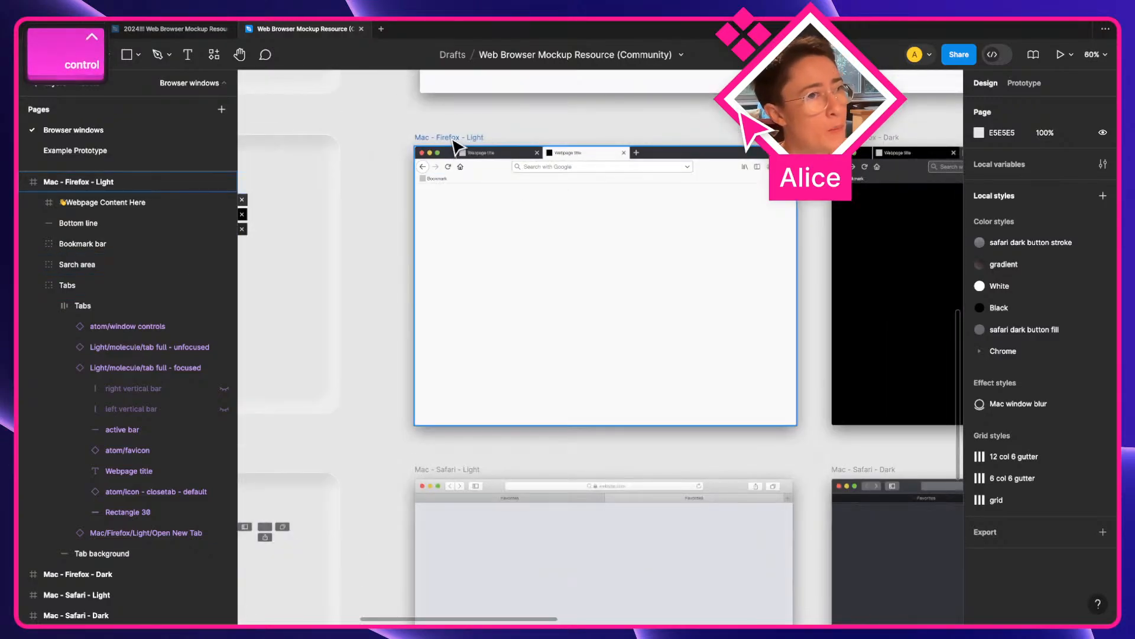
{"action": "left_click", "coordinate": [645, 195]}
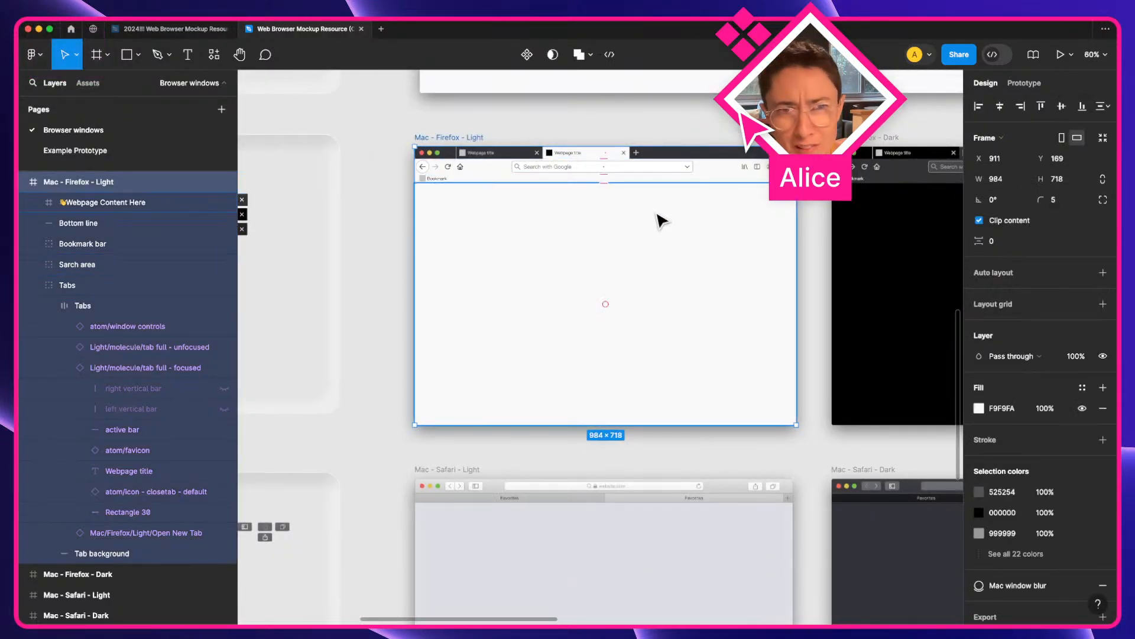
{"action": "scroll", "coordinate": [593, 302], "scroll_direction": "up", "scroll_amount": 6}
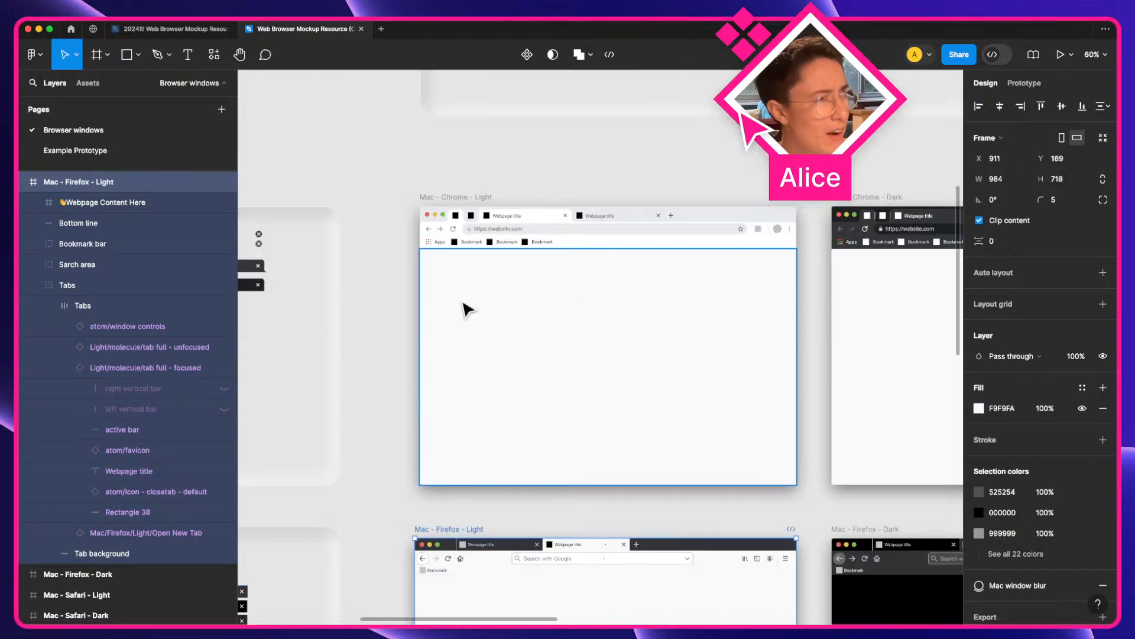
{"action": "left_click_drag", "start_coordinate": [465, 307], "coordinate": [1089, 287]}
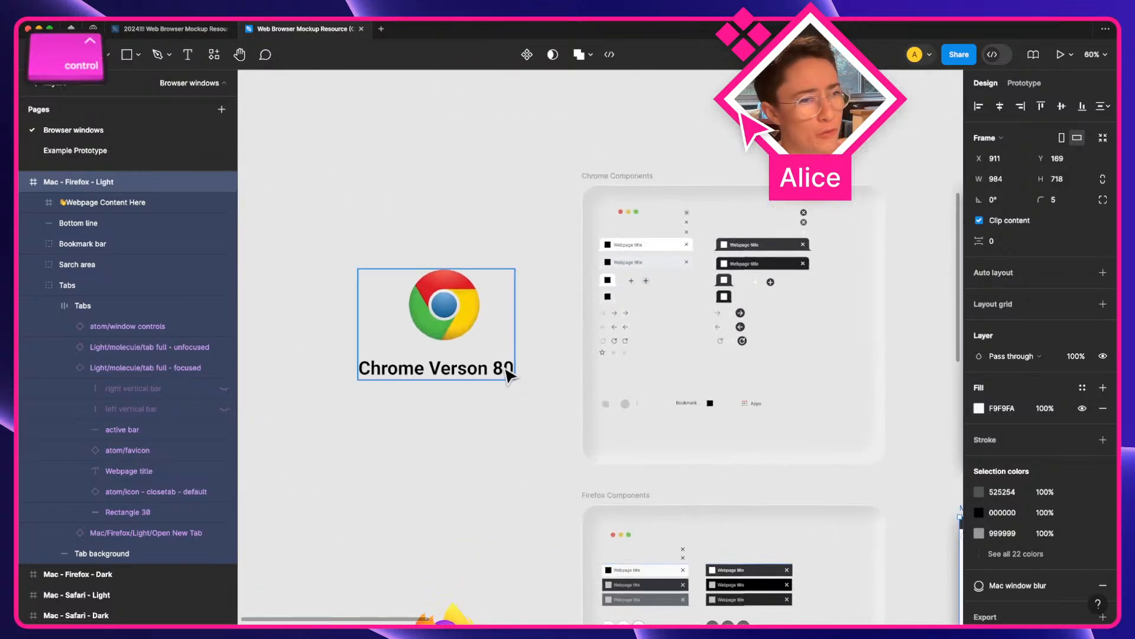
{"action": "left_click", "coordinate": [500, 404]}
{"action": "scroll", "coordinate": [494, 408], "scroll_direction": "down", "scroll_amount": 5}
{"action": "key", "text": "space"}
{"action": "left_click_drag", "start_coordinate": [528, 491], "coordinate": [435, 321]}
{"action": "left_click", "coordinate": [650, 293]}
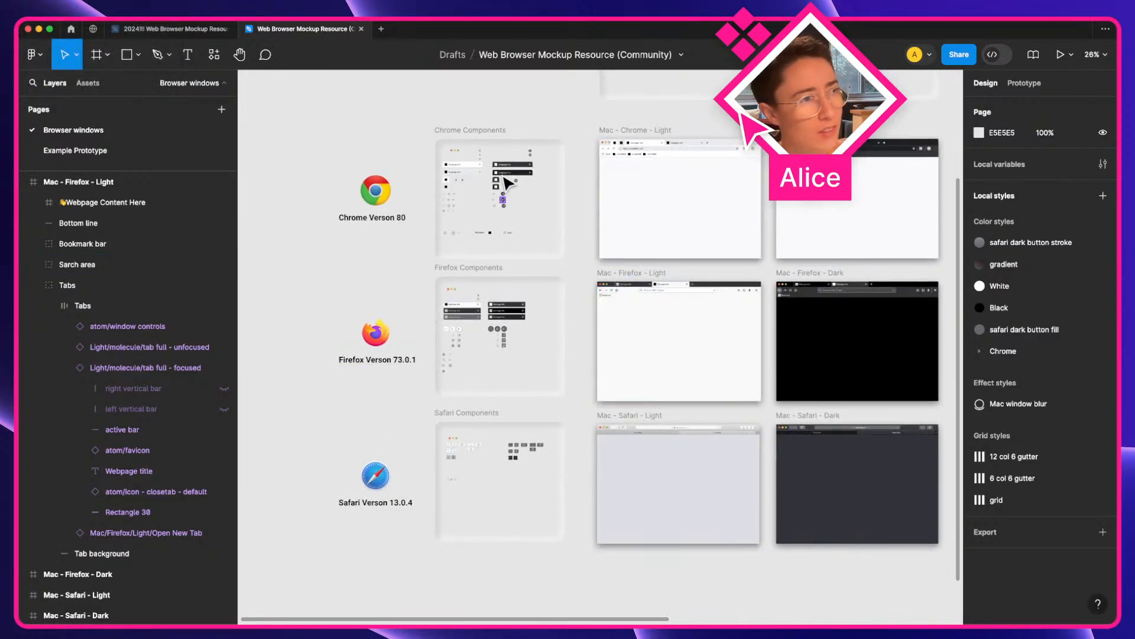
Switch to the 2024!!! Web Browser Mockup Resource file and view the Planning page's lists and browser screenshots.
{"action": "left_click", "coordinate": [160, 26]}
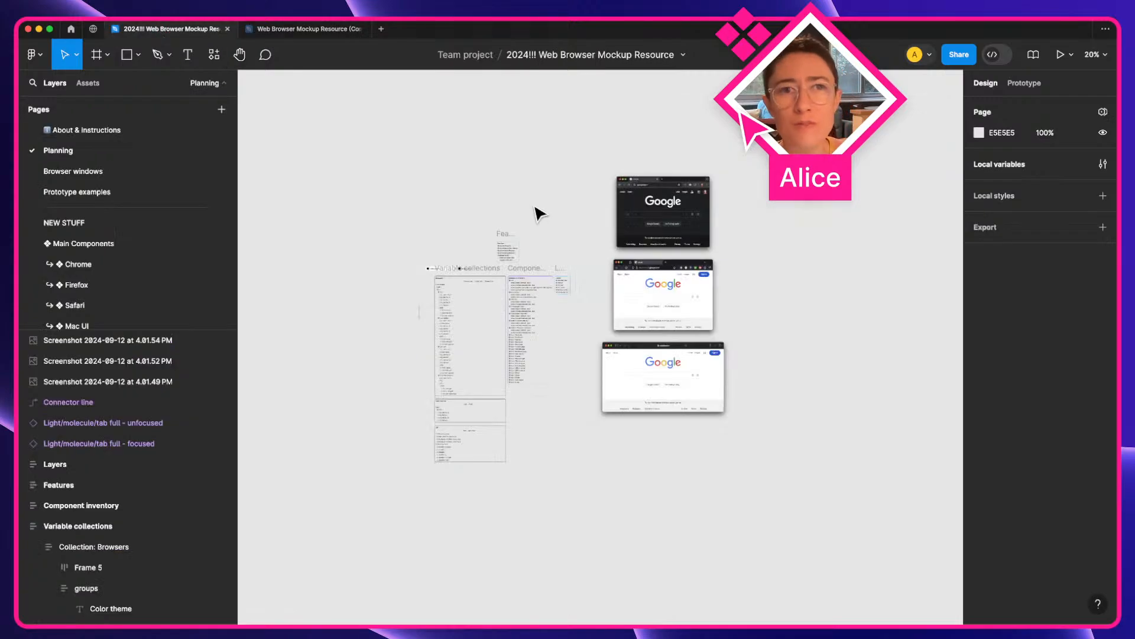
{"action": "scroll", "coordinate": [492, 289], "scroll_direction": "up", "scroll_amount": 3}
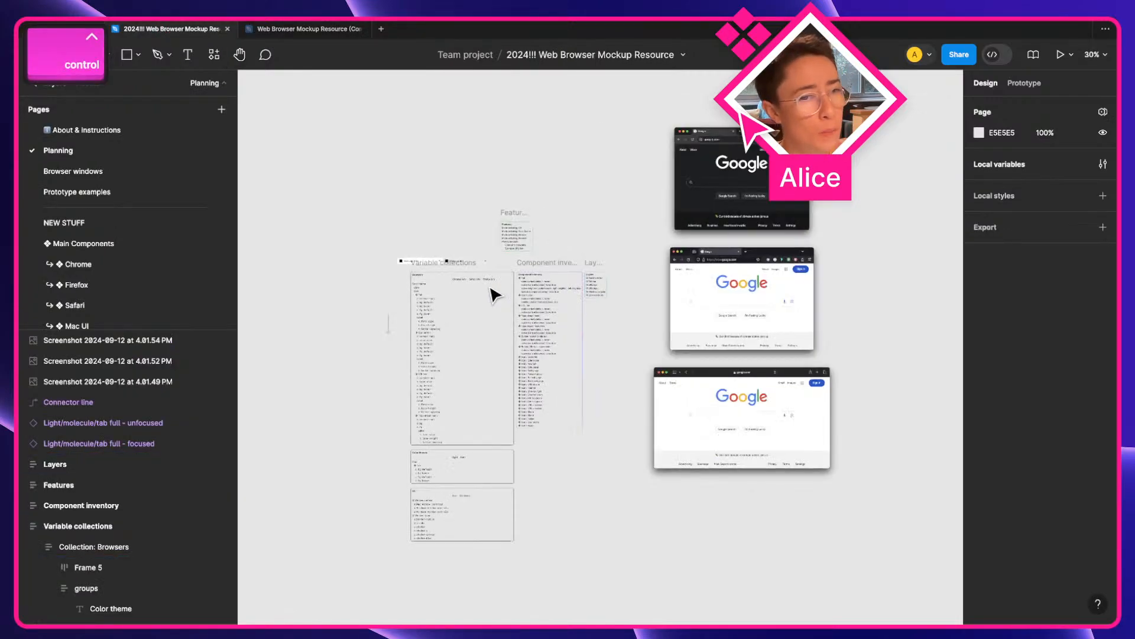
{"action": "scroll", "coordinate": [496, 294], "scroll_direction": "up", "scroll_amount": 1}
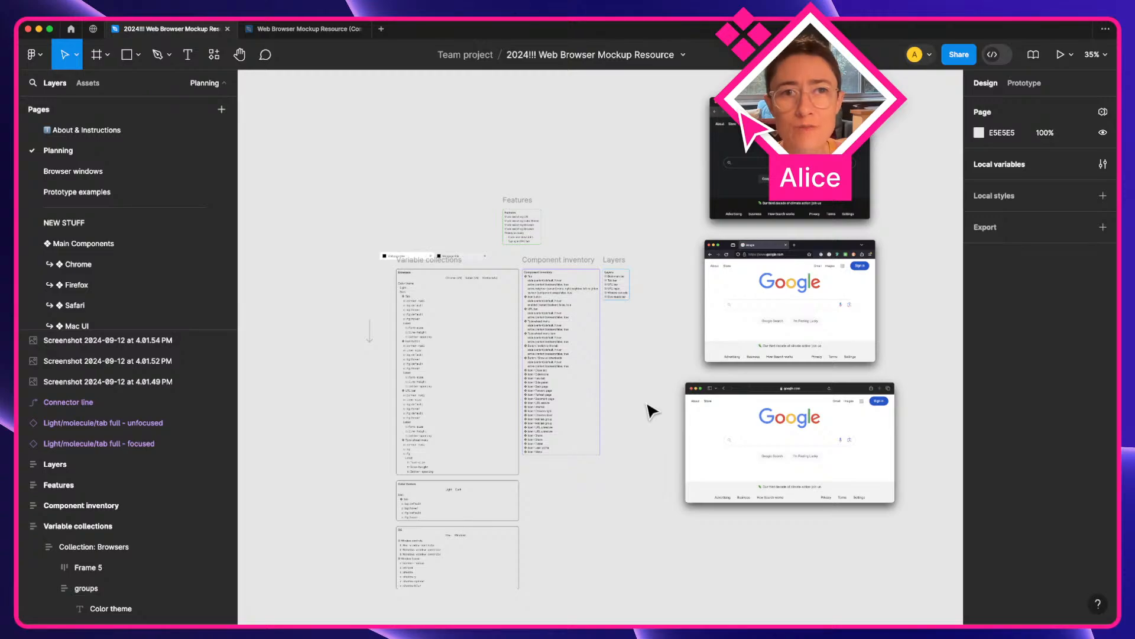
{"action": "key", "text": "space"}
{"action": "left_click_drag", "start_coordinate": [651, 411], "coordinate": [582, 378]}
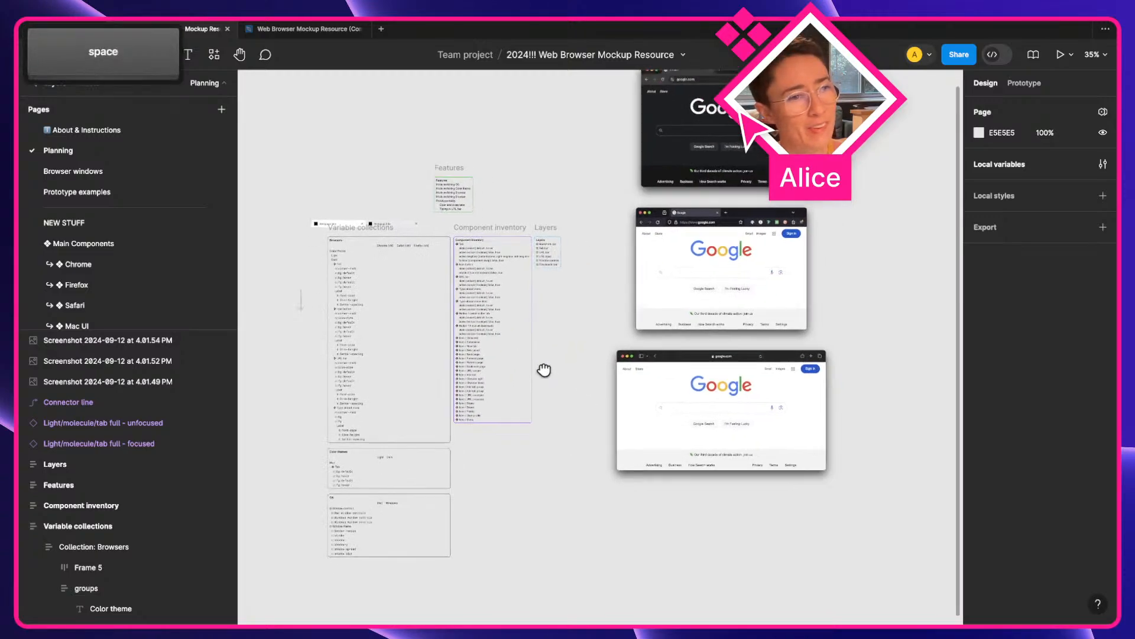
{"action": "left_click", "coordinate": [679, 384]}
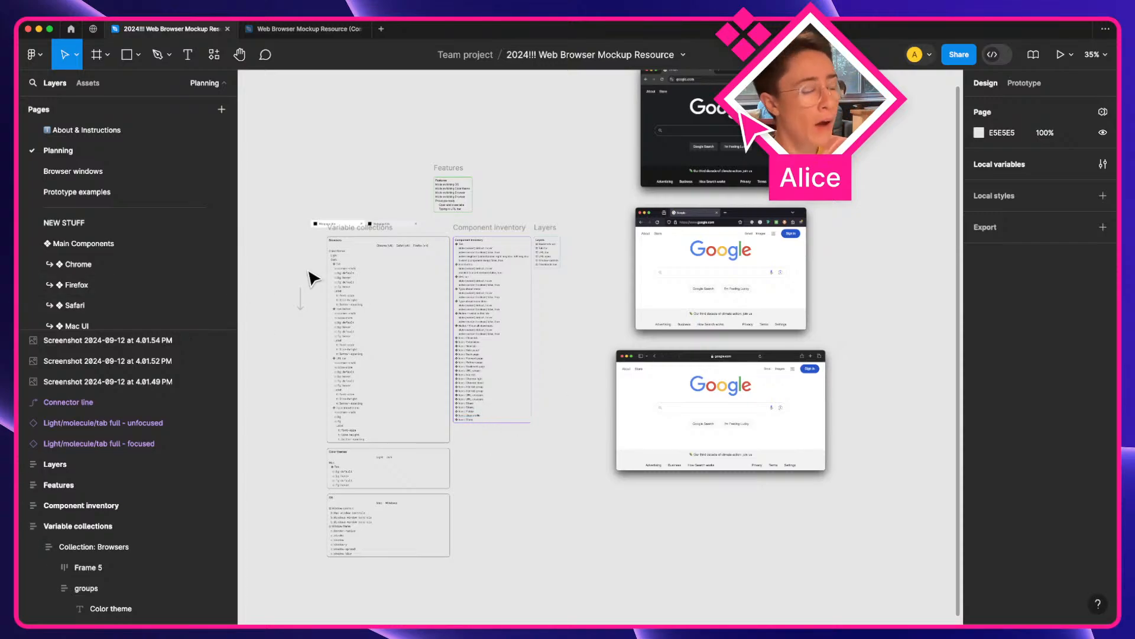
Examine the Variable collections, Component inventory and Layers lists on the Planning page, along with the neighbouring browser screenshots.
{"action": "left_click", "coordinate": [337, 275]}
{"action": "scroll", "coordinate": [317, 233], "scroll_direction": "up", "scroll_amount": 5}
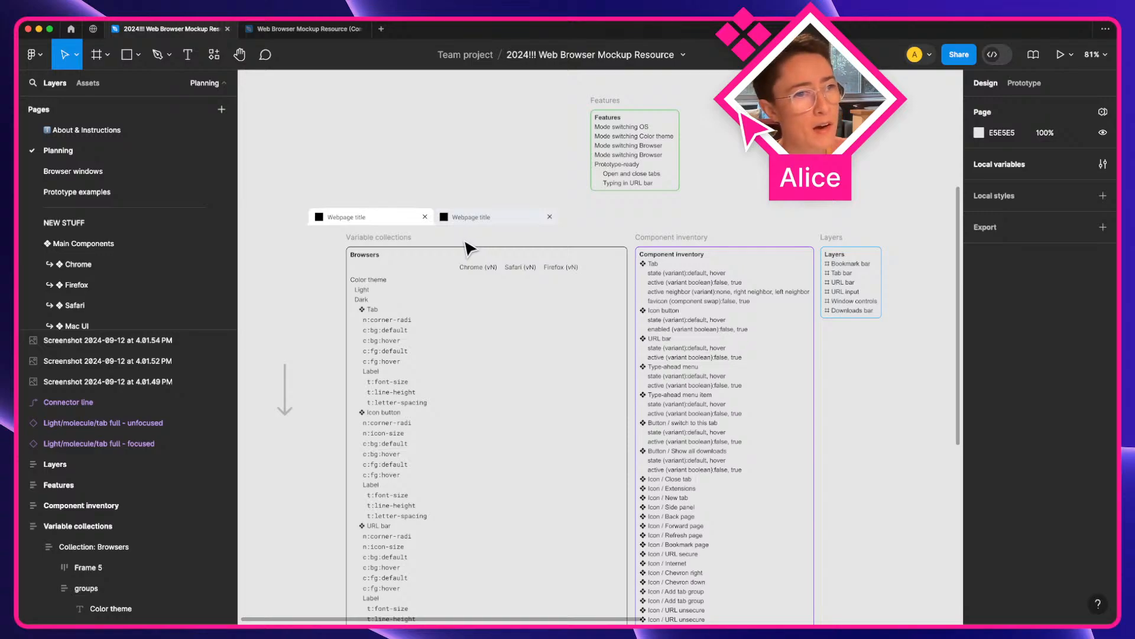
{"action": "left_click", "coordinate": [365, 242]}
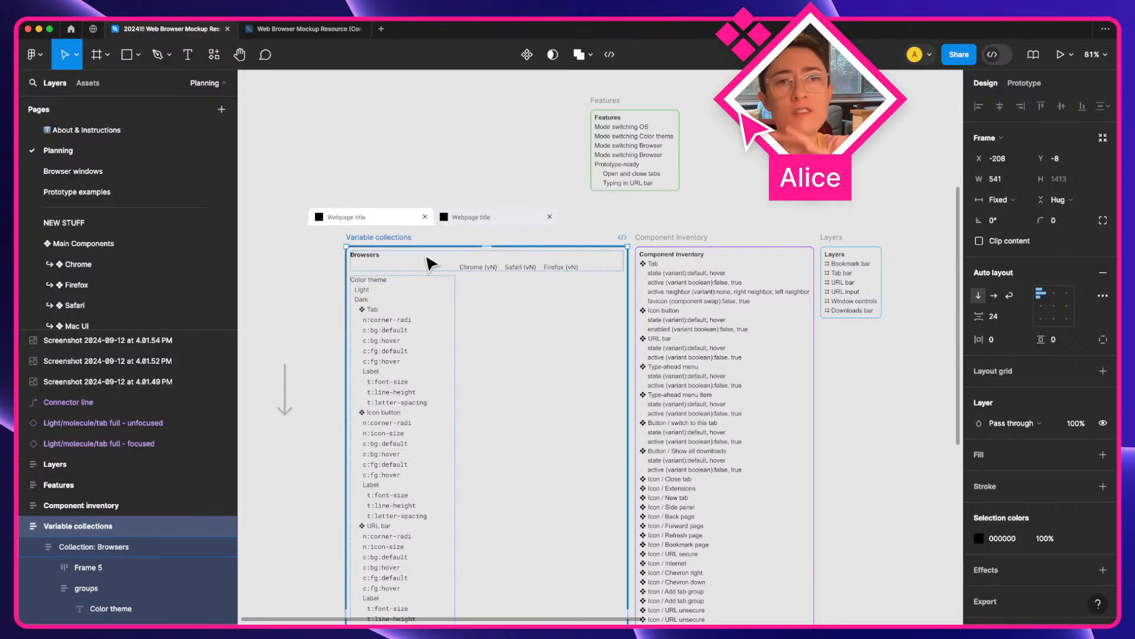
{"action": "scroll", "coordinate": [413, 261], "scroll_direction": "right", "scroll_amount": 5}
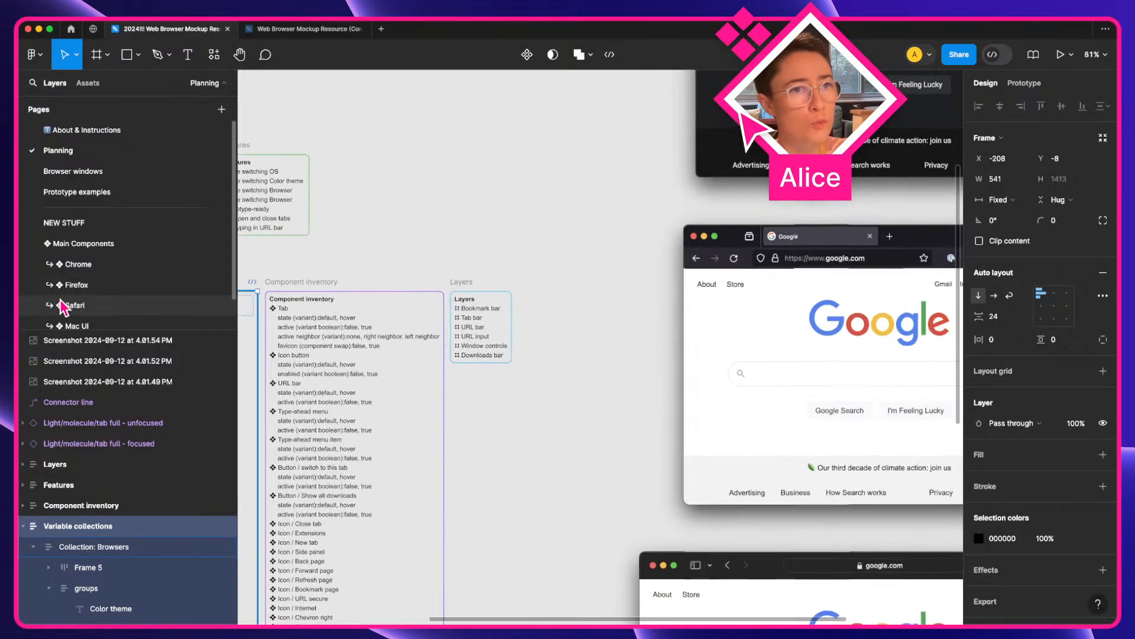
Return to the Community file and select the Chrome, Firefox and Safari version label groups together to review the browser rows.
{"action": "left_click", "coordinate": [327, 30]}
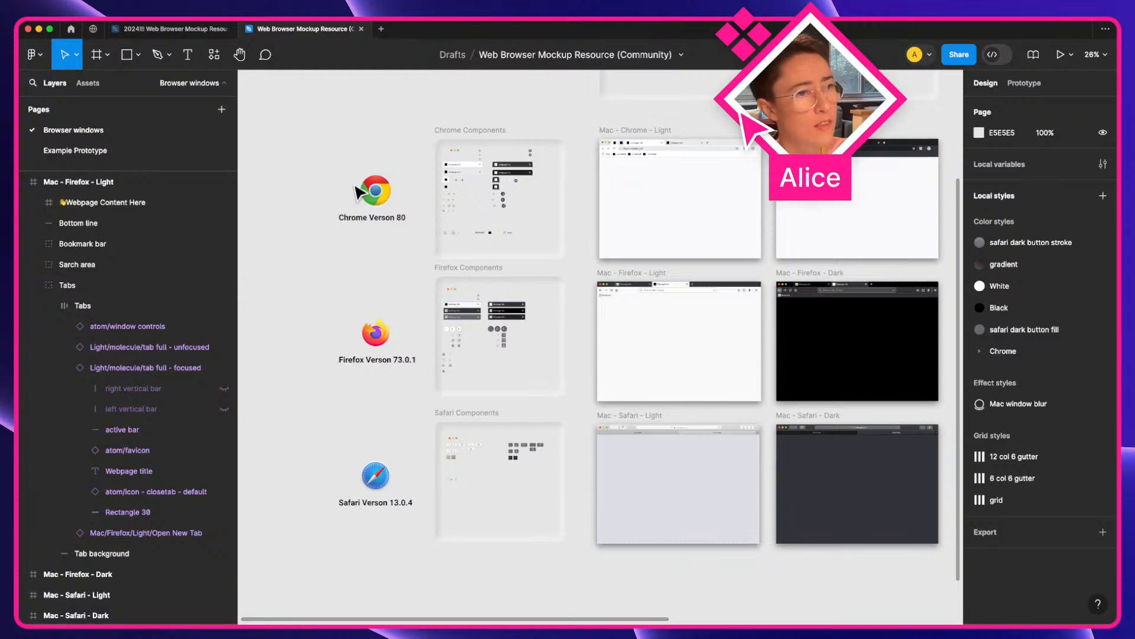
{"action": "left_click_drag", "start_coordinate": [306, 175], "coordinate": [402, 524]}
{"action": "scroll", "coordinate": [405, 532], "scroll_direction": "up", "scroll_amount": 5}
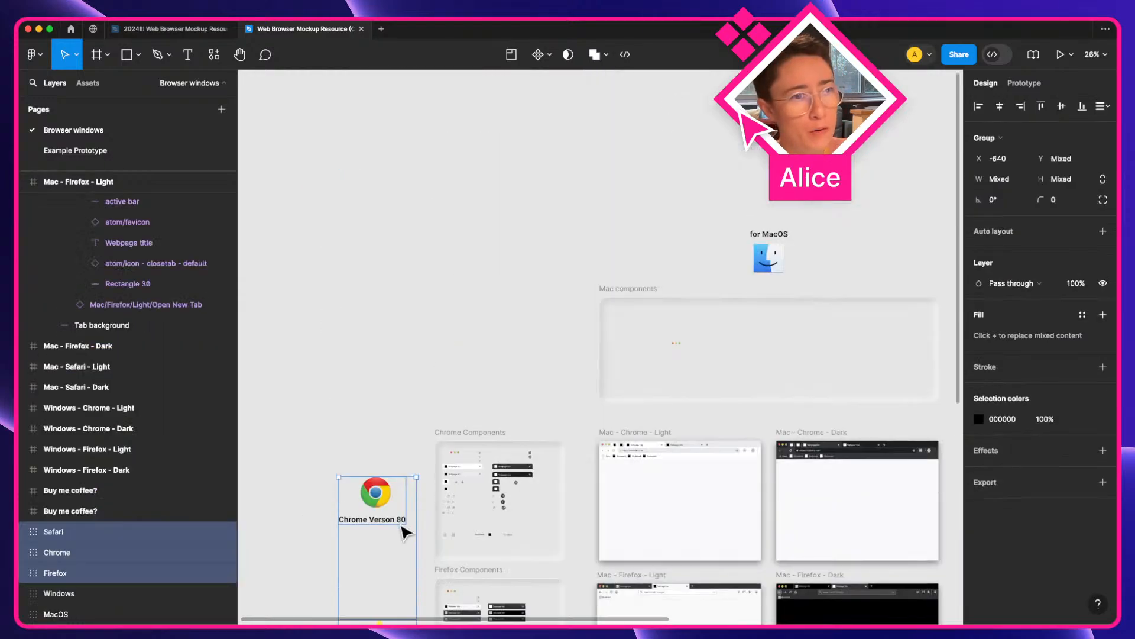
{"action": "scroll", "coordinate": [405, 532], "scroll_direction": "down", "scroll_amount": 5}
{"action": "scroll", "coordinate": [405, 533], "scroll_direction": "right", "scroll_amount": 5}
Compare the Mac - Chrome - Light and Mac - Chrome - Dark mockup frames by selecting each one.
{"action": "left_click", "coordinate": [443, 223]}
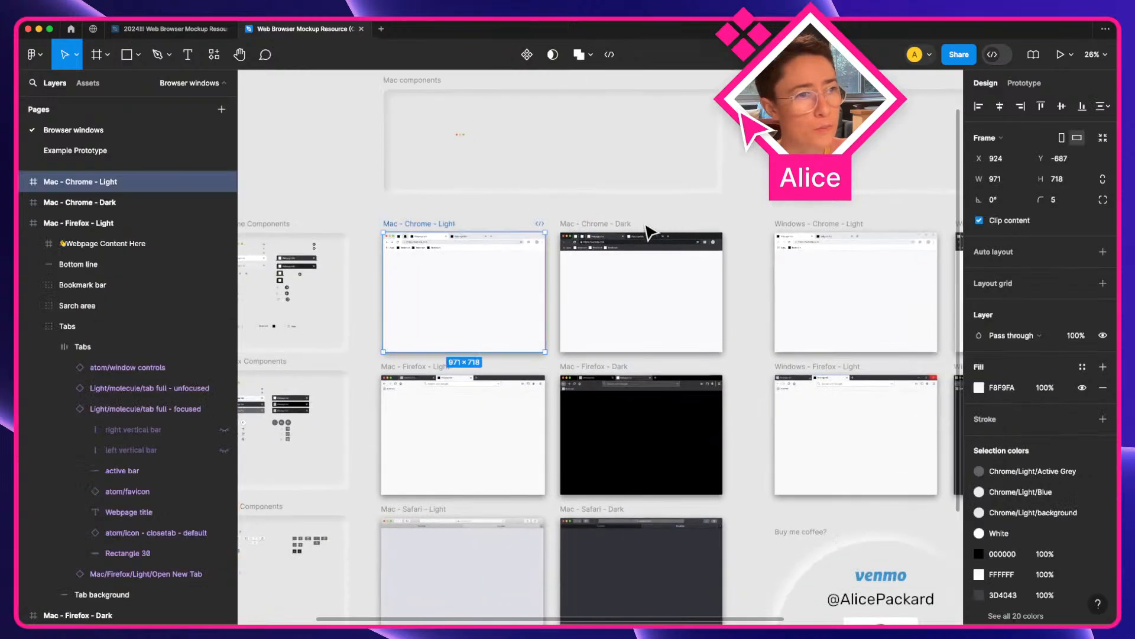
{"action": "left_click", "coordinate": [613, 225]}
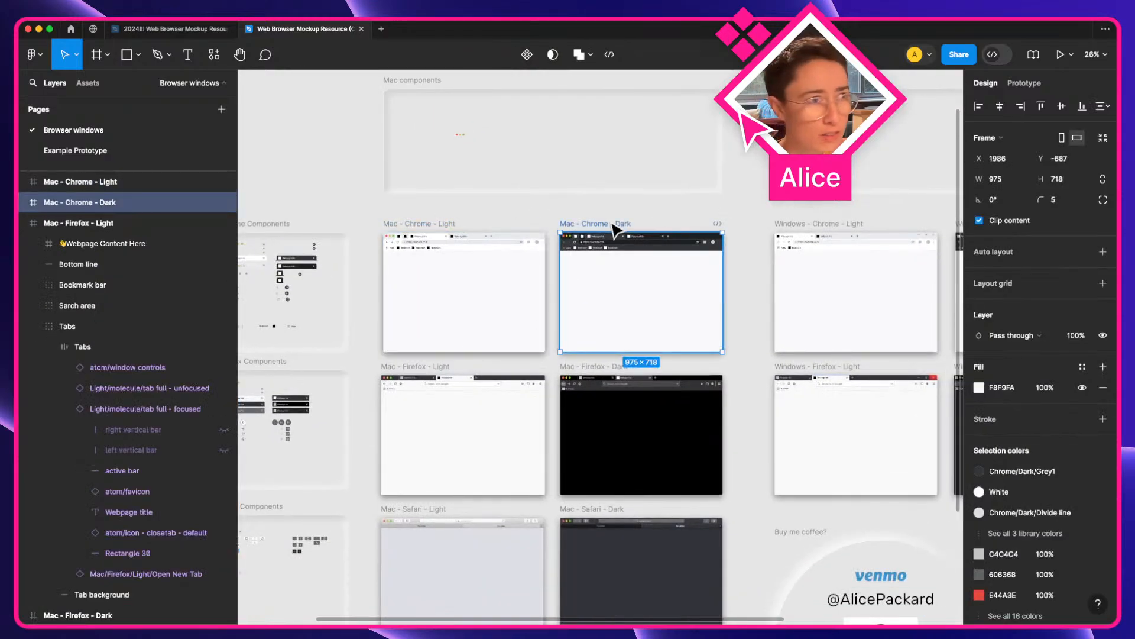
{"action": "left_click_drag", "start_coordinate": [614, 224], "coordinate": [473, 349]}
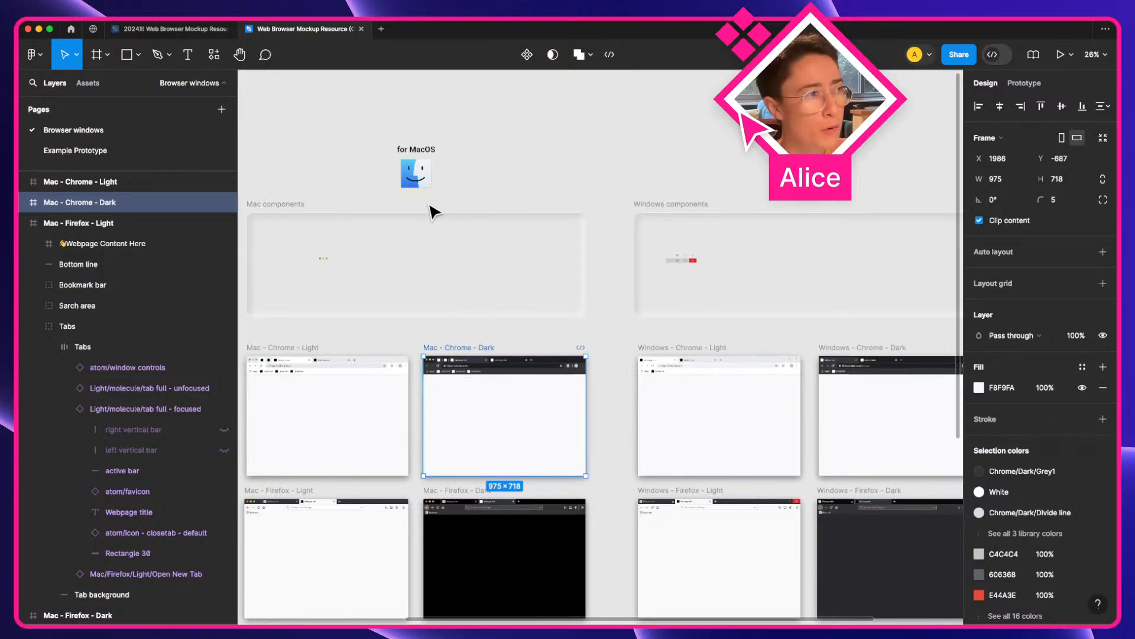
Inspect the MacOS and Windows label groups above the mockup columns, leaving nothing selected.
{"action": "left_click", "coordinate": [417, 173]}
{"action": "left_click", "coordinate": [811, 173]}
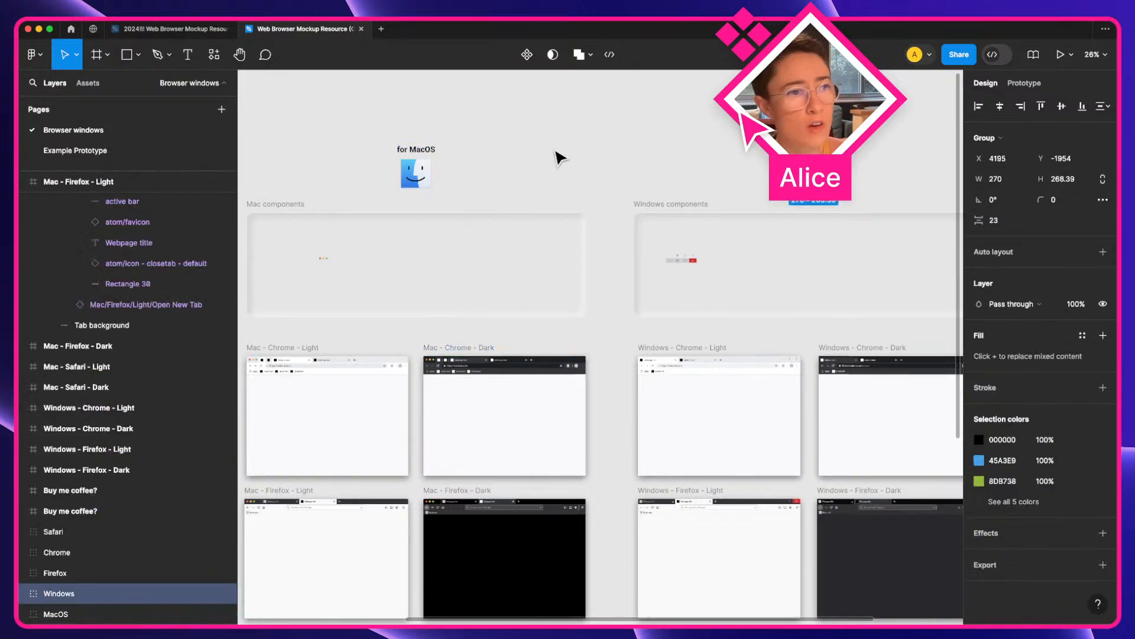
{"action": "left_click_drag", "start_coordinate": [557, 153], "coordinate": [680, 157]}
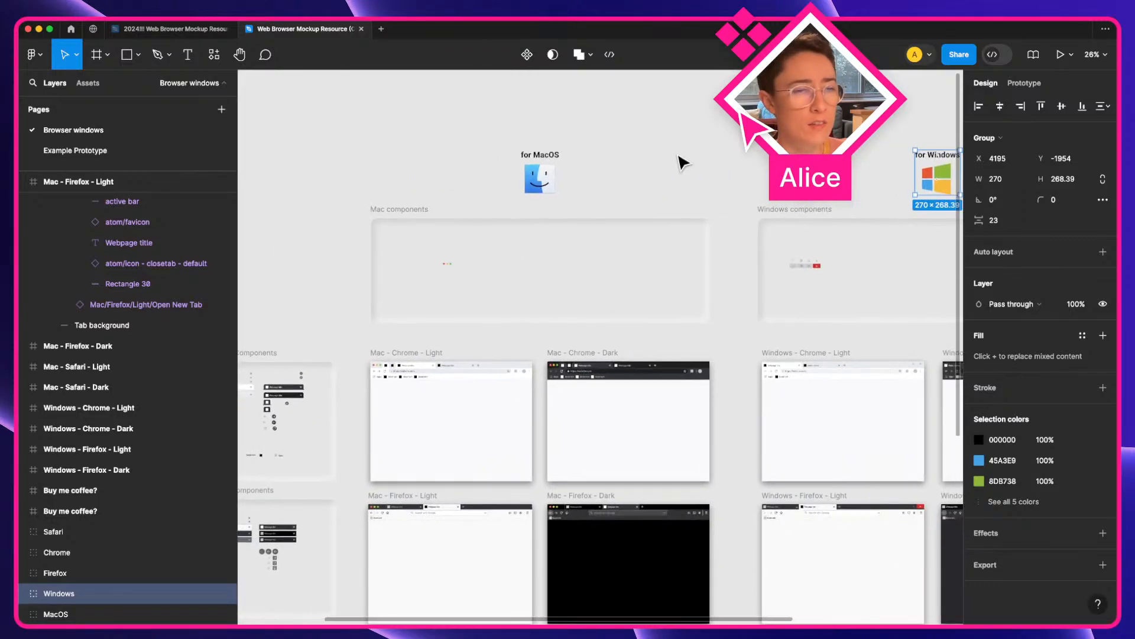
{"action": "left_click", "coordinate": [282, 105]}
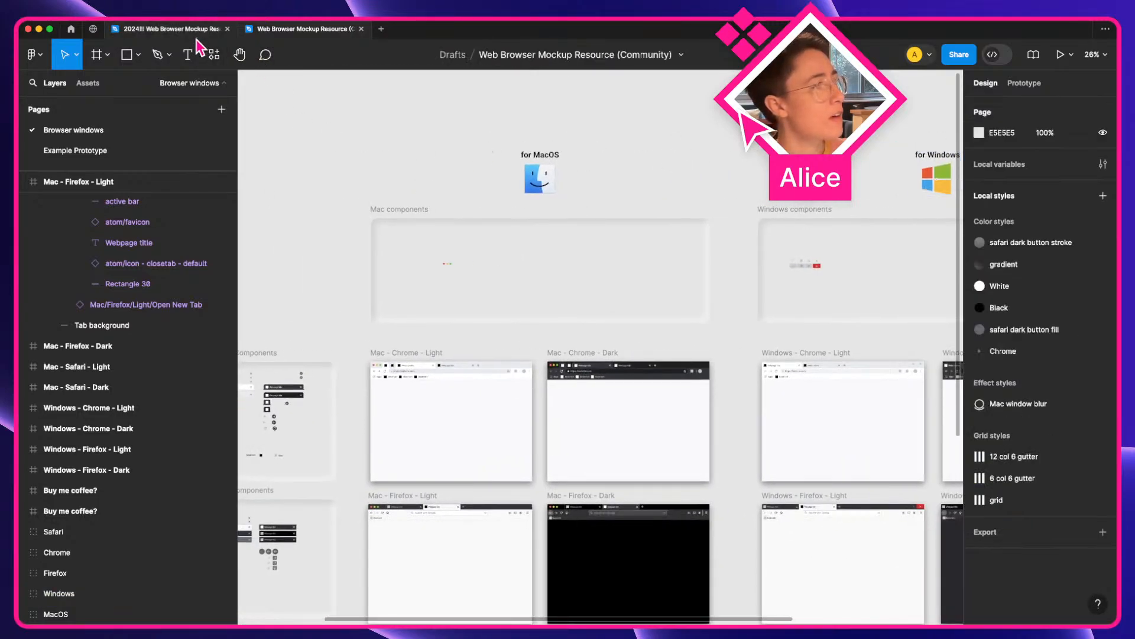
Go back to the 2024!!! Web Browser Mockup Resource file and select the Variable collections frame on the Planning page.
{"action": "left_click", "coordinate": [178, 29]}
{"action": "left_click", "coordinate": [481, 231]}
{"action": "left_click_drag", "start_coordinate": [269, 266], "coordinate": [709, 198]}
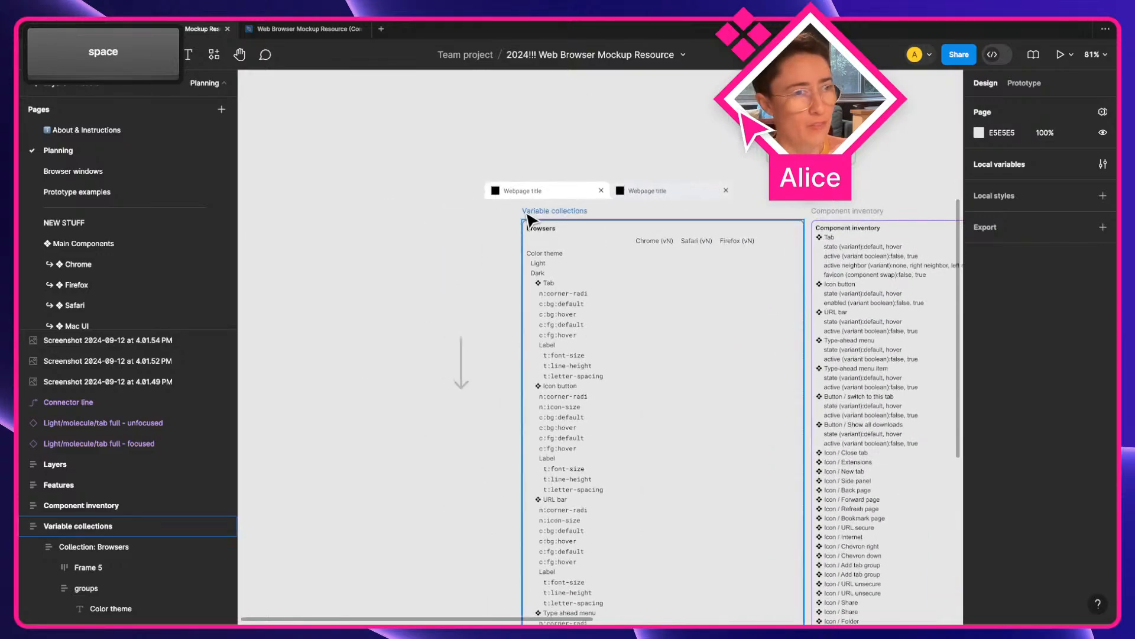
{"action": "left_click", "coordinate": [544, 216]}
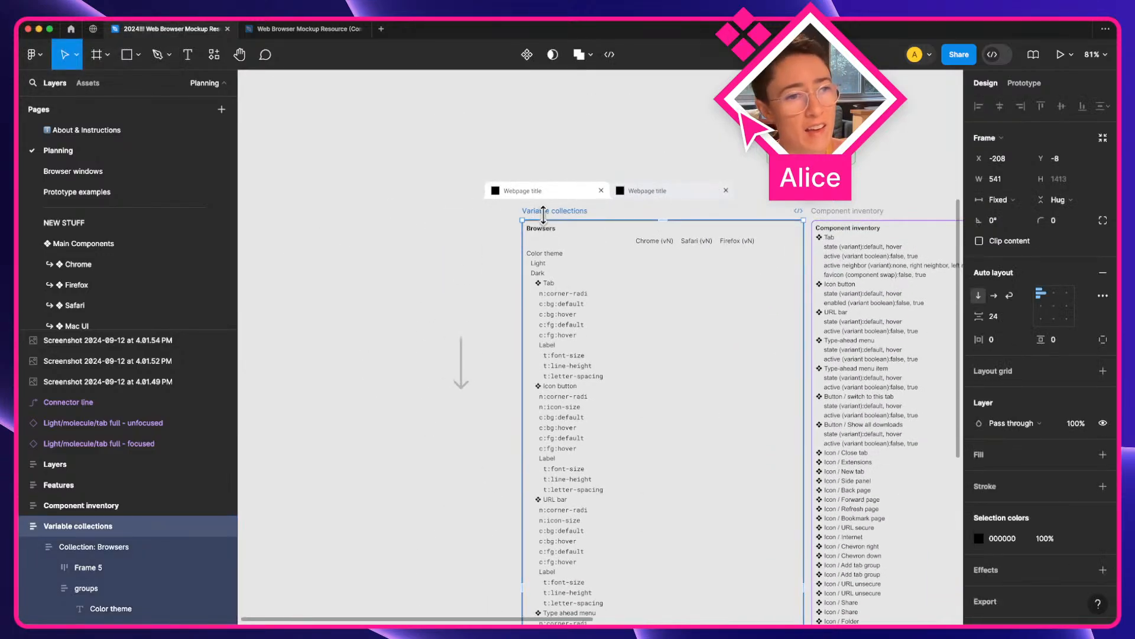
Look over the Variable collections frame on the Planning page and clear the selection.
{"action": "scroll", "coordinate": [688, 285], "scroll_direction": "up", "scroll_amount": 3}
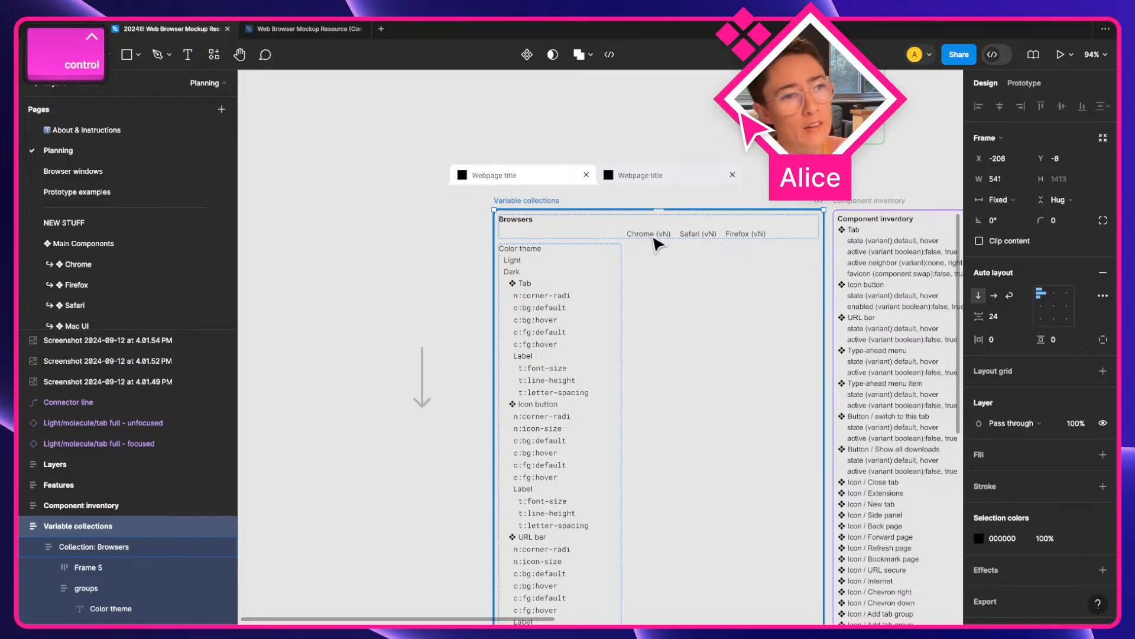
{"action": "key", "text": "super"}
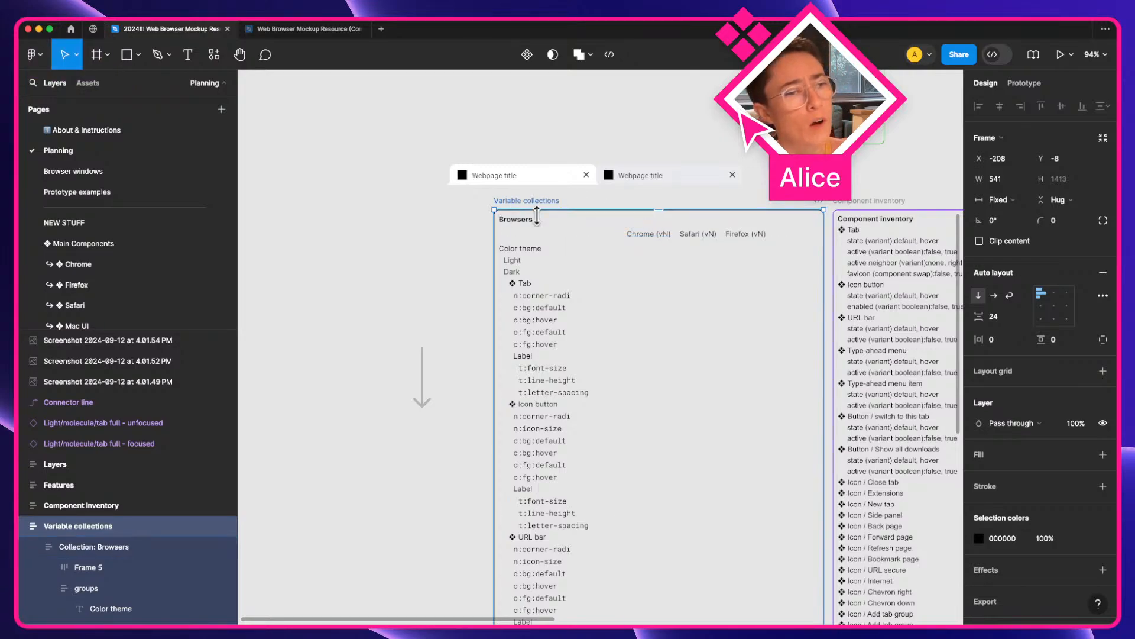
{"action": "key", "text": "super"}
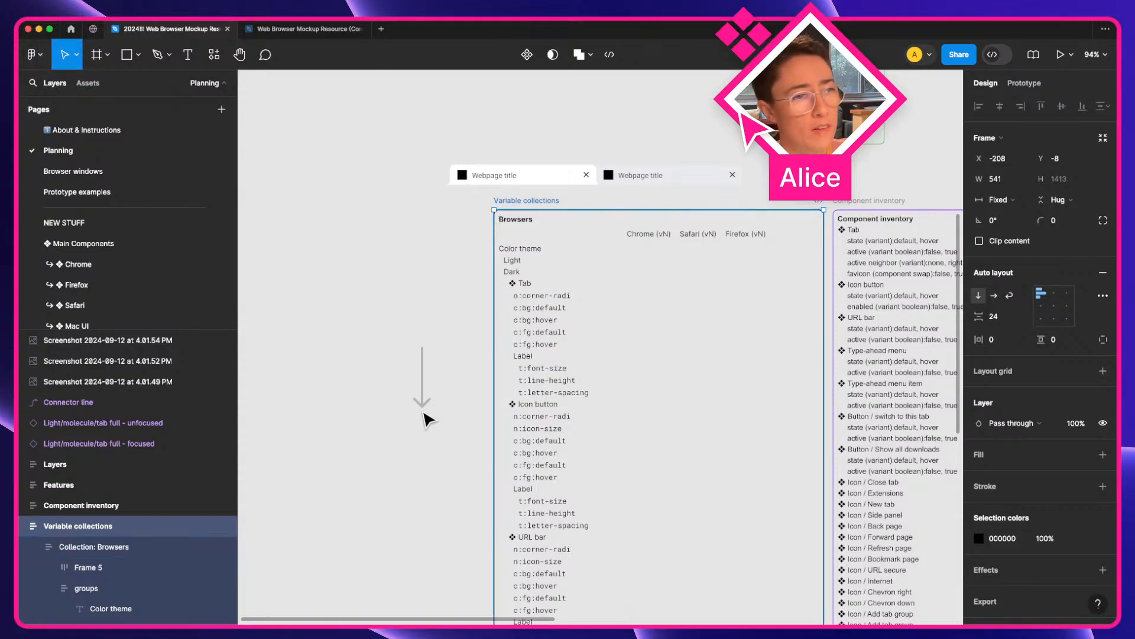
{"action": "left_click", "coordinate": [423, 382]}
{"action": "key", "text": "space"}
{"action": "left_click_drag", "start_coordinate": [489, 317], "coordinate": [345, 291]}
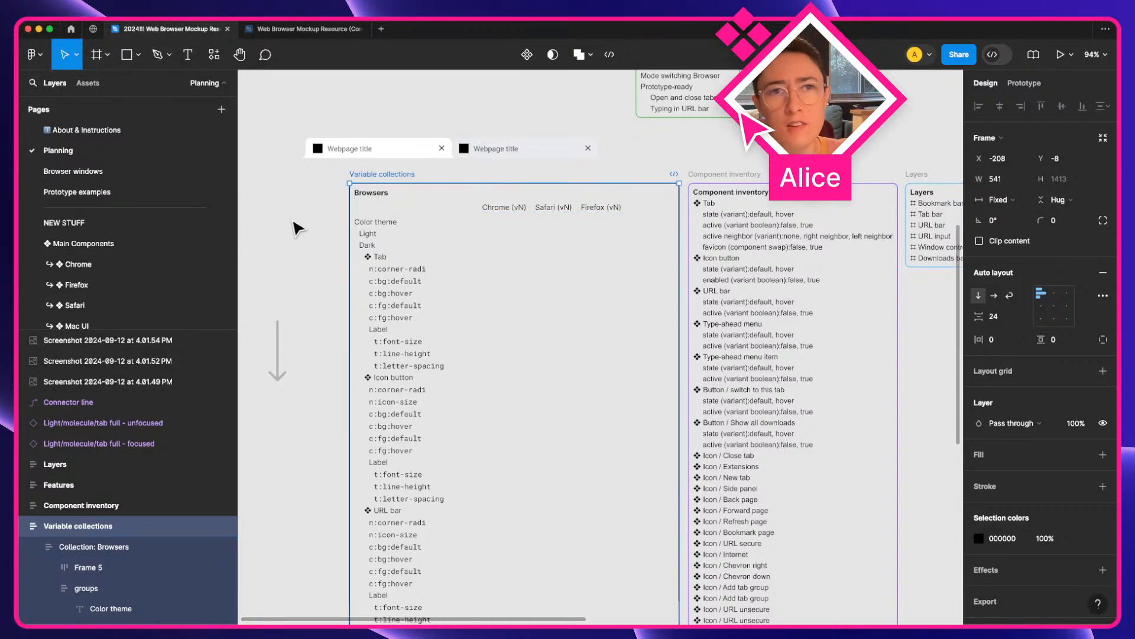
{"action": "left_click", "coordinate": [298, 228]}
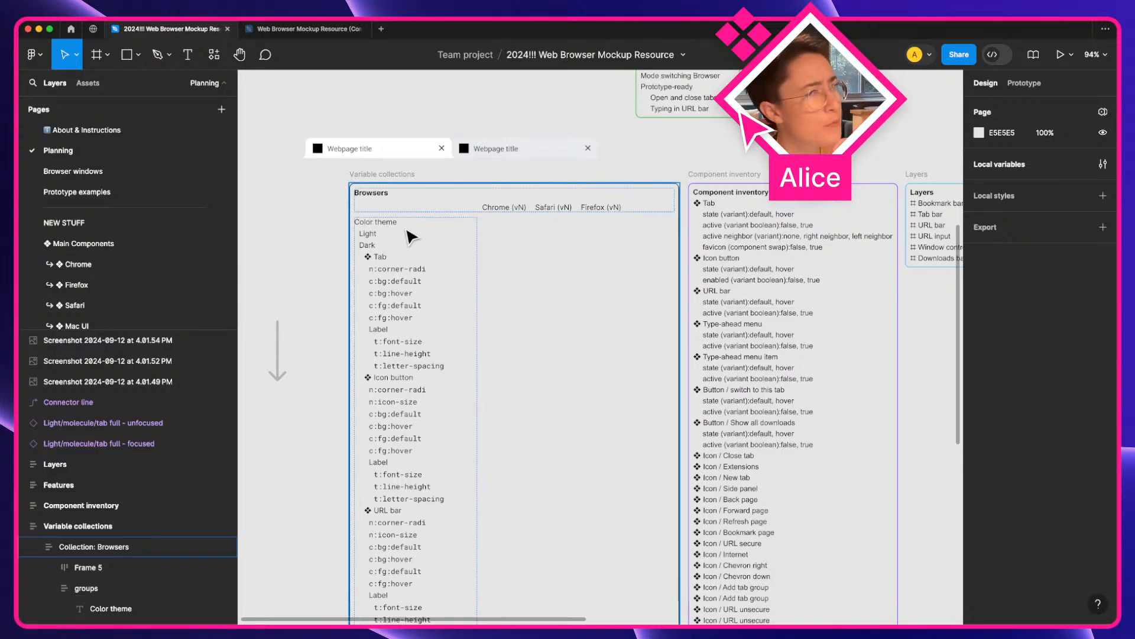
Inspect the Browsers collection by selecting its heading and each of the Chrome, Safari and Firefox mode labels.
{"action": "left_click", "coordinate": [358, 208]}
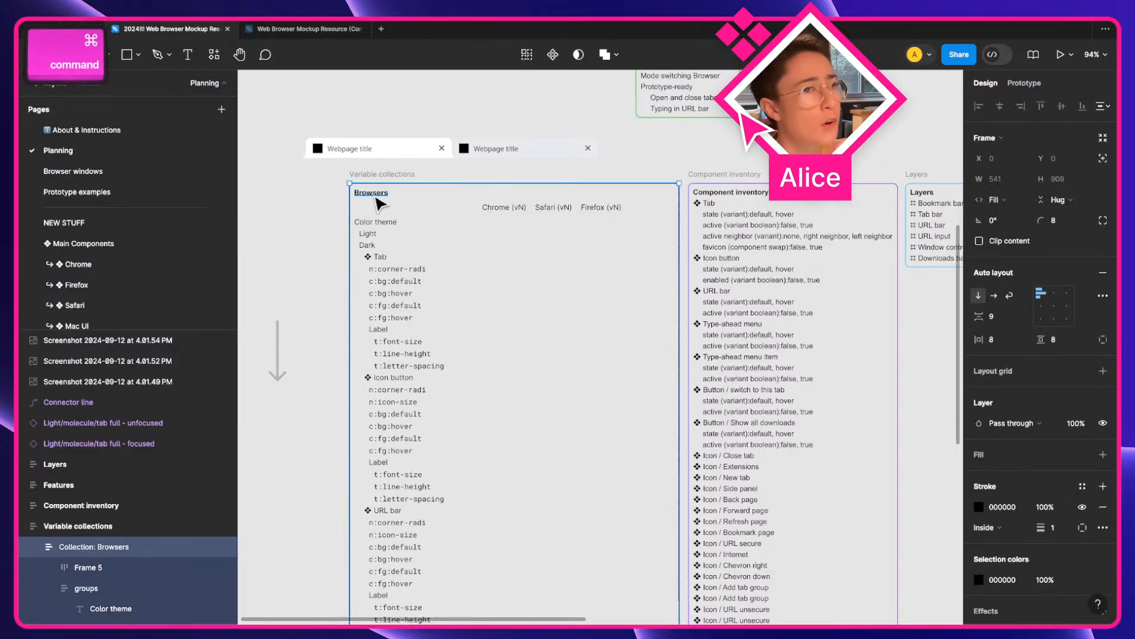
{"action": "left_click", "coordinate": [377, 200], "text": "super"}
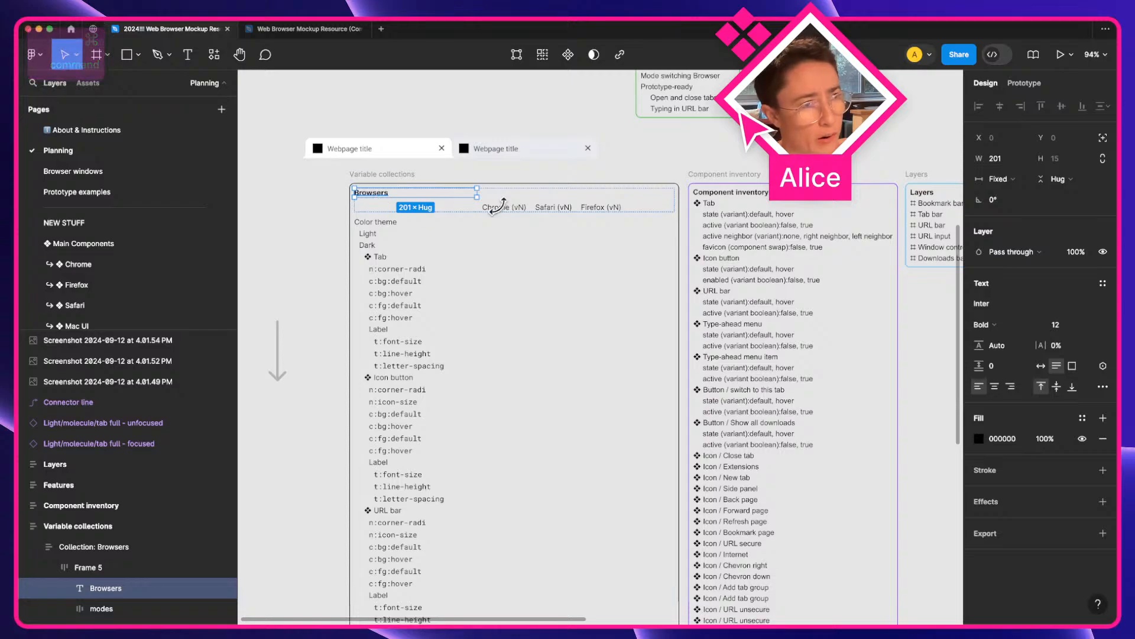
{"action": "scroll", "coordinate": [520, 213], "scroll_direction": "up", "scroll_amount": 5}
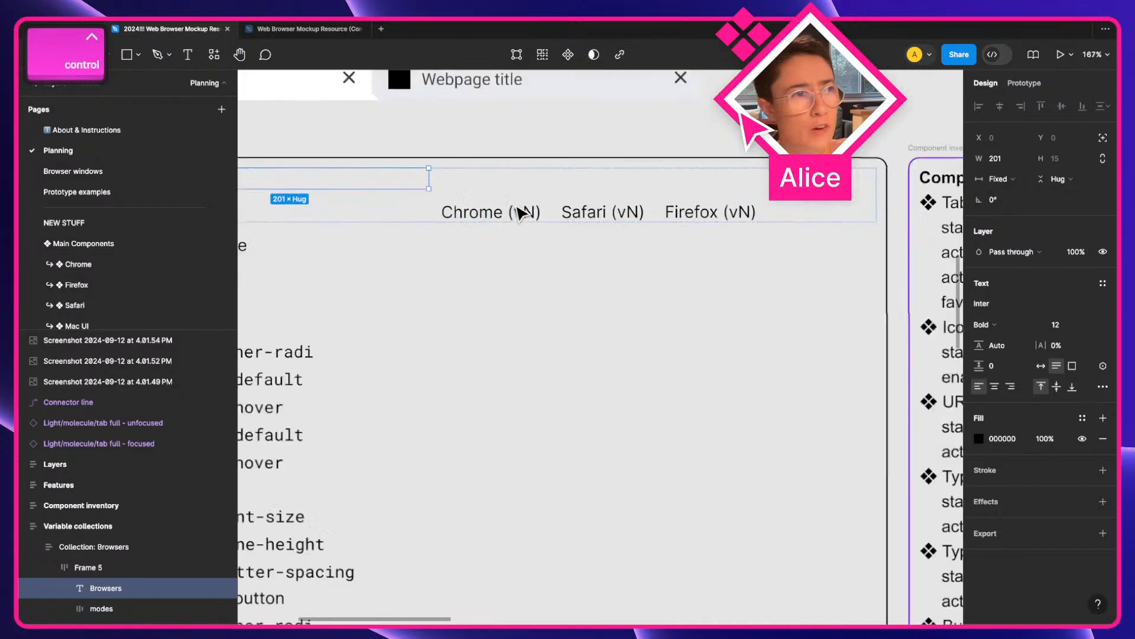
{"action": "left_click", "coordinate": [520, 212], "text": "super"}
{"action": "left_click", "coordinate": [650, 222], "text": "super"}
{"action": "left_click", "coordinate": [774, 214], "text": "super"}
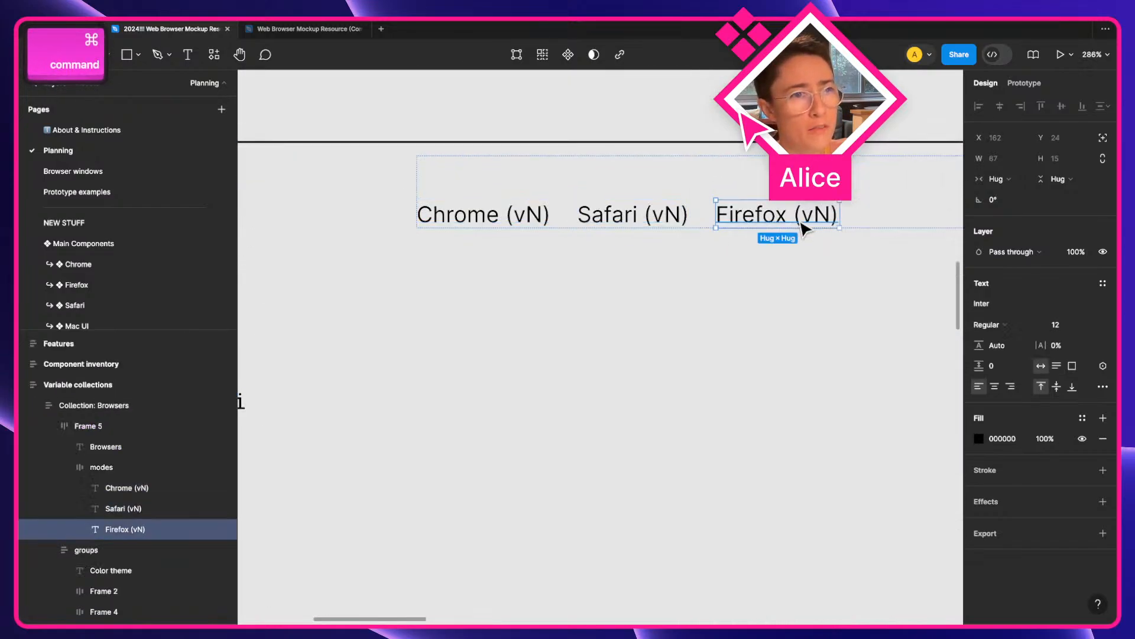
Inspect the Color theme groups by selecting the n:corner-radi variable and the Tab group label beneath Dark.
{"action": "scroll", "coordinate": [698, 219], "scroll_direction": "down", "scroll_amount": 5}
{"action": "scroll", "coordinate": [667, 216], "scroll_direction": "up", "scroll_amount": 1}
{"action": "key", "text": "space"}
{"action": "left_click_drag", "start_coordinate": [633, 221], "coordinate": [522, 222]}
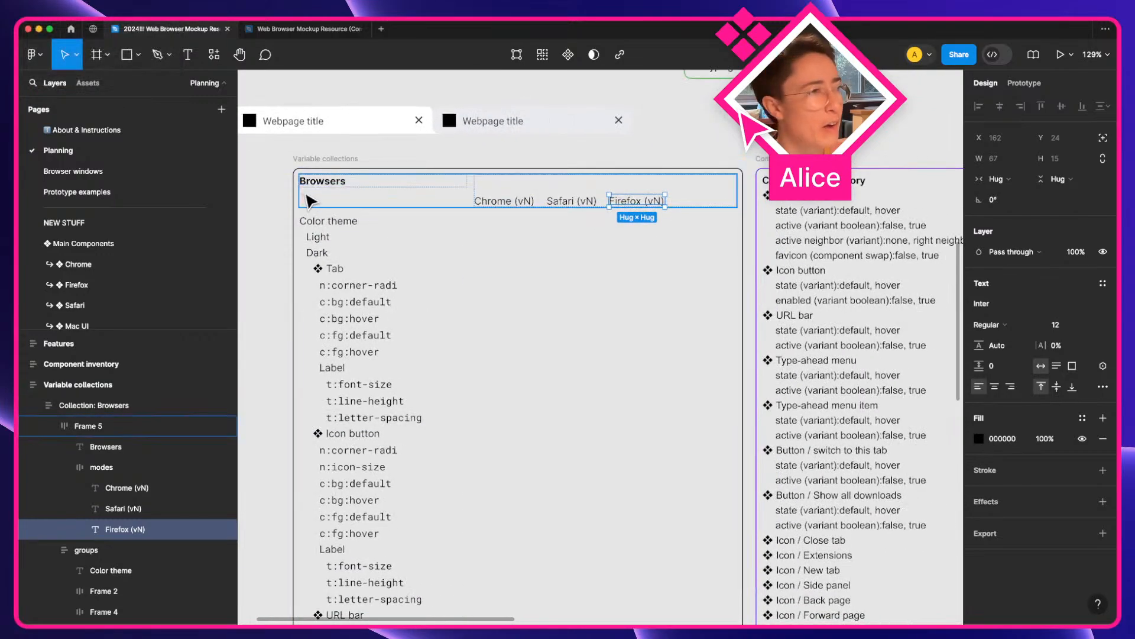
{"action": "left_click", "coordinate": [332, 190]}
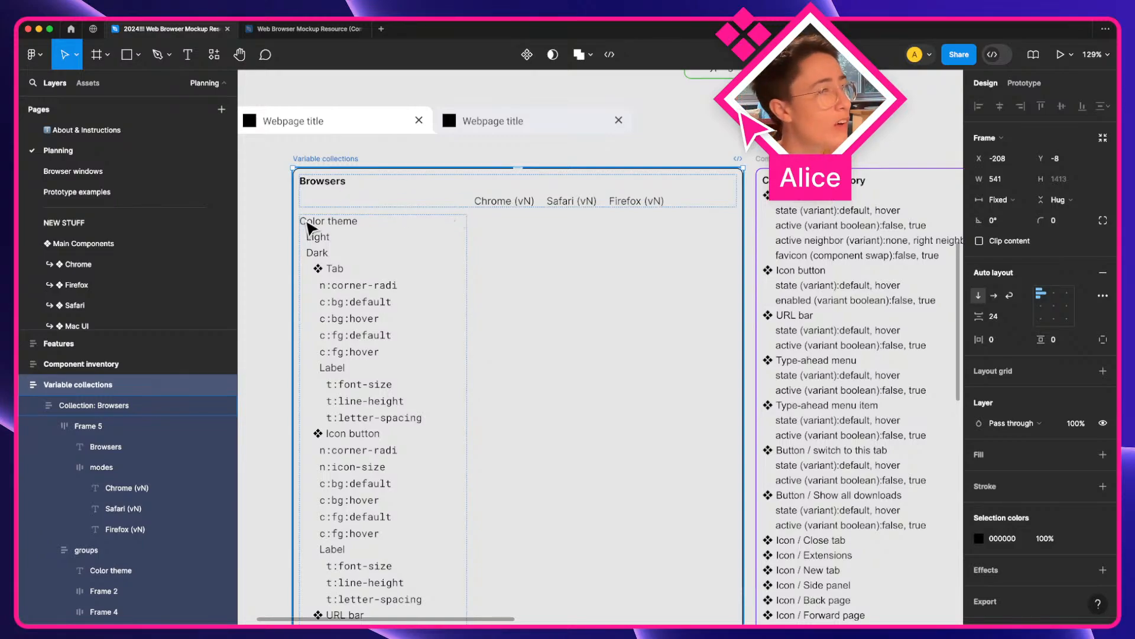
{"action": "key", "text": "super"}
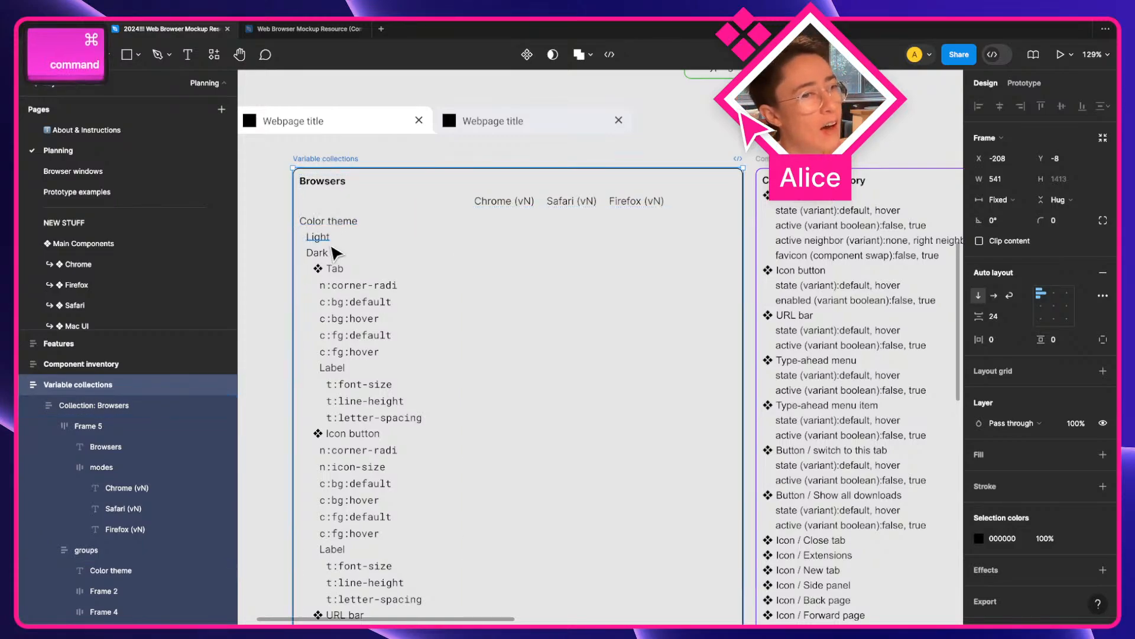
{"action": "left_click", "coordinate": [351, 290], "text": "super"}
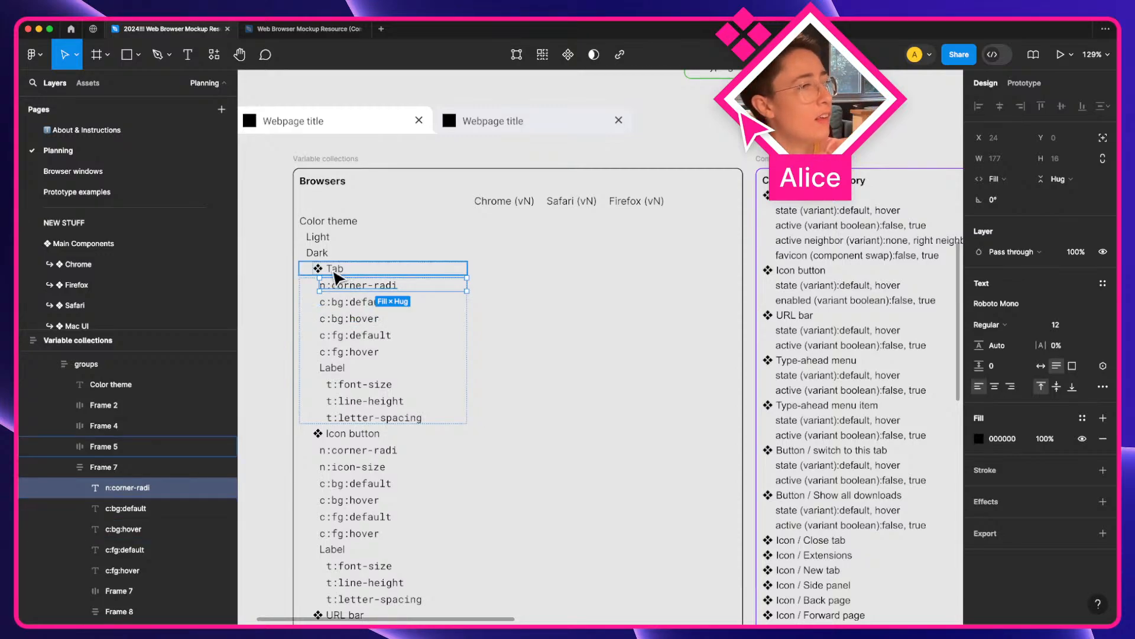
{"action": "left_click", "coordinate": [335, 271], "text": "super"}
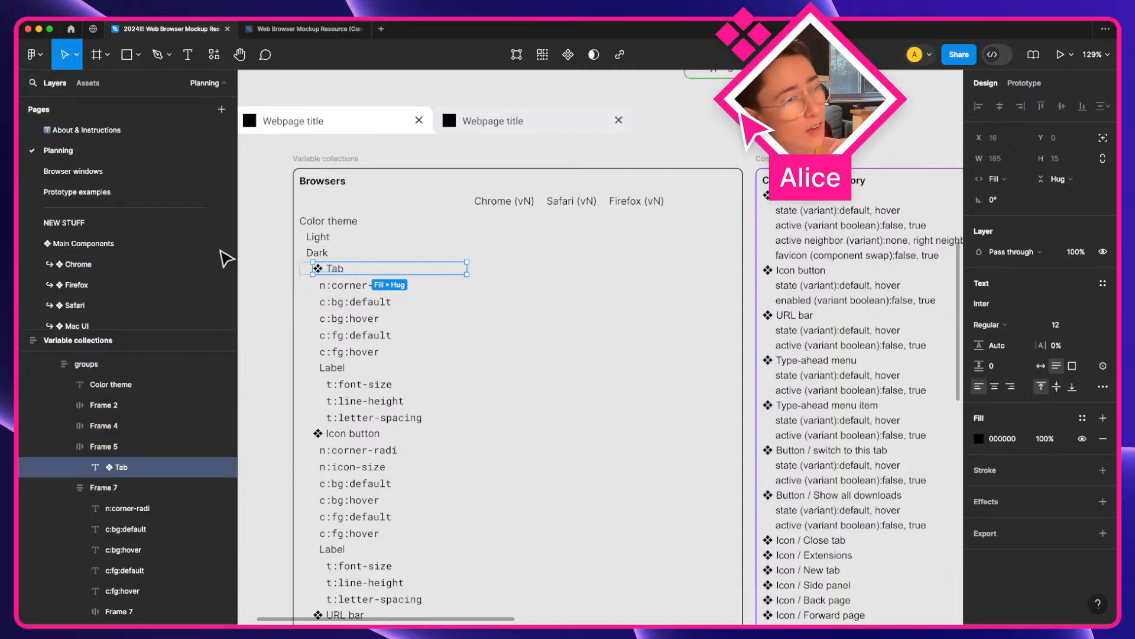
Revisit the Chrome, Safari and Firefox mode labels one by one, ending with the Tab group label selected.
{"action": "left_click", "coordinate": [291, 263]}
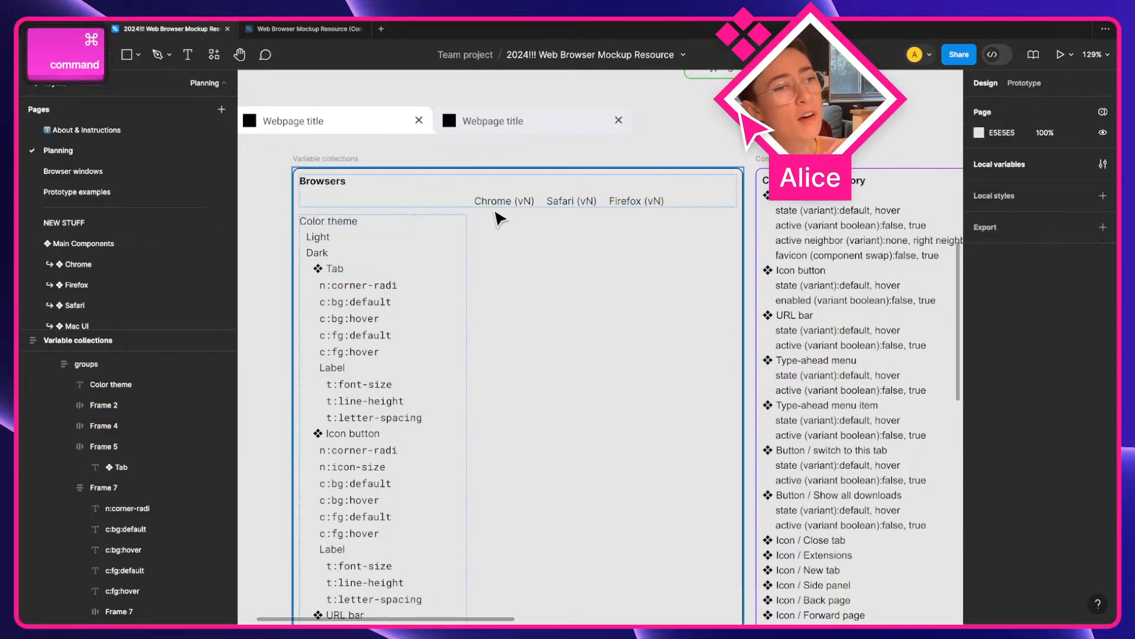
{"action": "left_click", "coordinate": [508, 203], "text": "super"}
{"action": "left_click", "coordinate": [572, 201], "text": "super"}
{"action": "left_click", "coordinate": [649, 202], "text": "super"}
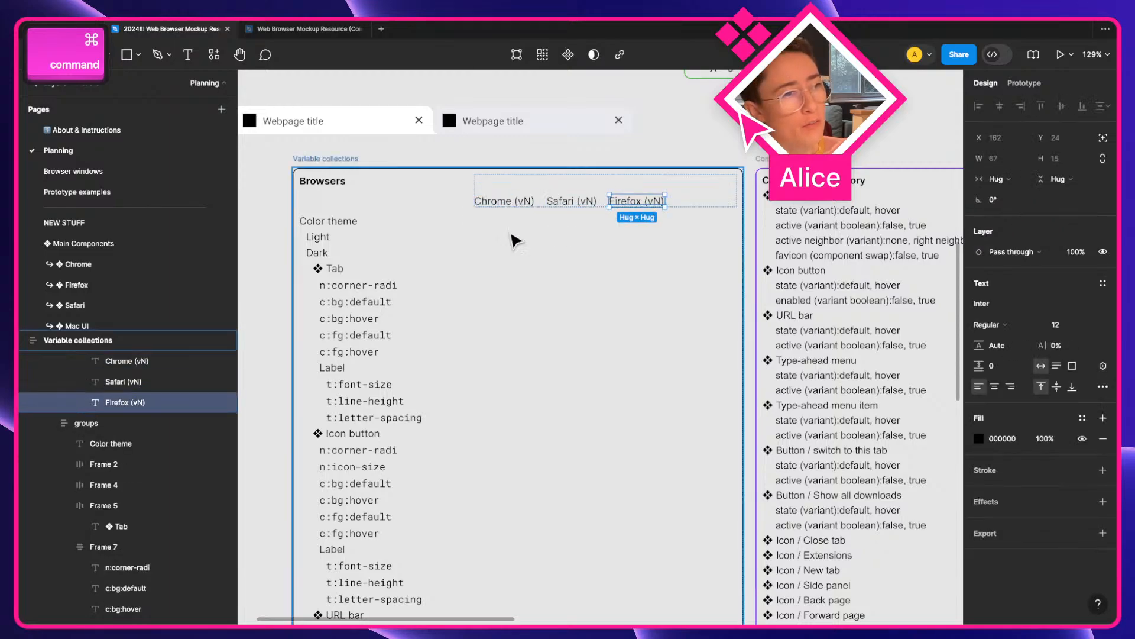
{"action": "left_click", "coordinate": [335, 270]}
{"action": "scroll", "coordinate": [340, 281], "scroll_direction": "up", "scroll_amount": 2}
{"action": "scroll", "coordinate": [340, 281], "scroll_direction": "left", "scroll_amount": 2}
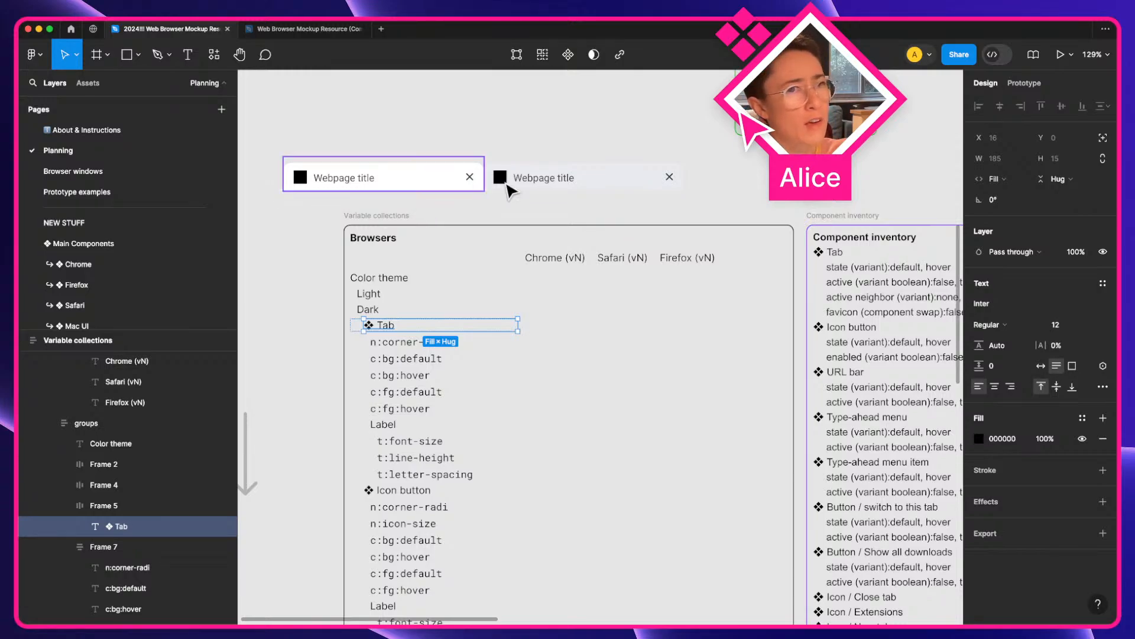
Review the Features frame by selecting its OS, Color theme and two Browser mode switching lines in turn.
{"action": "key", "text": "space"}
{"action": "left_click_drag", "start_coordinate": [641, 132], "coordinate": [456, 245]}
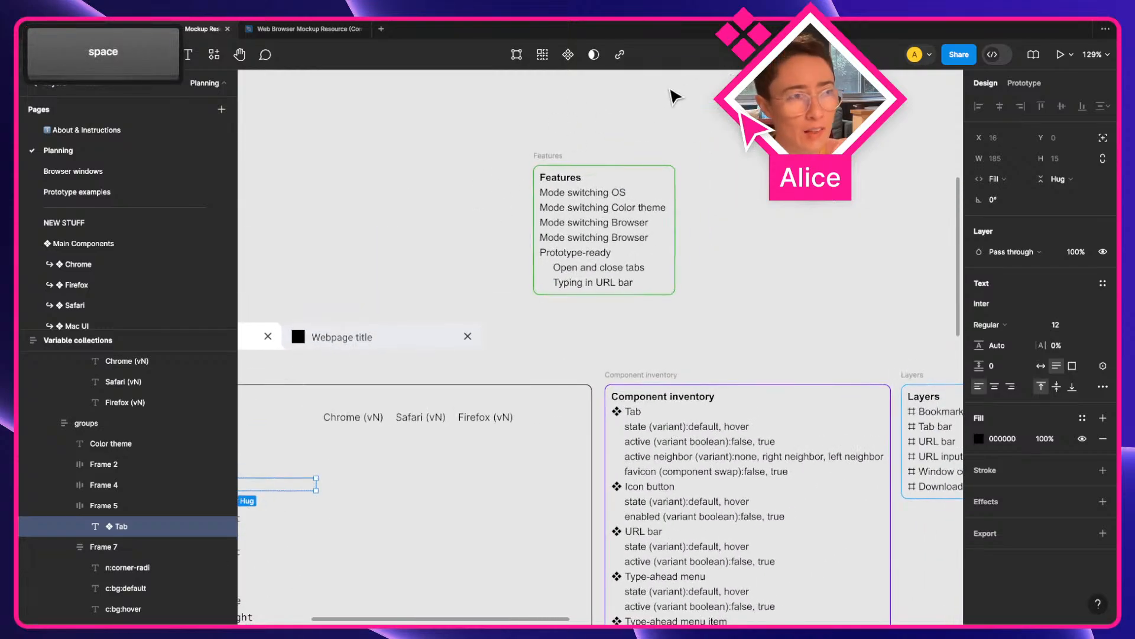
{"action": "left_click", "coordinate": [548, 155]}
{"action": "left_click_drag", "start_coordinate": [545, 157], "coordinate": [455, 168]}
{"action": "scroll", "coordinate": [502, 197], "scroll_direction": "up", "scroll_amount": 1}
{"action": "scroll", "coordinate": [502, 198], "scroll_direction": "up", "scroll_amount": 5}
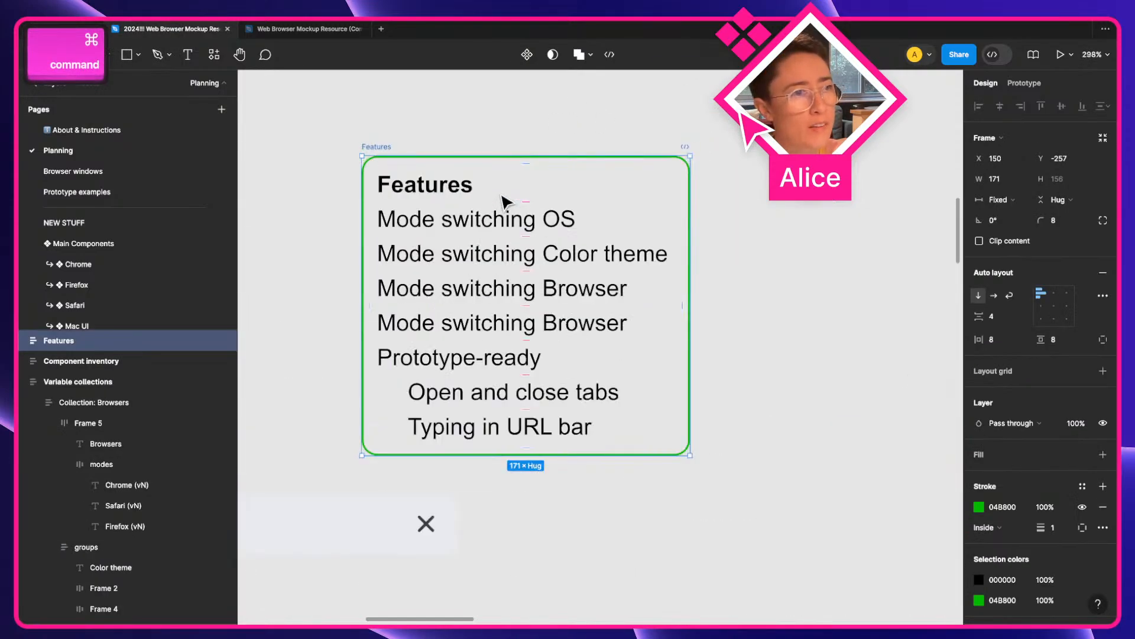
{"action": "left_click", "coordinate": [431, 225], "text": "super"}
{"action": "left_click", "coordinate": [433, 259], "text": "super"}
{"action": "left_click", "coordinate": [434, 293], "text": "super"}
{"action": "left_click", "coordinate": [438, 321], "text": "super"}
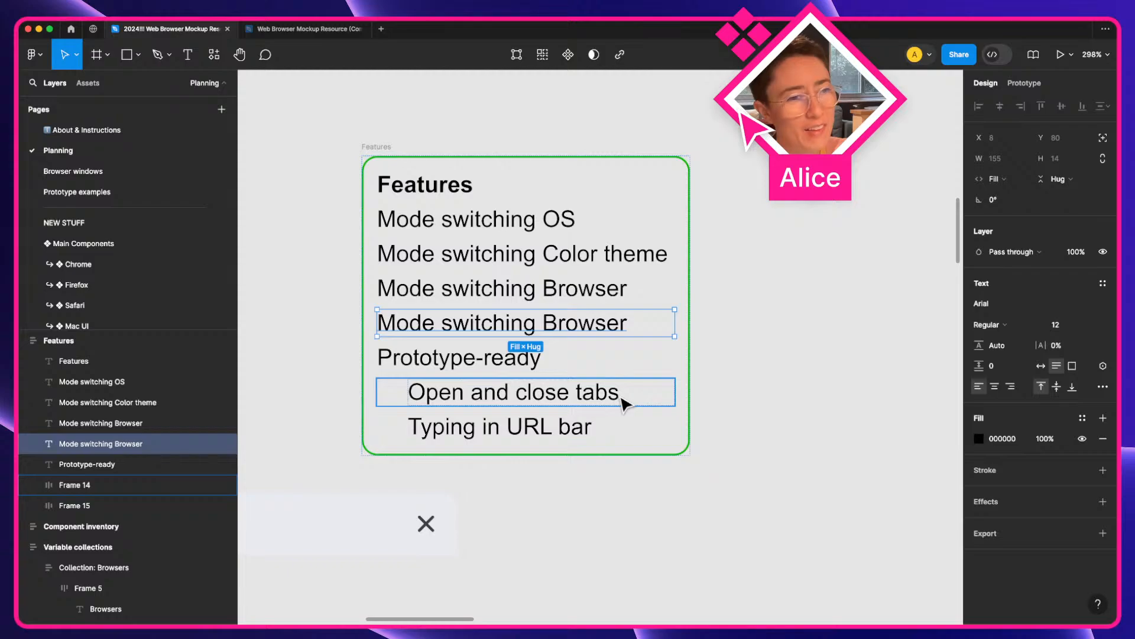
Clear the selection and examine the Google page screenshots in different browsers beside the planning lists.
{"action": "scroll", "coordinate": [621, 397], "scroll_direction": "down", "scroll_amount": 5}
{"action": "left_click", "coordinate": [707, 414]}
{"action": "key", "text": "space"}
{"action": "left_click_drag", "start_coordinate": [708, 431], "coordinate": [555, 342]}
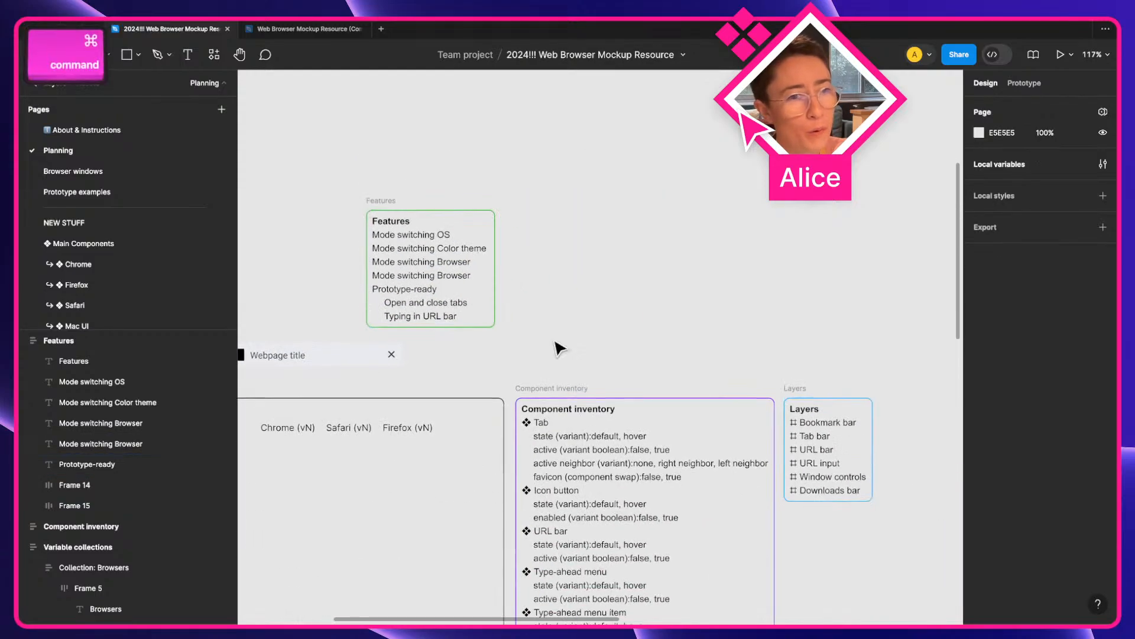
{"action": "scroll", "coordinate": [555, 341], "scroll_direction": "down", "scroll_amount": 3}
{"action": "key", "text": "space"}
{"action": "left_click_drag", "start_coordinate": [717, 386], "coordinate": [256, 328]}
{"action": "left_click_drag", "start_coordinate": [755, 320], "coordinate": [610, 279]}
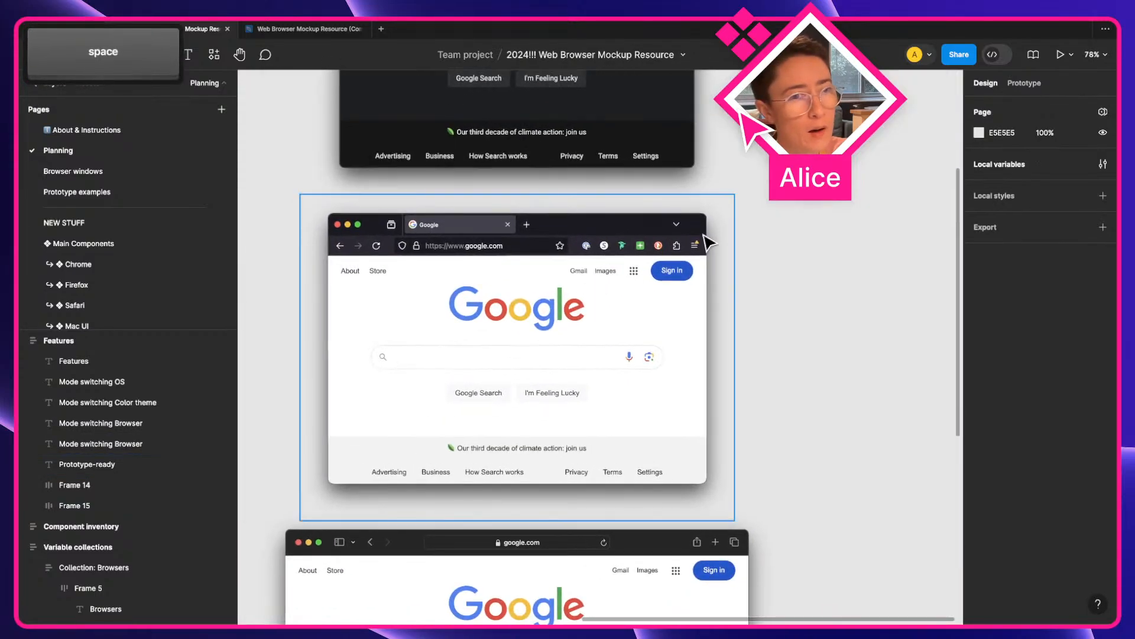
{"action": "scroll", "coordinate": [763, 288], "scroll_direction": "down", "scroll_amount": 1}
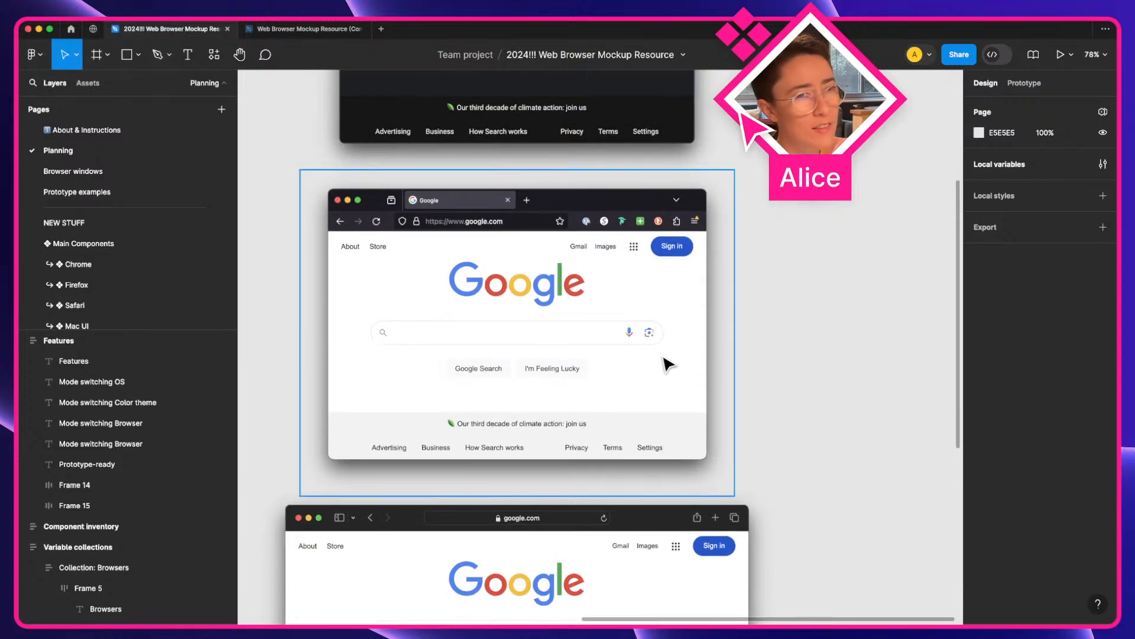
{"action": "scroll", "coordinate": [667, 362], "scroll_direction": "down", "scroll_amount": 5}
{"action": "scroll", "coordinate": [677, 297], "scroll_direction": "down", "scroll_amount": 10}
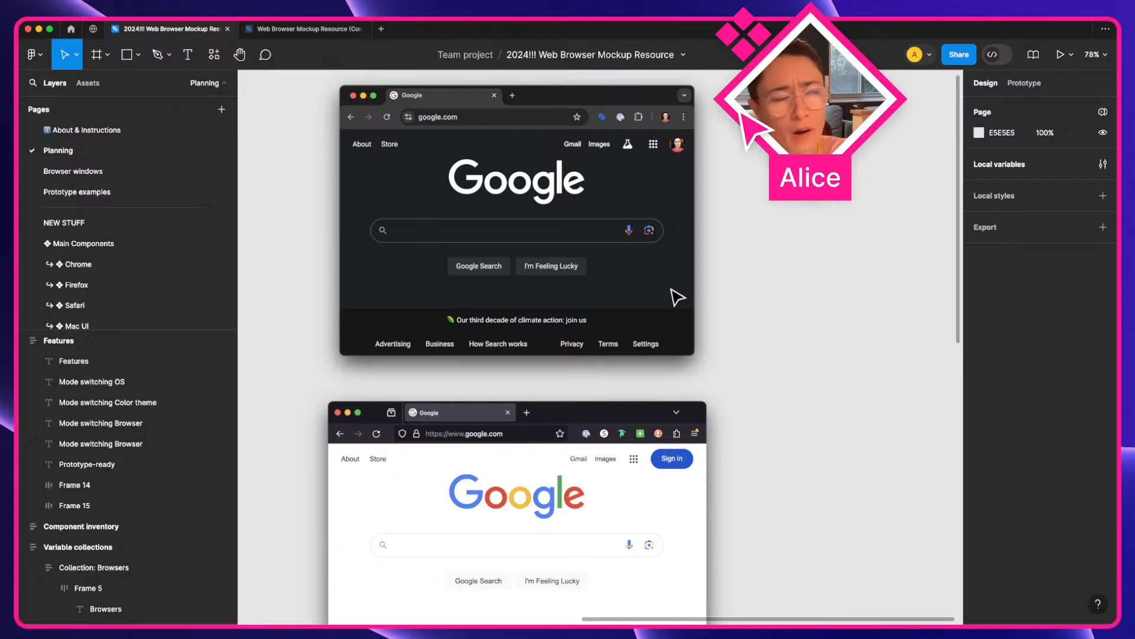
Return to the Features frame and read its Prototype-ready items on tabs and URL bar typing.
{"action": "key", "text": "space"}
{"action": "left_click_drag", "start_coordinate": [405, 141], "coordinate": [774, 181]}
{"action": "left_click_drag", "start_coordinate": [451, 220], "coordinate": [799, 198]}
{"action": "scroll", "coordinate": [544, 465], "scroll_direction": "up", "scroll_amount": 5}
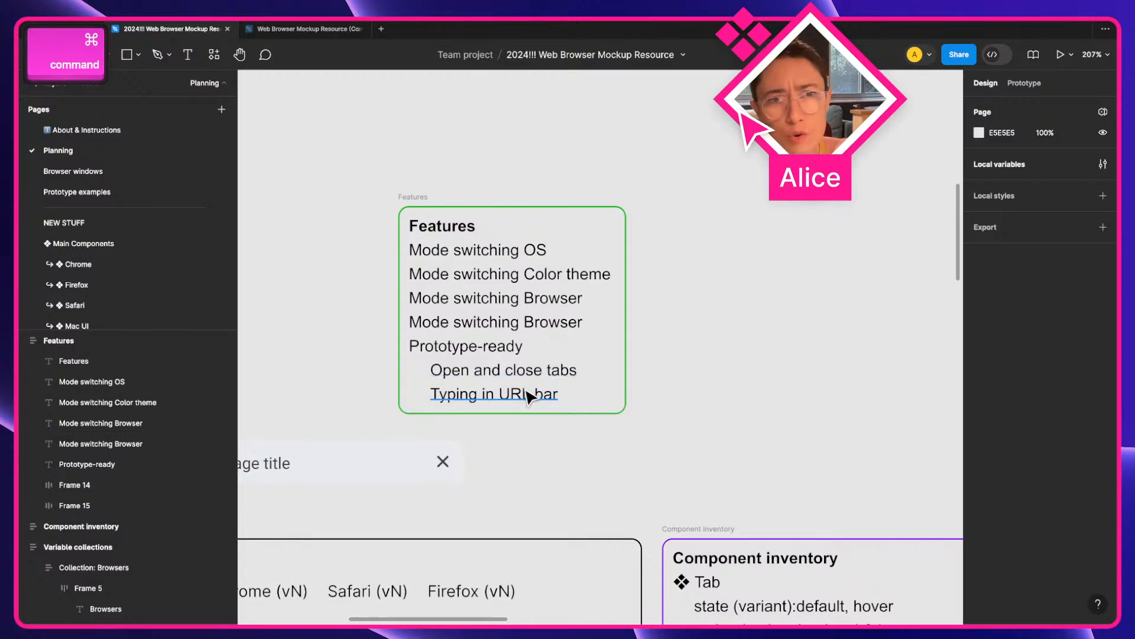
Compare the focused and unfocused tab components above the Variable collections frame by selecting each, leaving nothing selected.
{"action": "key", "text": "space"}
{"action": "left_click_drag", "start_coordinate": [343, 456], "coordinate": [841, 283]}
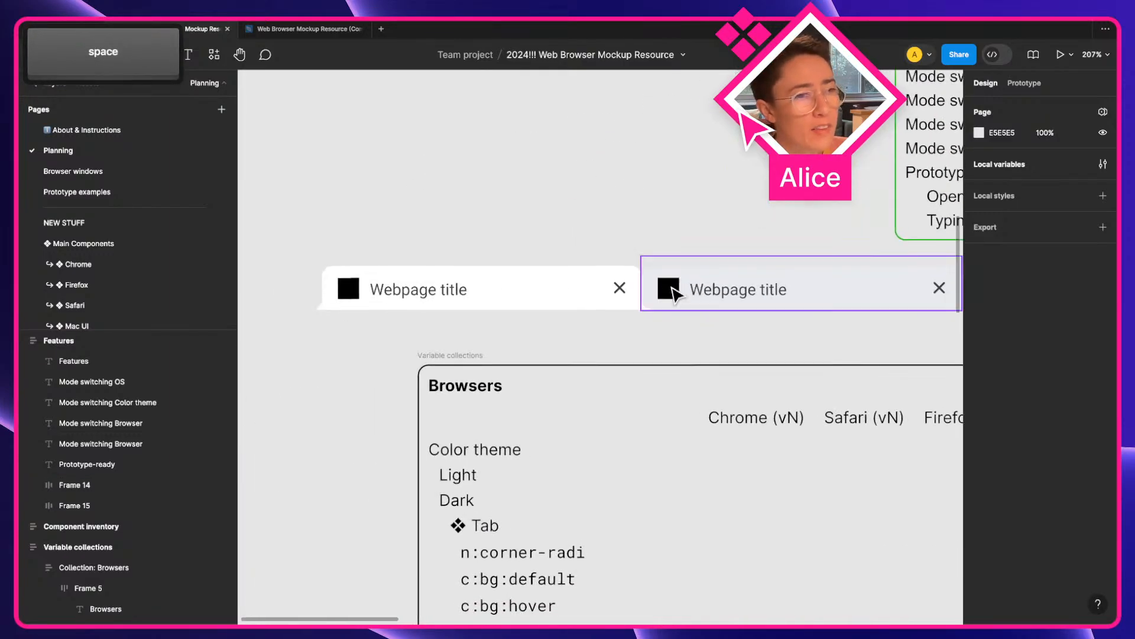
{"action": "left_click", "coordinate": [560, 296]}
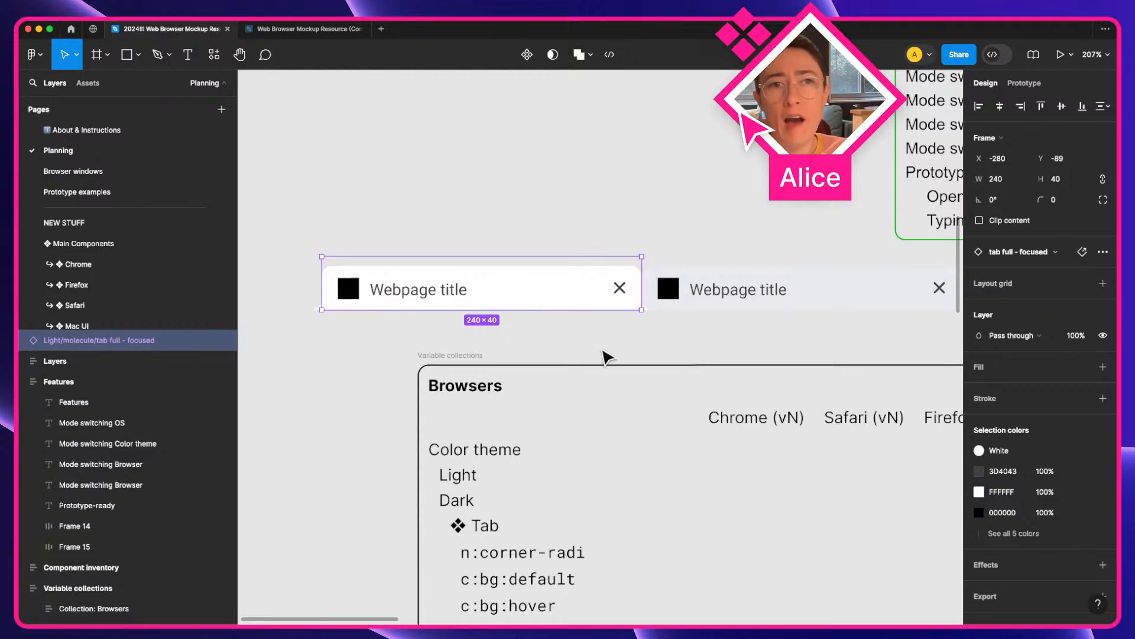
{"action": "left_click", "coordinate": [727, 296]}
{"action": "key", "text": "space"}
{"action": "left_click_drag", "start_coordinate": [799, 294], "coordinate": [573, 273]}
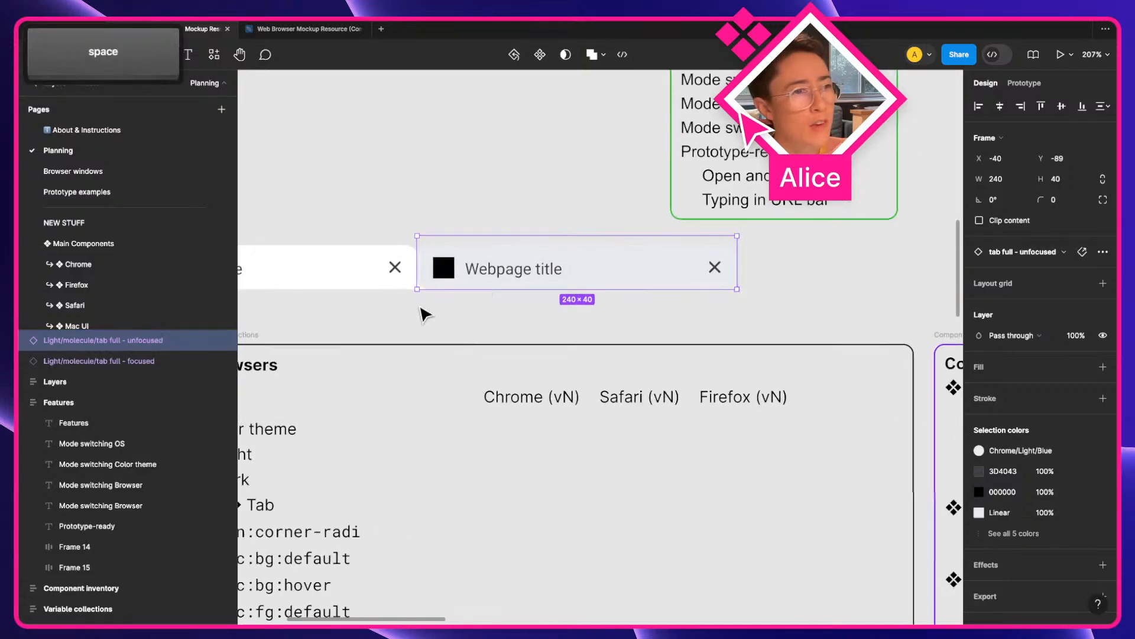
{"action": "left_click", "coordinate": [423, 314]}
Examine closely the curved corner where the focused and unfocused tabs meet.
{"action": "scroll", "coordinate": [421, 301], "scroll_direction": "up", "scroll_amount": 3}
{"action": "scroll", "coordinate": [420, 300], "scroll_direction": "up", "scroll_amount": 5}
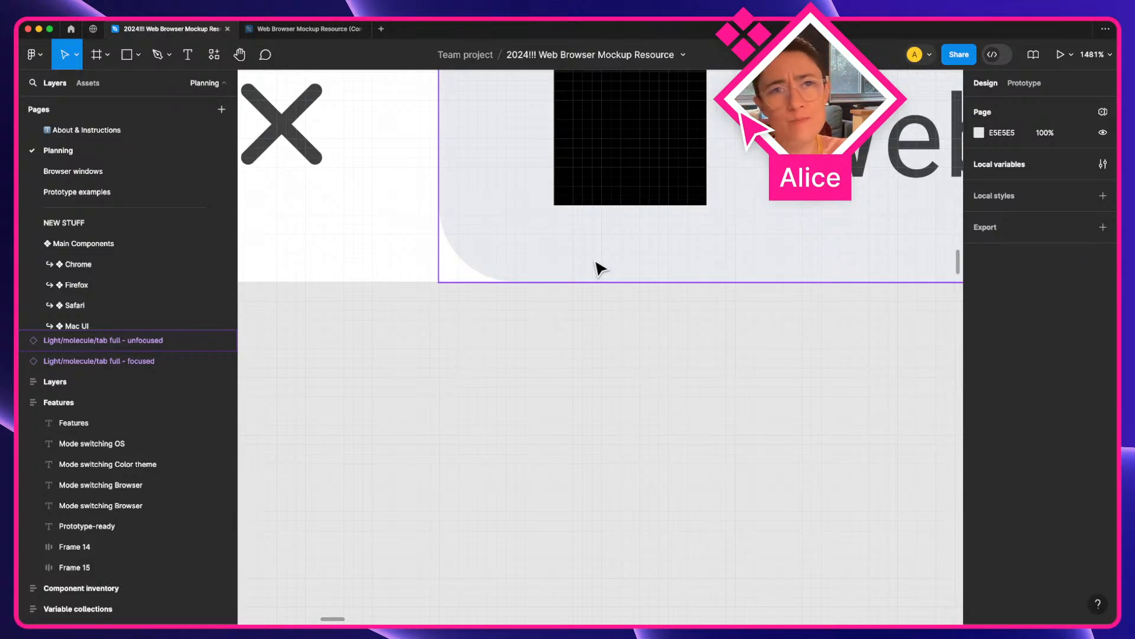
{"action": "scroll", "coordinate": [589, 283], "scroll_direction": "down", "scroll_amount": 10}
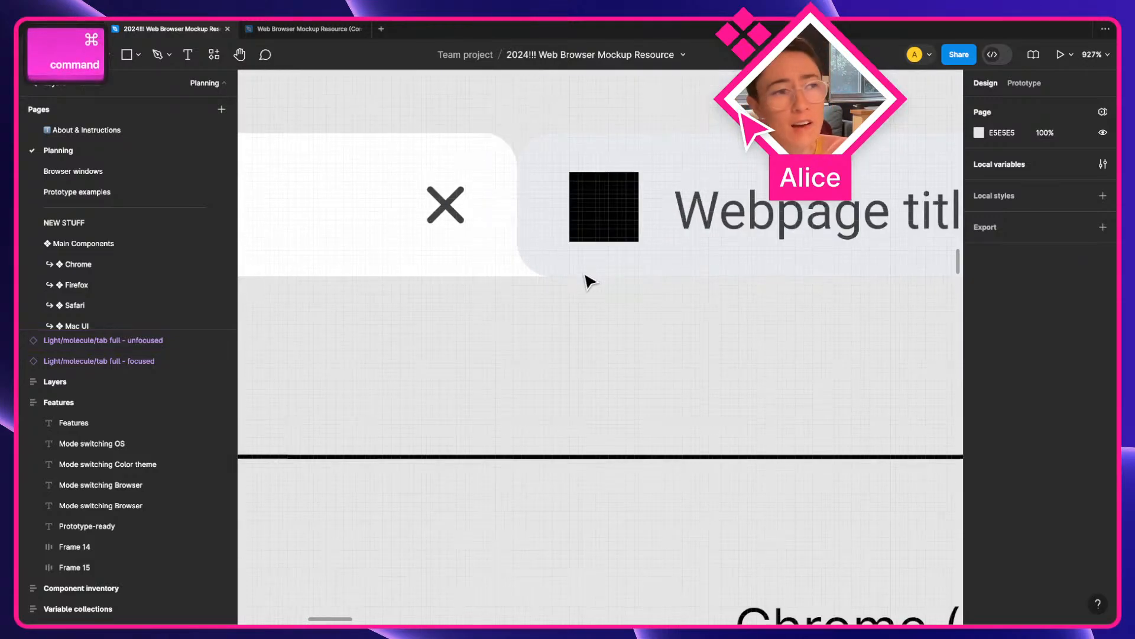
{"action": "key", "text": "space"}
{"action": "left_click_drag", "start_coordinate": [561, 248], "coordinate": [582, 235]}
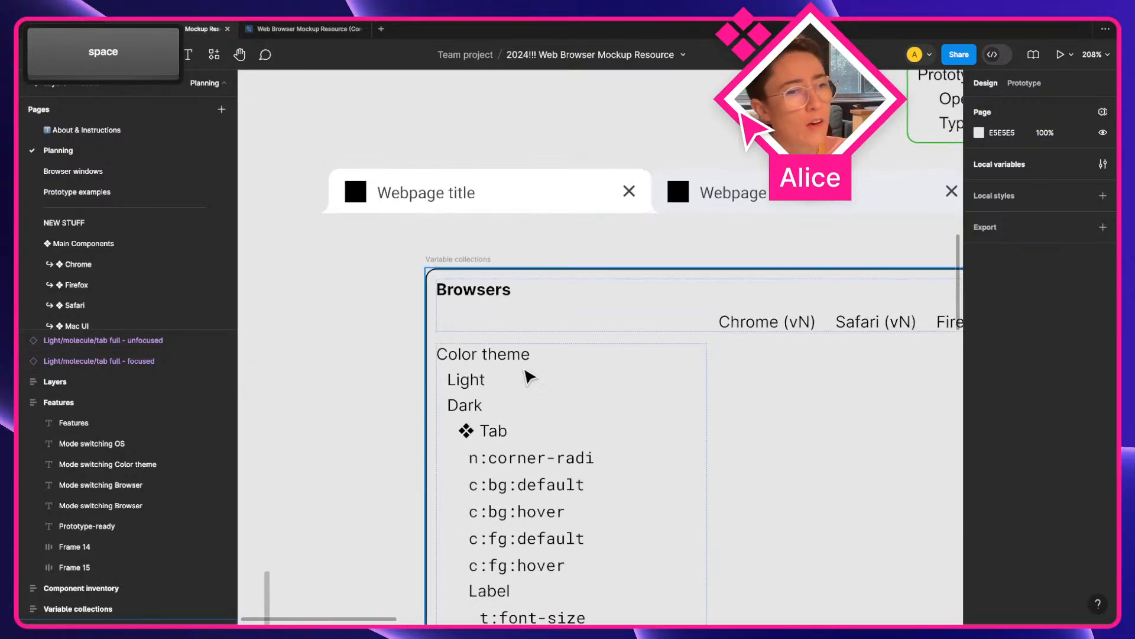
Inspect the Tab group's background color variables by selecting c:bg:default and c:bg:hover.
{"action": "scroll", "coordinate": [508, 455], "scroll_direction": "down", "scroll_amount": 2}
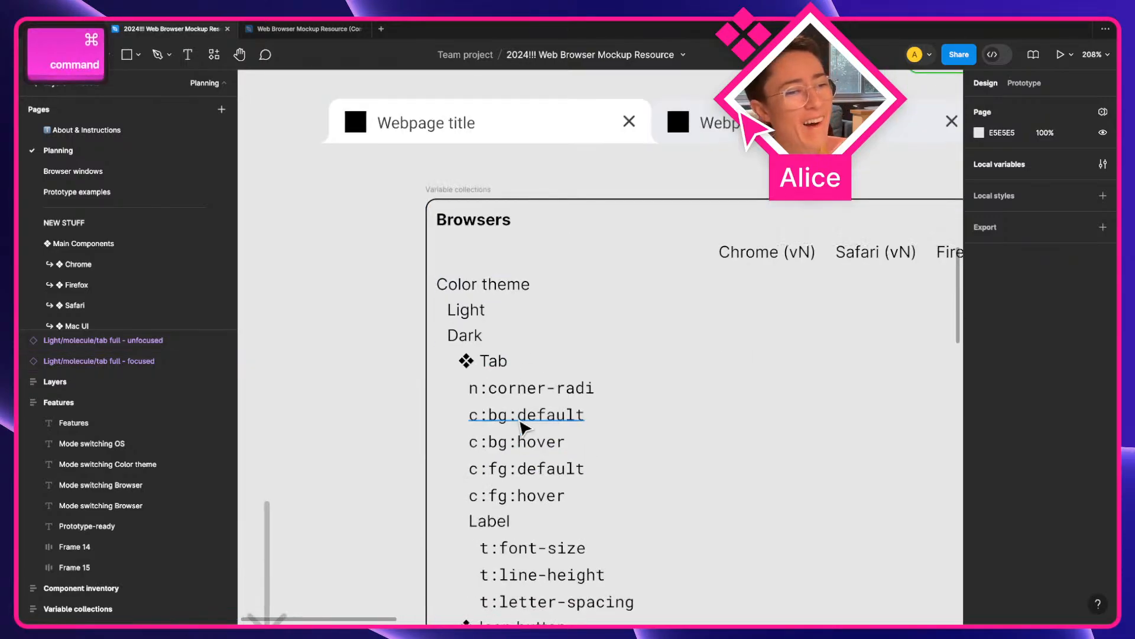
{"action": "scroll", "coordinate": [522, 427], "scroll_direction": "down", "scroll_amount": 2}
{"action": "left_click_drag", "start_coordinate": [522, 427], "coordinate": [406, 396]}
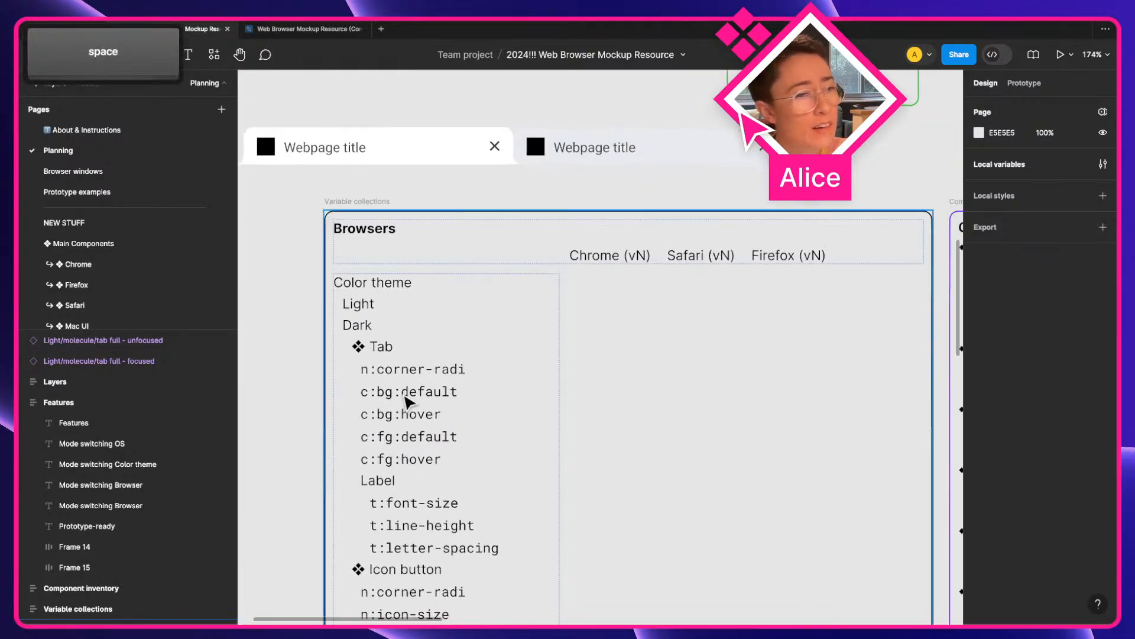
{"action": "left_click", "coordinate": [408, 400], "text": "super"}
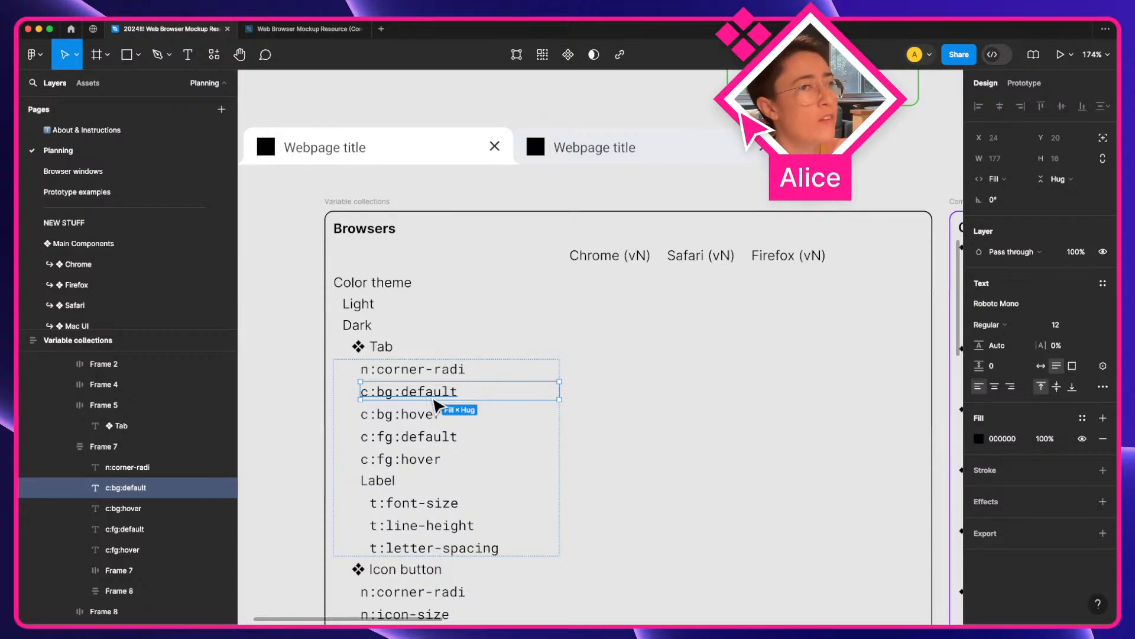
{"action": "left_click", "coordinate": [422, 416]}
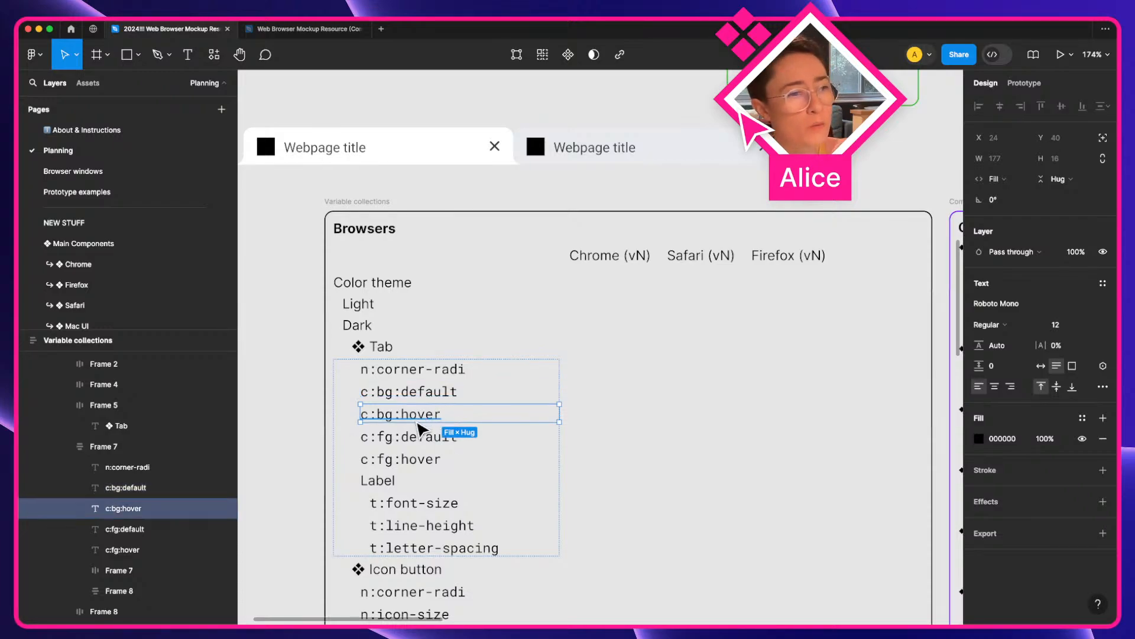
Match the Tab group's c:fg:default variable to the focused tab's title text and close X by selecting each.
{"action": "left_click", "coordinate": [444, 445]}
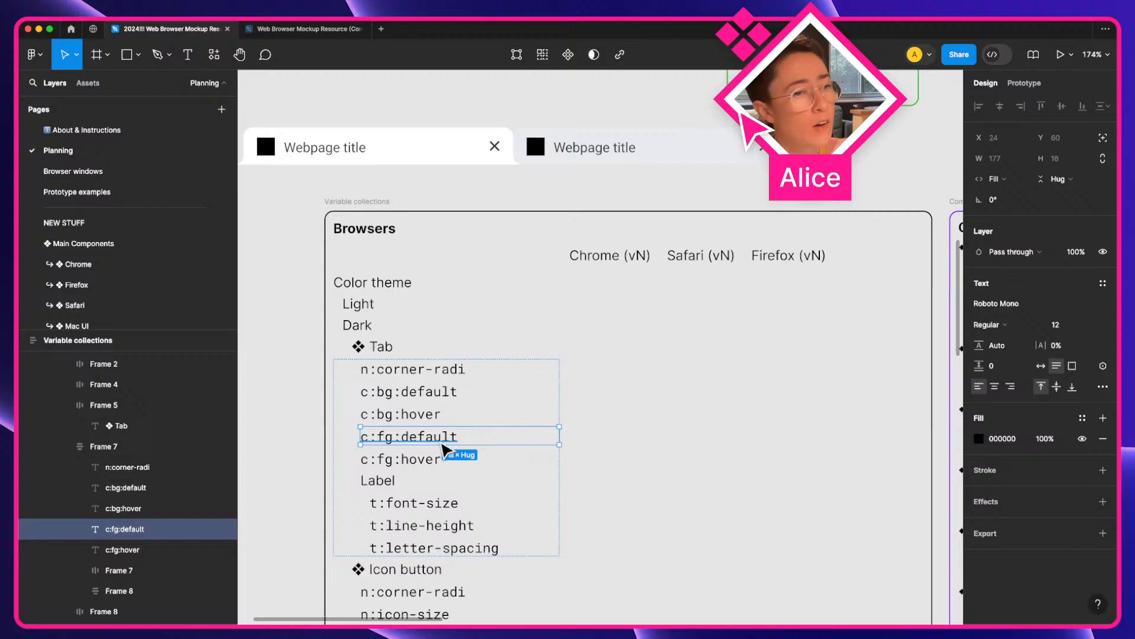
{"action": "left_click", "coordinate": [349, 164]}
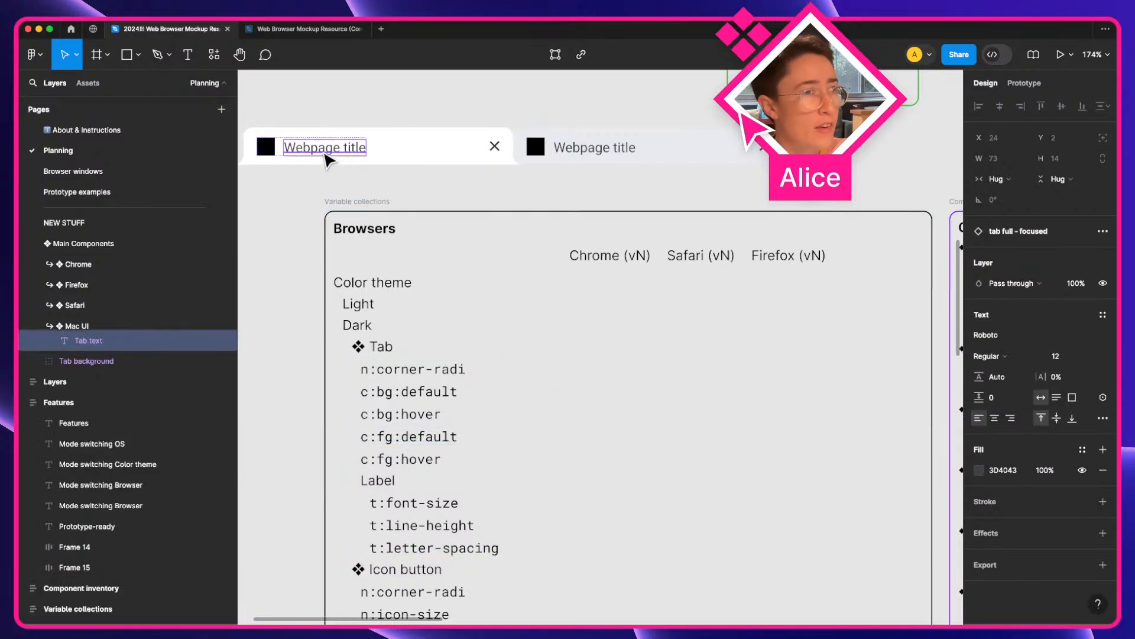
{"action": "left_click", "coordinate": [497, 147]}
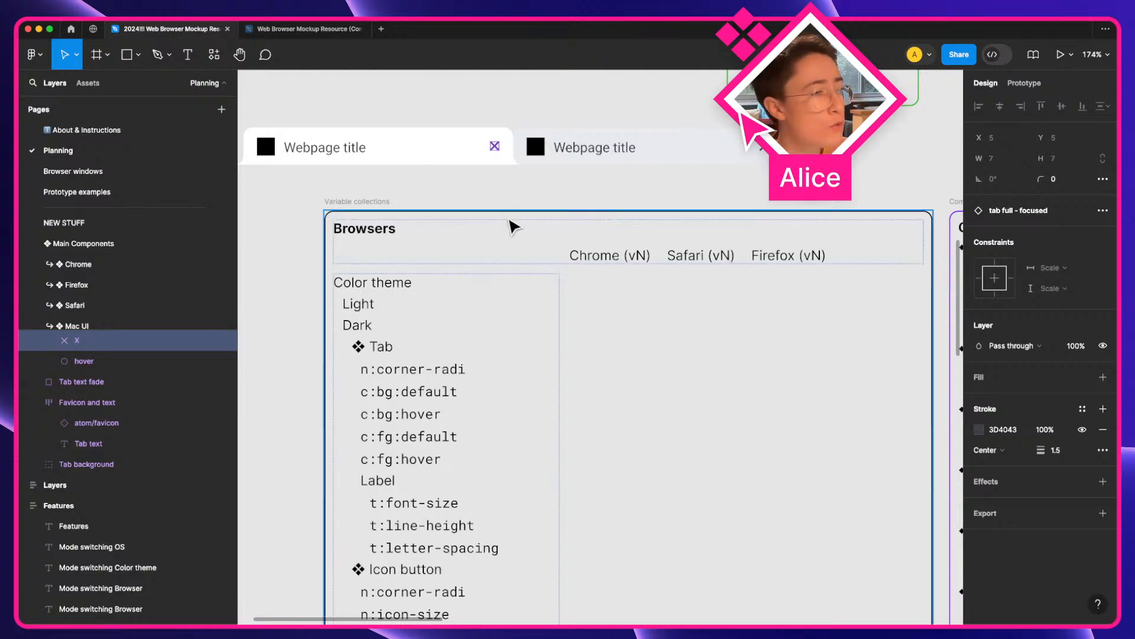
Inspect the Tab group's Label variables by selecting t:font-size, t:line-height and t:letter-spacing.
{"action": "scroll", "coordinate": [454, 405], "scroll_direction": "down", "scroll_amount": 2}
{"action": "key", "text": "super"}
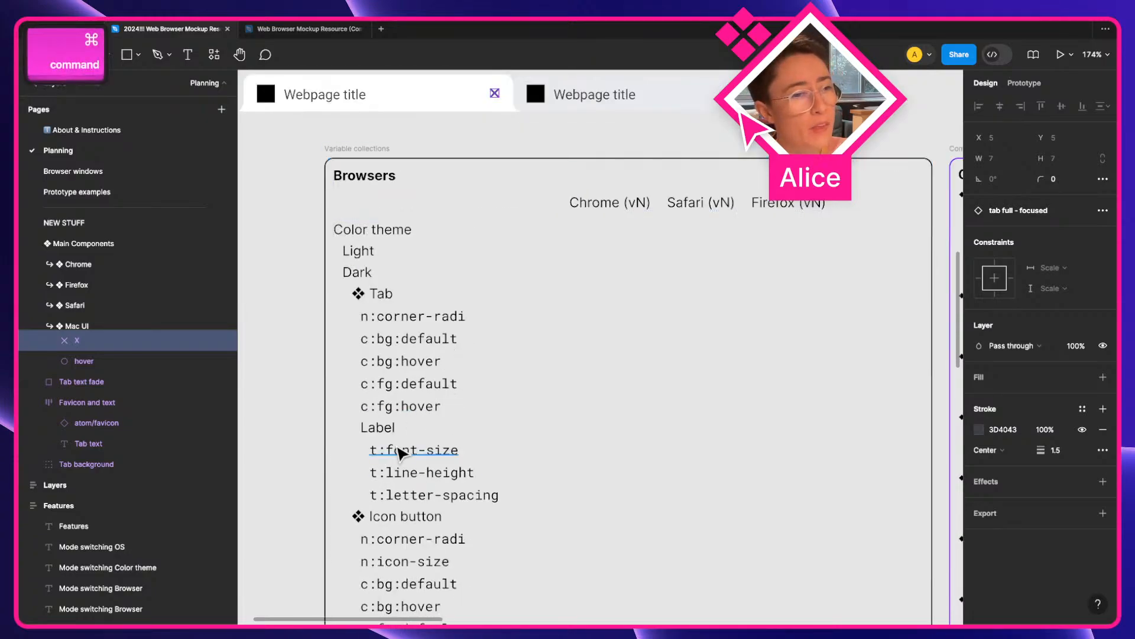
{"action": "left_click", "coordinate": [421, 454], "text": "super"}
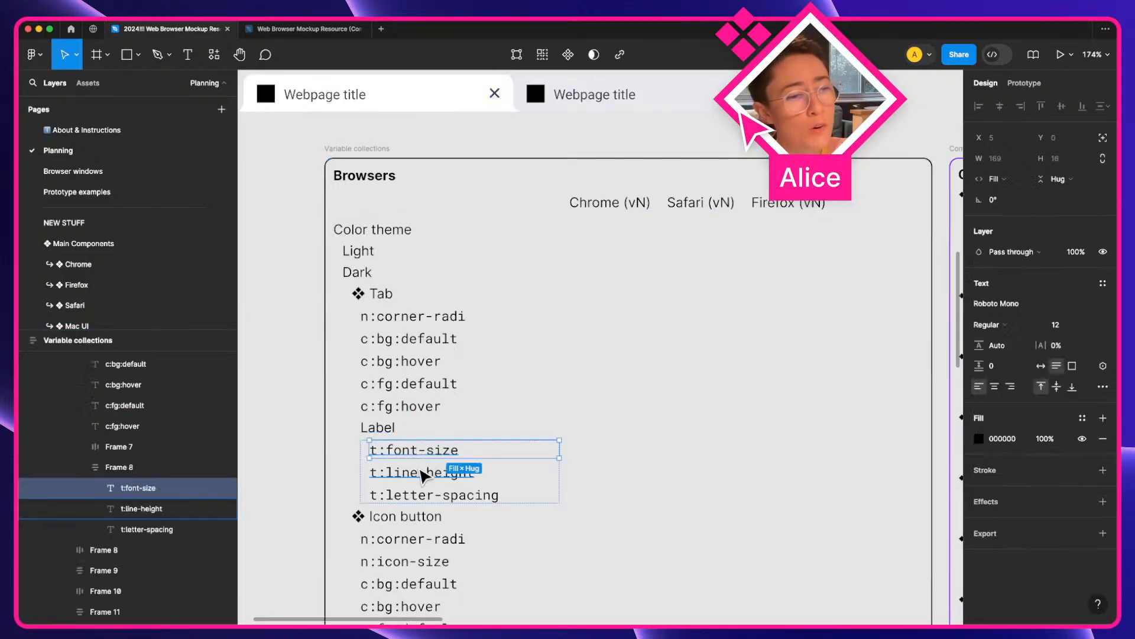
{"action": "left_click", "coordinate": [422, 474]}
{"action": "left_click", "coordinate": [422, 487]}
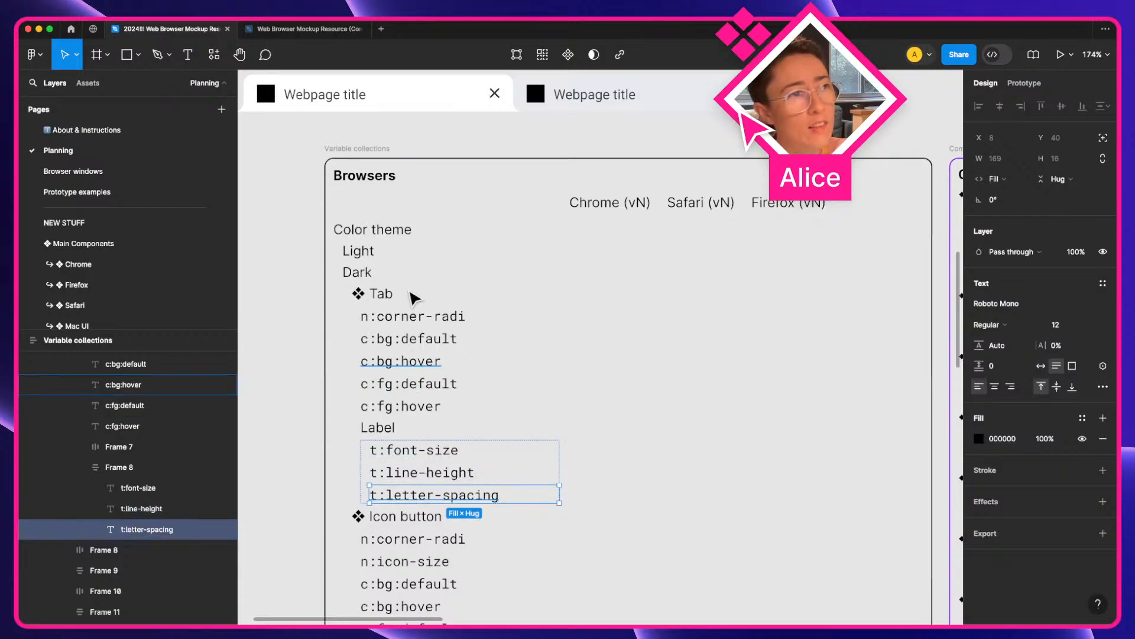
Relate the focused tab's Webpage title text to the three Label typography variables by selecting the title, then each variable.
{"action": "left_click", "coordinate": [350, 94], "text": "super"}
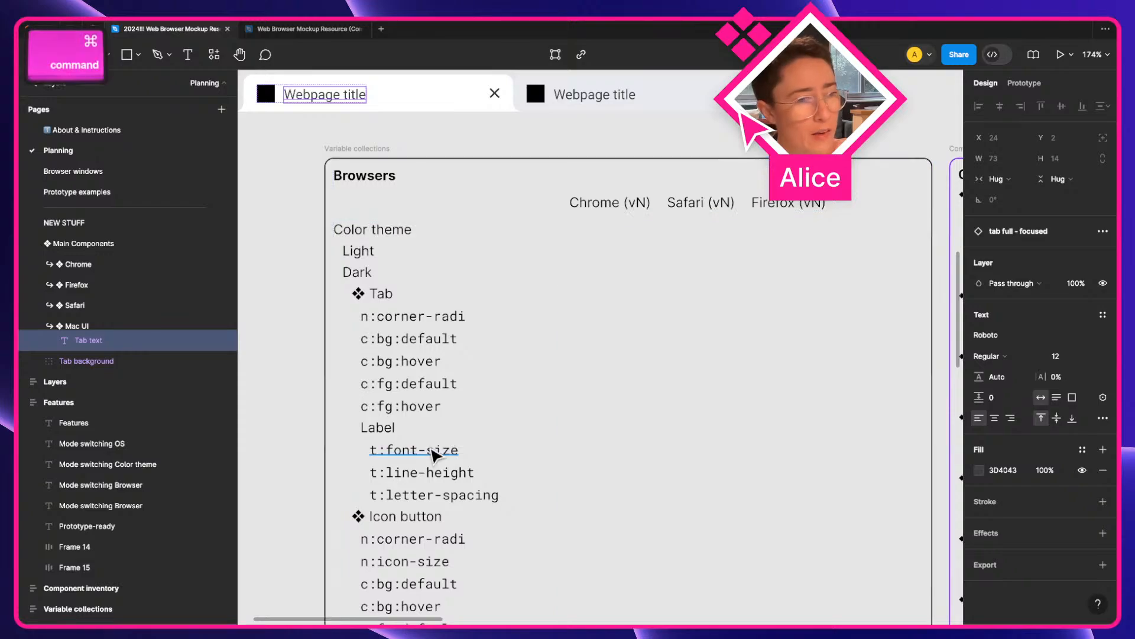
{"action": "left_click", "coordinate": [445, 450], "text": "super"}
{"action": "left_click", "coordinate": [459, 473], "text": "super"}
{"action": "left_click", "coordinate": [450, 496], "text": "super"}
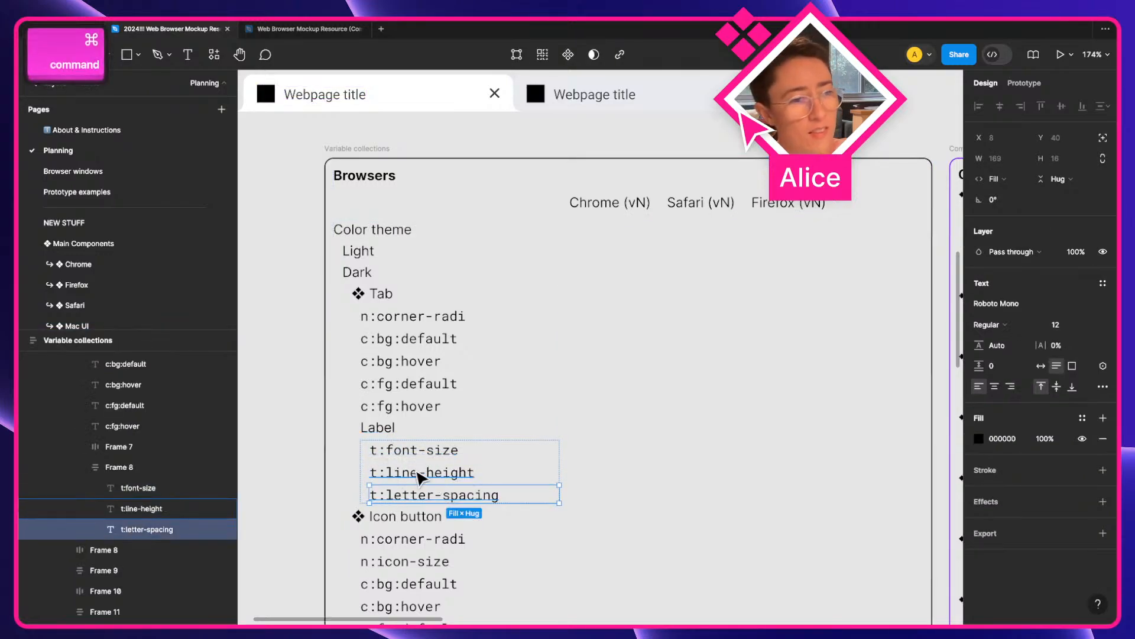
Look over the Browsers collection's Tab, Icon button and URL bar groups at a wider view, leaving nothing selected.
{"action": "scroll", "coordinate": [419, 480], "scroll_direction": "down", "scroll_amount": 5}
{"action": "left_click_drag", "start_coordinate": [374, 428], "coordinate": [455, 323]}
{"action": "left_click", "coordinate": [423, 368]}
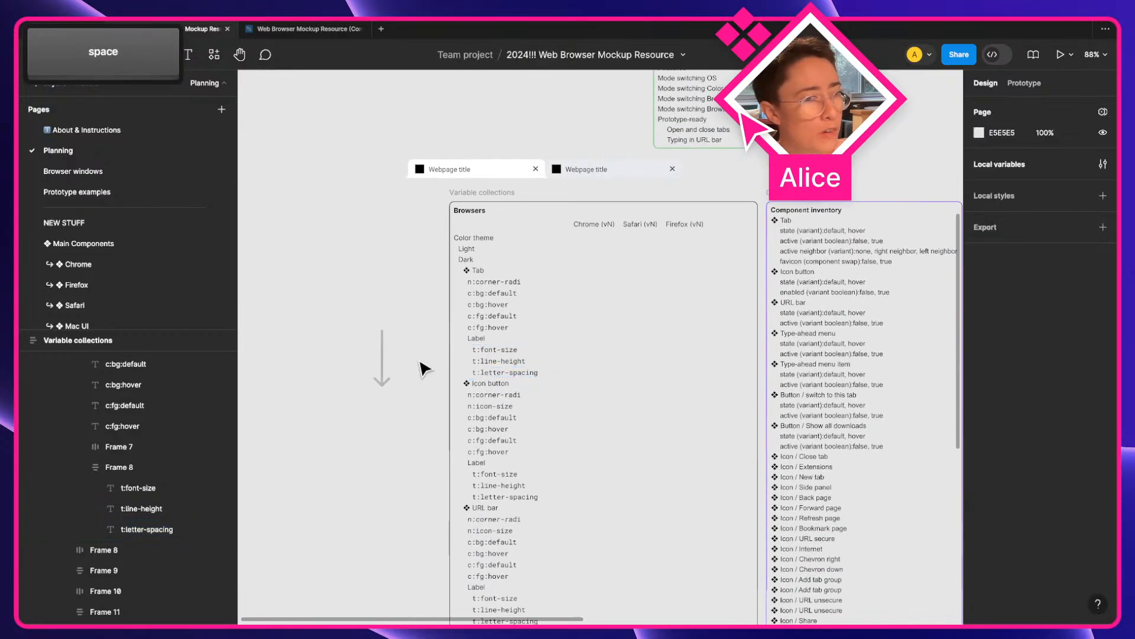
{"action": "scroll", "coordinate": [524, 379], "scroll_direction": "down", "scroll_amount": 3}
{"action": "scroll", "coordinate": [515, 376], "scroll_direction": "down", "scroll_amount": 4}
{"action": "scroll", "coordinate": [478, 362], "scroll_direction": "up", "scroll_amount": 5}
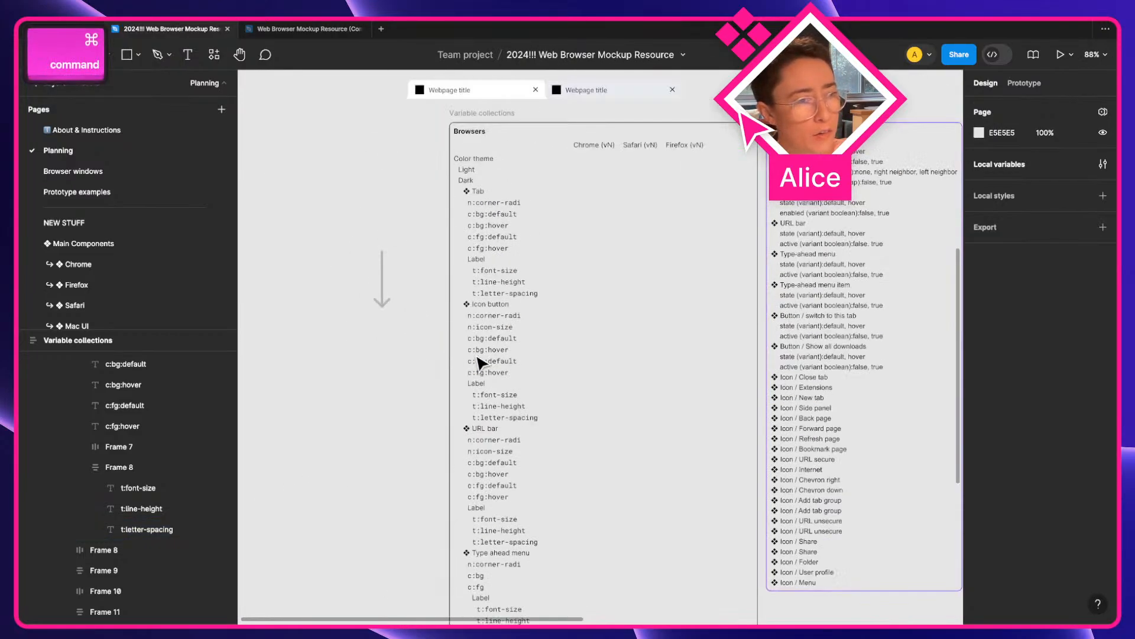
{"action": "left_click", "coordinate": [487, 247], "text": "super"}
{"action": "left_click", "coordinate": [422, 220]}
{"action": "left_click_drag", "start_coordinate": [421, 219], "coordinate": [396, 262]}
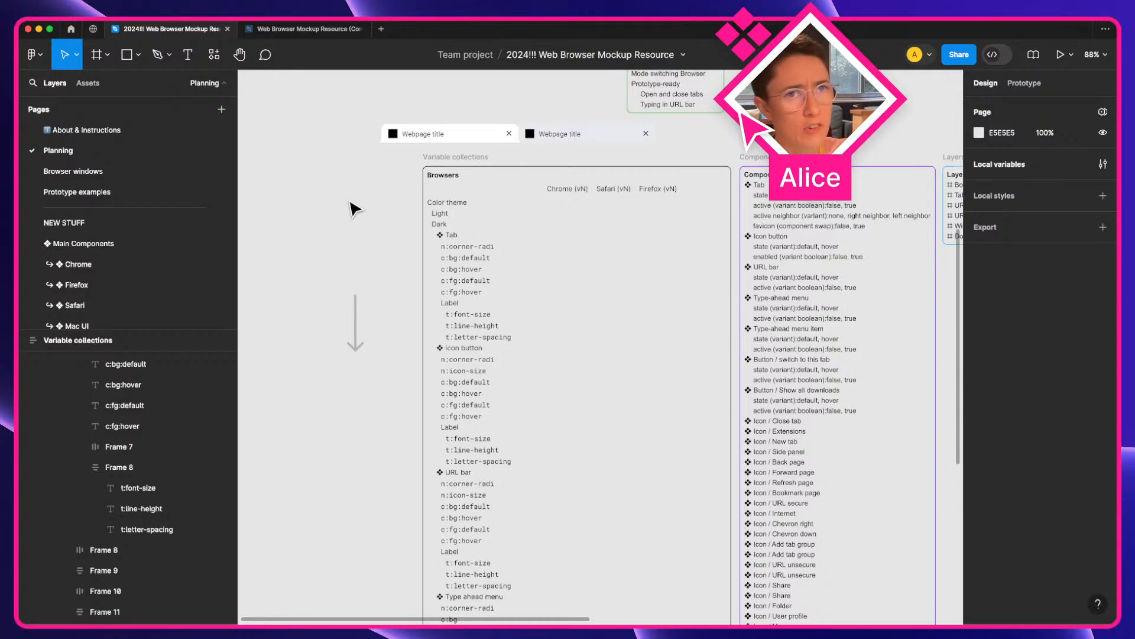
Move the upper end of the grey connector arrow up and toward the Variable collections frame so the line bends.
{"action": "scroll", "coordinate": [361, 215], "scroll_direction": "up", "scroll_amount": 5, "text": "ctrl"}
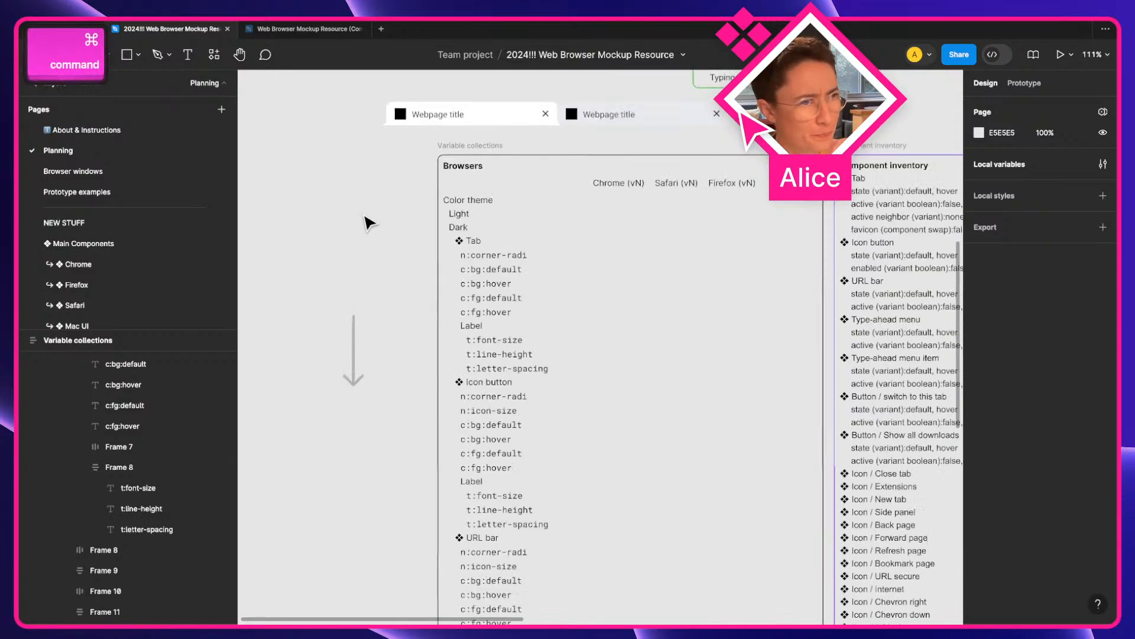
{"action": "left_click", "coordinate": [408, 310]}
{"action": "left_click", "coordinate": [352, 369]}
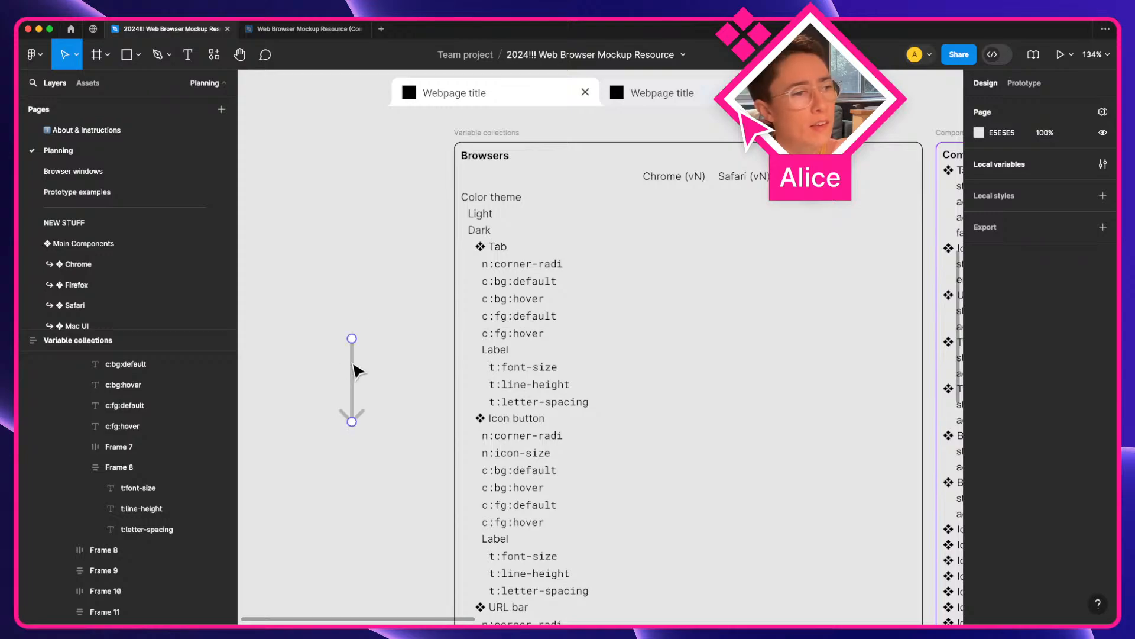
{"action": "left_click_drag", "start_coordinate": [354, 339], "coordinate": [384, 313]}
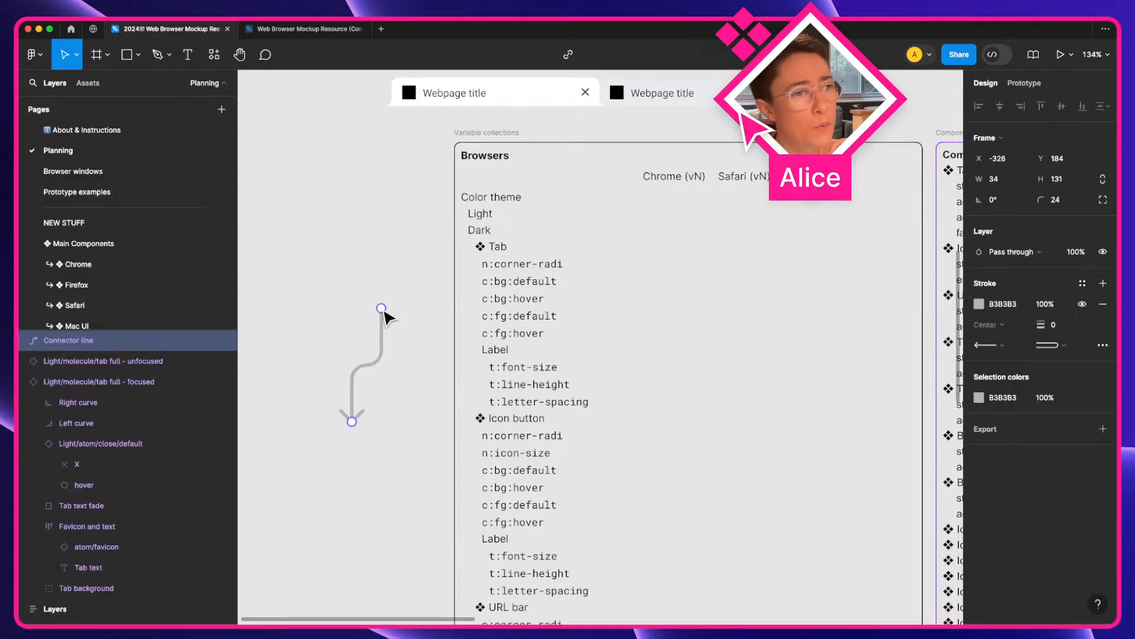
Read the c:, t:, n: and b: type prefixes from the Tab group through the OS collection's window controls, leaving nothing selected.
{"action": "left_click", "coordinate": [489, 287], "text": "super"}
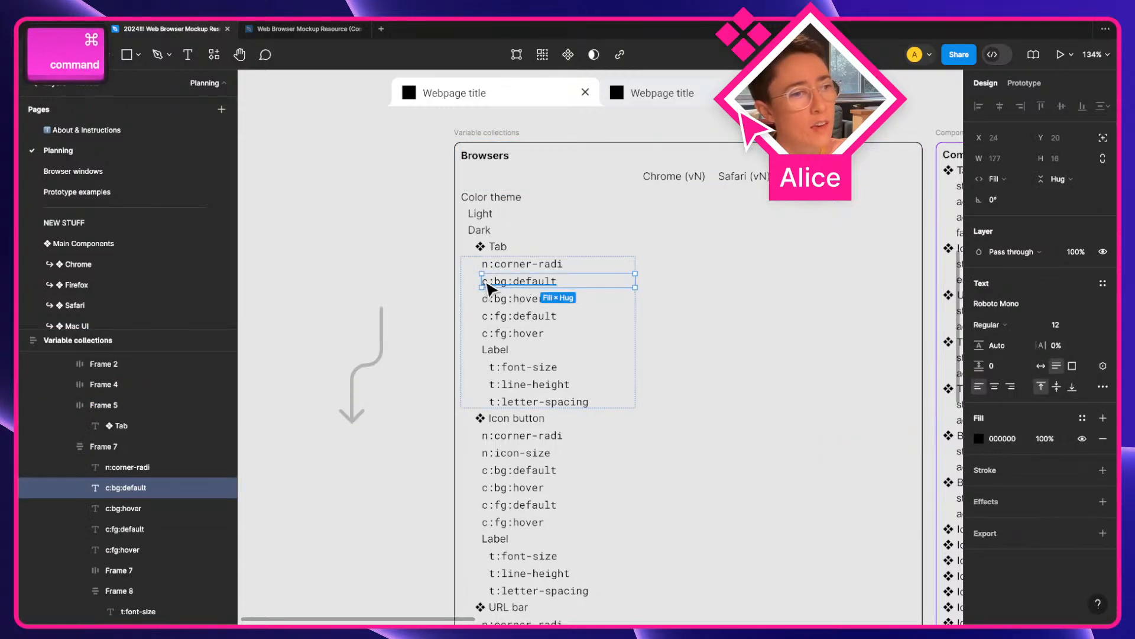
{"action": "scroll", "coordinate": [488, 286], "scroll_direction": "up", "scroll_amount": 5}
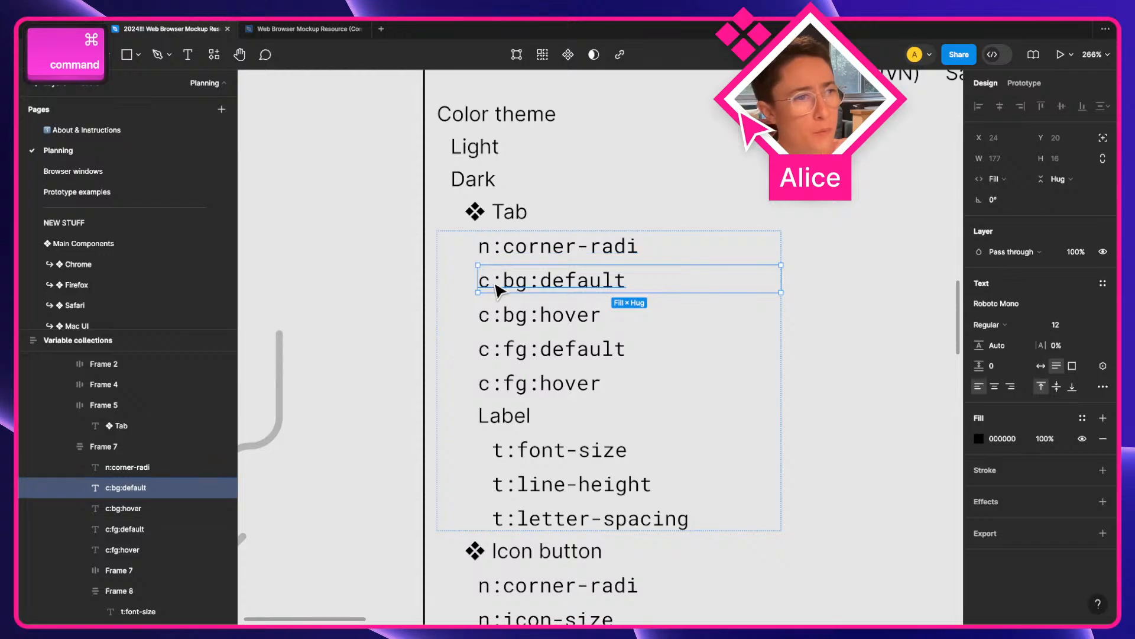
{"action": "scroll", "coordinate": [503, 354], "scroll_direction": "down", "scroll_amount": 2}
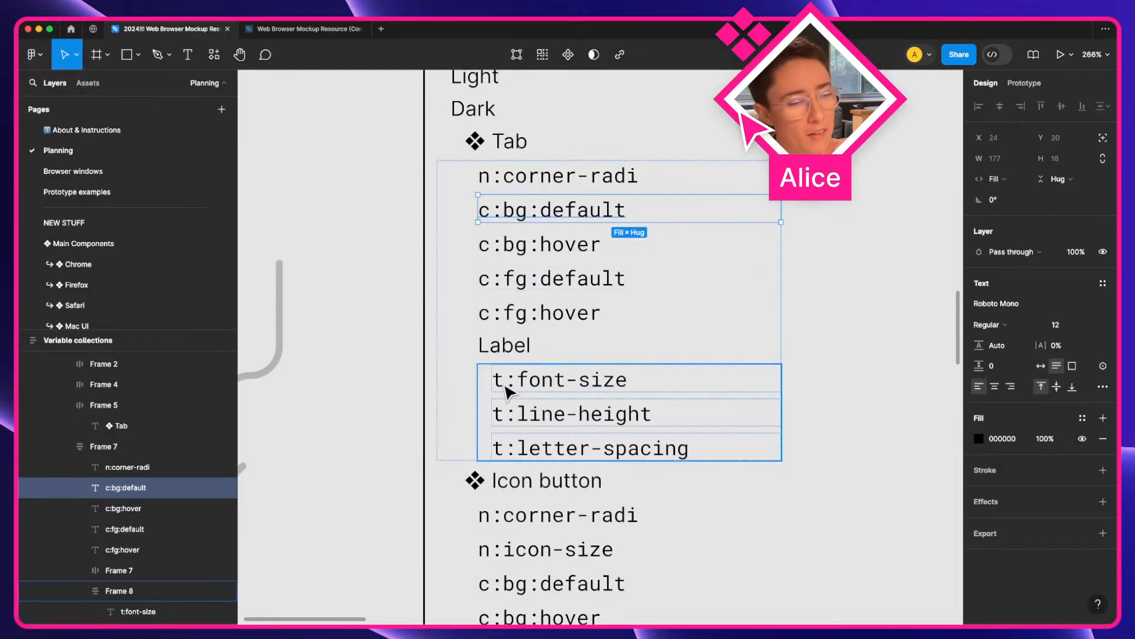
{"action": "scroll", "coordinate": [505, 391], "scroll_direction": "down", "scroll_amount": 4}
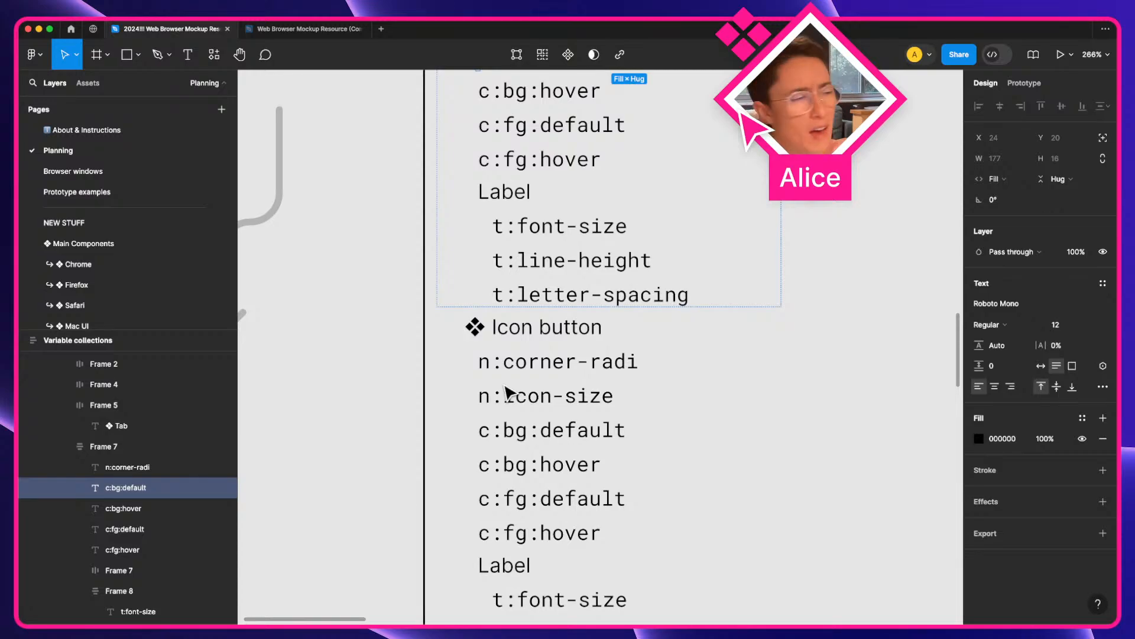
{"action": "scroll", "coordinate": [508, 393], "scroll_direction": "down", "scroll_amount": 4}
{"action": "scroll", "coordinate": [508, 393], "scroll_direction": "down", "scroll_amount": 6}
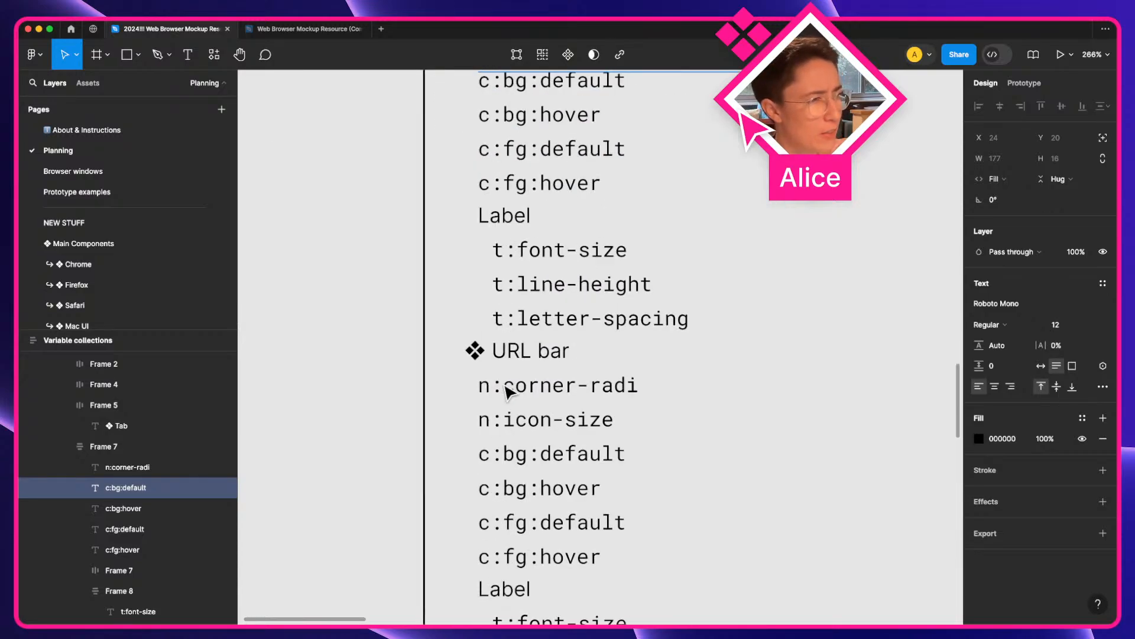
{"action": "scroll", "coordinate": [507, 391], "scroll_direction": "down", "scroll_amount": 20}
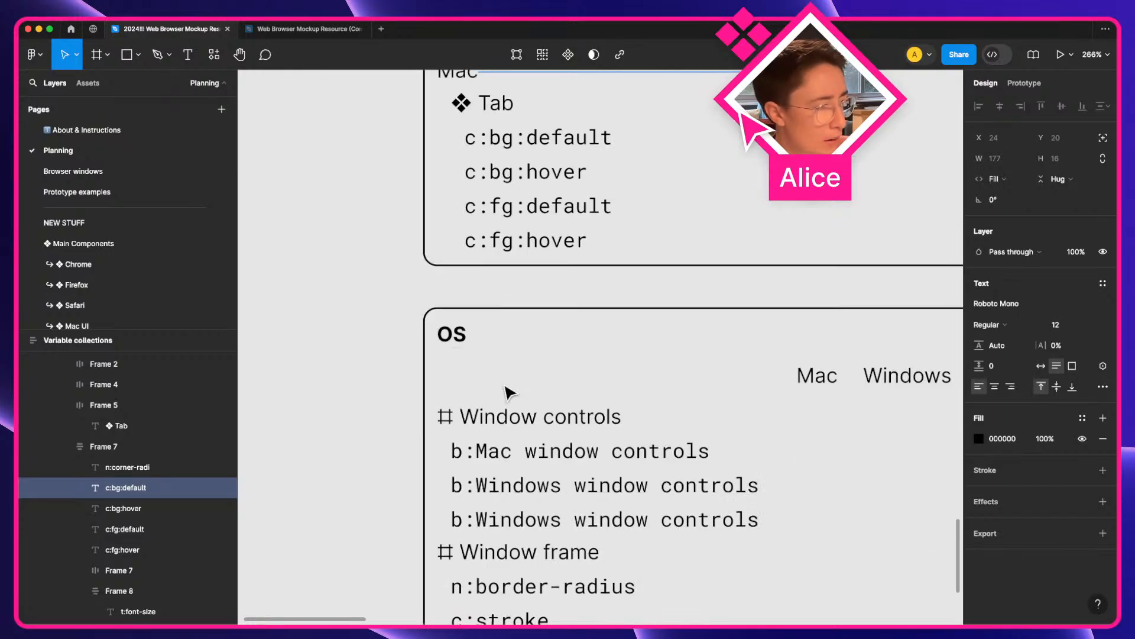
{"action": "scroll", "coordinate": [507, 392], "scroll_direction": "down", "scroll_amount": 2}
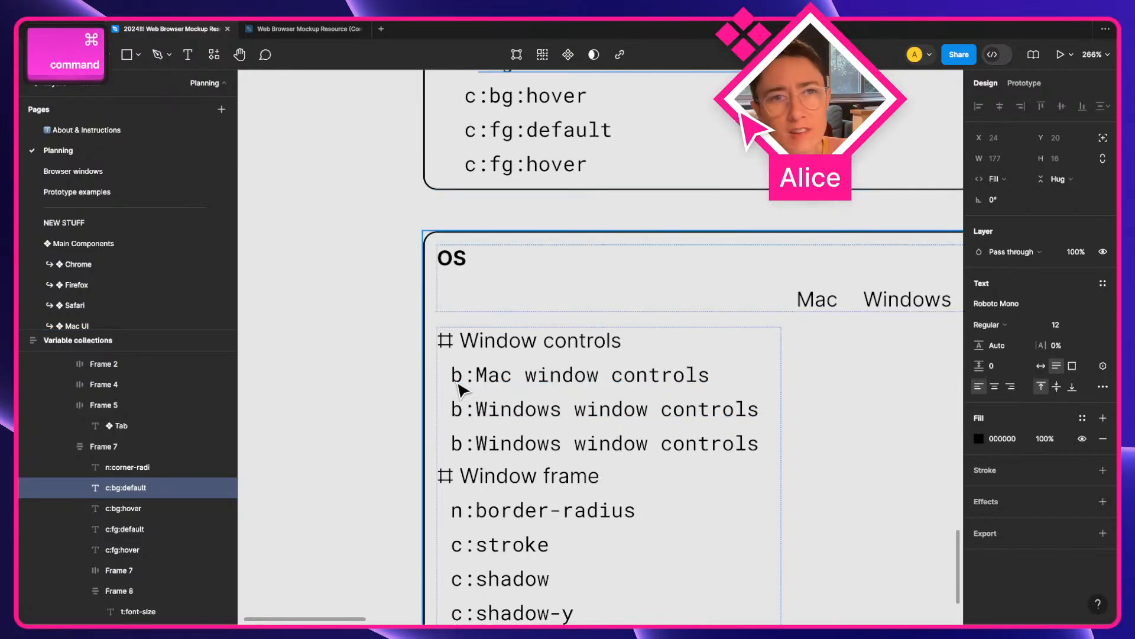
{"action": "scroll", "coordinate": [460, 390], "scroll_direction": "up", "scroll_amount": 20}
{"action": "scroll", "coordinate": [460, 391], "scroll_direction": "up", "scroll_amount": 1}
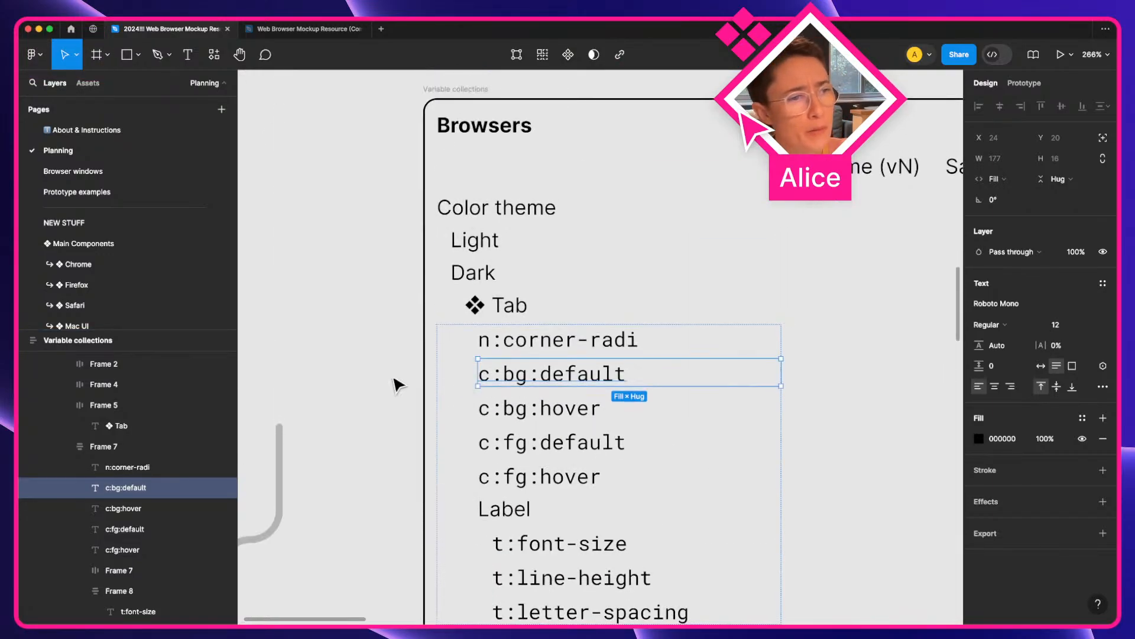
{"action": "left_click", "coordinate": [398, 385]}
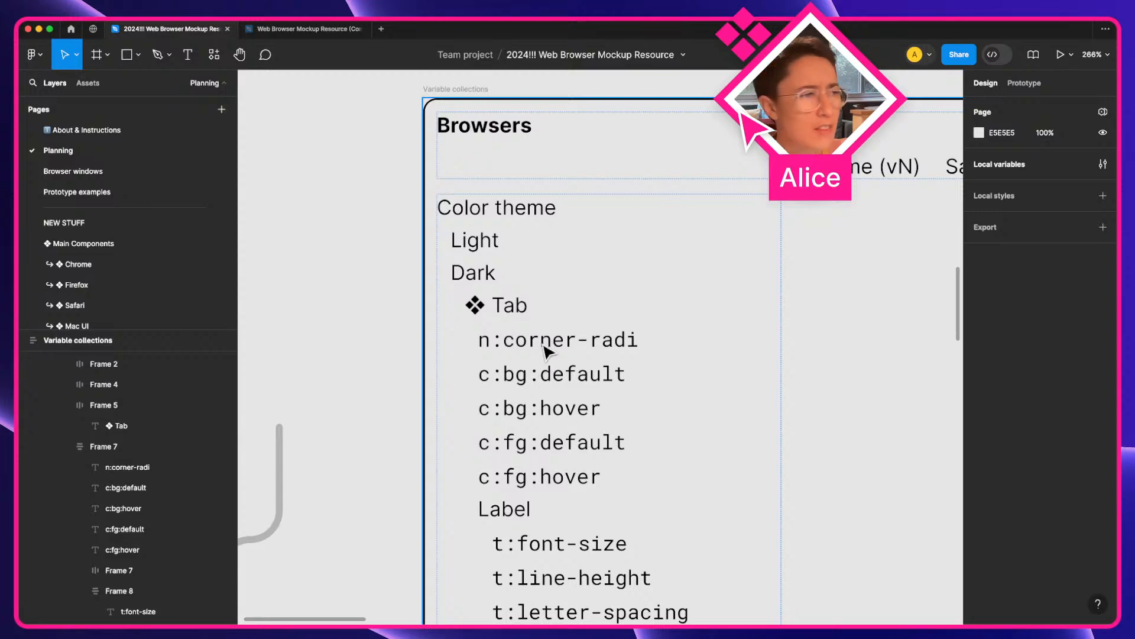
Highlight the name part of n:corner-radi and the second colon in c:fg:hover to examine the naming, leaving the text unedited.
{"action": "left_click", "coordinate": [521, 353], "text": "super"}
{"action": "double_click", "coordinate": [499, 343]}
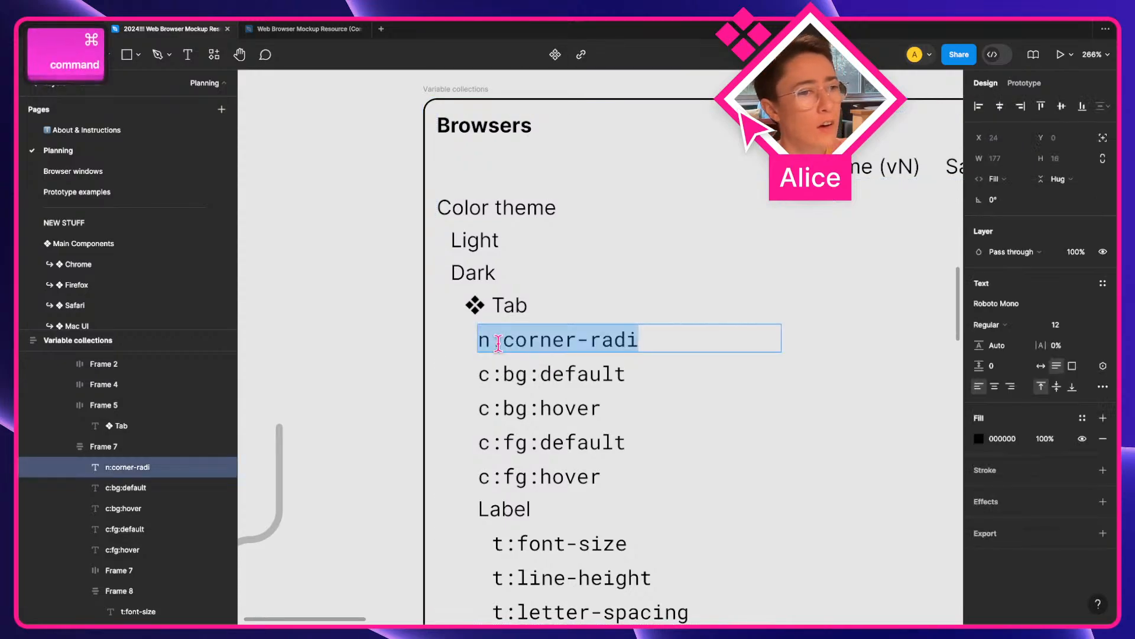
{"action": "left_click_drag", "start_coordinate": [498, 343], "coordinate": [681, 346]}
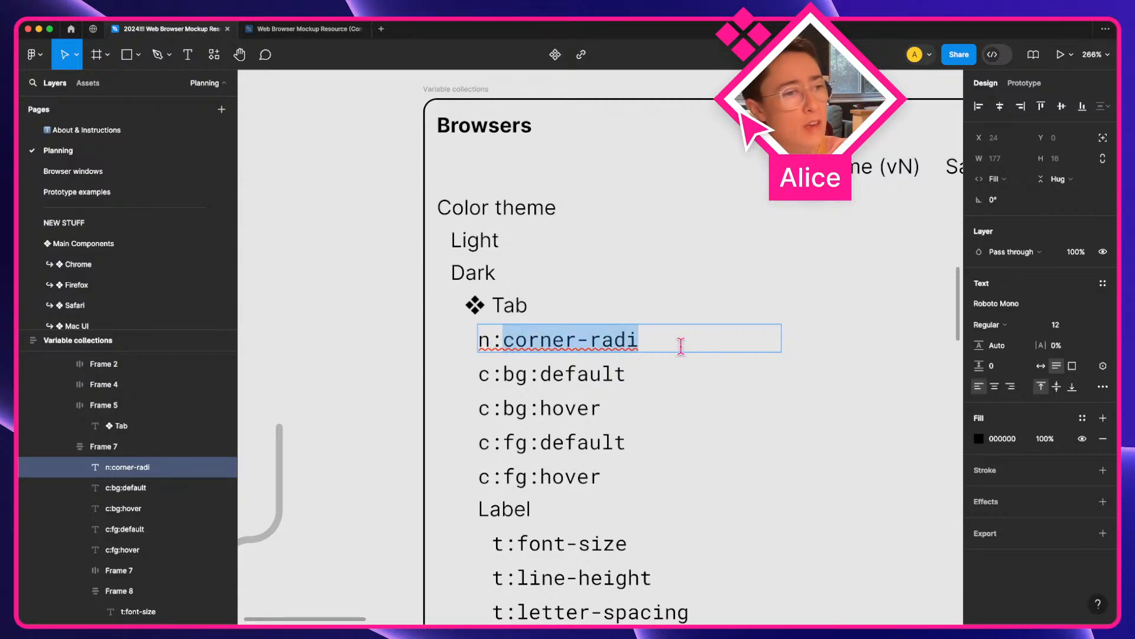
{"action": "scroll", "coordinate": [633, 354], "scroll_direction": "down", "scroll_amount": 2}
{"action": "left_click_drag", "start_coordinate": [528, 421], "coordinate": [540, 424]}
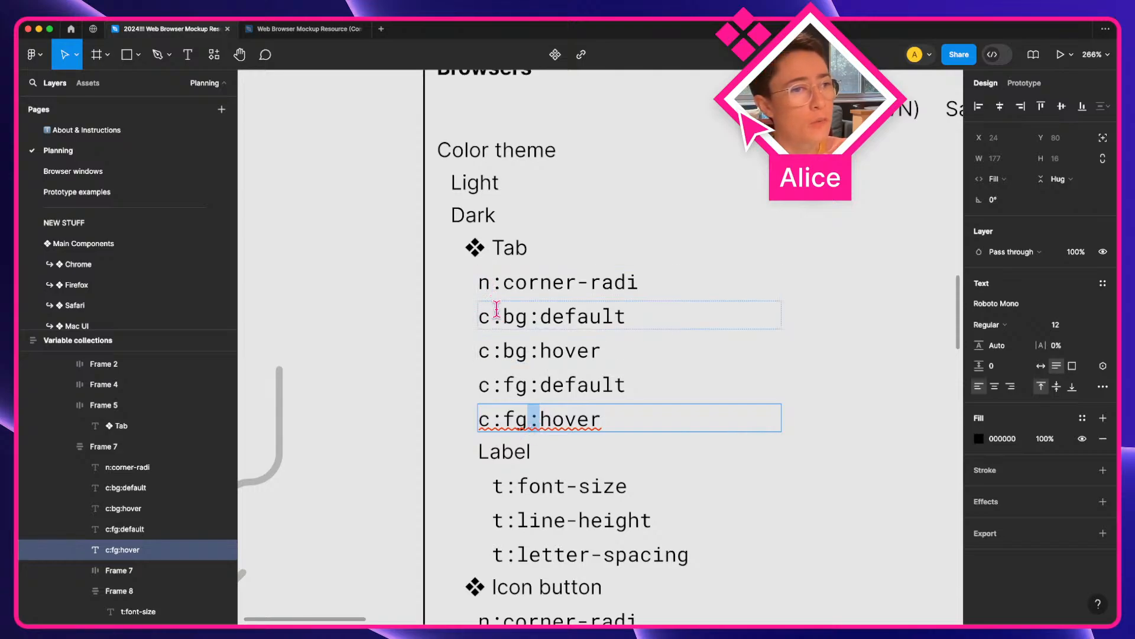
{"action": "key", "text": "Escape"}
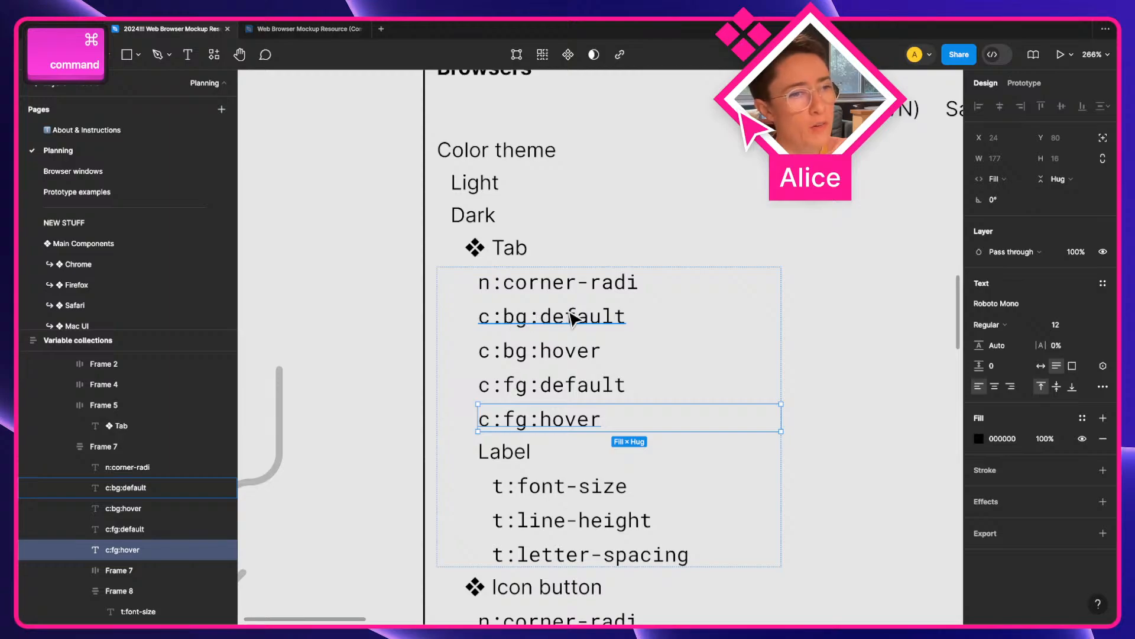
Compare the Tab group heading with the focused tab's background shape by selecting each.
{"action": "left_click", "coordinate": [509, 247], "text": "super"}
{"action": "scroll", "coordinate": [579, 319], "scroll_direction": "up", "scroll_amount": 7}
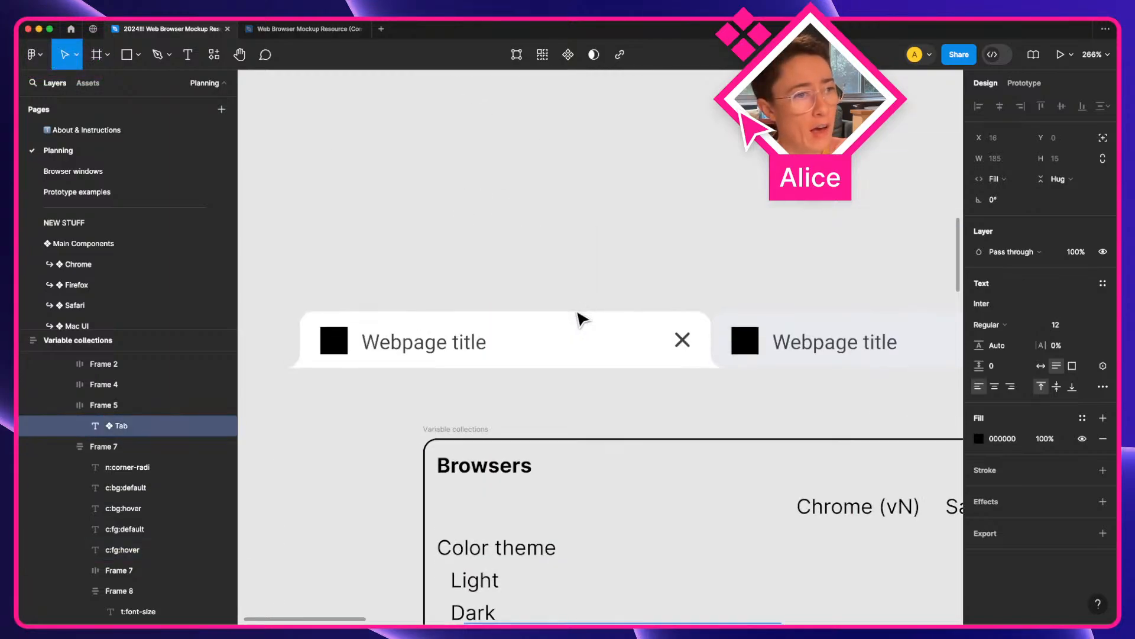
{"action": "left_click", "coordinate": [582, 323], "text": "super"}
{"action": "scroll", "coordinate": [588, 367], "scroll_direction": "down", "scroll_amount": 4}
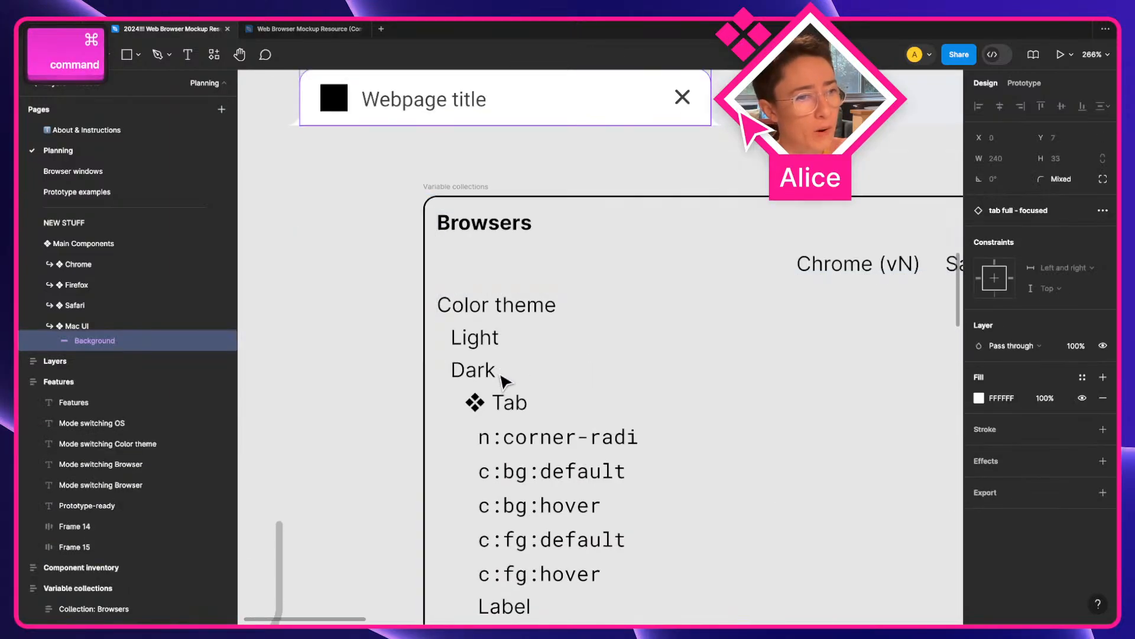
{"action": "scroll", "coordinate": [514, 381], "scroll_direction": "down", "scroll_amount": 3}
View the Browsers collection's mode columns for Chrome (vN), Safari (vN) and Firefox (vN) beside its variables.
{"action": "key", "text": "space"}
{"action": "scroll", "coordinate": [535, 378], "scroll_direction": "right", "scroll_amount": 3}
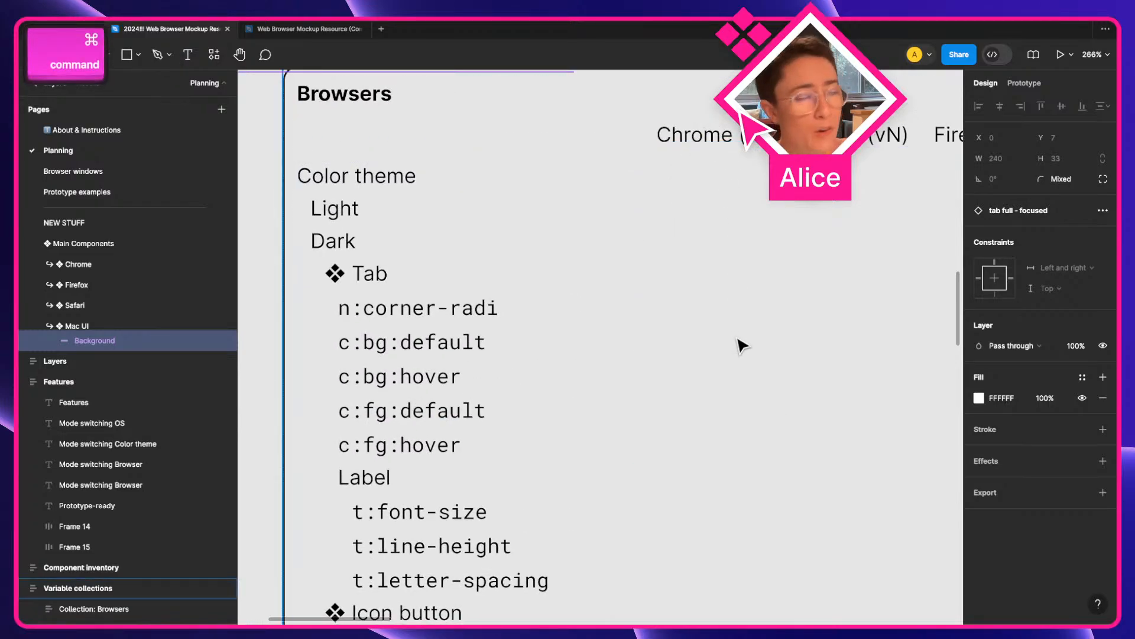
{"action": "scroll", "coordinate": [741, 344], "scroll_direction": "right", "scroll_amount": 4}
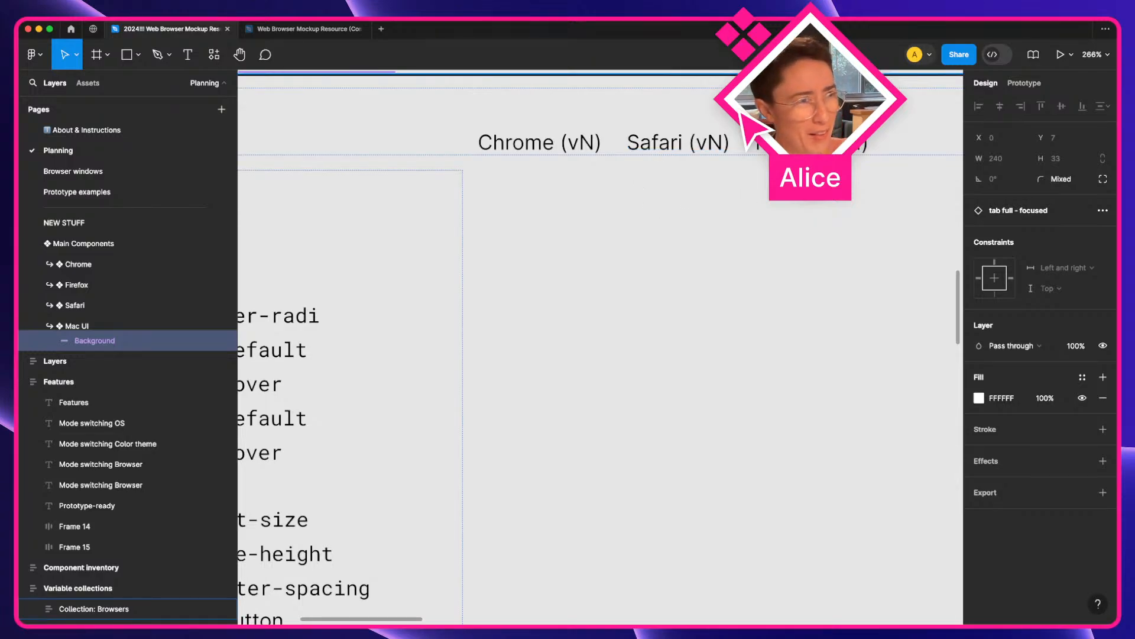
{"action": "key", "text": "super"}
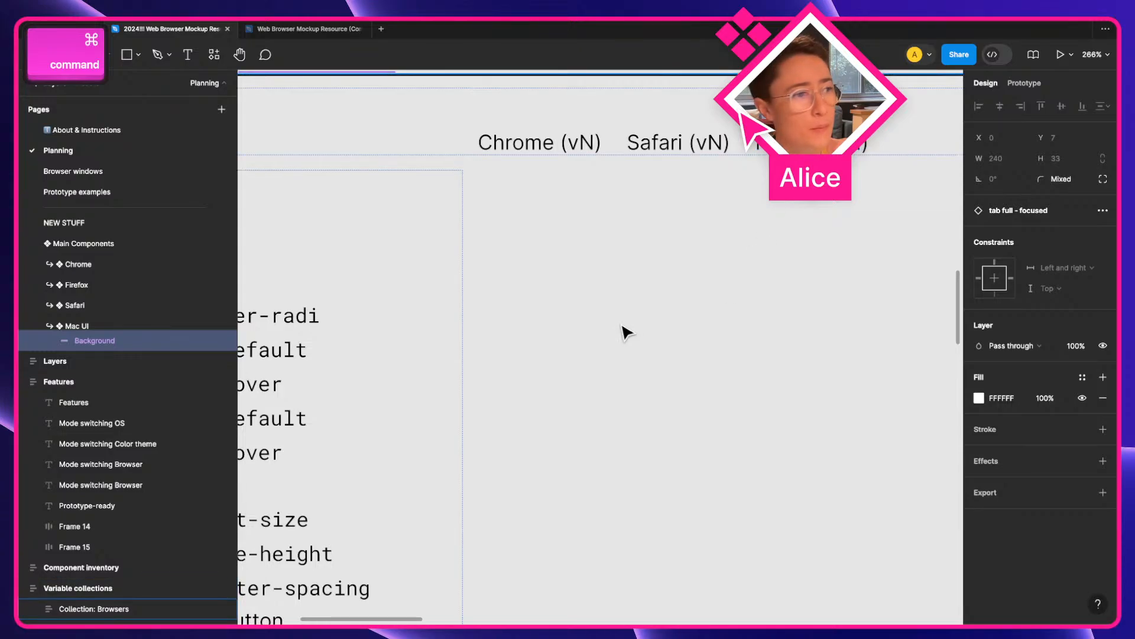
Return to the Browsers collection's group list and inspect the Tab heading and its parent label Dark.
{"action": "scroll", "coordinate": [626, 332], "scroll_direction": "down", "scroll_amount": 3}
{"action": "scroll", "coordinate": [578, 348], "scroll_direction": "left", "scroll_amount": 3}
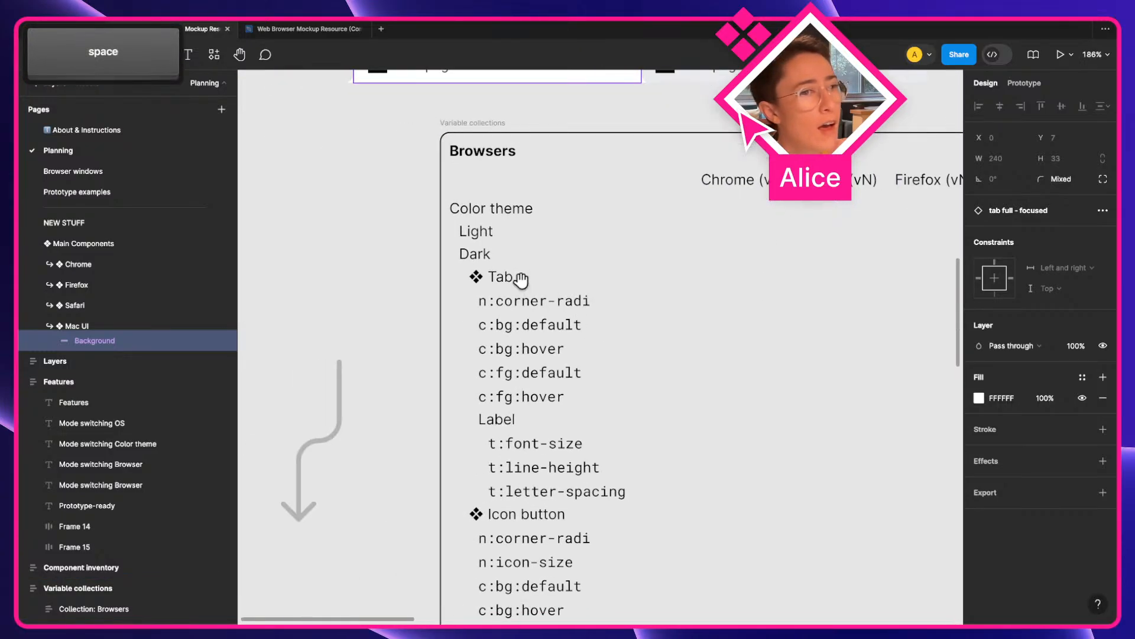
{"action": "left_click", "coordinate": [492, 283], "text": "super"}
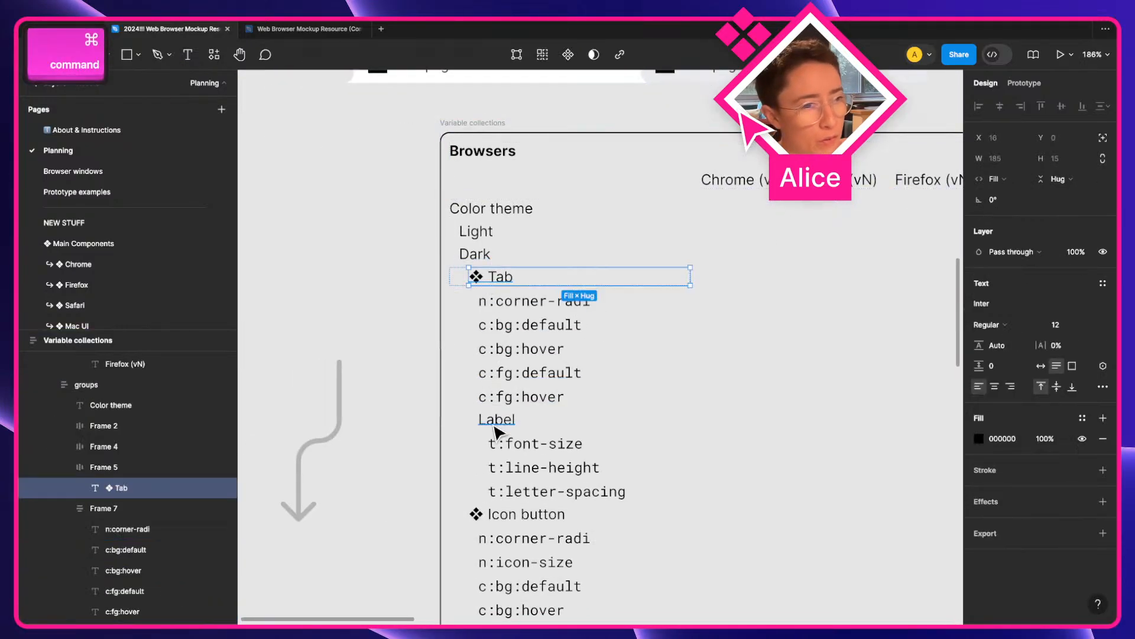
{"action": "left_click", "coordinate": [478, 259], "text": "super"}
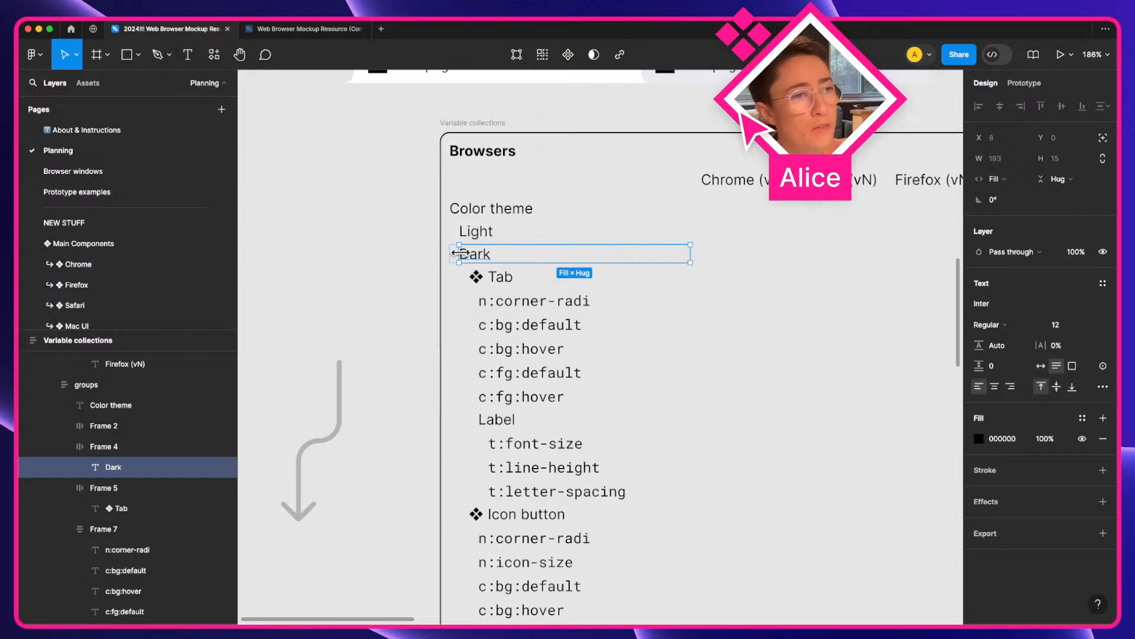
Compare the Tab group heading with the Light label under Color theme by selecting each.
{"action": "left_click", "coordinate": [485, 281]}
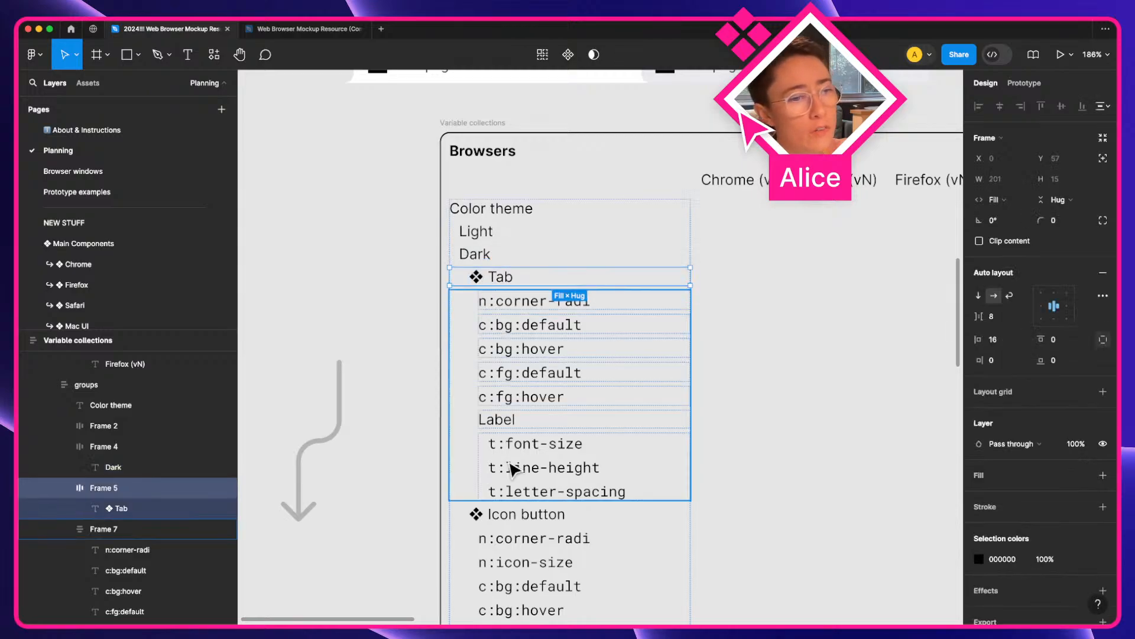
{"action": "left_click", "coordinate": [483, 239], "text": "super"}
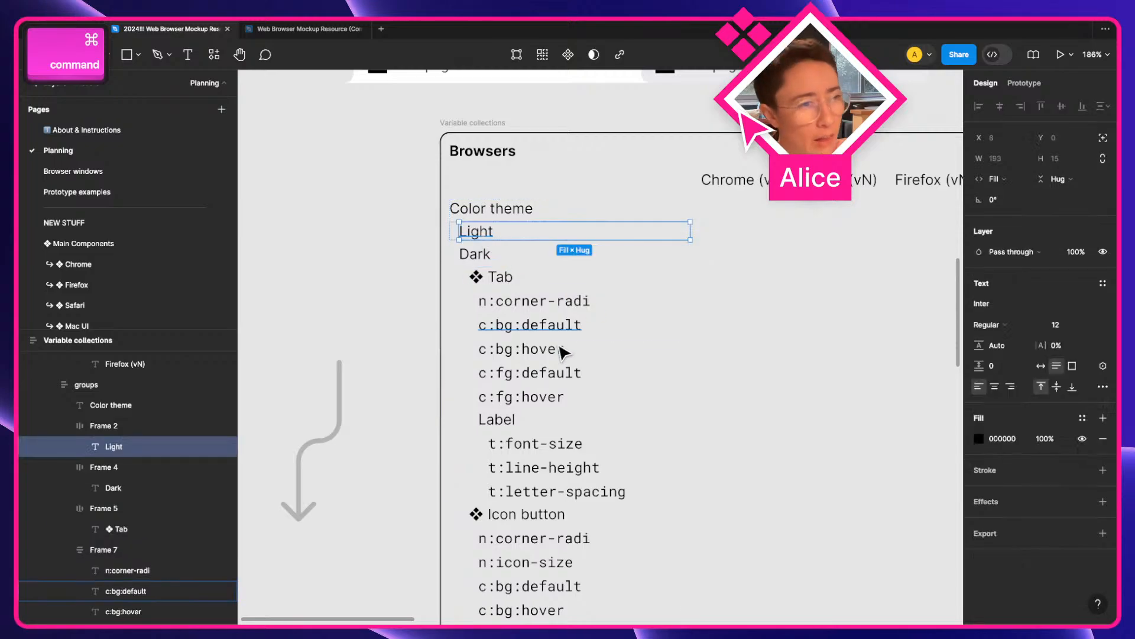
Reattach the grey connector so it runs from the Browsers collection's Tab c:bg:default to c:bg:default in the Color themes collection.
{"action": "scroll", "coordinate": [426, 317], "scroll_direction": "down", "scroll_amount": 2}
{"action": "left_click", "coordinate": [390, 290]}
{"action": "left_click", "coordinate": [339, 295]}
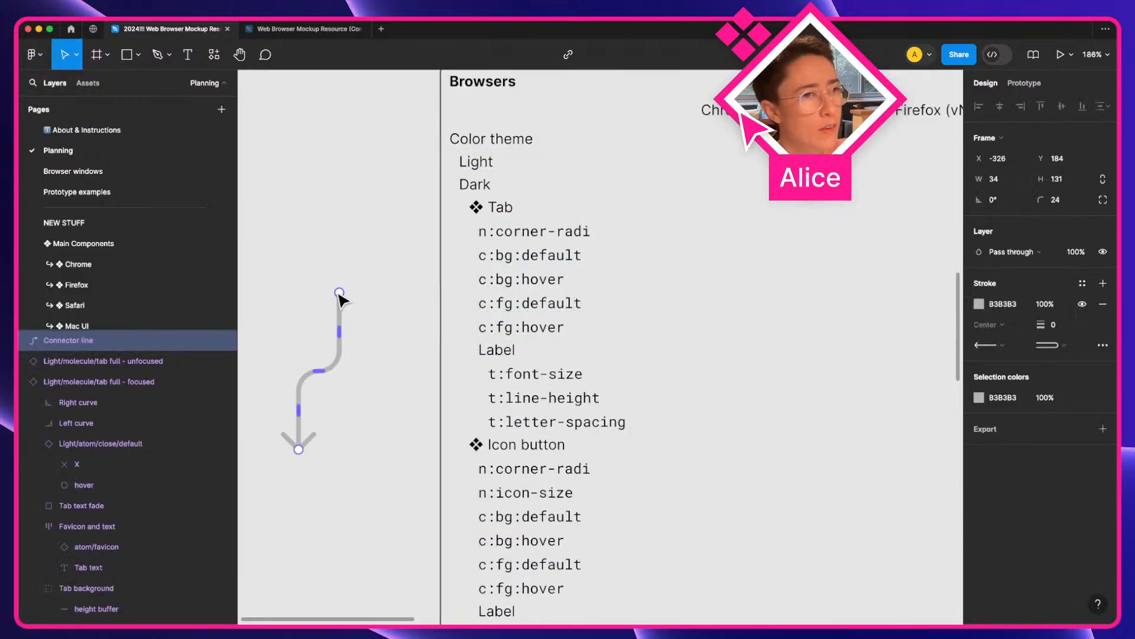
{"action": "left_click_drag", "start_coordinate": [338, 292], "coordinate": [479, 255]}
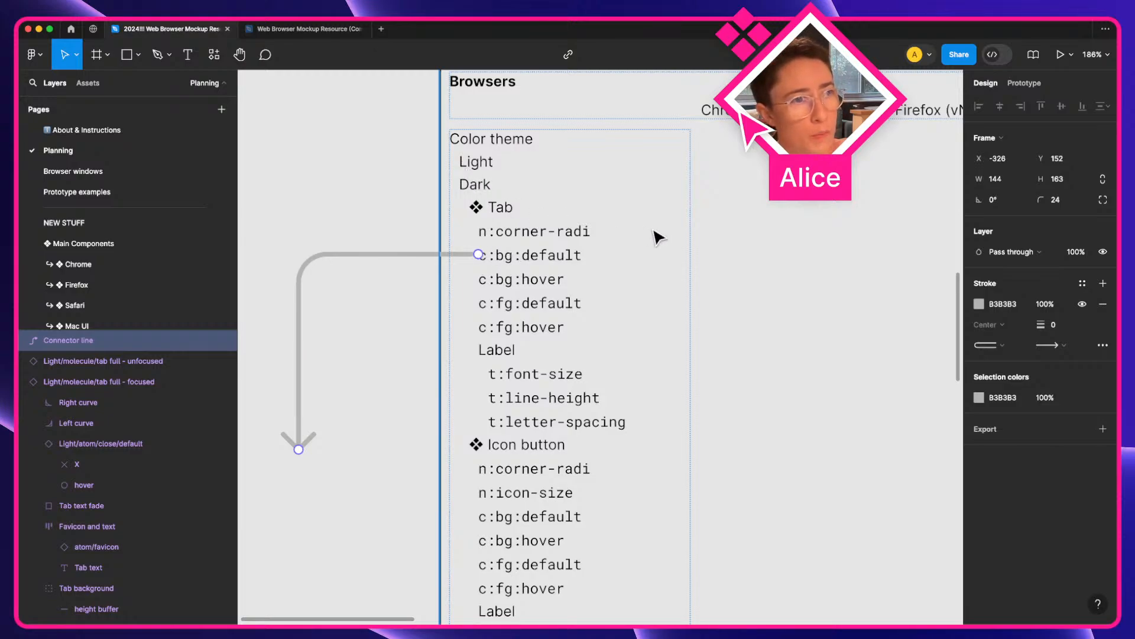
{"action": "scroll", "coordinate": [654, 235], "scroll_direction": "left", "scroll_amount": 5}
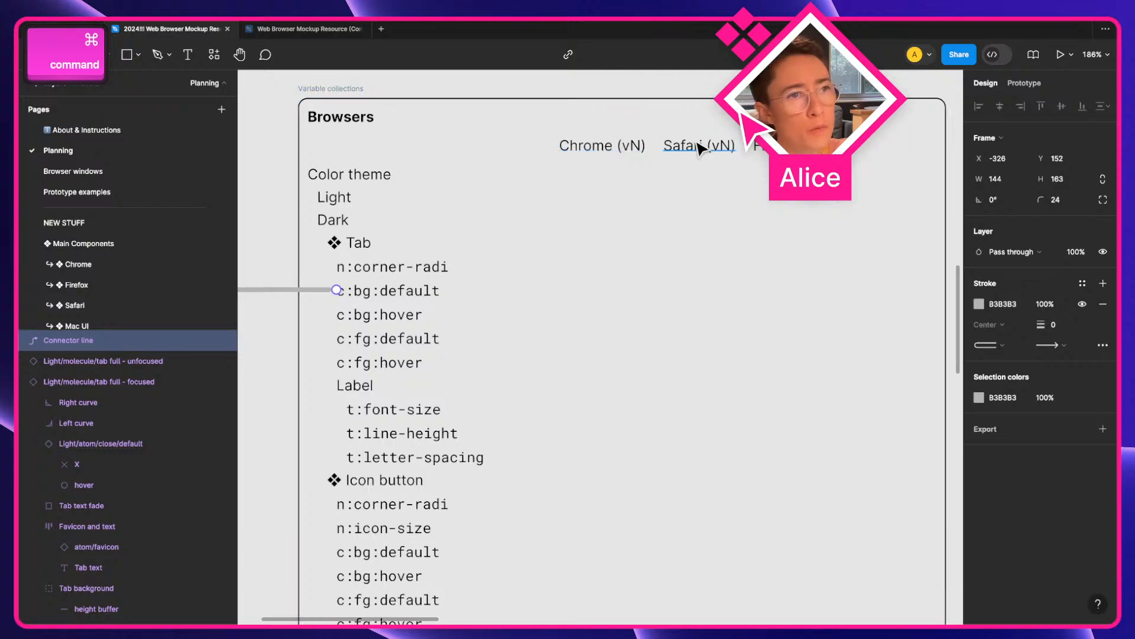
{"action": "scroll", "coordinate": [786, 215], "scroll_direction": "left", "scroll_amount": 8}
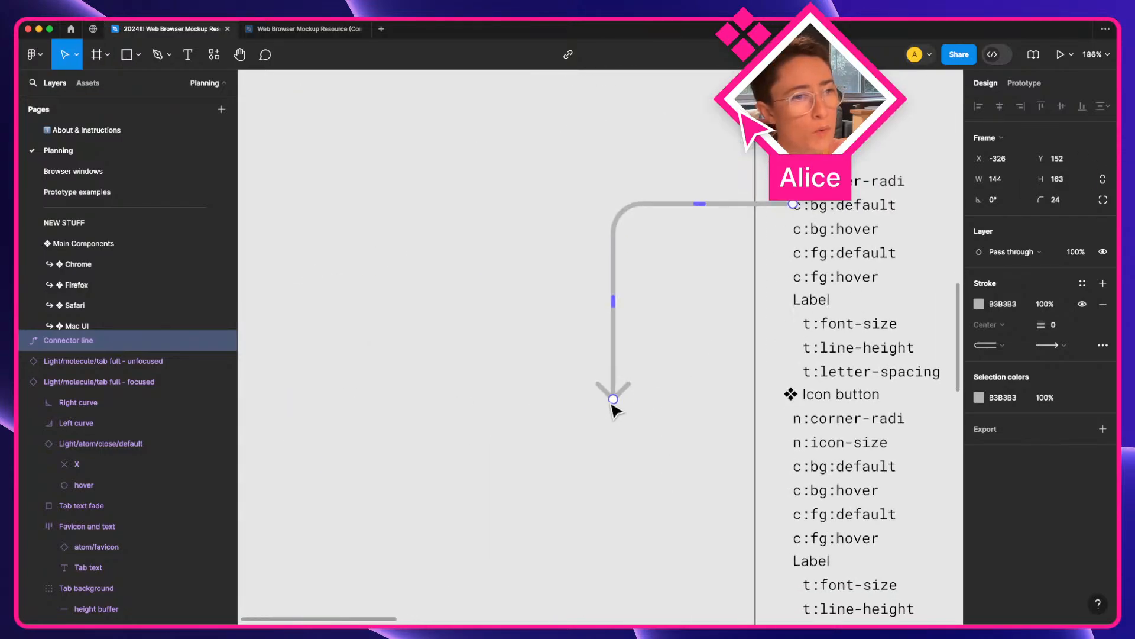
{"action": "left_click_drag", "start_coordinate": [613, 398], "coordinate": [481, 320]}
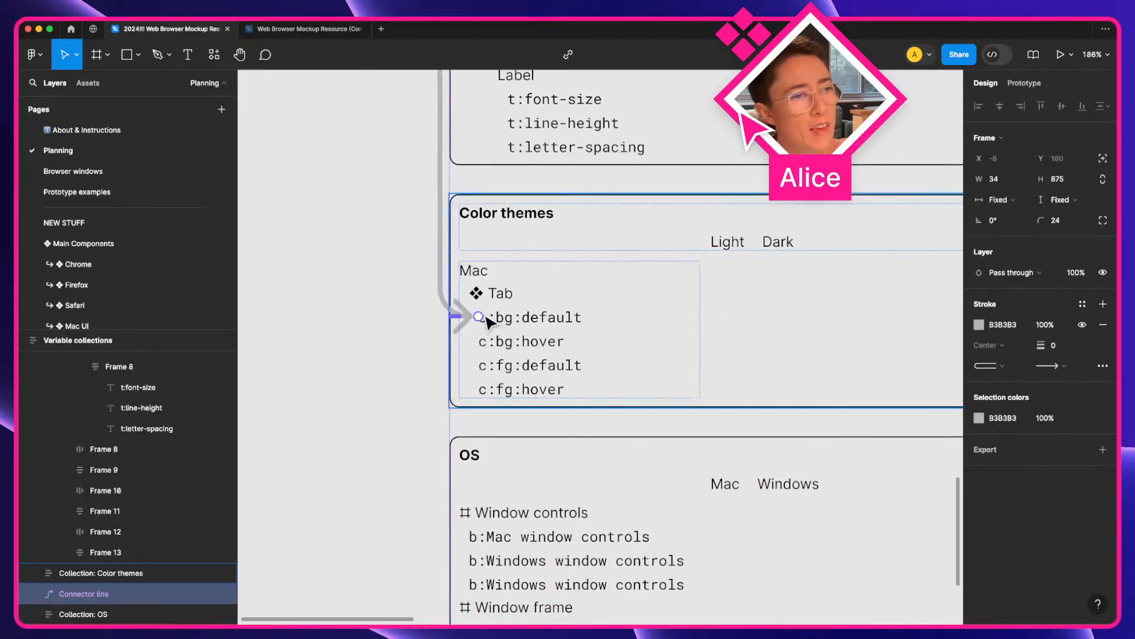
Shift the connector's vertical segment away from the collections, making the connector about 120 wide, and deselect it.
{"action": "scroll", "coordinate": [449, 225], "scroll_direction": "up", "scroll_amount": 5}
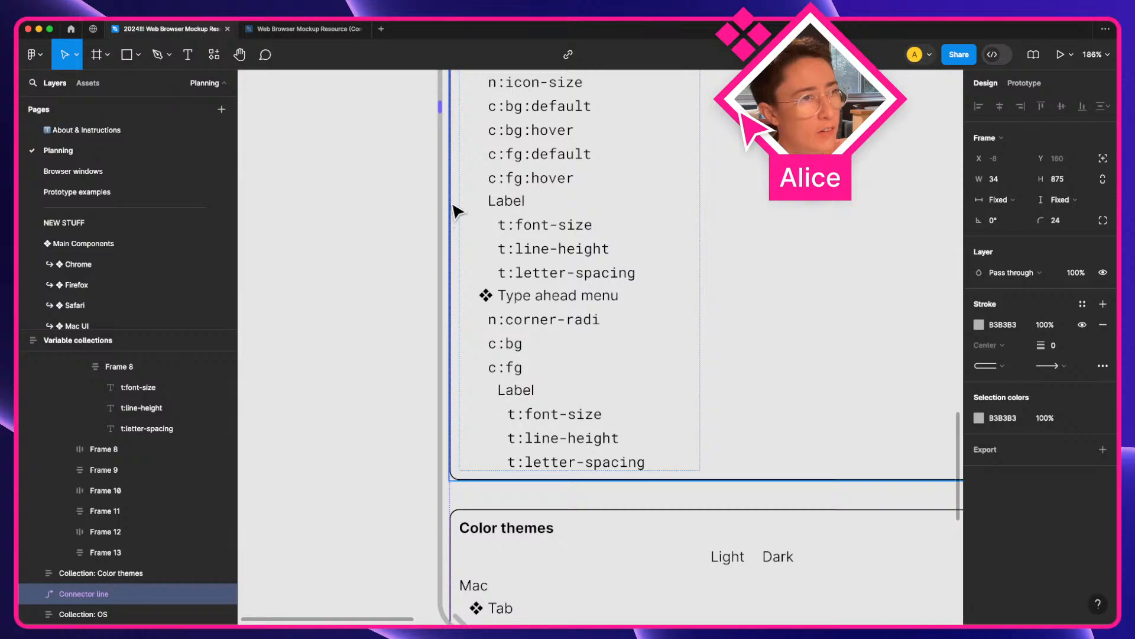
{"action": "left_click_drag", "start_coordinate": [438, 109], "coordinate": [338, 109]}
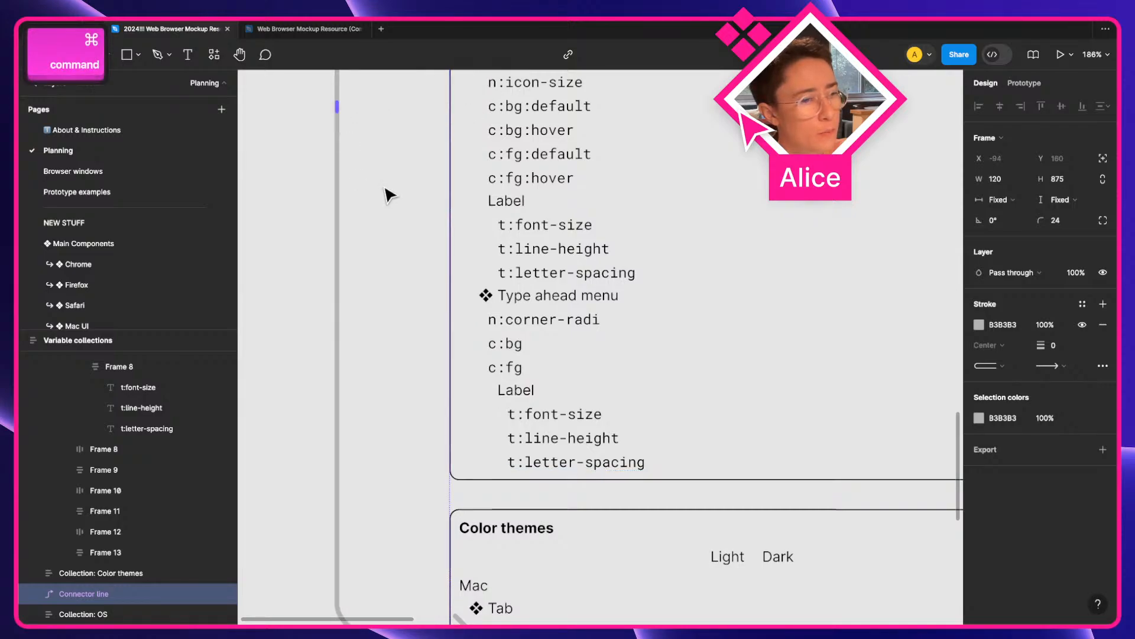
{"action": "scroll", "coordinate": [388, 192], "scroll_direction": "down", "scroll_amount": 4}
{"action": "left_click", "coordinate": [386, 321]}
{"action": "left_click_drag", "start_coordinate": [415, 347], "coordinate": [341, 266]}
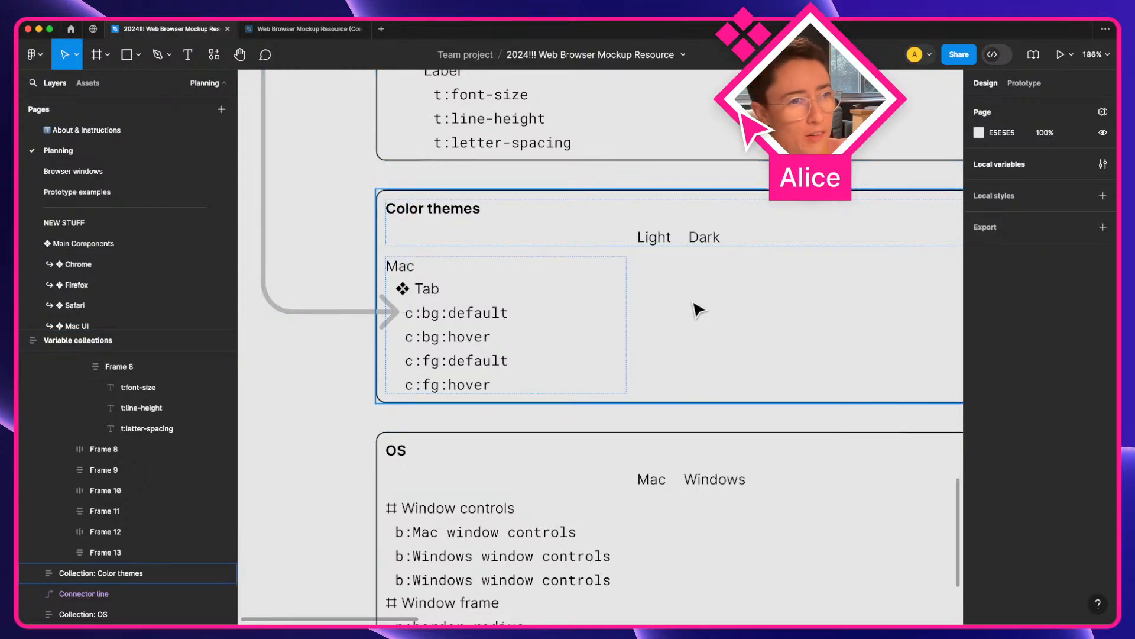
Review the Color themes collection's variables and its Light and Dark modes alongside the OS collection.
{"action": "key", "text": "super"}
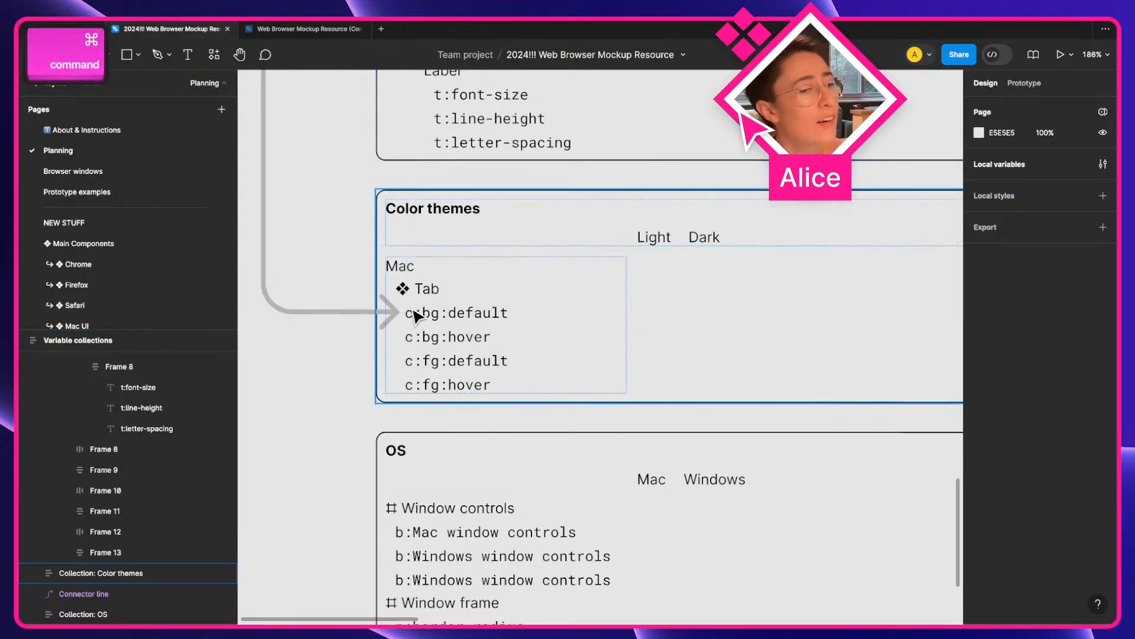
{"action": "scroll", "coordinate": [310, 346], "scroll_direction": "down", "scroll_amount": 3}
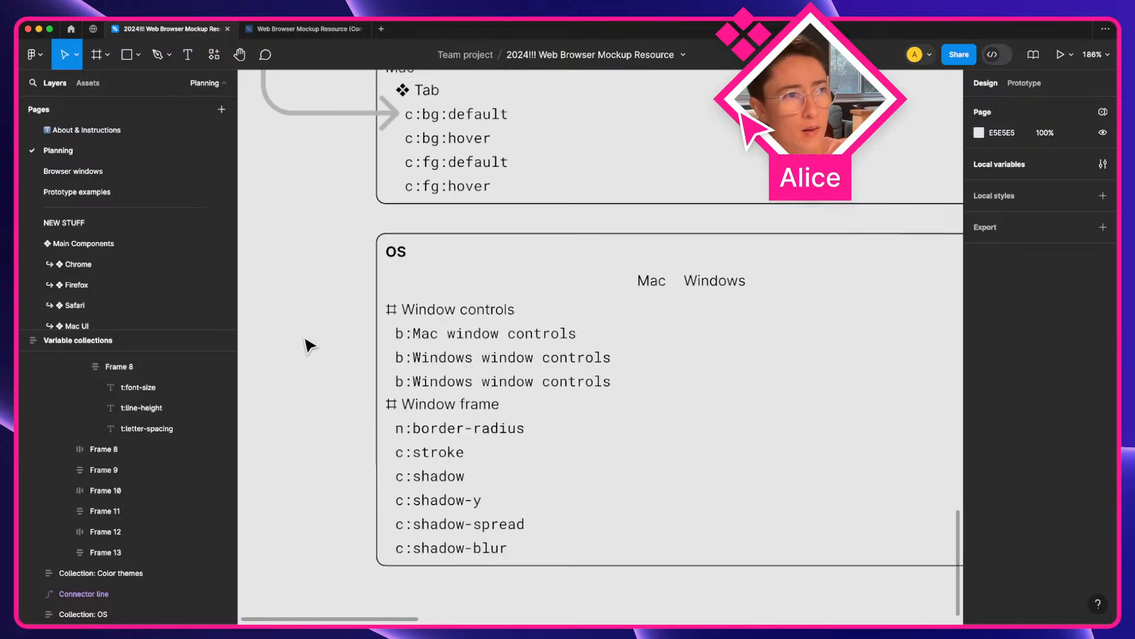
{"action": "scroll", "coordinate": [309, 344], "scroll_direction": "up", "scroll_amount": 4}
{"action": "scroll", "coordinate": [357, 392], "scroll_direction": "down", "scroll_amount": 5}
{"action": "left_click_drag", "start_coordinate": [322, 407], "coordinate": [471, 314]}
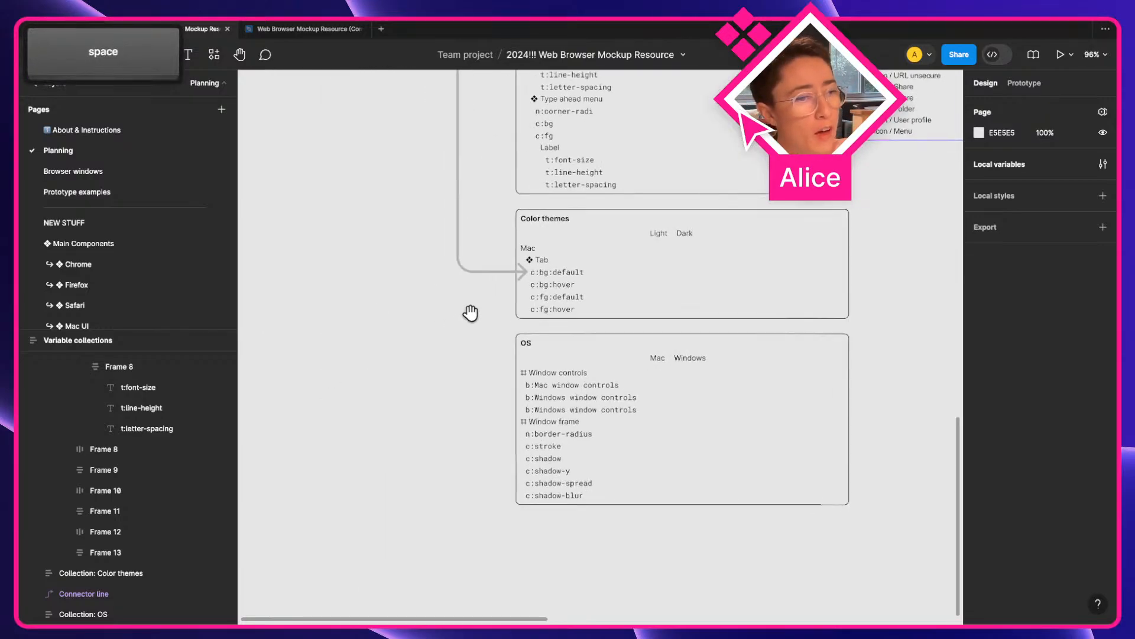
{"action": "scroll", "coordinate": [602, 332], "scroll_direction": "up", "scroll_amount": 2}
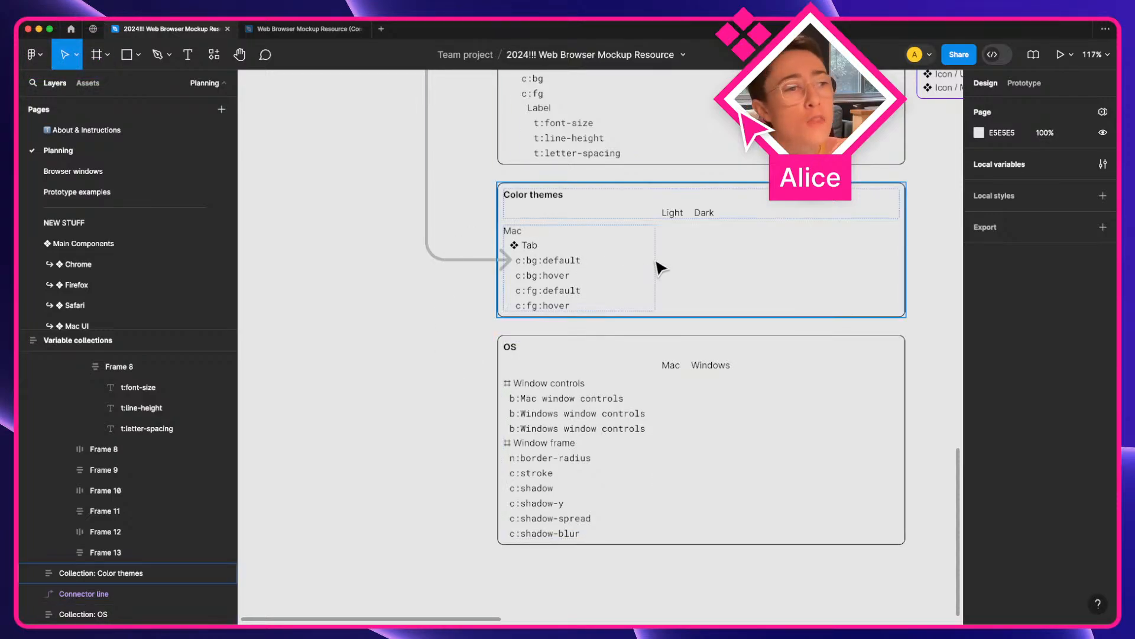
{"action": "left_click", "coordinate": [533, 207]}
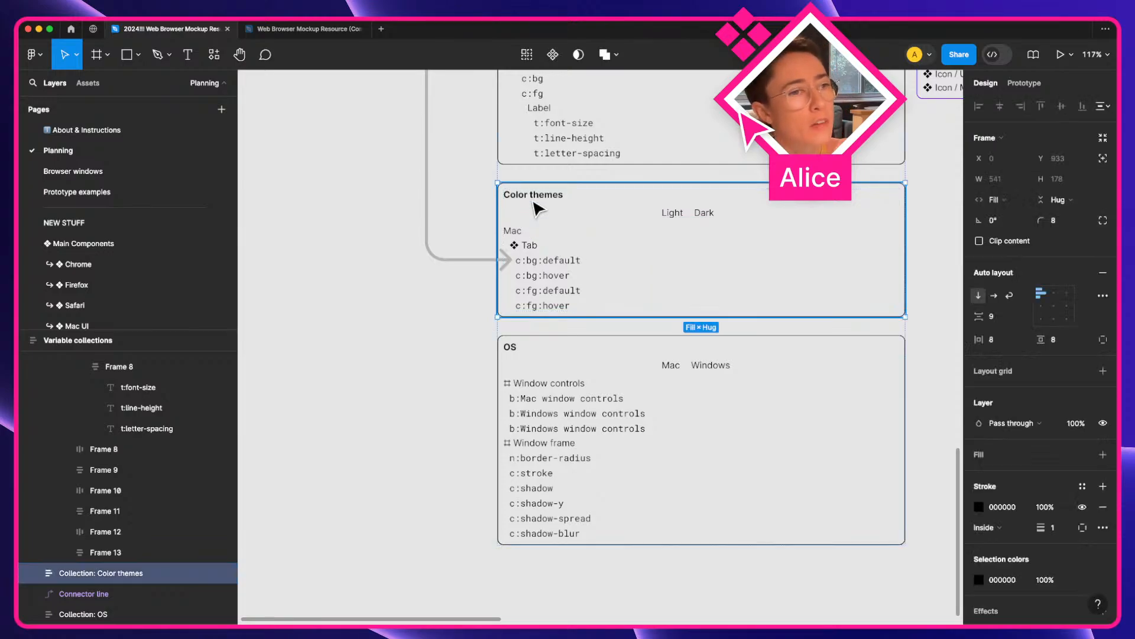
Inspect the OS collection up close, selecting its Mac and Windows mode labels in turn.
{"action": "left_click", "coordinate": [581, 489]}
{"action": "scroll", "coordinate": [710, 527], "scroll_direction": "up", "scroll_amount": 5}
{"action": "key", "text": "space"}
{"action": "left_click_drag", "start_coordinate": [703, 518], "coordinate": [644, 459]}
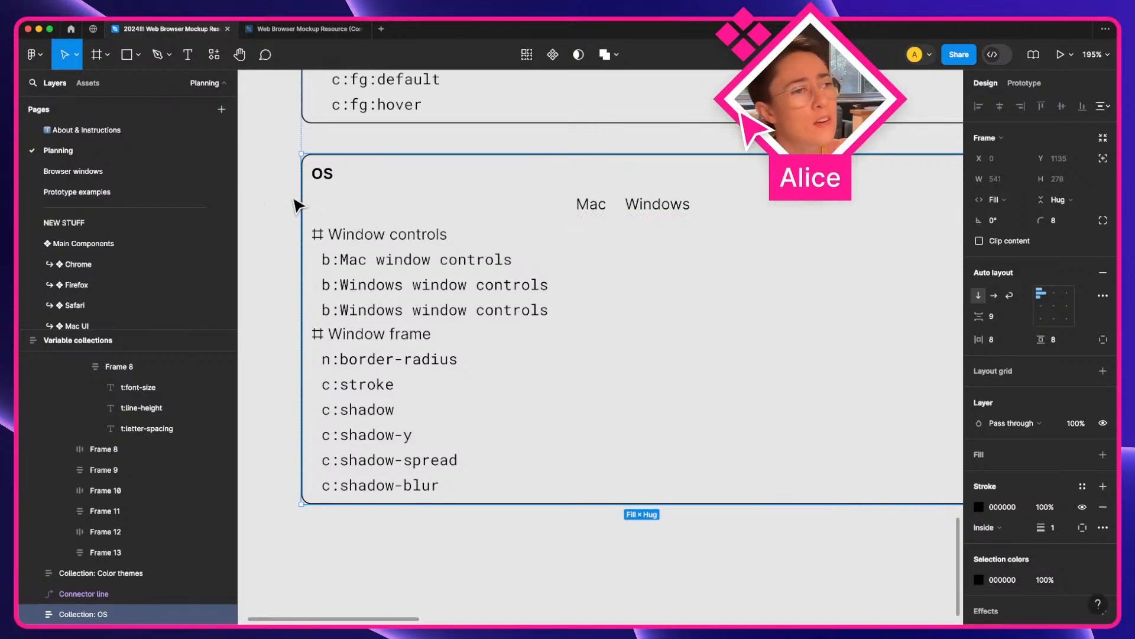
{"action": "key", "text": "super"}
{"action": "left_click", "coordinate": [585, 213], "text": "super"}
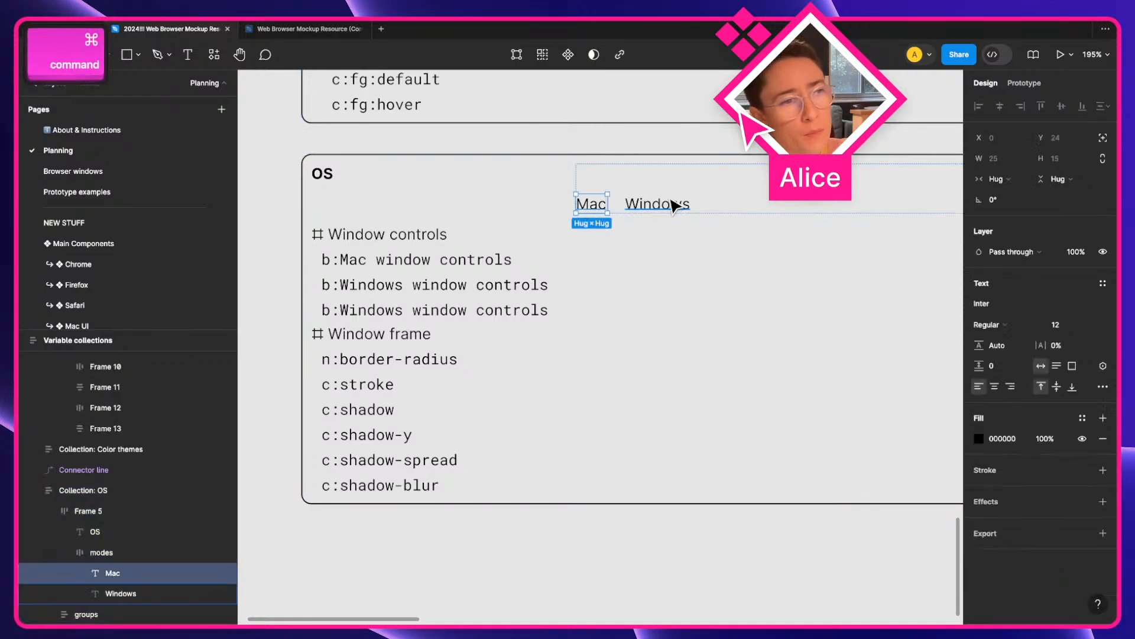
{"action": "left_click", "coordinate": [672, 203], "text": "super"}
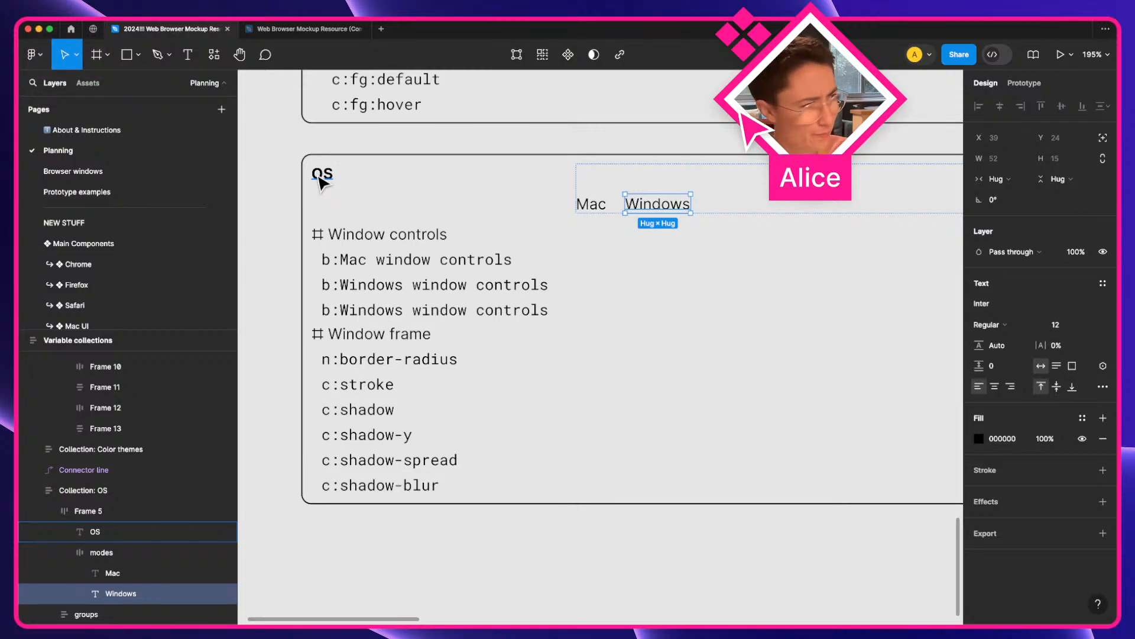
Delete the duplicate b:Windows window controls entry from the OS collection's Window controls group.
{"action": "left_click", "coordinate": [277, 235]}
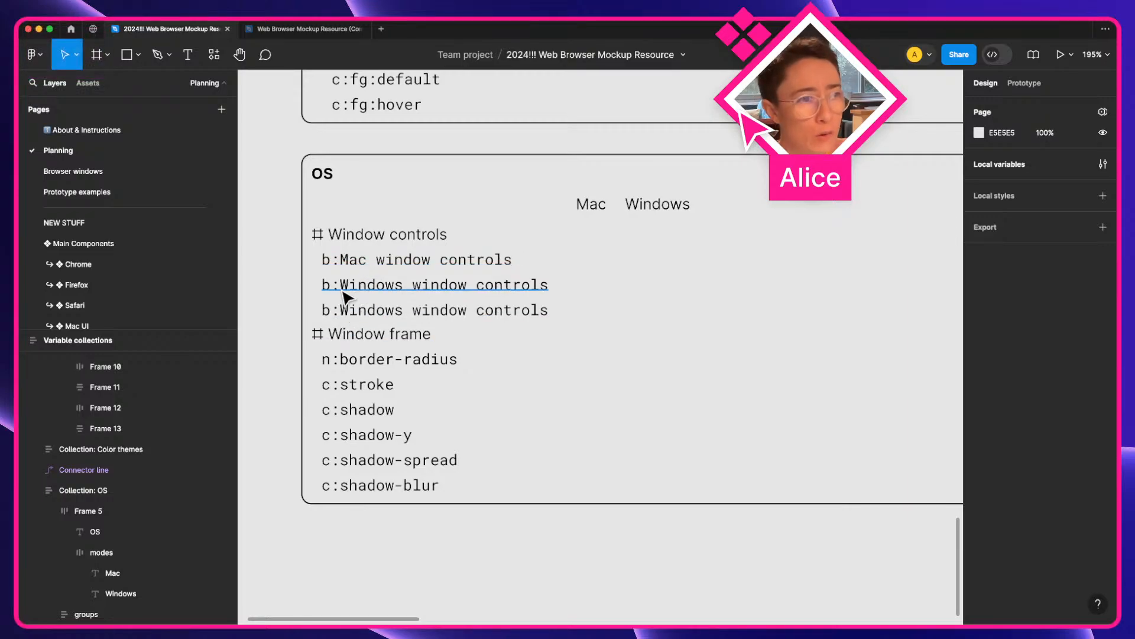
{"action": "left_click", "coordinate": [385, 325], "text": "super"}
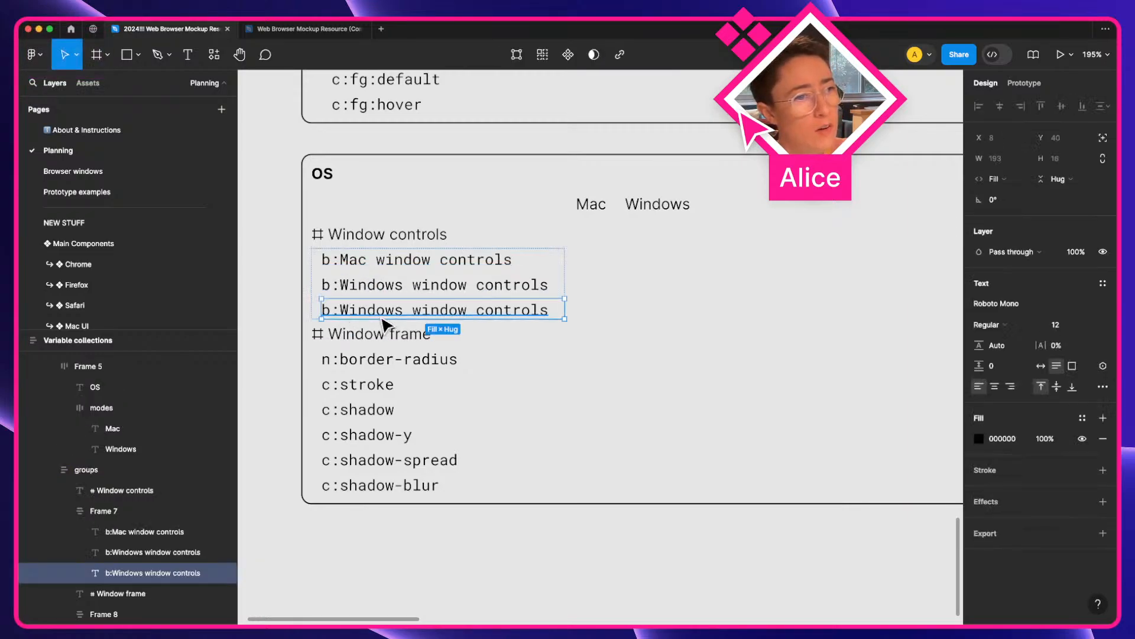
{"action": "key", "text": "BackSpace"}
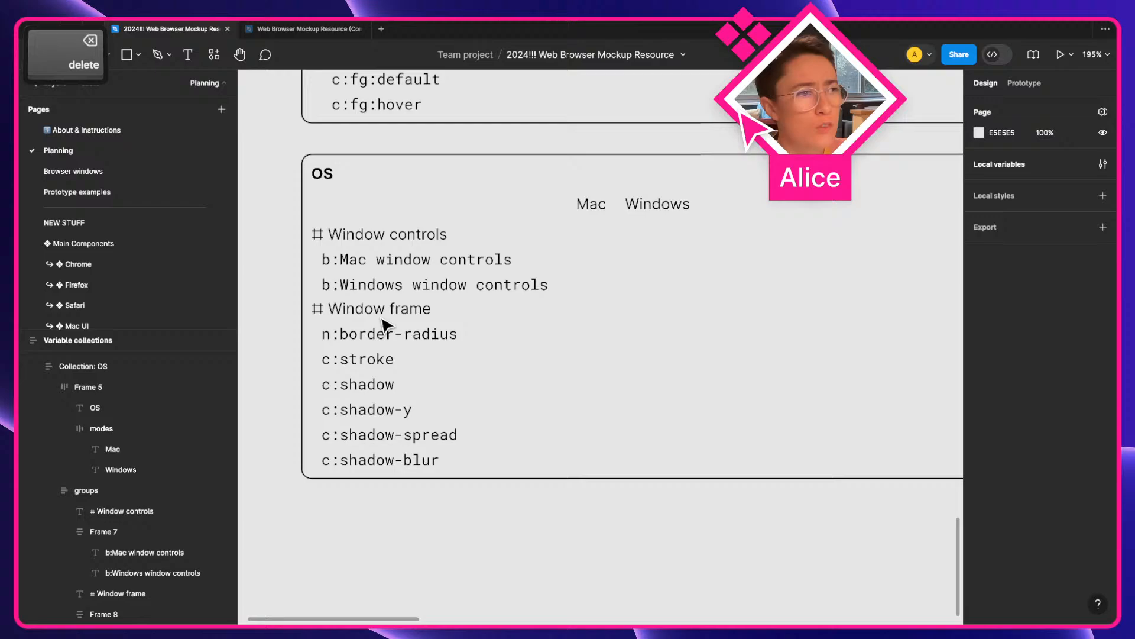
Examine the b:Mac window controls and b:Windows window controls variables, then the Window frame variables below them.
{"action": "left_click", "coordinate": [359, 267], "text": "super"}
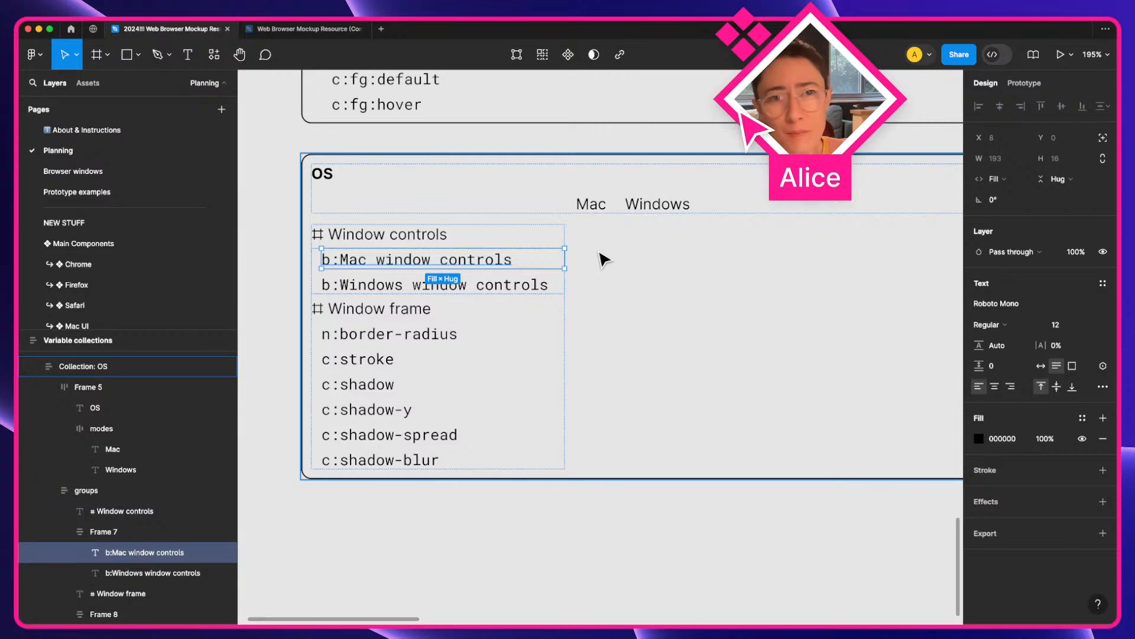
{"action": "left_click", "coordinate": [371, 288], "text": "super"}
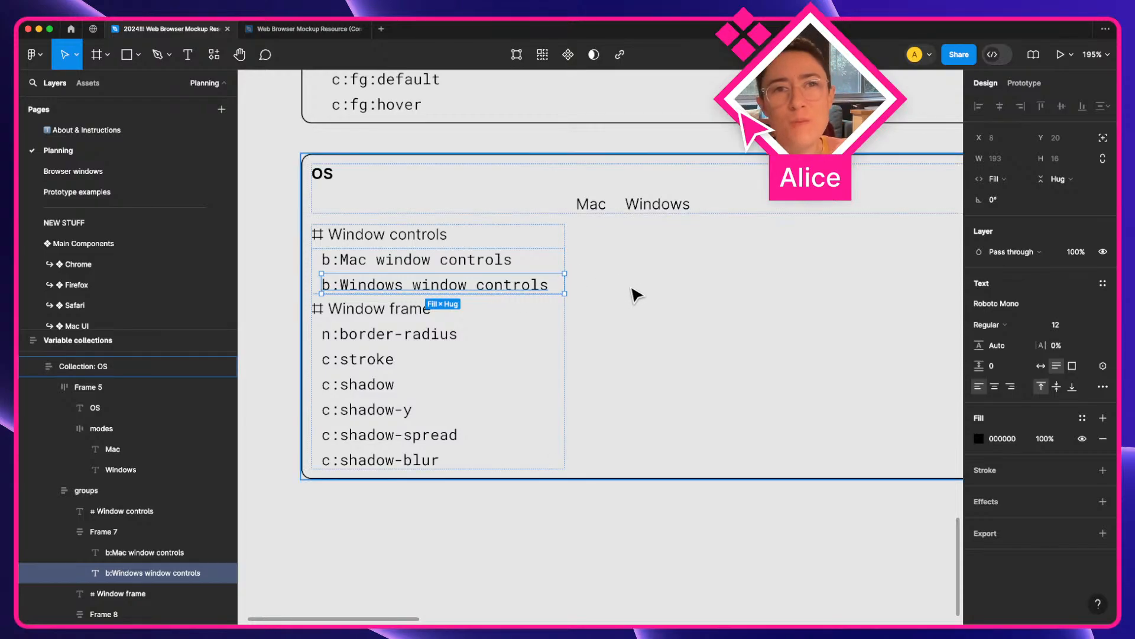
{"action": "key", "text": "super"}
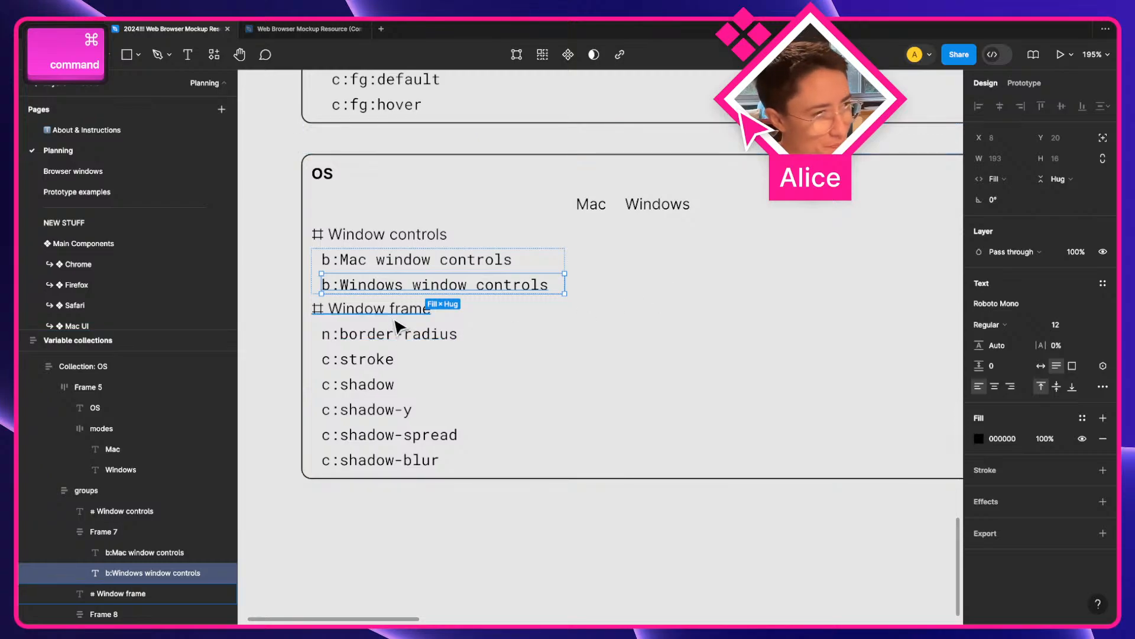
{"action": "left_click", "coordinate": [371, 554]}
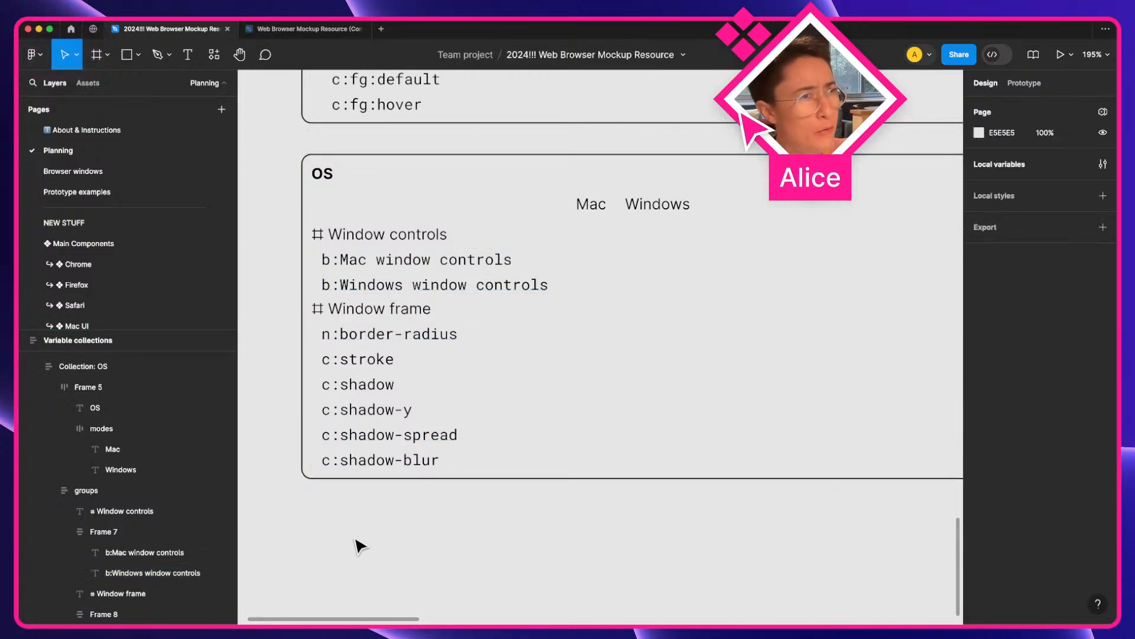
Find the lower google.com browser window screenshot and move it straight down to Y 496.
{"action": "scroll", "coordinate": [378, 541], "scroll_direction": "down", "scroll_amount": 5}
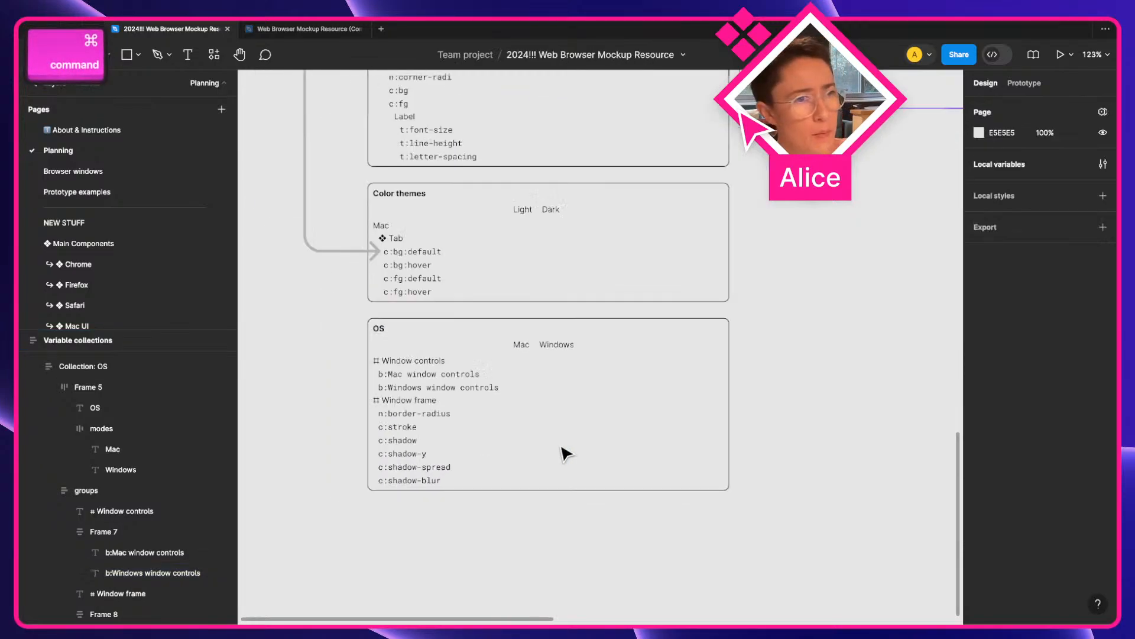
{"action": "key", "text": "space"}
{"action": "left_click_drag", "start_coordinate": [677, 378], "coordinate": [298, 480]}
{"action": "left_click_drag", "start_coordinate": [932, 318], "coordinate": [493, 387]}
{"action": "scroll", "coordinate": [684, 408], "scroll_direction": "down", "scroll_amount": 2}
{"action": "key", "text": "space"}
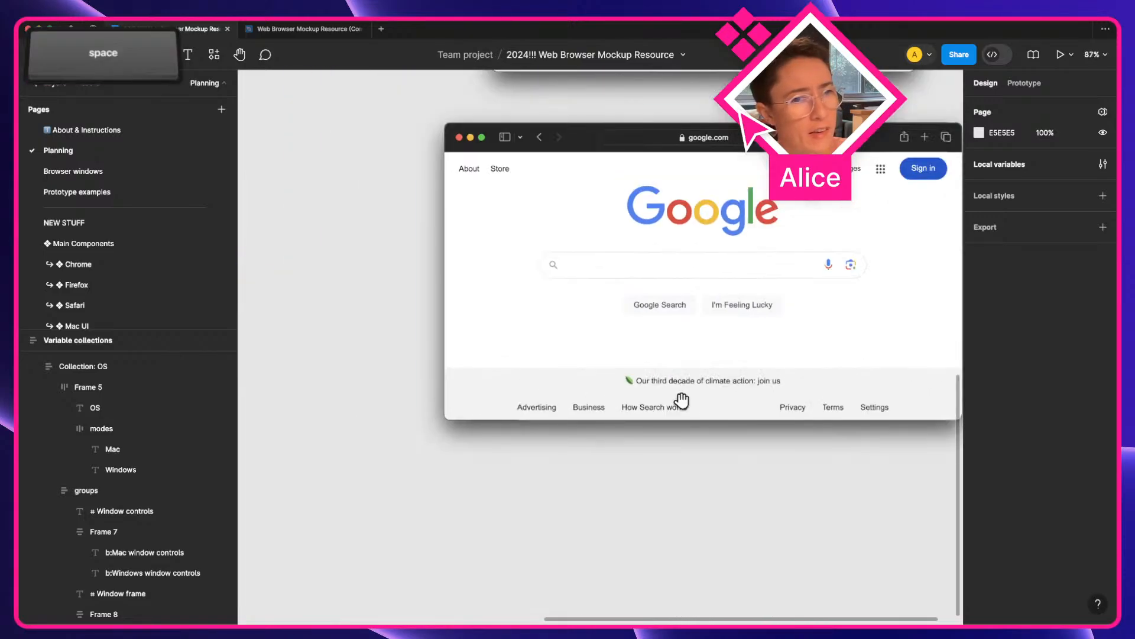
{"action": "left_click_drag", "start_coordinate": [691, 401], "coordinate": [583, 456]}
{"action": "left_click", "coordinate": [554, 437]}
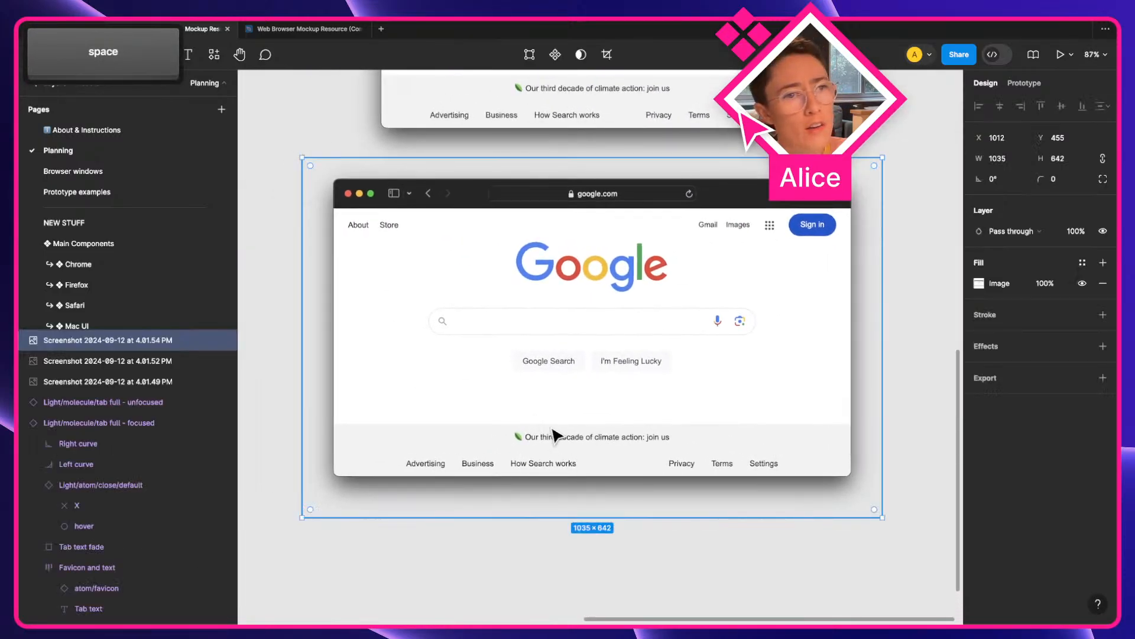
{"action": "key", "text": "super"}
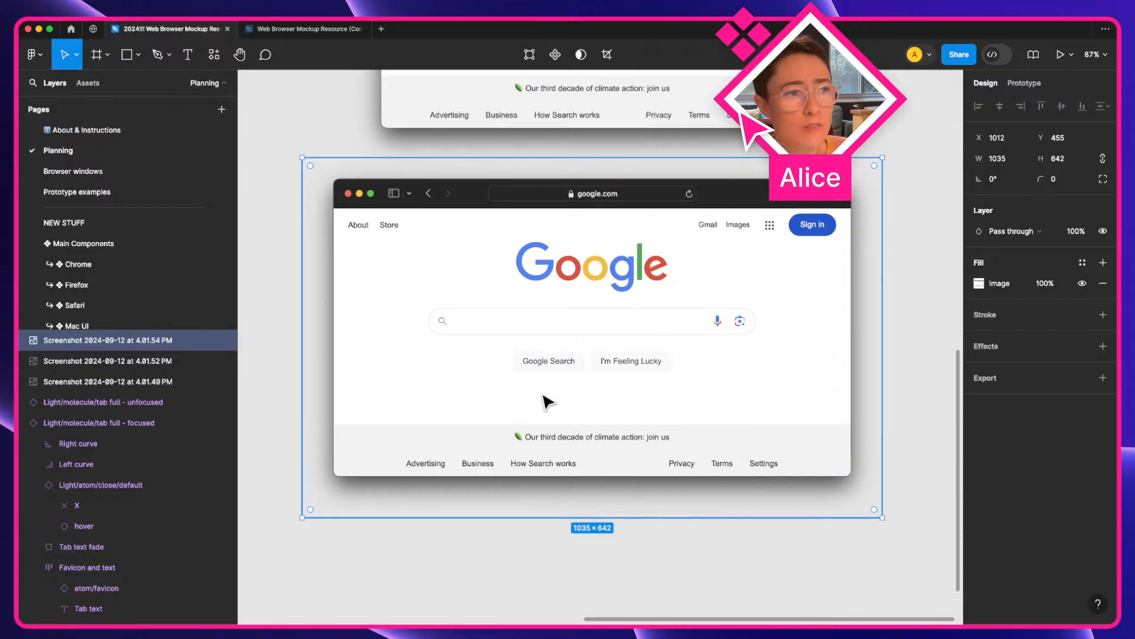
{"action": "left_click_drag", "start_coordinate": [545, 398], "coordinate": [541, 420]}
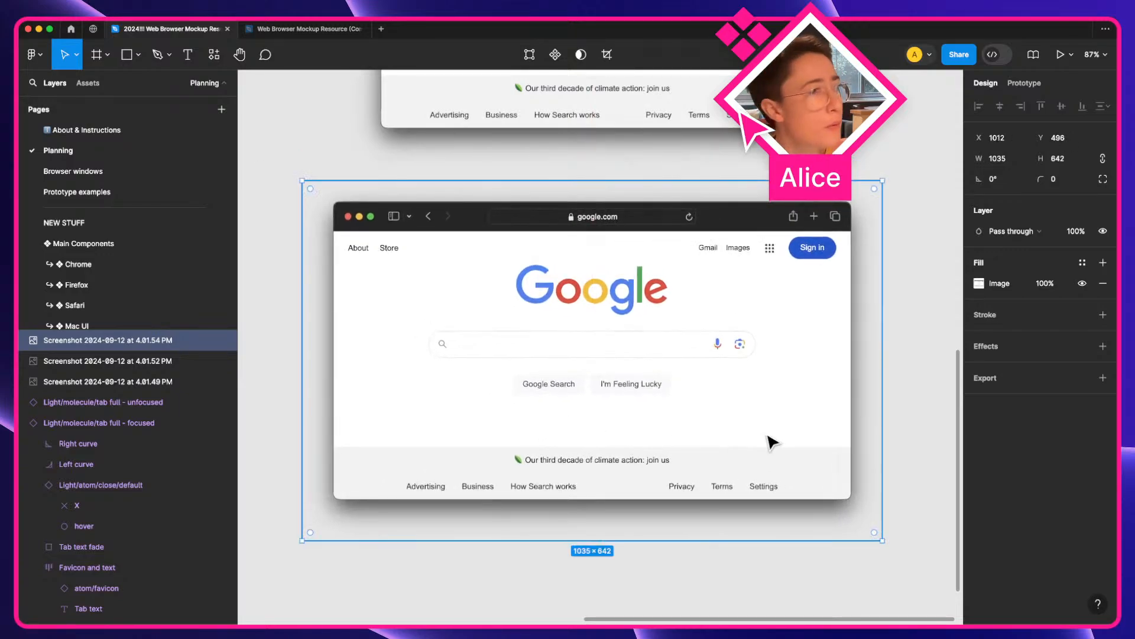
Examine the browser screenshot's rounded window corner, edge stroke and shadow up close, then deselect the image.
{"action": "scroll", "coordinate": [324, 207], "scroll_direction": "up", "scroll_amount": 10}
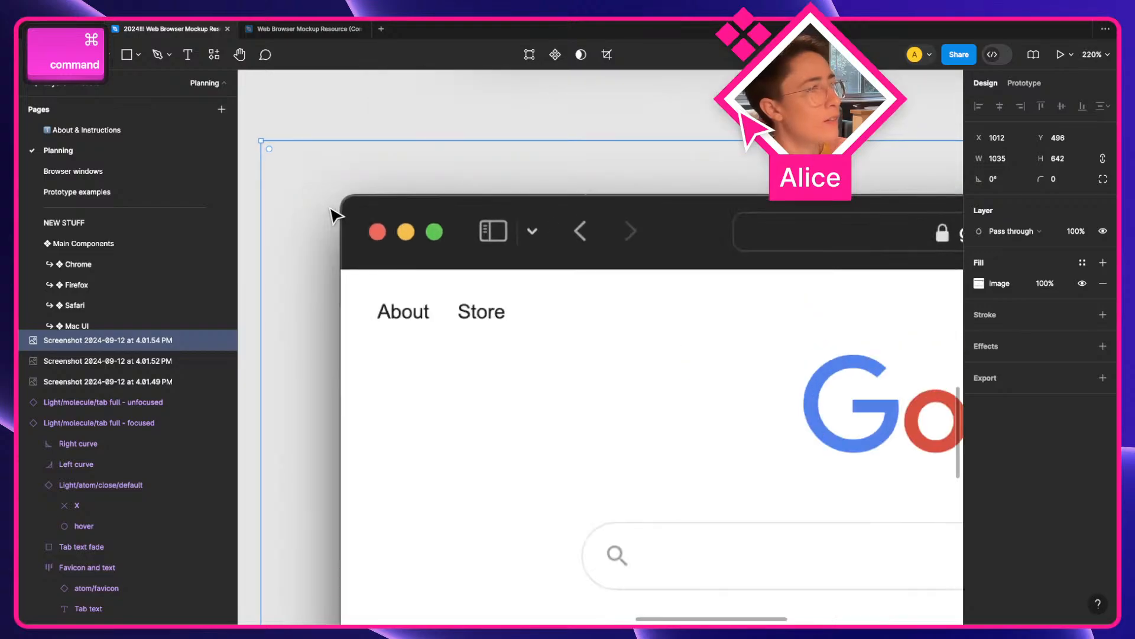
{"action": "scroll", "coordinate": [323, 204], "scroll_direction": "up", "scroll_amount": 7}
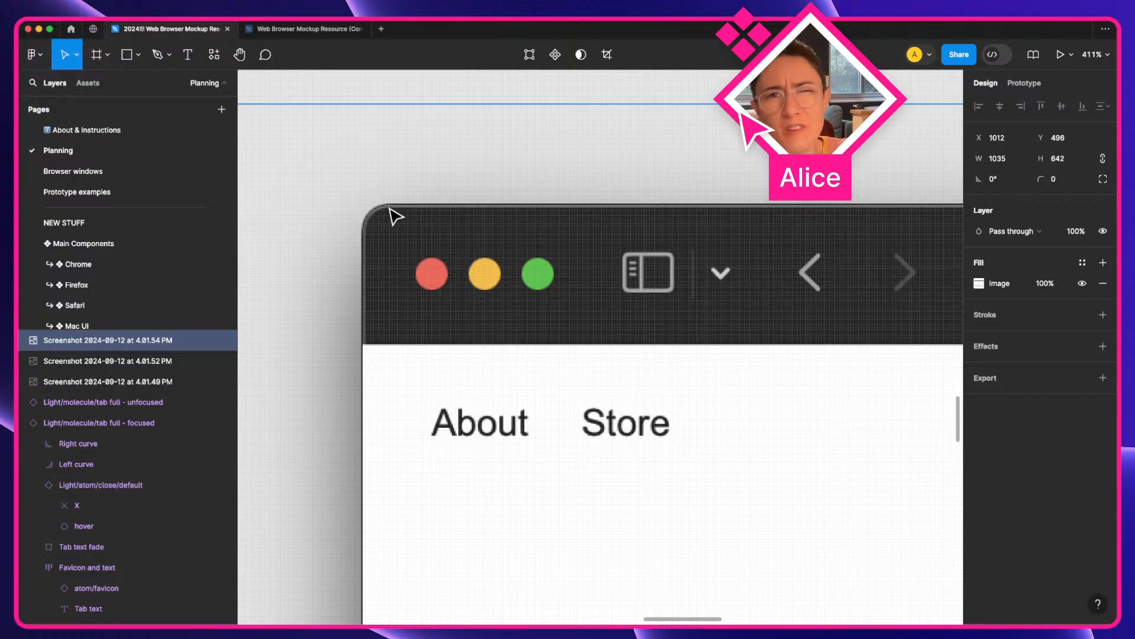
{"action": "key", "text": "super"}
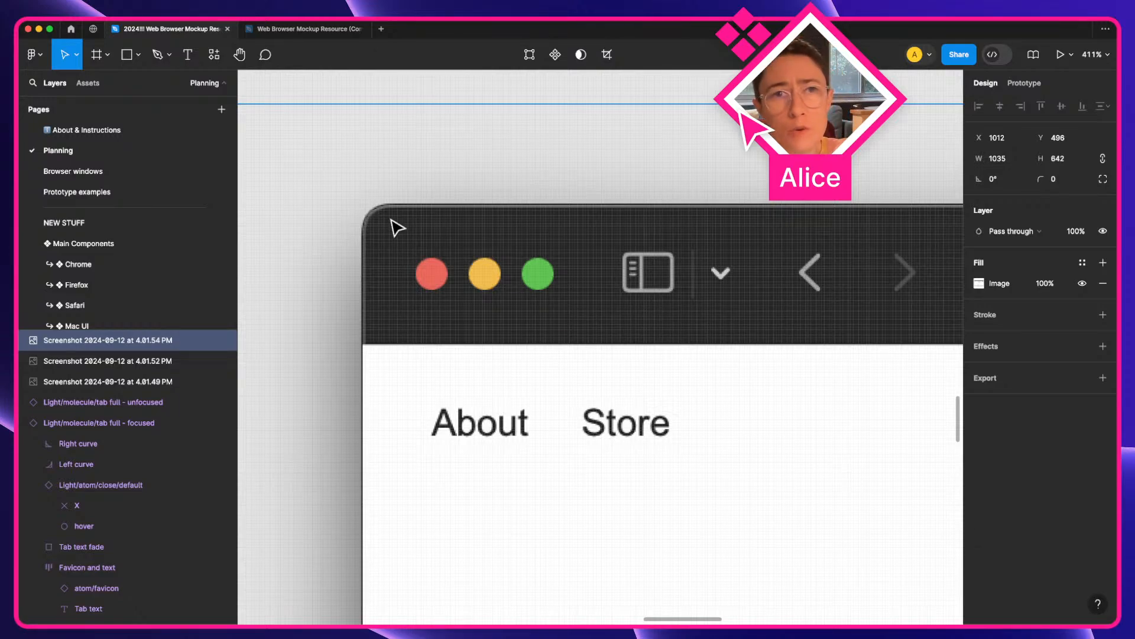
{"action": "scroll", "coordinate": [398, 228], "scroll_direction": "down", "scroll_amount": 5}
{"action": "scroll", "coordinate": [378, 216], "scroll_direction": "down", "scroll_amount": 3}
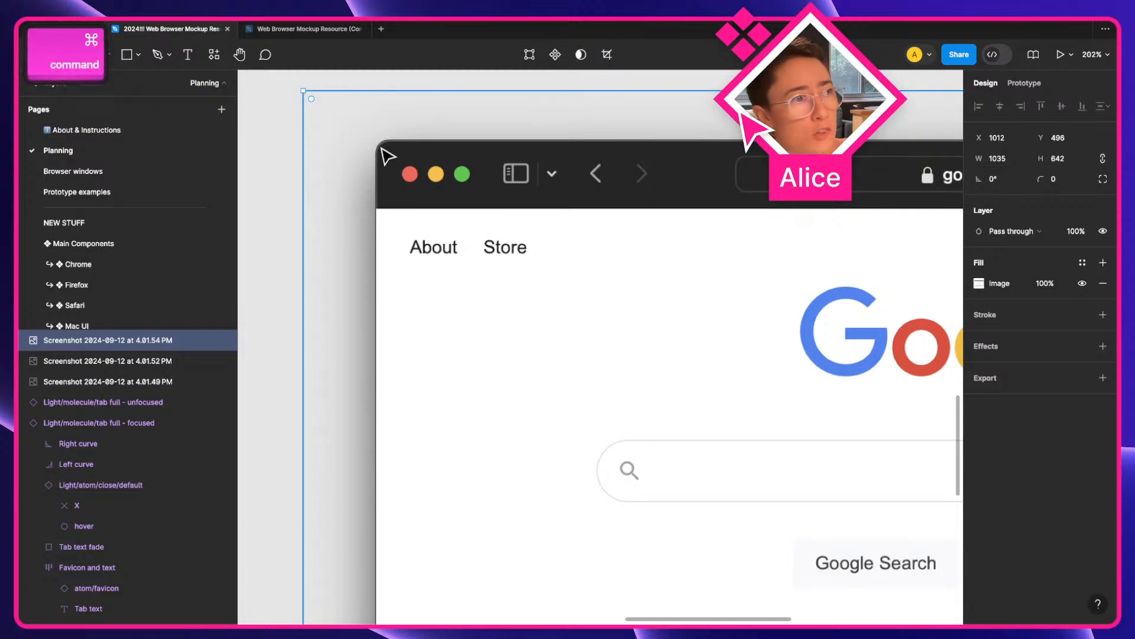
{"action": "scroll", "coordinate": [387, 155], "scroll_direction": "down", "scroll_amount": 5}
{"action": "left_click", "coordinate": [729, 518]}
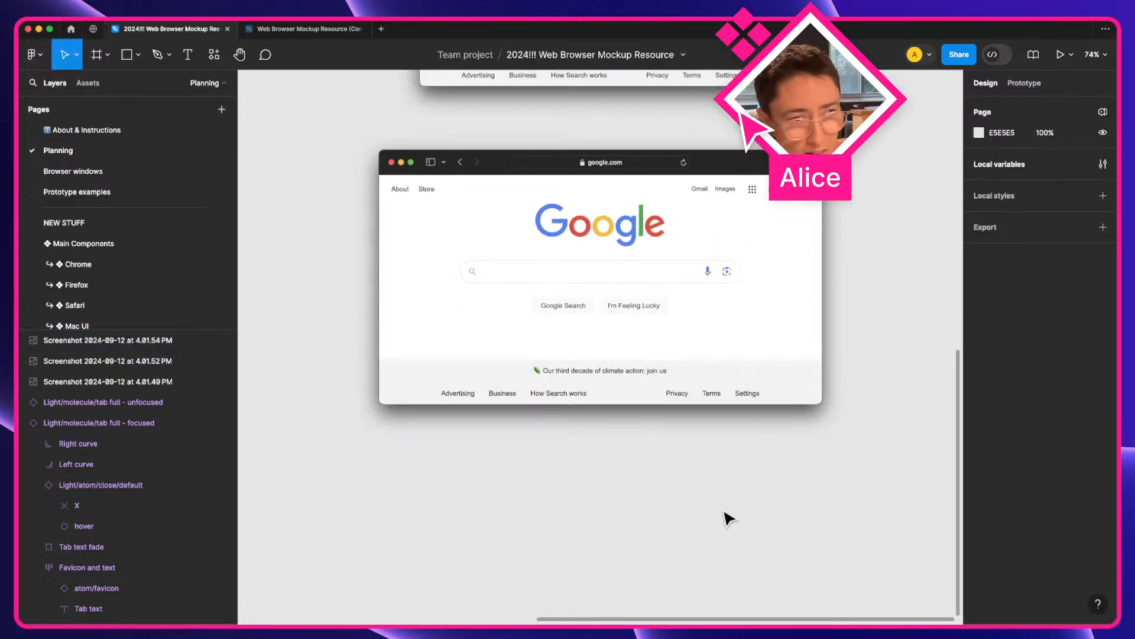
Compare the window frames, toolbars and shadows across the Chrome, Firefox and Safari google.com screenshots.
{"action": "scroll", "coordinate": [730, 508], "scroll_direction": "down", "scroll_amount": 10}
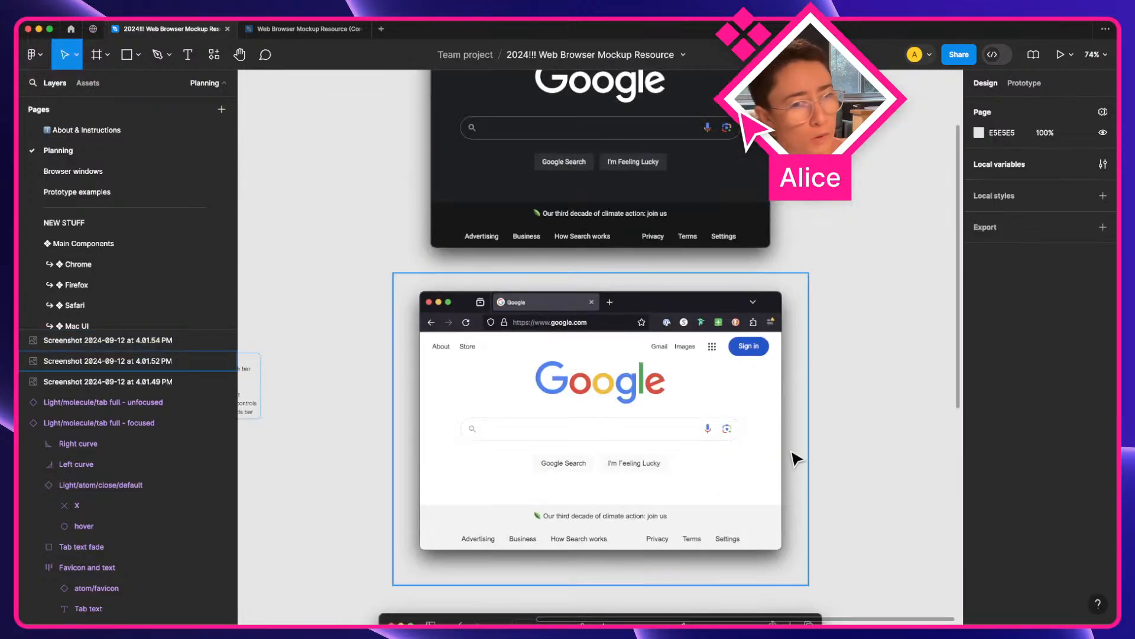
{"action": "scroll", "coordinate": [862, 423], "scroll_direction": "down", "scroll_amount": 3}
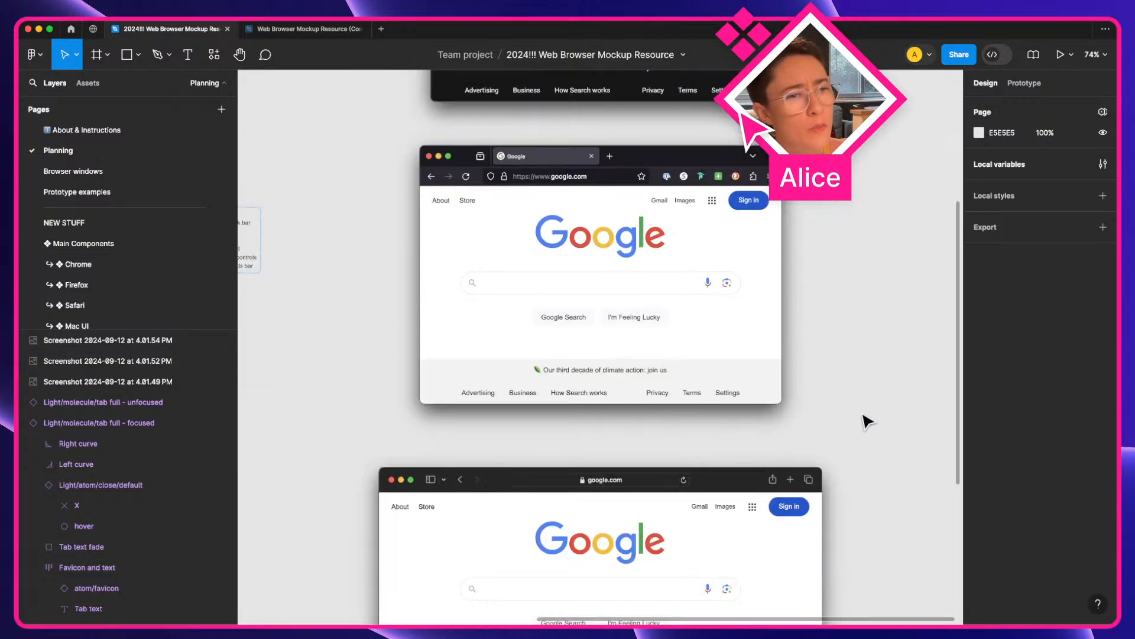
{"action": "scroll", "coordinate": [863, 423], "scroll_direction": "down", "scroll_amount": 4}
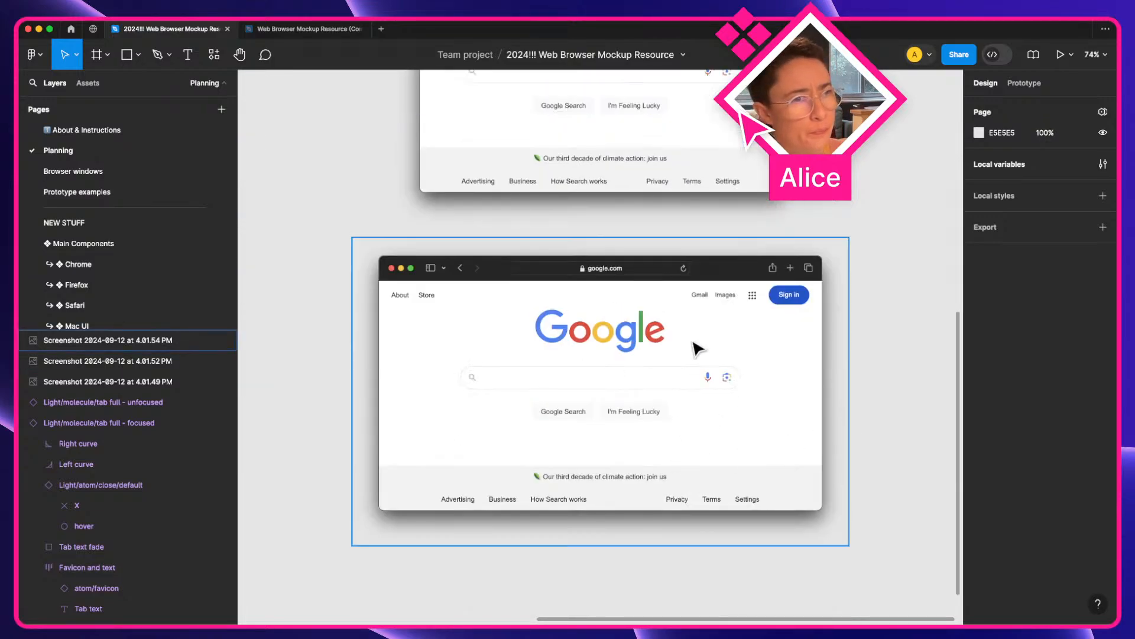
{"action": "scroll", "coordinate": [748, 371], "scroll_direction": "up", "scroll_amount": 10}
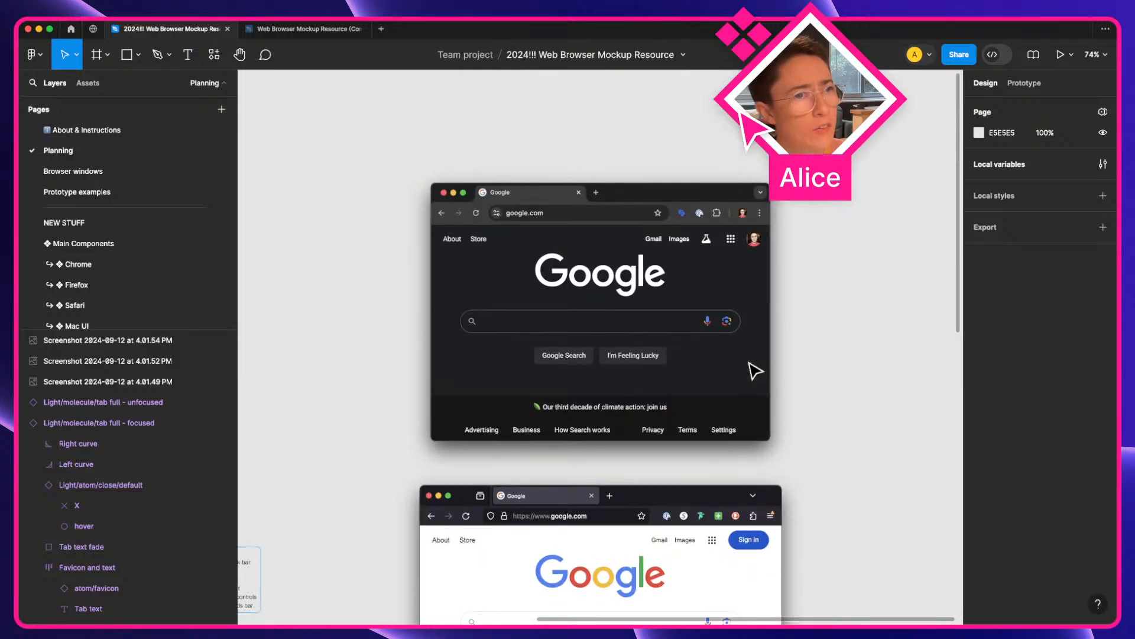
{"action": "scroll", "coordinate": [612, 336], "scroll_direction": "down", "scroll_amount": 10}
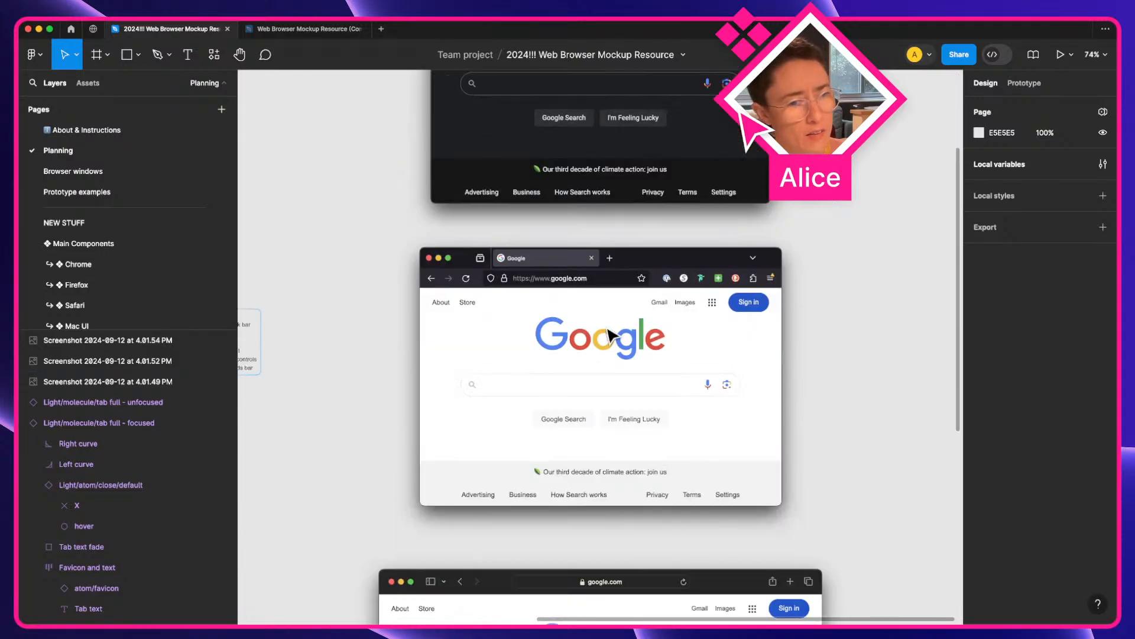
{"action": "scroll", "coordinate": [654, 400], "scroll_direction": "up", "scroll_amount": 6}
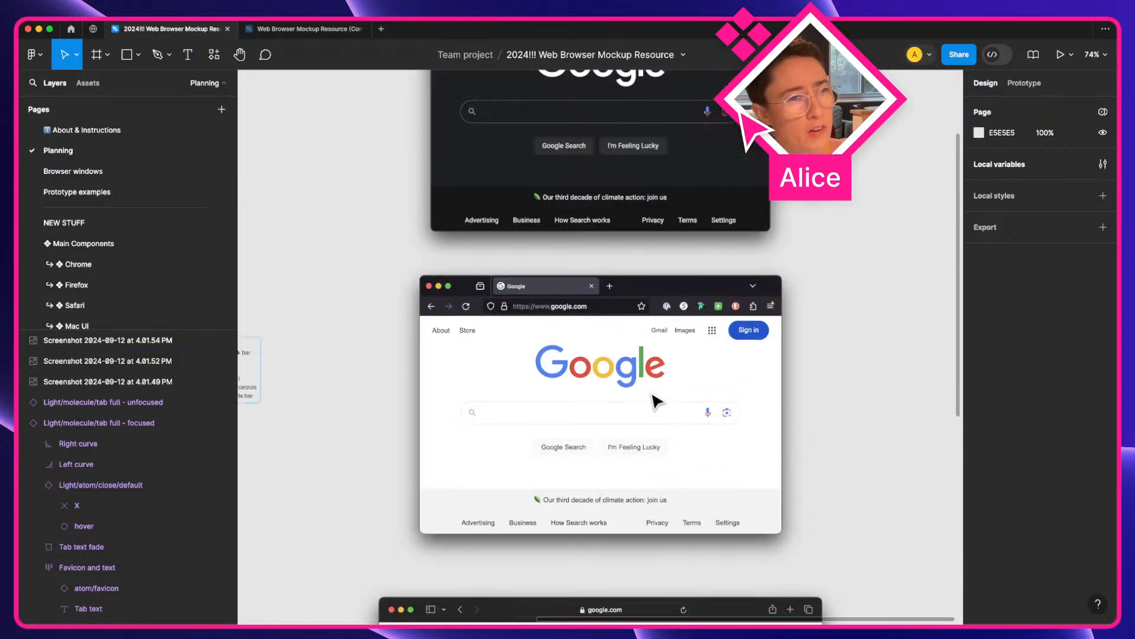
{"action": "scroll", "coordinate": [657, 402], "scroll_direction": "up", "scroll_amount": 4}
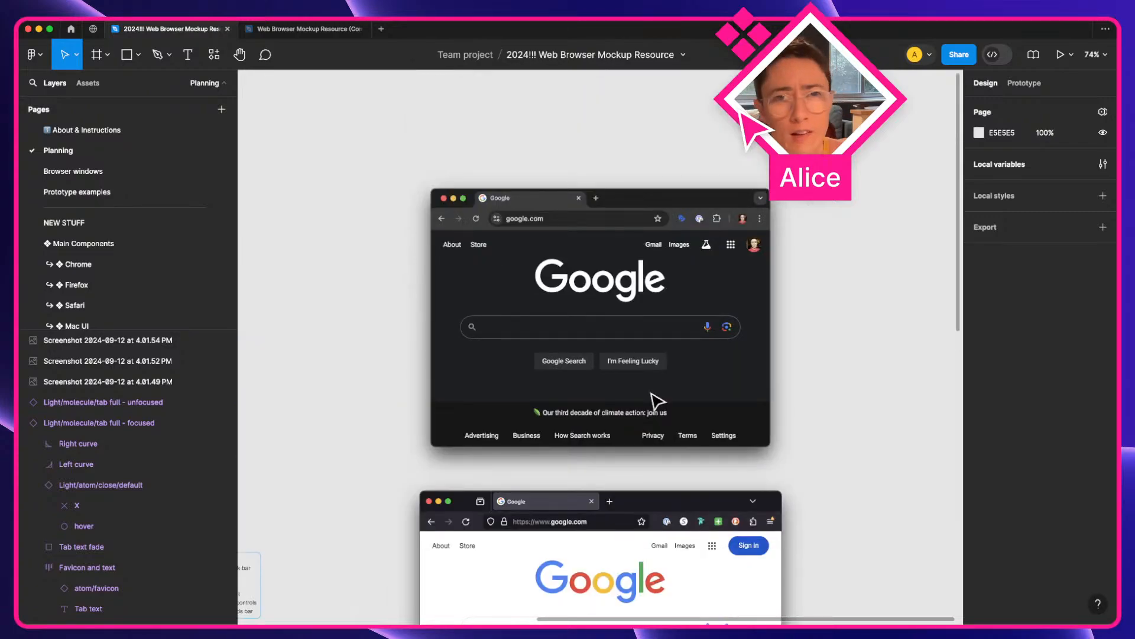
{"action": "scroll", "coordinate": [658, 401], "scroll_direction": "down", "scroll_amount": 2}
Rename the Variable collections frame to "Variable collection set up - vA".
{"action": "key", "text": "space"}
{"action": "left_click_drag", "start_coordinate": [467, 423], "coordinate": [730, 348]}
{"action": "left_click_drag", "start_coordinate": [373, 443], "coordinate": [595, 398]}
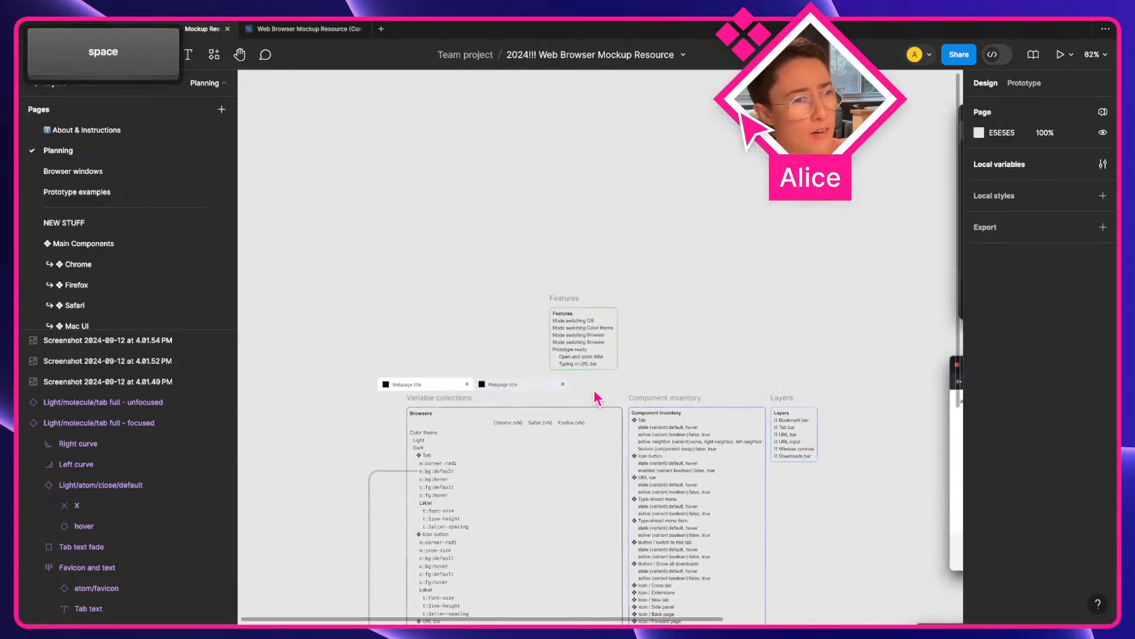
{"action": "left_click_drag", "start_coordinate": [516, 453], "coordinate": [698, 341]}
{"action": "scroll", "coordinate": [697, 341], "scroll_direction": "down", "scroll_amount": 4}
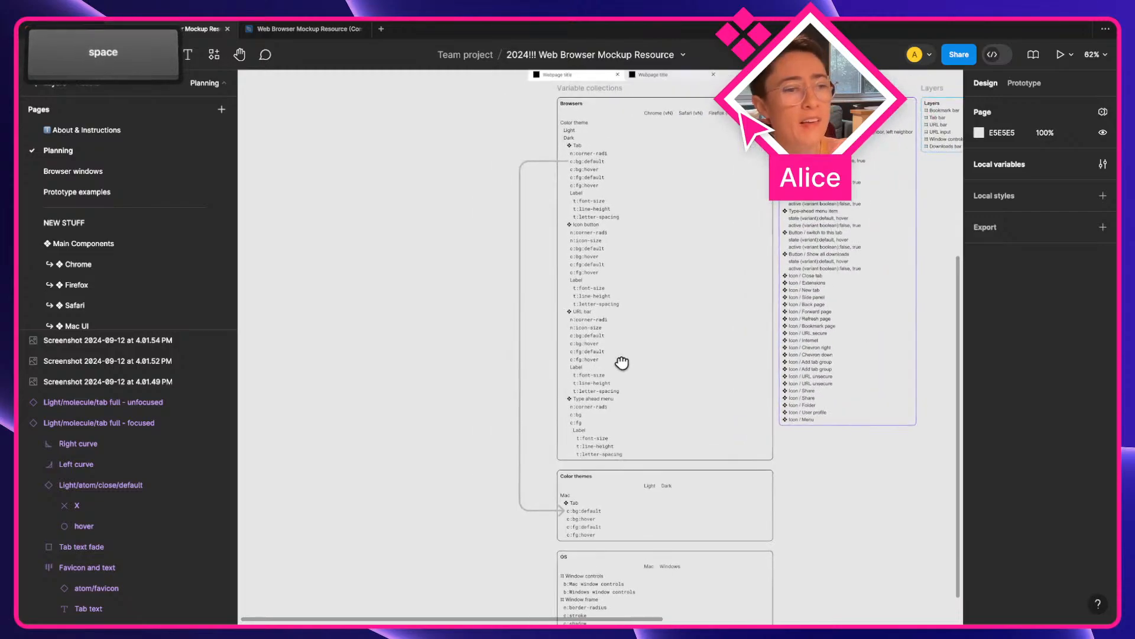
{"action": "scroll", "coordinate": [609, 467], "scroll_direction": "up", "scroll_amount": 3}
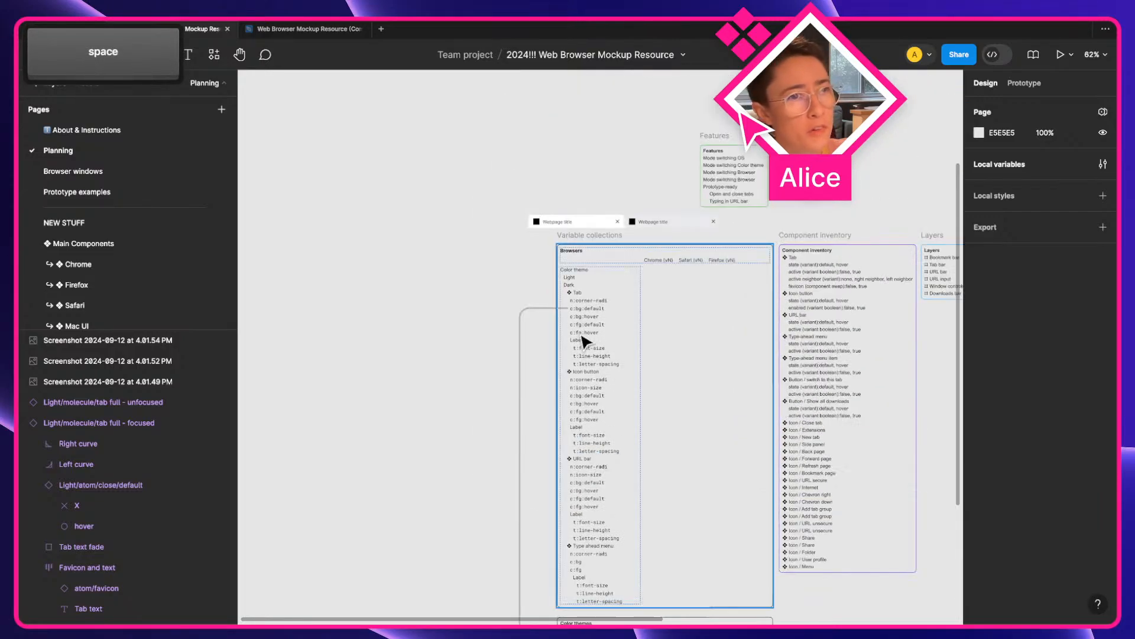
{"action": "left_click", "coordinate": [599, 236]}
{"action": "key", "text": "ctrl+r"}
{"action": "key", "text": "Right"}
{"action": "key", "text": "BackSpace"}
{"action": "type", "text": "set "}
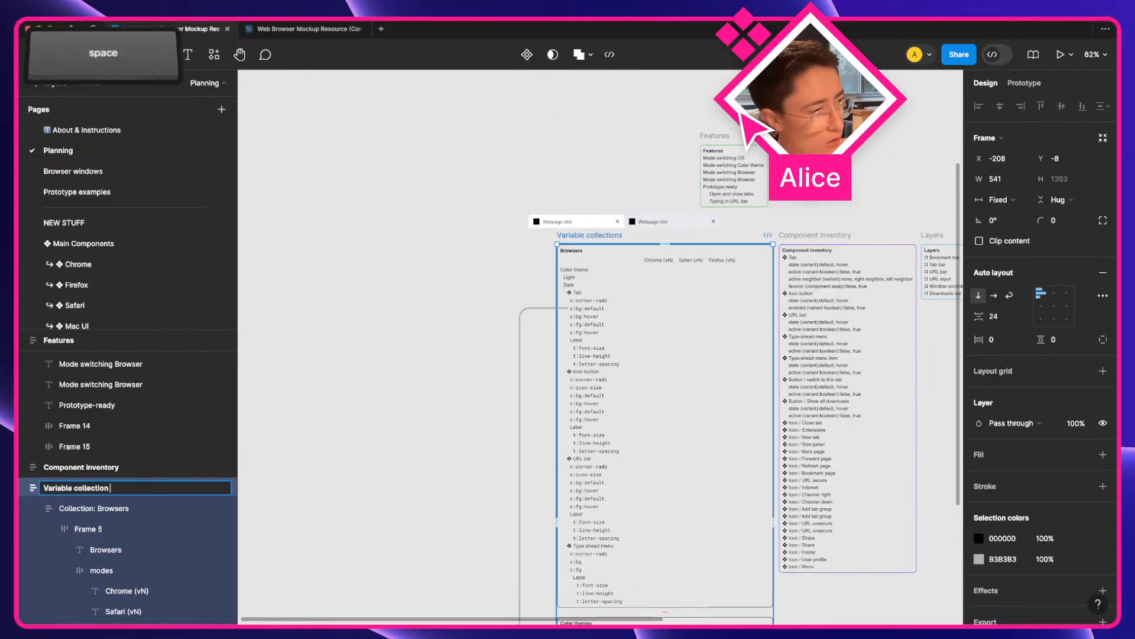
{"action": "type", "text": "up vA"}
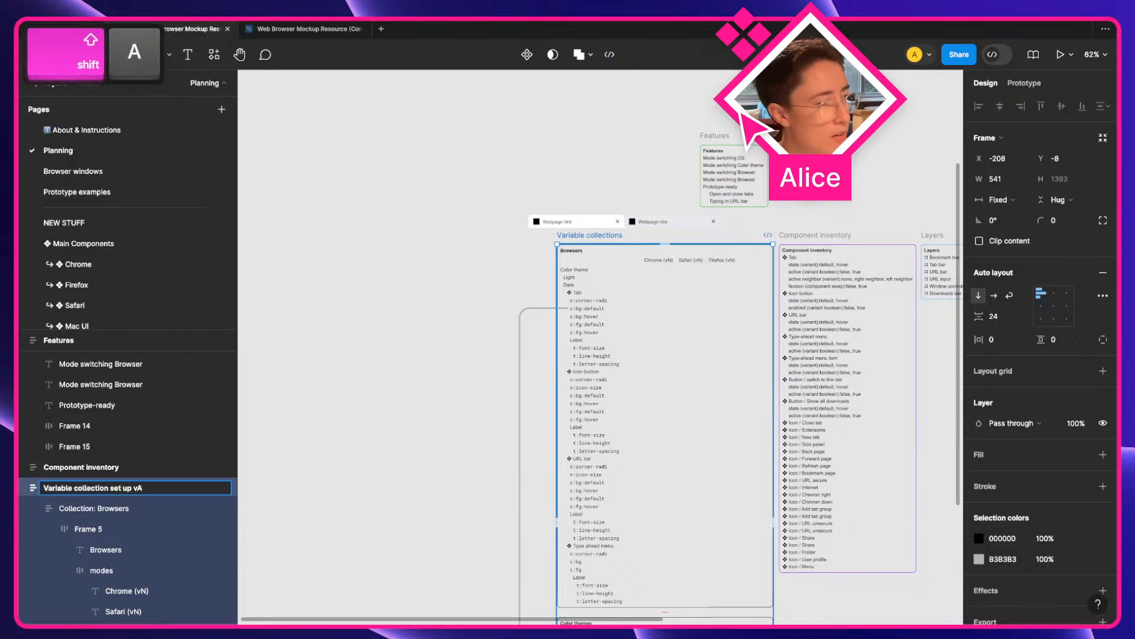
{"action": "key", "text": "alt+Left"}
{"action": "type", "text": "-"}
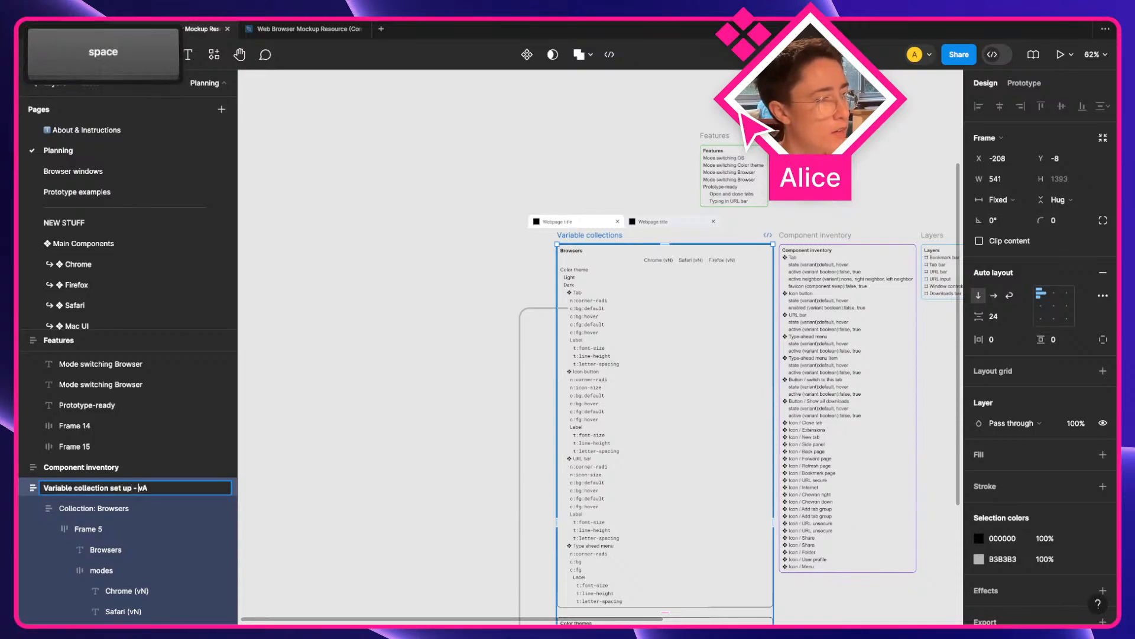
{"action": "key", "text": "Return"}
Duplicate the Variable collection set up - vA frame to X -940, Y -8 and delete the copy's connector arrow.
{"action": "left_click_drag", "start_coordinate": [616, 237], "coordinate": [450, 112]}
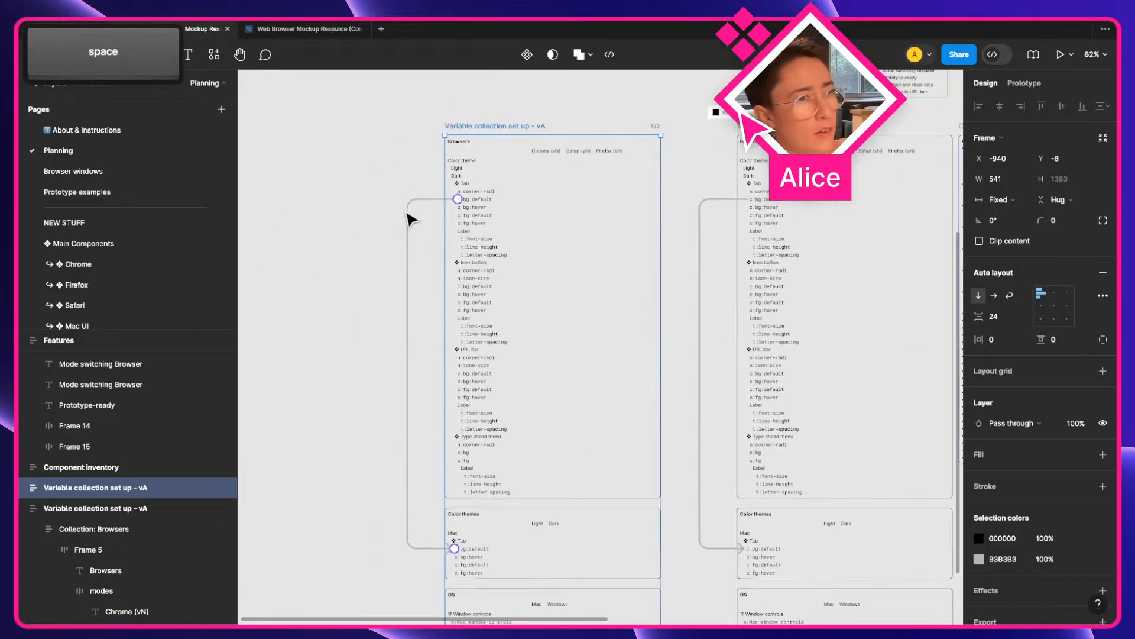
{"action": "key", "text": "v"}
{"action": "left_click", "coordinate": [412, 216]}
{"action": "key", "text": "Delete"}
Reorder the duplicated frame so the Color themes collection sits above the Browsers collection.
{"action": "scroll", "coordinate": [420, 284], "scroll_direction": "down", "scroll_amount": 4}
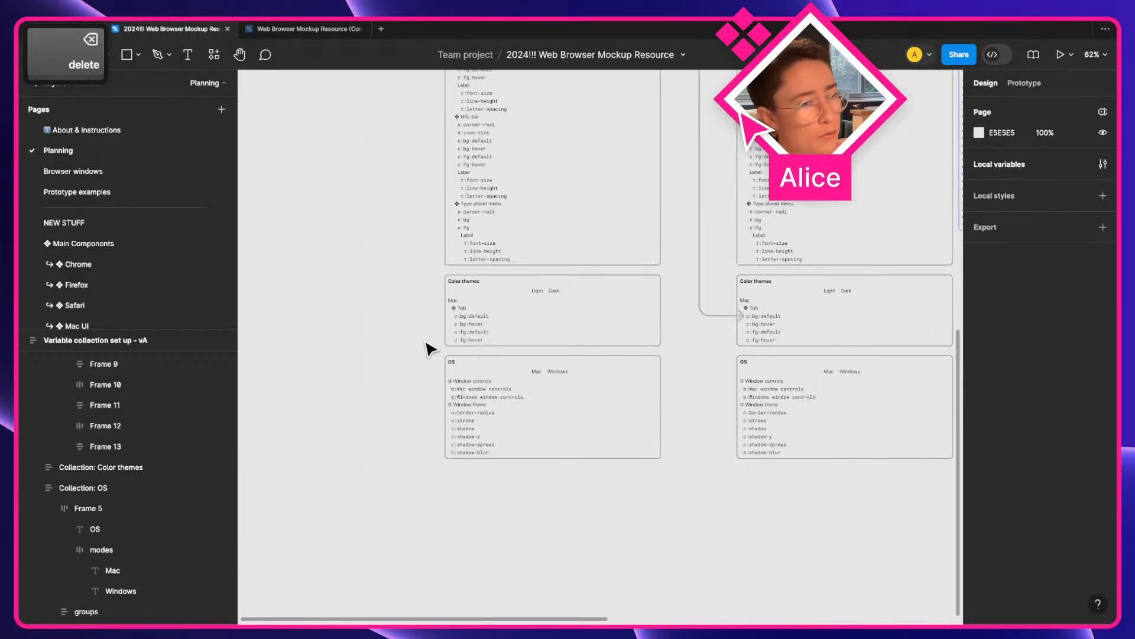
{"action": "scroll", "coordinate": [467, 326], "scroll_direction": "up", "scroll_amount": 5}
{"action": "left_click", "coordinate": [540, 476], "text": "super"}
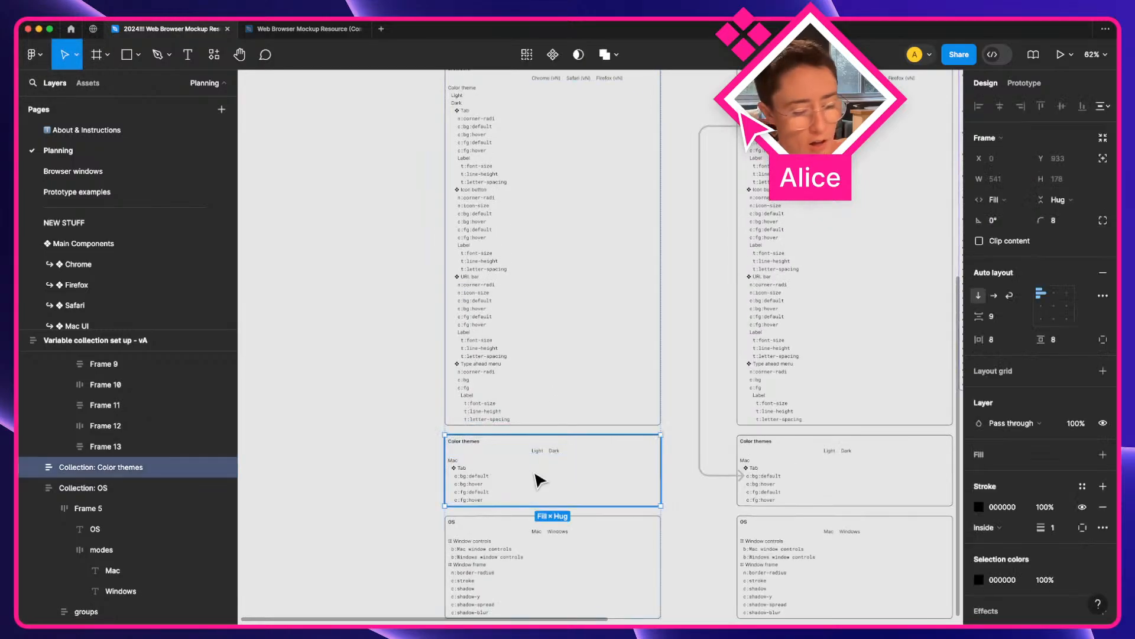
{"action": "key", "text": "super+bracketleft"}
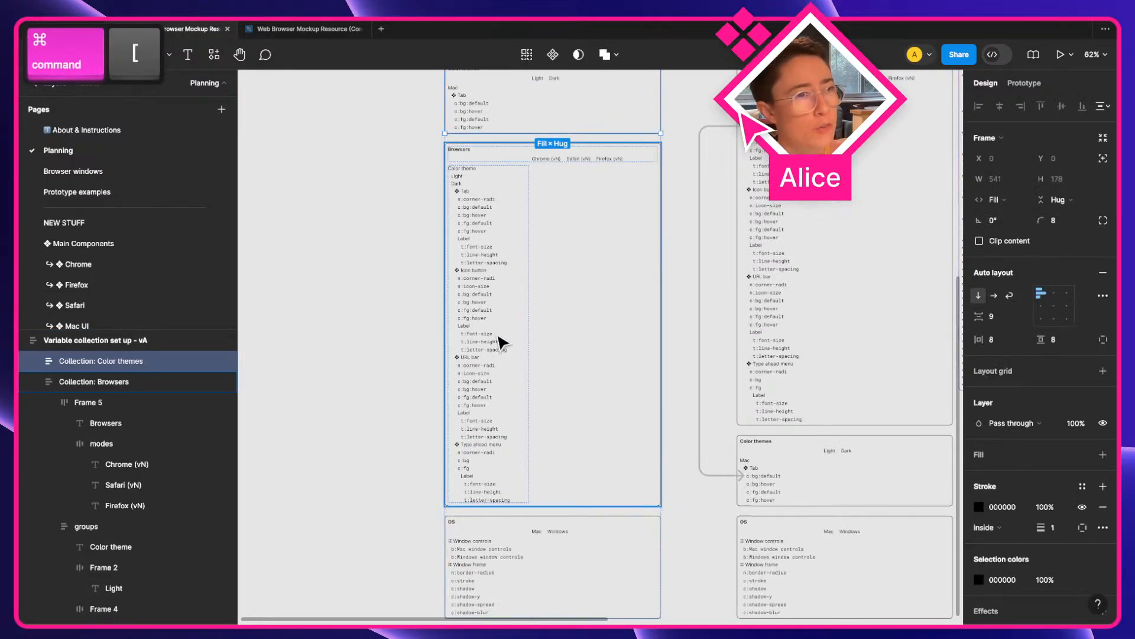
{"action": "scroll", "coordinate": [501, 340], "scroll_direction": "up", "scroll_amount": 4}
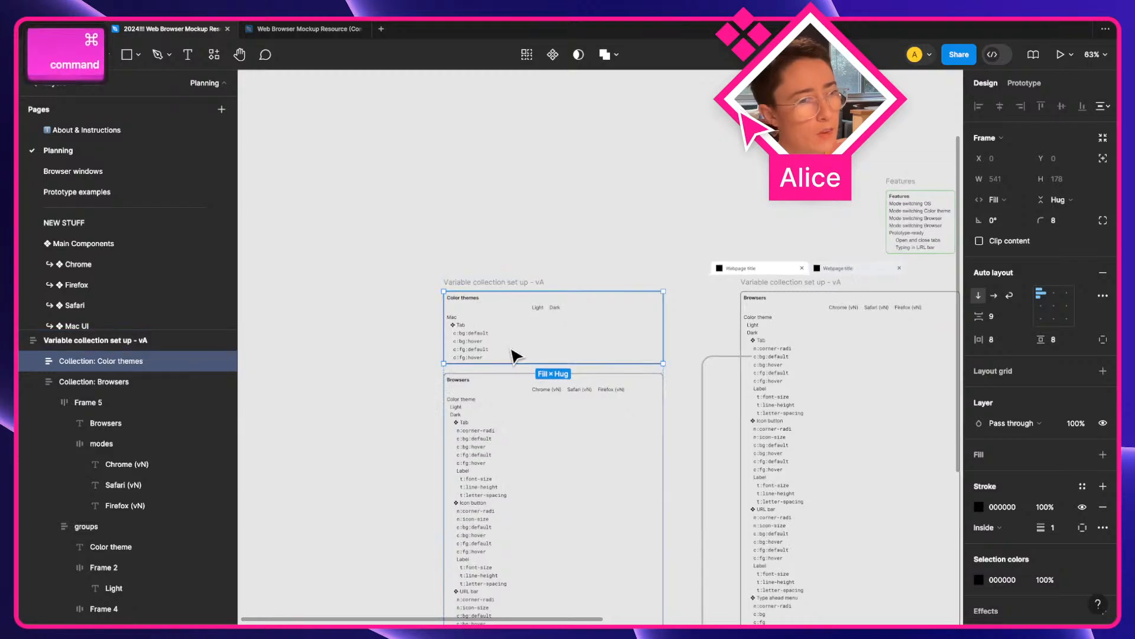
Change the Mac group heading in the duplicated Color themes collection to "Browser".
{"action": "scroll", "coordinate": [512, 354], "scroll_direction": "up", "scroll_amount": 5, "text": "super"}
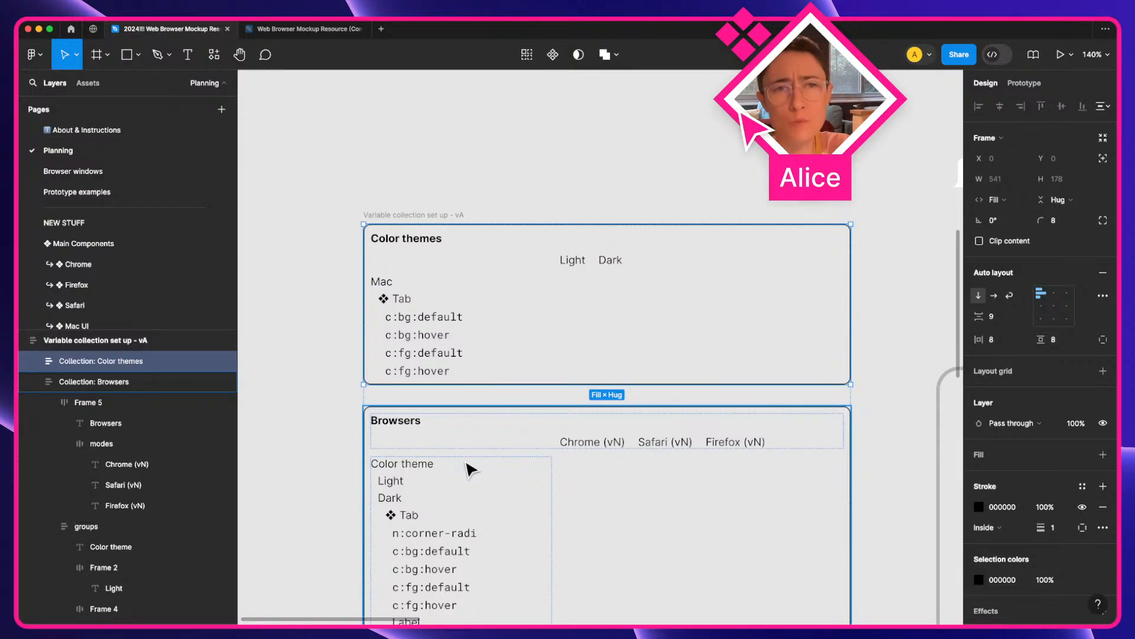
{"action": "left_click", "coordinate": [293, 321]}
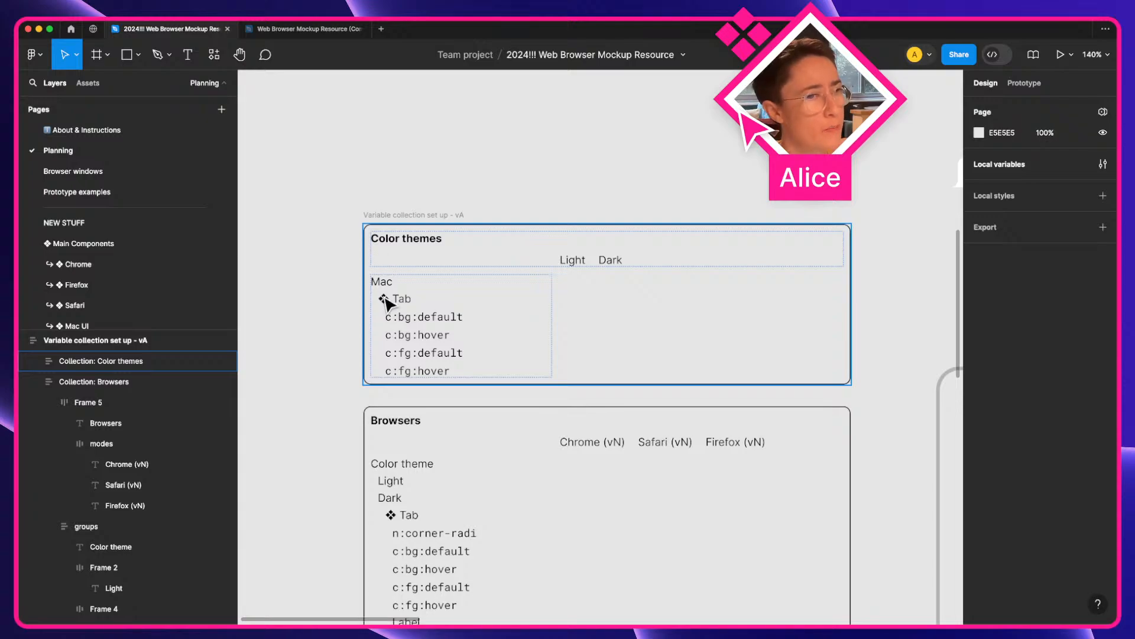
{"action": "key", "text": "super"}
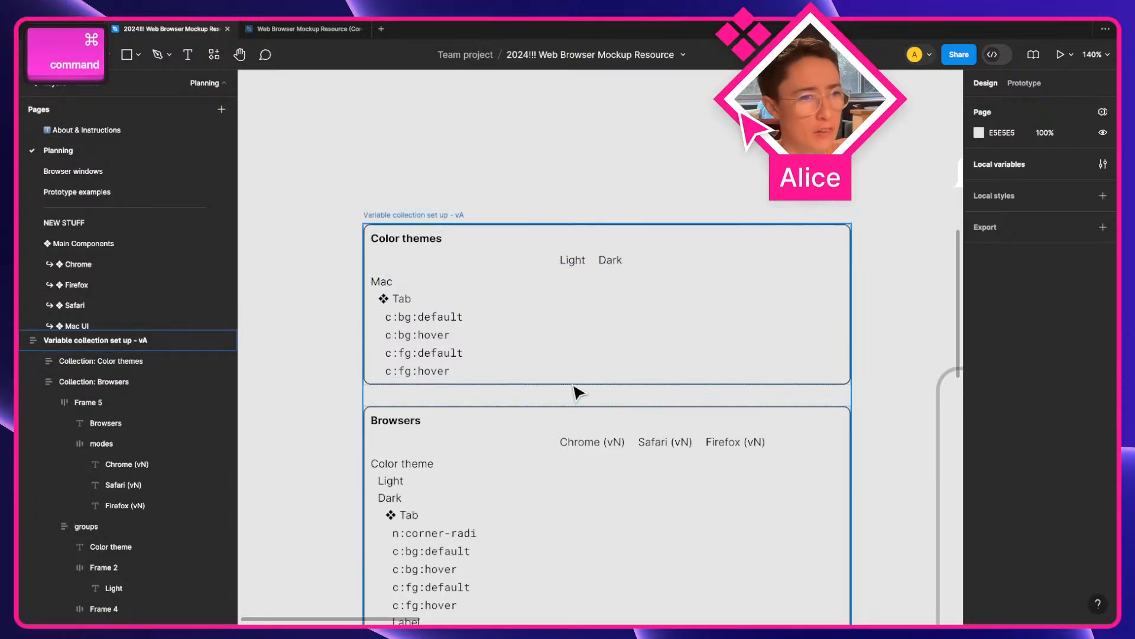
{"action": "left_click", "coordinate": [401, 299]}
{"action": "left_click", "coordinate": [384, 288], "text": "super"}
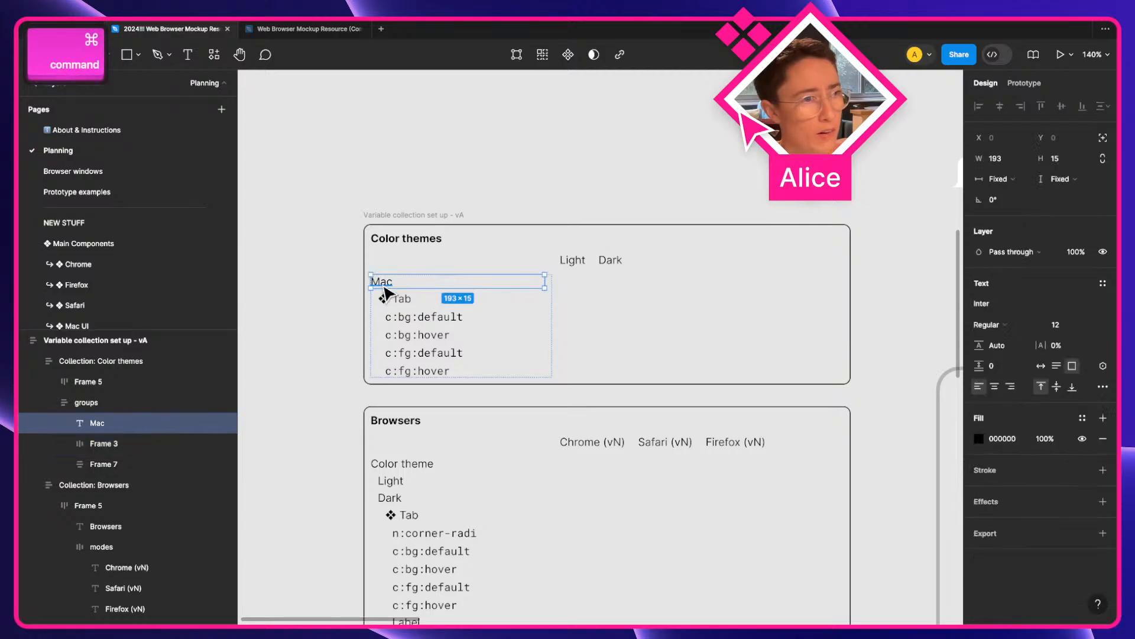
{"action": "double_click", "coordinate": [383, 286]}
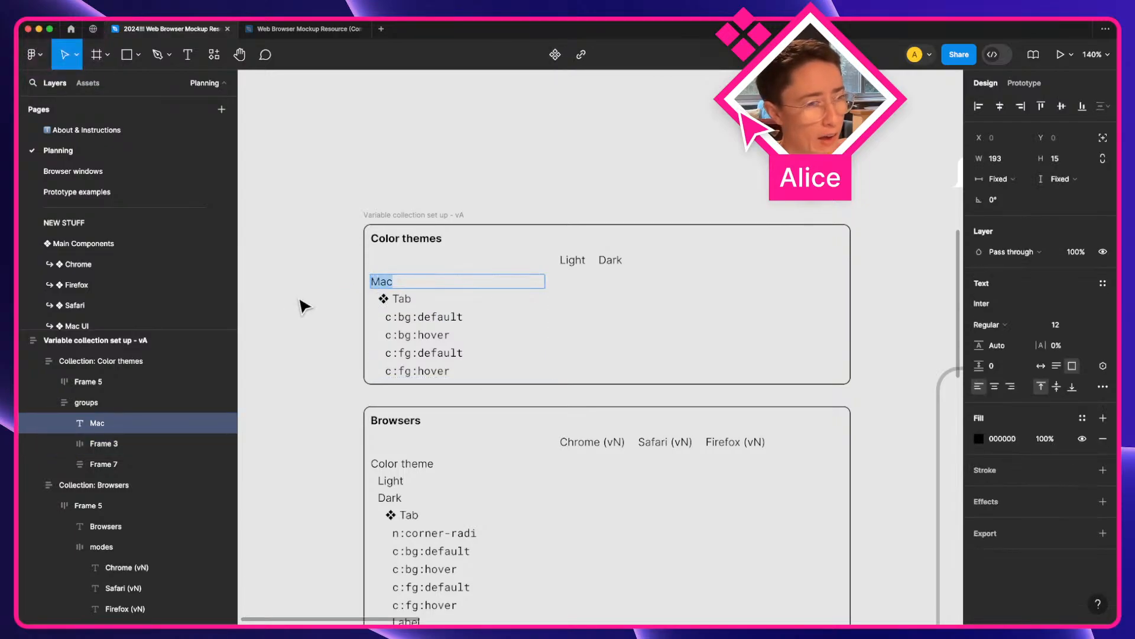
{"action": "type", "text": "Browser"}
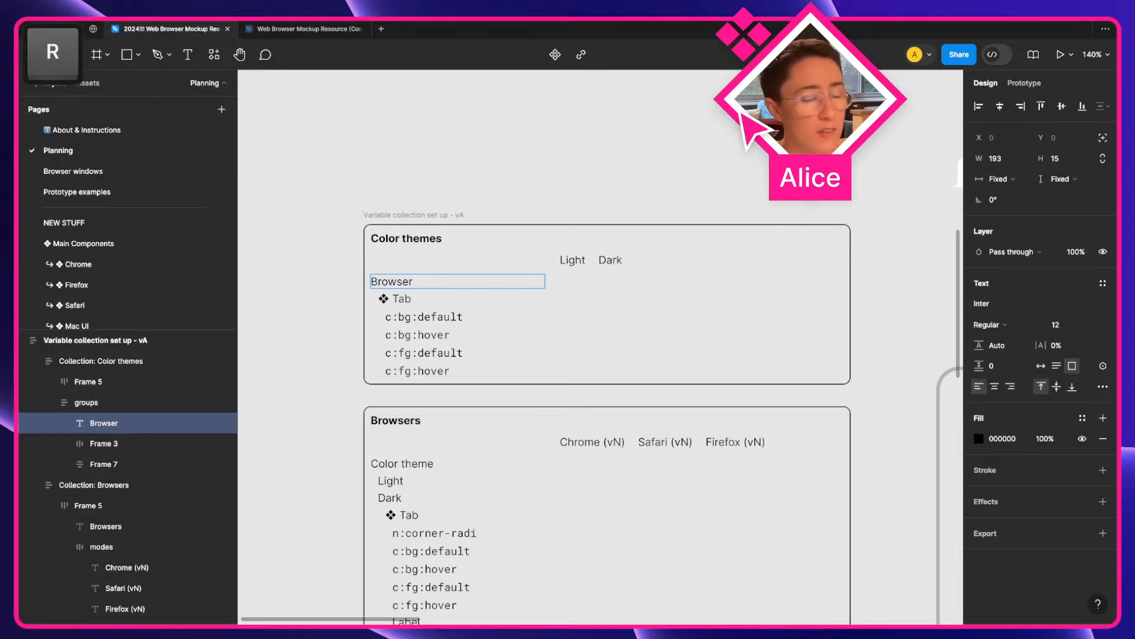
{"action": "key", "text": "Escape"}
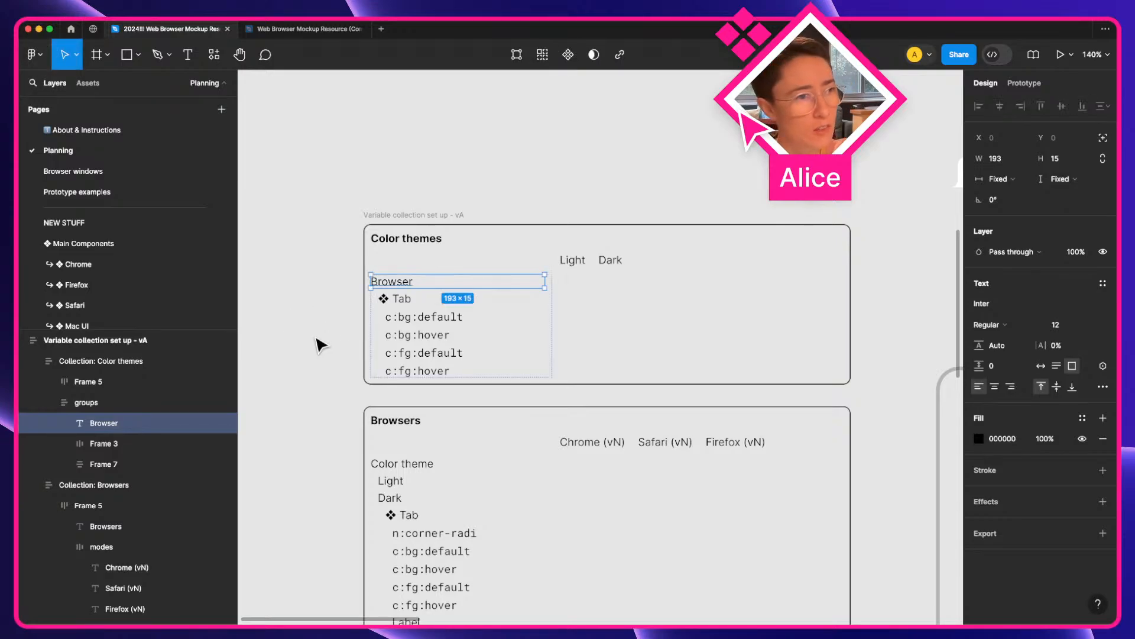
{"action": "left_click", "coordinate": [331, 380]}
Replace the Tab label beneath the Browser heading with "Chrome", staying on the Planning page.
{"action": "left_click", "coordinate": [397, 299]}
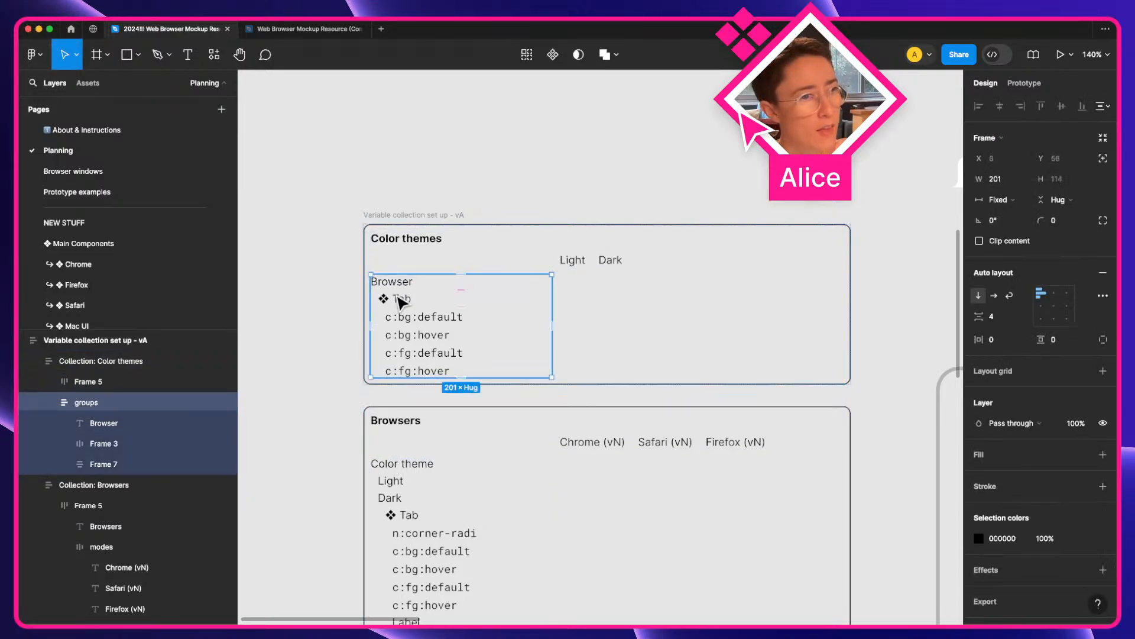
{"action": "left_click", "coordinate": [400, 302], "text": "super"}
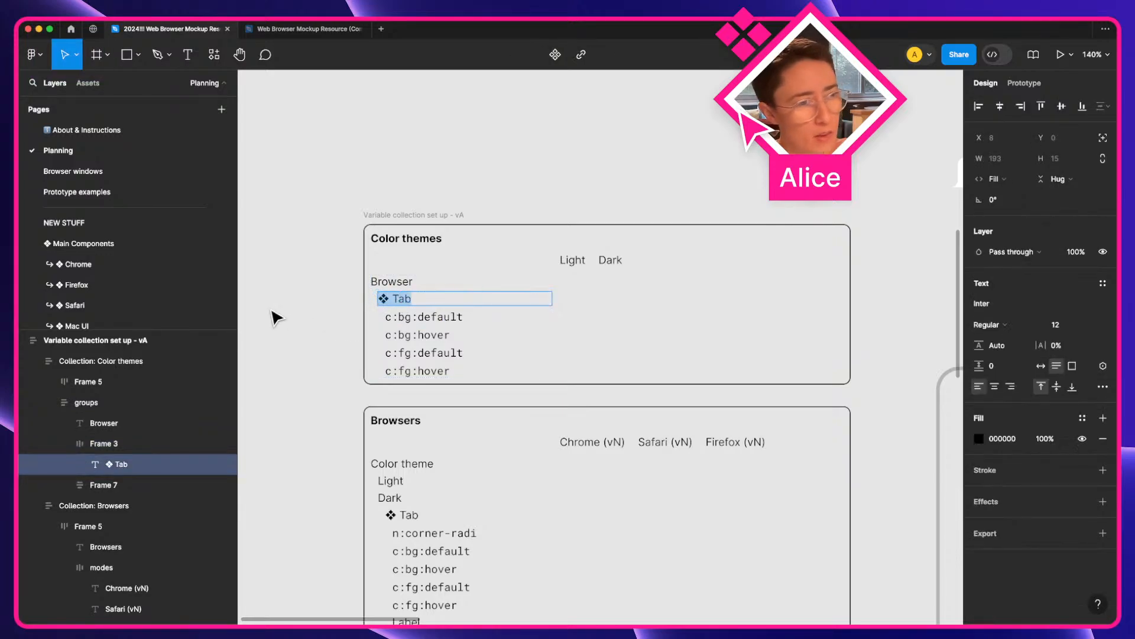
{"action": "key", "text": "Return"}
{"action": "type", "text": "Chrome"}
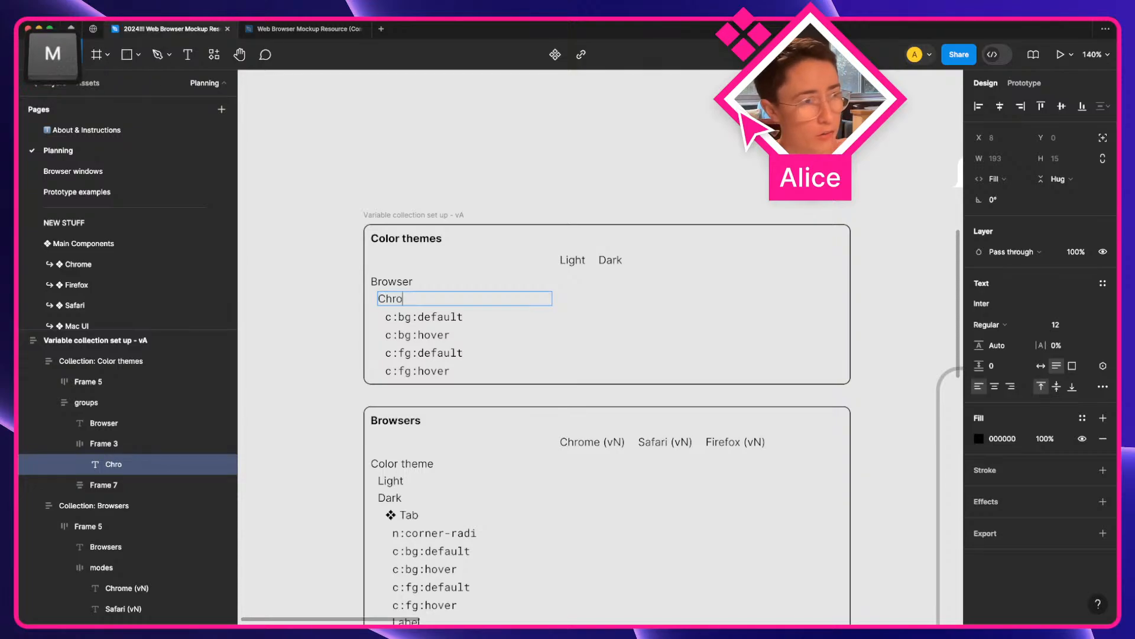
{"action": "left_click", "coordinate": [204, 324]}
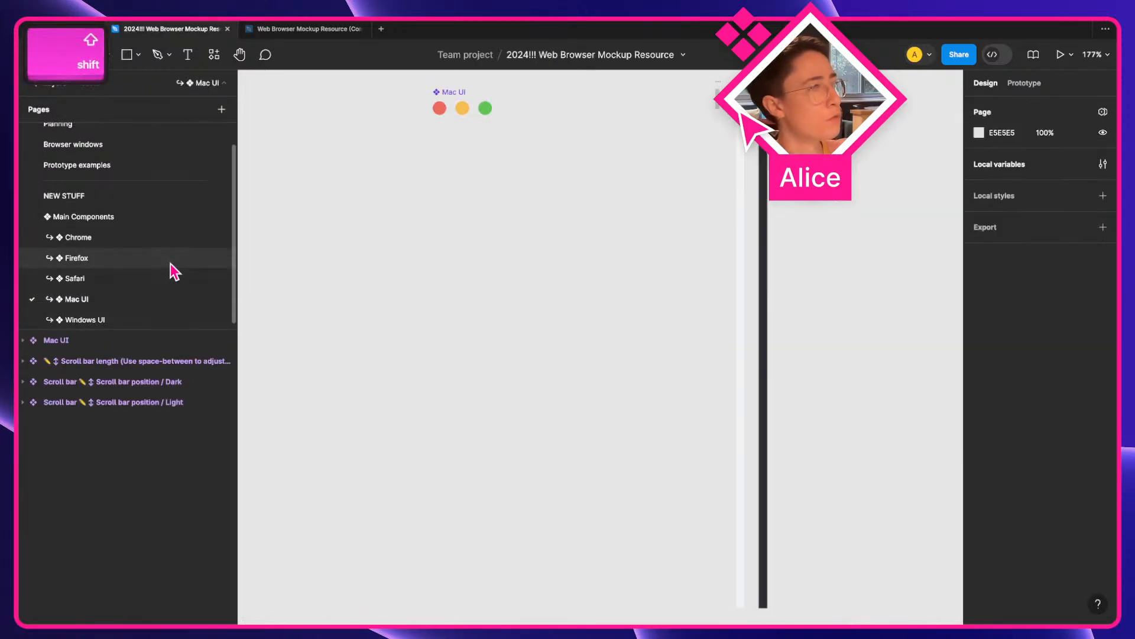
{"action": "scroll", "coordinate": [152, 202], "scroll_direction": "up", "scroll_amount": 1}
{"action": "left_click", "coordinate": [141, 153]}
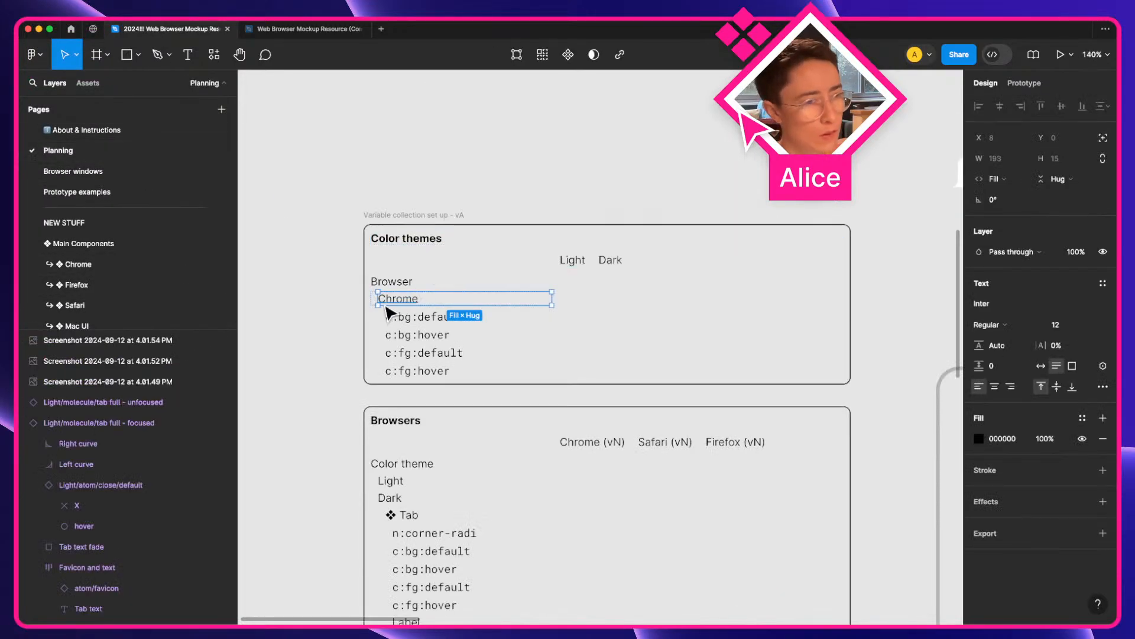
Duplicate the Chrome row in the Color themes collection and change the copy's text to "Firefox".
{"action": "key", "text": "super+alt+g"}
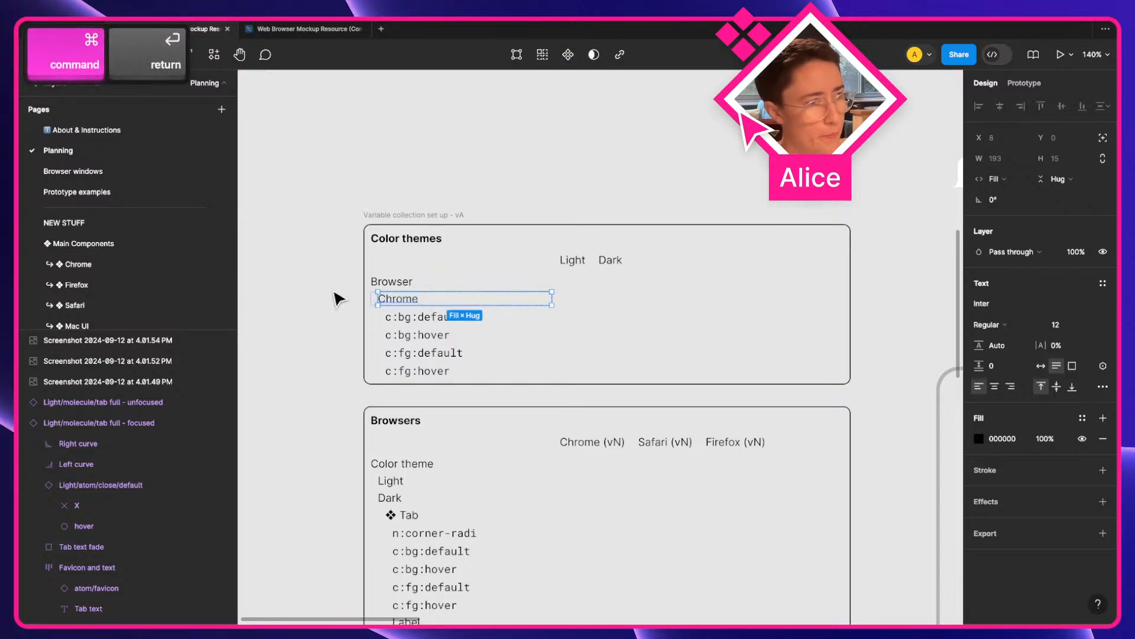
{"action": "key", "text": "super+d"}
{"action": "double_click", "coordinate": [405, 316]}
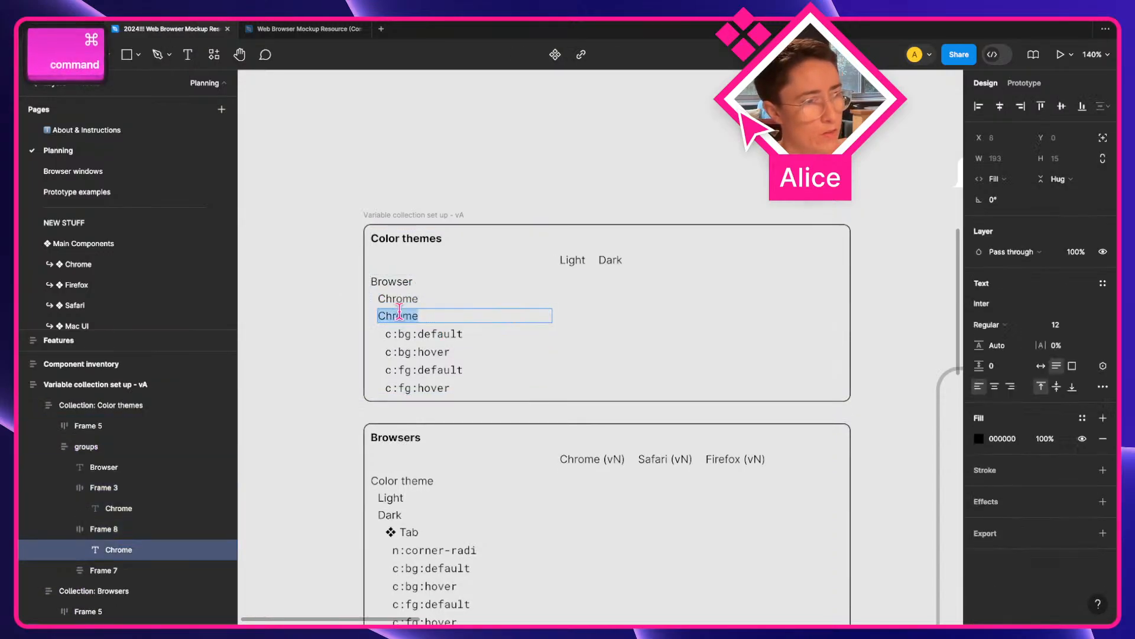
{"action": "key", "text": "shift+alt+Left"}
{"action": "type", "text": "Firefox"}
{"action": "key", "text": "Escape"}
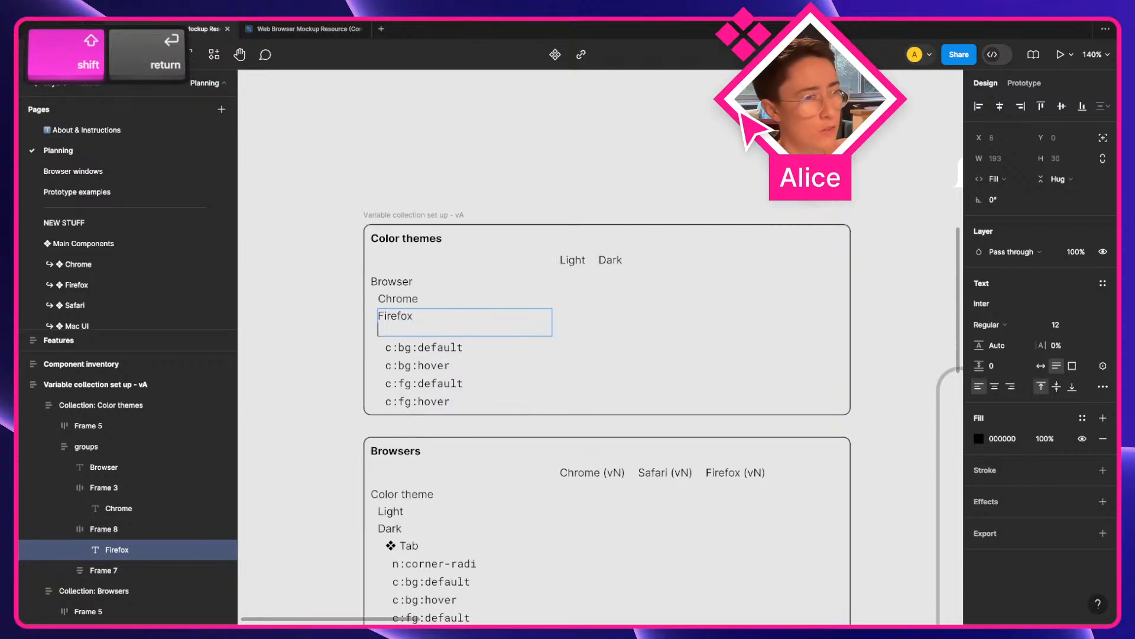
Duplicate the Firefox row in the Color themes collection and change the copy's text to "Safari".
{"action": "key", "text": "shift+Return"}
{"action": "key", "text": "super+d"}
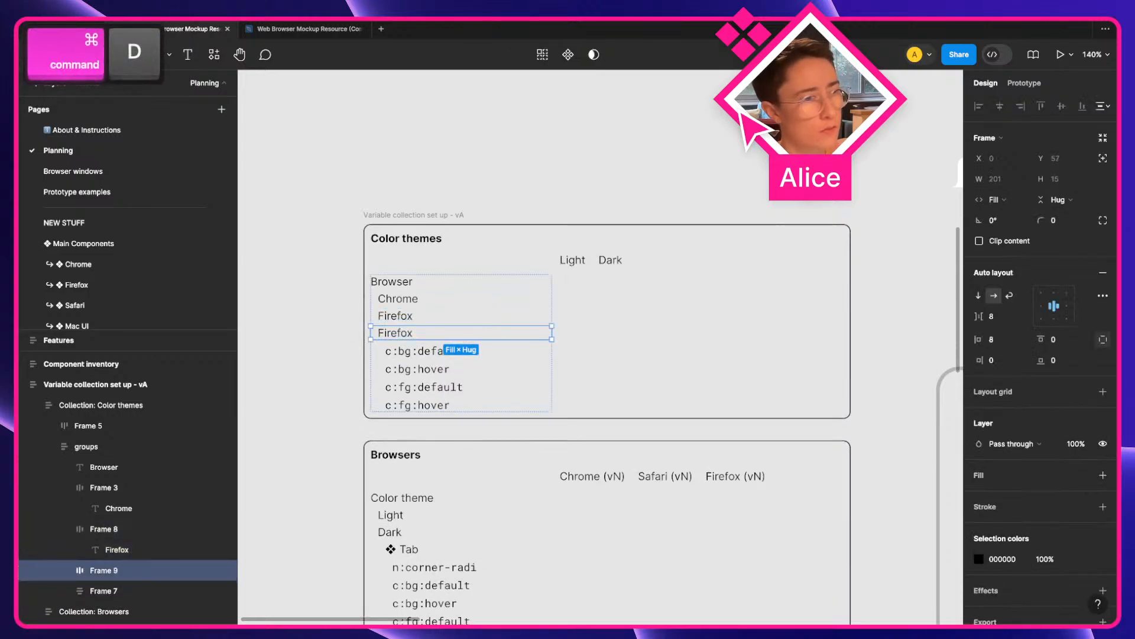
{"action": "key", "text": "Return"}
{"action": "key", "text": "Return"}
{"action": "type", "text": "Safari"}
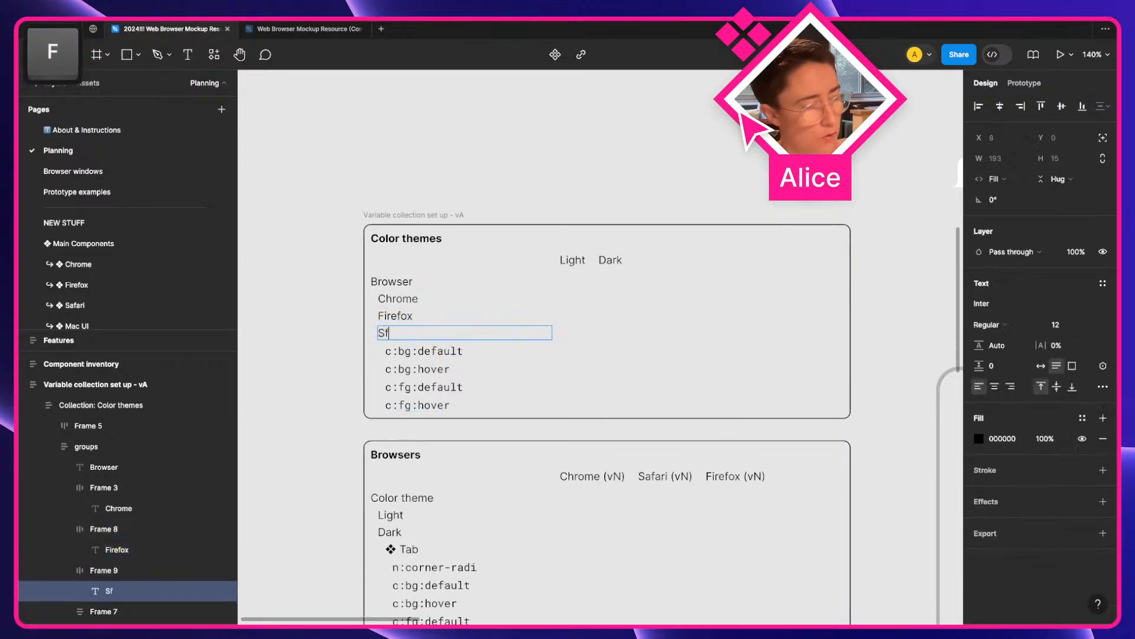
Copy the Tab component heading from the Browsers collection and paste it beneath Chrome in the Color themes collection.
{"action": "left_click", "coordinate": [319, 353]}
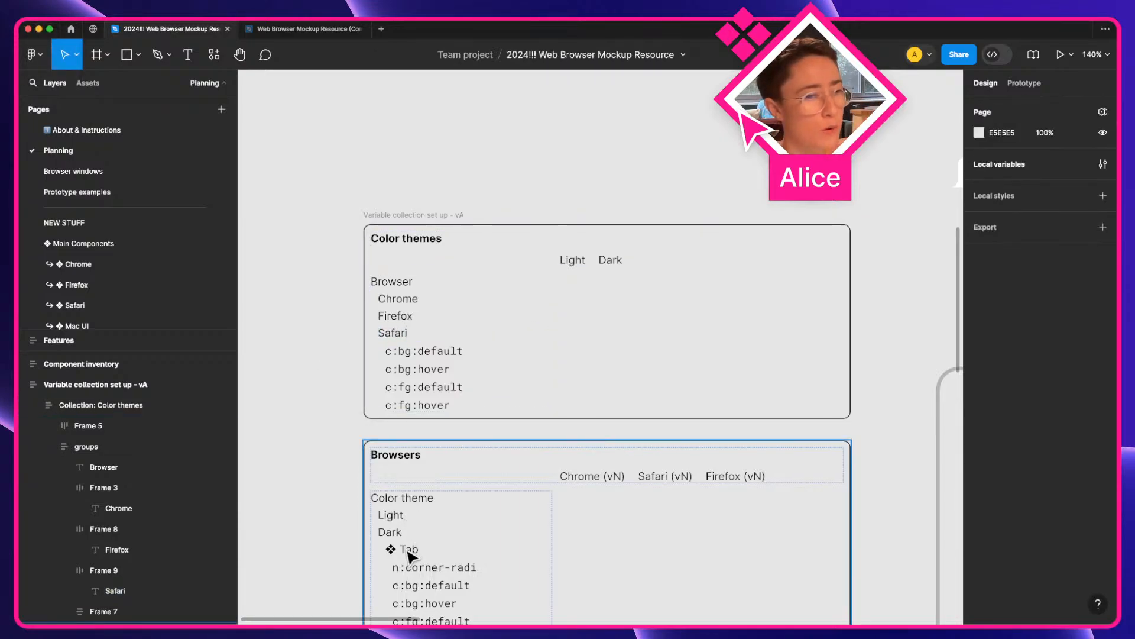
{"action": "left_click", "coordinate": [407, 554]}
{"action": "double_click", "coordinate": [405, 549]}
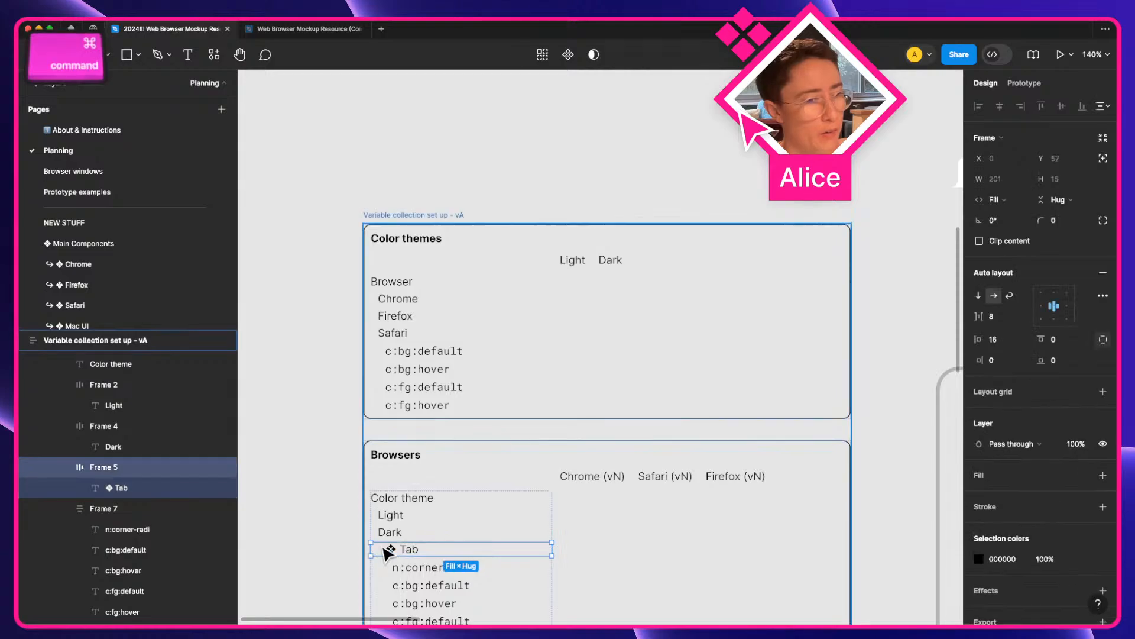
{"action": "key", "text": "super+c"}
{"action": "left_click", "coordinate": [391, 299]}
{"action": "double_click", "coordinate": [390, 299]}
{"action": "key", "text": "super+v"}
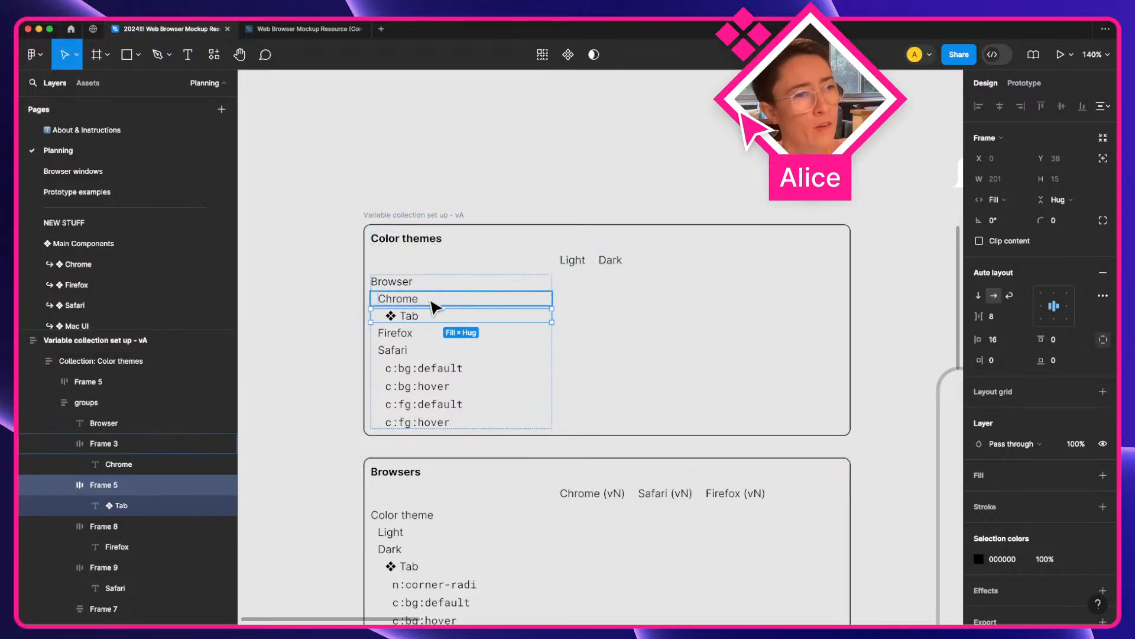
Move the bg and fg color variable list directly below Chrome's Tab heading and set its left padding to 24.
{"action": "left_click", "coordinate": [405, 303]}
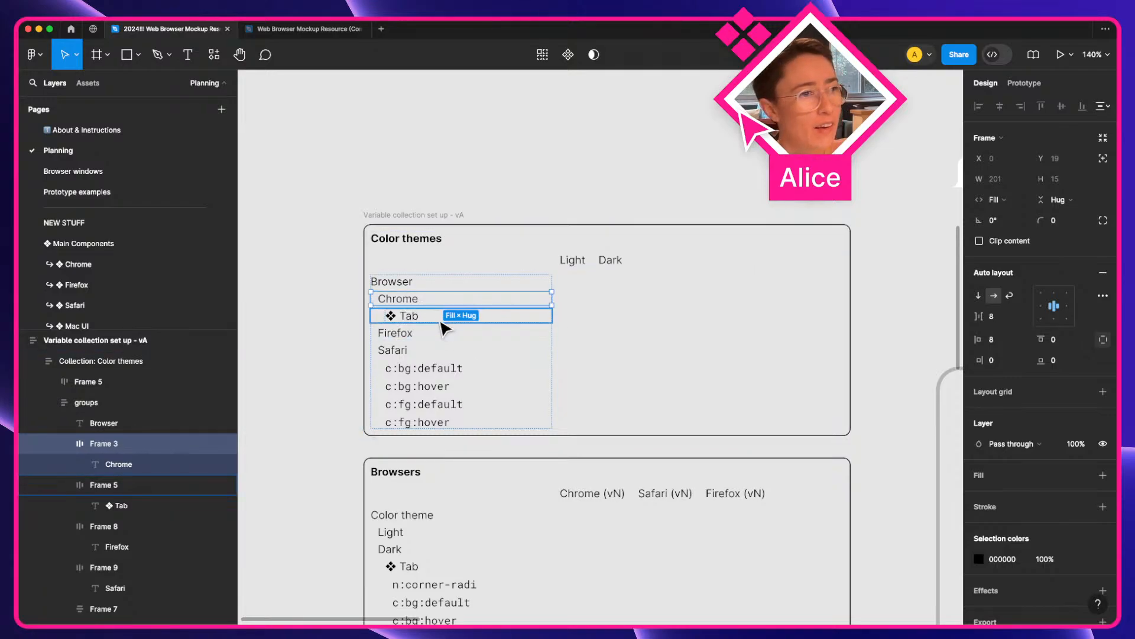
{"action": "left_click", "coordinate": [408, 396]}
{"action": "scroll", "coordinate": [484, 414], "scroll_direction": "down", "scroll_amount": 2}
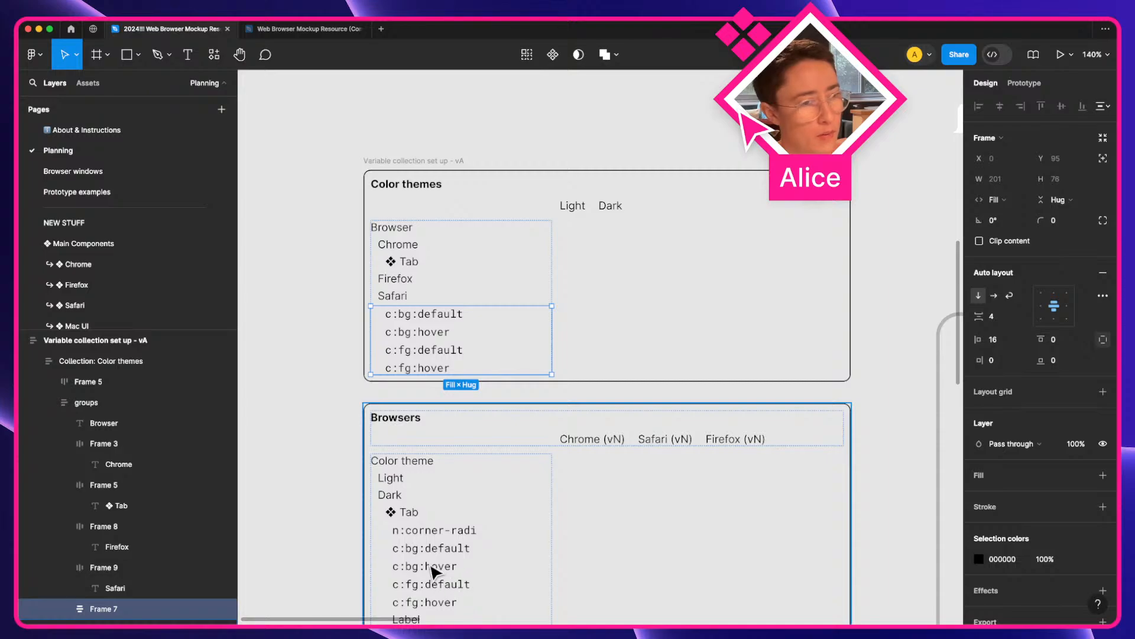
{"action": "key", "text": "super+bracketleft"}
{"action": "key", "text": "super+bracketleft"}
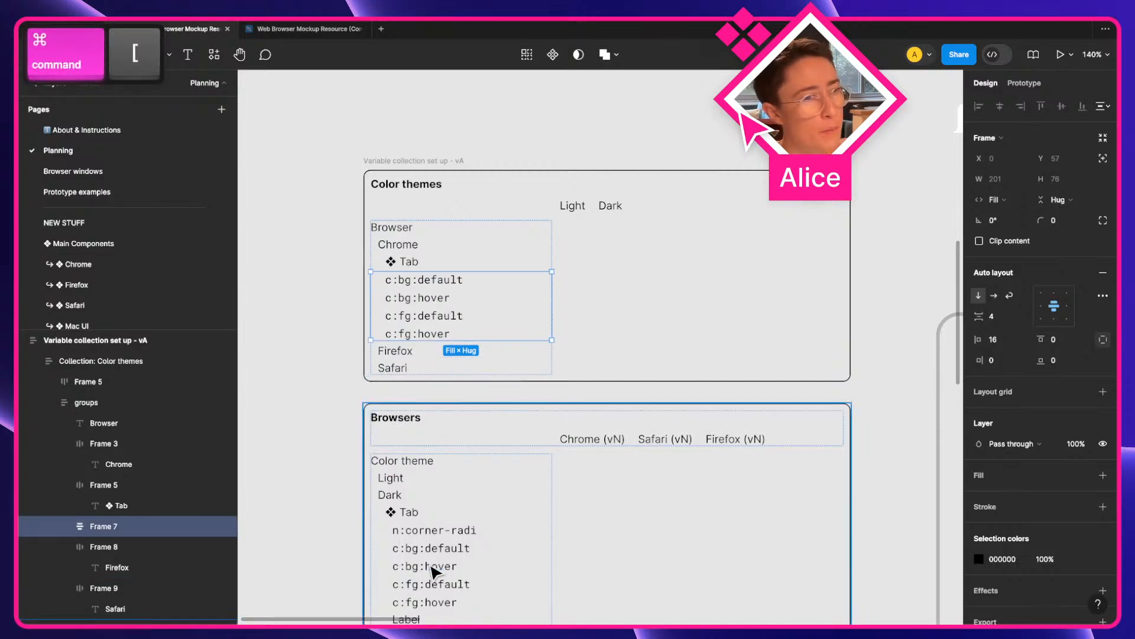
{"action": "left_click", "coordinate": [993, 339]}
{"action": "key", "text": "shift+Up"}
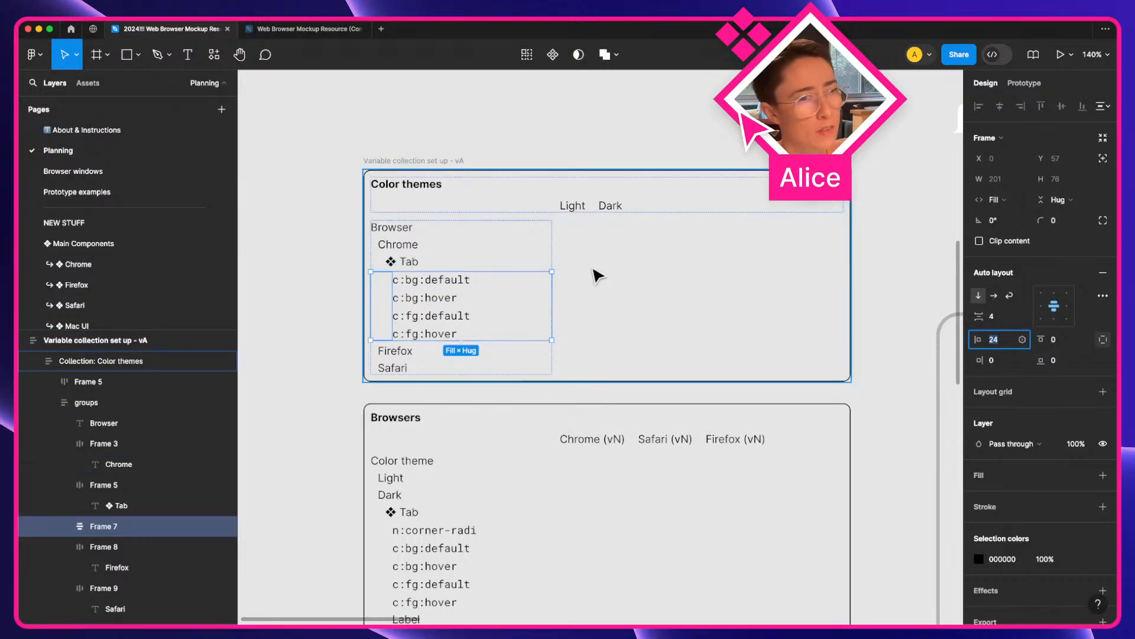
{"action": "key", "text": "Escape"}
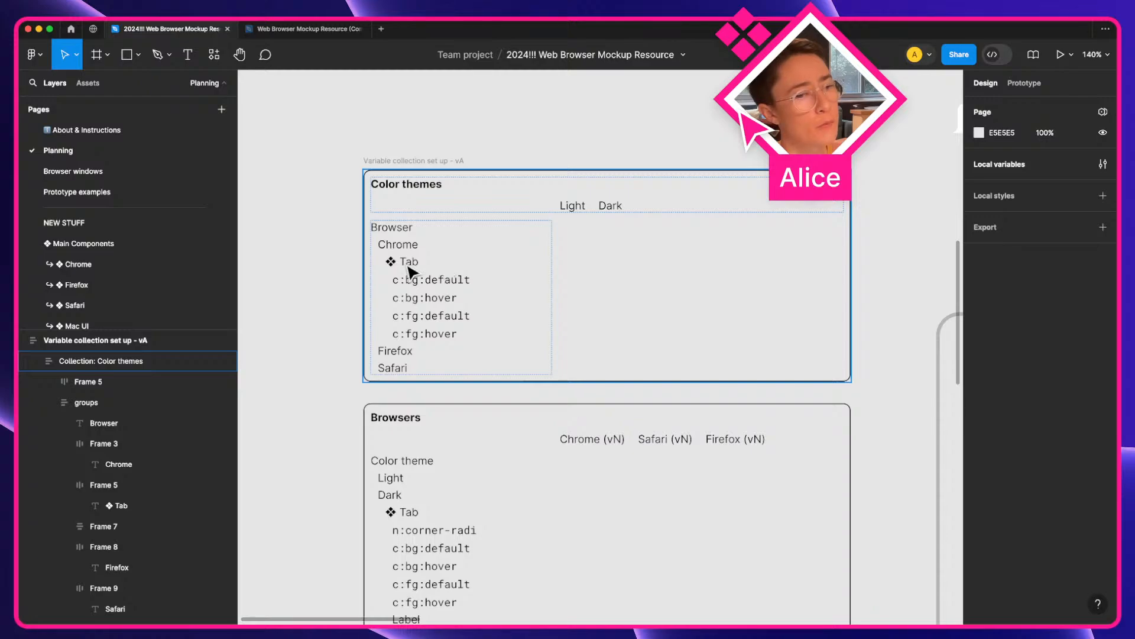
Copy the Icon button heading with its variable list from the Browsers collection and paste both after Safari in Color themes.
{"action": "scroll", "coordinate": [414, 307], "scroll_direction": "down", "scroll_amount": 5}
{"action": "left_click", "coordinate": [423, 396]}
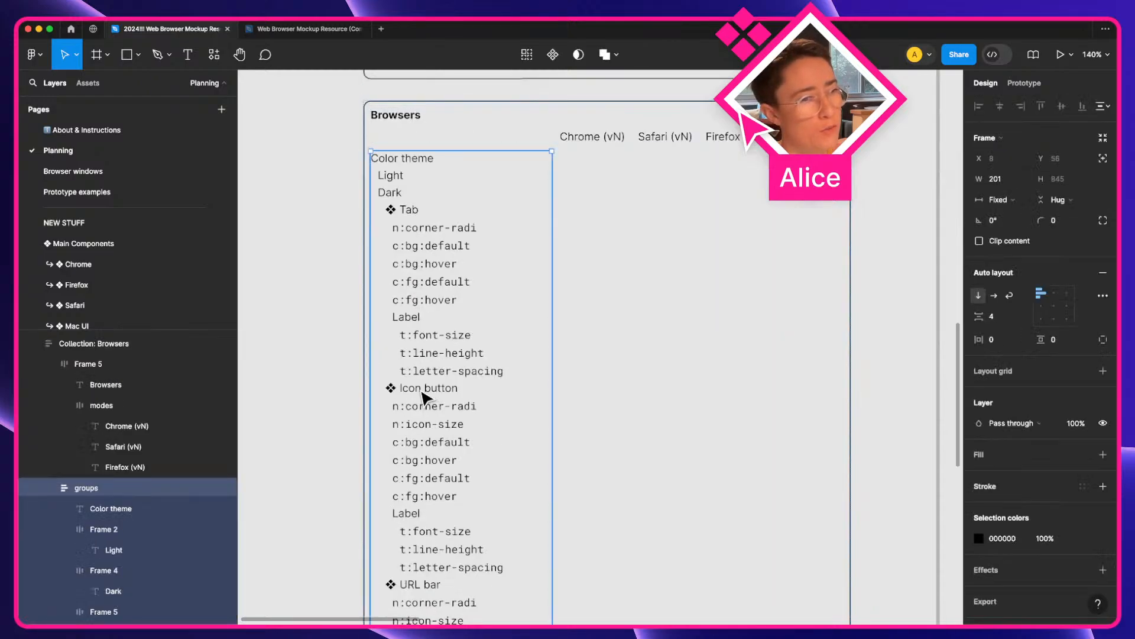
{"action": "left_click", "coordinate": [423, 390]}
{"action": "left_click", "coordinate": [437, 450], "text": "shift"}
{"action": "key", "text": "super+c"}
{"action": "scroll", "coordinate": [436, 451], "scroll_direction": "up", "scroll_amount": 5}
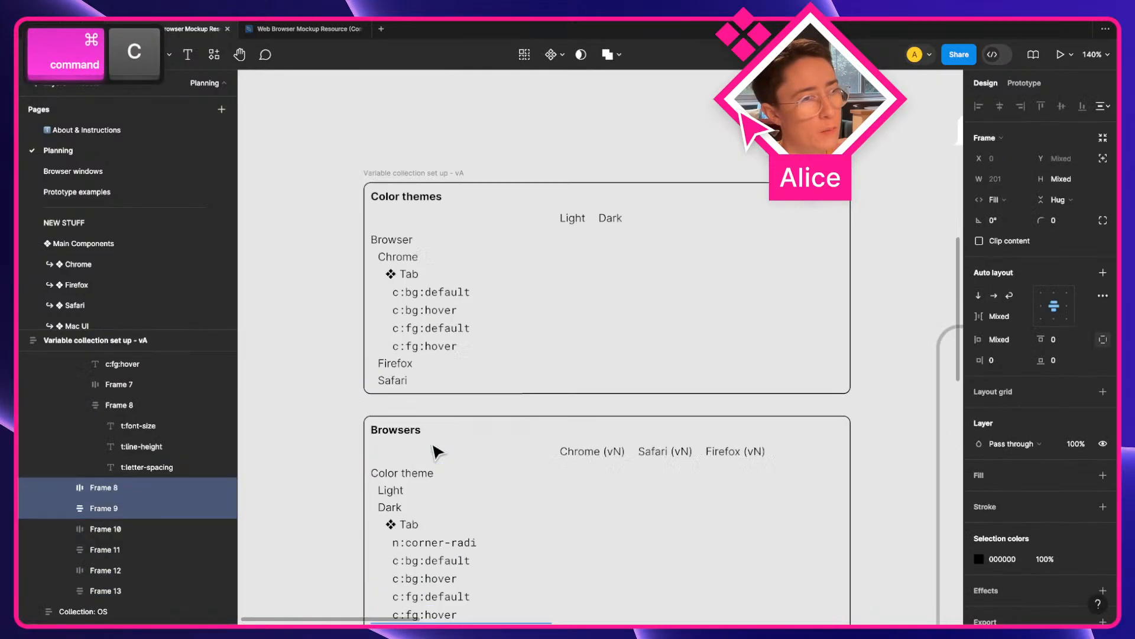
{"action": "left_click", "coordinate": [423, 328]}
{"action": "left_click", "coordinate": [424, 328]}
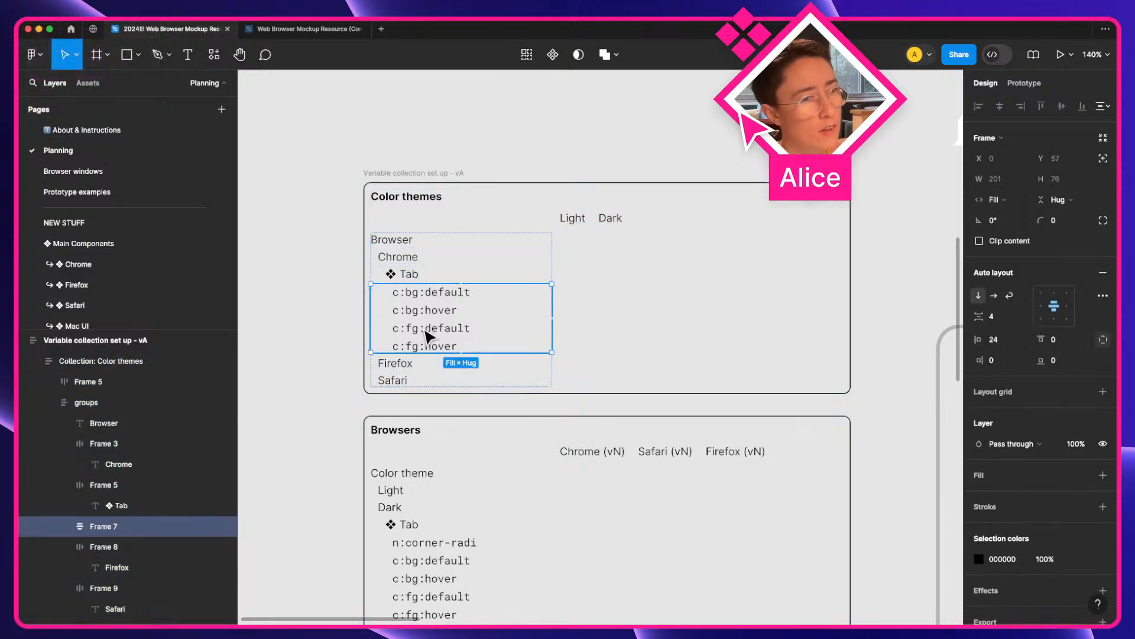
{"action": "left_click", "coordinate": [412, 385]}
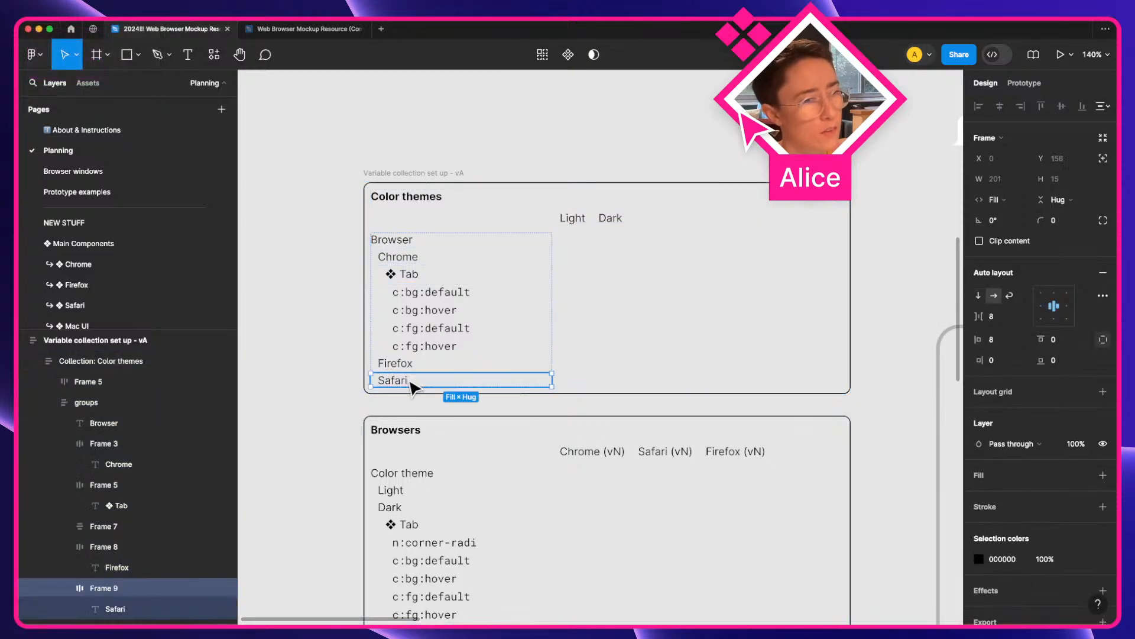
{"action": "key", "text": "super+v"}
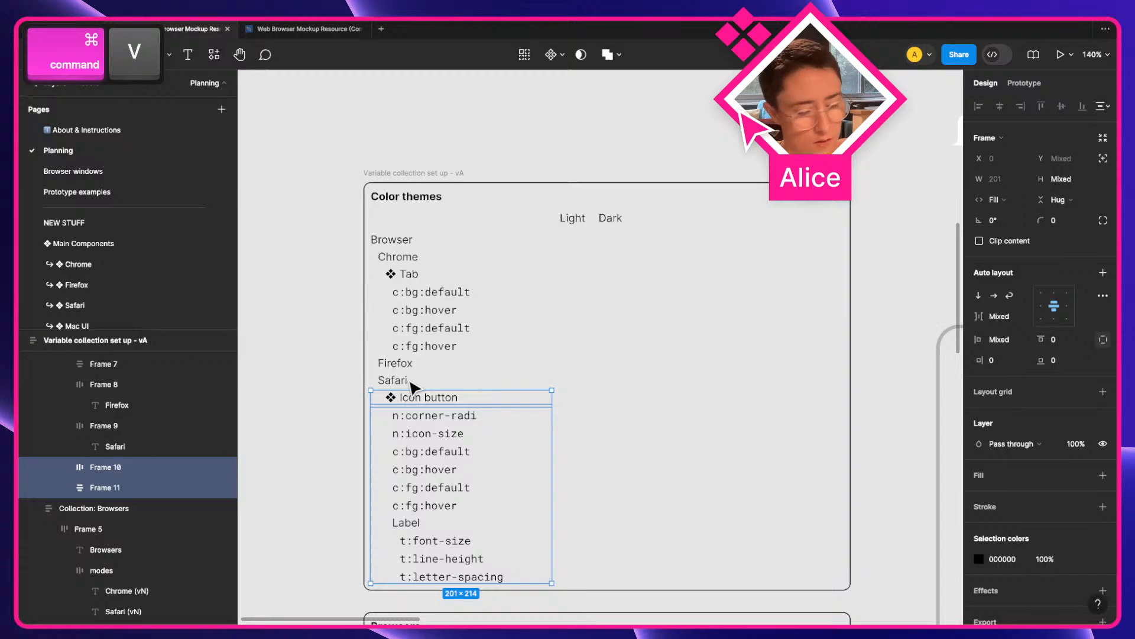
Reorder the pasted Icon button heading and variable list above Firefox, so they sit within the Chrome group.
{"action": "key", "text": "super+bracketleft"}
{"action": "key", "text": "super+bracketleft"}
{"action": "scroll", "coordinate": [437, 408], "scroll_direction": "down", "scroll_amount": 5}
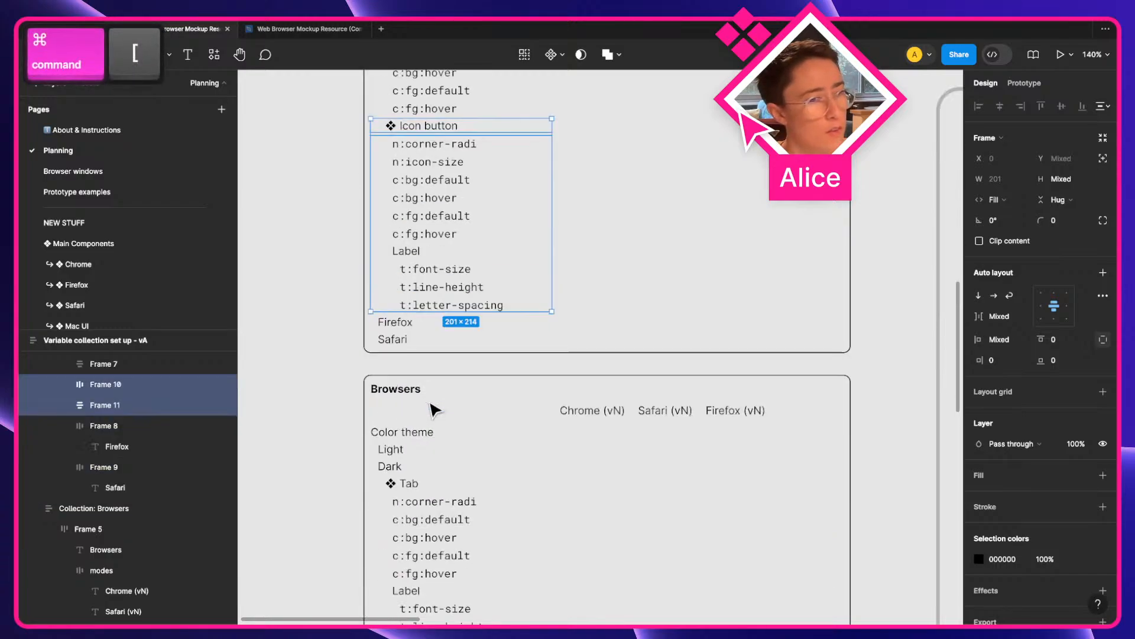
{"action": "scroll", "coordinate": [432, 407], "scroll_direction": "down", "scroll_amount": 4}
{"action": "scroll", "coordinate": [372, 343], "scroll_direction": "up", "scroll_amount": 8}
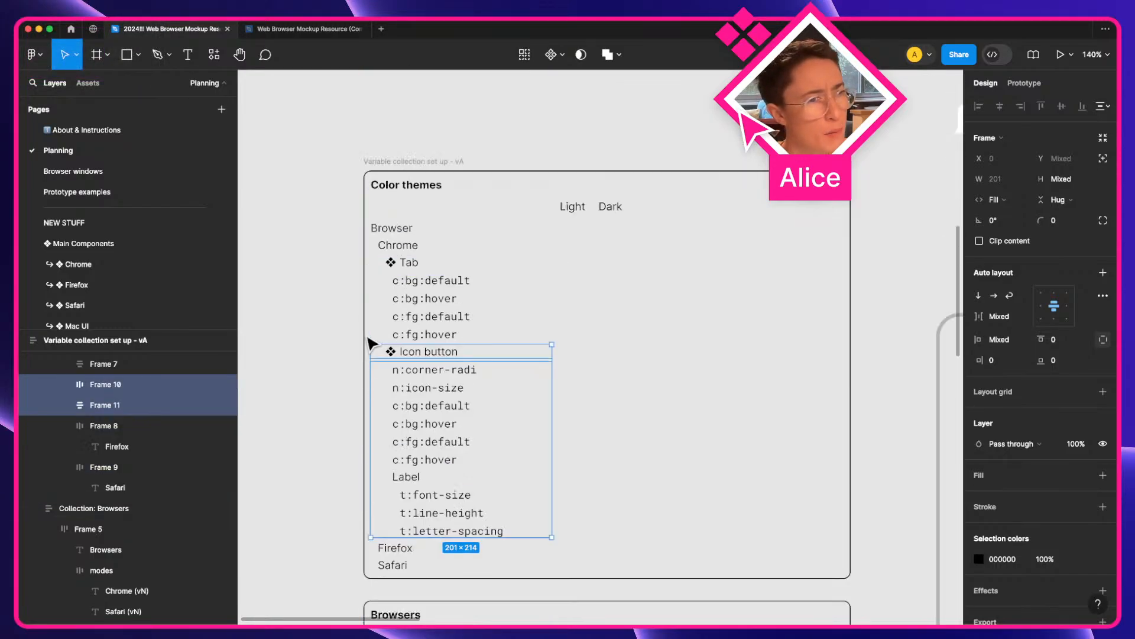
{"action": "left_click", "coordinate": [330, 339]}
Review the variable lists in both collections and examine the Chrome, Firefox and Safari window screenshots on the Planning page.
{"action": "scroll", "coordinate": [333, 342], "scroll_direction": "down", "scroll_amount": 4}
{"action": "scroll", "coordinate": [337, 354], "scroll_direction": "up", "scroll_amount": 3}
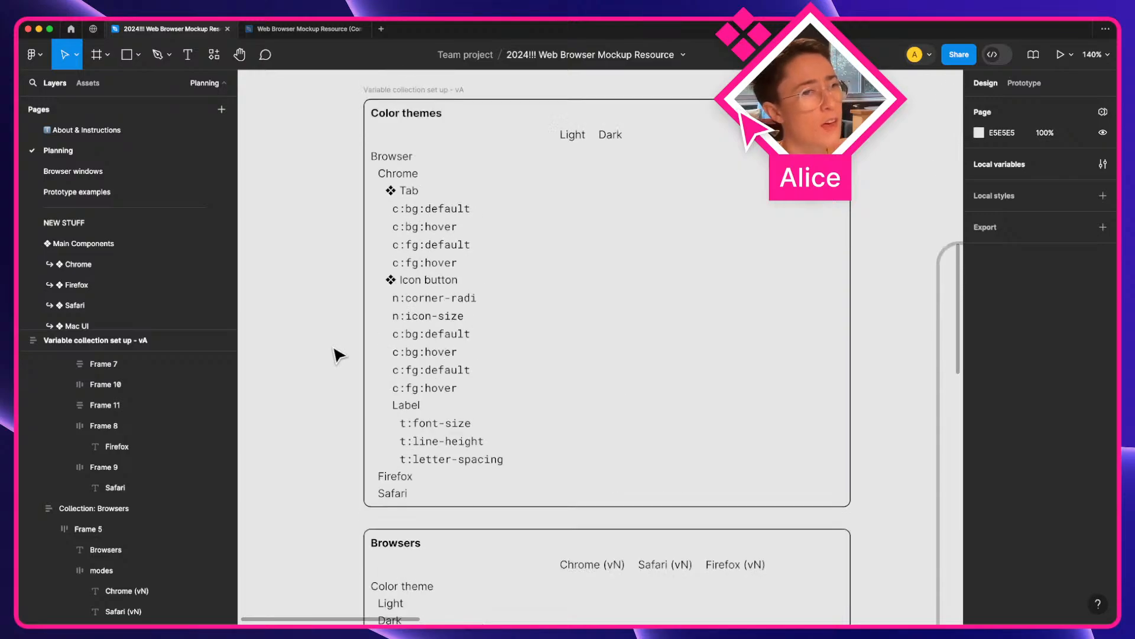
{"action": "scroll", "coordinate": [517, 256], "scroll_direction": "down", "scroll_amount": 7}
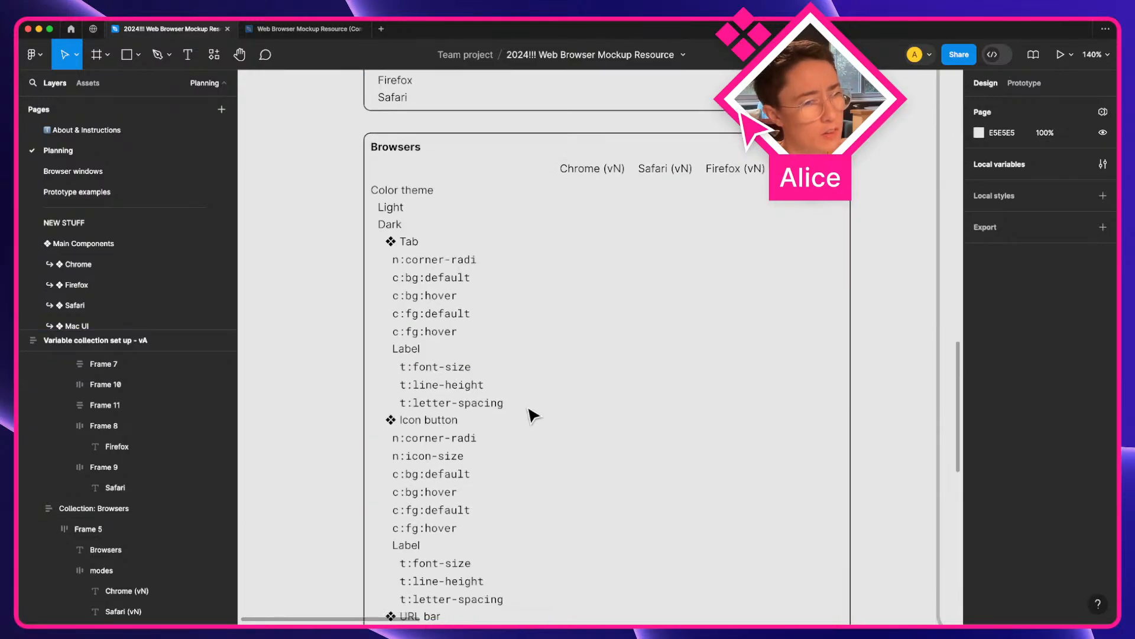
{"action": "scroll", "coordinate": [440, 372], "scroll_direction": "down", "scroll_amount": 3}
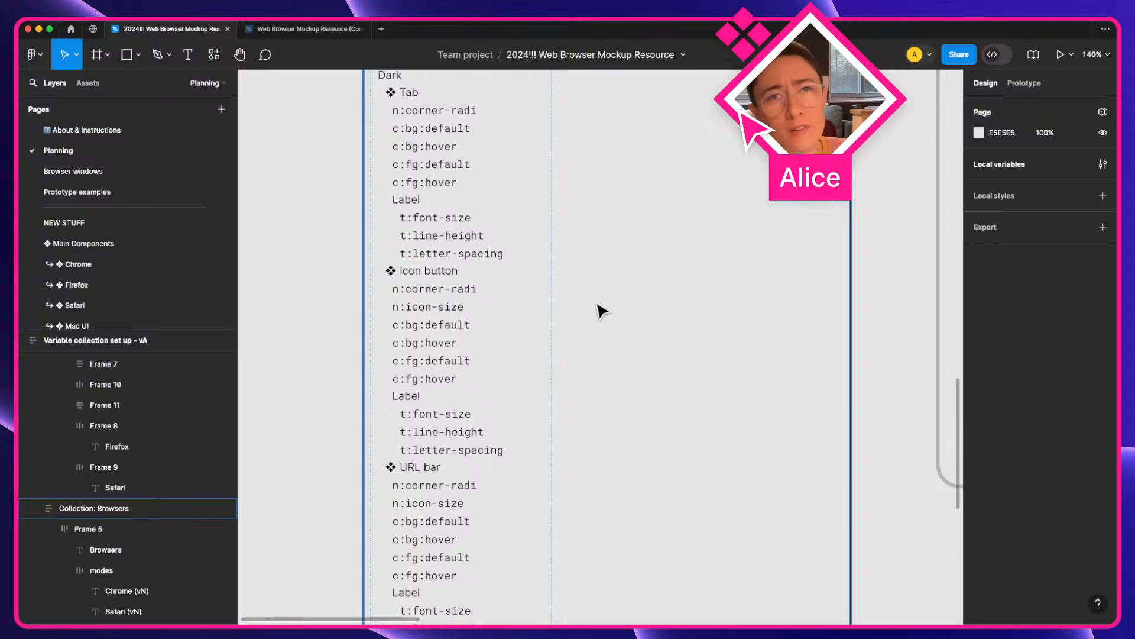
{"action": "scroll", "coordinate": [599, 306], "scroll_direction": "down", "scroll_amount": 5}
{"action": "key", "text": "space"}
{"action": "left_click_drag", "start_coordinate": [875, 245], "coordinate": [536, 304]}
{"action": "left_click_drag", "start_coordinate": [876, 219], "coordinate": [530, 251]}
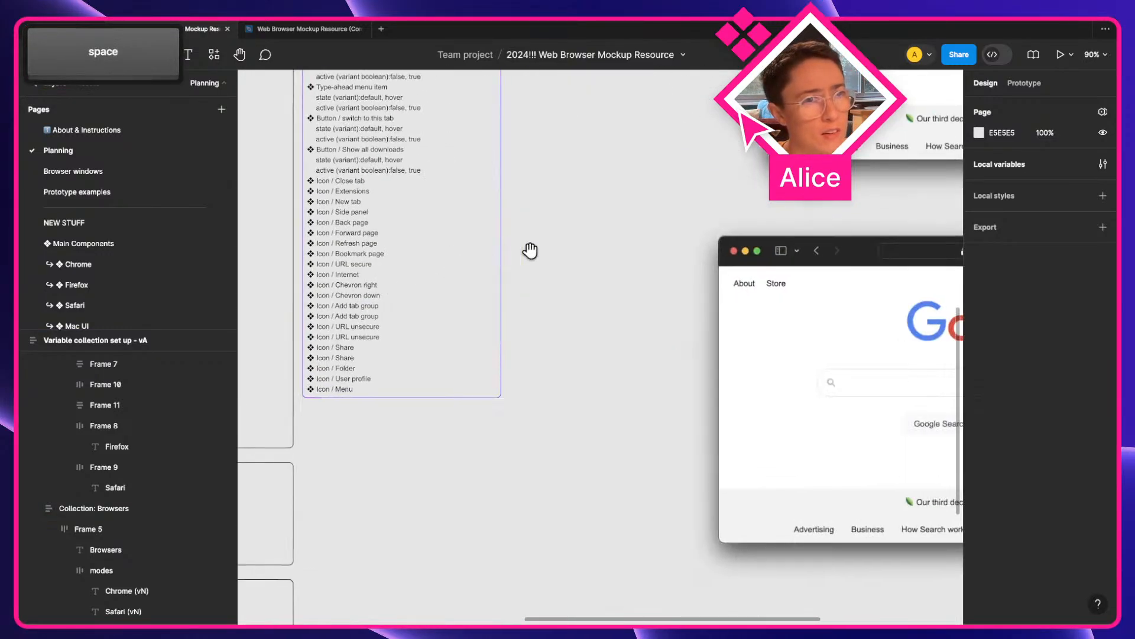
{"action": "left_click_drag", "start_coordinate": [758, 324], "coordinate": [404, 283]}
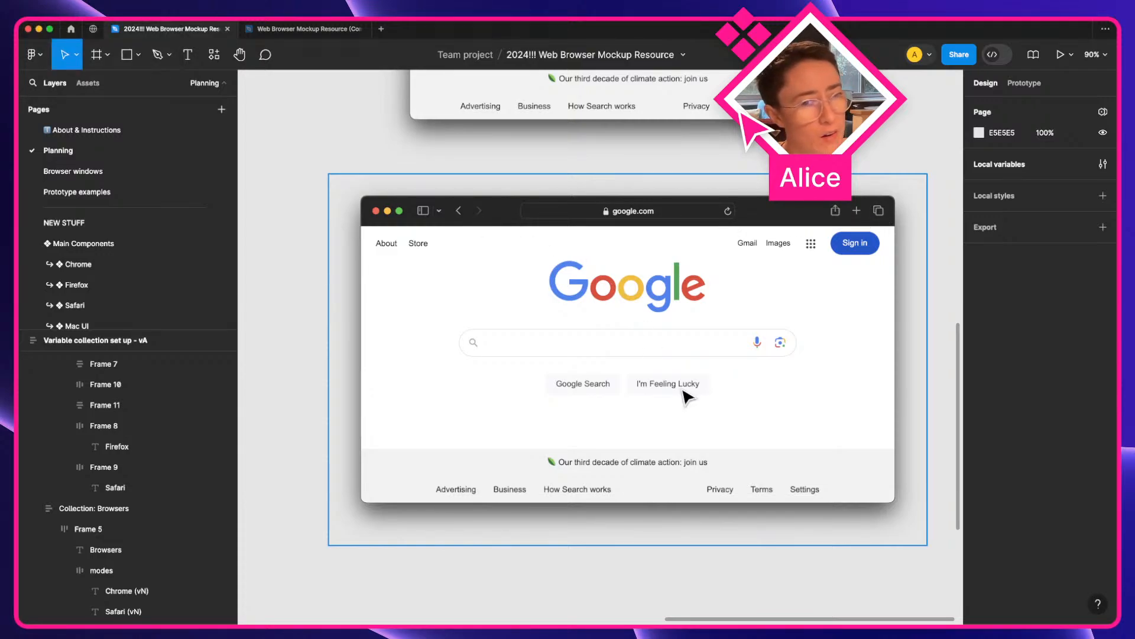
{"action": "scroll", "coordinate": [684, 393], "scroll_direction": "up", "scroll_amount": 5}
{"action": "scroll", "coordinate": [746, 220], "scroll_direction": "up", "scroll_amount": 2}
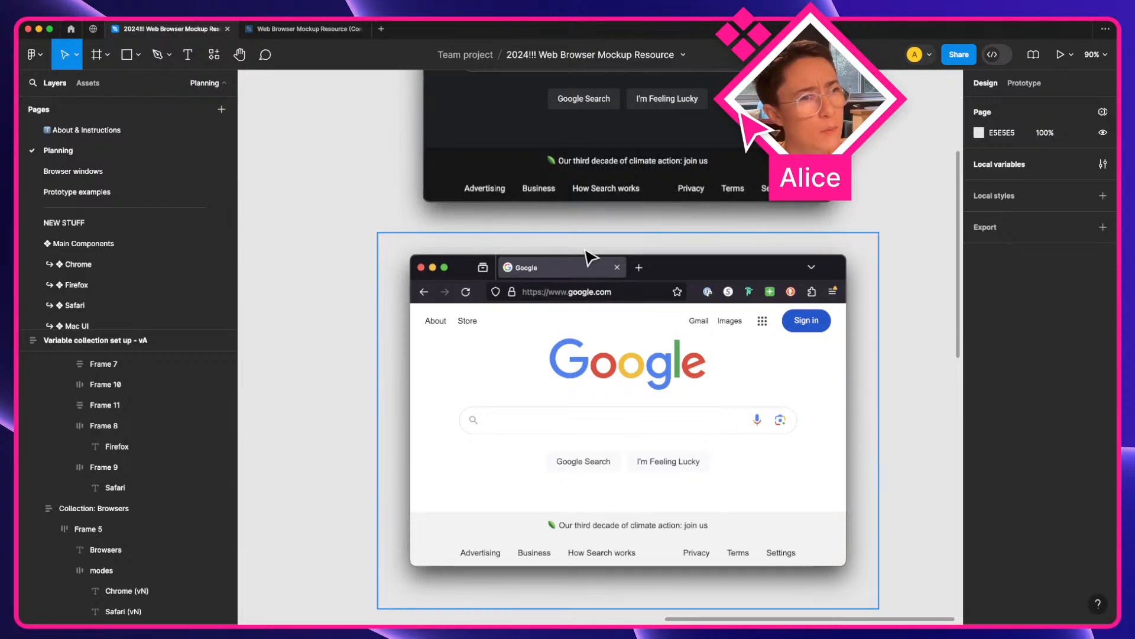
{"action": "left_click", "coordinate": [687, 304]}
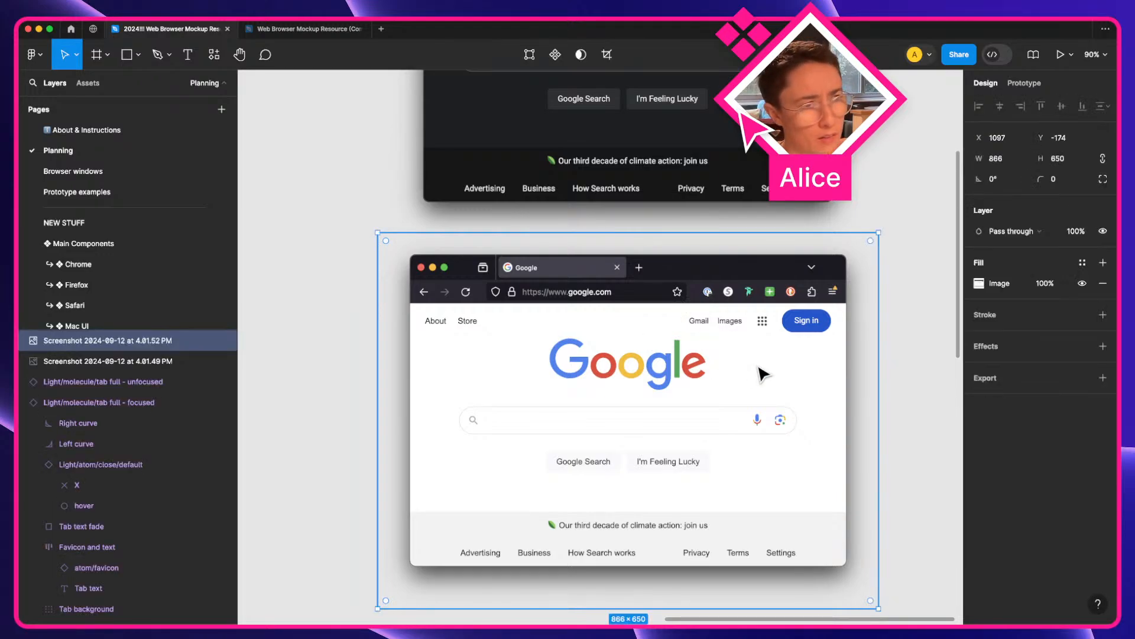
{"action": "scroll", "coordinate": [762, 373], "scroll_direction": "right", "scroll_amount": 3}
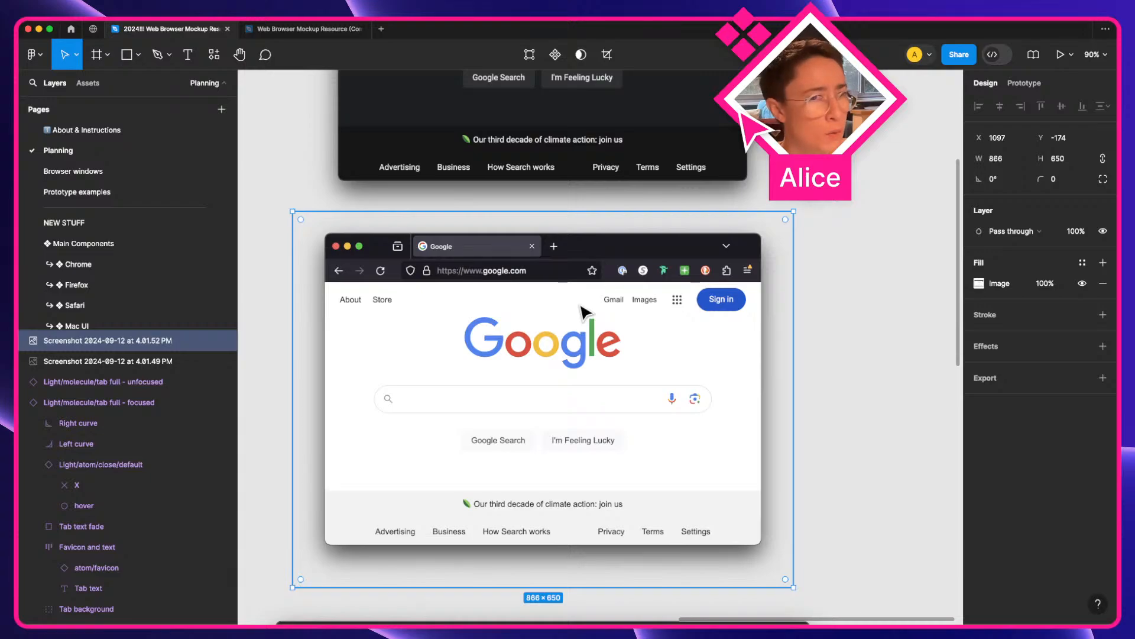
{"action": "scroll", "coordinate": [580, 306], "scroll_direction": "up", "scroll_amount": 5}
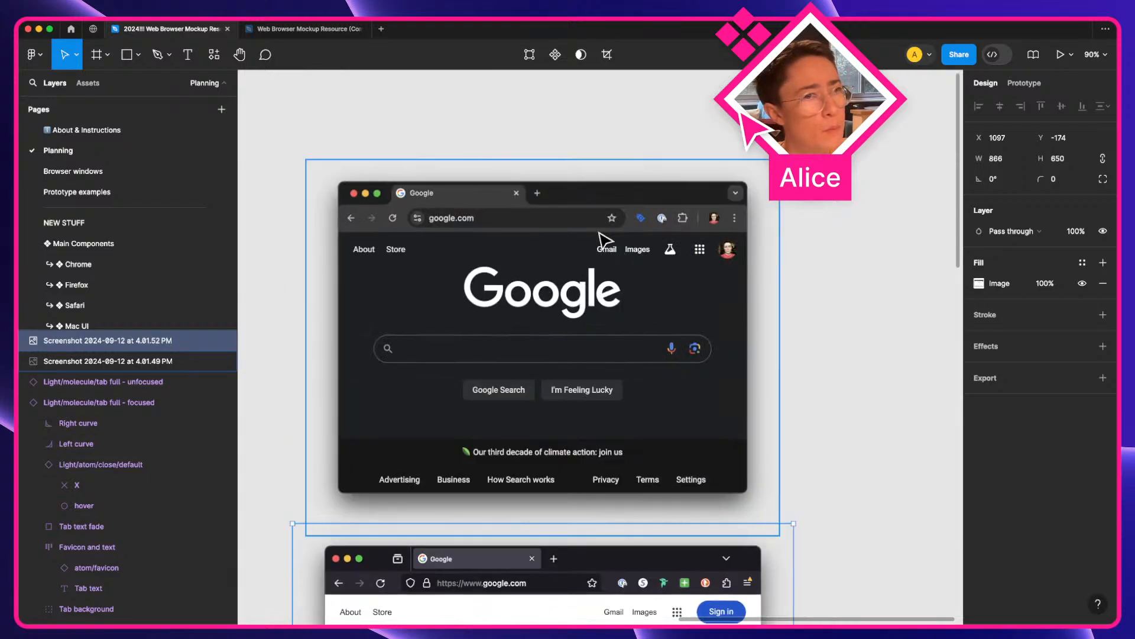
{"action": "left_click", "coordinate": [843, 303]}
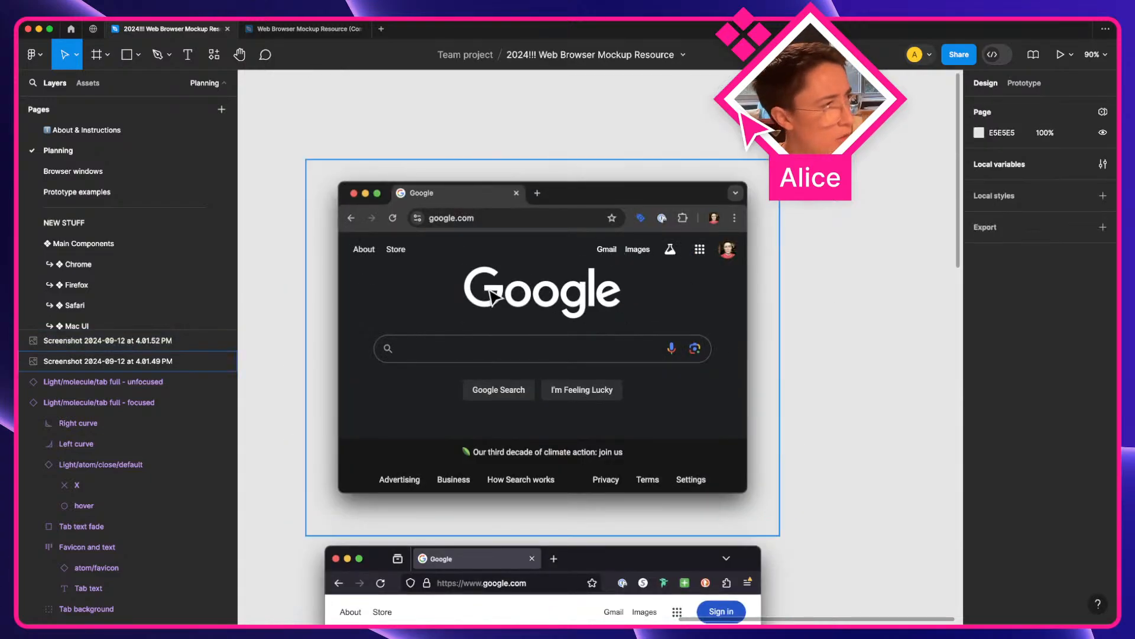
Draw a rectangle about 314 × 234 over the Chrome screenshot's page content and fill it with the sampled page background 202124.
{"action": "key", "text": "r"}
{"action": "left_click_drag", "start_coordinate": [345, 235], "coordinate": [526, 370]}
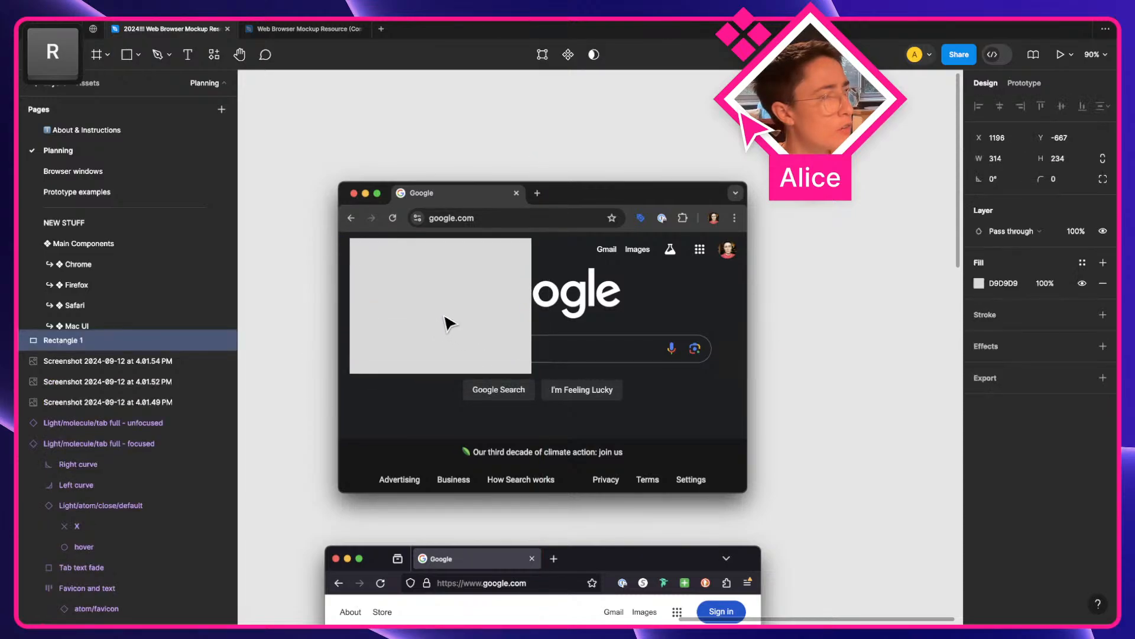
{"action": "key", "text": "i"}
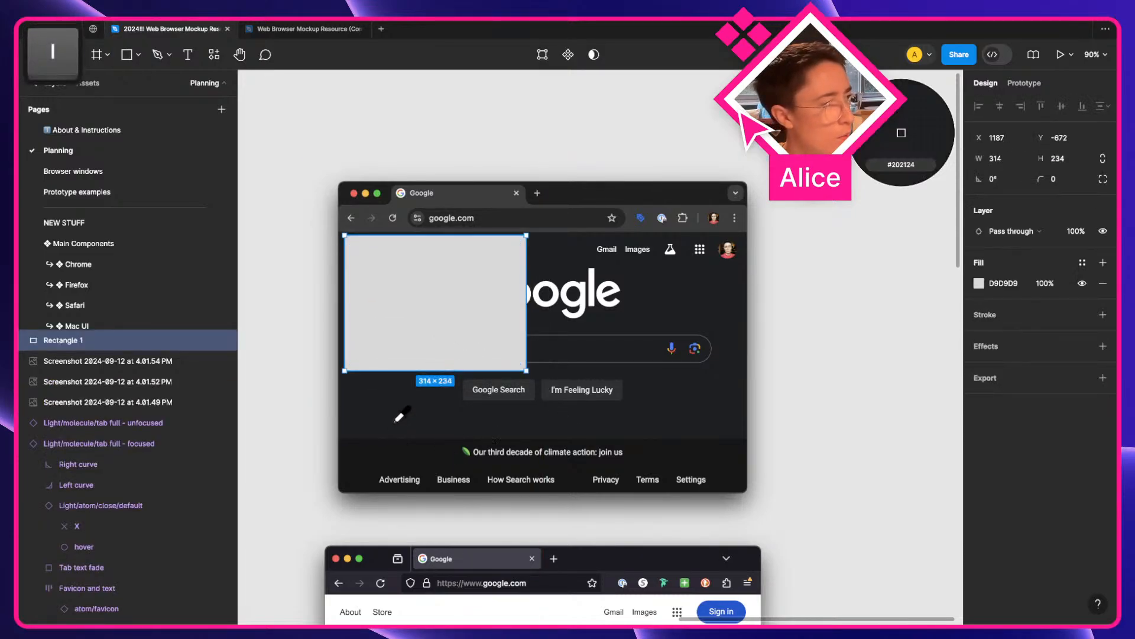
{"action": "left_click", "coordinate": [397, 415]}
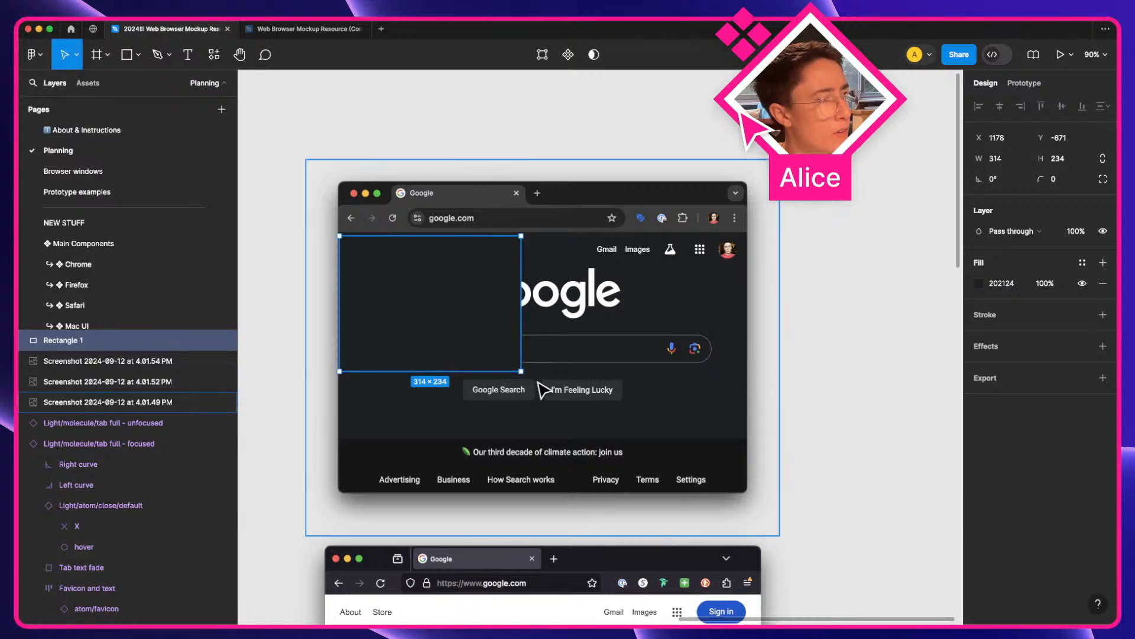
Enlarge the dark rectangle to about 699 × 439 so it covers the Chrome screenshot's whole page area, and lock it.
{"action": "left_click_drag", "start_coordinate": [523, 371], "coordinate": [745, 490]}
{"action": "left_click", "coordinate": [787, 473]}
{"action": "left_click", "coordinate": [609, 360]}
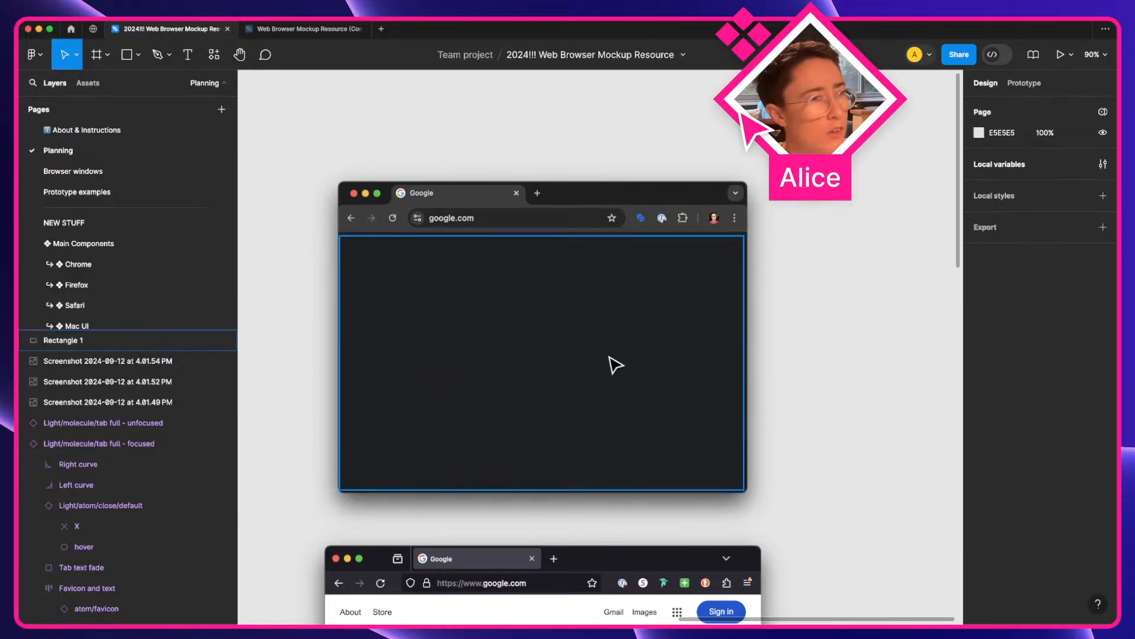
{"action": "key", "text": "super+shift+l"}
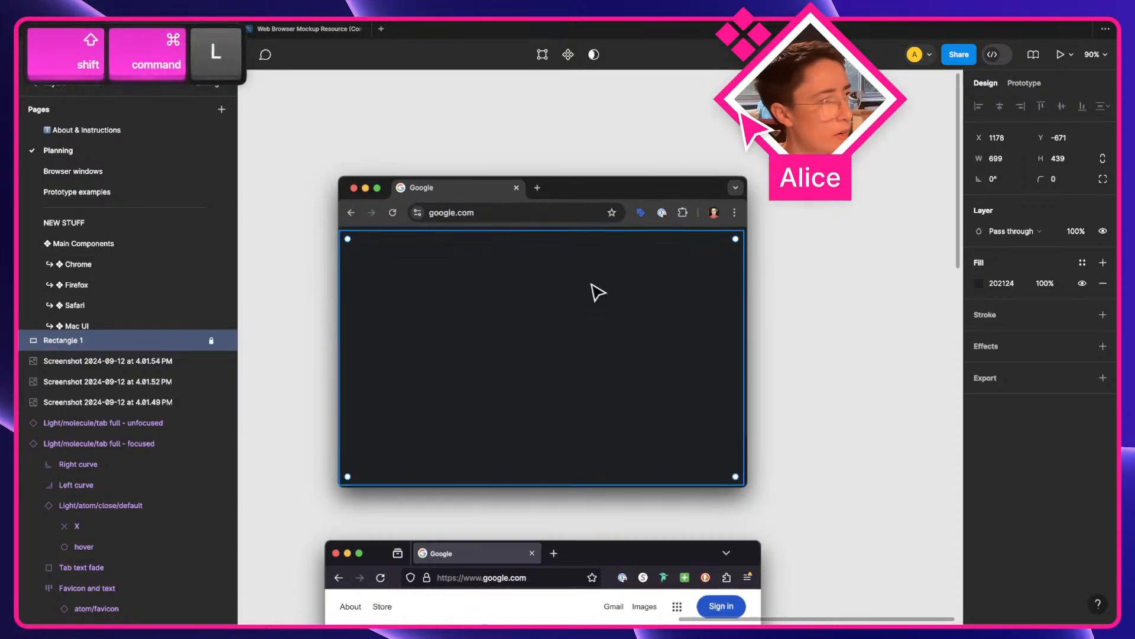
Duplicate the locked dark rectangle onto the Firefox screenshot and unlock the copy.
{"action": "scroll", "coordinate": [595, 292], "scroll_direction": "down", "scroll_amount": 5}
{"action": "left_click_drag", "start_coordinate": [570, 160], "coordinate": [548, 505]}
{"action": "left_click", "coordinate": [544, 491]}
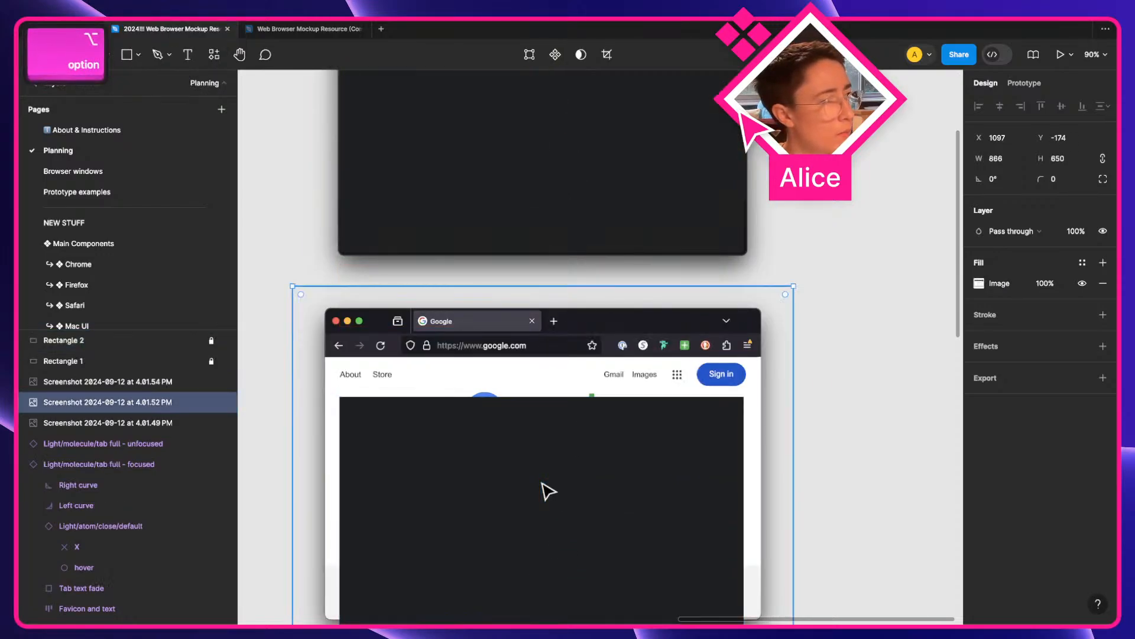
{"action": "scroll", "coordinate": [541, 486], "scroll_direction": "down", "scroll_amount": 4}
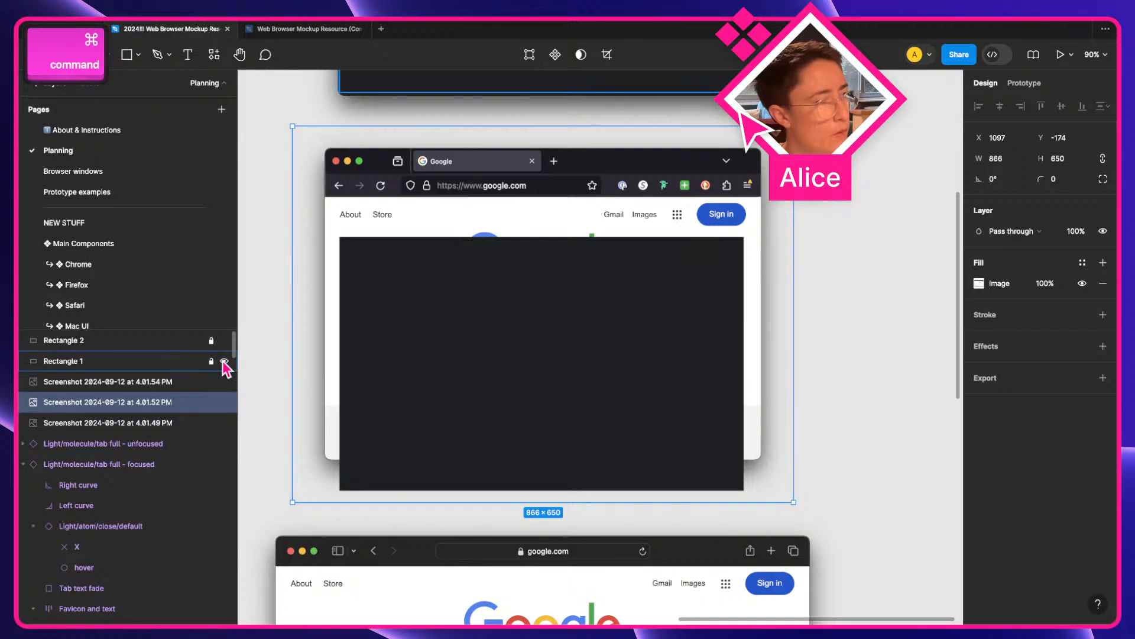
{"action": "left_click", "coordinate": [212, 341]}
{"action": "left_click", "coordinate": [552, 355]}
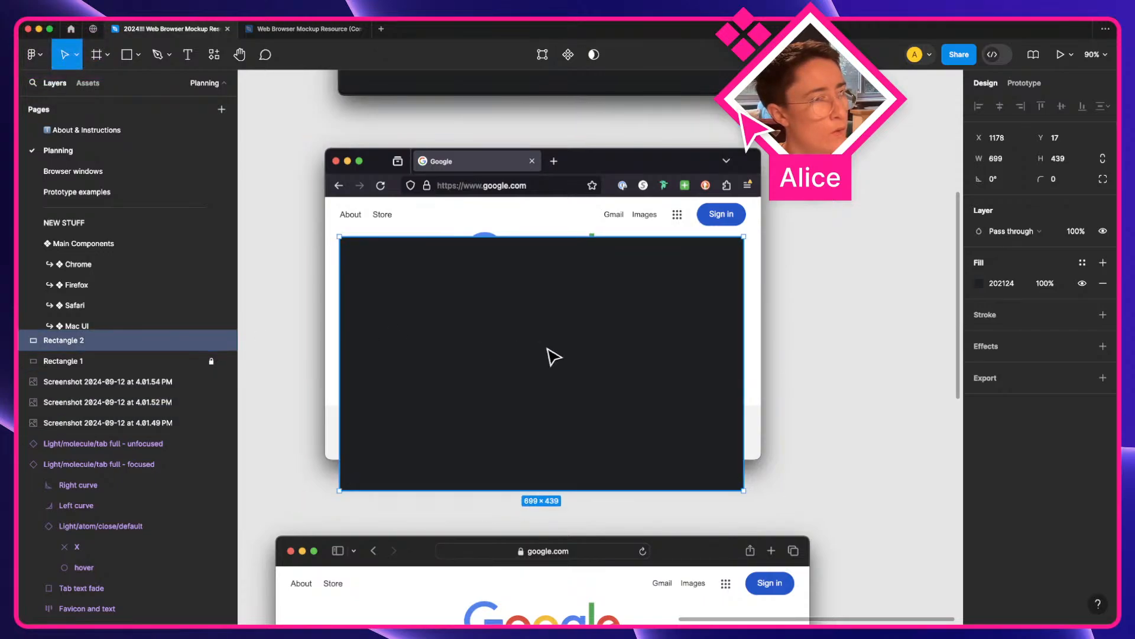
Align the copied rectangle with the Firefox page area, fill it with the sampled white FFFFFF and enlarge it to about 744 × 445.
{"action": "left_click_drag", "start_coordinate": [552, 355], "coordinate": [536, 312]}
{"action": "key", "text": "i"}
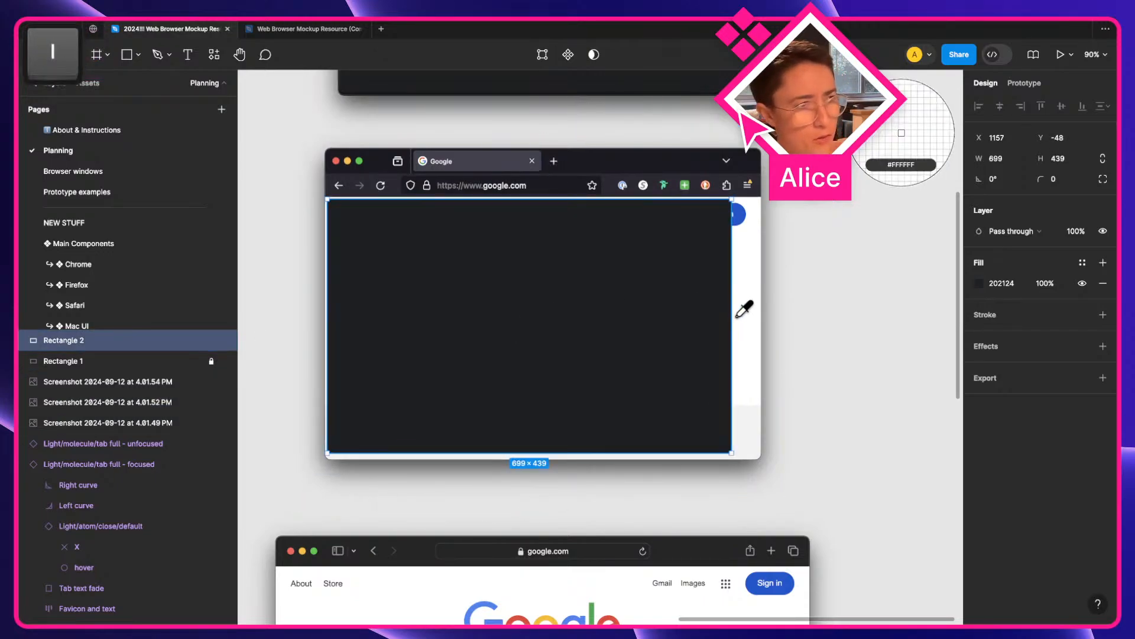
{"action": "left_click", "coordinate": [738, 314]}
{"action": "left_click_drag", "start_coordinate": [729, 450], "coordinate": [758, 457]}
{"action": "scroll", "coordinate": [613, 357], "scroll_direction": "down", "scroll_amount": 5}
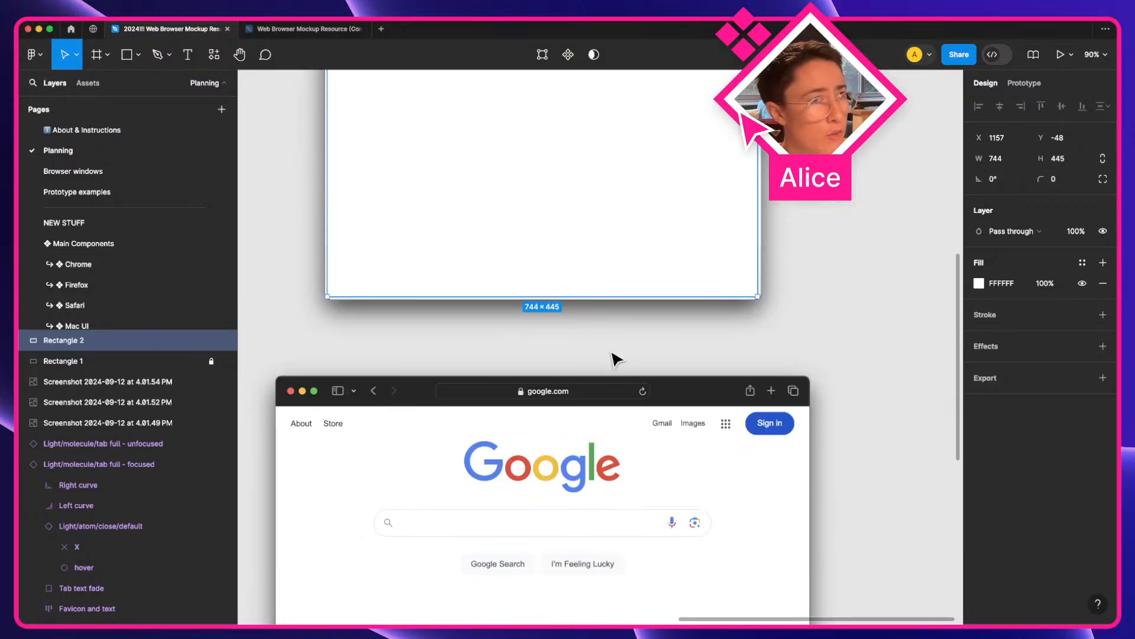
Duplicate the white Firefox cover rectangle onto the Safari screenshot and enlarge it to about 900 × 470 to cover the page area.
{"action": "key", "text": "alt"}
{"action": "left_click_drag", "start_coordinate": [577, 205], "coordinate": [522, 476]}
{"action": "scroll", "coordinate": [522, 476], "scroll_direction": "down", "scroll_amount": 7}
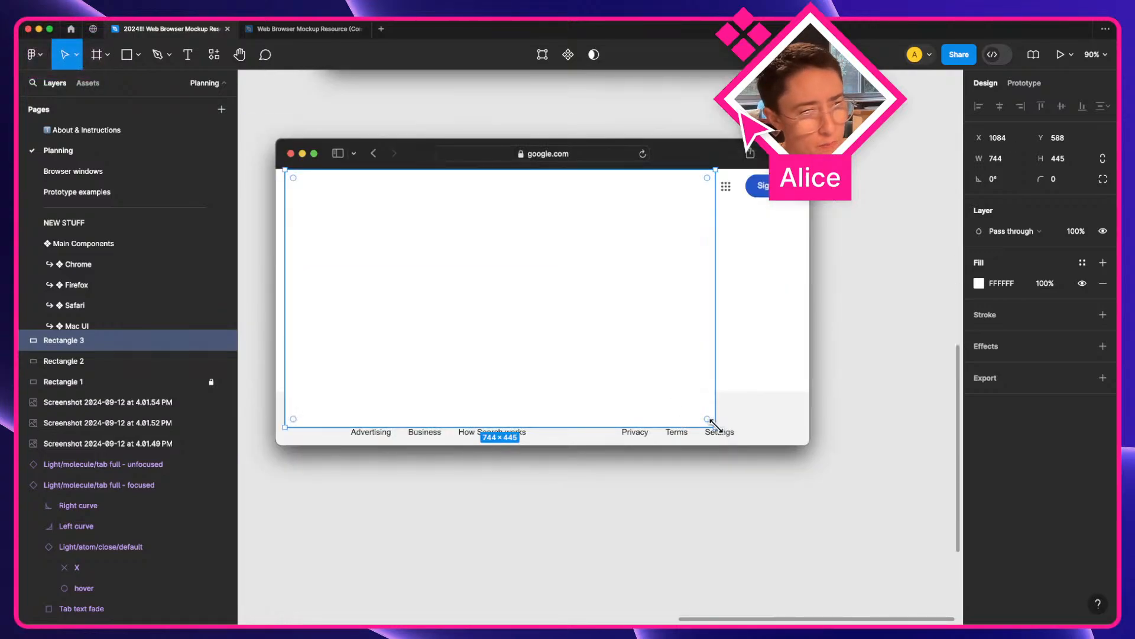
{"action": "left_click_drag", "start_coordinate": [712, 422], "coordinate": [805, 442]}
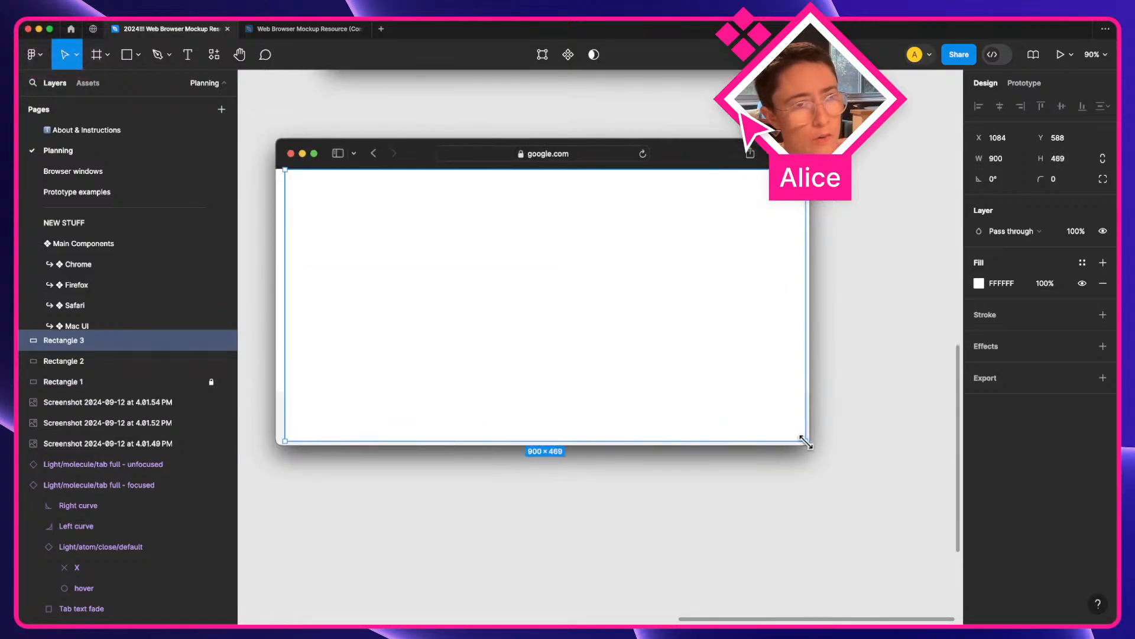
{"action": "left_click", "coordinate": [893, 384]}
{"action": "scroll", "coordinate": [893, 384], "scroll_direction": "up", "scroll_amount": 7}
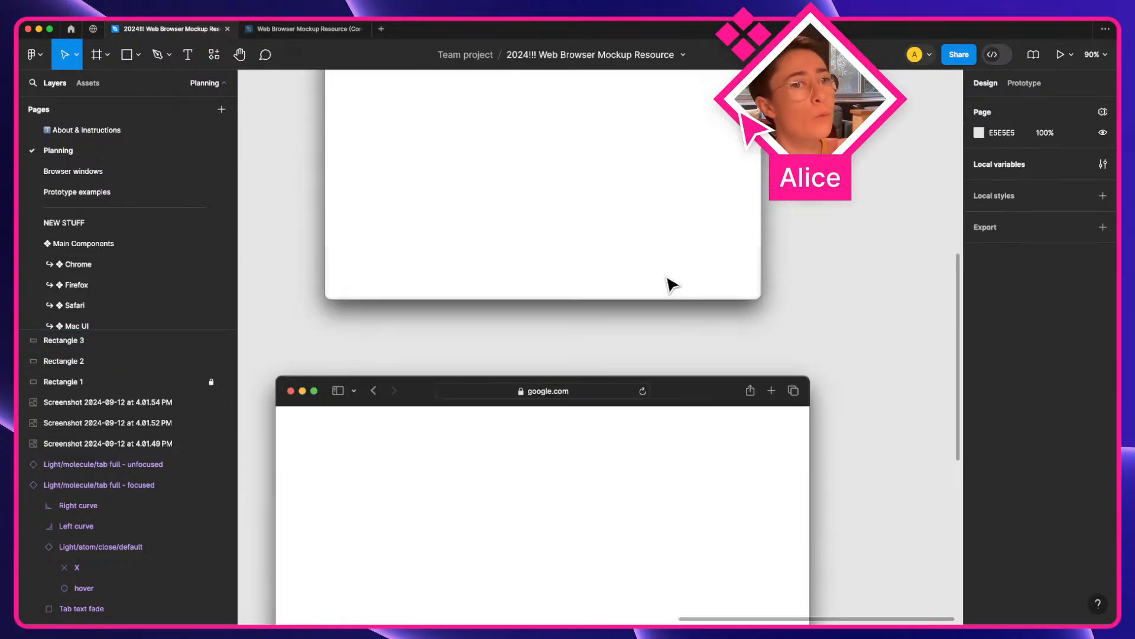
Lock the white cover rectangles over the Safari and Firefox screenshots together, and deselect them.
{"action": "left_click", "coordinate": [567, 476]}
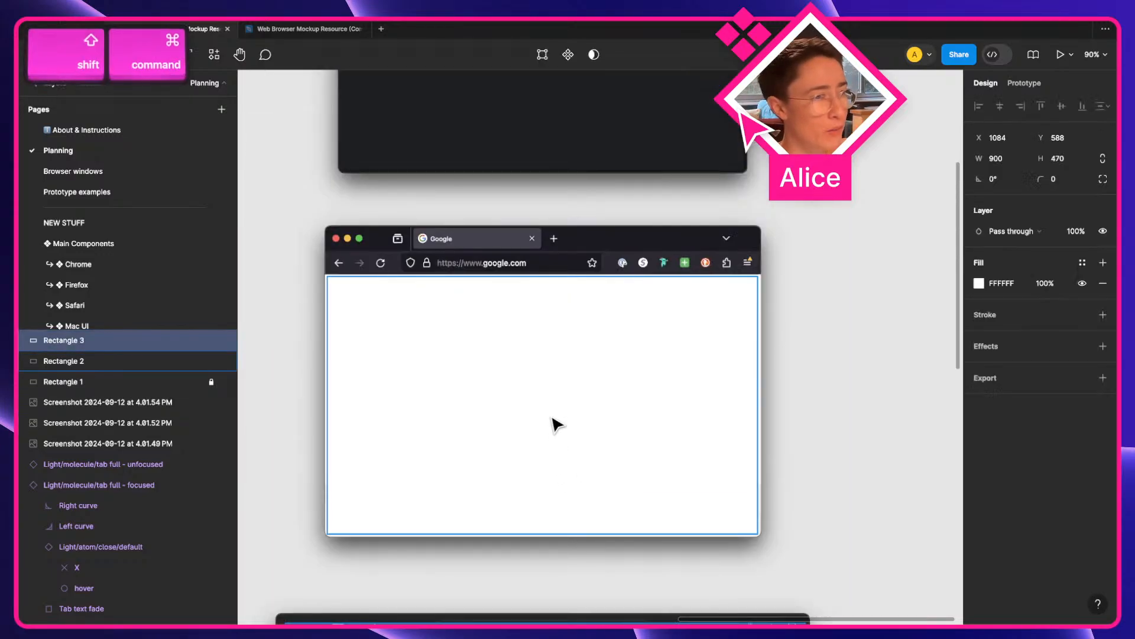
{"action": "left_click", "coordinate": [552, 423], "text": "shift+super"}
{"action": "scroll", "coordinate": [552, 423], "scroll_direction": "up", "scroll_amount": 5}
{"action": "key", "text": "shift+super+l"}
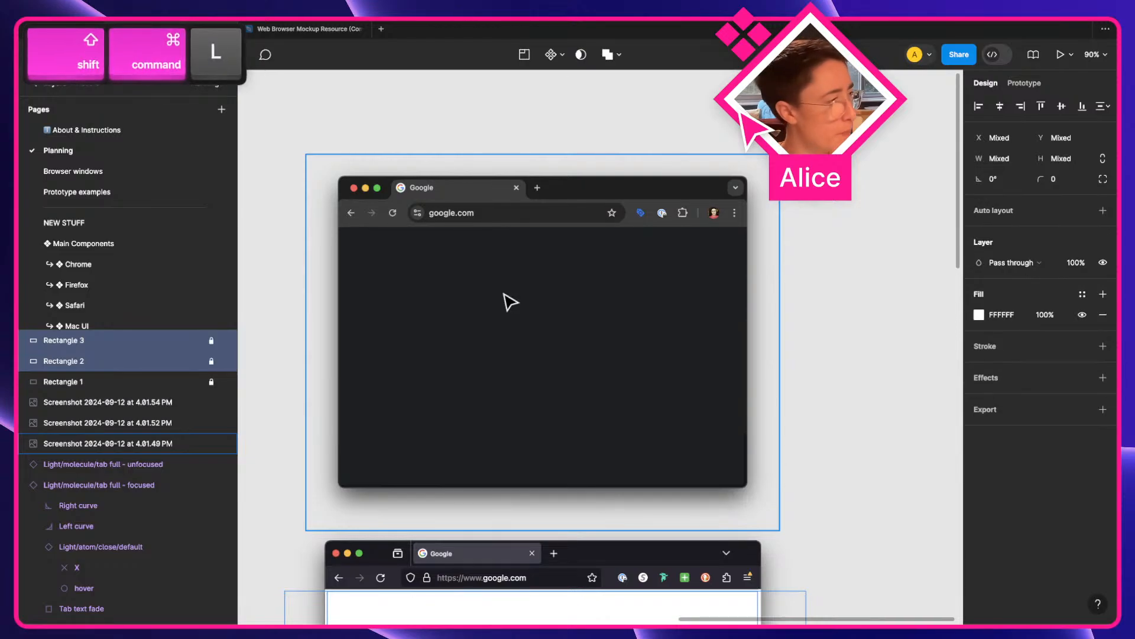
{"action": "scroll", "coordinate": [677, 282], "scroll_direction": "down", "scroll_amount": 3}
{"action": "left_click", "coordinate": [847, 291]}
{"action": "scroll", "coordinate": [850, 294], "scroll_direction": "down", "scroll_amount": 3}
{"action": "scroll", "coordinate": [850, 294], "scroll_direction": "down", "scroll_amount": 3}
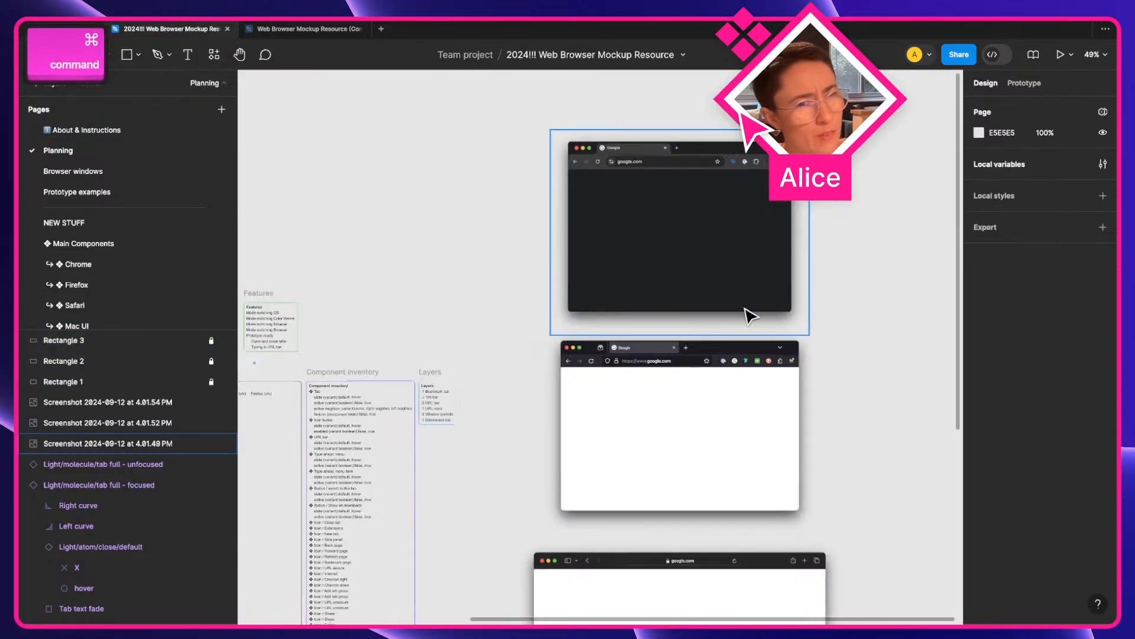
Switch to the desktop with the live browser windows and spread out the Firefox and Safari windows so all three browsers are accessible.
{"action": "key", "text": "super+Right"}
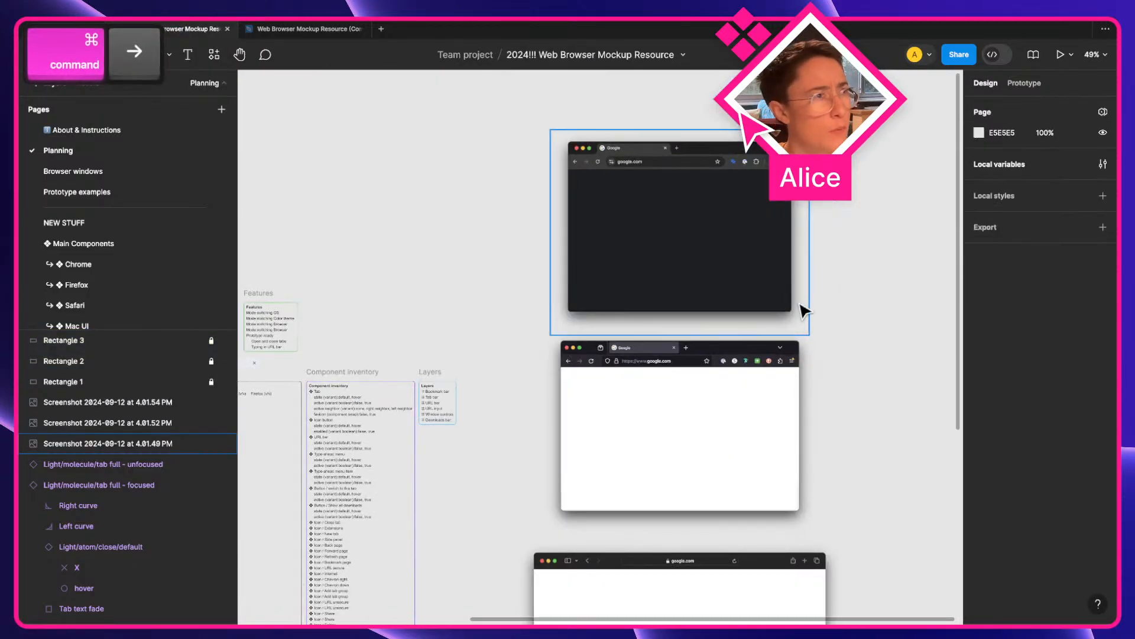
{"action": "key", "text": "super+Right"}
{"action": "key", "text": "ctrl+Right"}
{"action": "key", "text": "ctrl+Right"}
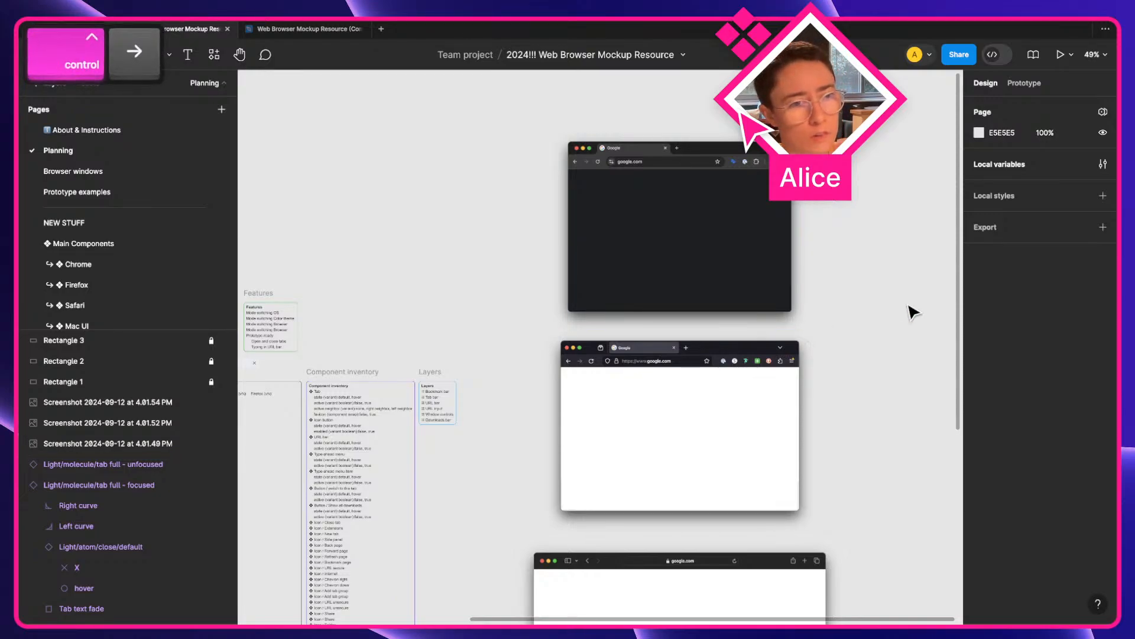
{"action": "key", "text": "ctrl+Left"}
{"action": "key", "text": "ctrl+Right"}
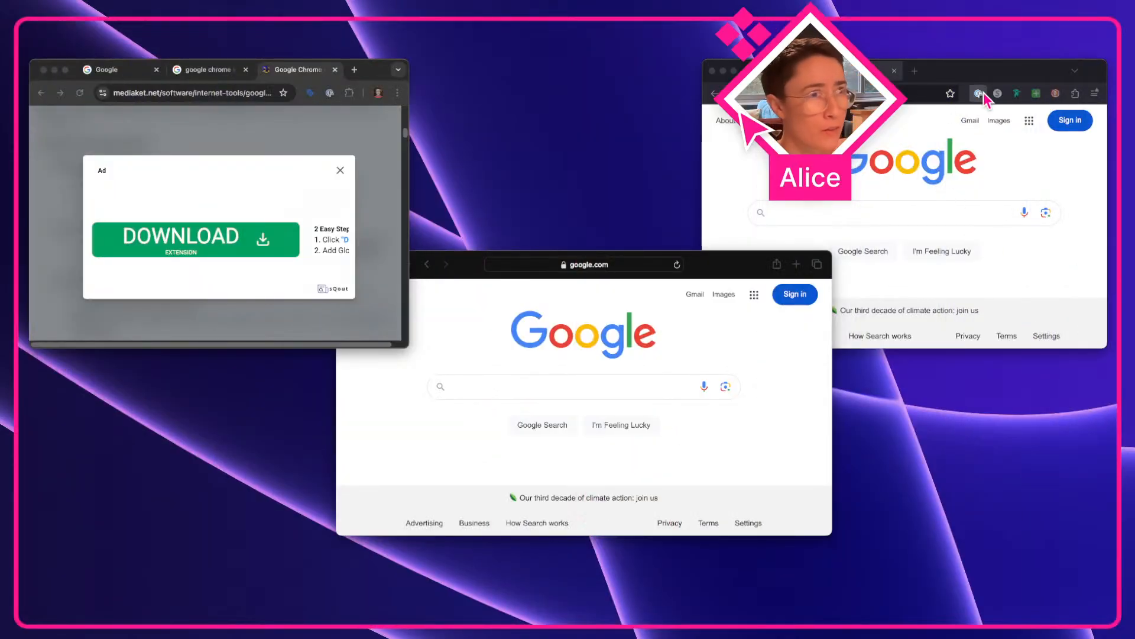
{"action": "left_click_drag", "start_coordinate": [988, 73], "coordinate": [722, 95]}
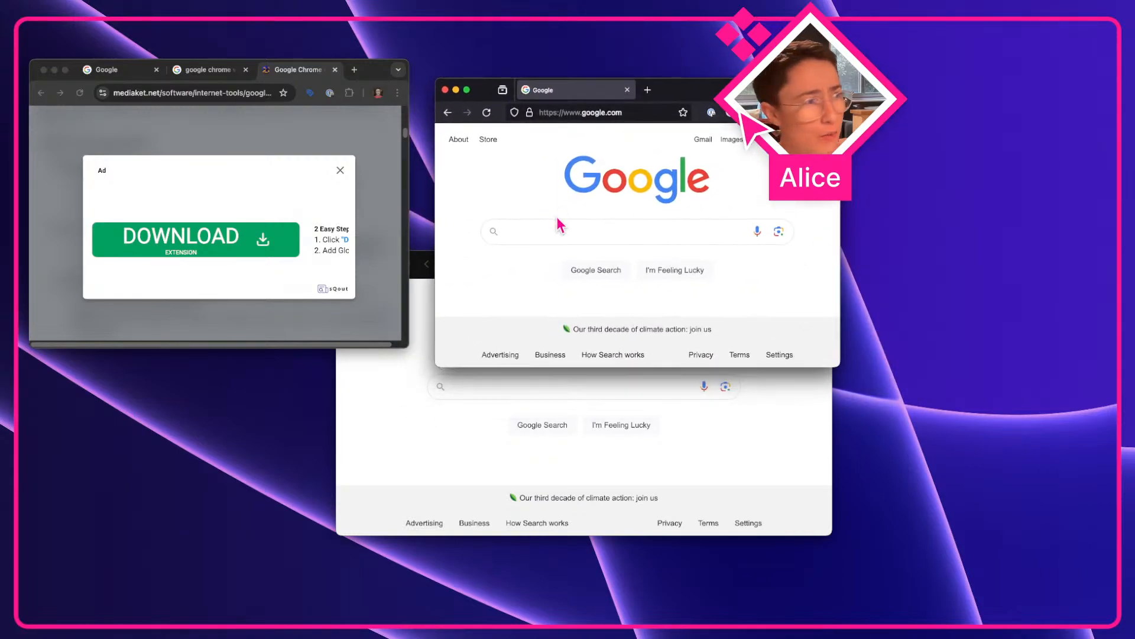
{"action": "left_click", "coordinate": [352, 413]}
{"action": "left_click_drag", "start_coordinate": [456, 274], "coordinate": [324, 327]}
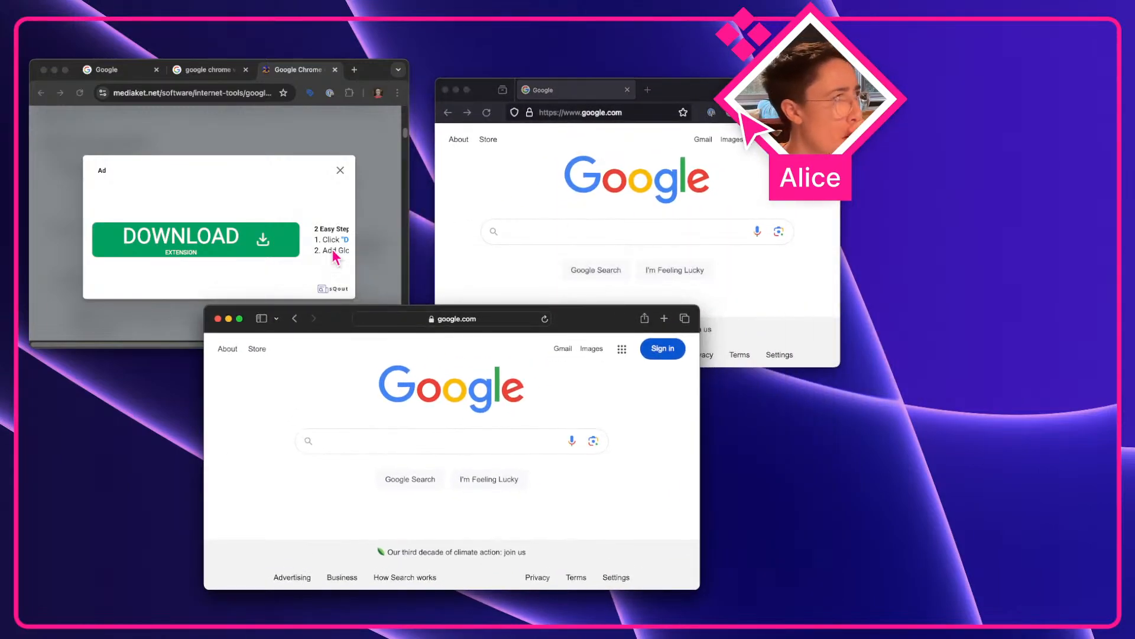
Close the two extra tabs in the Chrome window, keeping only the Google tab.
{"action": "left_click", "coordinate": [378, 72]}
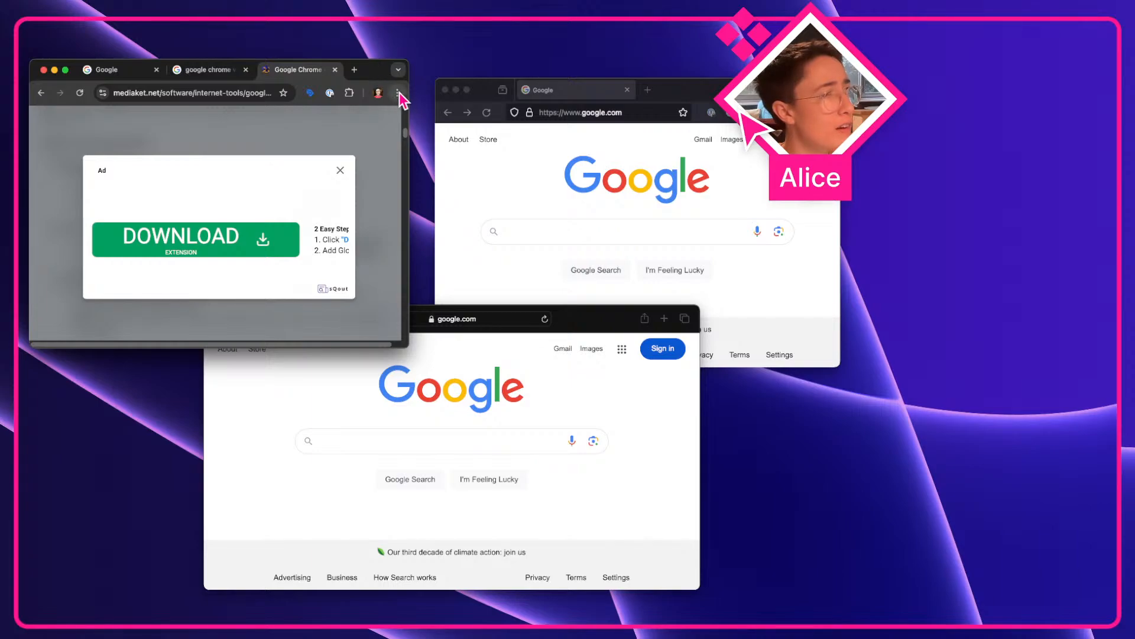
{"action": "left_click", "coordinate": [246, 70]}
{"action": "left_click", "coordinate": [246, 69]}
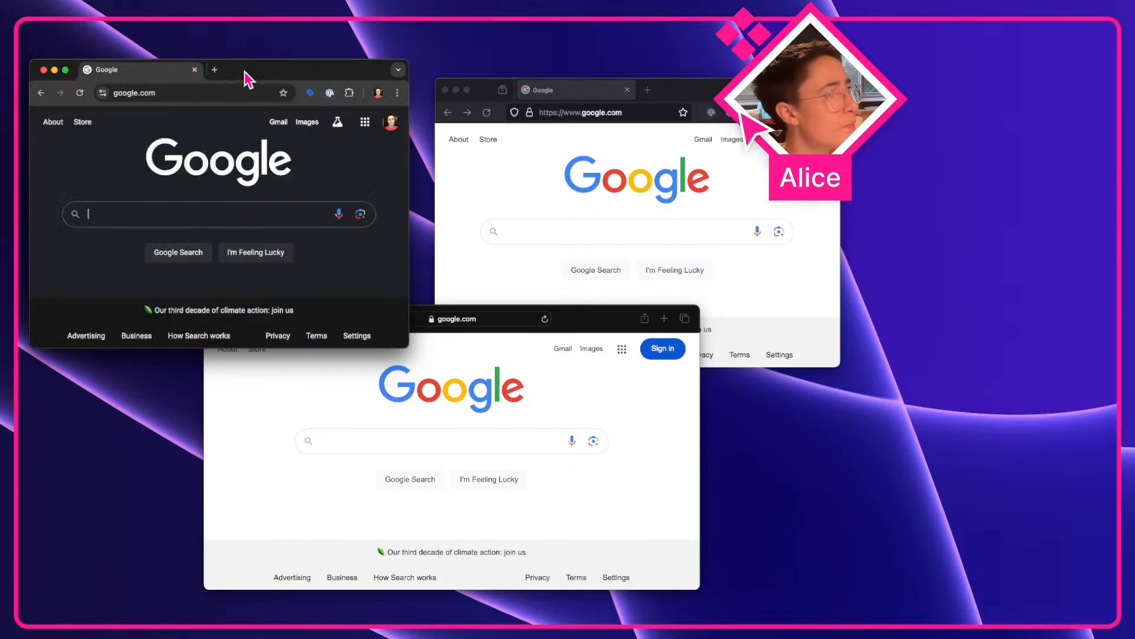
Enter a first name in Chrome's address bar to view the type-ahead suggestions, and open Chrome's main menu for comparison.
{"action": "left_click", "coordinate": [254, 93]}
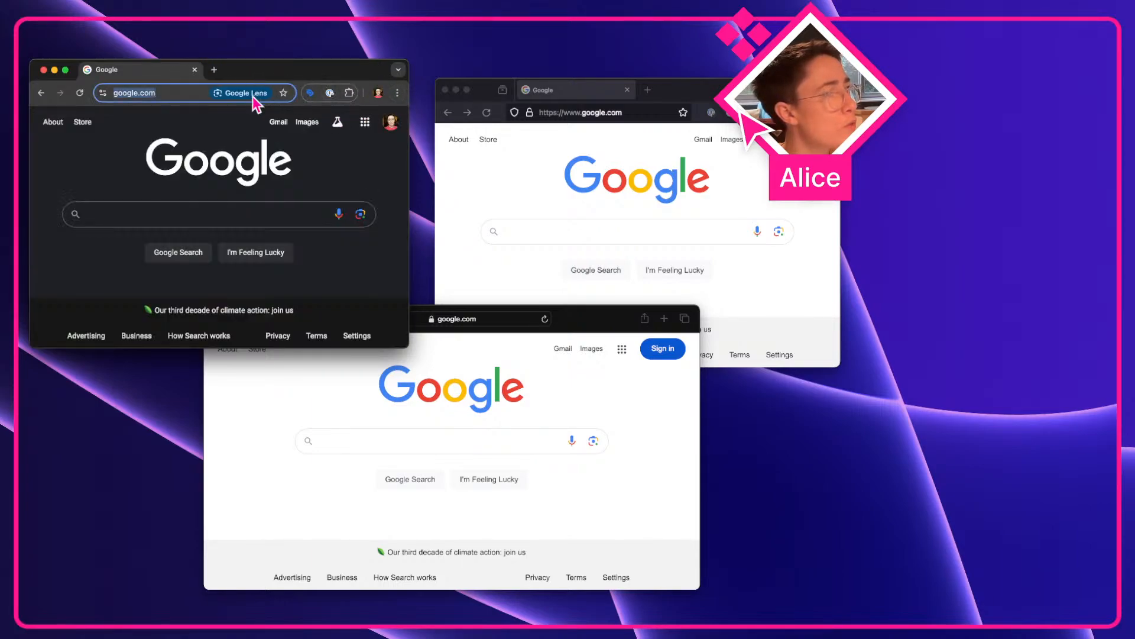
{"action": "type", "text": "alice"}
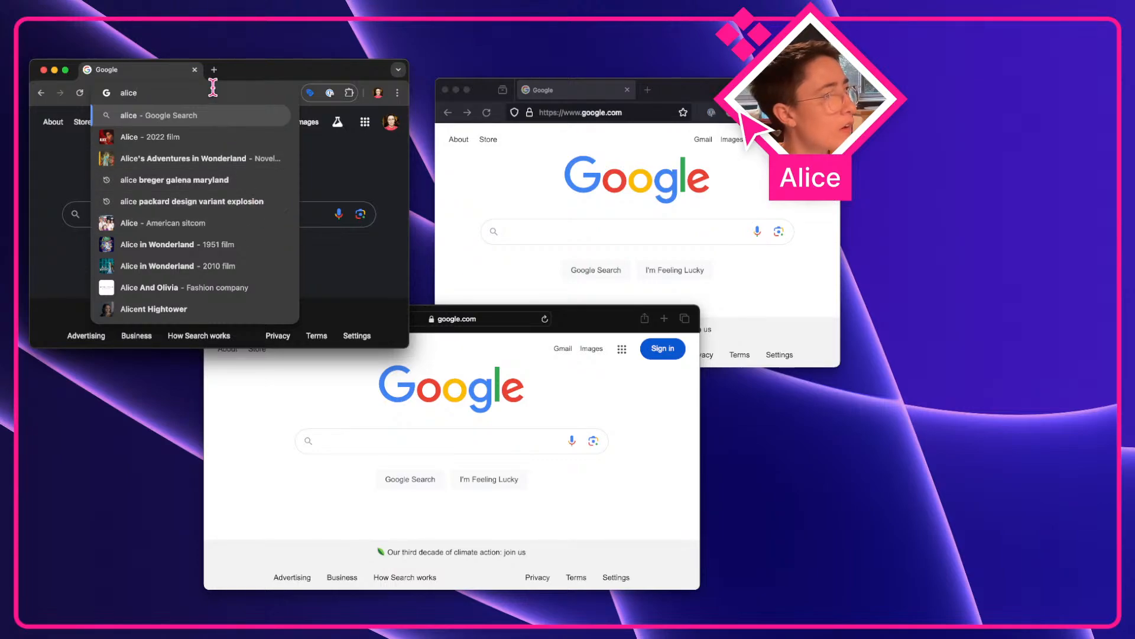
{"action": "left_click", "coordinate": [396, 95]}
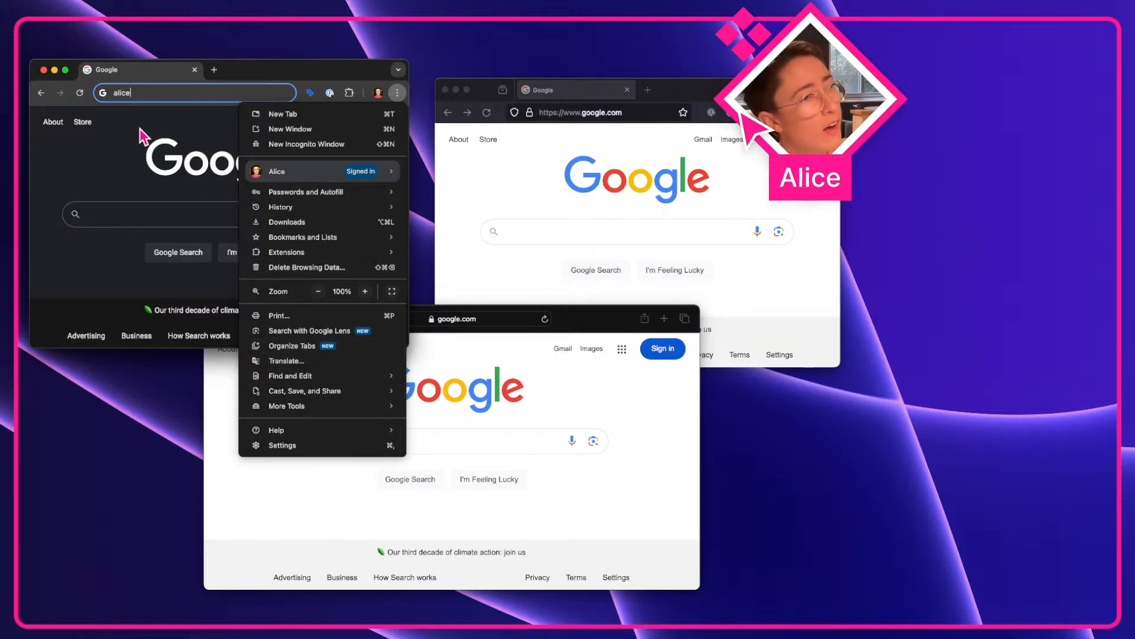
Enter "cute kittens" in Chrome's address bar to examine the type-ahead menu, and clear the text.
{"action": "left_click", "coordinate": [152, 91]}
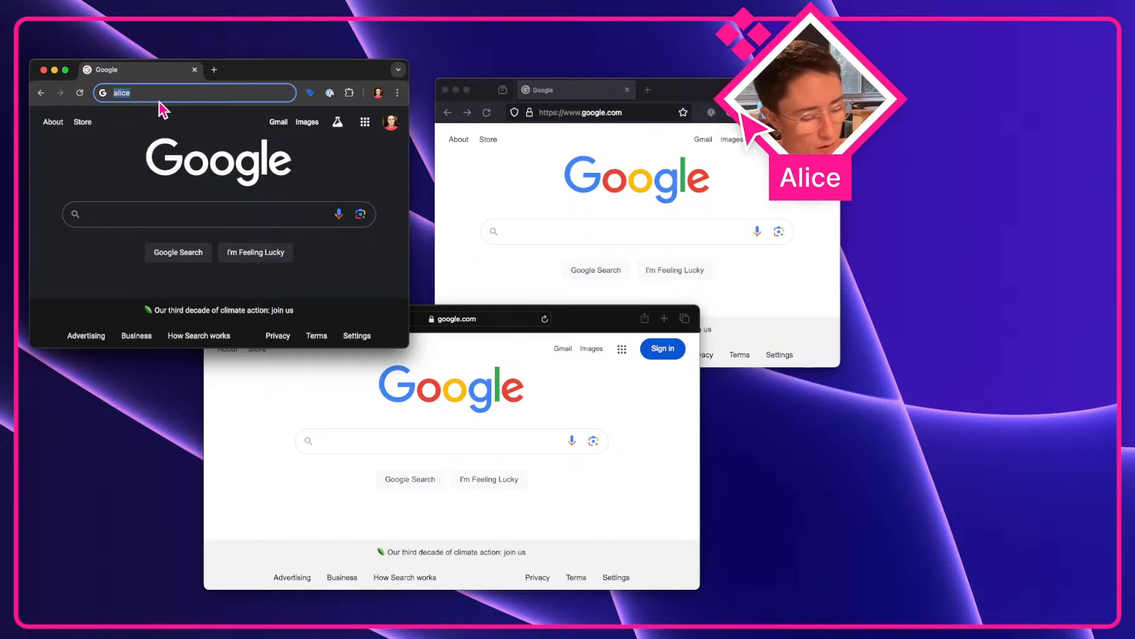
{"action": "type", "text": "cute kittens"}
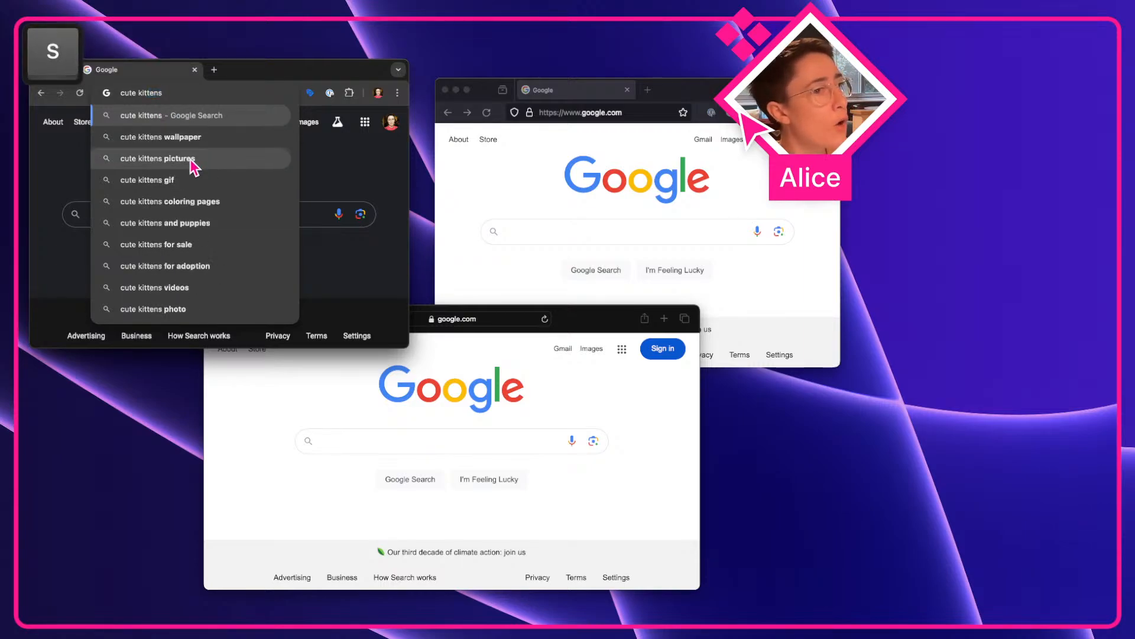
{"action": "key", "text": "BackSpace"}
{"action": "key", "text": "BackSpace"}
{"action": "key", "text": "BackSpace"}
{"action": "key", "text": "BackSpace"}
{"action": "key", "text": "BackSpace"}
{"action": "key", "text": "BackSpace"}
{"action": "key", "text": "BackSpace"}
{"action": "key", "text": "BackSpace"}
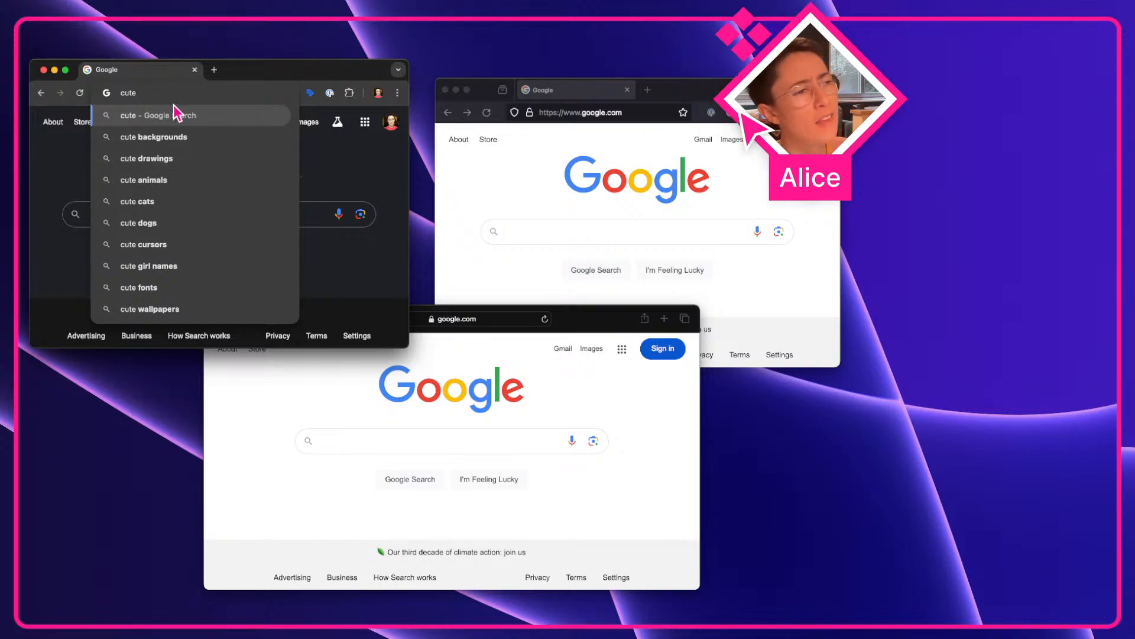
{"action": "key", "text": "BackSpace"}
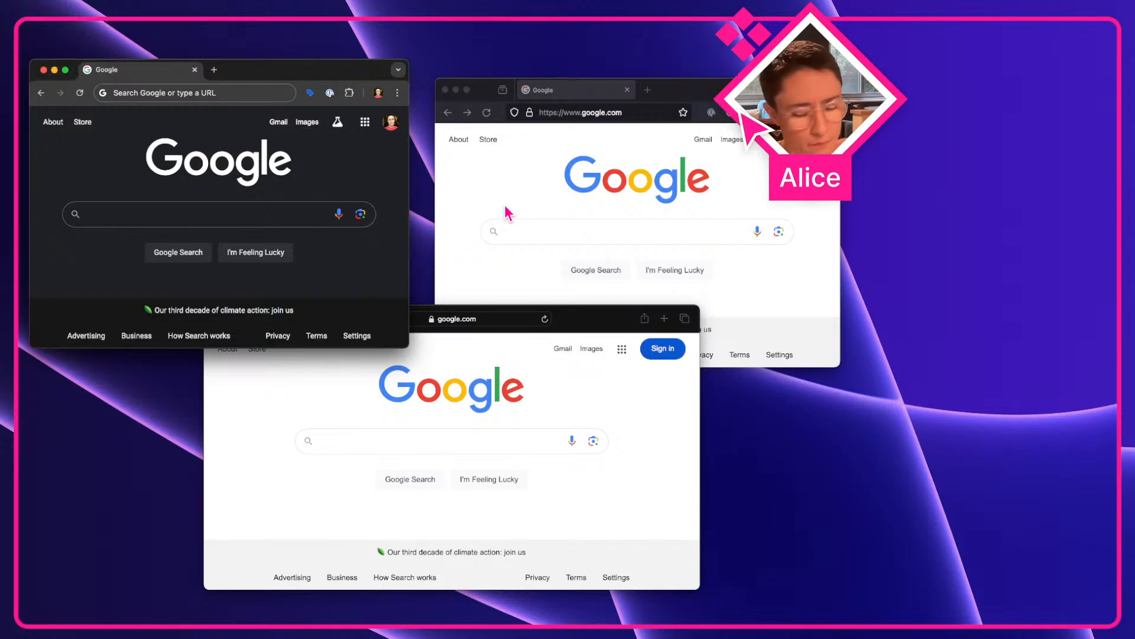
Switch back to the Figma planning page and review the Features list beside the component inventory.
{"action": "key", "text": "ctrl+Left"}
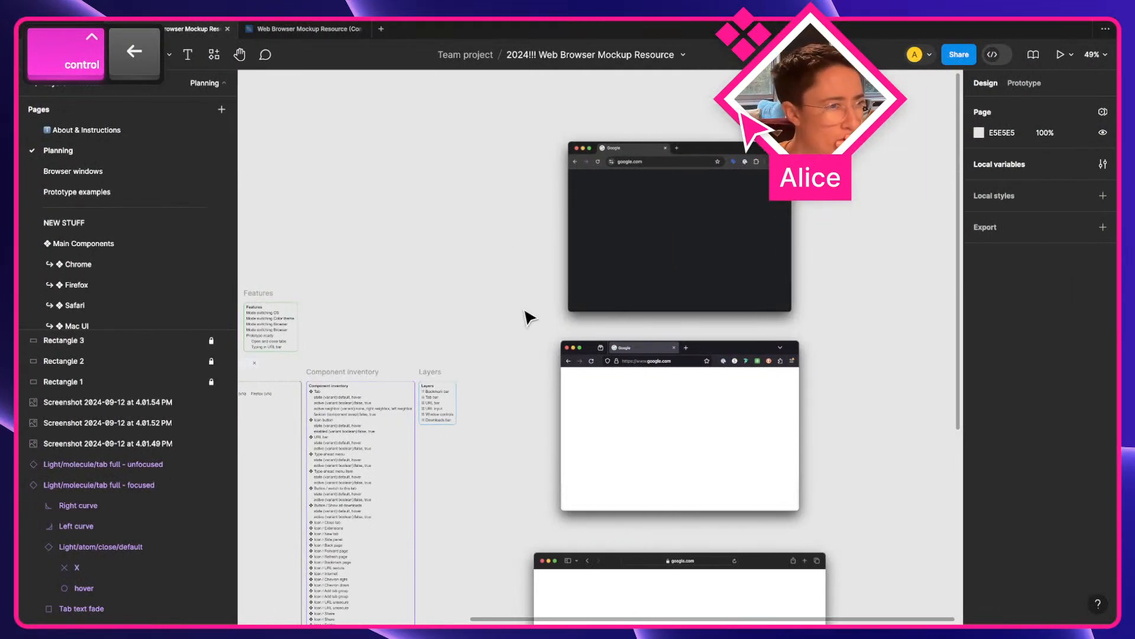
{"action": "scroll", "coordinate": [533, 317], "scroll_direction": "left", "scroll_amount": 5}
{"action": "scroll", "coordinate": [533, 317], "scroll_direction": "down", "scroll_amount": 1}
{"action": "scroll", "coordinate": [435, 317], "scroll_direction": "up", "scroll_amount": 10, "text": "ctrl"}
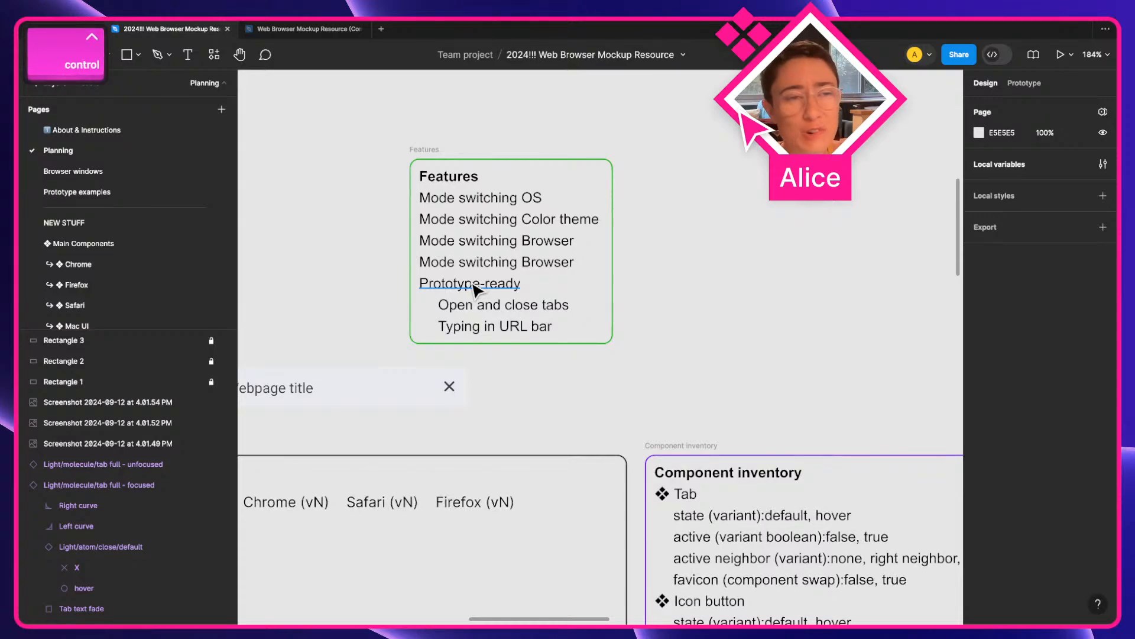
{"action": "scroll", "coordinate": [475, 289], "scroll_direction": "down", "scroll_amount": 8, "text": "ctrl"}
{"action": "scroll", "coordinate": [381, 372], "scroll_direction": "up", "scroll_amount": 2, "text": "ctrl"}
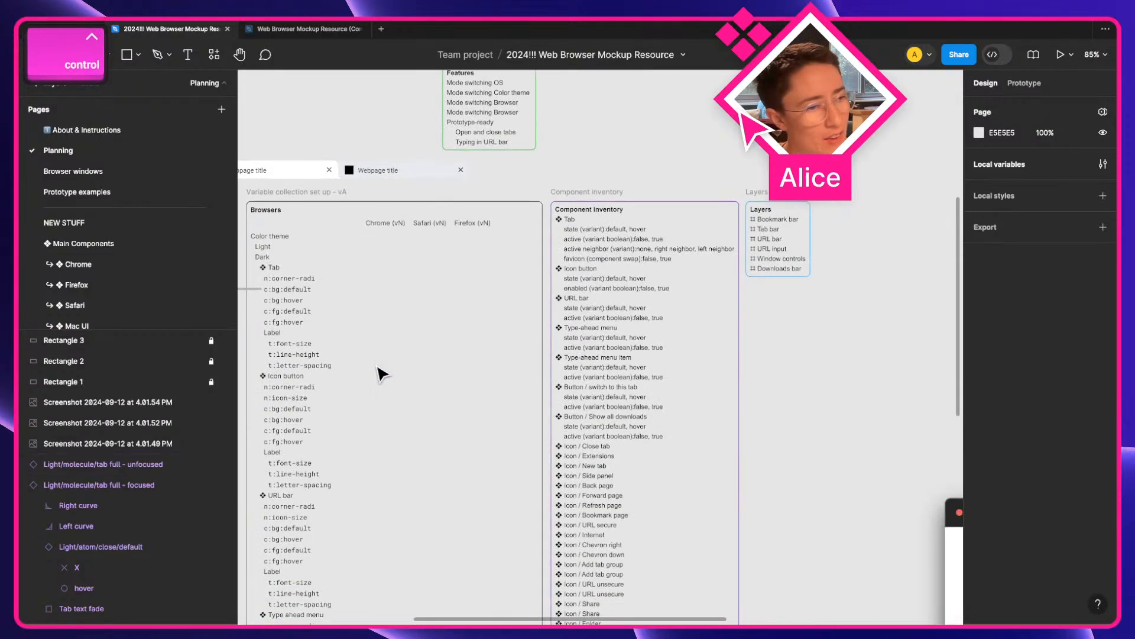
Examine the Icon button, URL bar and Type ahead menu groups in the Browsers collection of variable set-up vA.
{"action": "left_click_drag", "start_coordinate": [381, 372], "coordinate": [836, 328]}
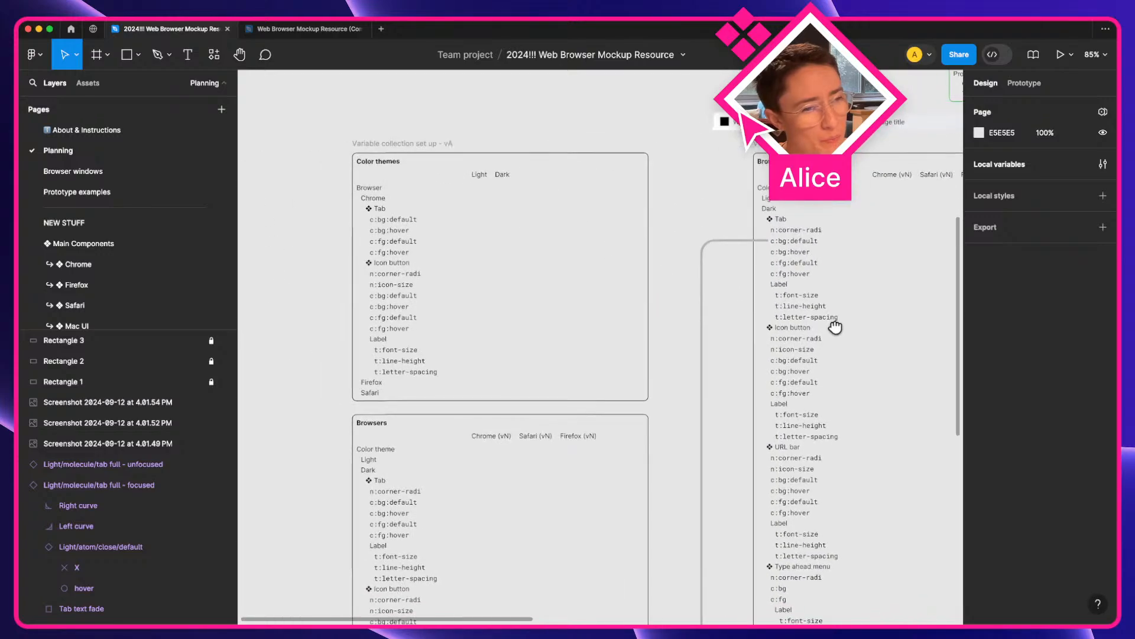
{"action": "scroll", "coordinate": [563, 370], "scroll_direction": "down", "scroll_amount": 5}
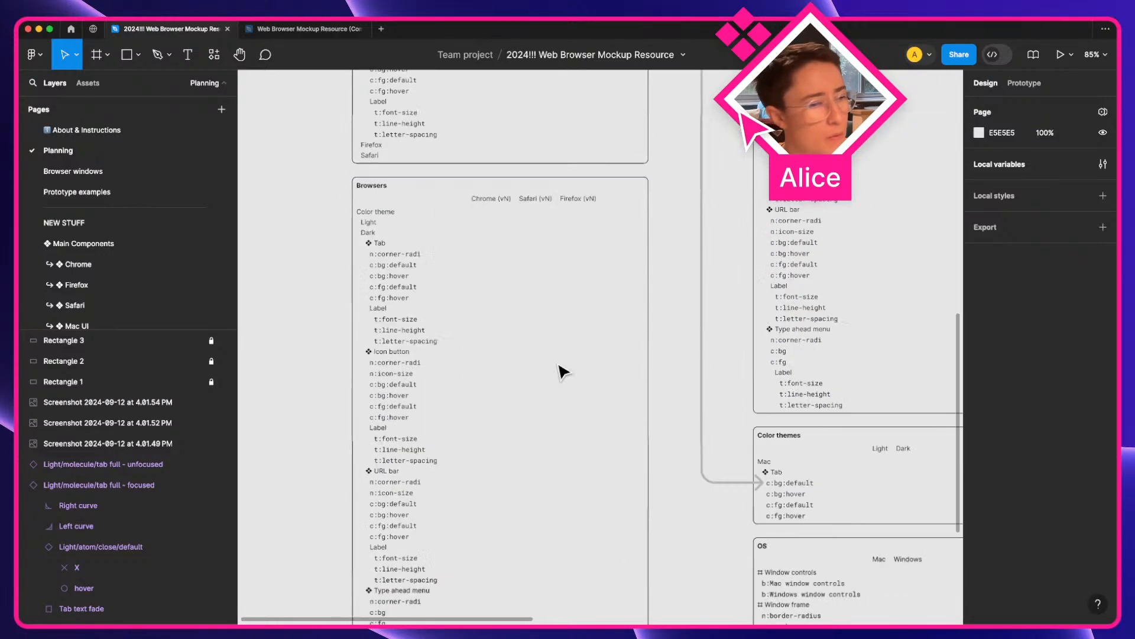
{"action": "left_click", "coordinate": [459, 446]}
{"action": "double_click", "coordinate": [396, 393]}
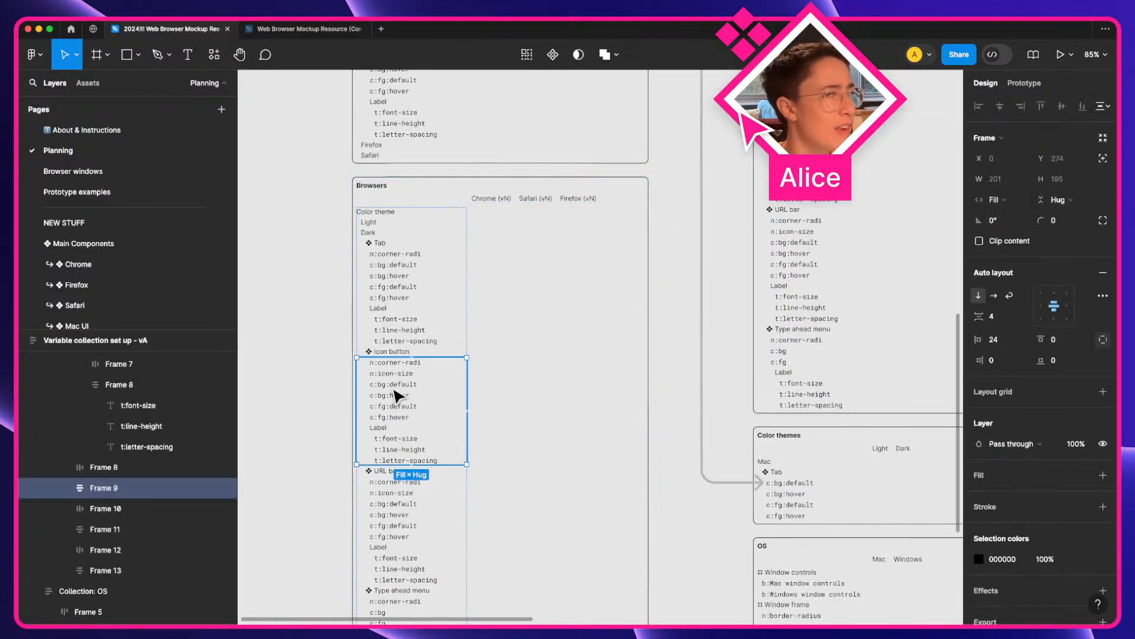
{"action": "left_click", "coordinate": [387, 355]}
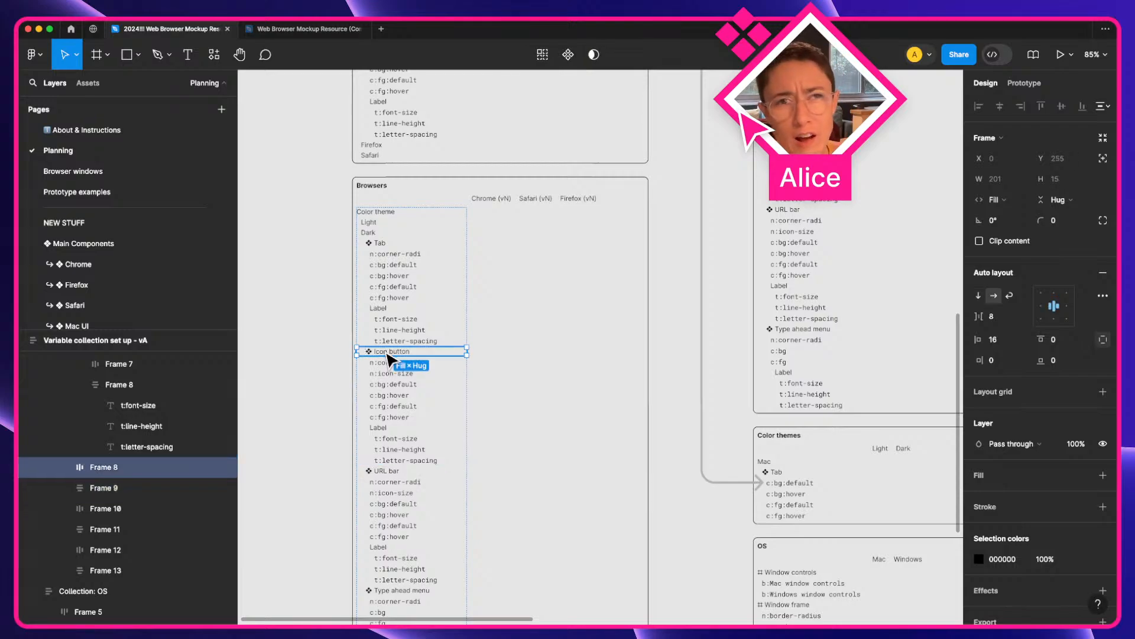
{"action": "scroll", "coordinate": [390, 364], "scroll_direction": "down", "scroll_amount": 3}
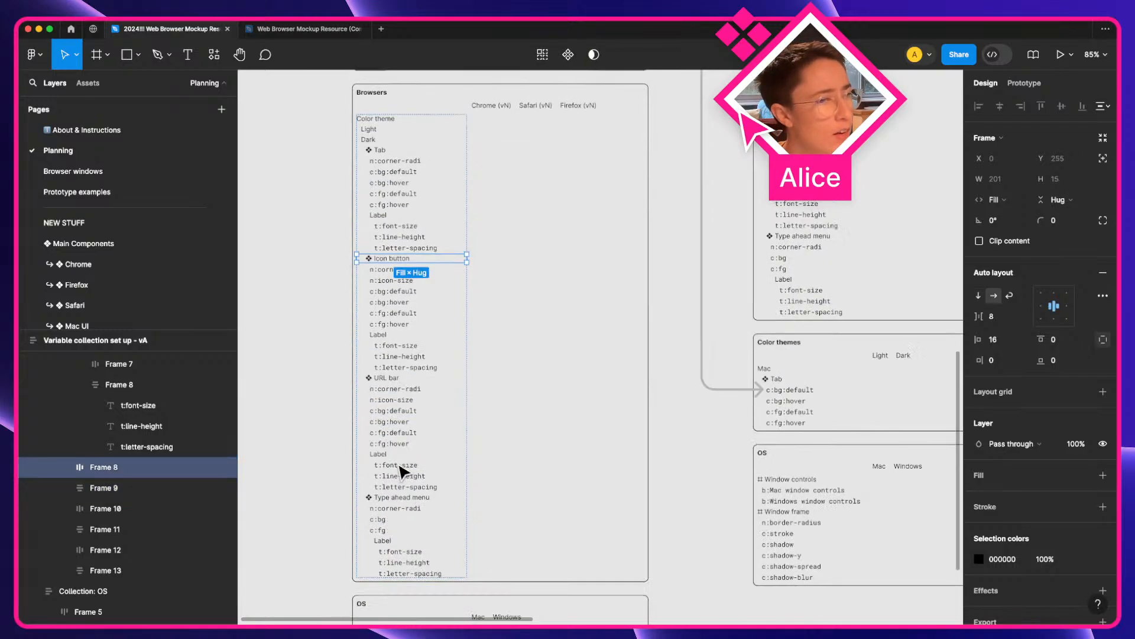
{"action": "left_click", "coordinate": [390, 381]}
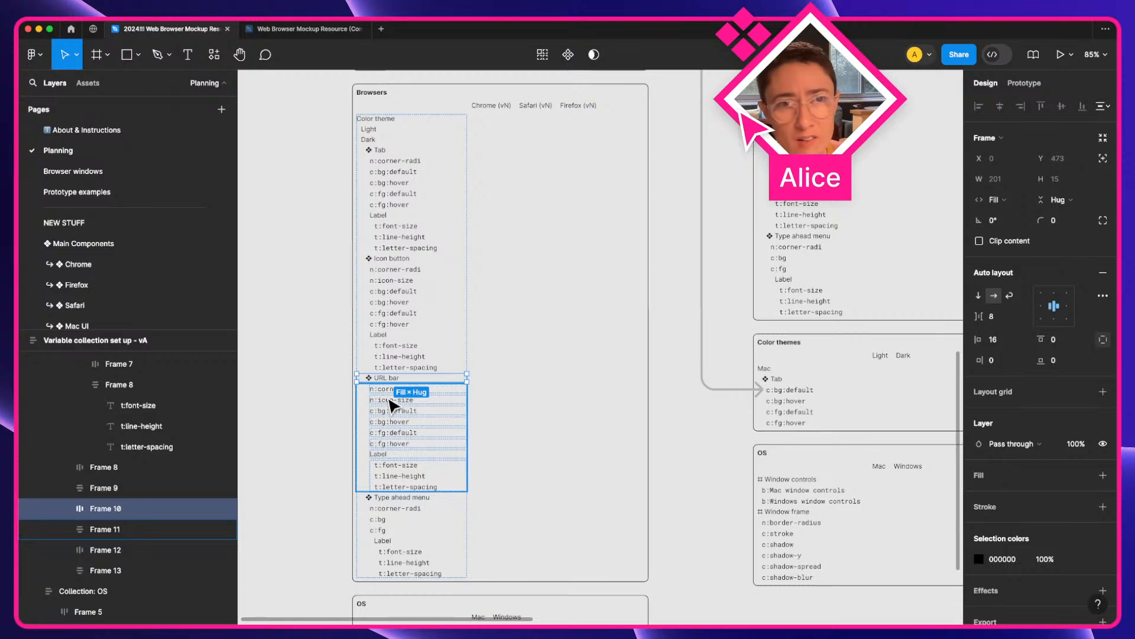
{"action": "scroll", "coordinate": [390, 404], "scroll_direction": "down", "scroll_amount": 6}
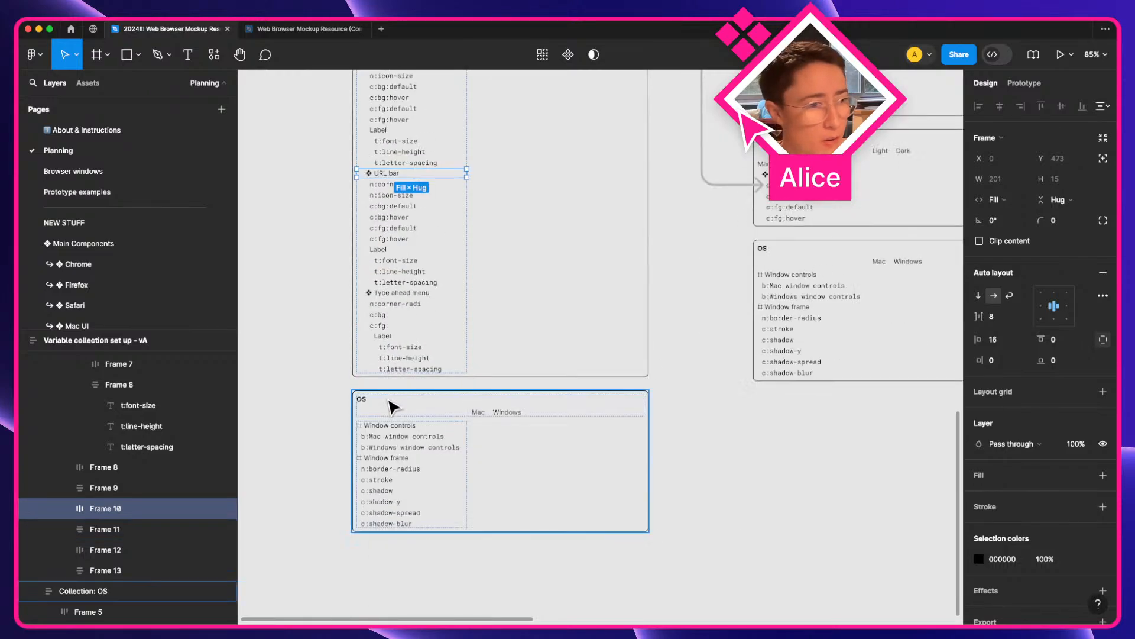
{"action": "left_click", "coordinate": [399, 299]}
{"action": "key", "text": "ctrl"}
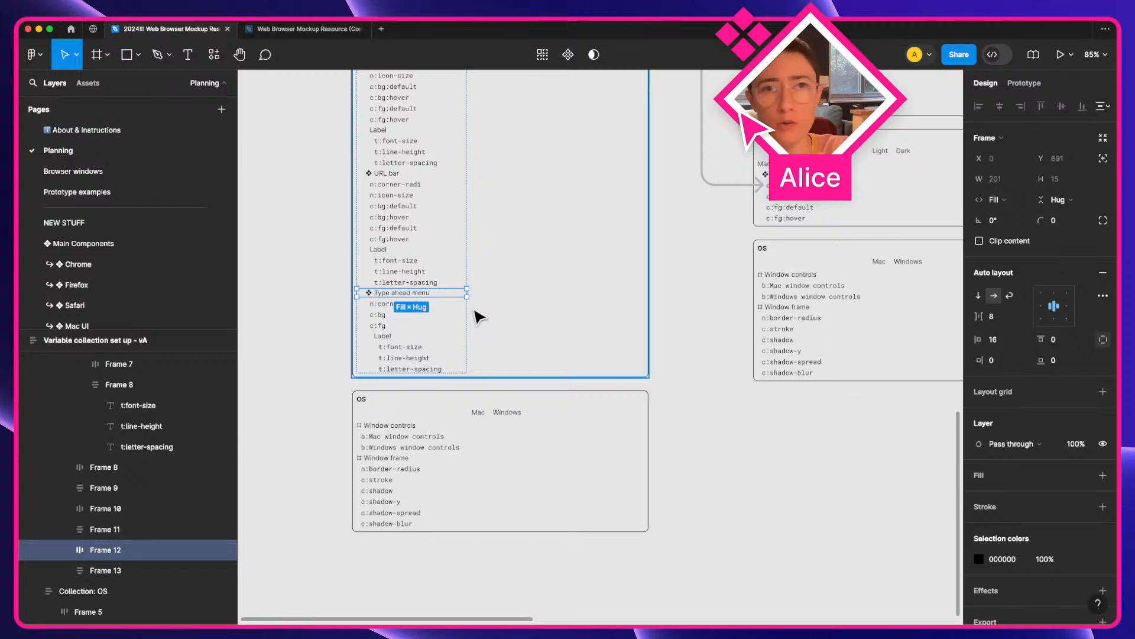
{"action": "left_click", "coordinate": [337, 351]}
Compare the component variables listed in the Color themes collection with those in the Browsers collection below it.
{"action": "scroll", "coordinate": [413, 304], "scroll_direction": "up", "scroll_amount": 5}
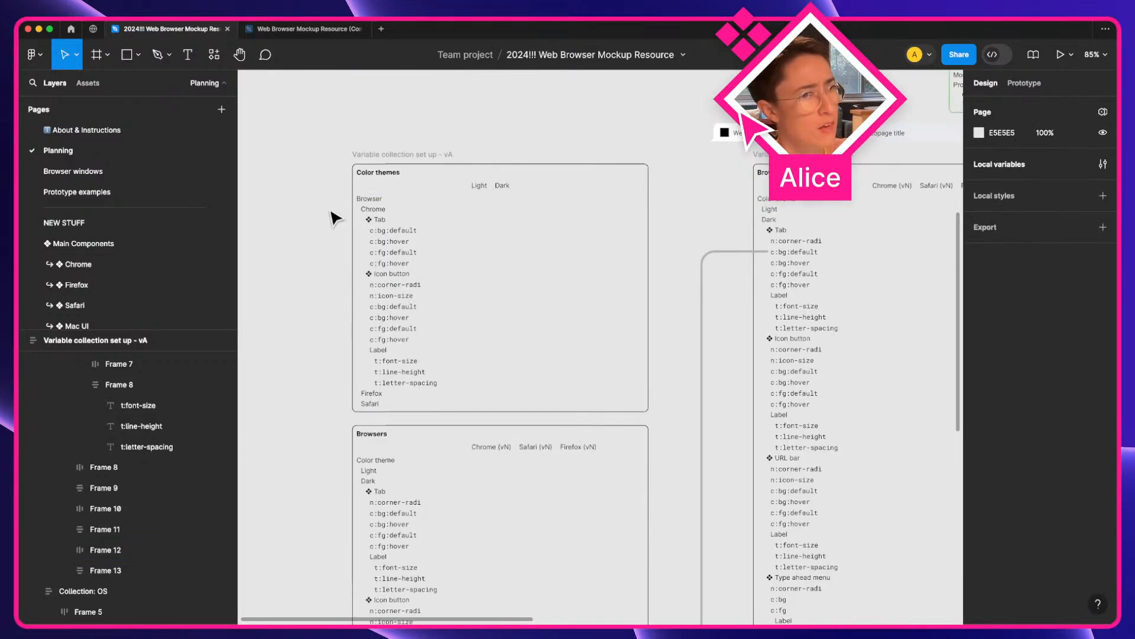
{"action": "scroll", "coordinate": [324, 279], "scroll_direction": "up", "scroll_amount": 3}
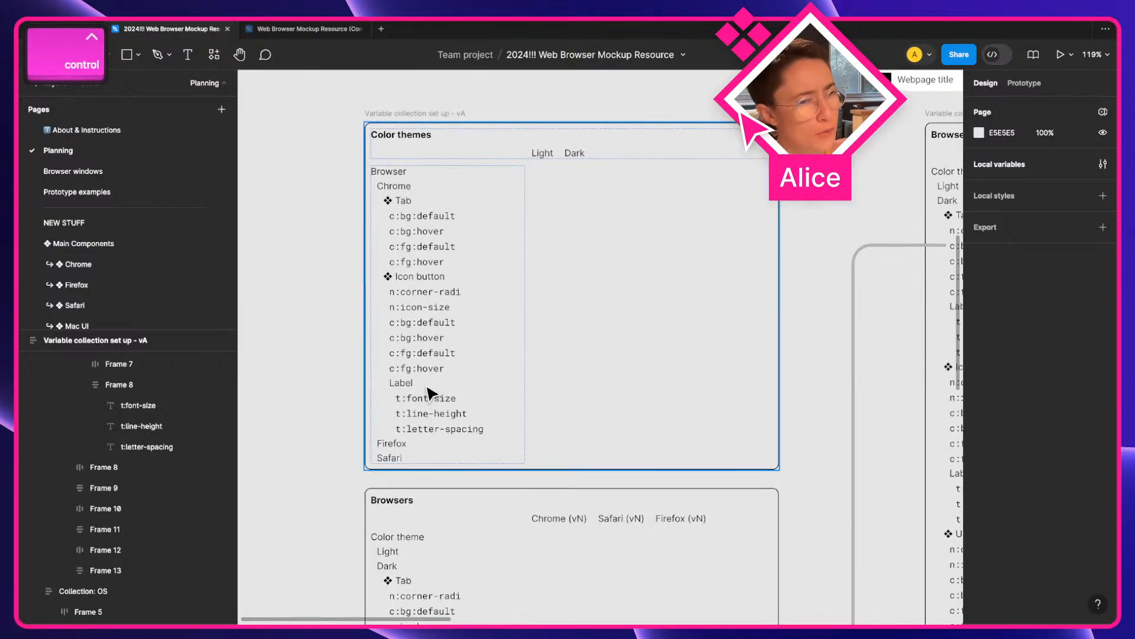
{"action": "scroll", "coordinate": [432, 392], "scroll_direction": "down", "scroll_amount": 10}
{"action": "scroll", "coordinate": [431, 393], "scroll_direction": "up", "scroll_amount": 10}
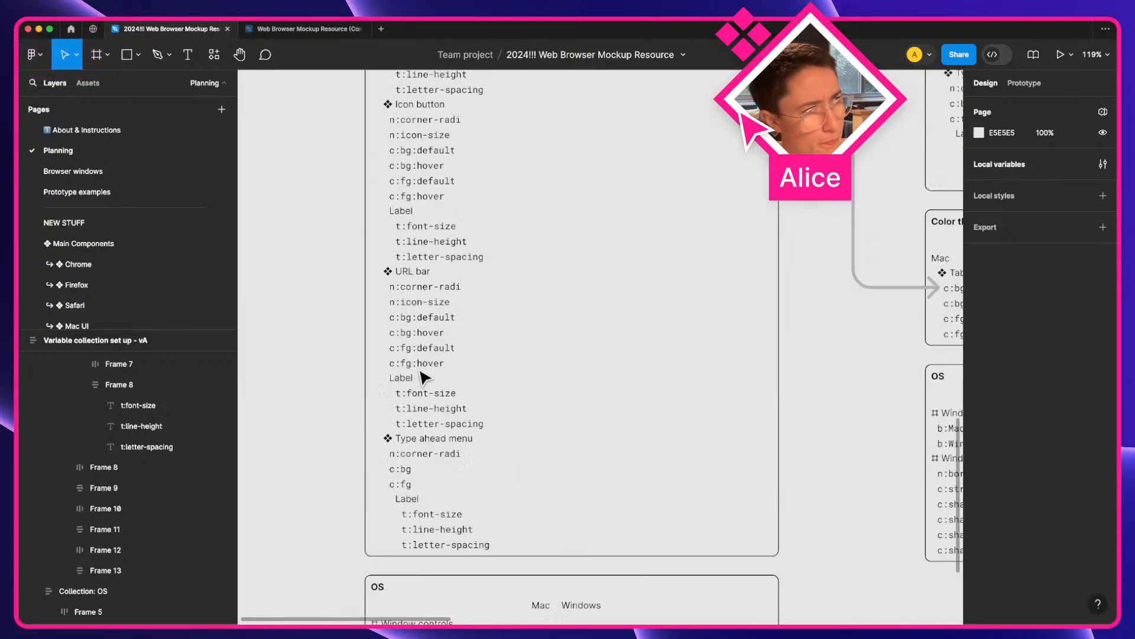
{"action": "scroll", "coordinate": [414, 373], "scroll_direction": "down", "scroll_amount": 4}
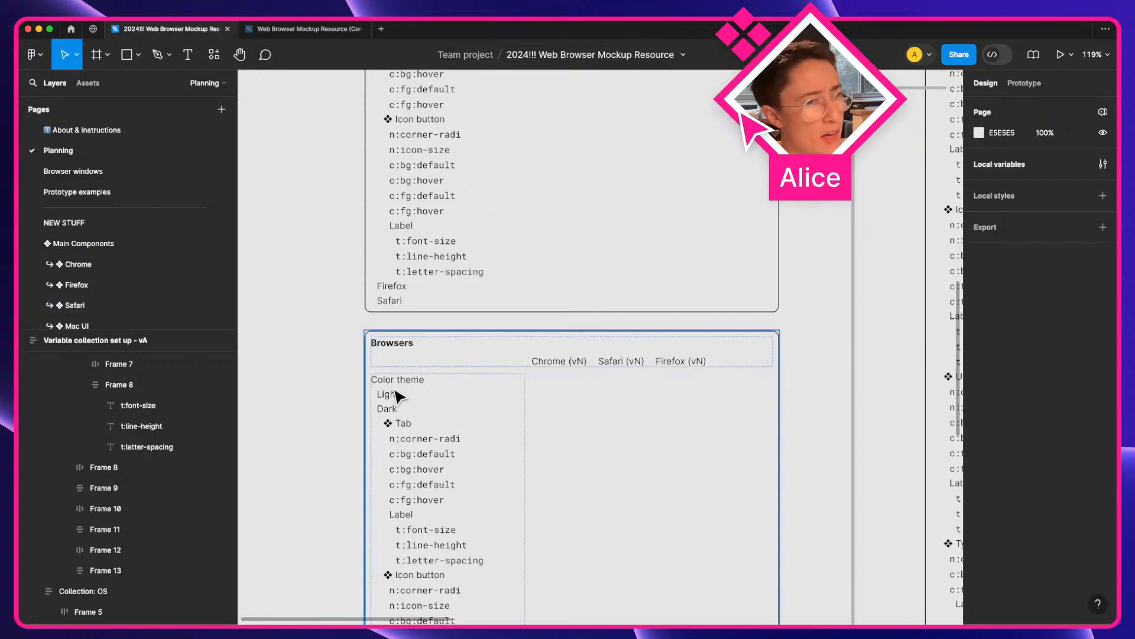
Delete every row beneath Light in the Browsers collection, keeping only the Color theme heading and the Light group.
{"action": "left_click", "coordinate": [401, 425]}
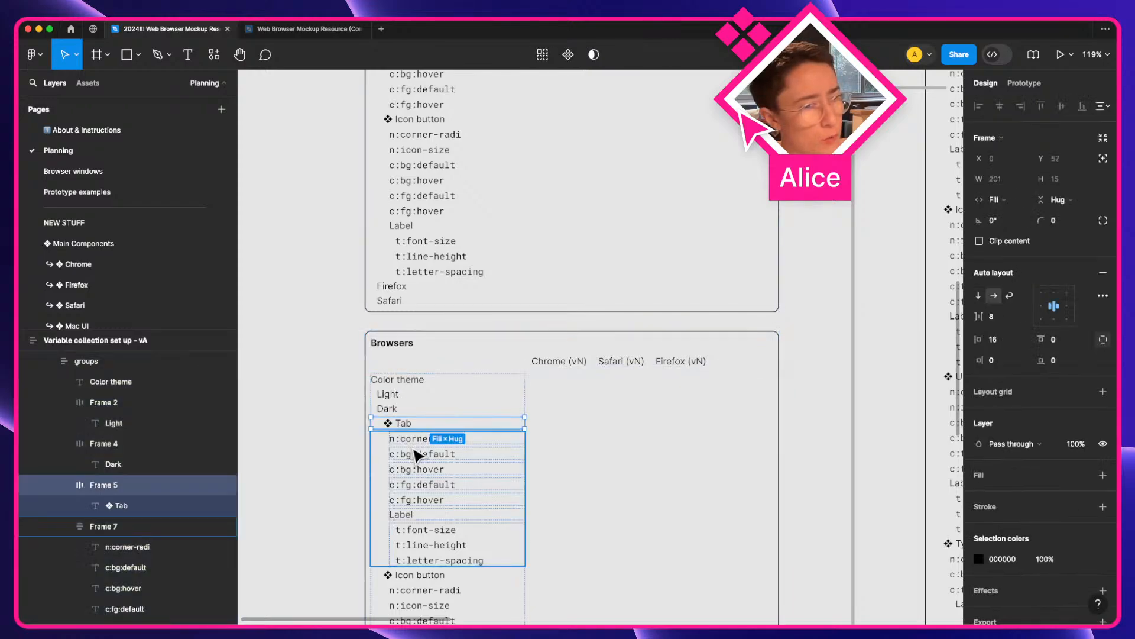
{"action": "key", "text": "super+a"}
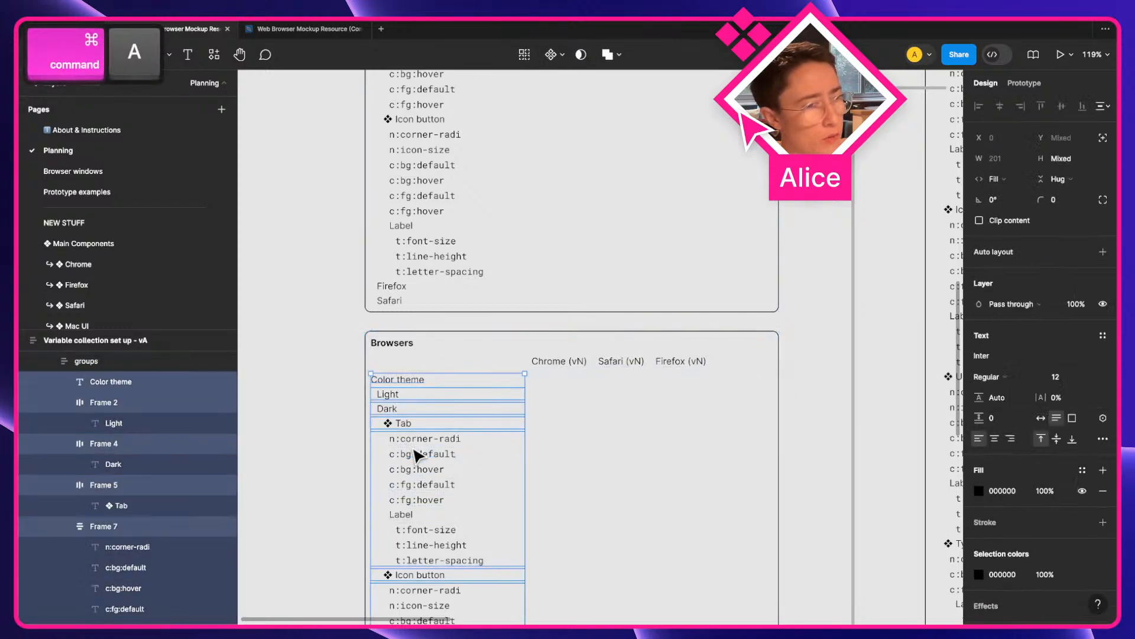
{"action": "left_click", "coordinate": [413, 391], "text": "shift+super"}
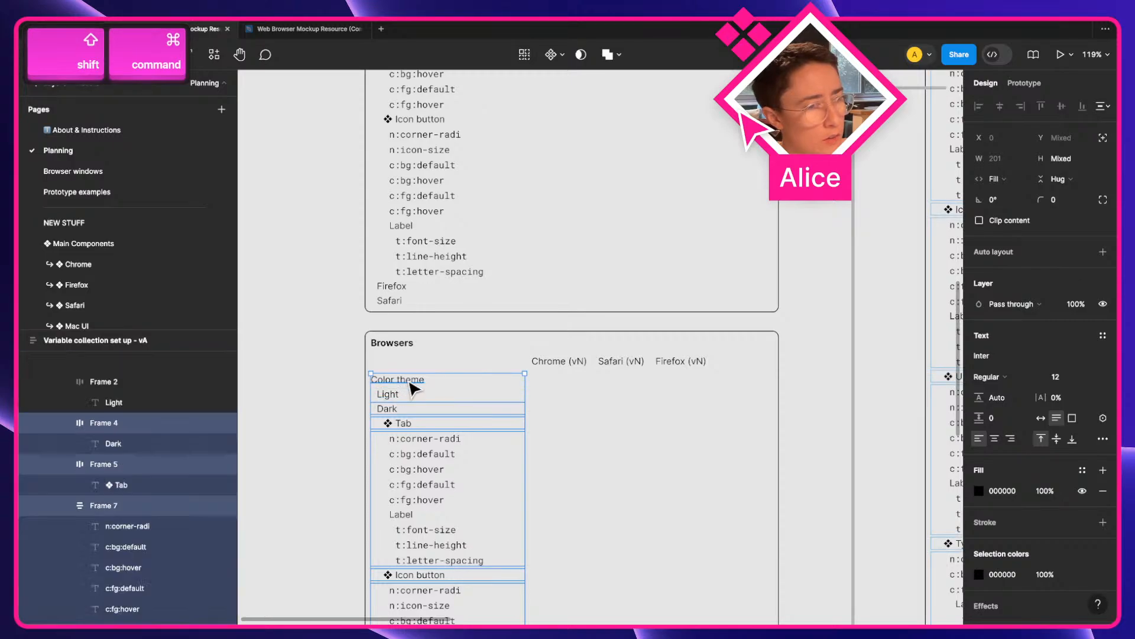
{"action": "key", "text": "BackSpace"}
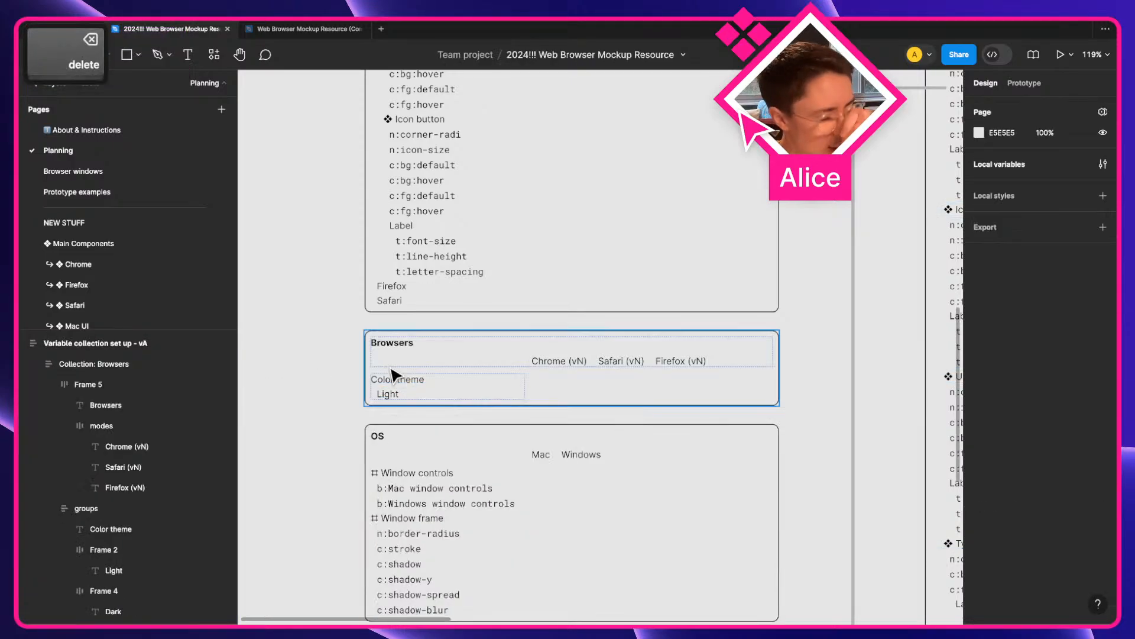
Review the Light and Dark modes and the Chrome component variables in Color themes against the shortened Browsers collection.
{"action": "scroll", "coordinate": [393, 376], "scroll_direction": "up", "scroll_amount": 5}
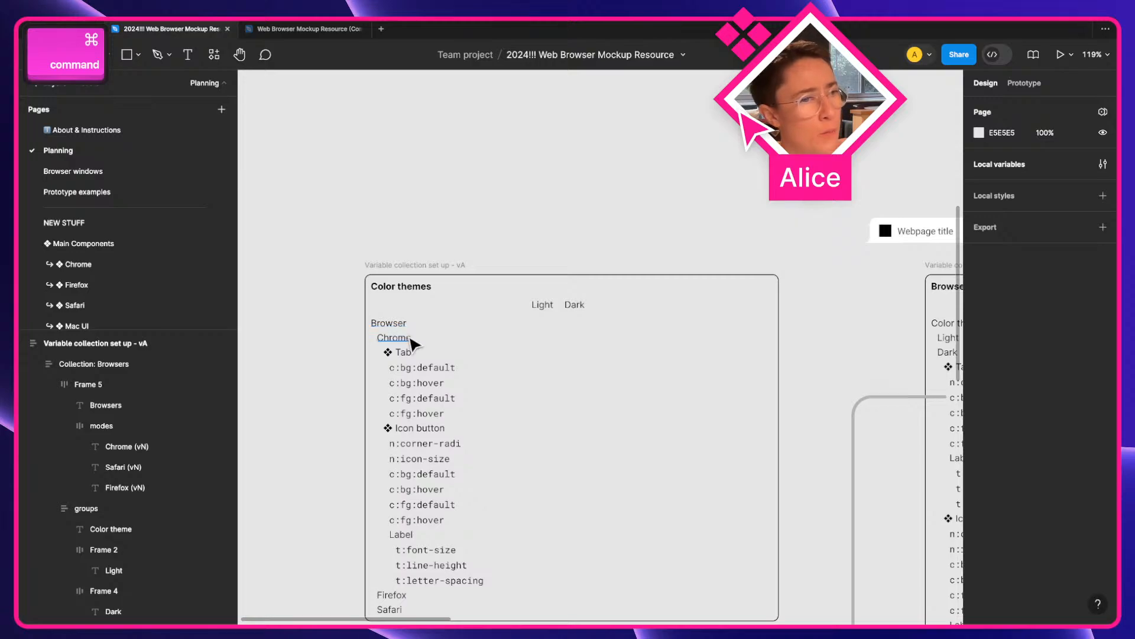
{"action": "scroll", "coordinate": [412, 346], "scroll_direction": "down", "scroll_amount": 3}
{"action": "left_click", "coordinate": [407, 211]}
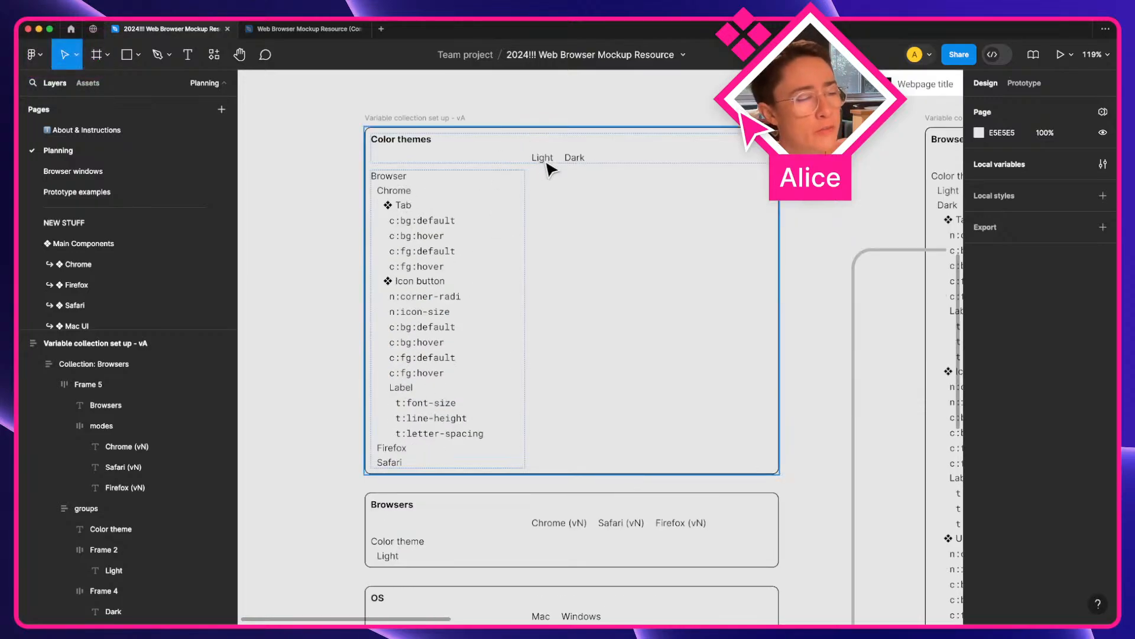
{"action": "key", "text": "super"}
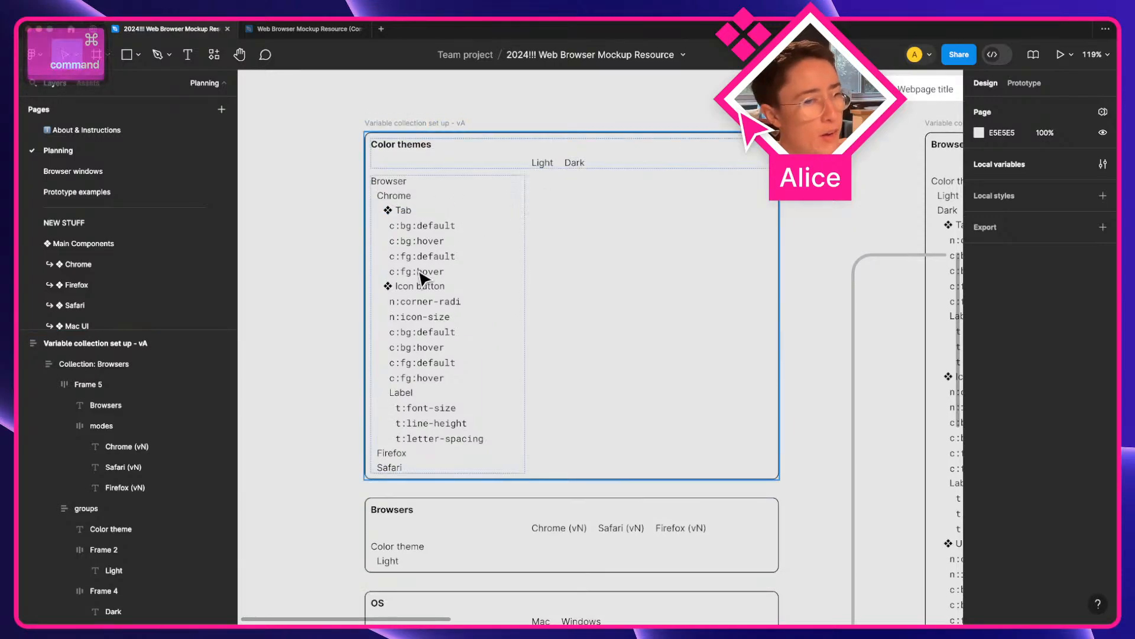
{"action": "scroll", "coordinate": [550, 195], "scroll_direction": "down", "scroll_amount": 4}
{"action": "left_click", "coordinate": [377, 412]}
Duplicate the Light row under Color theme in the Browsers collection and rename the copy Dark.
{"action": "key", "text": "super"}
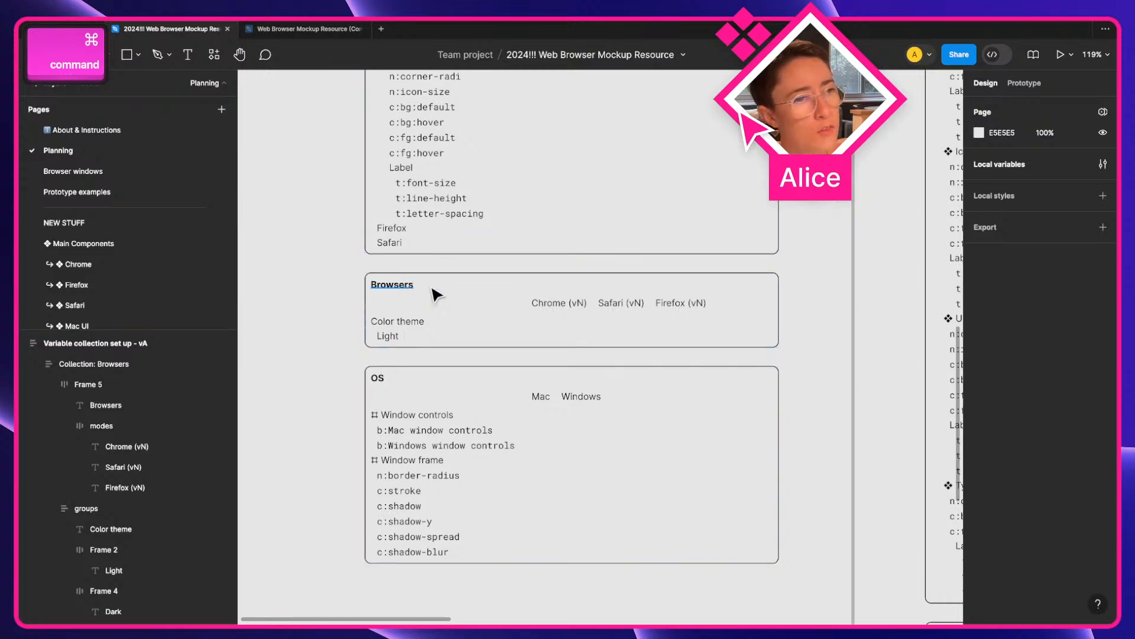
{"action": "left_click", "coordinate": [391, 337], "text": "super"}
{"action": "key", "text": "super+d"}
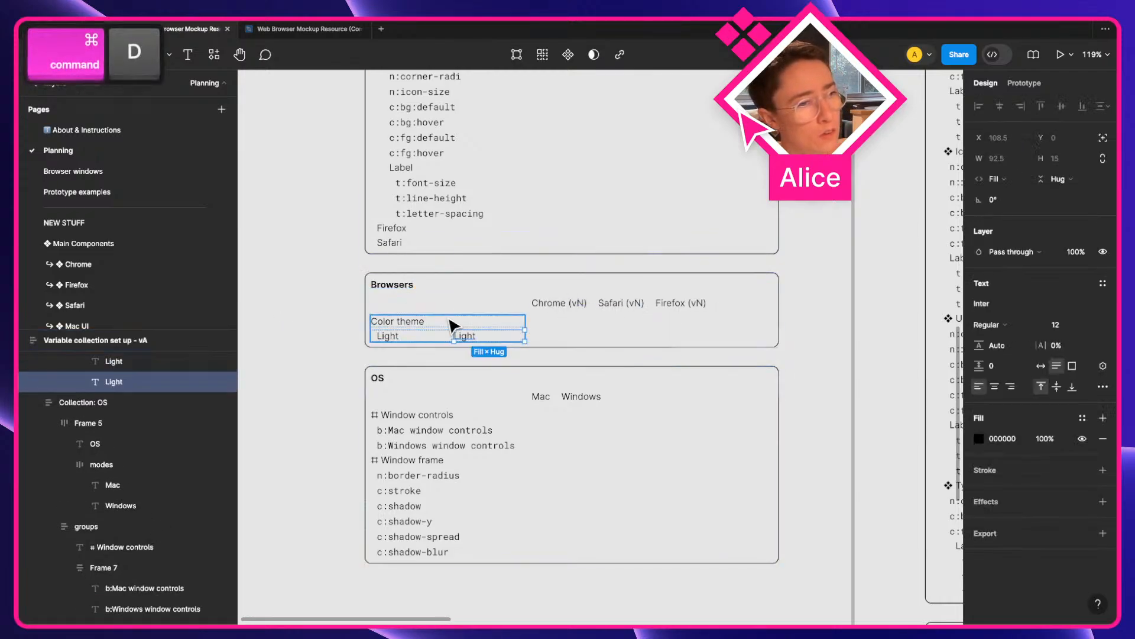
{"action": "key", "text": "super+z"}
{"action": "key", "text": "shift+Return"}
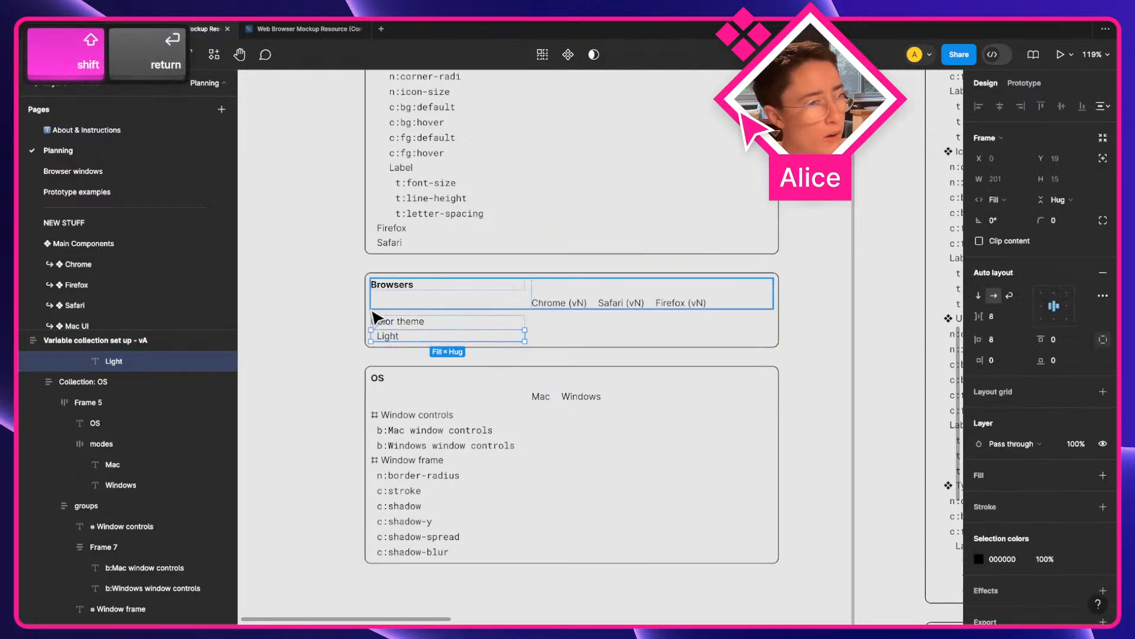
{"action": "key", "text": "super+d"}
{"action": "left_click", "coordinate": [388, 344], "text": "super"}
{"action": "key", "text": "Return"}
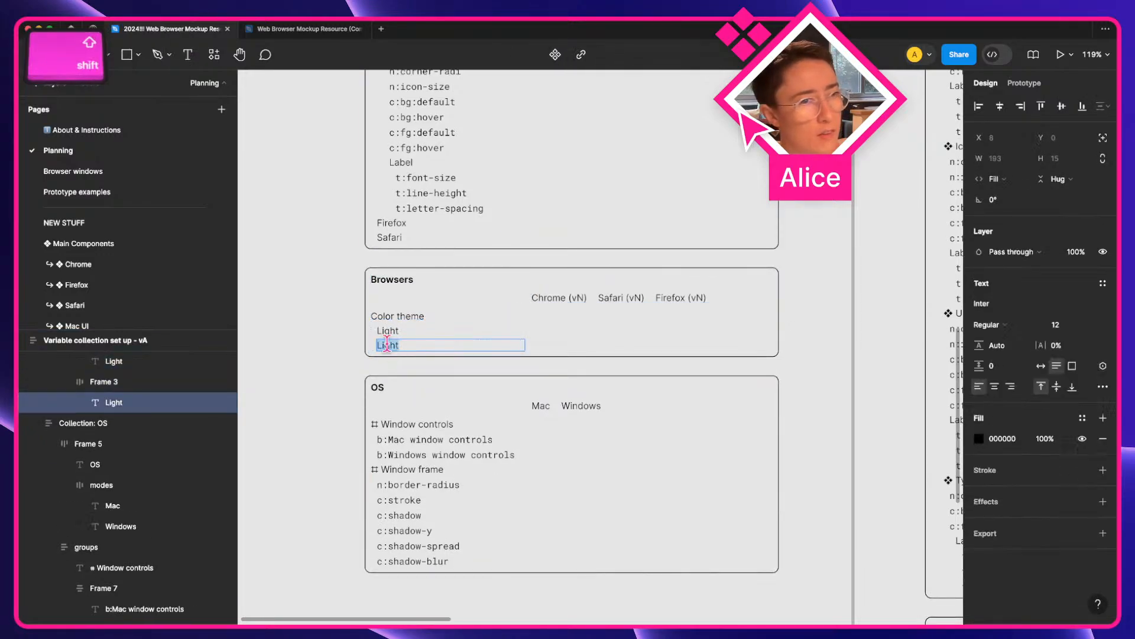
{"action": "type", "text": "Dark"}
{"action": "left_click", "coordinate": [329, 345]}
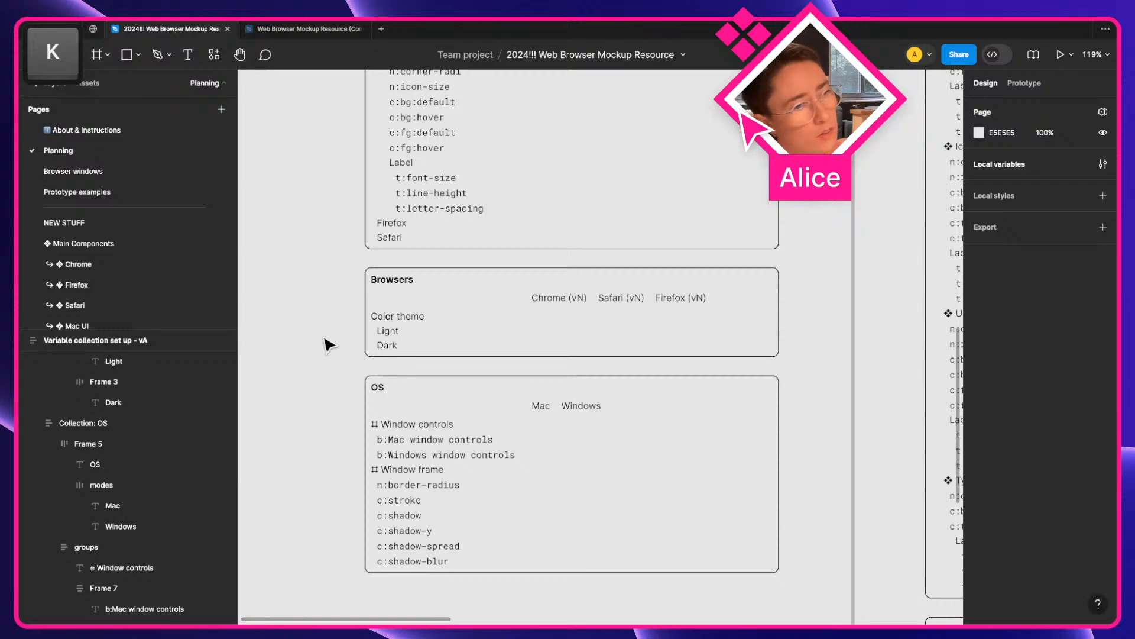
Delete the Dark row from the Color theme group in the Browsers collection.
{"action": "scroll", "coordinate": [329, 345], "scroll_direction": "up", "scroll_amount": 4}
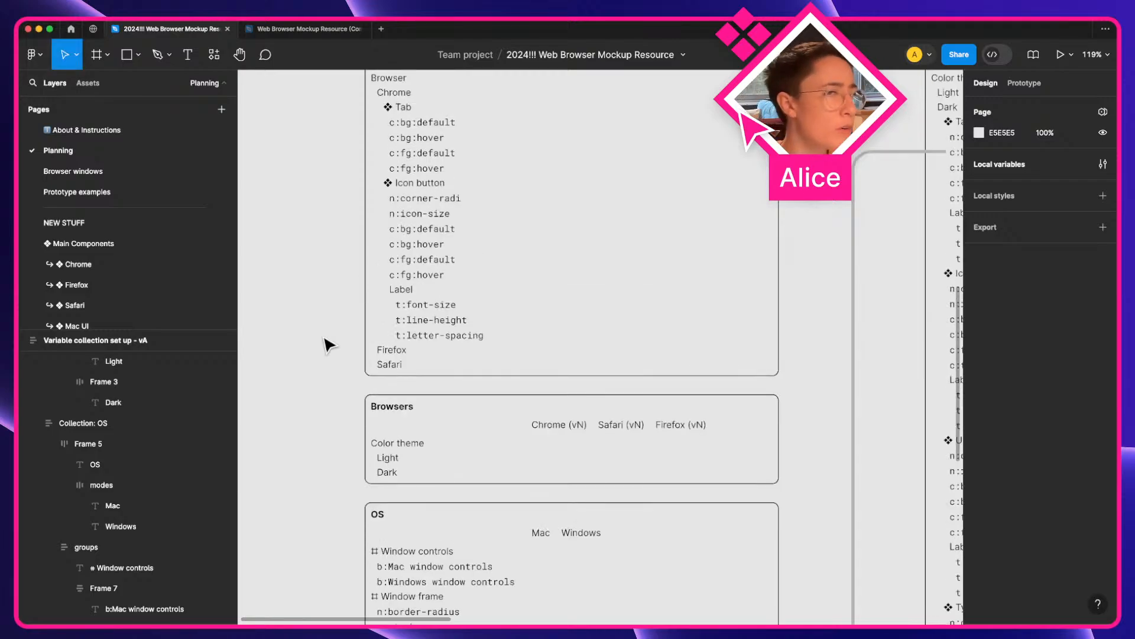
{"action": "scroll", "coordinate": [329, 345], "scroll_direction": "up", "scroll_amount": 6}
{"action": "scroll", "coordinate": [328, 345], "scroll_direction": "down", "scroll_amount": 6}
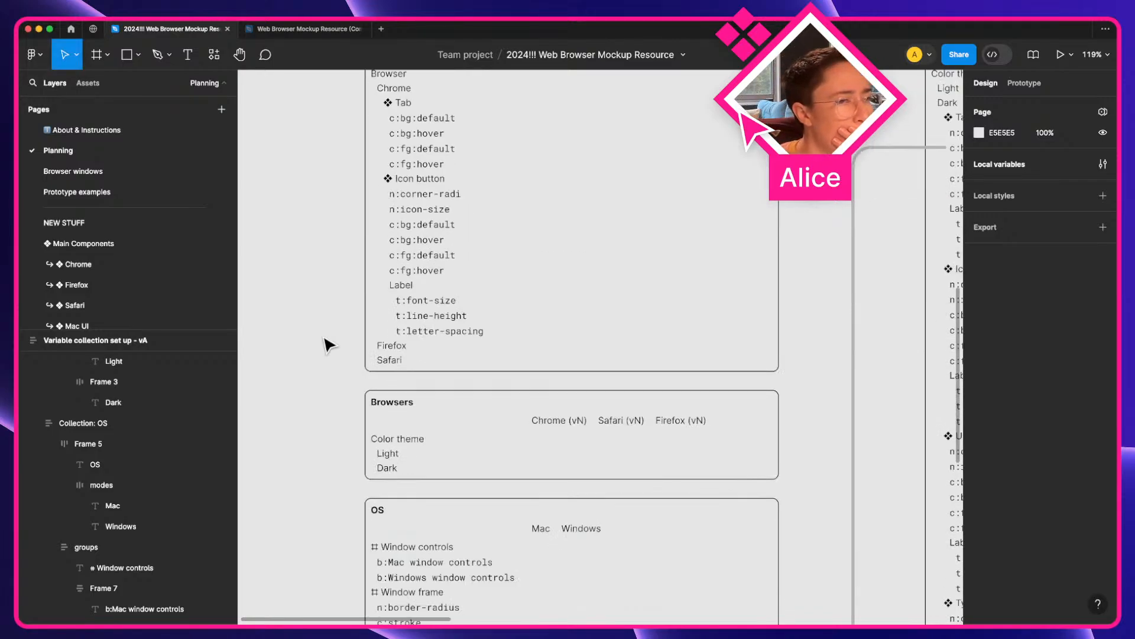
{"action": "left_click", "coordinate": [395, 469]}
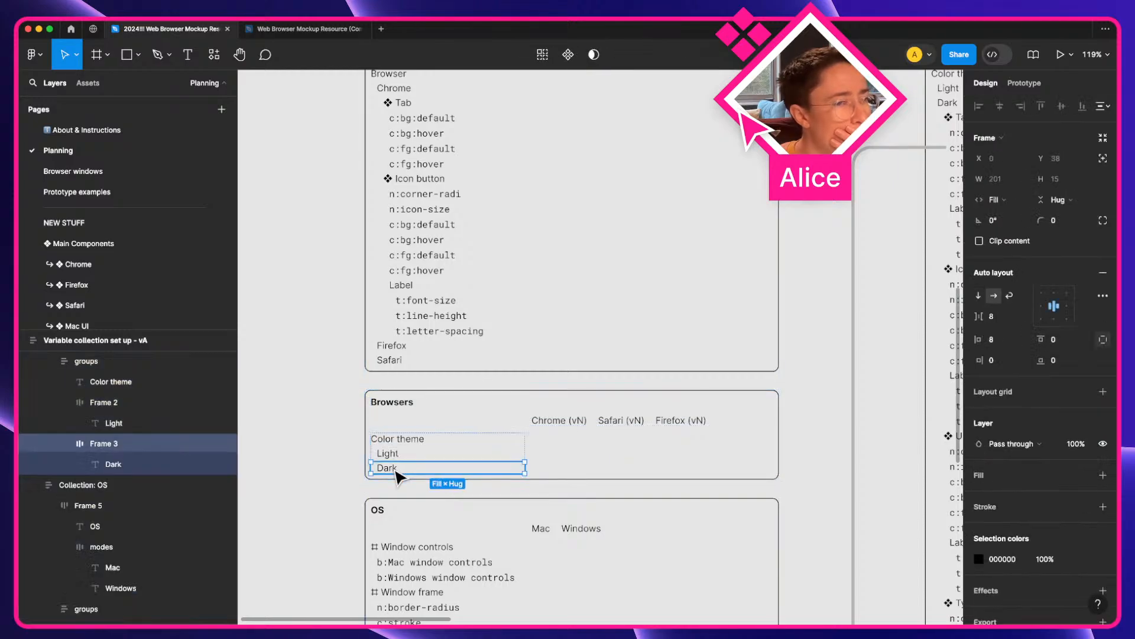
{"action": "key", "text": "BackSpace"}
Examine the full Browsers collection in the neighbouring set-up vA, including the Color themes and OS collections below it.
{"action": "scroll", "coordinate": [398, 469], "scroll_direction": "right", "scroll_amount": 7}
{"action": "scroll", "coordinate": [532, 378], "scroll_direction": "up", "scroll_amount": 6}
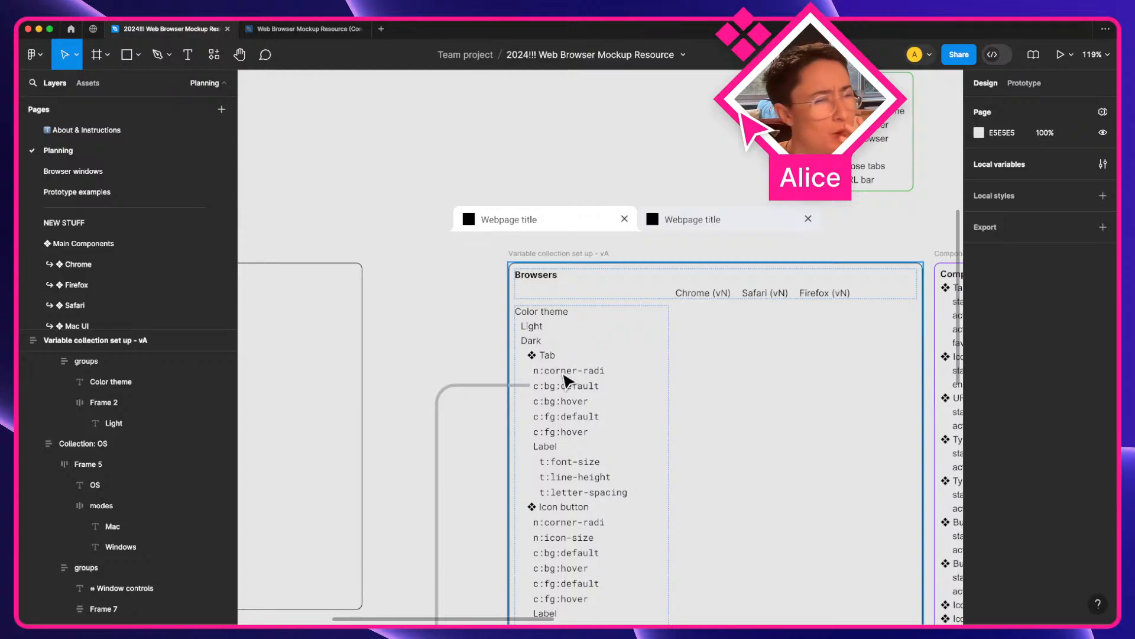
{"action": "scroll", "coordinate": [564, 378], "scroll_direction": "right", "scroll_amount": 2}
{"action": "scroll", "coordinate": [565, 379], "scroll_direction": "down", "scroll_amount": 1}
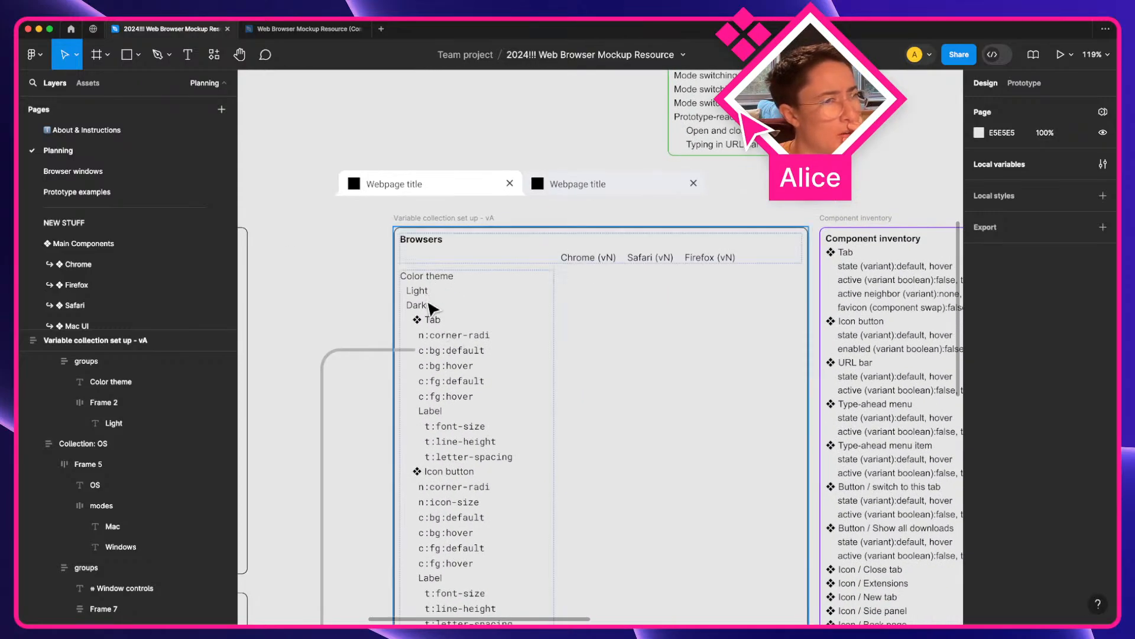
{"action": "scroll", "coordinate": [655, 294], "scroll_direction": "down", "scroll_amount": 10}
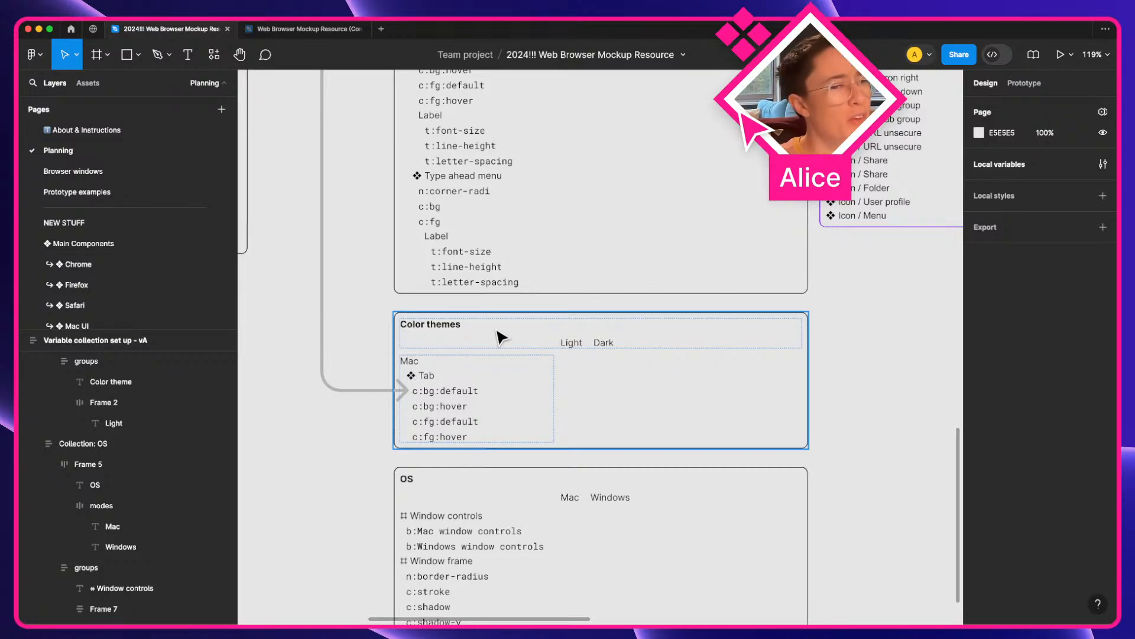
{"action": "scroll", "coordinate": [502, 337], "scroll_direction": "down", "scroll_amount": 7}
{"action": "scroll", "coordinate": [456, 332], "scroll_direction": "up", "scroll_amount": 7}
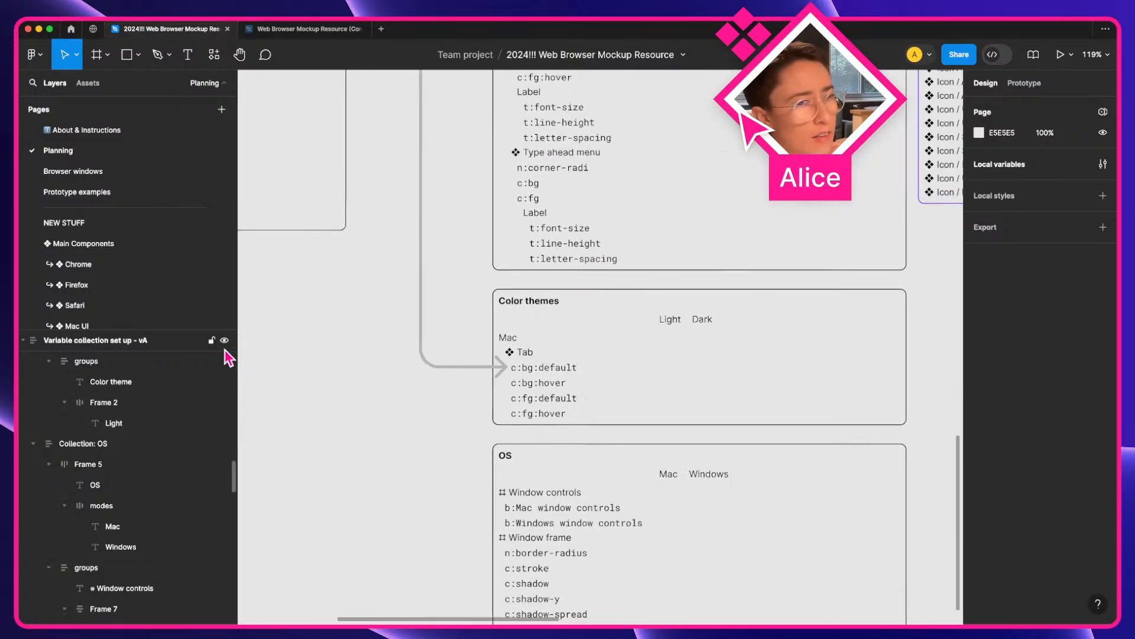
Remove the Mac heading from the neighbouring set-up's Color themes collection and reduce the left padding of its Tab rows.
{"action": "left_click", "coordinate": [509, 344]}
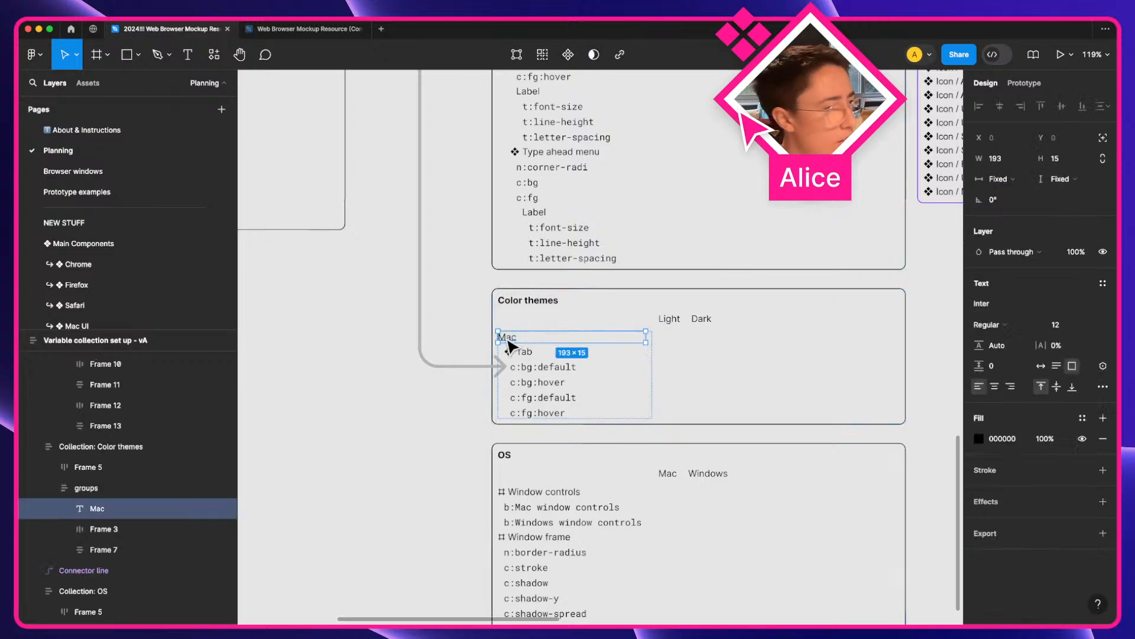
{"action": "key", "text": "Delete"}
{"action": "left_click", "coordinate": [520, 339]}
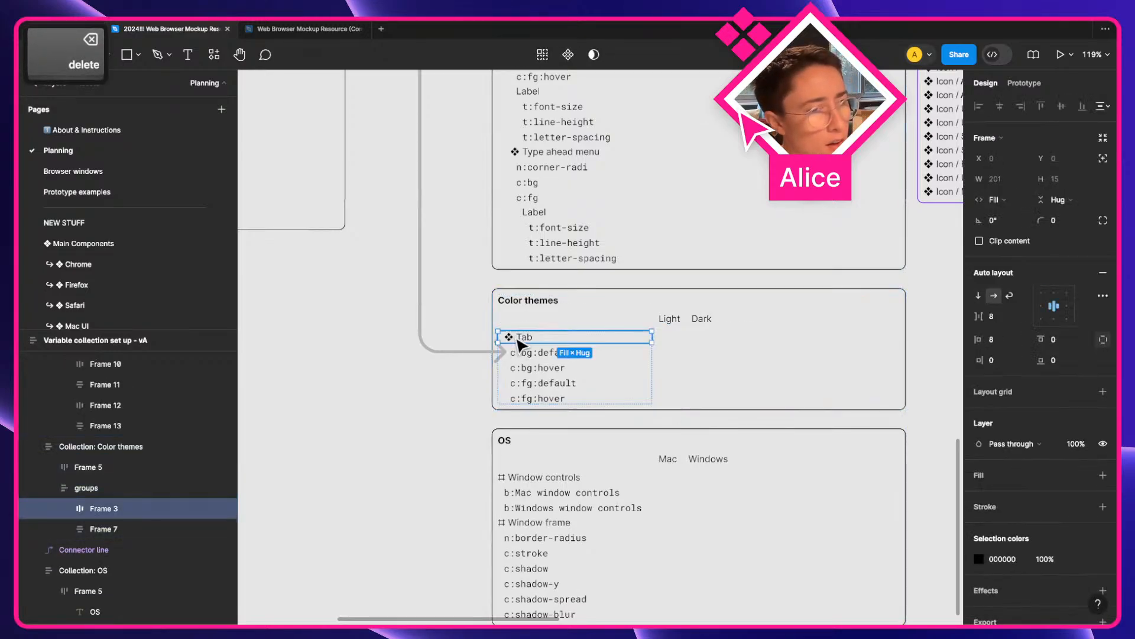
{"action": "left_click", "coordinate": [536, 372], "text": "shift"}
{"action": "left_click", "coordinate": [1015, 346]}
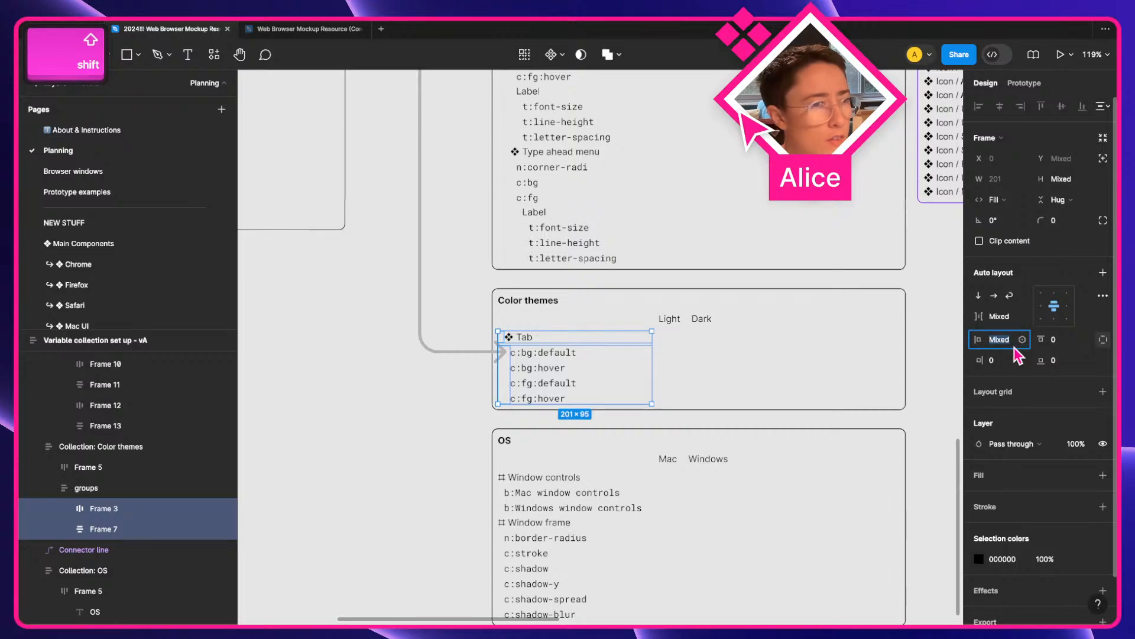
{"action": "key", "text": "shift+Down"}
{"action": "left_click", "coordinate": [391, 433]}
Copy Chrome's Tab heading and its four color variables from Color themes and paste them beneath Light in the Browsers collection.
{"action": "key", "text": "space"}
{"action": "left_click_drag", "start_coordinate": [390, 427], "coordinate": [591, 568]}
{"action": "left_click_drag", "start_coordinate": [421, 388], "coordinate": [532, 426]}
{"action": "left_click", "coordinate": [528, 402]}
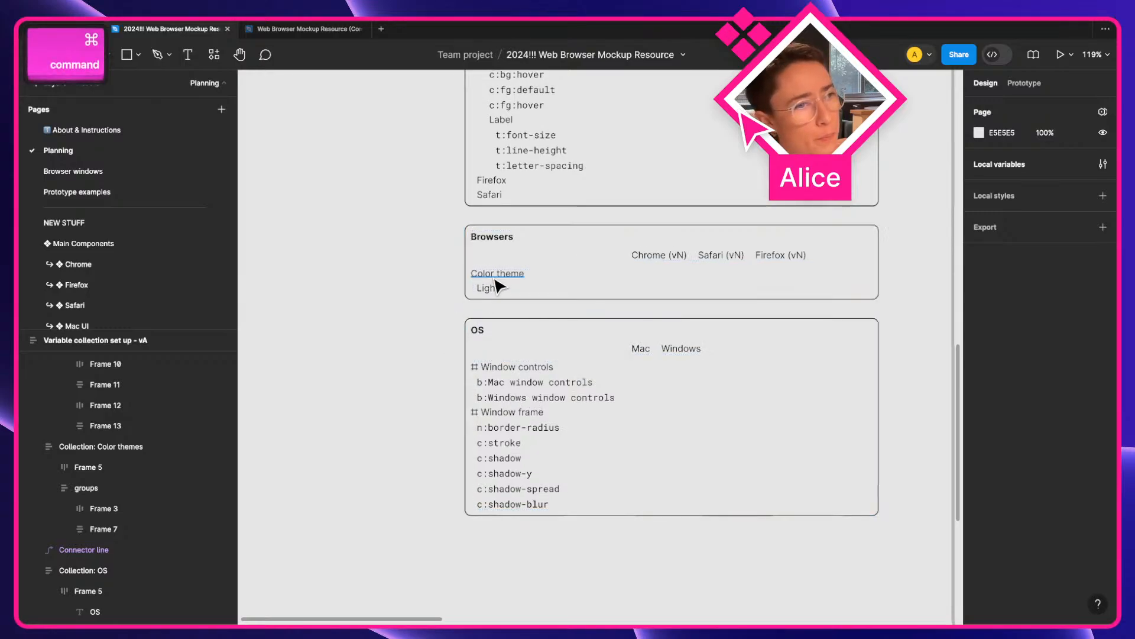
{"action": "scroll", "coordinate": [491, 285], "scroll_direction": "up", "scroll_amount": 5}
{"action": "left_click", "coordinate": [503, 227], "text": "super"}
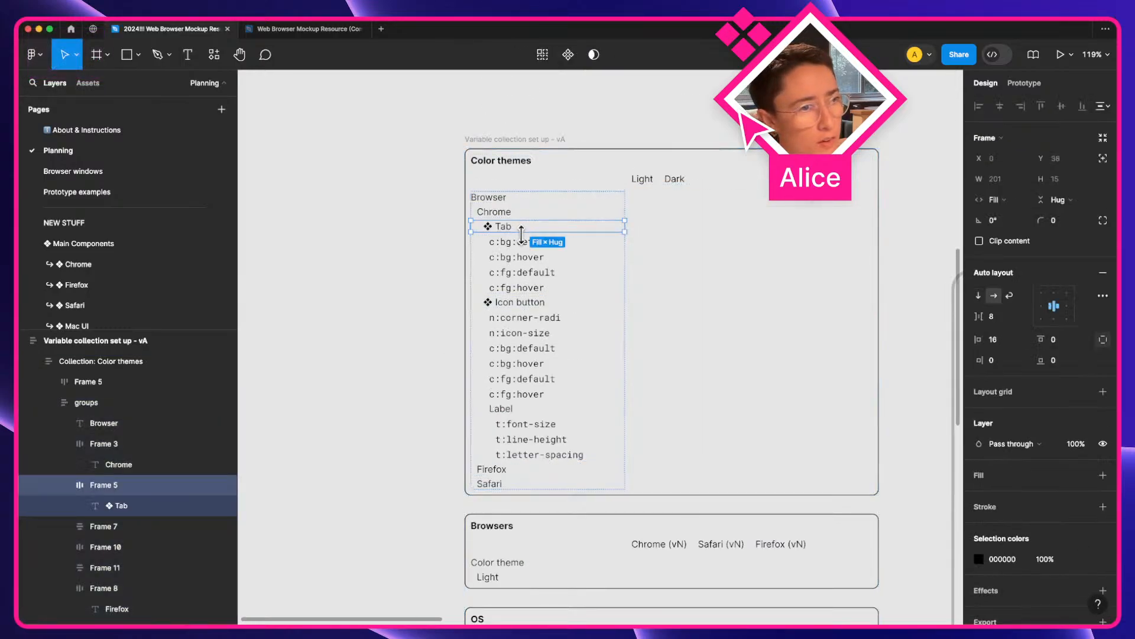
{"action": "left_click", "coordinate": [609, 327], "text": "shift"}
{"action": "key", "text": "super+c"}
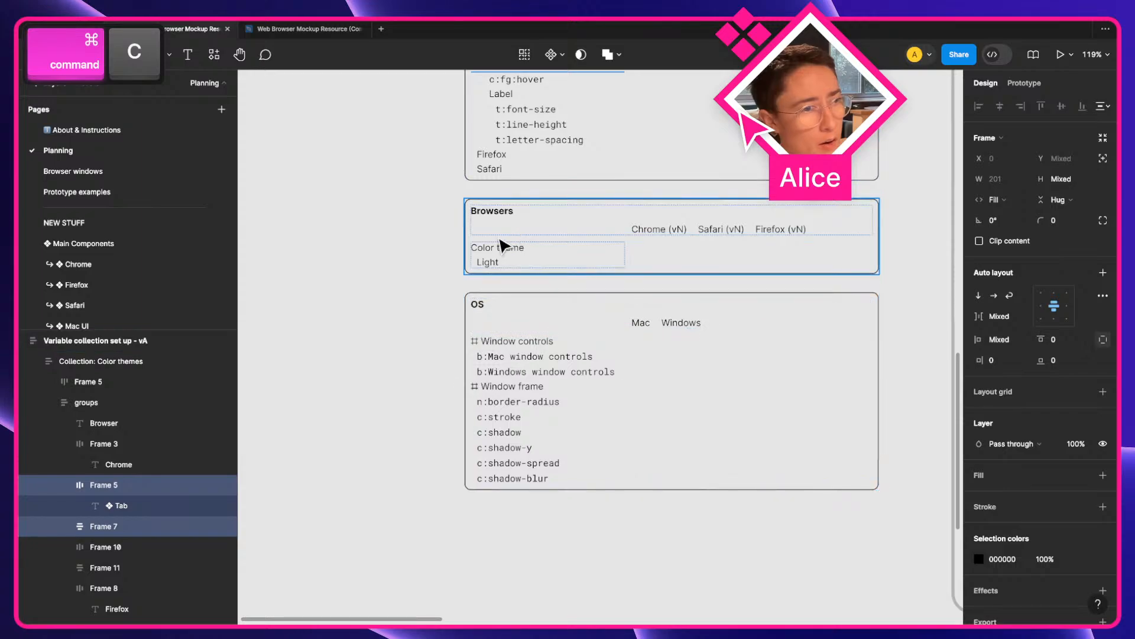
{"action": "left_click", "coordinate": [503, 260]}
{"action": "key", "text": "super+v"}
Delete the Color theme and Light rows from the Browsers collection, leaving the Tab group.
{"action": "left_click", "coordinate": [510, 262]}
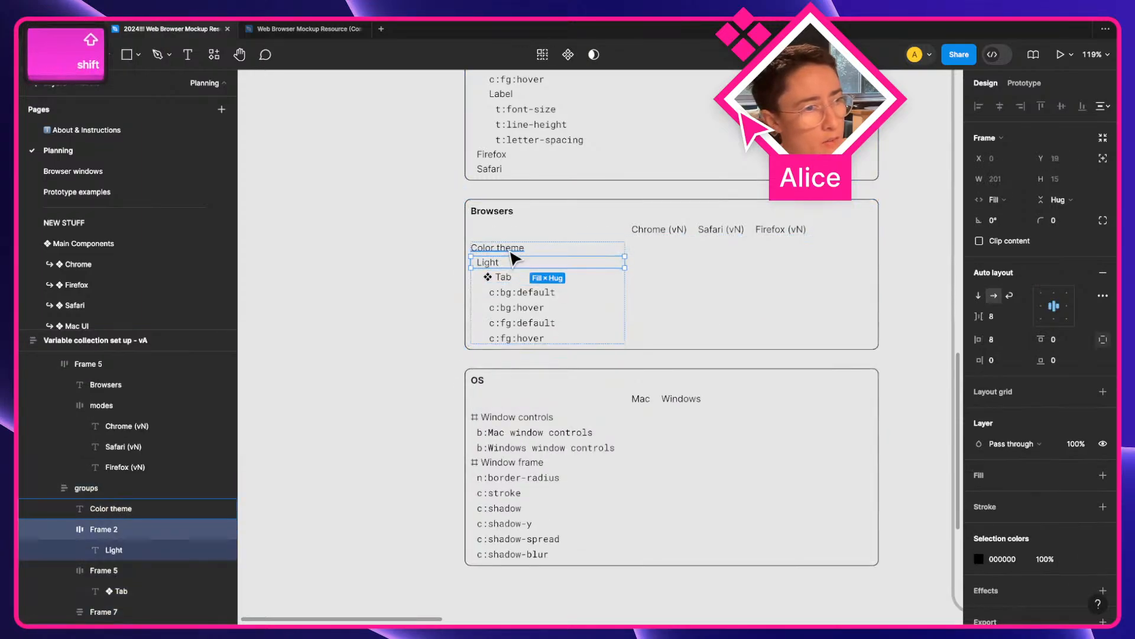
{"action": "left_click", "coordinate": [510, 251], "text": "shift"}
{"action": "key", "text": "BackSpace"}
Reduce the left padding of the Browsers collection's Tab rows, aligning the heading with the collection title and keeping its variables indented.
{"action": "double_click", "coordinate": [509, 251]}
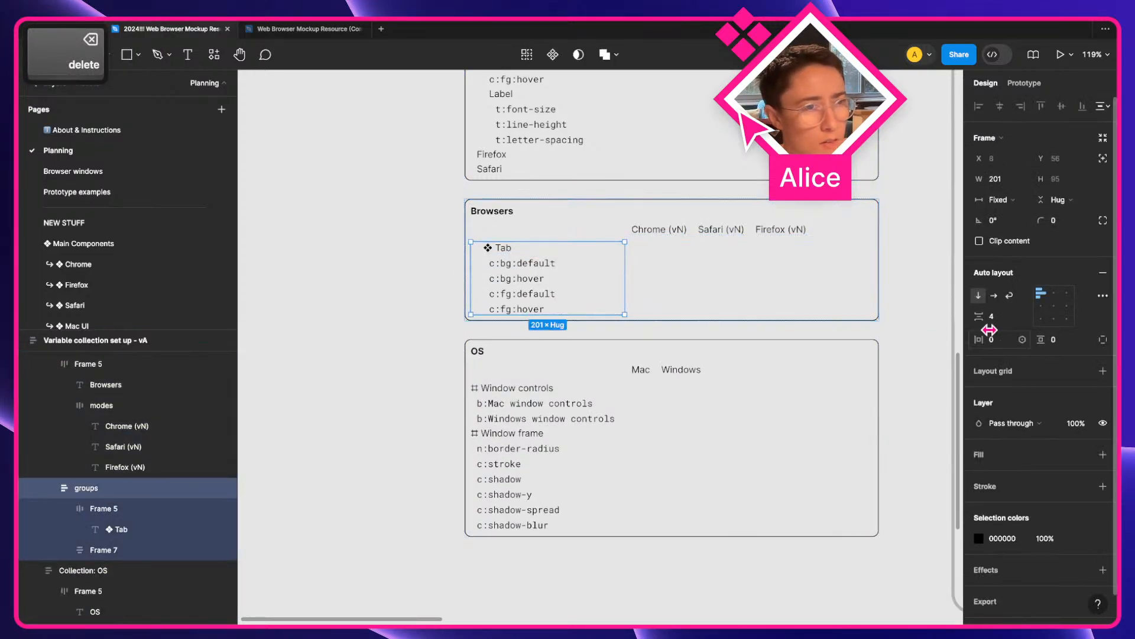
{"action": "key", "text": "Return"}
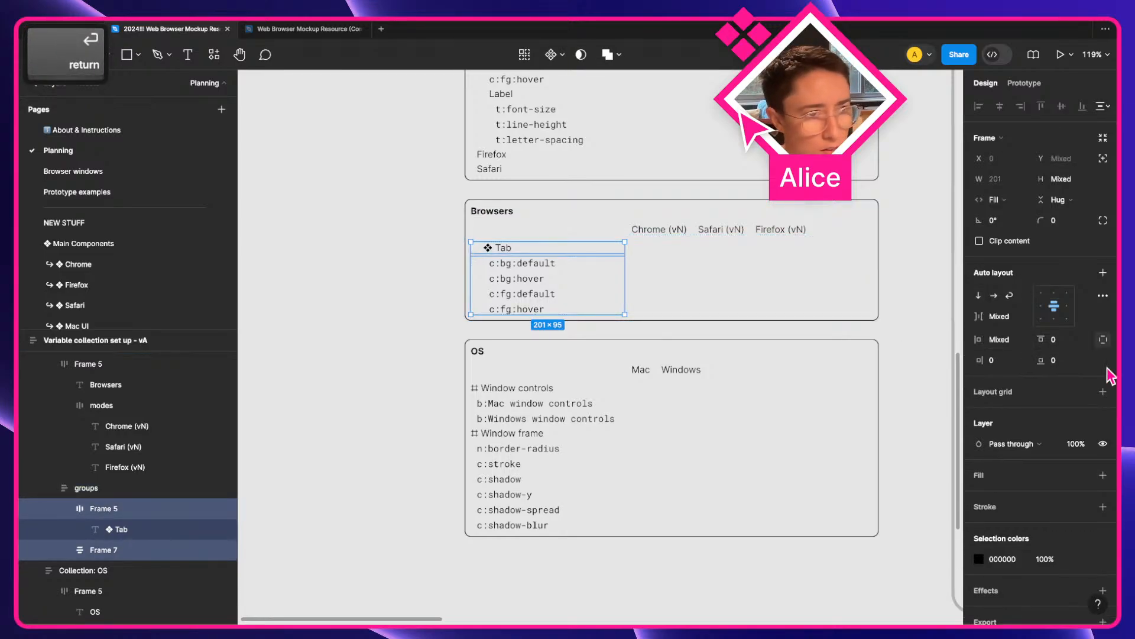
{"action": "left_click", "coordinate": [1000, 339]}
{"action": "key", "text": "shift+Down"}
{"action": "key", "text": "shift+Up"}
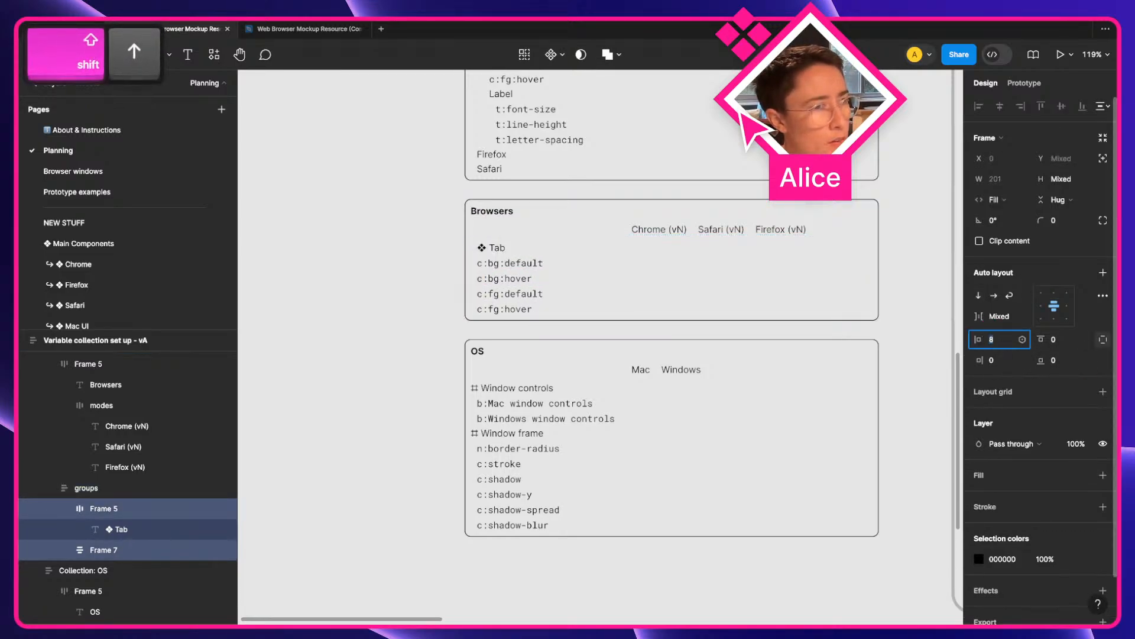
{"action": "key", "text": "super+z"}
{"action": "key", "text": "super+z"}
{"action": "left_click", "coordinate": [414, 294]}
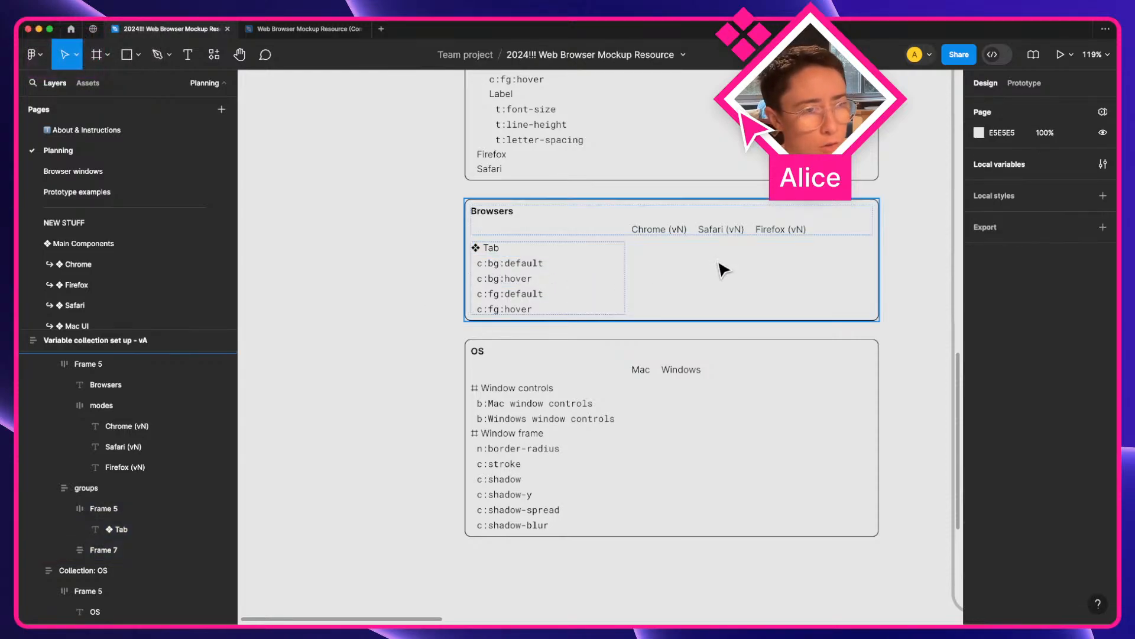
Compare the Tab variables and browser groups in Color themes with the Tab variables and browser modes in the Browsers collection.
{"action": "scroll", "coordinate": [720, 266], "scroll_direction": "up", "scroll_amount": 5}
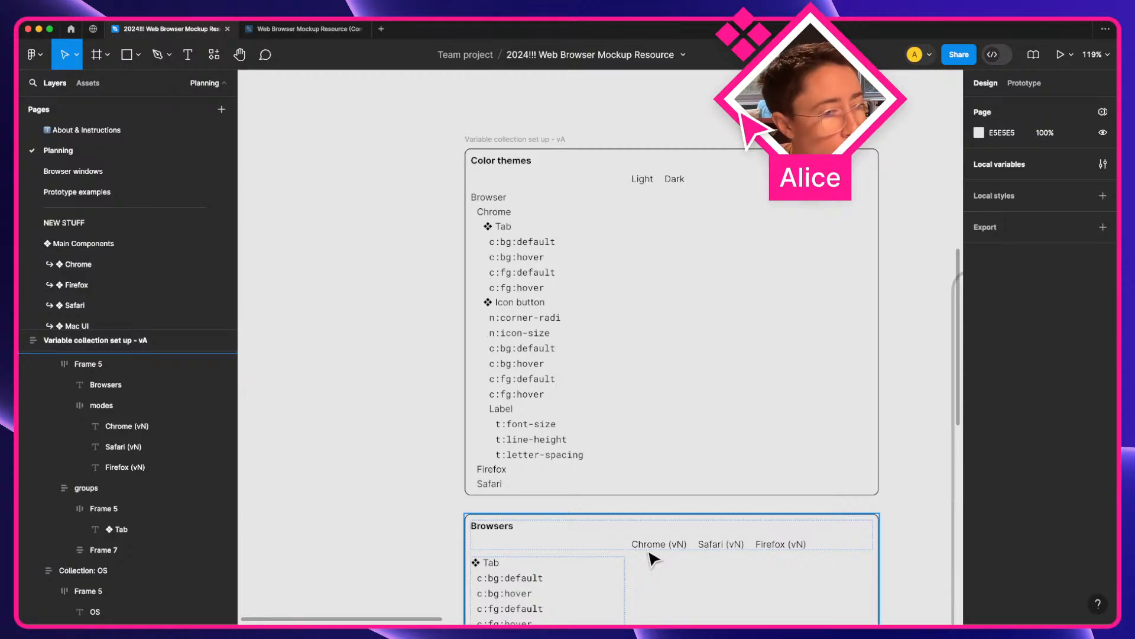
{"action": "scroll", "coordinate": [650, 555], "scroll_direction": "down", "scroll_amount": 2}
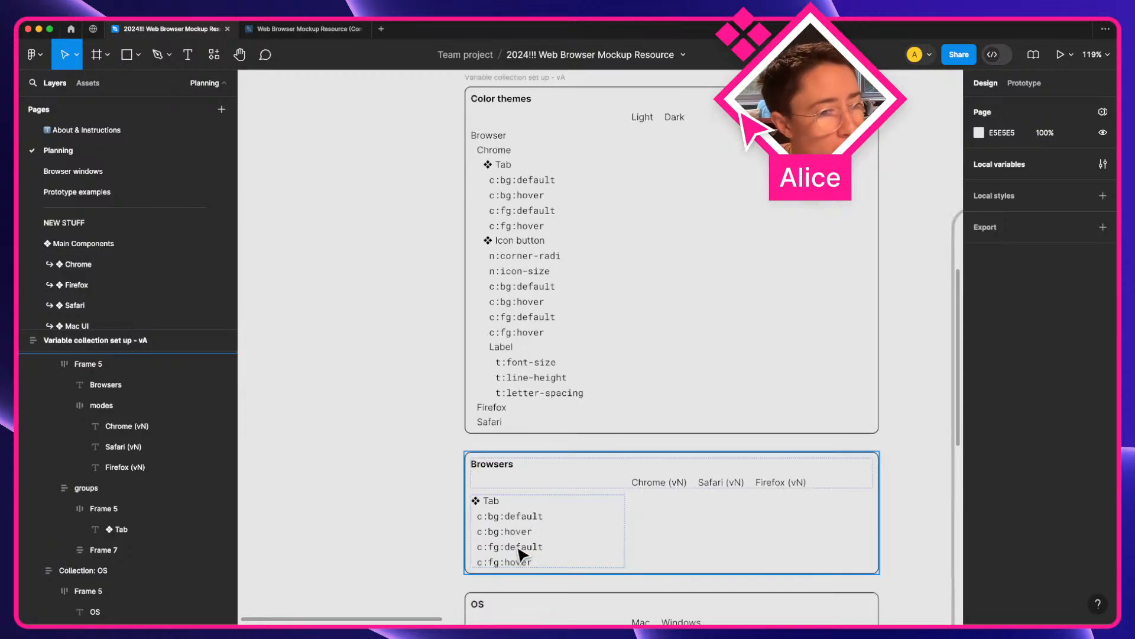
{"action": "left_click", "coordinate": [519, 186]}
{"action": "double_click", "coordinate": [519, 186]}
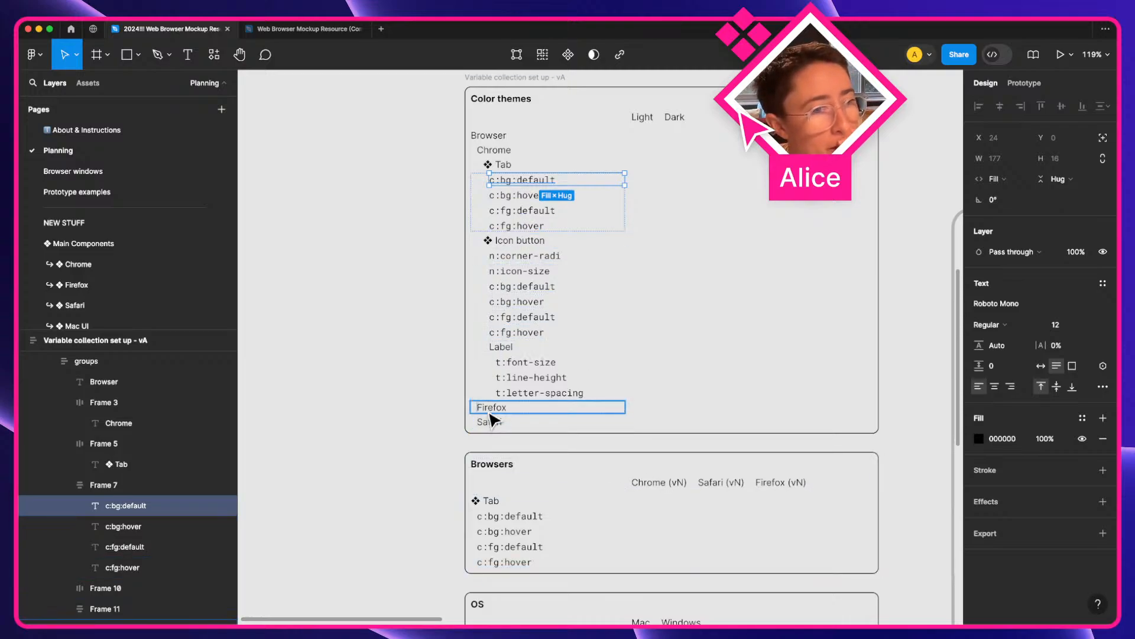
{"action": "left_click", "coordinate": [521, 166]}
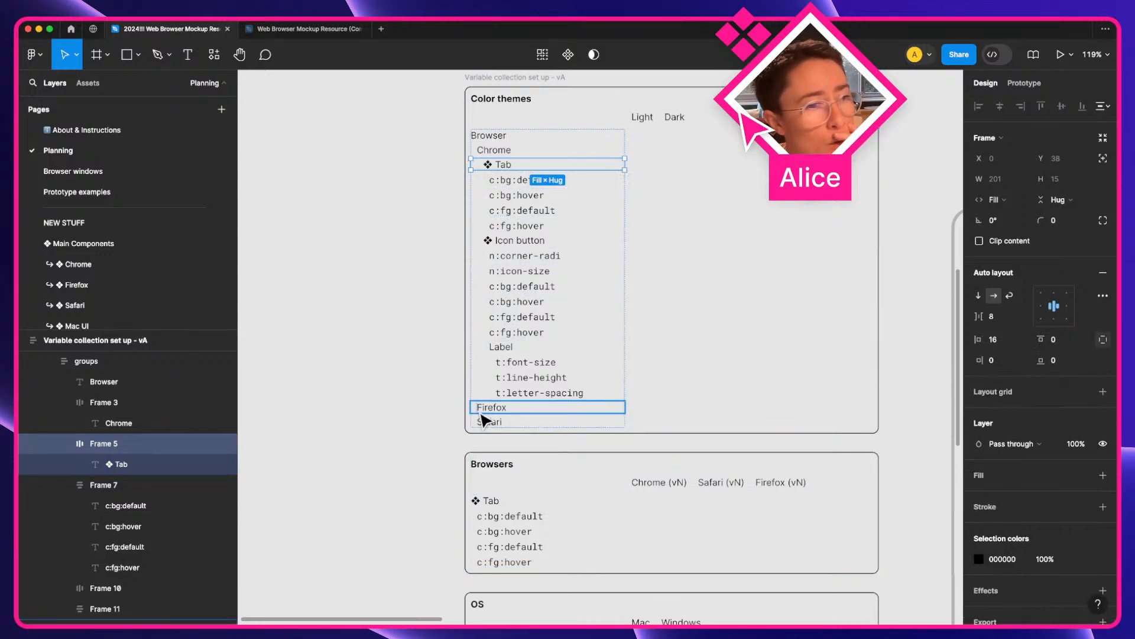
{"action": "left_click", "coordinate": [497, 411]}
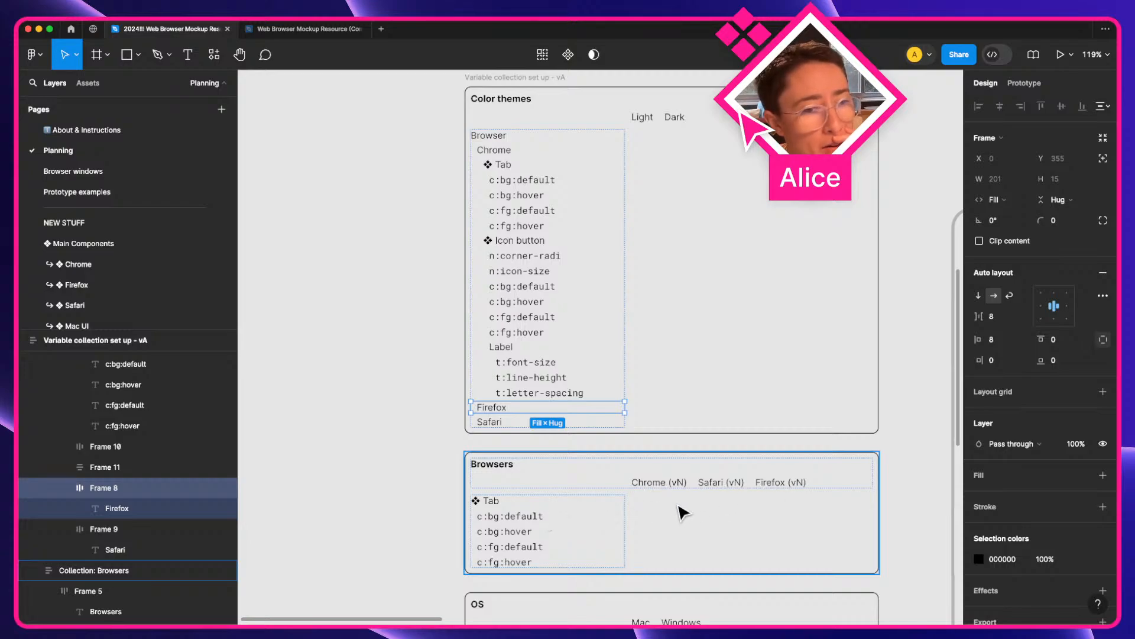
Compare the new Color themes, Browsers and OS collections with the alternative variable set-up that nests color themes inside Browsers.
{"action": "scroll", "coordinate": [473, 480], "scroll_direction": "down", "scroll_amount": 3}
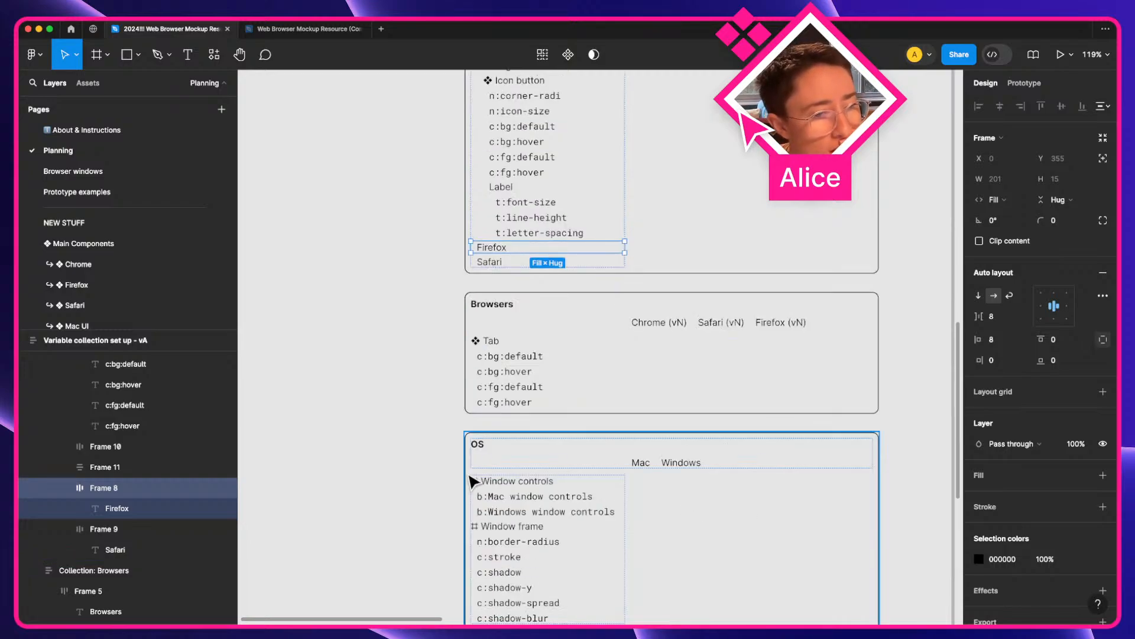
{"action": "left_click", "coordinate": [375, 477]}
{"action": "scroll", "coordinate": [375, 476], "scroll_direction": "down", "scroll_amount": 2}
{"action": "scroll", "coordinate": [579, 358], "scroll_direction": "up", "scroll_amount": 4}
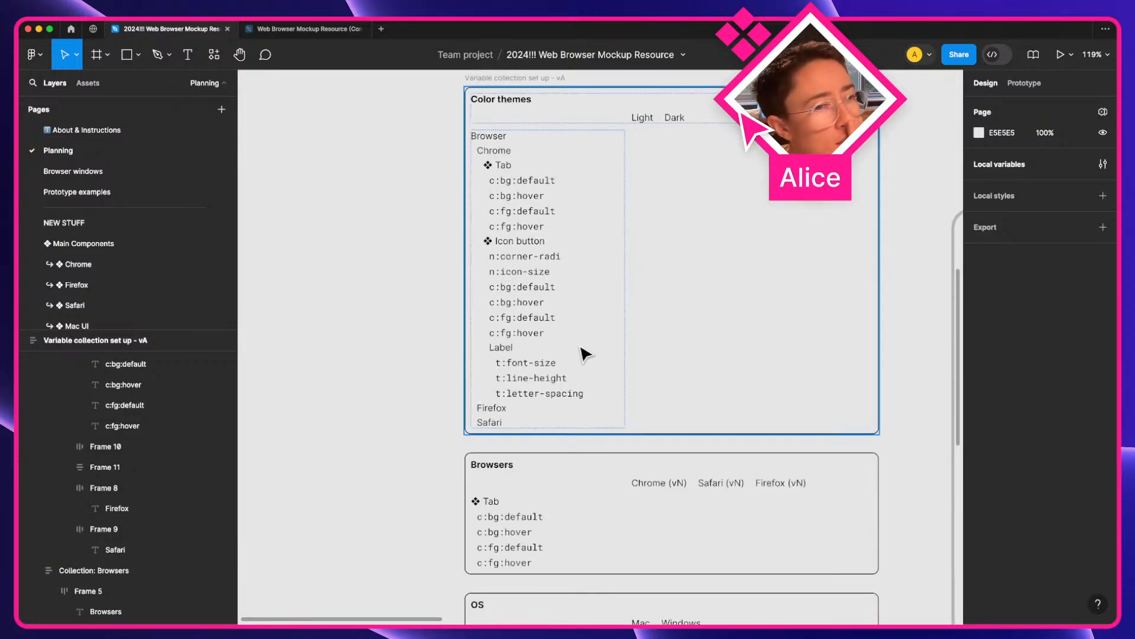
{"action": "left_click_drag", "start_coordinate": [579, 347], "coordinate": [388, 398]}
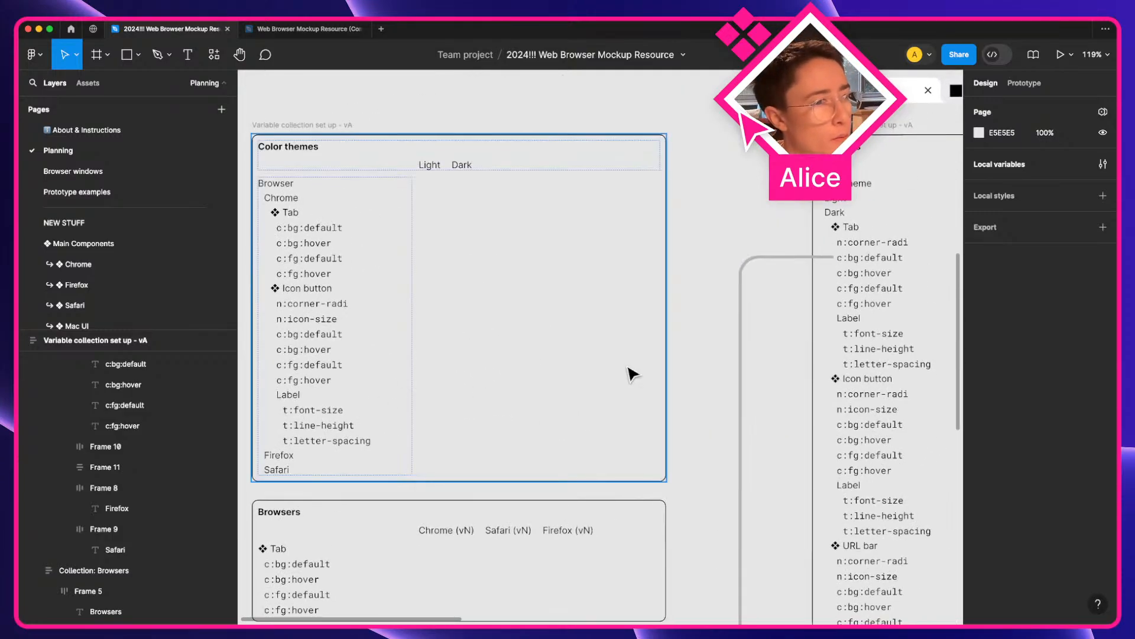
{"action": "key", "text": "ctrl"}
{"action": "scroll", "coordinate": [632, 373], "scroll_direction": "down", "scroll_amount": 2}
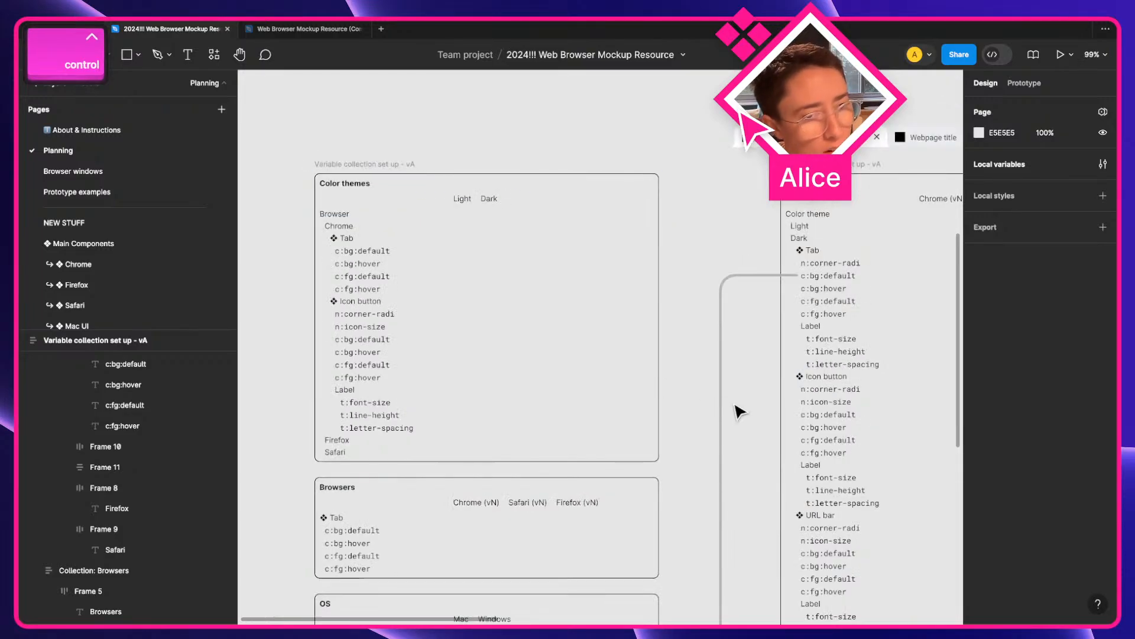
{"action": "key", "text": "space"}
{"action": "left_click_drag", "start_coordinate": [737, 406], "coordinate": [655, 321]}
{"action": "key", "text": "ctrl"}
{"action": "scroll", "coordinate": [657, 325], "scroll_direction": "down", "scroll_amount": 2}
{"action": "scroll", "coordinate": [660, 330], "scroll_direction": "down", "scroll_amount": 3}
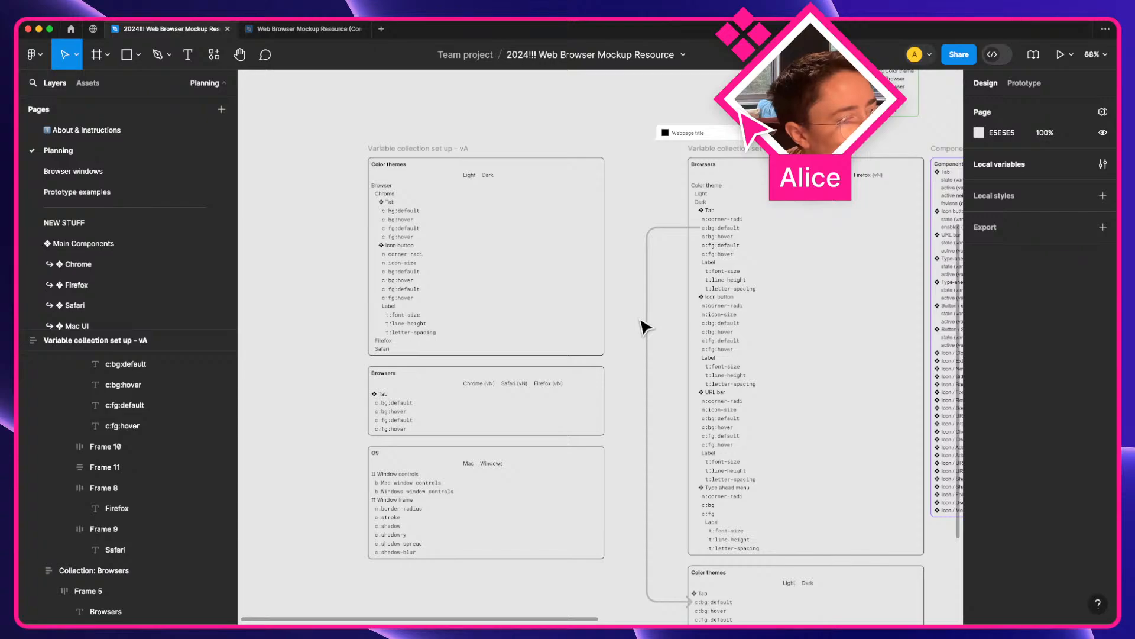
{"action": "scroll", "coordinate": [643, 327], "scroll_direction": "down", "scroll_amount": 5}
{"action": "scroll", "coordinate": [645, 327], "scroll_direction": "up", "scroll_amount": 6}
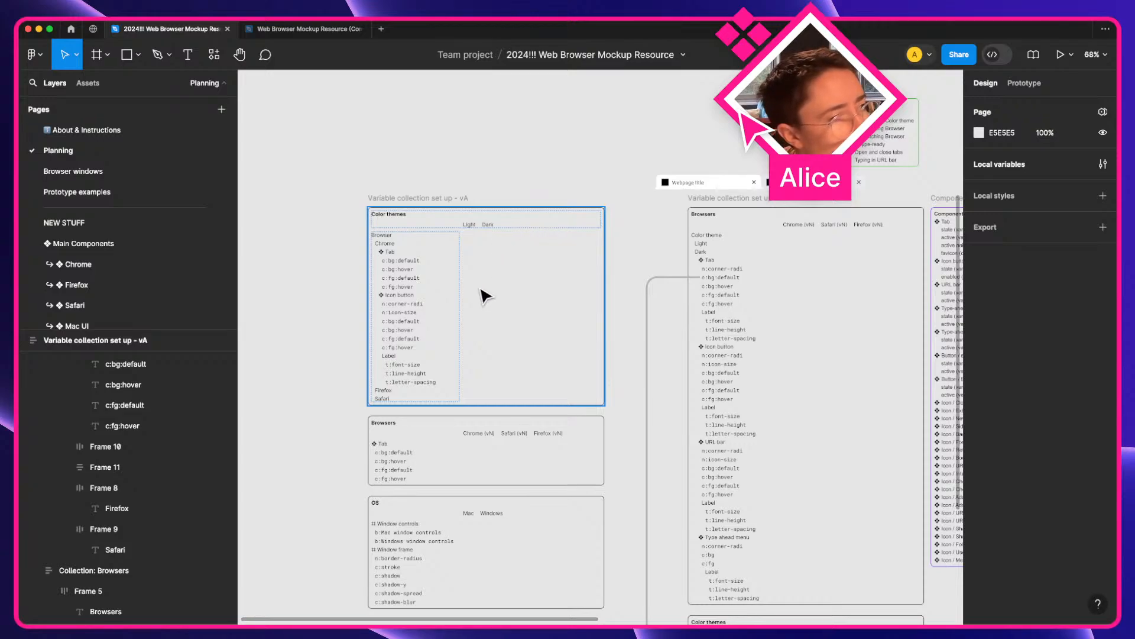
{"action": "scroll", "coordinate": [382, 249], "scroll_direction": "up", "scroll_amount": 1}
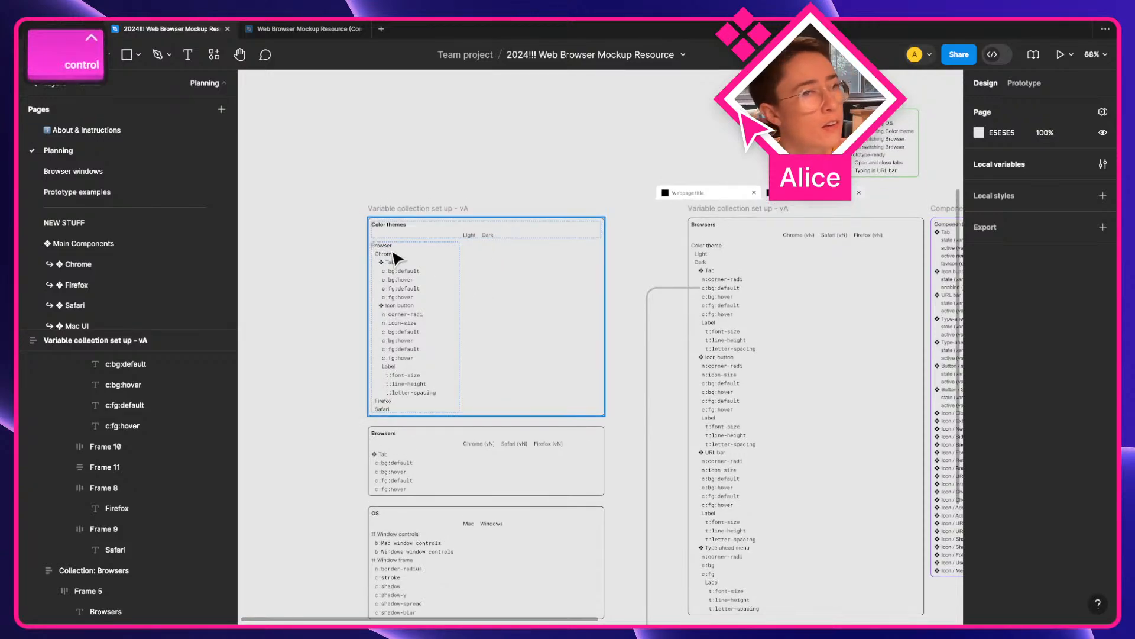
{"action": "scroll", "coordinate": [393, 253], "scroll_direction": "up", "scroll_amount": 5}
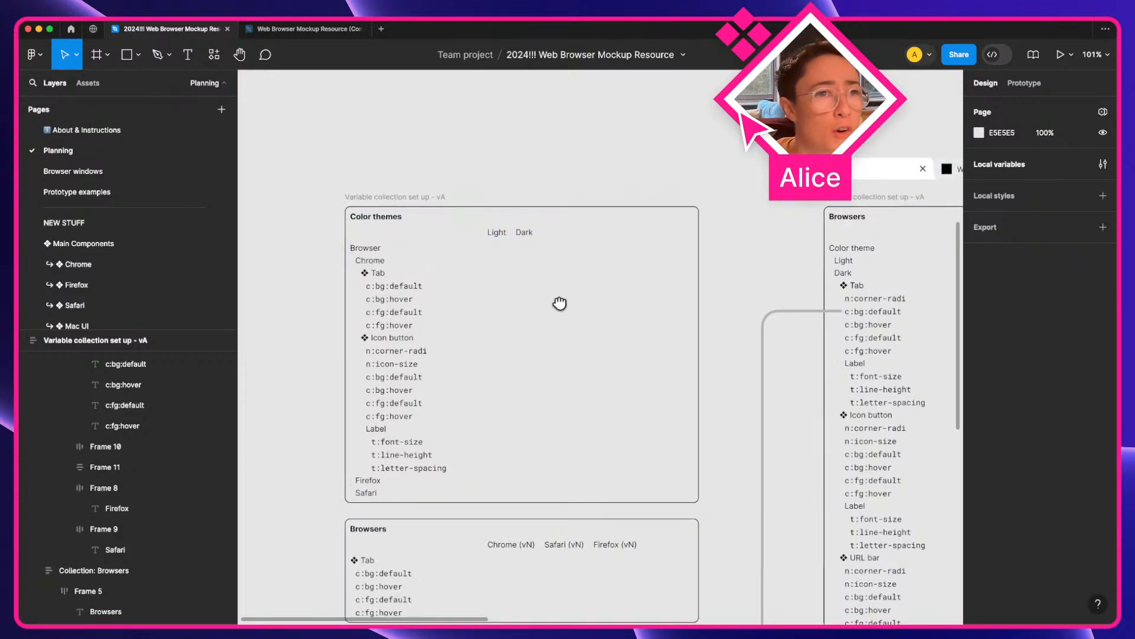
Examine how the Tab variables are grouped under Light and Dark in the alternative Browsers collection versus under Chrome in Color themes.
{"action": "scroll", "coordinate": [558, 305], "scroll_direction": "right", "scroll_amount": 10}
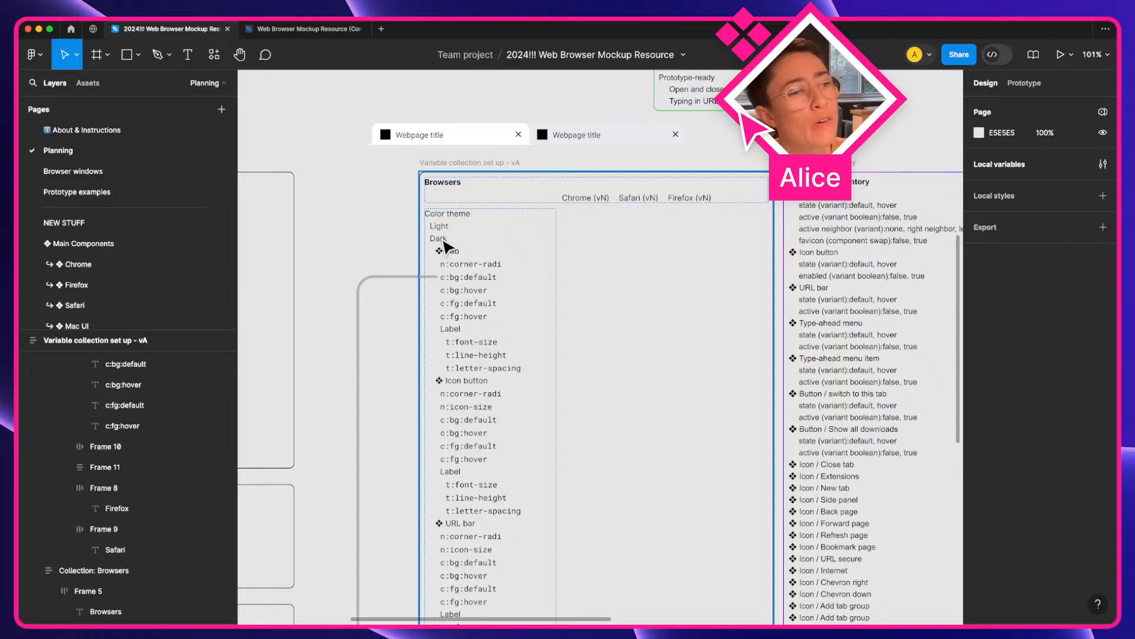
{"action": "key", "text": "ctrl"}
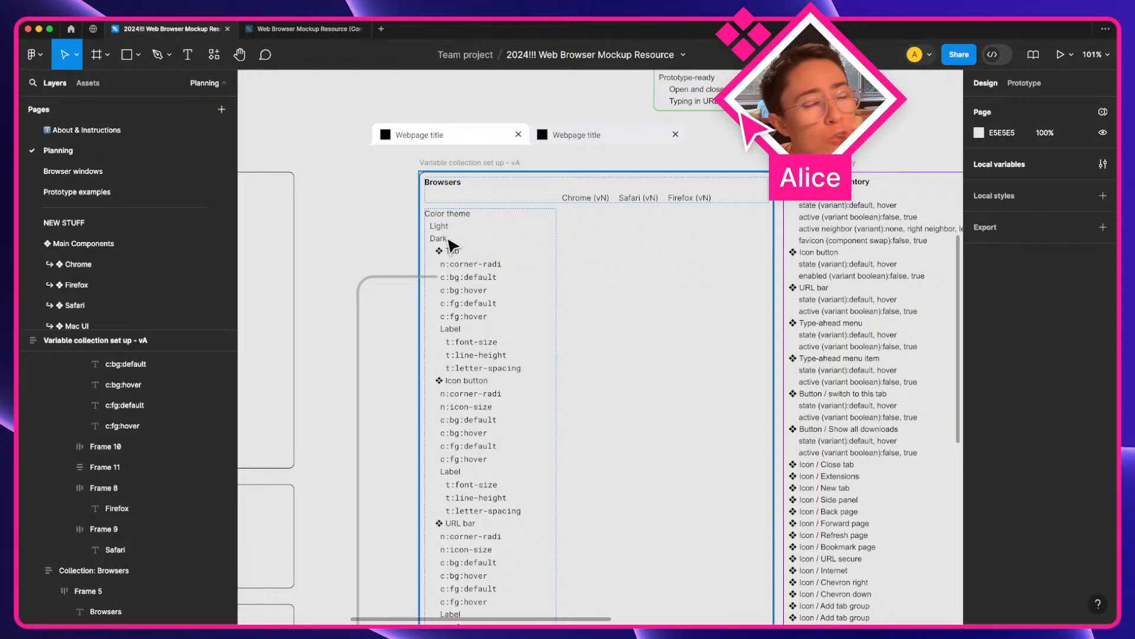
{"action": "left_click_drag", "start_coordinate": [450, 234], "coordinate": [807, 183]}
{"action": "left_click_drag", "start_coordinate": [626, 200], "coordinate": [428, 203]}
{"action": "left_click", "coordinate": [614, 203]}
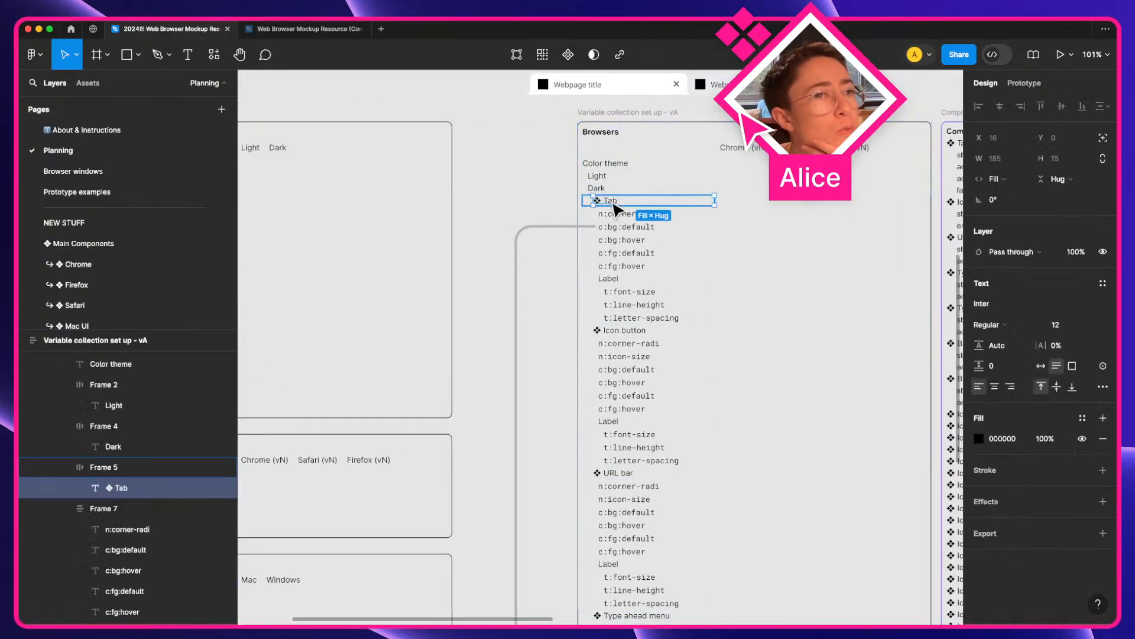
{"action": "left_click_drag", "start_coordinate": [614, 202], "coordinate": [436, 259]}
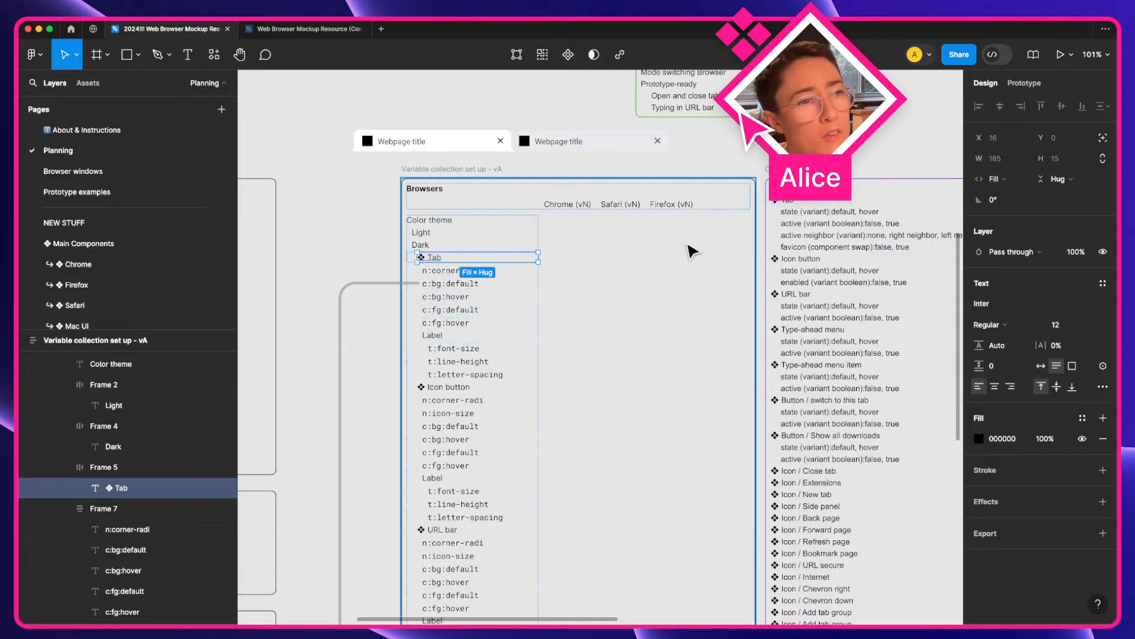
{"action": "scroll", "coordinate": [691, 253], "scroll_direction": "left", "scroll_amount": 10}
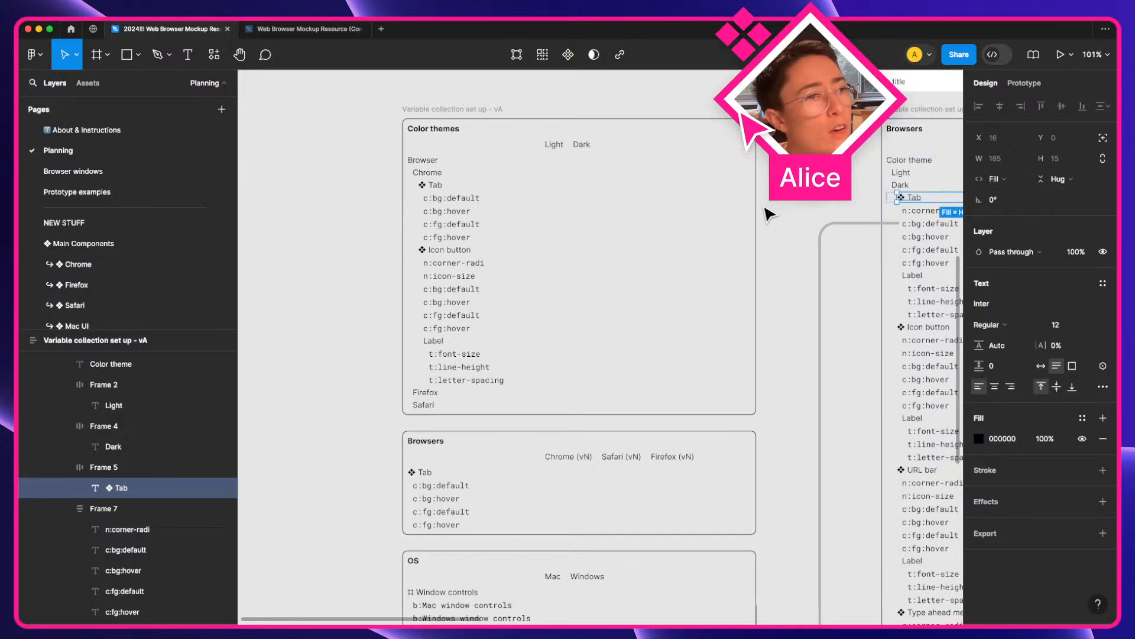
{"action": "scroll", "coordinate": [787, 242], "scroll_direction": "left", "scroll_amount": 2}
{"action": "left_click", "coordinate": [462, 244]}
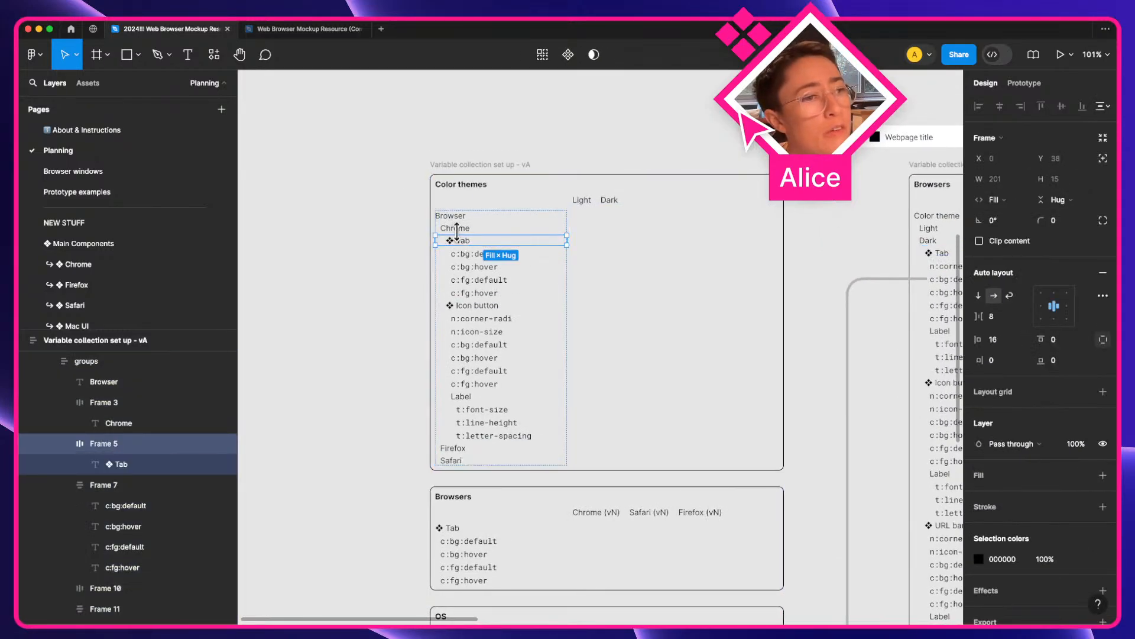
{"action": "left_click", "coordinate": [459, 229]}
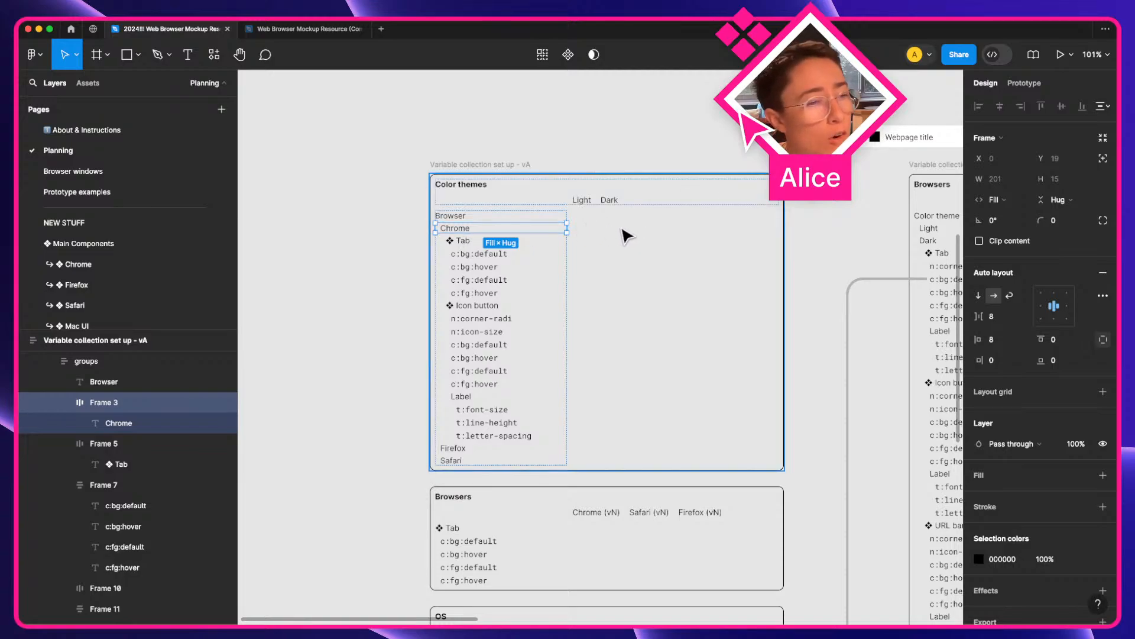
{"action": "left_click", "coordinate": [466, 166]}
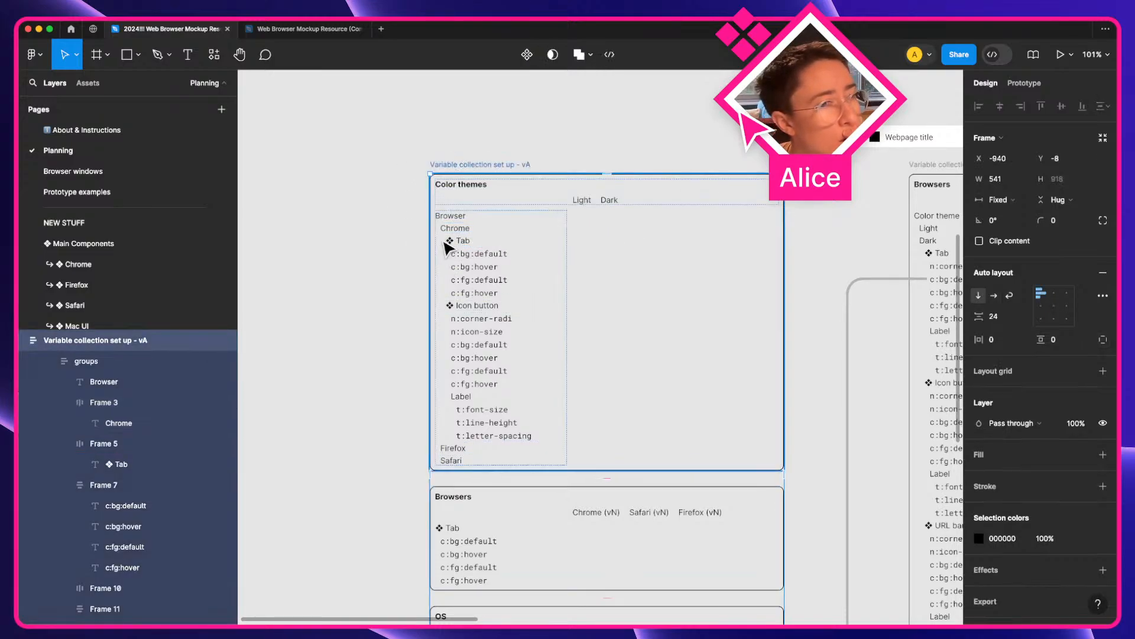
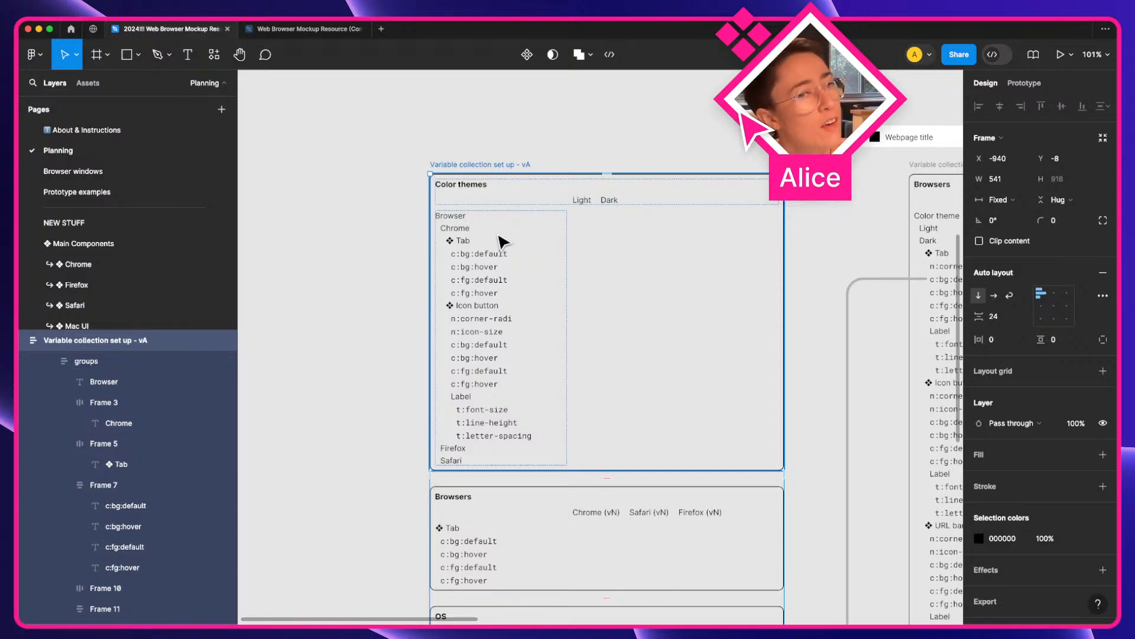
{"action": "left_click_drag", "start_coordinate": [353, 213], "coordinate": [509, 223]}
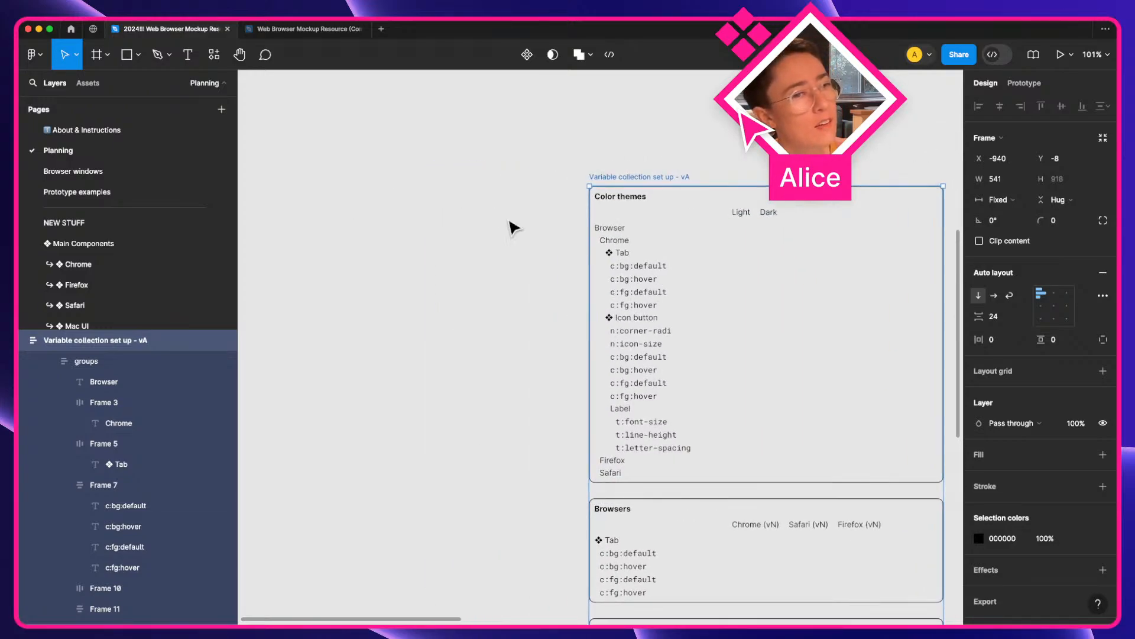
{"action": "left_click", "coordinate": [439, 243]}
{"action": "key", "text": "t"}
{"action": "left_click", "coordinate": [398, 235]}
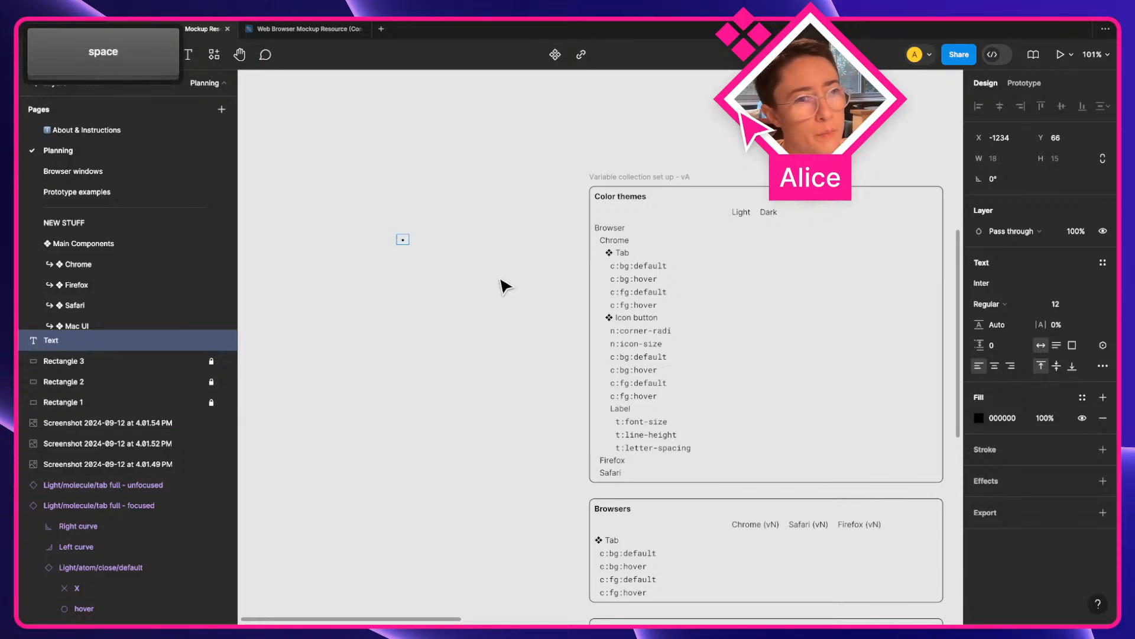
{"action": "key", "text": "Escape"}
{"action": "key", "text": "BackSpace"}
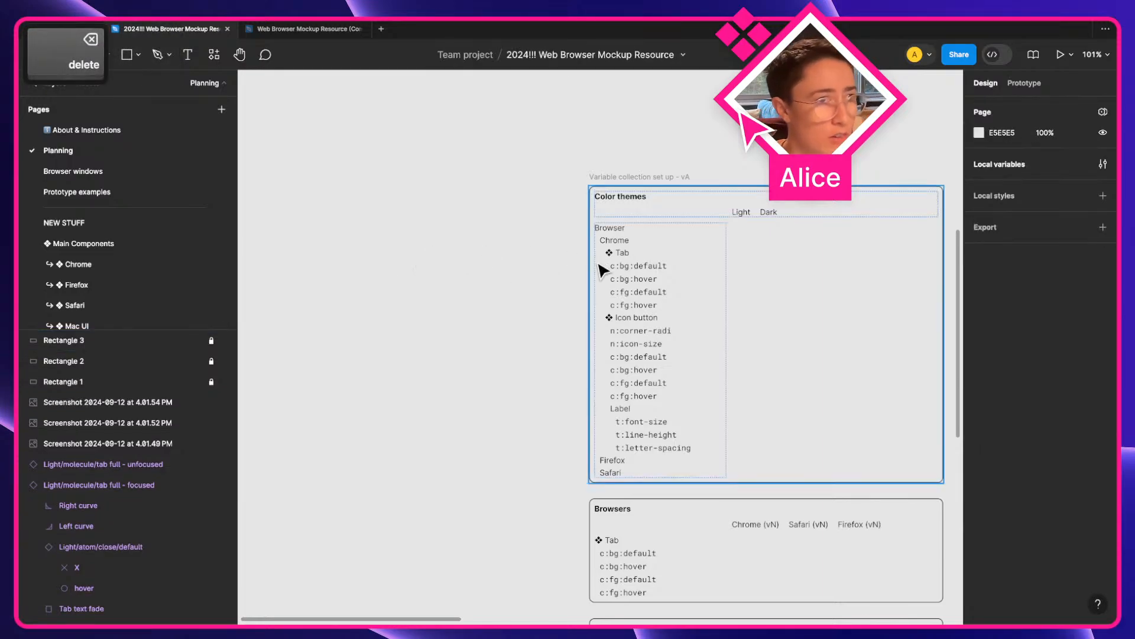
Rename the frame holding the Color themes, Browsers and OS collections as "Variable collection set up - vB".
{"action": "key", "text": "space"}
{"action": "scroll", "coordinate": [664, 264], "scroll_direction": "right", "scroll_amount": 10}
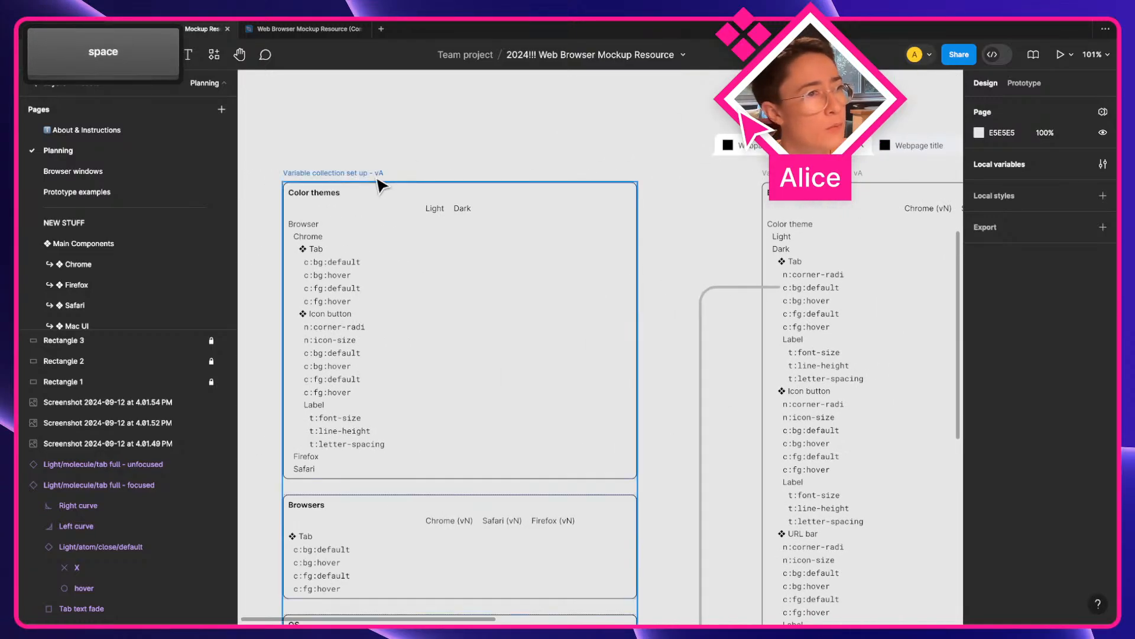
{"action": "left_click", "coordinate": [377, 177]}
{"action": "key", "text": "super+r"}
{"action": "key", "text": "Right"}
{"action": "key", "text": "BackSpace"}
{"action": "type", "text": "B"}
{"action": "key", "text": "Return"}
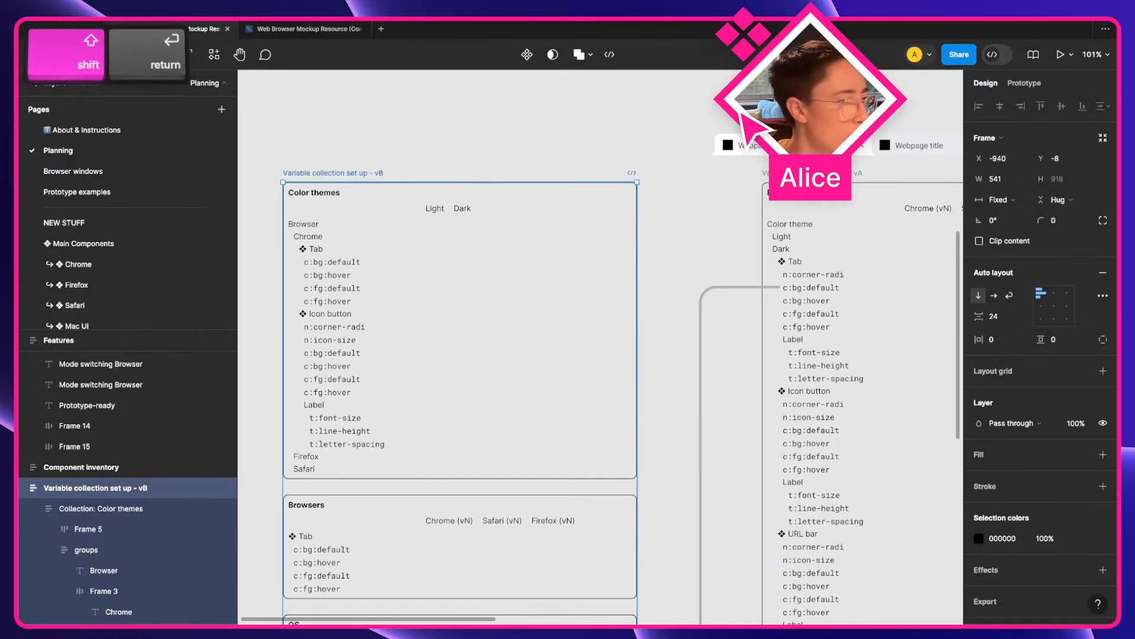
Review the Component inventory and Layers lists, focusing on the Tab component's active and active neighbor variant properties.
{"action": "scroll", "coordinate": [441, 134], "scroll_direction": "right", "scroll_amount": 15}
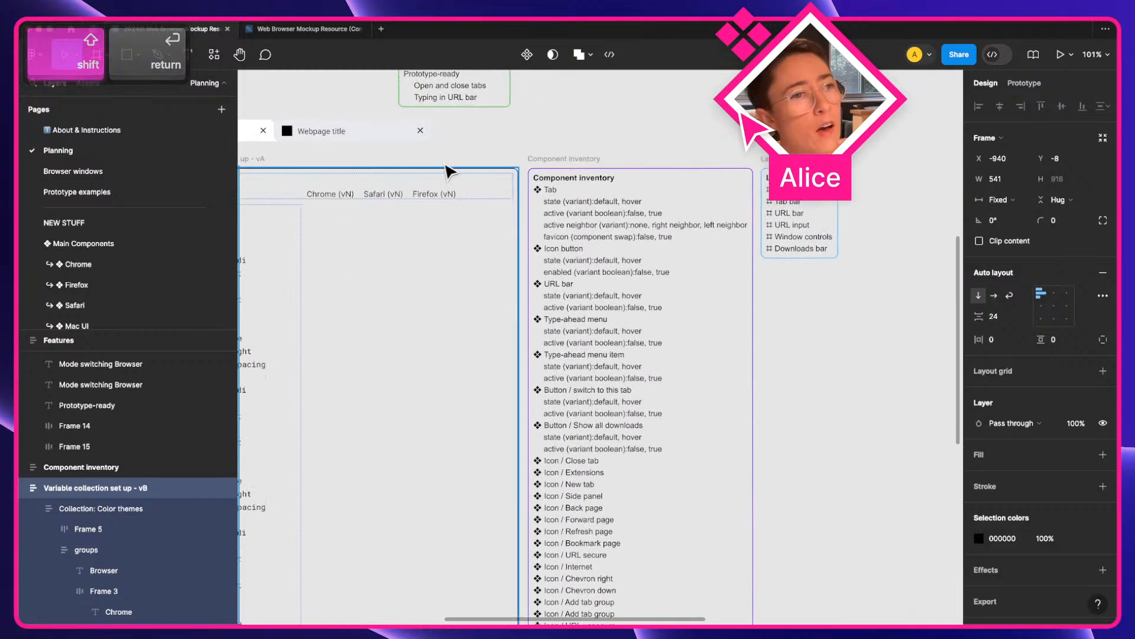
{"action": "left_click", "coordinate": [583, 304]}
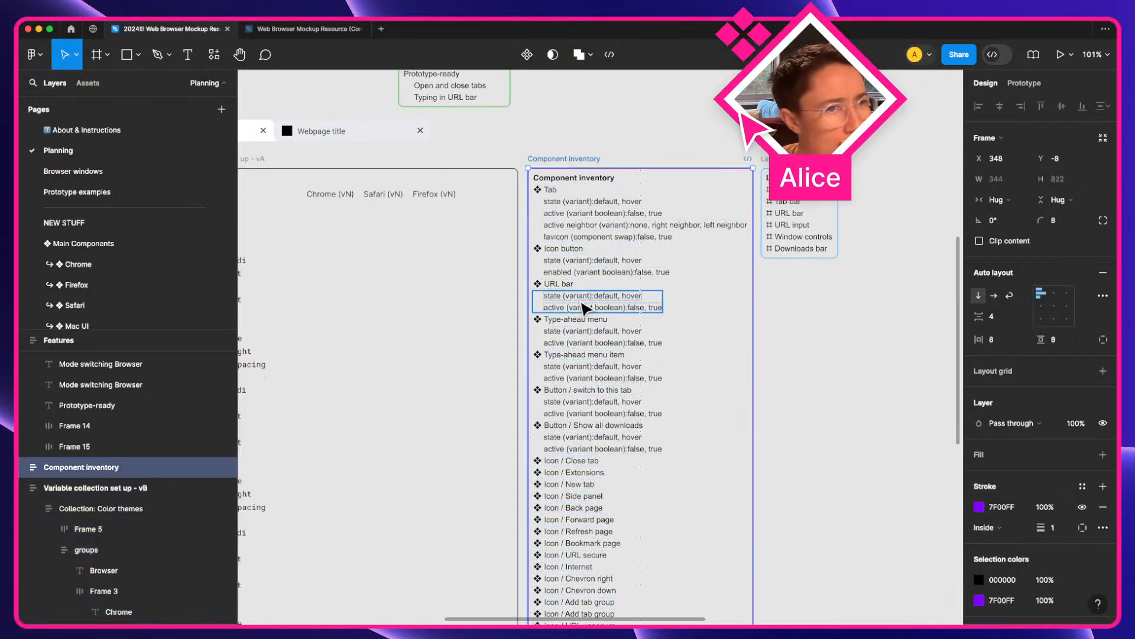
{"action": "left_click_drag", "start_coordinate": [576, 316], "coordinate": [500, 325]}
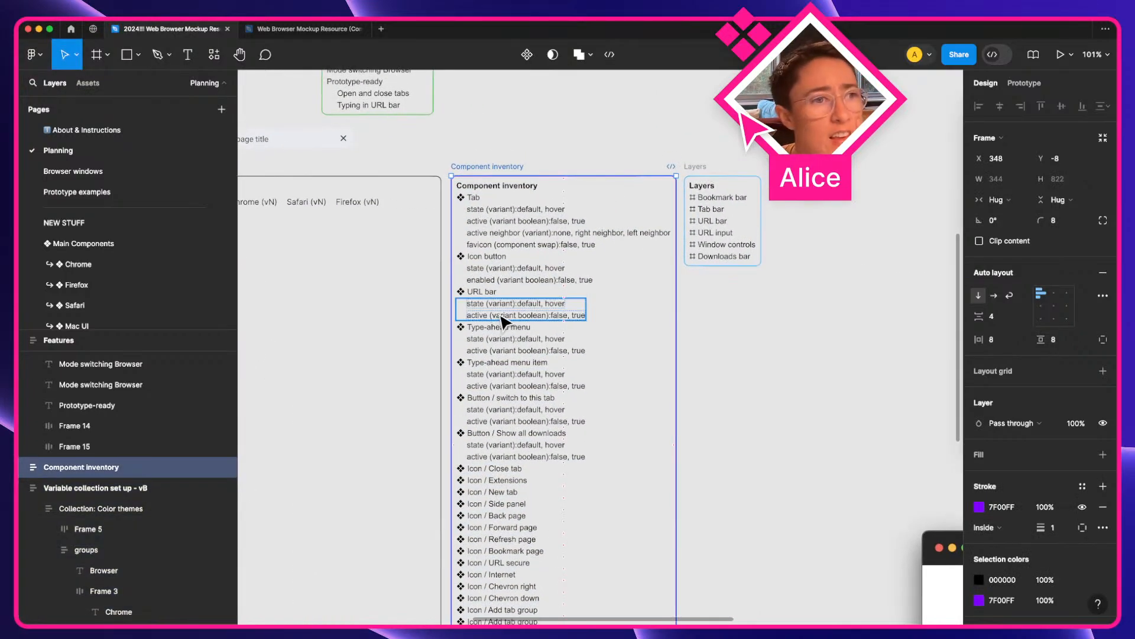
{"action": "left_click", "coordinate": [708, 173]}
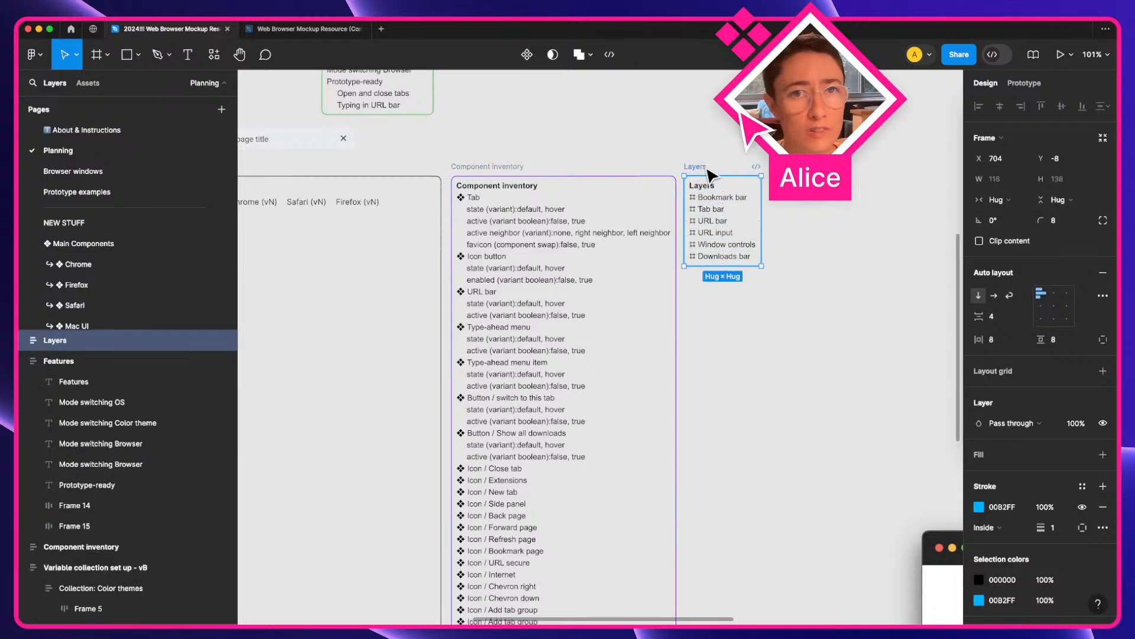
{"action": "scroll", "coordinate": [569, 177], "scroll_direction": "up", "scroll_amount": 2}
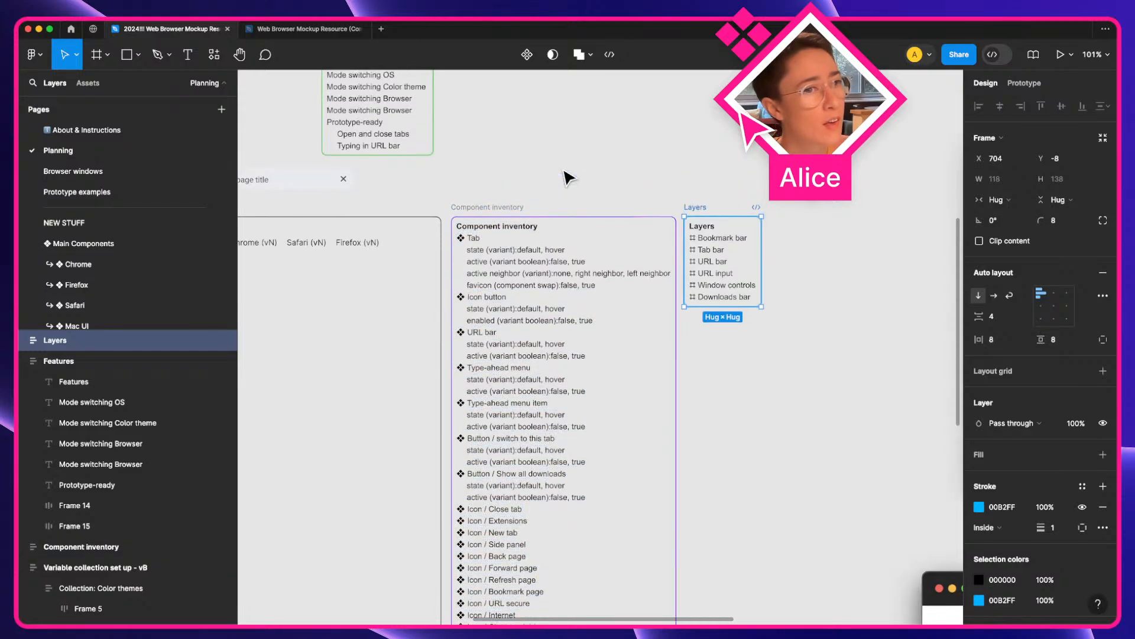
{"action": "scroll", "coordinate": [522, 352], "scroll_direction": "up", "scroll_amount": 3}
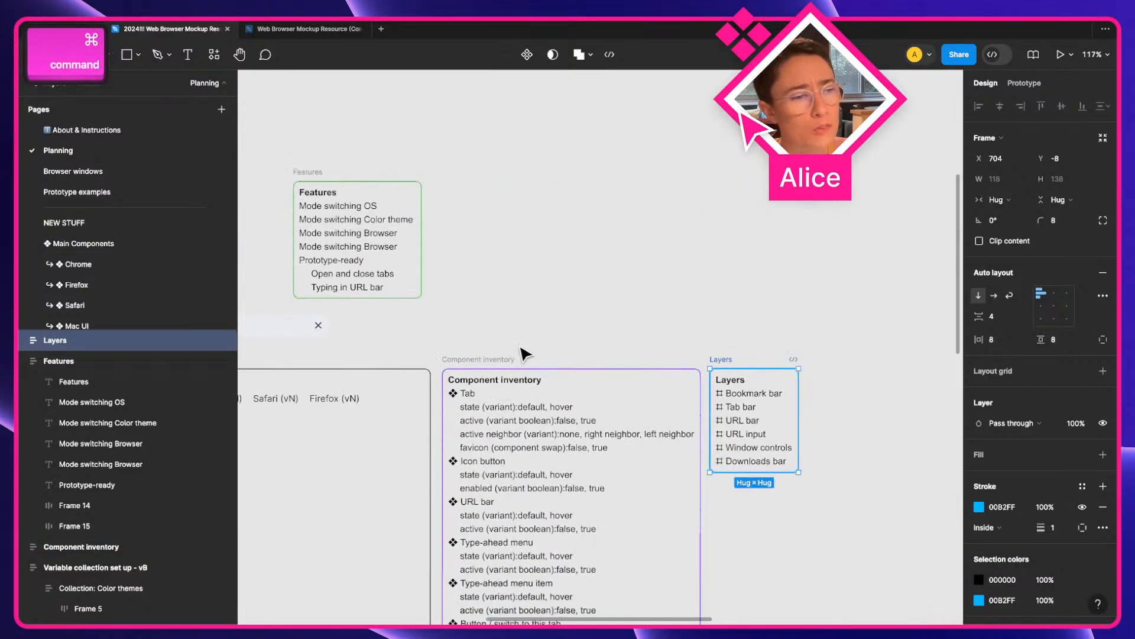
{"action": "scroll", "coordinate": [544, 414], "scroll_direction": "up", "scroll_amount": 5}
{"action": "left_click_drag", "start_coordinate": [544, 456], "coordinate": [515, 330]}
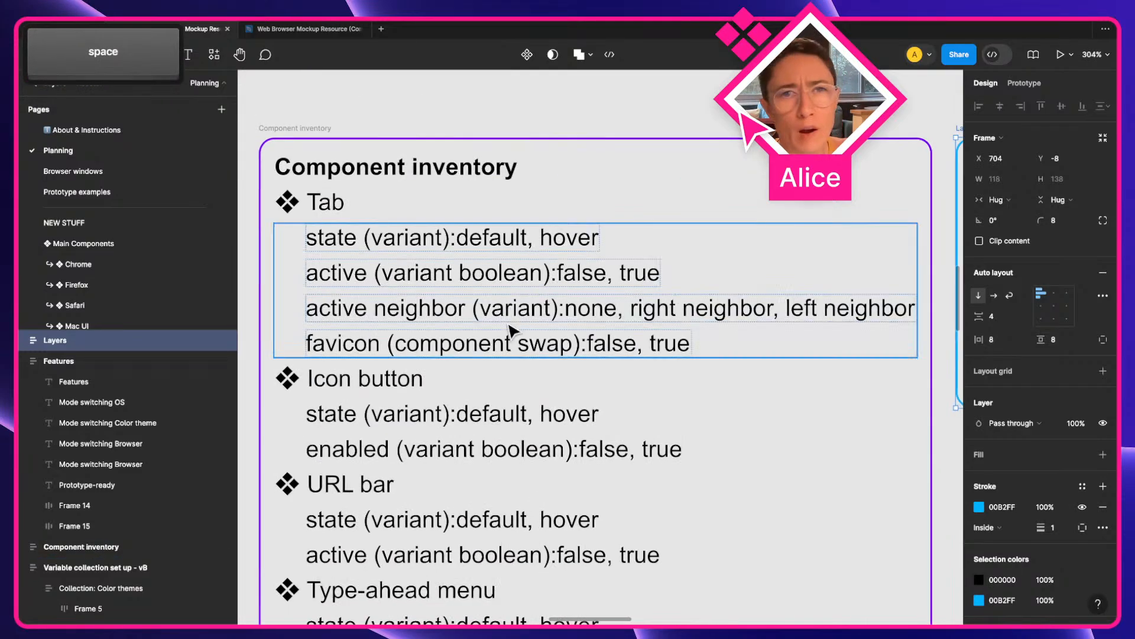
{"action": "left_click", "coordinate": [329, 253], "text": "super"}
{"action": "left_click", "coordinate": [346, 290]}
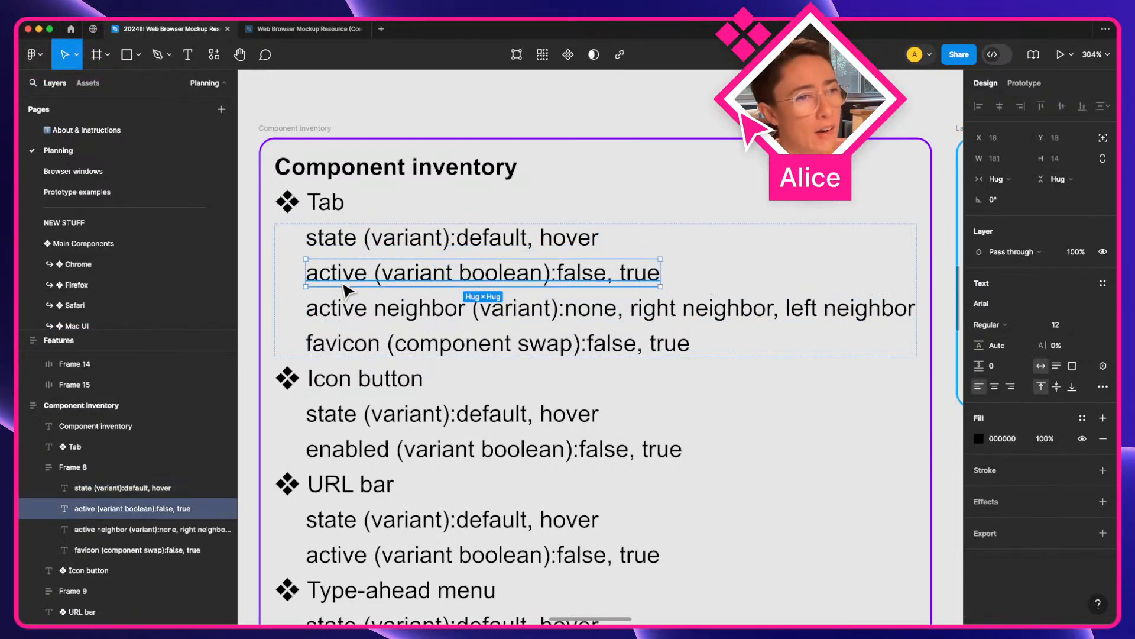
{"action": "left_click", "coordinate": [366, 320]}
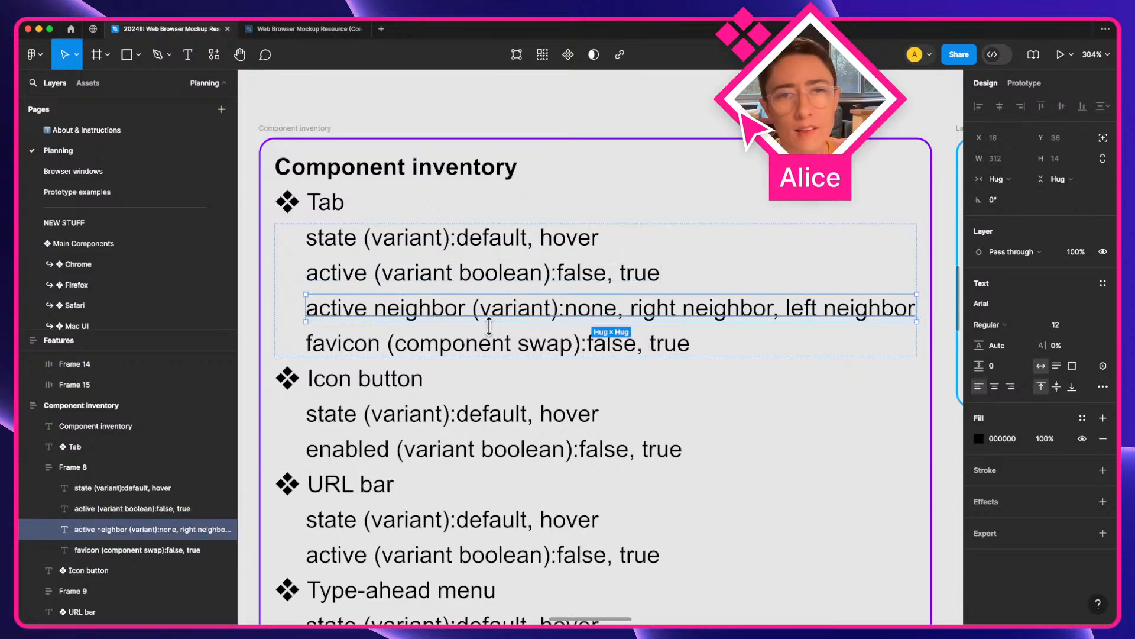
Inspect the unfocused and focused Webpage title tab components above the vA Browsers collection, including the curve where they meet.
{"action": "scroll", "coordinate": [498, 335], "scroll_direction": "down", "scroll_amount": 4}
{"action": "key", "text": "space"}
{"action": "left_click_drag", "start_coordinate": [284, 241], "coordinate": [577, 330]}
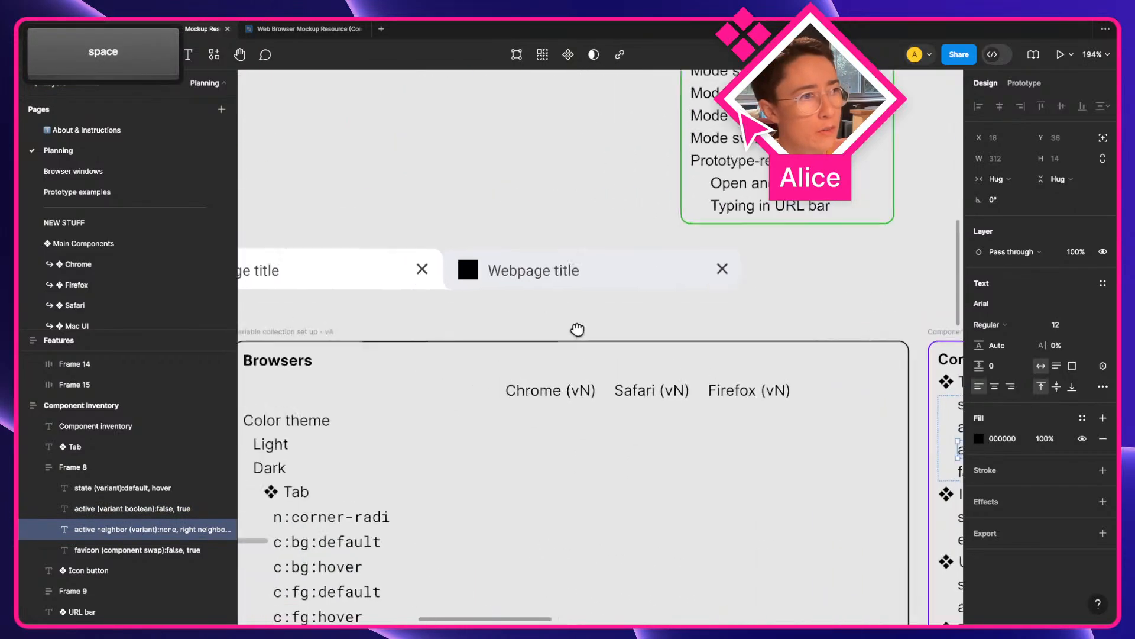
{"action": "scroll", "coordinate": [463, 299], "scroll_direction": "up", "scroll_amount": 5}
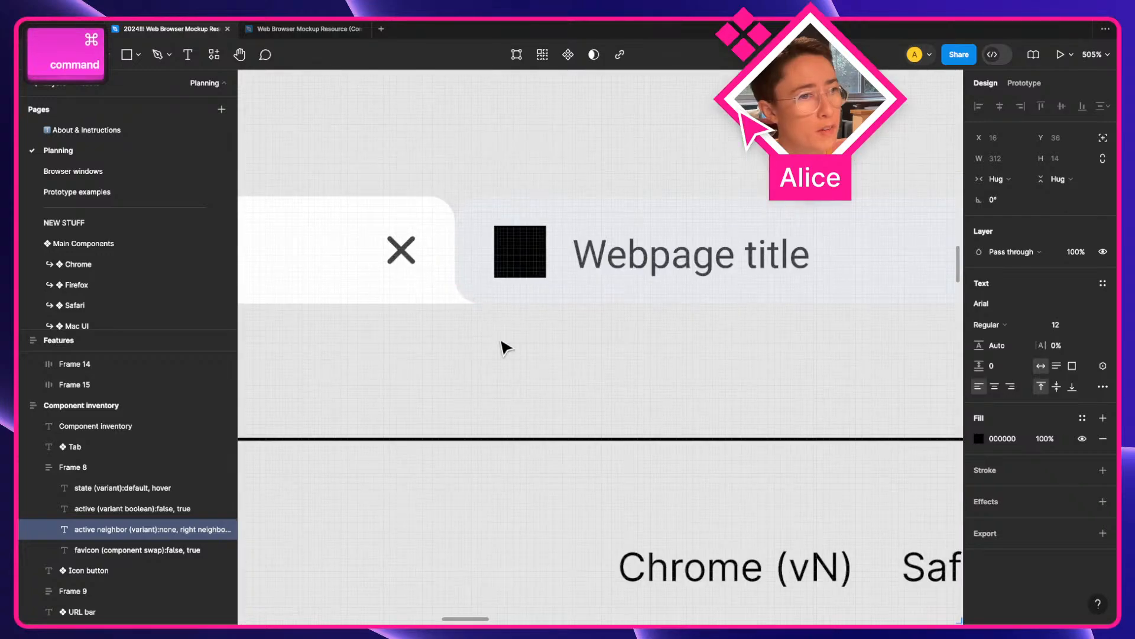
{"action": "left_click", "coordinate": [497, 270]}
{"action": "scroll", "coordinate": [578, 344], "scroll_direction": "down", "scroll_amount": 4}
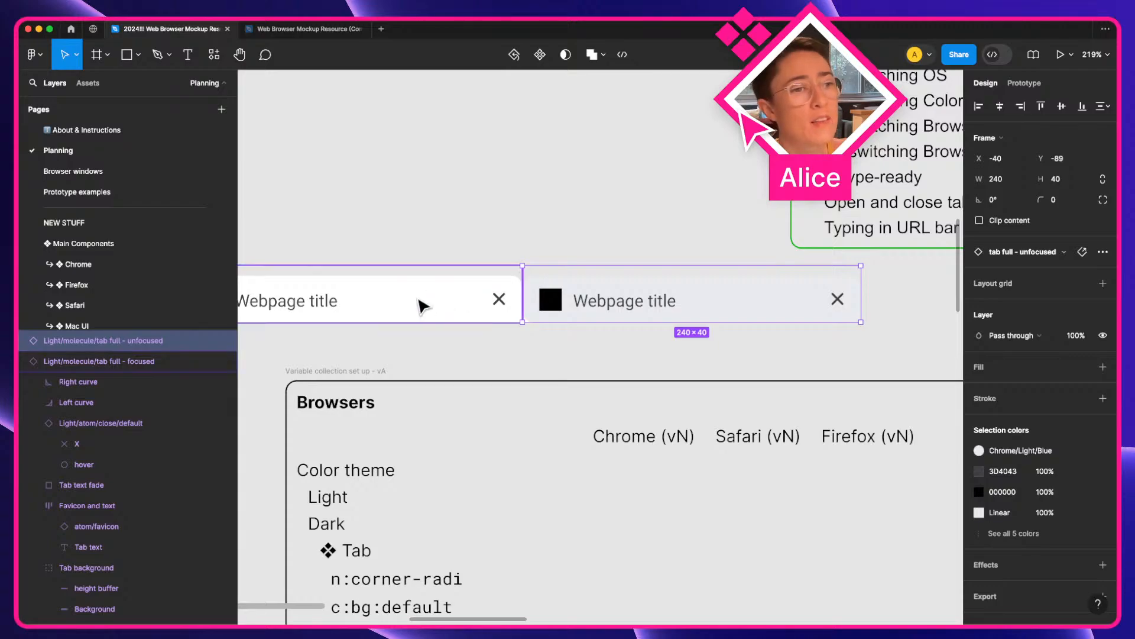
{"action": "left_click", "coordinate": [421, 304]}
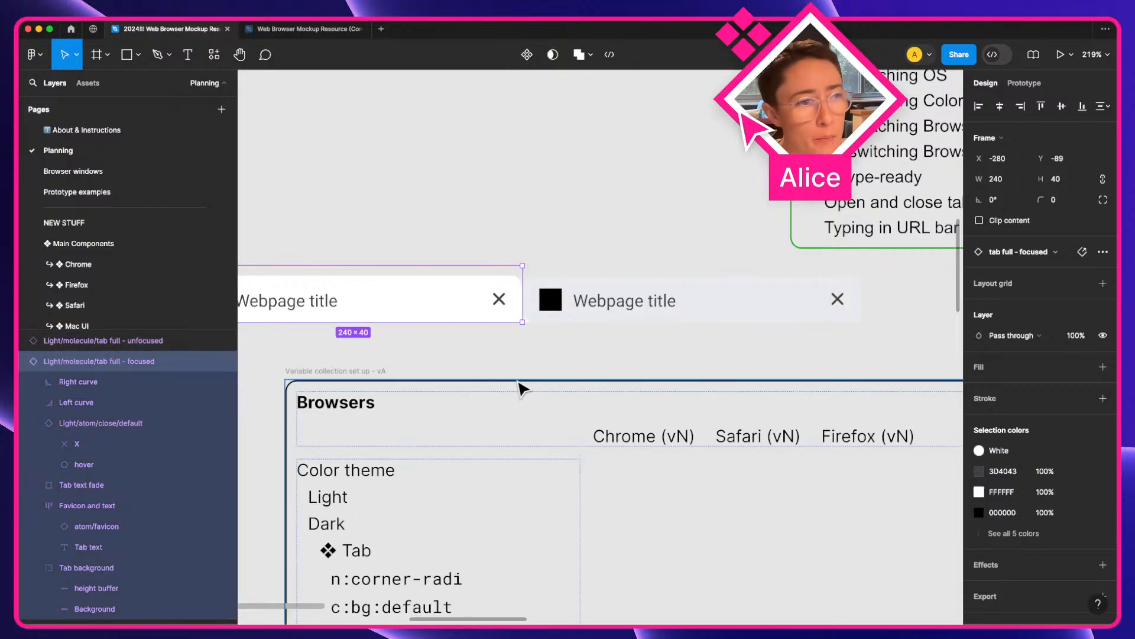
Inspect the "IF next to right of focused tab" corner curve inside the unfocused tab component against the adjacent focused tab.
{"action": "left_click", "coordinate": [526, 317]}
{"action": "scroll", "coordinate": [523, 319], "scroll_direction": "up", "scroll_amount": 3}
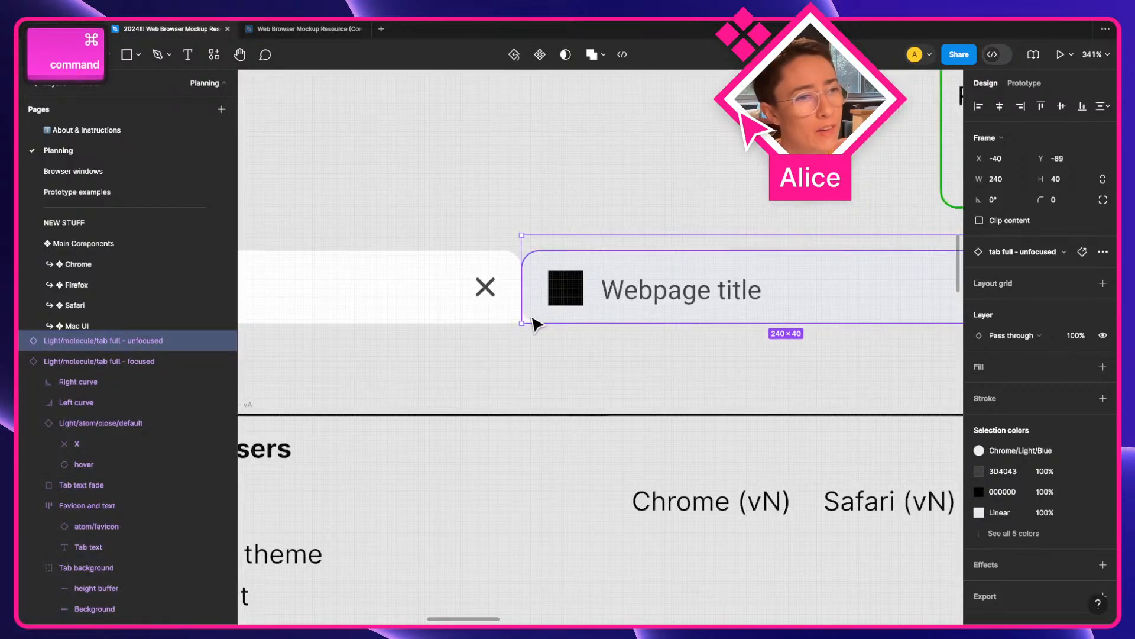
{"action": "scroll", "coordinate": [532, 324], "scroll_direction": "up", "scroll_amount": 5}
{"action": "scroll", "coordinate": [550, 489], "scroll_direction": "down", "scroll_amount": 4}
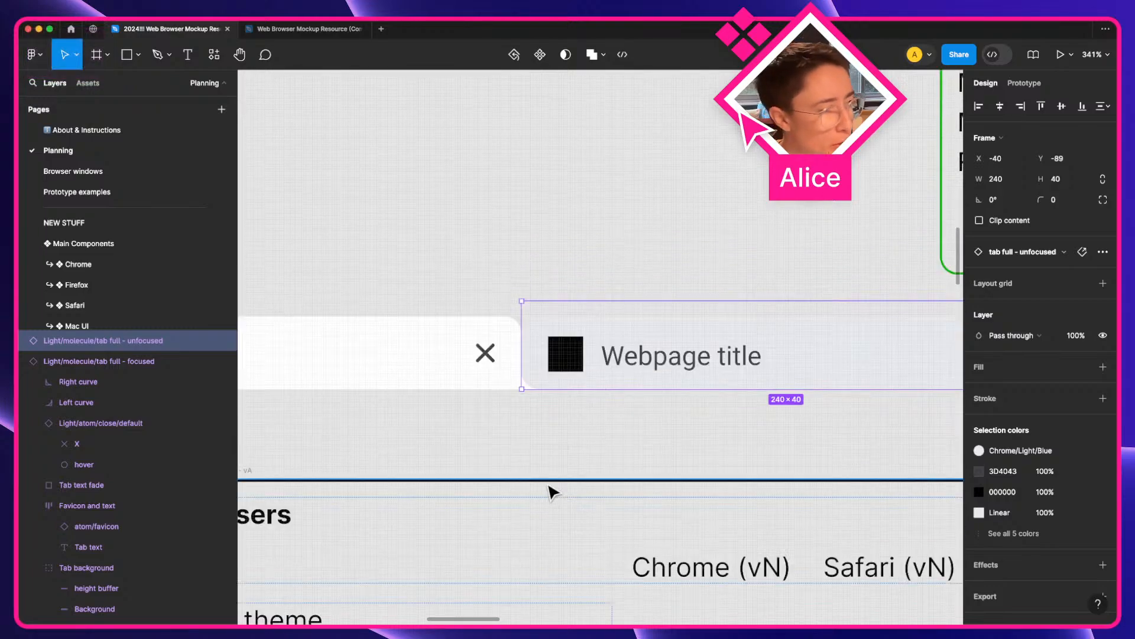
{"action": "scroll", "coordinate": [573, 423], "scroll_direction": "up", "scroll_amount": 5}
{"action": "left_click", "coordinate": [482, 355], "text": "super"}
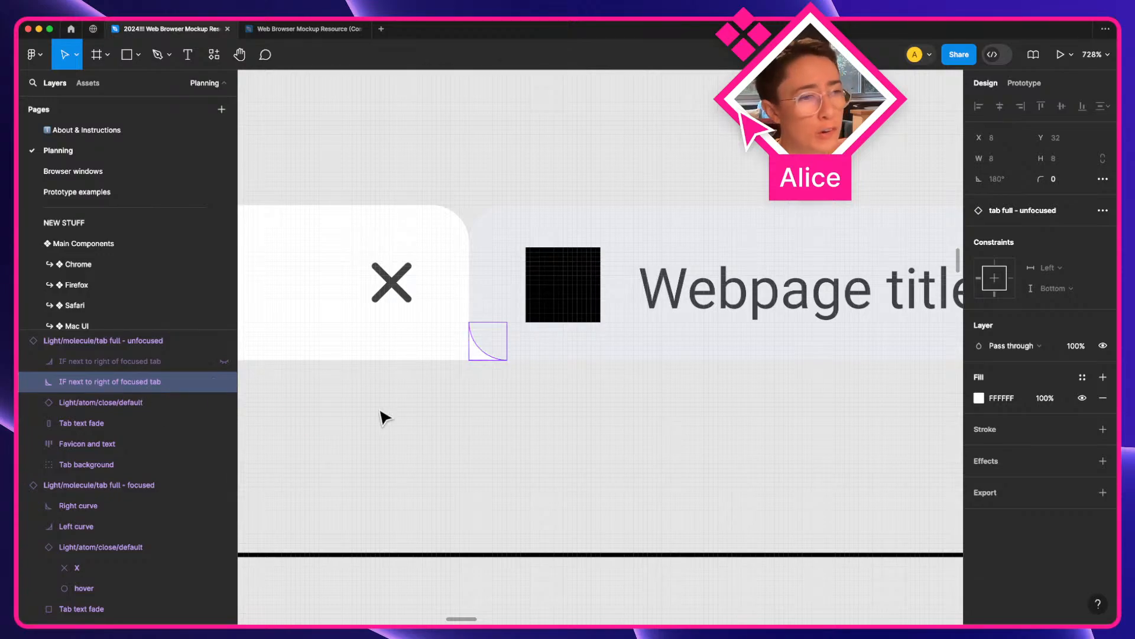
{"action": "left_click", "coordinate": [386, 414]}
{"action": "left_click", "coordinate": [400, 289]}
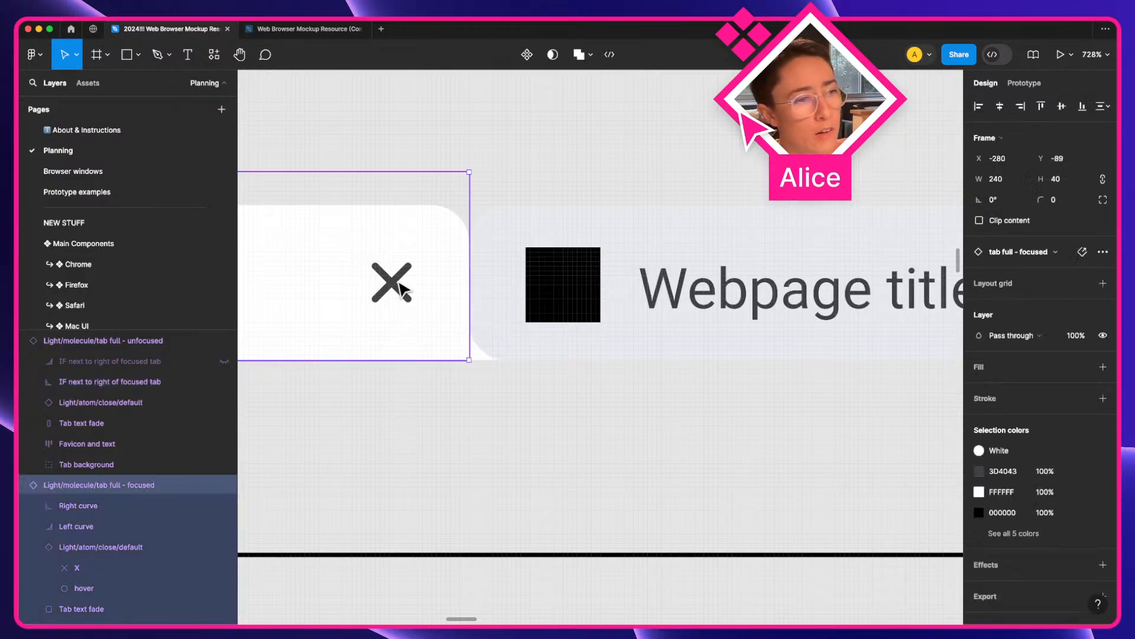
{"action": "left_click", "coordinate": [550, 308]}
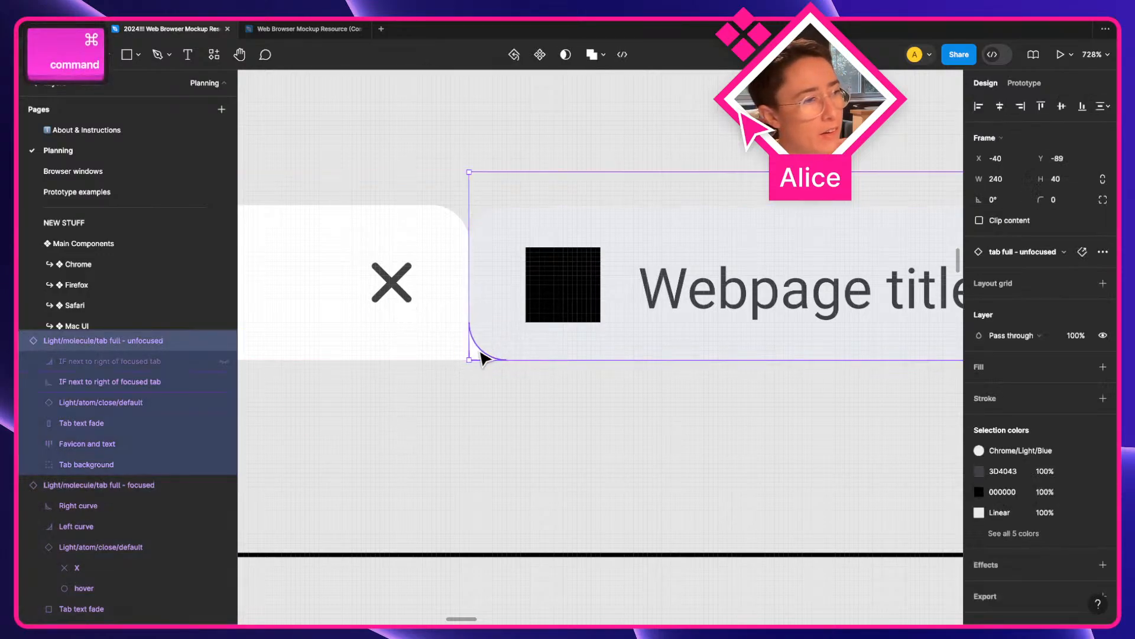
{"action": "left_click", "coordinate": [482, 354], "text": "super"}
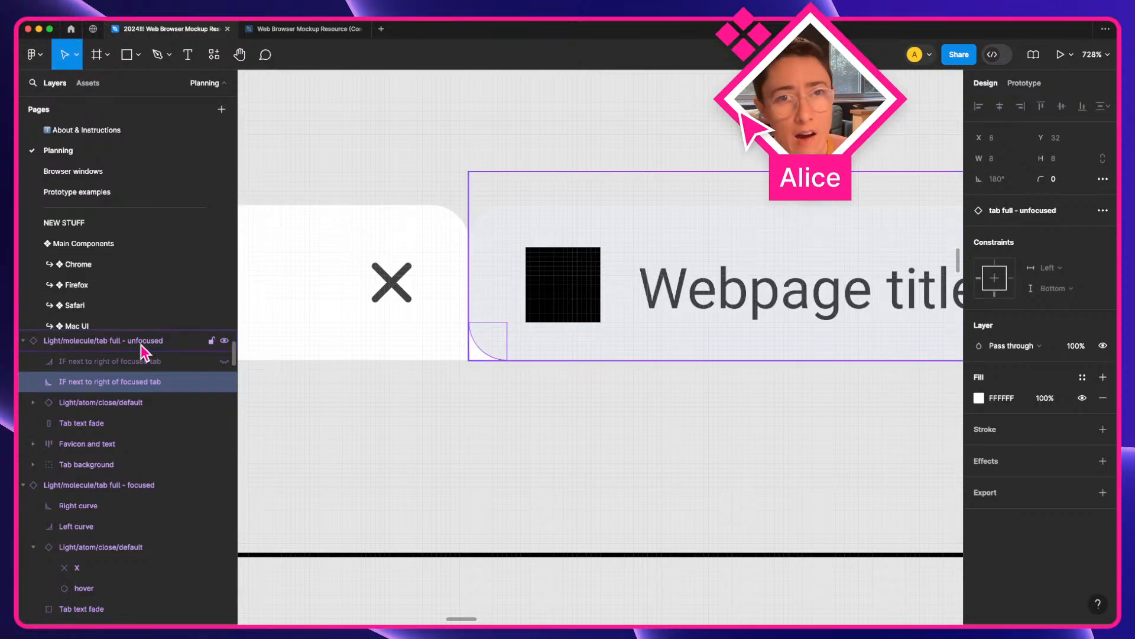
{"action": "left_click", "coordinate": [484, 347]}
{"action": "left_click", "coordinate": [468, 364]}
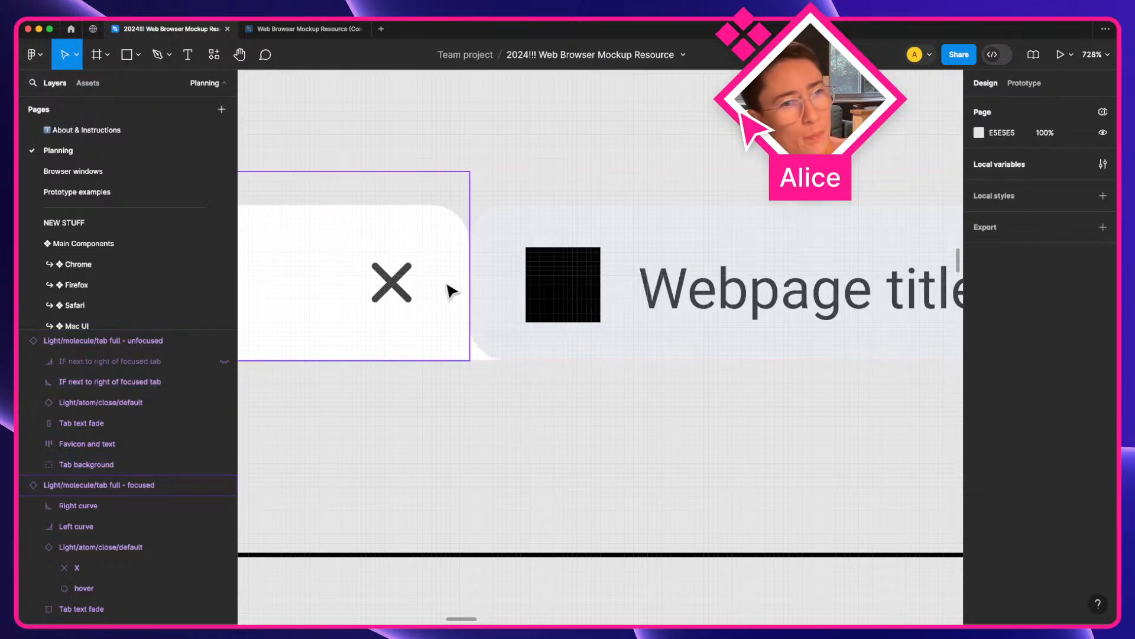
Examine the Tab component's active neighbor variant options in the Component inventory.
{"action": "scroll", "coordinate": [451, 291], "scroll_direction": "down", "scroll_amount": 6}
{"action": "scroll", "coordinate": [497, 291], "scroll_direction": "down", "scroll_amount": 3}
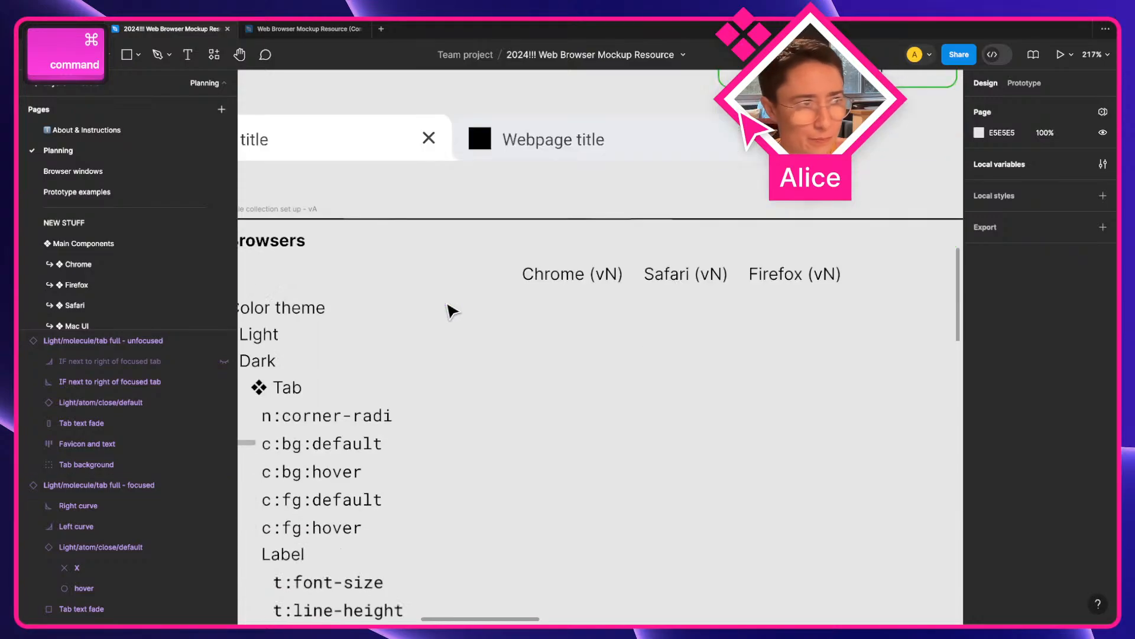
{"action": "scroll", "coordinate": [502, 332], "scroll_direction": "down", "scroll_amount": 5}
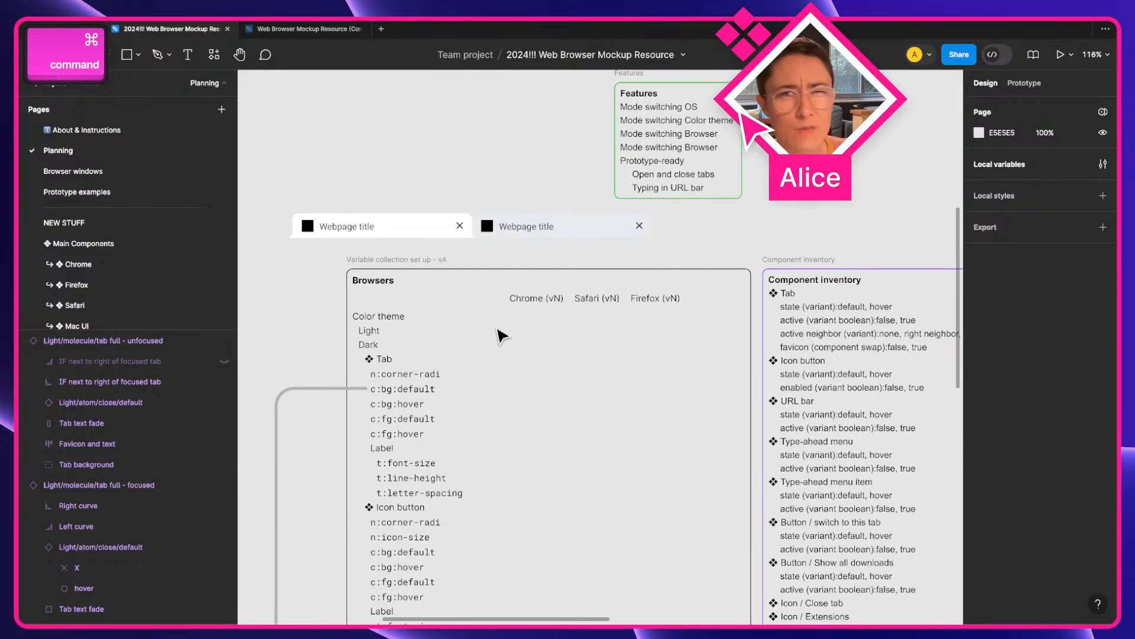
{"action": "scroll", "coordinate": [501, 336], "scroll_direction": "down", "scroll_amount": 3}
{"action": "left_click_drag", "start_coordinate": [621, 343], "coordinate": [411, 332]}
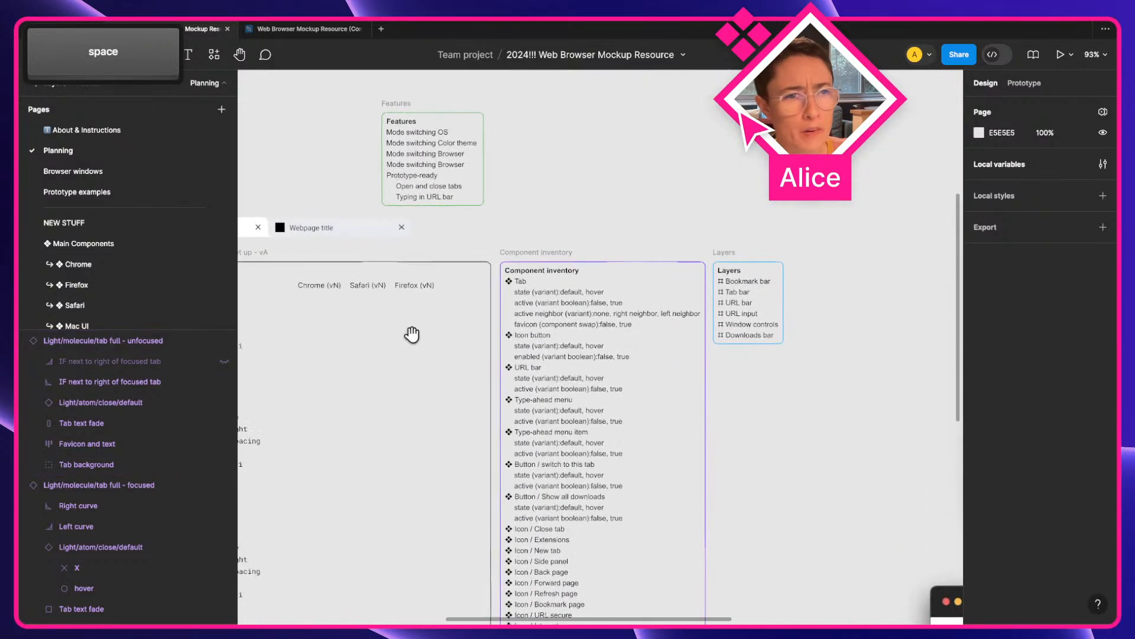
{"action": "scroll", "coordinate": [509, 320], "scroll_direction": "up", "scroll_amount": 5}
{"action": "left_click", "coordinate": [508, 313], "text": "super"}
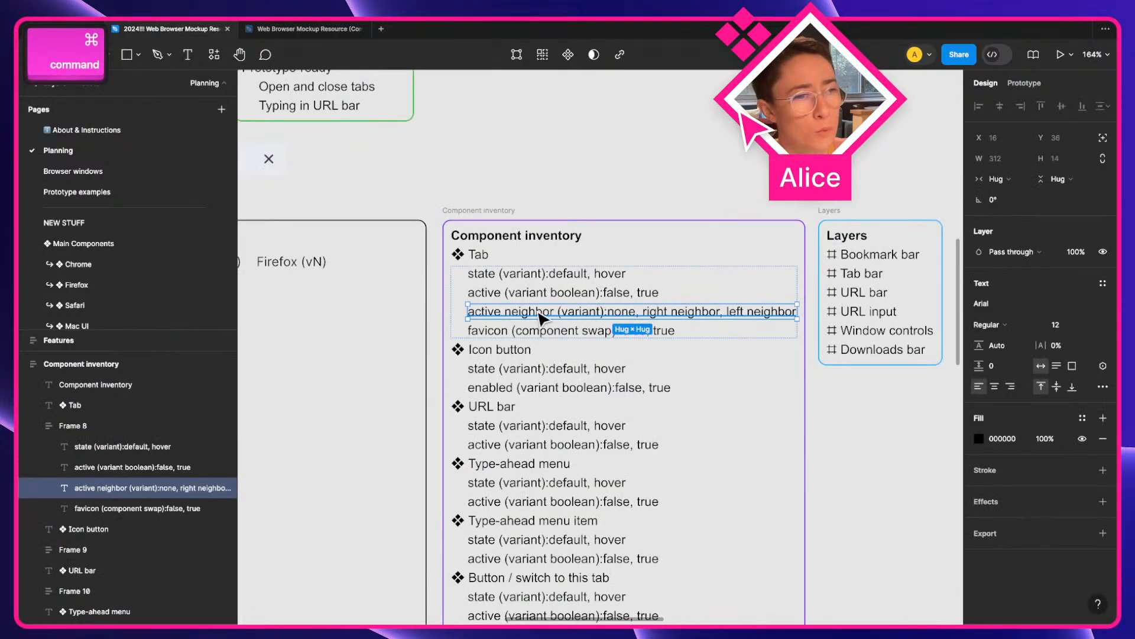
{"action": "left_click", "coordinate": [531, 297]}
{"action": "left_click", "coordinate": [557, 328]}
{"action": "left_click", "coordinate": [568, 314]}
{"action": "scroll", "coordinate": [668, 337], "scroll_direction": "up", "scroll_amount": 2}
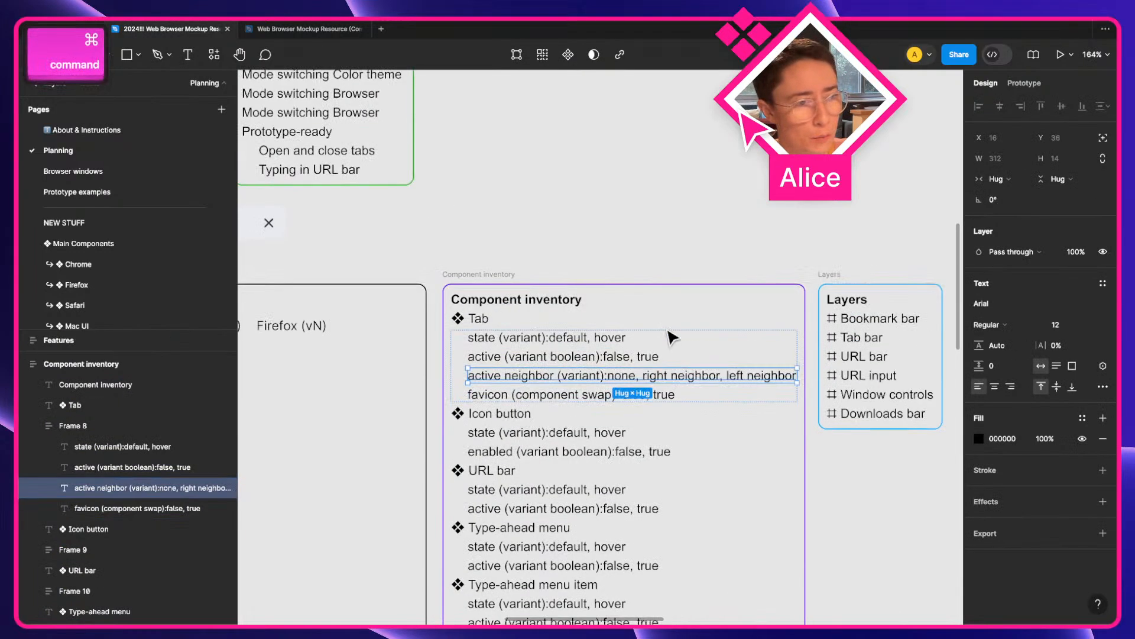
{"action": "scroll", "coordinate": [671, 337], "scroll_direction": "up", "scroll_amount": 5}
{"action": "key", "text": "space"}
{"action": "left_click_drag", "start_coordinate": [461, 327], "coordinate": [394, 313]}
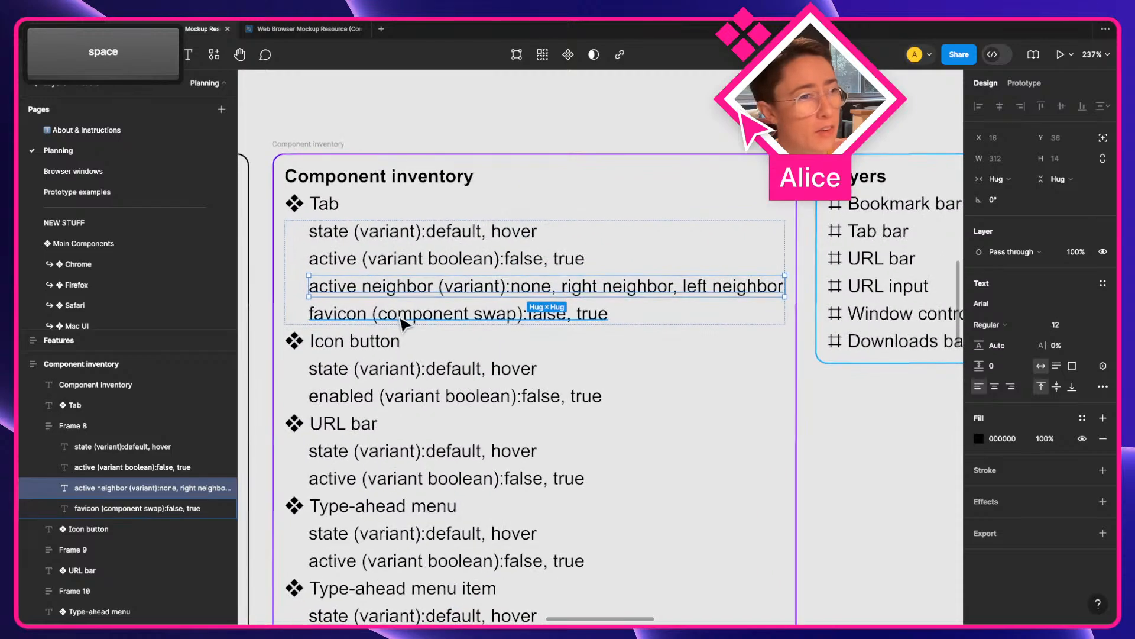
Review the Tab component's favicon component swap and state variant properties in the Component inventory.
{"action": "left_click", "coordinate": [335, 322], "text": "super"}
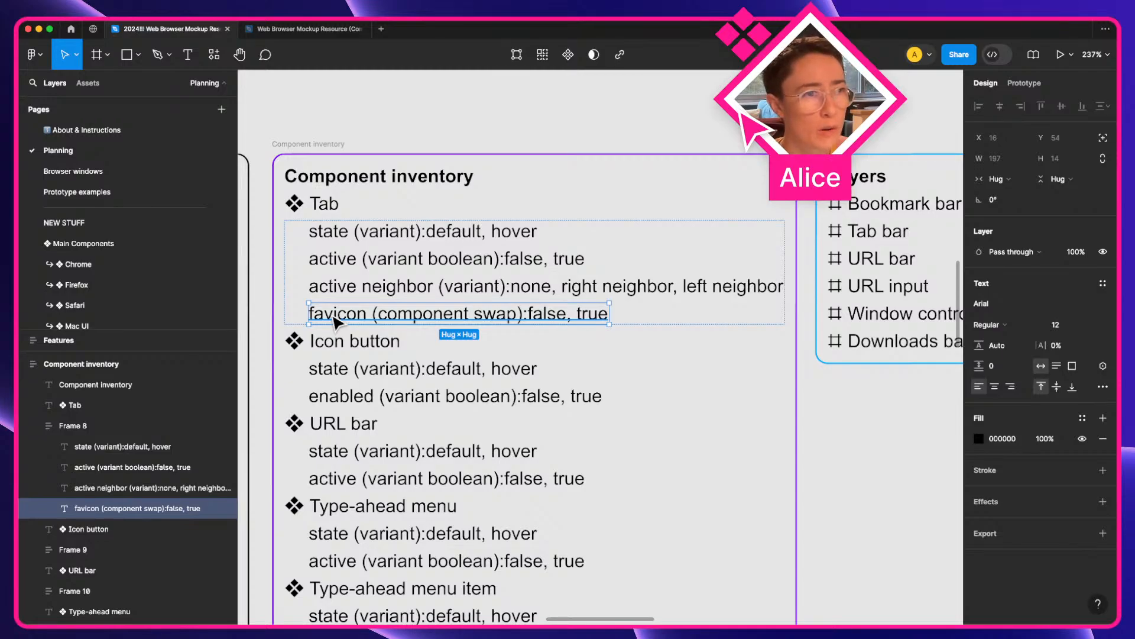
{"action": "left_click", "coordinate": [313, 236]}
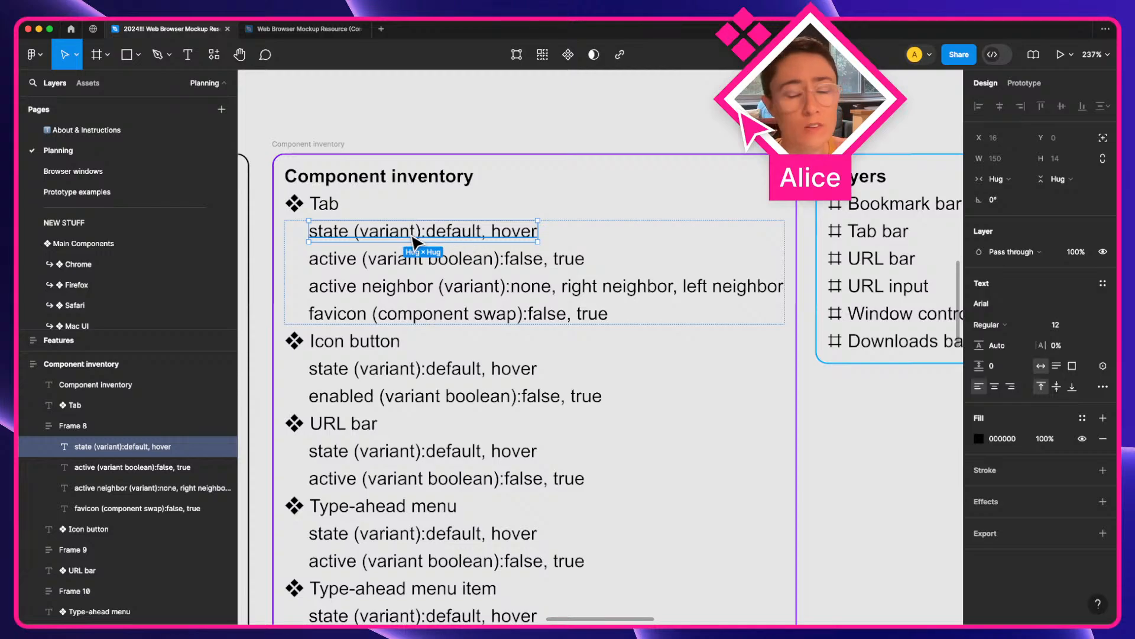
{"action": "left_click", "coordinate": [408, 314]}
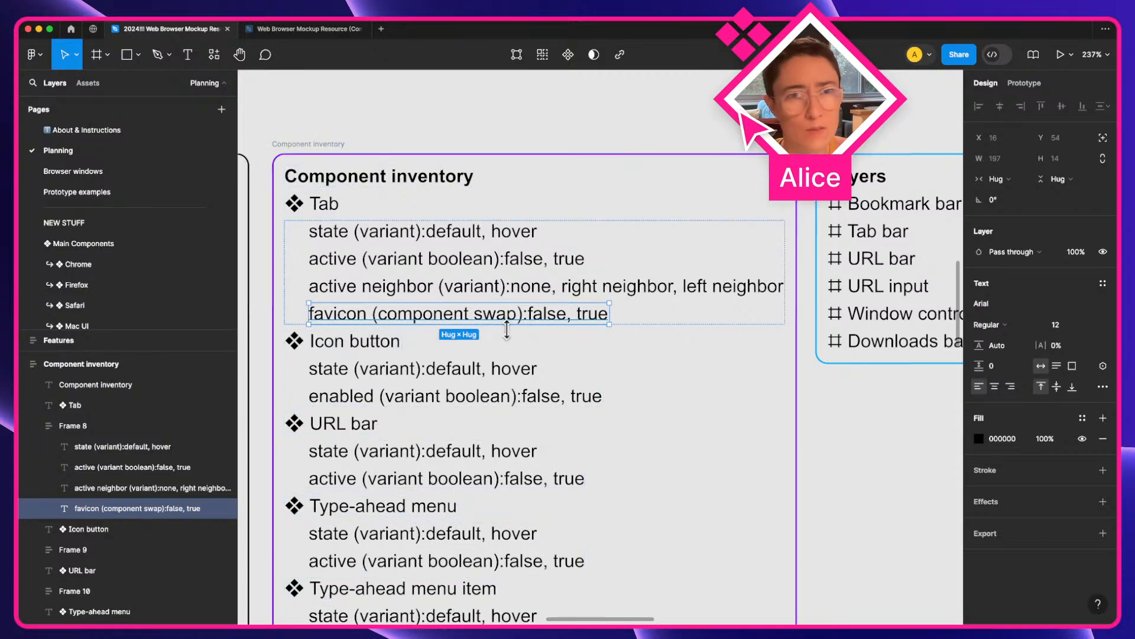
Review the Icon button and URL bar entries in the Component inventory, including the URL bar's state variant.
{"action": "scroll", "coordinate": [507, 330], "scroll_direction": "down", "scroll_amount": 2}
{"action": "left_click", "coordinate": [315, 290]}
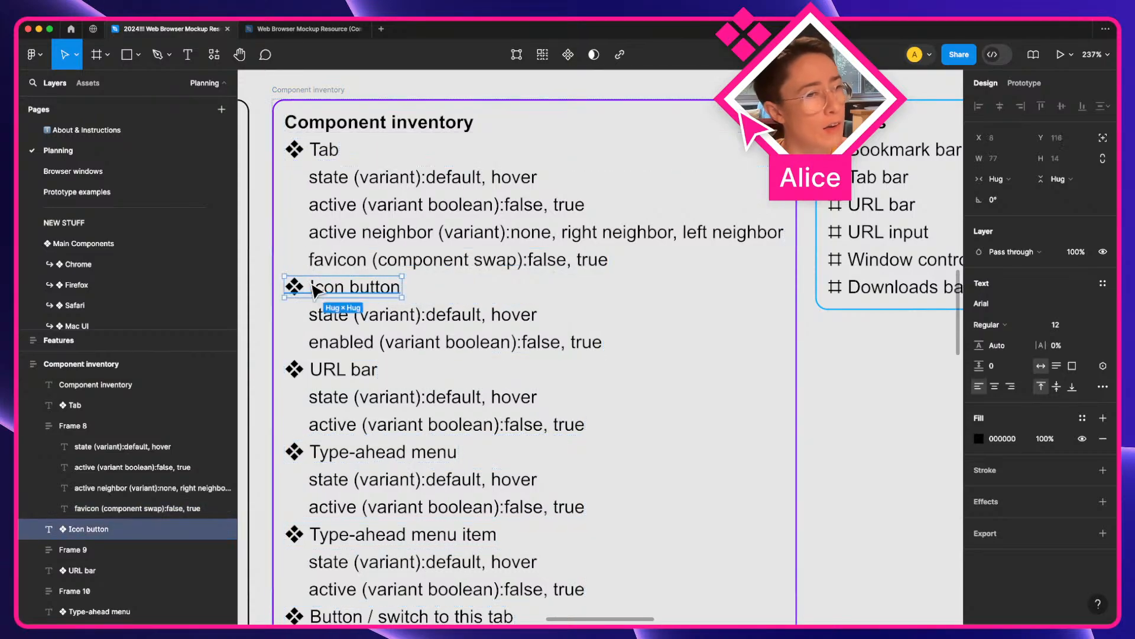
{"action": "left_click", "coordinate": [336, 372]}
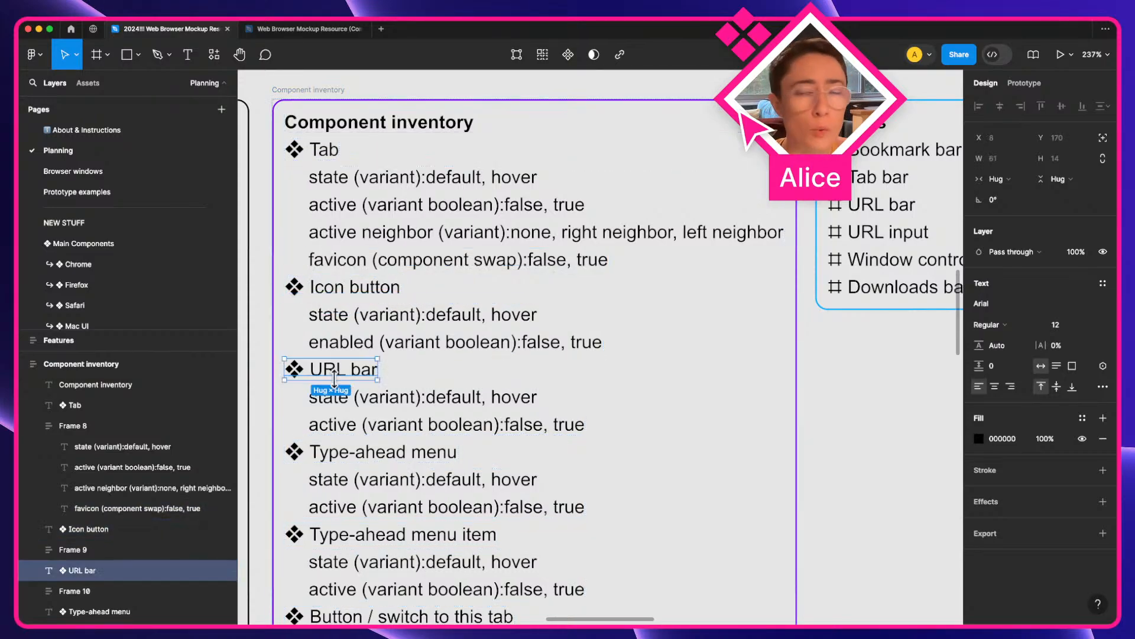
{"action": "left_click", "coordinate": [331, 414]}
{"action": "left_click", "coordinate": [435, 409], "text": "super"}
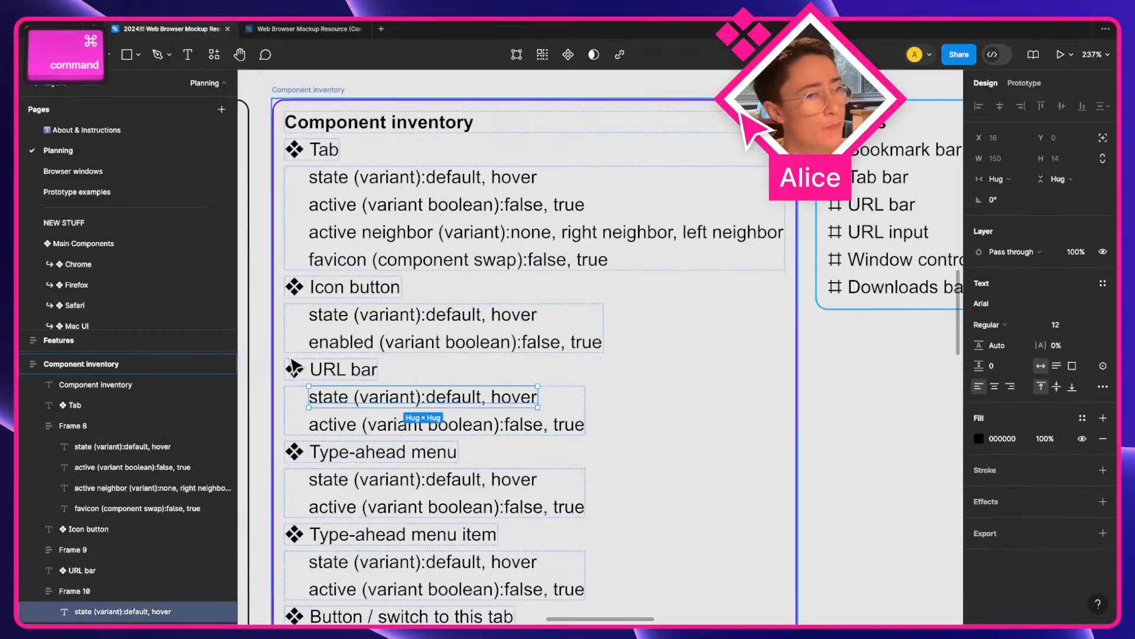
Try removing the URL bar's active (variant boolean) line from the Component inventory and undo the deletion.
{"action": "scroll", "coordinate": [450, 409], "scroll_direction": "down", "scroll_amount": 3}
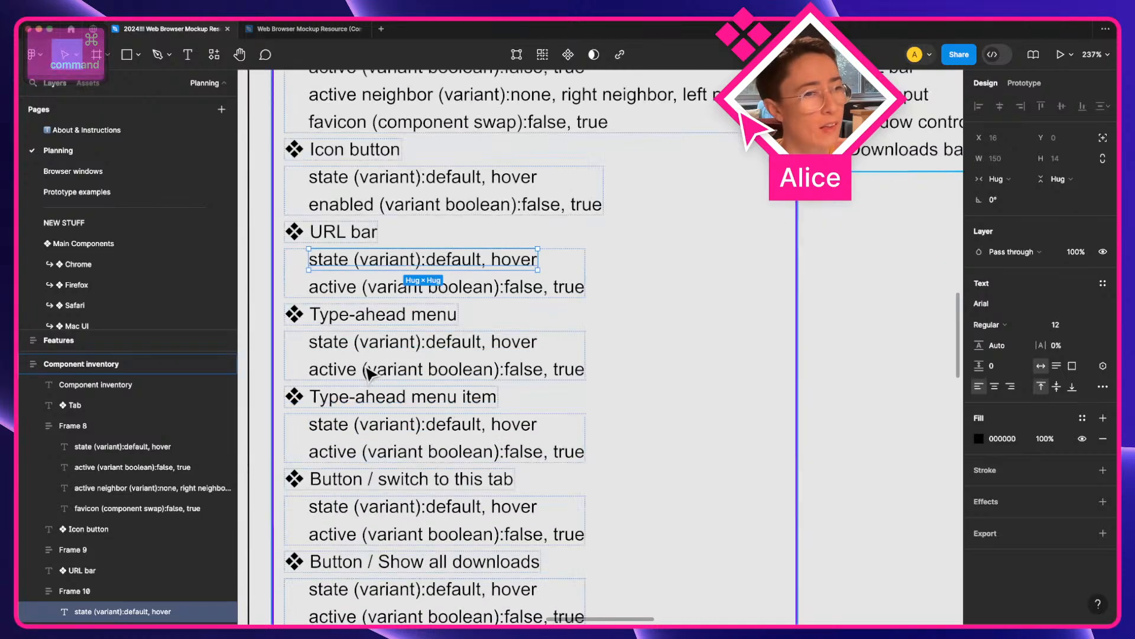
{"action": "left_click", "coordinate": [345, 299]}
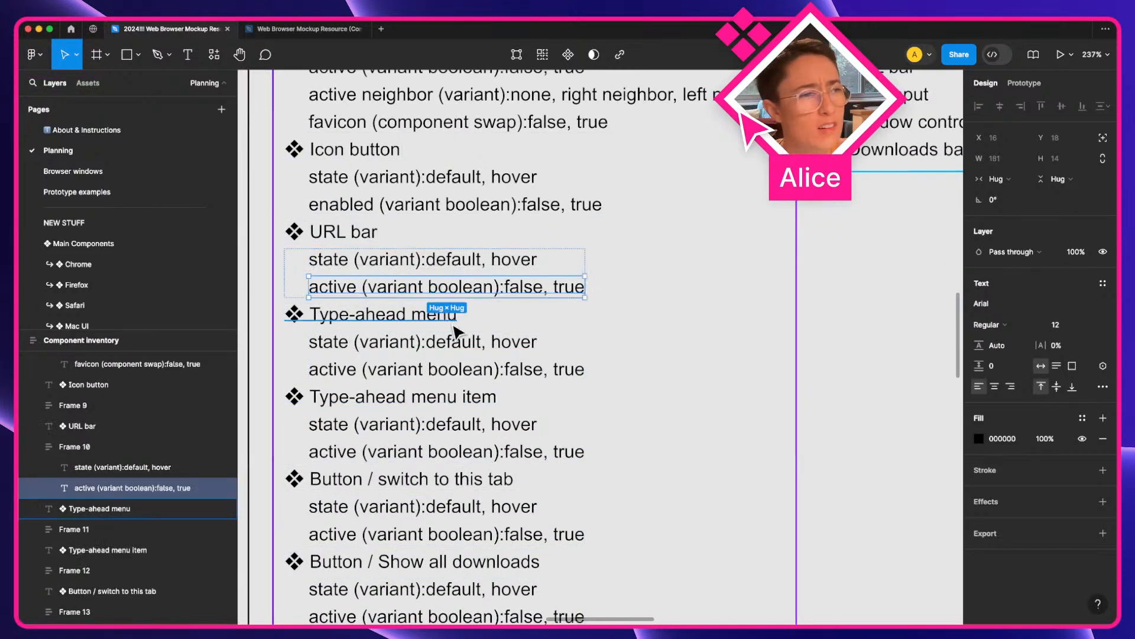
{"action": "key", "text": "Delete"}
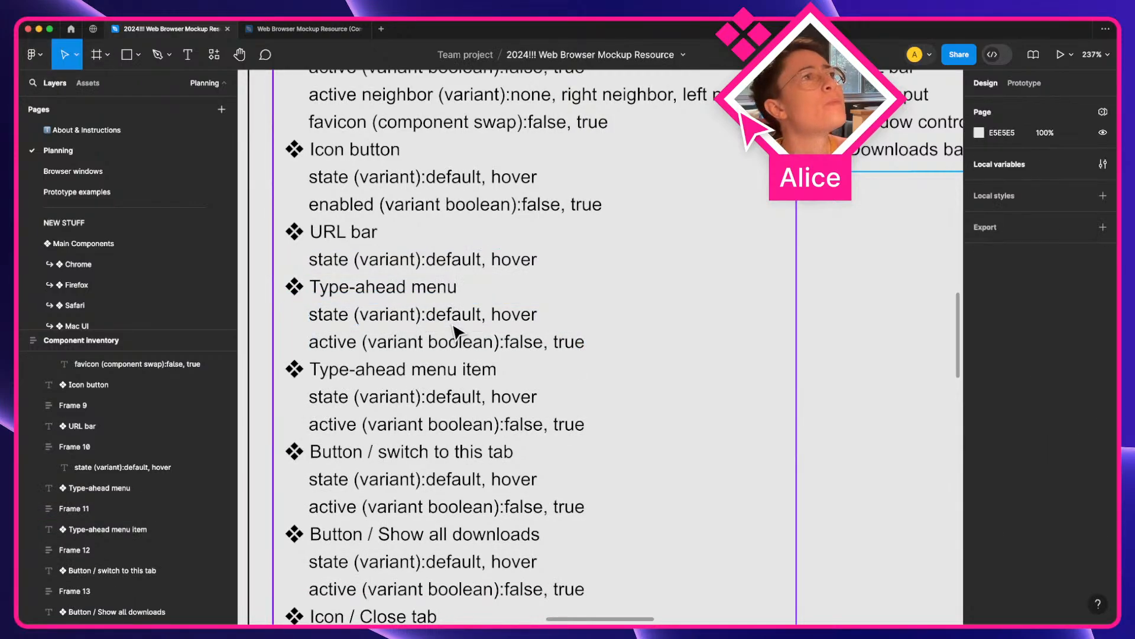
{"action": "key", "text": "super+z"}
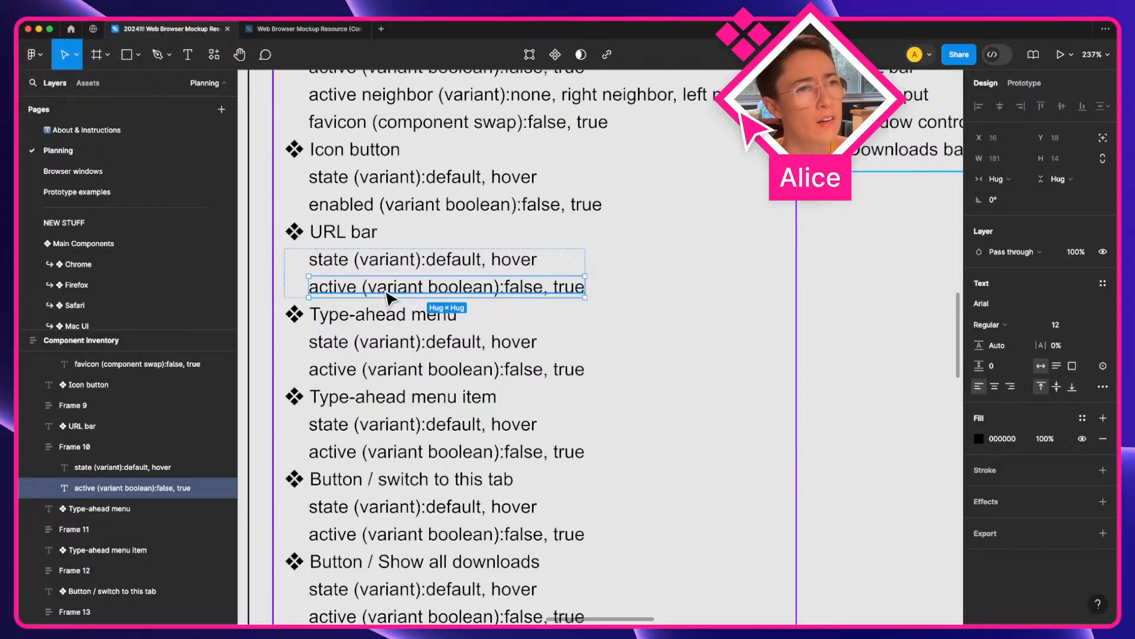
Switch to the Chrome, Safari and Firefox windows and compare how each address bar looks when active.
{"action": "key", "text": "ctrl+Right"}
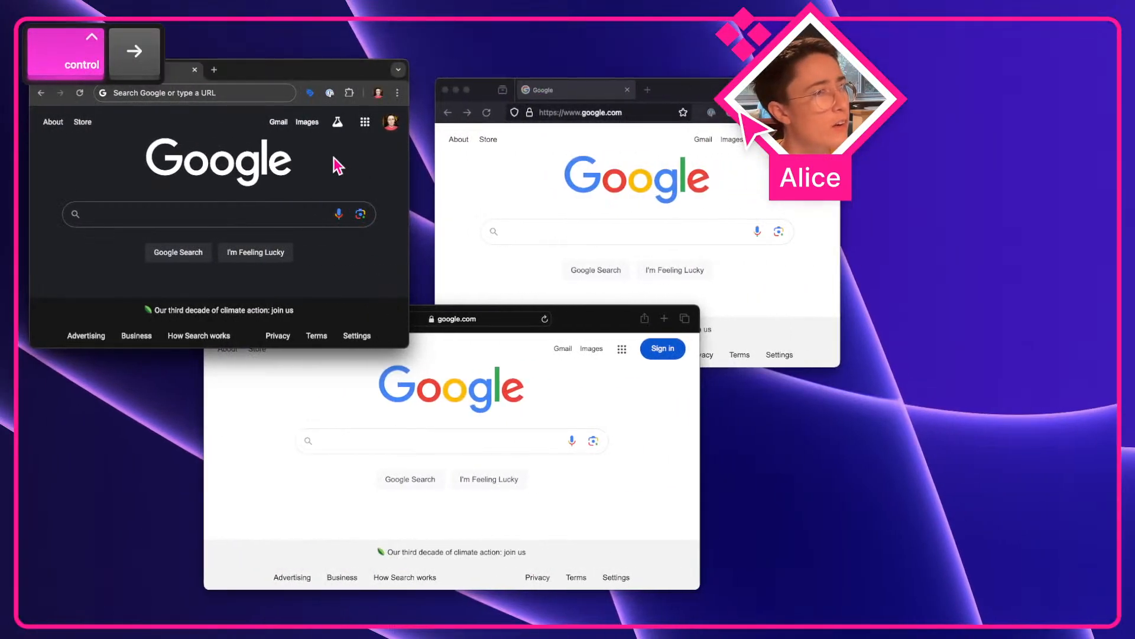
{"action": "left_click", "coordinate": [225, 90]}
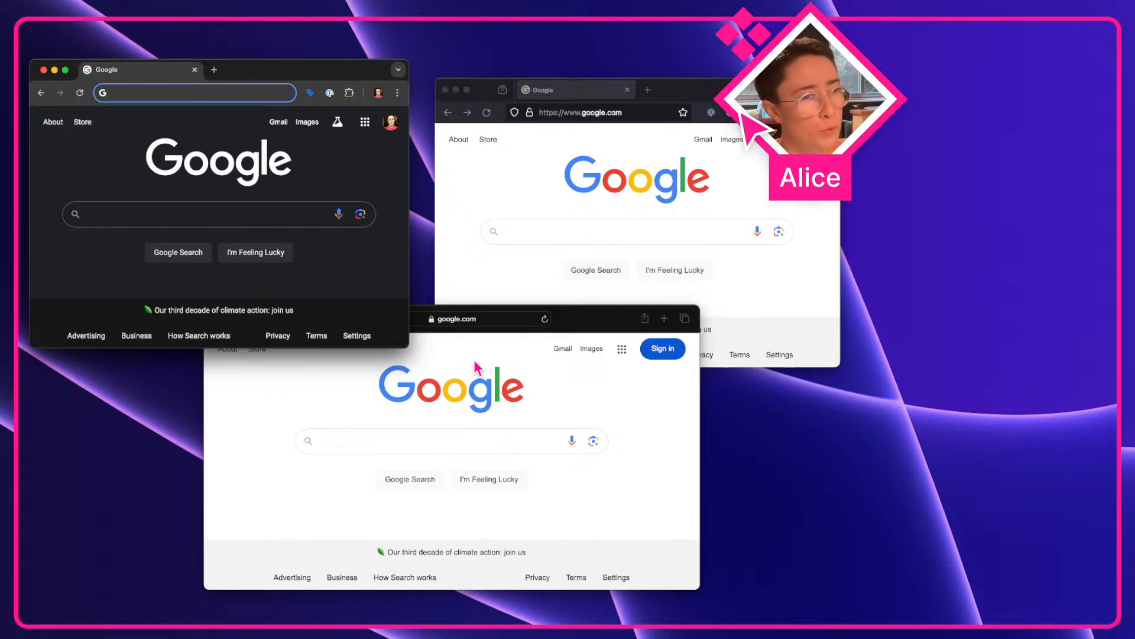
{"action": "left_click", "coordinate": [450, 321]}
{"action": "left_click", "coordinate": [451, 321]}
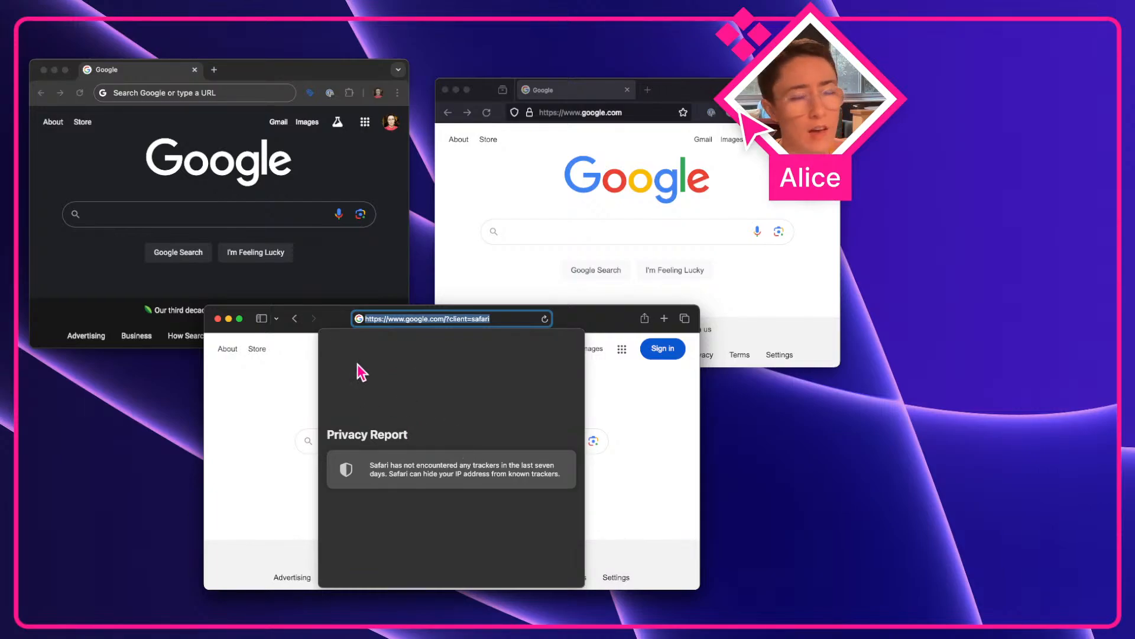
{"action": "left_click", "coordinate": [582, 109]}
{"action": "left_click", "coordinate": [582, 107]}
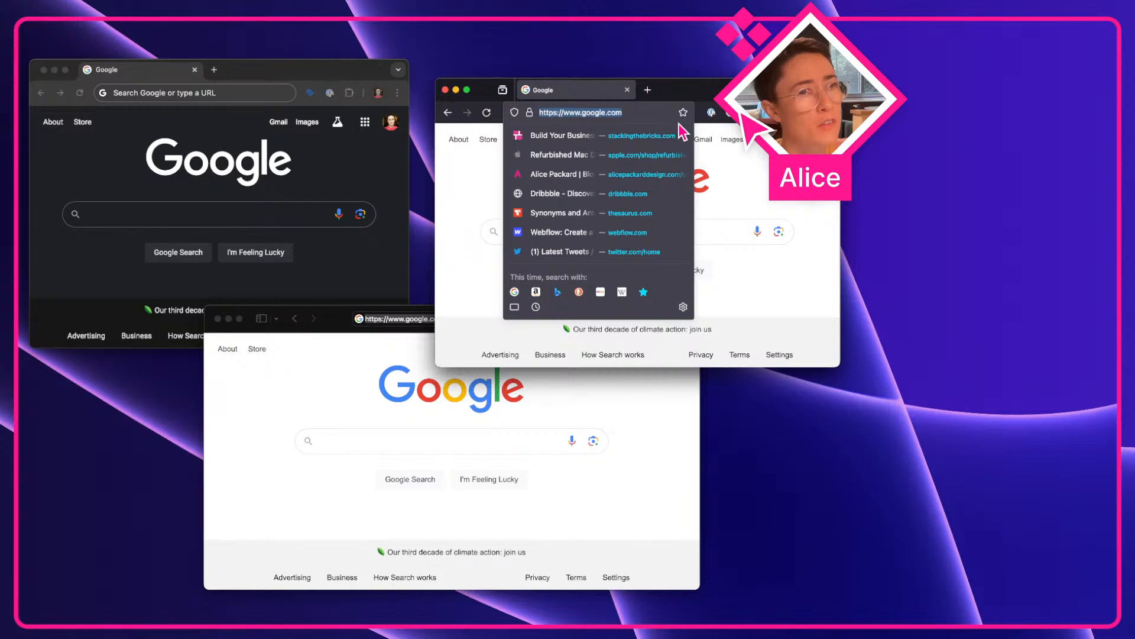
{"action": "left_click", "coordinate": [754, 177]}
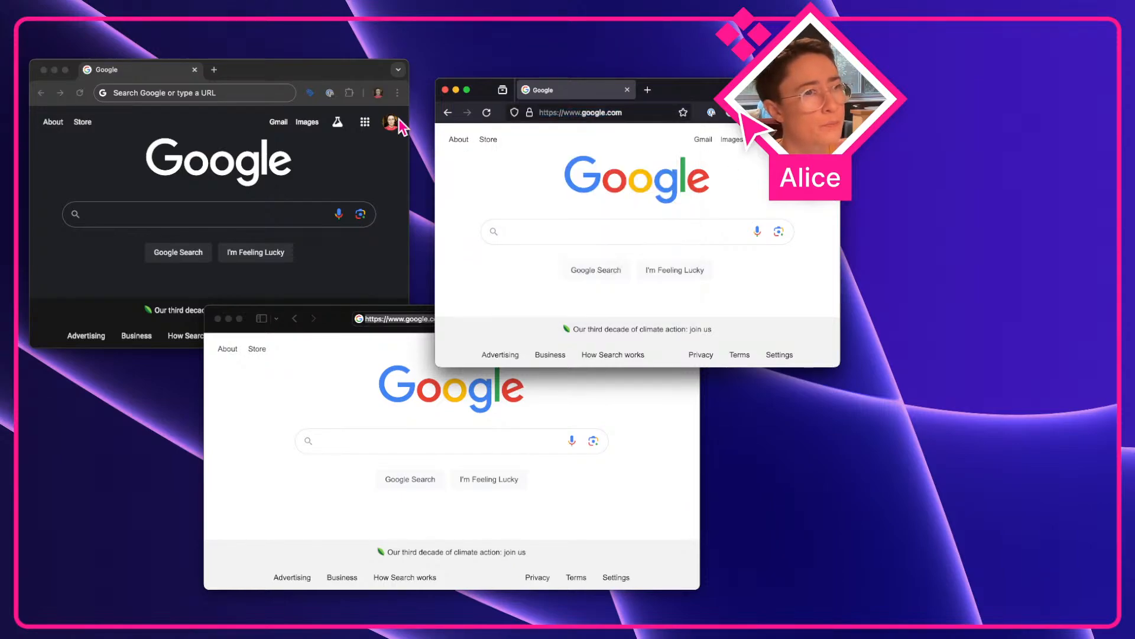
Compare the Type-ahead menu entry in Figma's Component inventory with the dropdown under Safari's address bar.
{"action": "key", "text": "ctrl+Left"}
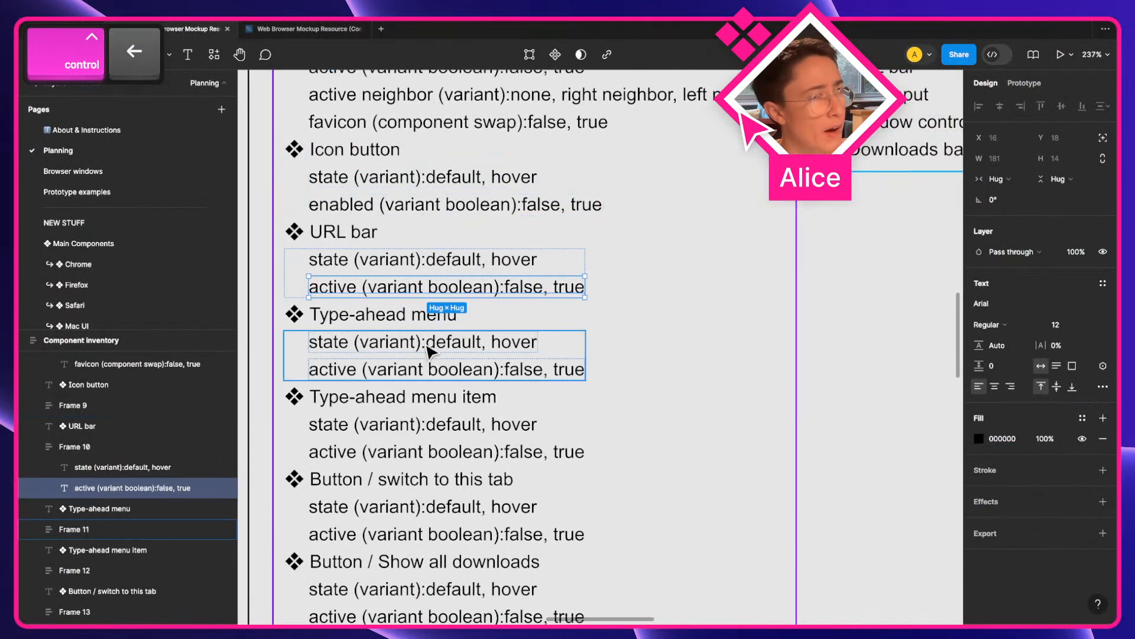
{"action": "left_click", "coordinate": [409, 320]}
{"action": "key", "text": "ctrl+Right"}
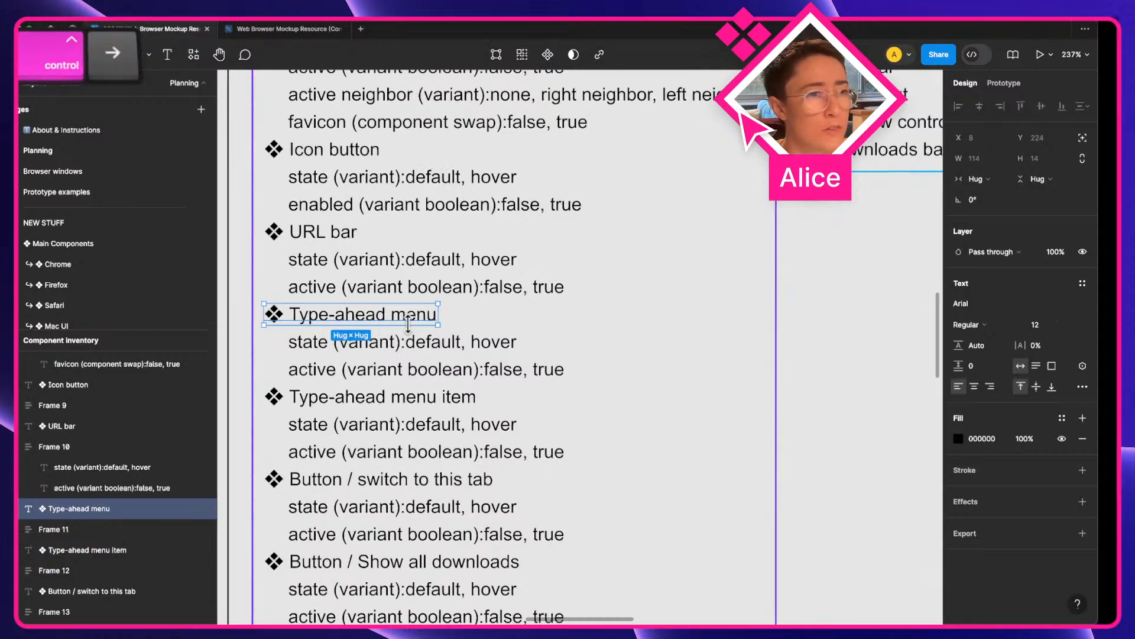
{"action": "left_click", "coordinate": [422, 318]}
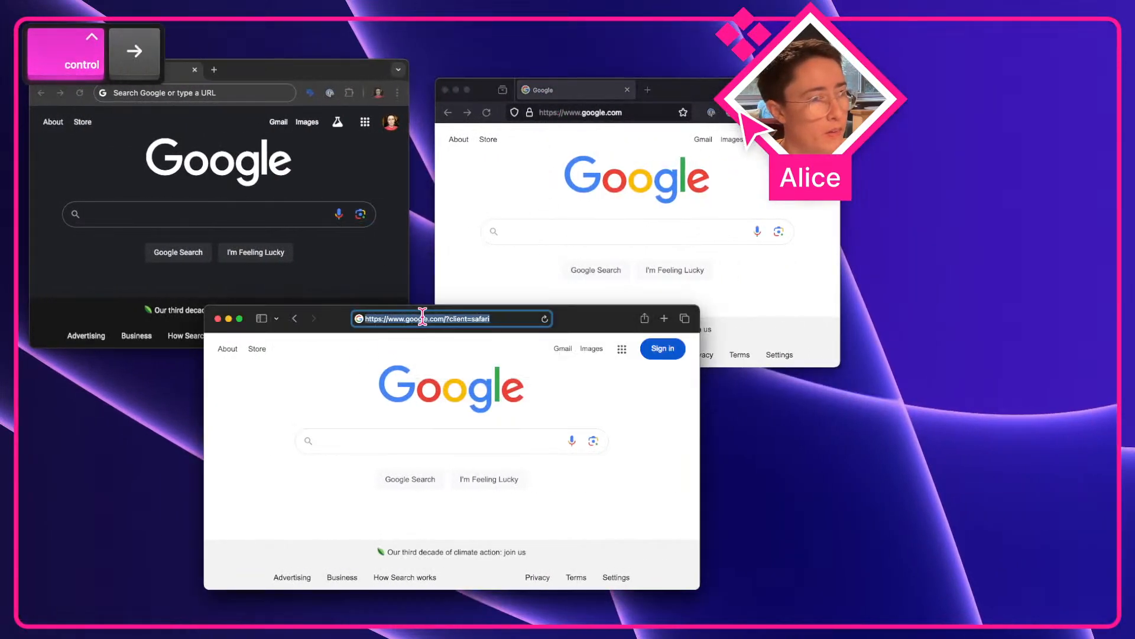
{"action": "left_click", "coordinate": [412, 319]}
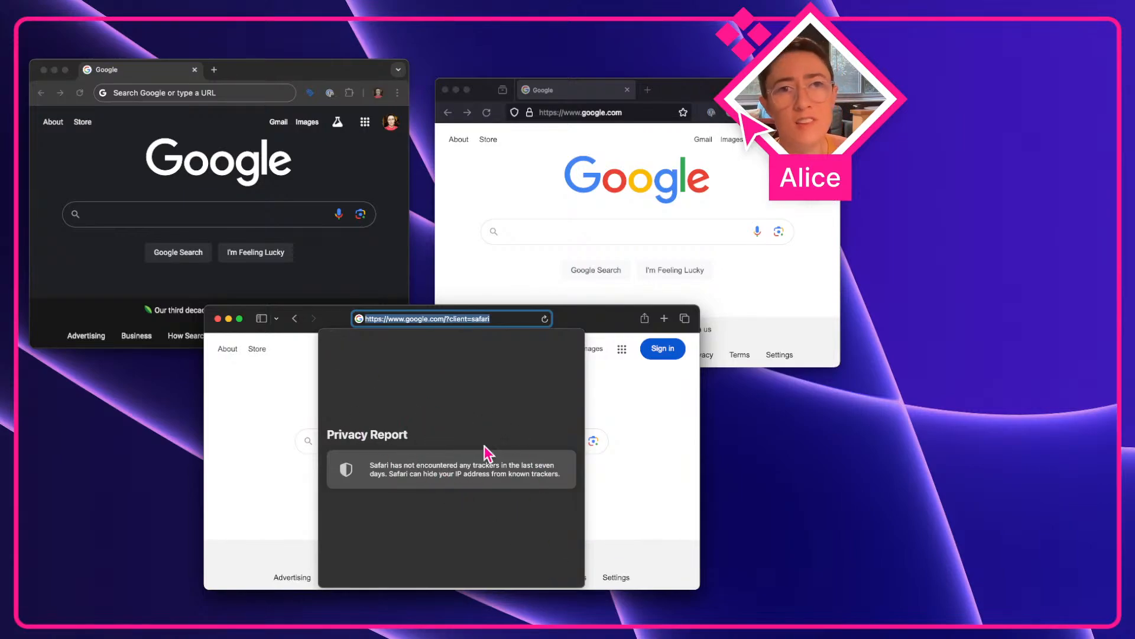
Check the Type-ahead menu item entry in Figma against Safari's suggestions for the address bar query "cute kitten".
{"action": "key", "text": "ctrl+Left"}
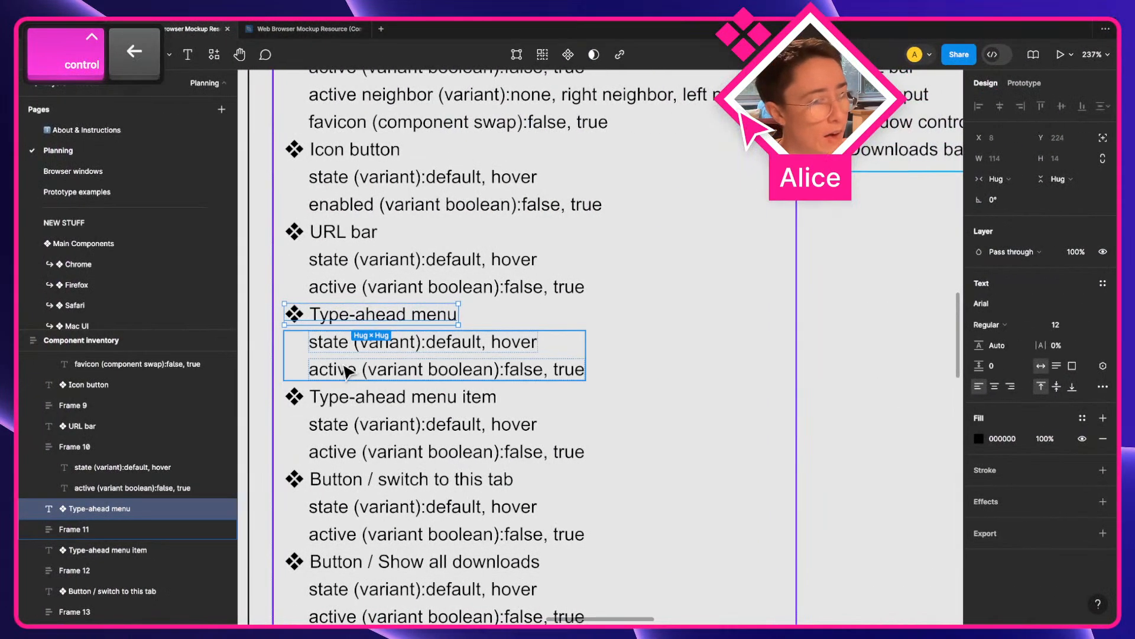
{"action": "left_click", "coordinate": [370, 400]}
{"action": "key", "text": "ctrl+Right"}
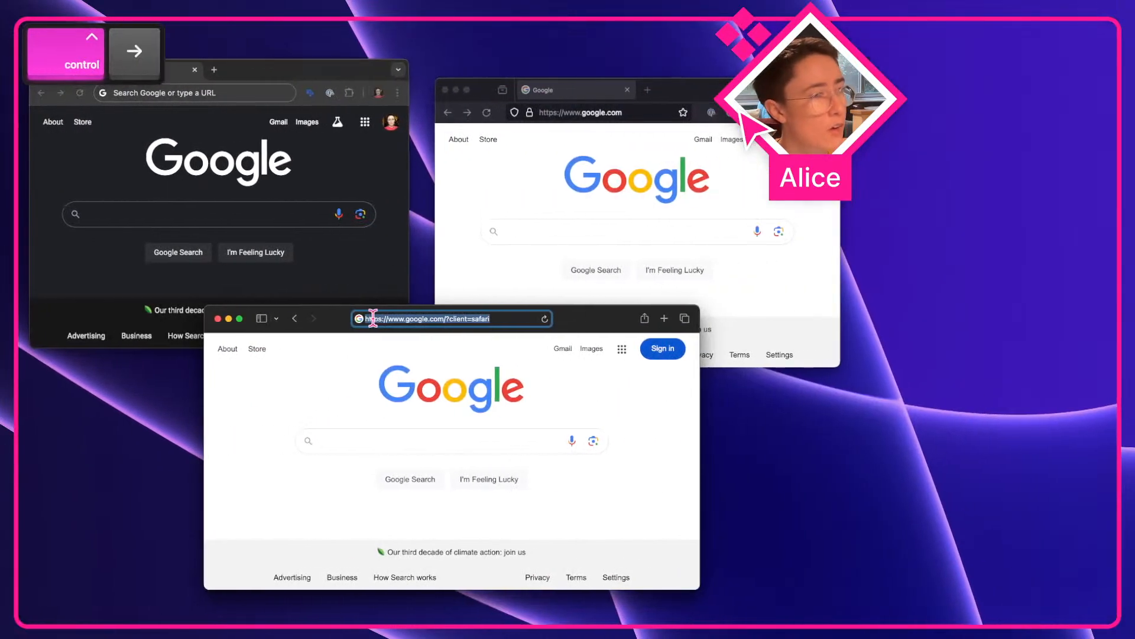
{"action": "type", "text": "cute kitten"}
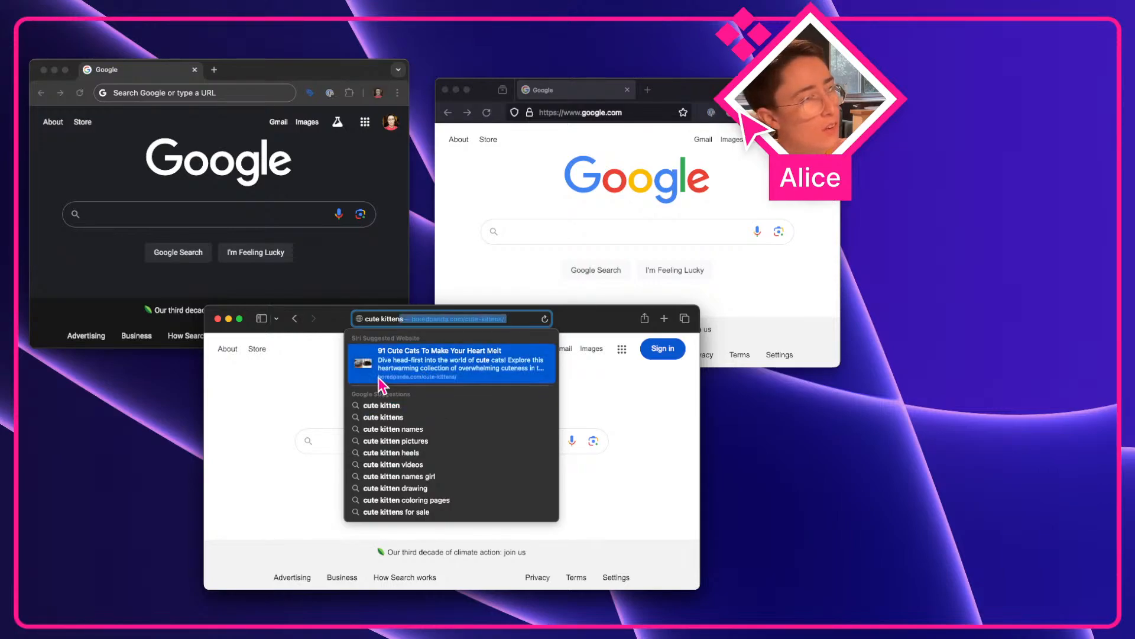
Enter "cute kittens" in Chrome's address bar to bring up its type-ahead suggestions.
{"action": "left_click", "coordinate": [217, 95]}
{"action": "type", "text": "cute "}
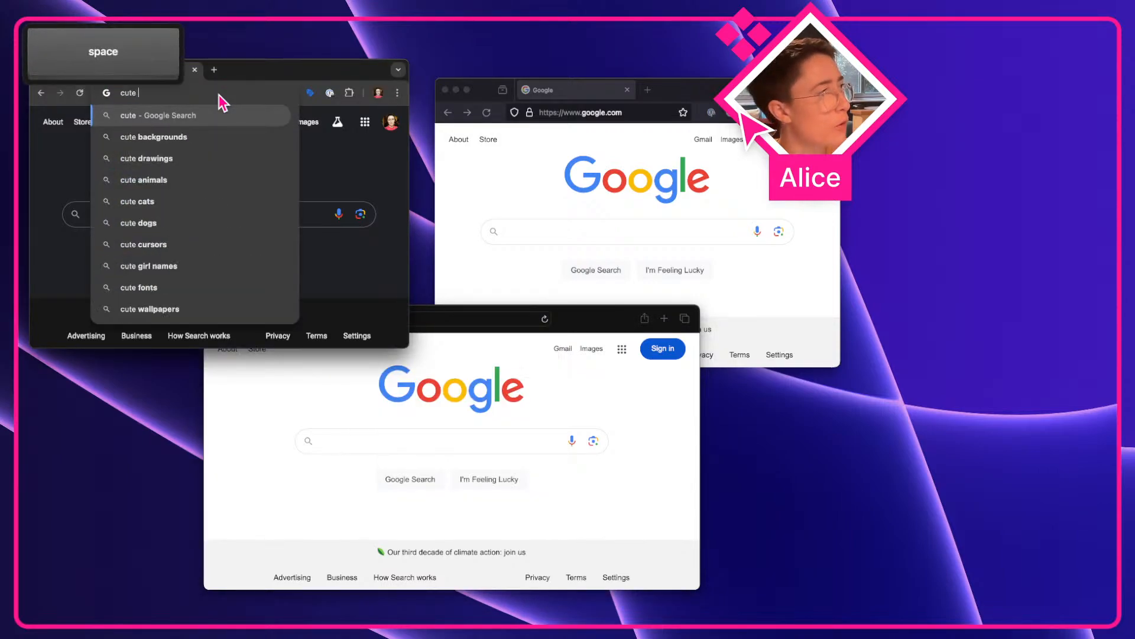
{"action": "type", "text": "kitee"}
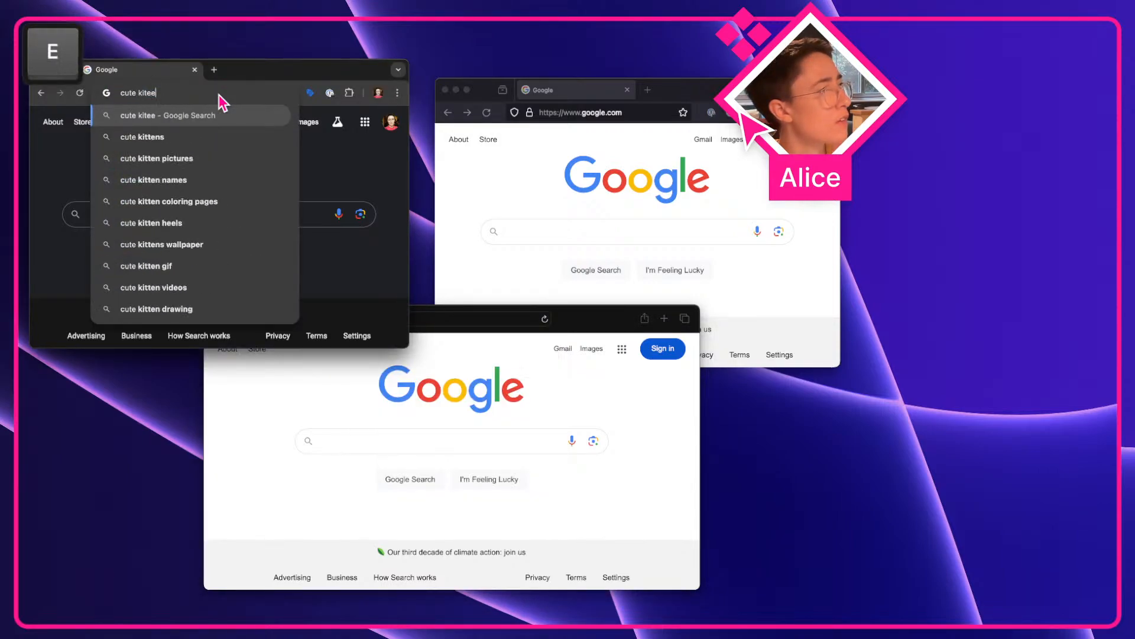
{"action": "key", "text": "BackSpace"}
{"action": "key", "text": "BackSpace"}
{"action": "type", "text": "tens"}
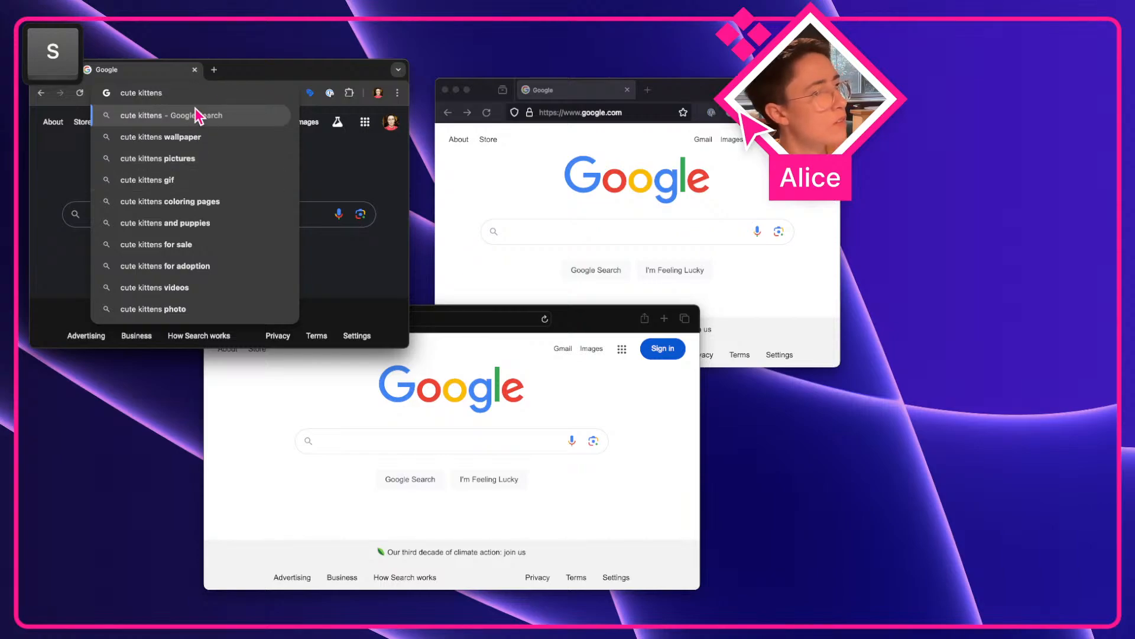
Check Safari's address bar, and enter "cute kittens" in Firefox's address bar to compare the type-ahead menus.
{"action": "left_click", "coordinate": [455, 320]}
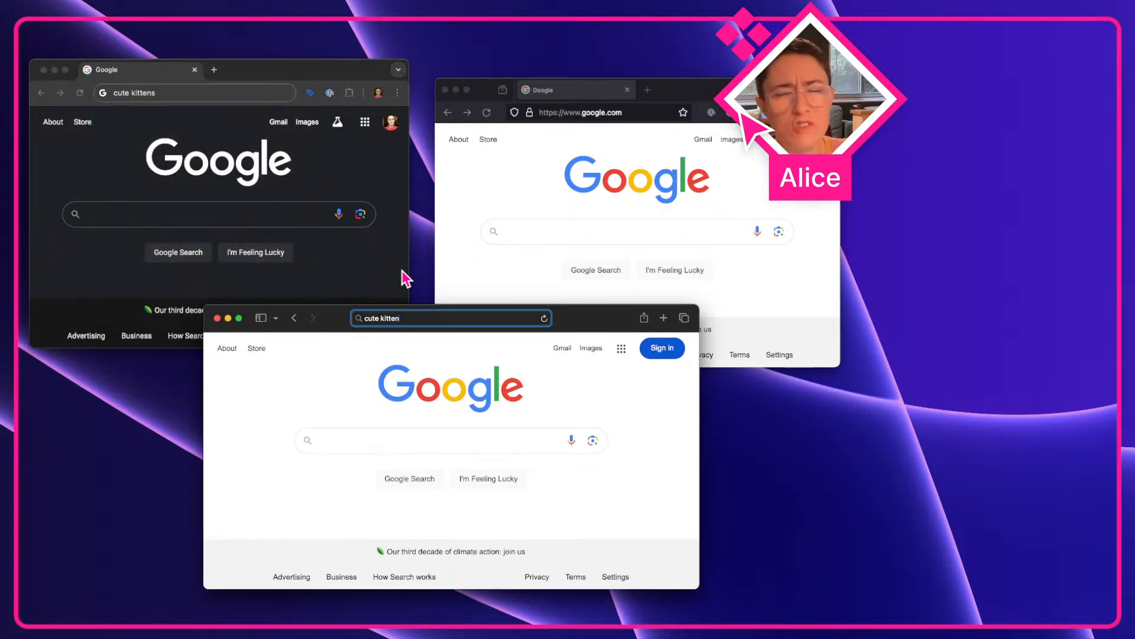
{"action": "left_click", "coordinate": [592, 113]}
{"action": "type", "text": "cute kittens"}
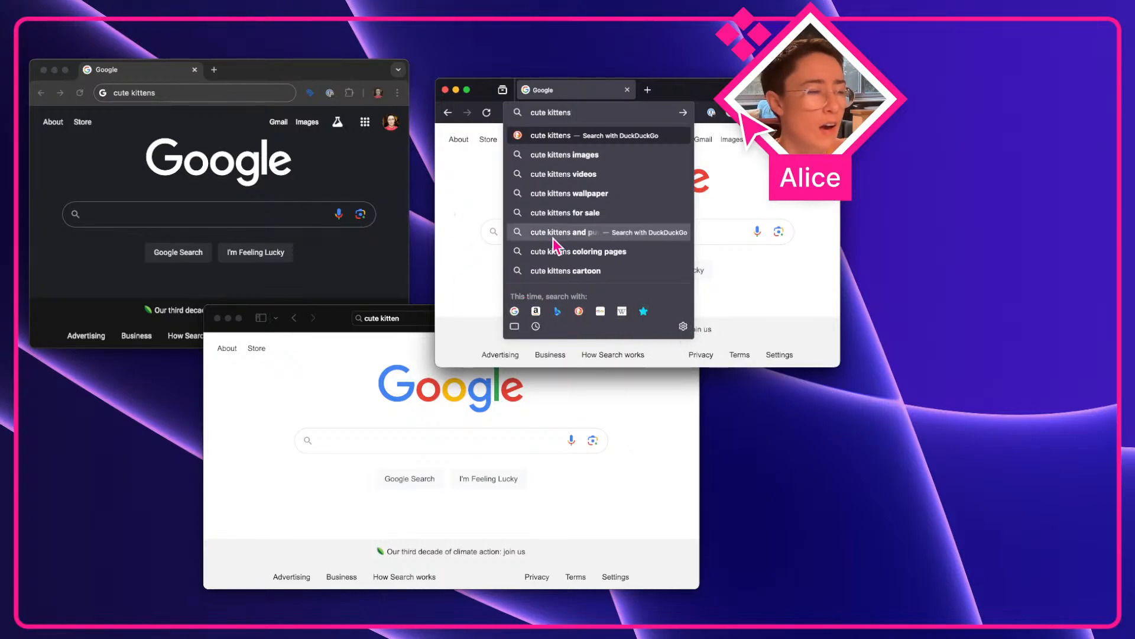
Switch to Figma and review the "Button / switch to this tab" and "Button / Show all downloads" entries in the component inventory.
{"action": "key", "text": "ctrl+Left"}
{"action": "scroll", "coordinate": [406, 421], "scroll_direction": "down", "scroll_amount": 3}
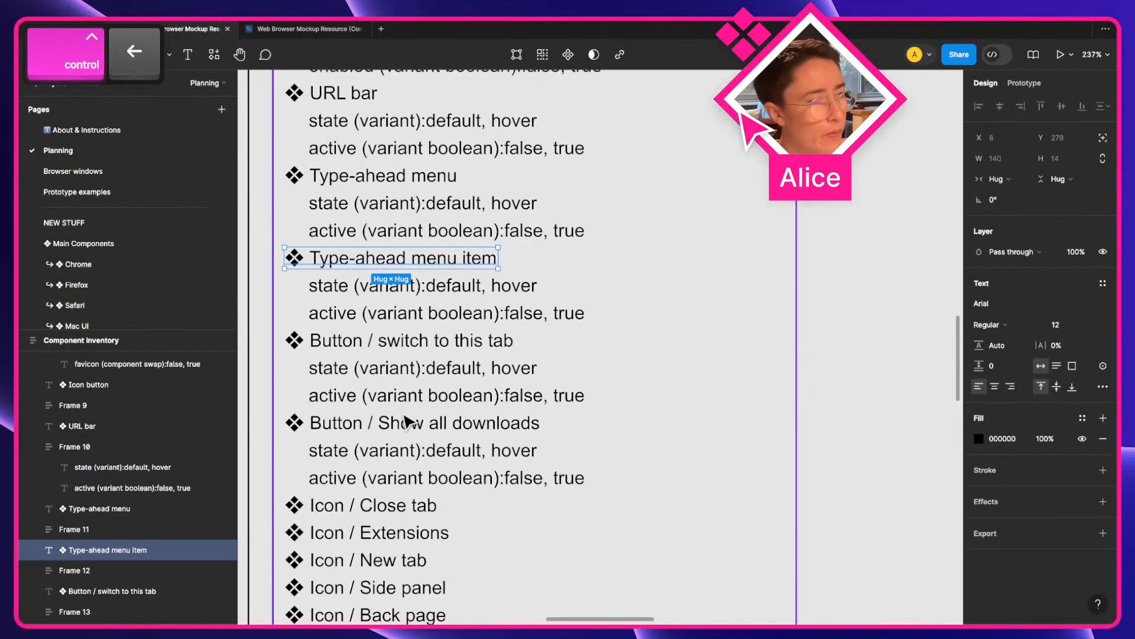
{"action": "left_click", "coordinate": [405, 421]}
{"action": "left_click", "coordinate": [358, 343]}
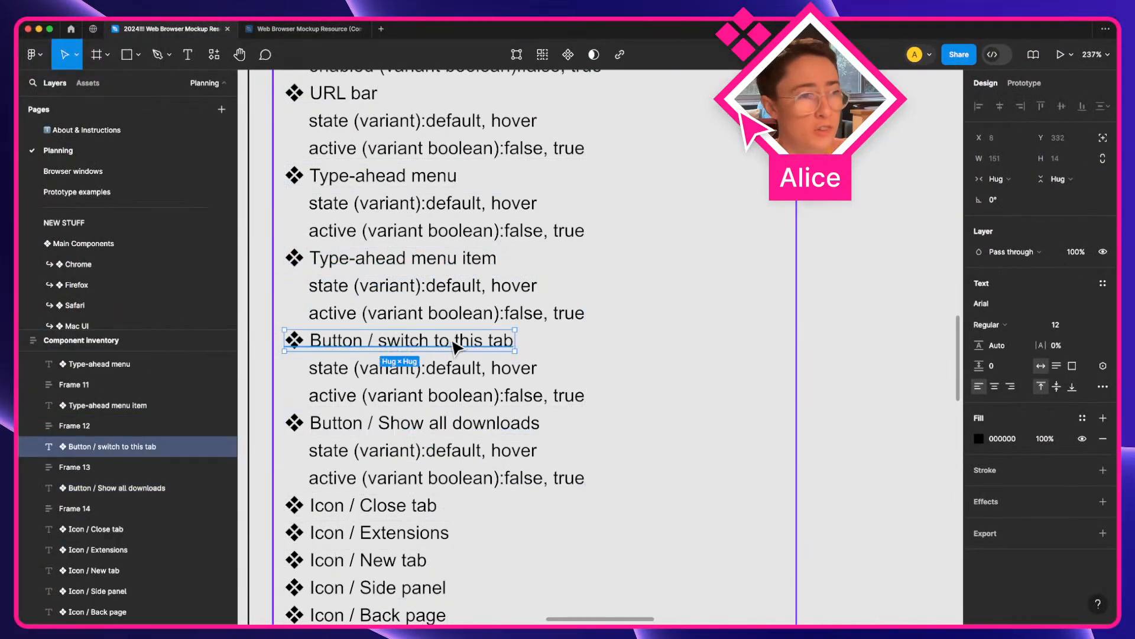
{"action": "scroll", "coordinate": [378, 348], "scroll_direction": "down", "scroll_amount": 2}
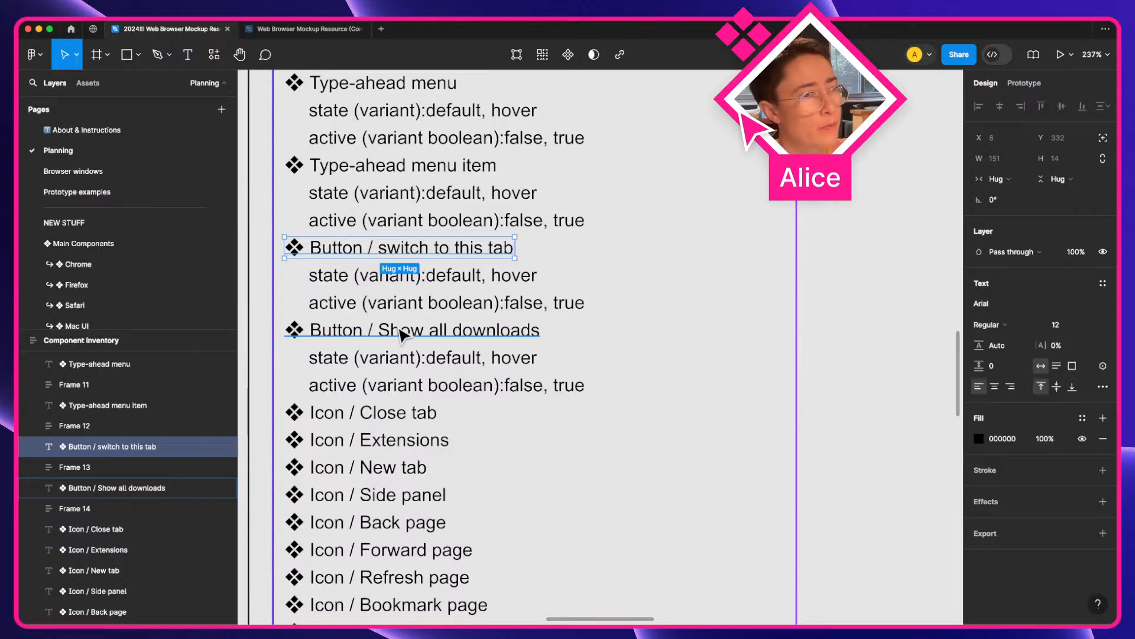
{"action": "left_click", "coordinate": [402, 335]}
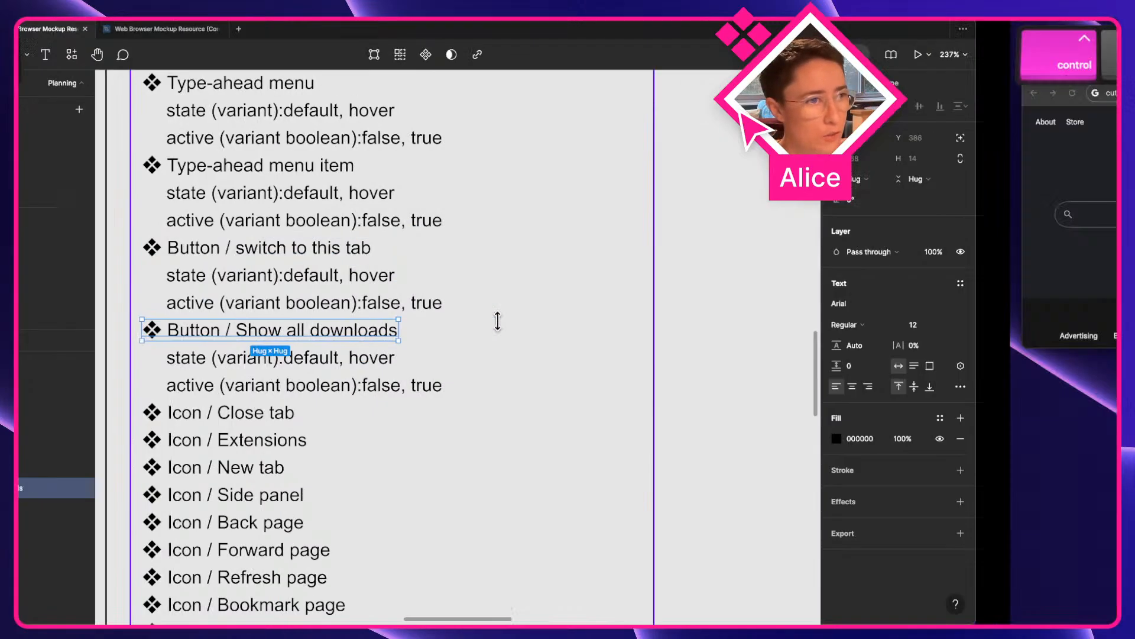
Go back to the open Chrome window to inspect its interface, and return to the Figma component inventory.
{"action": "key", "text": "ctrl+Right"}
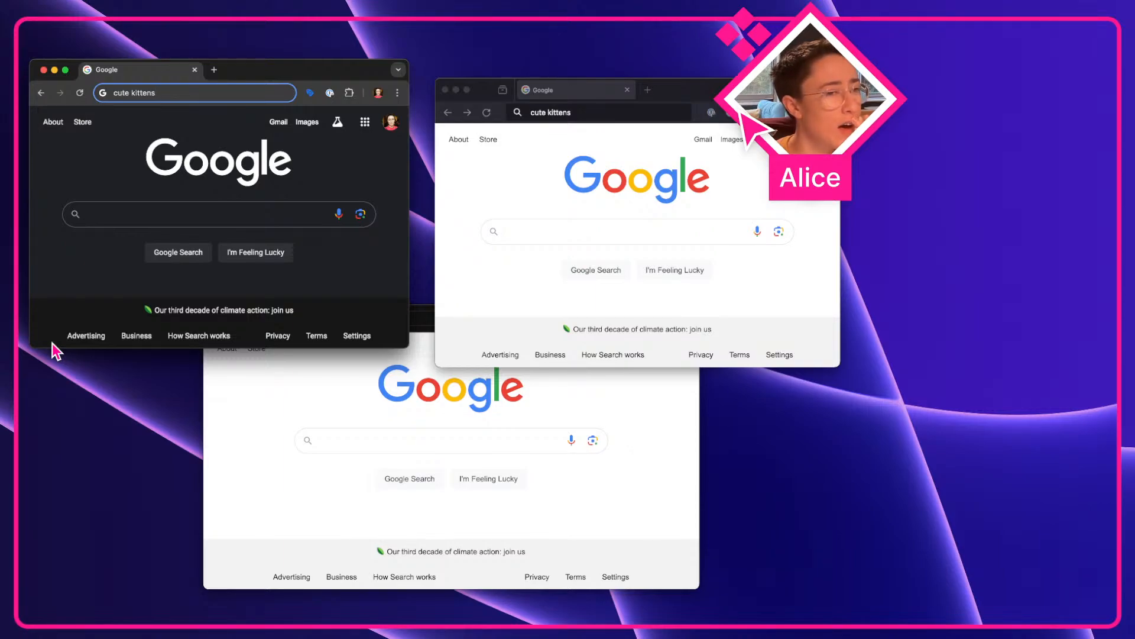
{"action": "left_click", "coordinate": [86, 273]}
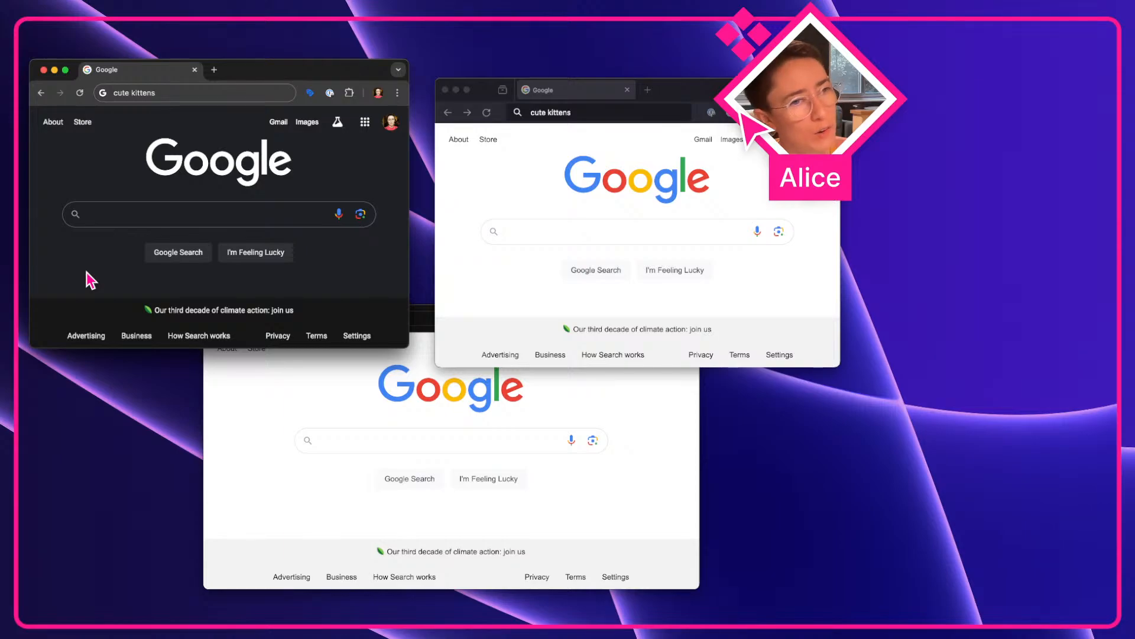
{"action": "key", "text": "ctrl+Left"}
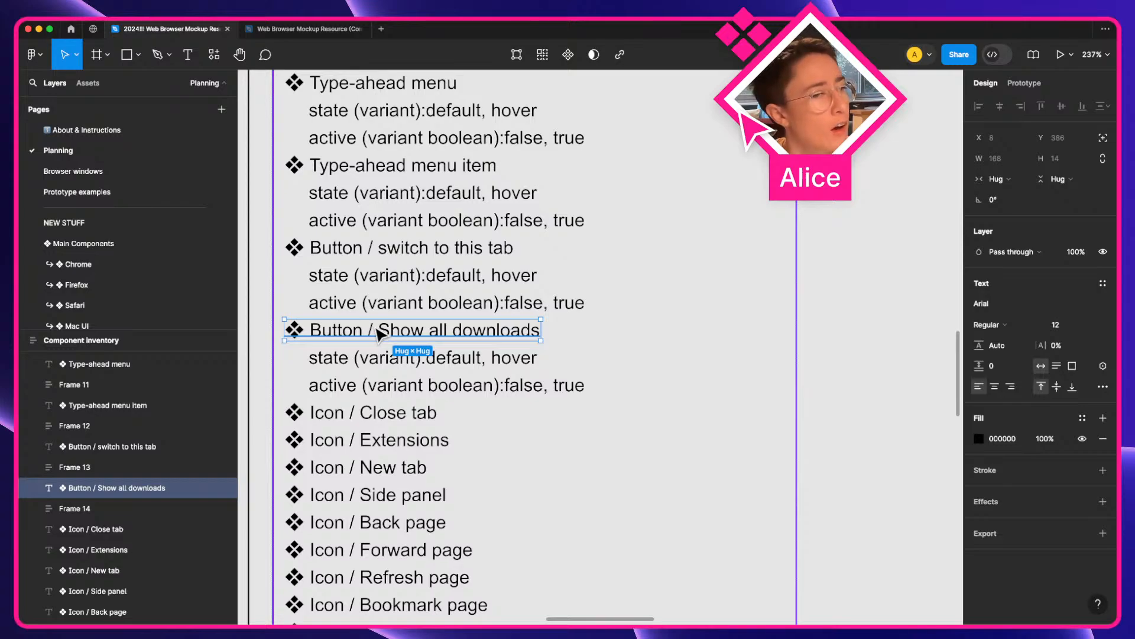
Go through the inventory's icon entries from Close tab and Extensions to New tab, Side panel and Back page.
{"action": "scroll", "coordinate": [473, 330], "scroll_direction": "down", "scroll_amount": 2}
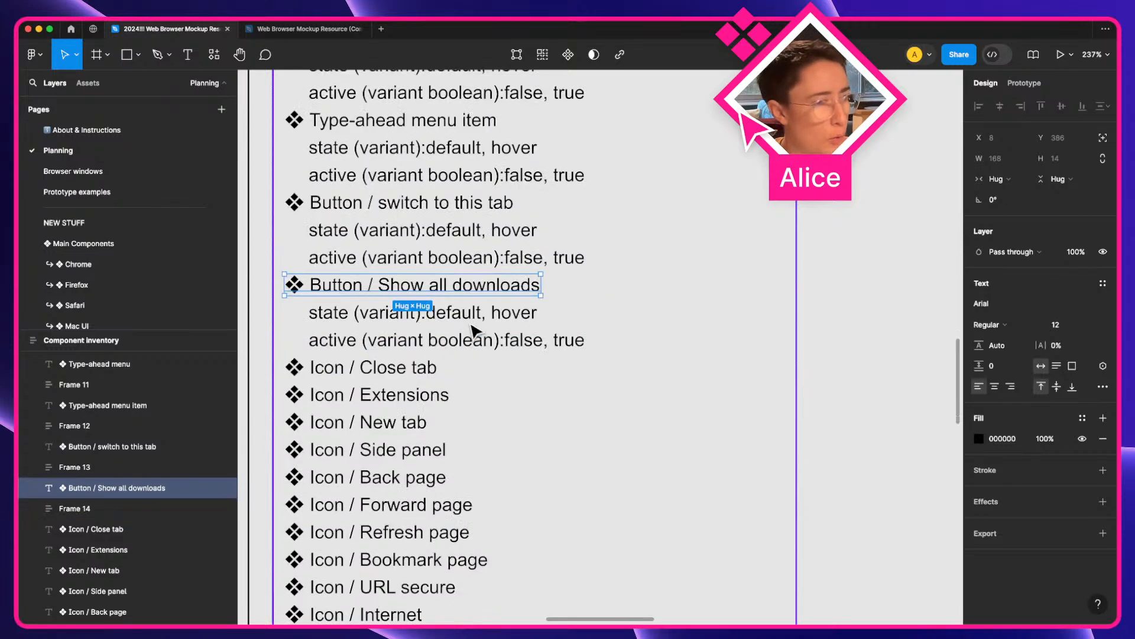
{"action": "scroll", "coordinate": [473, 330], "scroll_direction": "down", "scroll_amount": 5}
{"action": "key", "text": "super"}
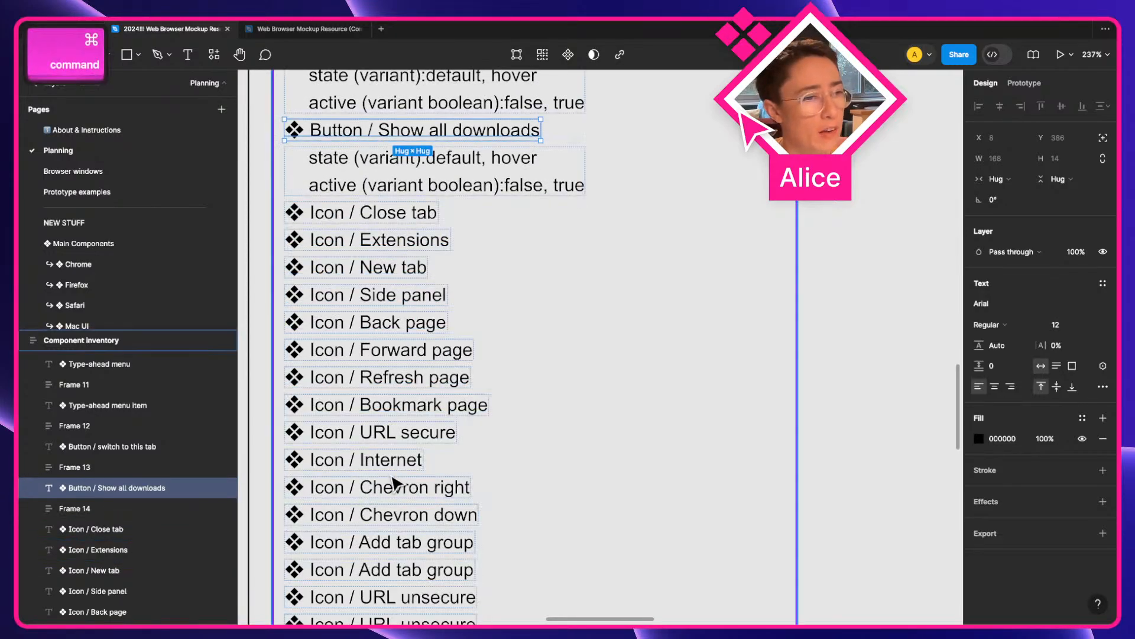
{"action": "left_click", "coordinate": [402, 223]}
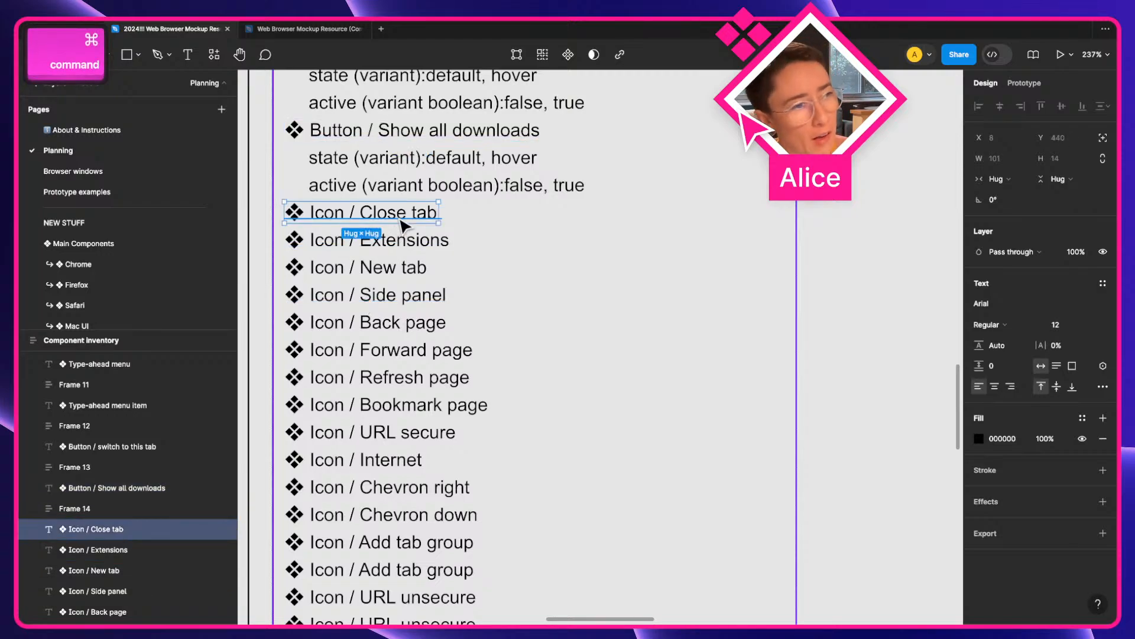
{"action": "left_click", "coordinate": [404, 243]}
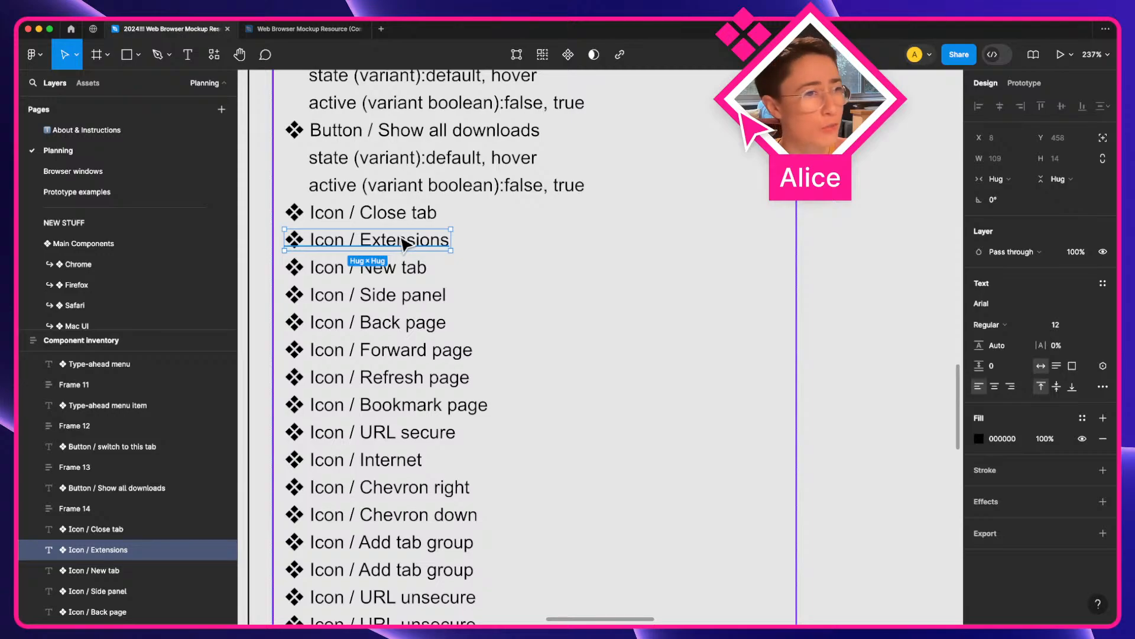
{"action": "left_click", "coordinate": [416, 275]}
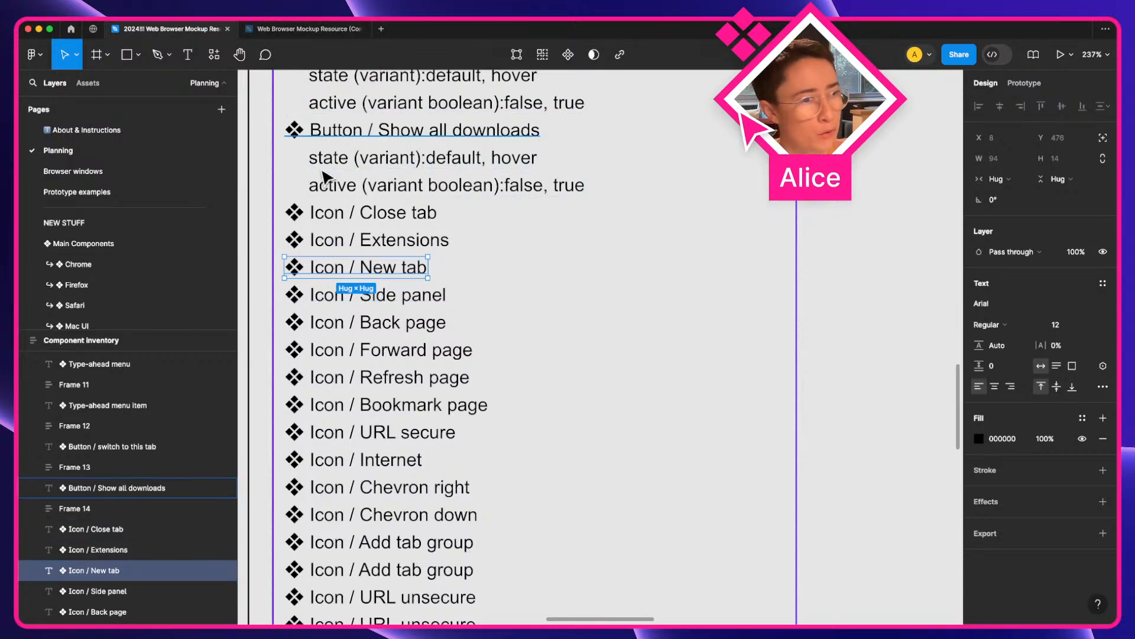
{"action": "left_click", "coordinate": [347, 303]}
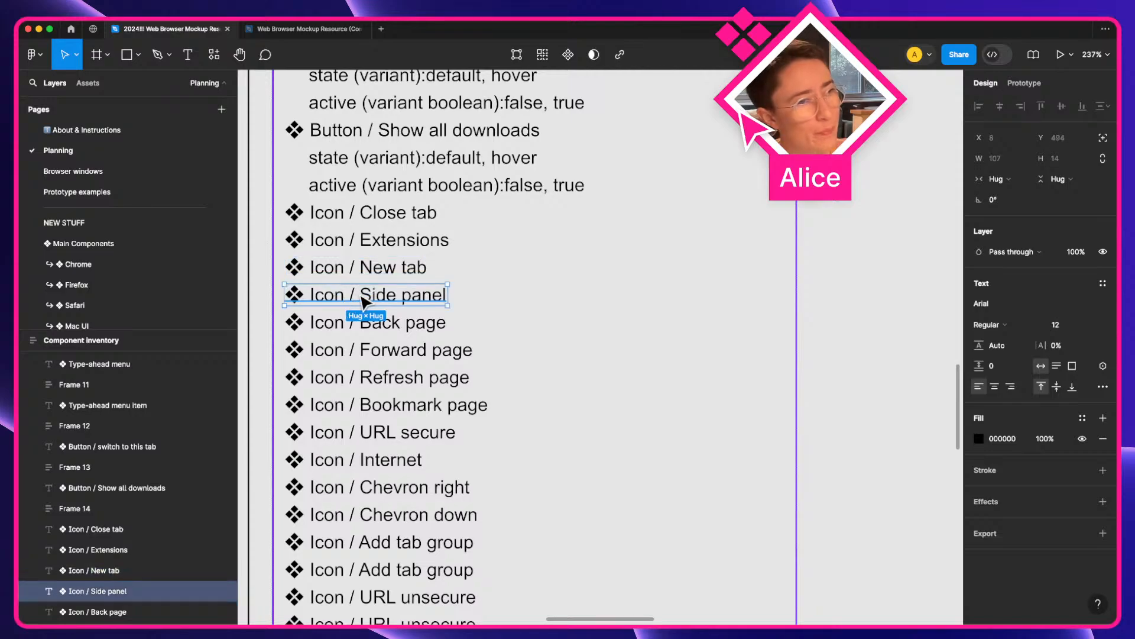
{"action": "left_click", "coordinate": [381, 326]}
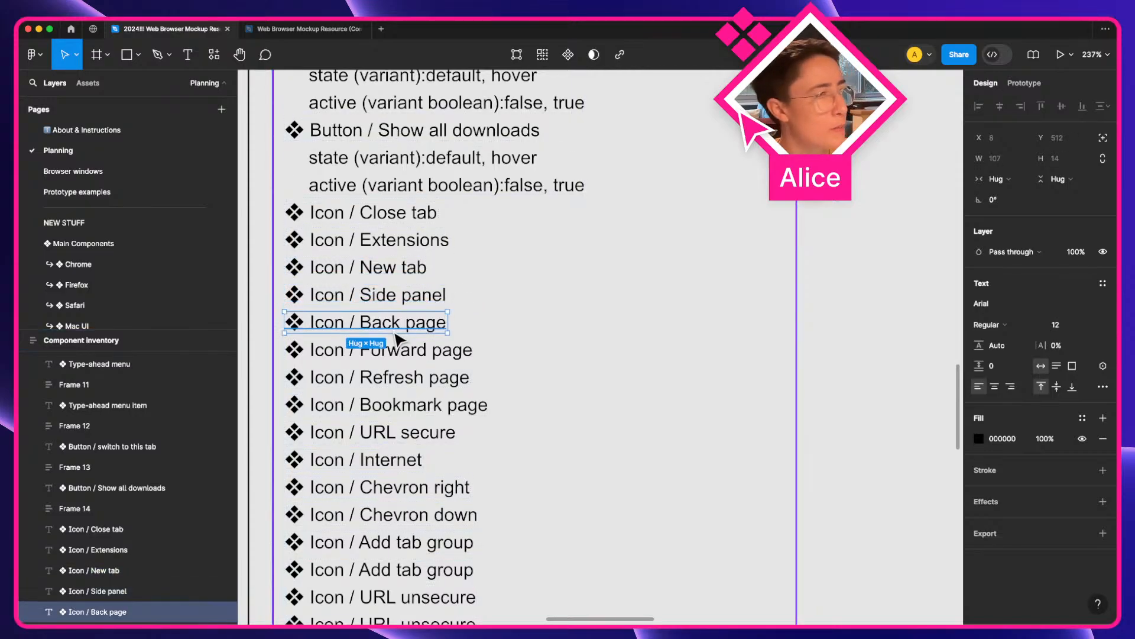
Review the remaining navigation and URL icon entries from Forward page through Internet to Chevron down.
{"action": "left_click", "coordinate": [397, 352]}
{"action": "left_click", "coordinate": [399, 377]}
{"action": "left_click", "coordinate": [402, 403]}
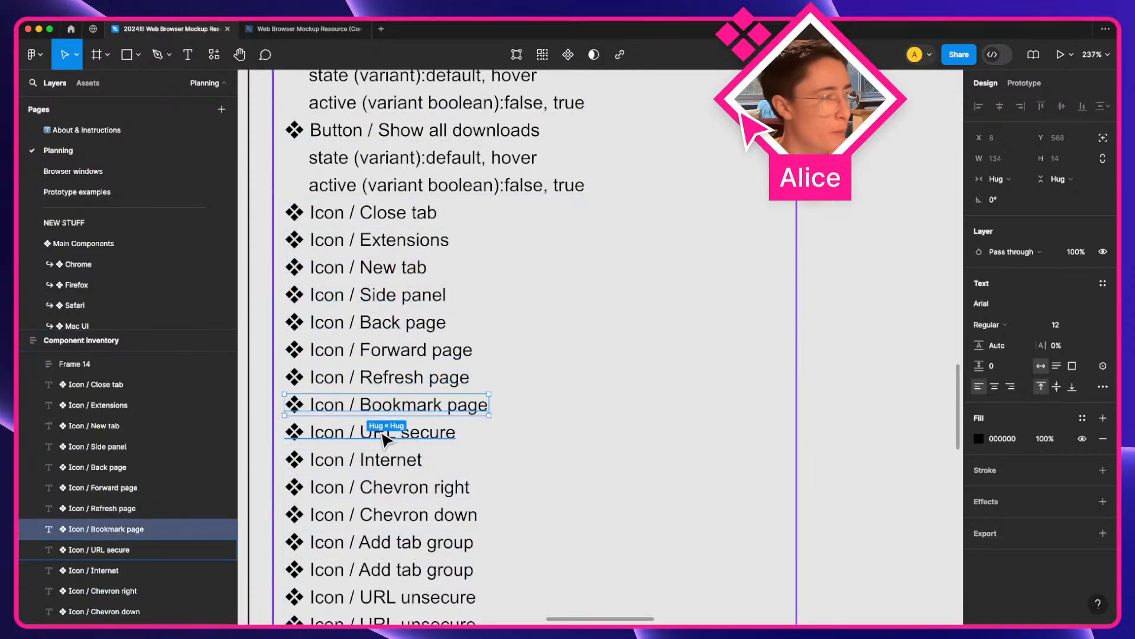
{"action": "left_click", "coordinate": [386, 435]}
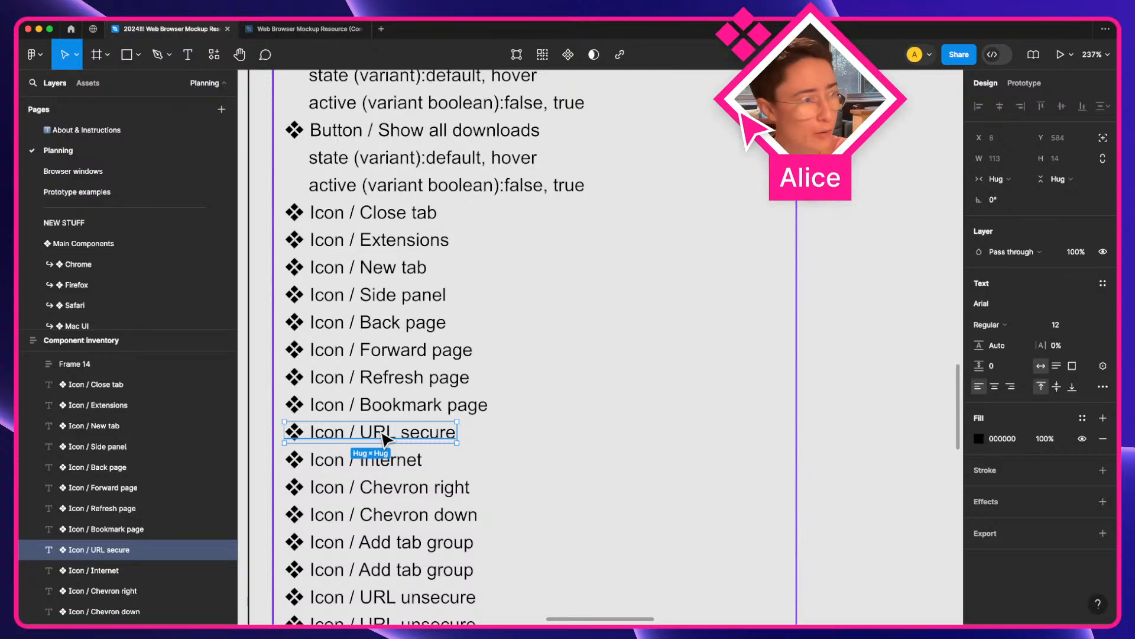
{"action": "scroll", "coordinate": [386, 439], "scroll_direction": "down", "scroll_amount": 2}
{"action": "left_click", "coordinate": [335, 390]}
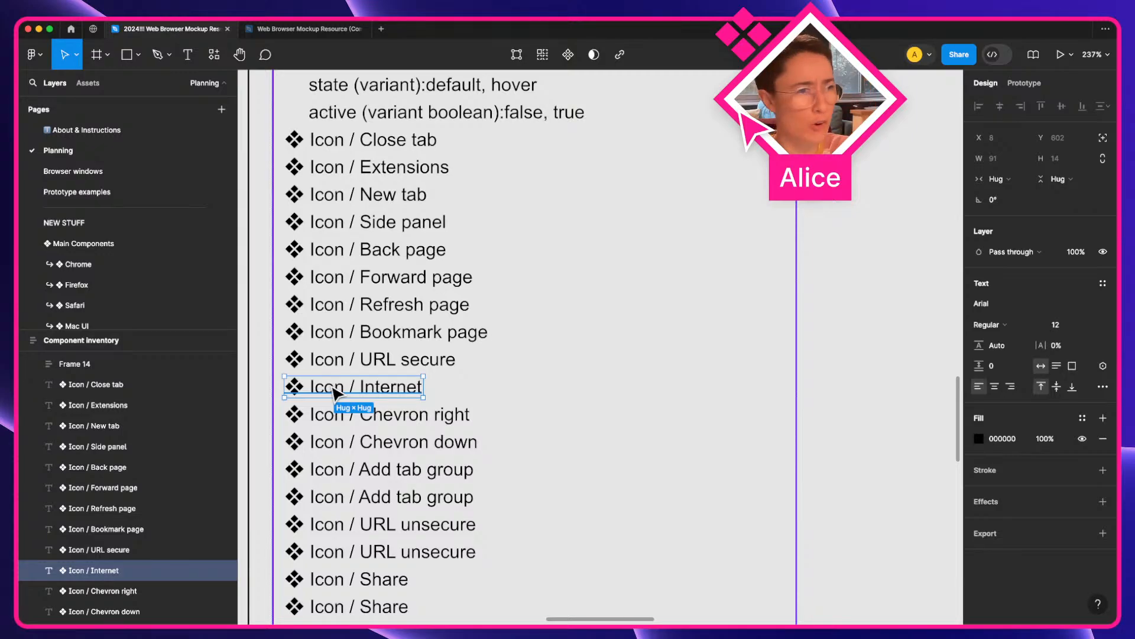
{"action": "scroll", "coordinate": [334, 392], "scroll_direction": "down", "scroll_amount": 4}
{"action": "left_click", "coordinate": [416, 254]}
{"action": "left_click", "coordinate": [402, 285]}
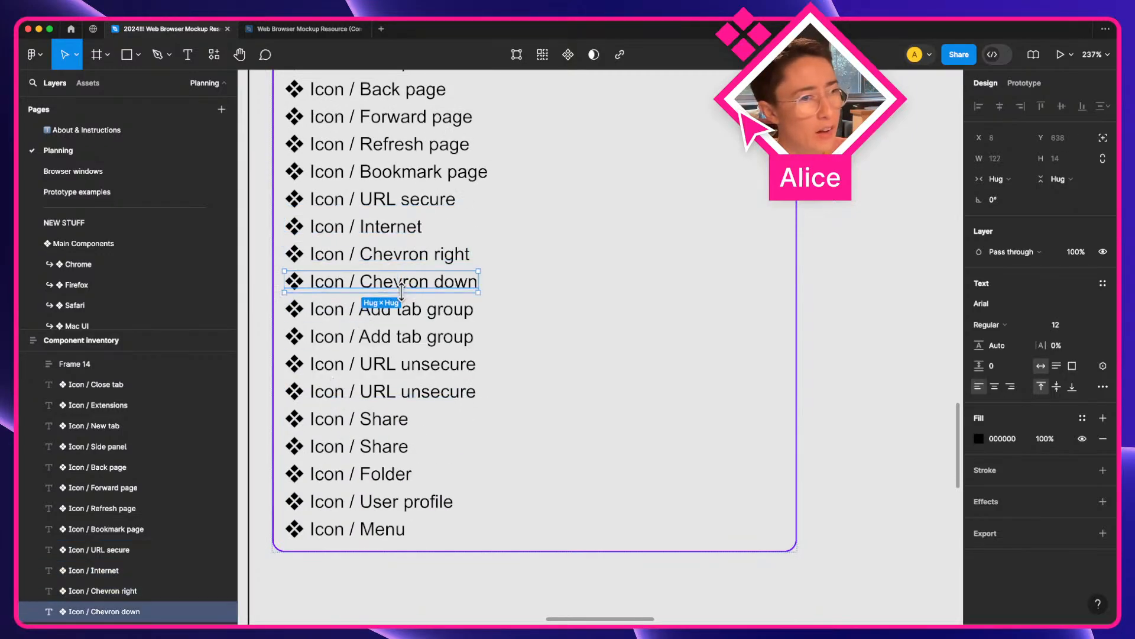
Delete the duplicate "Icon / Add tab group" and "Icon / URL unsecure" entries from the component inventory.
{"action": "left_click", "coordinate": [436, 319]}
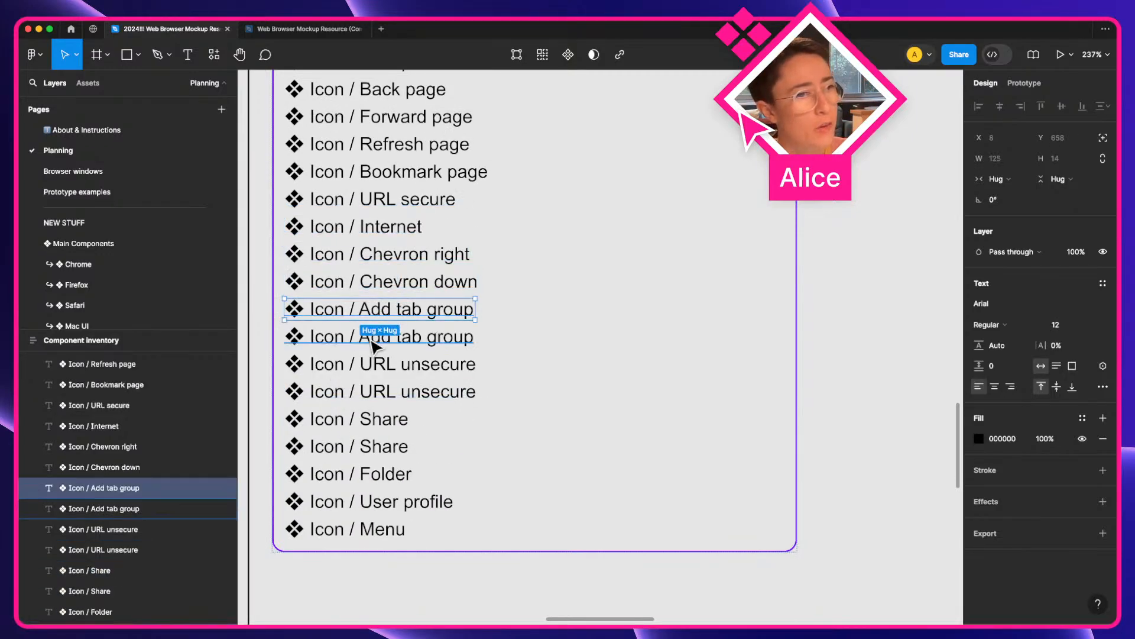
{"action": "left_click", "coordinate": [417, 353]}
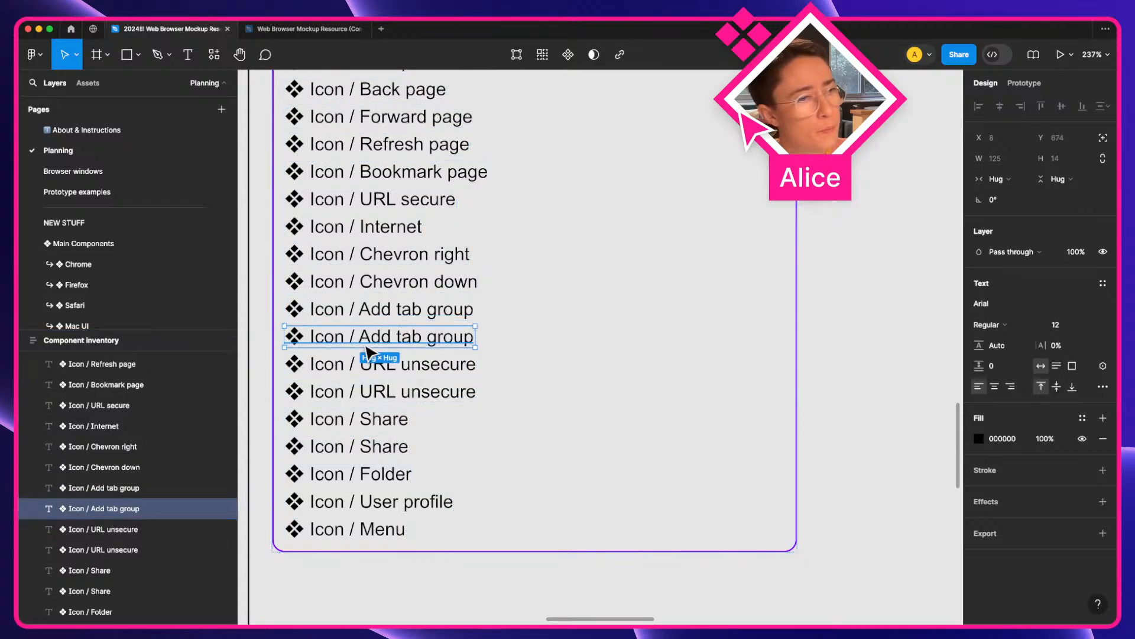
{"action": "key", "text": "BackSpace"}
{"action": "left_click", "coordinate": [431, 368]}
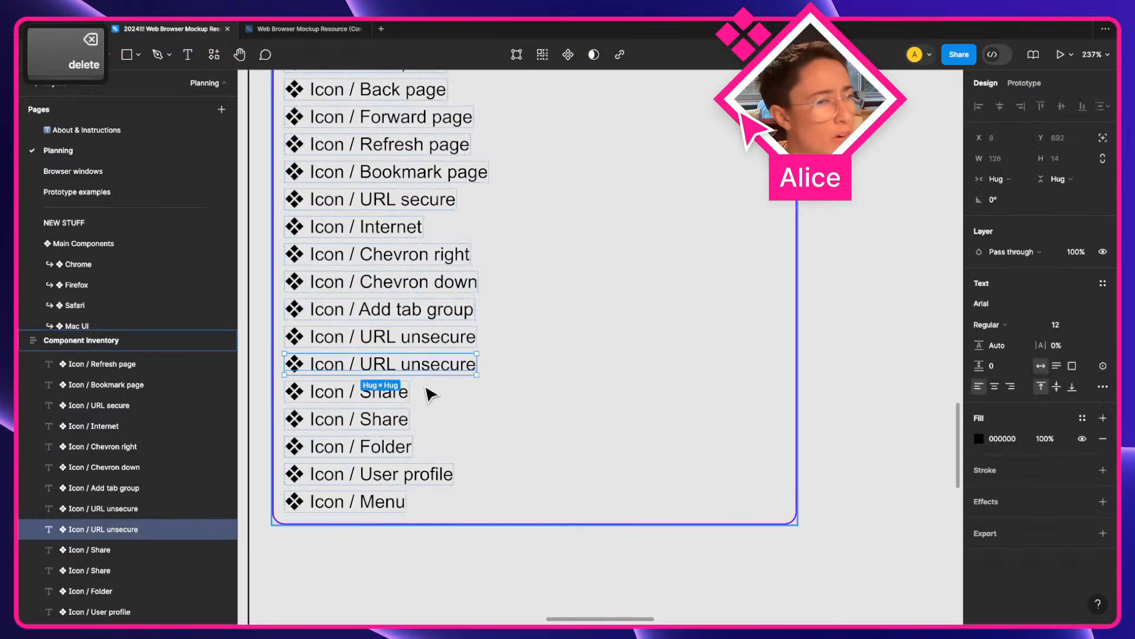
{"action": "key", "text": "BackSpace"}
Move the "Icon / URL unsecure" entry up the list to sit directly below "Icon / URL secure".
{"action": "left_click", "coordinate": [408, 338]}
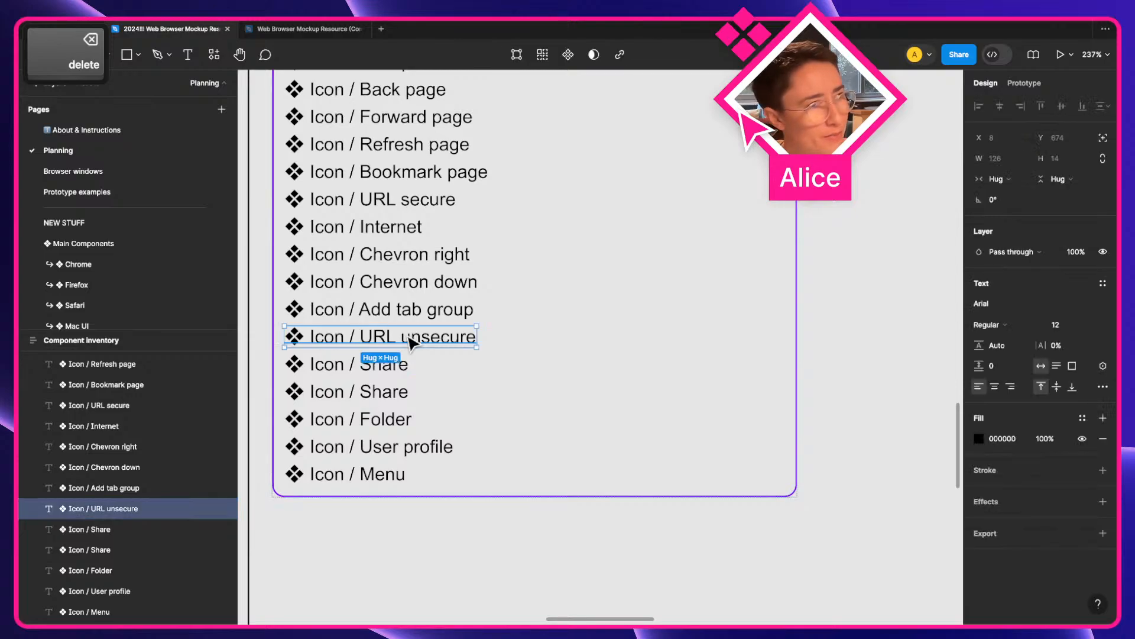
{"action": "scroll", "coordinate": [445, 345], "scroll_direction": "up", "scroll_amount": 2}
{"action": "key", "text": "super+bracketleft"}
{"action": "key", "text": "super+bracketleft"}
{"action": "key", "text": "super+bracketleft"}
{"action": "key", "text": "super+bracketleft"}
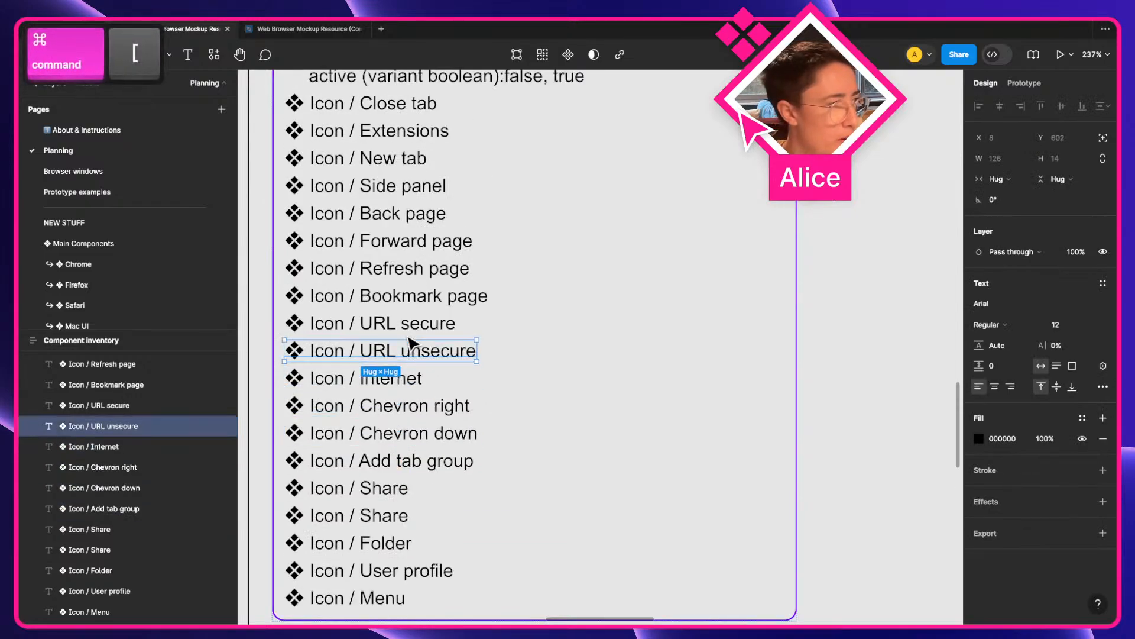
Delete the duplicate "Icon / Share" entry from the component inventory.
{"action": "scroll", "coordinate": [449, 354], "scroll_direction": "down", "scroll_amount": 2}
{"action": "left_click", "coordinate": [384, 415]}
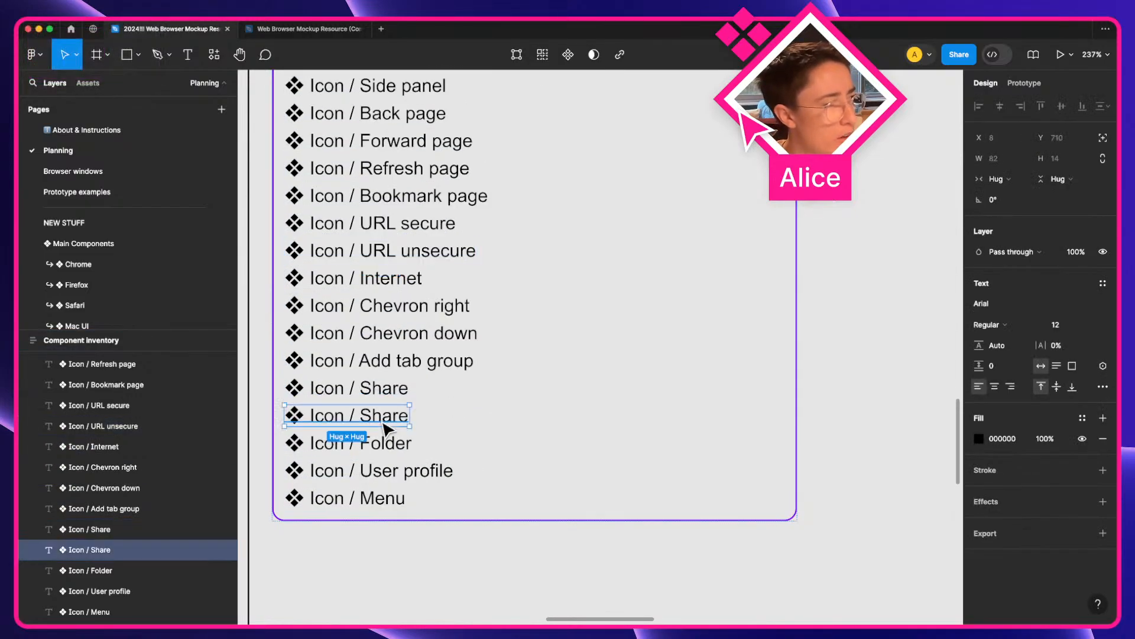
{"action": "key", "text": "BackSpace"}
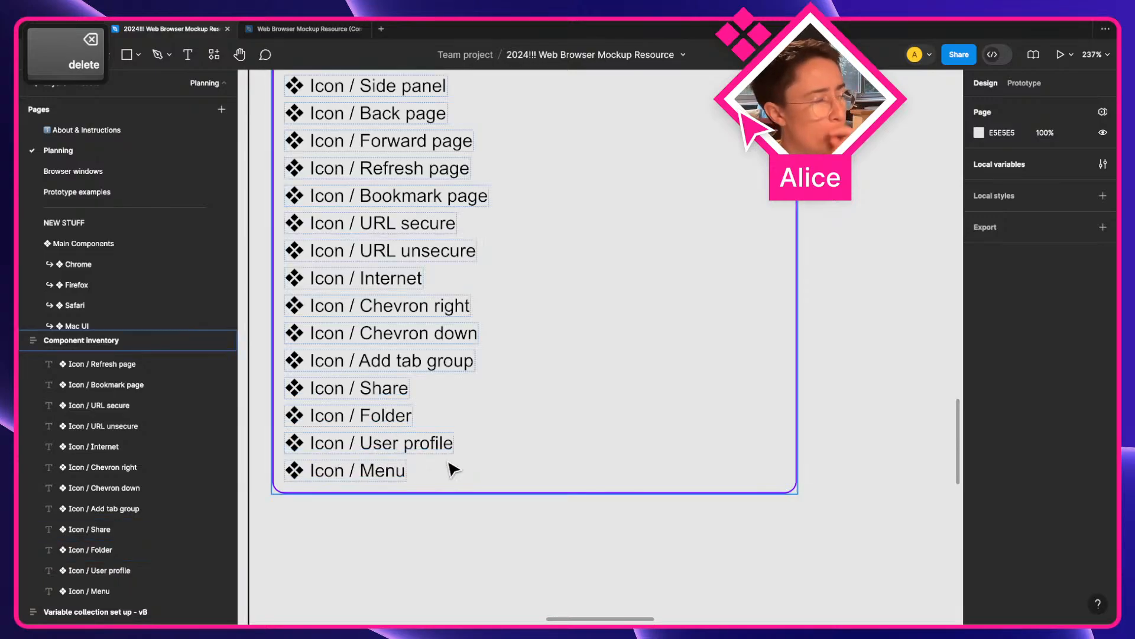
Examine the browser window mockups beside the inventory, including the Safari toolbar icons up close, and return to the planning lists.
{"action": "scroll", "coordinate": [453, 471], "scroll_direction": "down", "scroll_amount": 10}
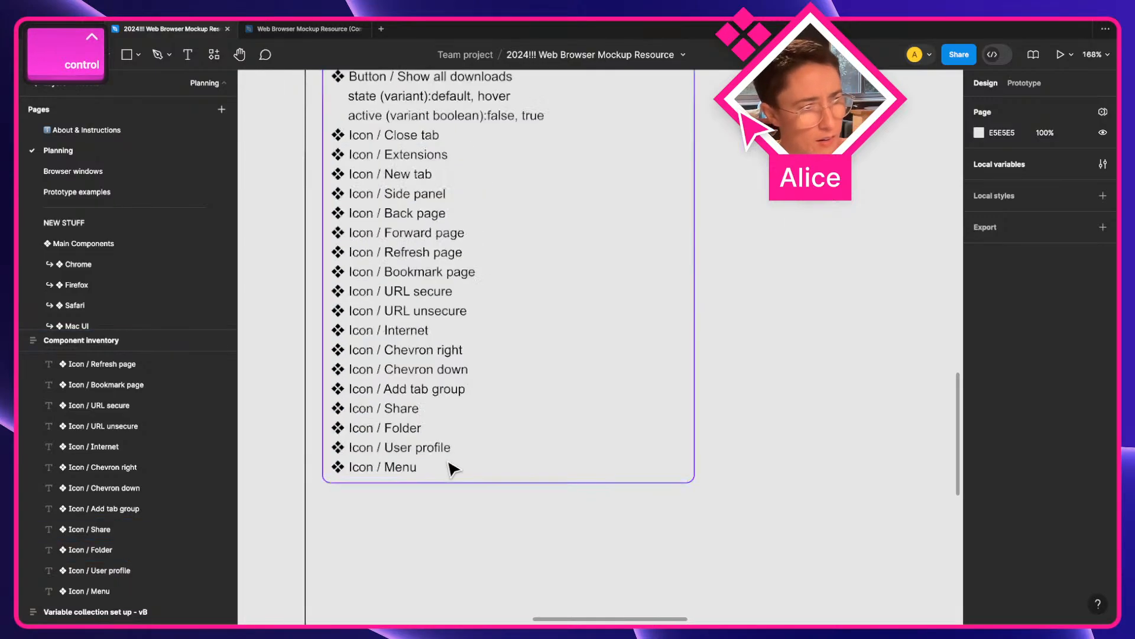
{"action": "key", "text": "space"}
{"action": "left_click_drag", "start_coordinate": [453, 469], "coordinate": [526, 485]}
{"action": "scroll", "coordinate": [473, 418], "scroll_direction": "right", "scroll_amount": 5}
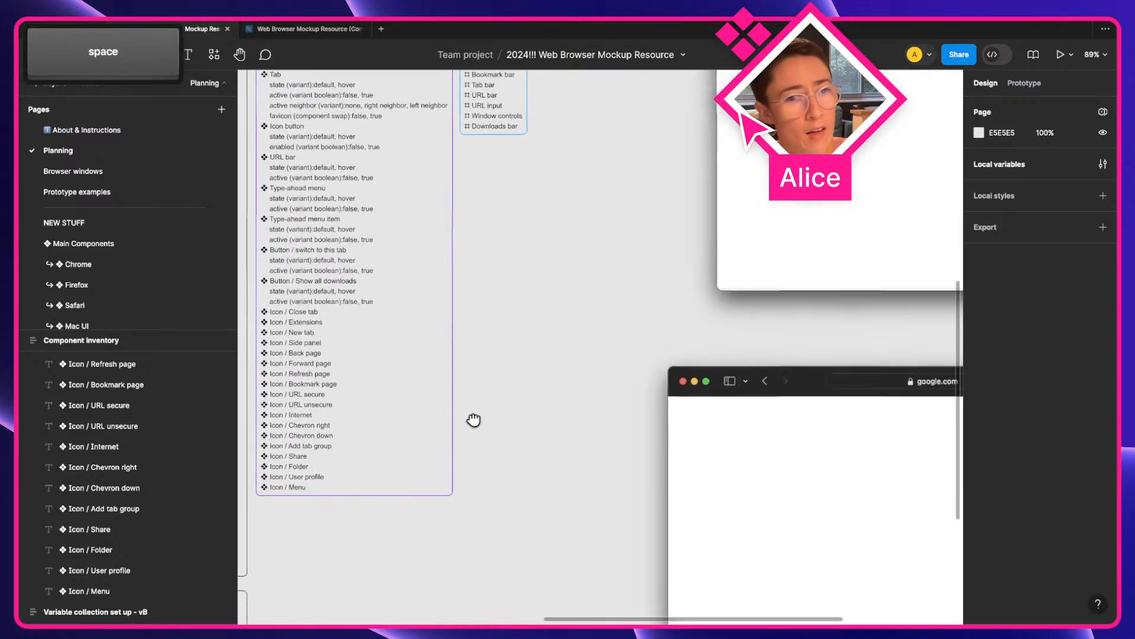
{"action": "scroll", "coordinate": [730, 405], "scroll_direction": "right", "scroll_amount": 5}
{"action": "scroll", "coordinate": [553, 395], "scroll_direction": "up", "scroll_amount": 10, "text": "ctrl"}
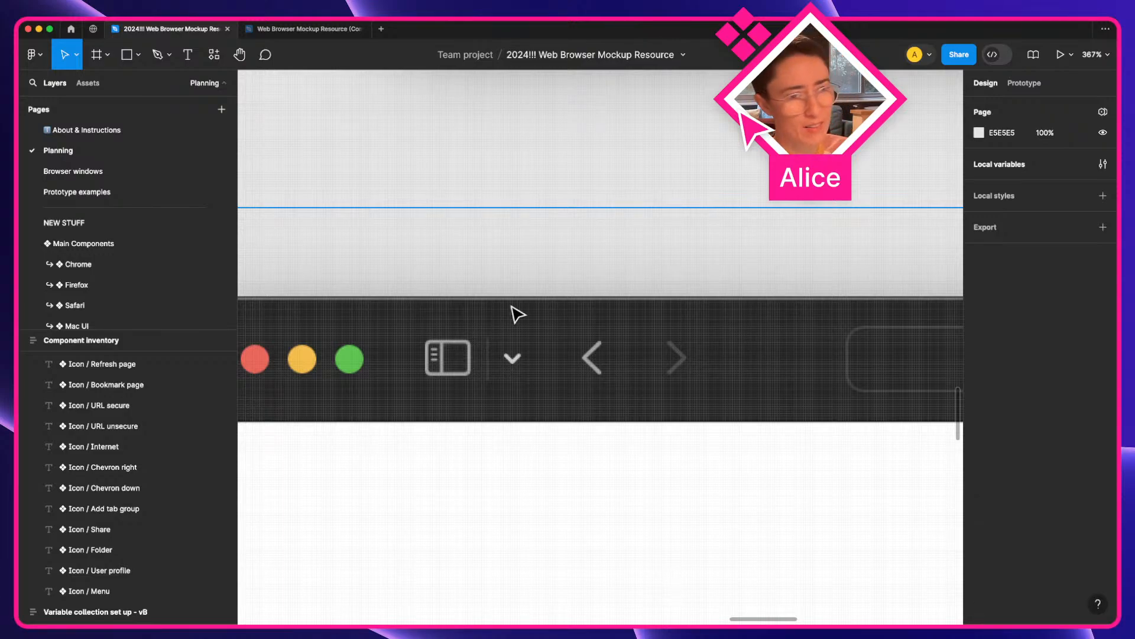
{"action": "scroll", "coordinate": [518, 314], "scroll_direction": "down", "scroll_amount": 15, "text": "ctrl"}
{"action": "key", "text": "space"}
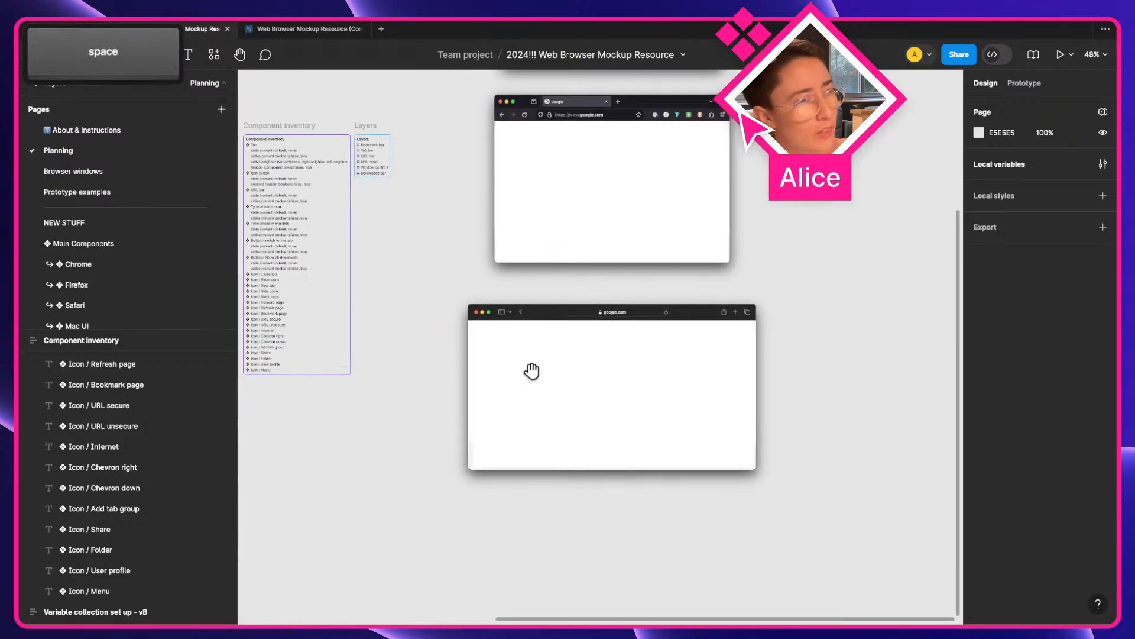
{"action": "scroll", "coordinate": [532, 370], "scroll_direction": "left", "scroll_amount": 5}
{"action": "scroll", "coordinate": [552, 436], "scroll_direction": "up", "scroll_amount": 2}
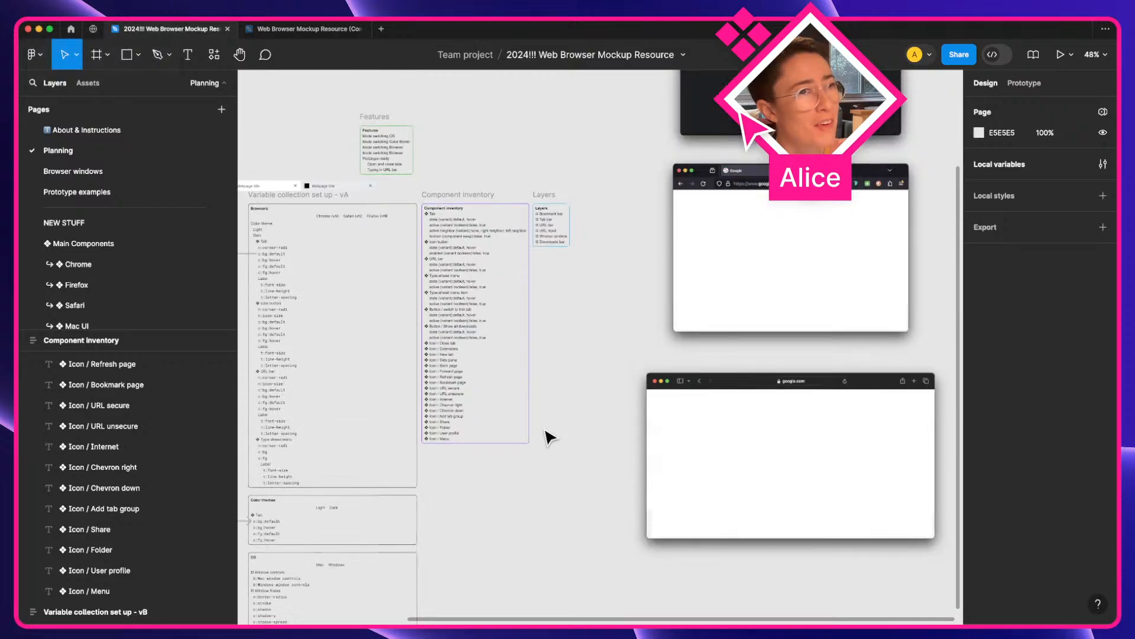
Draw a rectangle about 91 × 26 over the navigation buttons in the Firefox mockup's toolbar.
{"action": "scroll", "coordinate": [550, 438], "scroll_direction": "up", "scroll_amount": 2}
{"action": "scroll", "coordinate": [562, 331], "scroll_direction": "up", "scroll_amount": 6, "text": "ctrl"}
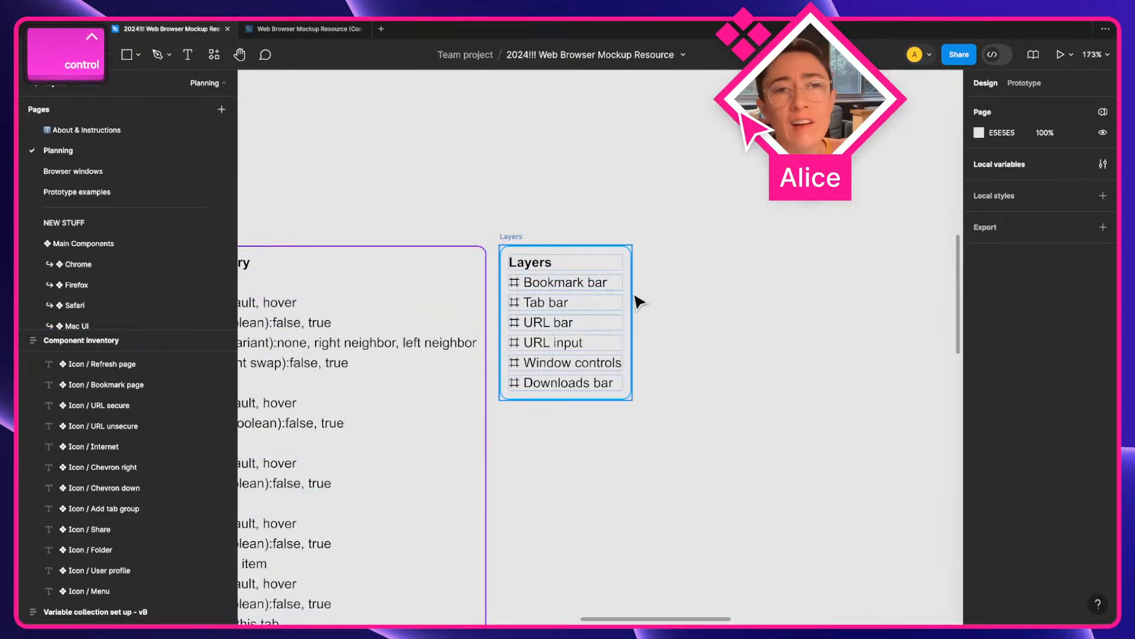
{"action": "left_click", "coordinate": [583, 281]}
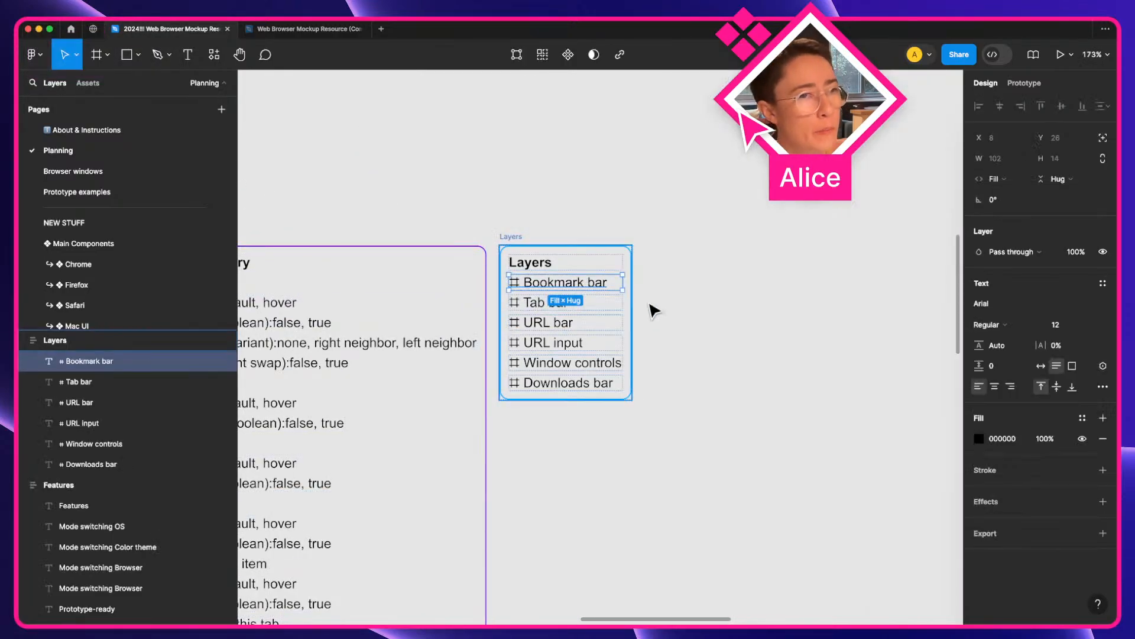
{"action": "key", "text": "space"}
{"action": "left_click_drag", "start_coordinate": [645, 305], "coordinate": [387, 321]}
{"action": "key", "text": "space"}
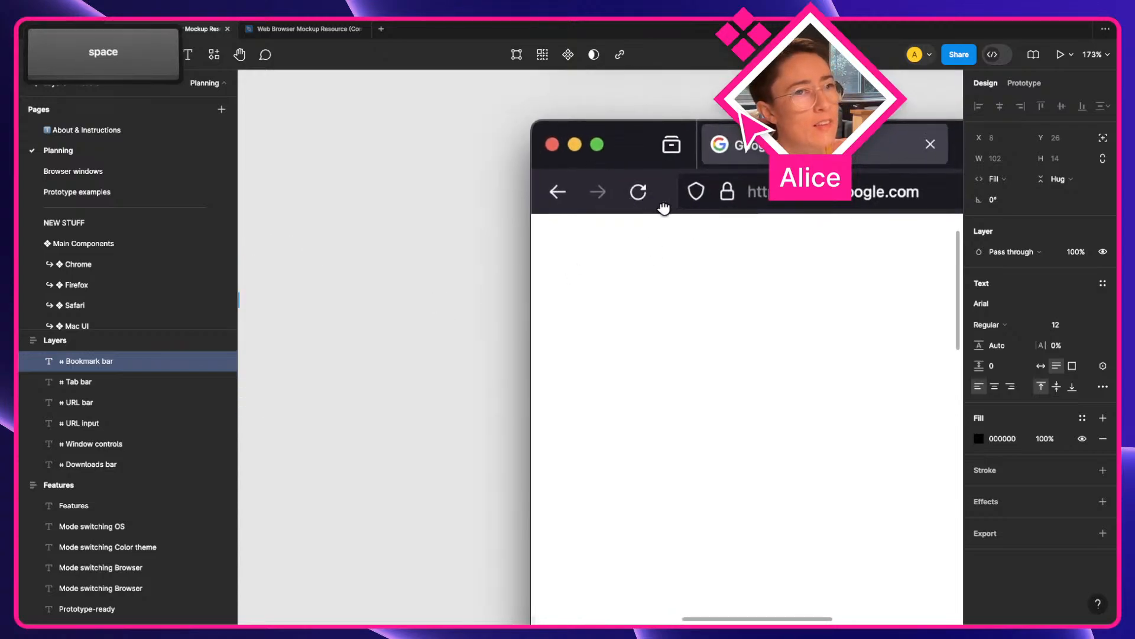
{"action": "left_click_drag", "start_coordinate": [663, 208], "coordinate": [485, 233]}
{"action": "key", "text": "r"}
{"action": "left_click_drag", "start_coordinate": [357, 192], "coordinate": [459, 221]}
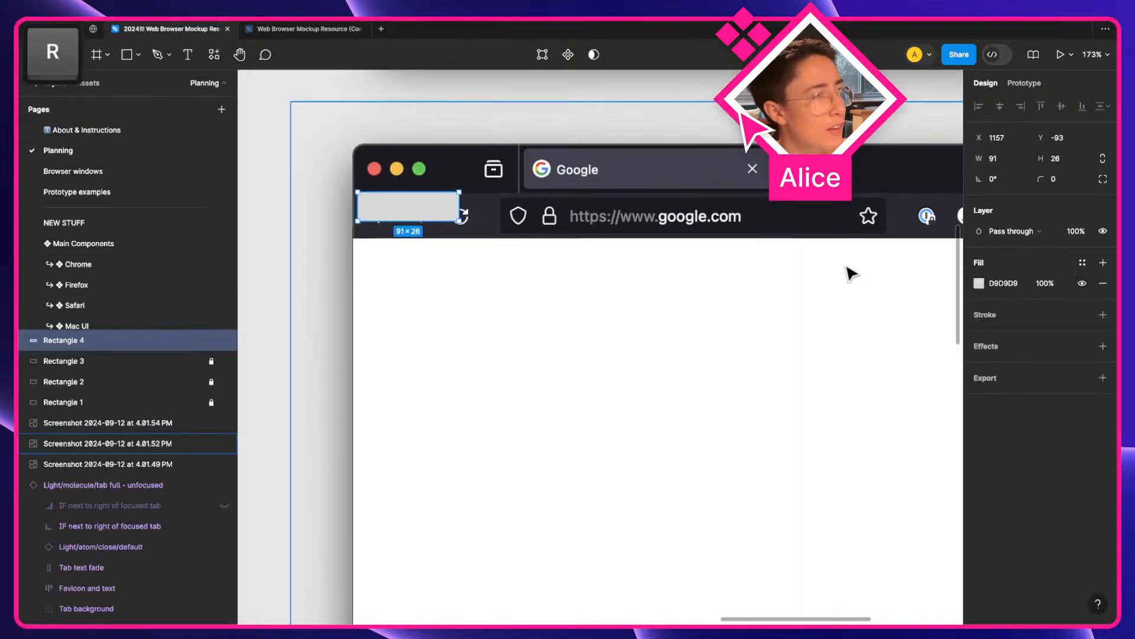
Remove the rectangle's fill and give it a 7F00FF purple stroke.
{"action": "left_click", "coordinate": [1103, 315]}
{"action": "left_click", "coordinate": [1103, 283]}
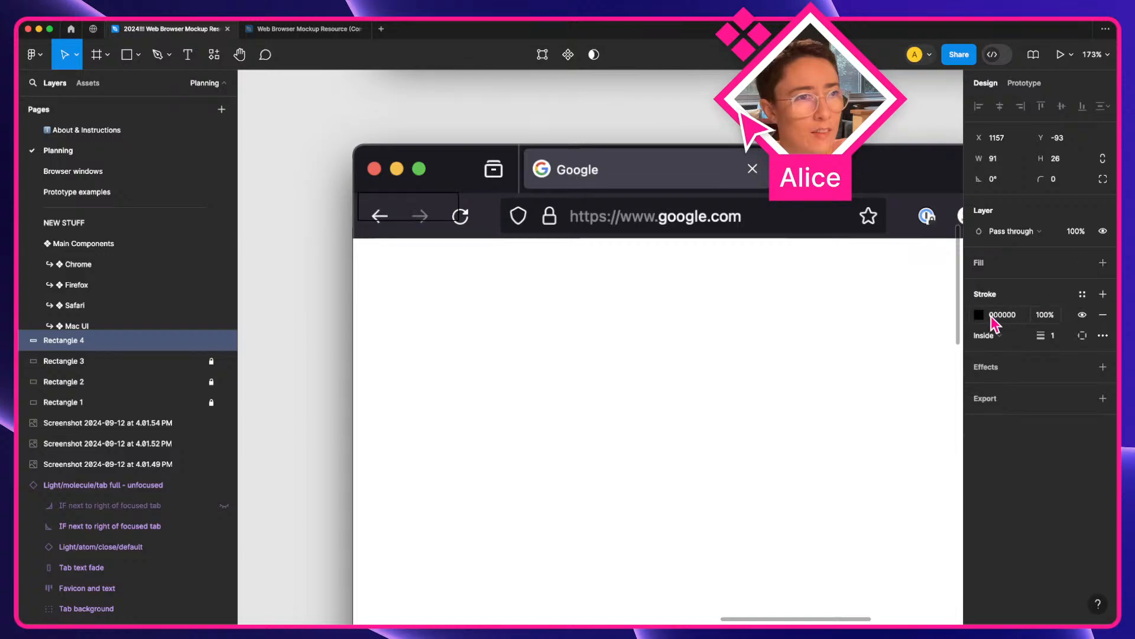
{"action": "left_click", "coordinate": [980, 315]}
{"action": "left_click", "coordinate": [933, 554]}
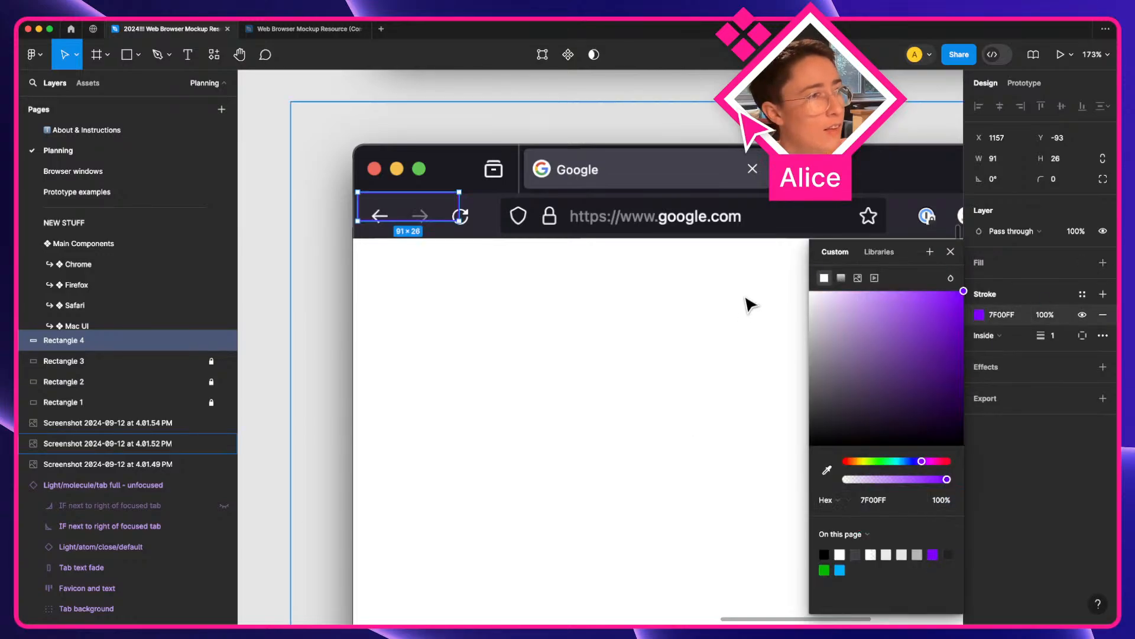
Resize the outline to about 482 × 43 so it frames the Firefox toolbar from the window edge past the bookmark star.
{"action": "mouse_move", "coordinate": [451, 222]}
{"action": "left_mouse_down"}
{"action": "mouse_move", "coordinate": [615, 223]}
{"action": "mouse_move", "coordinate": [713, 240]}
{"action": "left_mouse_up"}
{"action": "left_click", "coordinate": [951, 252]}
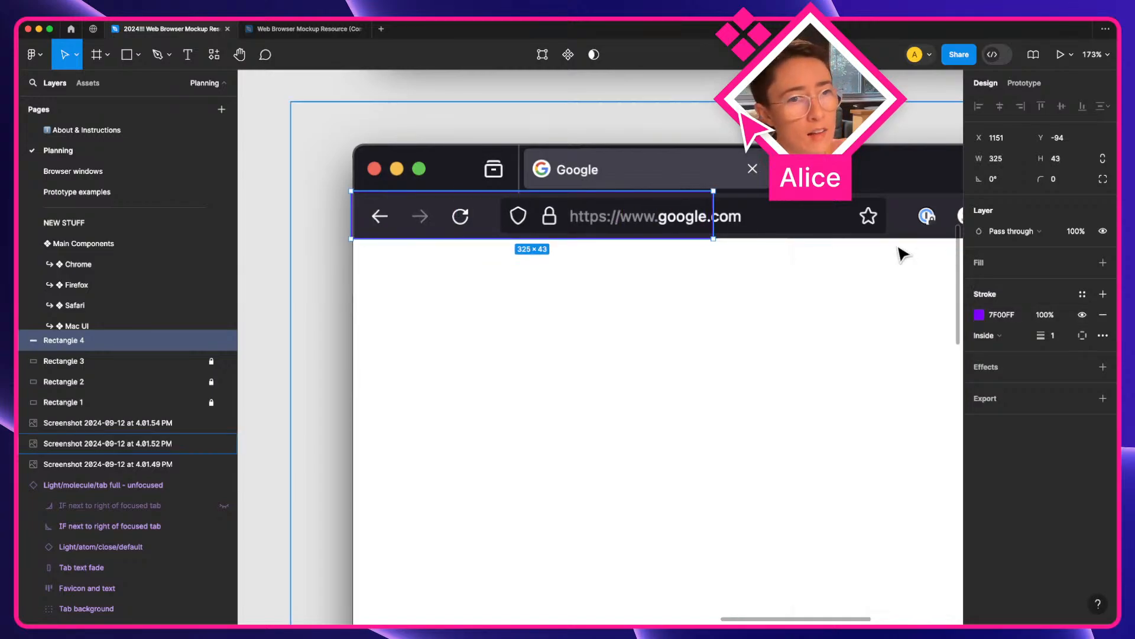
{"action": "left_click_drag", "start_coordinate": [714, 215], "coordinate": [888, 215]}
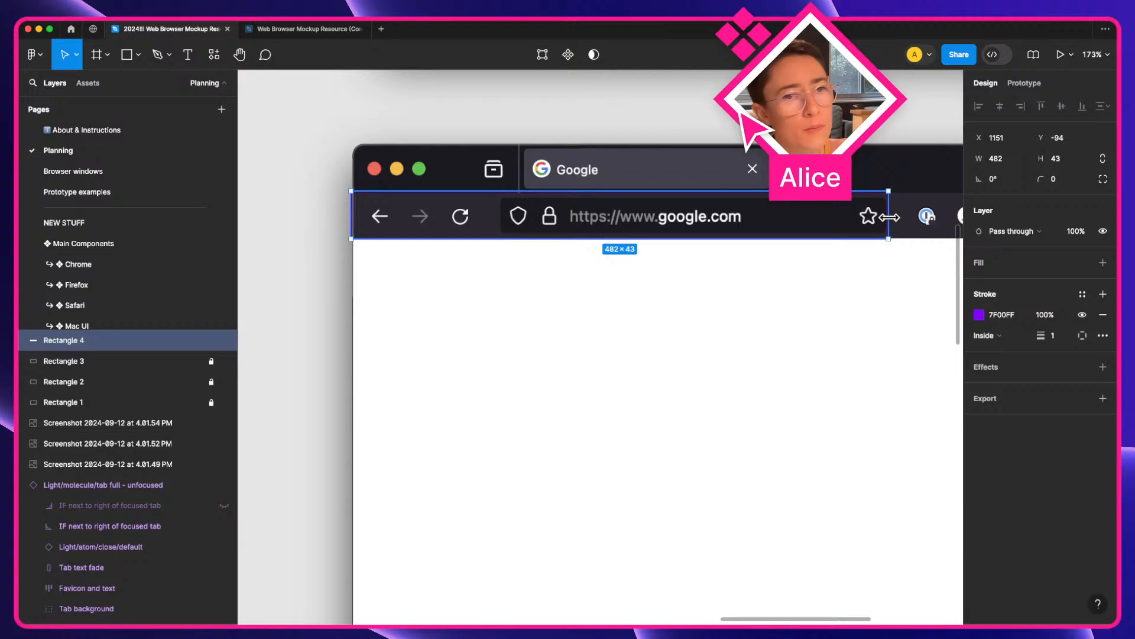
Change the outline's stroke colour to FF008A pink and its stroke weight to 4.
{"action": "left_click", "coordinate": [979, 315]}
{"action": "left_click_drag", "start_coordinate": [928, 461], "coordinate": [928, 460]}
{"action": "left_click", "coordinate": [1053, 336]}
{"action": "key", "text": "Up"}
{"action": "key", "text": "Up"}
{"action": "key", "text": "Up"}
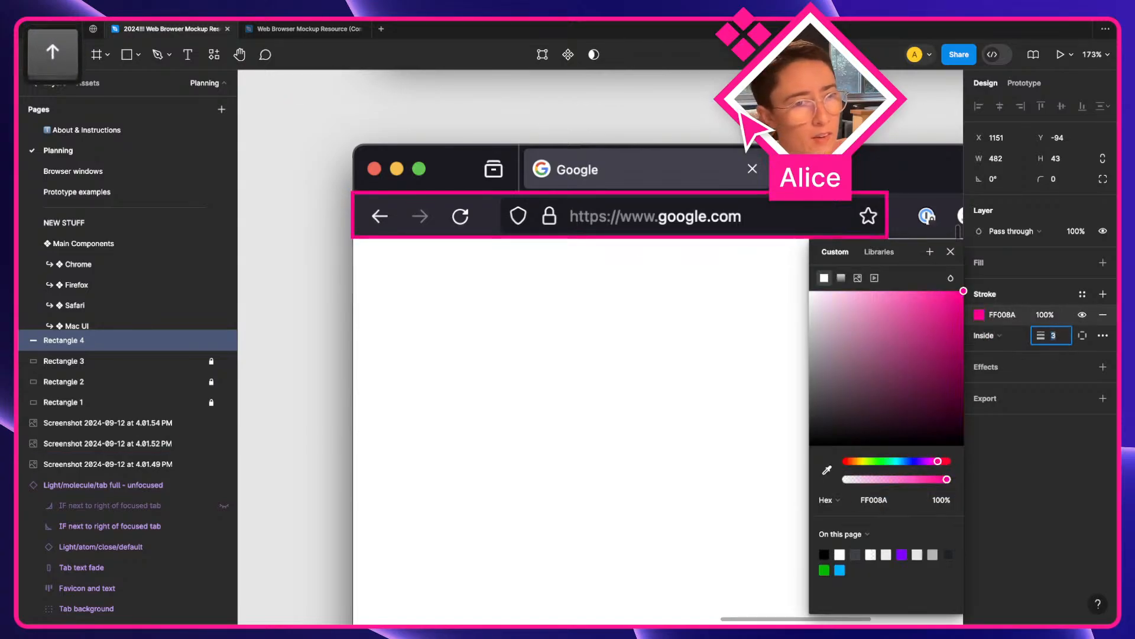
Move the pink outline down to sit directly below the Firefox toolbar, marking the bookmark bar area.
{"action": "left_click", "coordinate": [507, 246]}
{"action": "left_click", "coordinate": [504, 235]}
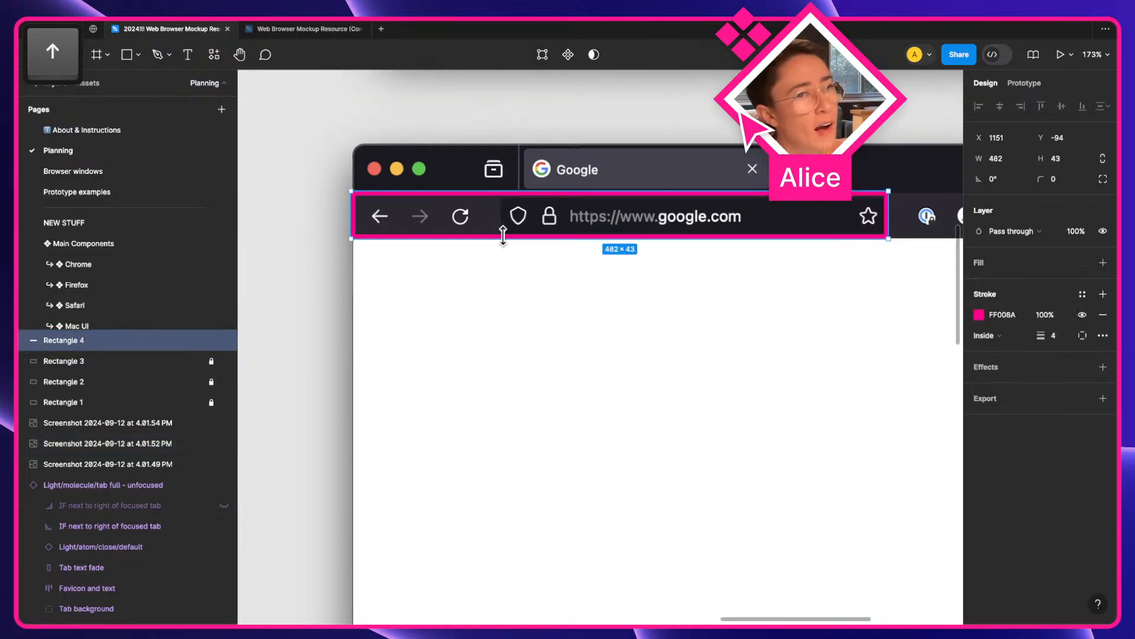
{"action": "left_click_drag", "start_coordinate": [584, 225], "coordinate": [917, 278]}
Delete the "URL input" entry from the Layers list.
{"action": "scroll", "coordinate": [578, 271], "scroll_direction": "down", "scroll_amount": 4}
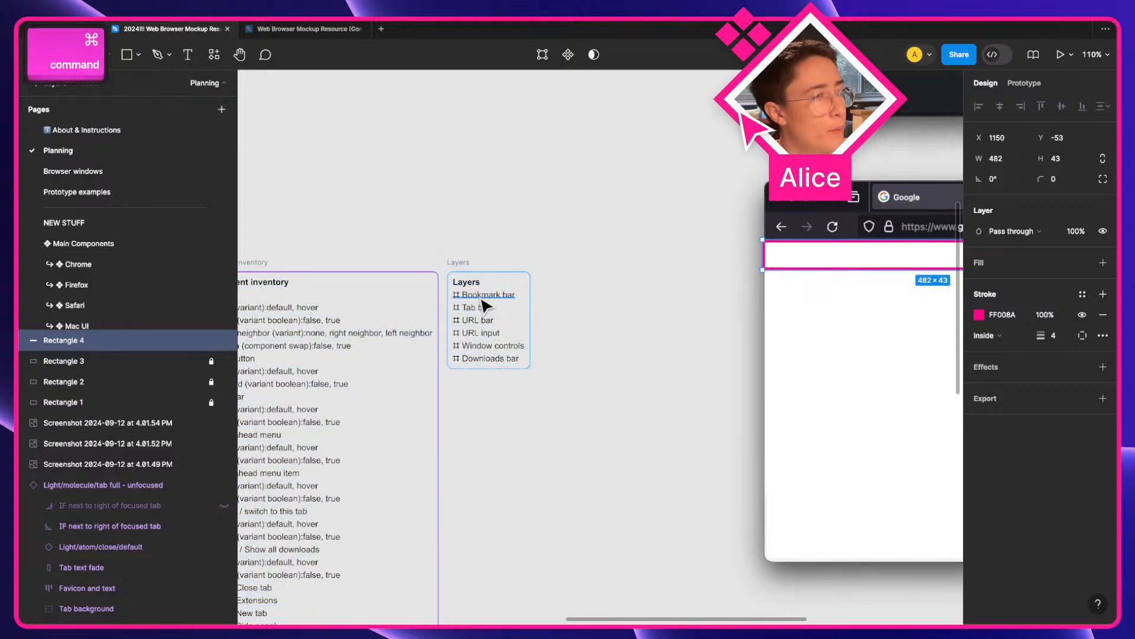
{"action": "left_click", "coordinate": [495, 334]}
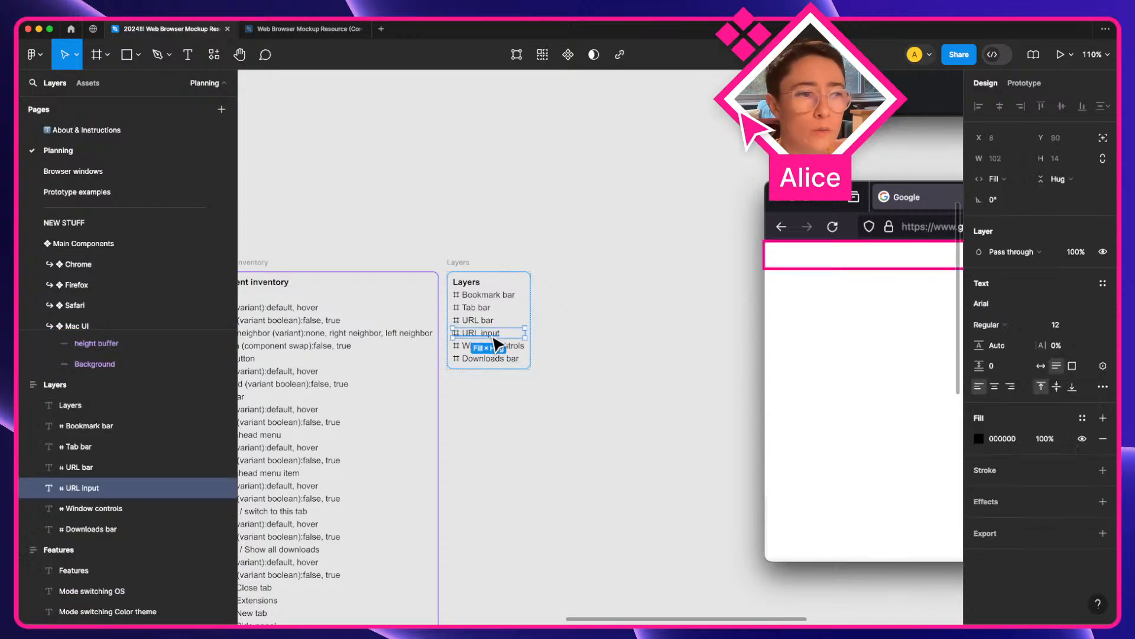
{"action": "key", "text": "Delete"}
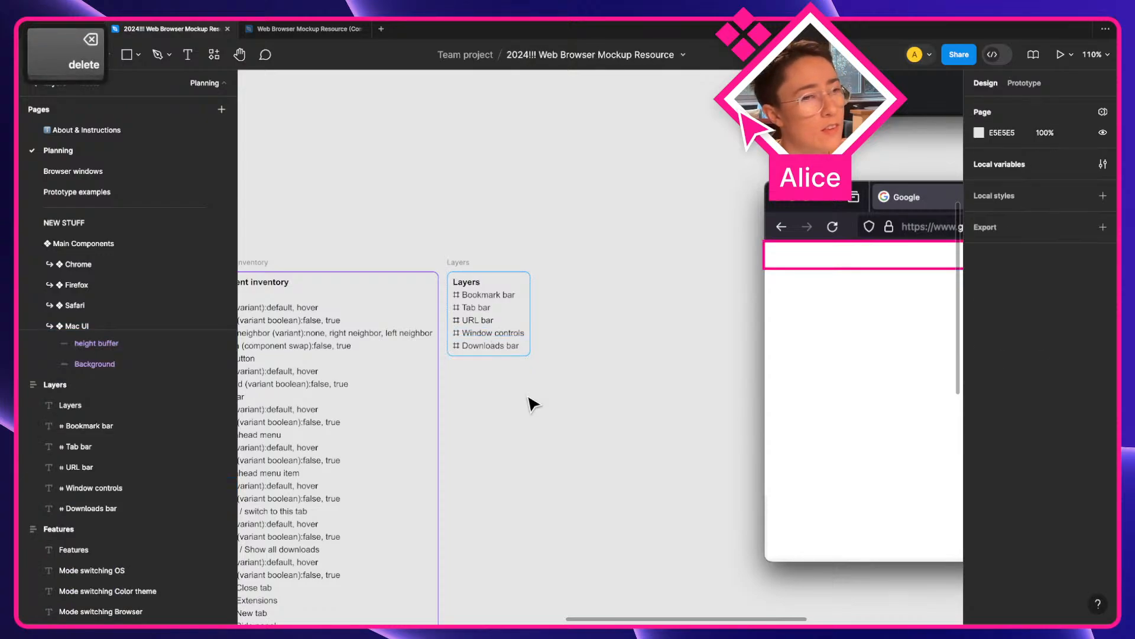
Resize the pink outline to about 82 × 33 around the window controls of the Firefox mockup.
{"action": "left_click", "coordinate": [505, 333], "text": "super"}
{"action": "key", "text": "space"}
{"action": "left_click_drag", "start_coordinate": [623, 343], "coordinate": [425, 363]}
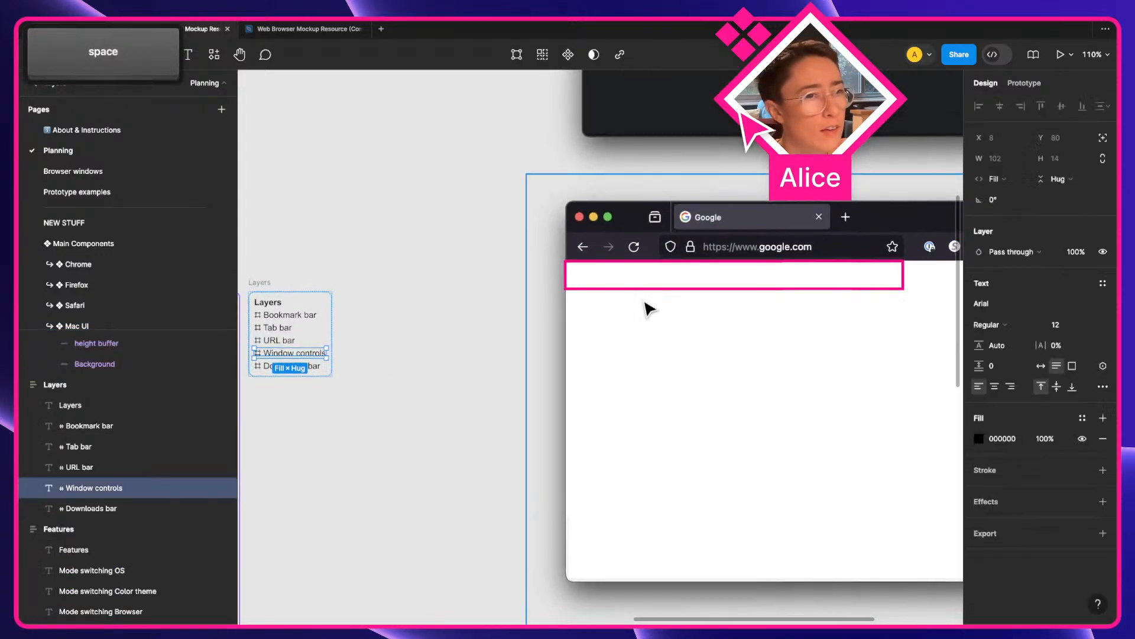
{"action": "left_click", "coordinate": [678, 290]}
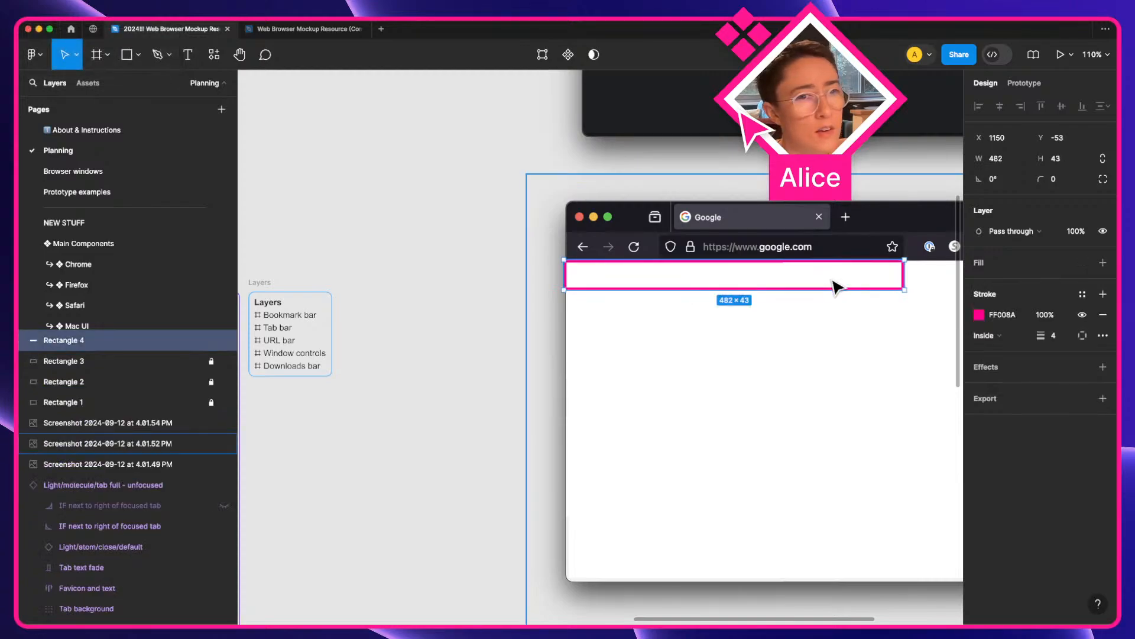
{"action": "left_click_drag", "start_coordinate": [904, 259], "coordinate": [620, 203]}
{"action": "left_click_drag", "start_coordinate": [618, 288], "coordinate": [622, 226]}
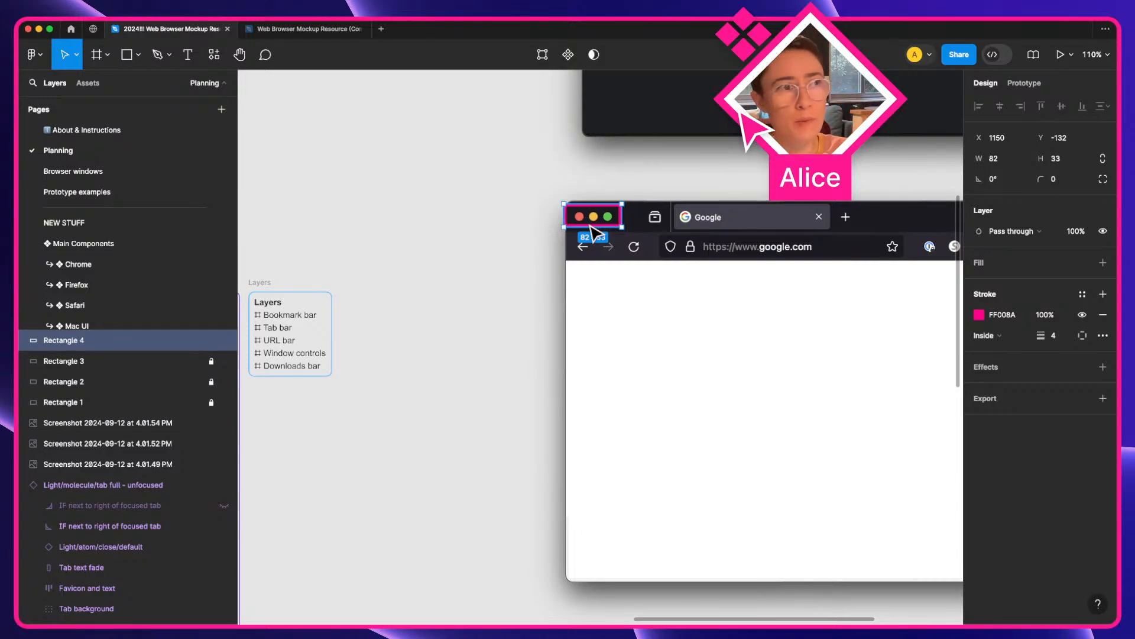
Reshape the pink outline to about 704 × 54 along the bottom edge of the Chrome mockup, and delete it.
{"action": "left_click_drag", "start_coordinate": [461, 245], "coordinate": [558, 234]}
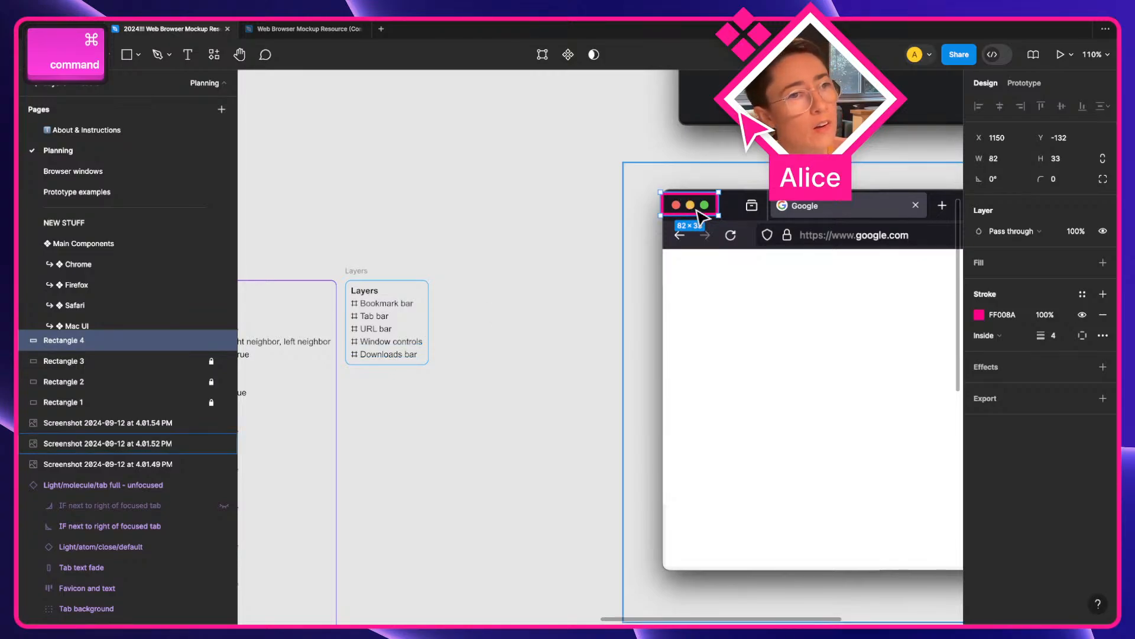
{"action": "left_click_drag", "start_coordinate": [686, 208], "coordinate": [857, 266]}
{"action": "key", "text": "space"}
{"action": "key", "text": "space"}
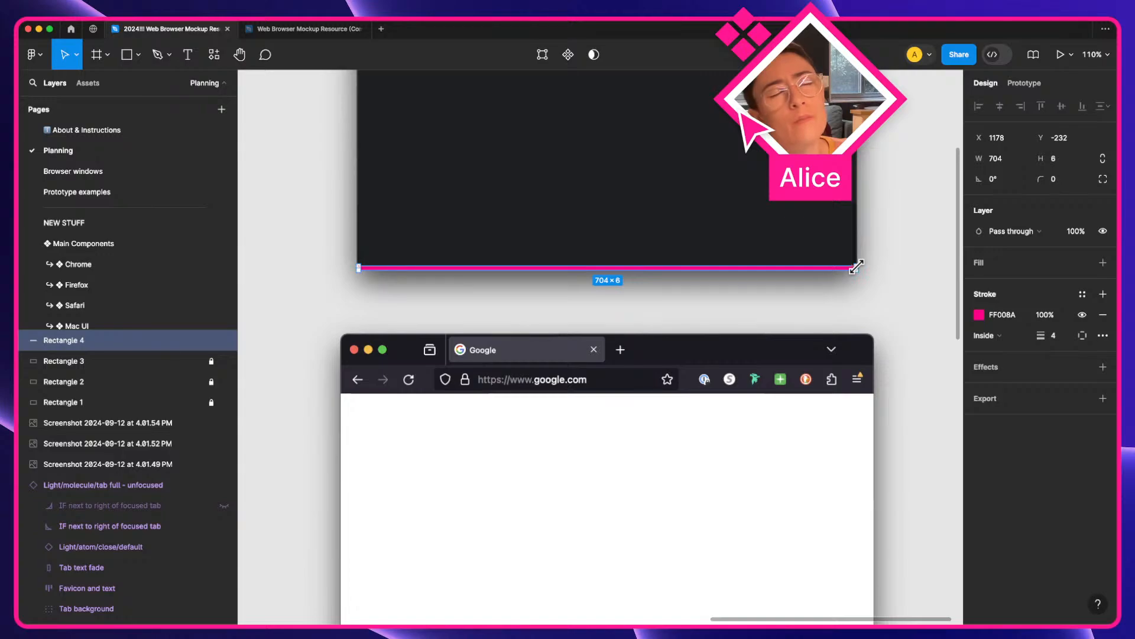
{"action": "scroll", "coordinate": [651, 237], "scroll_direction": "up", "scroll_amount": 5}
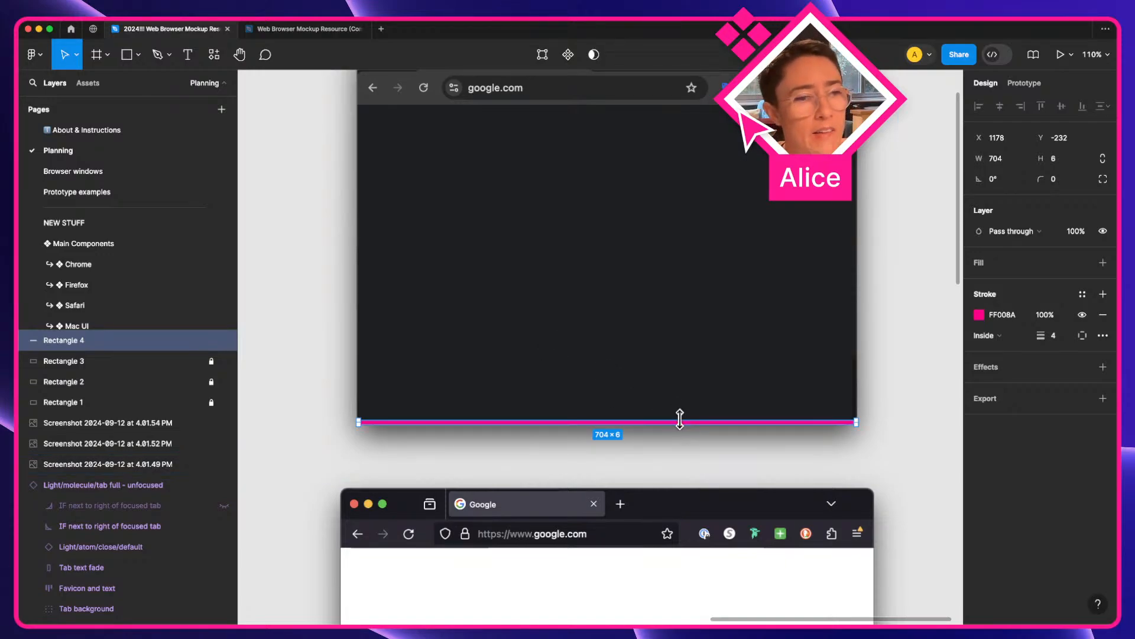
{"action": "left_click_drag", "start_coordinate": [680, 418], "coordinate": [669, 385]}
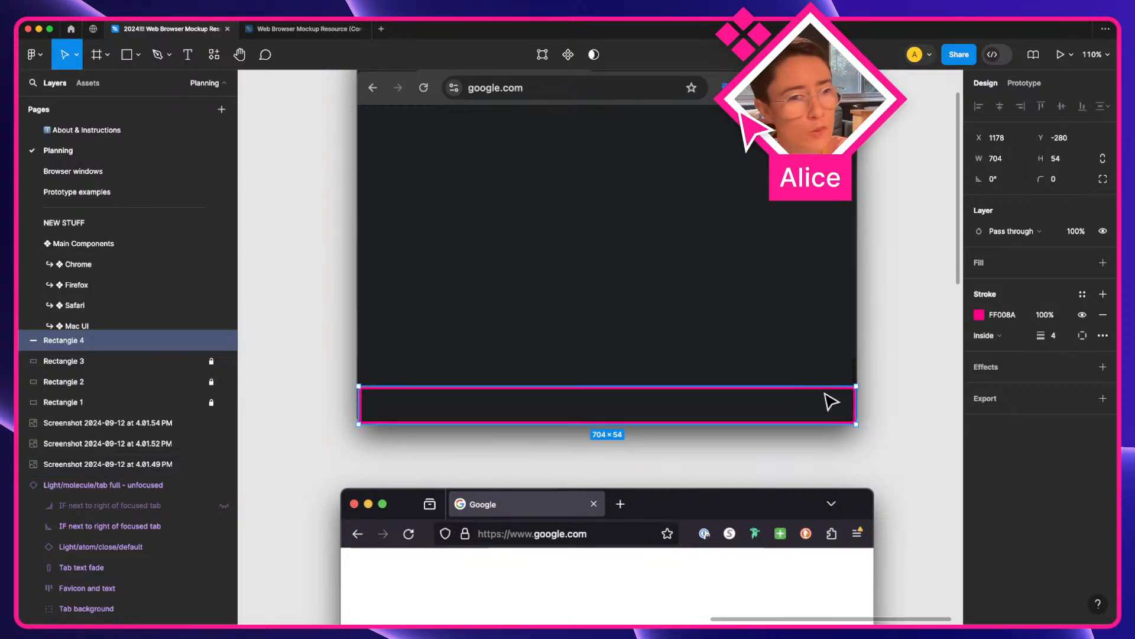
{"action": "key", "text": "BackSpace"}
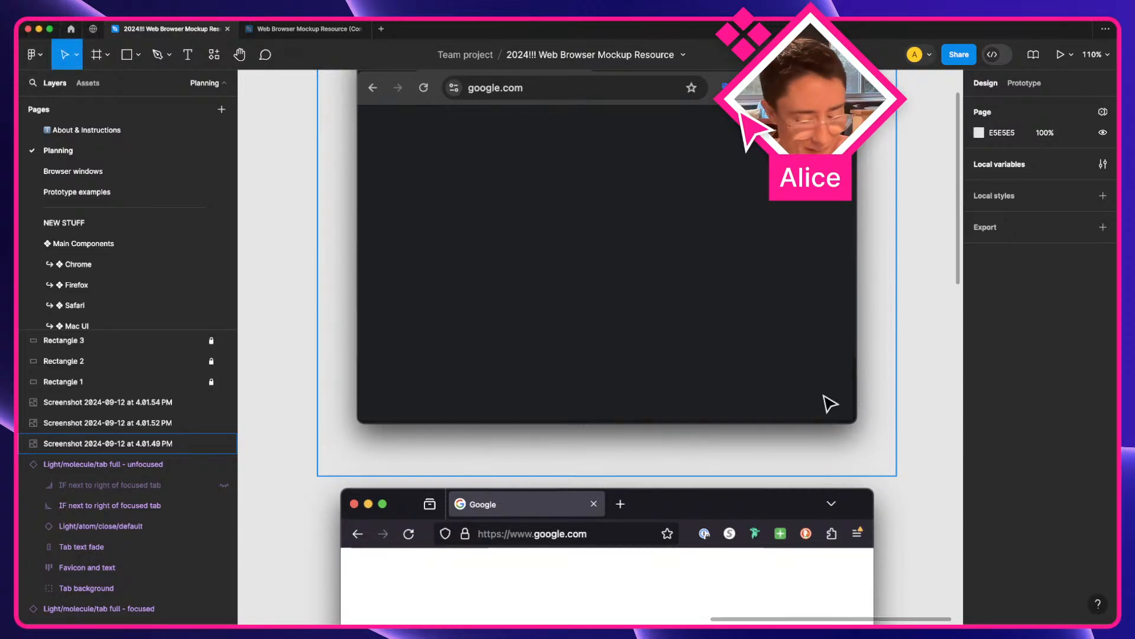
Move the connector line's start from variable collection vA to Chrome's Tab "c:bg:default" in the vB Color themes collection.
{"action": "scroll", "coordinate": [824, 395], "scroll_direction": "down", "scroll_amount": 8}
{"action": "left_click_drag", "start_coordinate": [530, 436], "coordinate": [749, 341]}
{"action": "left_click_drag", "start_coordinate": [567, 414], "coordinate": [533, 307]}
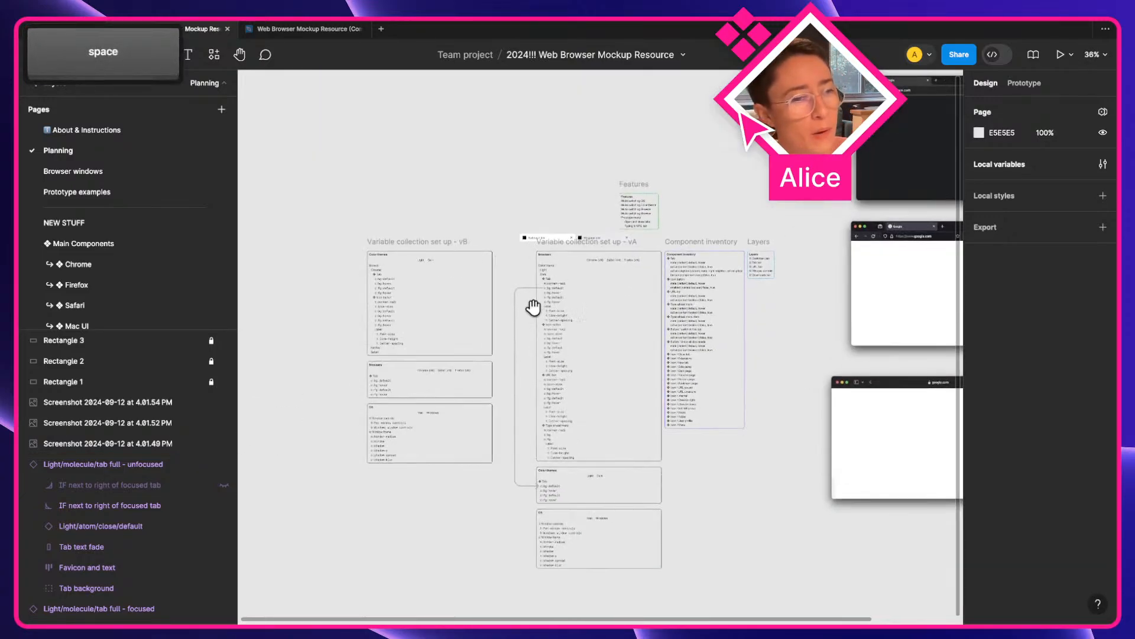
{"action": "scroll", "coordinate": [434, 296], "scroll_direction": "up", "scroll_amount": 5}
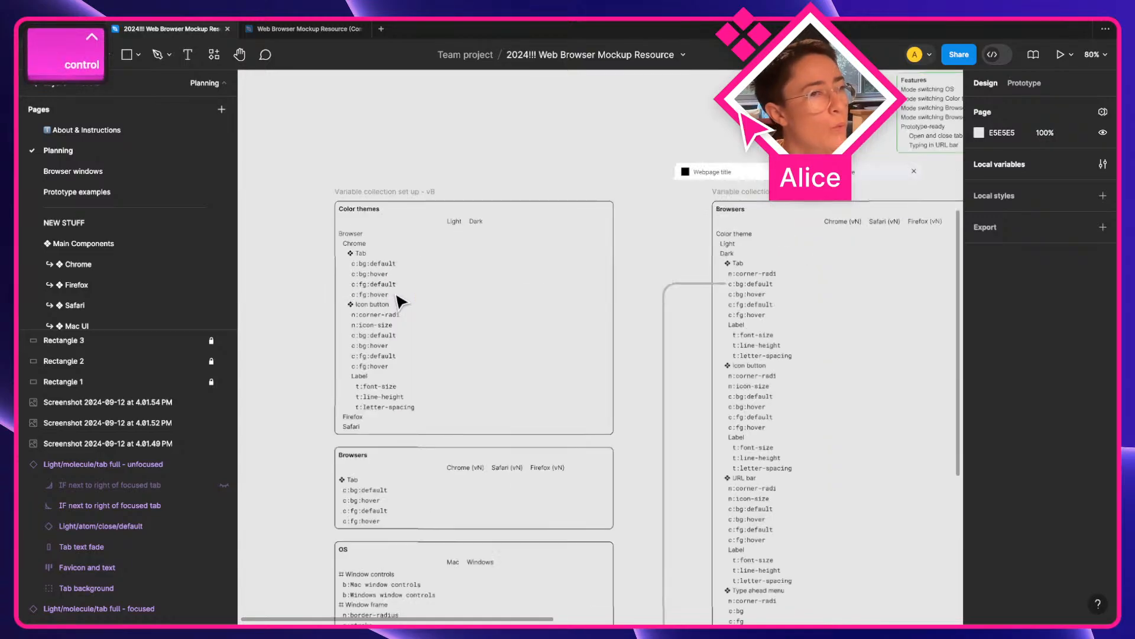
{"action": "left_click", "coordinate": [728, 288]}
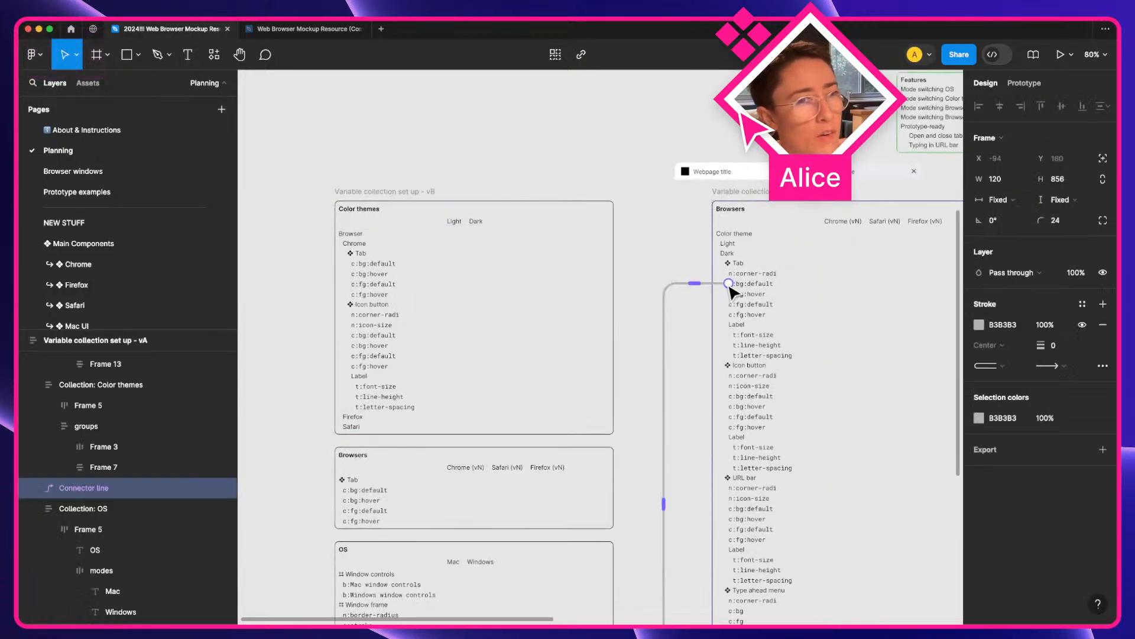
{"action": "left_click_drag", "start_coordinate": [729, 286], "coordinate": [357, 264]}
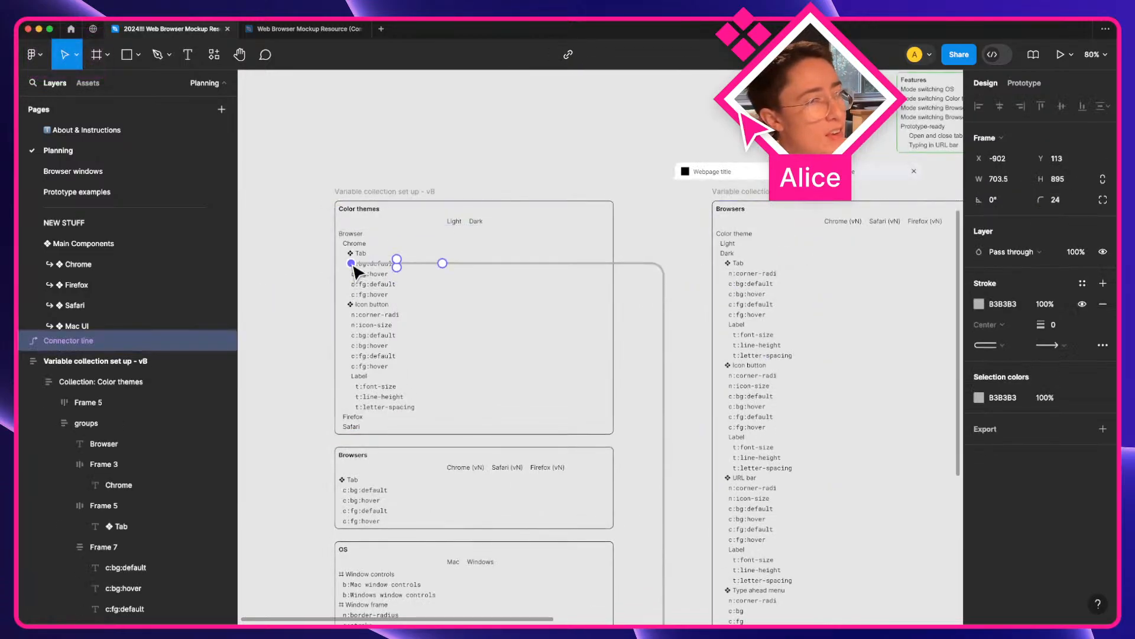
Attach the connector's arrow end to Tab "c:bg:default" in the vB Browsers collection and route the line outside the collections' left edge.
{"action": "scroll", "coordinate": [562, 347], "scroll_direction": "down", "scroll_amount": 3}
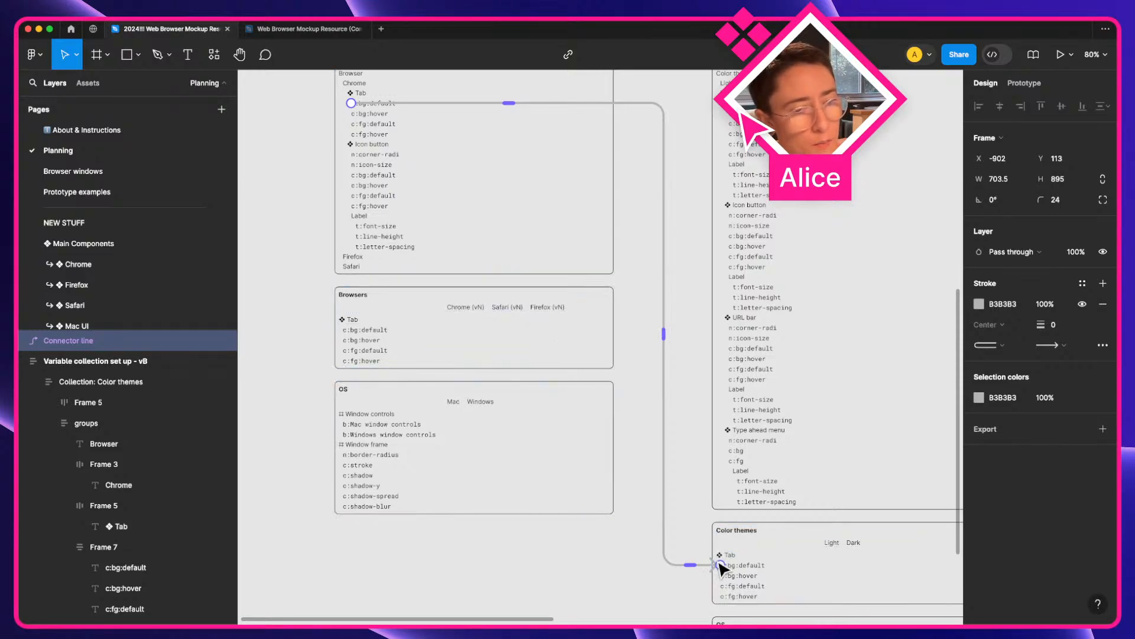
{"action": "left_click_drag", "start_coordinate": [722, 567], "coordinate": [346, 334]}
{"action": "left_click_drag", "start_coordinate": [663, 215], "coordinate": [260, 231]}
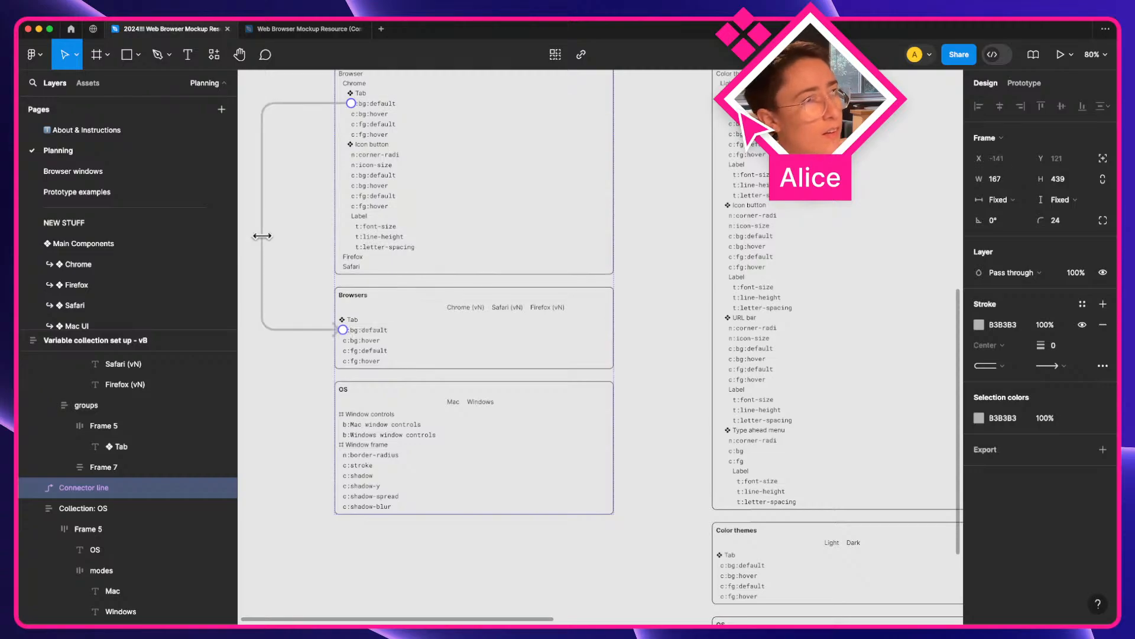
Examine the vB Color themes collection, comparing its Chrome and Tab groups, Light and Dark modes, and the Firefox group.
{"action": "scroll", "coordinate": [267, 244], "scroll_direction": "up", "scroll_amount": 3}
{"action": "left_click", "coordinate": [406, 232]}
{"action": "scroll", "coordinate": [355, 266], "scroll_direction": "left", "scroll_amount": 4}
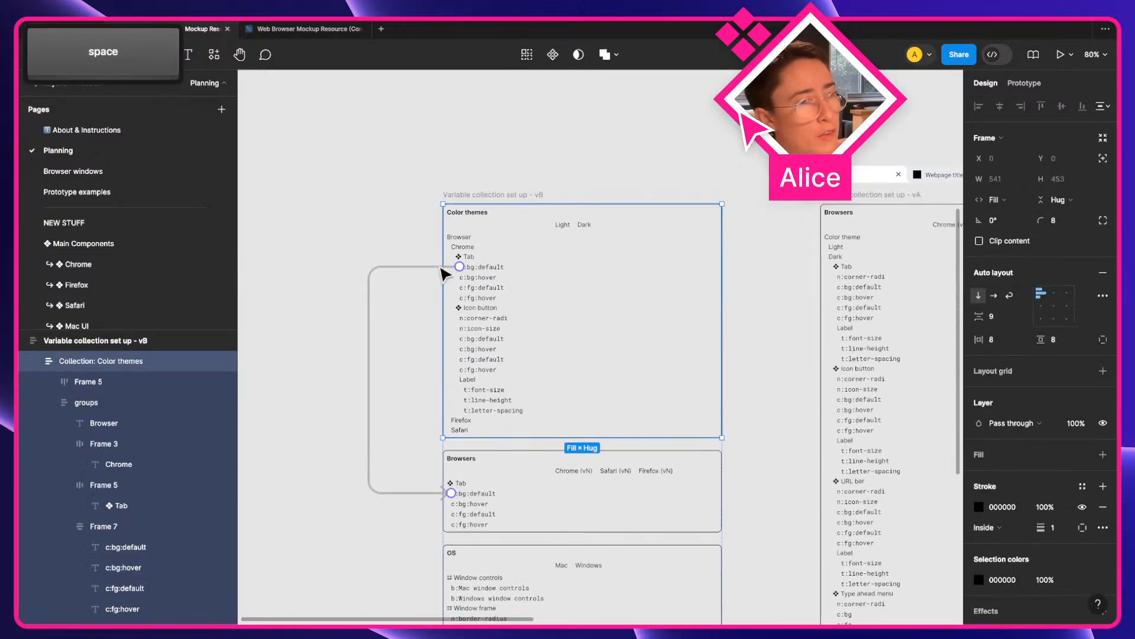
{"action": "scroll", "coordinate": [481, 260], "scroll_direction": "up", "scroll_amount": 5}
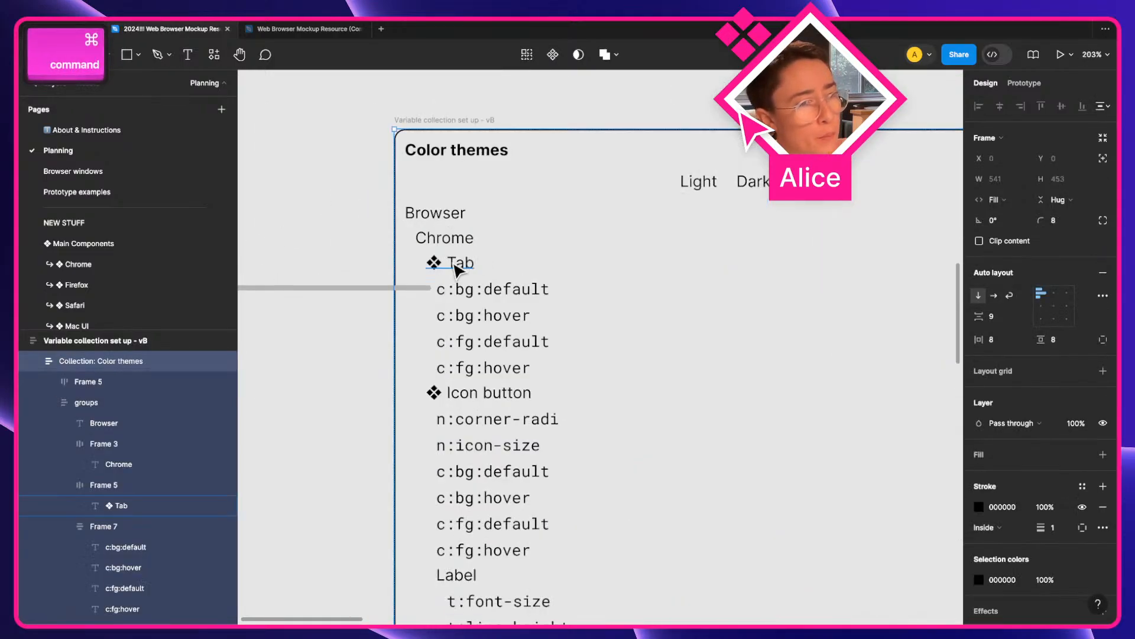
{"action": "left_click", "coordinate": [456, 267], "text": "super"}
{"action": "left_click", "coordinate": [449, 242], "text": "super"}
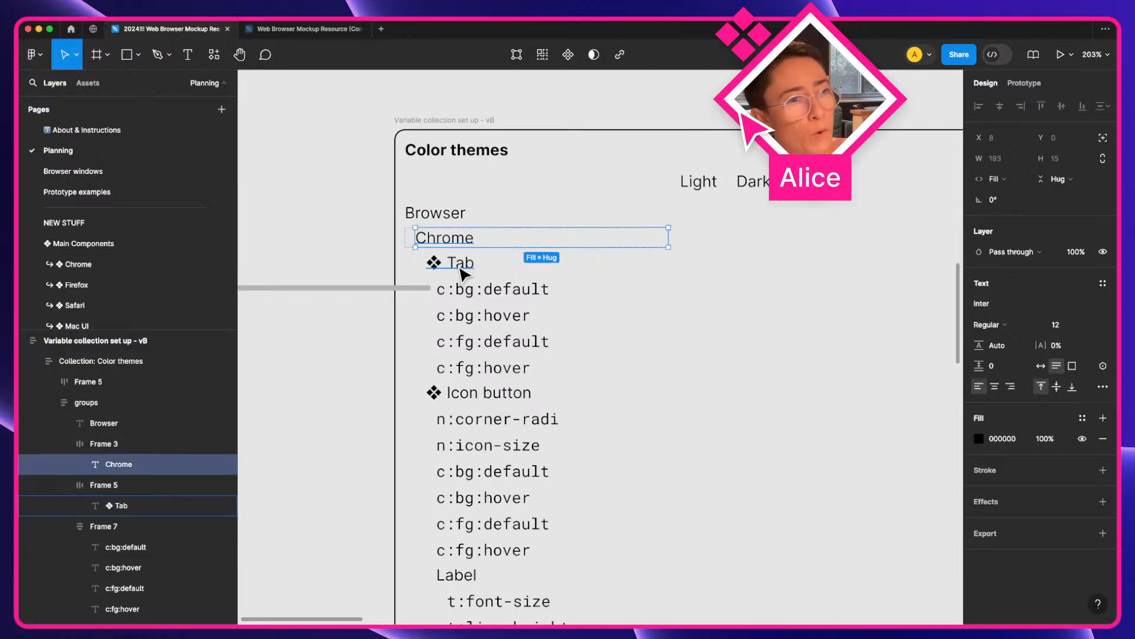
{"action": "left_click", "coordinate": [460, 267], "text": "super"}
{"action": "left_click", "coordinate": [462, 244], "text": "super"}
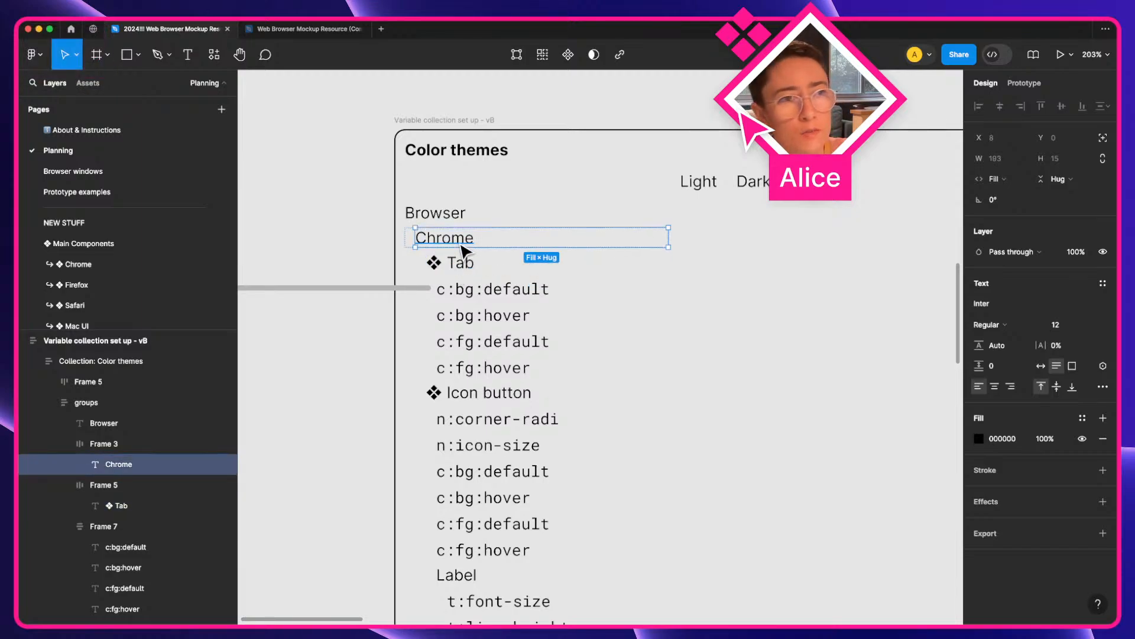
{"action": "left_click", "coordinate": [699, 181], "text": "super"}
{"action": "left_click", "coordinate": [755, 186], "text": "super"}
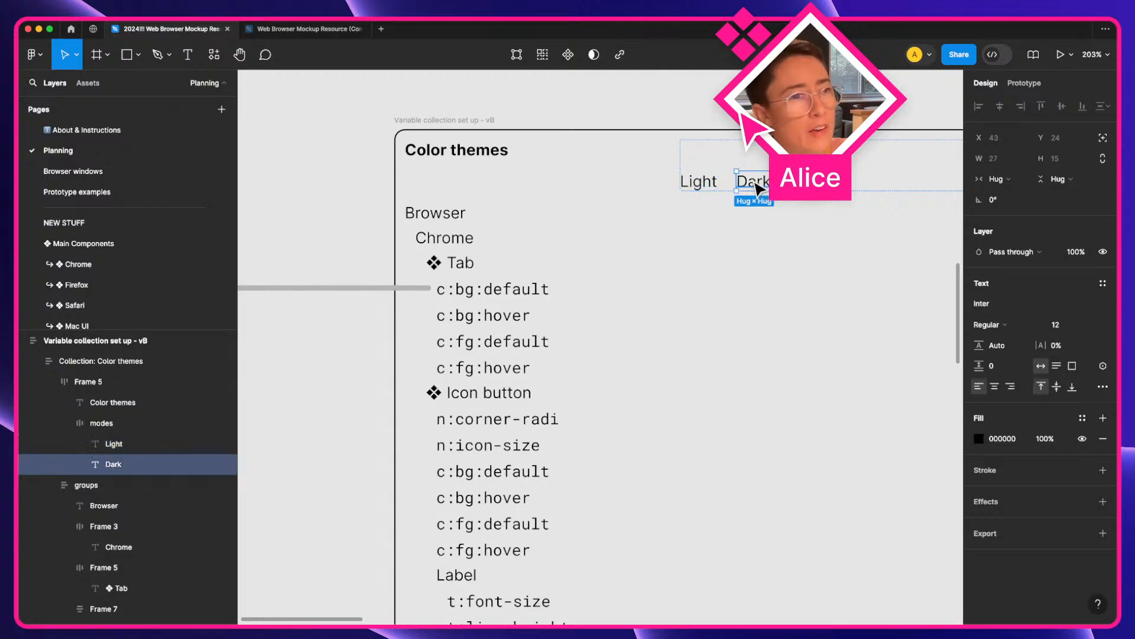
{"action": "double_click", "coordinate": [458, 244]}
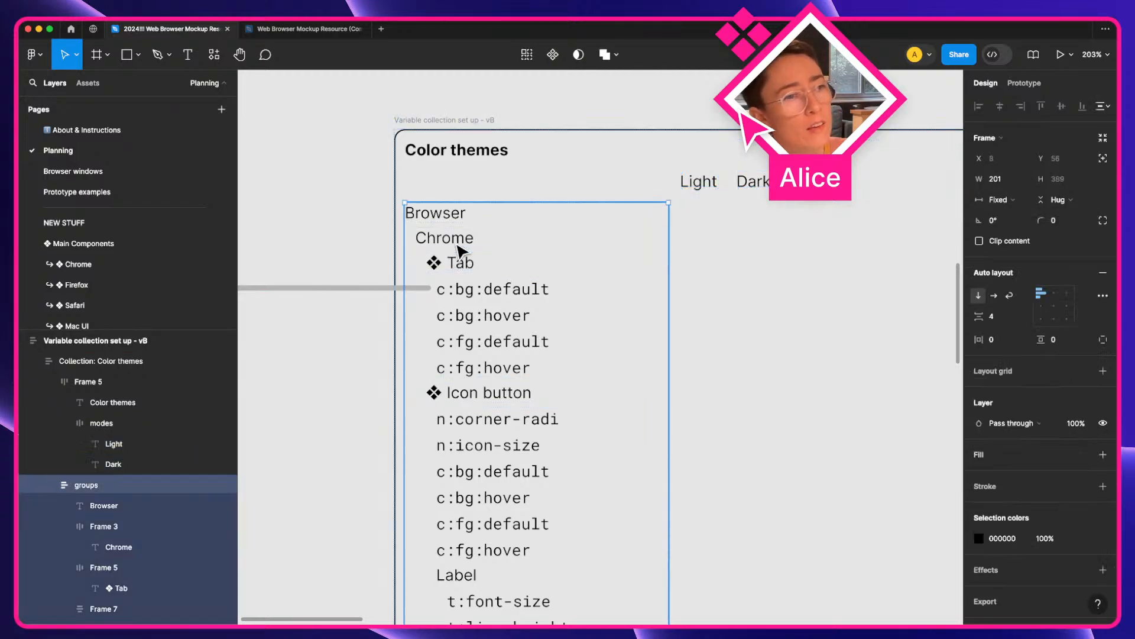
{"action": "scroll", "coordinate": [458, 246], "scroll_direction": "down", "scroll_amount": 3}
{"action": "scroll", "coordinate": [458, 245], "scroll_direction": "down", "scroll_amount": 3}
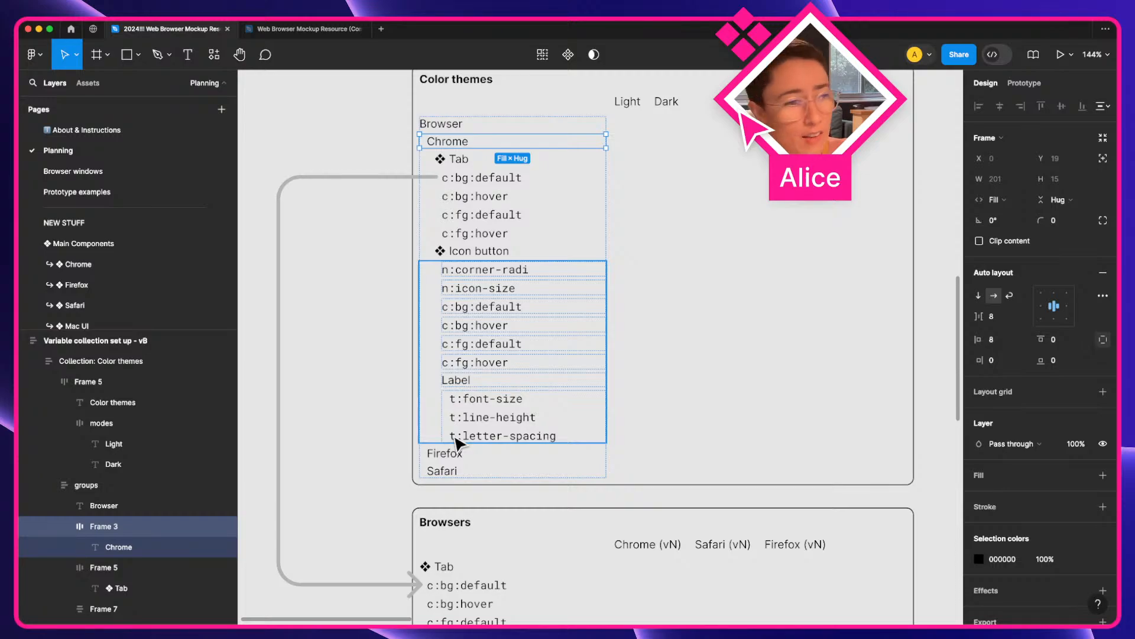
{"action": "left_click", "coordinate": [453, 457]}
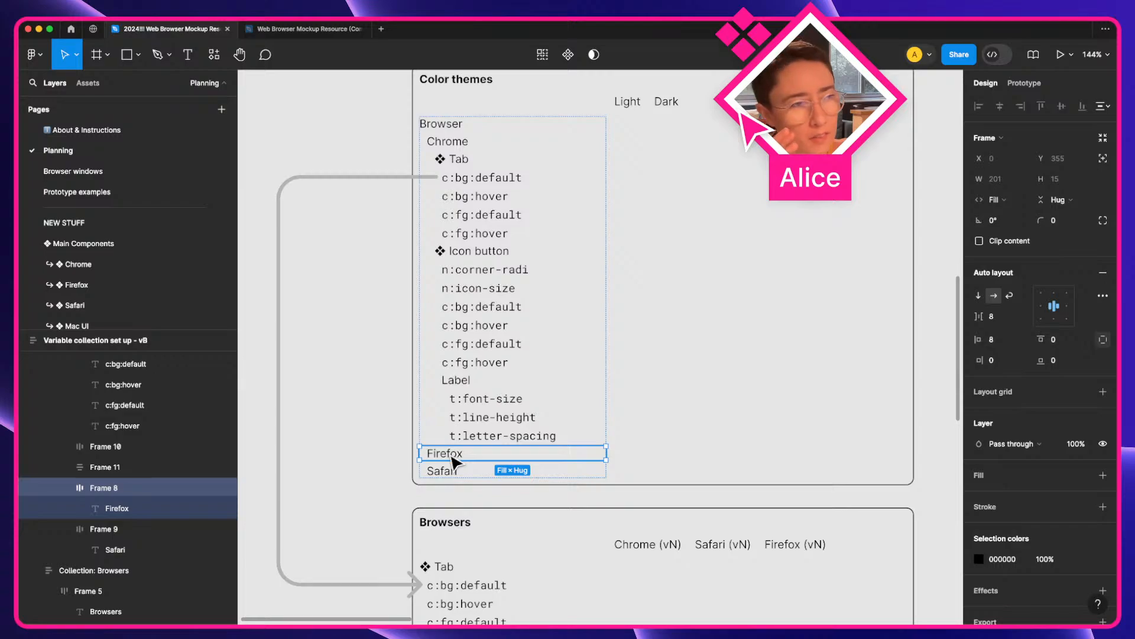
Examine the vA Browsers collection, comparing its Dark group and Tab "n:corner-radi" against the Chrome, Safari and Firefox modes.
{"action": "scroll", "coordinate": [453, 460], "scroll_direction": "down", "scroll_amount": 3}
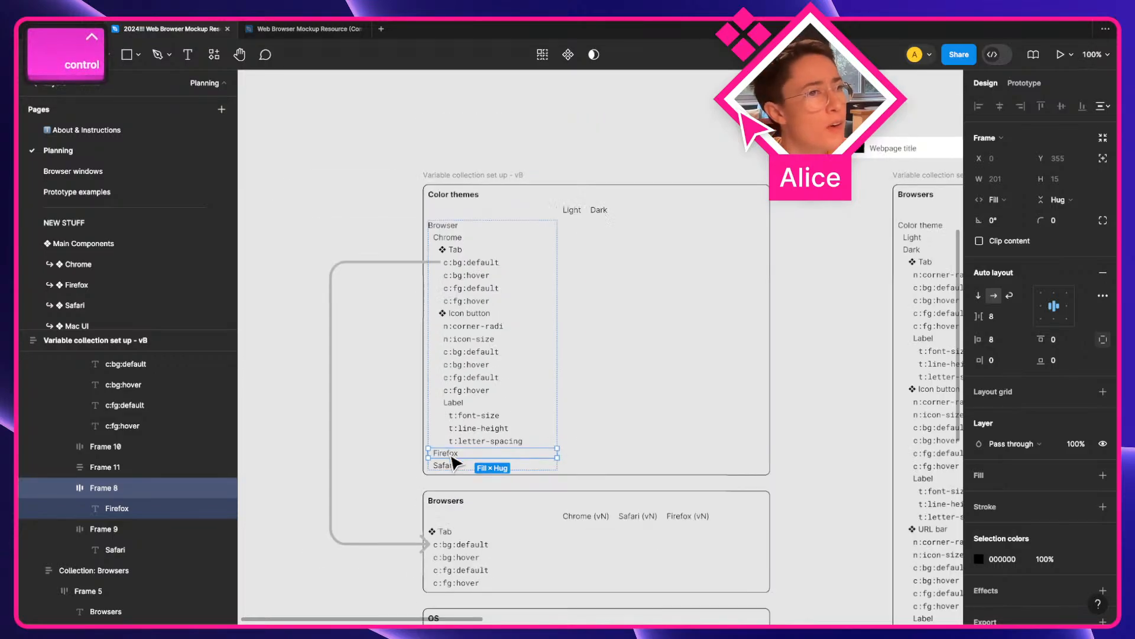
{"action": "left_click_drag", "start_coordinate": [618, 391], "coordinate": [371, 378]}
{"action": "left_click_drag", "start_coordinate": [614, 366], "coordinate": [327, 332]}
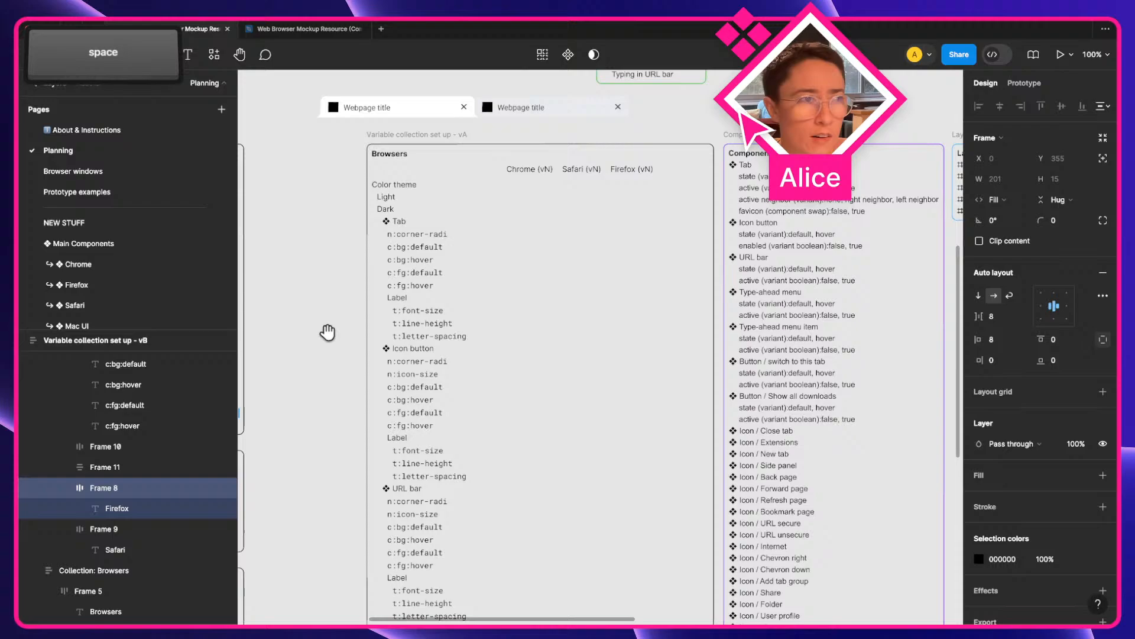
{"action": "left_click", "coordinate": [397, 223], "text": "super"}
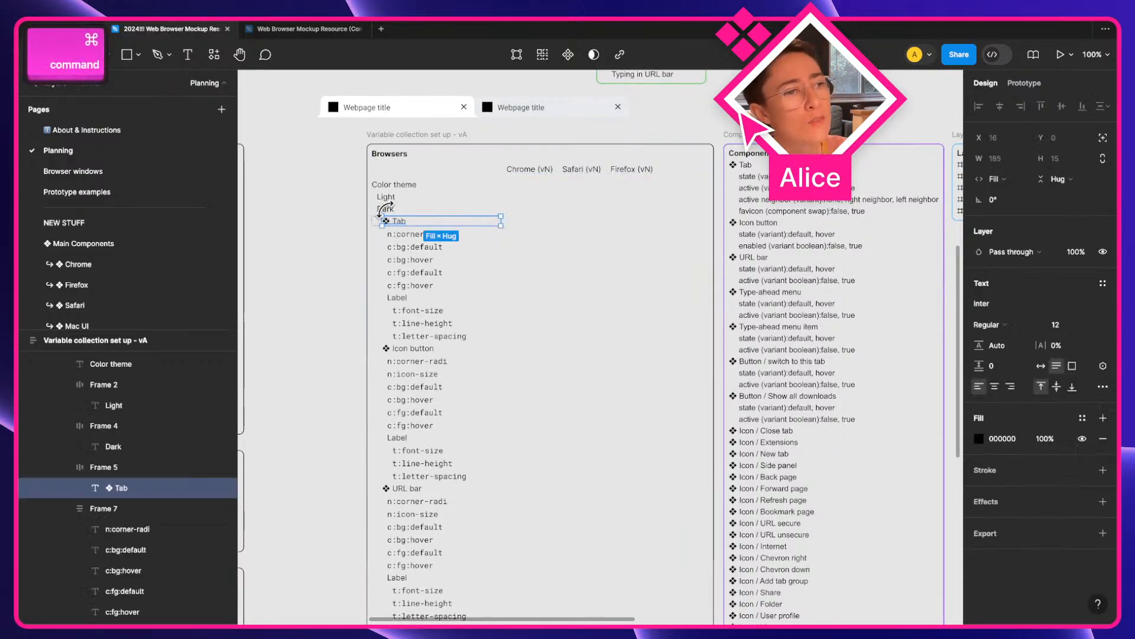
{"action": "left_click", "coordinate": [383, 208]}
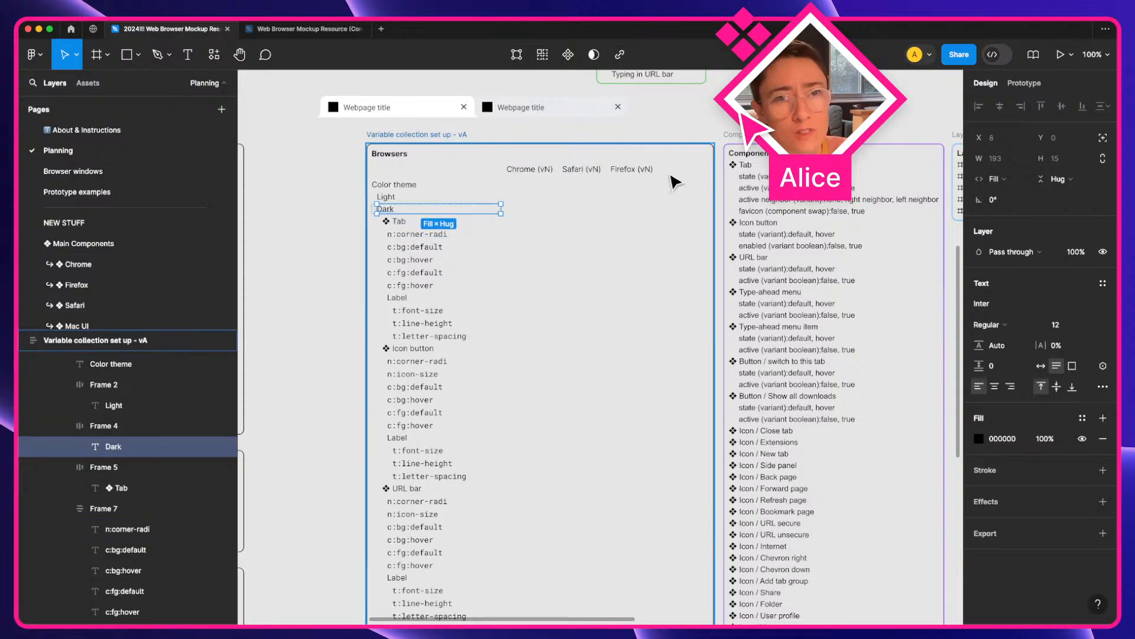
{"action": "scroll", "coordinate": [634, 196], "scroll_direction": "up", "scroll_amount": 3}
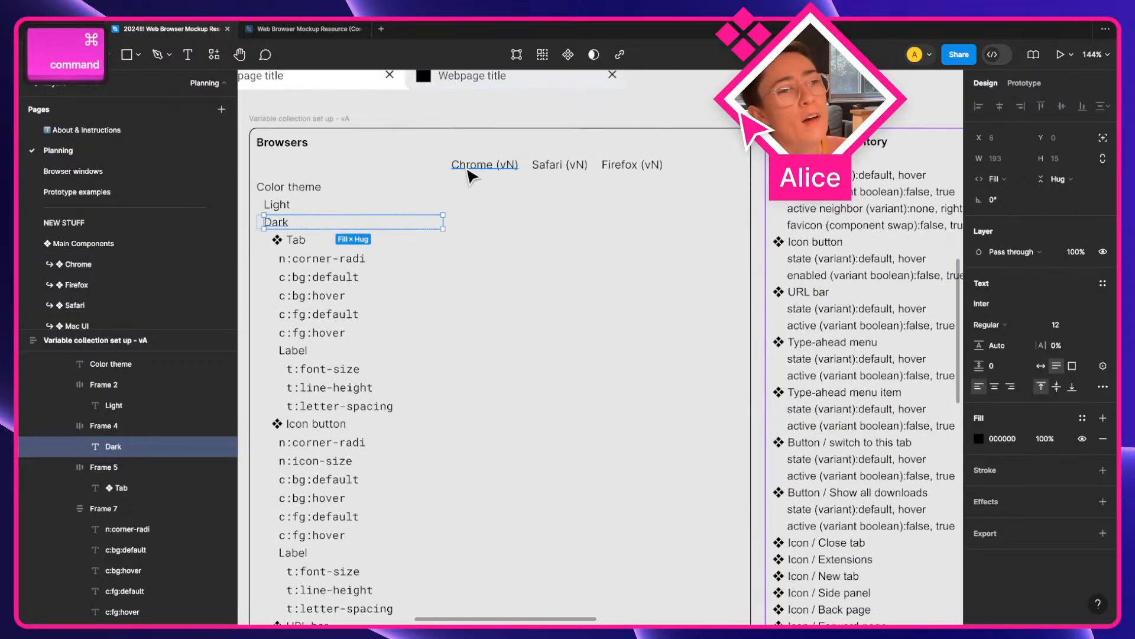
{"action": "left_click", "coordinate": [472, 175], "text": "super"}
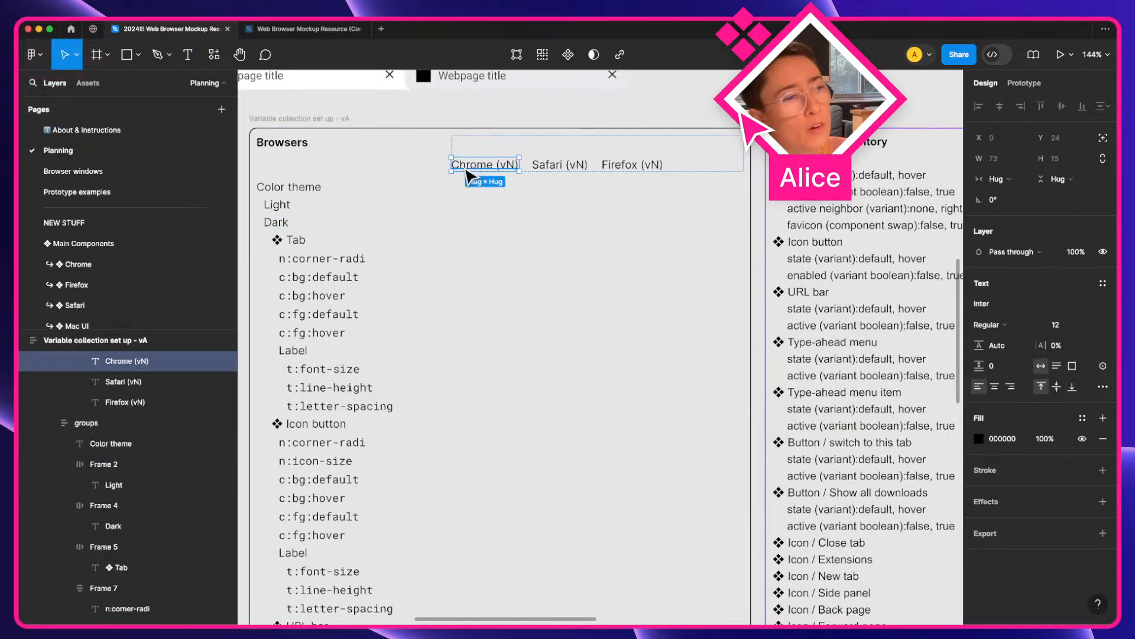
{"action": "left_click", "coordinate": [340, 259], "text": "super"}
{"action": "left_click", "coordinate": [565, 169], "text": "super"}
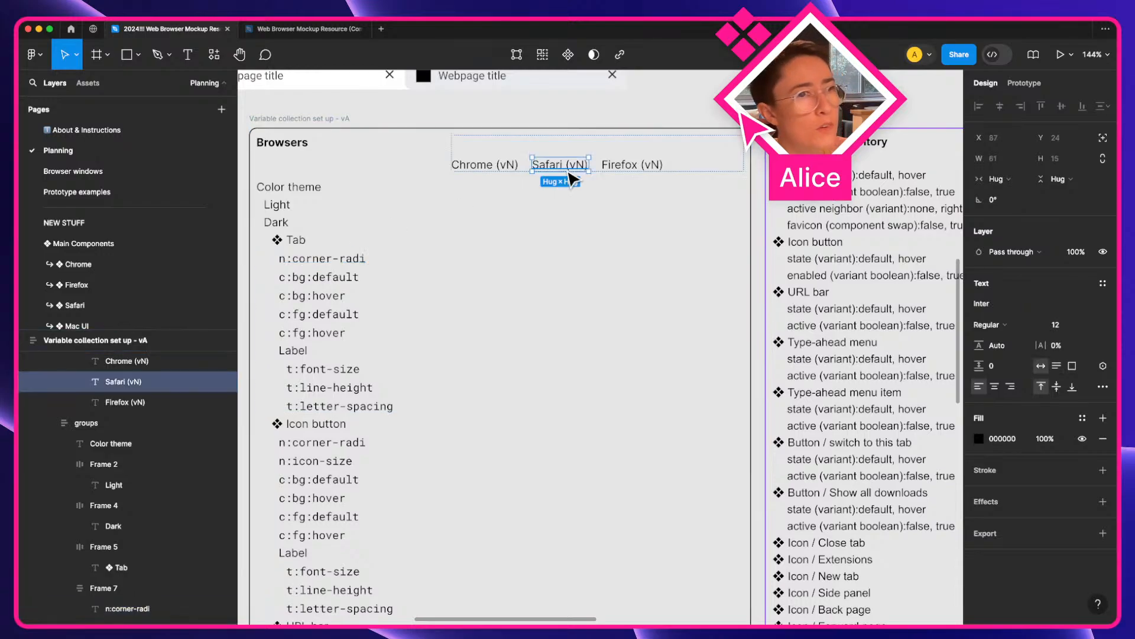
{"action": "left_click", "coordinate": [343, 259], "text": "super"}
{"action": "left_click", "coordinate": [628, 170], "text": "super"}
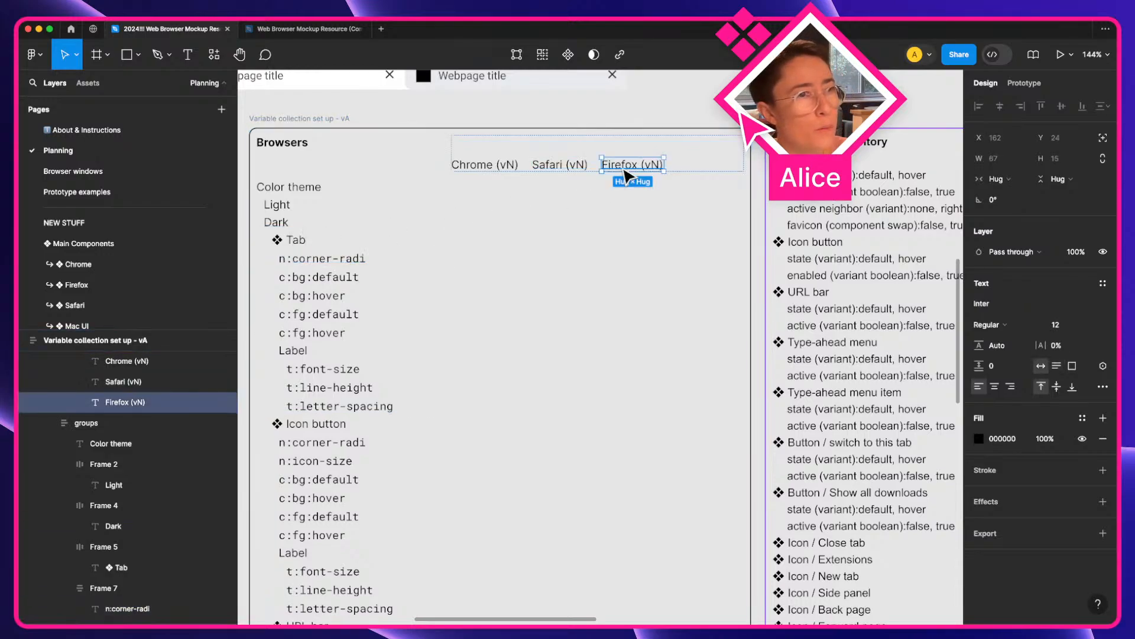
{"action": "left_click", "coordinate": [342, 260], "text": "super"}
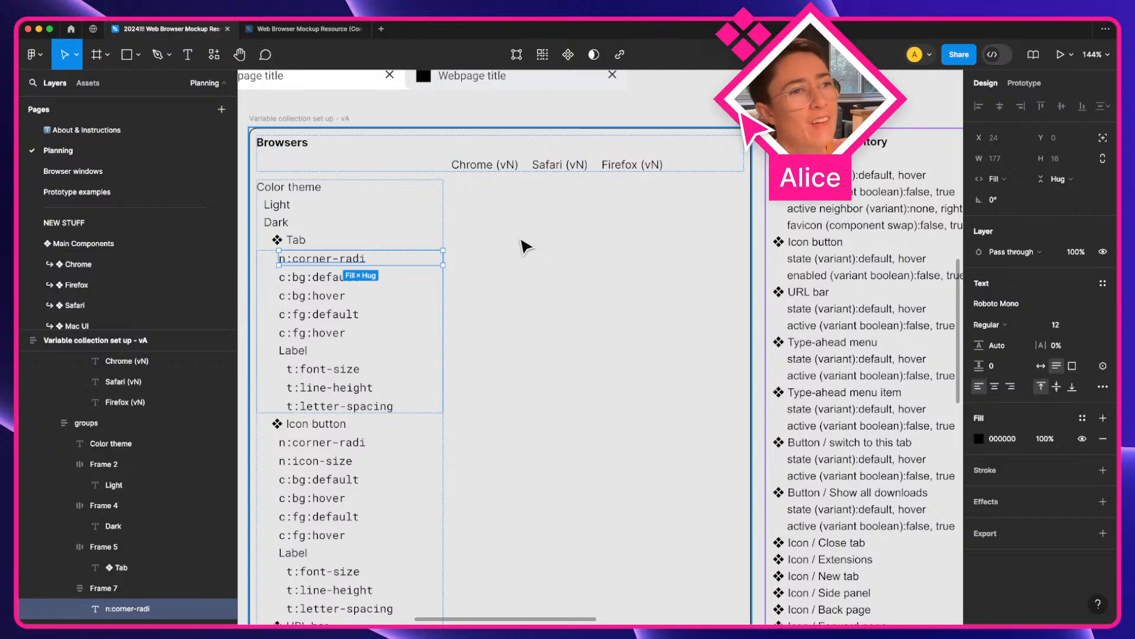
Inspect the tab shape, URL bar and toolbar corners in the dark Firefox browser mockup.
{"action": "scroll", "coordinate": [523, 243], "scroll_direction": "down", "scroll_amount": 5}
{"action": "left_click_drag", "start_coordinate": [621, 256], "coordinate": [426, 247]}
{"action": "left_click_drag", "start_coordinate": [663, 231], "coordinate": [441, 244]}
{"action": "left_click_drag", "start_coordinate": [714, 241], "coordinate": [420, 238]}
{"action": "left_click_drag", "start_coordinate": [505, 238], "coordinate": [530, 289]}
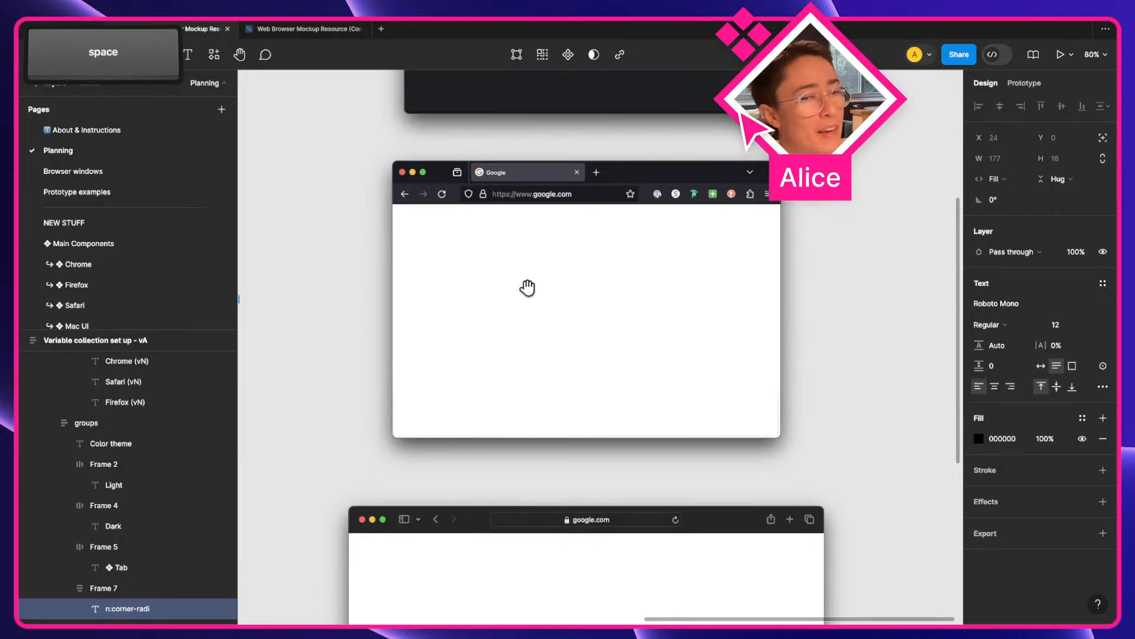
{"action": "left_click_drag", "start_coordinate": [599, 397], "coordinate": [643, 472]}
{"action": "scroll", "coordinate": [599, 235], "scroll_direction": "up", "scroll_amount": 8}
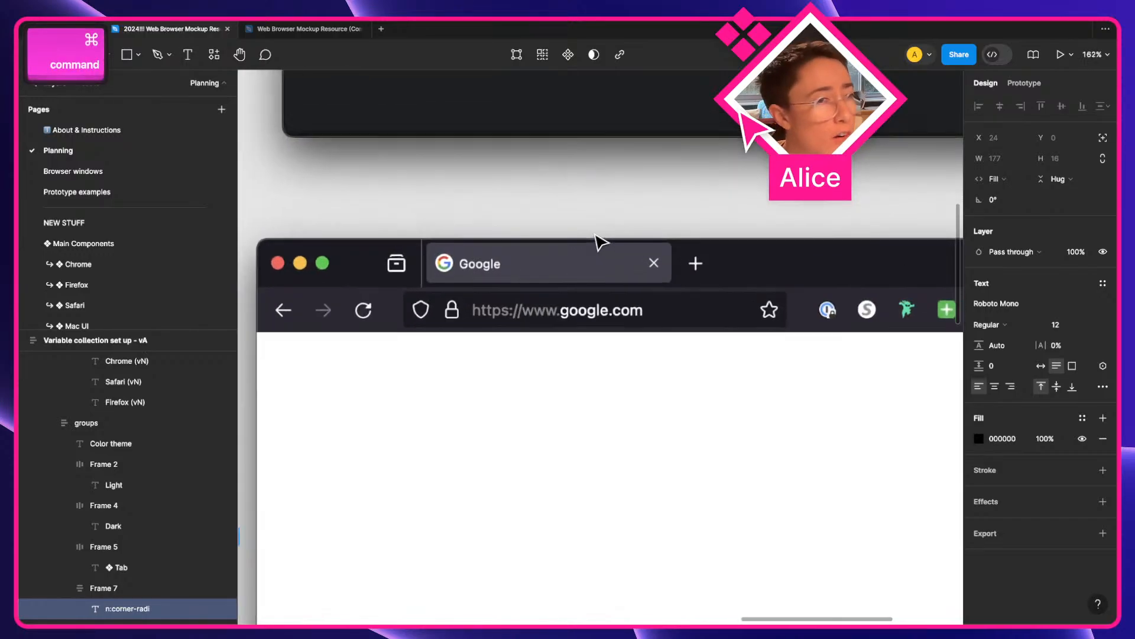
{"action": "scroll", "coordinate": [555, 260], "scroll_direction": "up", "scroll_amount": 2}
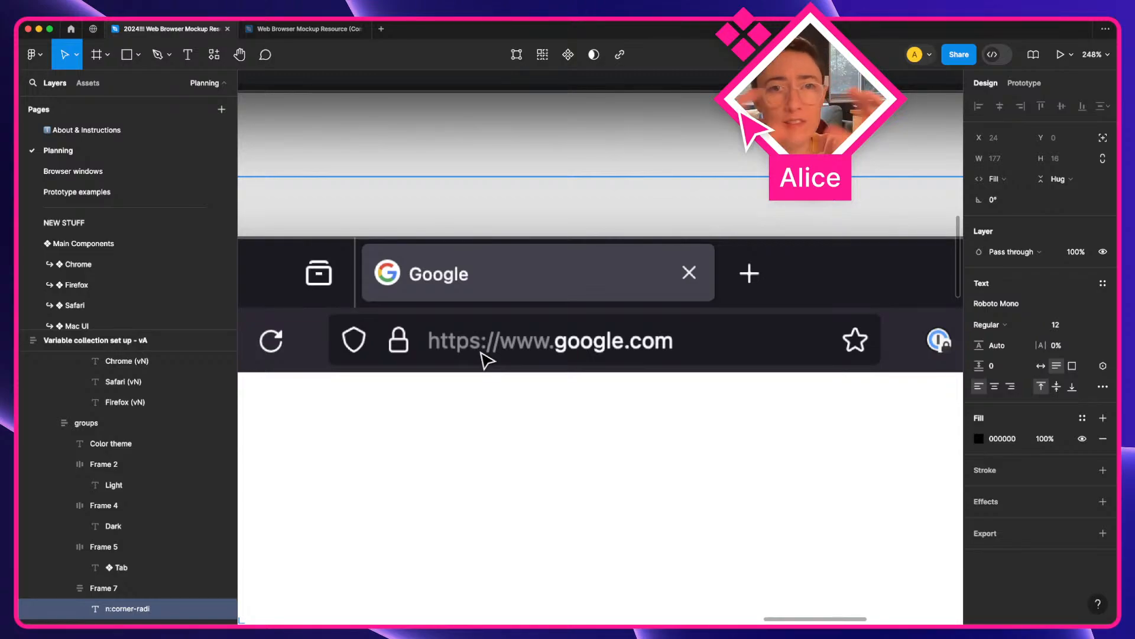
{"action": "scroll", "coordinate": [485, 359], "scroll_direction": "left", "scroll_amount": 5}
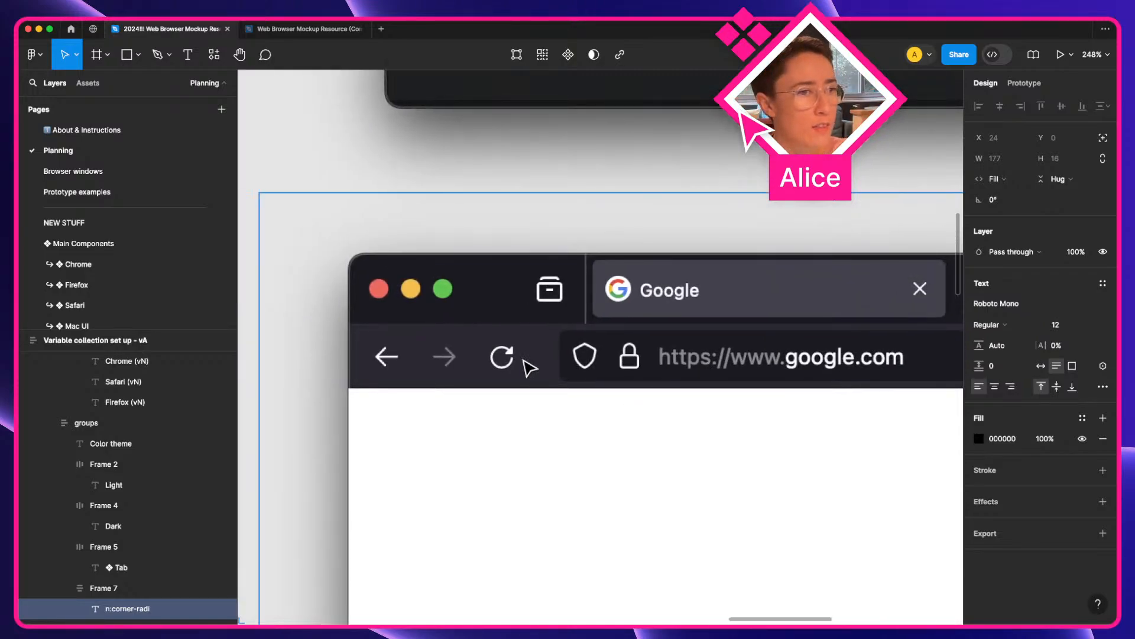
Inspect the dark Chrome mockup's tab and toolbar corners, including the toolbar's rounded upper-left corner.
{"action": "key", "text": "space"}
{"action": "left_click_drag", "start_coordinate": [824, 309], "coordinate": [708, 576]}
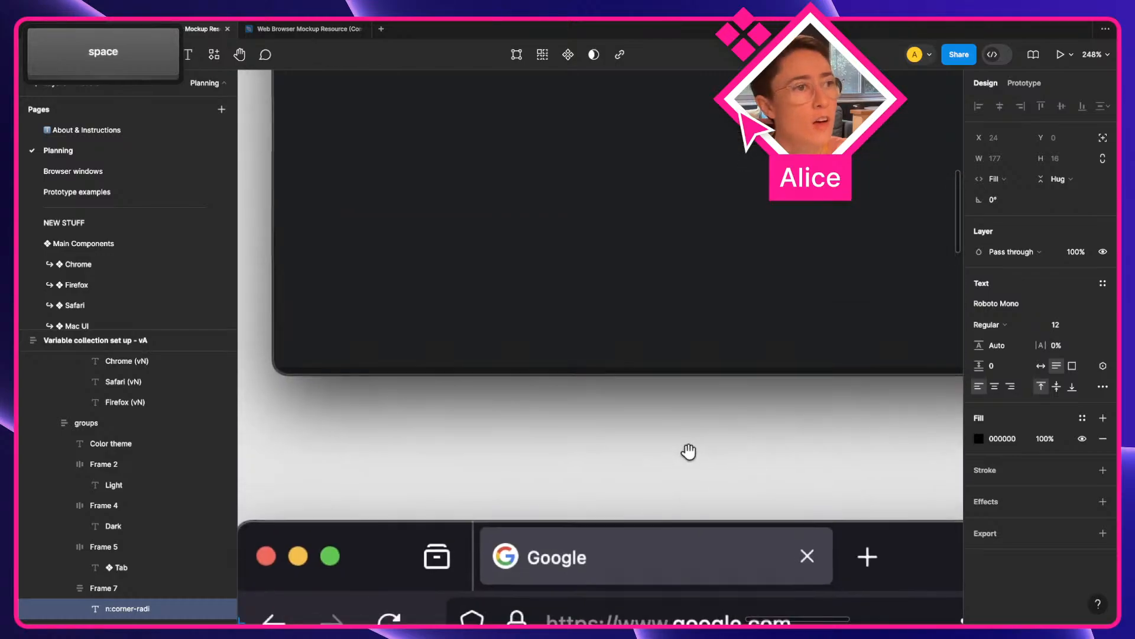
{"action": "left_click_drag", "start_coordinate": [686, 266], "coordinate": [605, 526]}
{"action": "left_click_drag", "start_coordinate": [642, 191], "coordinate": [651, 328]}
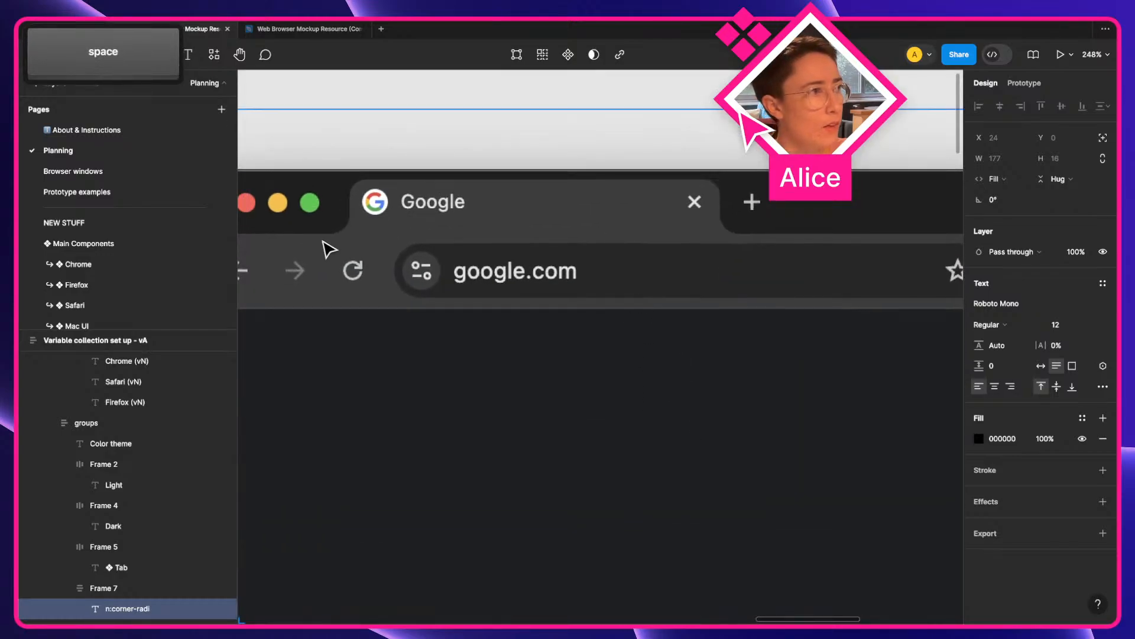
{"action": "key", "text": "space"}
{"action": "scroll", "coordinate": [542, 256], "scroll_direction": "left", "scroll_amount": 3}
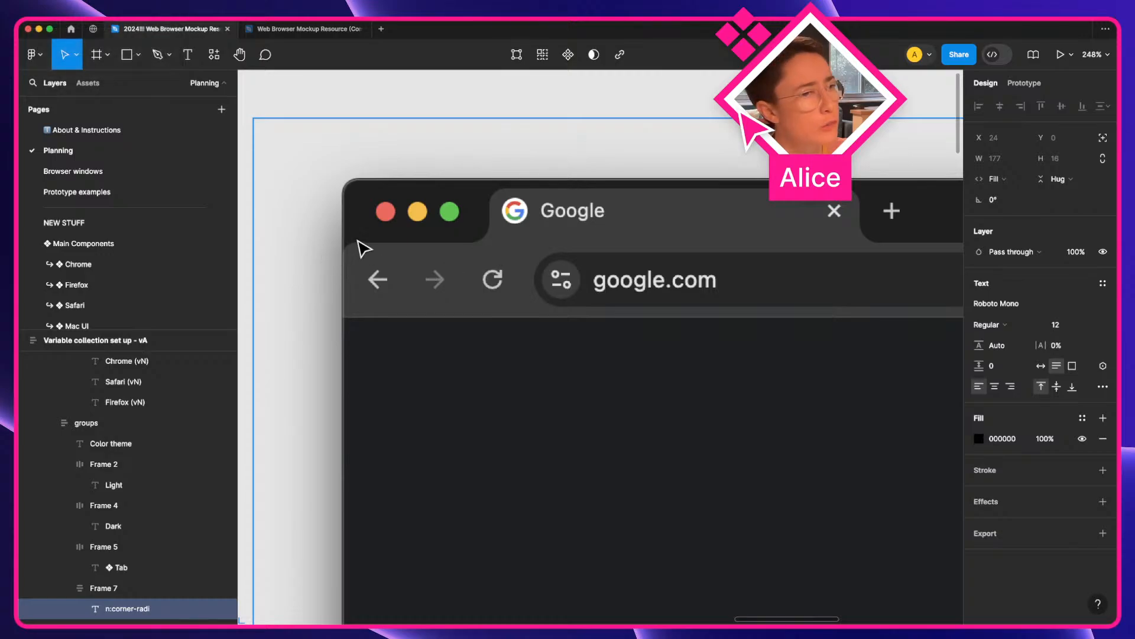
{"action": "scroll", "coordinate": [337, 264], "scroll_direction": "up", "scroll_amount": 5}
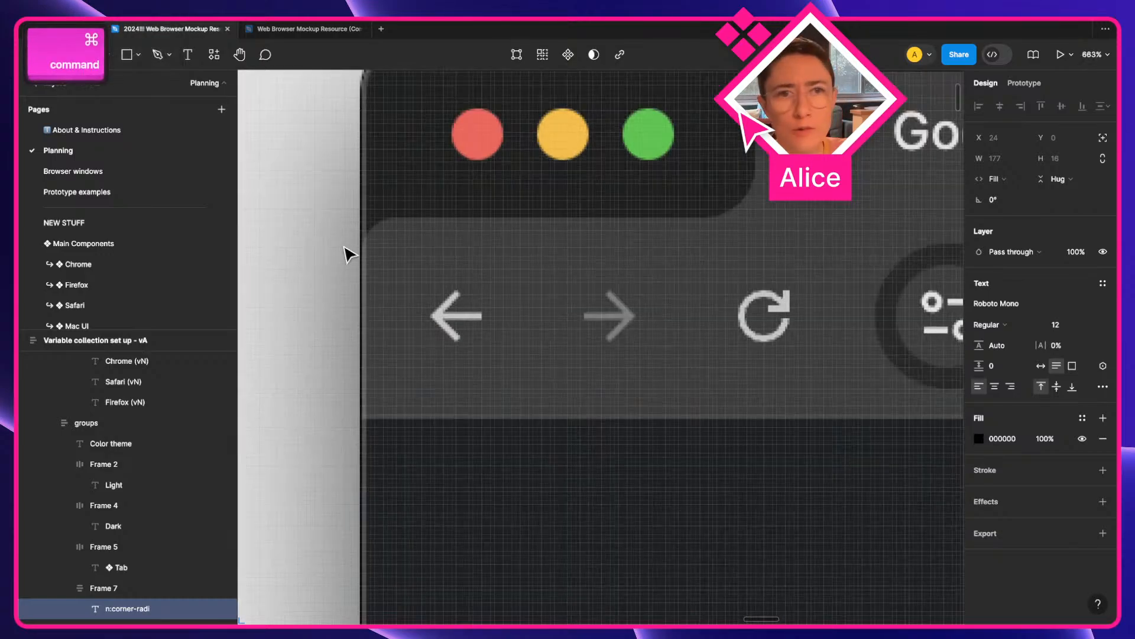
{"action": "scroll", "coordinate": [491, 274], "scroll_direction": "down", "scroll_amount": 2}
{"action": "scroll", "coordinate": [496, 277], "scroll_direction": "down", "scroll_amount": 5}
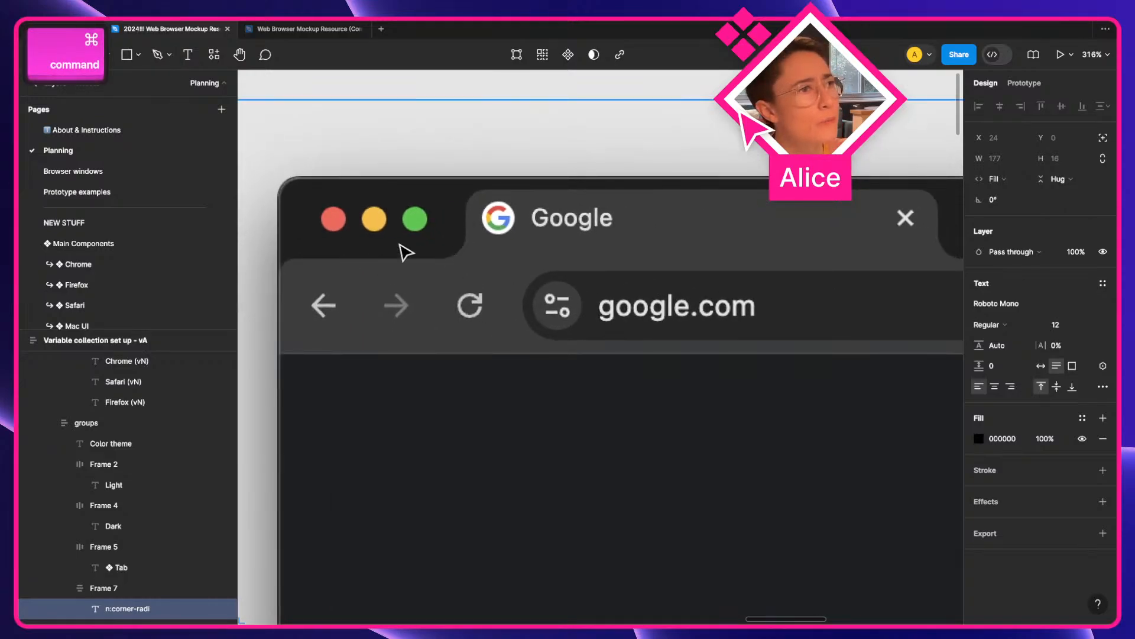
Check the Mac - Chrome - Light window's tabs in the Web Browser Mockup Resource (Community) file, and return to compare the Chrome and Firefox tab corners.
{"action": "left_click", "coordinate": [296, 30]}
{"action": "scroll", "coordinate": [355, 386], "scroll_direction": "up", "scroll_amount": 10}
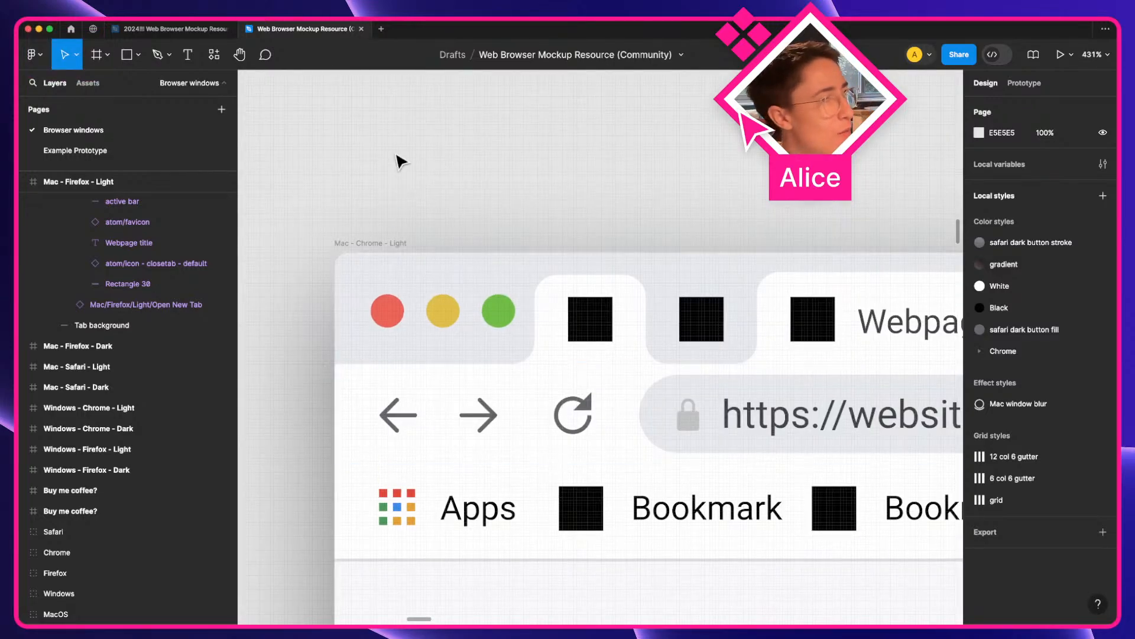
{"action": "left_click", "coordinate": [197, 30]}
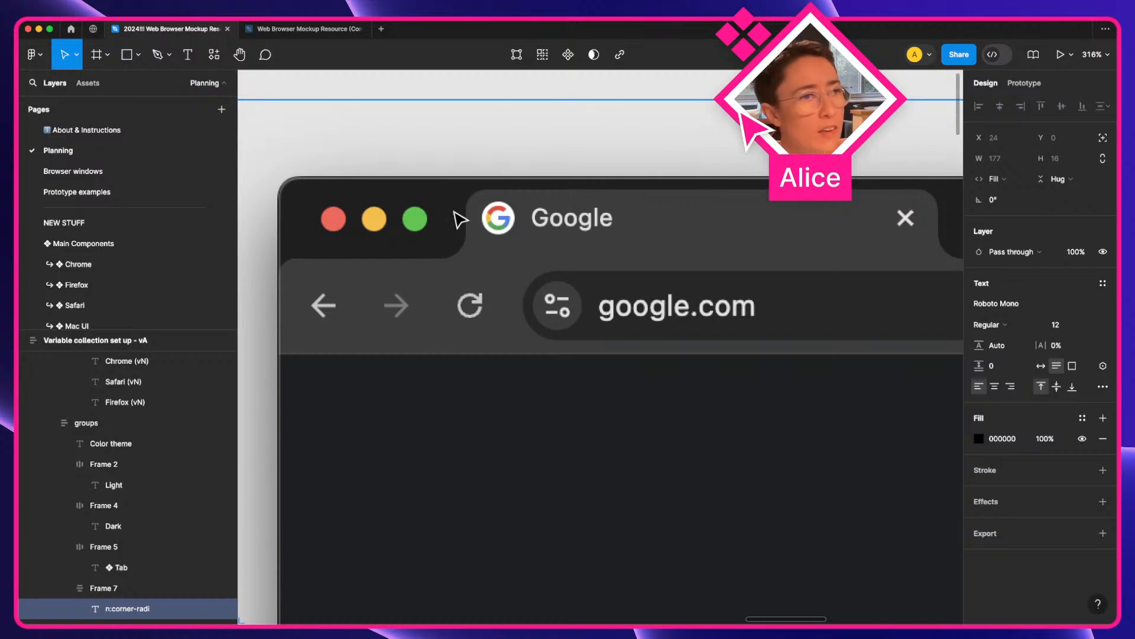
{"action": "key", "text": "super"}
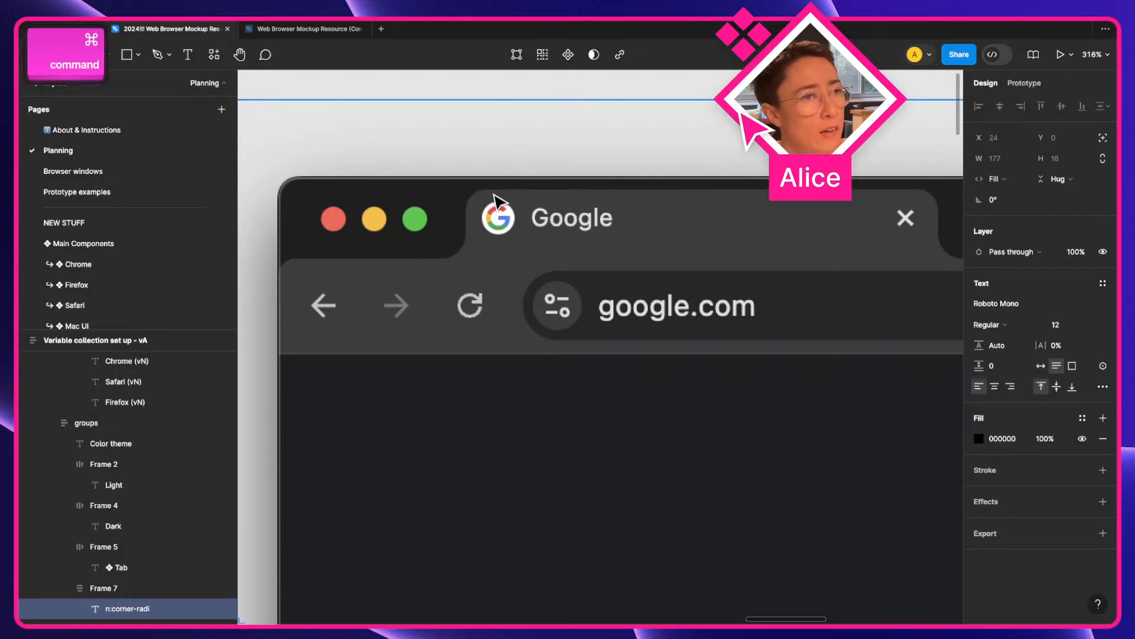
{"action": "scroll", "coordinate": [503, 201], "scroll_direction": "down", "scroll_amount": 10}
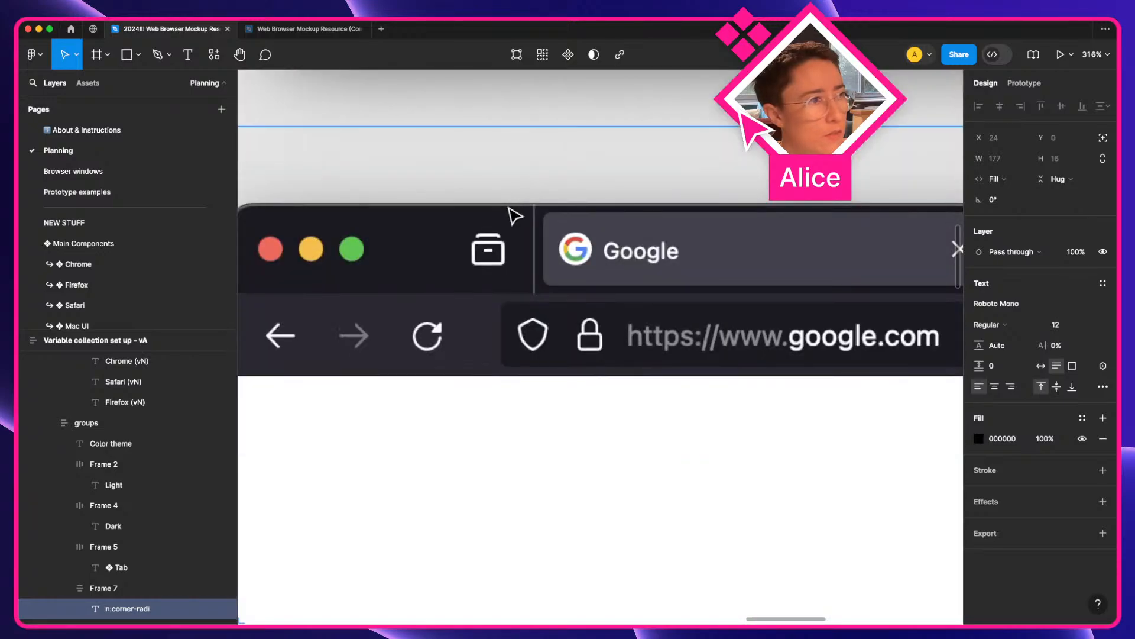
{"action": "key", "text": "super"}
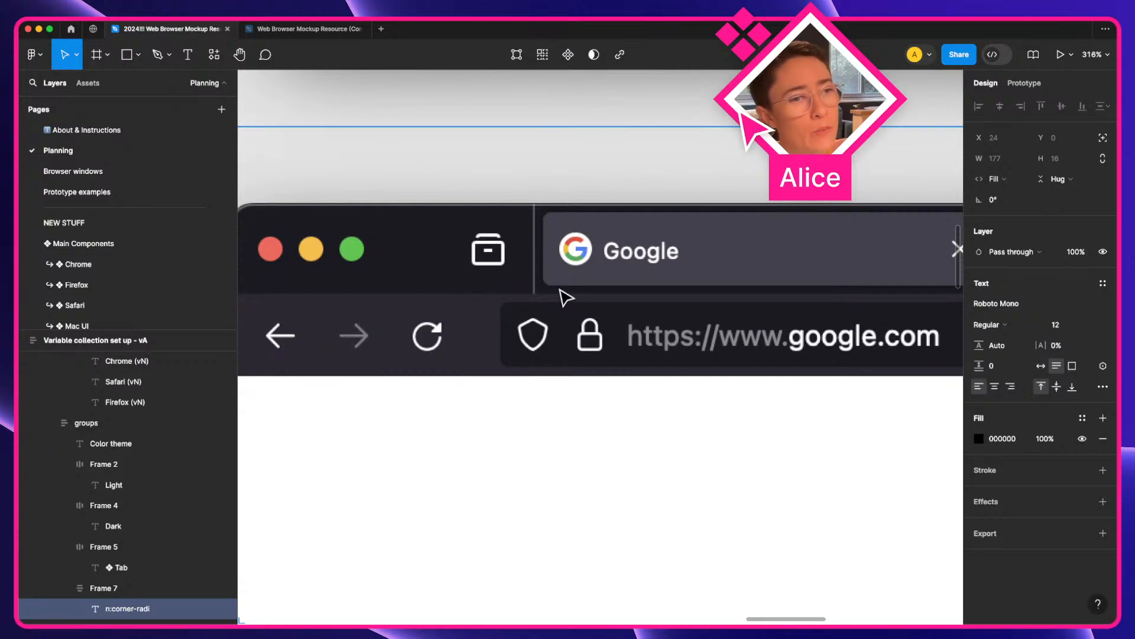
Copy Icon button's "n:corner-radi" into Chrome's Tab group in the vB Color themes collection, placing it below "c:fg:hover".
{"action": "scroll", "coordinate": [567, 297], "scroll_direction": "down", "scroll_amount": 10}
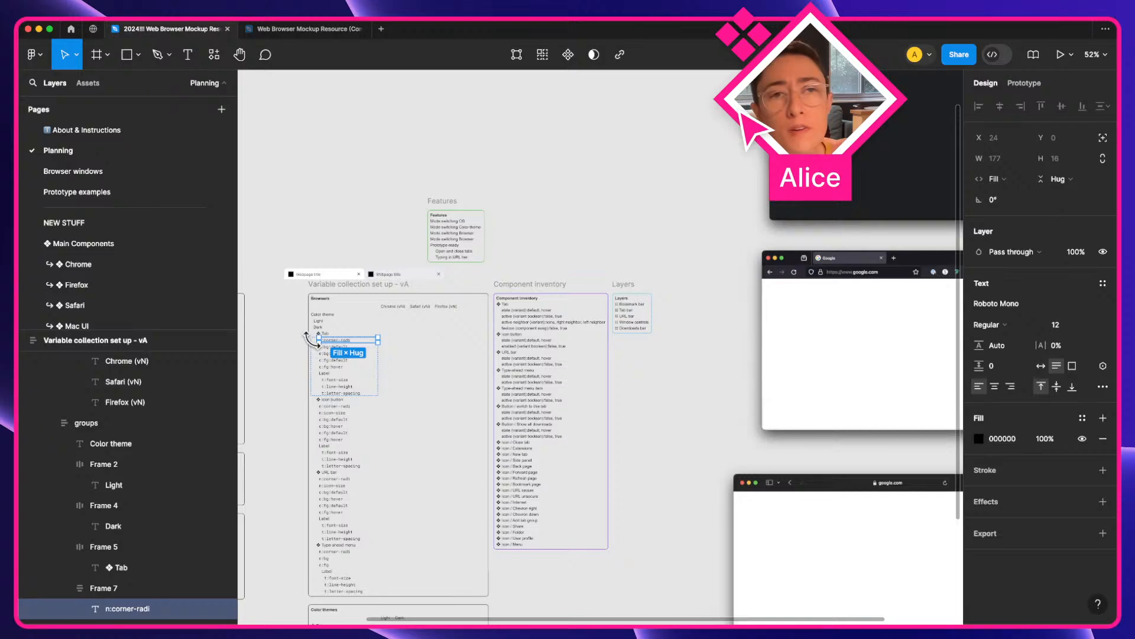
{"action": "scroll", "coordinate": [313, 341], "scroll_direction": "up", "scroll_amount": 6}
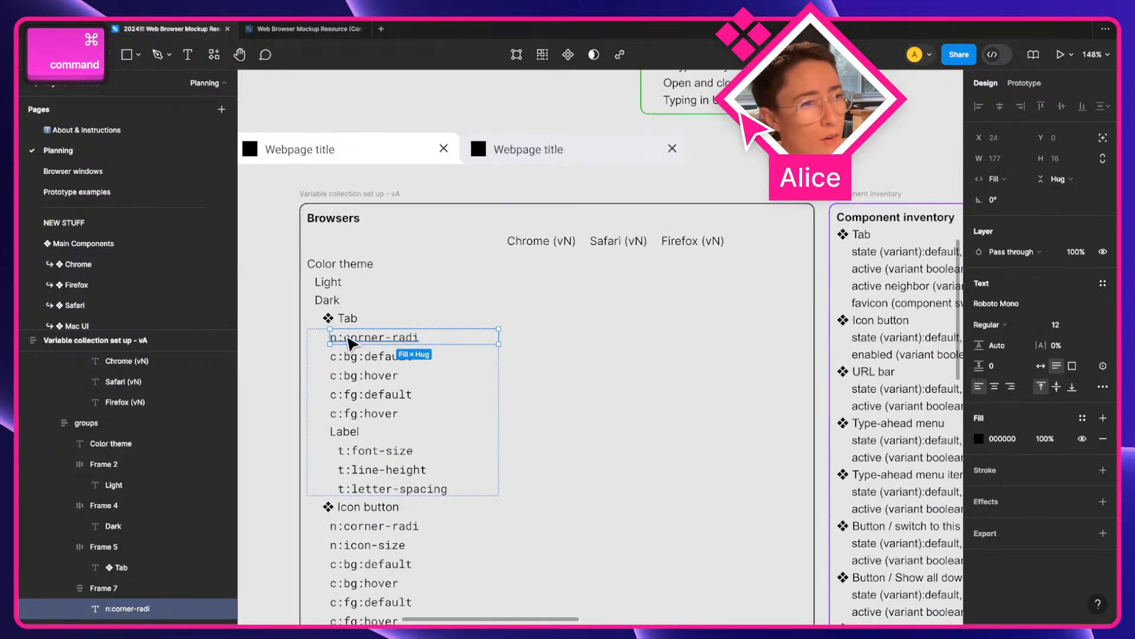
{"action": "left_click_drag", "start_coordinate": [349, 339], "coordinate": [938, 324]}
{"action": "scroll", "coordinate": [938, 324], "scroll_direction": "right", "scroll_amount": 8}
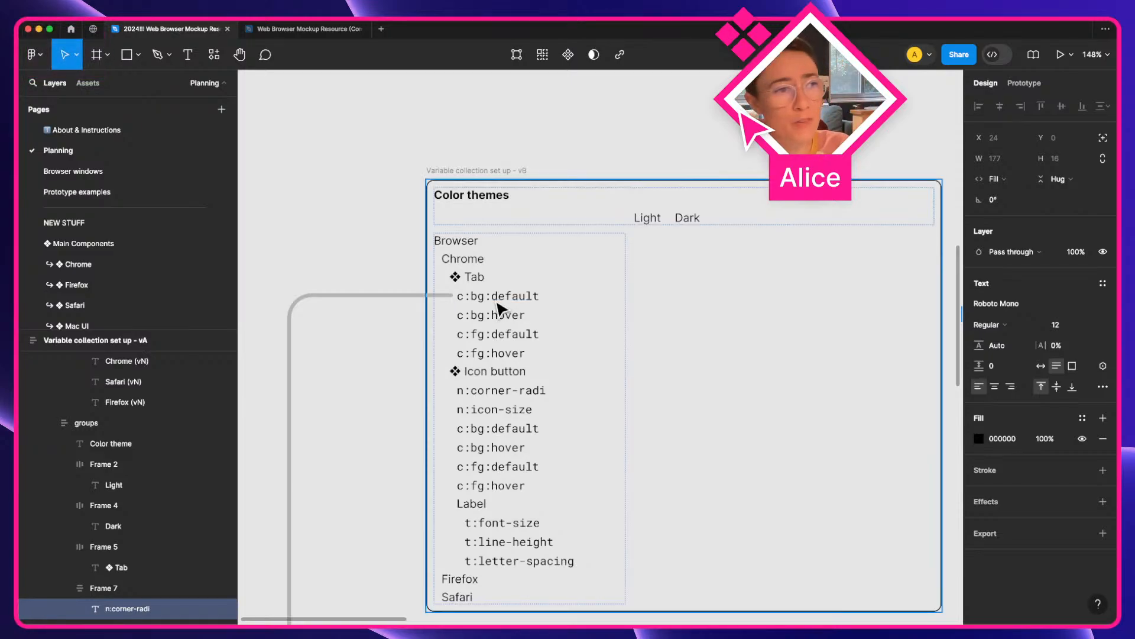
{"action": "scroll", "coordinate": [512, 301], "scroll_direction": "up", "scroll_amount": 2}
{"action": "scroll", "coordinate": [514, 299], "scroll_direction": "down", "scroll_amount": 5}
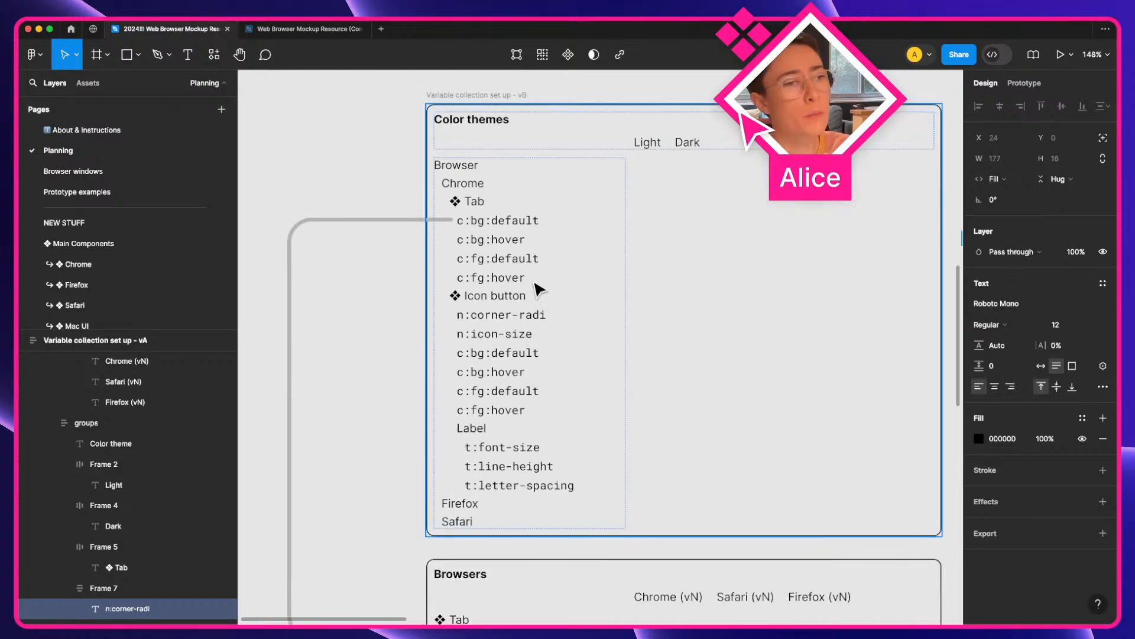
{"action": "scroll", "coordinate": [538, 289], "scroll_direction": "up", "scroll_amount": 1}
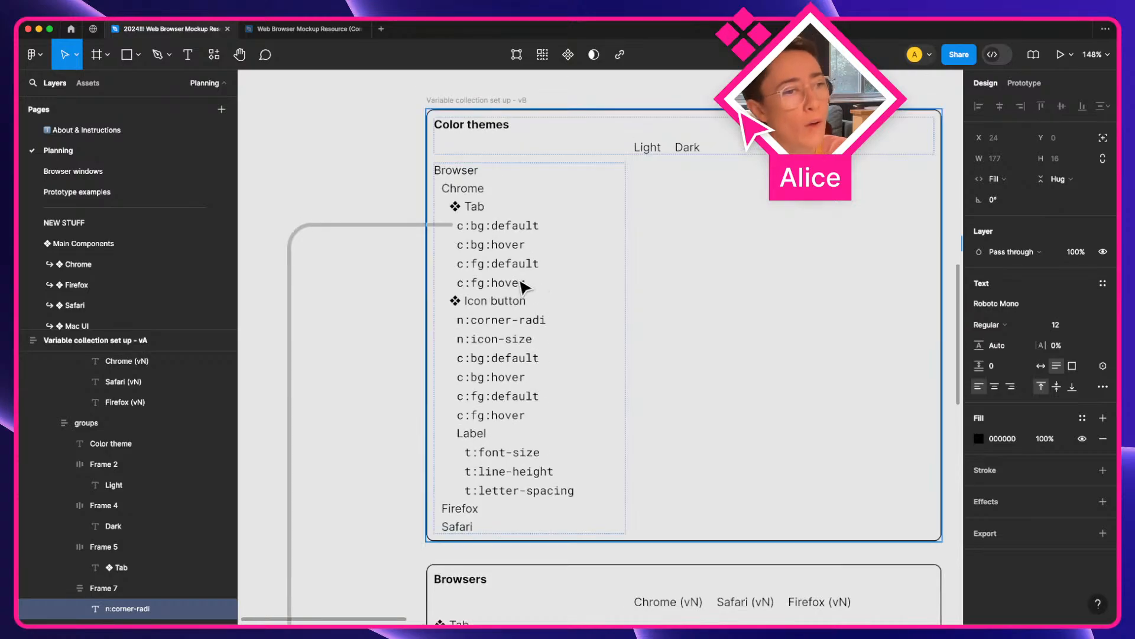
{"action": "left_click", "coordinate": [503, 327], "text": "super"}
{"action": "left_click_drag", "start_coordinate": [505, 326], "coordinate": [500, 239]}
{"action": "key", "text": "super+bracketright"}
{"action": "key", "text": "super+bracketright"}
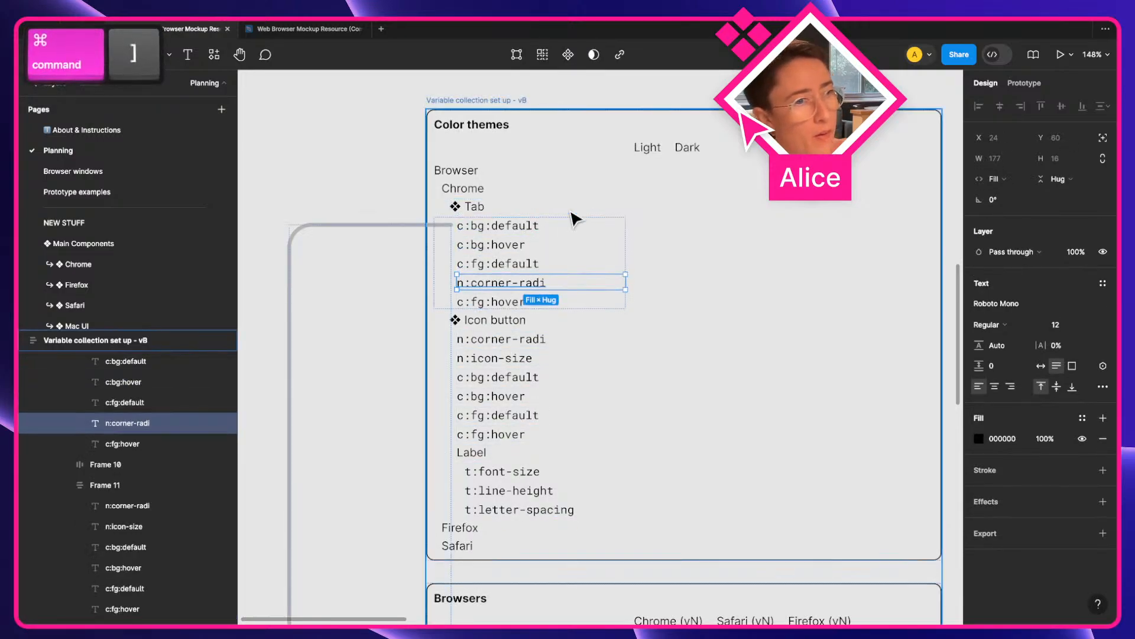
{"action": "key", "text": "super+bracketright"}
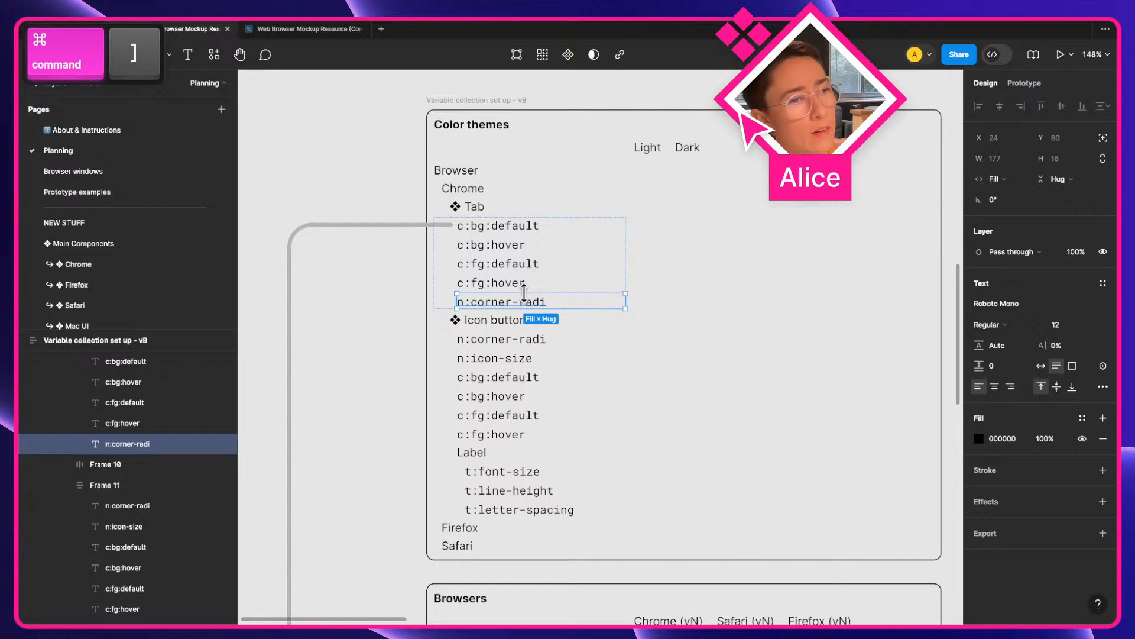
Rename the Tab group's "n:corner-radi" entry as "n:corner-radi:tl".
{"action": "double_click", "coordinate": [550, 305]}
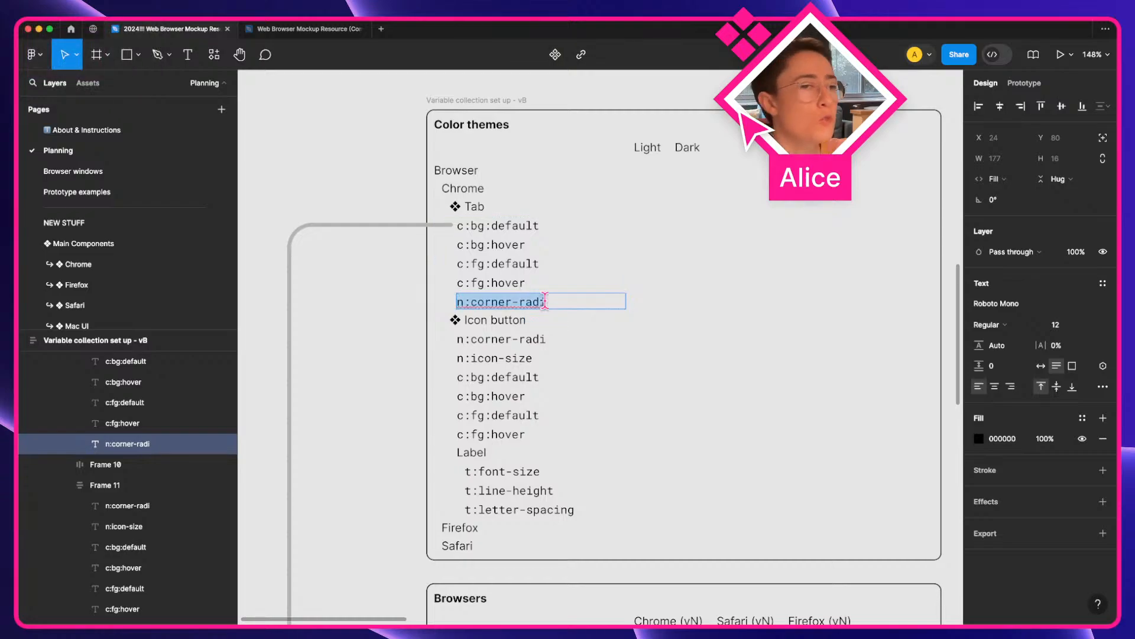
{"action": "key", "text": "Right"}
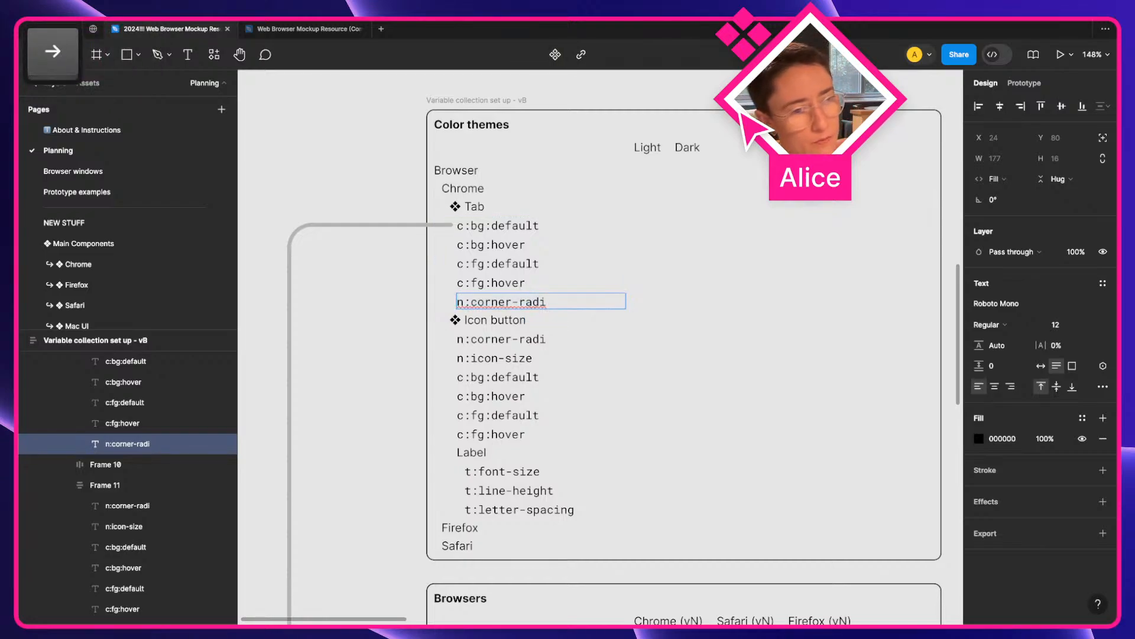
{"action": "type", "text": ":"}
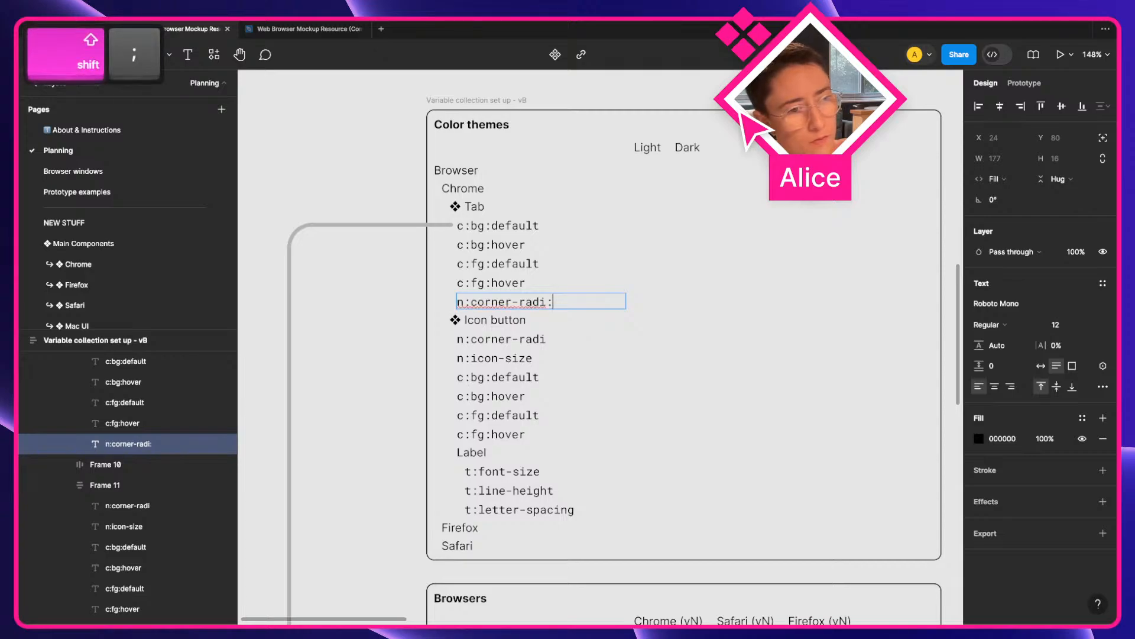
{"action": "type", "text": "tl"}
{"action": "key", "text": "Escape"}
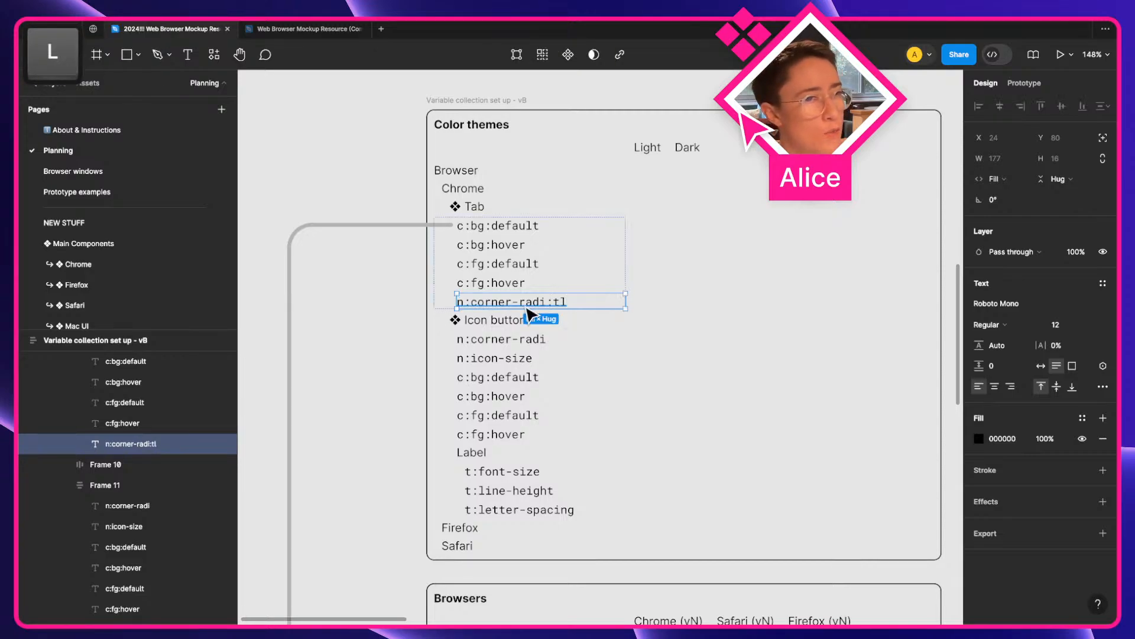
Duplicate the "n:corner-radi:tl" entry and change the copy's text to "n:corner-radi:tr".
{"action": "key", "text": "super+d"}
{"action": "double_click", "coordinate": [558, 320]}
{"action": "key", "text": "Right"}
{"action": "key", "text": "BackSpace"}
{"action": "type", "text": "r"}
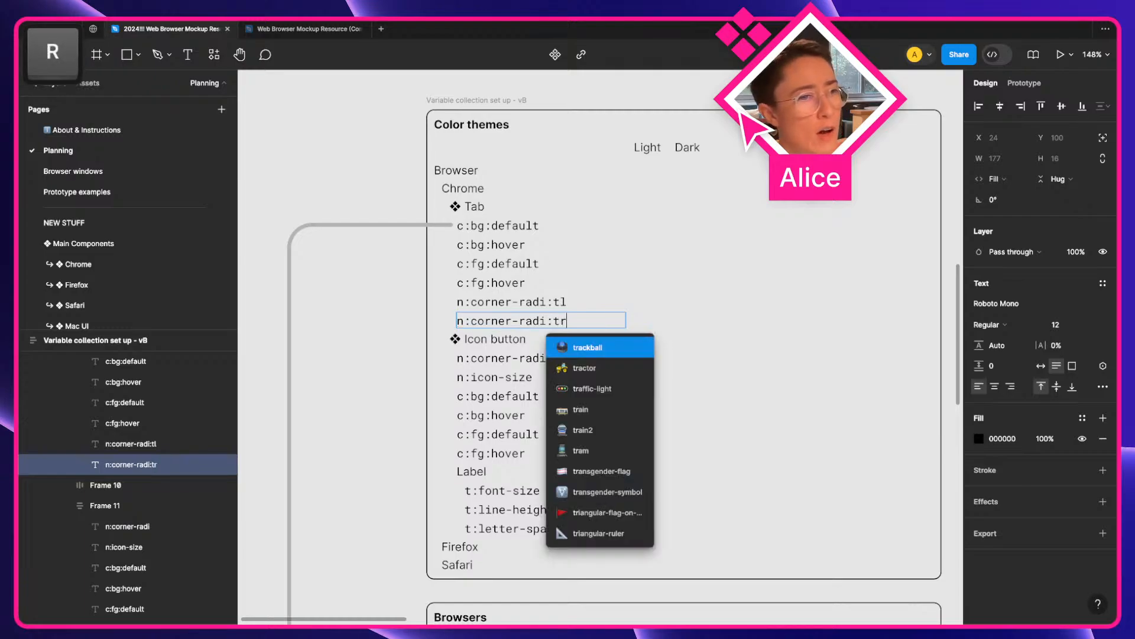
Duplicate the Tab group's "n:corner-radi:tr" entry and change the copy's text to "n:corner-radi:bl".
{"action": "left_click", "coordinate": [362, 341]}
{"action": "key", "text": "super+d"}
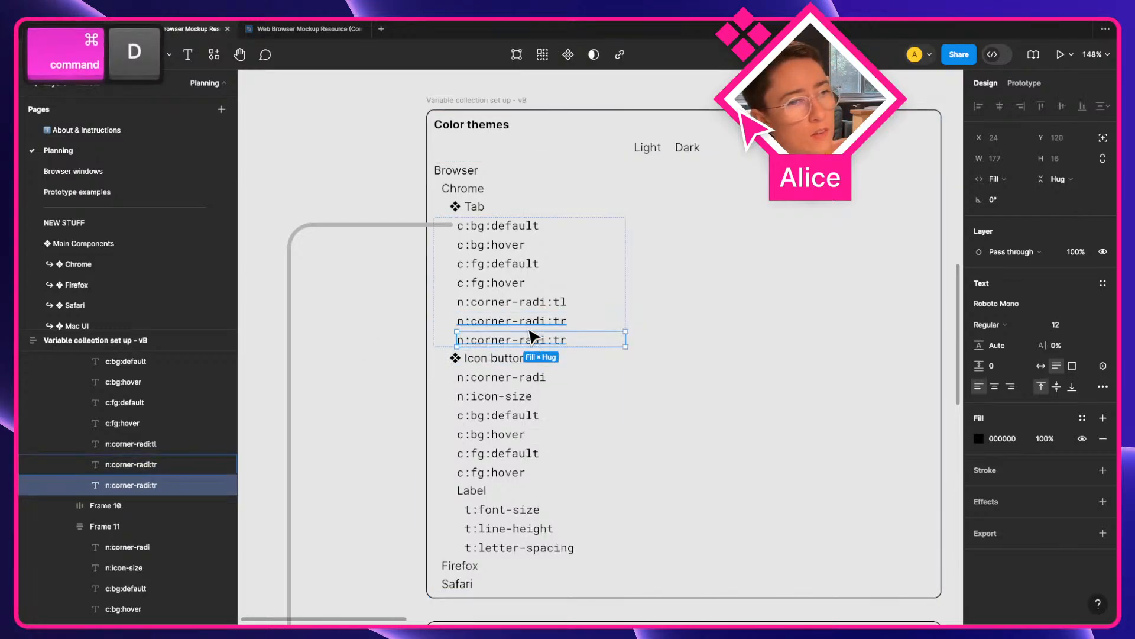
{"action": "double_click", "coordinate": [530, 339]}
{"action": "key", "text": "Right"}
{"action": "key", "text": "BackSpace"}
{"action": "key", "text": "BackSpace"}
{"action": "type", "text": "bl"}
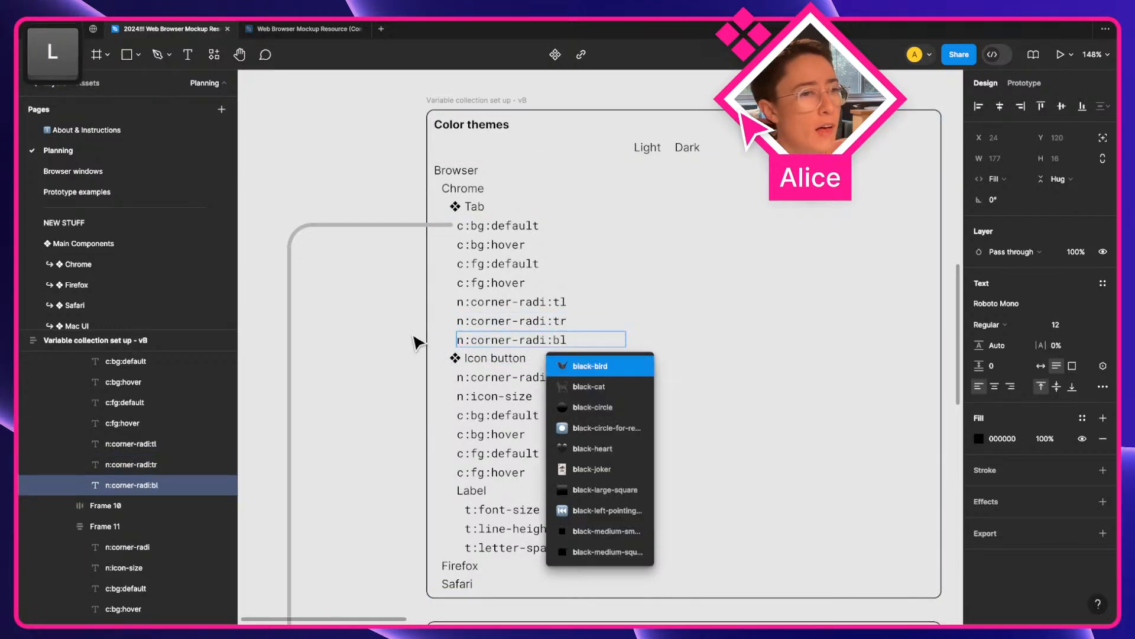
{"action": "key", "text": "Escape"}
{"action": "key", "text": "Escape"}
Duplicate the "n:corner-radi:bl" entry and change the copy's text to "n:corner-radi:br".
{"action": "key", "text": "super+d"}
{"action": "double_click", "coordinate": [560, 359]}
{"action": "key", "text": "Right"}
{"action": "key", "text": "BackSpace"}
{"action": "type", "text": "r"}
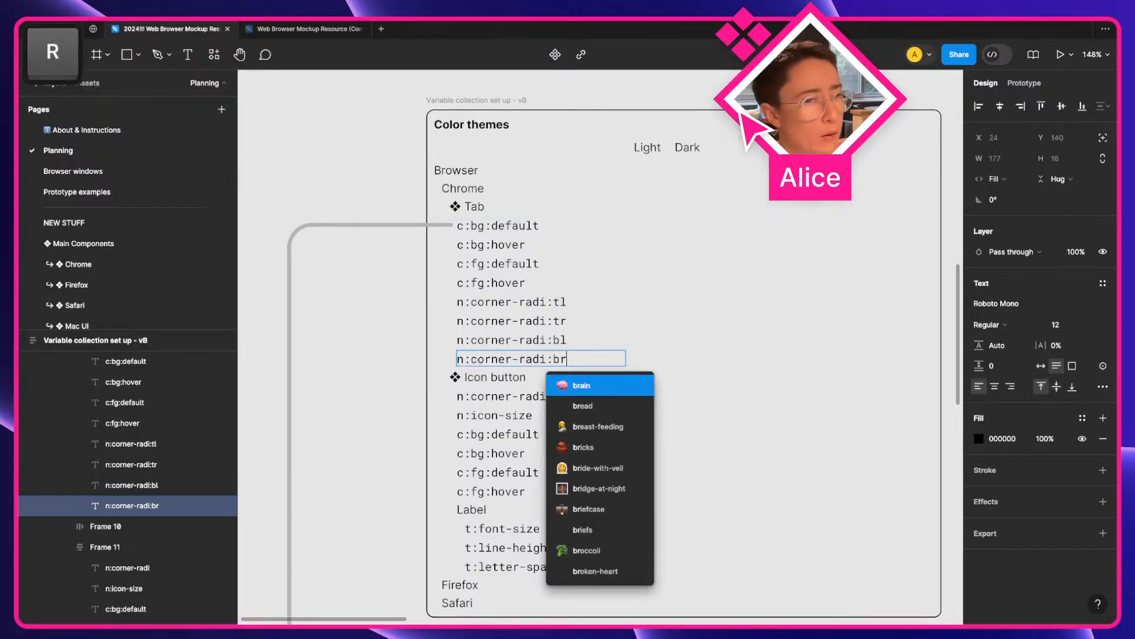
{"action": "key", "text": "Escape"}
{"action": "key", "text": "Escape"}
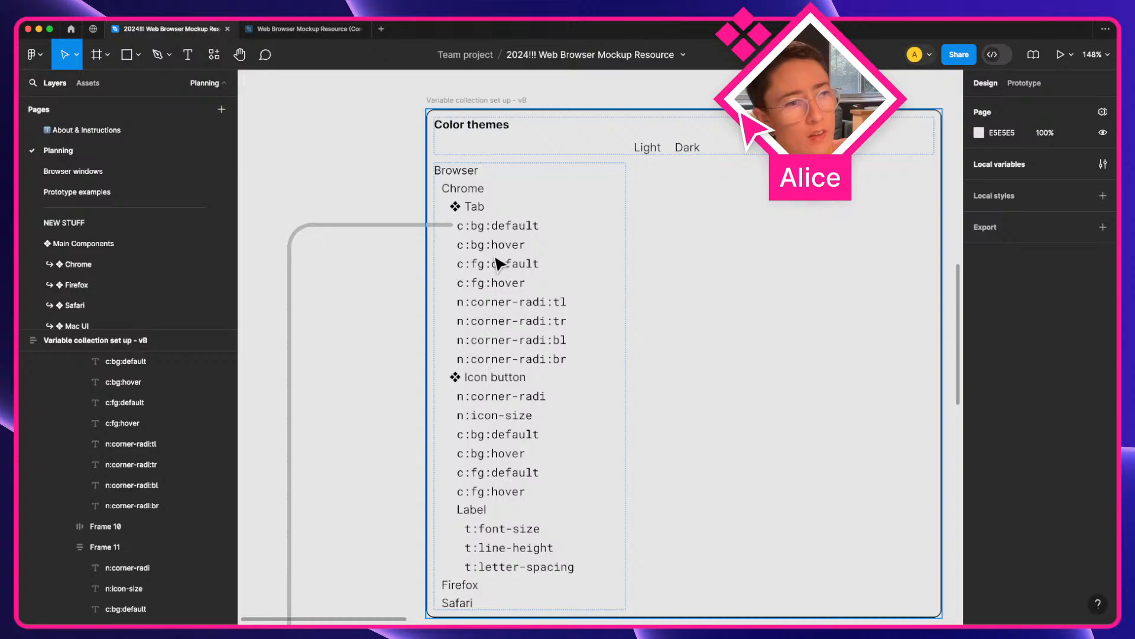
Go through the Tab group's tl, tr, bl and br corner-radius entries one by one, and select all four together.
{"action": "key", "text": "super"}
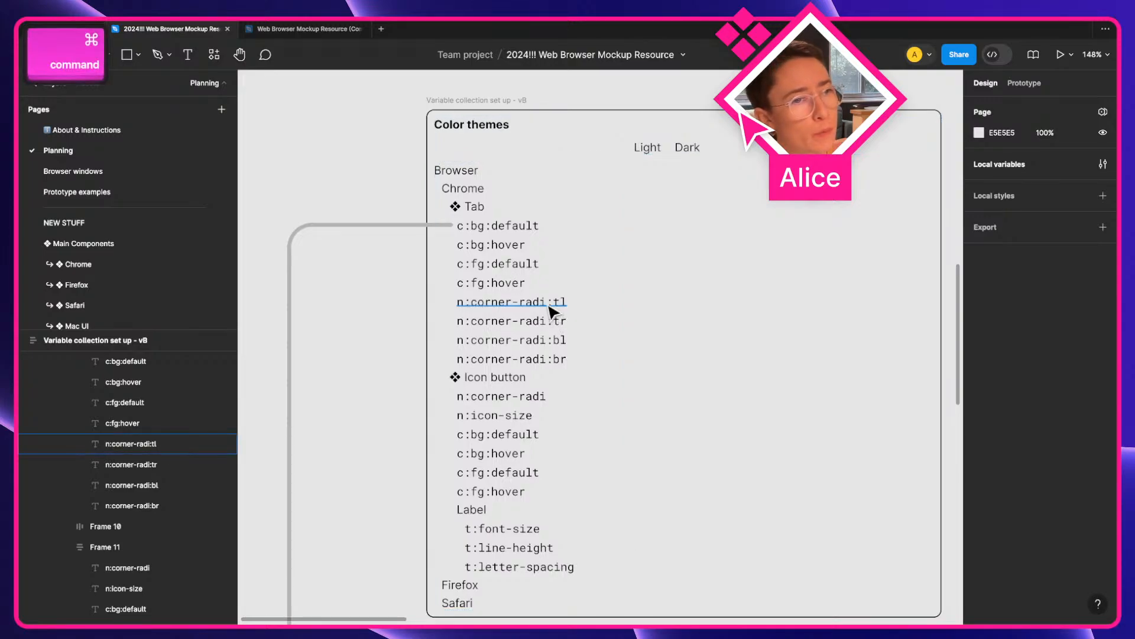
{"action": "left_click", "coordinate": [553, 310], "text": "super"}
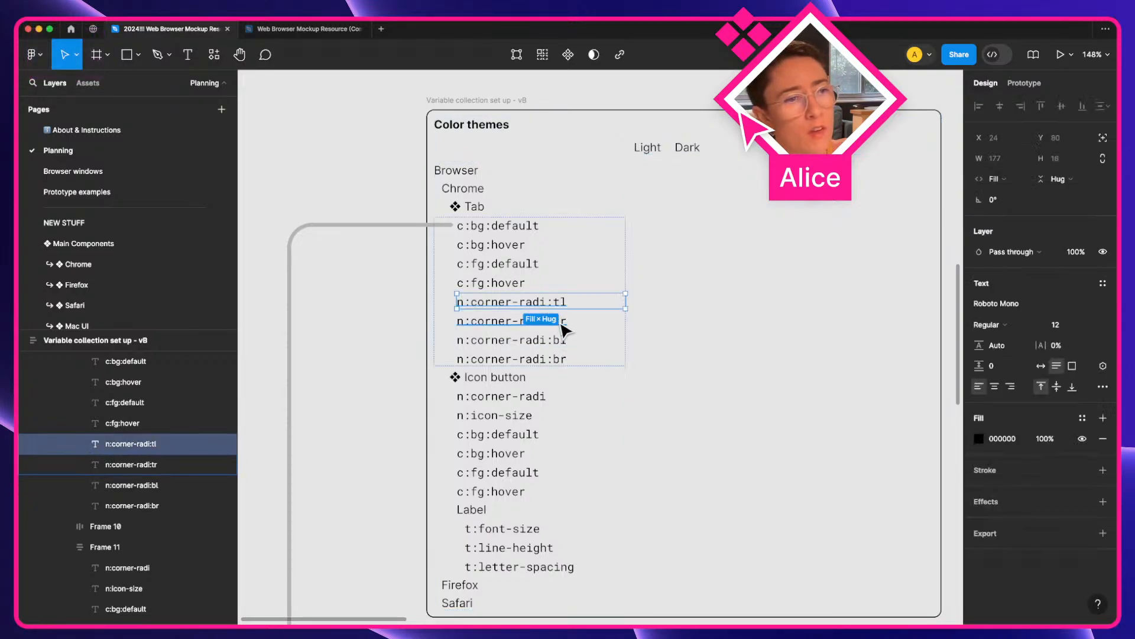
{"action": "left_click", "coordinate": [562, 328]}
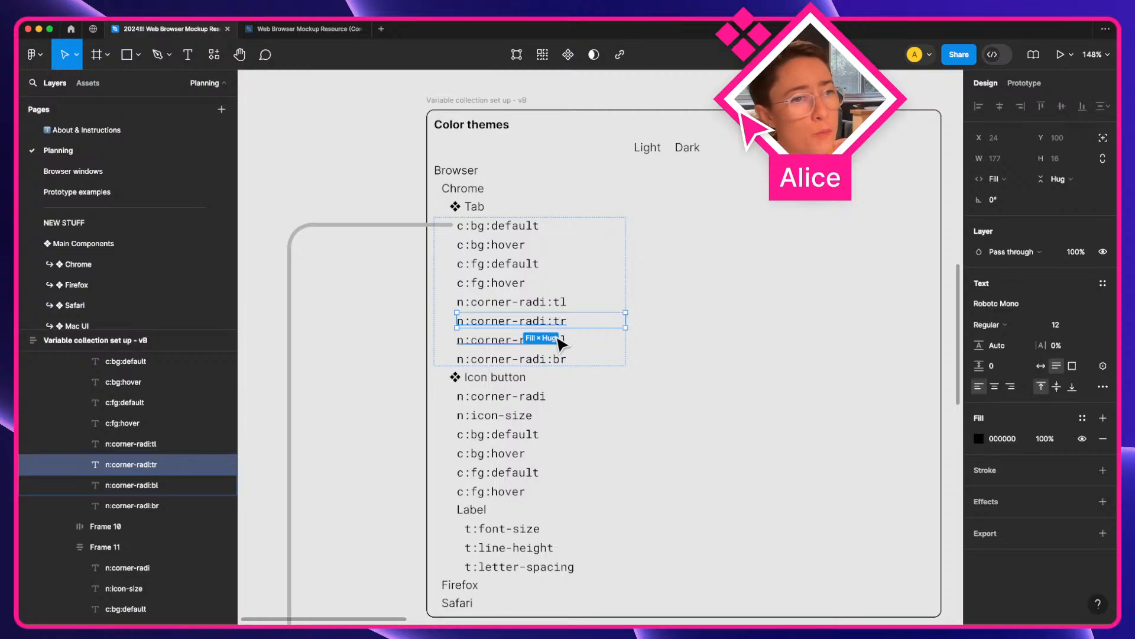
{"action": "left_click", "coordinate": [556, 341]}
{"action": "left_click", "coordinate": [547, 361], "text": "super"}
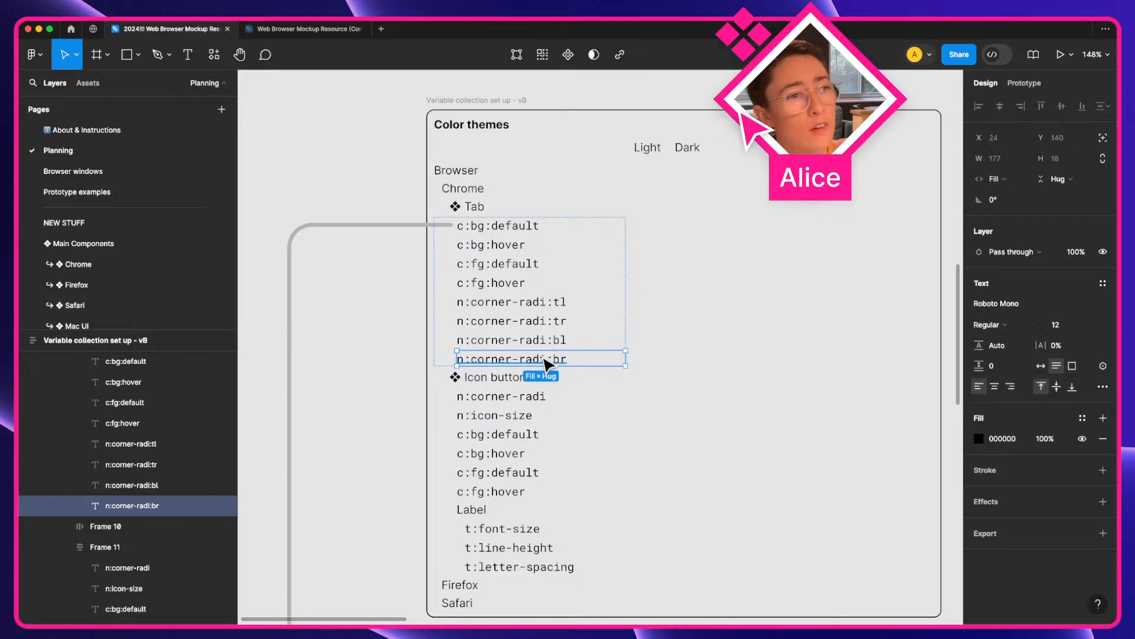
{"action": "left_click", "coordinate": [547, 303], "text": "shift+super"}
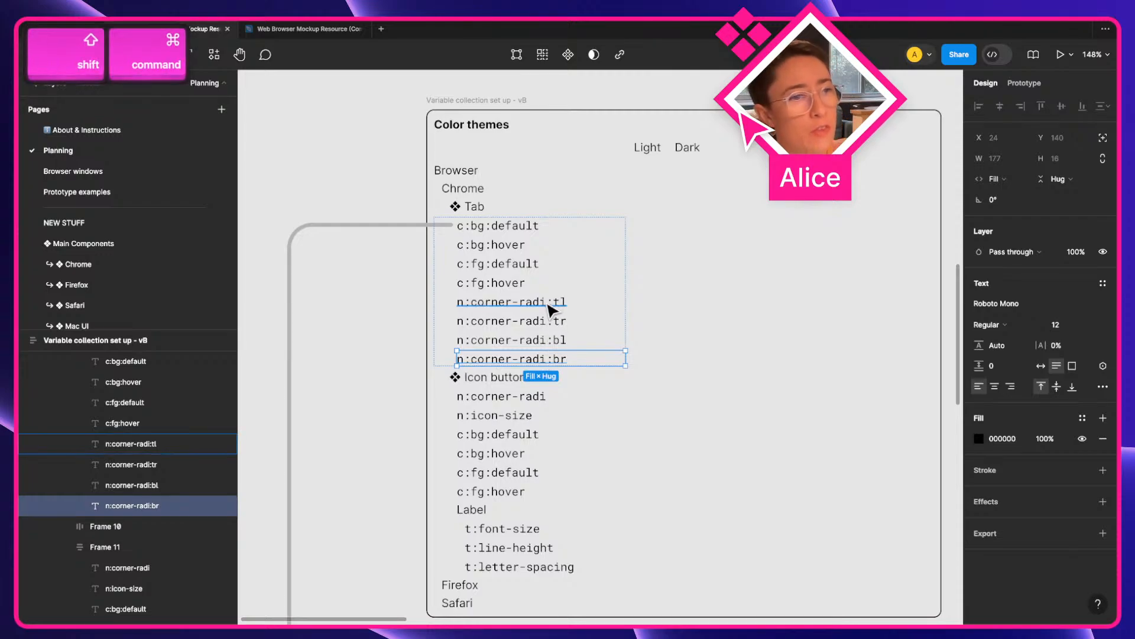
{"action": "left_click", "coordinate": [552, 320], "text": "shift+super"}
{"action": "left_click", "coordinate": [556, 341], "text": "shift+super"}
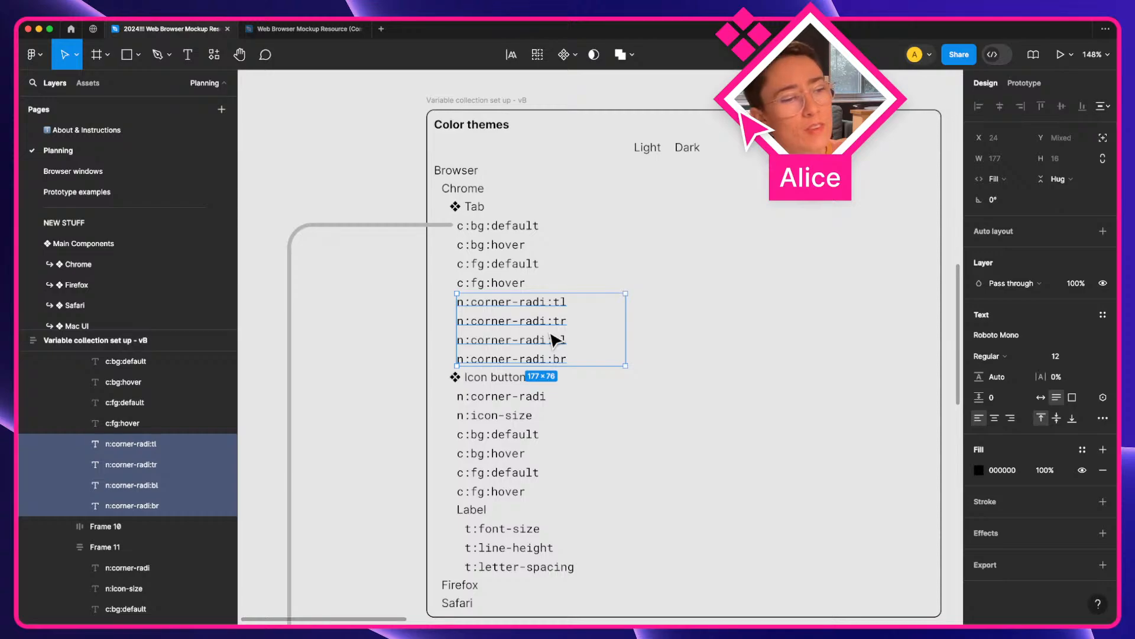
Review the planned variable collections, the component inventory and the dark Safari window mockup on the Planning page.
{"action": "scroll", "coordinate": [552, 329], "scroll_direction": "down", "scroll_amount": 1}
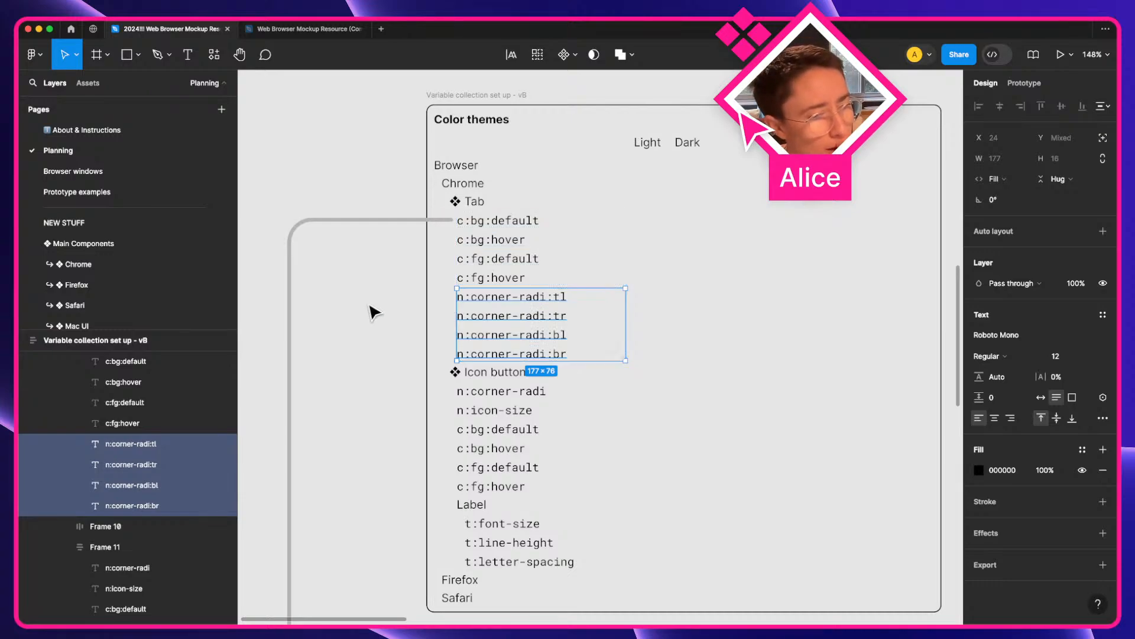
{"action": "scroll", "coordinate": [374, 312], "scroll_direction": "down", "scroll_amount": 1}
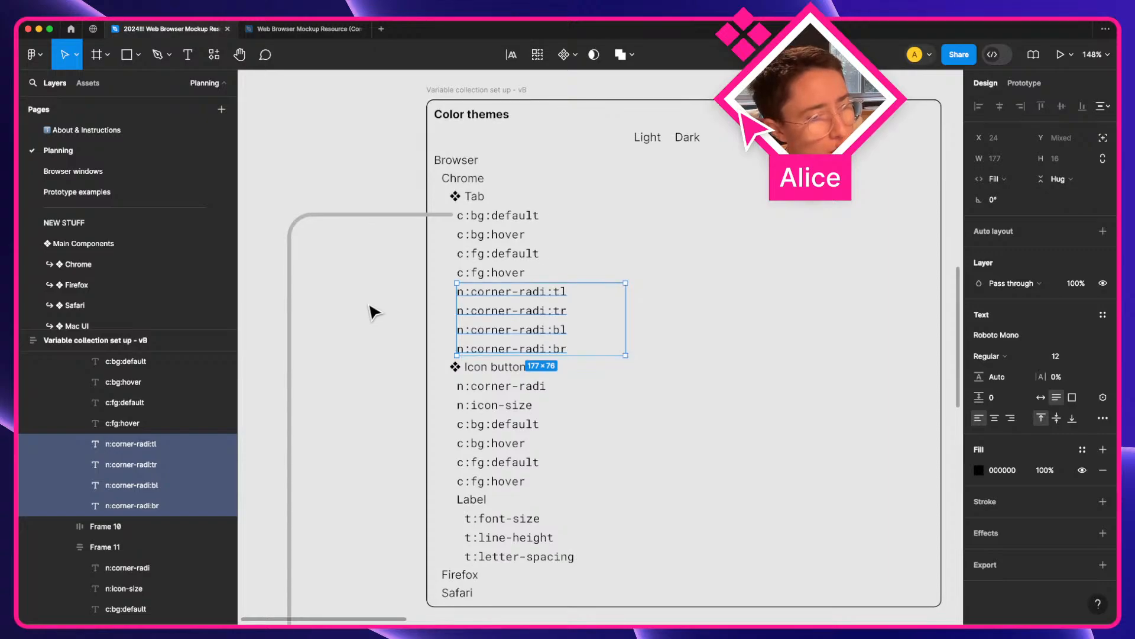
{"action": "scroll", "coordinate": [506, 386], "scroll_direction": "down", "scroll_amount": 3}
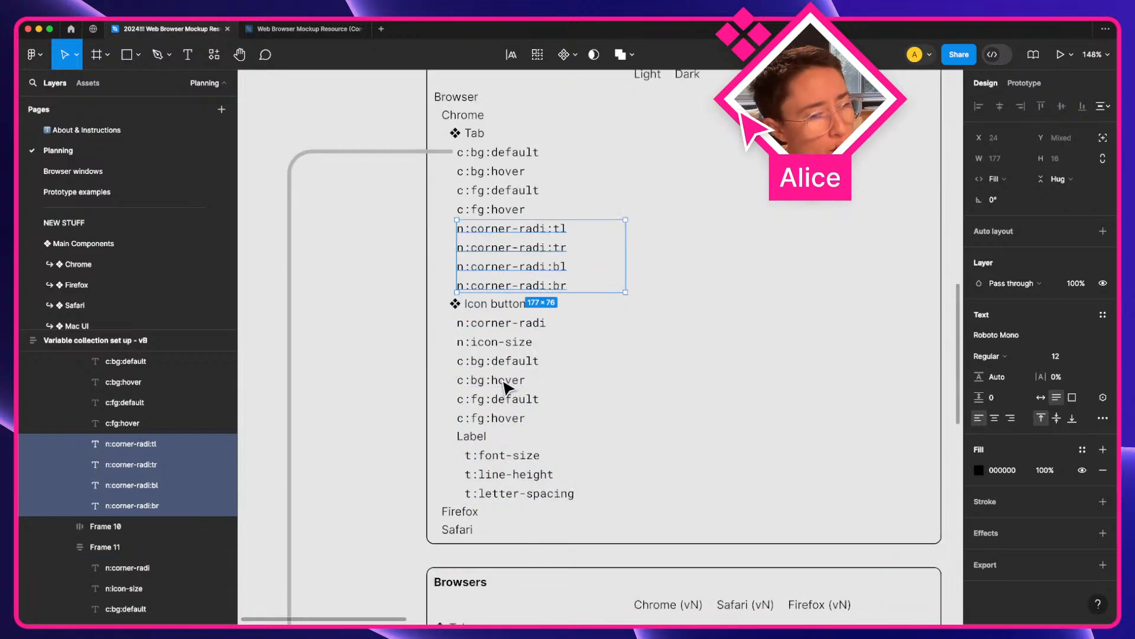
{"action": "scroll", "coordinate": [518, 467], "scroll_direction": "up", "scroll_amount": 5}
{"action": "scroll", "coordinate": [501, 469], "scroll_direction": "right", "scroll_amount": 12}
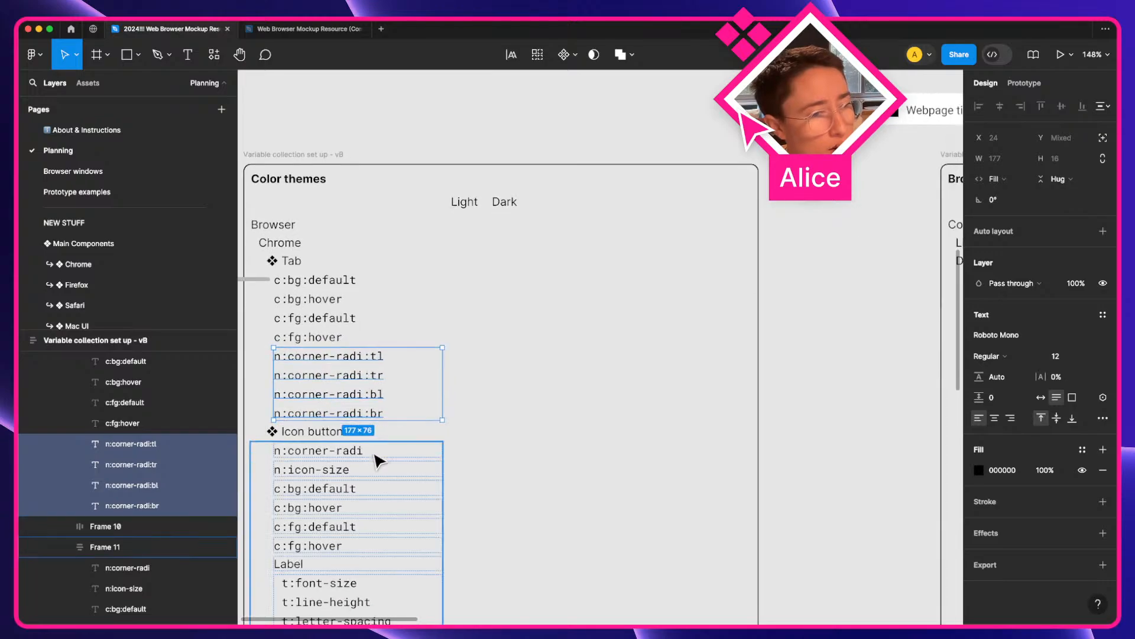
{"action": "scroll", "coordinate": [264, 329], "scroll_direction": "down", "scroll_amount": 10}
{"action": "scroll", "coordinate": [603, 417], "scroll_direction": "right", "scroll_amount": 6}
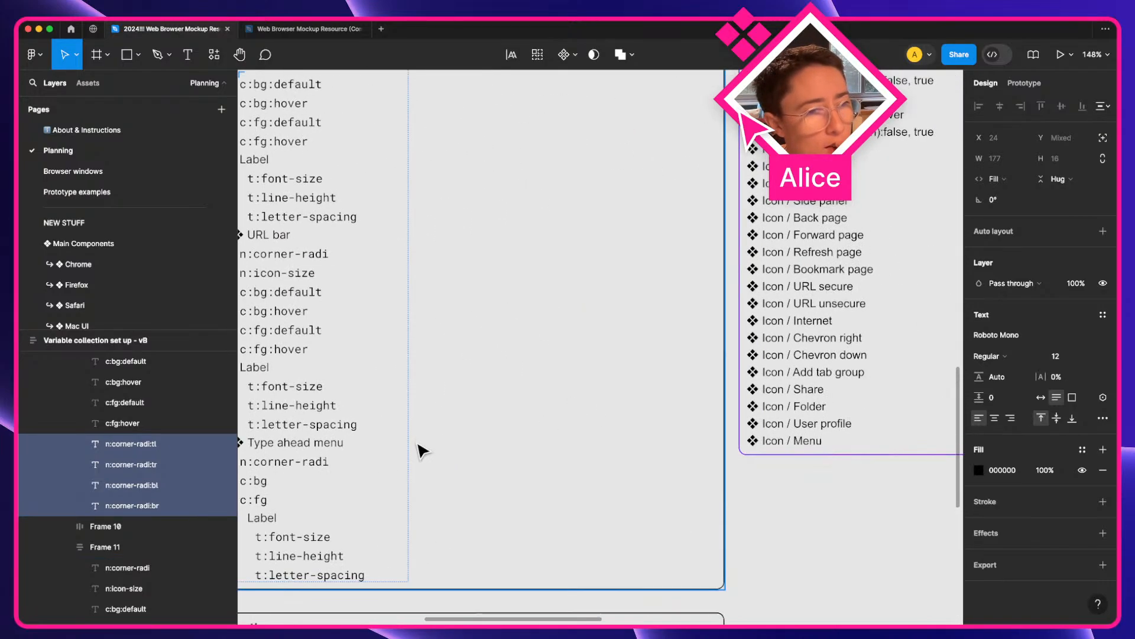
{"action": "scroll", "coordinate": [420, 451], "scroll_direction": "down", "scroll_amount": 2}
{"action": "scroll", "coordinate": [642, 434], "scroll_direction": "down", "scroll_amount": 4}
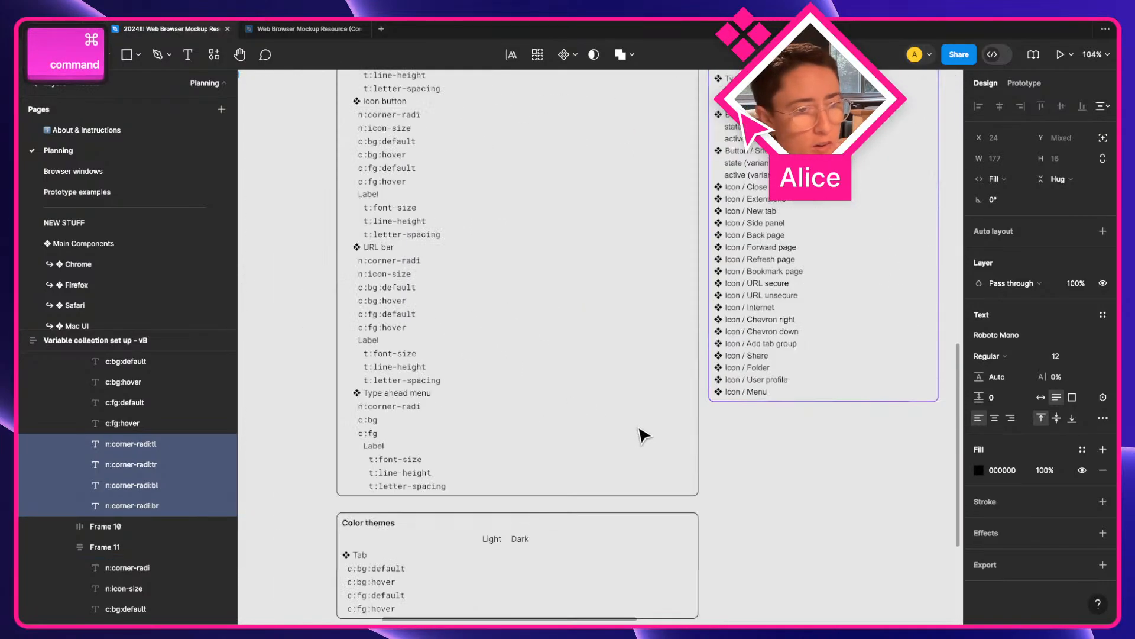
{"action": "key", "text": "space"}
{"action": "left_click_drag", "start_coordinate": [641, 434], "coordinate": [352, 428]}
{"action": "left_click_drag", "start_coordinate": [826, 383], "coordinate": [467, 112]}
{"action": "left_click_drag", "start_coordinate": [822, 610], "coordinate": [617, 437]}
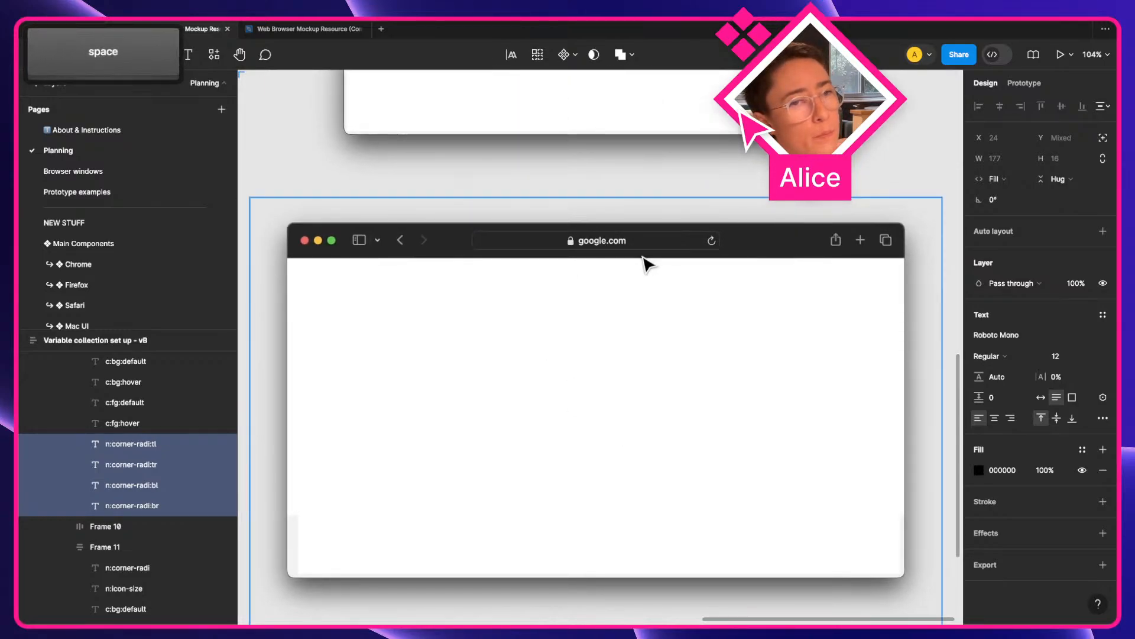
Switch to the live Safari window and search for "cute kitten".
{"action": "key", "text": "ctrl+Right"}
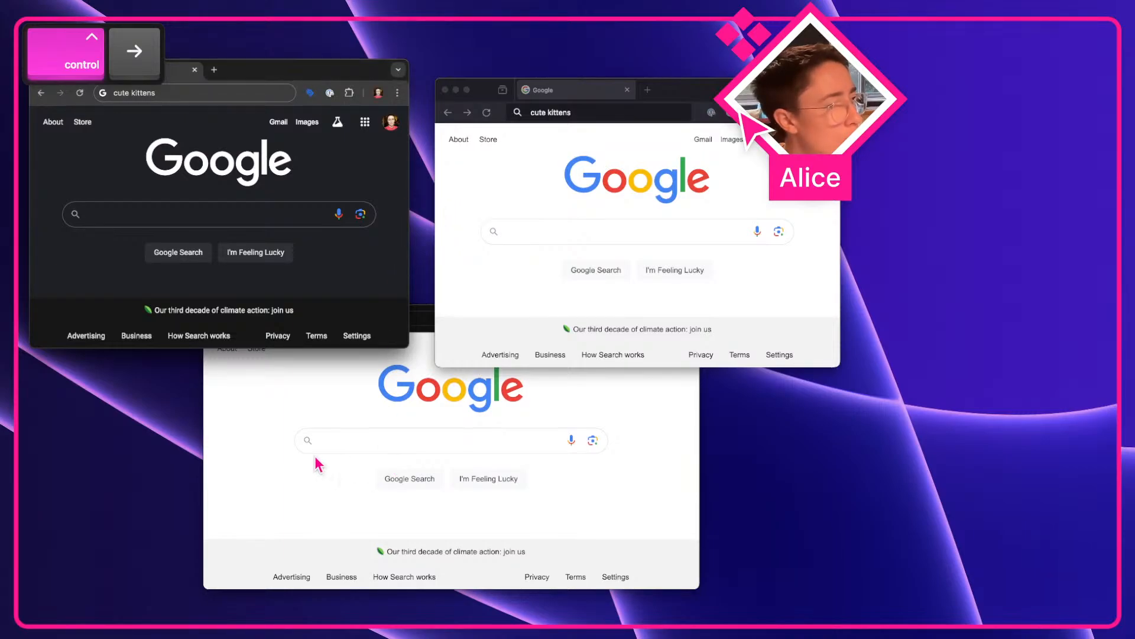
{"action": "left_click", "coordinate": [314, 459]}
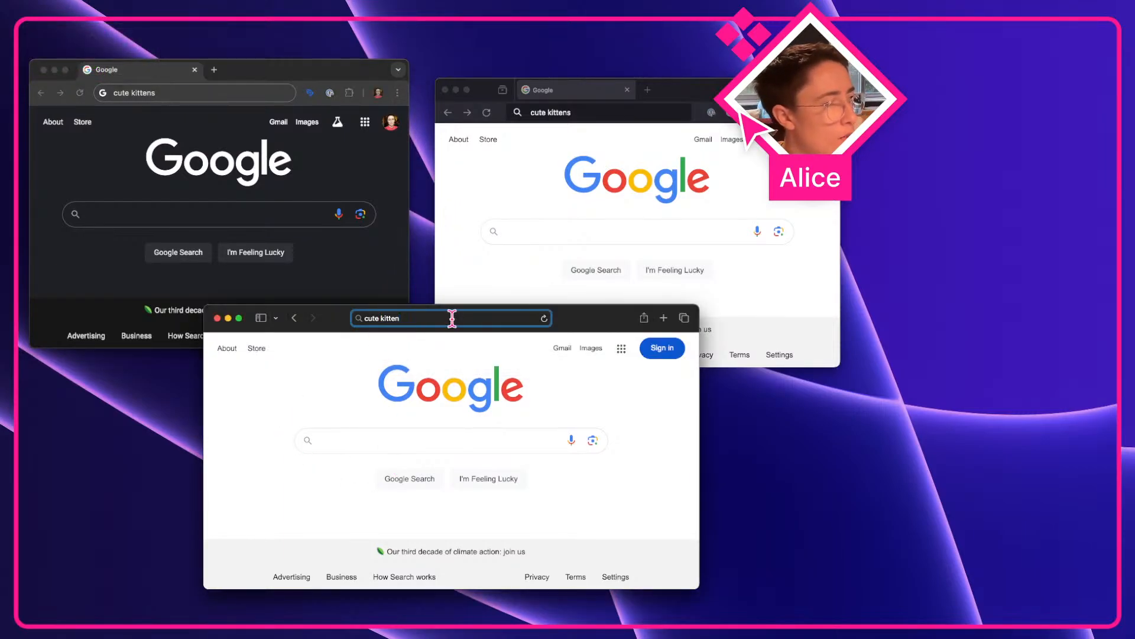
{"action": "key", "text": "Return"}
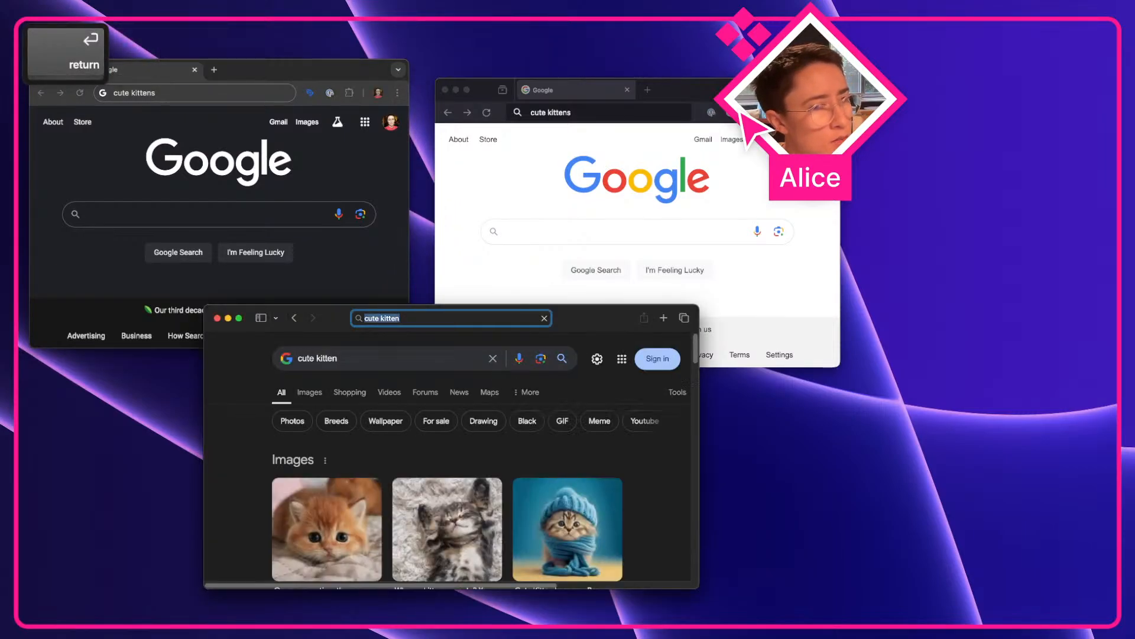
Open a second Safari tab, search for "cute alligator" in it, and examine how the active and inactive tabs look.
{"action": "left_click", "coordinate": [664, 318]}
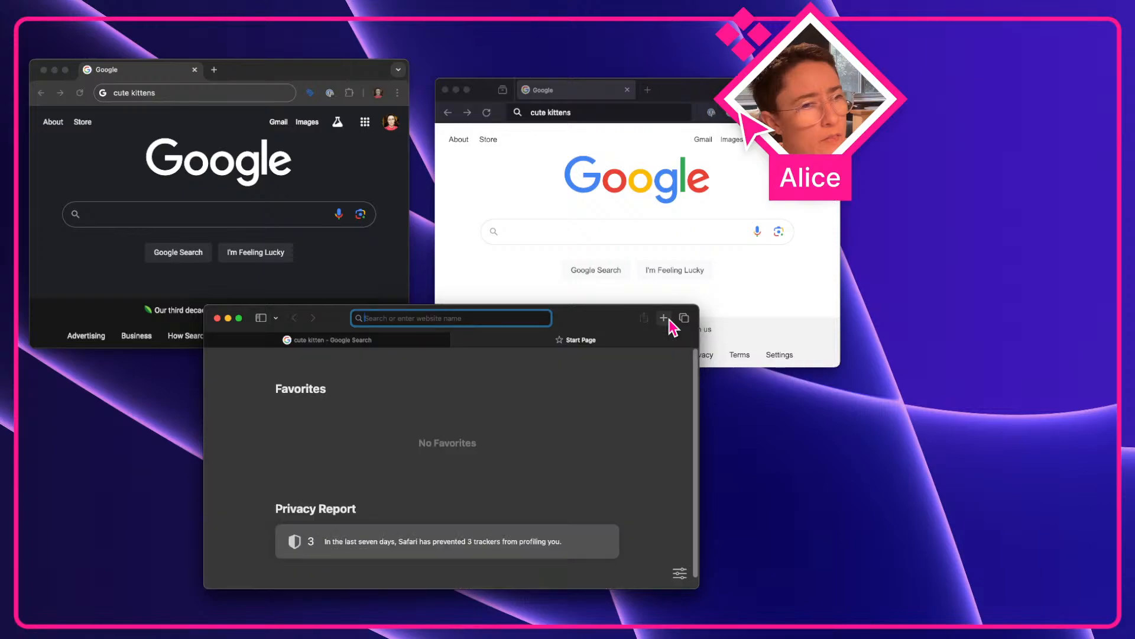
{"action": "type", "text": "cute alligator"}
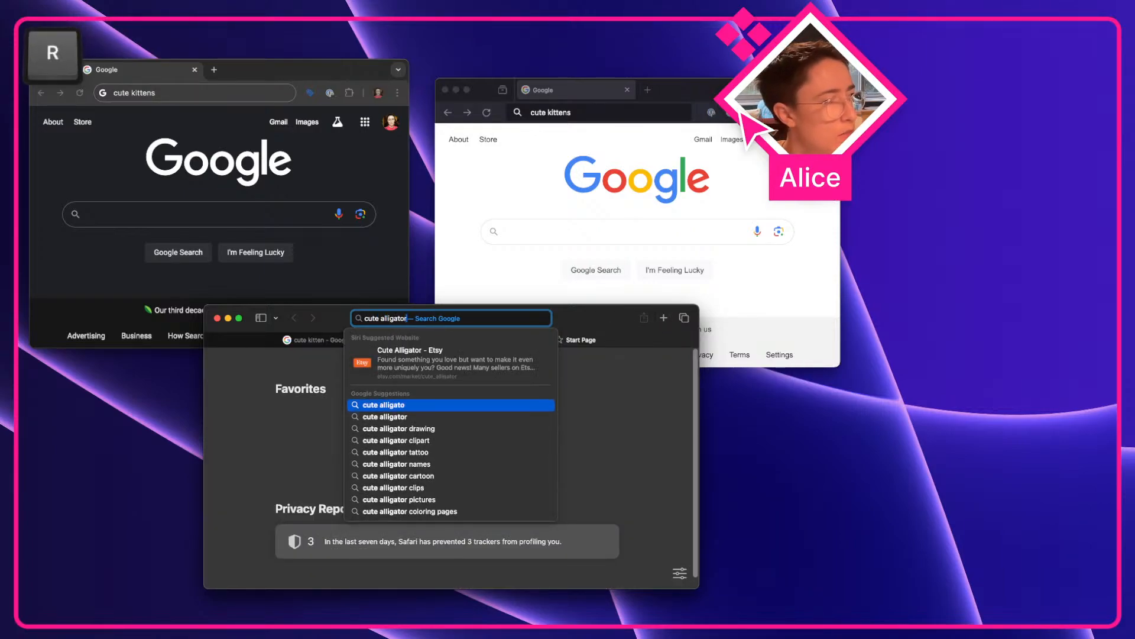
{"action": "key", "text": "Return"}
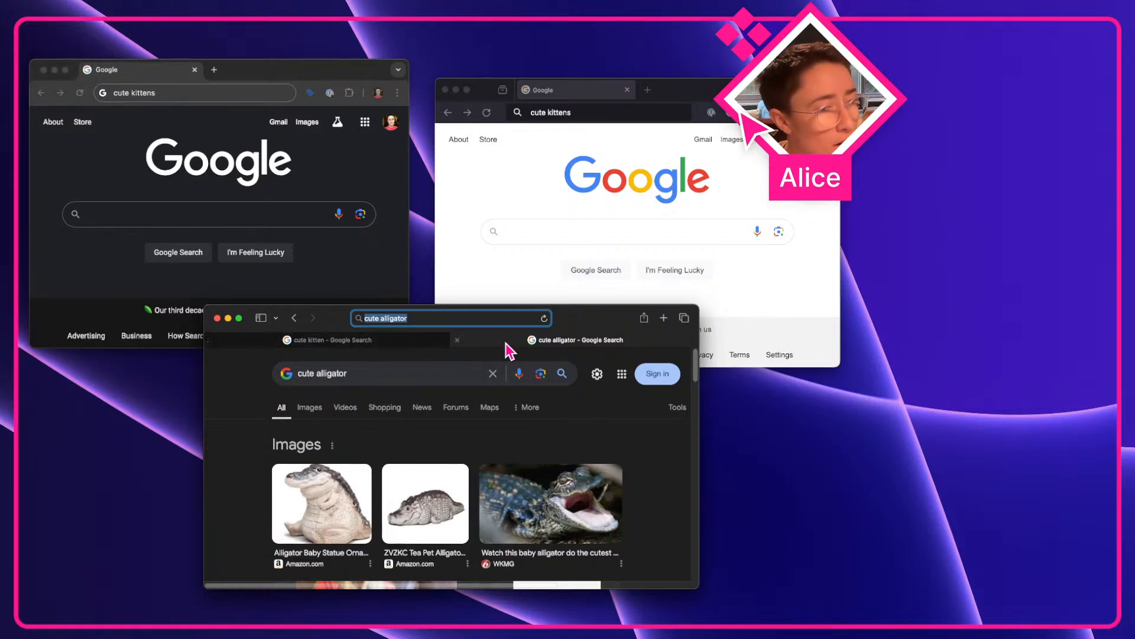
{"action": "key", "text": "shift+super+4"}
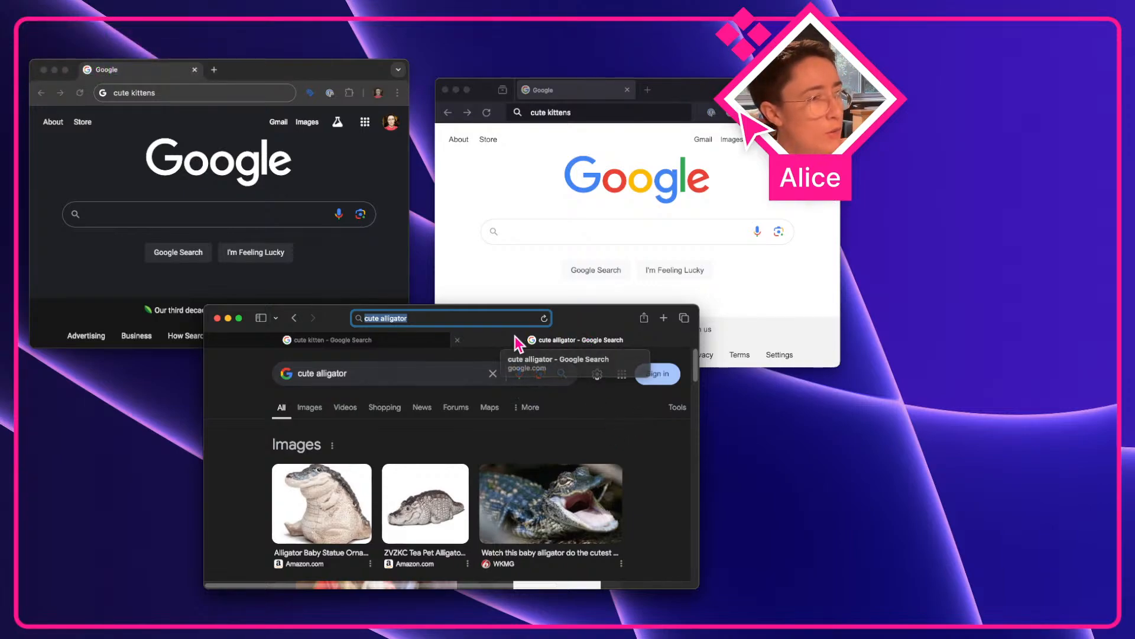
{"action": "mouse_move", "coordinate": [390, 345]}
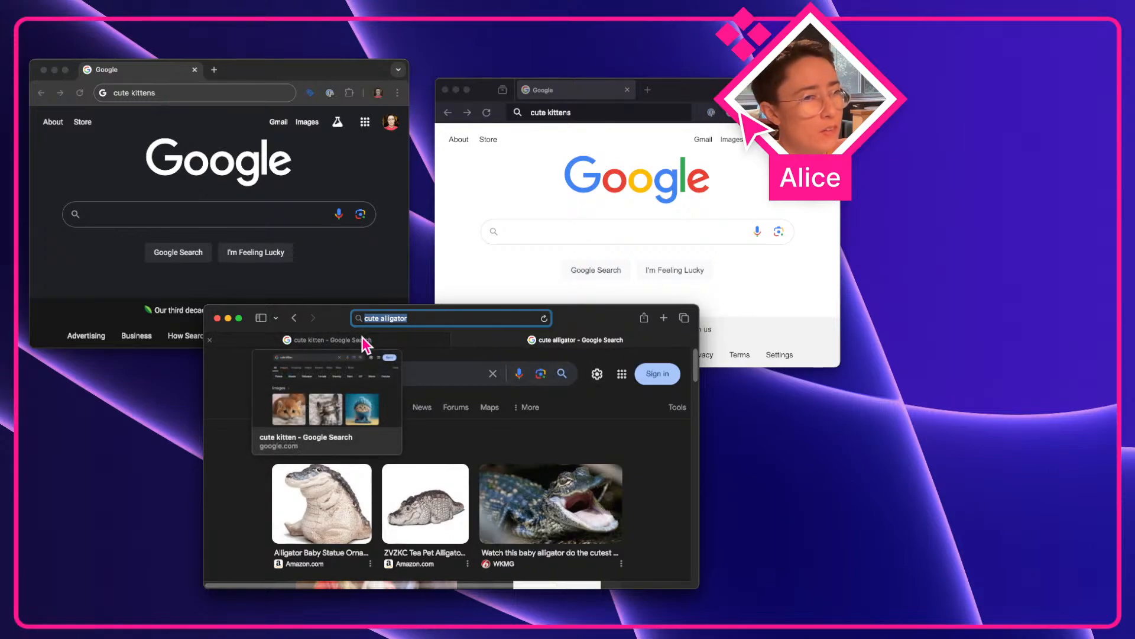
Return to the Figma file, duplicate "Button / Show all downloads" in the Component inventory and place the copy below that button's properties.
{"action": "key", "text": "ctrl"}
{"action": "key", "text": "ctrl+Left"}
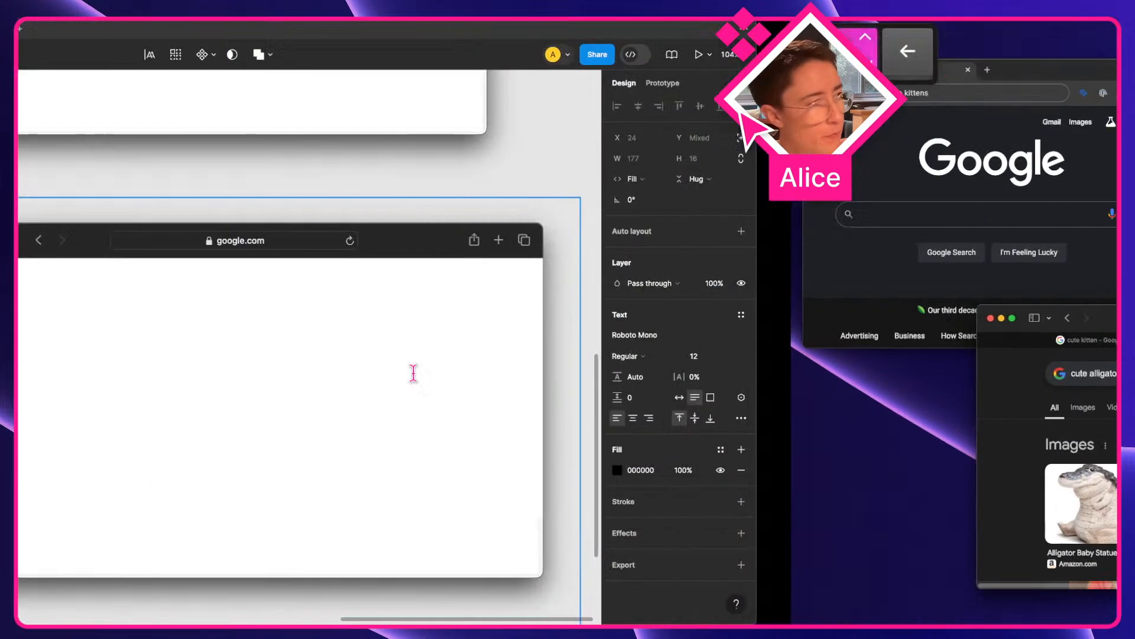
{"action": "scroll", "coordinate": [418, 343], "scroll_direction": "down", "scroll_amount": 5}
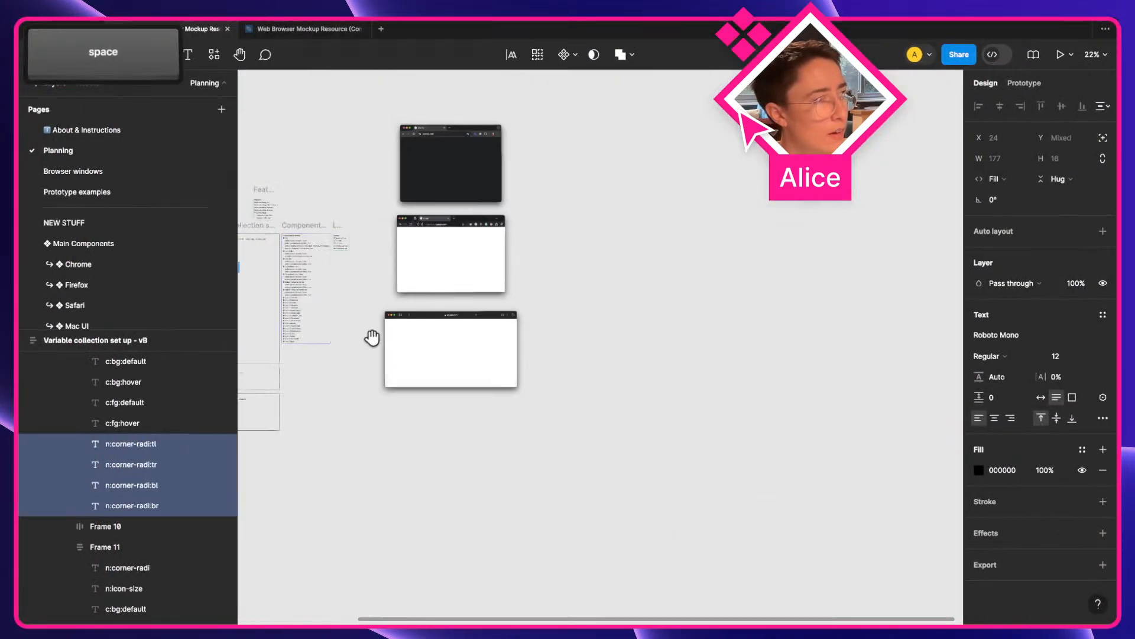
{"action": "scroll", "coordinate": [413, 370], "scroll_direction": "up", "scroll_amount": 8}
{"action": "scroll", "coordinate": [384, 279], "scroll_direction": "up", "scroll_amount": 5}
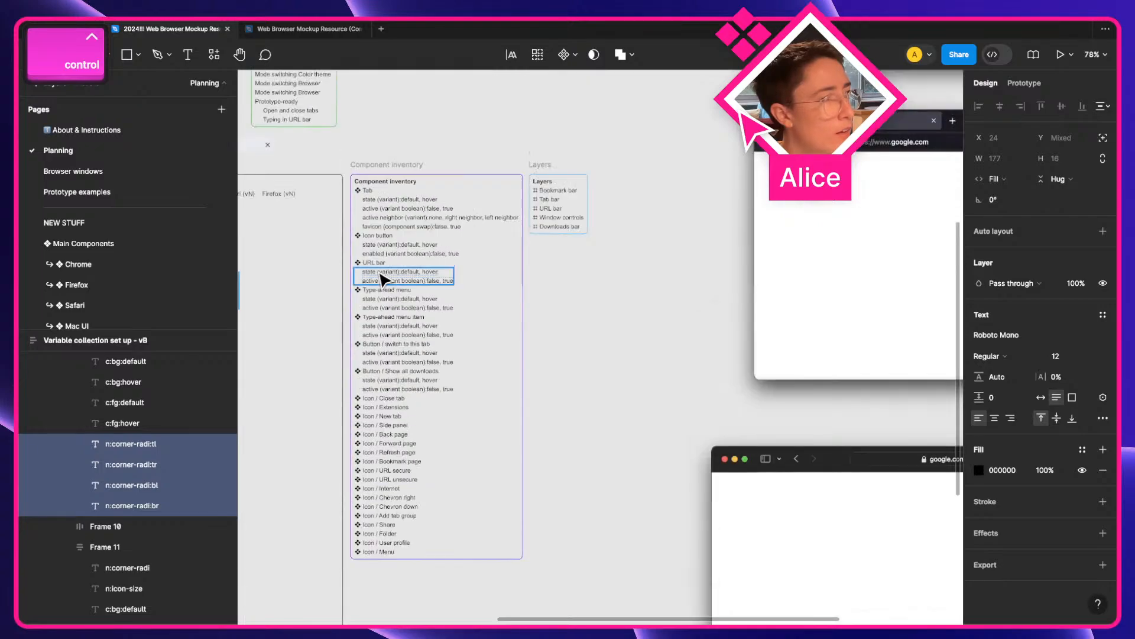
{"action": "left_click", "coordinate": [383, 392]}
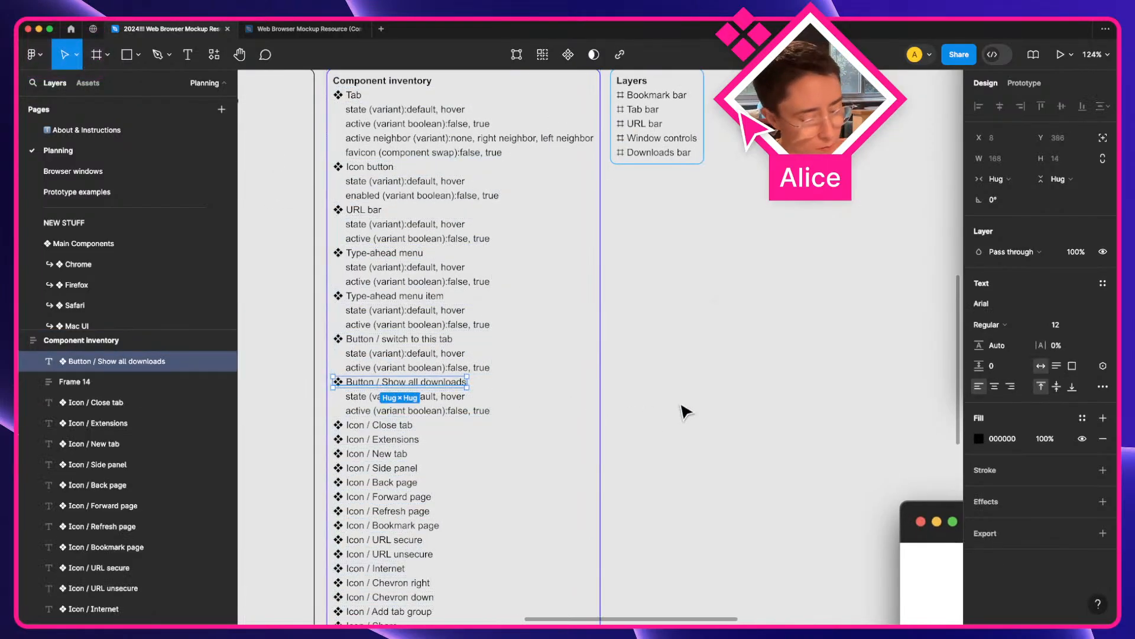
{"action": "key", "text": "super+d"}
{"action": "key", "text": "super+bracketright"}
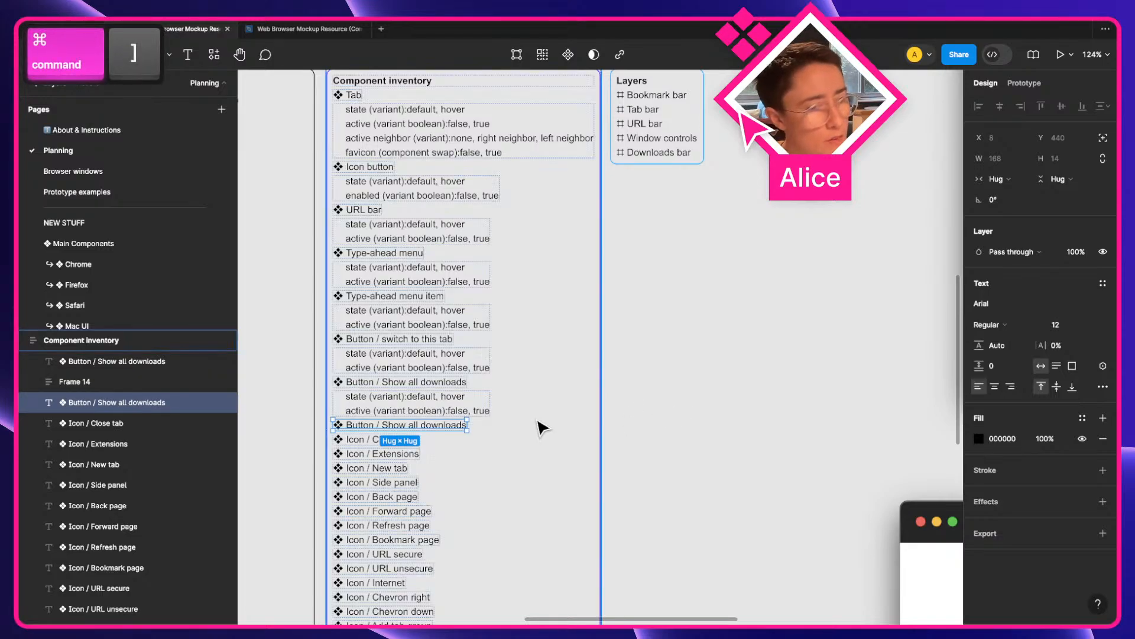
Switch to the live browser windows, activate Safari's cute kitten tab, and compare the Safari tabs with the Chrome tab.
{"action": "key", "text": "ctrl"}
{"action": "key", "text": "ctrl+Right"}
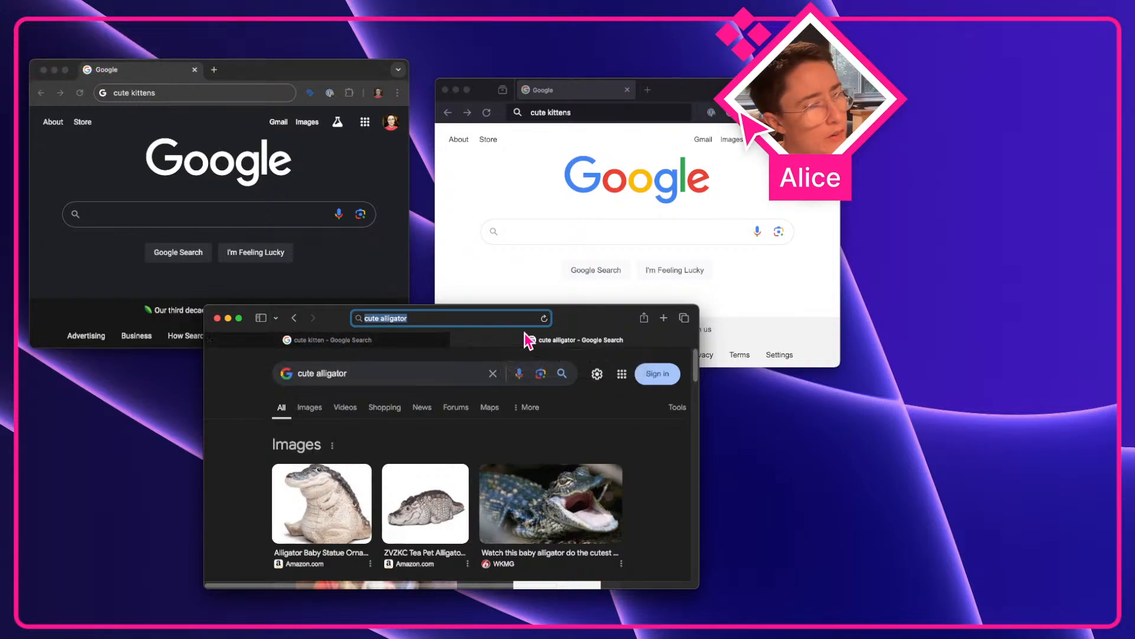
{"action": "left_click", "coordinate": [367, 341]}
{"action": "mouse_move", "coordinate": [538, 338]}
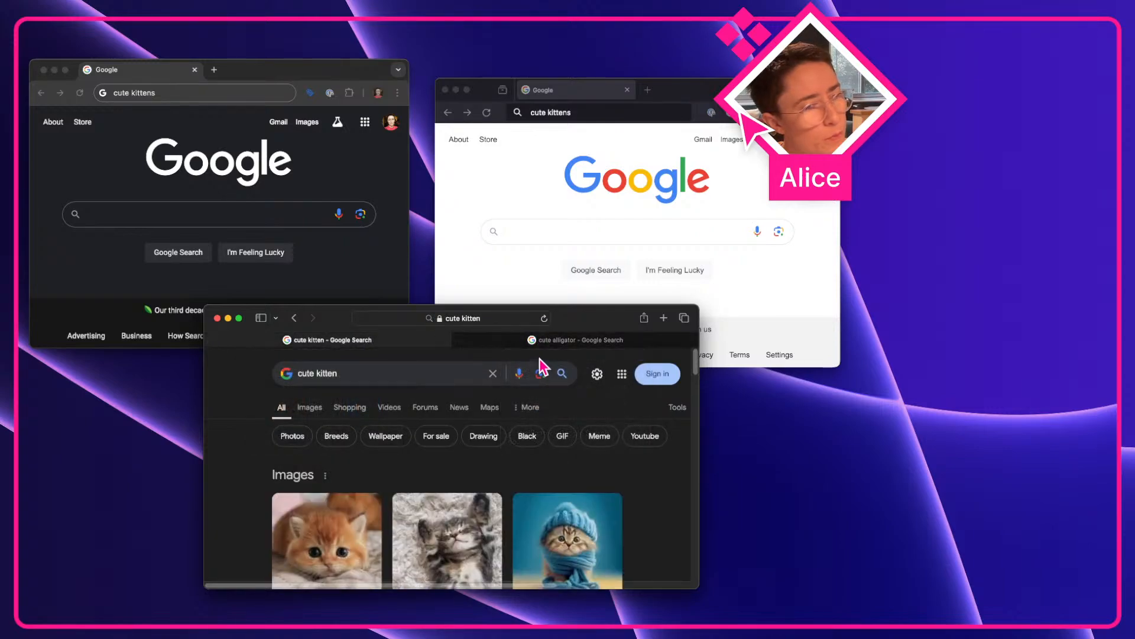
{"action": "mouse_move", "coordinate": [609, 345]}
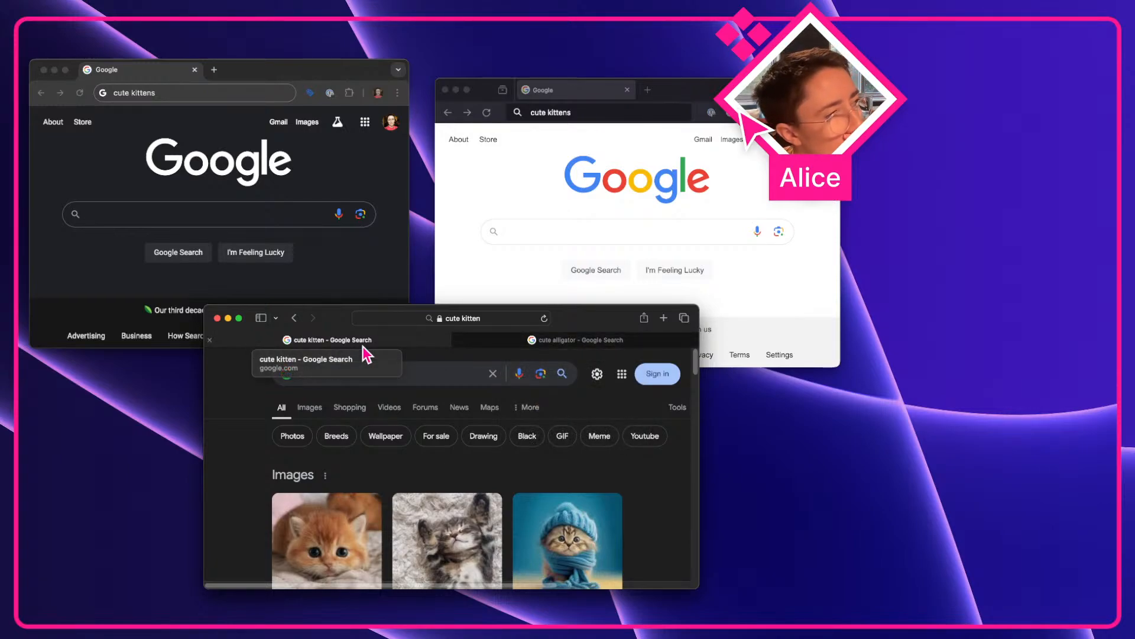
{"action": "left_click", "coordinate": [148, 76]}
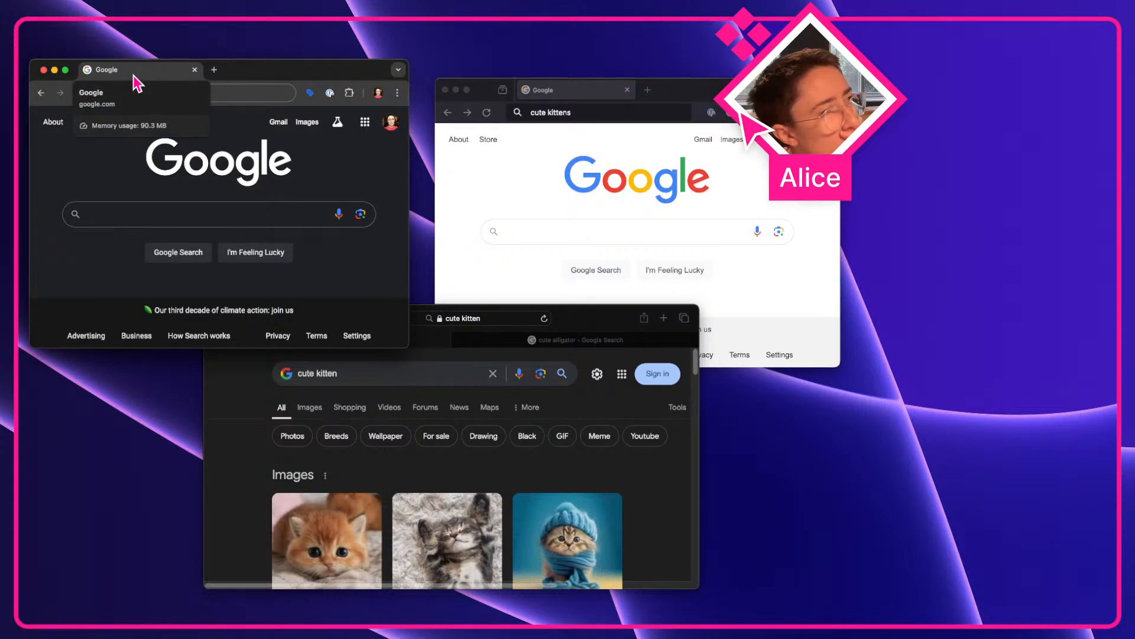
{"action": "left_click", "coordinate": [484, 362]}
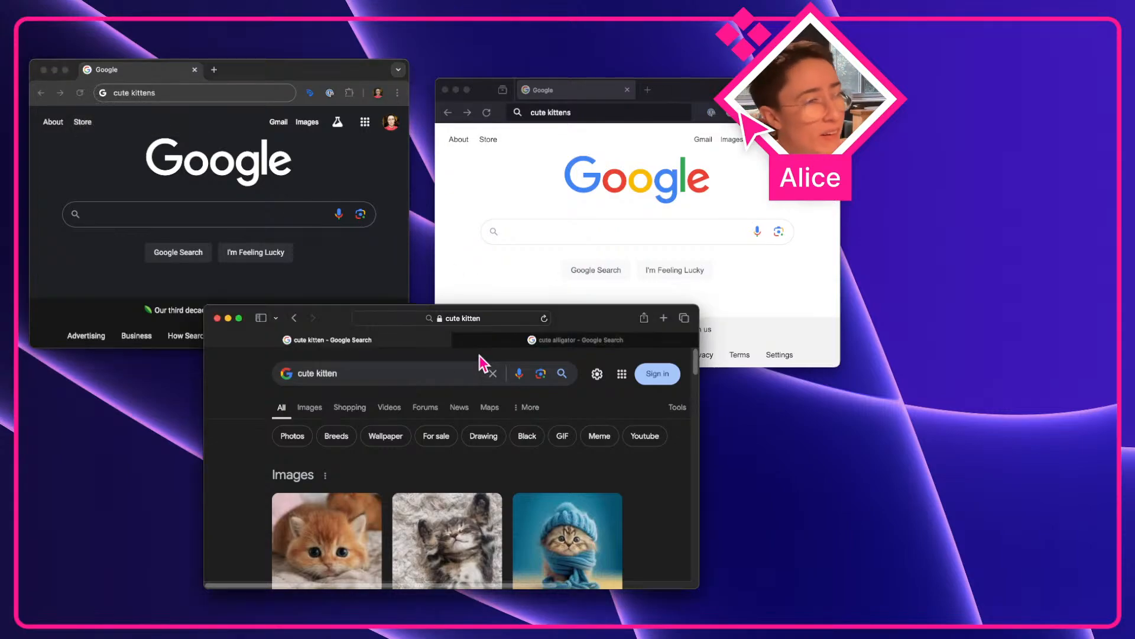
Return to the Figma file and rename the duplicated Show all downloads entry in the Component inventory as "Tab mini preview".
{"action": "key", "text": "ctrl+Left"}
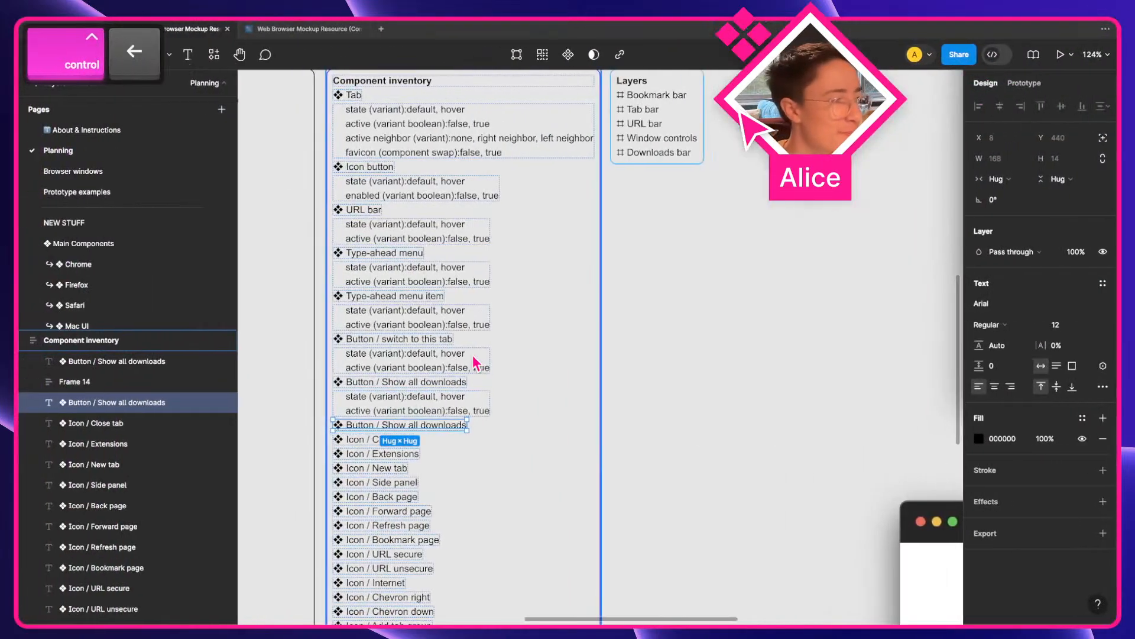
{"action": "double_click", "coordinate": [398, 419]}
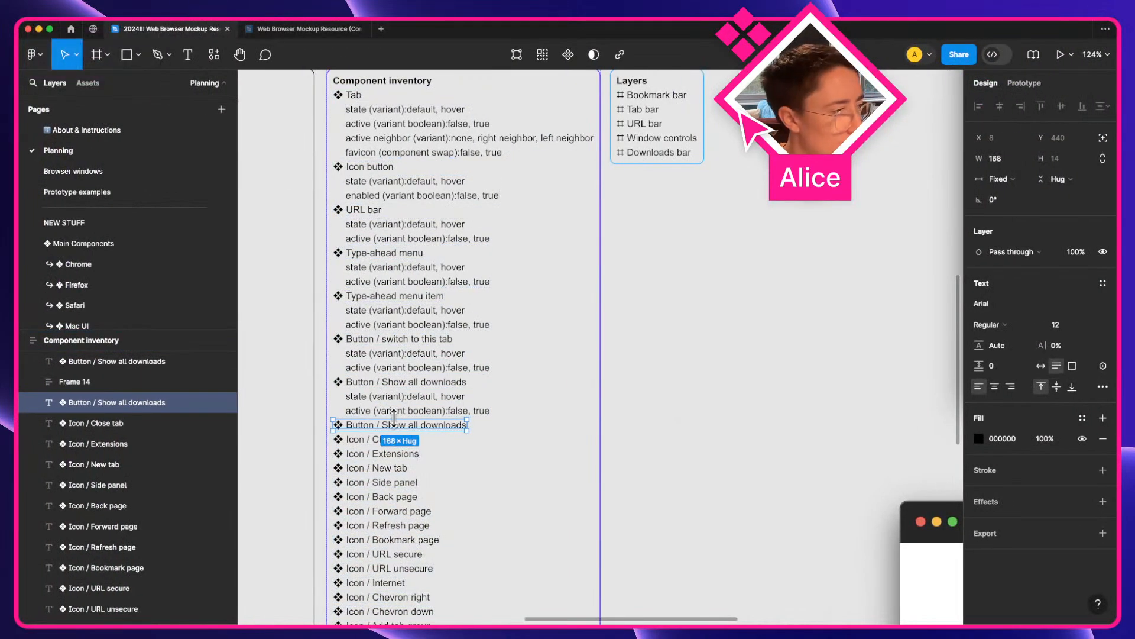
{"action": "double_click", "coordinate": [397, 424]}
{"action": "key", "text": "Right"}
{"action": "key", "text": "shift+alt+Left"}
{"action": "key", "text": "shift+alt+Left"}
{"action": "key", "text": "shift+alt+Left"}
{"action": "key", "text": "shift+alt+Left"}
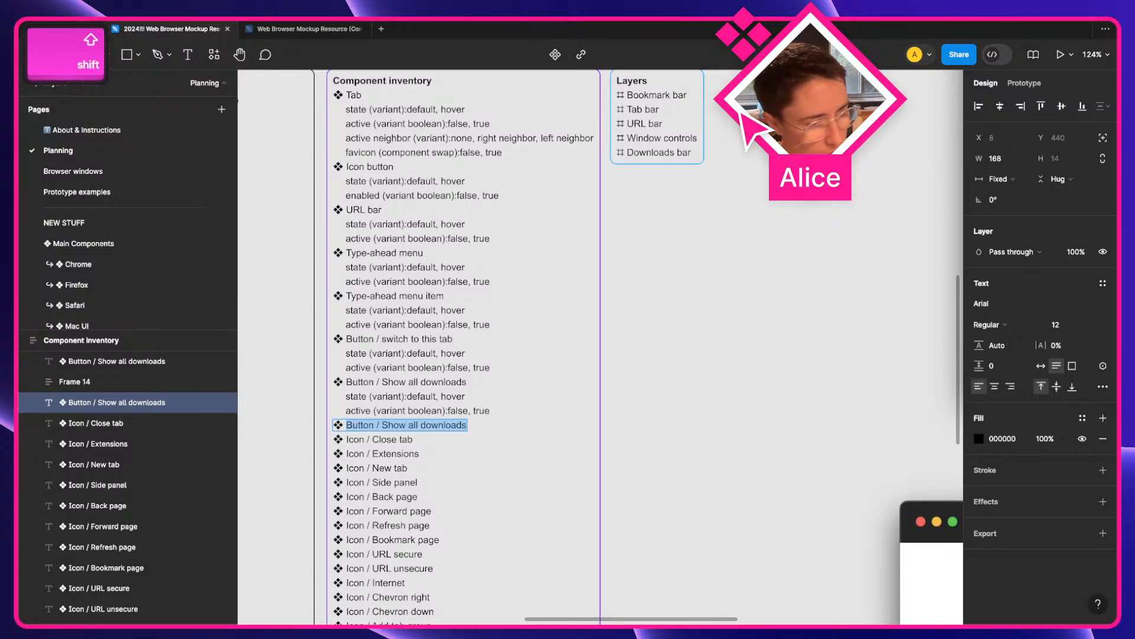
{"action": "type", "text": "Tab "}
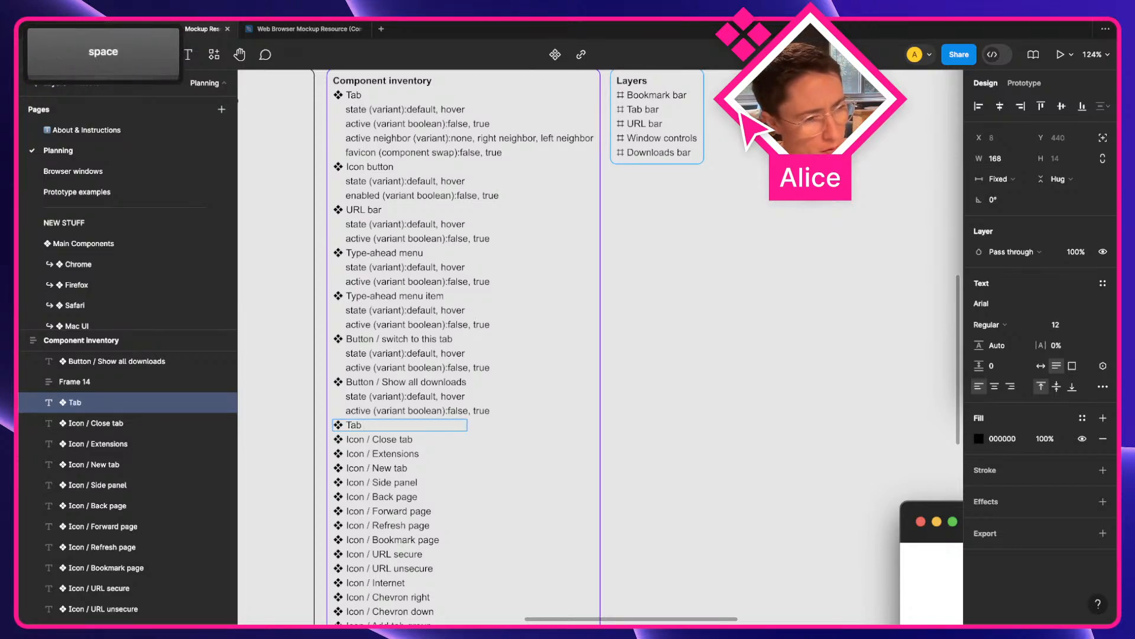
{"action": "type", "text": "preview"}
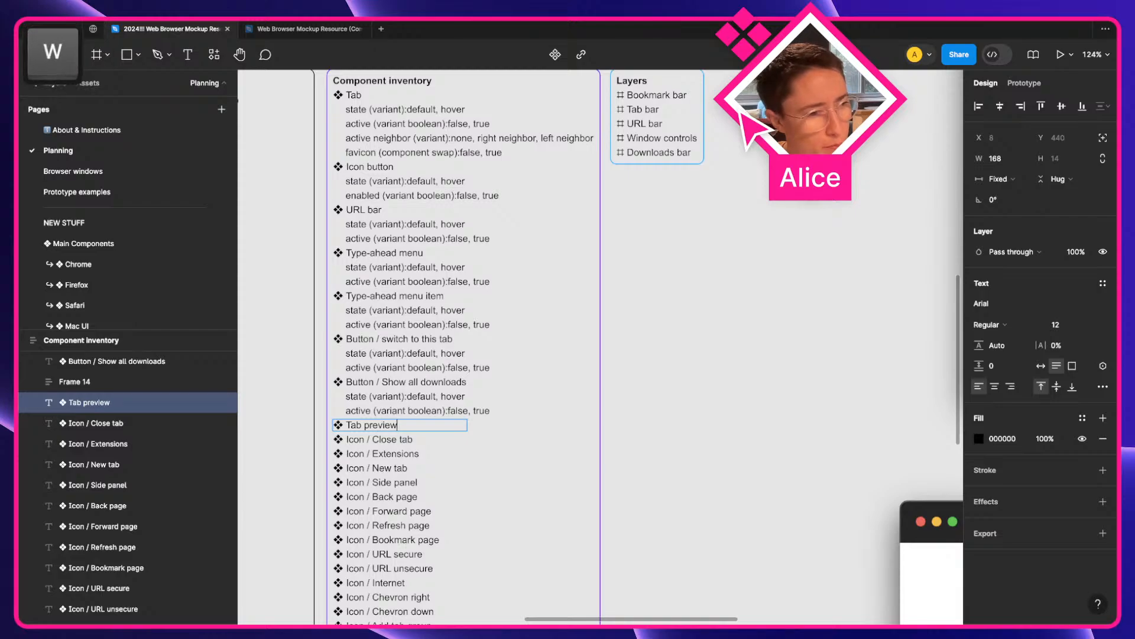
{"action": "key", "text": "alt+Left"}
{"action": "type", "text": "mini"}
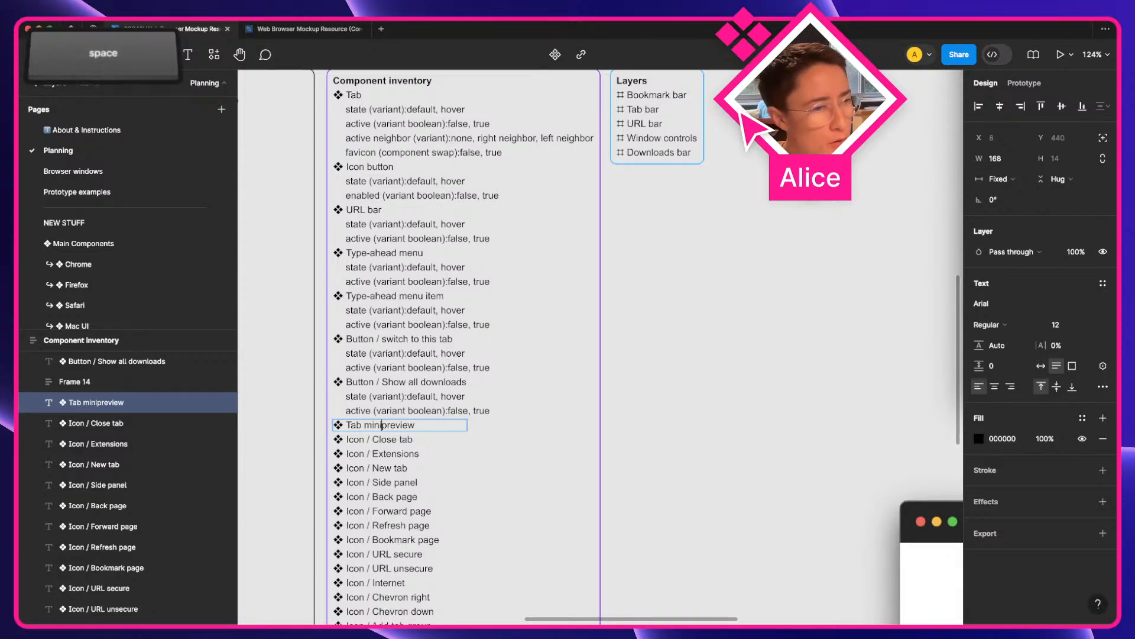
{"action": "key", "text": "Escape"}
{"action": "left_click", "coordinate": [733, 450]}
Review the button entries, their state and active properties, and the Tab mini preview entry in the Component inventory.
{"action": "left_click", "coordinate": [393, 405]}
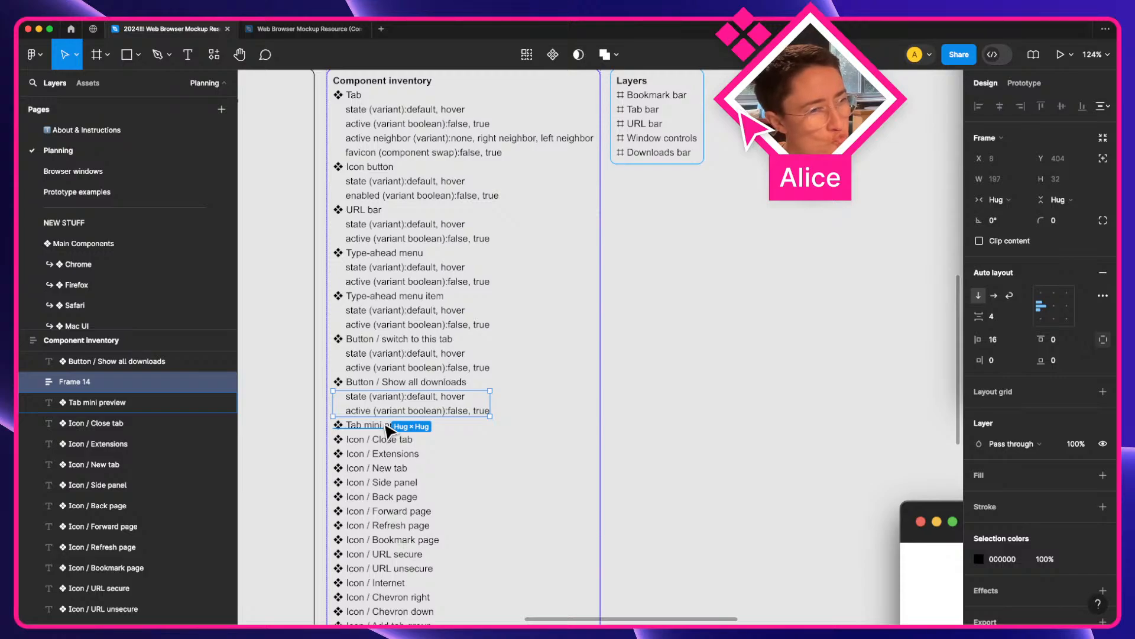
{"action": "left_click", "coordinate": [690, 395]}
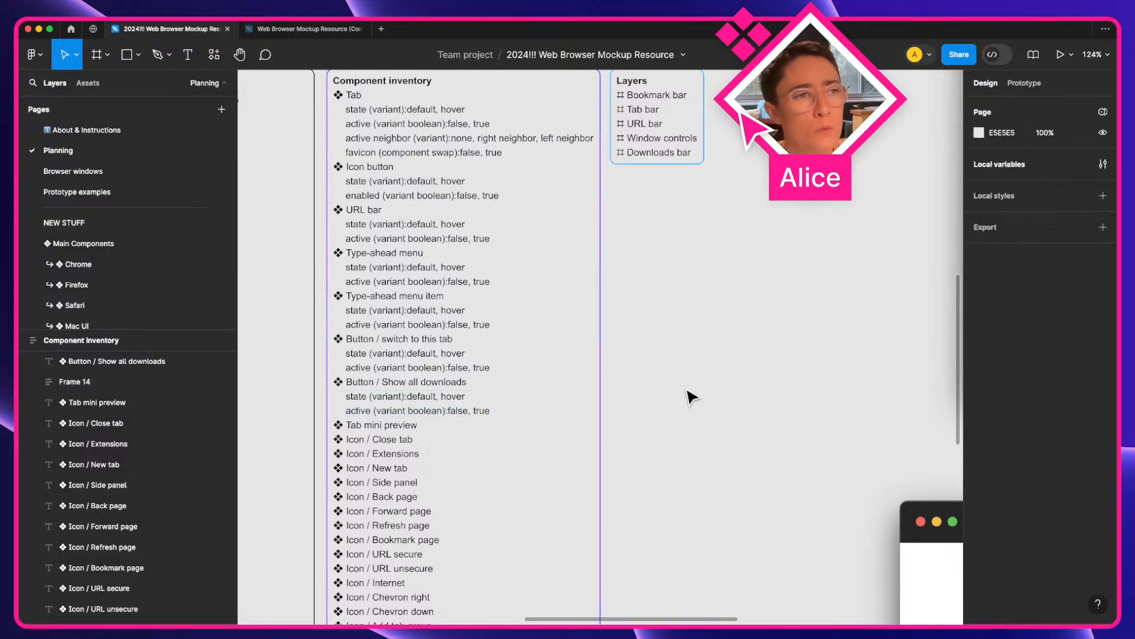
{"action": "left_click", "coordinate": [393, 416]}
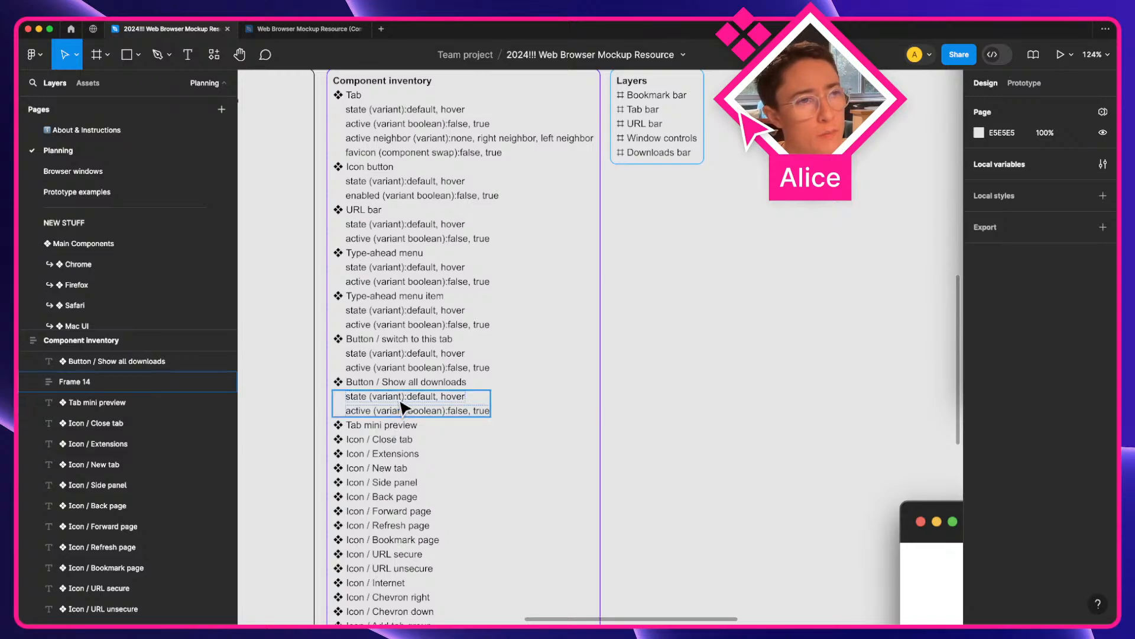
{"action": "scroll", "coordinate": [402, 408], "scroll_direction": "up", "scroll_amount": 2}
{"action": "scroll", "coordinate": [403, 408], "scroll_direction": "left", "scroll_amount": 5}
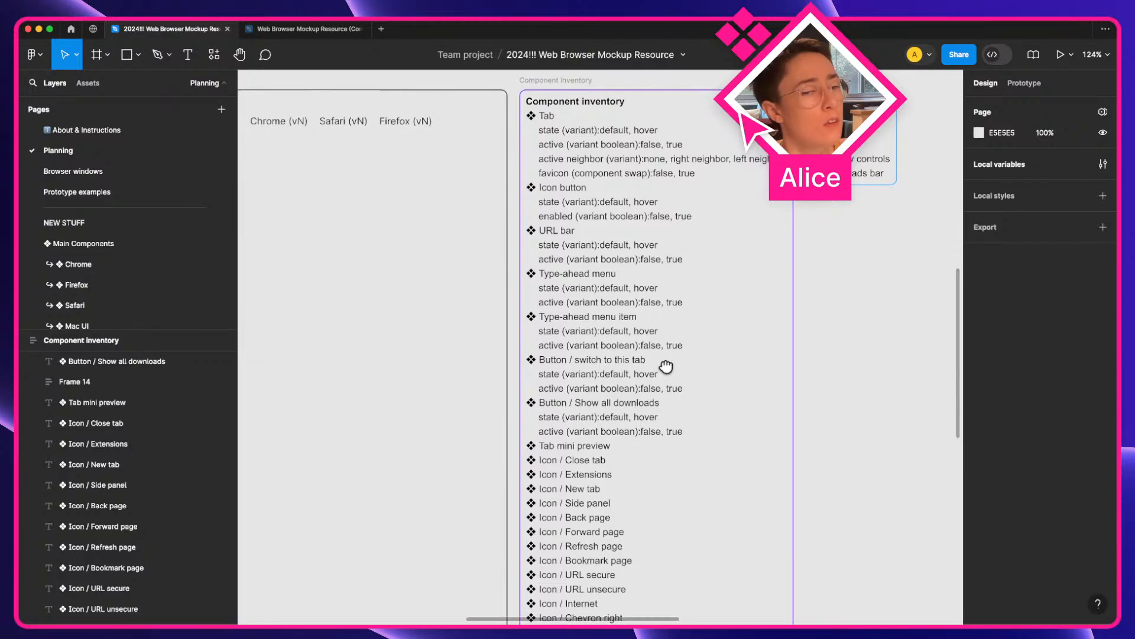
{"action": "left_click", "coordinate": [673, 373]}
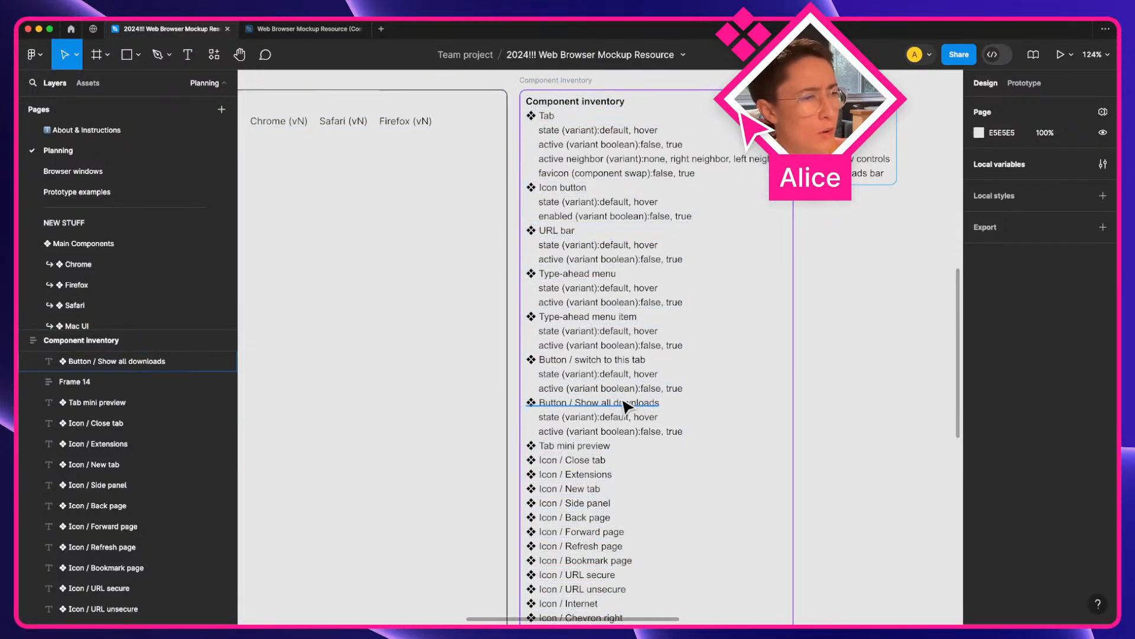
{"action": "left_click", "coordinate": [601, 421]}
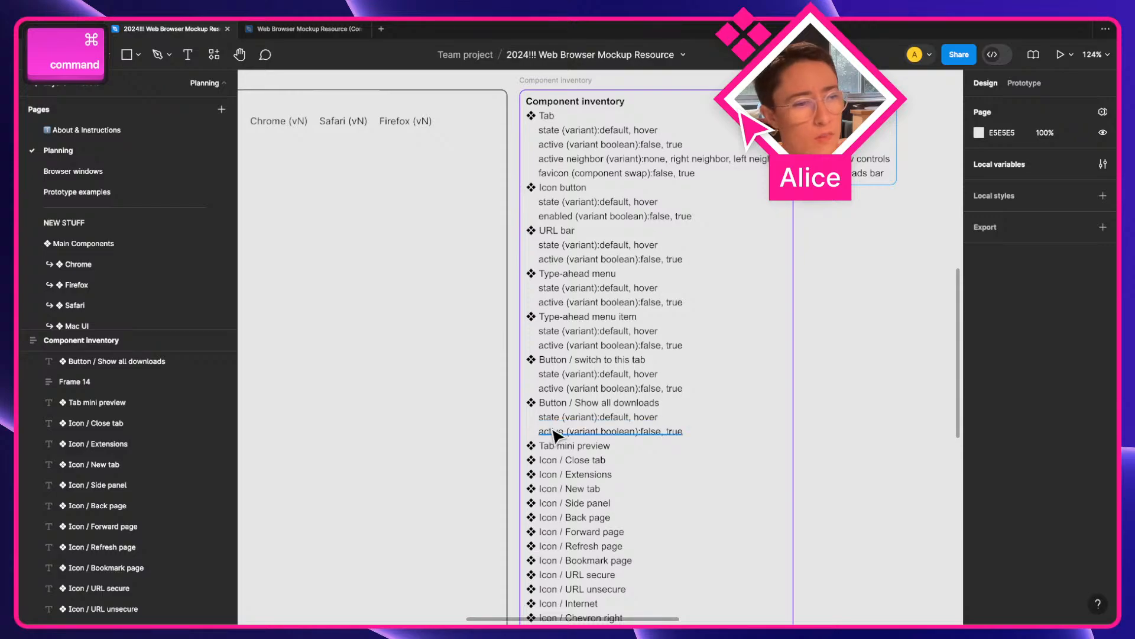
{"action": "left_click_drag", "start_coordinate": [565, 435], "coordinate": [420, 490]}
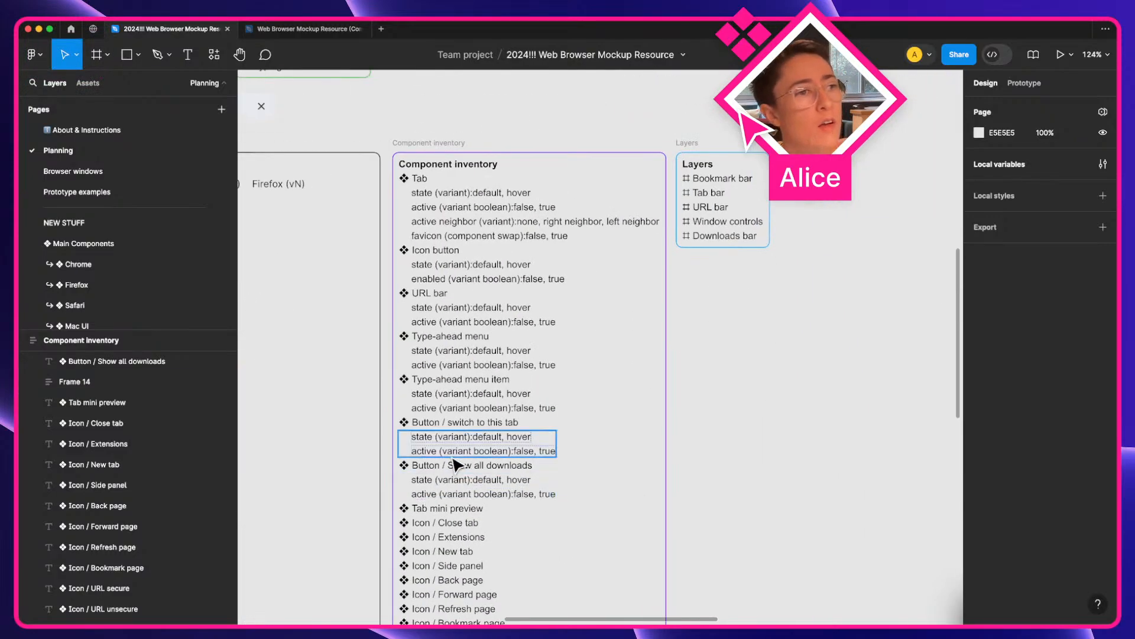
{"action": "left_click_drag", "start_coordinate": [556, 497], "coordinate": [305, 380]}
Switch to the live browser windows, capture a screenshot of the Safari window with its two tabs, and return to the Figma file.
{"action": "left_click_drag", "start_coordinate": [657, 449], "coordinate": [367, 393]}
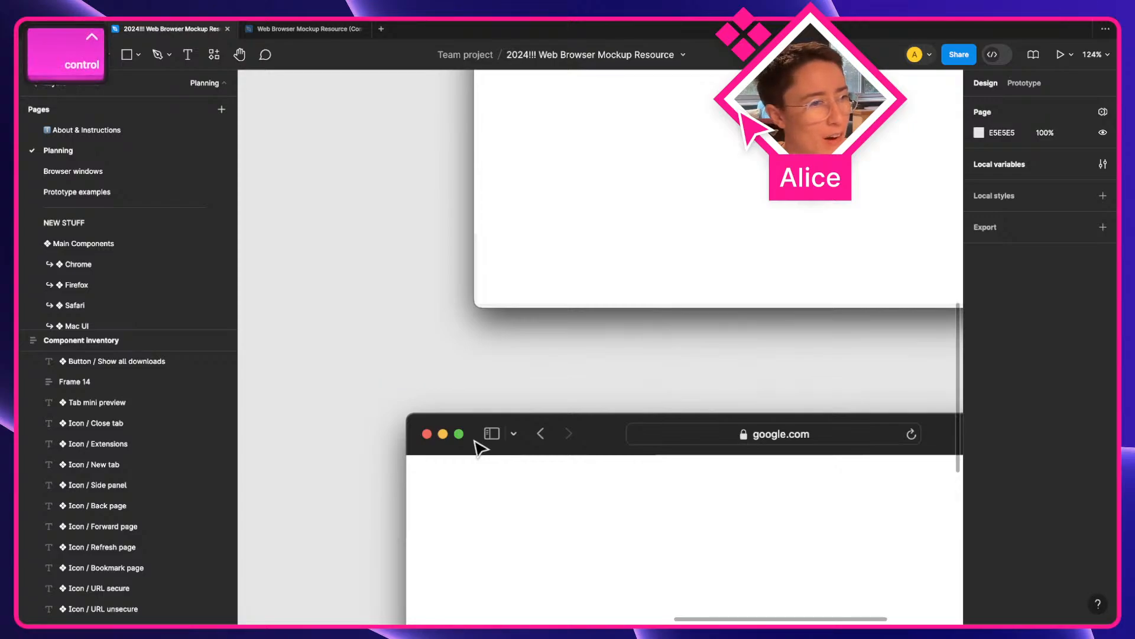
{"action": "key", "text": "ctrl+Right"}
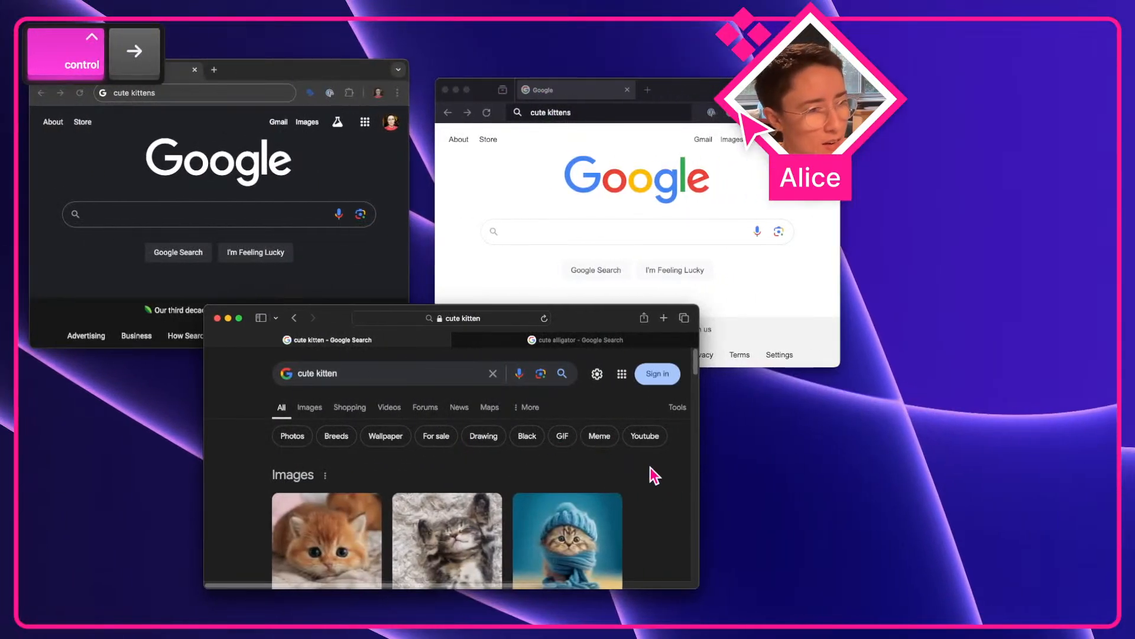
{"action": "key", "text": "super+shift+4"}
{"action": "key", "text": "space"}
{"action": "left_click", "coordinate": [651, 467]}
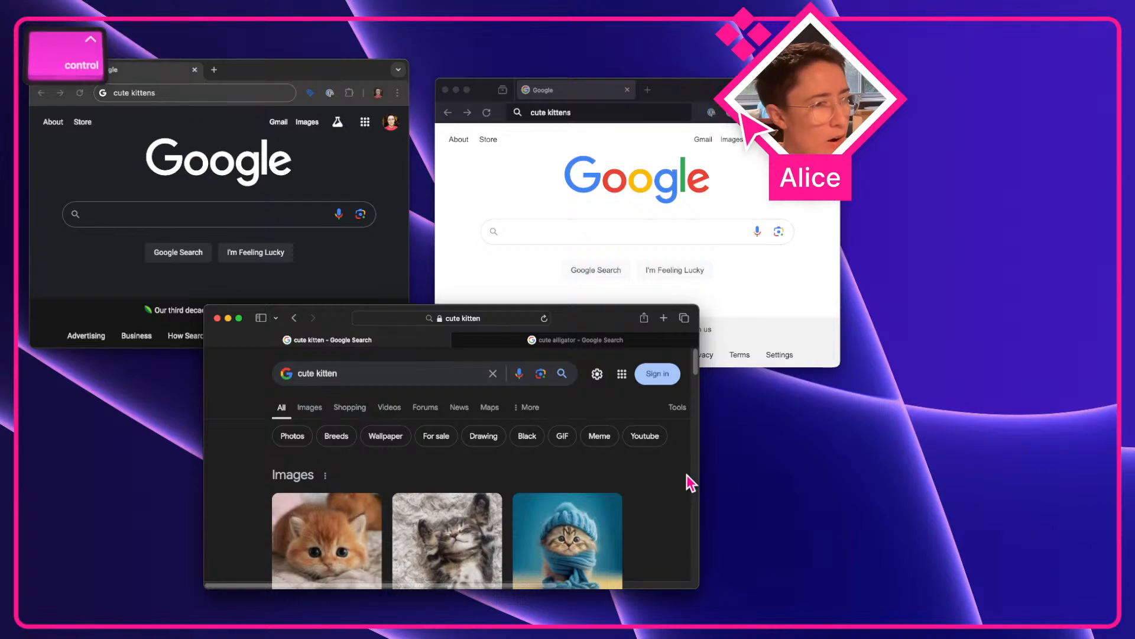
{"action": "key", "text": "ctrl+Left"}
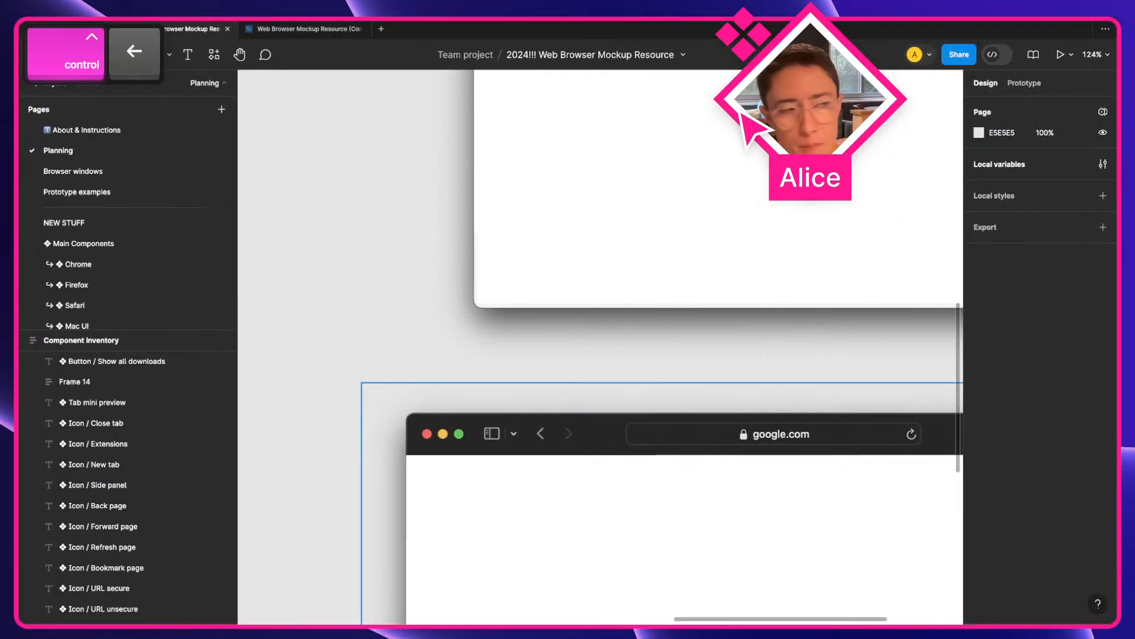
Place the new Safari screenshot on the Planning page, directly to the right of the existing google.com Safari screenshot.
{"action": "left_click_drag", "start_coordinate": [1036, 415], "coordinate": [615, 476]}
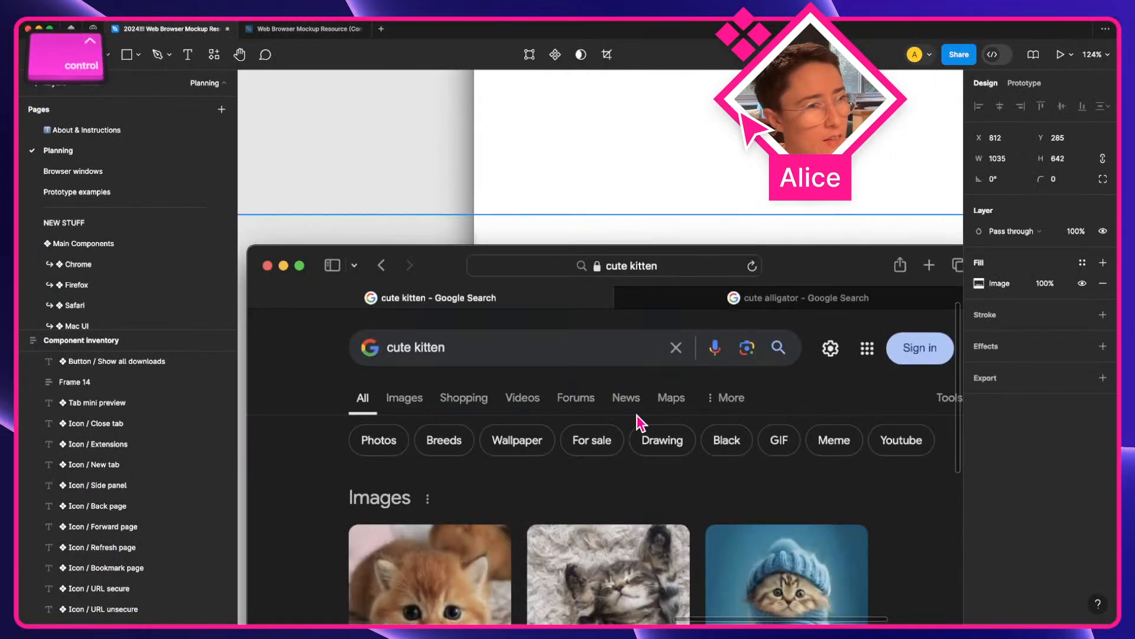
{"action": "scroll", "coordinate": [637, 415], "scroll_direction": "down", "scroll_amount": 10}
{"action": "left_click_drag", "start_coordinate": [624, 417], "coordinate": [795, 424]}
{"action": "scroll", "coordinate": [851, 418], "scroll_direction": "up", "scroll_amount": 3}
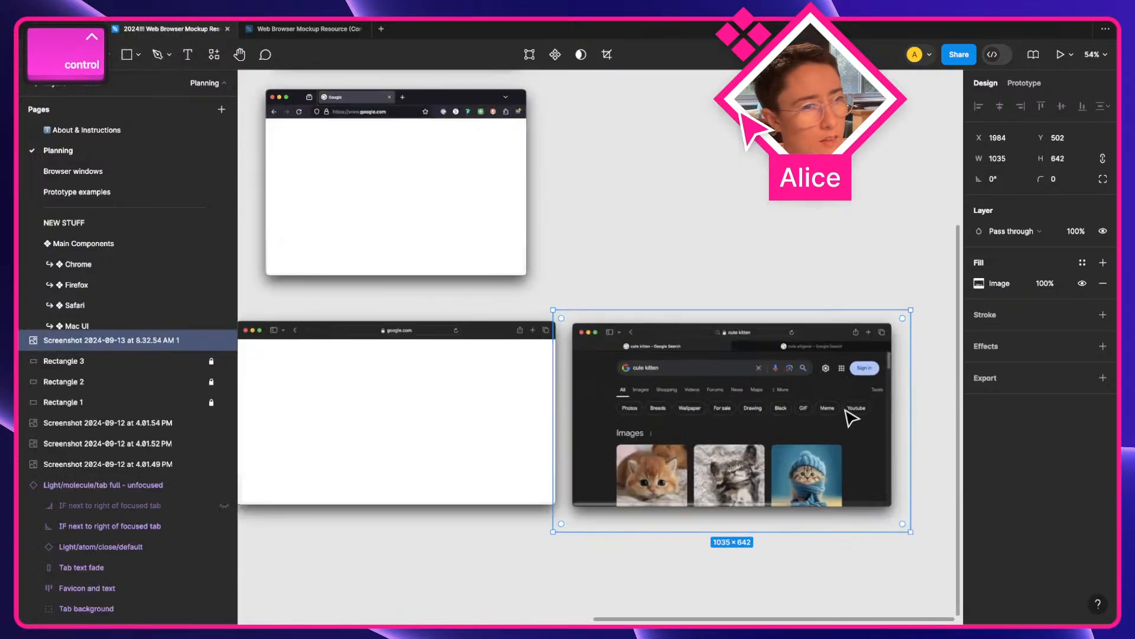
{"action": "scroll", "coordinate": [851, 419], "scroll_direction": "up", "scroll_amount": 2}
Unlock the white rectangle covering the google.com Safari page and duplicate it over the new screenshot's page content, in front of everything.
{"action": "left_click", "coordinate": [421, 360]}
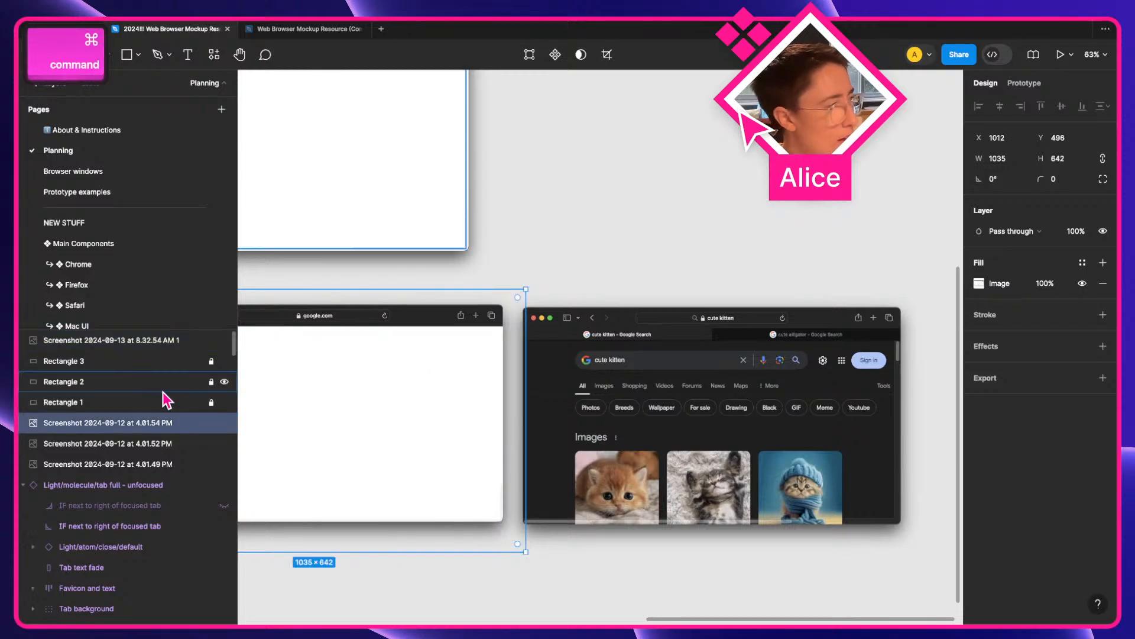
{"action": "left_click", "coordinate": [212, 362]}
{"action": "left_click", "coordinate": [404, 376]}
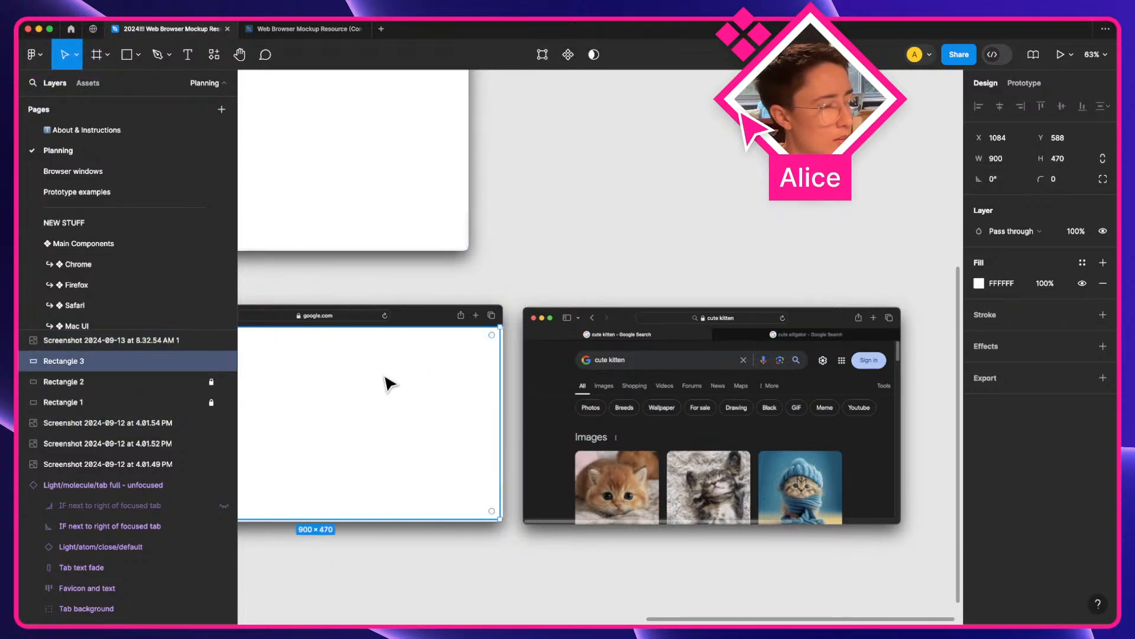
{"action": "left_click_drag", "start_coordinate": [357, 379], "coordinate": [692, 405], "text": "alt"}
{"action": "key", "text": "bracketright"}
Fill the copied rectangle with the page's dark colour 1F1F1F, resize it to 908 × 442 to cover the page content, and lock it.
{"action": "key", "text": "i"}
{"action": "left_click", "coordinate": [565, 371]}
{"action": "left_click_drag", "start_coordinate": [894, 535], "coordinate": [898, 524]}
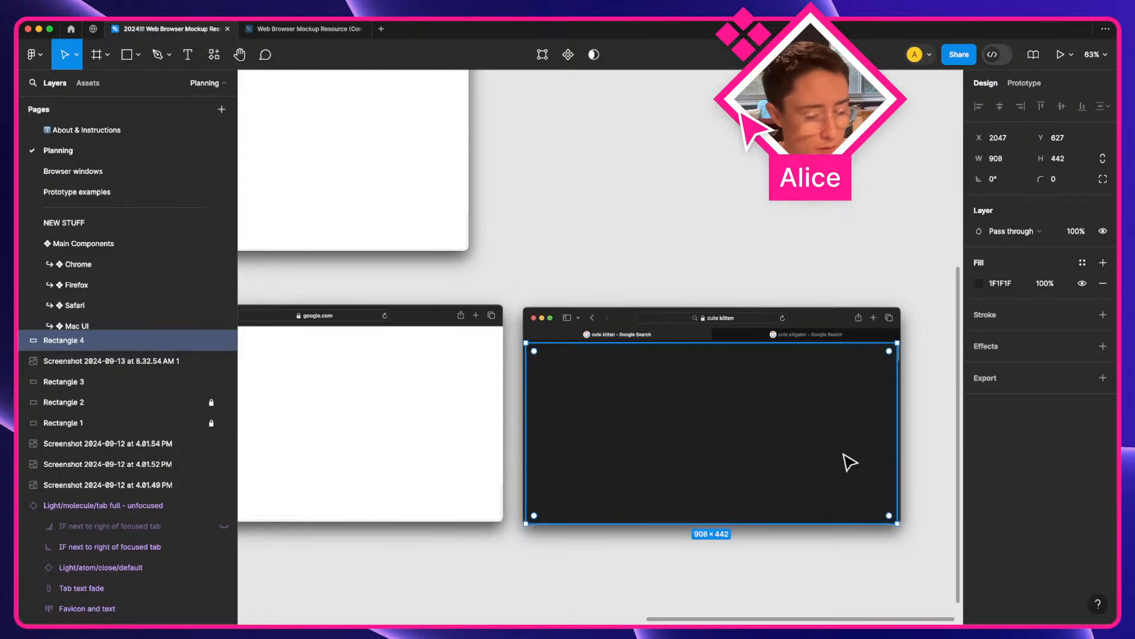
{"action": "key", "text": "shift+super+l"}
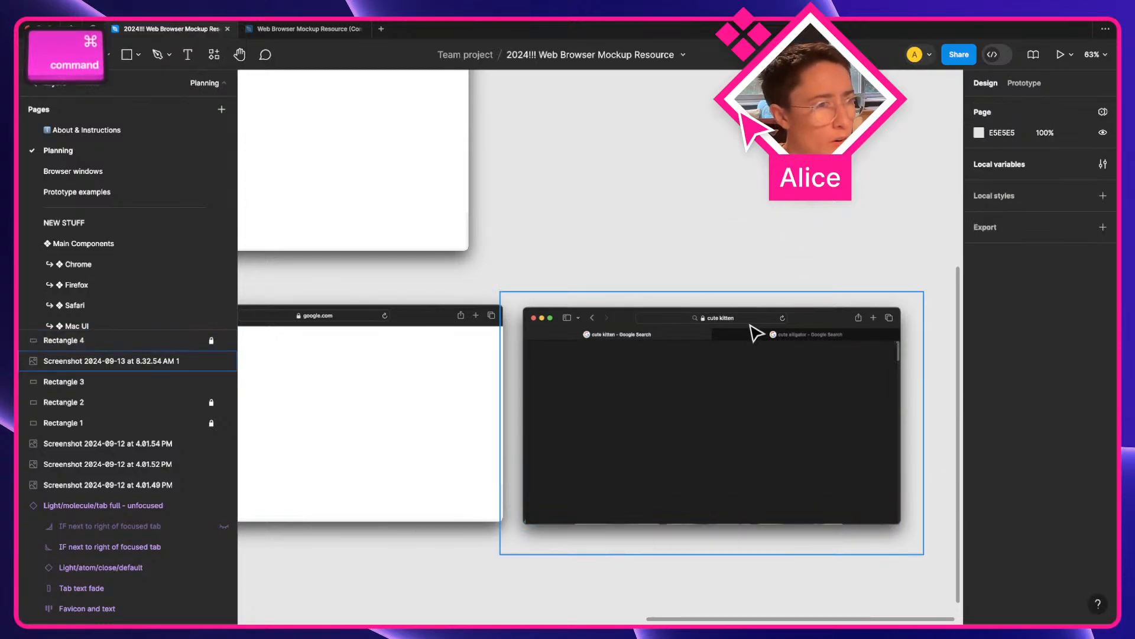
Examine the edges, borders and backgrounds of the active and inactive Safari tabs up close in the new screenshot.
{"action": "scroll", "coordinate": [702, 351], "scroll_direction": "up", "scroll_amount": 5}
{"action": "scroll", "coordinate": [702, 350], "scroll_direction": "up", "scroll_amount": 5}
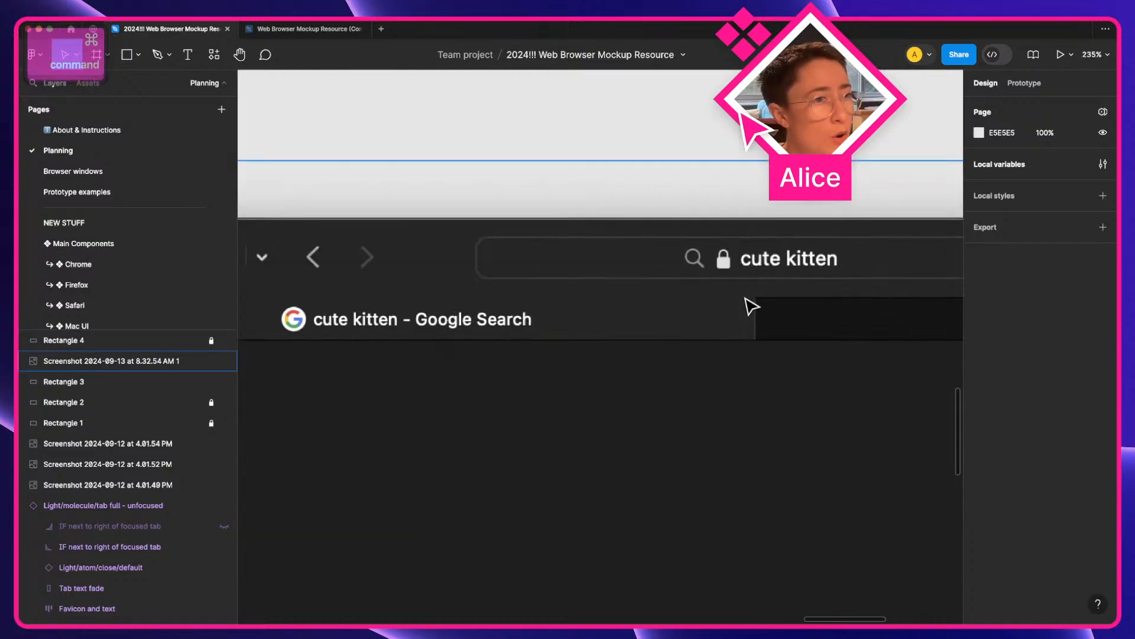
{"action": "scroll", "coordinate": [751, 307], "scroll_direction": "up", "scroll_amount": 5}
{"action": "scroll", "coordinate": [763, 309], "scroll_direction": "up", "scroll_amount": 1}
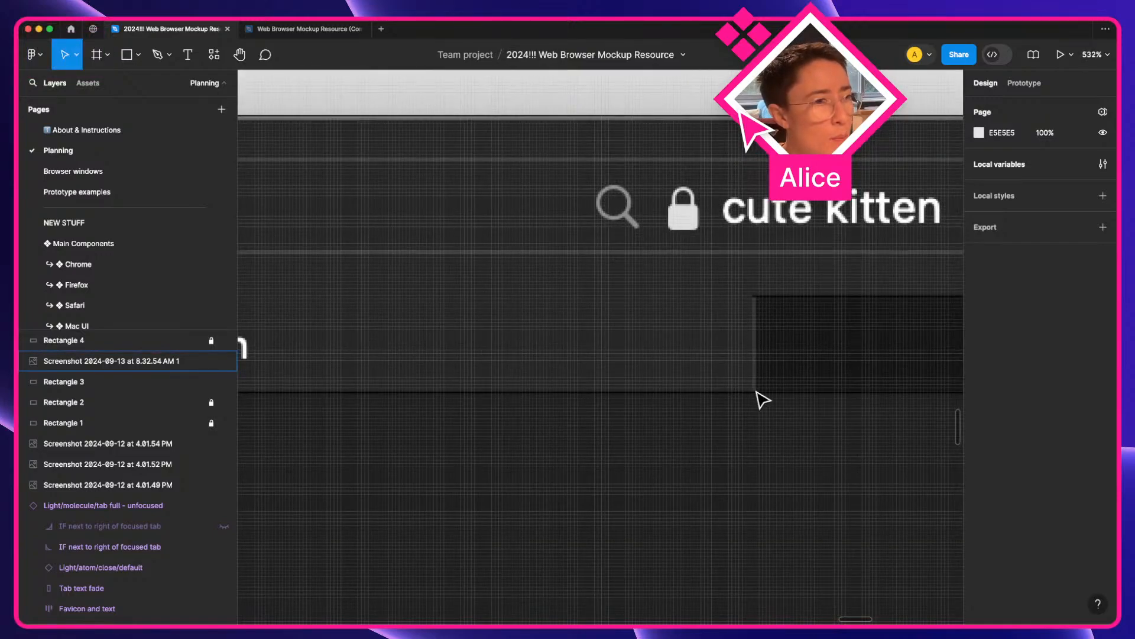
{"action": "scroll", "coordinate": [732, 400], "scroll_direction": "left", "scroll_amount": 5}
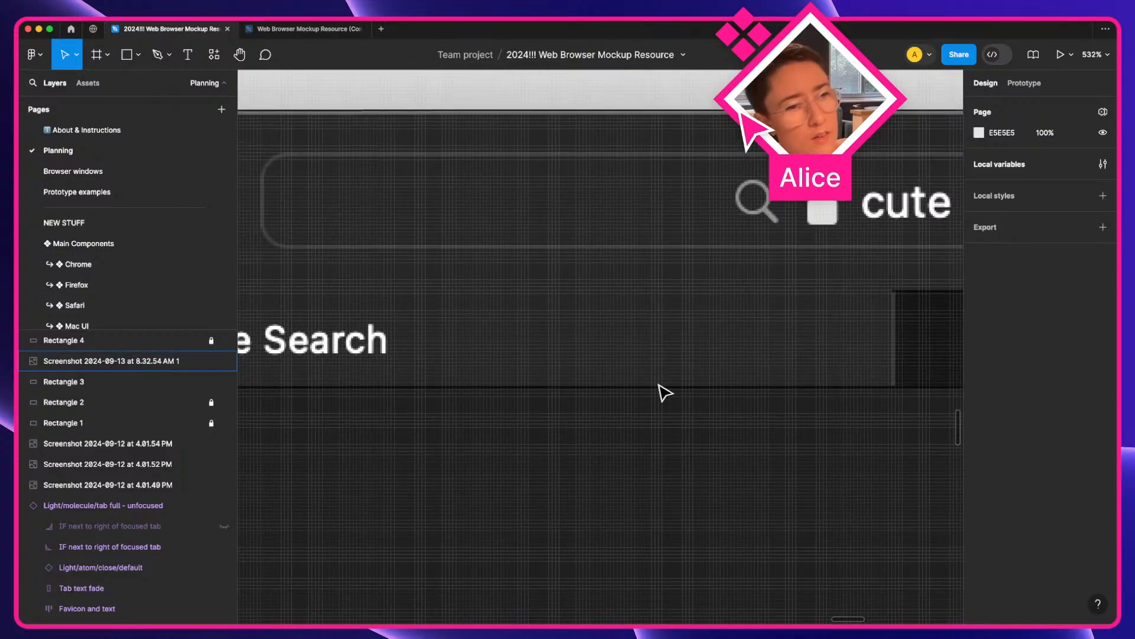
{"action": "scroll", "coordinate": [666, 392], "scroll_direction": "down", "scroll_amount": 3}
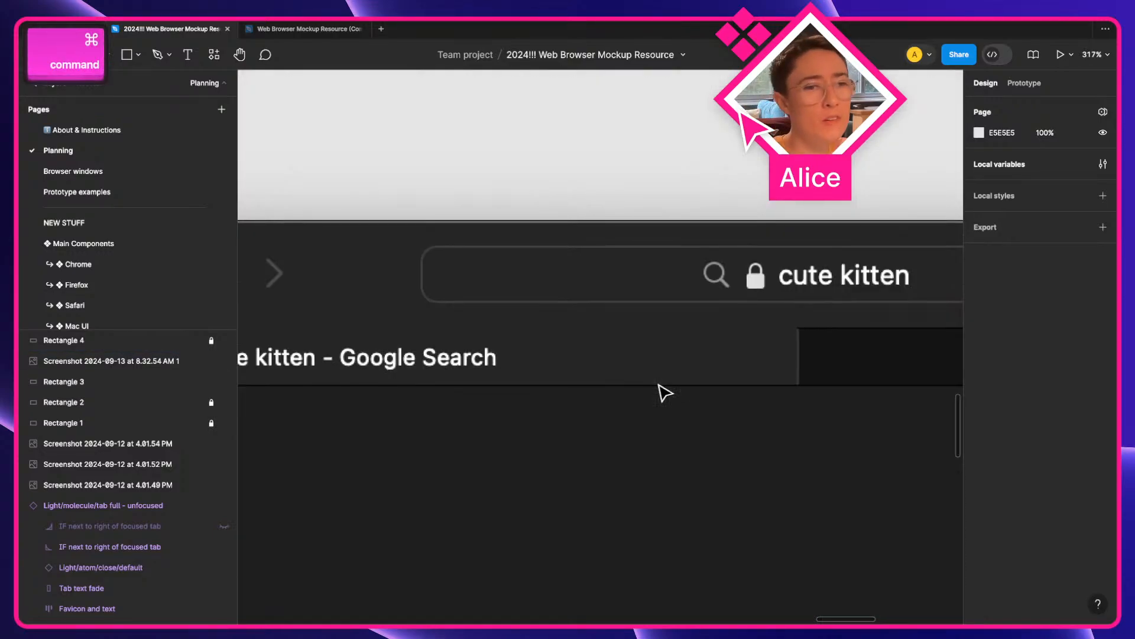
{"action": "scroll", "coordinate": [664, 392], "scroll_direction": "down", "scroll_amount": 3}
{"action": "key", "text": "space"}
{"action": "mouse_move", "coordinate": [489, 398]}
{"action": "left_mouse_down"}
{"action": "mouse_move", "coordinate": [700, 392]}
{"action": "mouse_move", "coordinate": [406, 387]}
{"action": "left_mouse_up"}
{"action": "left_click_drag", "start_coordinate": [705, 388], "coordinate": [433, 370]}
{"action": "mouse_move", "coordinate": [700, 363]}
{"action": "left_mouse_down"}
{"action": "mouse_move", "coordinate": [390, 365]}
{"action": "mouse_move", "coordinate": [784, 350]}
{"action": "left_mouse_up"}
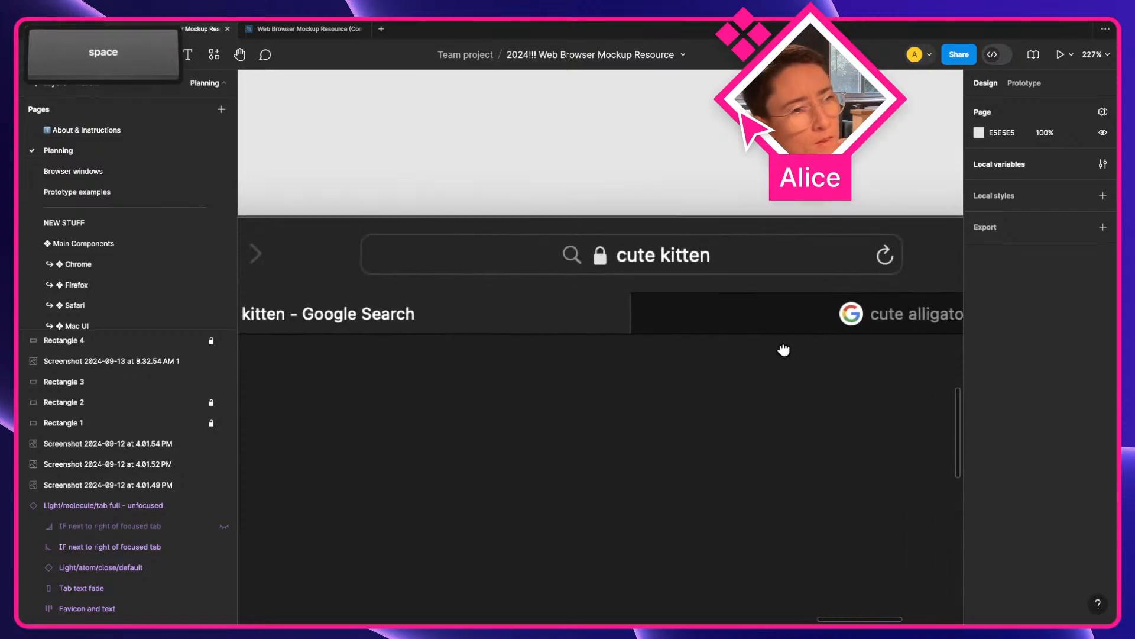
{"action": "left_click_drag", "start_coordinate": [573, 367], "coordinate": [762, 375]}
{"action": "scroll", "coordinate": [763, 375], "scroll_direction": "down", "scroll_amount": 5}
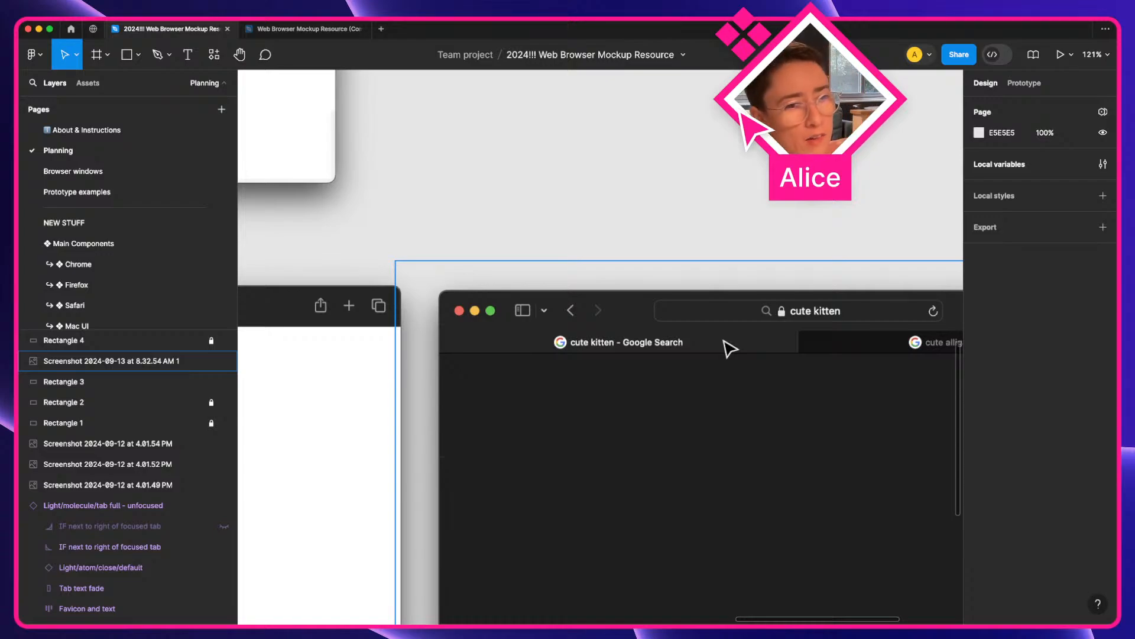
Examine the shape and rounded corners of the active Chrome tab in the Chrome screenshot for comparison with Safari.
{"action": "scroll", "coordinate": [730, 349], "scroll_direction": "down", "scroll_amount": 3}
{"action": "scroll", "coordinate": [755, 477], "scroll_direction": "down", "scroll_amount": 3}
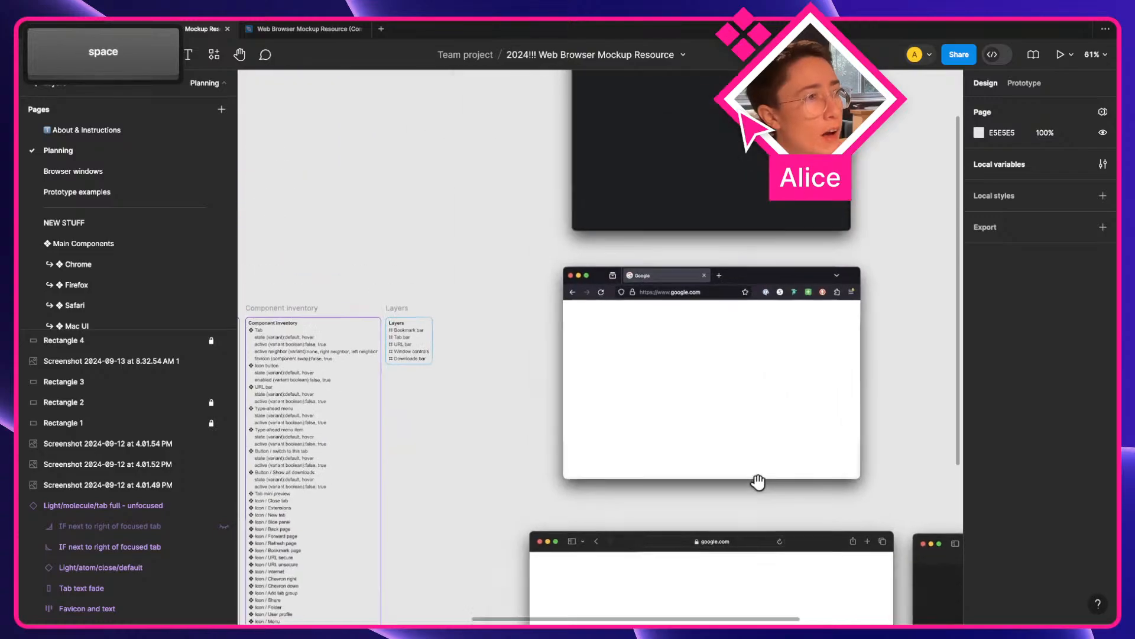
{"action": "scroll", "coordinate": [698, 273], "scroll_direction": "up", "scroll_amount": 5}
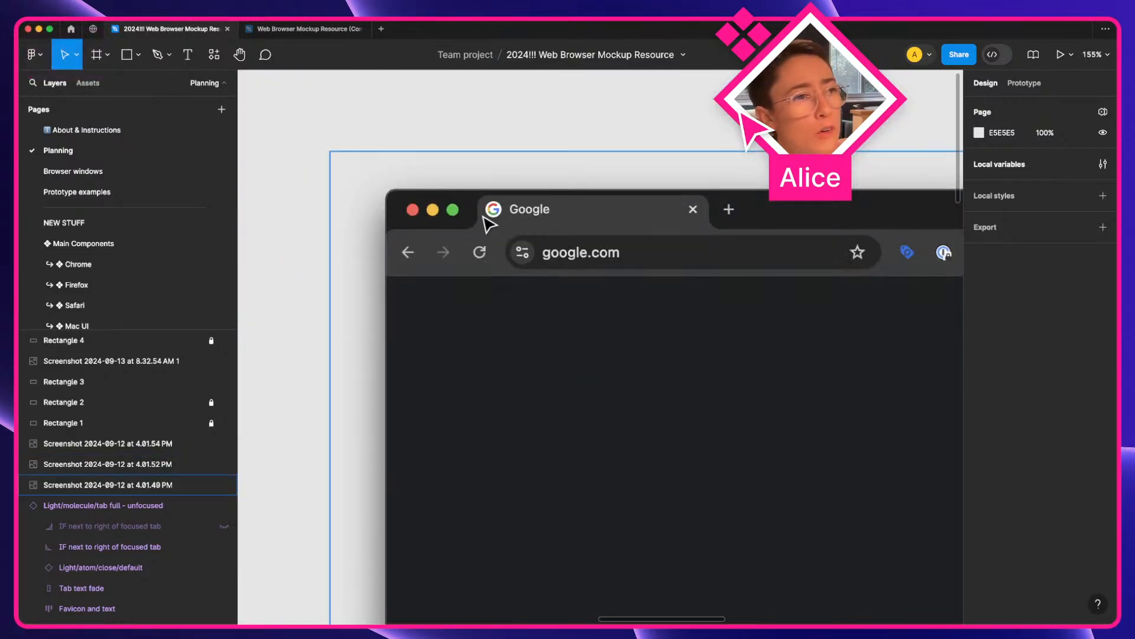
{"action": "scroll", "coordinate": [495, 220], "scroll_direction": "up", "scroll_amount": 3}
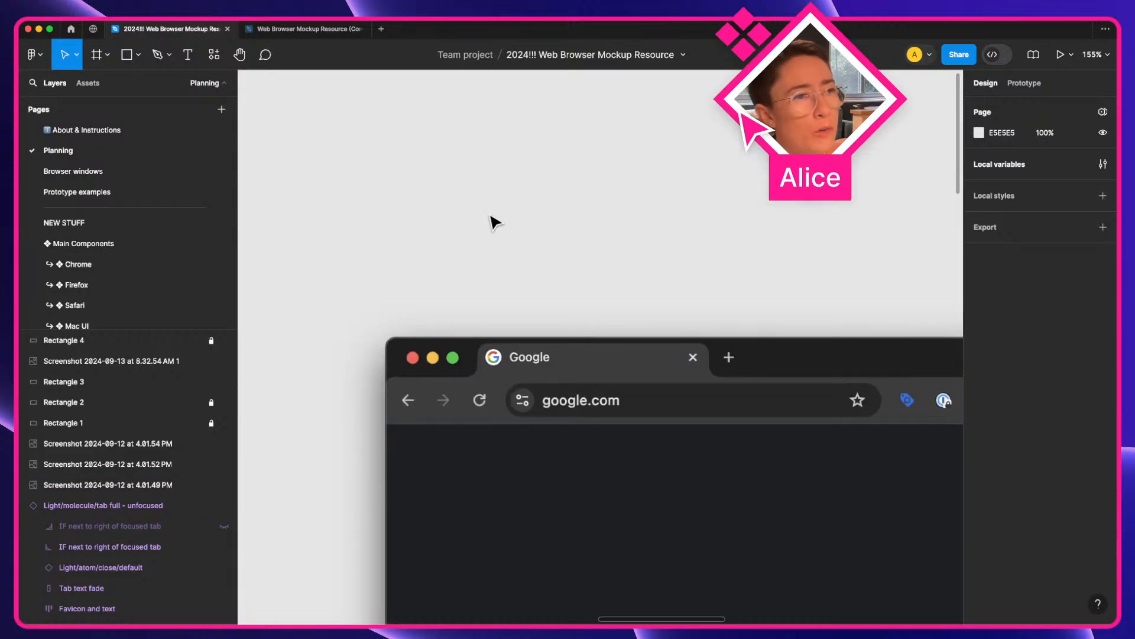
{"action": "scroll", "coordinate": [515, 337], "scroll_direction": "up", "scroll_amount": 3}
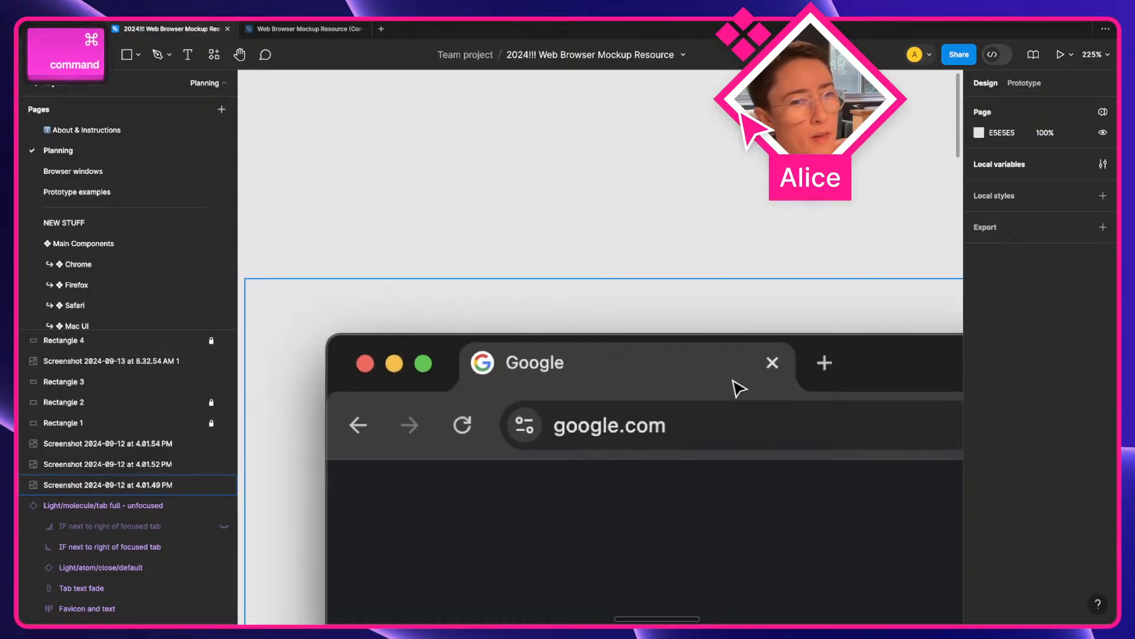
Review the Chrome Tab's corner-radi variables in the Color themes variable collection plan.
{"action": "scroll", "coordinate": [733, 385], "scroll_direction": "down", "scroll_amount": 8}
{"action": "key", "text": "space"}
{"action": "left_click_drag", "start_coordinate": [401, 446], "coordinate": [555, 350]}
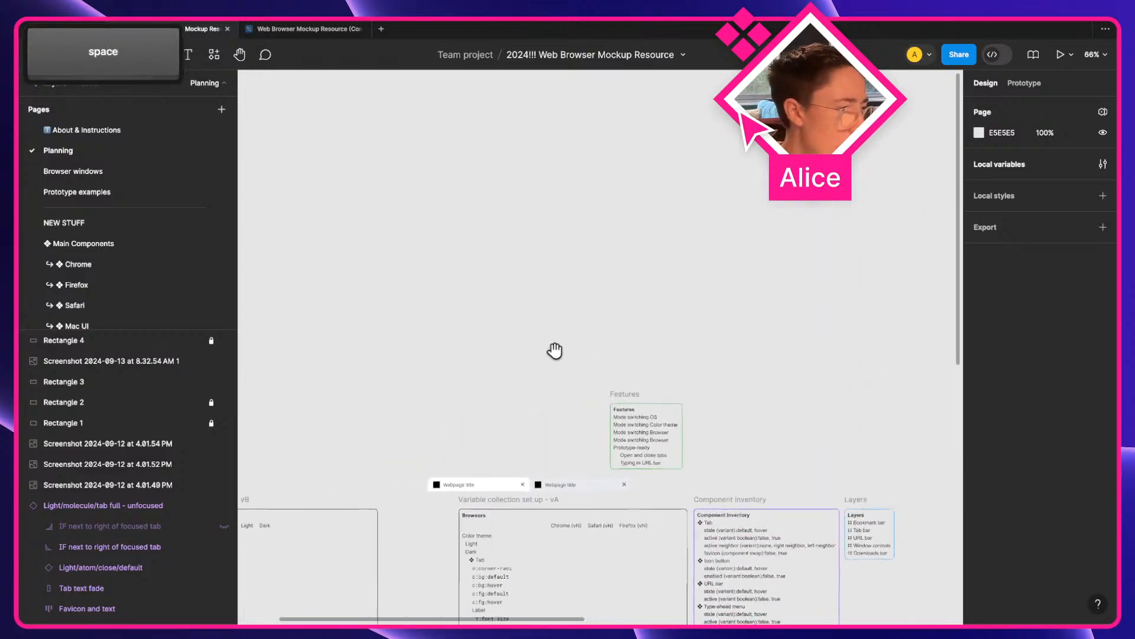
{"action": "scroll", "coordinate": [372, 464], "scroll_direction": "down", "scroll_amount": 3}
{"action": "scroll", "coordinate": [474, 429], "scroll_direction": "up", "scroll_amount": 6}
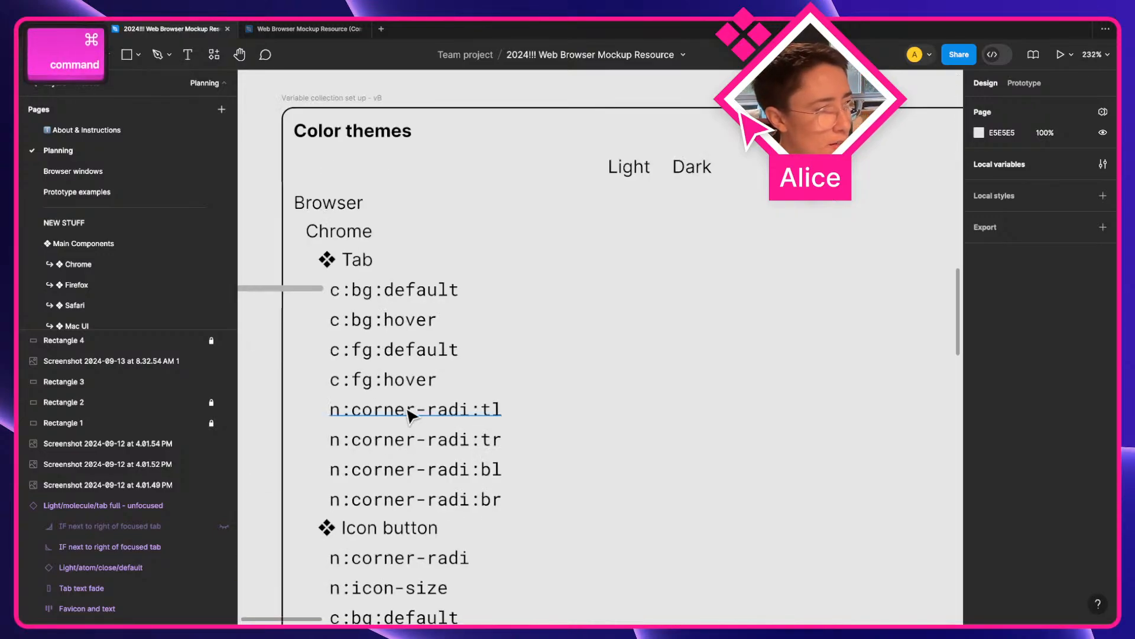
Rename the Chrome Tab variables n:corner-radi:tl to n:corner-radi:top and n:corner-radi:tr to n:corner-radi:bottom.
{"action": "double_click", "coordinate": [485, 409]}
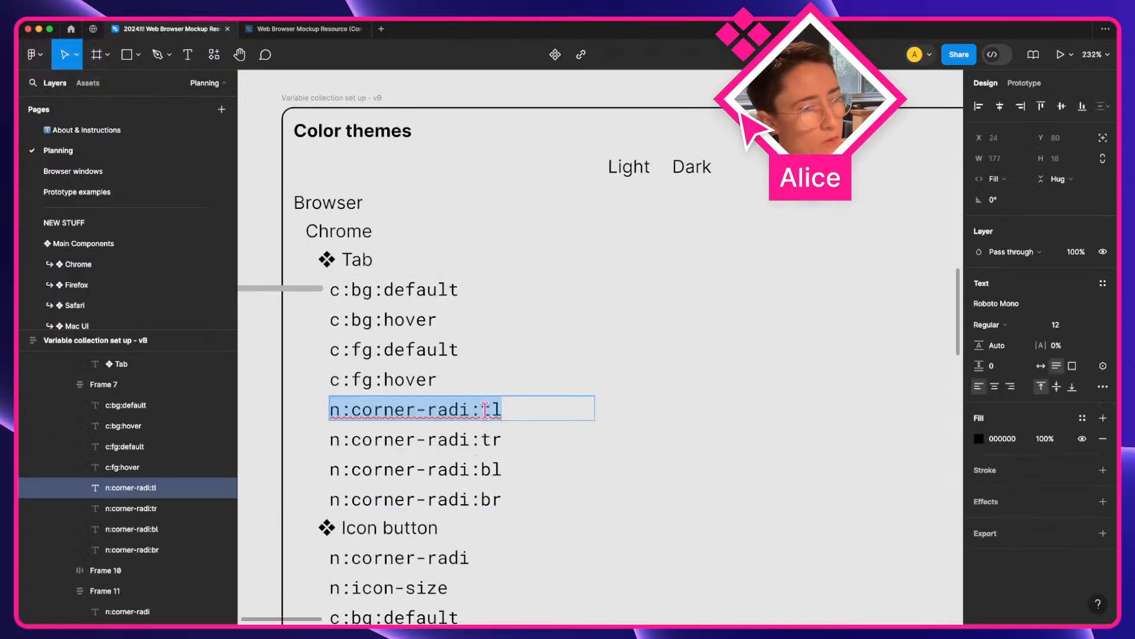
{"action": "key", "text": "Right"}
{"action": "key", "text": "BackSpace"}
{"action": "type", "text": "op"}
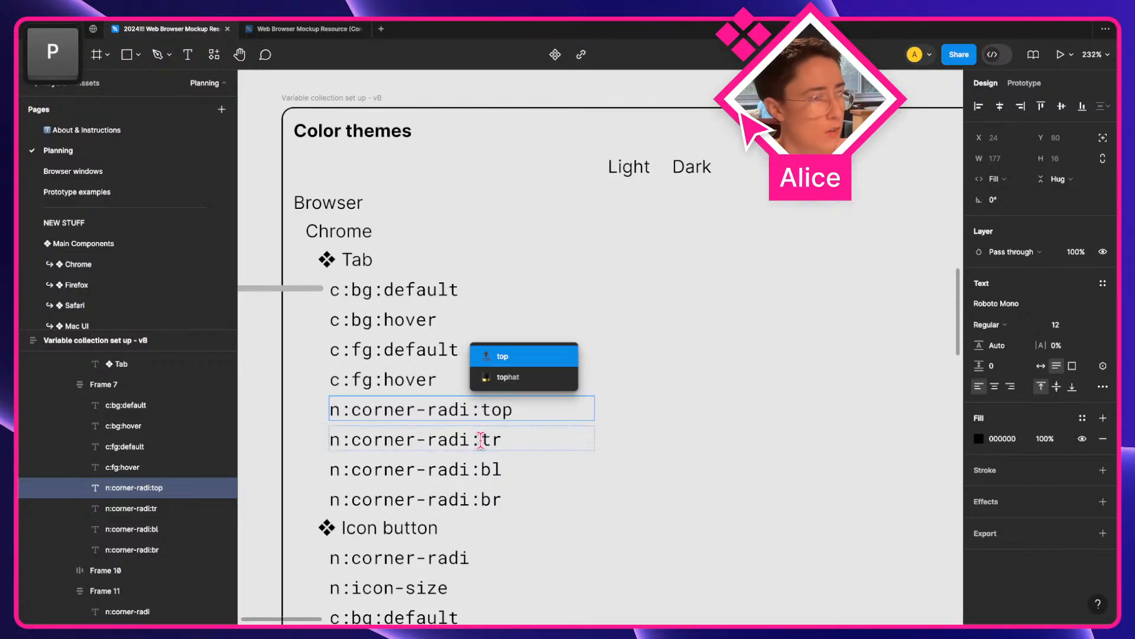
{"action": "double_click", "coordinate": [483, 440]}
{"action": "type", "text": "bottom"}
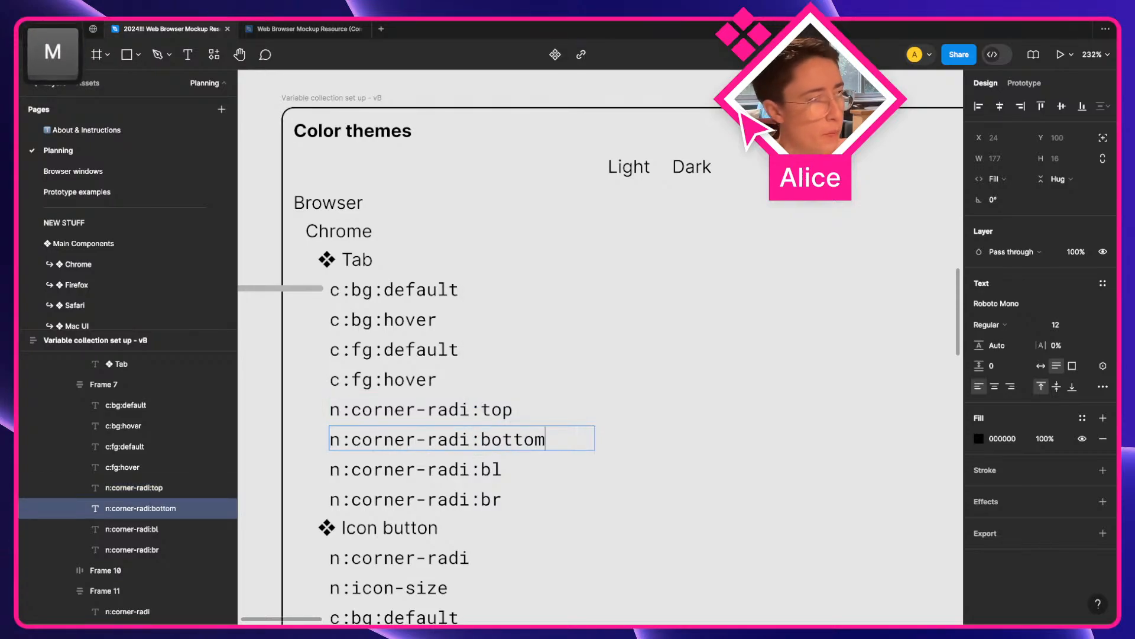
{"action": "left_click", "coordinate": [549, 467]}
{"action": "left_click", "coordinate": [560, 525]}
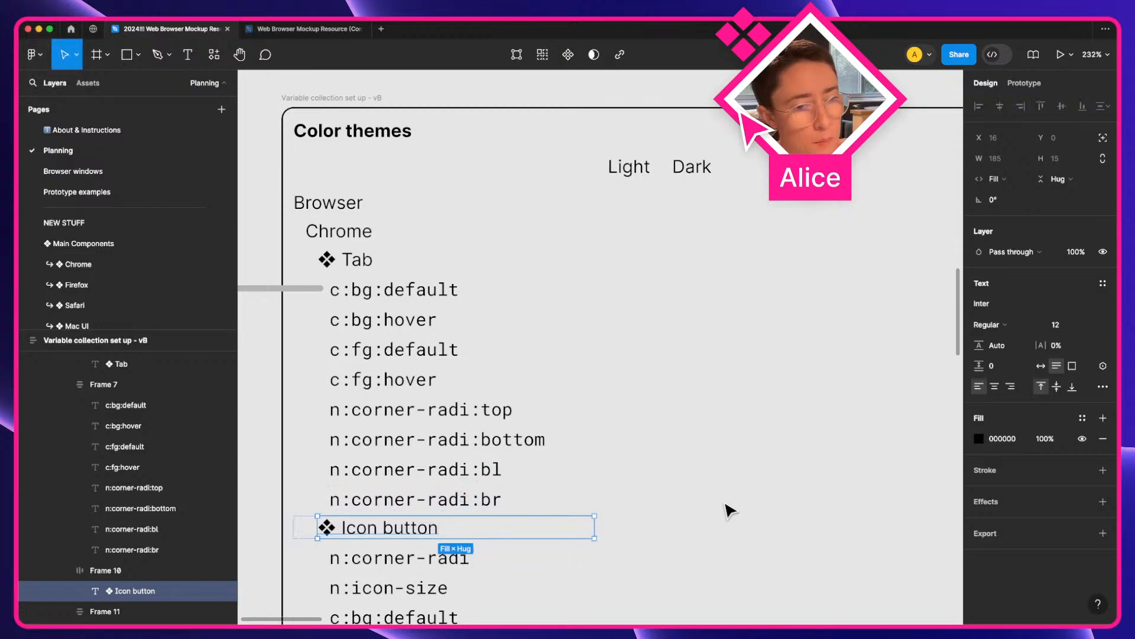
Delete the n:corner-radi:bl and n:corner-radi:br variables from the Chrome Tab list.
{"action": "left_click", "coordinate": [476, 506], "text": "super"}
{"action": "left_click", "coordinate": [450, 470], "text": "shift+super"}
{"action": "key", "text": "BackSpace"}
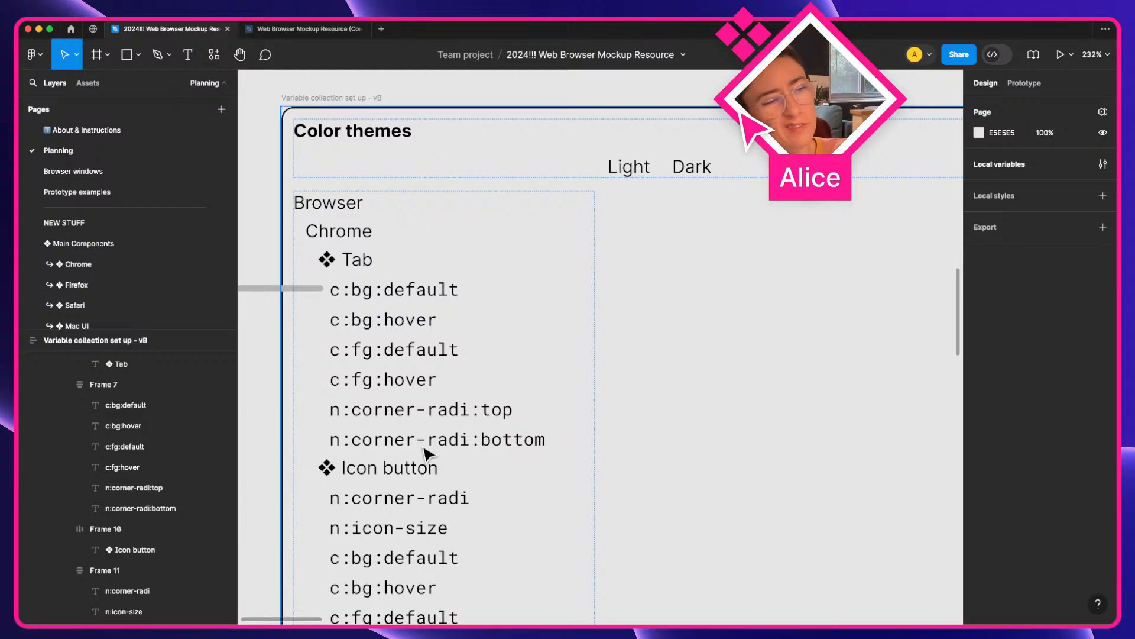
Review the Color themes variables in the vB plan against the tab variants and properties in the component inventory.
{"action": "scroll", "coordinate": [455, 420], "scroll_direction": "down", "scroll_amount": 10, "text": "super"}
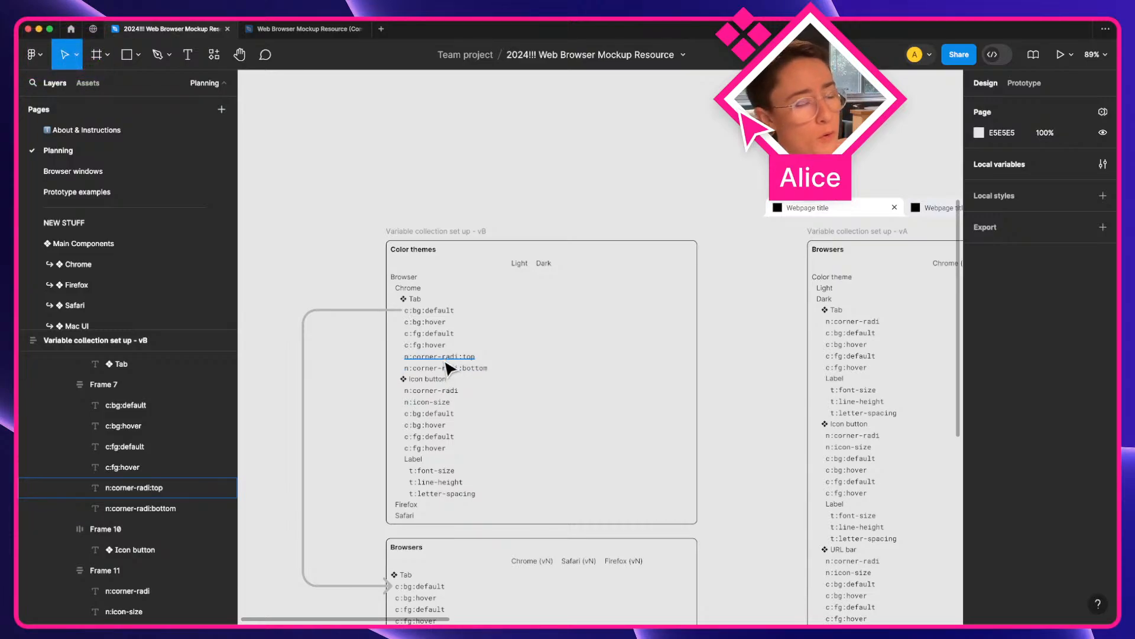
{"action": "key", "text": "space"}
{"action": "scroll", "coordinate": [367, 355], "scroll_direction": "right", "scroll_amount": 10}
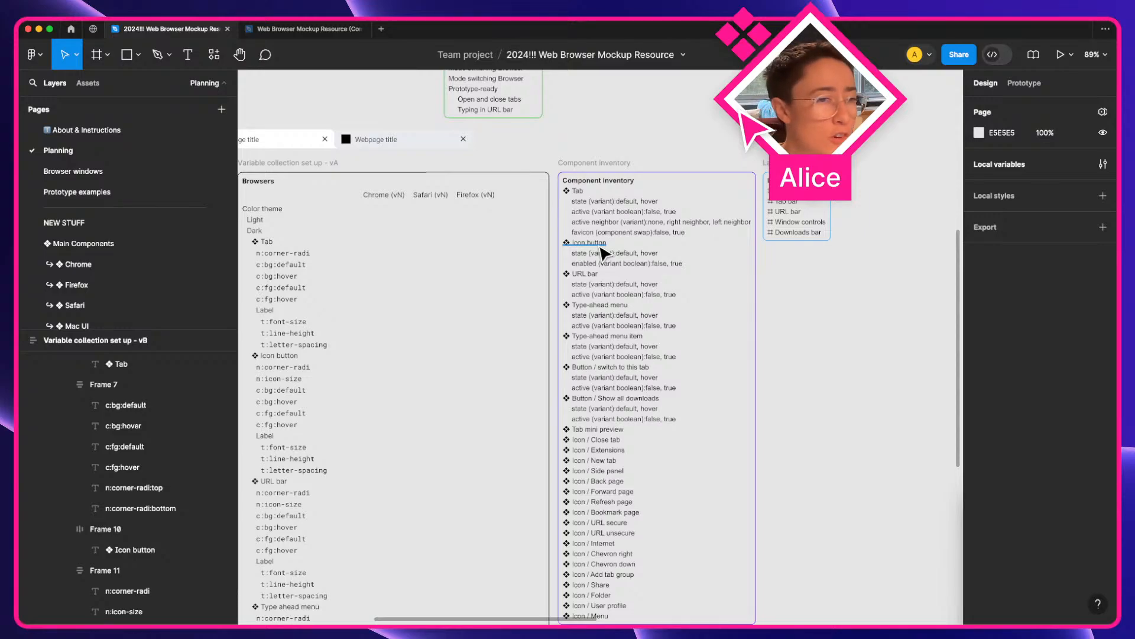
{"action": "scroll", "coordinate": [609, 254], "scroll_direction": "left", "scroll_amount": 15}
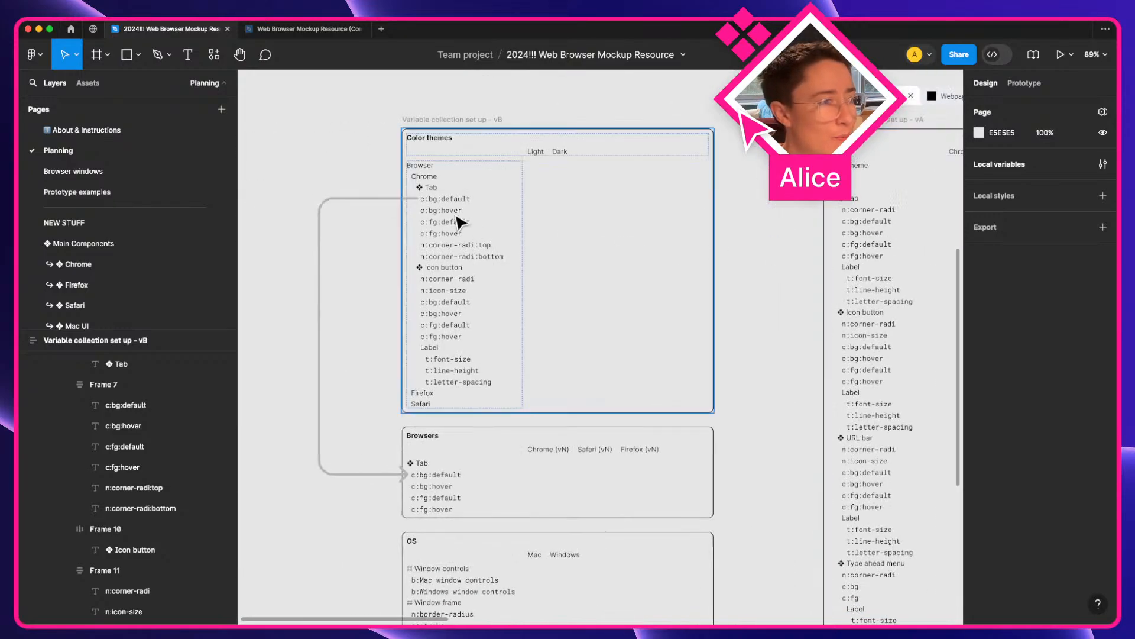
{"action": "scroll", "coordinate": [435, 210], "scroll_direction": "up", "scroll_amount": 5}
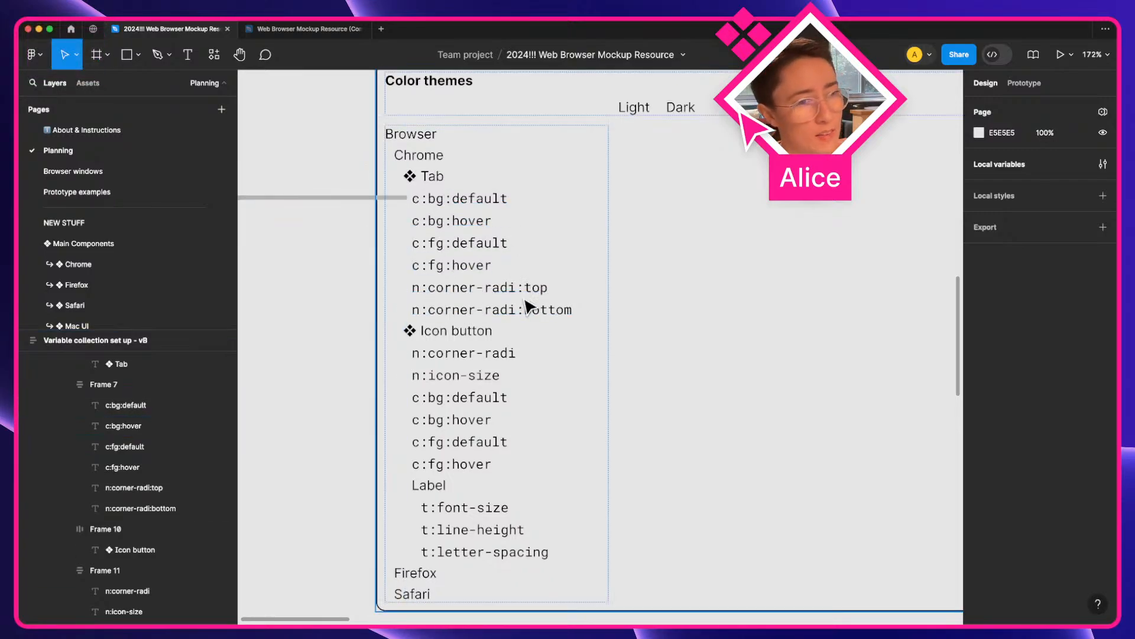
{"action": "scroll", "coordinate": [528, 306], "scroll_direction": "down", "scroll_amount": 2}
{"action": "scroll", "coordinate": [529, 307], "scroll_direction": "up", "scroll_amount": 5}
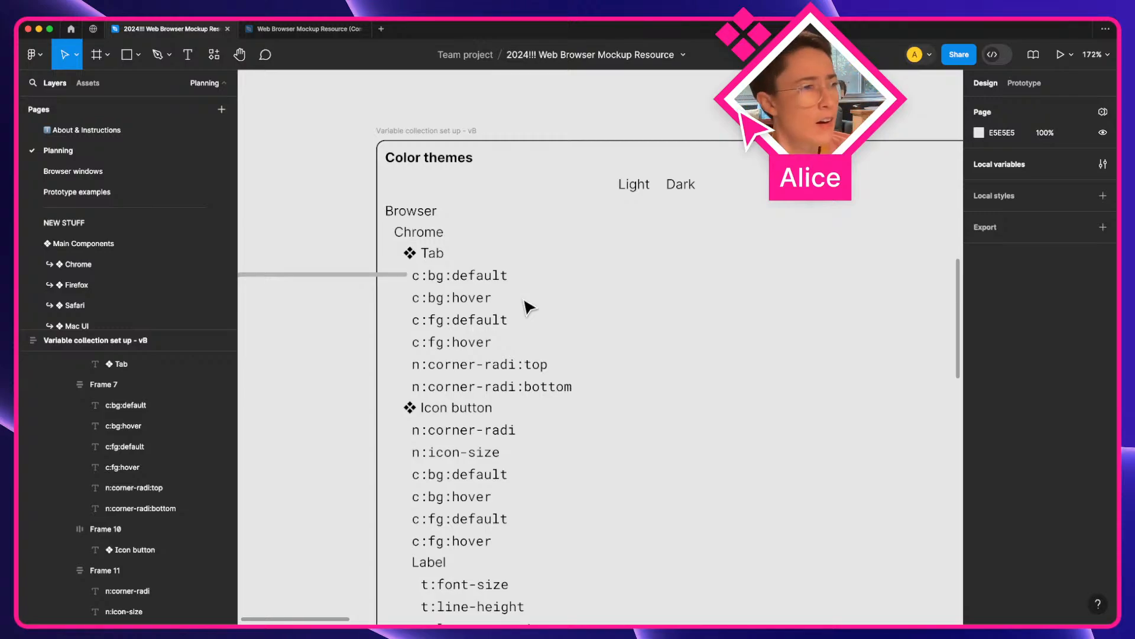
{"action": "scroll", "coordinate": [568, 317], "scroll_direction": "down", "scroll_amount": 5}
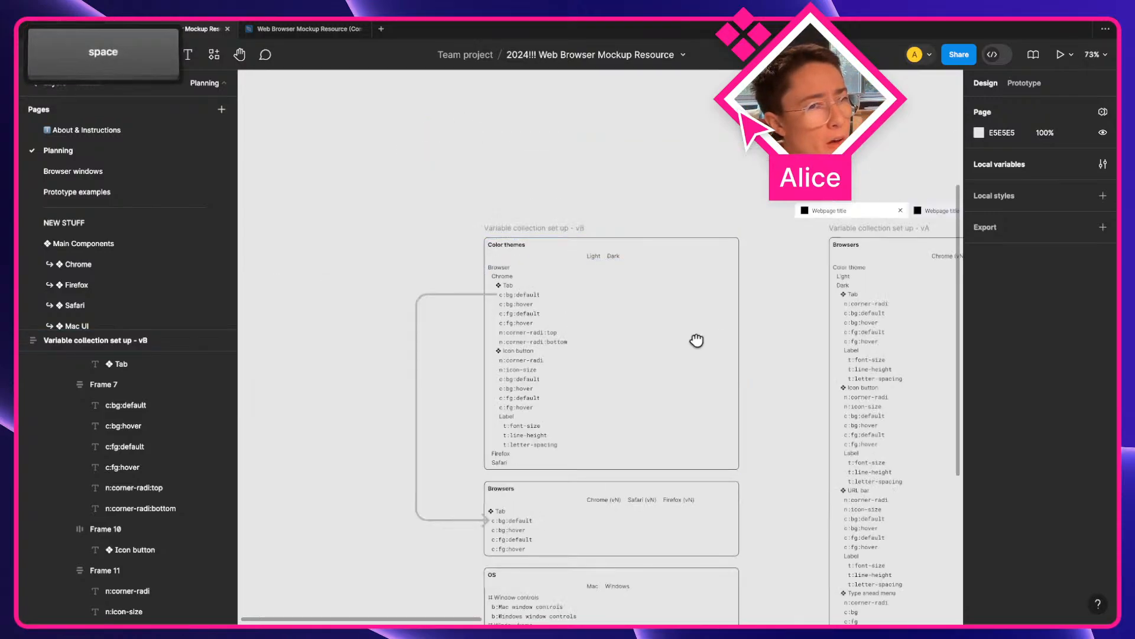
Move the Variable collection set up - vA frame away from the other plans, to about X -2498, Y 657.
{"action": "left_click_drag", "start_coordinate": [697, 340], "coordinate": [479, 307]}
{"action": "left_click_drag", "start_coordinate": [550, 296], "coordinate": [727, 267]}
{"action": "left_click_drag", "start_coordinate": [466, 299], "coordinate": [528, 300]}
{"action": "left_click", "coordinate": [602, 170]}
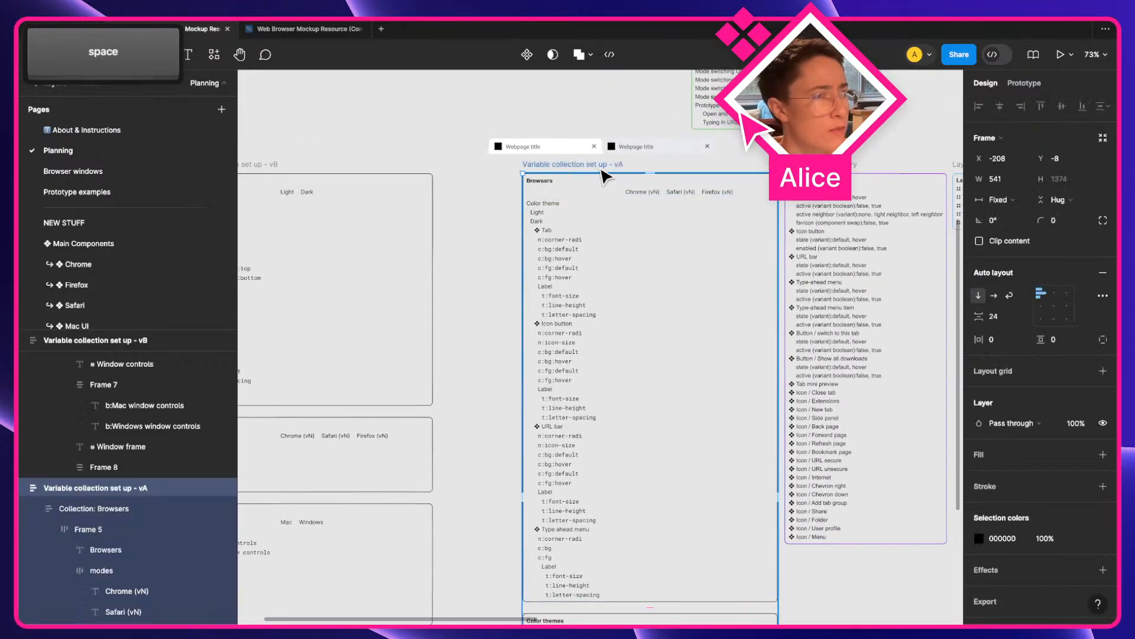
{"action": "scroll", "coordinate": [602, 171], "scroll_direction": "down", "scroll_amount": 5}
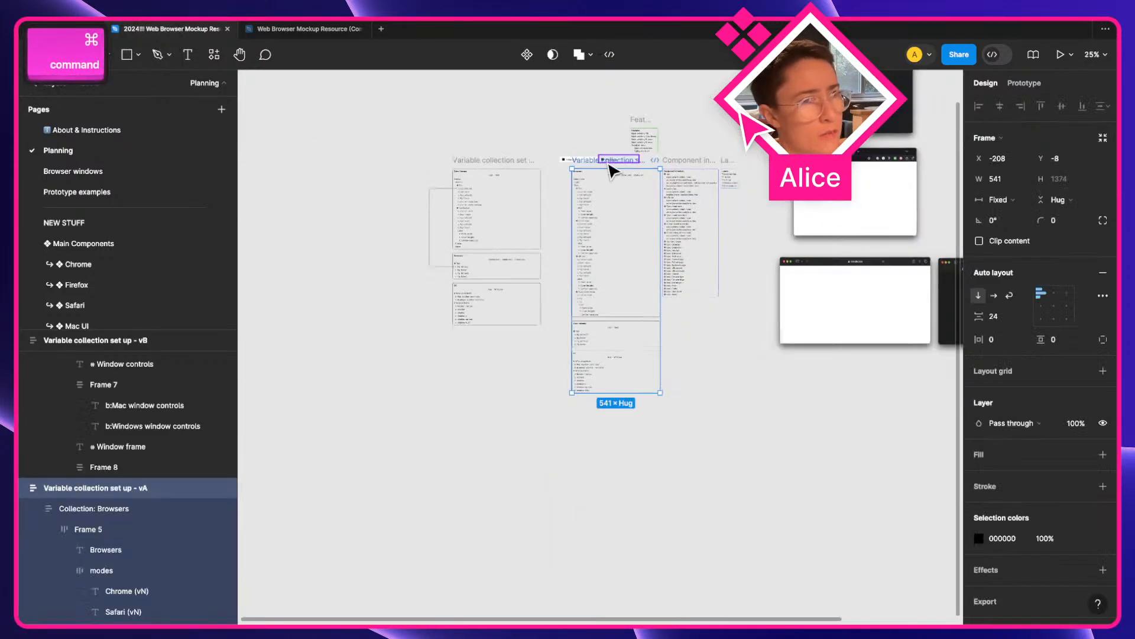
{"action": "left_click_drag", "start_coordinate": [602, 171], "coordinate": [400, 255]}
Rename the moved vA frame as "Not doing this".
{"action": "key", "text": "super+r"}
{"action": "key", "text": "Right"}
{"action": "key", "text": "super+a"}
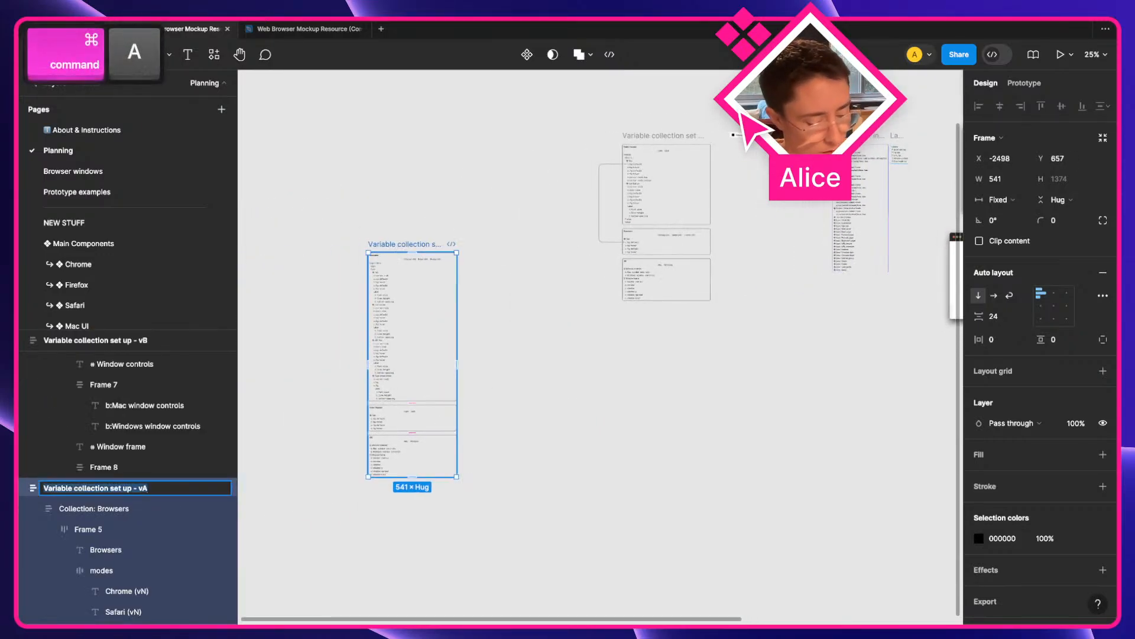
{"action": "type", "text": "Not doi"}
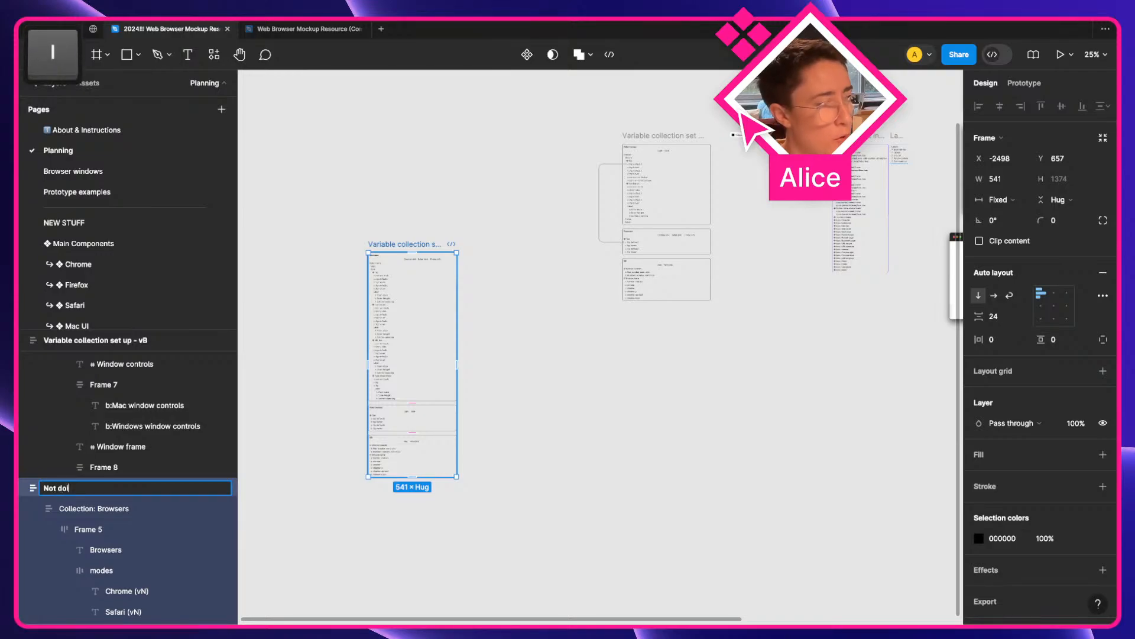
{"action": "type", "text": "ng thus"}
{"action": "key", "text": "BackSpace"}
{"action": "key", "text": "BackSpace"}
{"action": "type", "text": "is"}
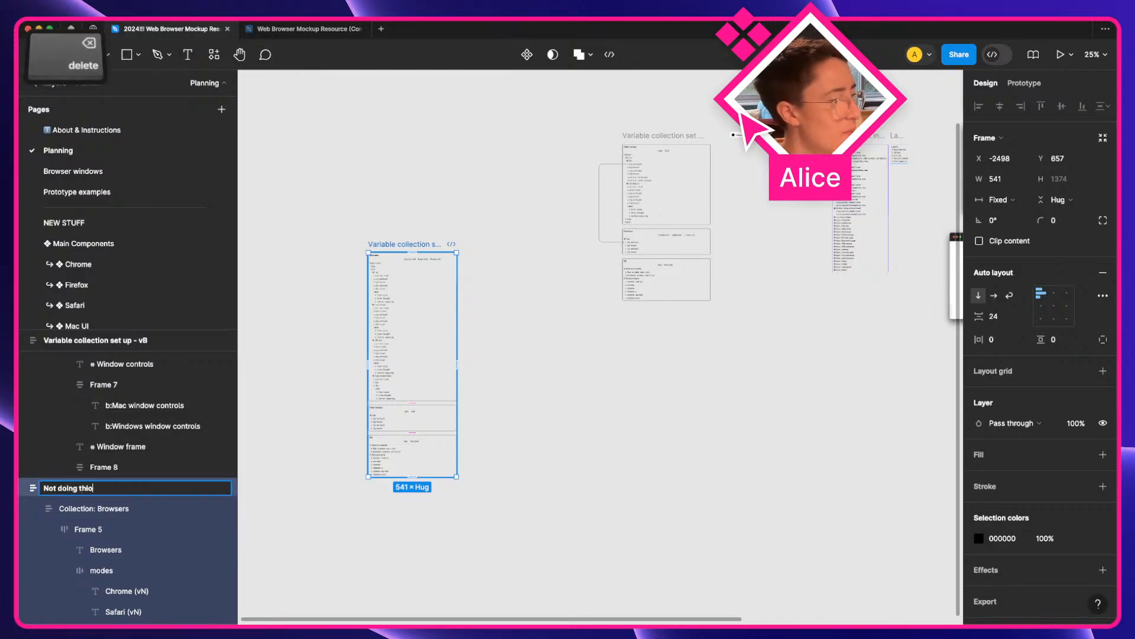
{"action": "key", "text": "Return"}
Move the Variable collection set up - vB frame next to the Component inventory, to about X -280, Y 52.
{"action": "left_click", "coordinate": [492, 214]}
{"action": "key", "text": "space"}
{"action": "left_click_drag", "start_coordinate": [559, 161], "coordinate": [446, 215]}
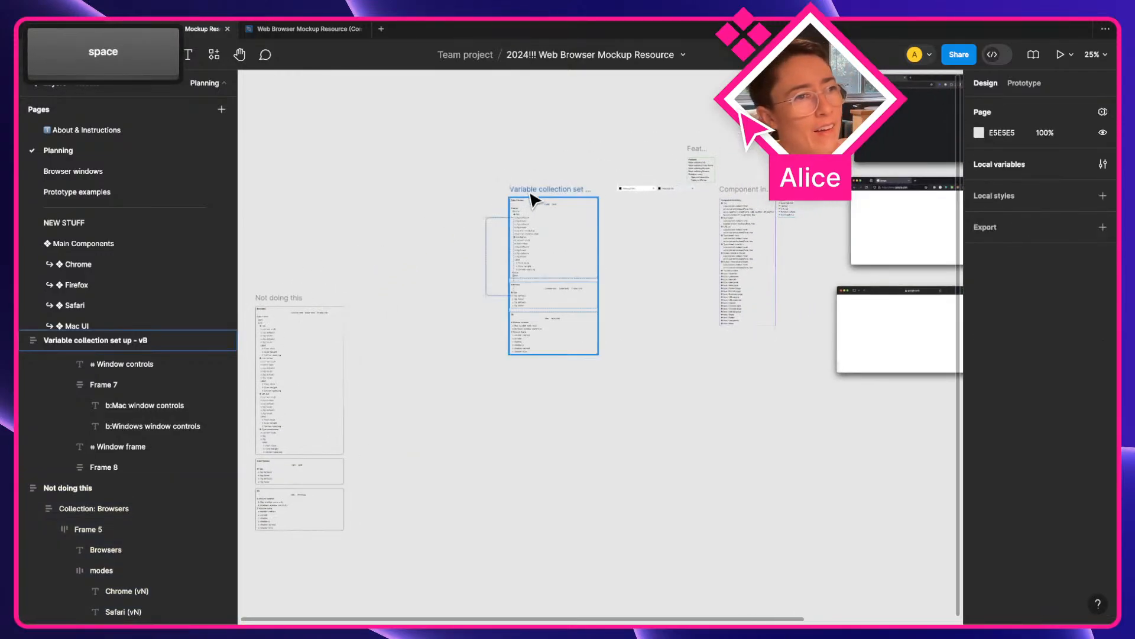
{"action": "left_click_drag", "start_coordinate": [530, 194], "coordinate": [641, 203]}
Duplicate the four bg and fg color variables under Chrome's Tab in the Color themes plan.
{"action": "scroll", "coordinate": [645, 208], "scroll_direction": "up", "scroll_amount": 5}
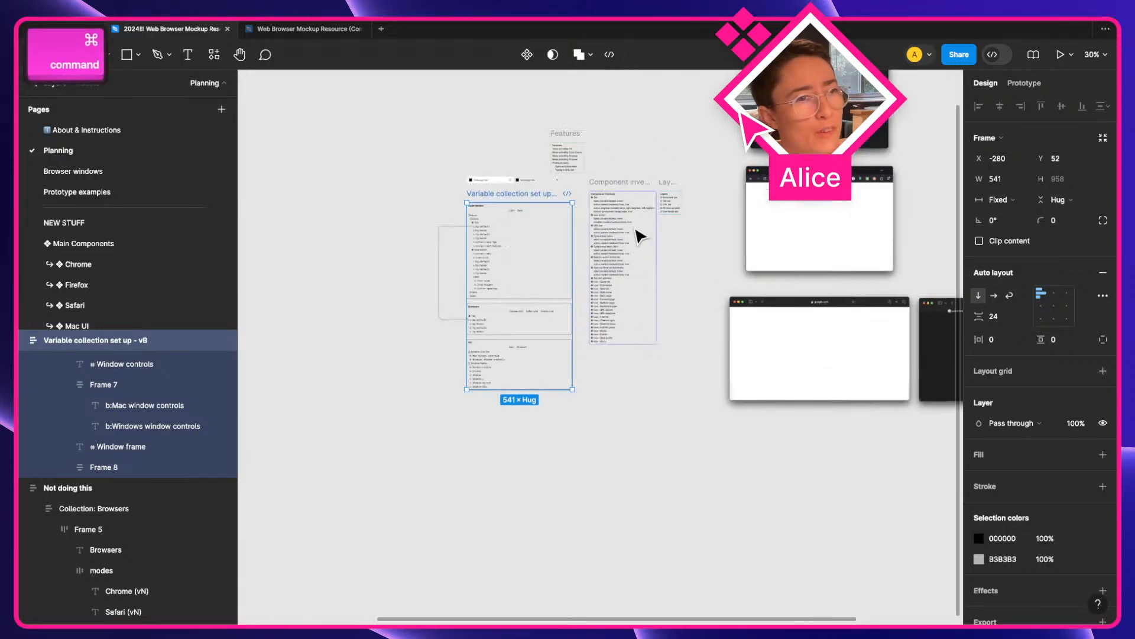
{"action": "scroll", "coordinate": [468, 257], "scroll_direction": "up", "scroll_amount": 4}
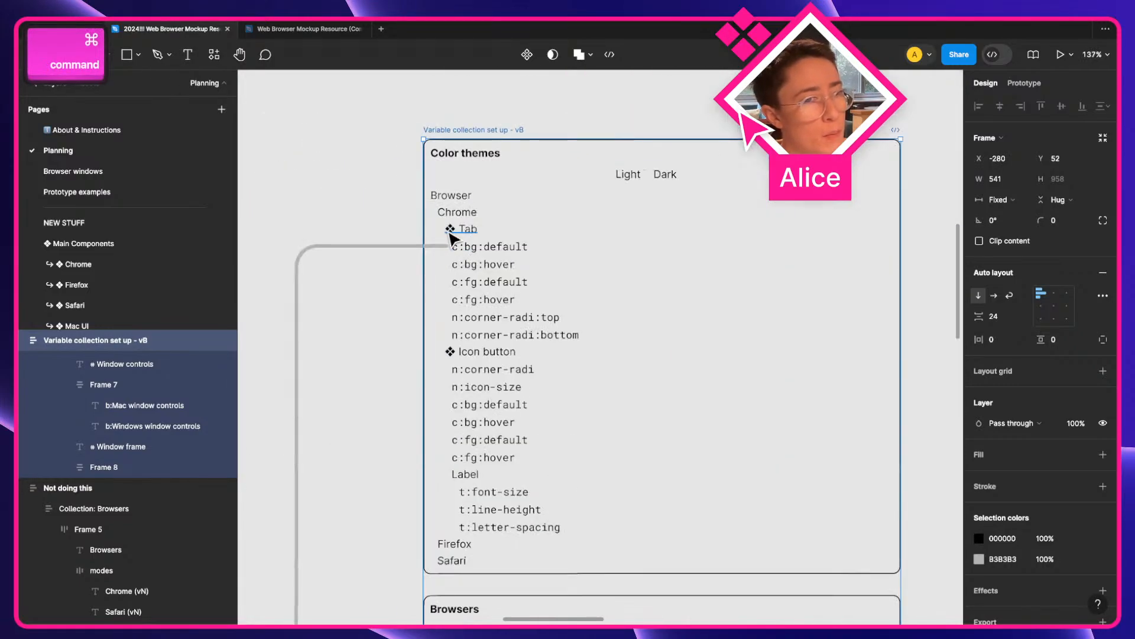
{"action": "key", "text": "space"}
{"action": "left_click_drag", "start_coordinate": [545, 292], "coordinate": [464, 292]}
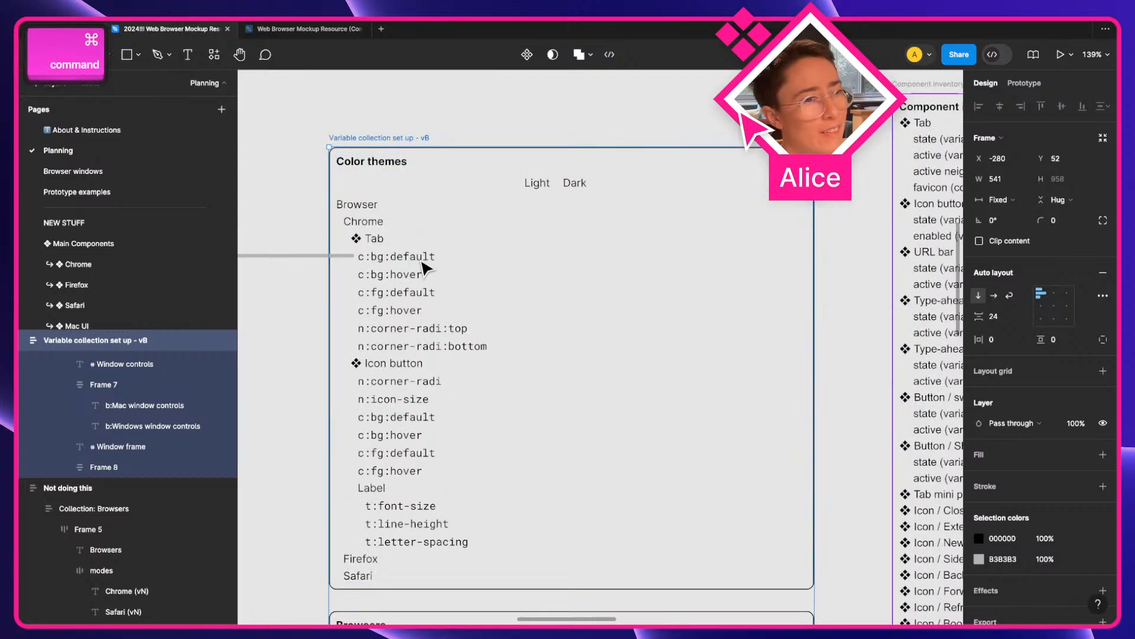
{"action": "scroll", "coordinate": [408, 253], "scroll_direction": "up", "scroll_amount": 2}
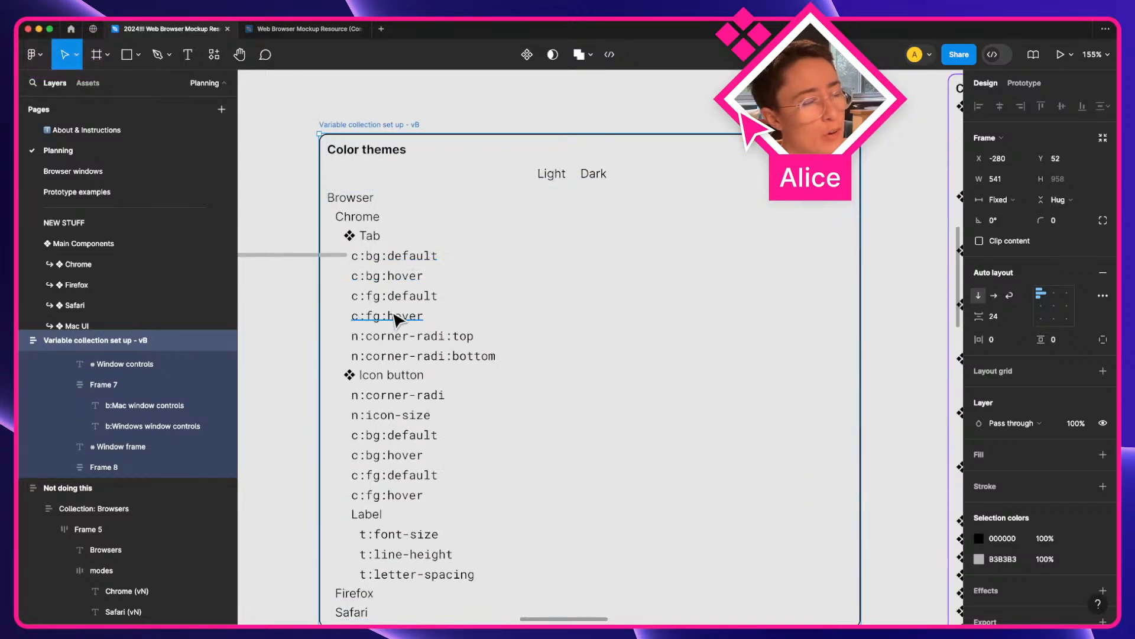
{"action": "left_click", "coordinate": [380, 258], "text": "shift+super"}
{"action": "left_click", "coordinate": [384, 276], "text": "shift+super"}
{"action": "left_click", "coordinate": [388, 296], "text": "shift+super"}
{"action": "left_click", "coordinate": [392, 314], "text": "shift+super"}
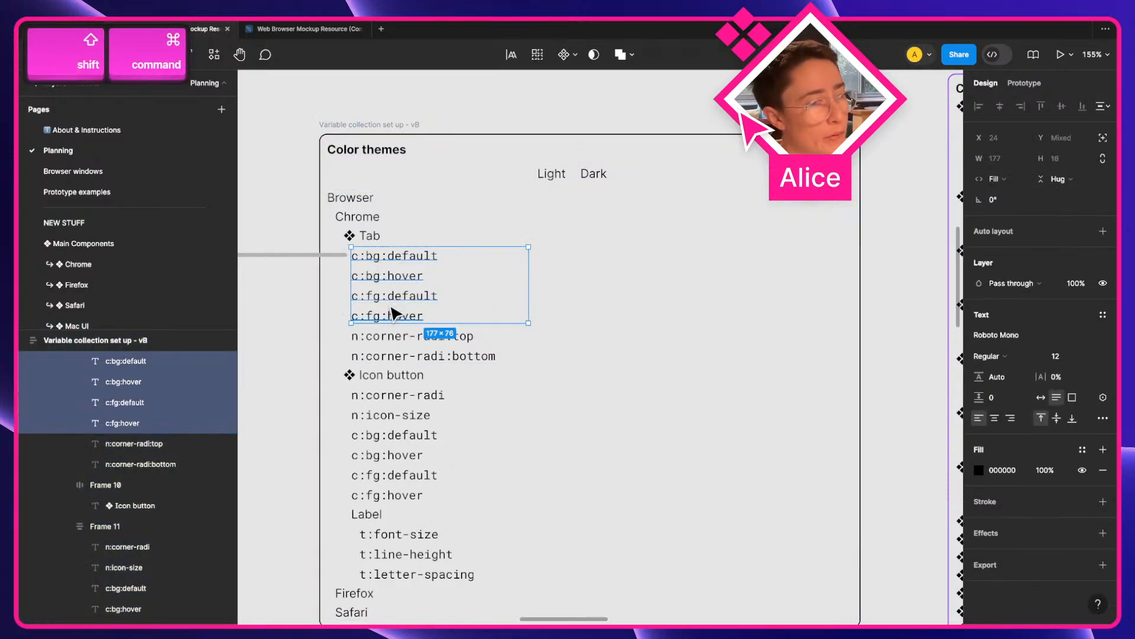
{"action": "key", "text": "super+d"}
Reorder the duplicated bg and fg variables so they sit directly below the original four and above n:corner-radi:top.
{"action": "key", "text": "super+]"}
{"action": "key", "text": "super+]"}
{"action": "key", "text": "super+]"}
{"action": "key", "text": "super+]"}
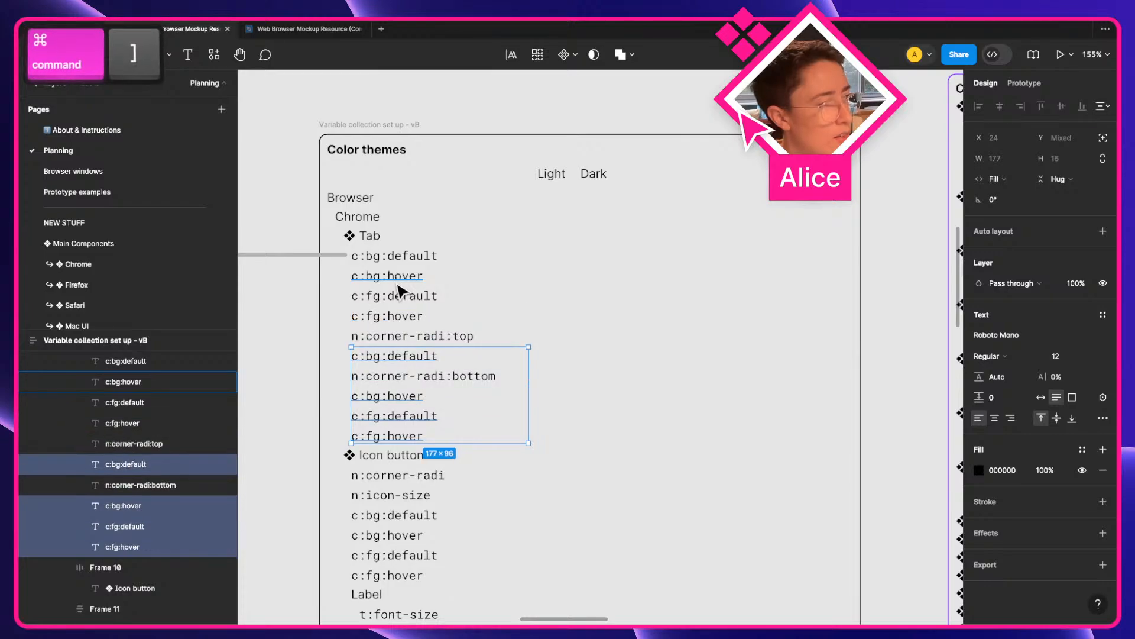
{"action": "key", "text": "super+]"}
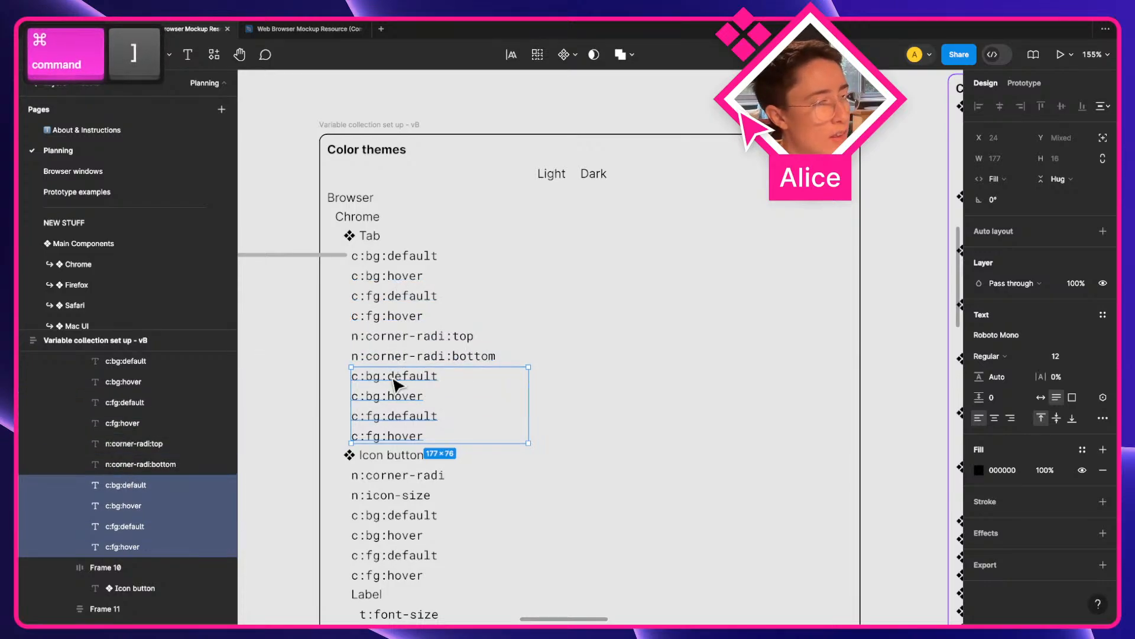
{"action": "key", "text": "super+["}
{"action": "key", "text": "super+["}
{"action": "key", "text": "super+["}
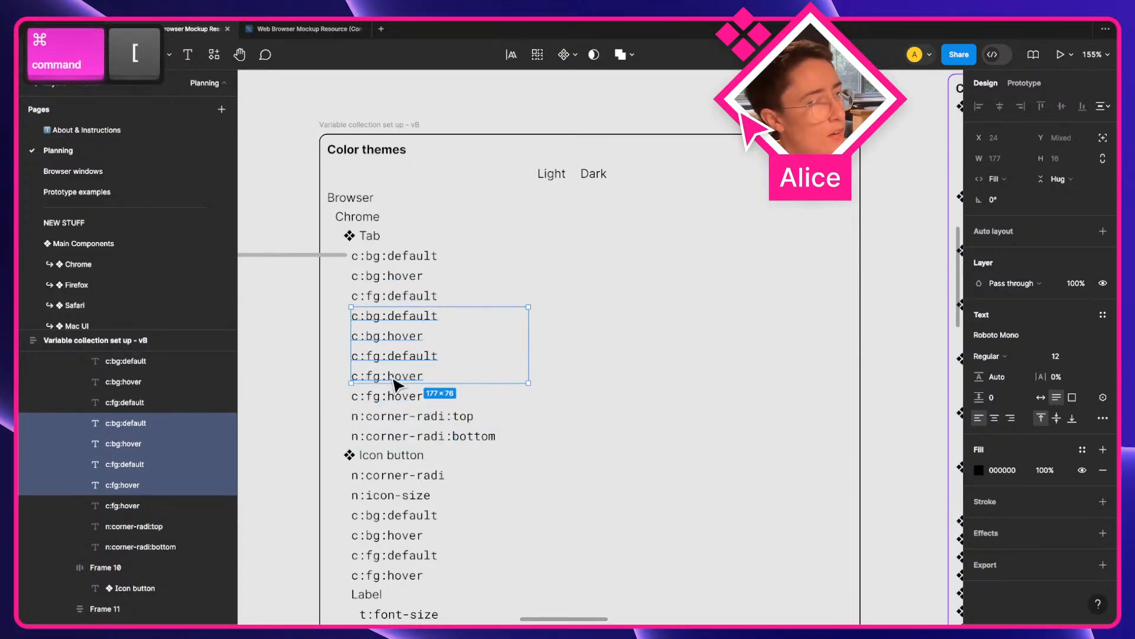
{"action": "key", "text": "super+bracketright"}
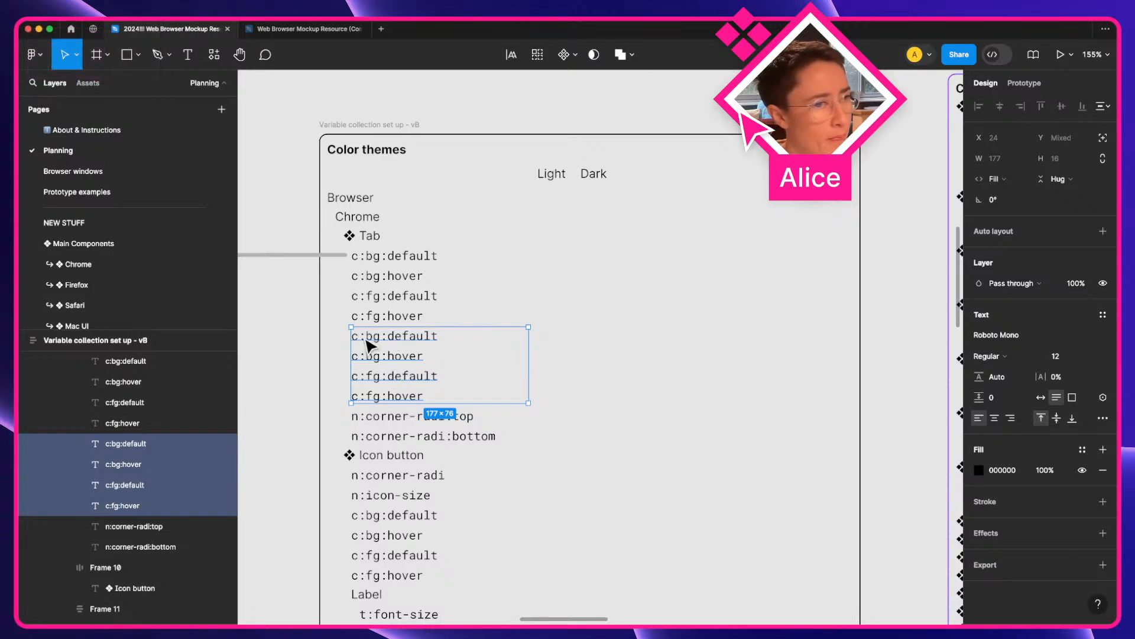
Rename the first Chrome Tab variable as c:active:bg:default.
{"action": "double_click", "coordinate": [380, 256]}
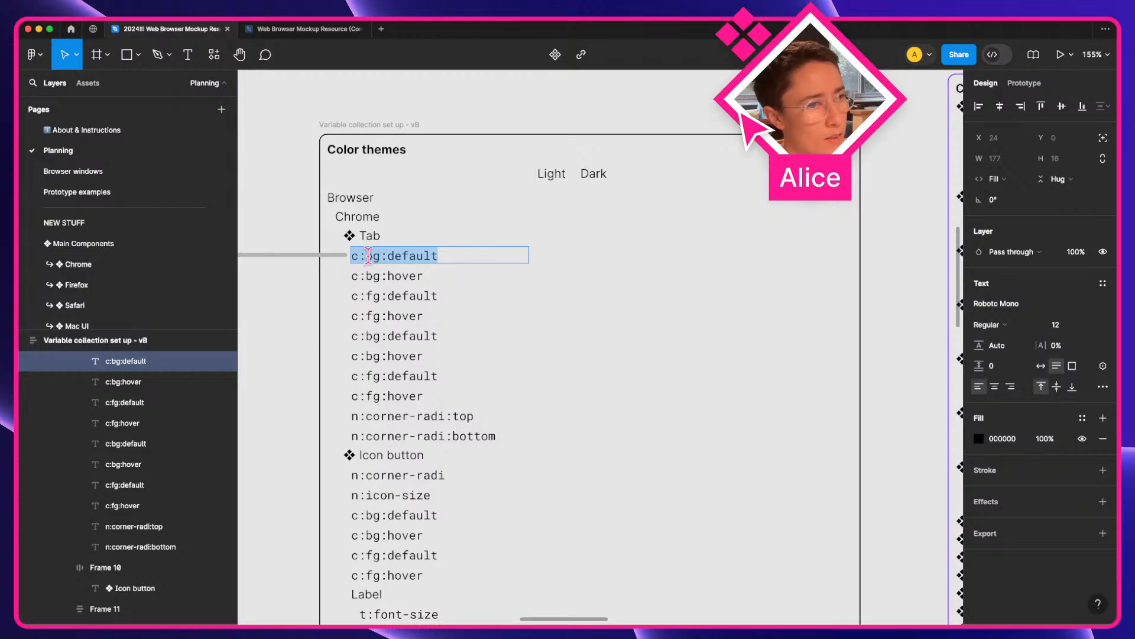
{"action": "left_click", "coordinate": [368, 255]}
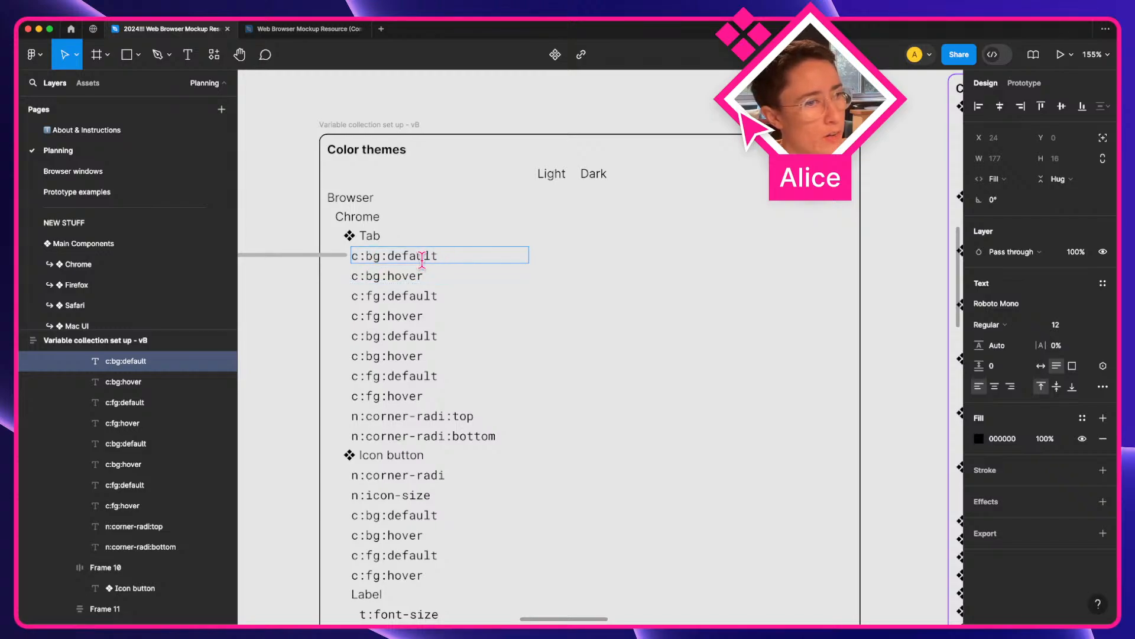
{"action": "left_click_drag", "start_coordinate": [420, 265], "coordinate": [492, 285]}
{"action": "scroll", "coordinate": [471, 288], "scroll_direction": "up", "scroll_amount": 2}
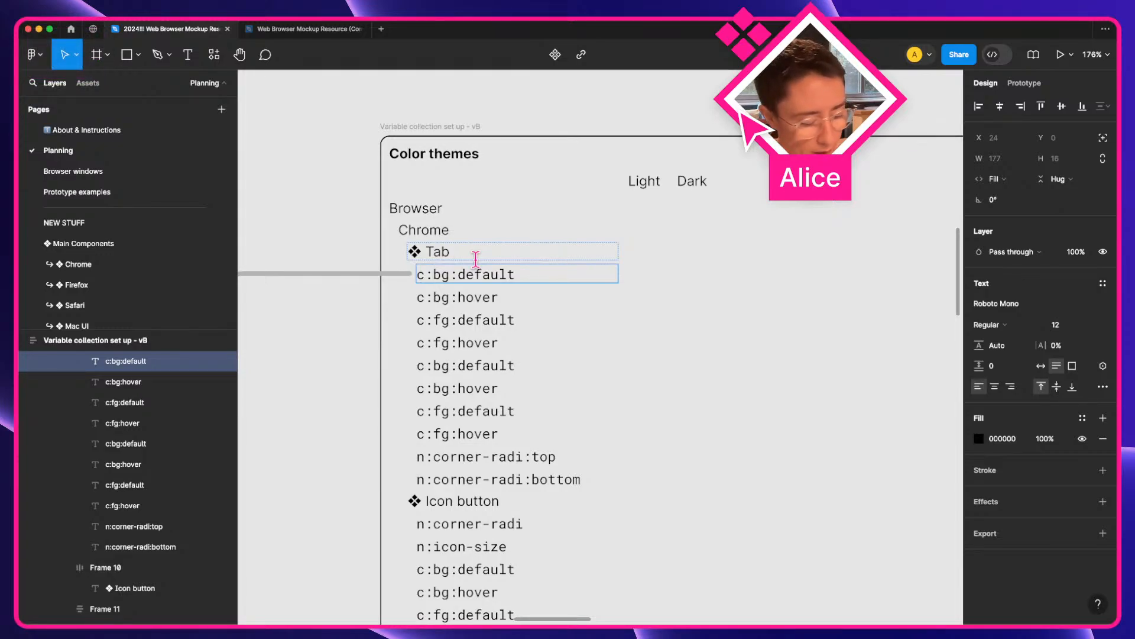
{"action": "type", "text": "active:"}
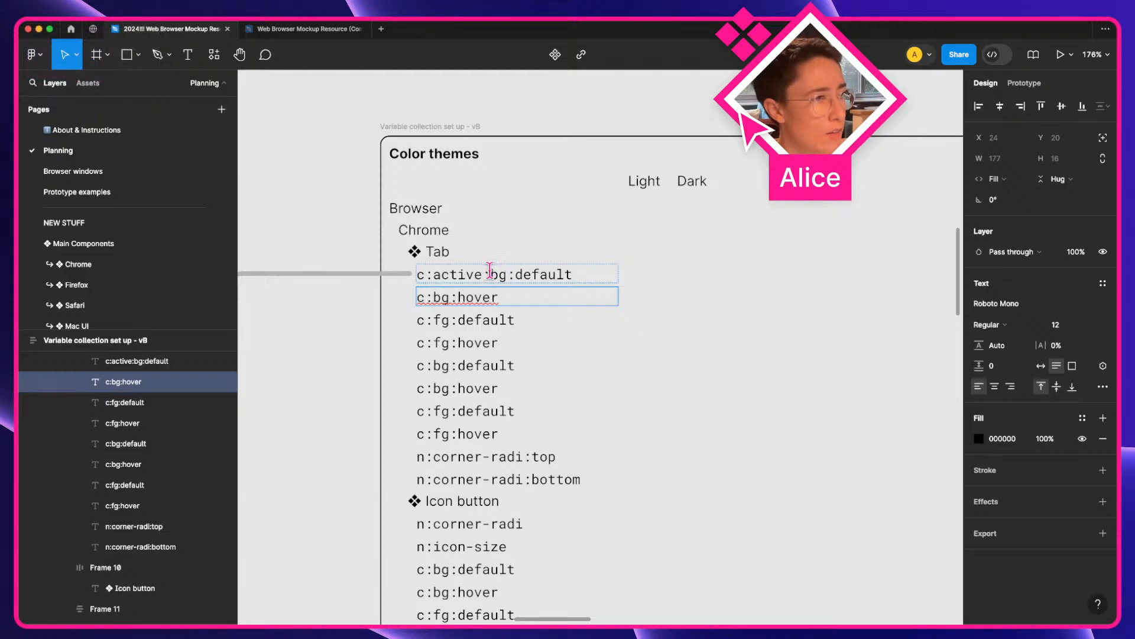
Copy the active: prefix into the next three Tab variables, making c:active:bg:hover, c:active:fg:default and c:active:fg:hover.
{"action": "left_click_drag", "start_coordinate": [490, 273], "coordinate": [448, 274]}
{"action": "key", "text": "ctrl+c"}
{"action": "left_click", "coordinate": [434, 297]}
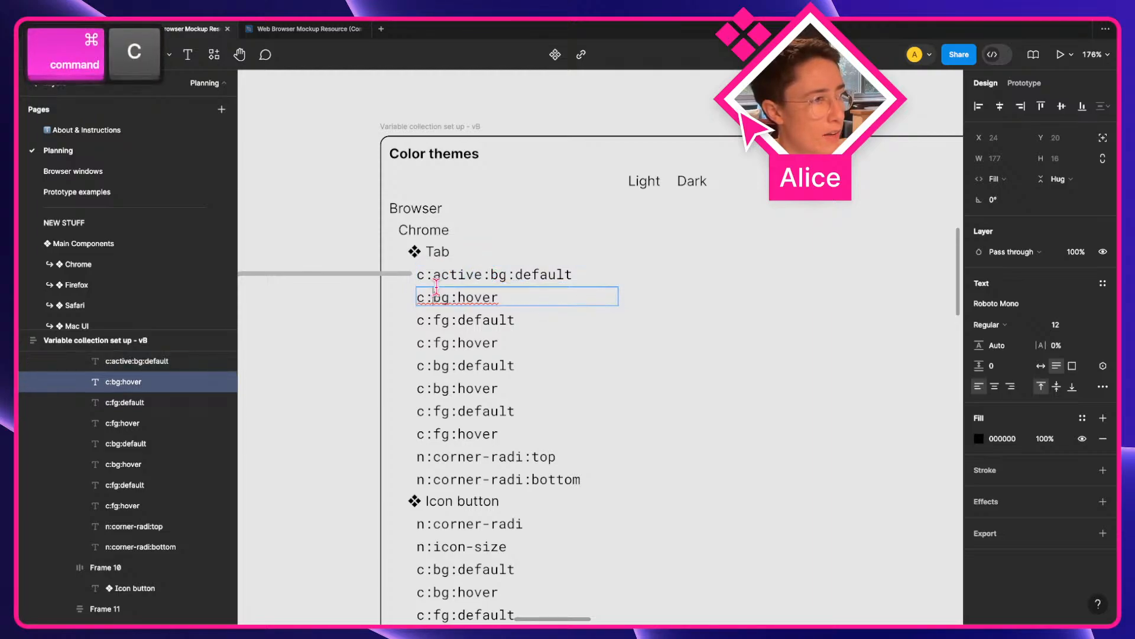
{"action": "key", "text": "ctrl+v"}
{"action": "left_click", "coordinate": [434, 319]}
{"action": "key", "text": "ctrl+v"}
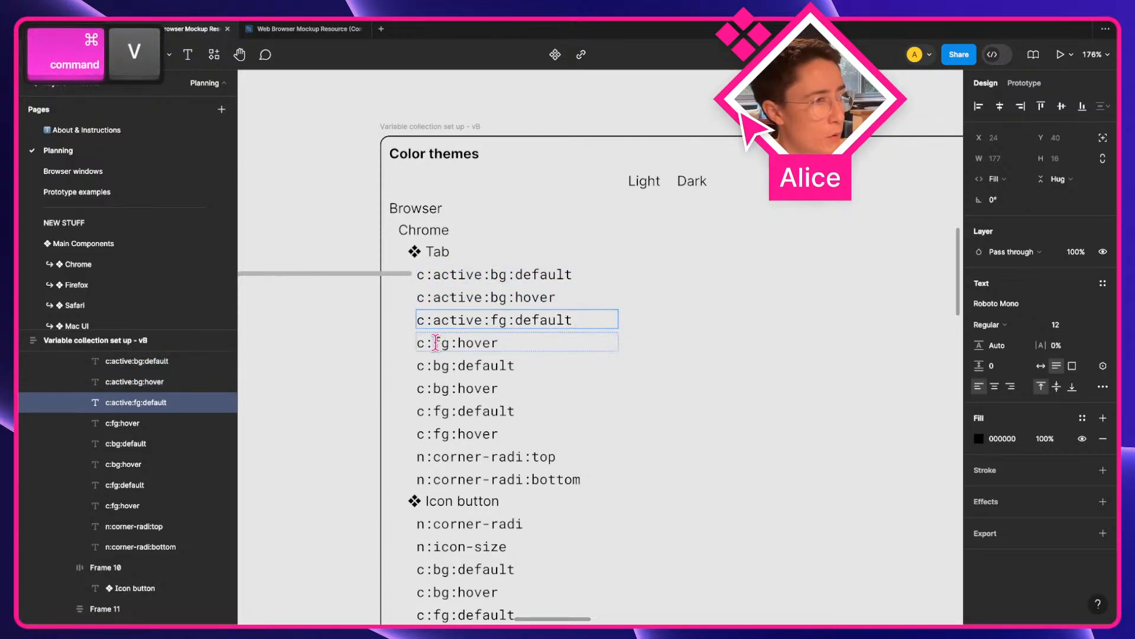
{"action": "left_click", "coordinate": [433, 342]}
{"action": "key", "text": "ctrl+v"}
Add the inactive: prefix to the four unprefixed Chrome Tab color variables, making c:inactive:bg:default, c:inactive:bg:hover, c:inactive:fg:default and c:inactive:fg:hover.
{"action": "left_click", "coordinate": [434, 365]}
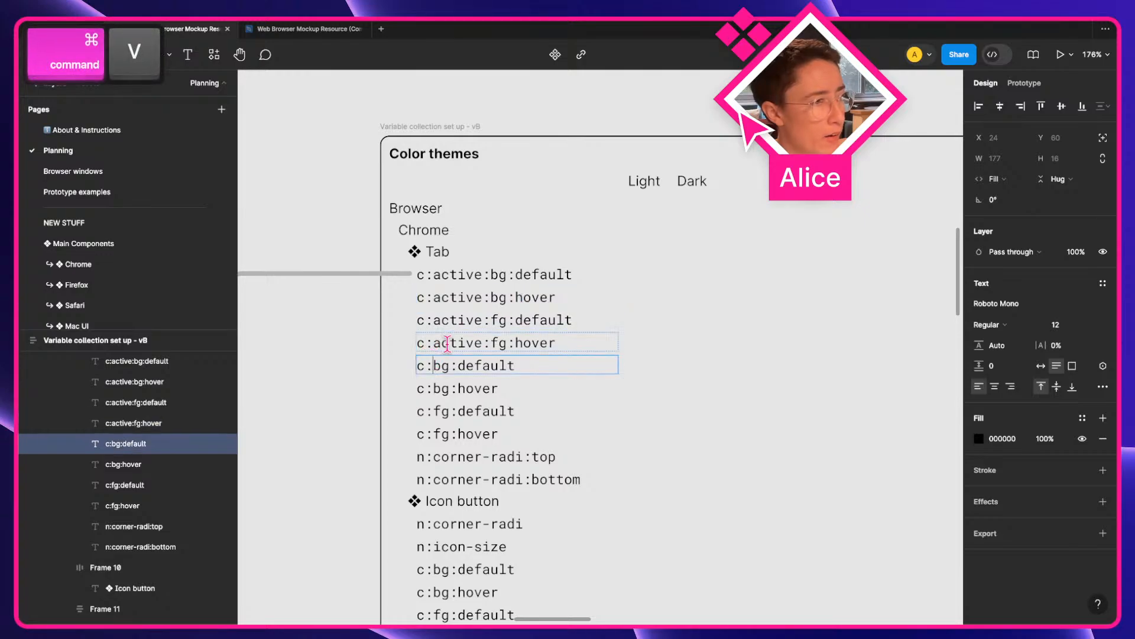
{"action": "type", "text": "inactive:"}
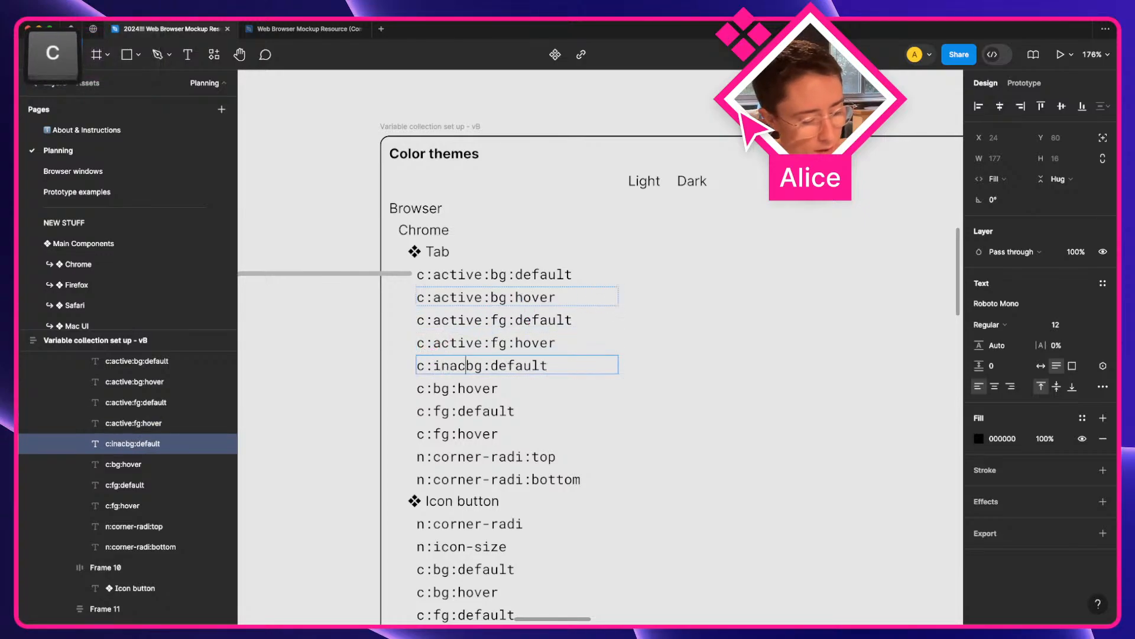
{"action": "key", "text": "shift+alt+Left"}
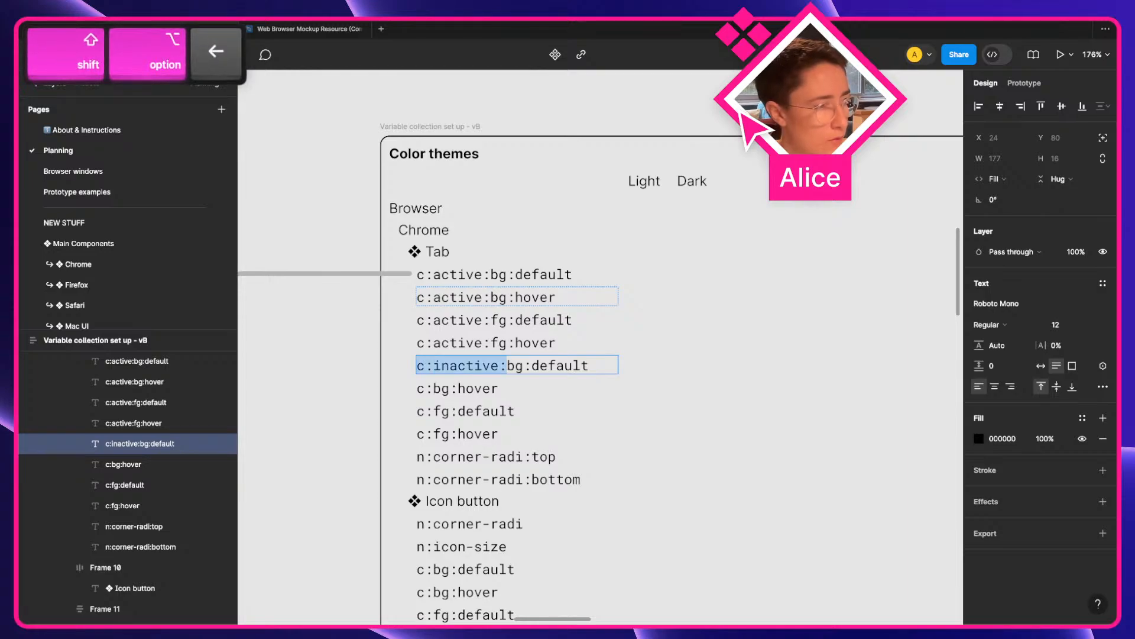
{"action": "key", "text": "shift+Right"}
{"action": "key", "text": "shift+Right"}
{"action": "key", "text": "ctrl+c"}
{"action": "left_click", "coordinate": [440, 388]}
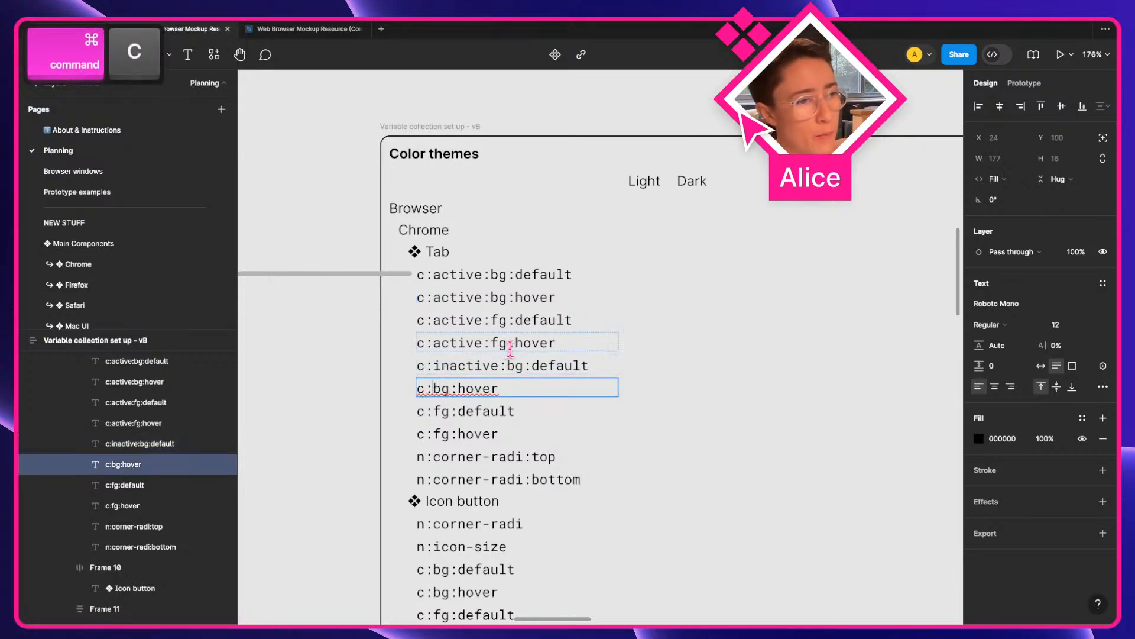
{"action": "key", "text": "ctrl+v"}
{"action": "left_click", "coordinate": [440, 412]}
{"action": "key", "text": "ctrl+v"}
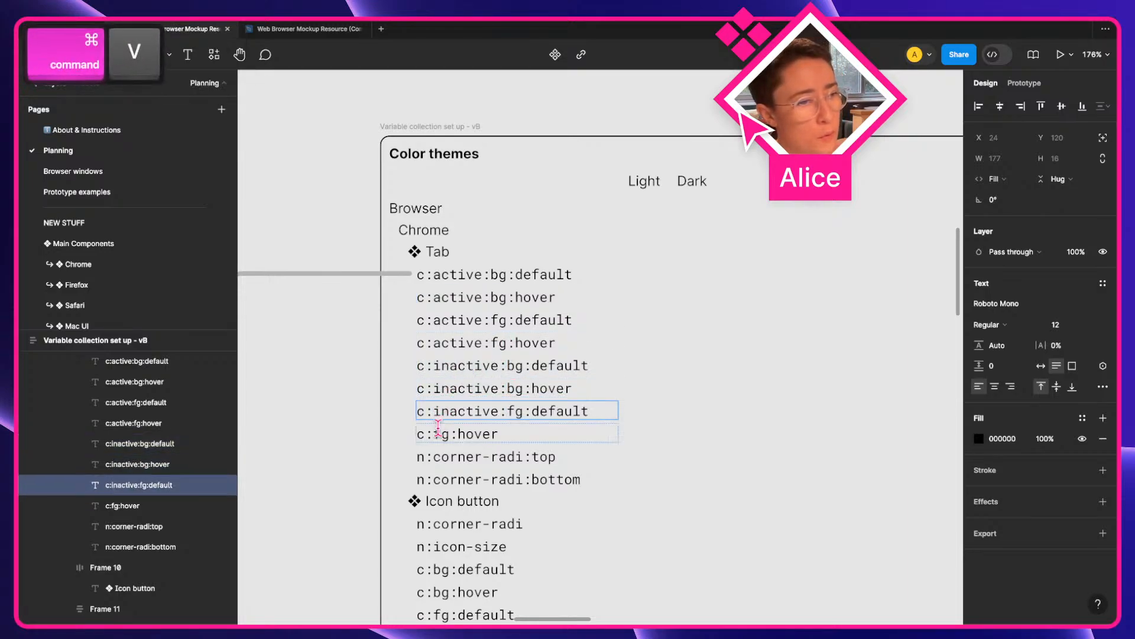
{"action": "left_click", "coordinate": [438, 434]}
{"action": "key", "text": "ctrl+v"}
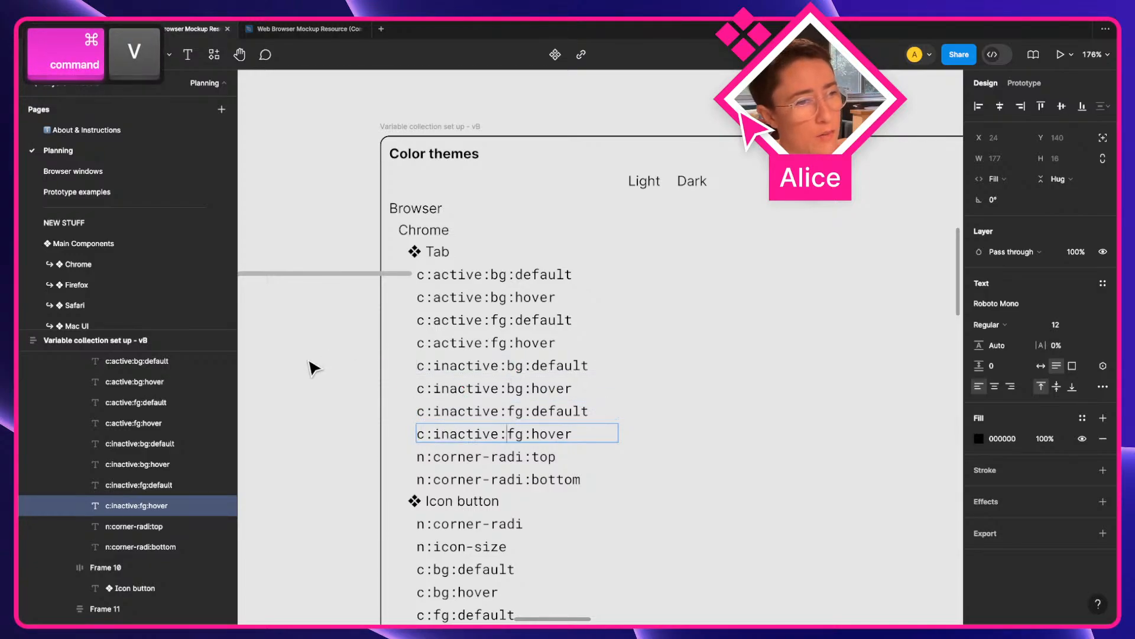
{"action": "key", "text": "Escape"}
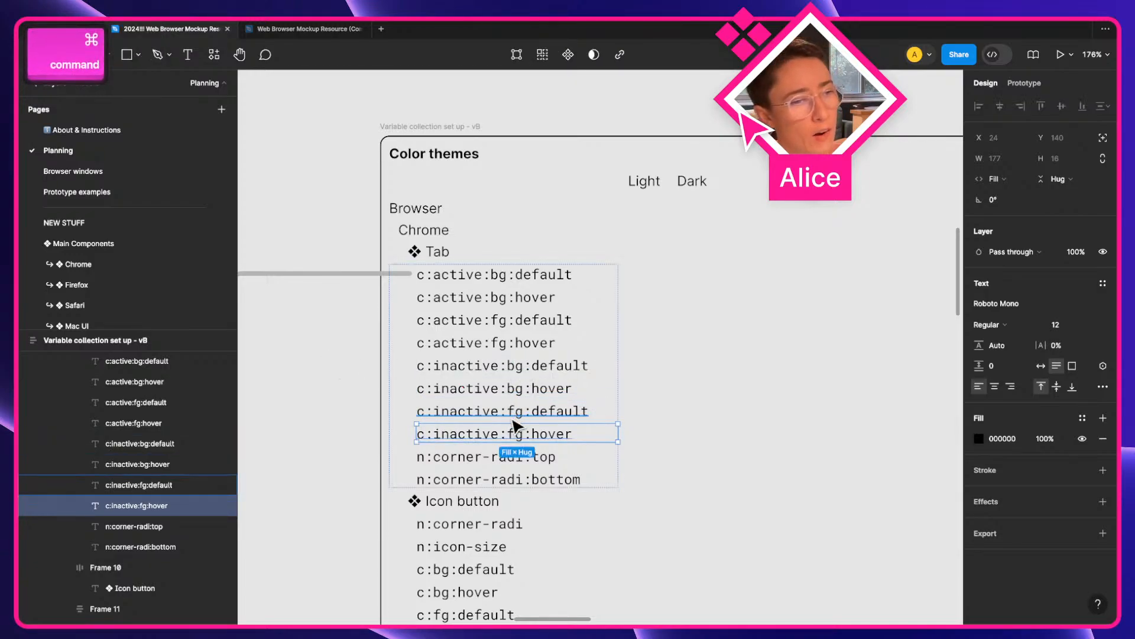
{"action": "left_click", "coordinate": [454, 343]}
{"action": "double_click", "coordinate": [453, 343]}
{"action": "double_click", "coordinate": [453, 343]}
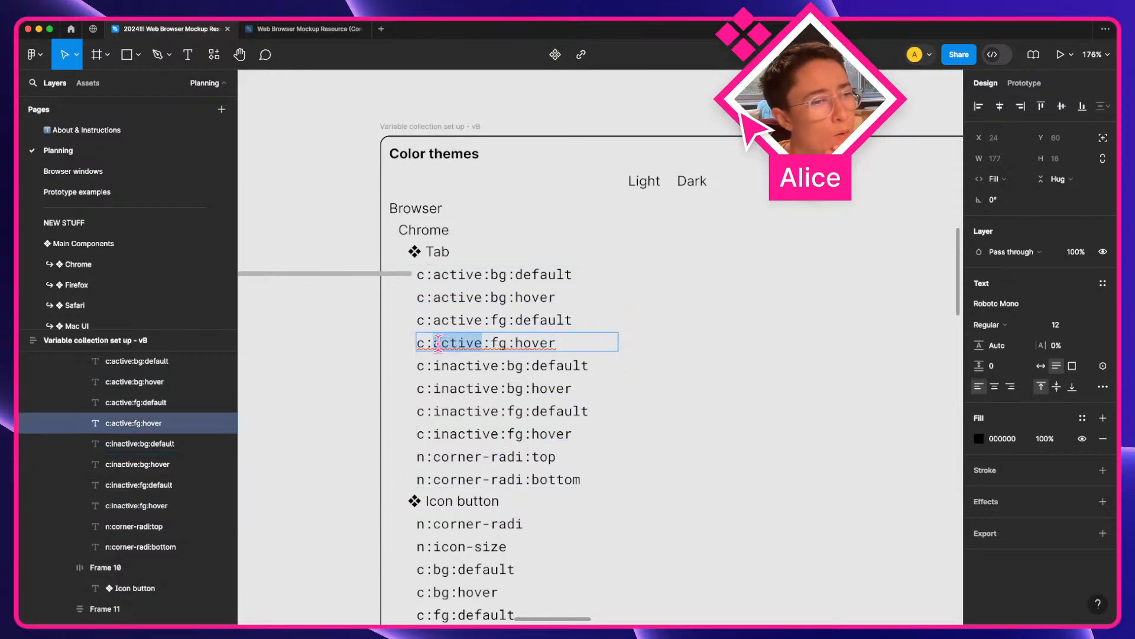
{"action": "left_click_drag", "start_coordinate": [434, 343], "coordinate": [489, 343]}
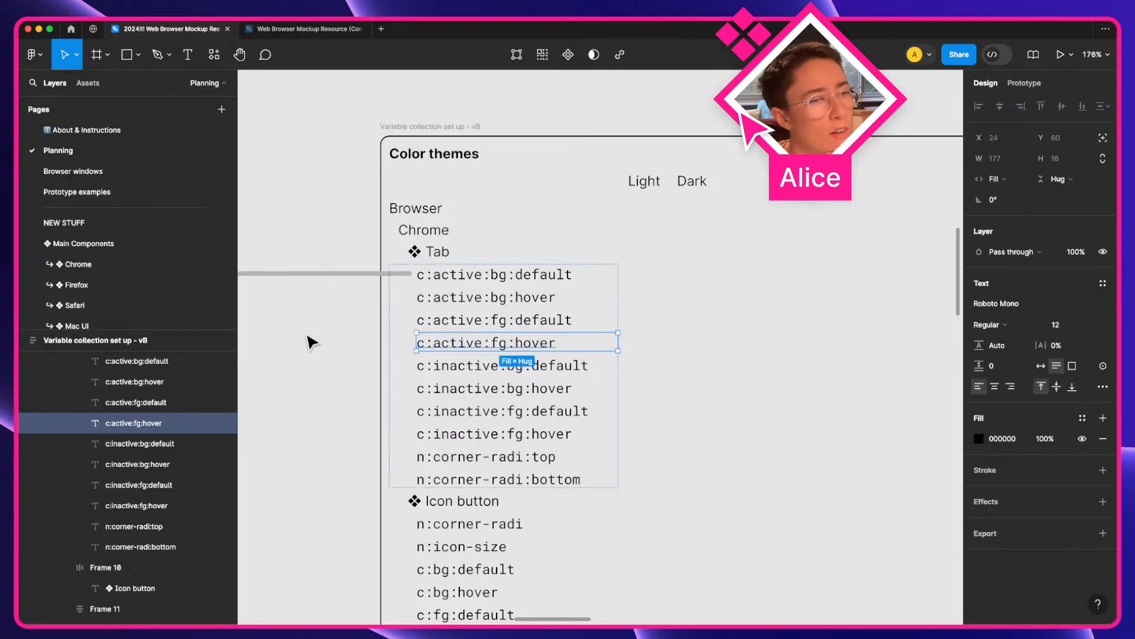
{"action": "left_click", "coordinate": [333, 337]}
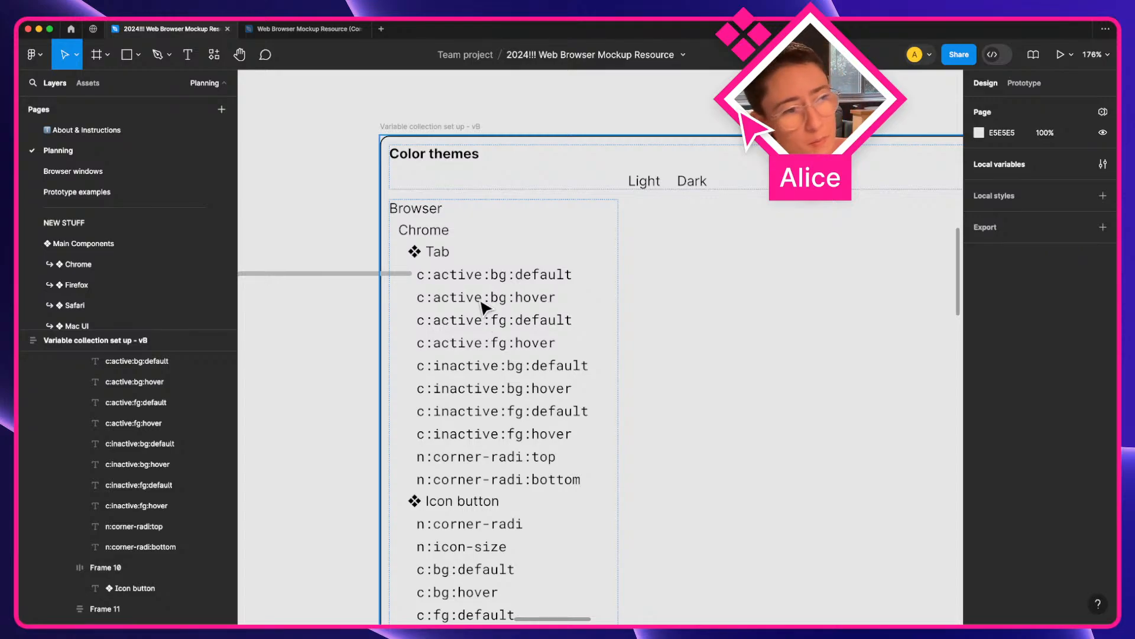
{"action": "key", "text": "ctrl+z"}
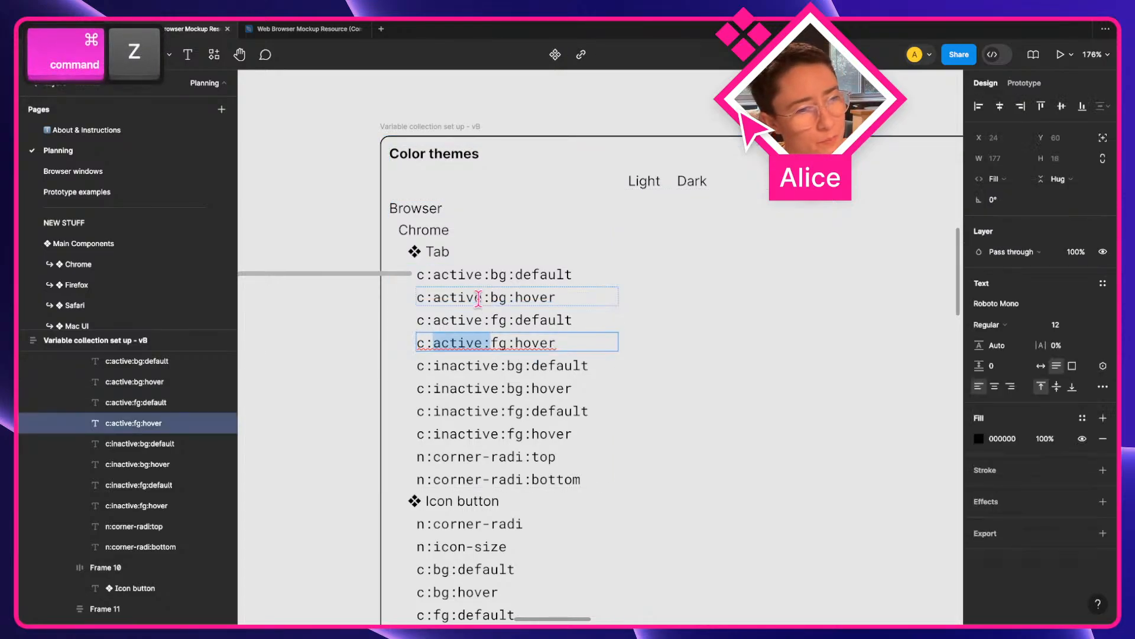
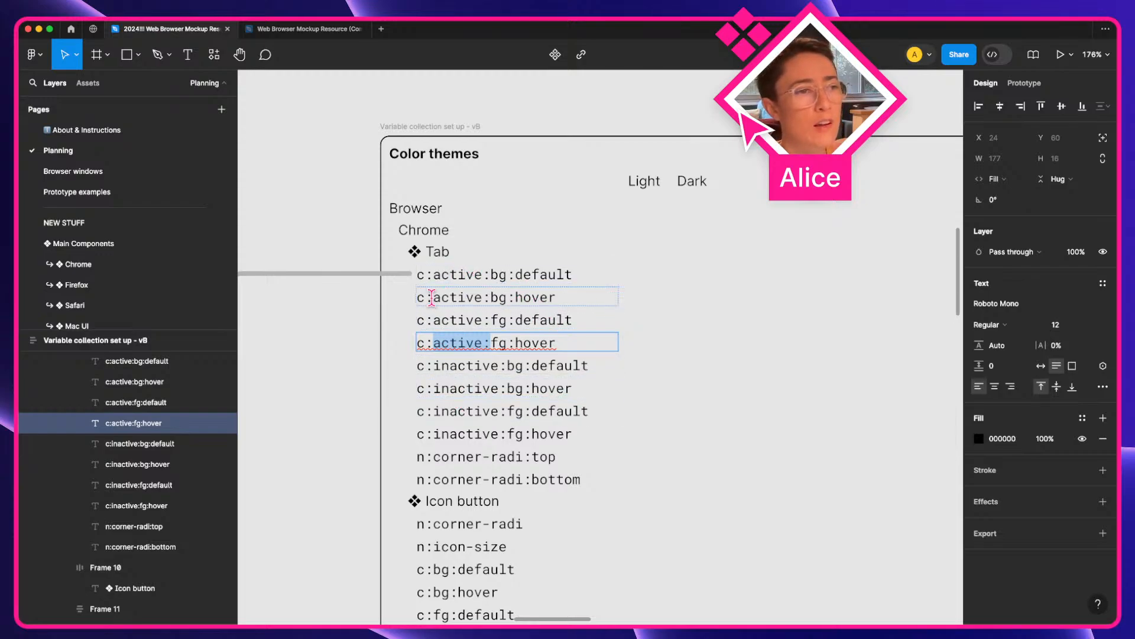
Duplicate the Tab heading under Chrome and set the duplicate's left padding to 24.
{"action": "left_click", "coordinate": [436, 253]}
{"action": "key", "text": "super+d"}
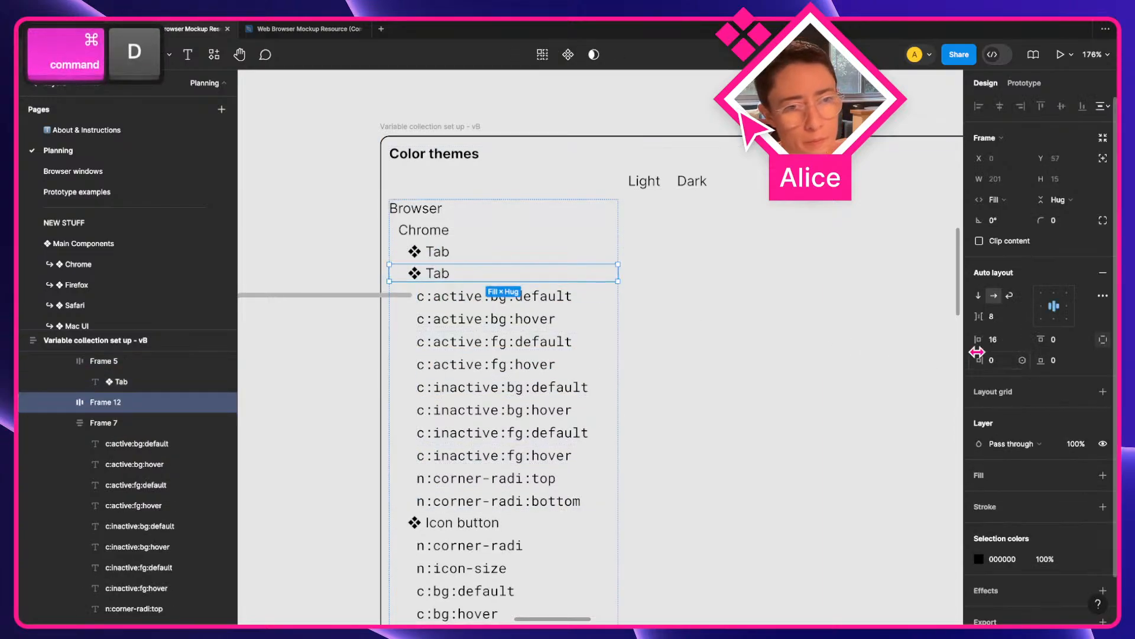
{"action": "left_click", "coordinate": [996, 341]}
{"action": "key", "text": "shift+Up"}
{"action": "key", "text": "Return"}
Retitle the duplicated Tab heading as Active.
{"action": "key", "text": "Return"}
{"action": "key", "text": "Return"}
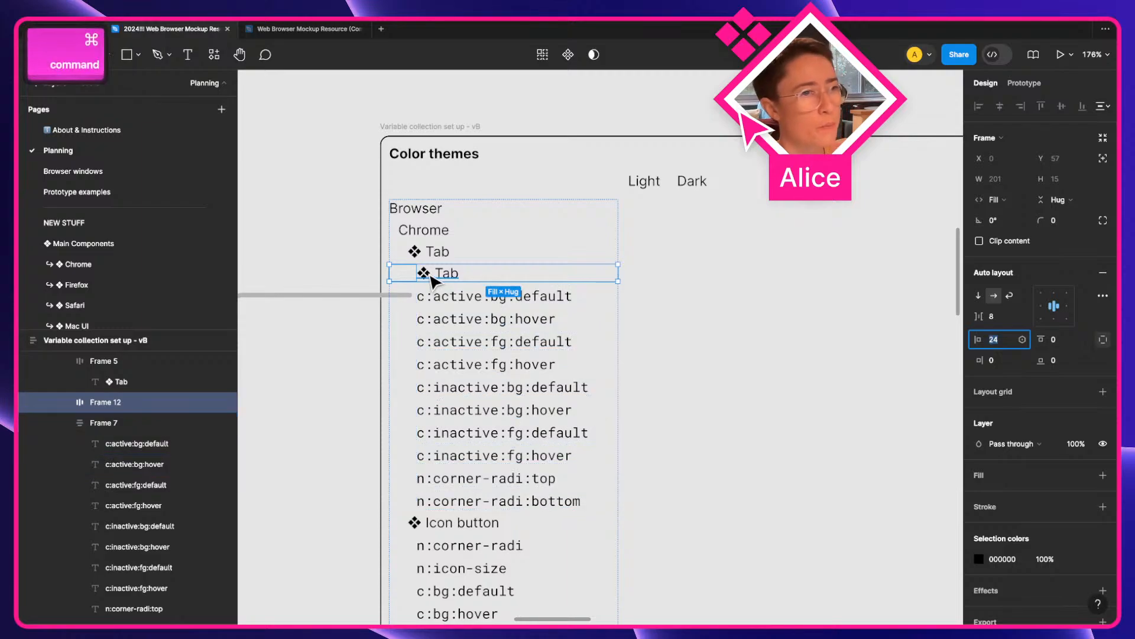
{"action": "type", "text": "Active"}
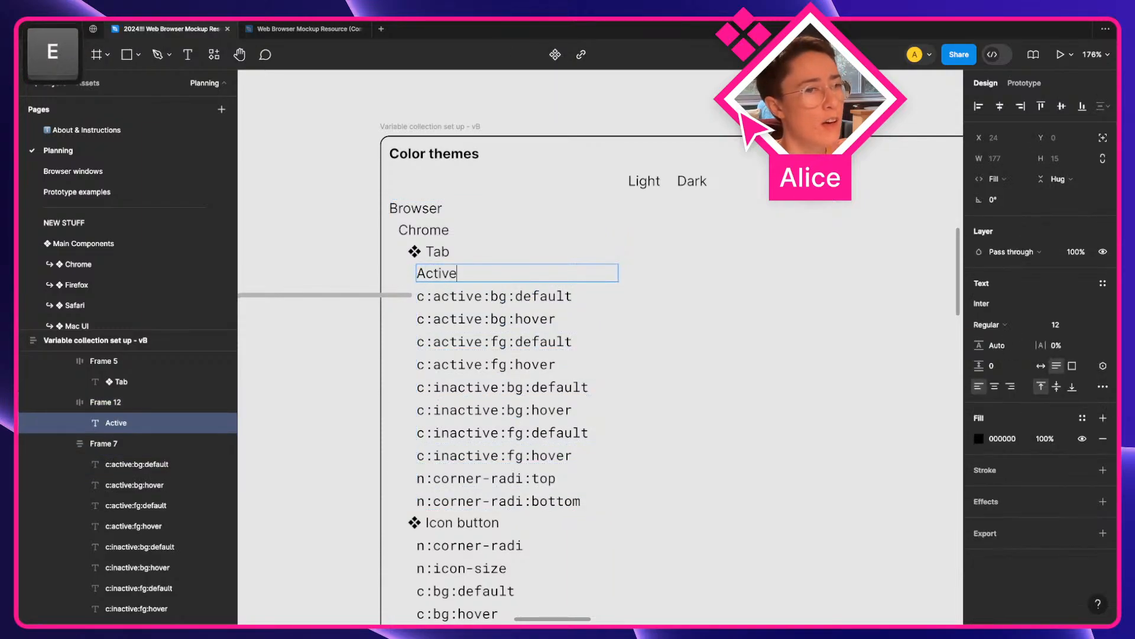
Remove the active: prefix from the four variables under the Active heading, leaving c:bg:default, c:bg:hover, c:fg:default and c:fg:hover.
{"action": "left_click", "coordinate": [496, 303], "text": "super"}
{"action": "double_click", "coordinate": [497, 303]}
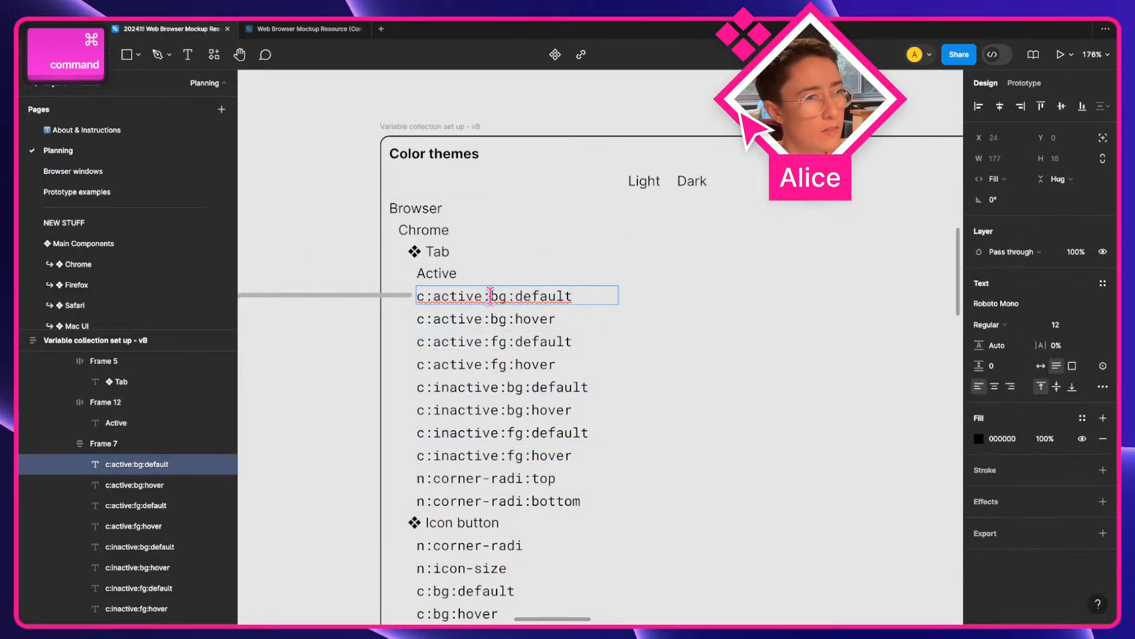
{"action": "left_click_drag", "start_coordinate": [493, 298], "coordinate": [434, 298]}
{"action": "key", "text": "BackSpace"}
{"action": "double_click", "coordinate": [492, 319]}
{"action": "left_click_drag", "start_coordinate": [492, 319], "coordinate": [433, 318]}
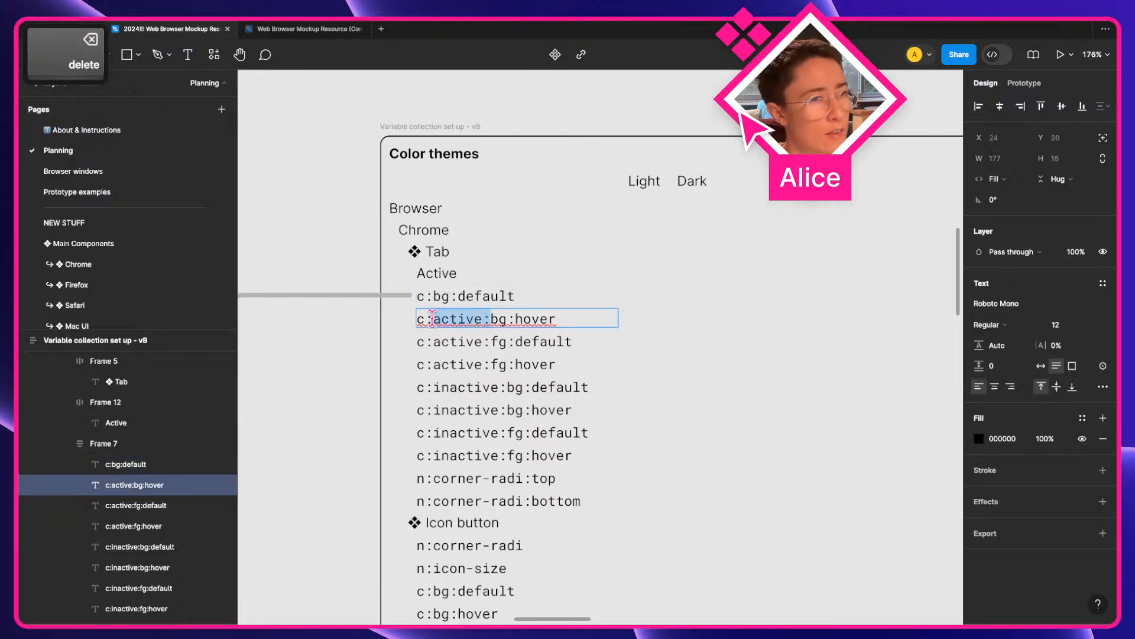
{"action": "key", "text": "BackSpace"}
{"action": "double_click", "coordinate": [494, 341]}
{"action": "left_click_drag", "start_coordinate": [494, 342], "coordinate": [453, 359]}
{"action": "key", "text": "BackSpace"}
{"action": "double_click", "coordinate": [496, 361]}
{"action": "key", "text": "BackSpace"}
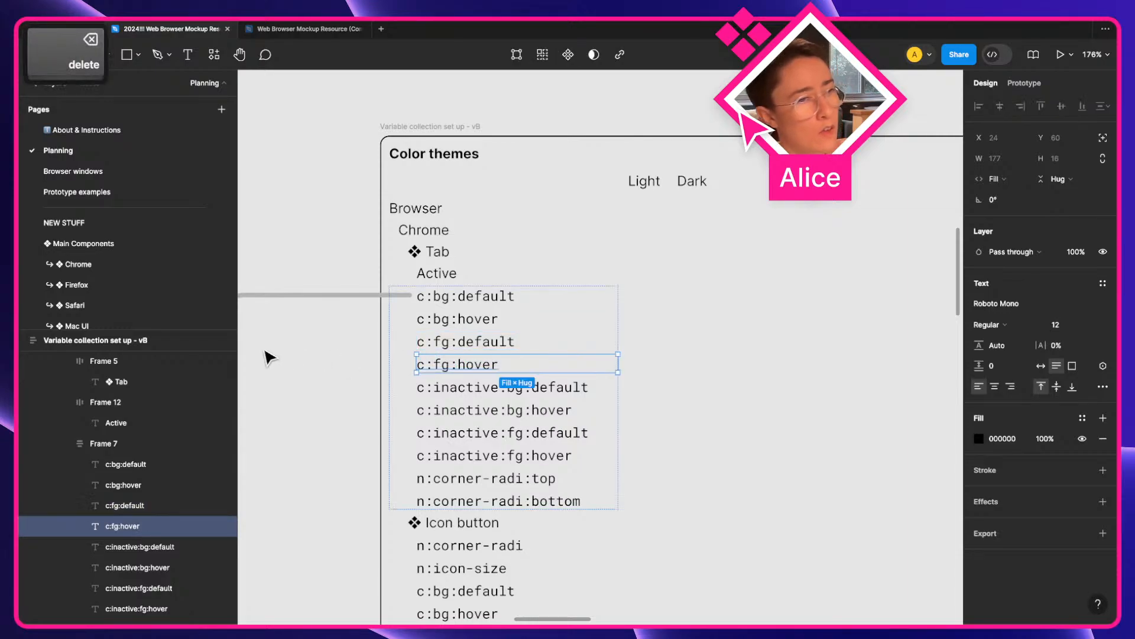
Copy the Active heading into the Tab variable list and place it directly above c:inactive:bg:default.
{"action": "left_click", "coordinate": [436, 278]}
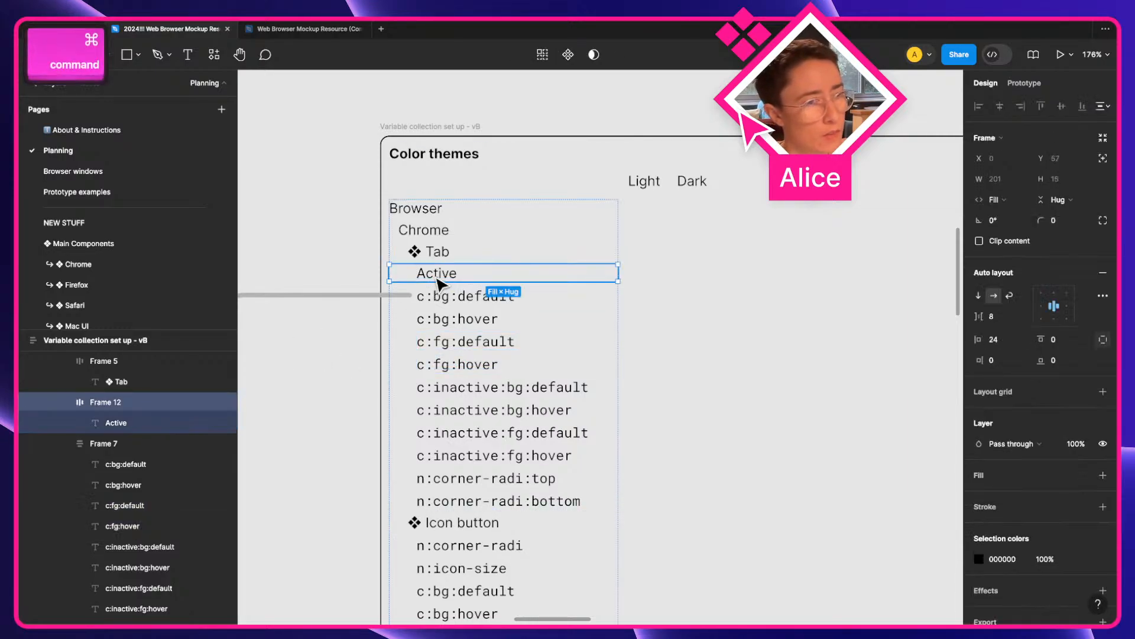
{"action": "key", "text": "ctrl+c"}
{"action": "left_click", "coordinate": [418, 394]}
{"action": "key", "text": "ctrl+v"}
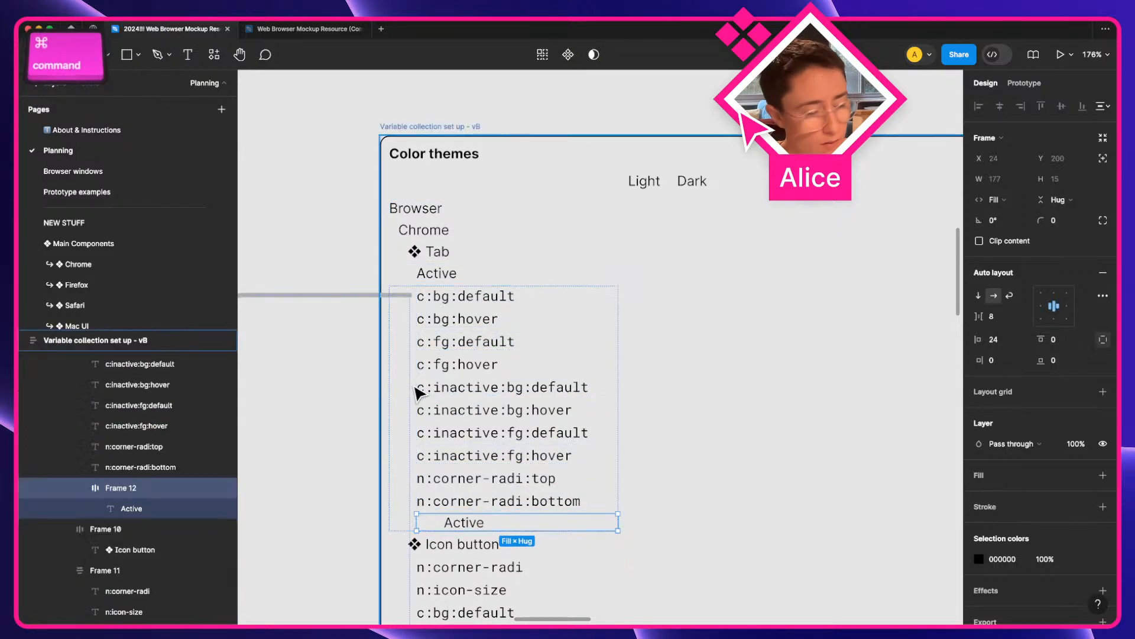
{"action": "key", "text": "ctrl+bracketleft"}
{"action": "key", "text": "ctrl+bracketleft"}
{"action": "key", "text": "ctrl+bracketleft"}
{"action": "key", "text": "ctrl+bracketleft"}
{"action": "key", "text": "ctrl+bracketleft"}
{"action": "key", "text": "ctrl+bracketleft"}
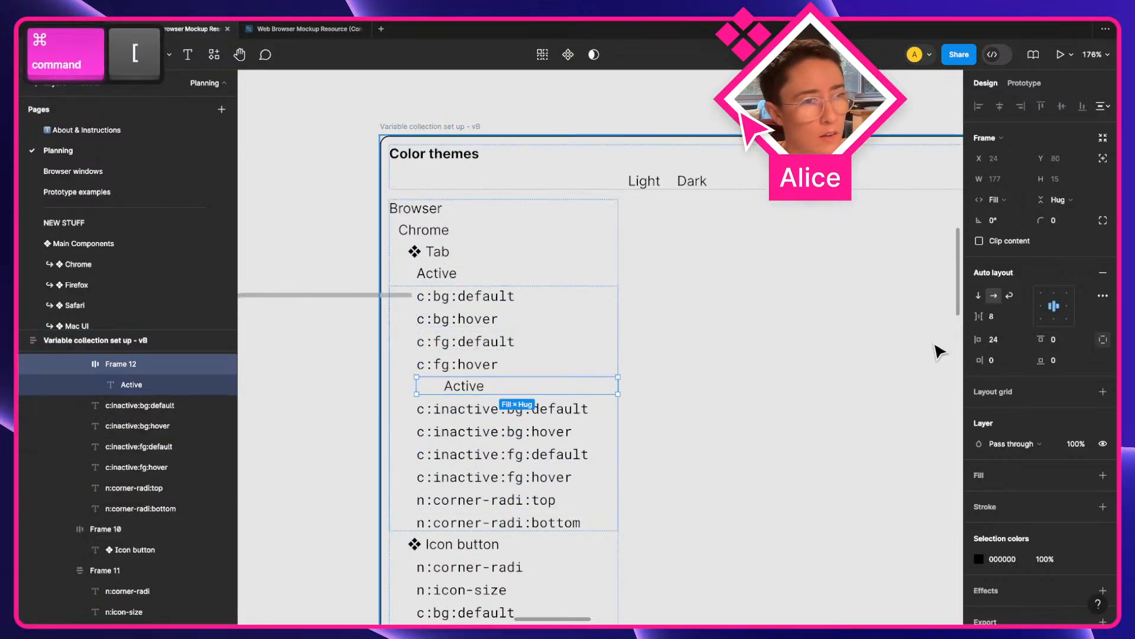
Set the copied heading's left padding to 0 and retitle it as Inactive.
{"action": "left_click", "coordinate": [1002, 339]}
{"action": "type", "text": "0"}
{"action": "key", "text": "Return"}
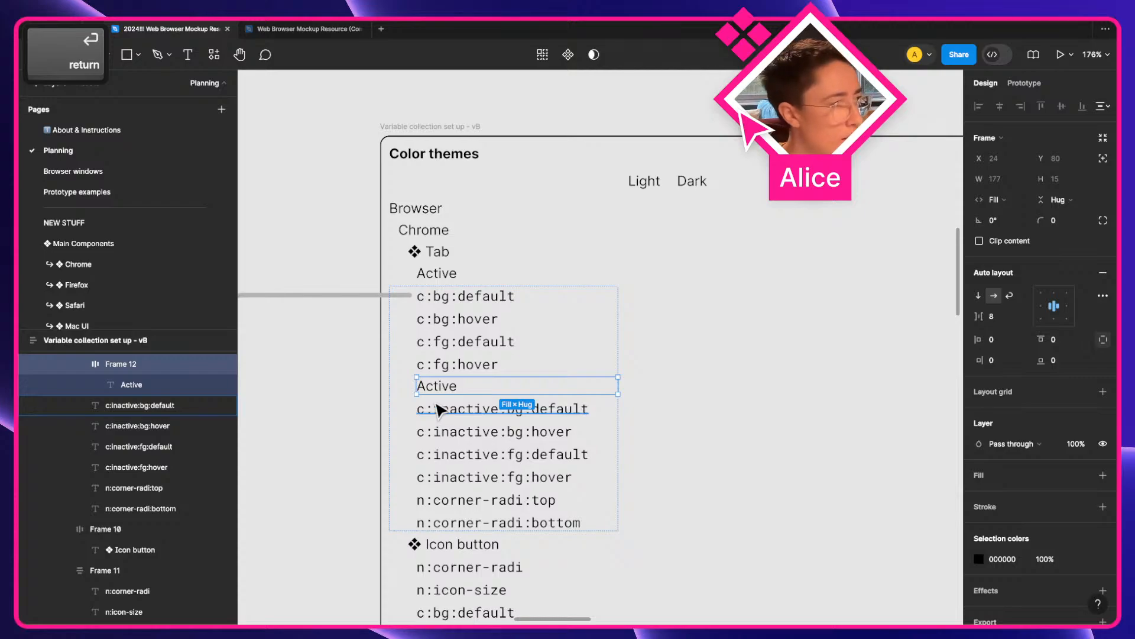
{"action": "double_click", "coordinate": [429, 385]}
{"action": "key", "text": "Left"}
{"action": "key", "text": "shift+Right"}
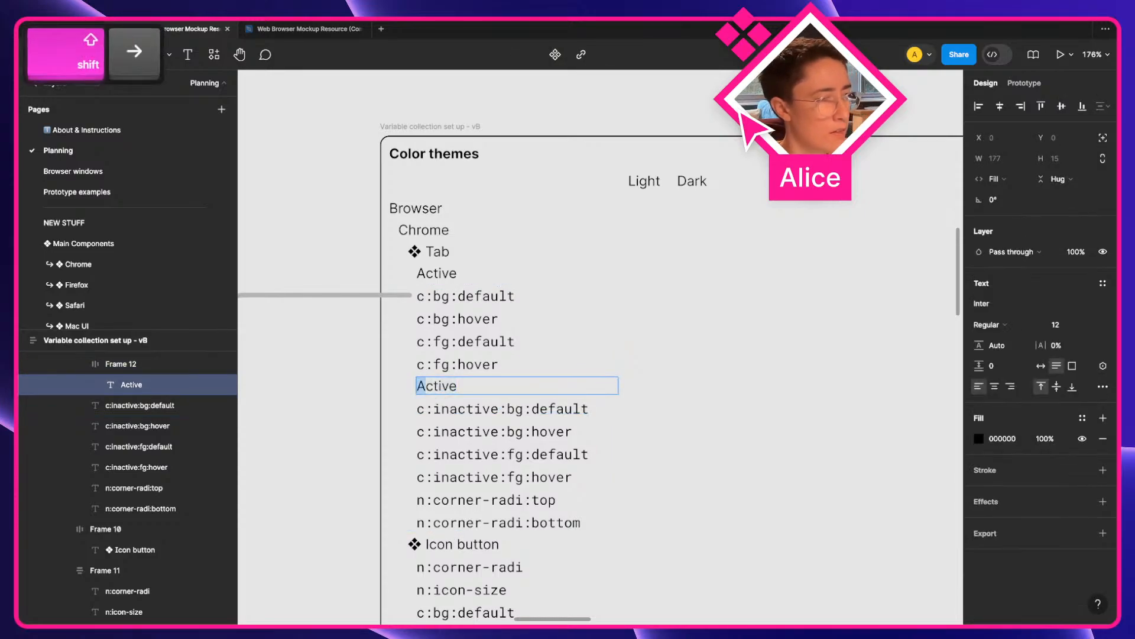
{"action": "type", "text": "Inac"}
{"action": "key", "text": "BackSpace"}
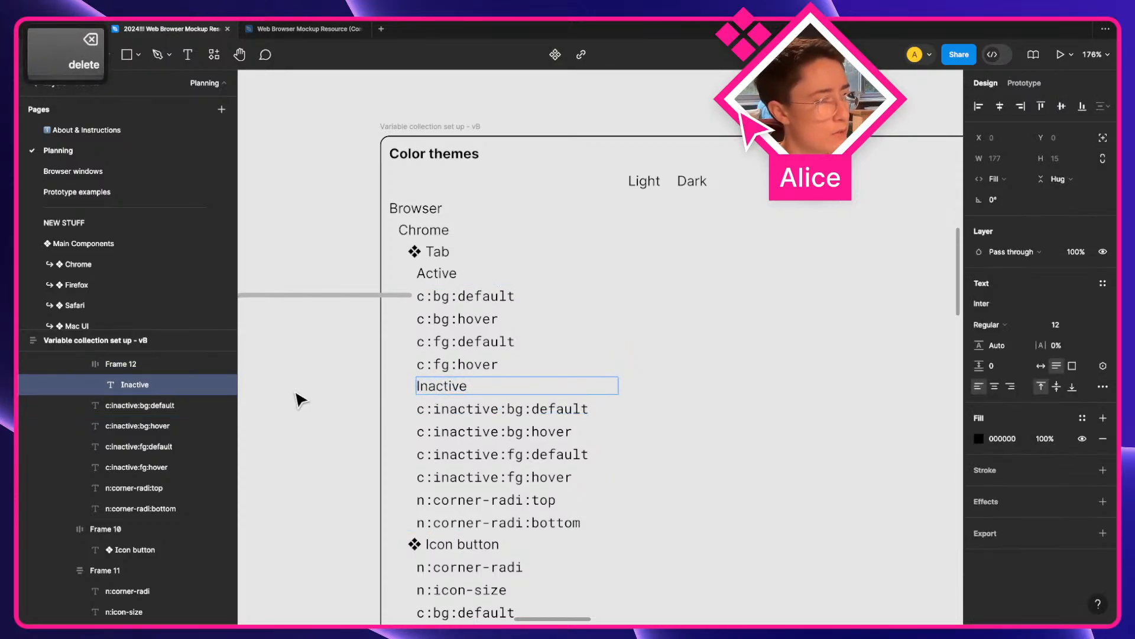
Remove the inactive: prefix from the four variables under the Inactive heading, leaving c:bg:default, c:bg:hover, c:fg:default and c:fg:hover.
{"action": "double_click", "coordinate": [499, 408], "text": "super"}
{"action": "left_click_drag", "start_coordinate": [507, 408], "coordinate": [433, 408]}
{"action": "key", "text": "BackSpace"}
{"action": "left_click_drag", "start_coordinate": [507, 431], "coordinate": [434, 428]}
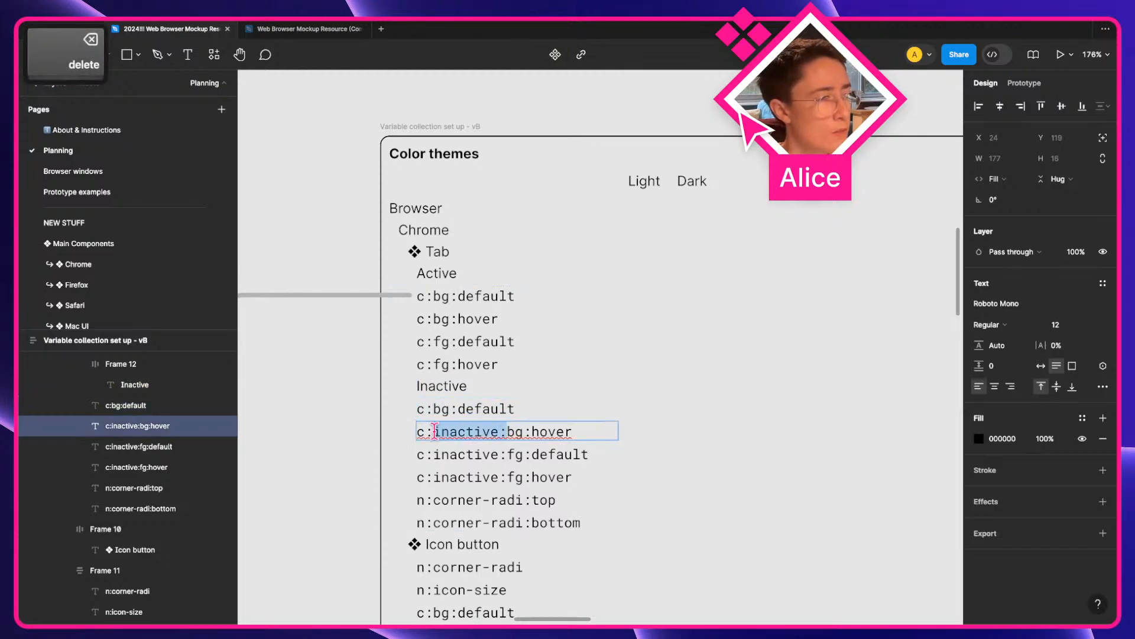
{"action": "key", "text": "BackSpace"}
{"action": "left_click_drag", "start_coordinate": [500, 449], "coordinate": [433, 452]}
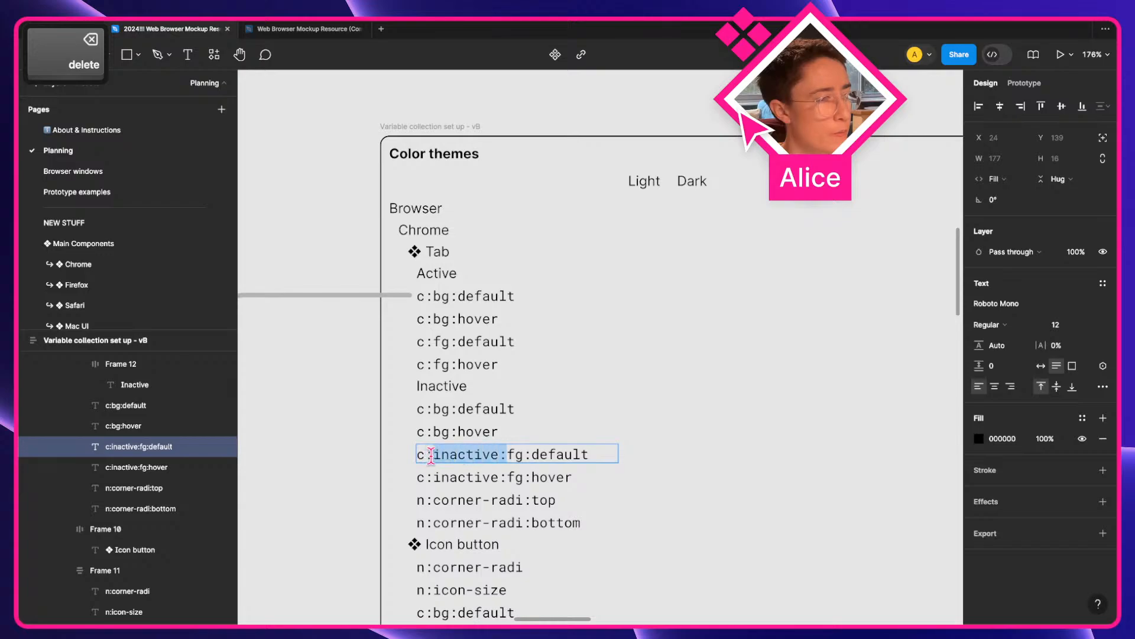
{"action": "key", "text": "BackSpace"}
{"action": "left_click_drag", "start_coordinate": [507, 478], "coordinate": [433, 477]}
{"action": "key", "text": "BackSpace"}
{"action": "key", "text": "Escape"}
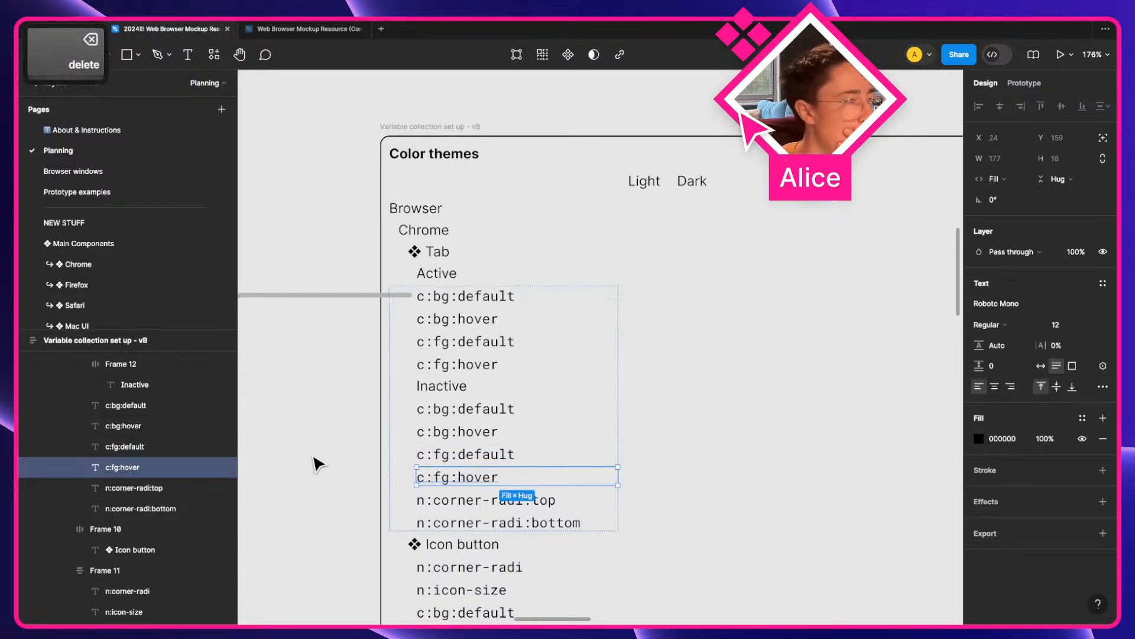
{"action": "left_click", "coordinate": [318, 464]}
Move n:corner-radi:top and n:corner-radi:bottom out of the Inactive group to directly below the Tab heading.
{"action": "left_click", "coordinate": [476, 501]}
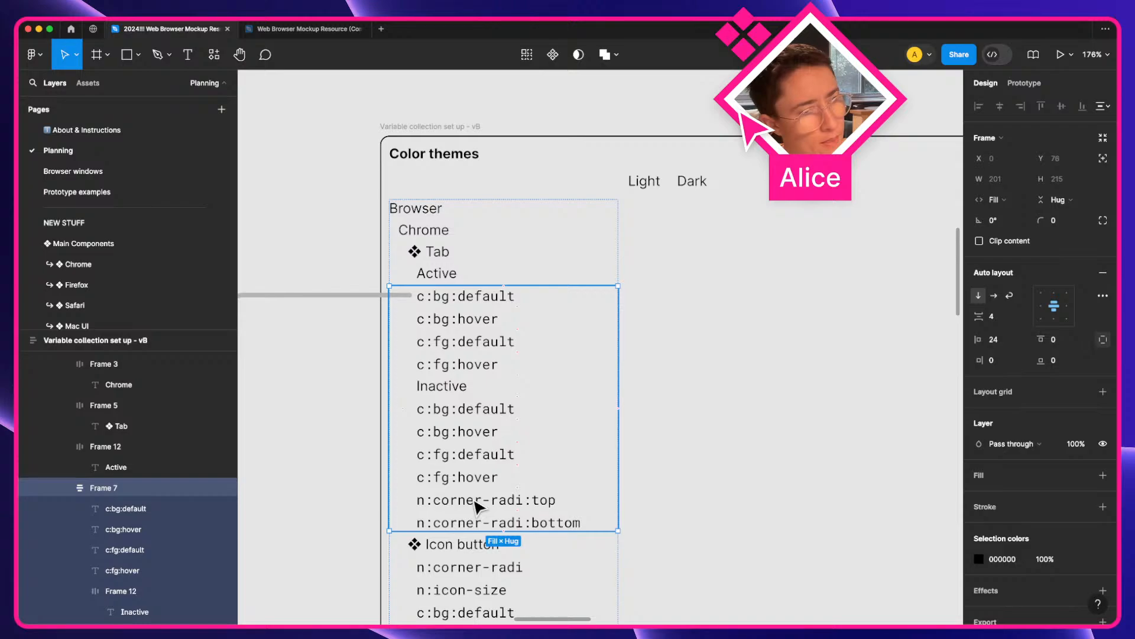
{"action": "left_click", "coordinate": [445, 502]}
{"action": "left_click", "coordinate": [451, 524], "text": "shift"}
{"action": "left_click_drag", "start_coordinate": [459, 507], "coordinate": [446, 261]}
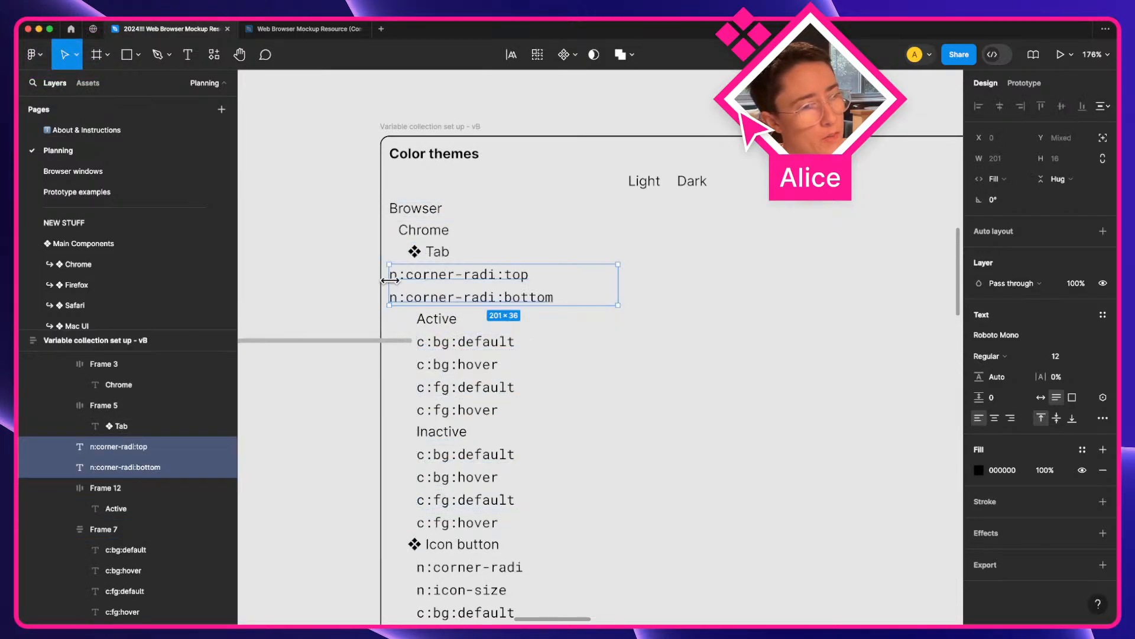
Wrap each of the two n:corner-radi variables below Tab in its own auto layout frame with left padding 24.
{"action": "key", "text": "shift+a"}
{"action": "key", "text": "shift+a"}
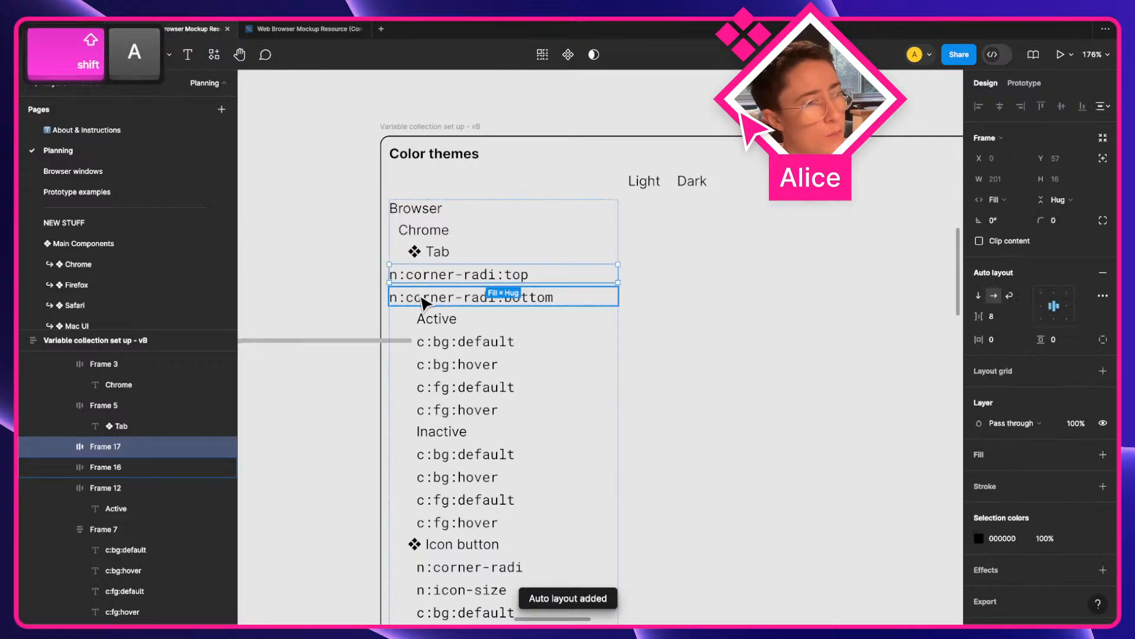
{"action": "left_click", "coordinate": [422, 297], "text": "shift"}
{"action": "left_click", "coordinate": [1102, 341]}
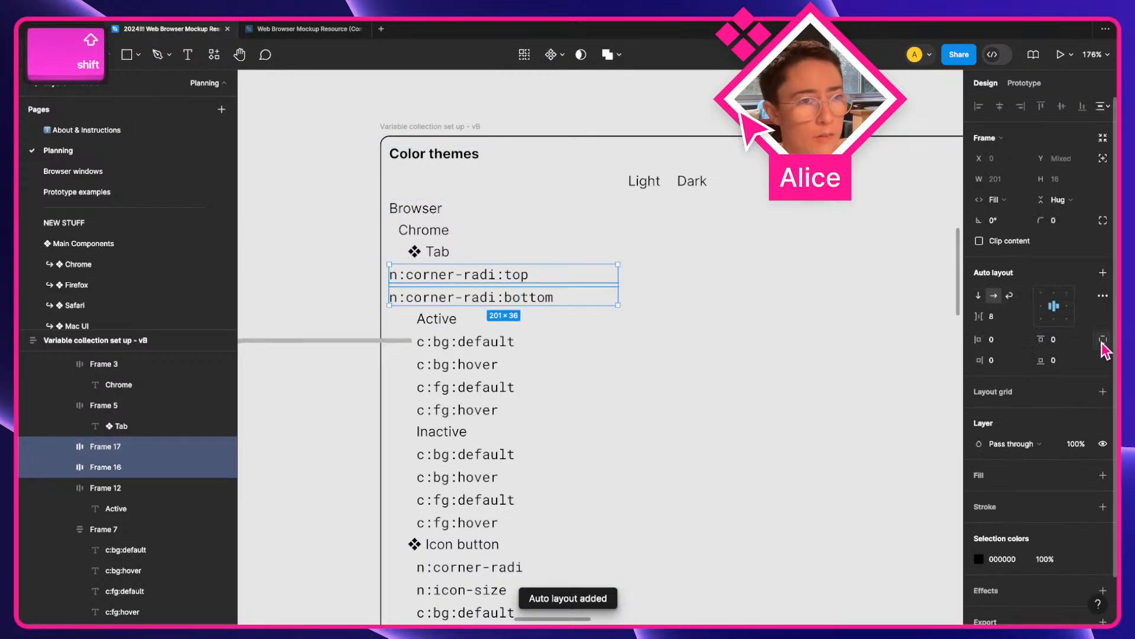
{"action": "left_click", "coordinate": [1000, 341]}
{"action": "key", "text": "shift+Up"}
{"action": "key", "text": "shift+Up"}
{"action": "key", "text": "shift+Up"}
{"action": "key", "text": "shift+Up"}
{"action": "key", "text": "shift+Down"}
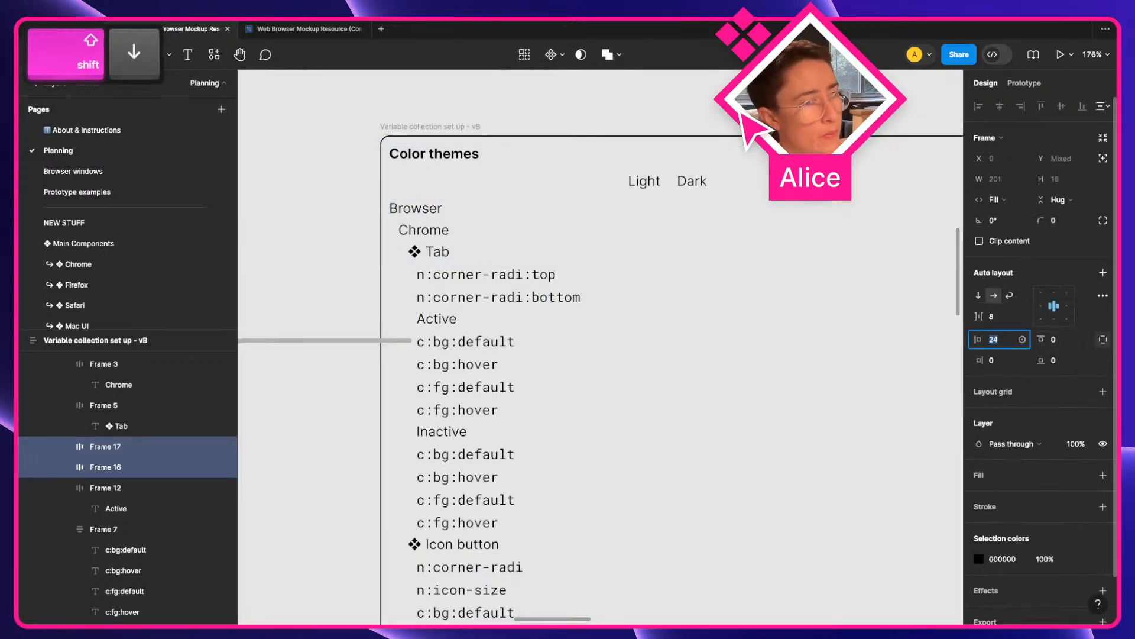
{"action": "left_click", "coordinate": [344, 290]}
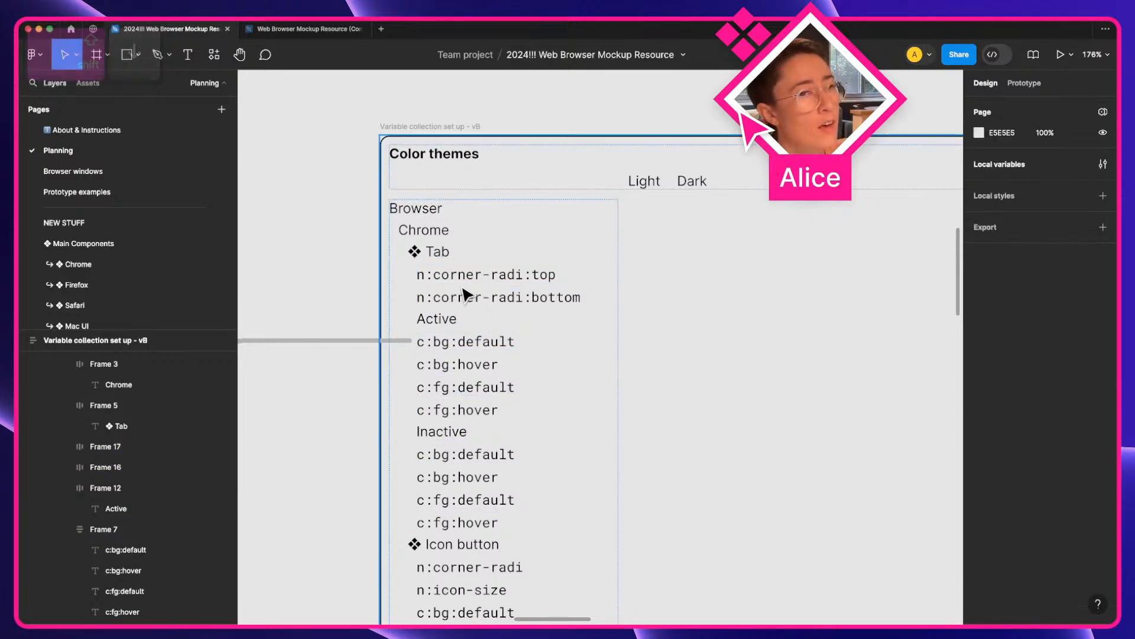
{"action": "left_click", "coordinate": [440, 432]}
{"action": "left_click", "coordinate": [437, 320]}
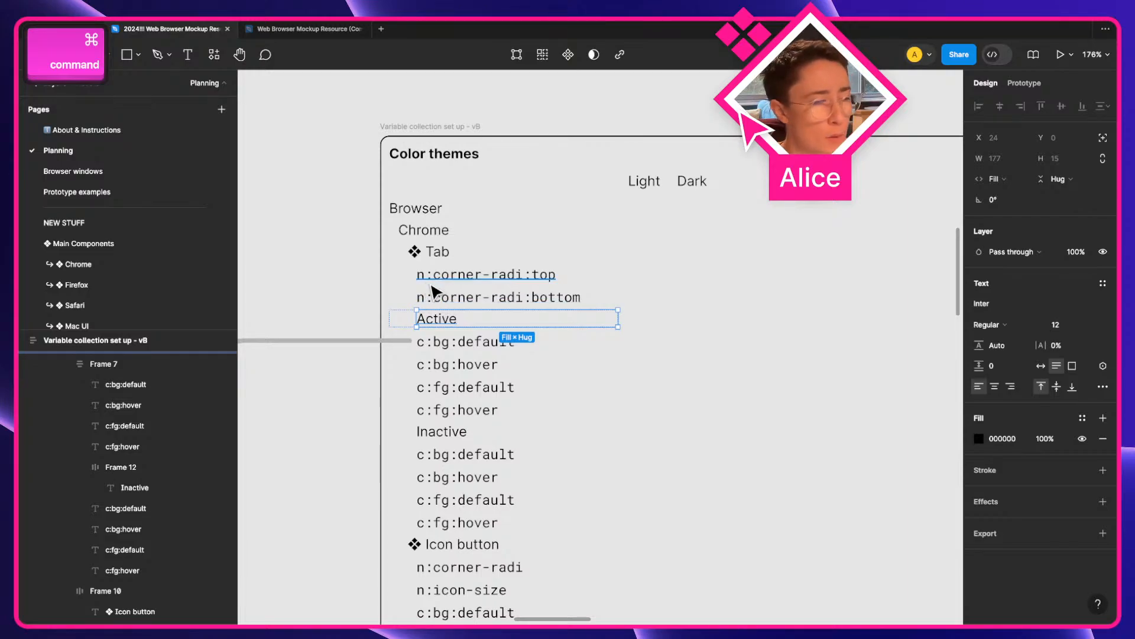
{"action": "left_click", "coordinate": [292, 284]}
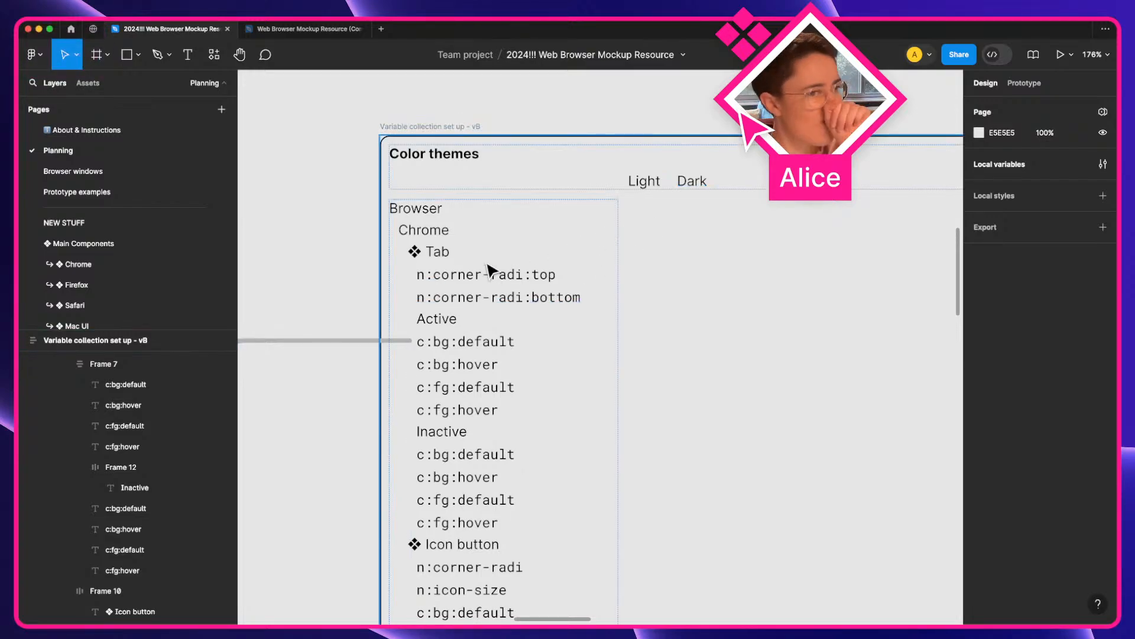
Examine the two n:corner-radi variables under Chrome's Tab heading in the Color themes collection.
{"action": "left_click", "coordinate": [444, 296], "text": "super"}
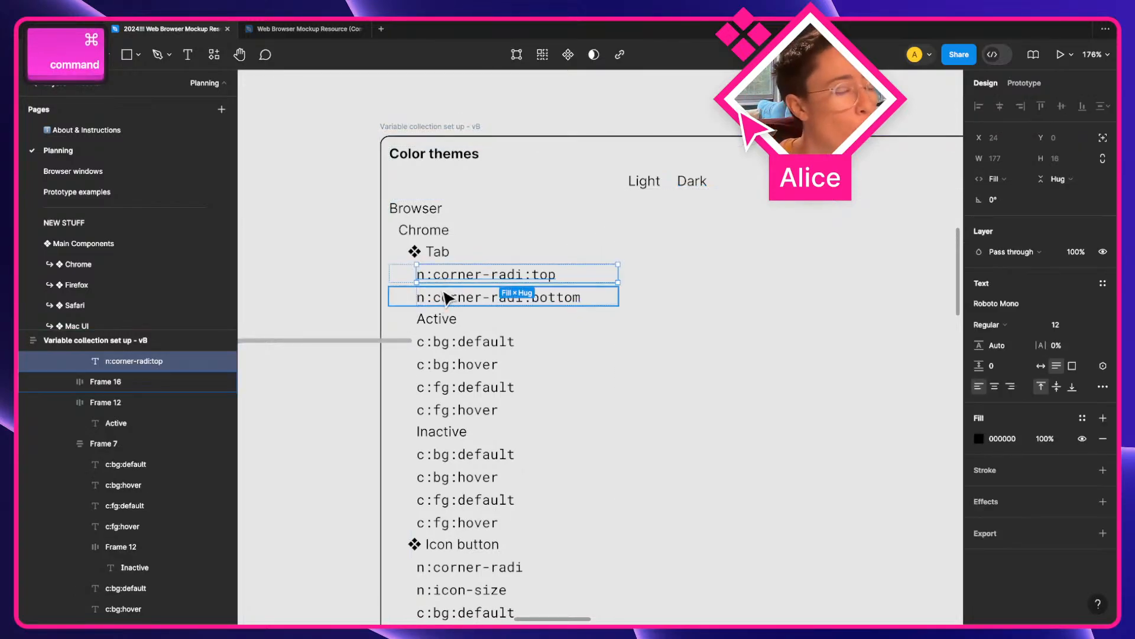
{"action": "scroll", "coordinate": [444, 296], "scroll_direction": "down", "scroll_amount": 1}
{"action": "scroll", "coordinate": [448, 297], "scroll_direction": "down", "scroll_amount": 5}
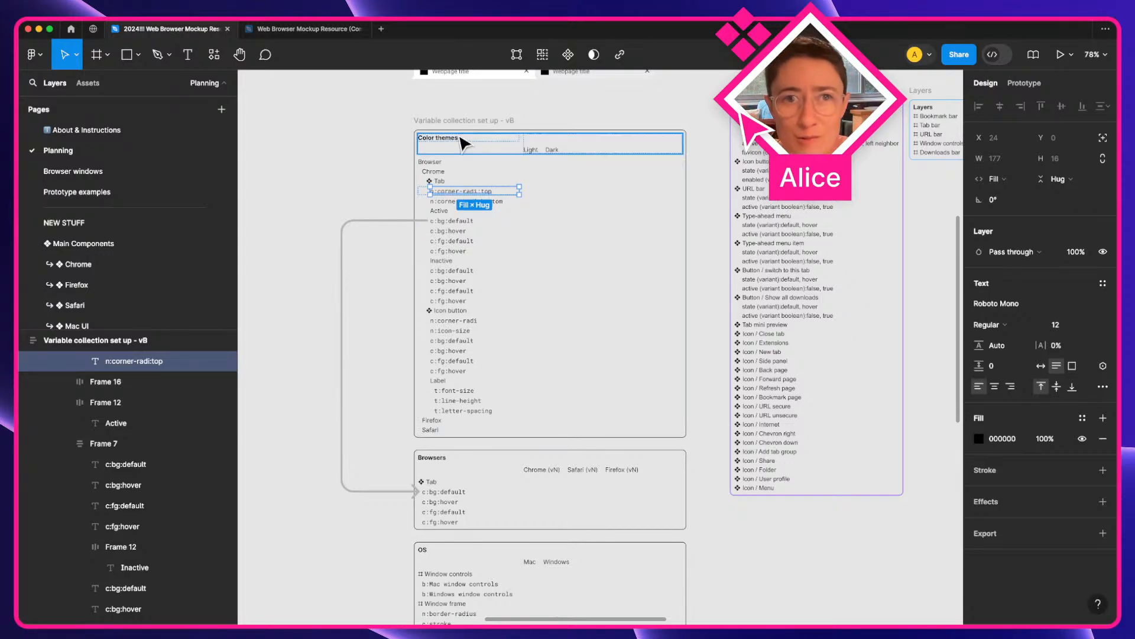
{"action": "scroll", "coordinate": [464, 198], "scroll_direction": "up", "scroll_amount": 5}
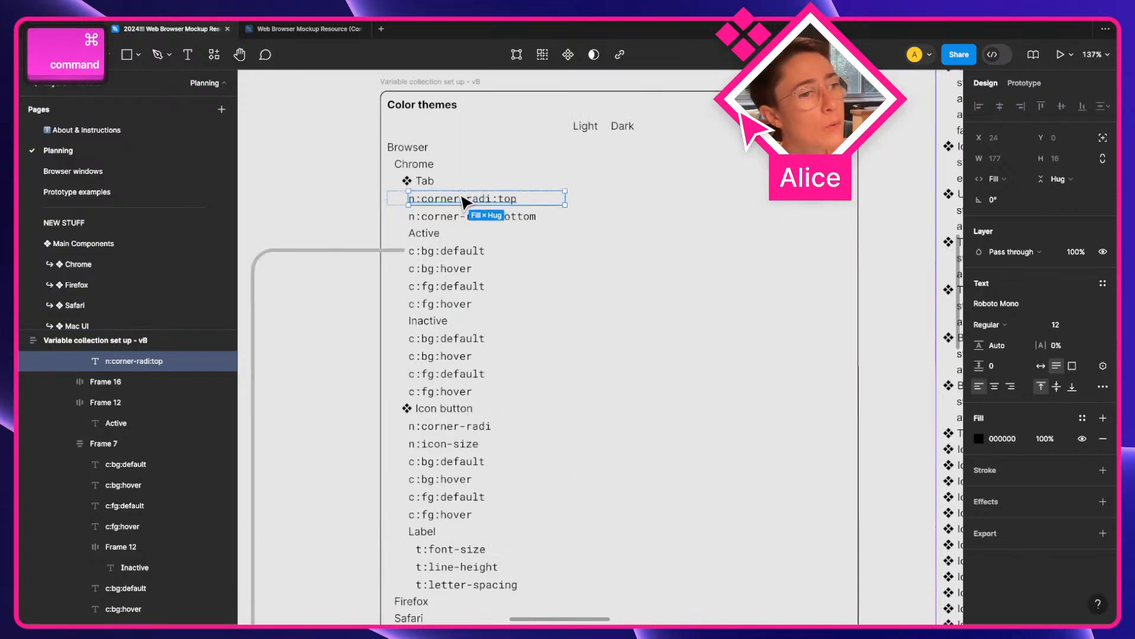
{"action": "scroll", "coordinate": [464, 201], "scroll_direction": "up", "scroll_amount": 4}
{"action": "scroll", "coordinate": [465, 201], "scroll_direction": "up", "scroll_amount": 3}
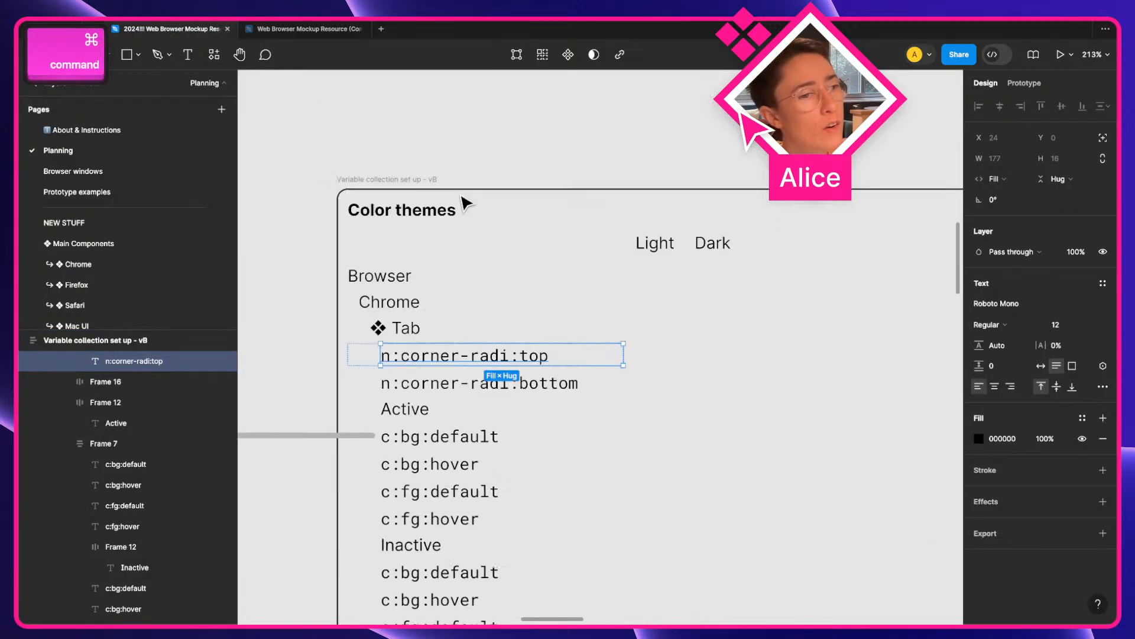
{"action": "left_click", "coordinate": [404, 335], "text": "super"}
{"action": "left_click", "coordinate": [488, 362], "text": "super"}
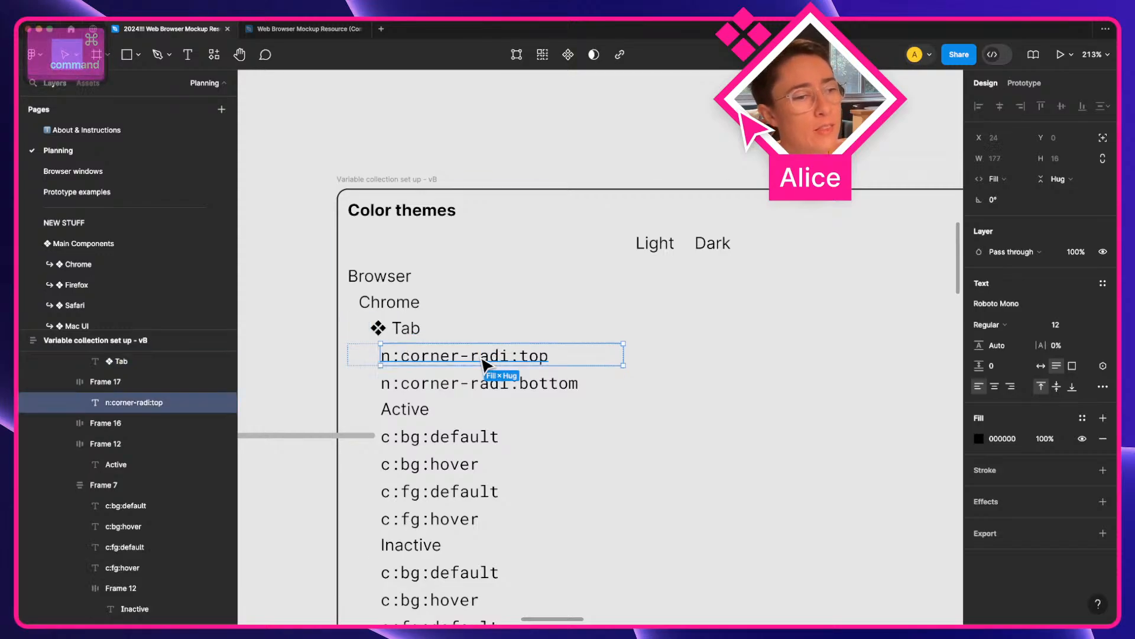
{"action": "left_click", "coordinate": [497, 383]}
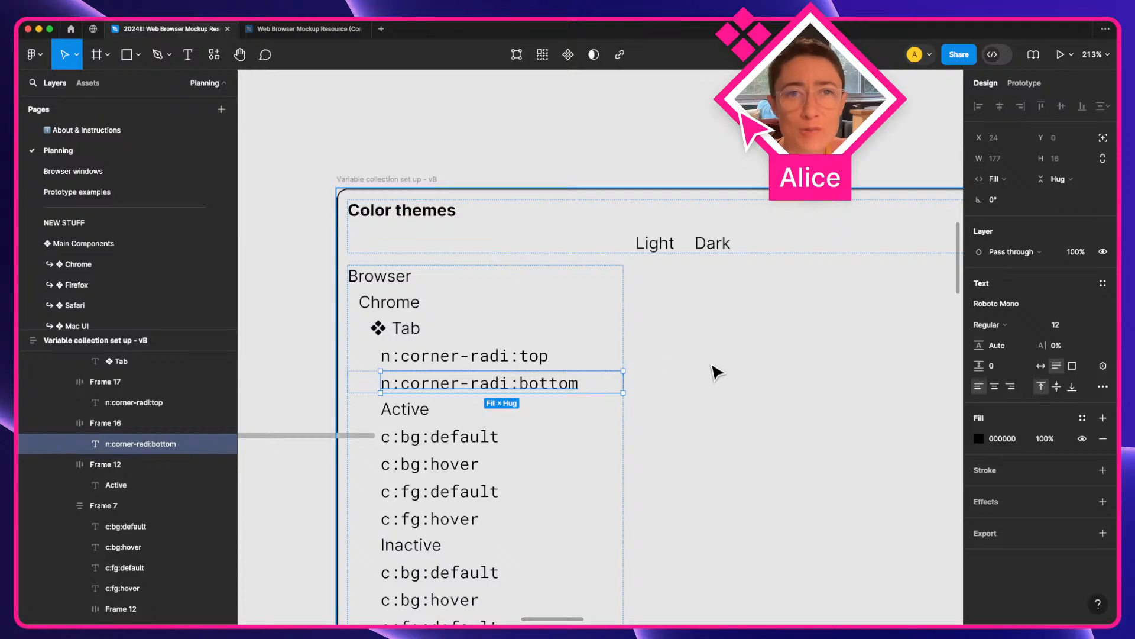
{"action": "key", "text": "super"}
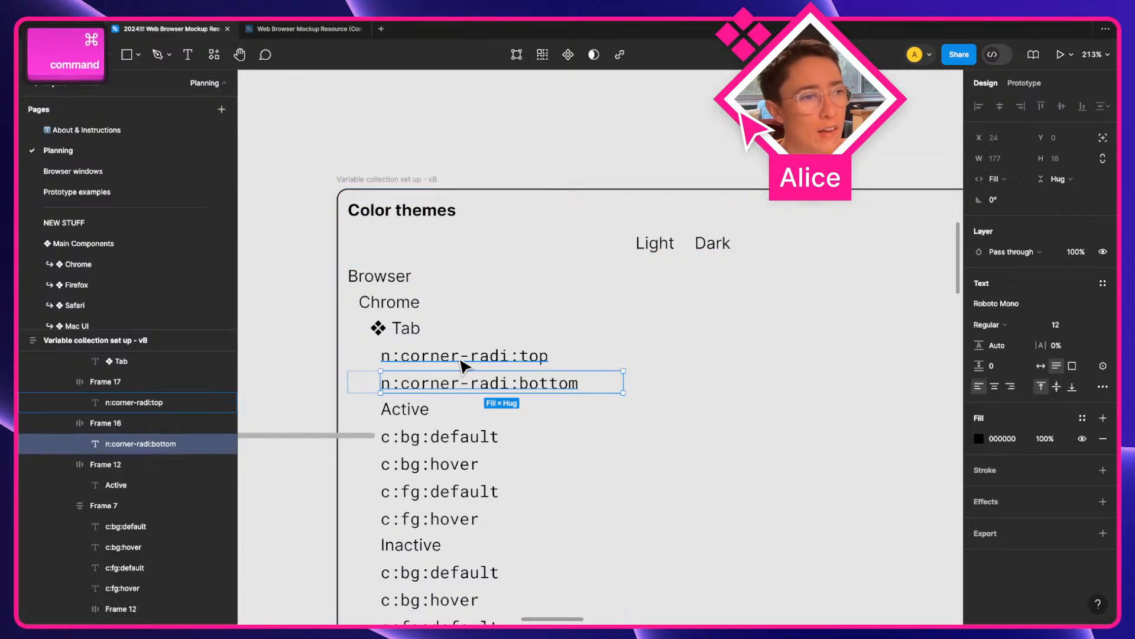
{"action": "left_click", "coordinate": [384, 303], "text": "super"}
{"action": "left_click", "coordinate": [398, 328]}
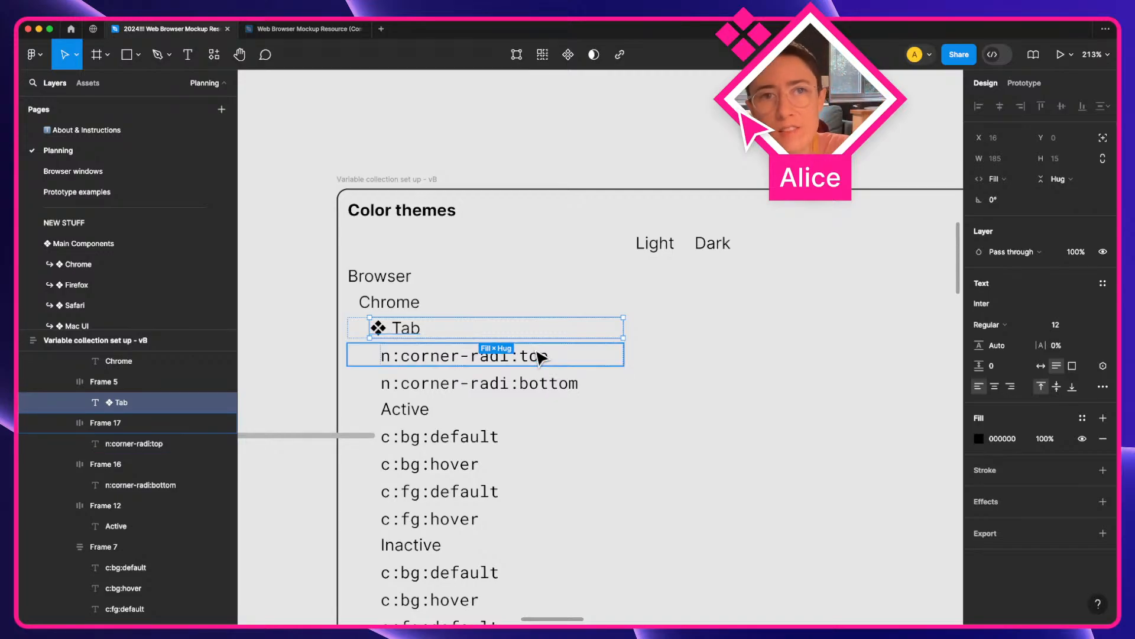
{"action": "key", "text": "super"}
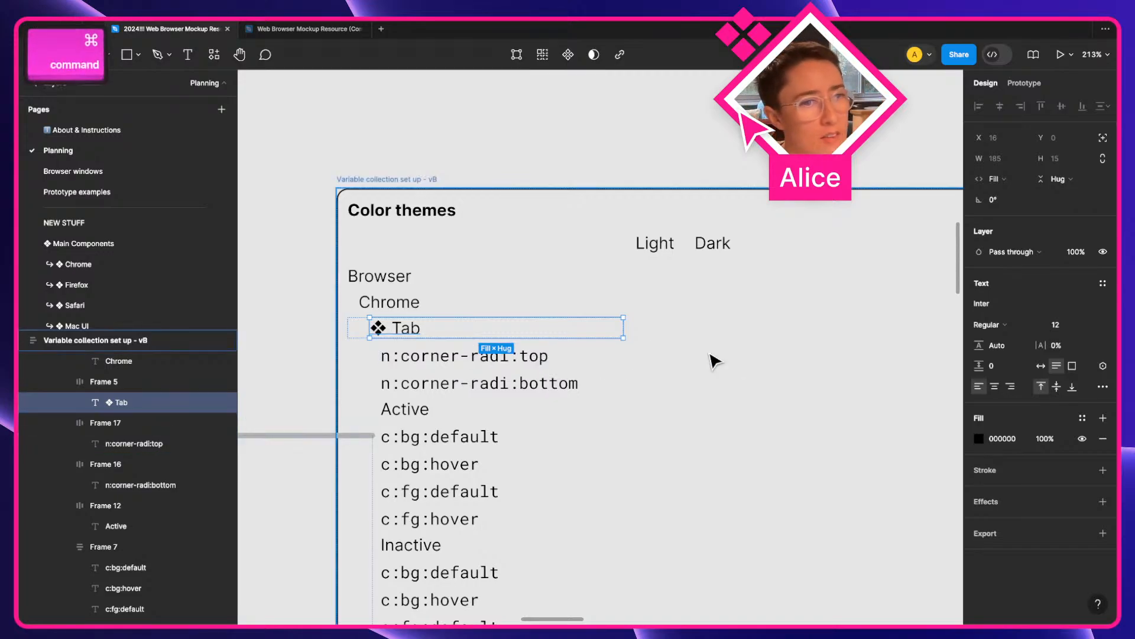
Cut the n:corner-radi:top and n:corner-radi:bottom rows, including their auto layout frames, from under Chrome's Tab heading in Color themes.
{"action": "left_click", "coordinate": [451, 356], "text": "super"}
{"action": "left_click", "coordinate": [456, 384], "text": "shift+super"}
{"action": "key", "text": "super+x"}
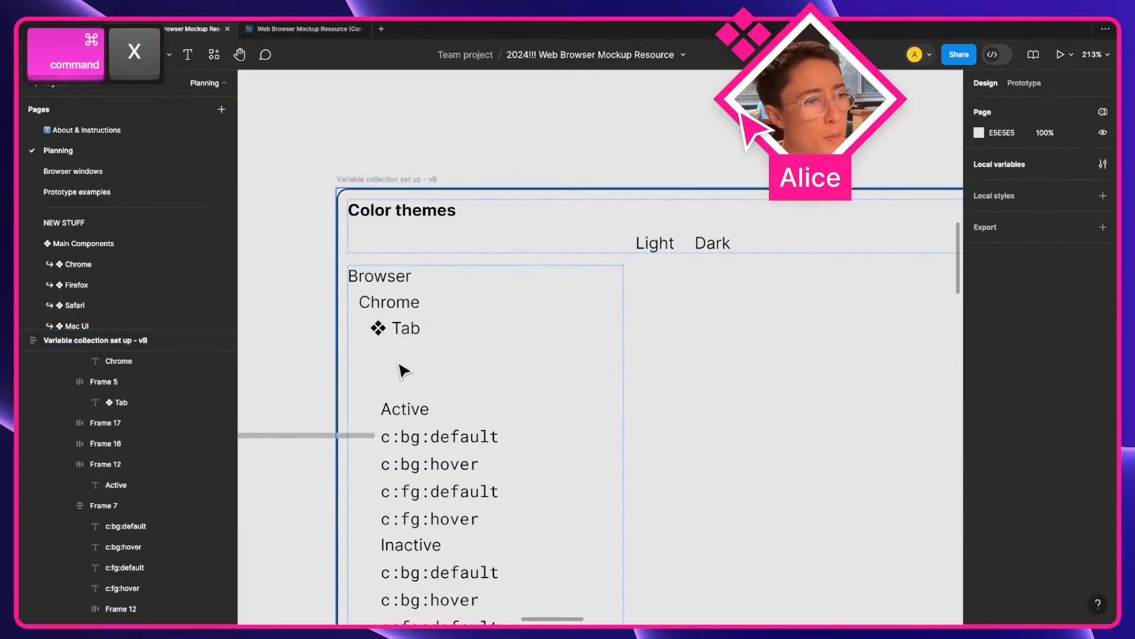
{"action": "key", "text": "super+z"}
{"action": "key", "text": "shift+Return"}
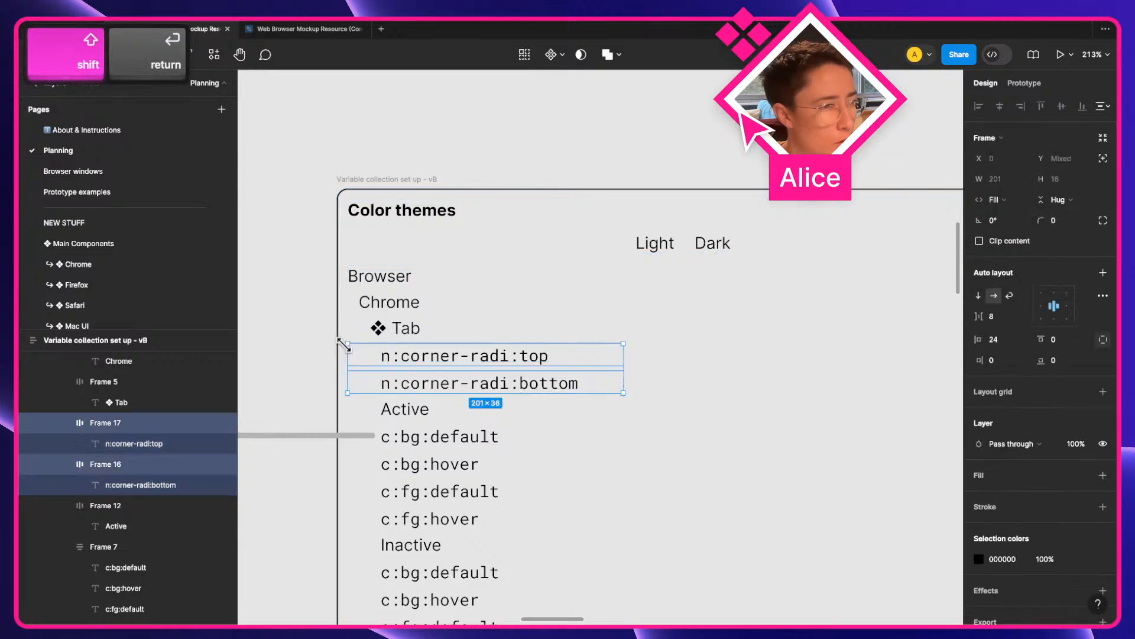
{"action": "key", "text": "super+x"}
Paste the two n:corner-radi rows into the Browsers collection, stacked directly below its Tab heading and above c:bg:default.
{"action": "scroll", "coordinate": [472, 380], "scroll_direction": "down", "scroll_amount": 5}
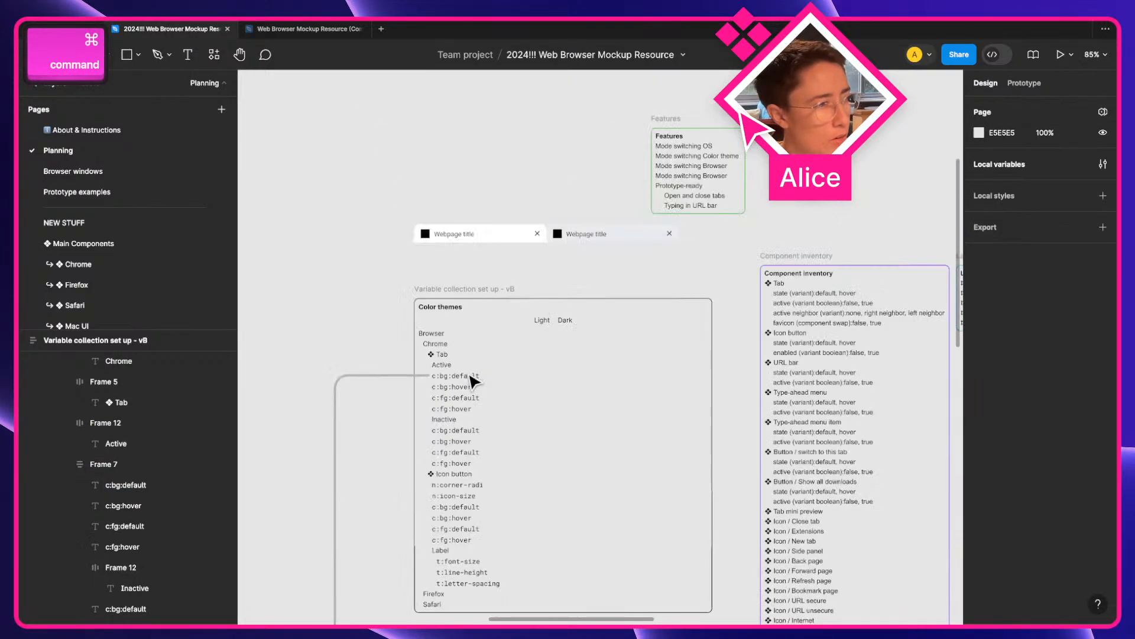
{"action": "scroll", "coordinate": [467, 385], "scroll_direction": "down", "scroll_amount": 3}
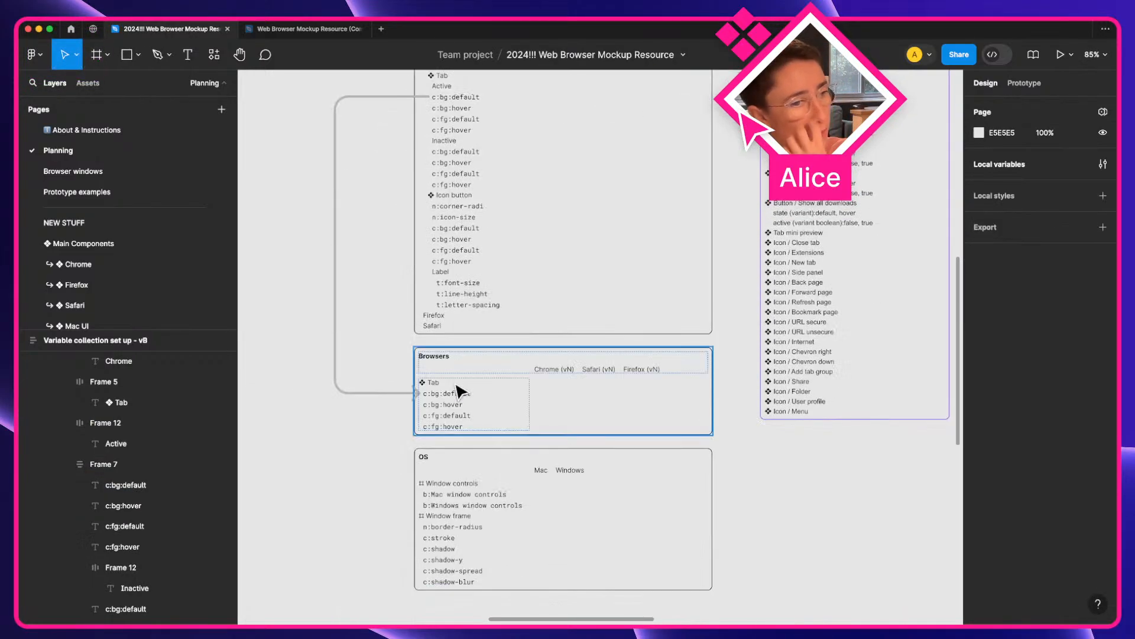
{"action": "scroll", "coordinate": [479, 397], "scroll_direction": "up", "scroll_amount": 2}
{"action": "scroll", "coordinate": [480, 482], "scroll_direction": "up", "scroll_amount": 3}
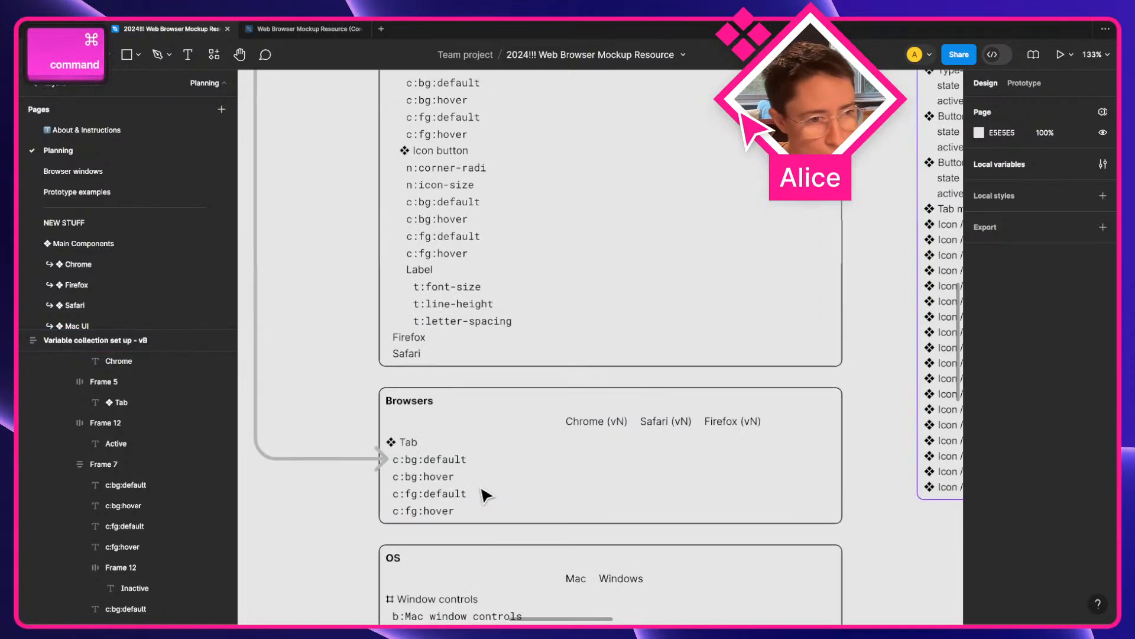
{"action": "left_click", "coordinate": [402, 455]}
{"action": "left_click", "coordinate": [402, 455]}
{"action": "key", "text": "super+v"}
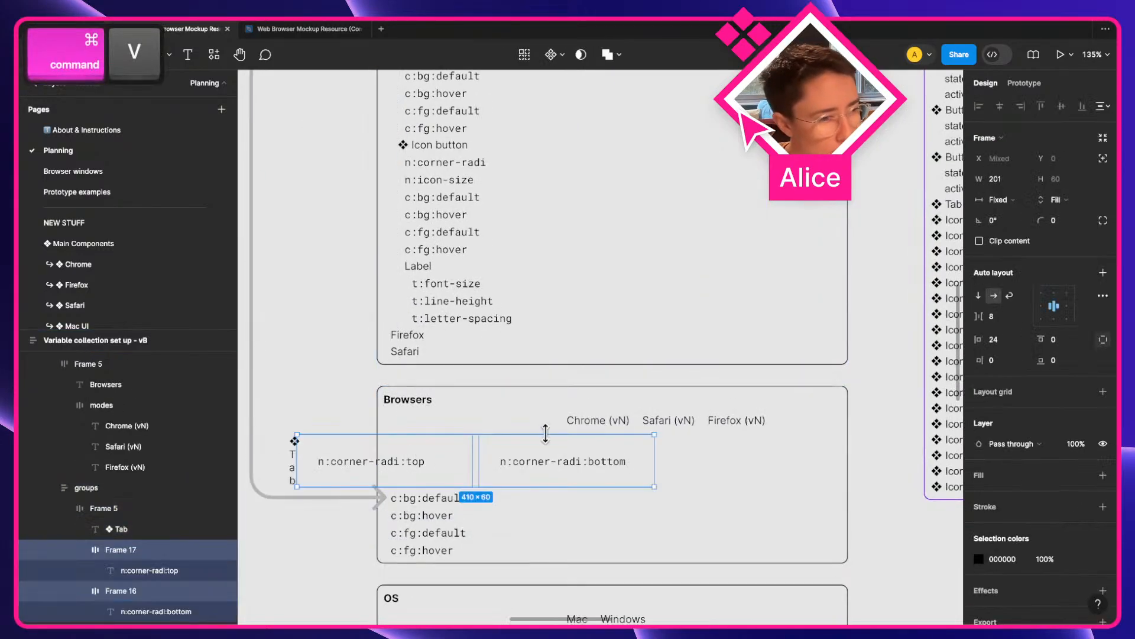
{"action": "key", "text": "super+z"}
{"action": "left_click", "coordinate": [430, 466]}
{"action": "key", "text": "super+v"}
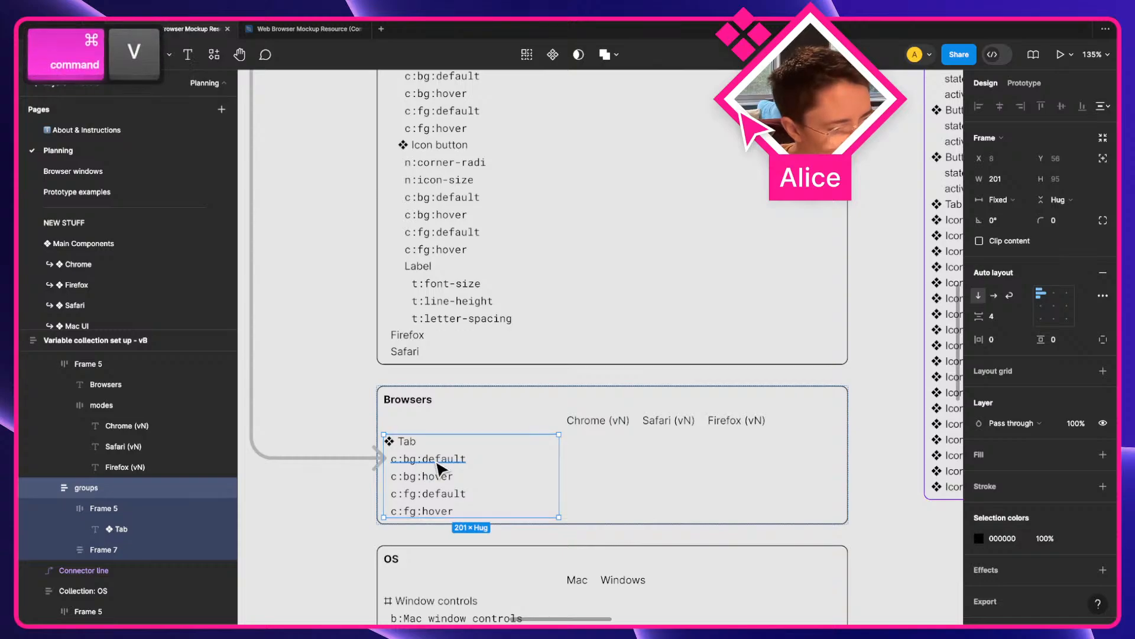
{"action": "key", "text": "super+bracketright"}
{"action": "key", "text": "super+bracketright"}
{"action": "key", "text": "super+bracketright"}
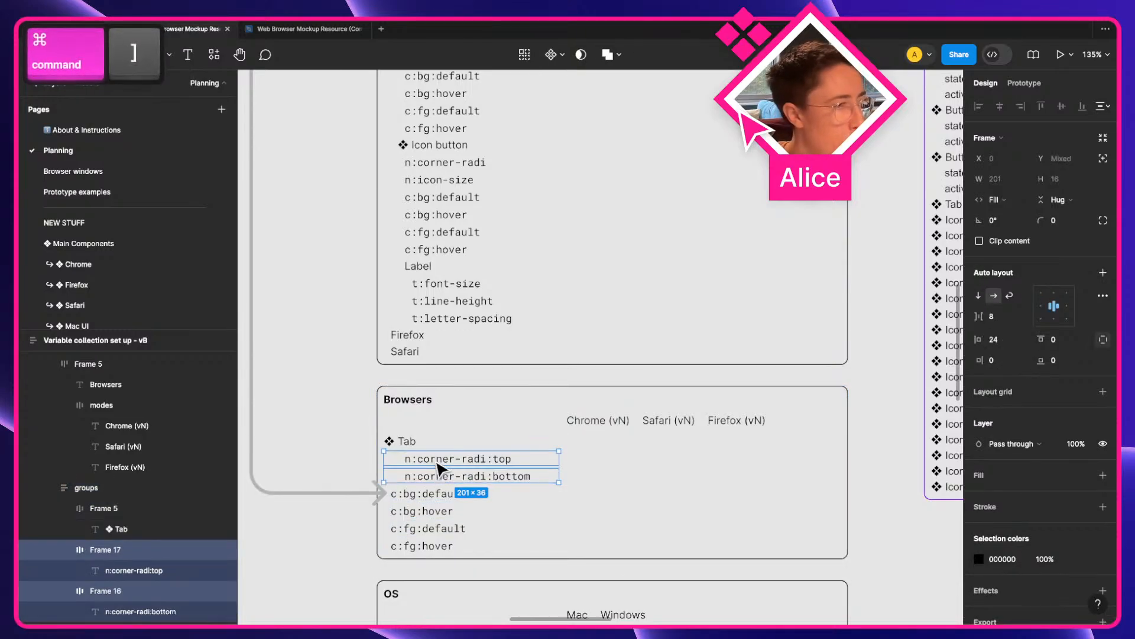
Set the left padding of the two n:corner-radi rows in Browsers to 8.
{"action": "left_click", "coordinate": [984, 342]}
{"action": "type", "text": "8"}
{"action": "key", "text": "Tab"}
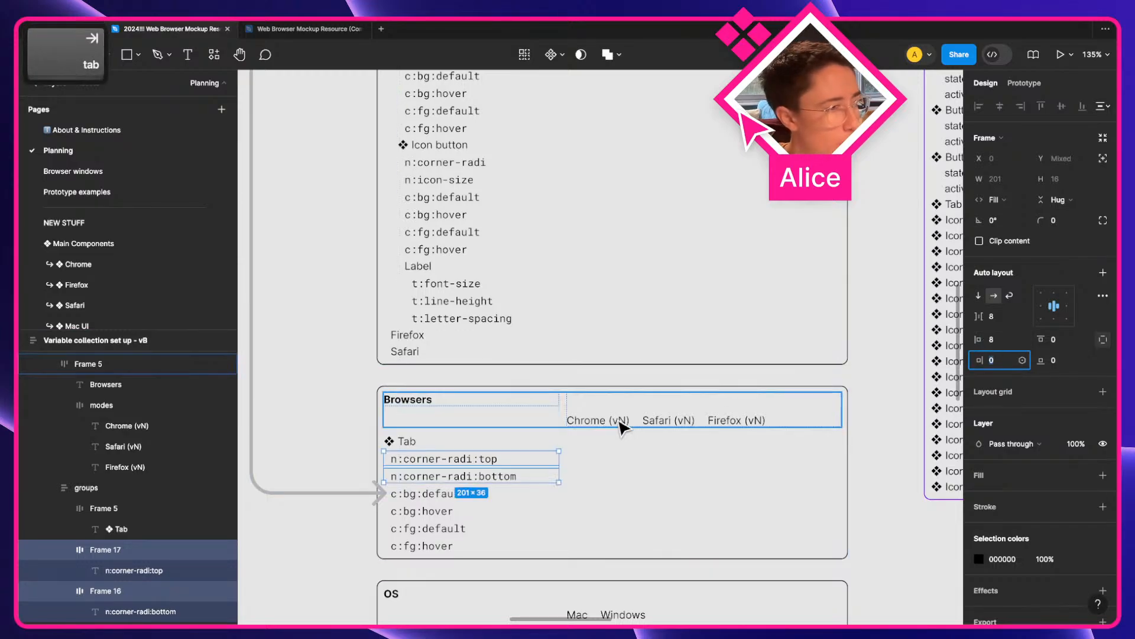
{"action": "scroll", "coordinate": [468, 379], "scroll_direction": "up", "scroll_amount": 3}
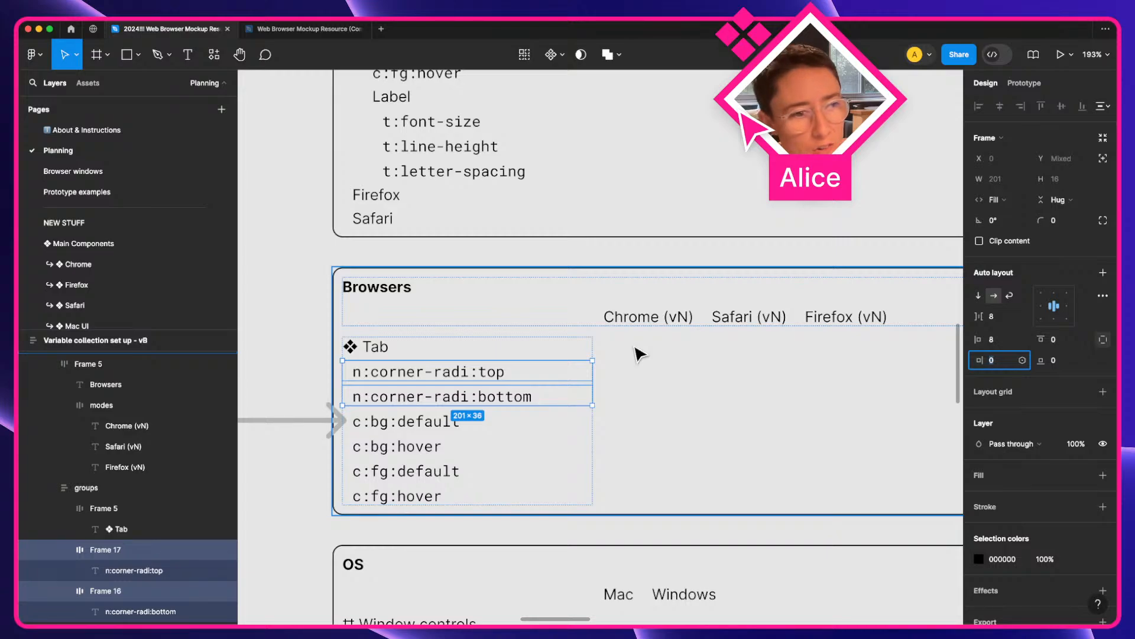
{"action": "left_click", "coordinate": [653, 320], "text": "super"}
{"action": "left_click", "coordinate": [761, 318], "text": "super"}
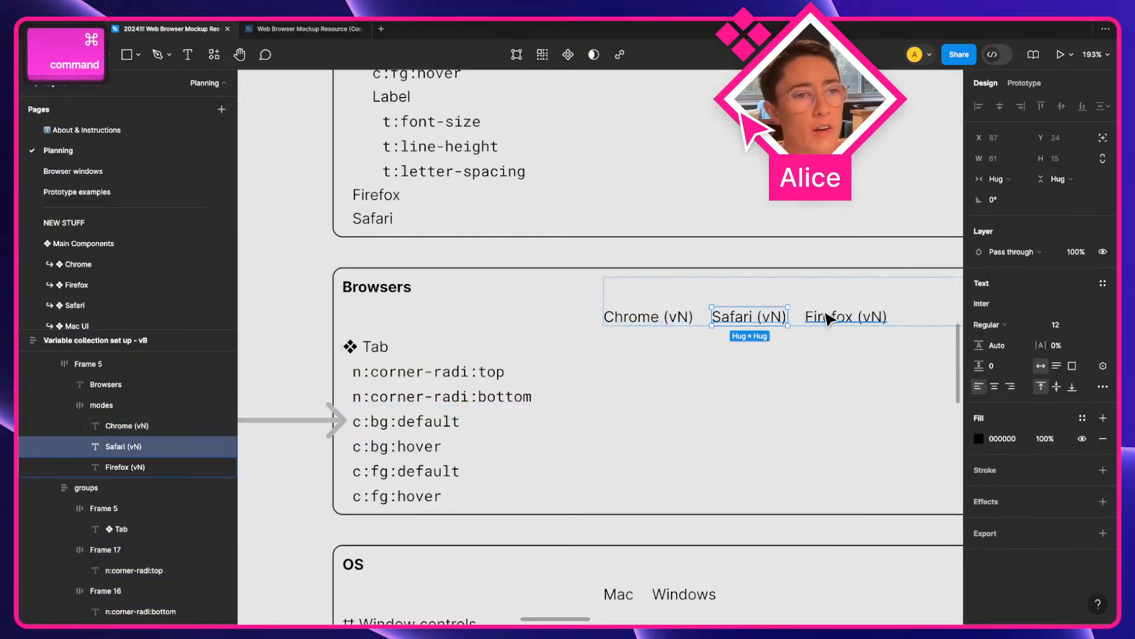
{"action": "left_click", "coordinate": [828, 319], "text": "super"}
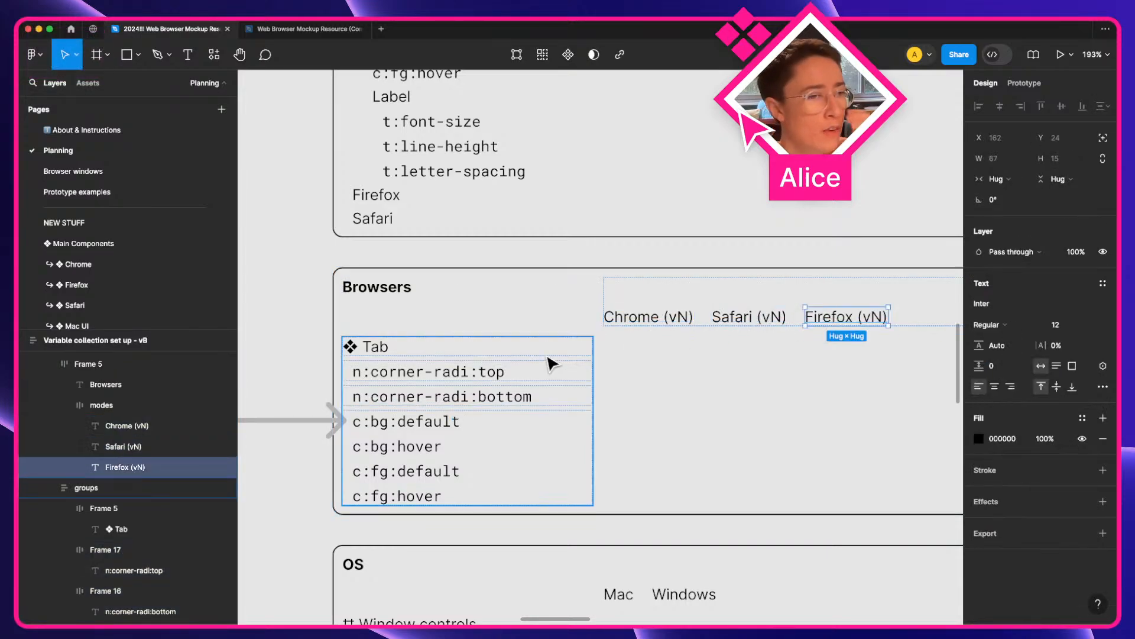
Duplicate the n:corner-radi:bottom row in Browsers and replace the duplicate's text with a copy of the Safari label from Color themes.
{"action": "left_click", "coordinate": [402, 446]}
{"action": "left_click", "coordinate": [402, 400]}
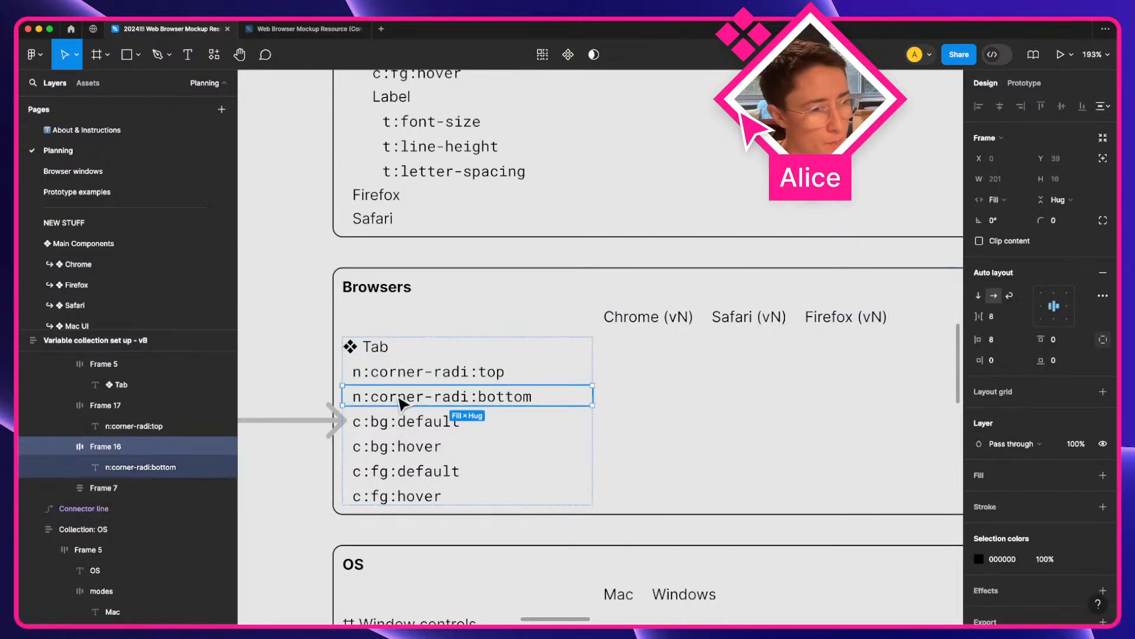
{"action": "key", "text": "super+d"}
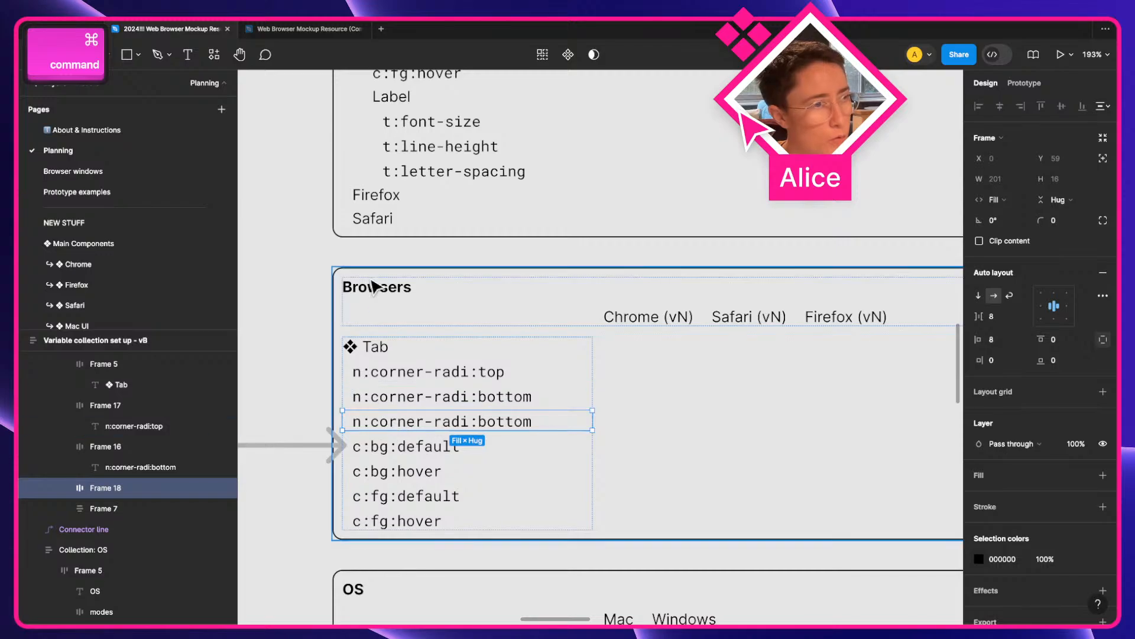
{"action": "left_click", "coordinate": [374, 219]}
{"action": "left_click", "coordinate": [390, 434]}
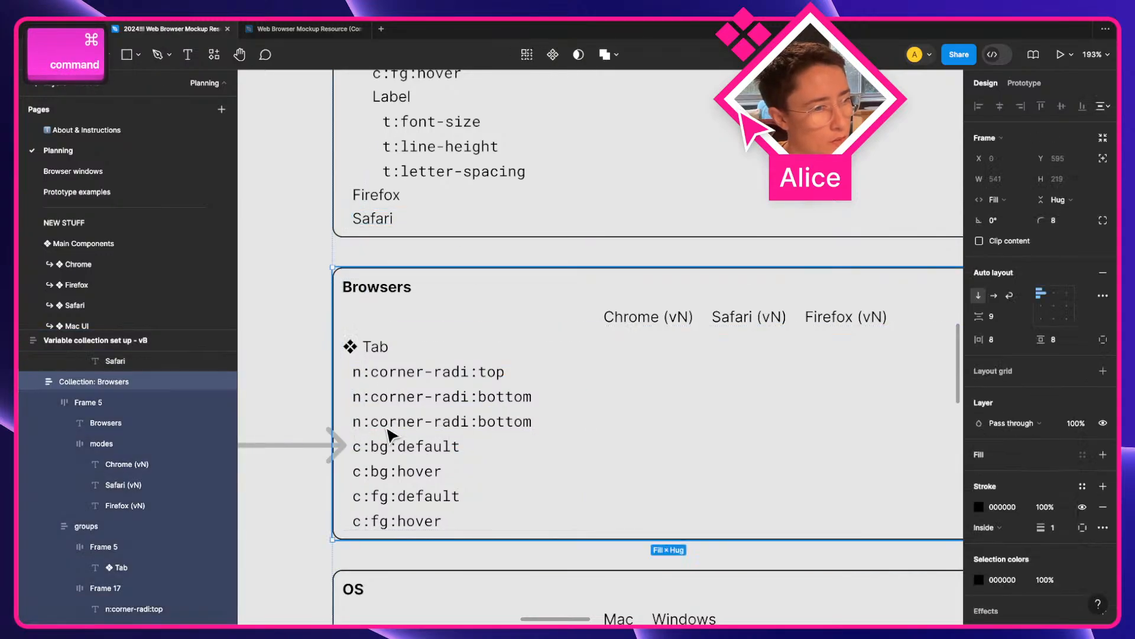
{"action": "left_click", "coordinate": [390, 435], "text": "super"}
{"action": "key", "text": "super+v"}
{"action": "left_click", "coordinate": [375, 436]}
{"action": "key", "text": "BackSpace"}
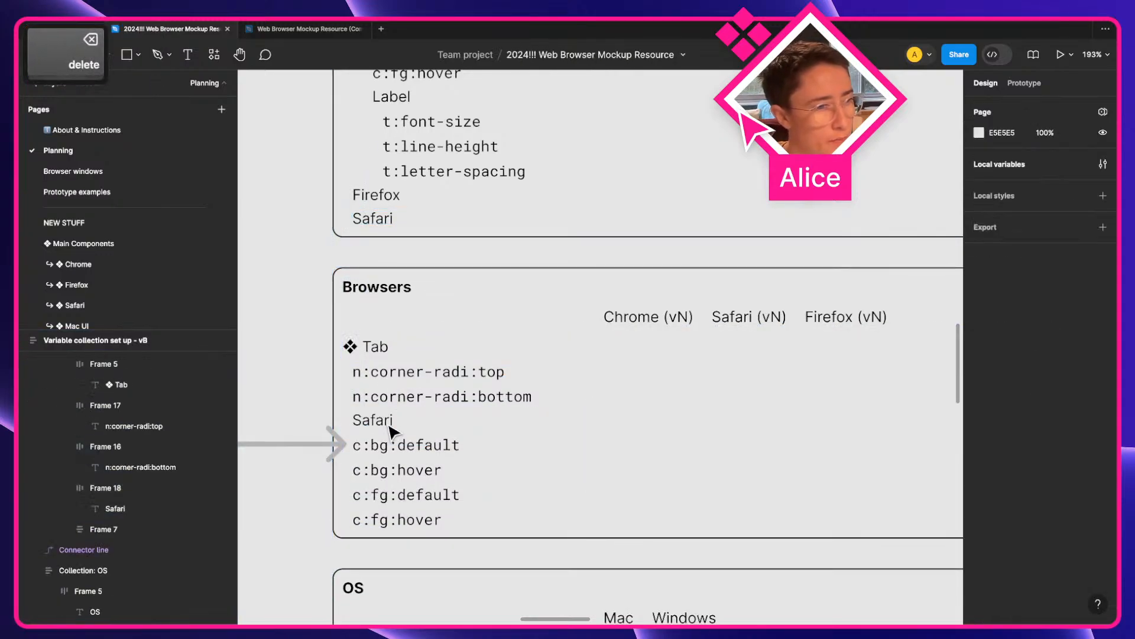
Retitle the copied Safari label below n:corner-radi:bottom as Active.
{"action": "left_click", "coordinate": [385, 423], "text": "super"}
{"action": "double_click", "coordinate": [384, 420]}
{"action": "type", "text": "Active"}
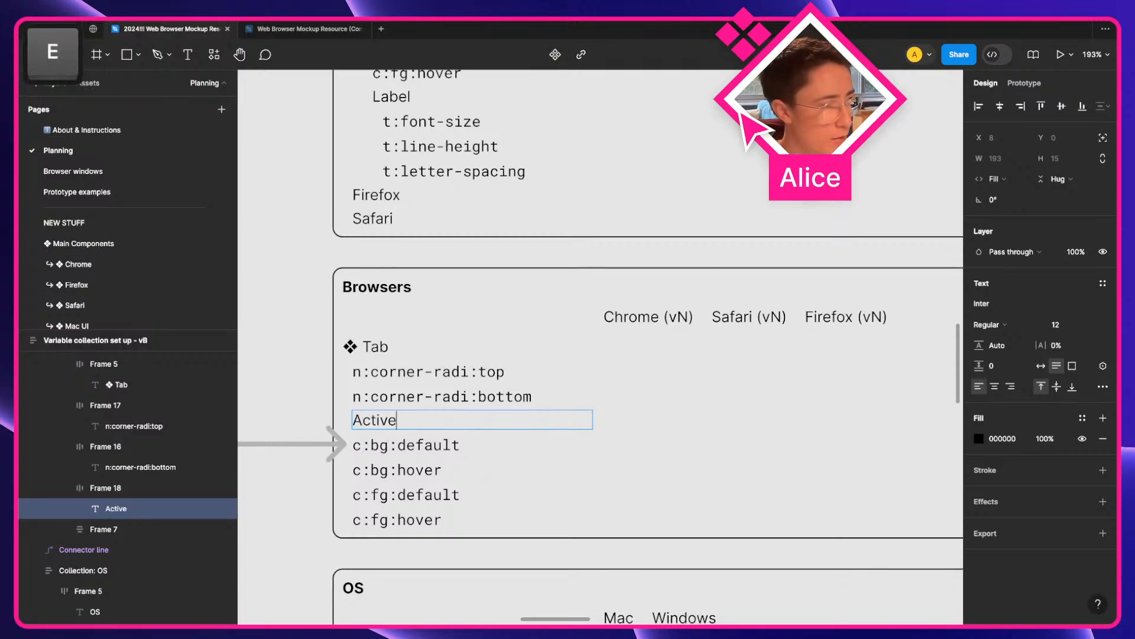
{"action": "key", "text": "Escape"}
{"action": "key", "text": "Escape"}
Duplicate the Active heading row in Browsers, place it below c:fg:hover and retitle the copy as Inactive.
{"action": "key", "text": "super+d"}
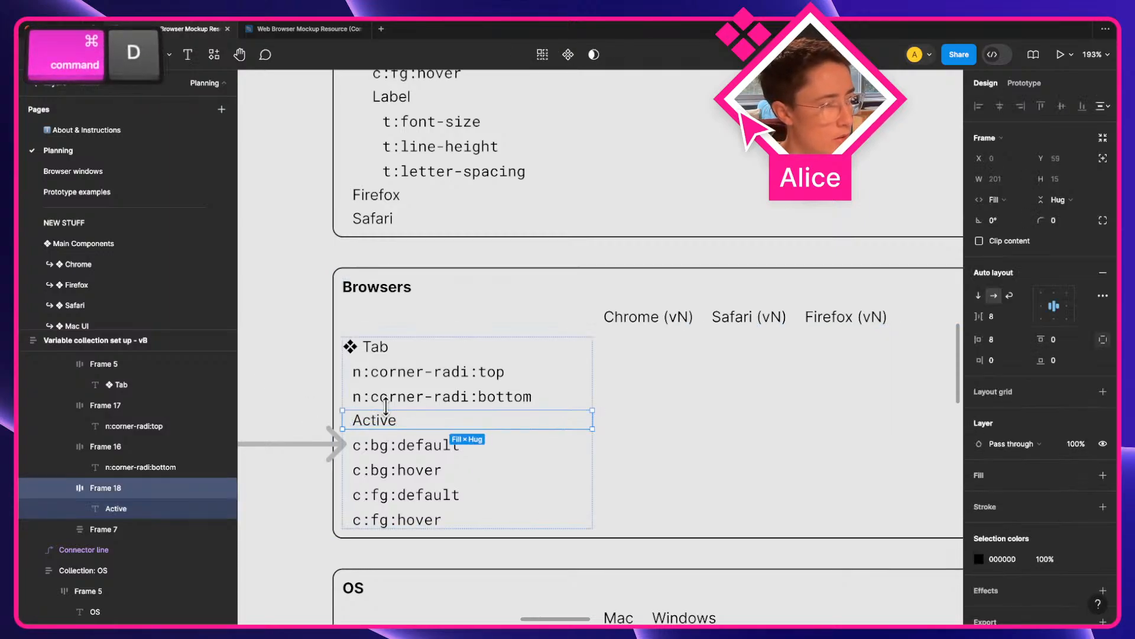
{"action": "key", "text": "super+]"}
{"action": "left_click", "coordinate": [354, 535], "text": "super"}
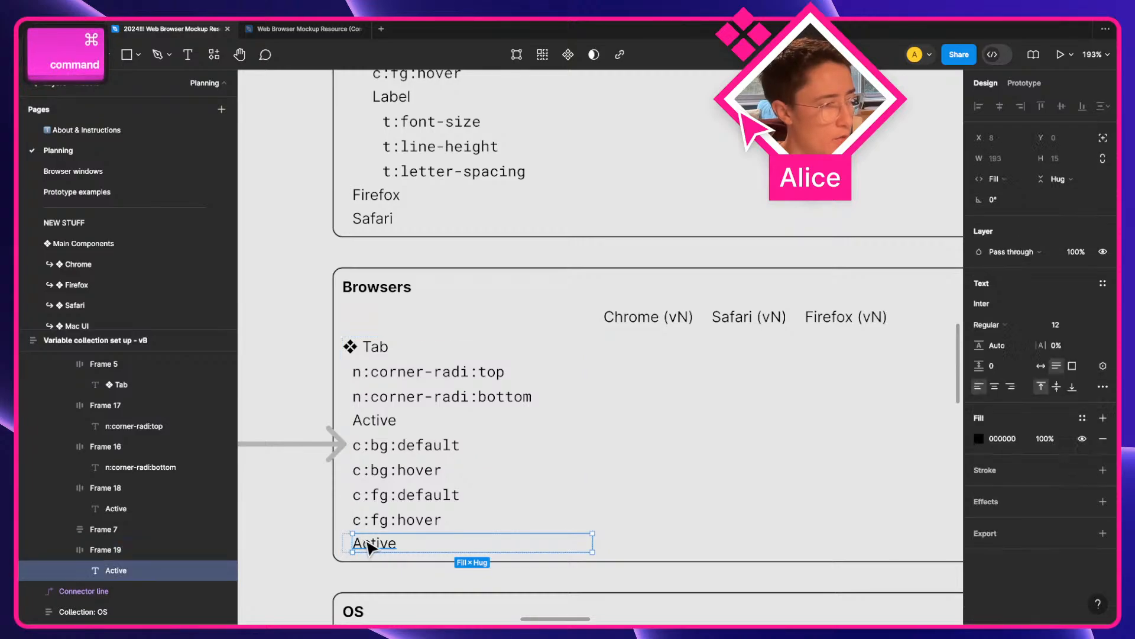
{"action": "key", "text": "Return"}
{"action": "type", "text": "Inactive"}
{"action": "key", "text": "Escape"}
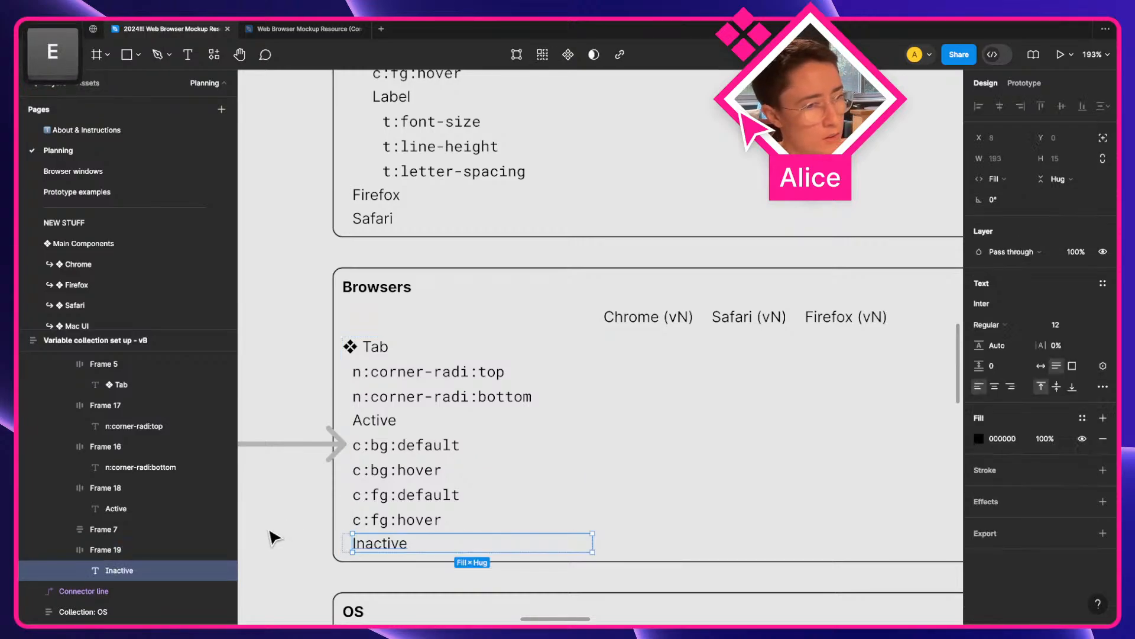
Duplicate the group of four c: color variables under Active and place the copy below the Inactive heading in Browsers.
{"action": "left_click", "coordinate": [406, 507]}
{"action": "key", "text": "super+d"}
{"action": "key", "text": "super+]"}
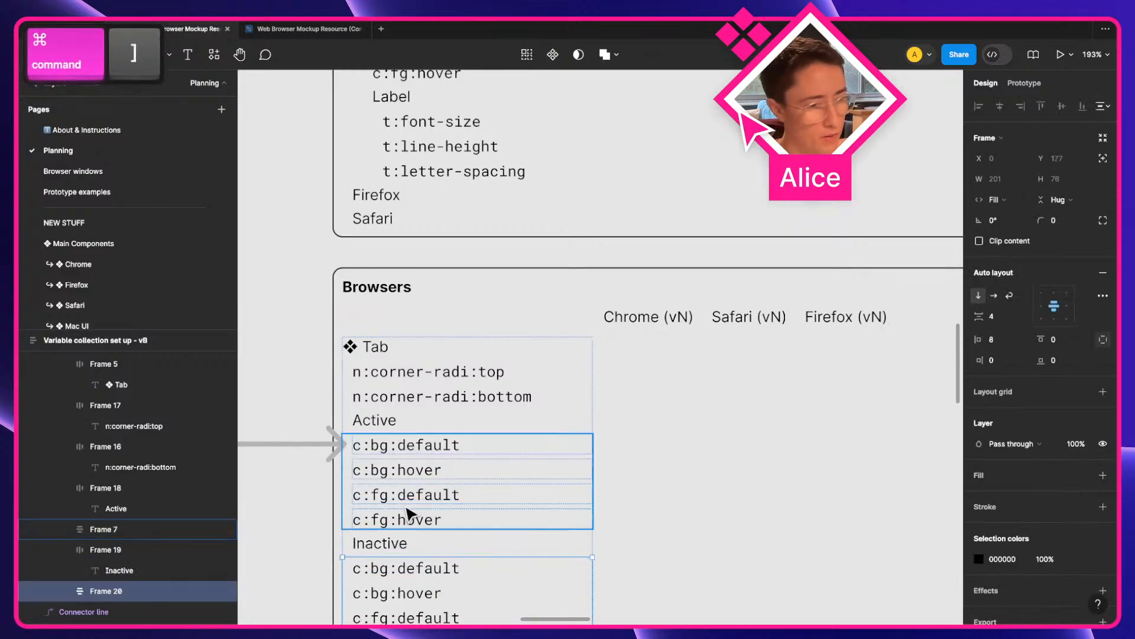
Review the regrouped Tab variables in the Browsers collection and compare them with the Tab variables in Color themes.
{"action": "scroll", "coordinate": [473, 541], "scroll_direction": "down", "scroll_amount": 3}
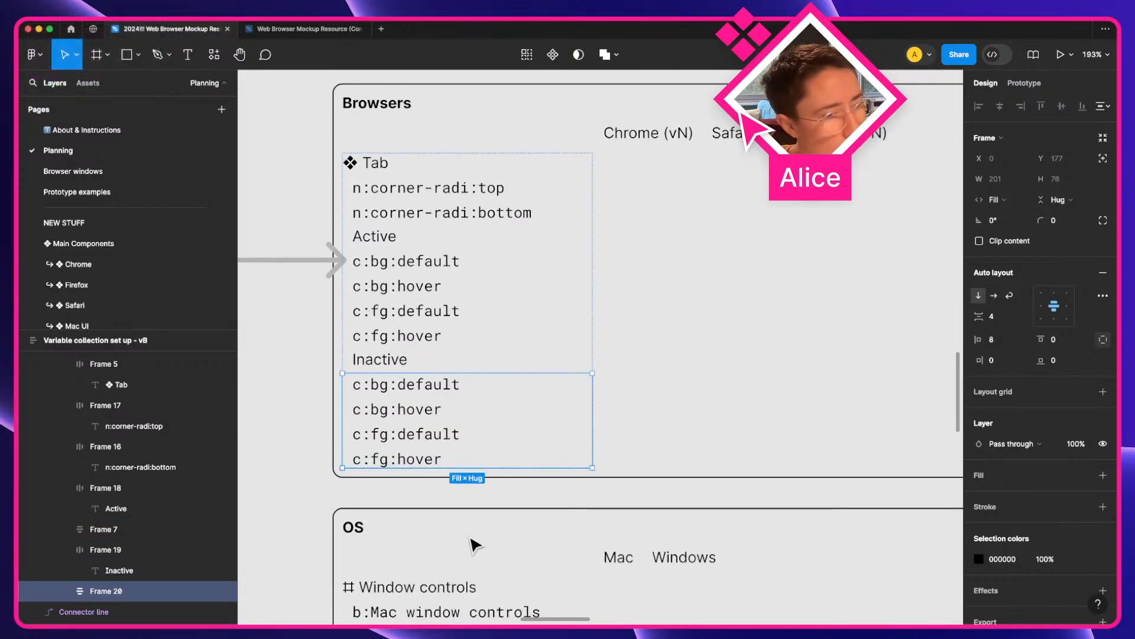
{"action": "scroll", "coordinate": [471, 459], "scroll_direction": "down", "scroll_amount": 2, "text": "super"}
{"action": "scroll", "coordinate": [469, 460], "scroll_direction": "down", "scroll_amount": 1, "text": "super"}
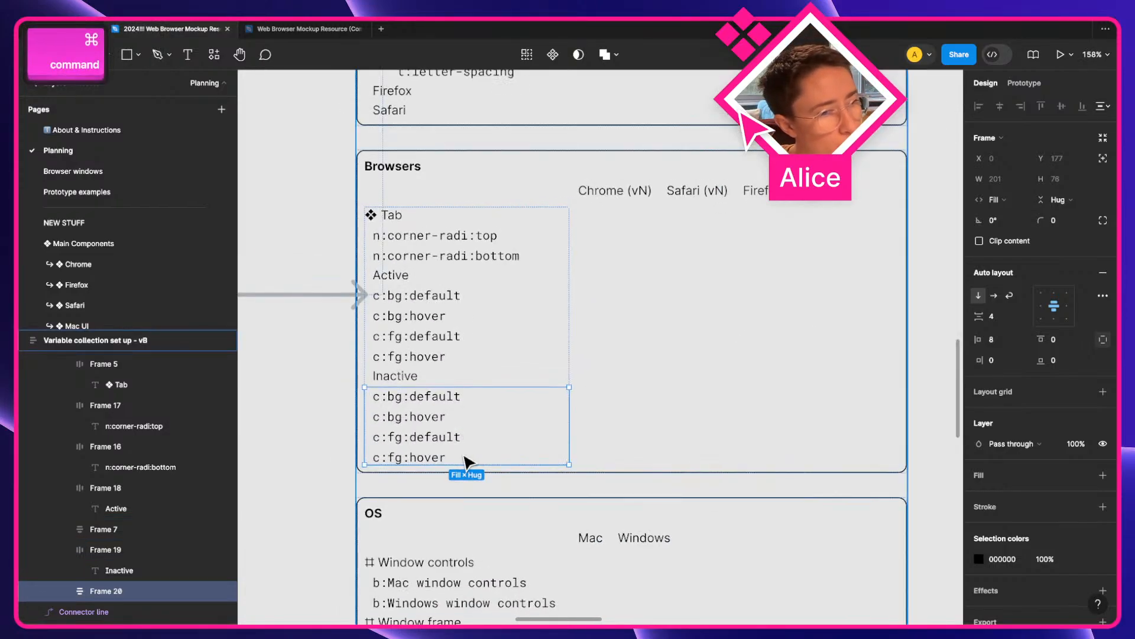
{"action": "scroll", "coordinate": [420, 464], "scroll_direction": "up", "scroll_amount": 2}
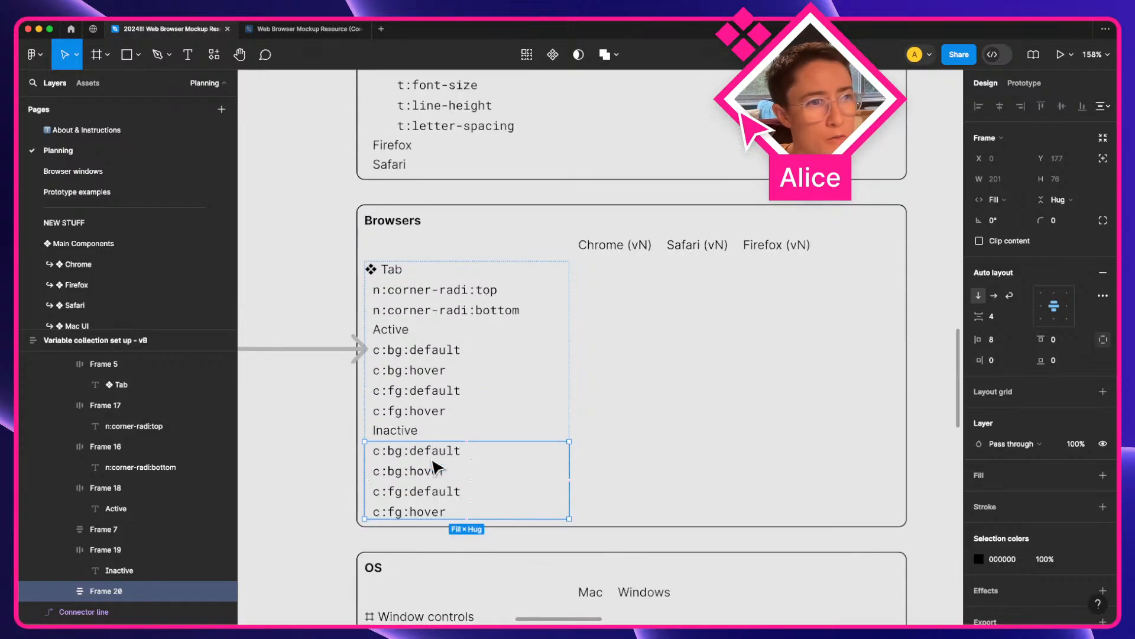
{"action": "left_click", "coordinate": [299, 449]}
{"action": "left_click_drag", "start_coordinate": [299, 449], "coordinate": [460, 468]}
{"action": "scroll", "coordinate": [638, 419], "scroll_direction": "up", "scroll_amount": 10}
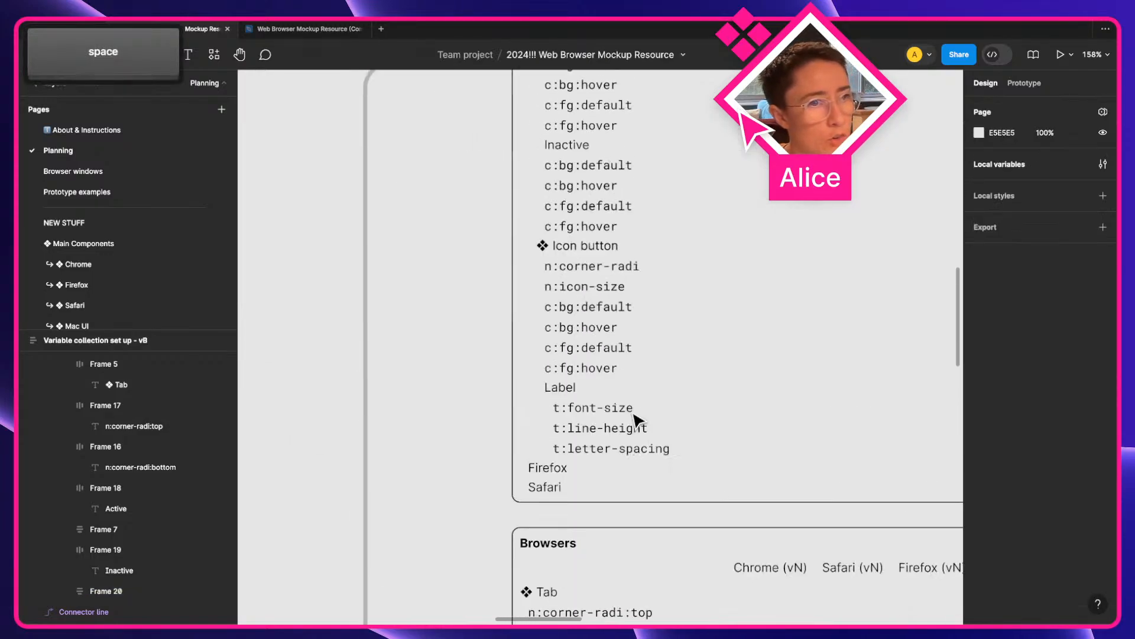
{"action": "scroll", "coordinate": [637, 420], "scroll_direction": "down", "scroll_amount": 5}
{"action": "scroll", "coordinate": [583, 317], "scroll_direction": "right", "scroll_amount": 3}
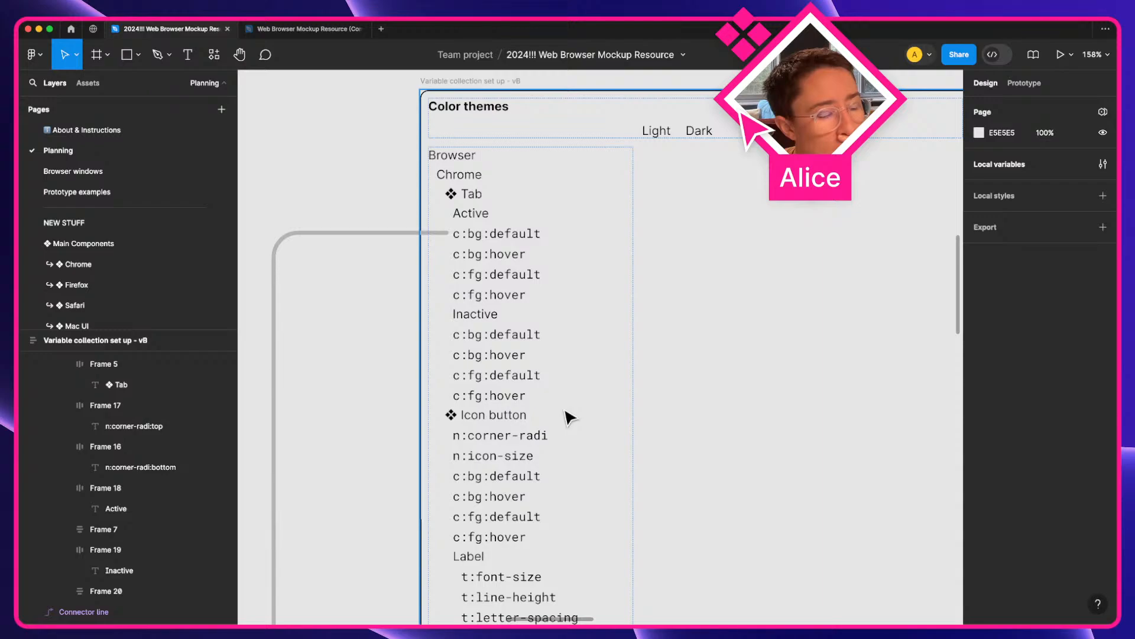
Cut the Label heading and its font-size, line-height and letter-spacing variables from the Icon button group in Color themes.
{"action": "scroll", "coordinate": [569, 419], "scroll_direction": "down", "scroll_amount": 5}
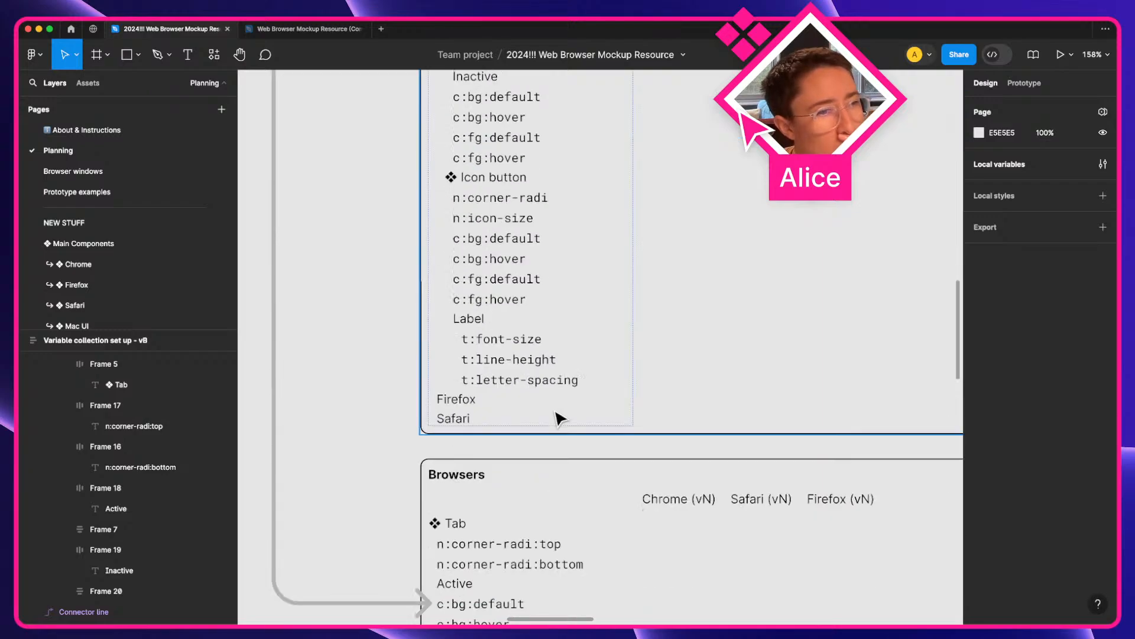
{"action": "left_click", "coordinate": [520, 367]}
{"action": "double_click", "coordinate": [520, 367]}
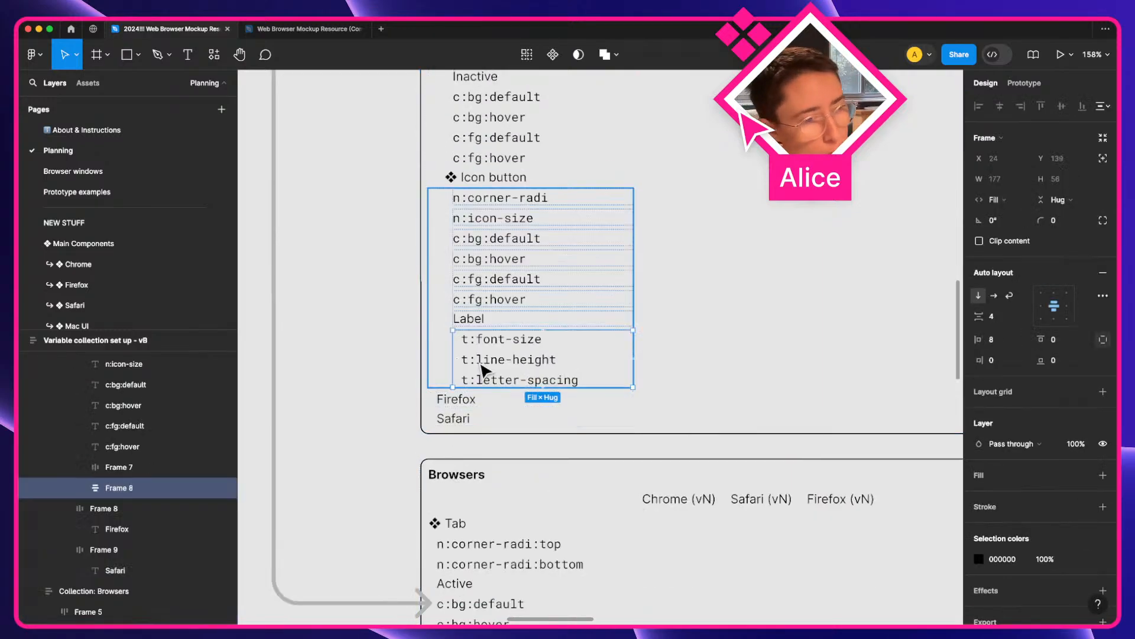
{"action": "left_click", "coordinate": [479, 317], "text": "shift"}
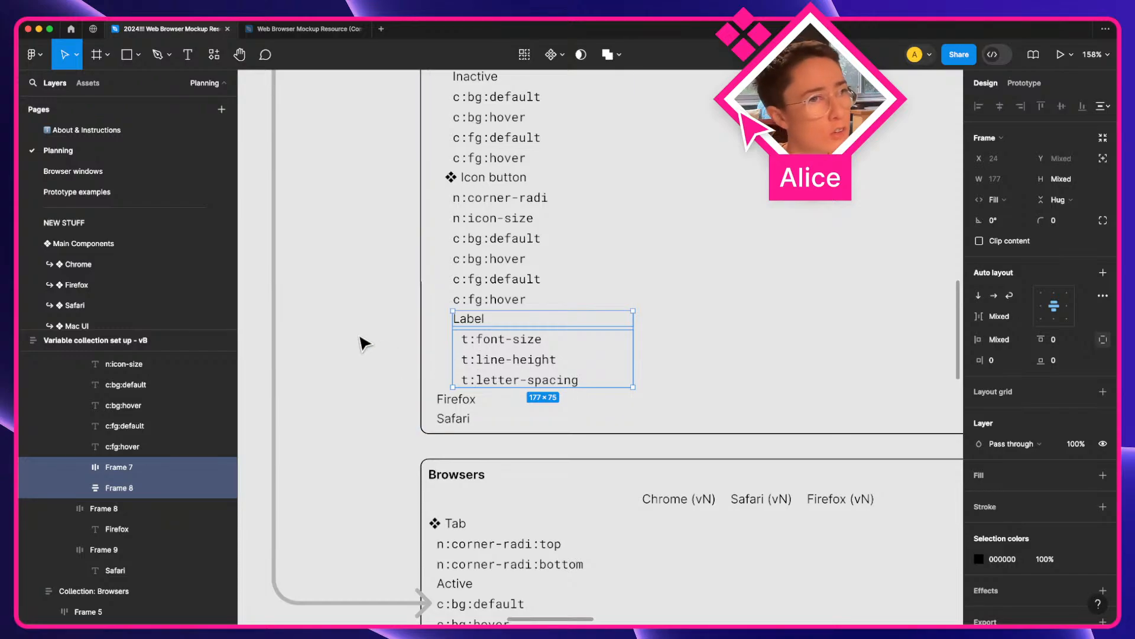
{"action": "scroll", "coordinate": [364, 343], "scroll_direction": "up", "scroll_amount": 3}
{"action": "left_click_drag", "start_coordinate": [565, 521], "coordinate": [653, 456]}
{"action": "key", "text": "super+z"}
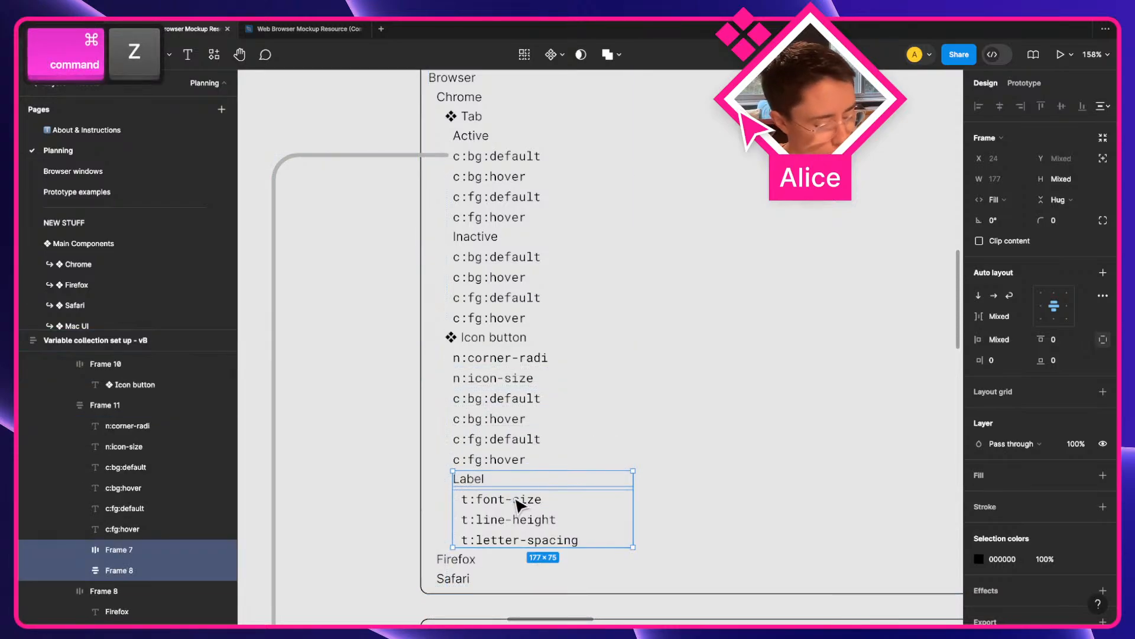
{"action": "key", "text": "super+x"}
{"action": "scroll", "coordinate": [515, 414], "scroll_direction": "up", "scroll_amount": 1}
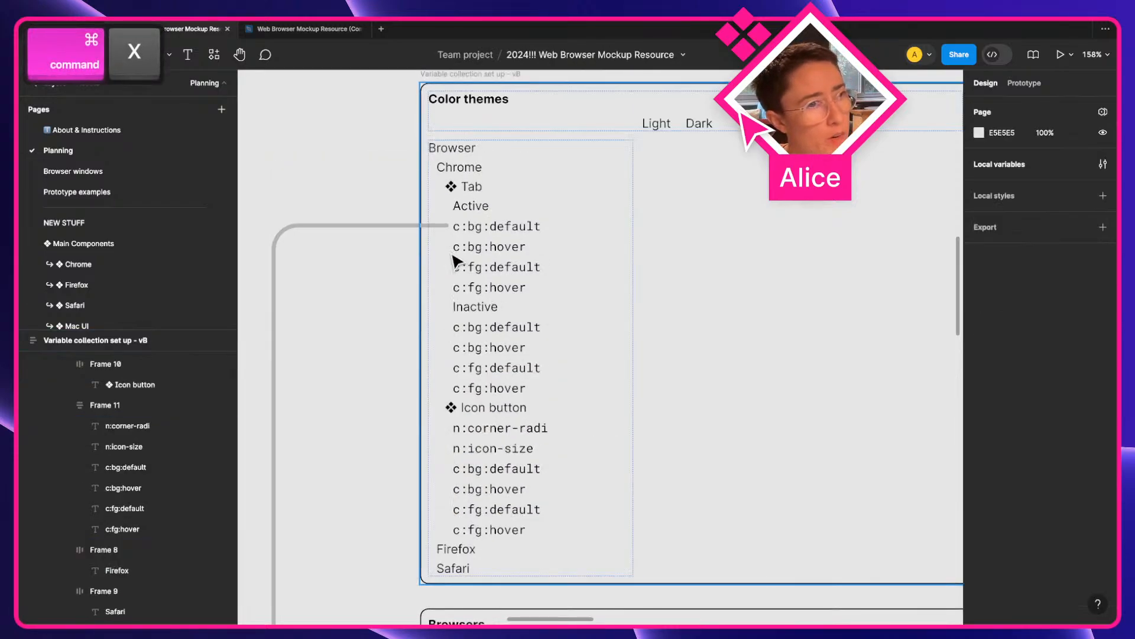
Compare the focused tab's title text with the Active and Inactive variables listed under Tab in Color themes.
{"action": "double_click", "coordinate": [461, 305]}
{"action": "double_click", "coordinate": [461, 306]}
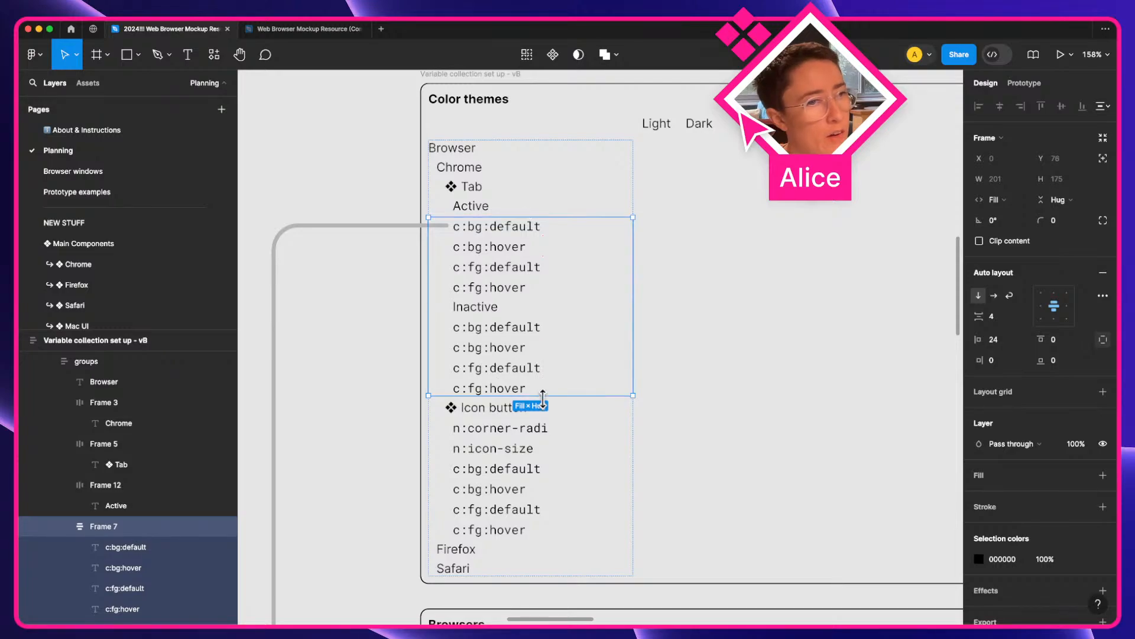
{"action": "left_click", "coordinate": [482, 198]}
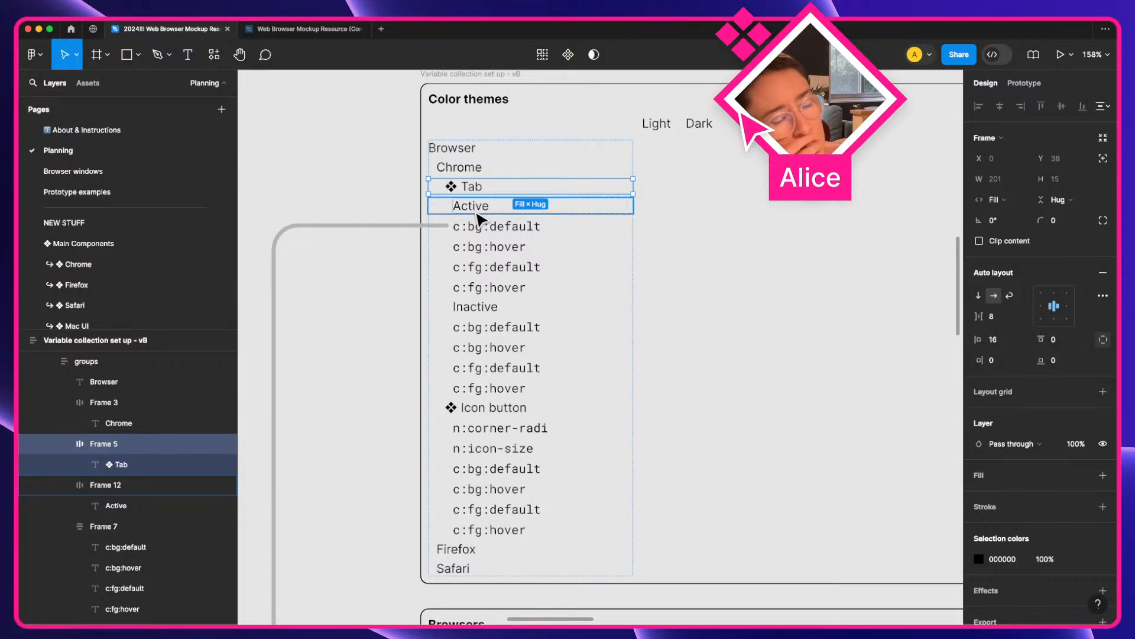
{"action": "scroll", "coordinate": [479, 219], "scroll_direction": "up", "scroll_amount": 10}
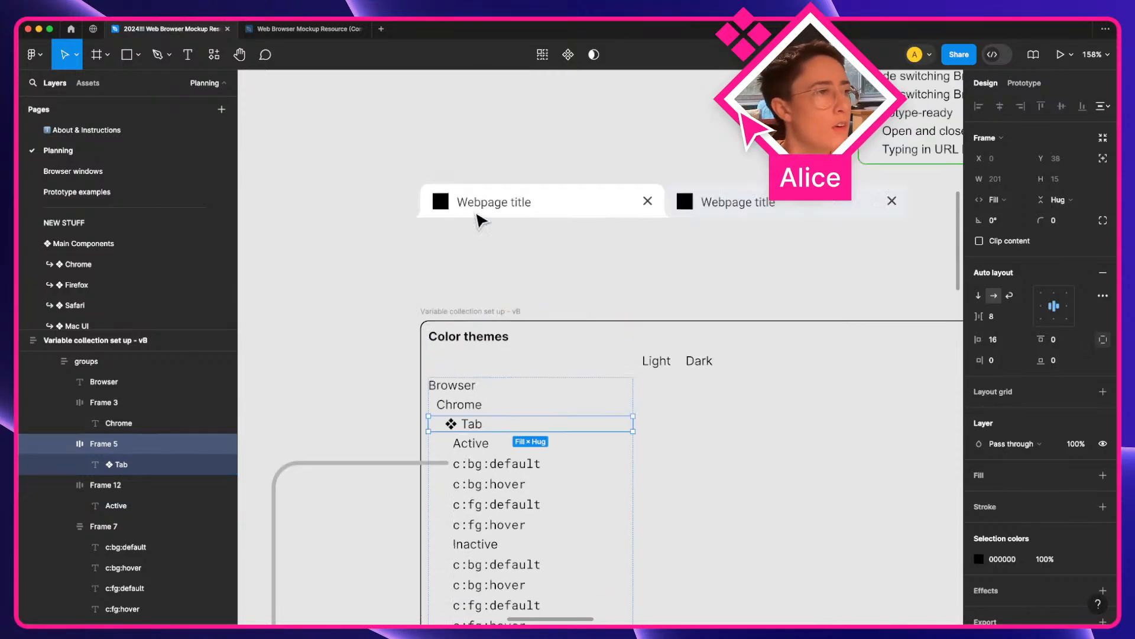
{"action": "left_click", "coordinate": [473, 282], "text": "super"}
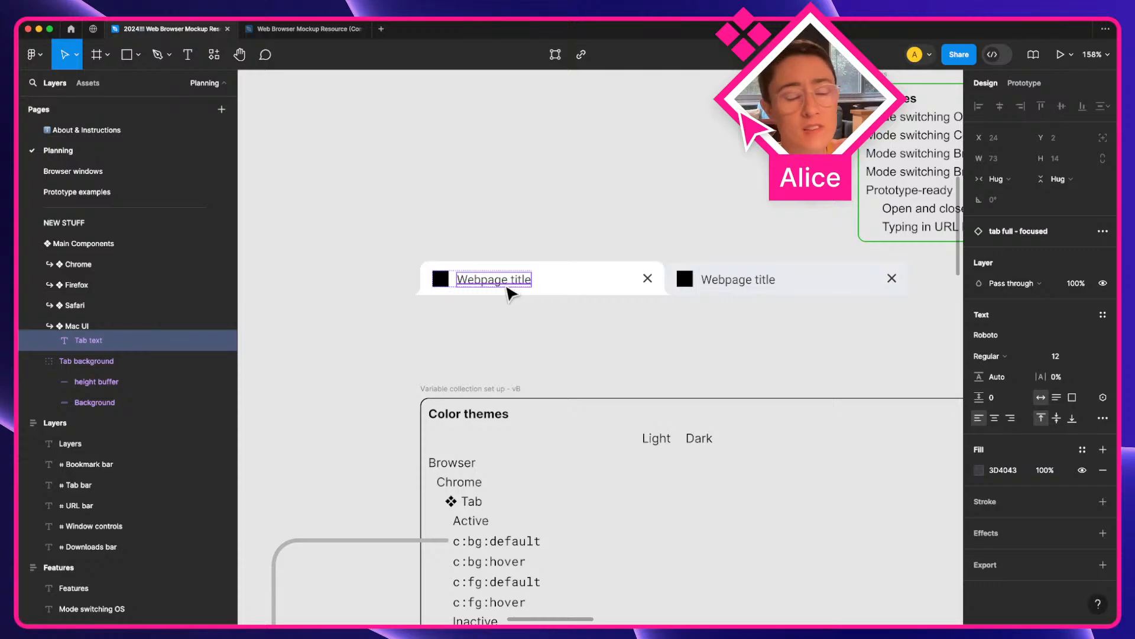
{"action": "scroll", "coordinate": [304, 342], "scroll_direction": "down", "scroll_amount": 5}
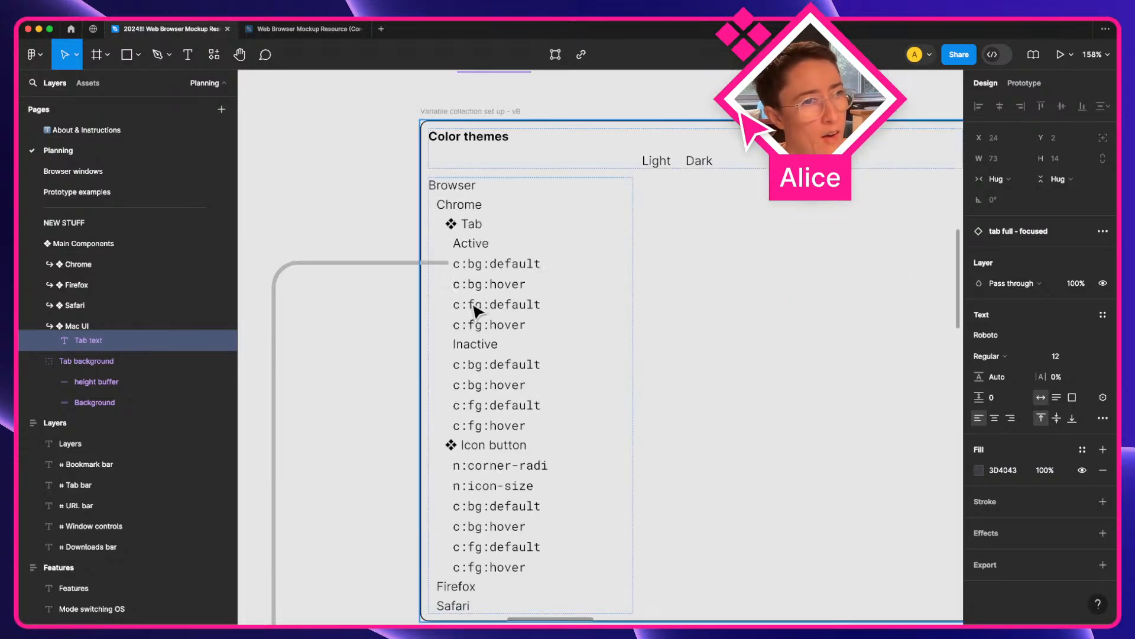
{"action": "scroll", "coordinate": [477, 307], "scroll_direction": "up", "scroll_amount": 4}
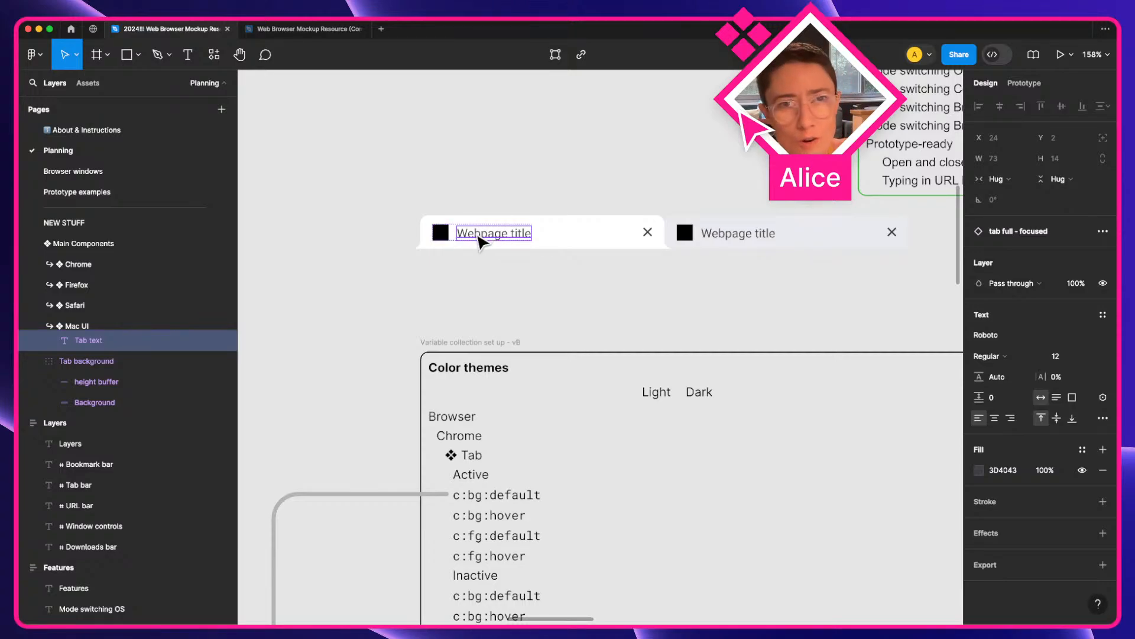
{"action": "scroll", "coordinate": [479, 239], "scroll_direction": "down", "scroll_amount": 3}
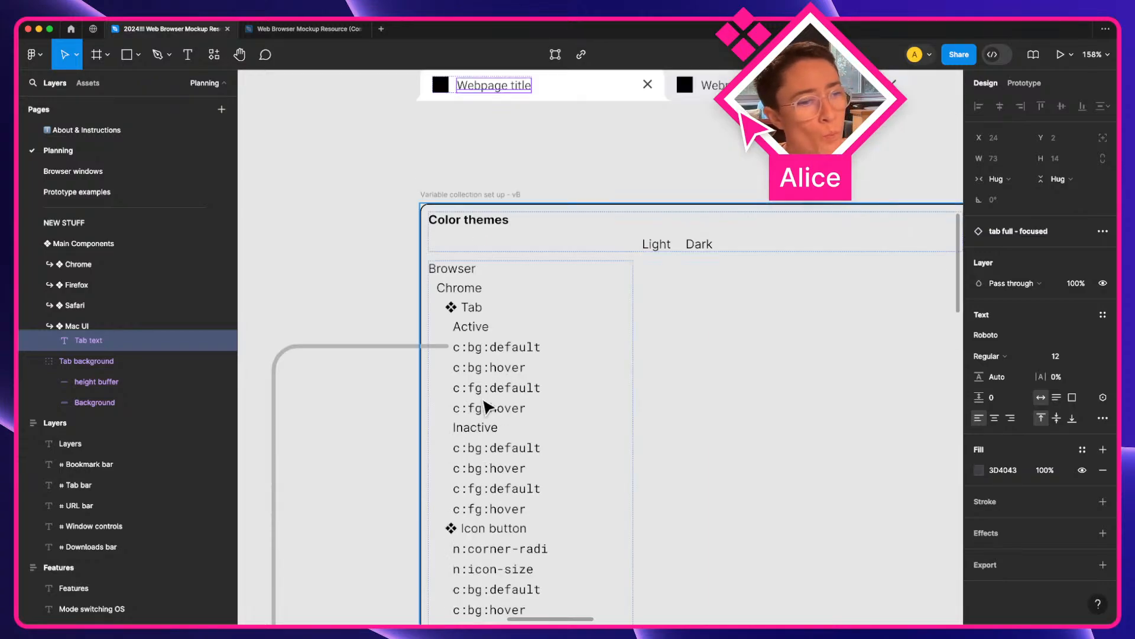
{"action": "scroll", "coordinate": [515, 257], "scroll_direction": "up", "scroll_amount": 3}
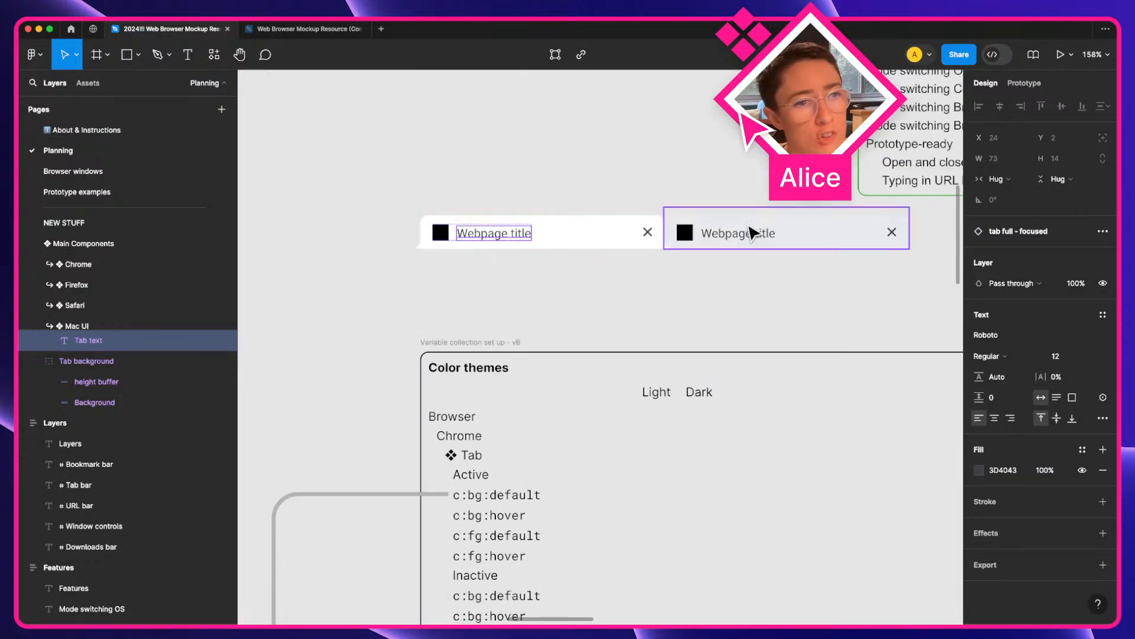
Inspect the title text of the focused and unfocused Chrome tabs to compare their fill colors.
{"action": "left_click", "coordinate": [718, 233]}
{"action": "left_click", "coordinate": [556, 239]}
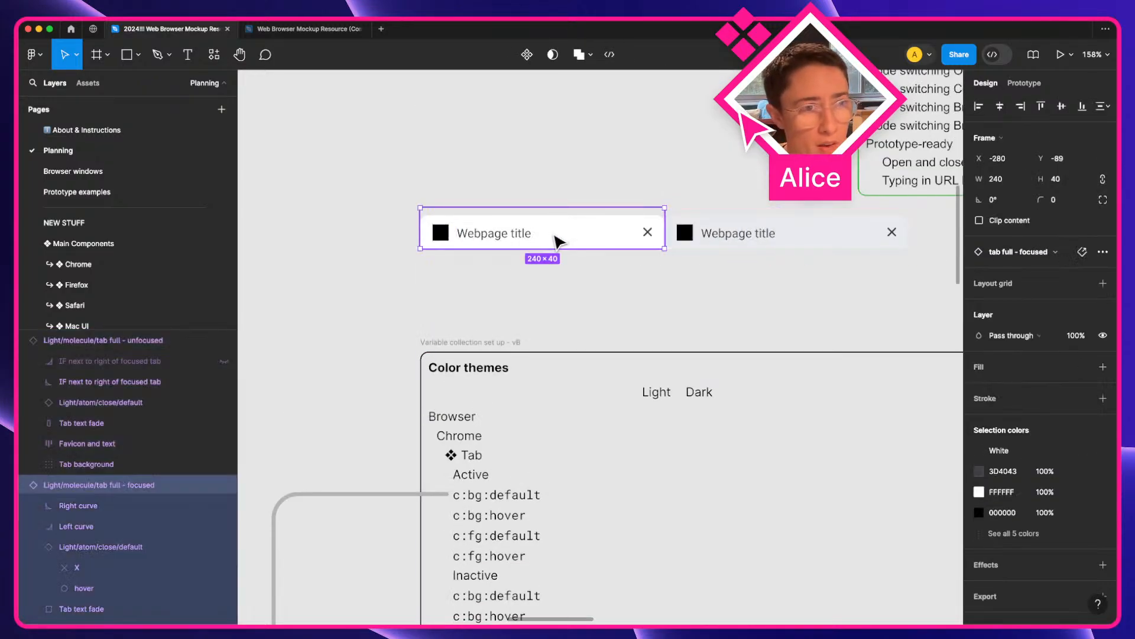
{"action": "left_click", "coordinate": [739, 242], "text": "super"}
{"action": "left_click", "coordinate": [497, 238], "text": "super"}
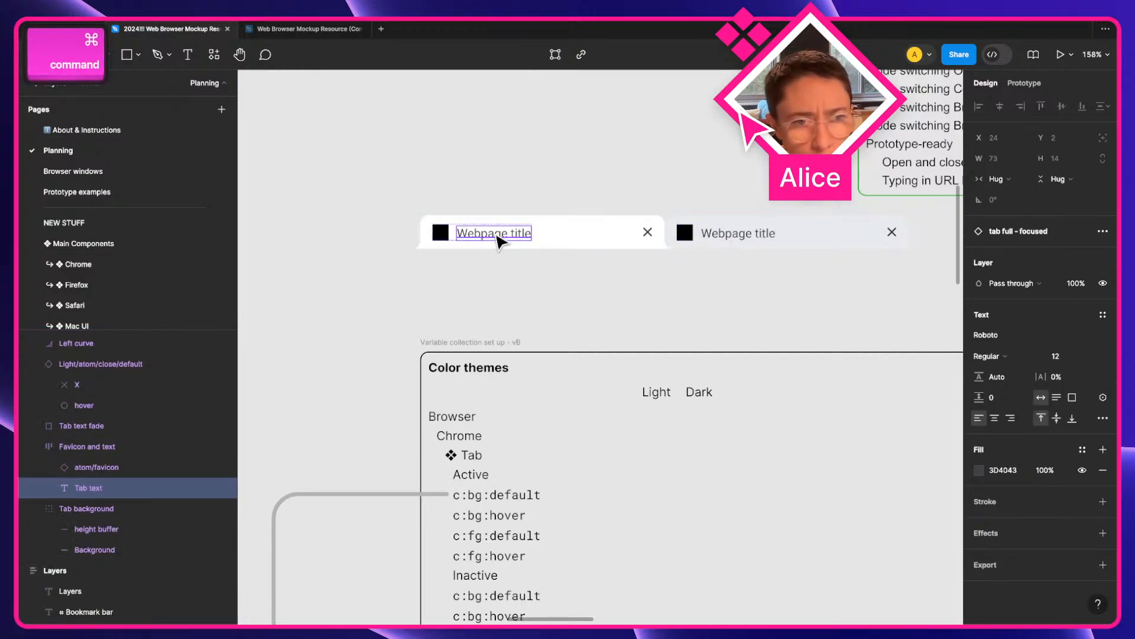
{"action": "left_click", "coordinate": [734, 242], "text": "super"}
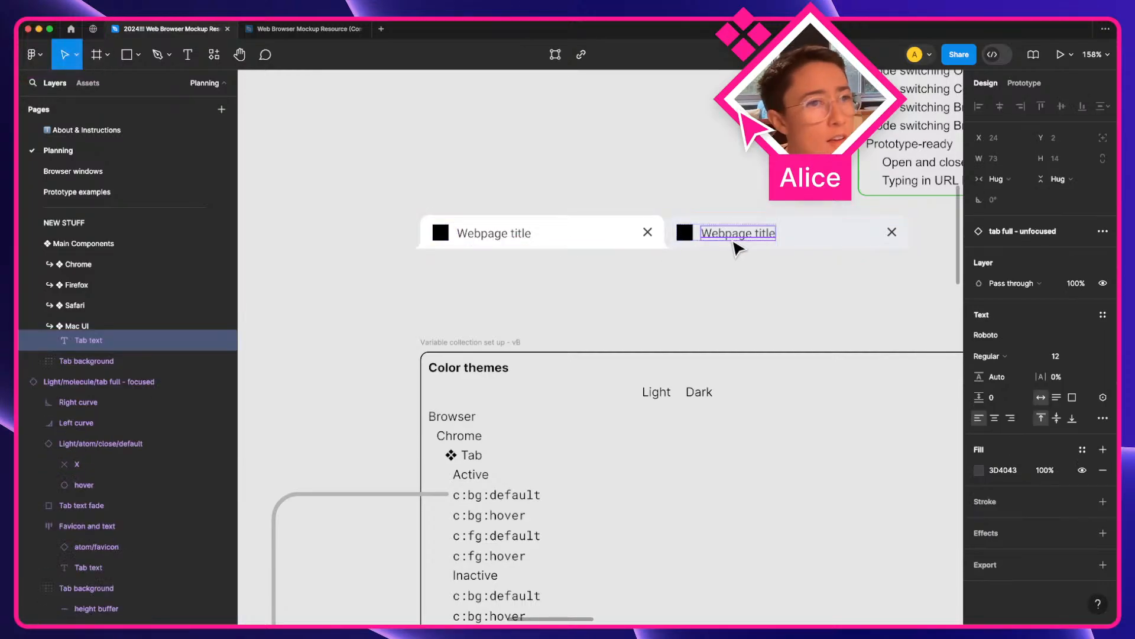
{"action": "left_click", "coordinate": [531, 237], "text": "super"}
{"action": "left_click", "coordinate": [557, 281]}
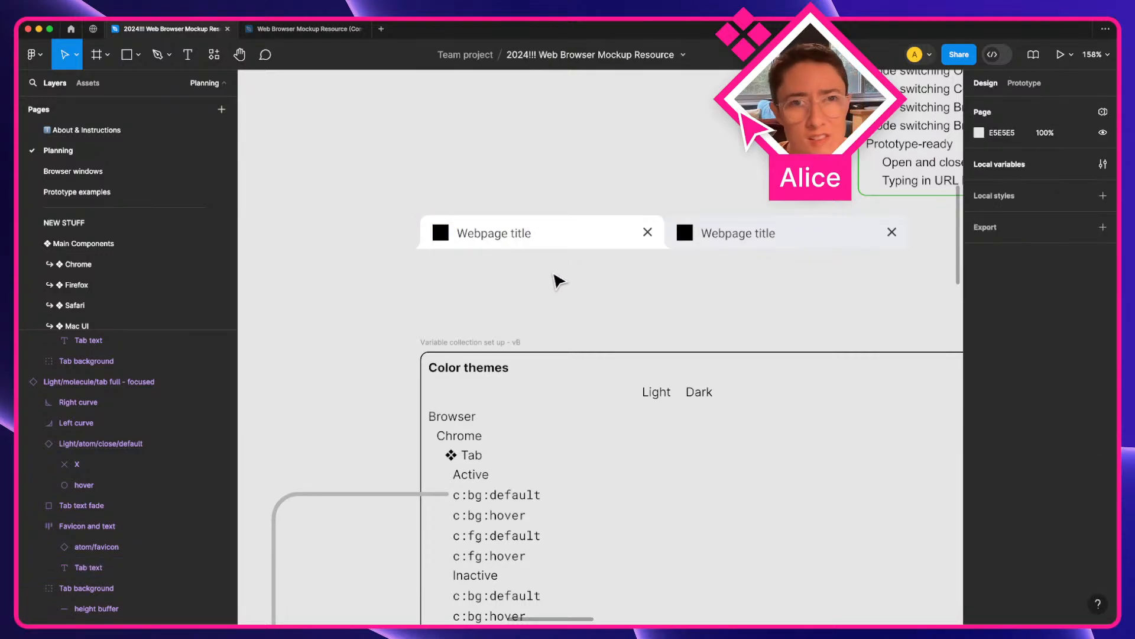
Check the Active c:fg variables in Color themes against the focused tab's title text and close icon colors.
{"action": "scroll", "coordinate": [558, 281], "scroll_direction": "down", "scroll_amount": 5}
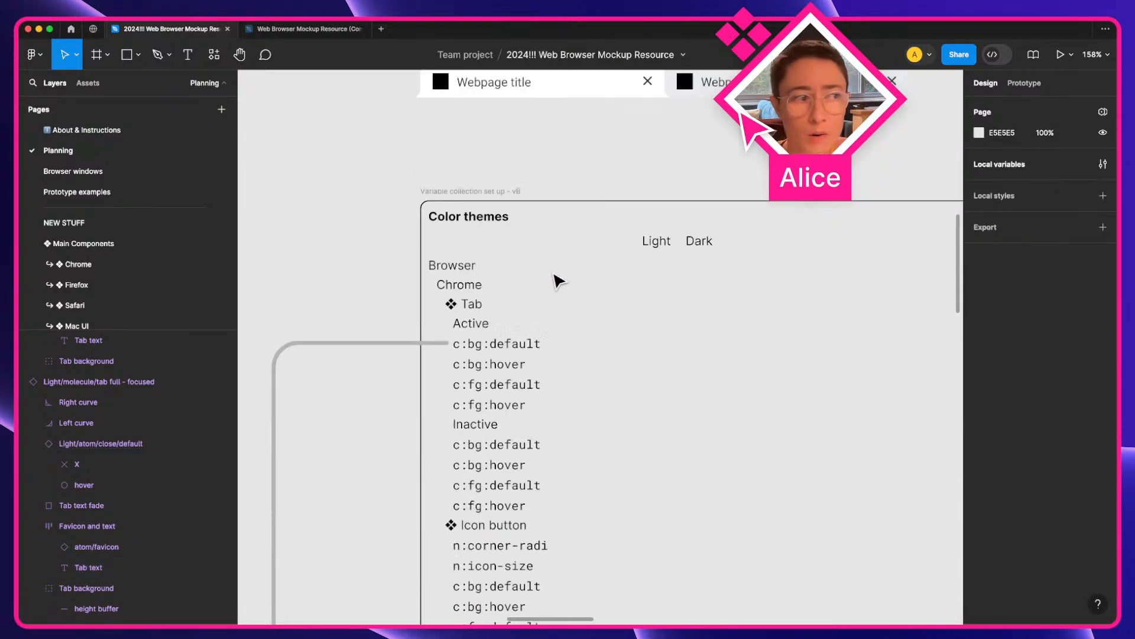
{"action": "key", "text": "super"}
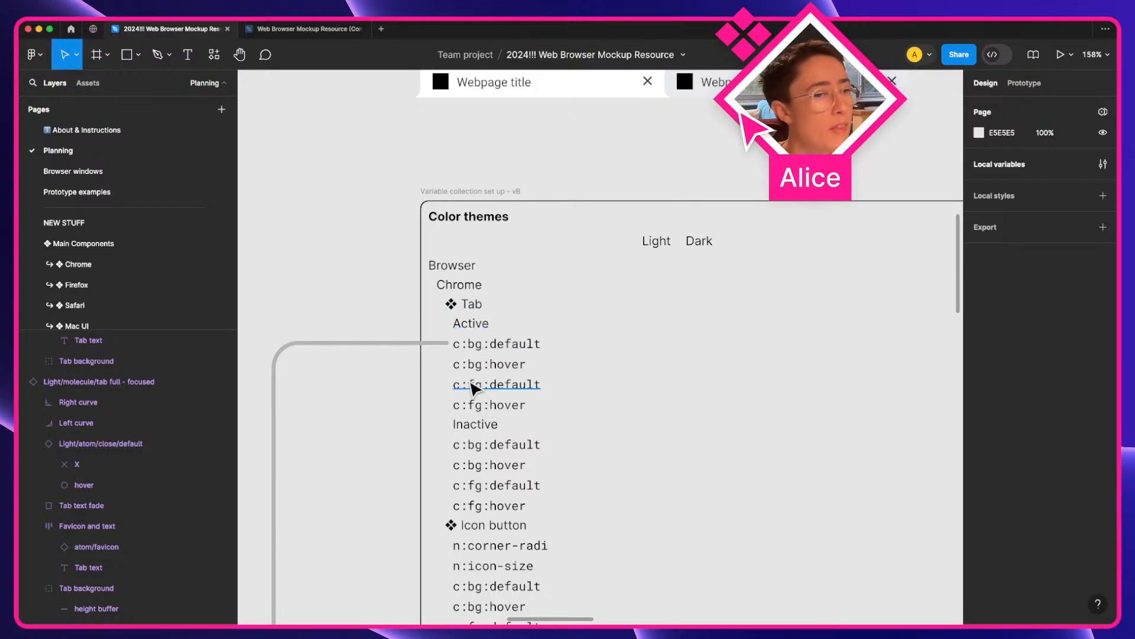
{"action": "left_click", "coordinate": [478, 404], "text": "super"}
{"action": "scroll", "coordinate": [349, 339], "scroll_direction": "down", "scroll_amount": 1}
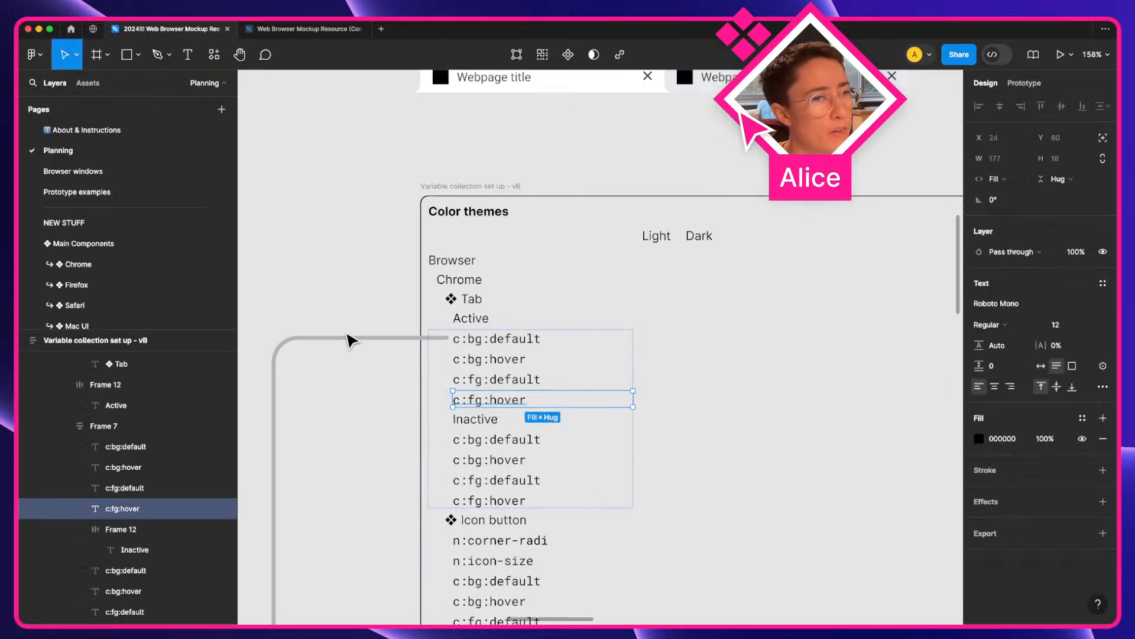
{"action": "scroll", "coordinate": [349, 338], "scroll_direction": "down", "scroll_amount": 3}
{"action": "left_click", "coordinate": [482, 299], "text": "super"}
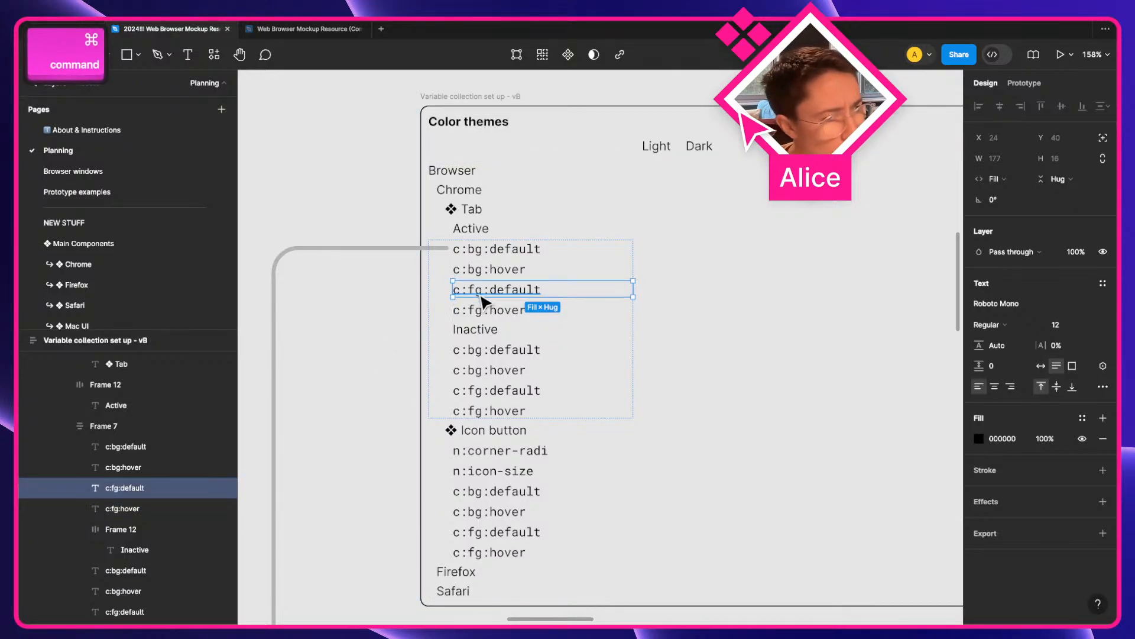
{"action": "scroll", "coordinate": [482, 300], "scroll_direction": "up", "scroll_amount": 8}
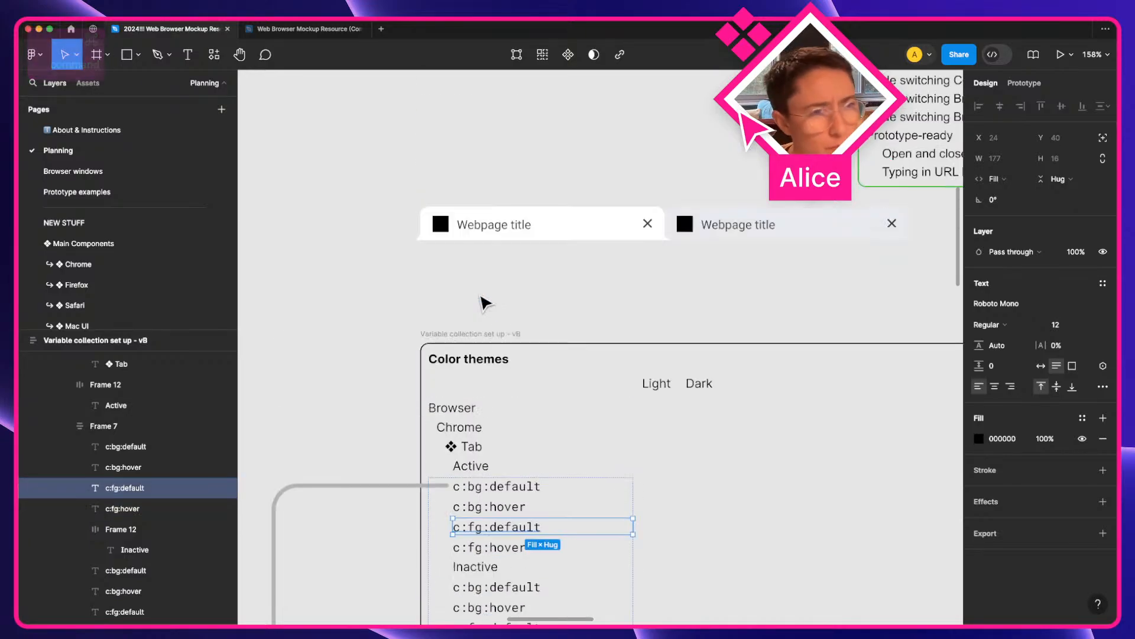
{"action": "left_click", "coordinate": [648, 224], "text": "super"}
{"action": "left_click", "coordinate": [482, 227], "text": "super"}
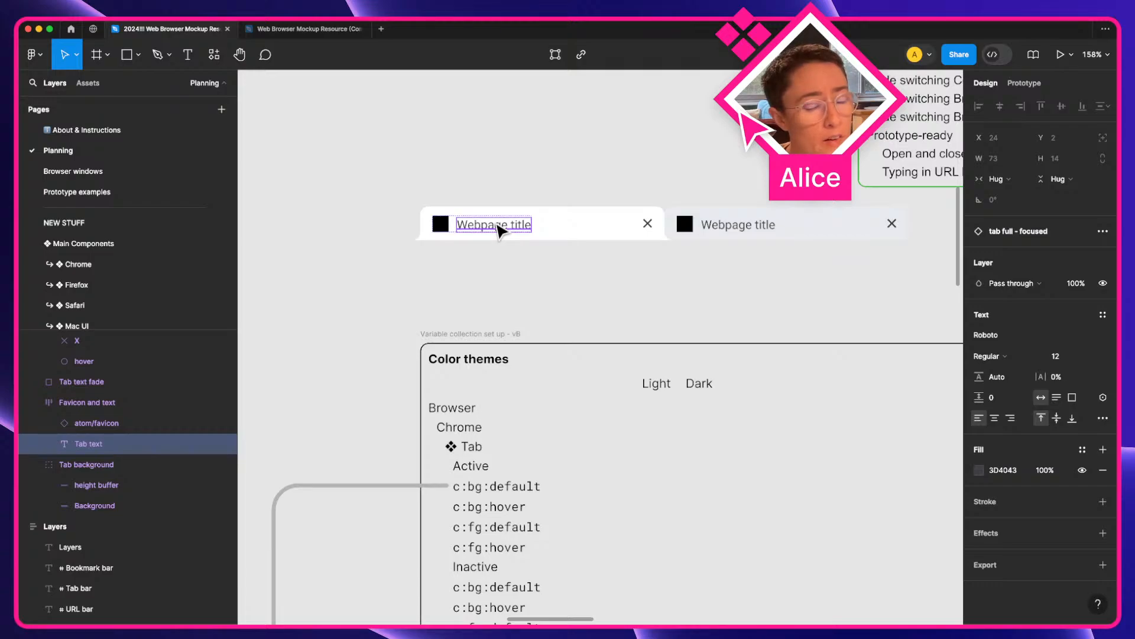
{"action": "left_click", "coordinate": [650, 225]}
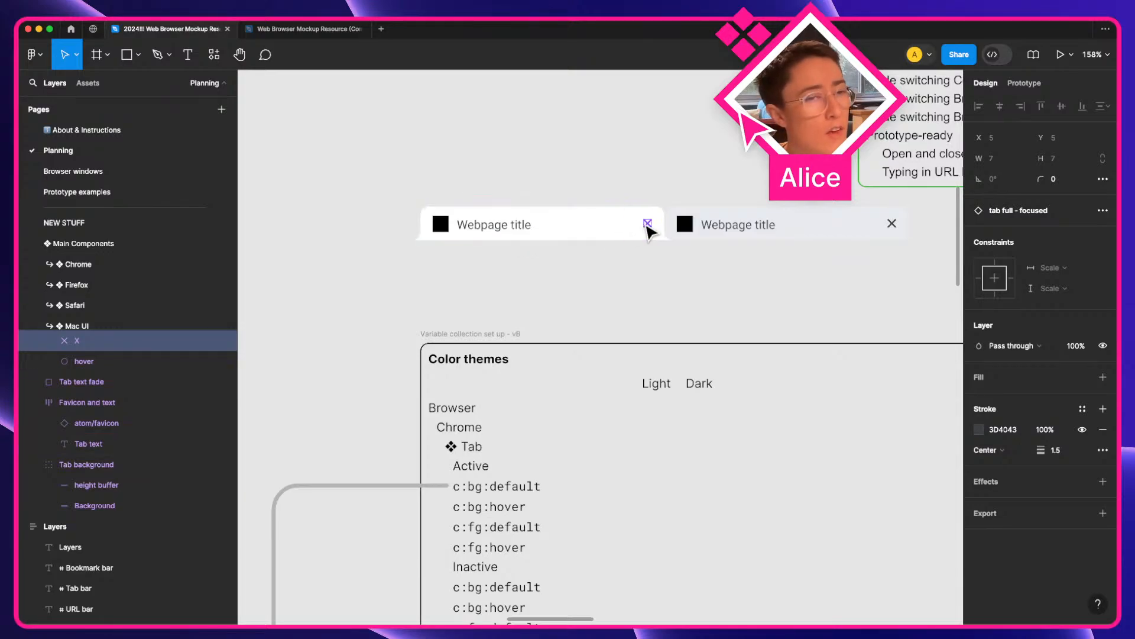
Examine the active and inactive tabs in the dark Safari window screenshot up close.
{"action": "scroll", "coordinate": [649, 231], "scroll_direction": "right", "scroll_amount": 3}
{"action": "scroll", "coordinate": [583, 289], "scroll_direction": "down", "scroll_amount": 5}
{"action": "key", "text": "space"}
{"action": "left_click_drag", "start_coordinate": [946, 343], "coordinate": [621, 448]}
{"action": "left_click_drag", "start_coordinate": [733, 432], "coordinate": [355, 217]}
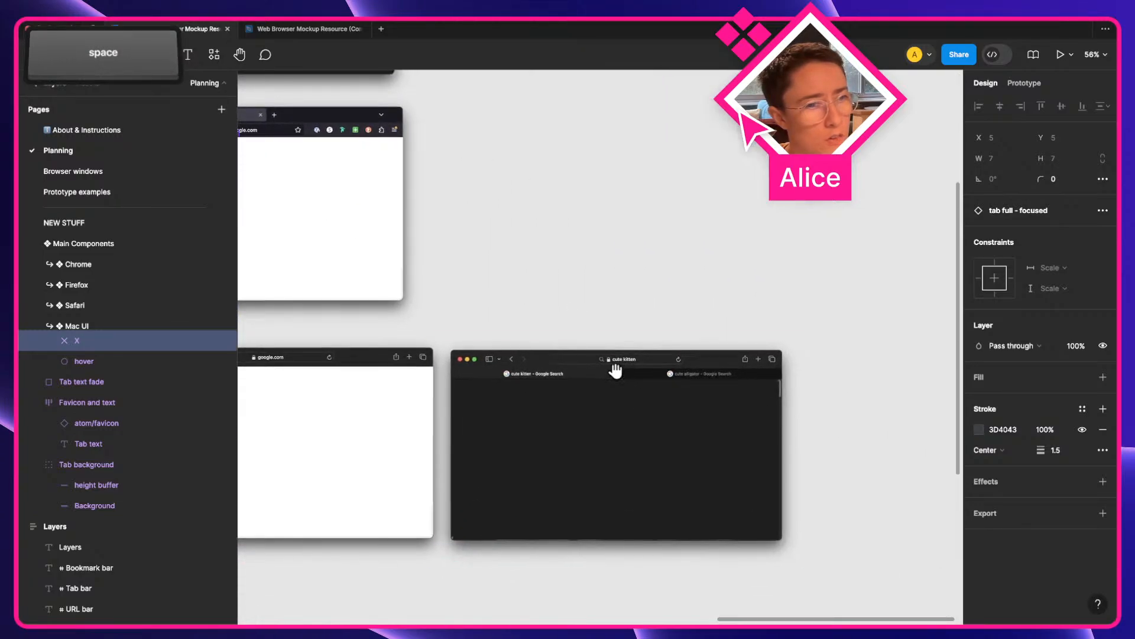
{"action": "scroll", "coordinate": [634, 392], "scroll_direction": "up", "scroll_amount": 5}
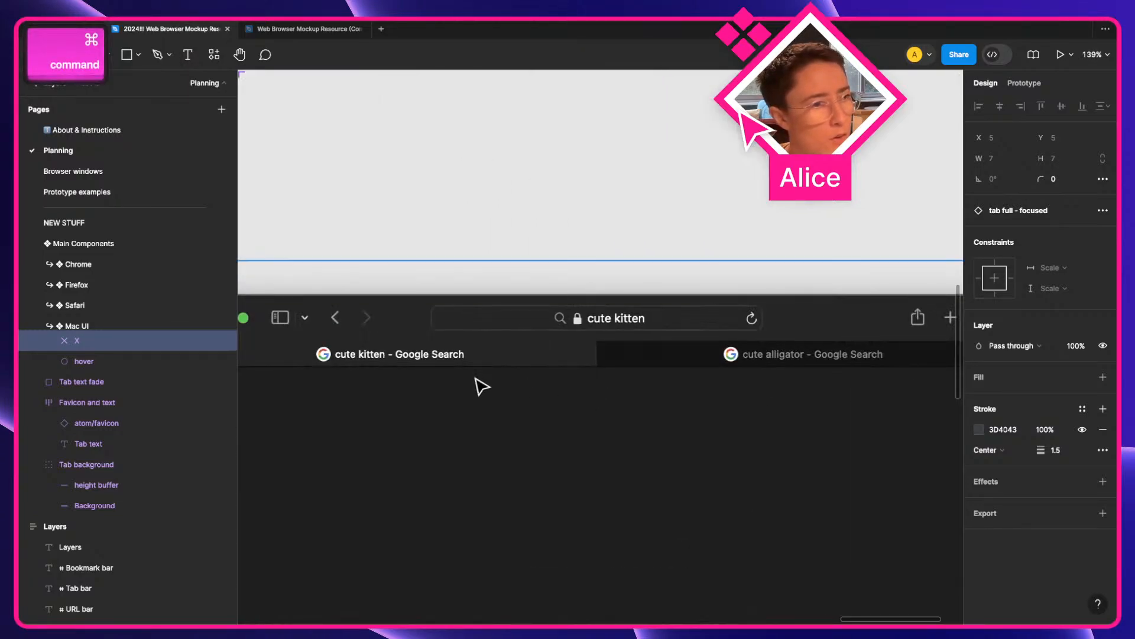
Switch to the live browser windows, search for cute alligator in a new Chrome tab, and return to the Google tab.
{"action": "key", "text": "ctrl+Right"}
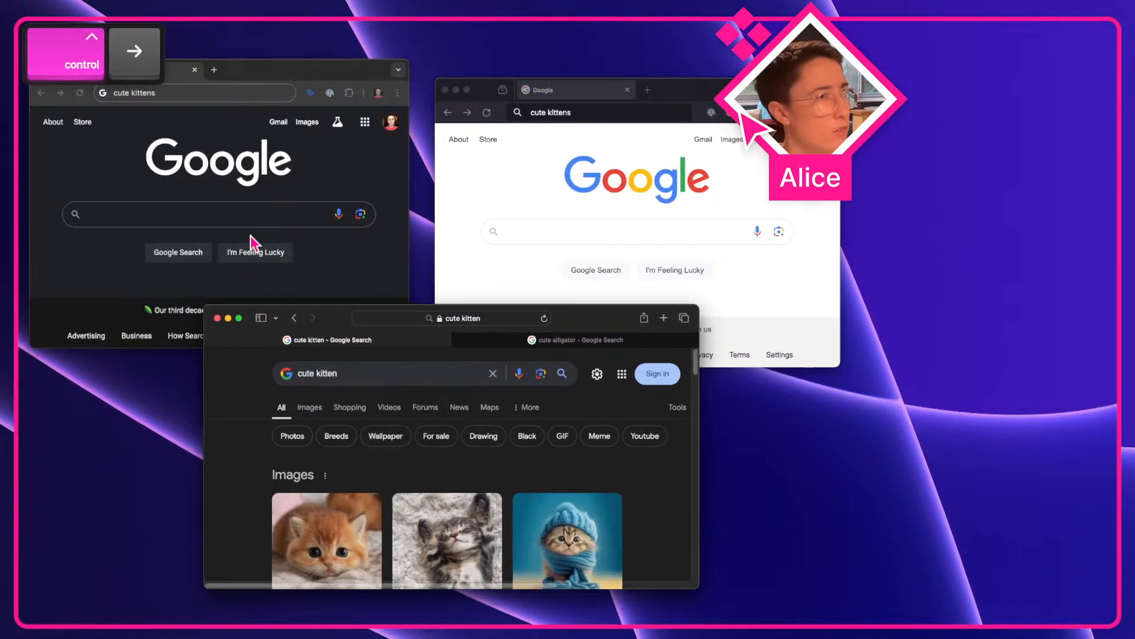
{"action": "left_click", "coordinate": [214, 69]}
{"action": "type", "text": "cute "}
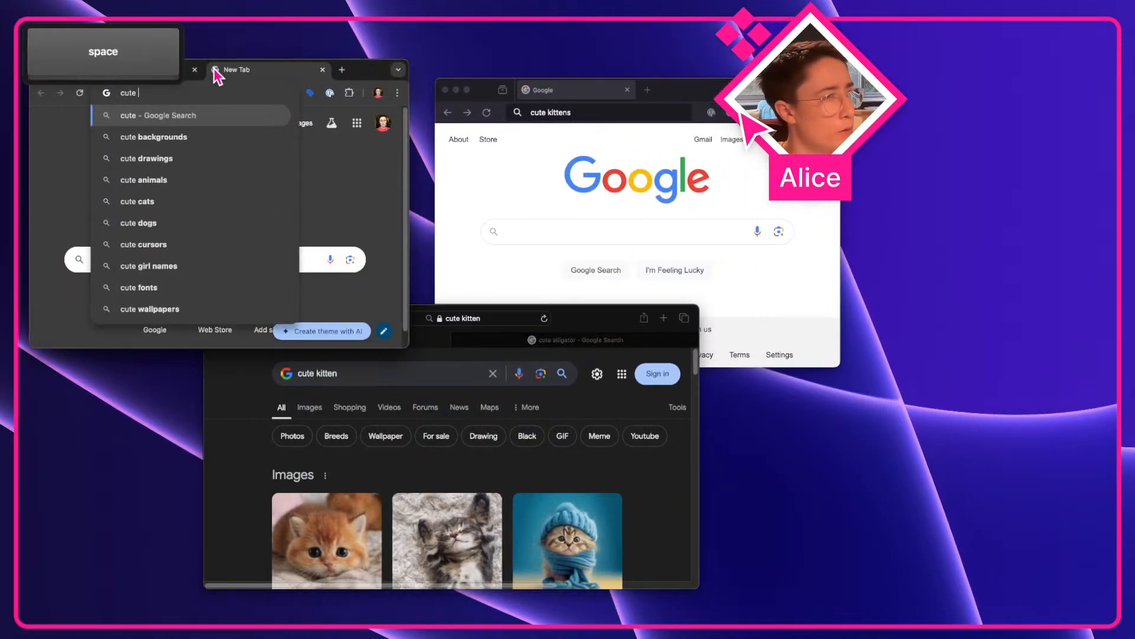
{"action": "type", "text": "alligator"}
{"action": "key", "text": "Return"}
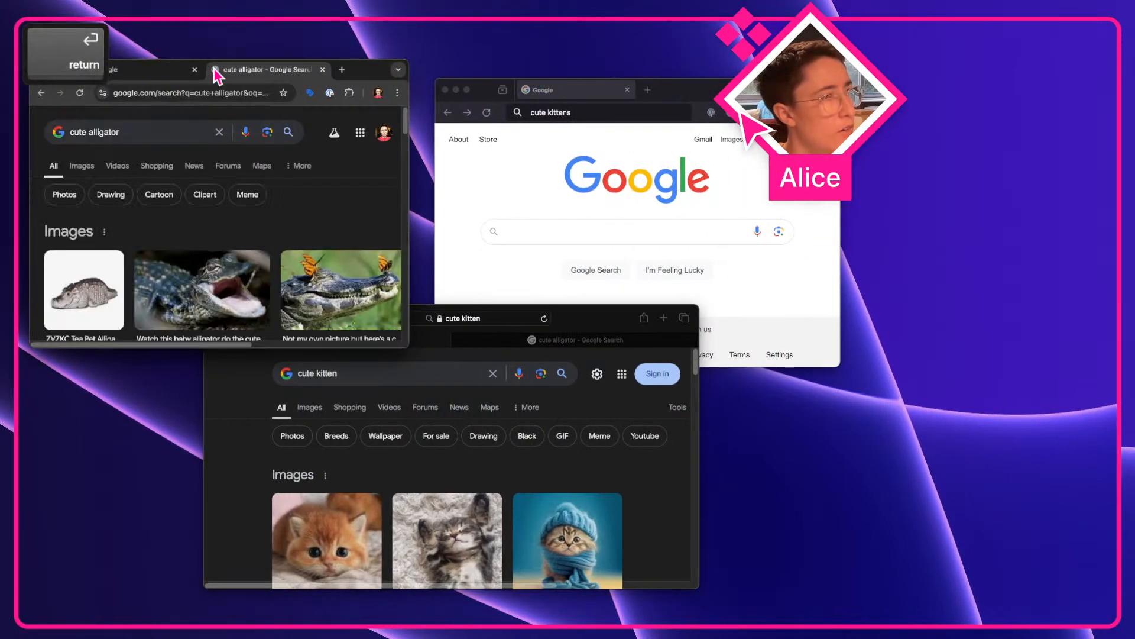
{"action": "left_click", "coordinate": [132, 71]}
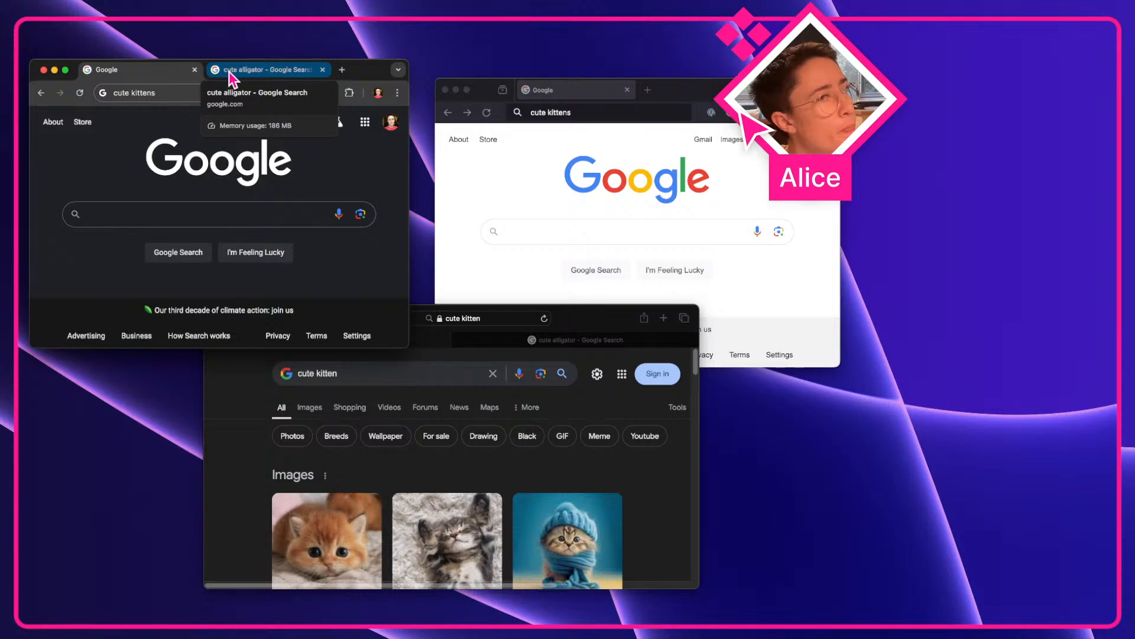
Open a new tab in the Firefox window and search for cute alligator.
{"action": "left_click", "coordinate": [651, 90]}
{"action": "type", "text": "c"}
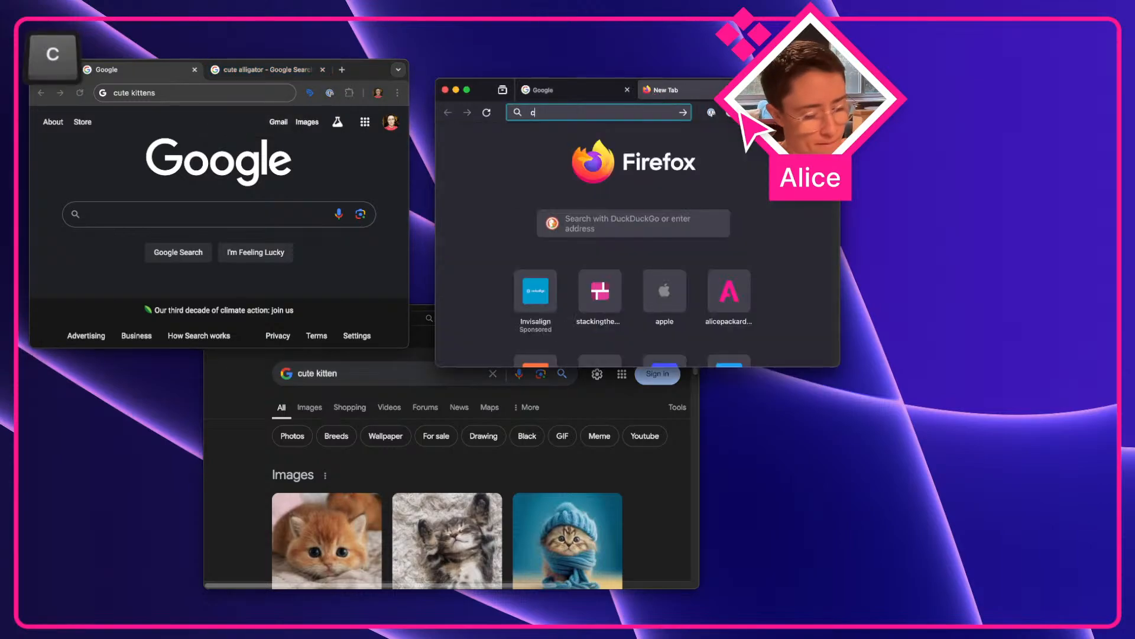
{"action": "type", "text": "ute alligator"}
{"action": "key", "text": "Return"}
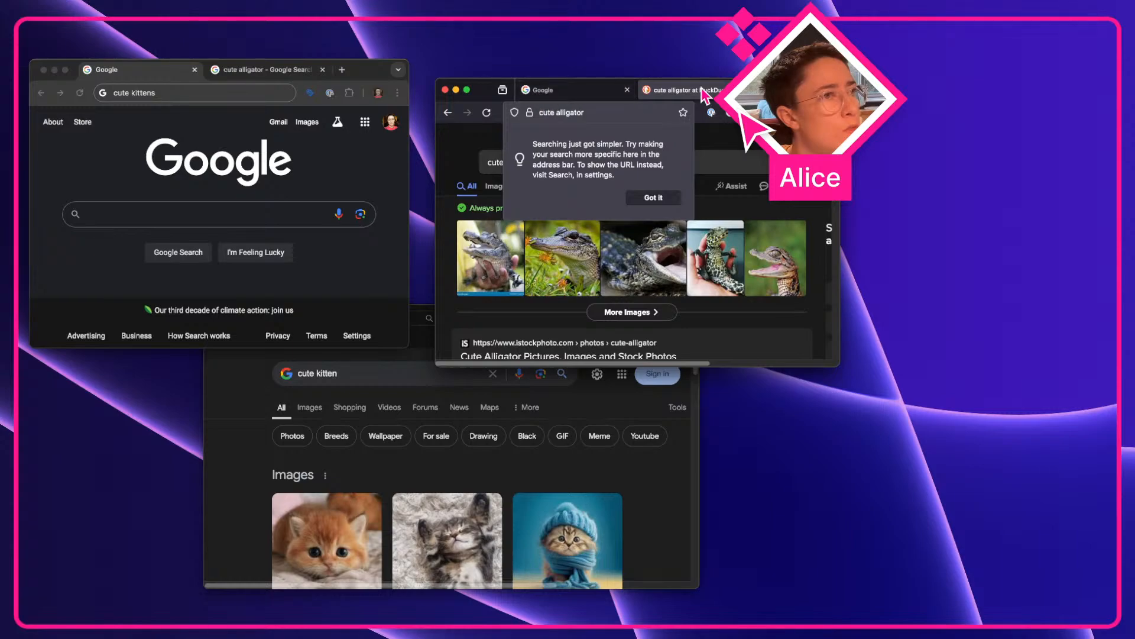
Switch between the kitten and alligator tabs in Safari and activate Chrome's alligator tab to compare active and inactive tab styling.
{"action": "left_click", "coordinate": [551, 402]}
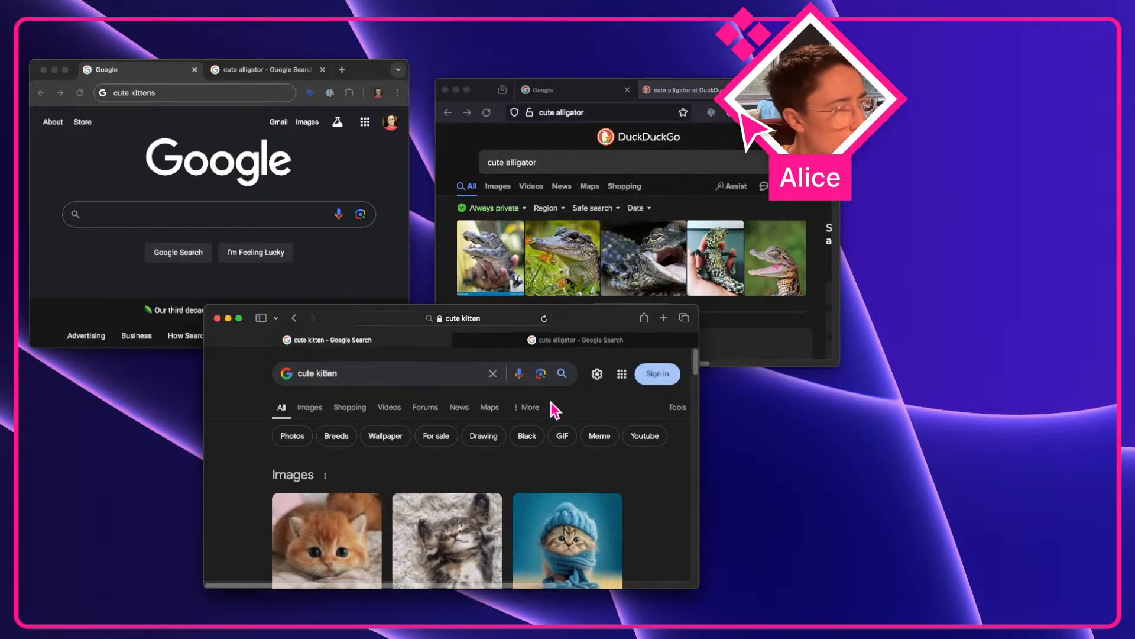
{"action": "left_click", "coordinate": [542, 346]}
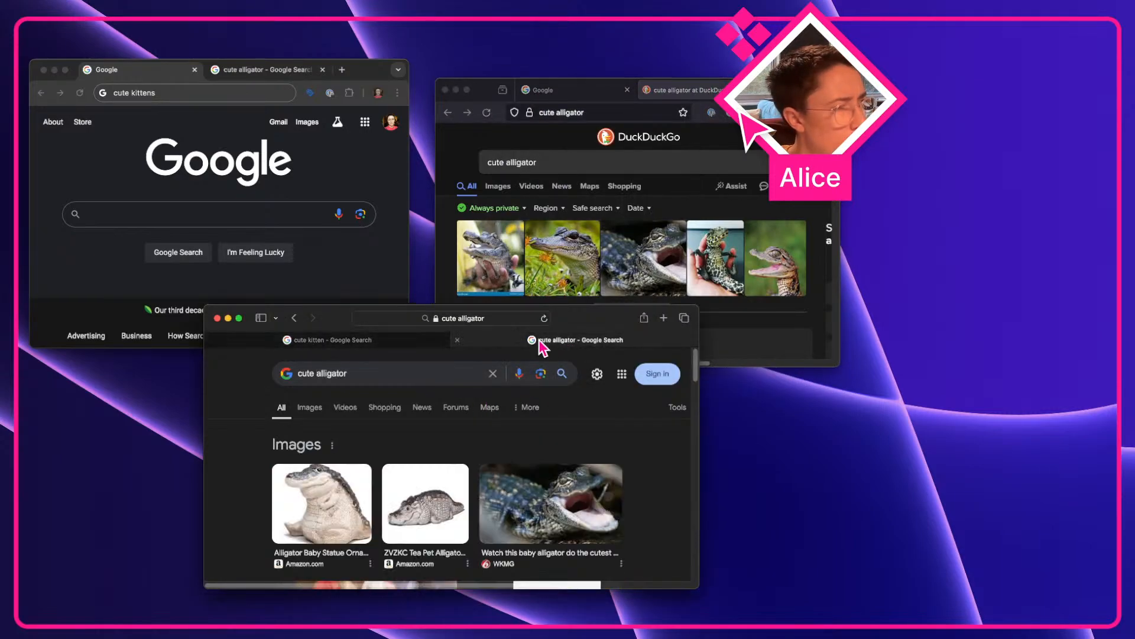
{"action": "left_click", "coordinate": [385, 341]}
{"action": "left_click", "coordinate": [232, 70]}
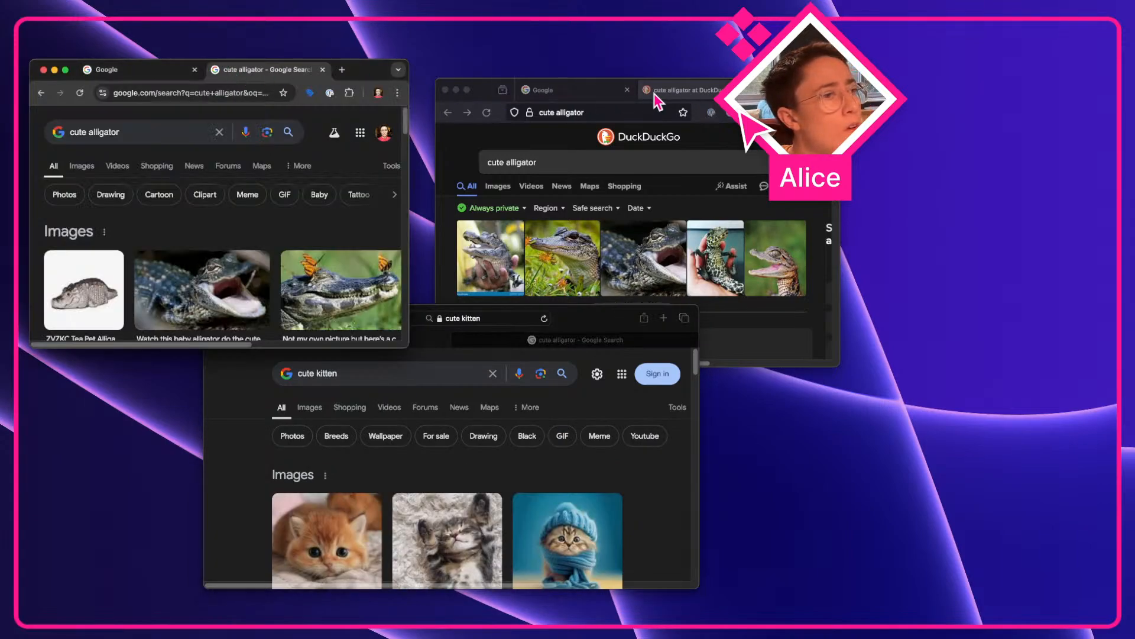
Bring the Firefox window showing the cute alligator search to the front and narrow it from its right edge.
{"action": "left_click", "coordinate": [701, 135]}
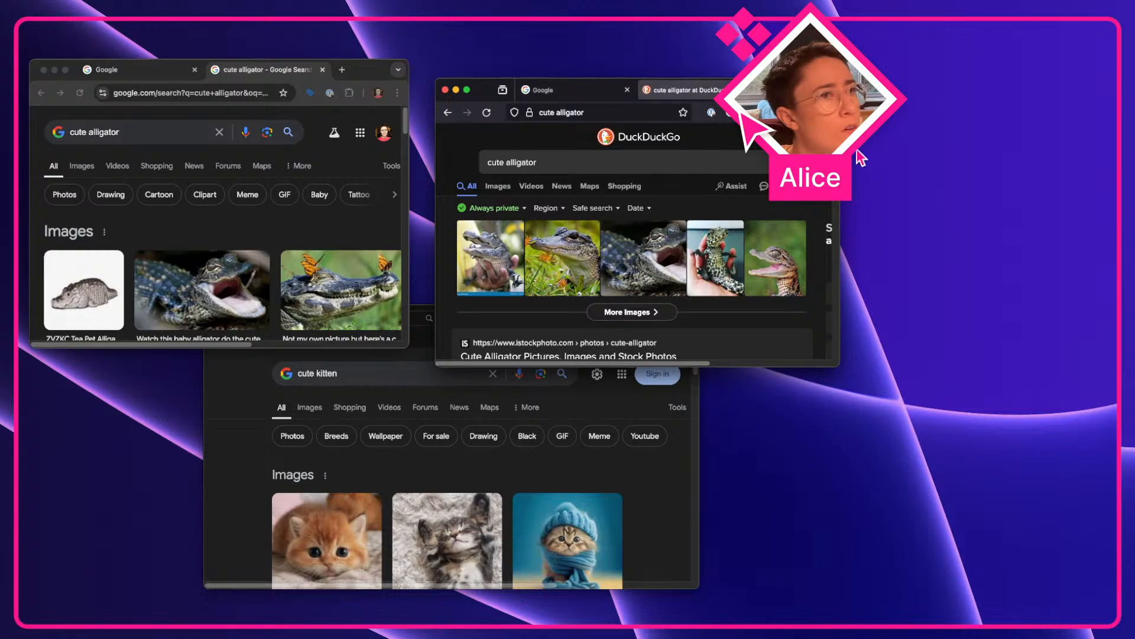
{"action": "left_click_drag", "start_coordinate": [840, 149], "coordinate": [760, 149]}
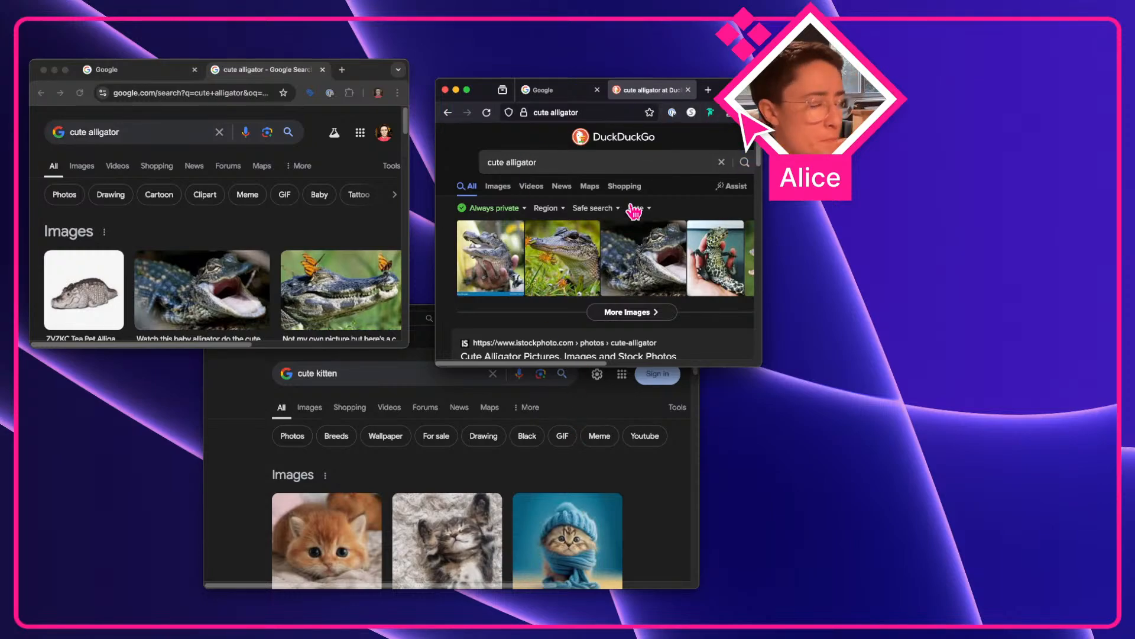
{"action": "key", "text": "ctrl+Left"}
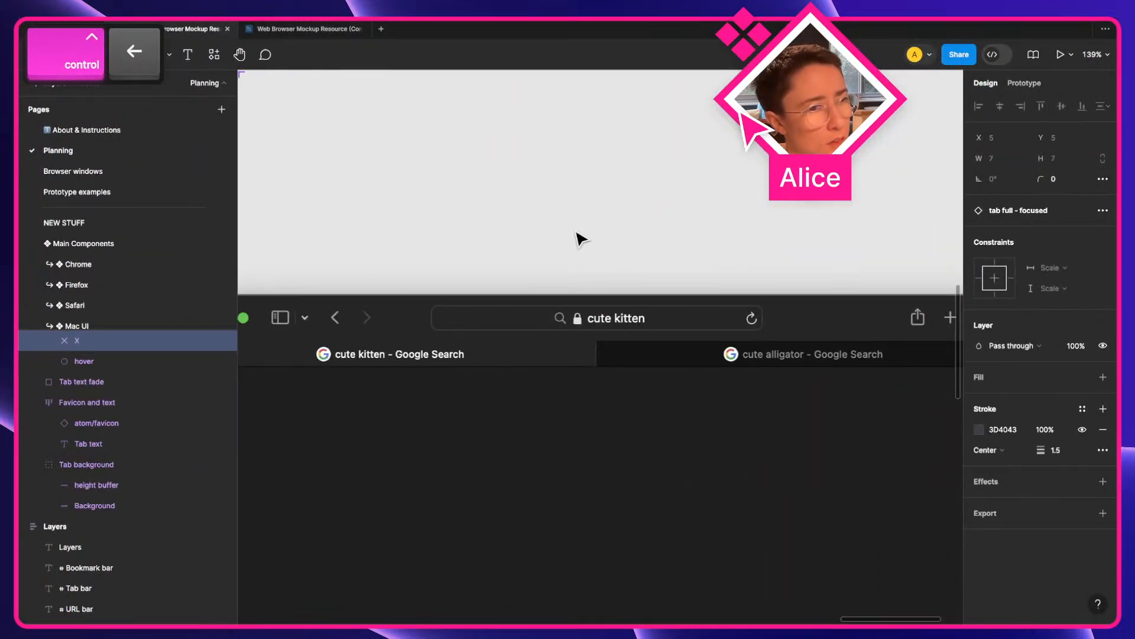
{"action": "key", "text": "ctrl+Right"}
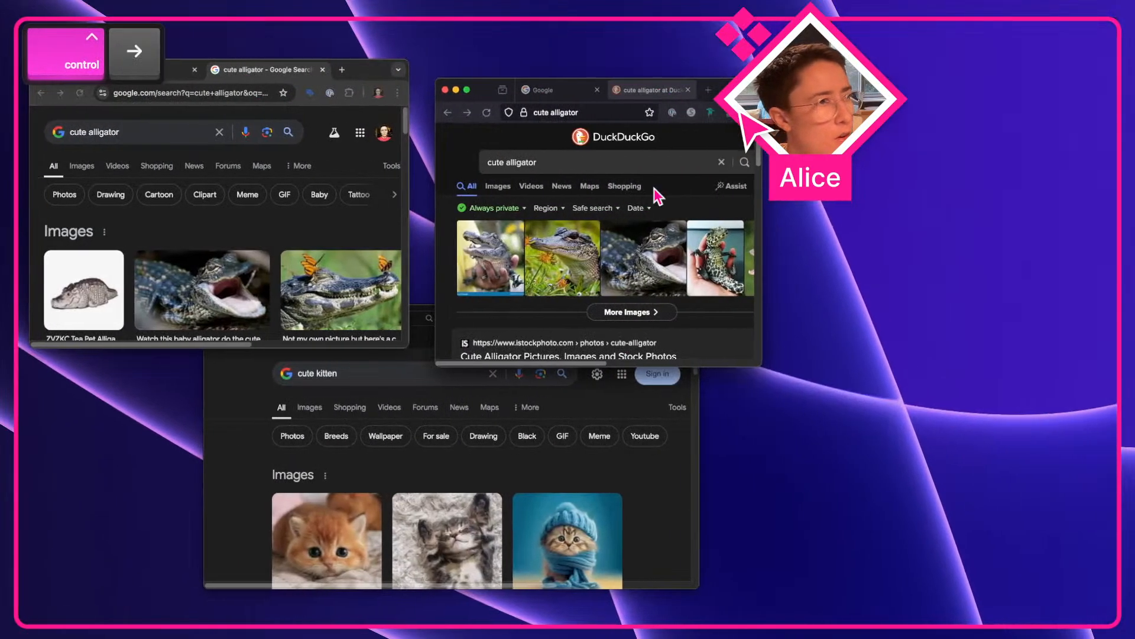
Capture a screenshot of the Firefox window and place it over the dark Firefox slot on Figma's Planning page.
{"action": "key", "text": "super+shift+4"}
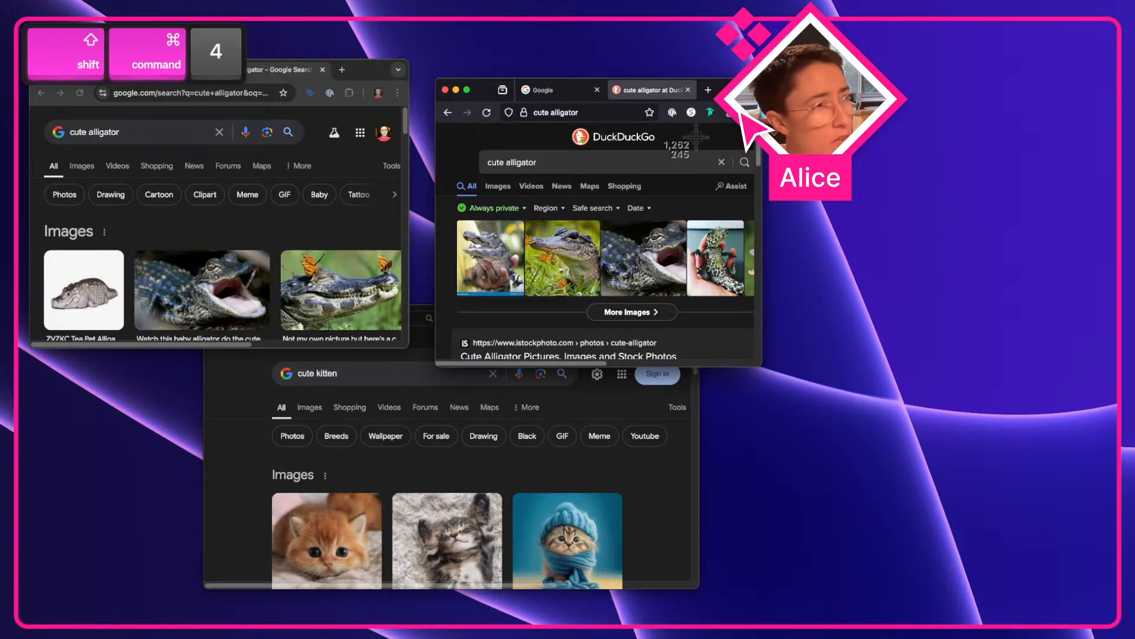
{"action": "key", "text": "space"}
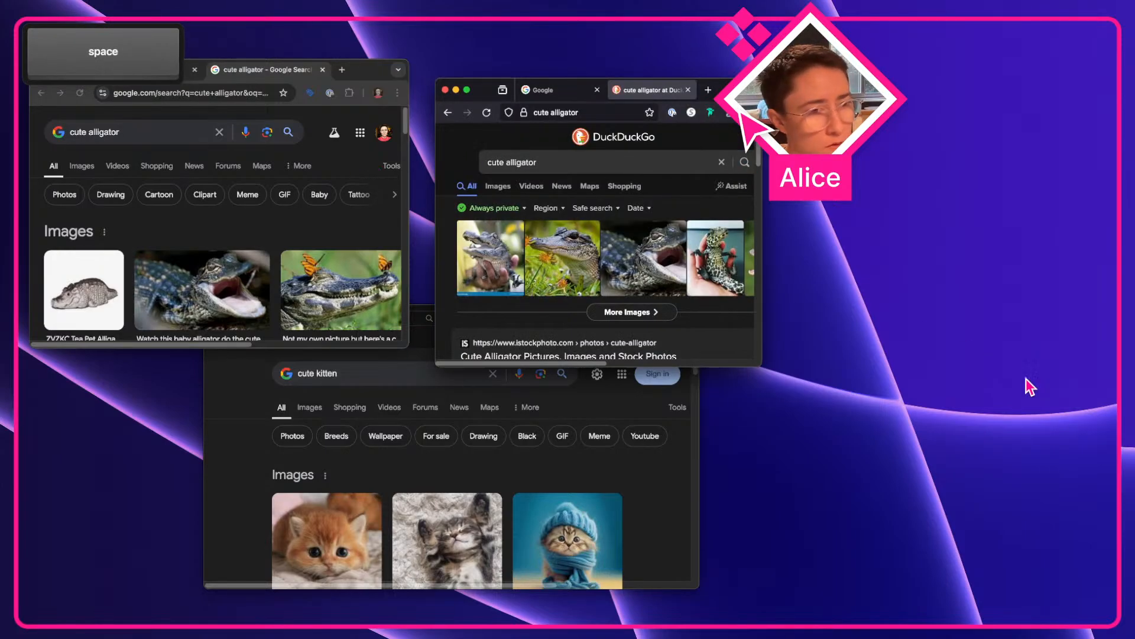
{"action": "key", "text": "ctrl+Left"}
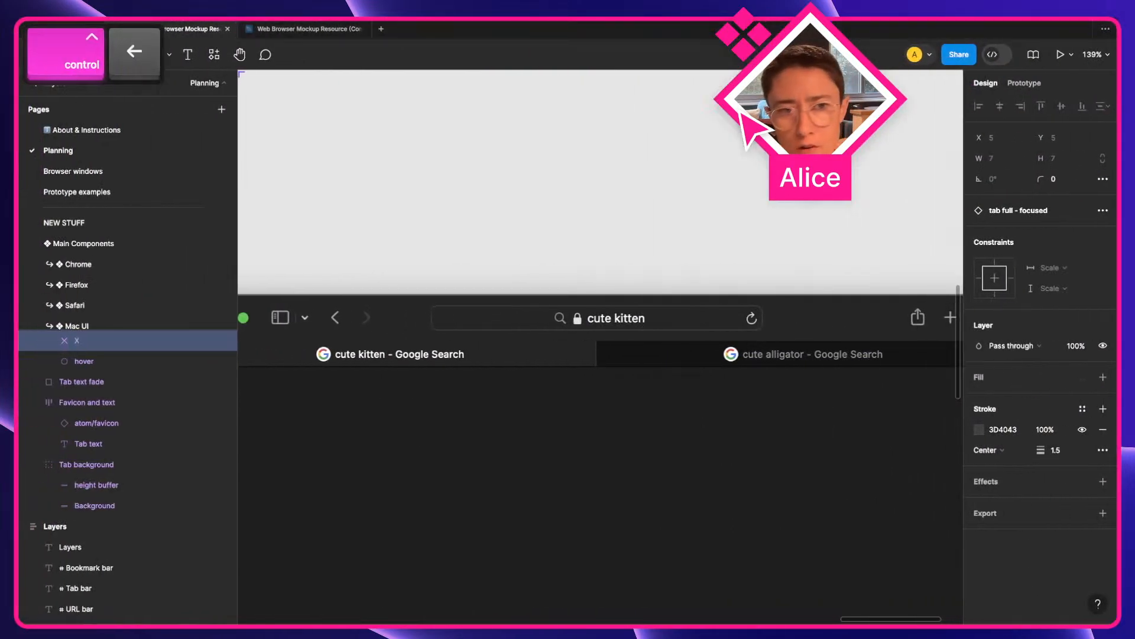
{"action": "left_click_drag", "start_coordinate": [840, 177], "coordinate": [651, 183]}
{"action": "scroll", "coordinate": [691, 218], "scroll_direction": "down", "scroll_amount": 10}
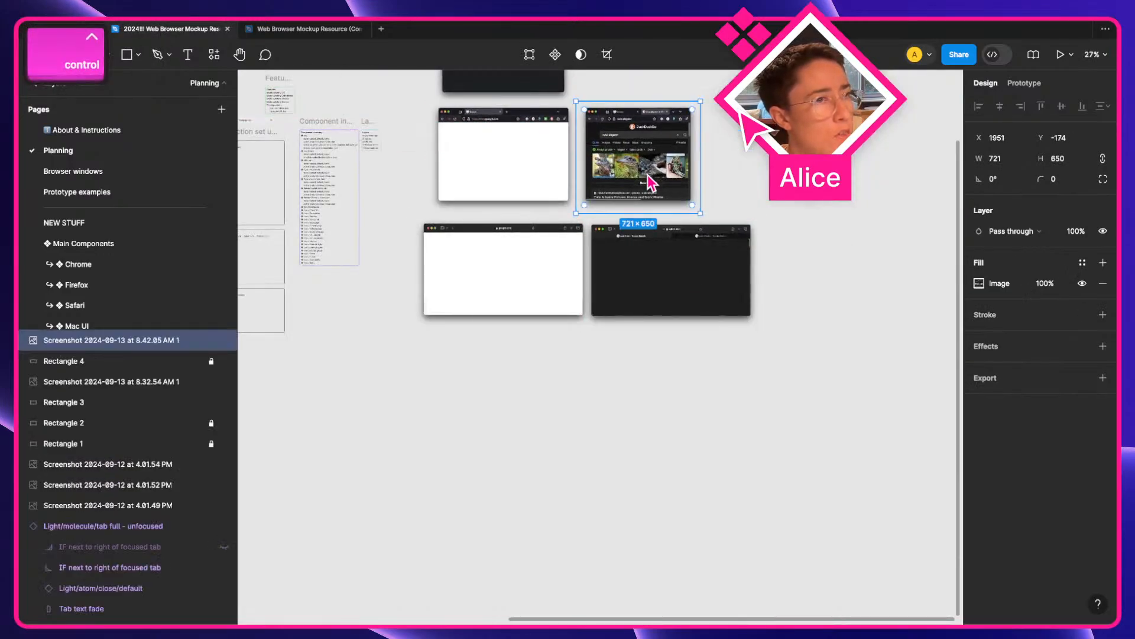
Capture a screenshot of the Chrome window and place it on Figma's Planning page above the new Firefox screenshot.
{"action": "key", "text": "ctrl+Right"}
{"action": "key", "text": "shift+super+4"}
{"action": "key", "text": "space"}
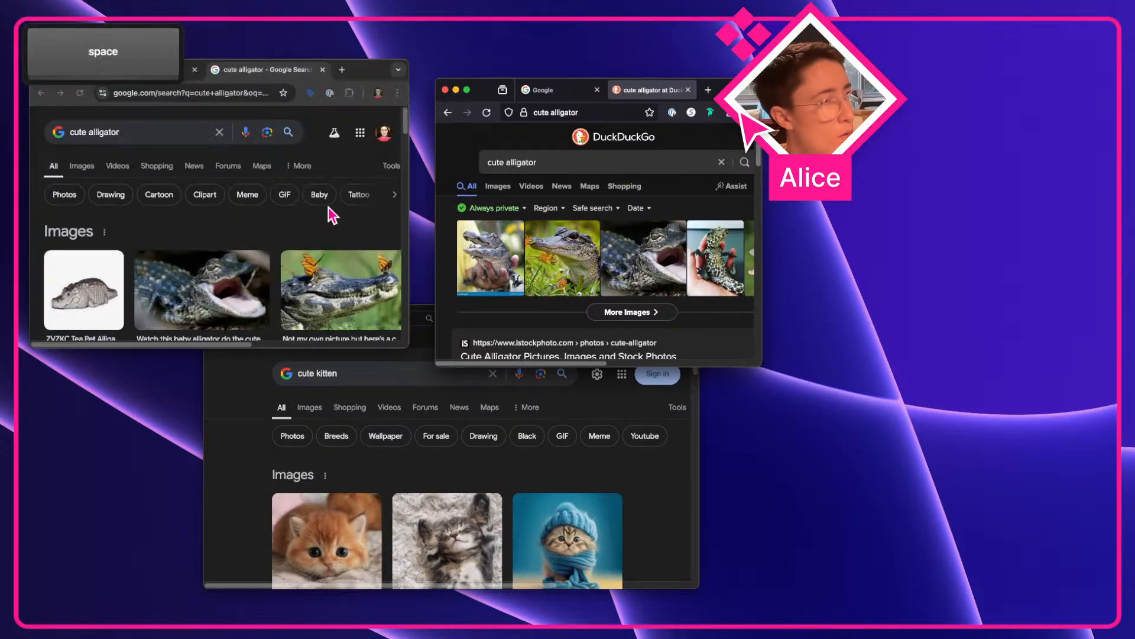
{"action": "key", "text": "ctrl+Left"}
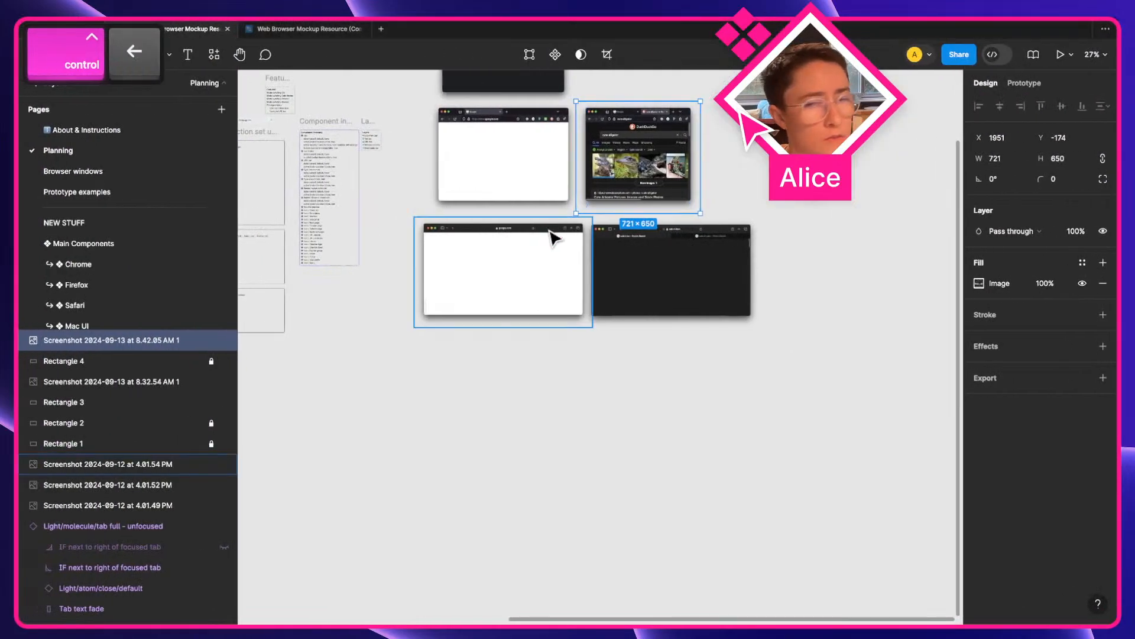
{"action": "left_click_drag", "start_coordinate": [1053, 577], "coordinate": [844, 252]}
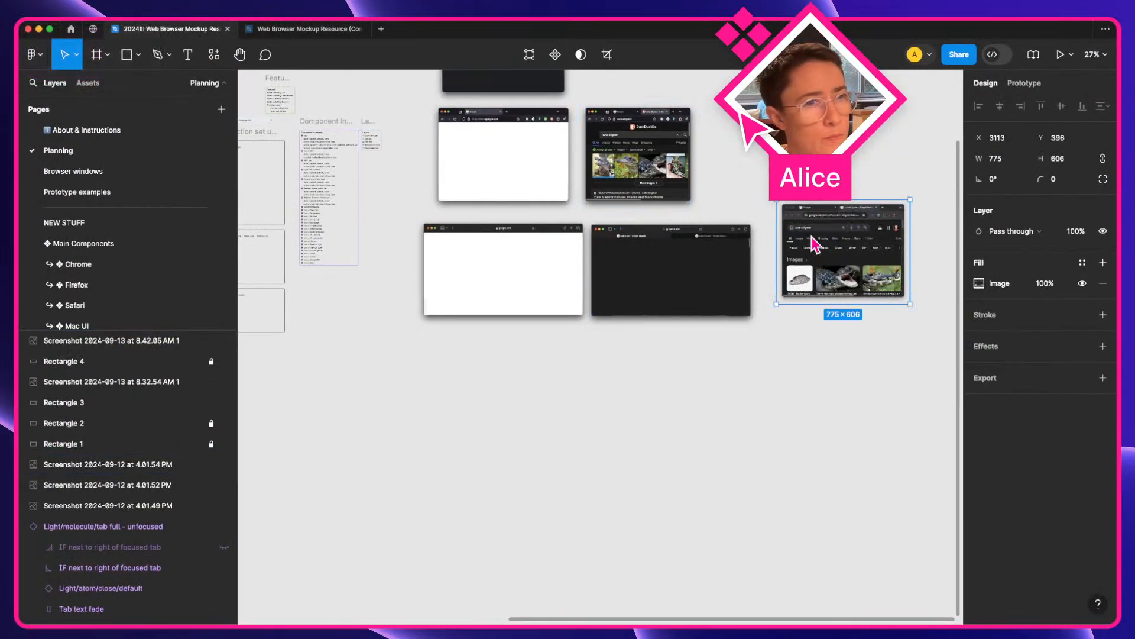
{"action": "scroll", "coordinate": [824, 272], "scroll_direction": "up", "scroll_amount": 5}
{"action": "left_click_drag", "start_coordinate": [864, 442], "coordinate": [671, 270]}
Delete the older dark Chrome screenshot and the older light Firefox screenshot.
{"action": "left_click", "coordinate": [482, 284]}
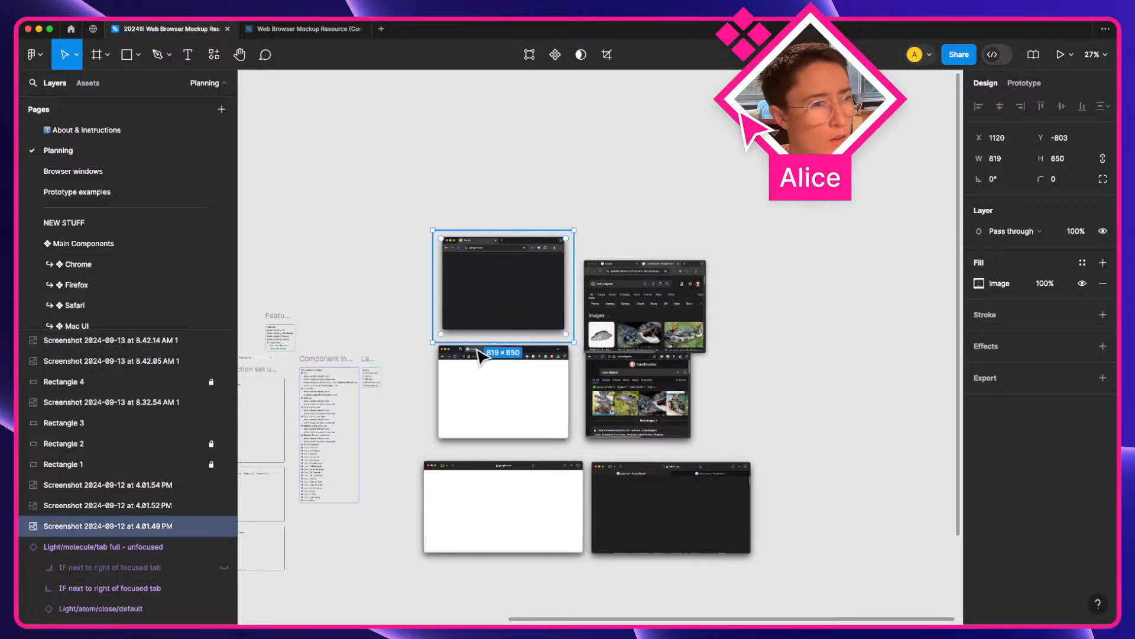
{"action": "key", "text": "BackSpace"}
{"action": "left_click", "coordinate": [504, 392]}
{"action": "key", "text": "BackSpace"}
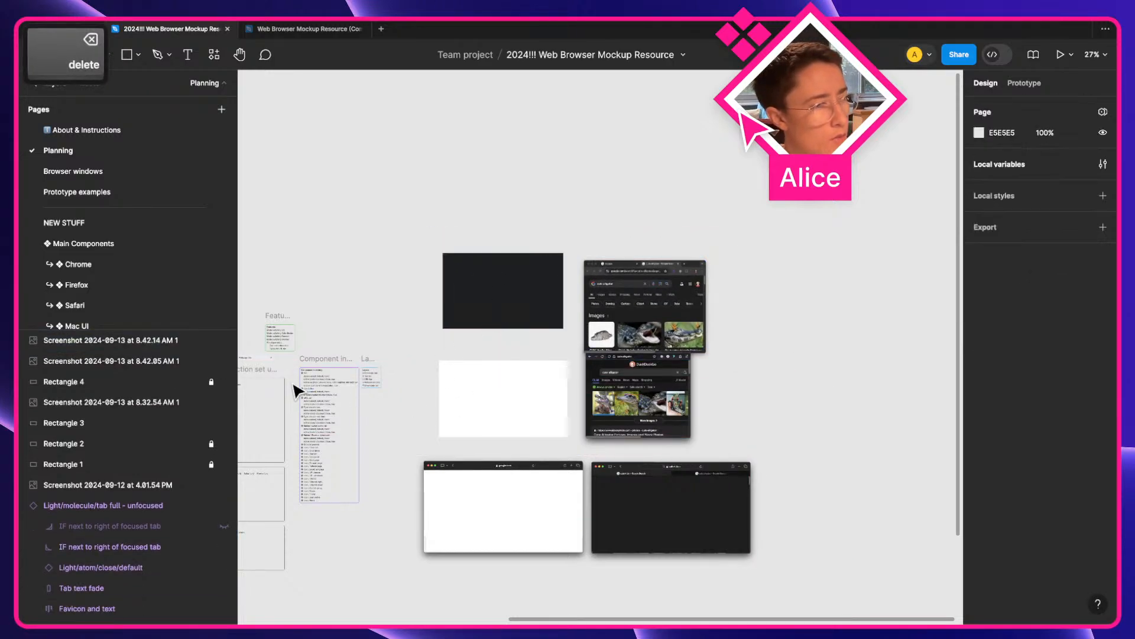
Unlock all objects and delete the leftover cover rectangles together with the light Safari screenshot.
{"action": "key", "text": "super+slash"}
{"action": "type", "text": "unl"}
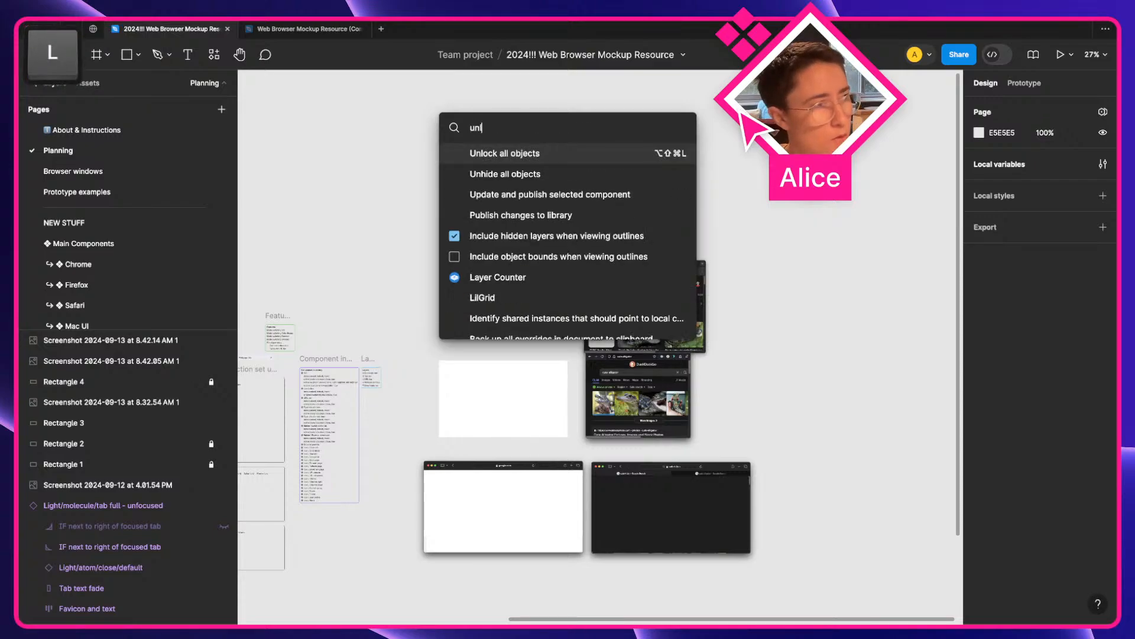
{"action": "key", "text": "Return"}
{"action": "left_click_drag", "start_coordinate": [489, 198], "coordinate": [494, 497]}
{"action": "key", "text": "BackSpace"}
Arrange the dark Chrome, Firefox and Safari screenshots in one vertical column with Chrome first and Safari last.
{"action": "left_click_drag", "start_coordinate": [640, 306], "coordinate": [520, 296]}
{"action": "left_click_drag", "start_coordinate": [652, 397], "coordinate": [534, 391]}
{"action": "left_click_drag", "start_coordinate": [658, 474], "coordinate": [654, 479]}
{"action": "left_click_drag", "start_coordinate": [633, 441], "coordinate": [676, 557]}
{"action": "left_click_drag", "start_coordinate": [699, 510], "coordinate": [532, 420]}
Duplicate the Safari screenshot's dark cover rectangle onto the Firefox screenshot, bring it forward and align it with the page area's left edge.
{"action": "left_click", "coordinate": [547, 520]}
{"action": "scroll", "coordinate": [531, 414], "scroll_direction": "up", "scroll_amount": 1}
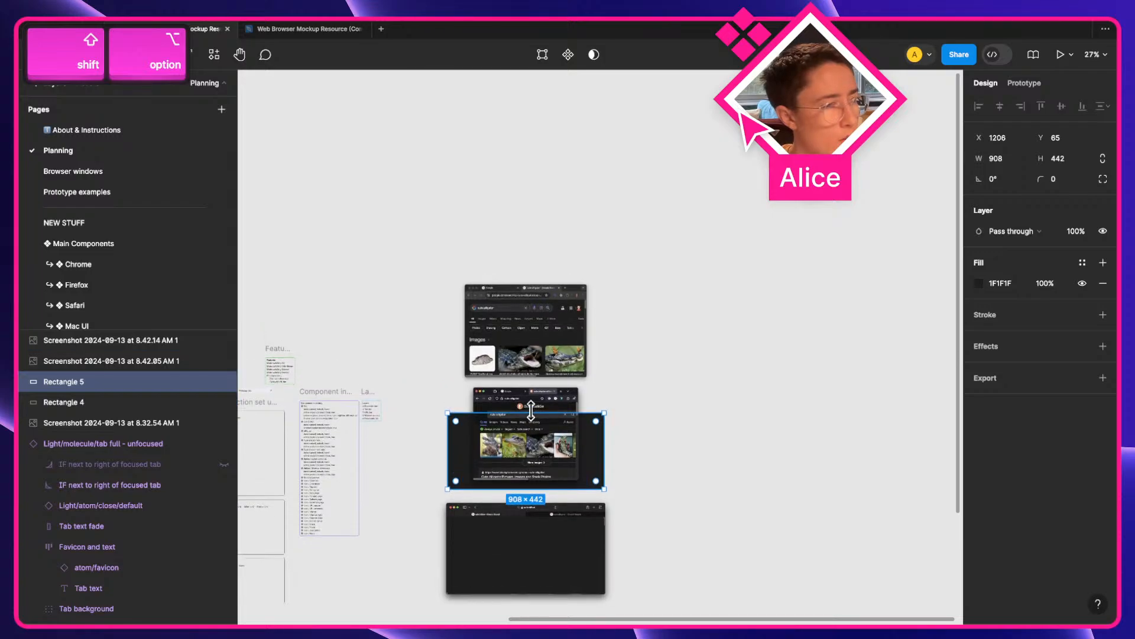
{"action": "key", "text": "ctrl+Up"}
{"action": "key", "text": "ctrl+Up"}
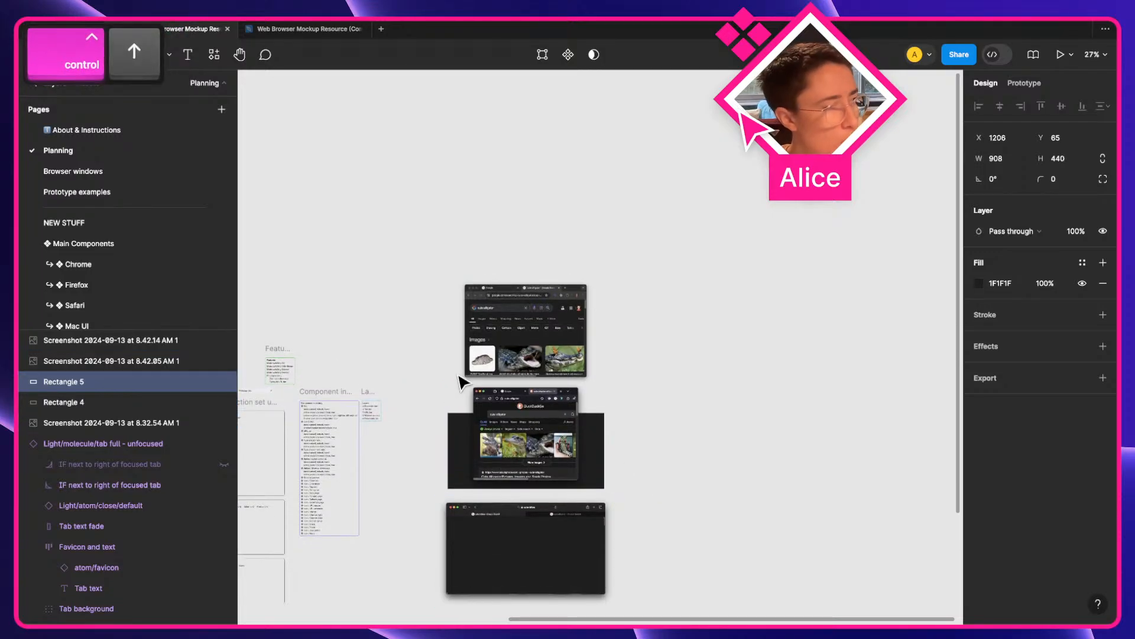
{"action": "scroll", "coordinate": [497, 443], "scroll_direction": "up", "scroll_amount": 6}
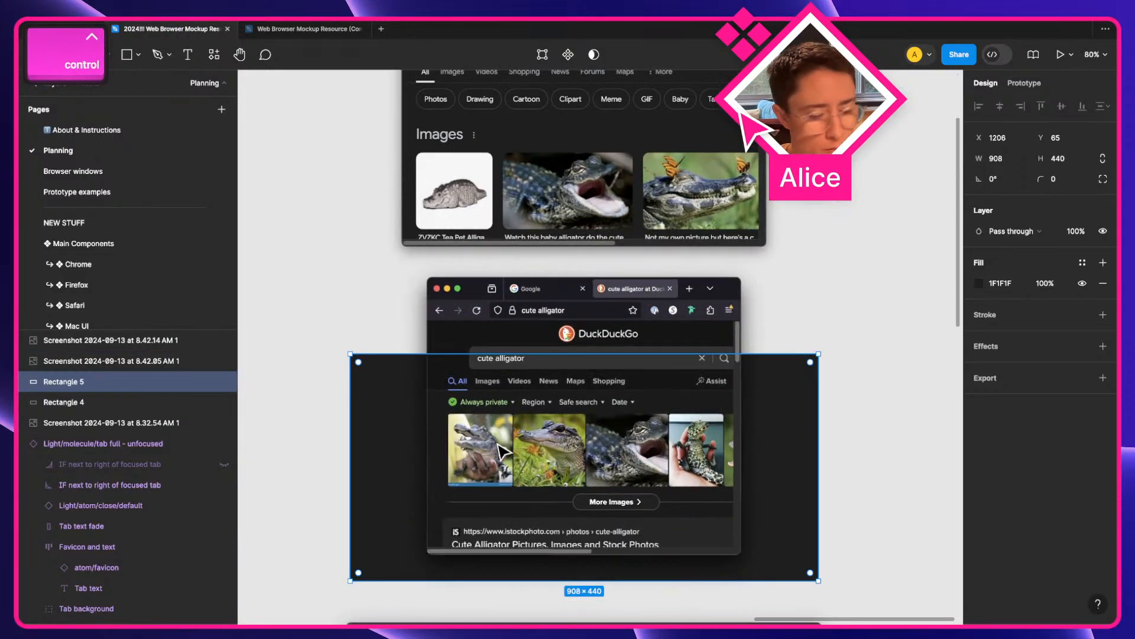
{"action": "key", "text": "]"}
{"action": "left_click_drag", "start_coordinate": [461, 401], "coordinate": [550, 384]}
Fill the Firefox cover rectangle with the sampled page colour 161616 and resize it to about 587 × 448 to fit the page area.
{"action": "key", "text": "i"}
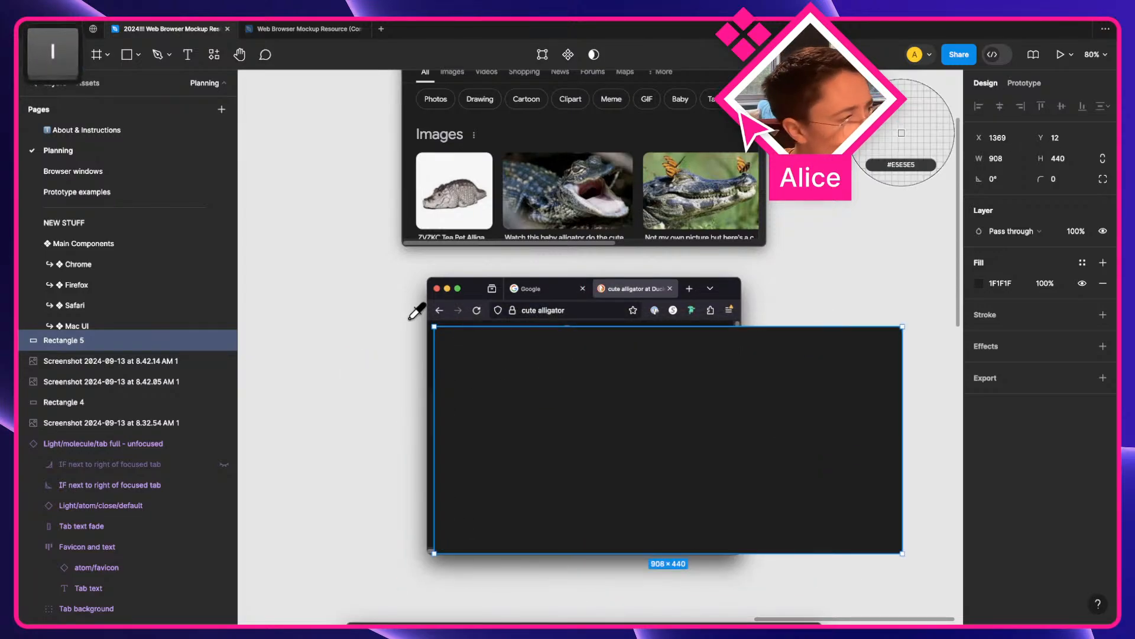
{"action": "left_click", "coordinate": [430, 340]}
{"action": "key", "text": "Escape"}
{"action": "left_click", "coordinate": [816, 398]}
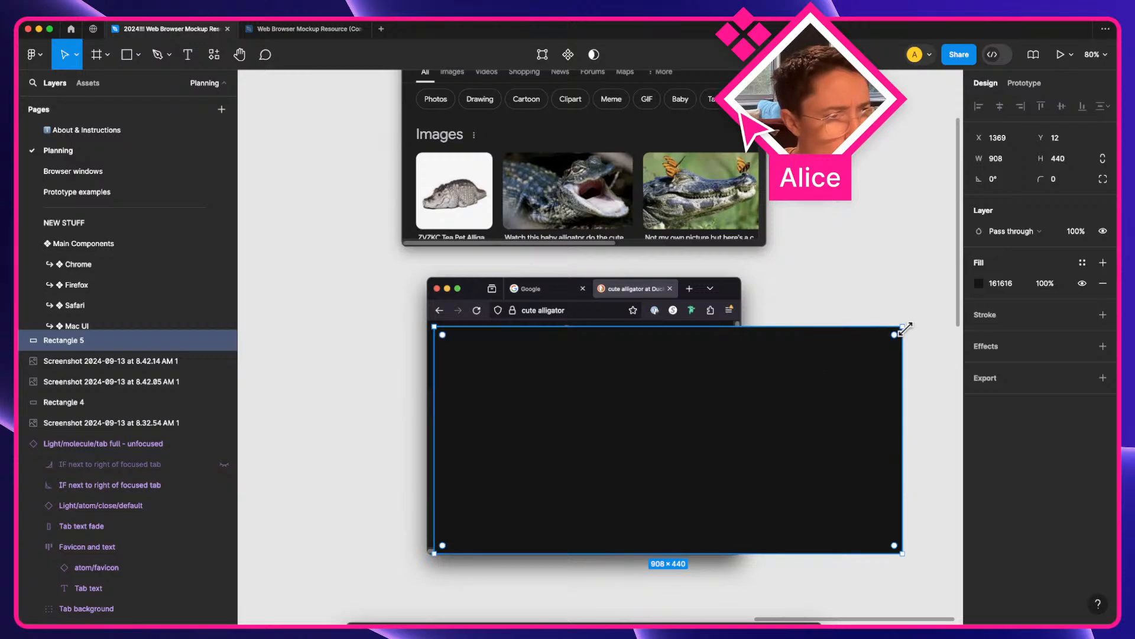
{"action": "left_click_drag", "start_coordinate": [903, 326], "coordinate": [742, 320]}
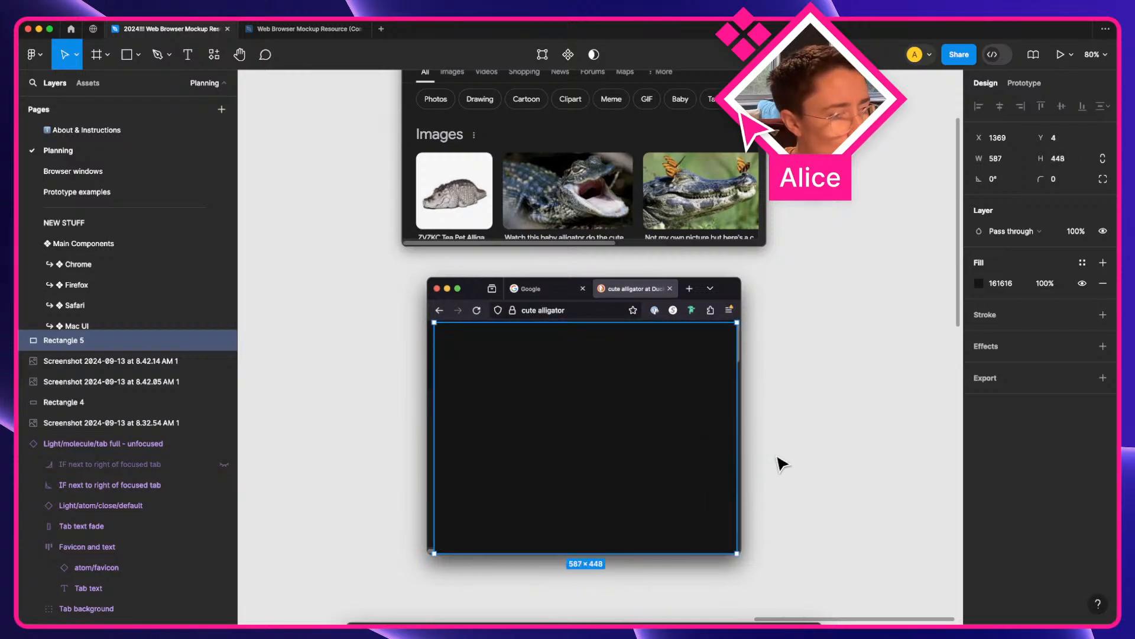
{"action": "left_click", "coordinate": [875, 469]}
Duplicate the cover rectangle onto the Chrome screenshot, fill it with the sampled colour 1F1F1F and widen it to cover the page content.
{"action": "left_click", "coordinate": [591, 495]}
{"action": "left_click_drag", "start_coordinate": [591, 494], "coordinate": [528, 414]}
{"action": "key", "text": "i"}
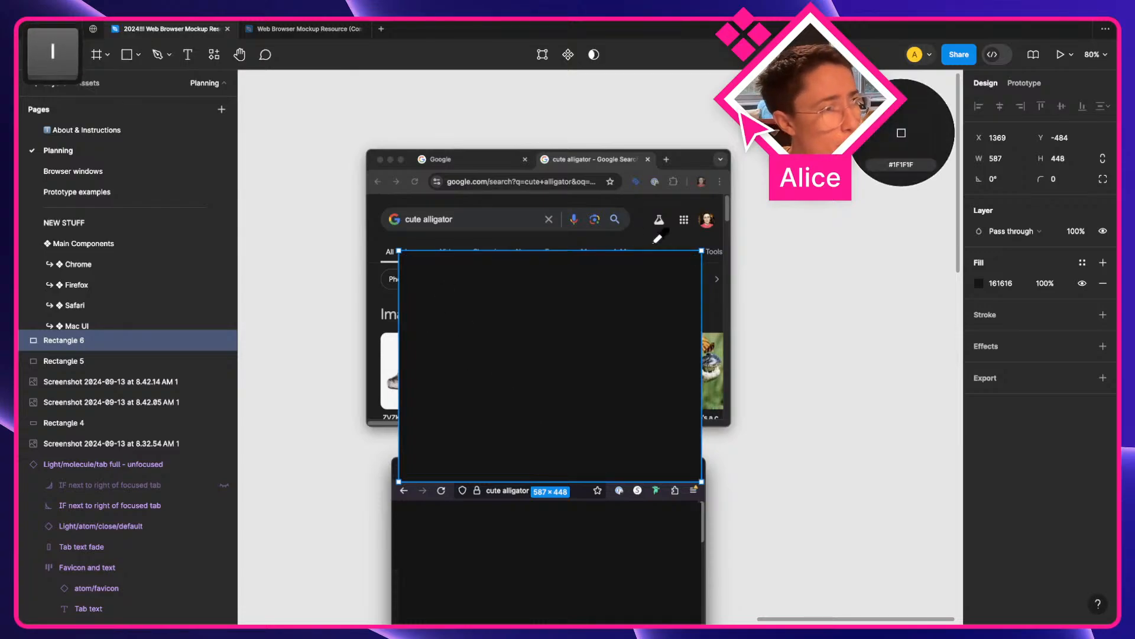
{"action": "left_click", "coordinate": [698, 244]}
{"action": "left_click_drag", "start_coordinate": [618, 315], "coordinate": [601, 261]}
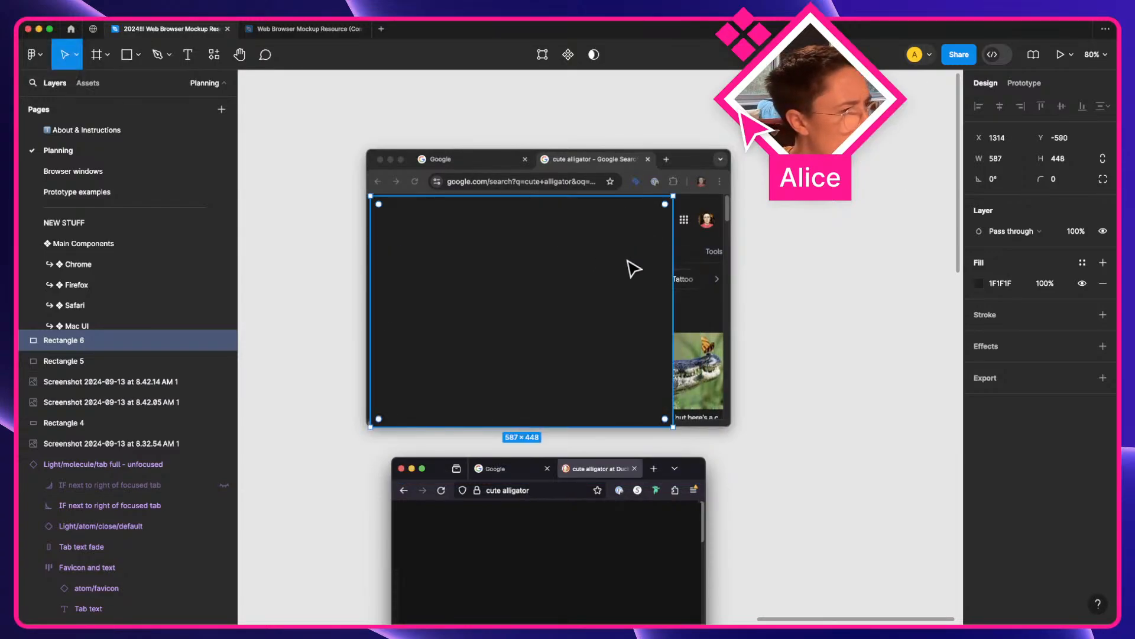
{"action": "left_click_drag", "start_coordinate": [674, 274], "coordinate": [727, 276]}
{"action": "left_click", "coordinate": [787, 267]}
Examine the Tab and Icon button variables listed in the Color themes and Browsers collections.
{"action": "left_click_drag", "start_coordinate": [685, 333], "coordinate": [776, 226]}
{"action": "scroll", "coordinate": [644, 269], "scroll_direction": "down", "scroll_amount": 5}
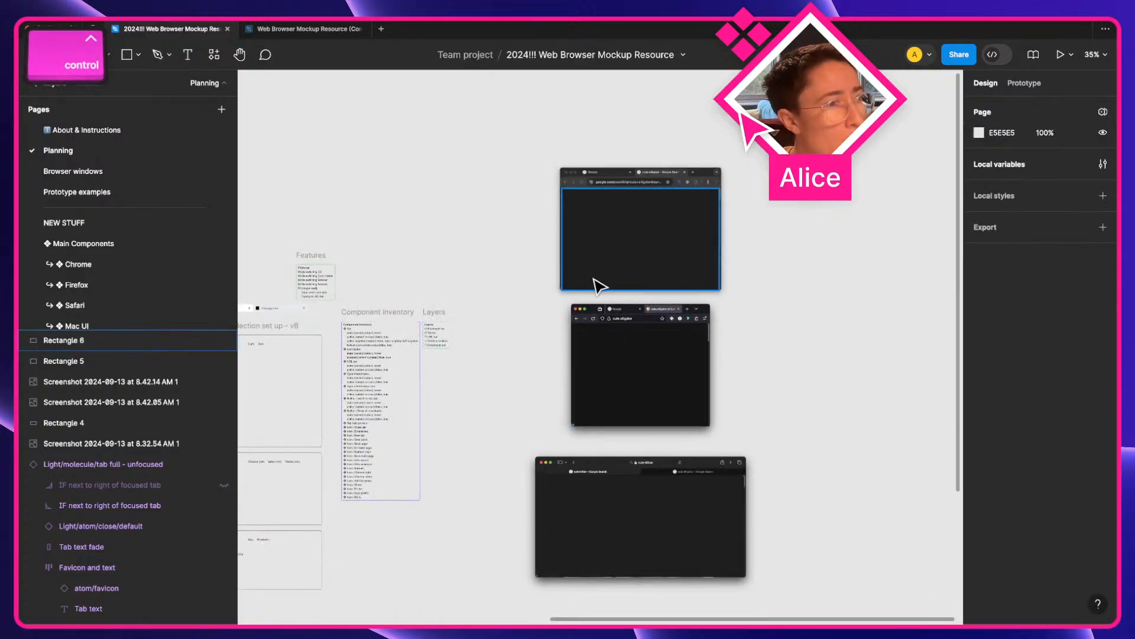
{"action": "scroll", "coordinate": [596, 279], "scroll_direction": "up", "scroll_amount": 3}
{"action": "left_click_drag", "start_coordinate": [499, 390], "coordinate": [825, 335]}
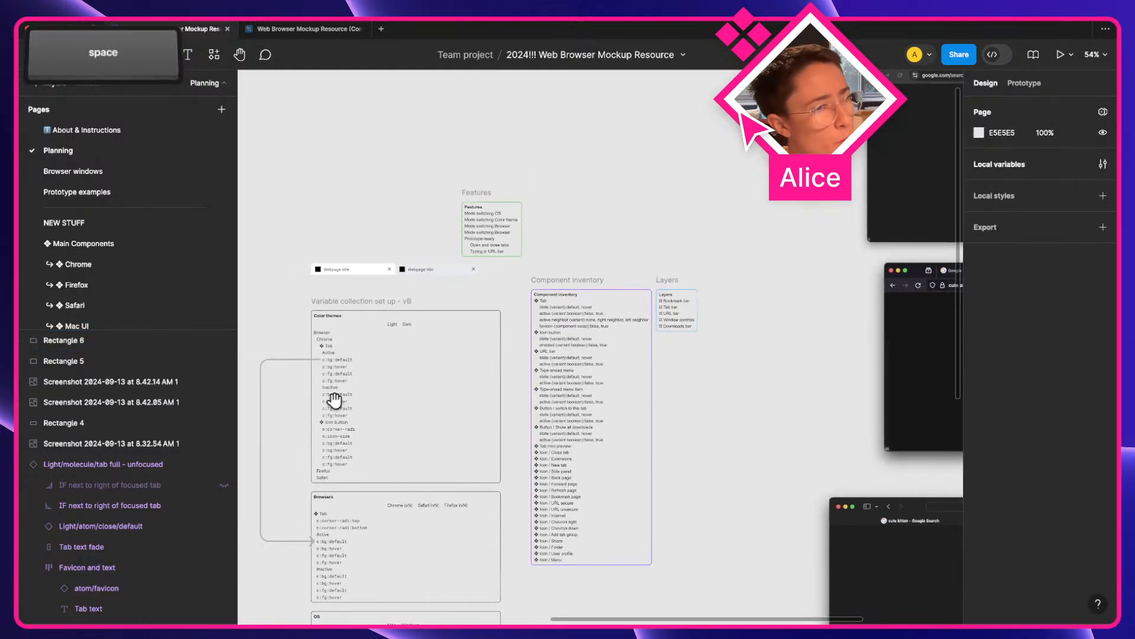
{"action": "left_click_drag", "start_coordinate": [360, 375], "coordinate": [450, 332]}
{"action": "left_click", "coordinate": [455, 454]}
{"action": "scroll", "coordinate": [421, 505], "scroll_direction": "up", "scroll_amount": 5}
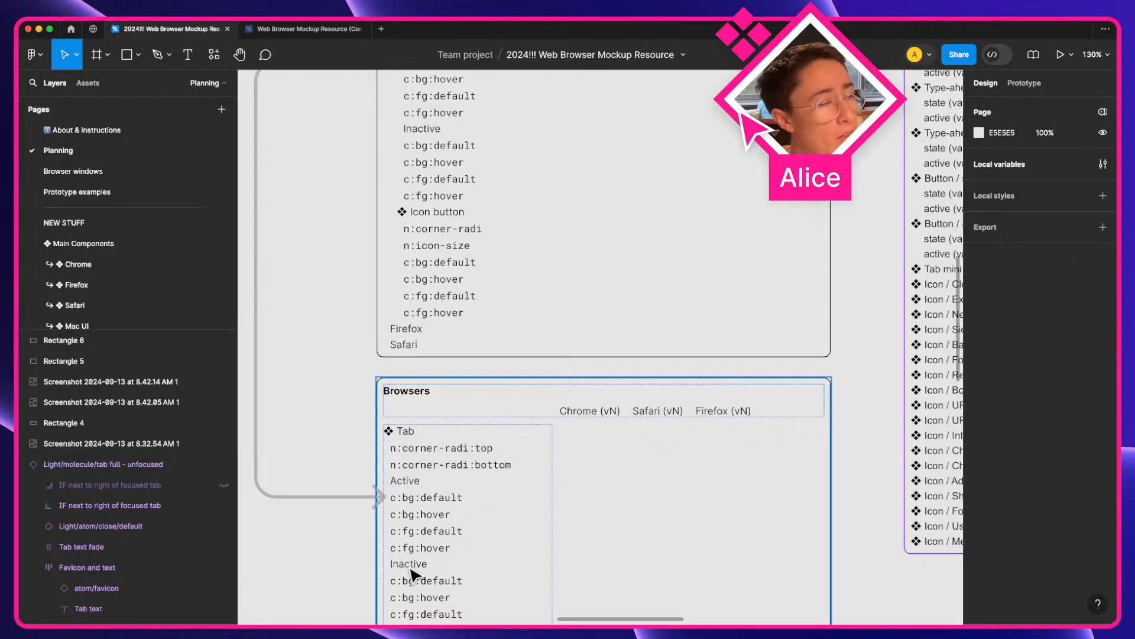
{"action": "scroll", "coordinate": [412, 574], "scroll_direction": "up", "scroll_amount": 5}
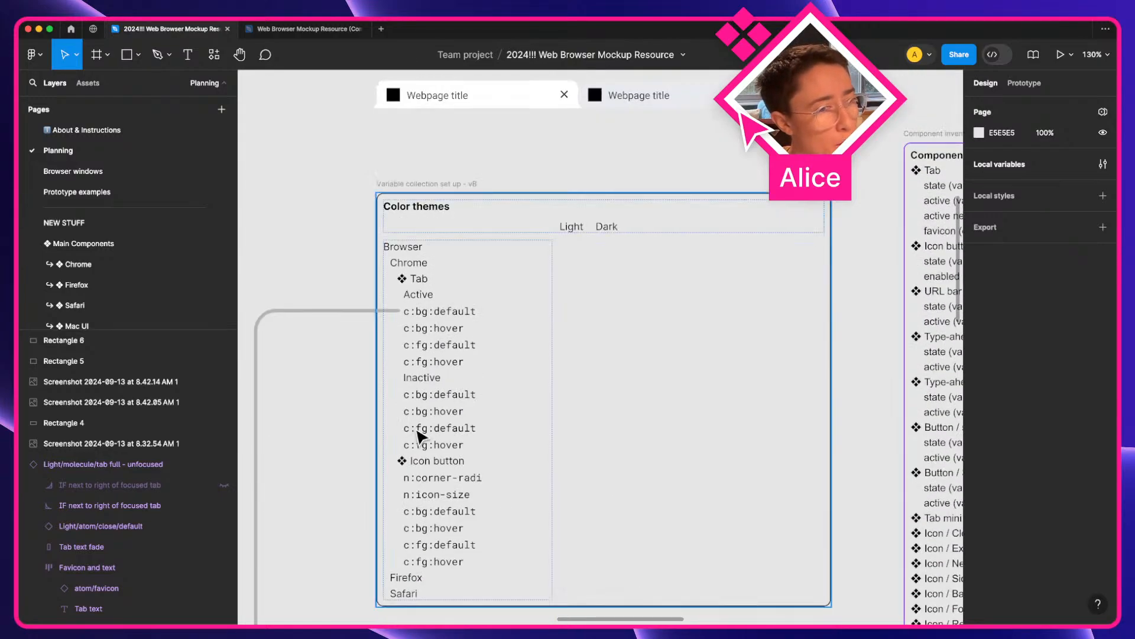
{"action": "scroll", "coordinate": [439, 406], "scroll_direction": "down", "scroll_amount": 6}
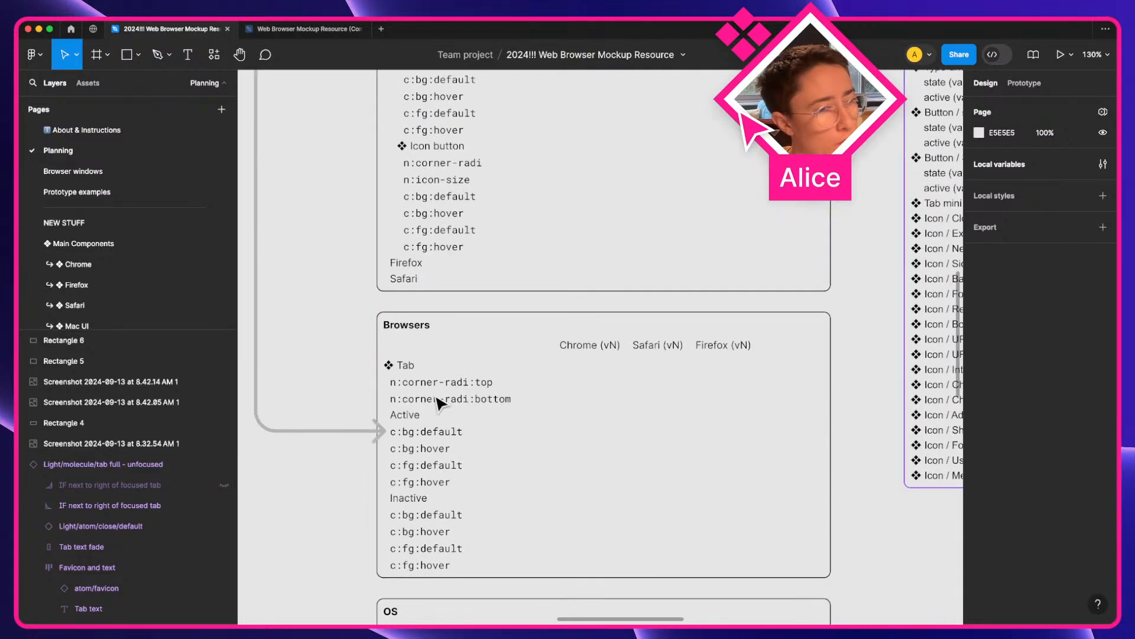
{"action": "scroll", "coordinate": [438, 404], "scroll_direction": "up", "scroll_amount": 3}
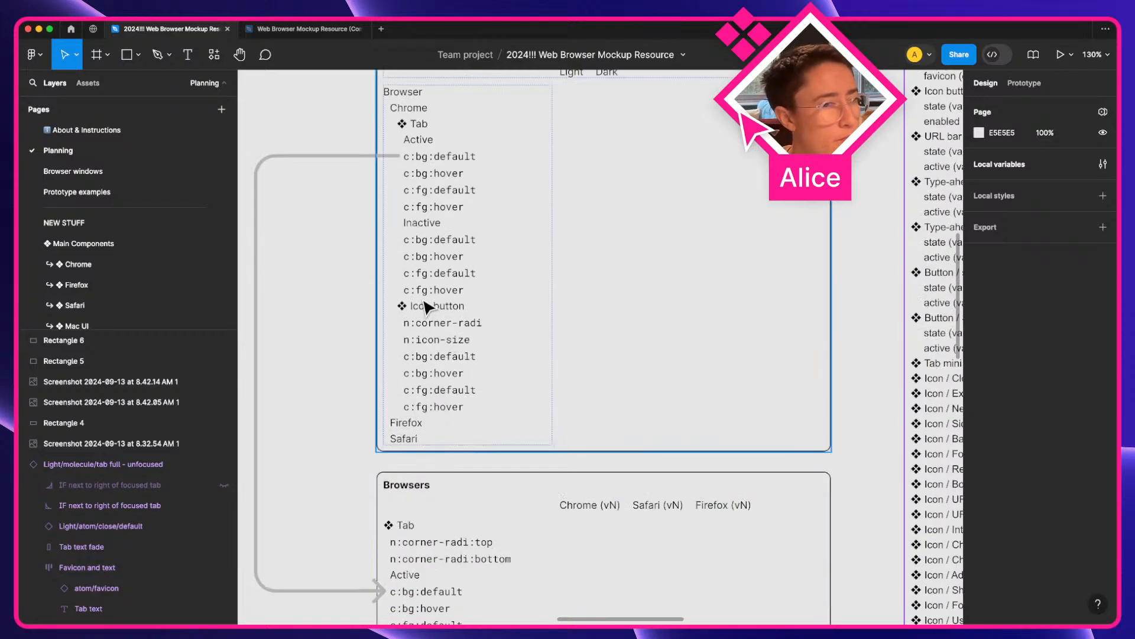
{"action": "scroll", "coordinate": [426, 306], "scroll_direction": "down", "scroll_amount": 4}
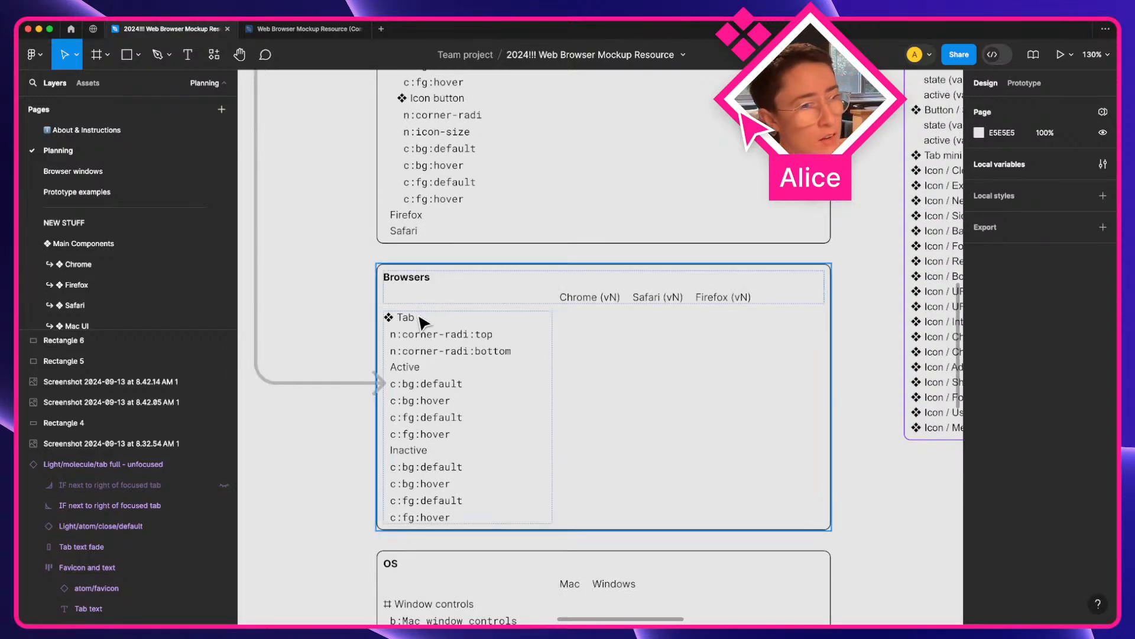
Try to paste the copied Label variables at the Tab heading in the Browsers collection.
{"action": "left_click", "coordinate": [406, 317], "text": "super"}
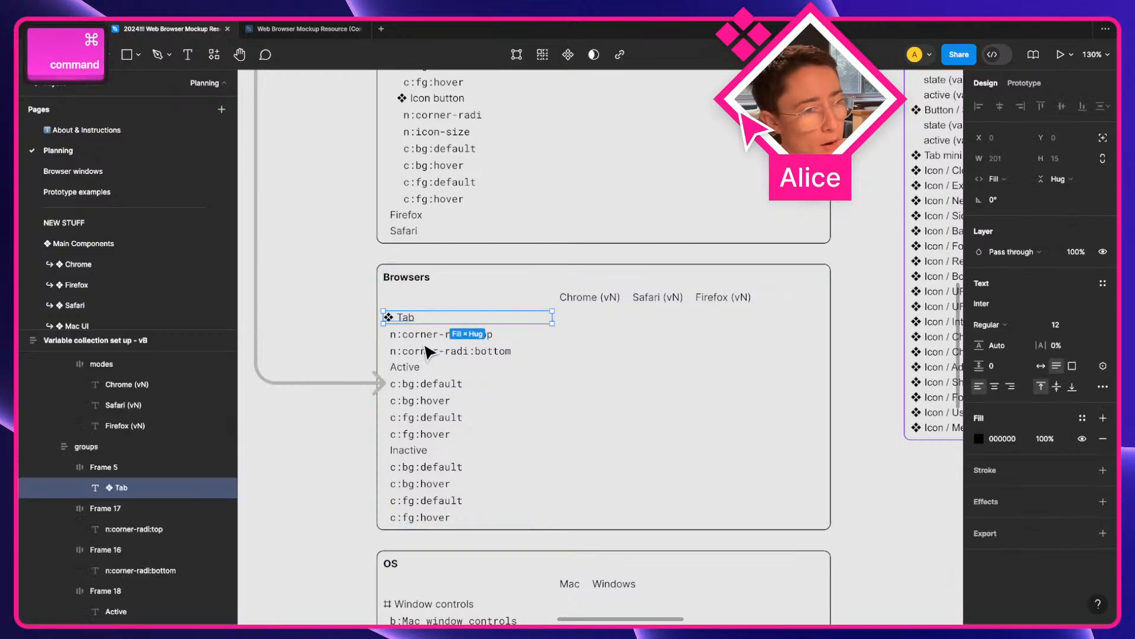
{"action": "key", "text": "super+v"}
{"action": "key", "text": "super+z"}
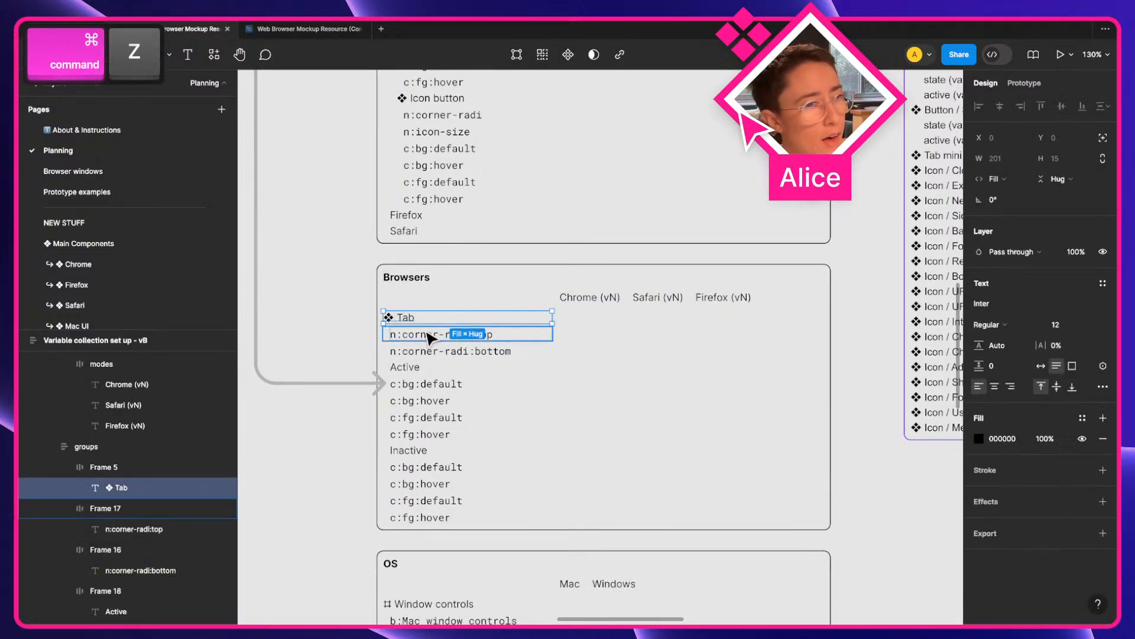
{"action": "key", "text": "shift+Return"}
{"action": "key", "text": "super+v"}
{"action": "key", "text": "super+z"}
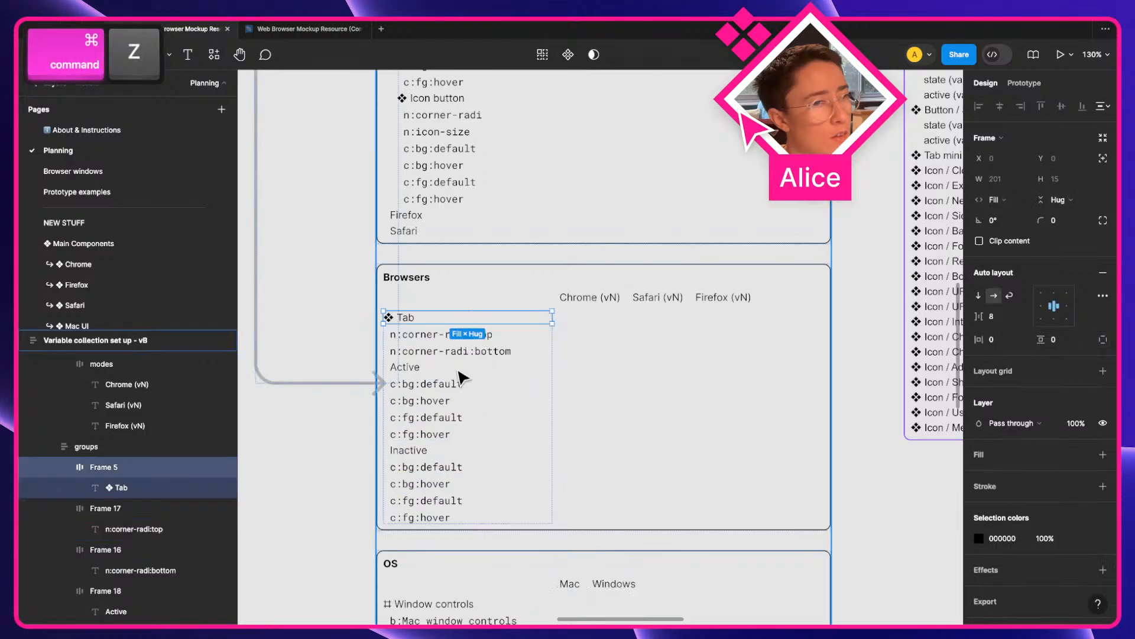
Paste the Label group with font-size, line-height and letter-spacing into the Browsers variable list and move it directly beneath the Tab heading.
{"action": "key", "text": "shift+Return"}
{"action": "key", "text": "super+v"}
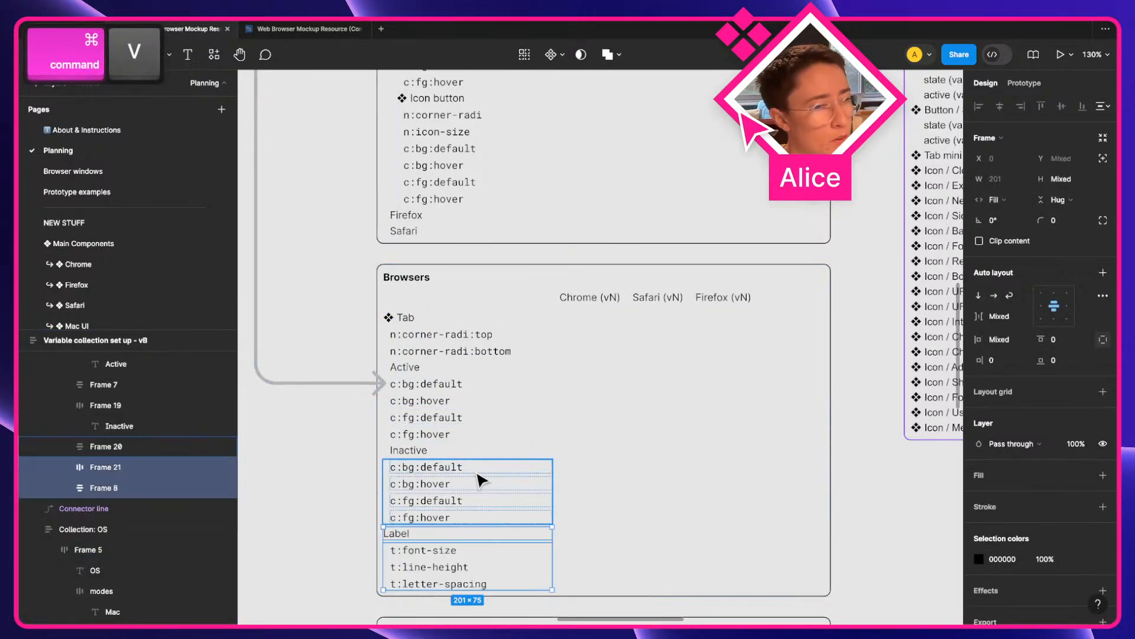
{"action": "key", "text": "super+bracketleft"}
{"action": "key", "text": "super+bracketleft"}
{"action": "key", "text": "super+bracketleft"}
{"action": "key", "text": "super+bracketleft"}
{"action": "key", "text": "super+bracketleft"}
{"action": "key", "text": "super+bracketleft"}
{"action": "key", "text": "super+bracketleft"}
{"action": "key", "text": "super+bracketleft"}
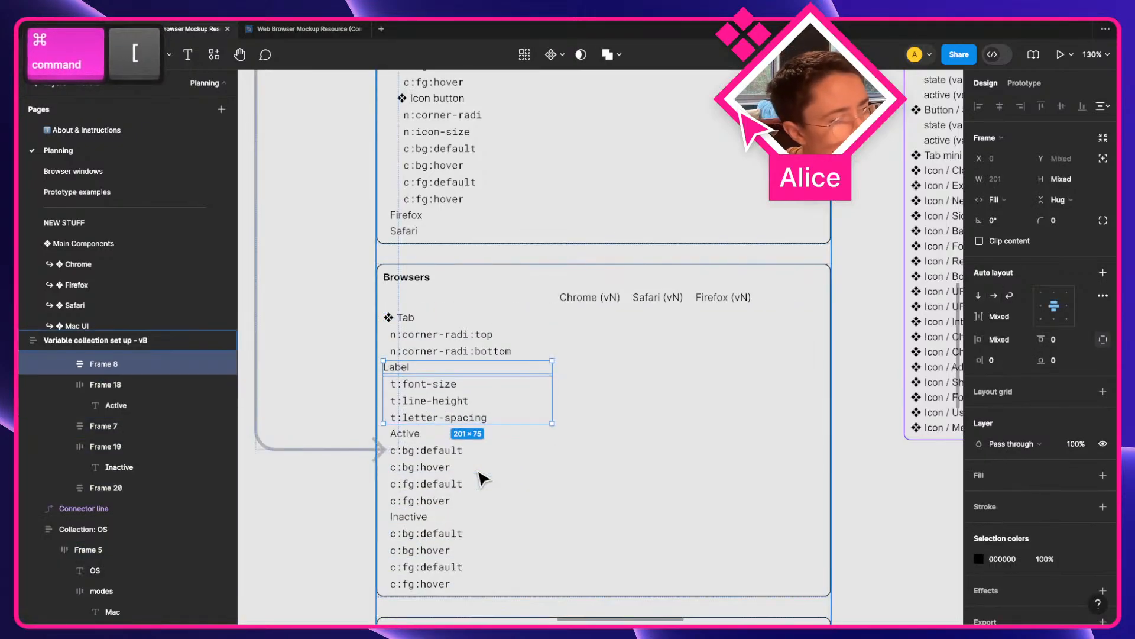
{"action": "key", "text": "super+bracketleft"}
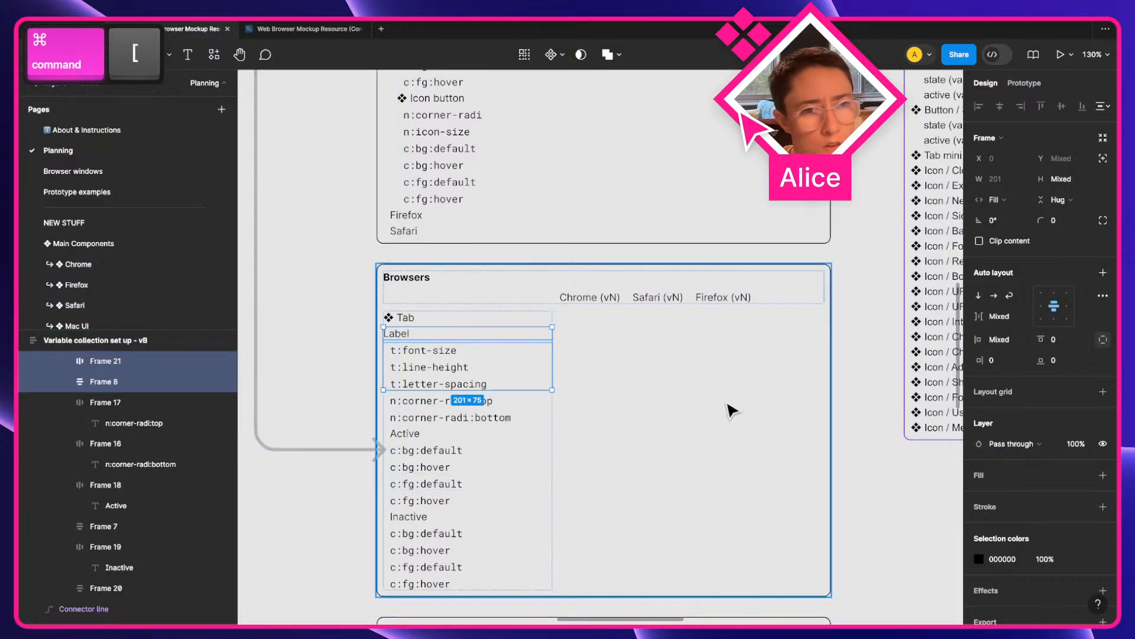
Indent the Label heading and its text variables further and reorder them to follow n:corner-radi:bottom.
{"action": "left_click", "coordinate": [999, 340]}
{"action": "key", "text": "shift+Up"}
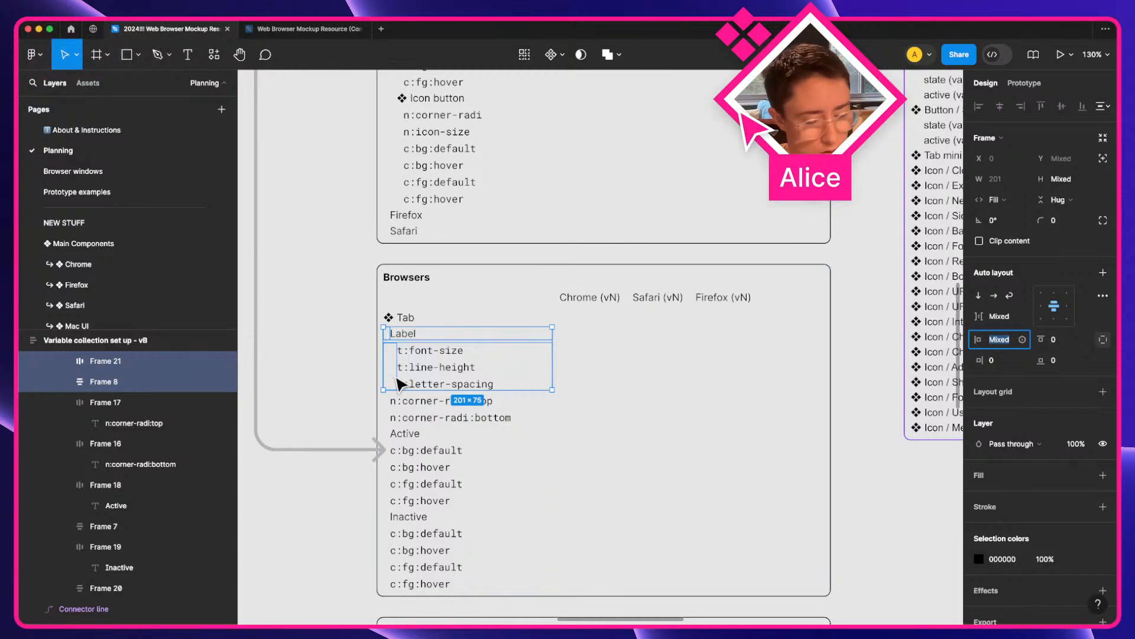
{"action": "key", "text": "super+bracketright"}
{"action": "key", "text": "super+bracketright"}
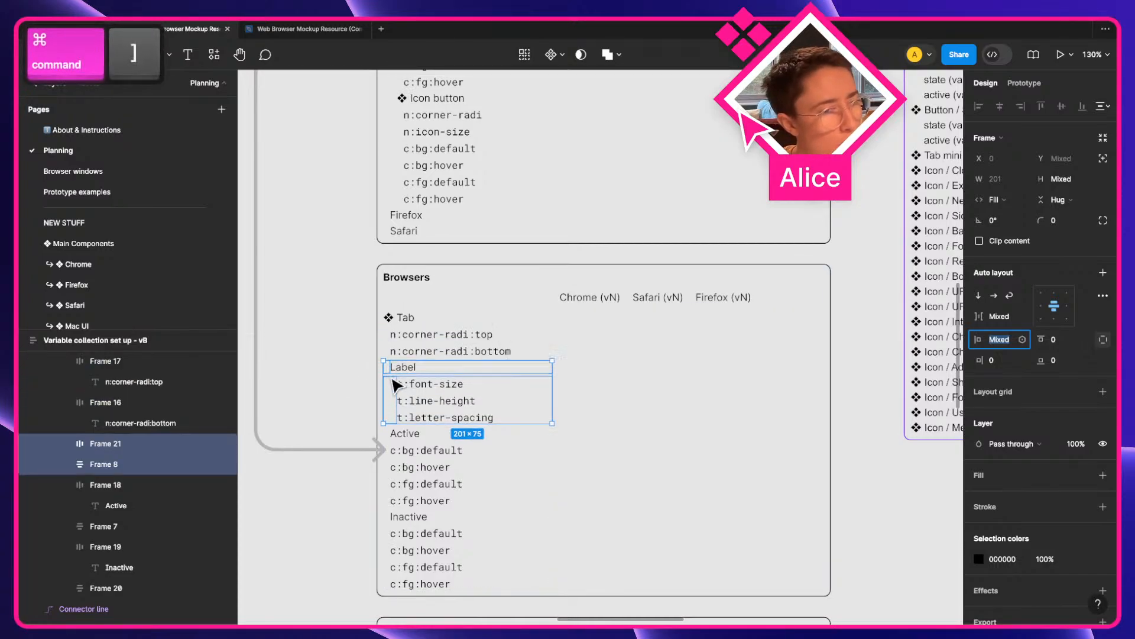
Set the left padding of the Active and Inactive colour variable lists in Browsers to 16.
{"action": "left_click", "coordinate": [435, 464]}
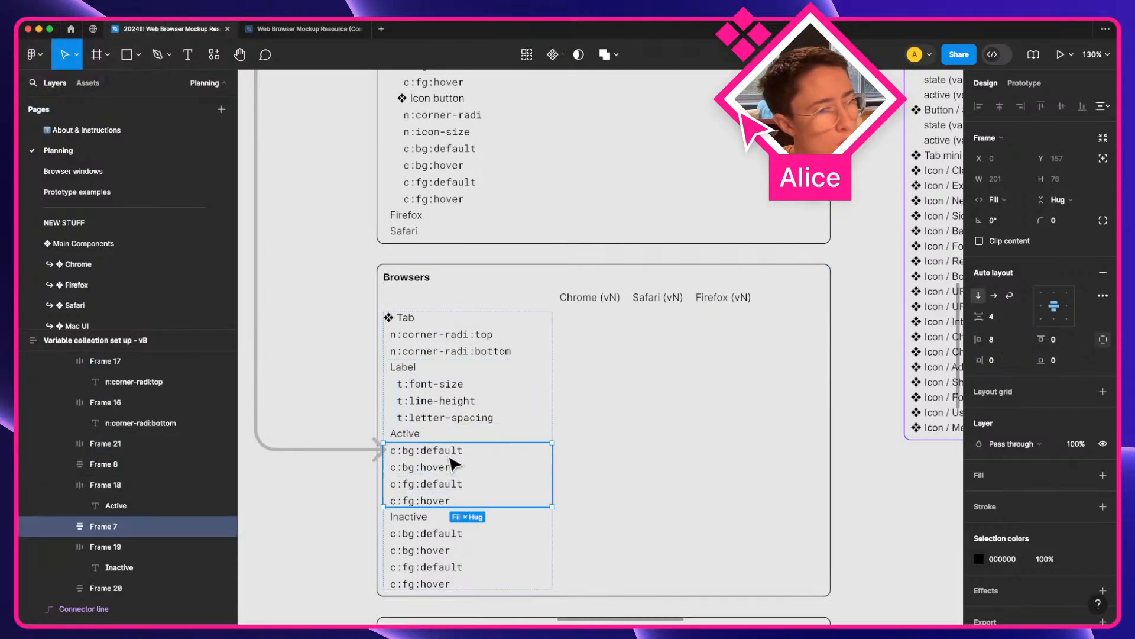
{"action": "left_click", "coordinate": [424, 551], "text": "shift"}
{"action": "left_click", "coordinate": [994, 340], "text": "shift"}
{"action": "key", "text": "shift+Up"}
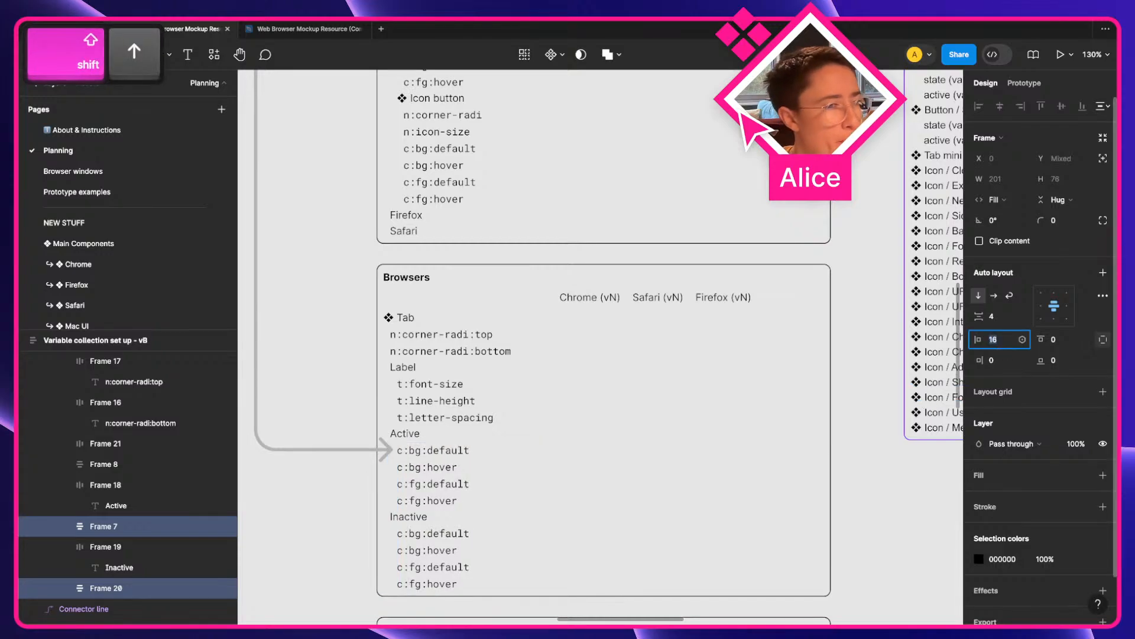
{"action": "scroll", "coordinate": [441, 290], "scroll_direction": "up", "scroll_amount": 3}
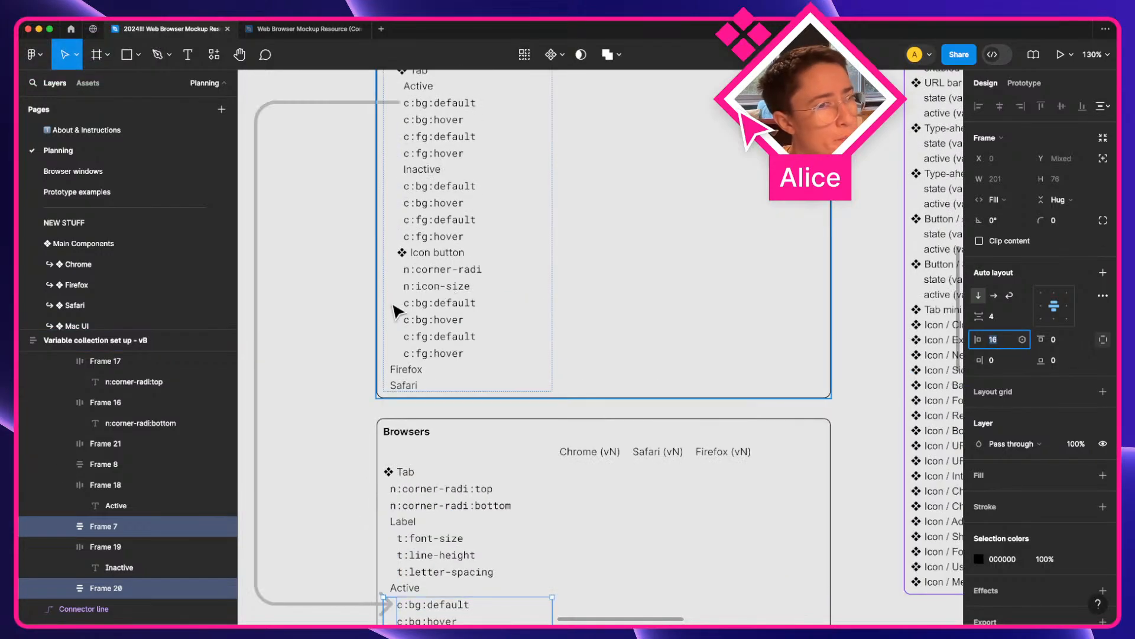
{"action": "scroll", "coordinate": [414, 317], "scroll_direction": "up", "scroll_amount": 3}
{"action": "left_click", "coordinate": [427, 290]}
{"action": "left_click", "coordinate": [426, 290]}
{"action": "left_click", "coordinate": [423, 290]}
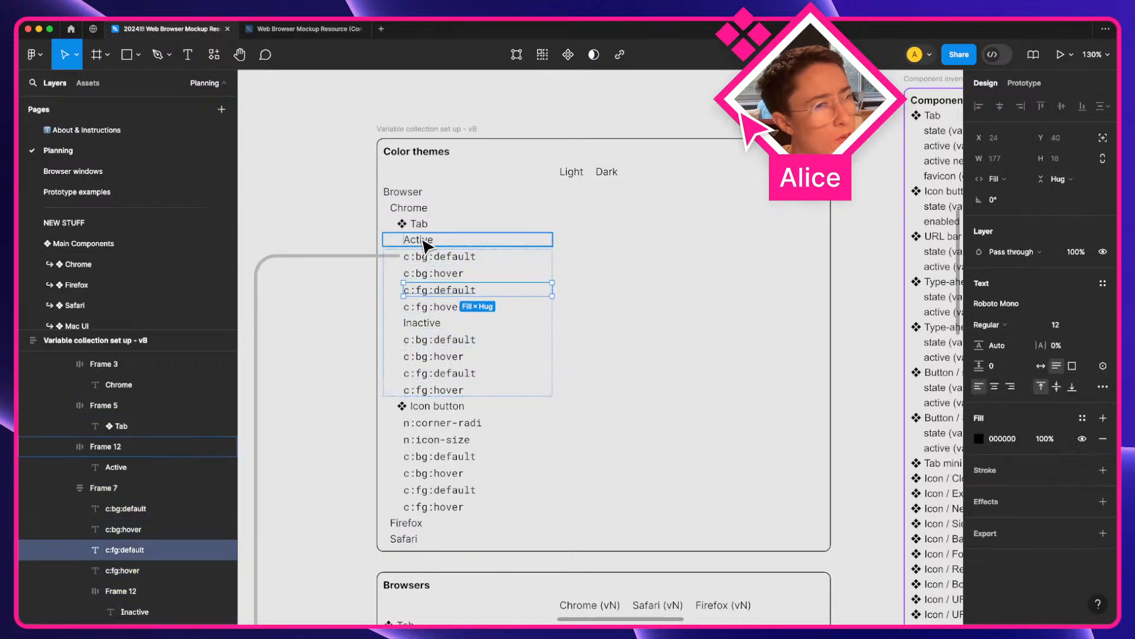
{"action": "left_click", "coordinate": [425, 323]}
{"action": "left_click_drag", "start_coordinate": [425, 322], "coordinate": [422, 381]}
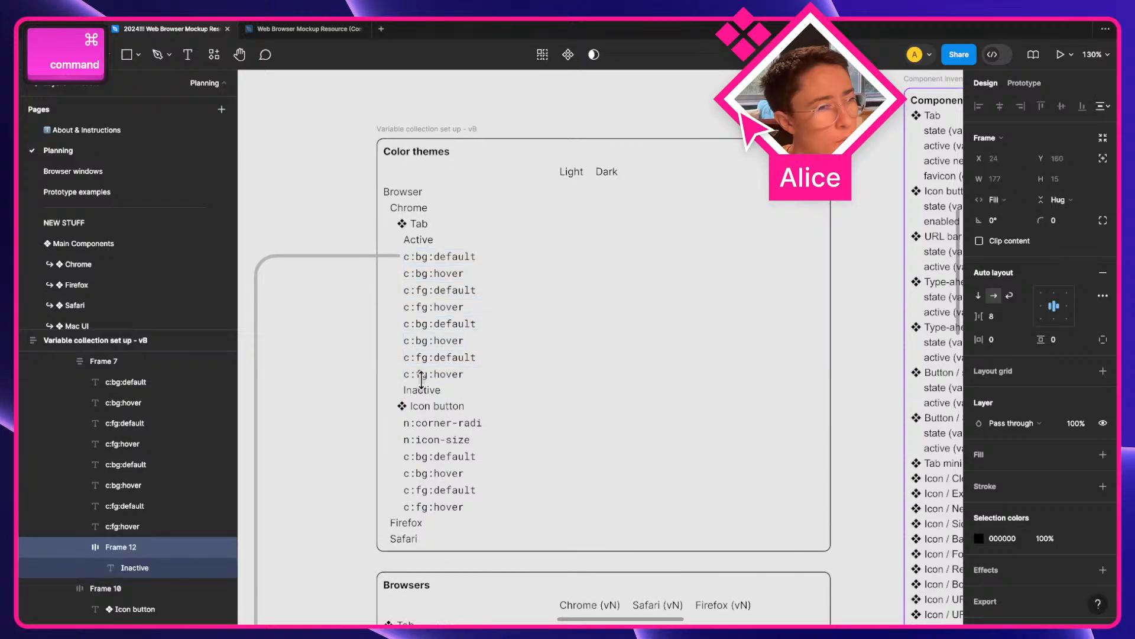
{"action": "key", "text": "super+z"}
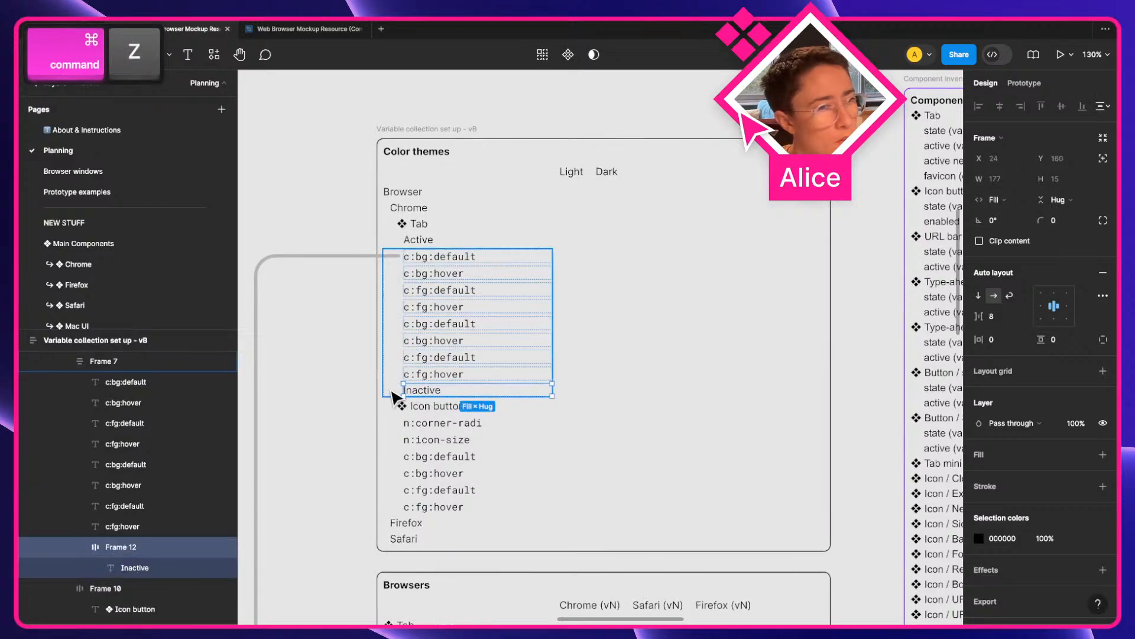
{"action": "key", "text": "super+z"}
{"action": "key", "text": "super+z"}
{"action": "key", "text": "super+z"}
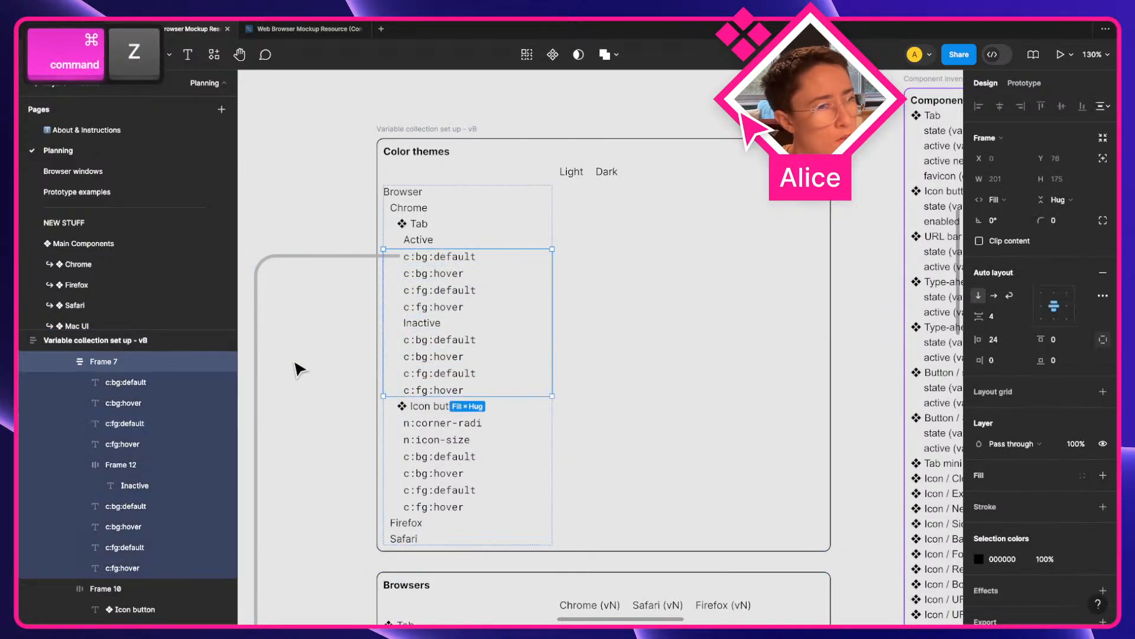
Move the Inactive heading out of the tab color-variables frame in Color themes and place it directly below that frame.
{"action": "double_click", "coordinate": [437, 325]}
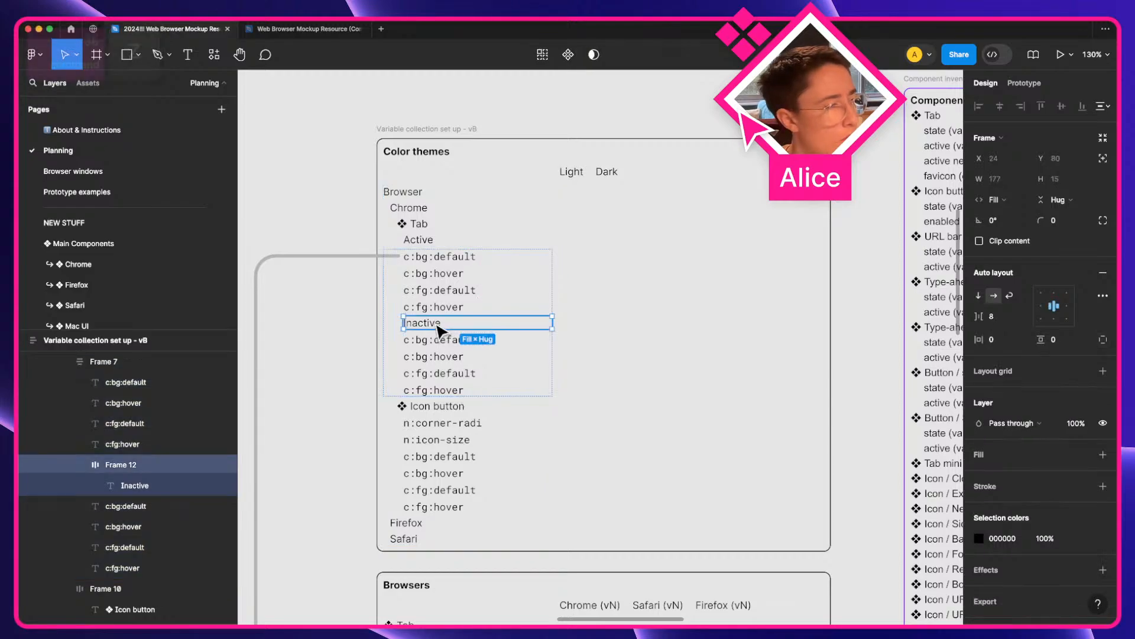
{"action": "key", "text": "super+x"}
{"action": "key", "text": "super+v"}
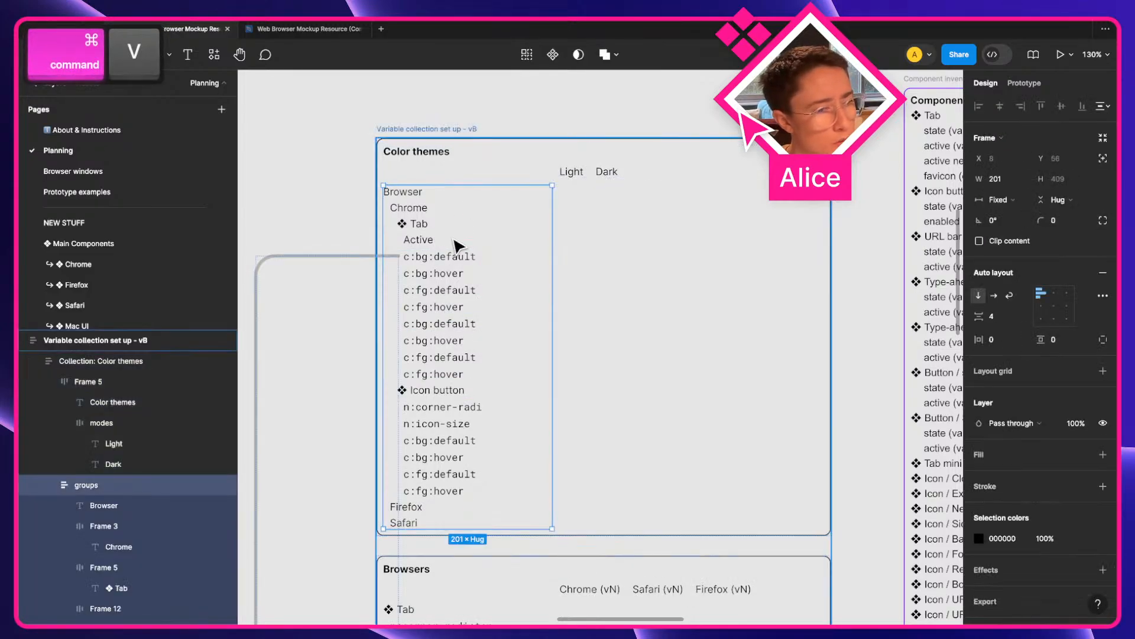
{"action": "key", "text": "super+bracketleft"}
{"action": "key", "text": "super+bracketleft"}
{"action": "key", "text": "super+bracketleft"}
{"action": "key", "text": "super+bracketleft"}
{"action": "key", "text": "super+bracketleft"}
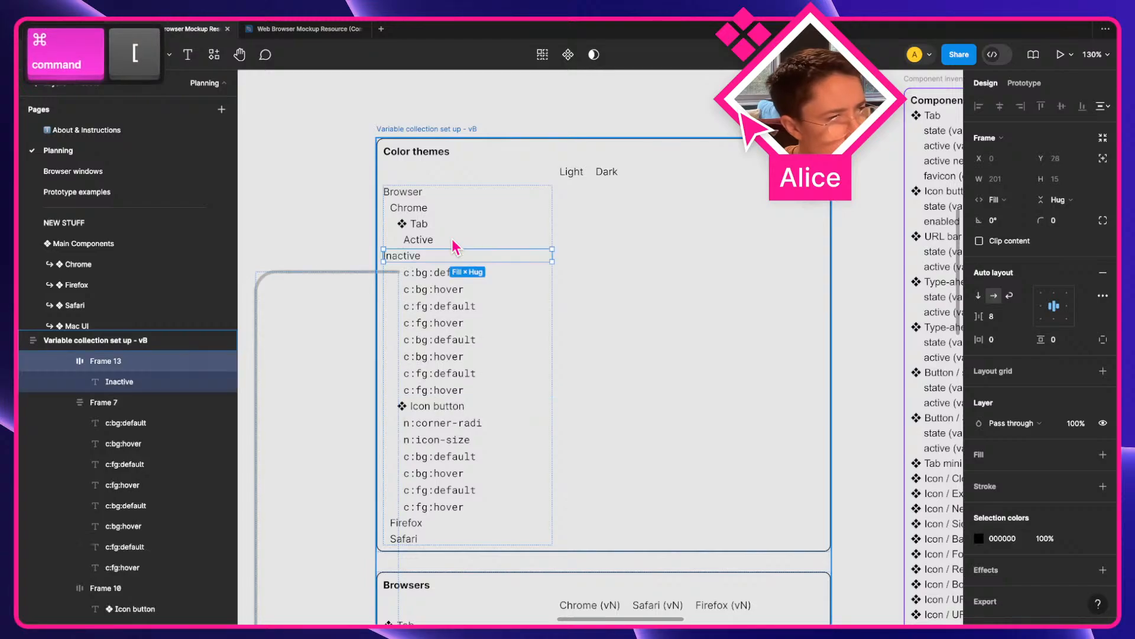
{"action": "key", "text": "super+bracketright"}
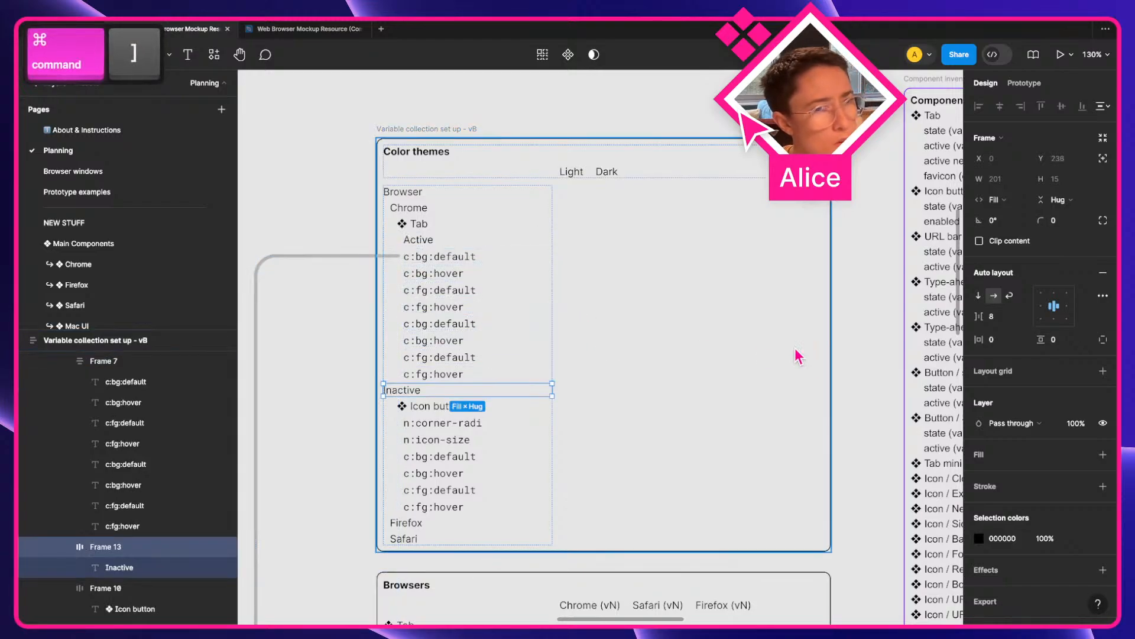
Indent the moved Inactive heading with a left padding of 24.
{"action": "left_click", "coordinate": [1103, 339]}
{"action": "left_click", "coordinate": [1000, 339]}
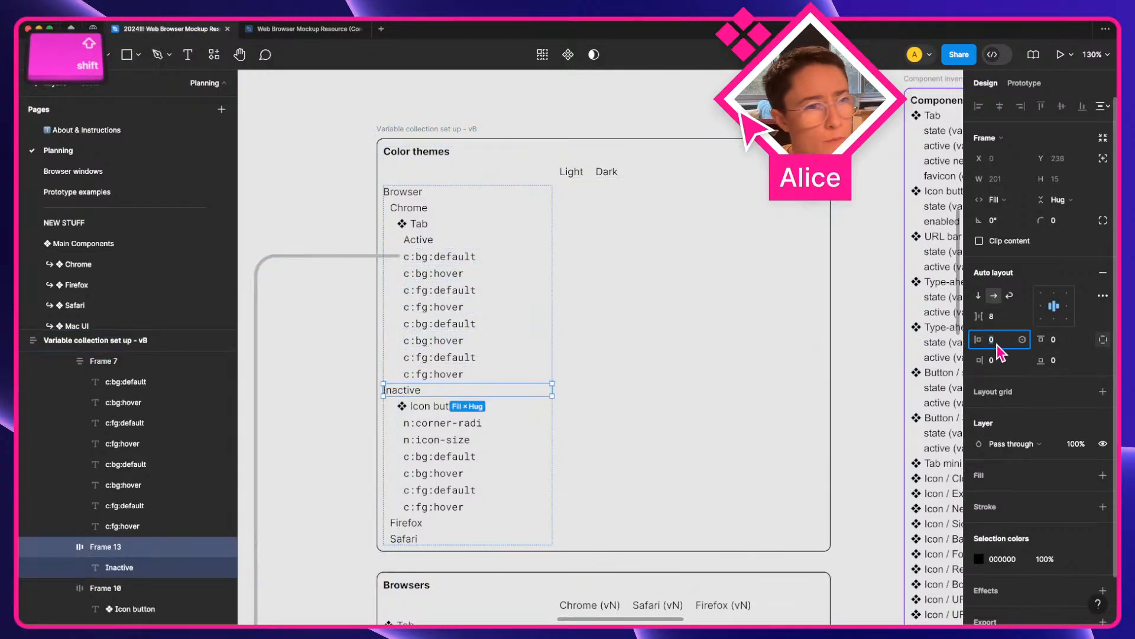
{"action": "key", "text": "shift+Up"}
{"action": "key", "text": "shift+Up"}
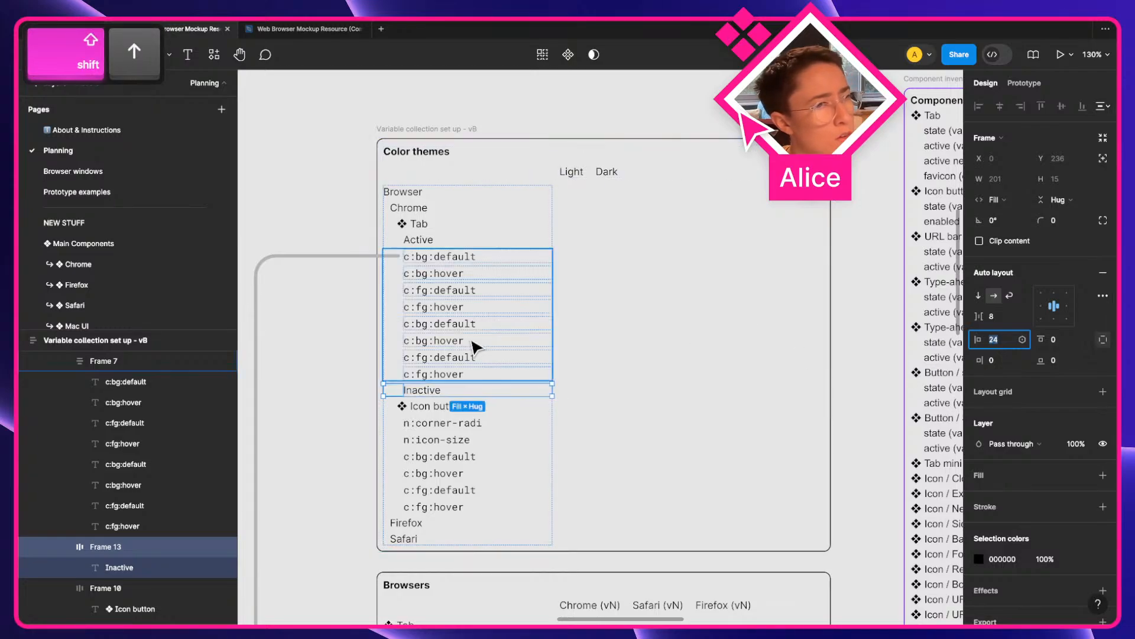
Cut the last four color variables from the tab's variables frame and paste them into a duplicate of the Inactive heading frame.
{"action": "left_click", "coordinate": [436, 330]}
{"action": "left_click", "coordinate": [438, 342], "text": "shift"}
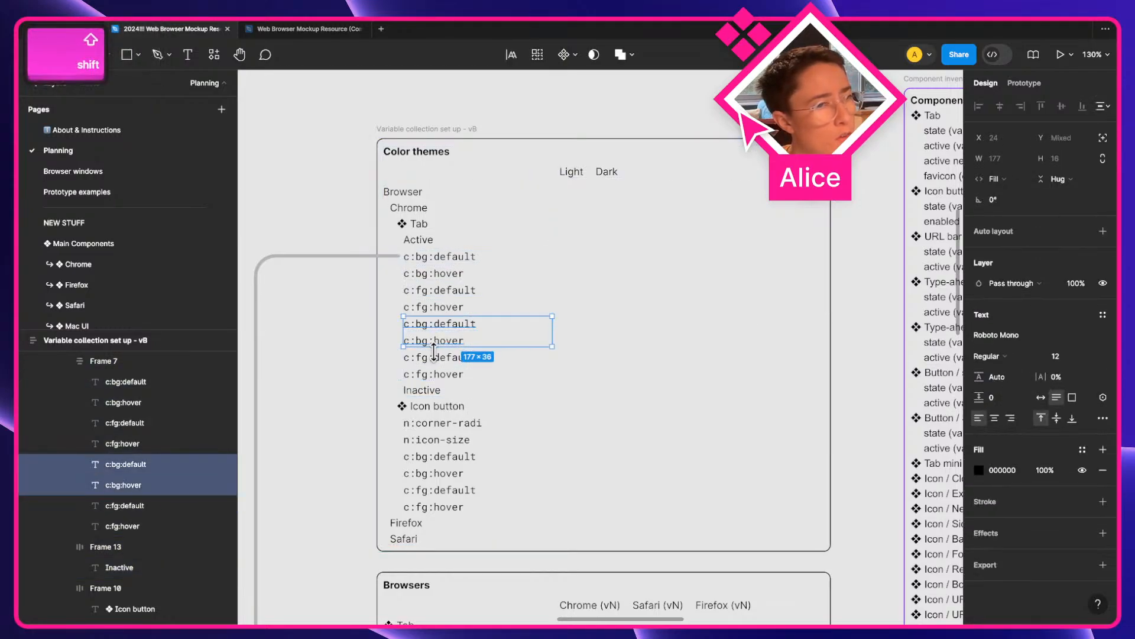
{"action": "left_click", "coordinate": [435, 358], "text": "shift"}
{"action": "left_click", "coordinate": [434, 373], "text": "shift"}
{"action": "key", "text": "super+x"}
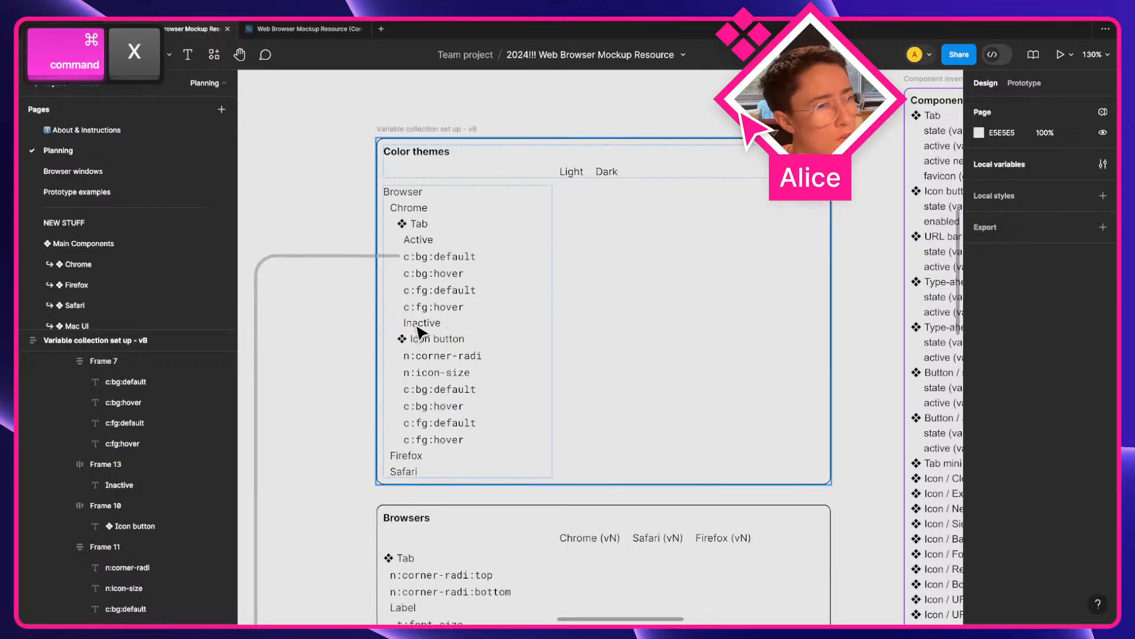
{"action": "left_click", "coordinate": [420, 324]}
{"action": "key", "text": "super+d"}
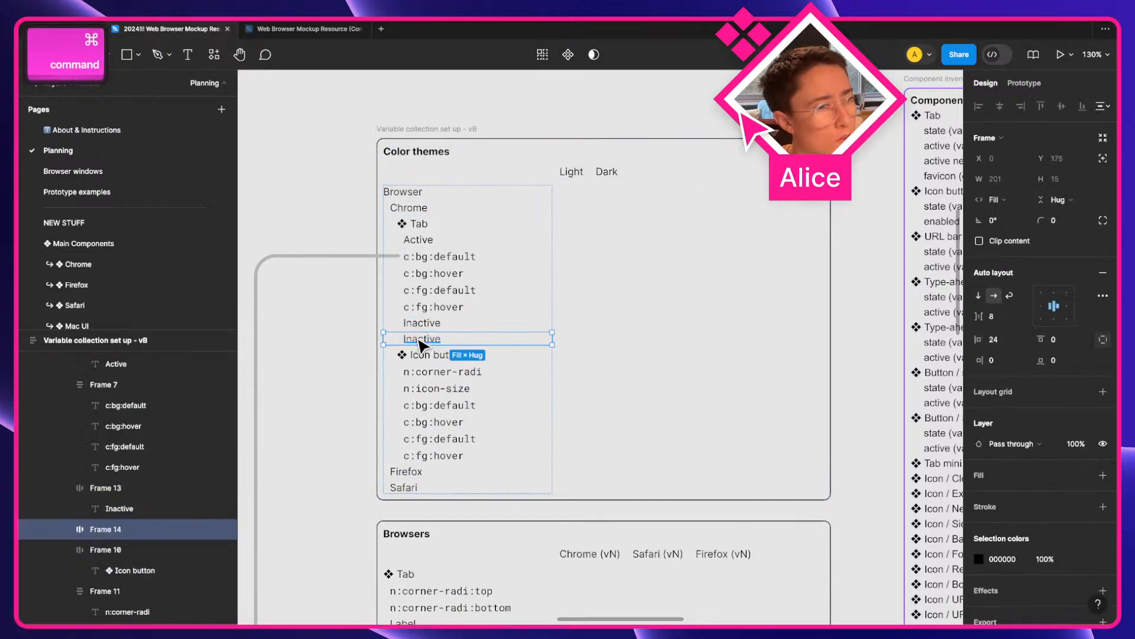
{"action": "key", "text": "super+v"}
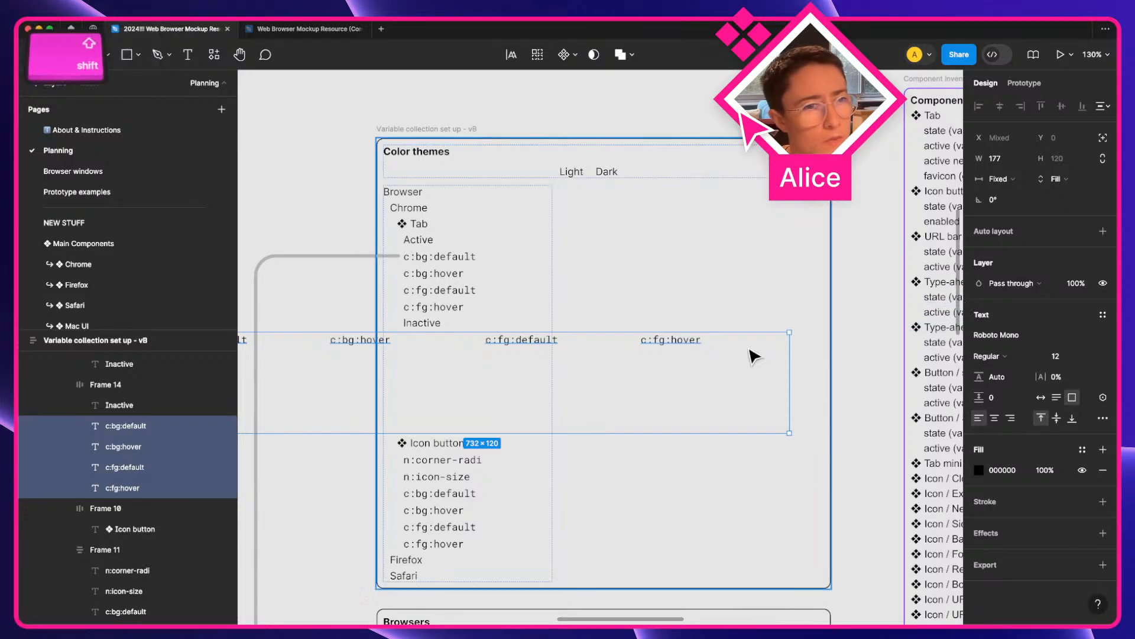
Switch the duplicated Inactive frame to a vertical auto layout with an item spacing of 4.
{"action": "key", "text": "shift+Return"}
{"action": "left_click", "coordinate": [979, 296]}
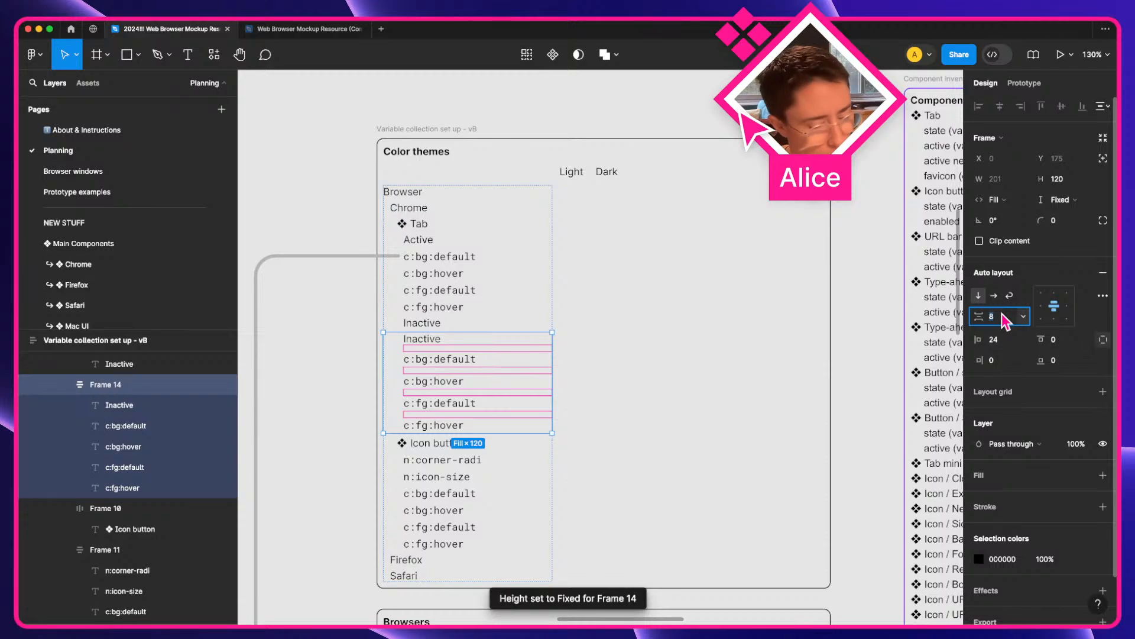
{"action": "type", "text": "4"}
{"action": "key", "text": "Tab"}
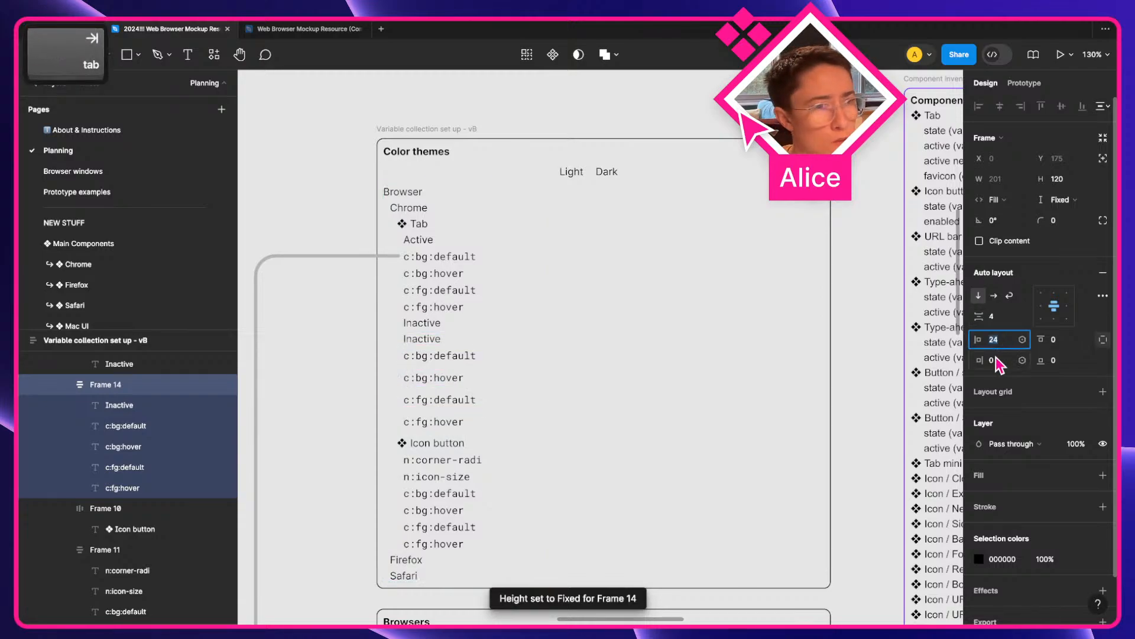
Set all text layers inside the duplicated Inactive frame to auto height.
{"action": "left_click", "coordinate": [430, 361], "text": "super"}
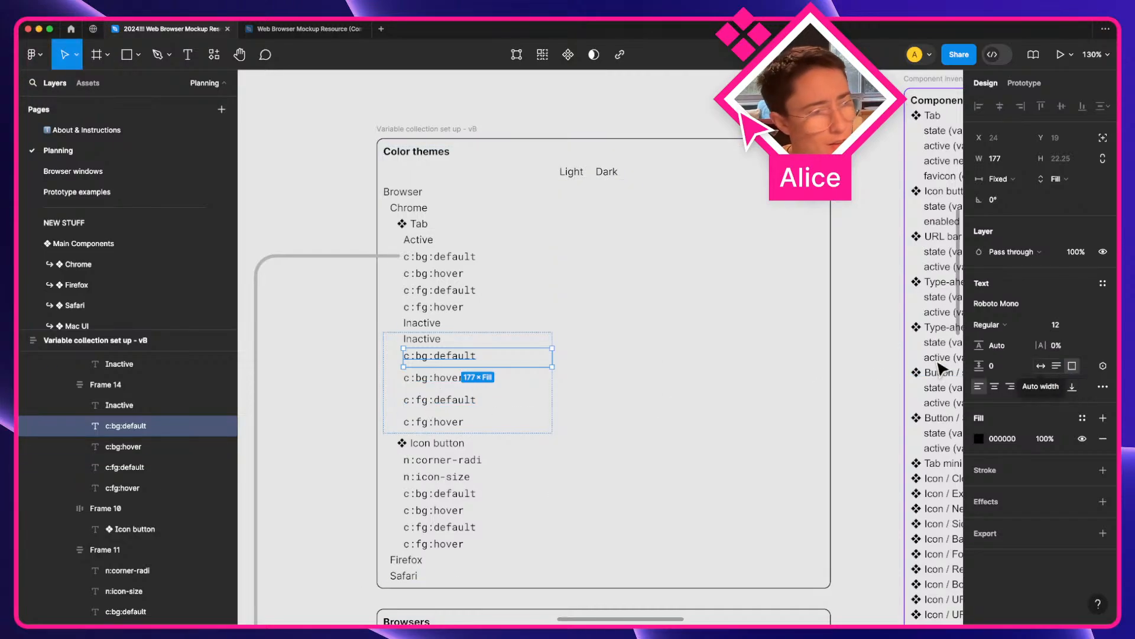
{"action": "left_click", "coordinate": [448, 382]}
{"action": "key", "text": "super+a"}
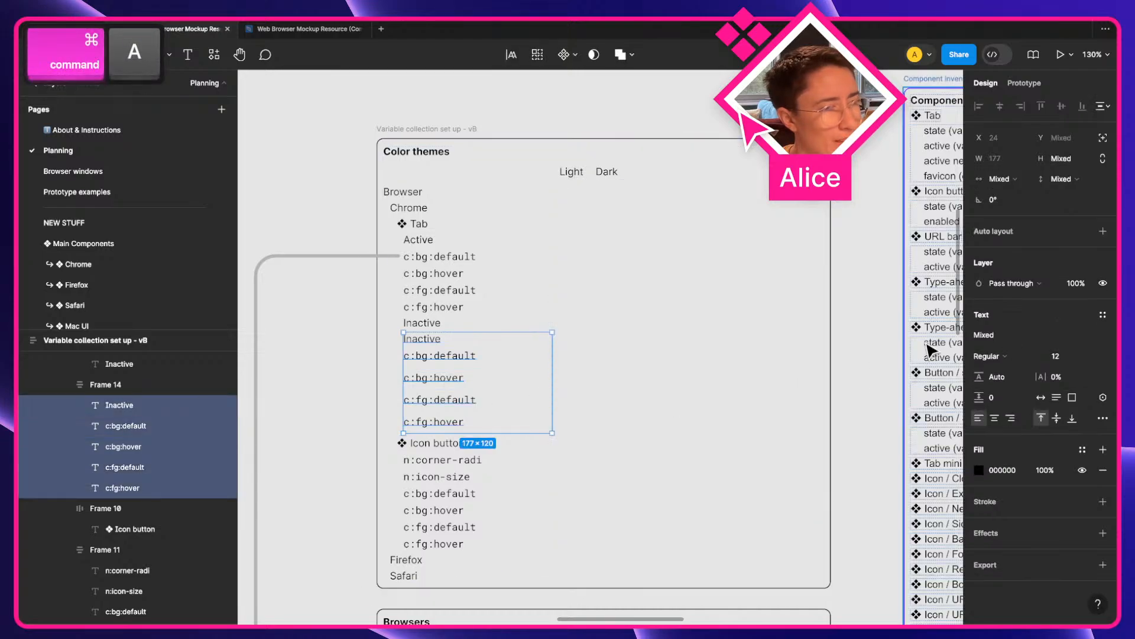
{"action": "left_click", "coordinate": [1057, 397]}
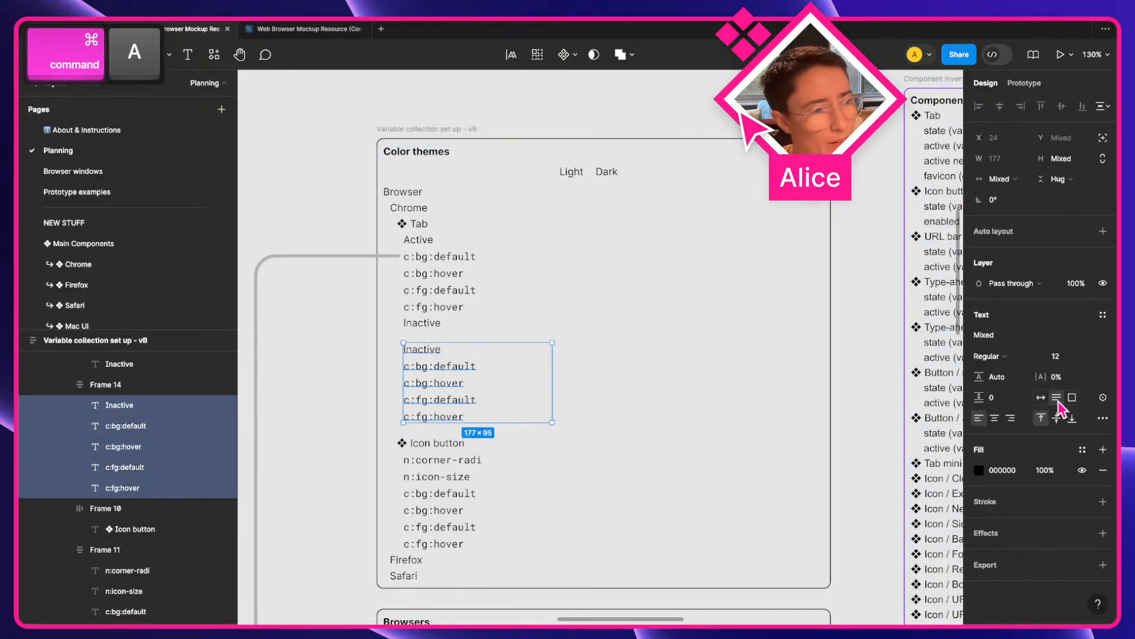
Make the duplicated frame hug its top-left-aligned contents in height and delete its extra Inactive label.
{"action": "left_click", "coordinate": [388, 370]}
{"action": "left_click", "coordinate": [1057, 291]}
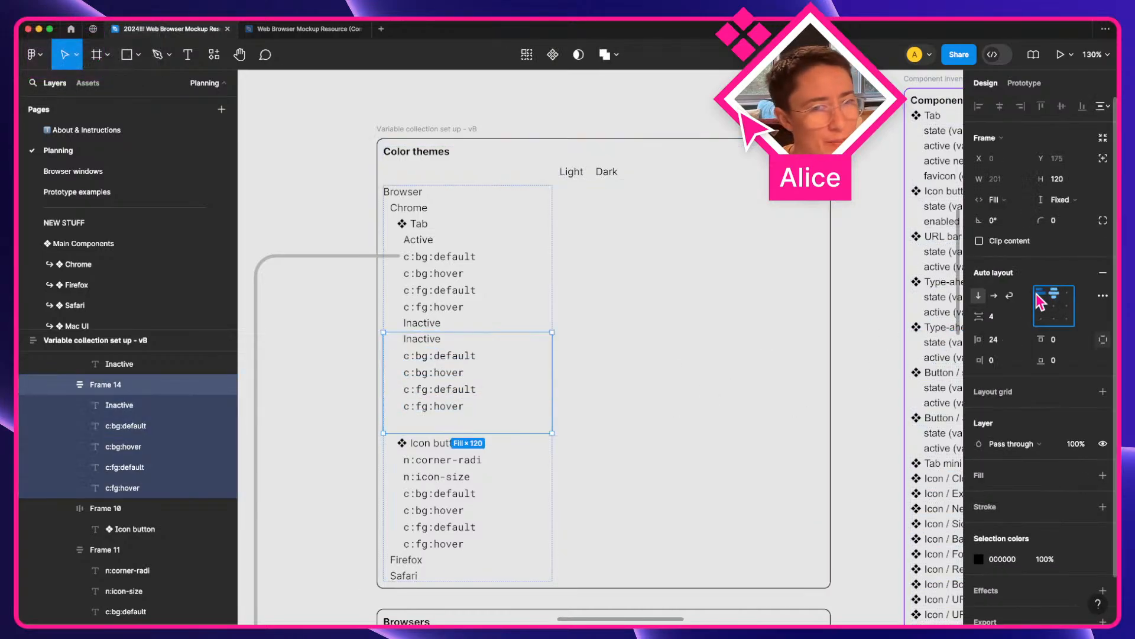
{"action": "left_click", "coordinate": [1062, 201]}
{"action": "left_click", "coordinate": [1063, 213]}
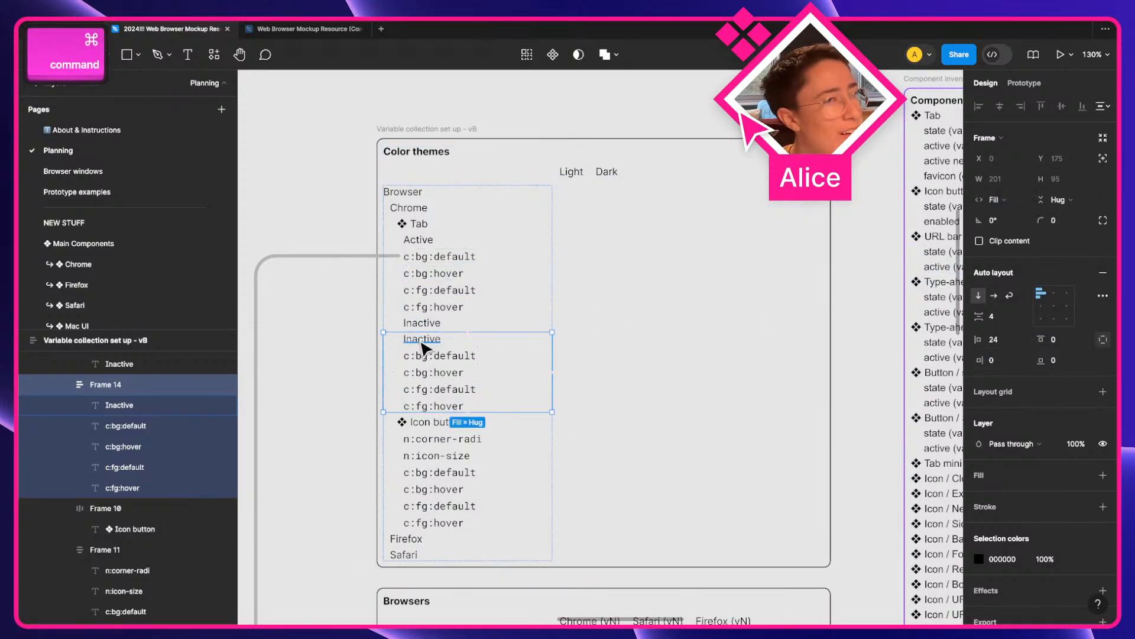
{"action": "left_click", "coordinate": [451, 343], "text": "super"}
{"action": "key", "text": "Delete"}
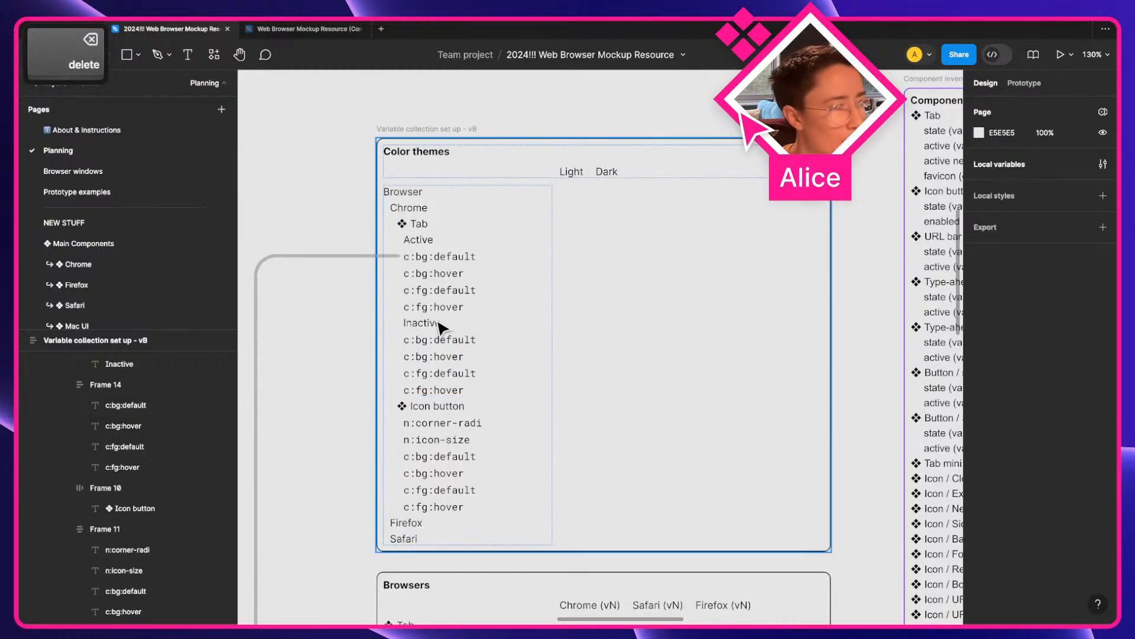
Set the left padding of the variable frames under both Active and Inactive to 32.
{"action": "double_click", "coordinate": [427, 348]}
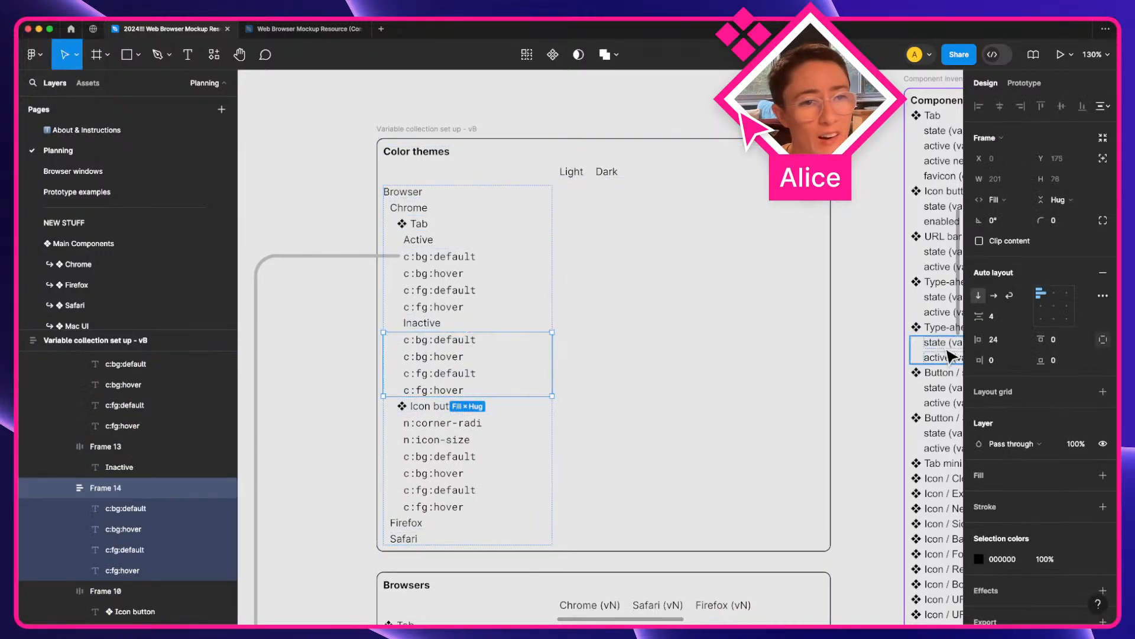
{"action": "key", "text": "shift+Up"}
{"action": "key", "text": "shift+Up"}
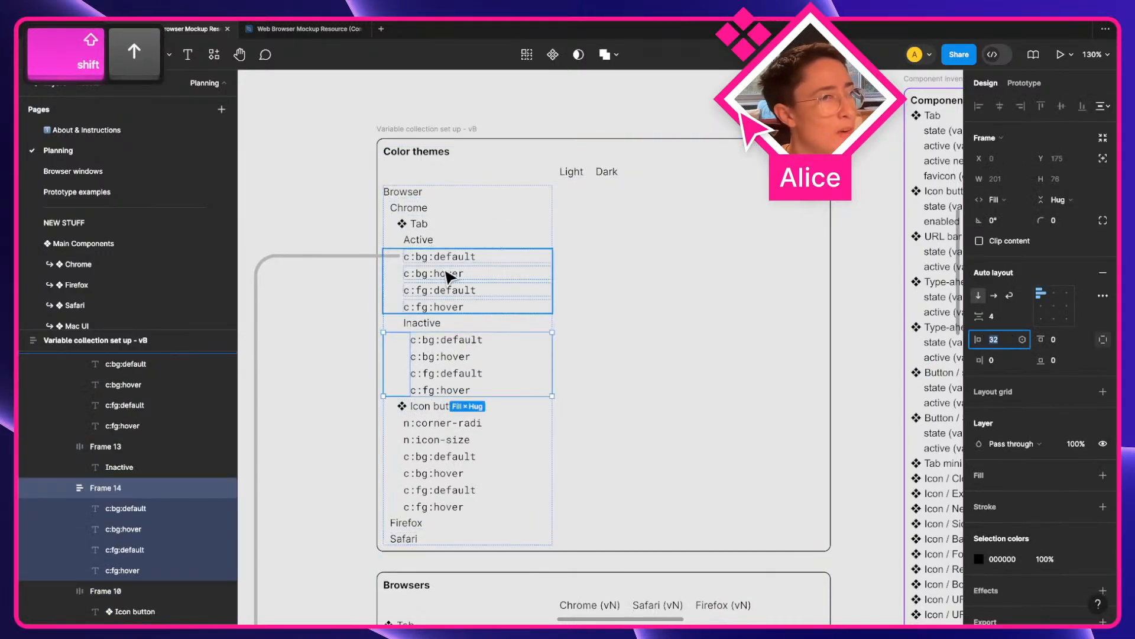
{"action": "left_click", "coordinate": [994, 339]}
{"action": "key", "text": "shift+Up"}
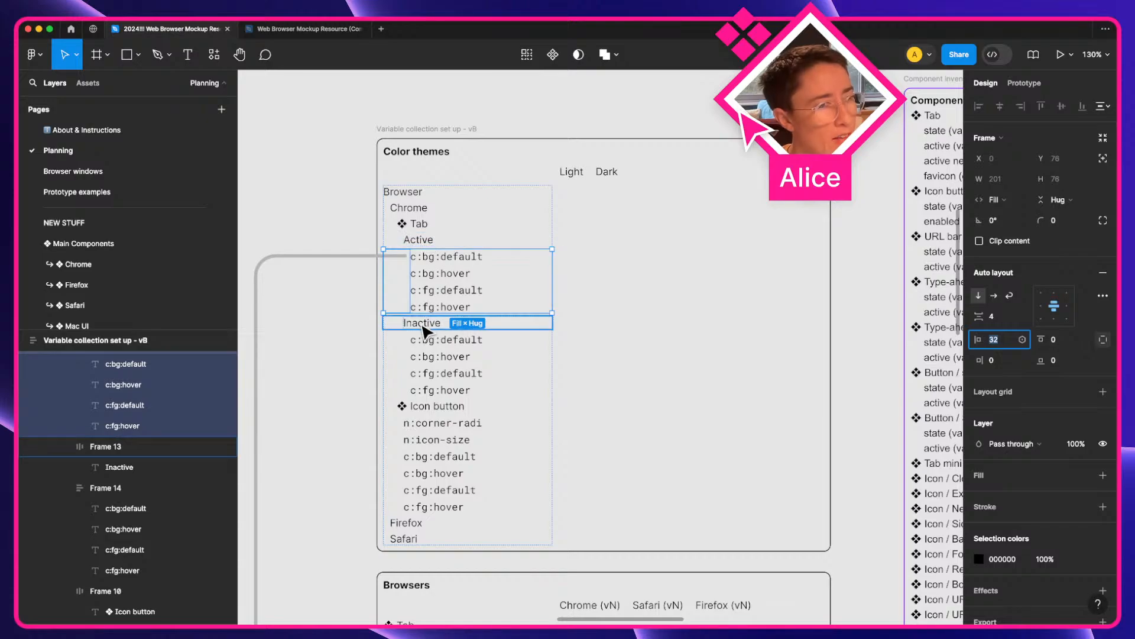
Review the Tab, label and mode entries of the Browsers collection against the structure of the Color themes collection.
{"action": "scroll", "coordinate": [434, 355], "scroll_direction": "down", "scroll_amount": 10}
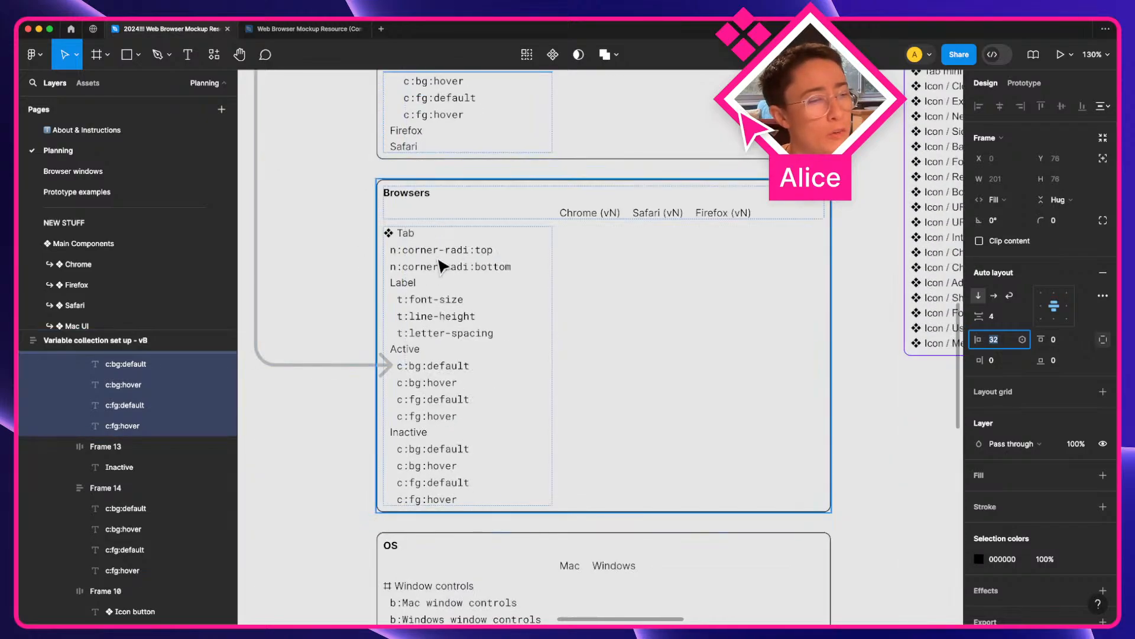
{"action": "left_click", "coordinate": [403, 236], "text": "super"}
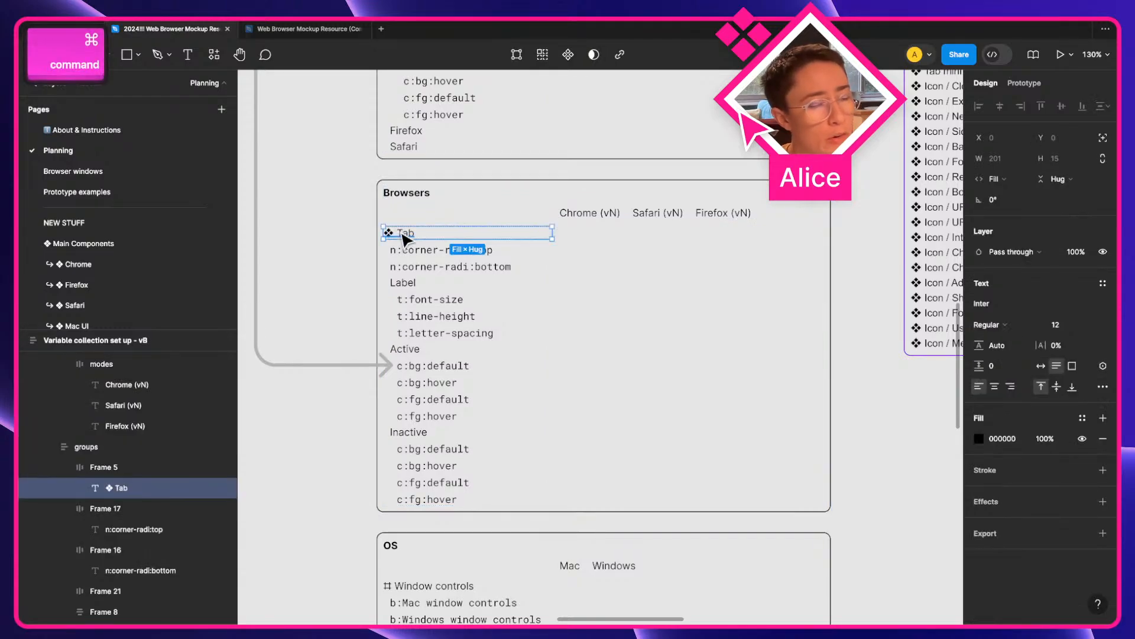
{"action": "scroll", "coordinate": [414, 249], "scroll_direction": "up", "scroll_amount": 6}
{"action": "scroll", "coordinate": [421, 259], "scroll_direction": "down", "scroll_amount": 4}
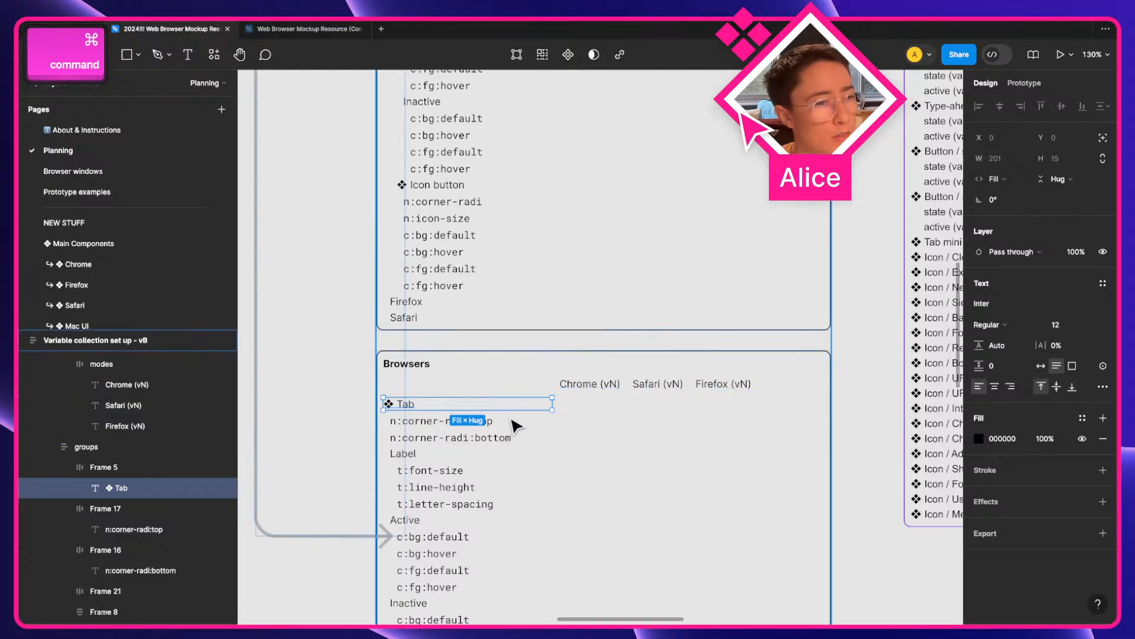
{"action": "scroll", "coordinate": [514, 423], "scroll_direction": "down", "scroll_amount": 2}
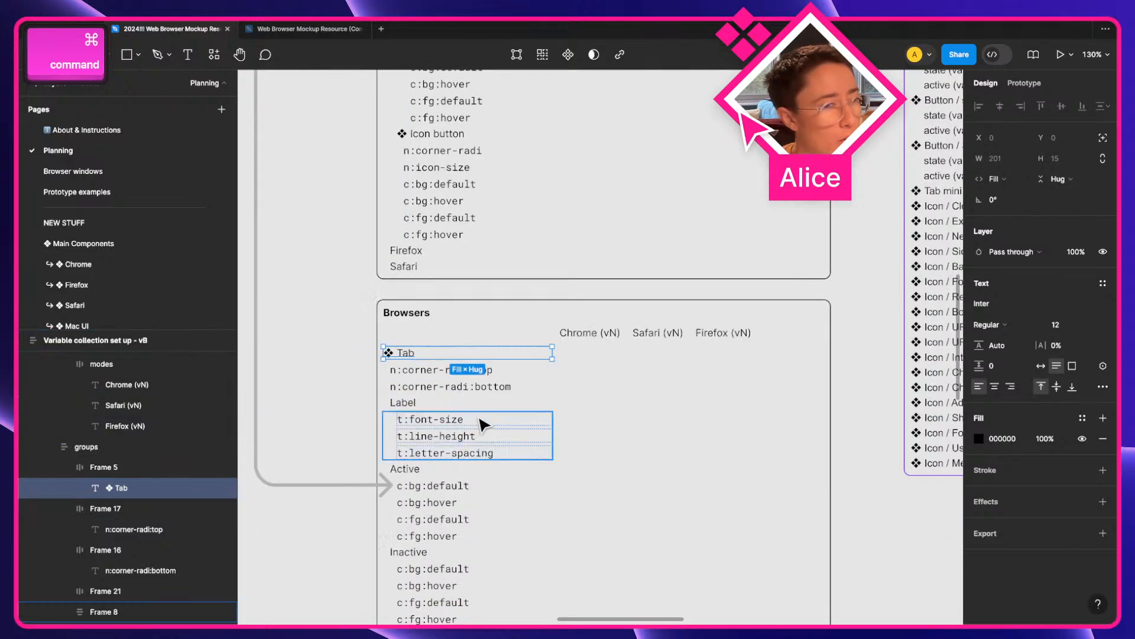
{"action": "left_click", "coordinate": [430, 432]}
{"action": "left_click", "coordinate": [430, 419], "text": "super"}
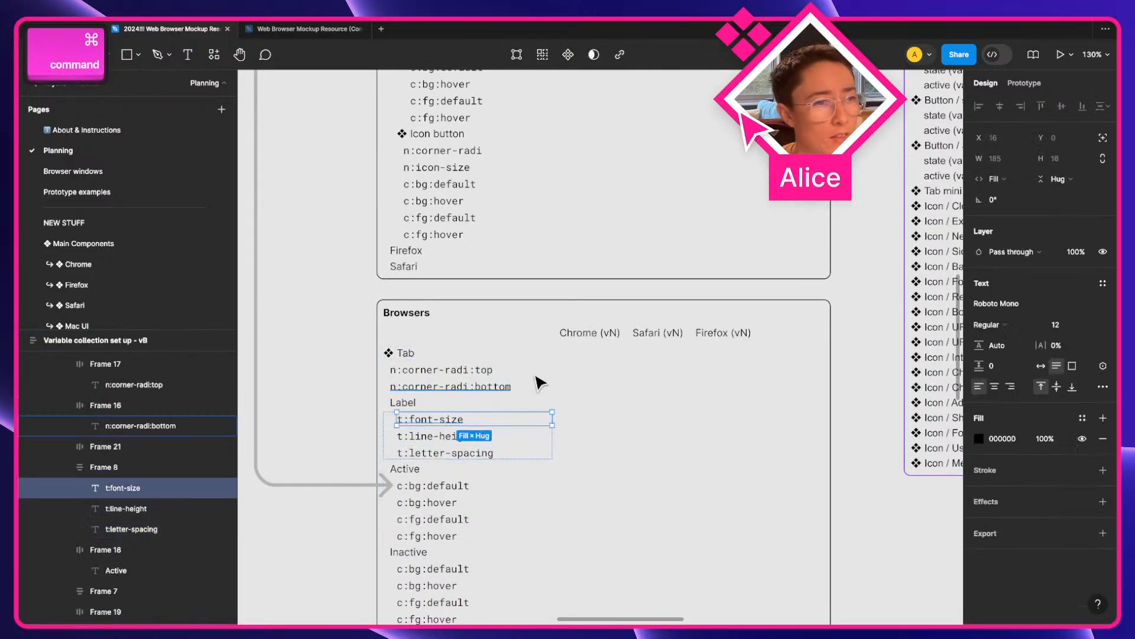
{"action": "left_click", "coordinate": [598, 336], "text": "super"}
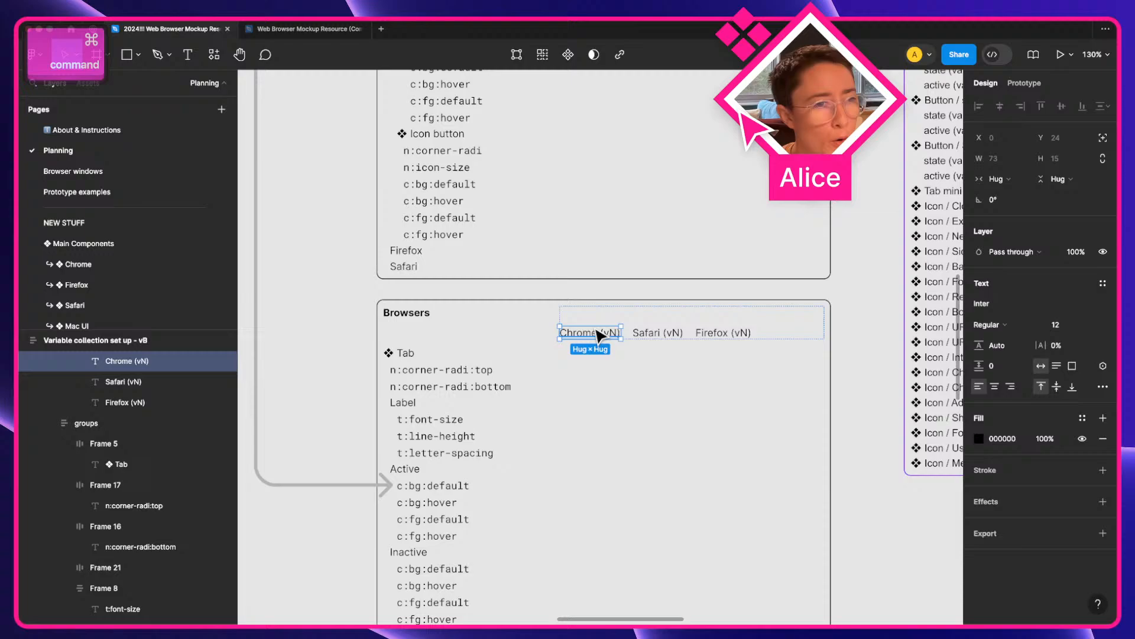
{"action": "left_click", "coordinate": [443, 437], "text": "super"}
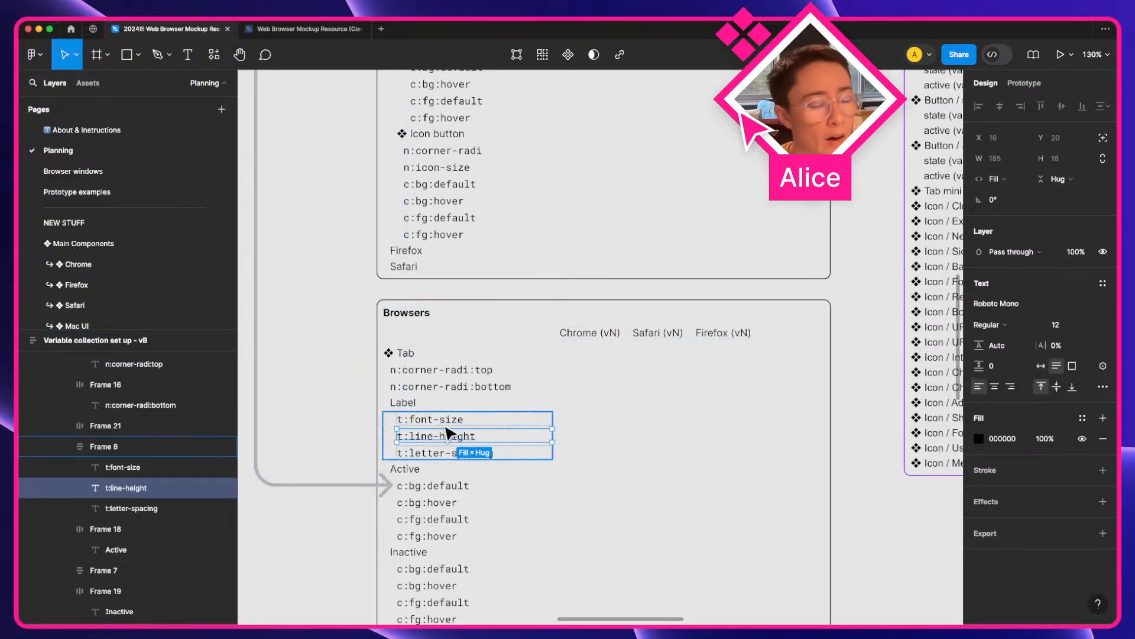
{"action": "left_click", "coordinate": [417, 419], "text": "super"}
{"action": "left_click", "coordinate": [403, 403], "text": "super"}
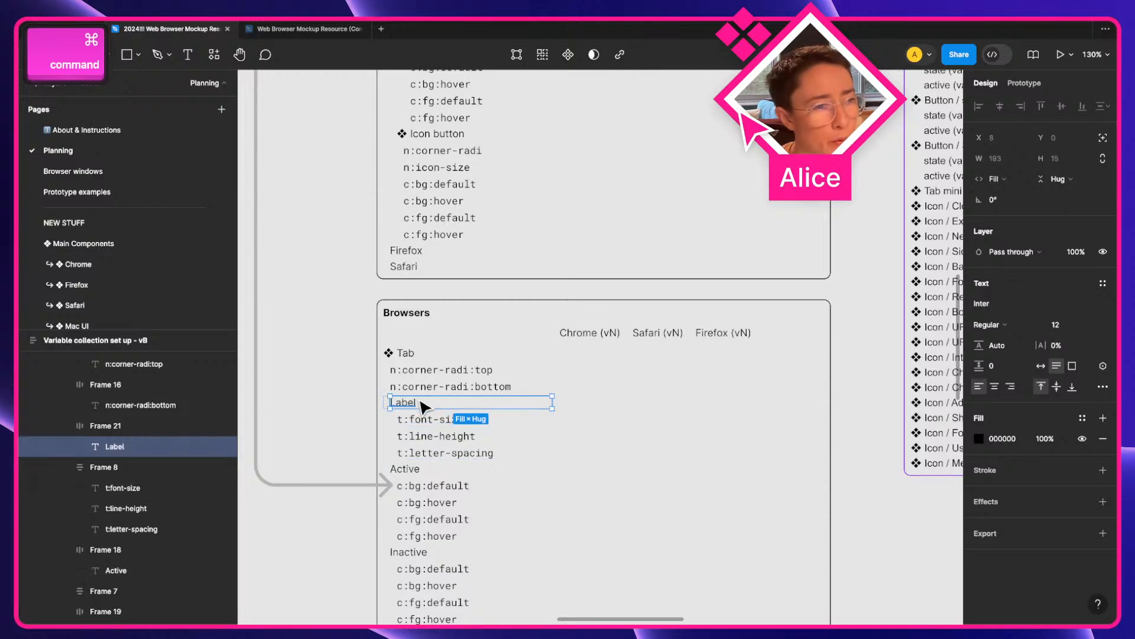
{"action": "scroll", "coordinate": [598, 436], "scroll_direction": "up", "scroll_amount": 5}
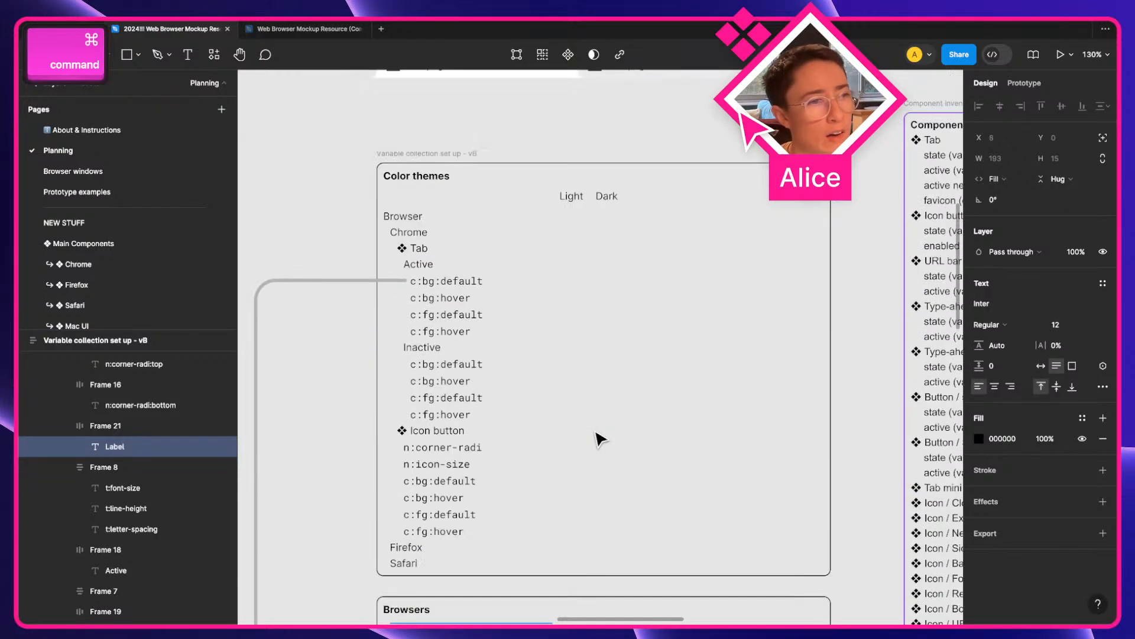
Make the four variable text layers under Inactive in Color themes fill the container width, matching those under Active.
{"action": "left_click", "coordinate": [432, 321], "text": "super"}
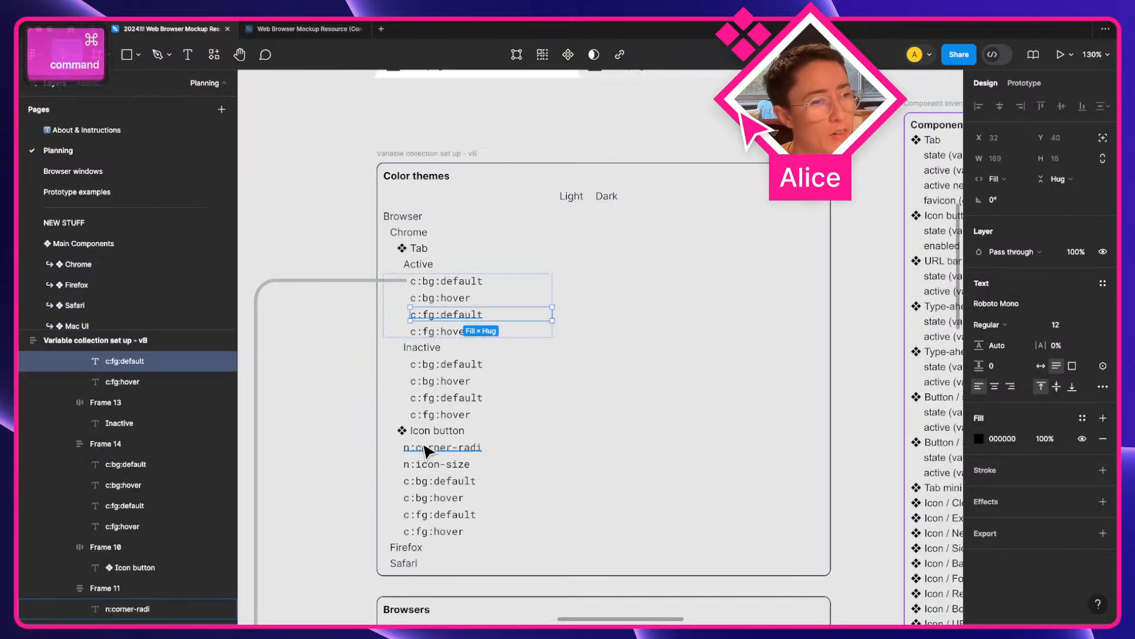
{"action": "left_click", "coordinate": [444, 403], "text": "super"}
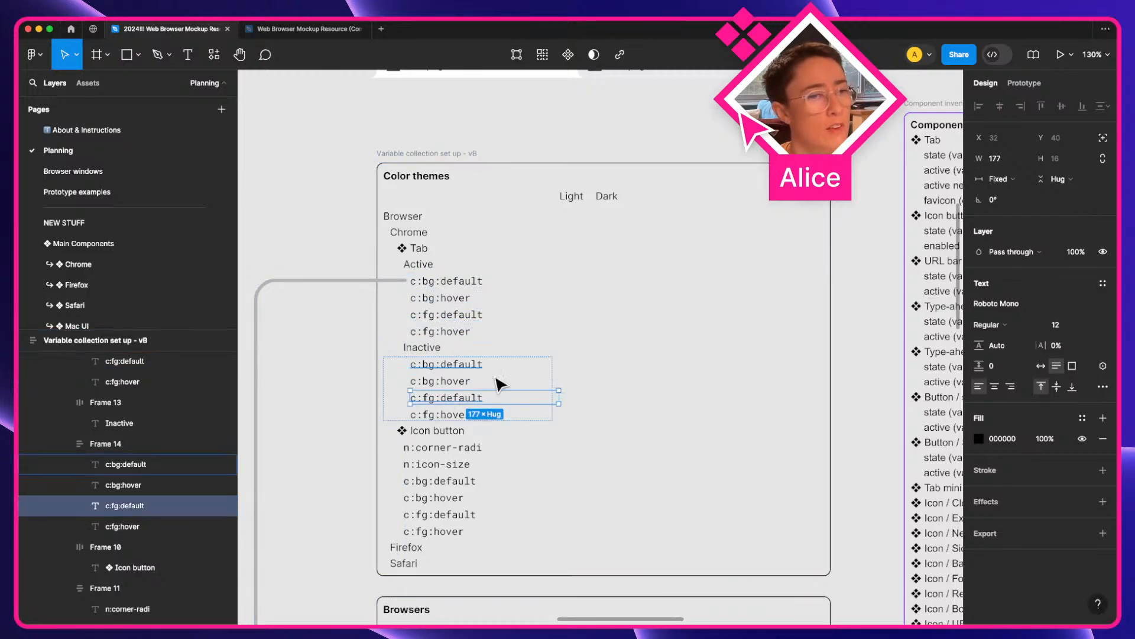
{"action": "key", "text": "super+a"}
{"action": "left_click", "coordinate": [998, 179]}
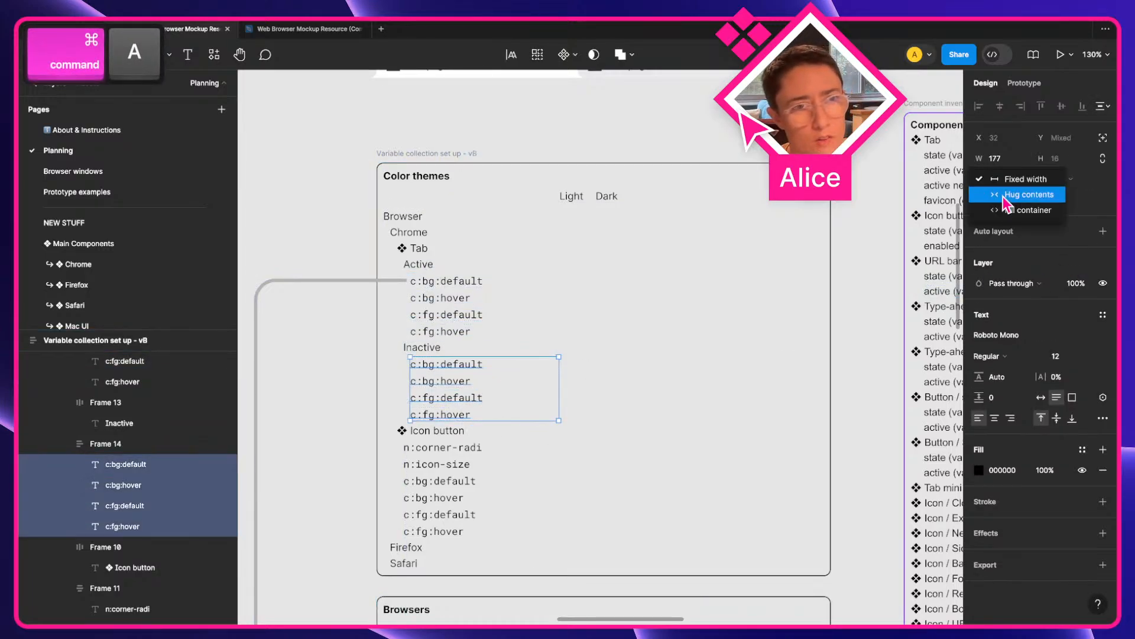
{"action": "left_click", "coordinate": [1008, 204]}
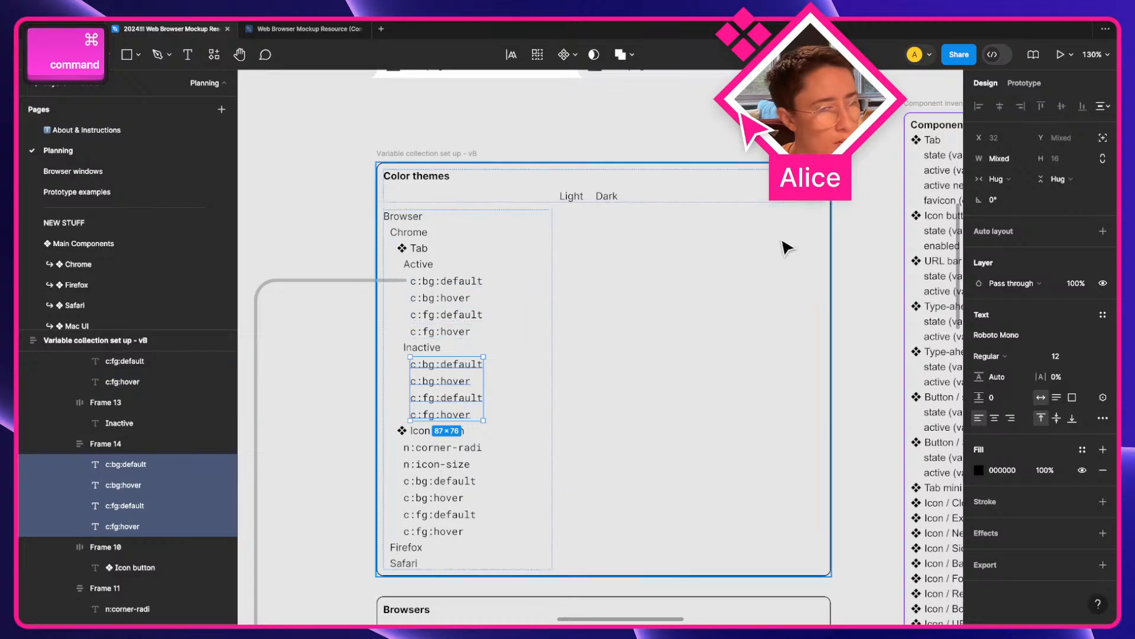
{"action": "left_click", "coordinate": [998, 179]}
{"action": "left_click", "coordinate": [1008, 194]}
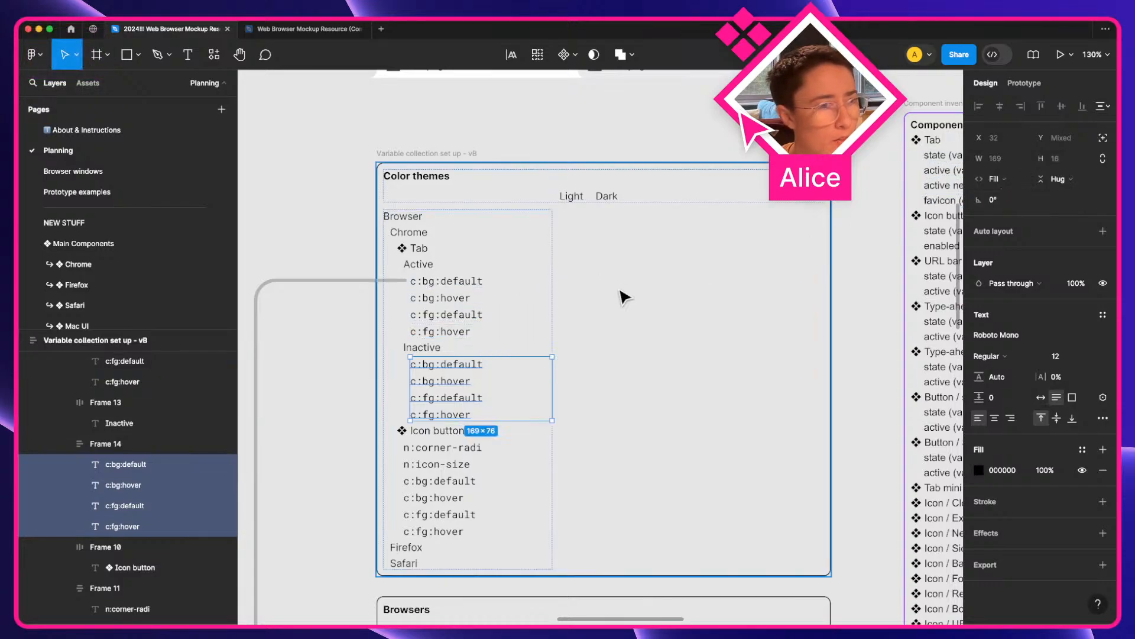
{"action": "left_click", "coordinate": [456, 332], "text": "super"}
{"action": "left_click", "coordinate": [461, 315], "text": "shift+super"}
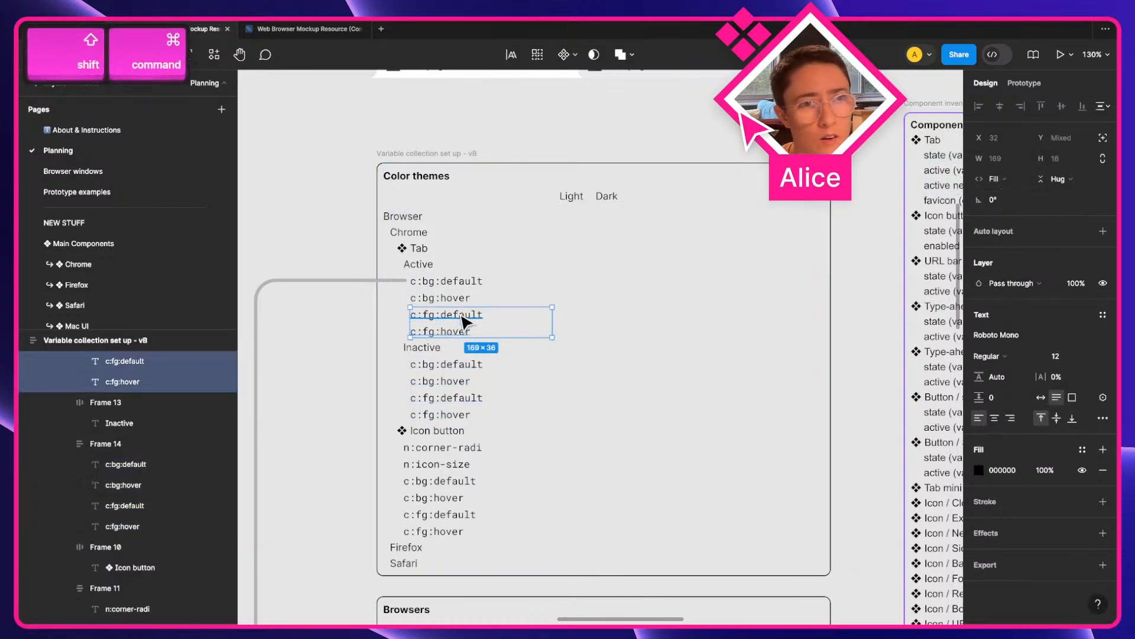
Compare the Tab corner-radius and Label text variables in Browsers with the Tab and Icon button groups in Color themes.
{"action": "left_click", "coordinate": [447, 463], "text": "super"}
{"action": "scroll", "coordinate": [467, 491], "scroll_direction": "down", "scroll_amount": 5}
{"action": "left_click", "coordinate": [438, 446], "text": "super"}
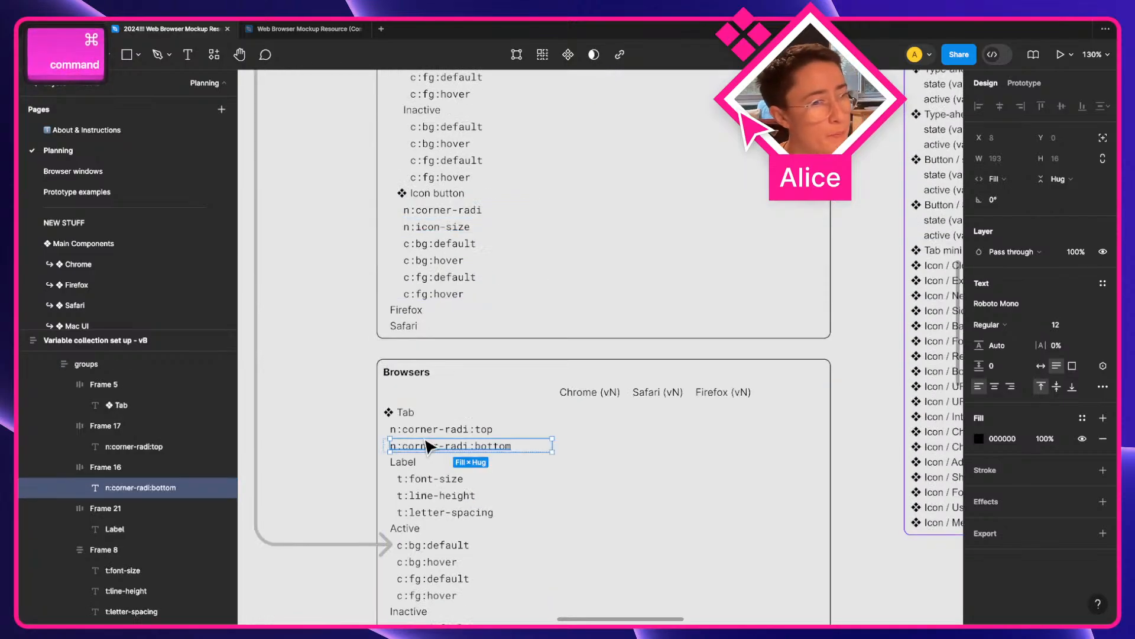
{"action": "left_click", "coordinate": [443, 430], "text": "super"}
{"action": "scroll", "coordinate": [447, 427], "scroll_direction": "down", "scroll_amount": 2}
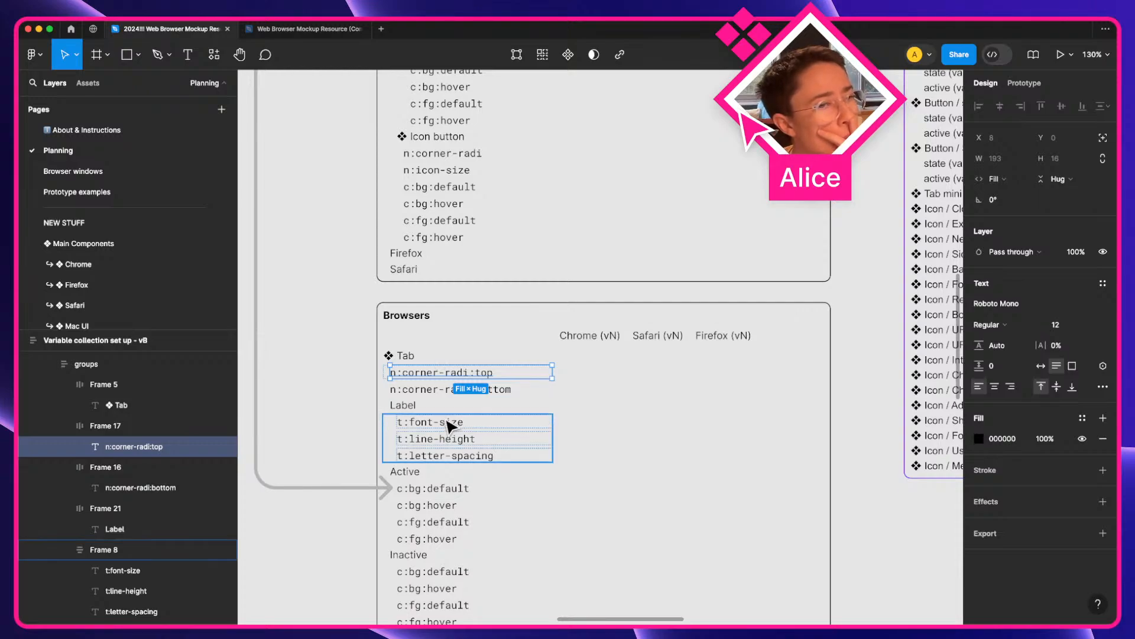
{"action": "scroll", "coordinate": [451, 424], "scroll_direction": "up", "scroll_amount": 8}
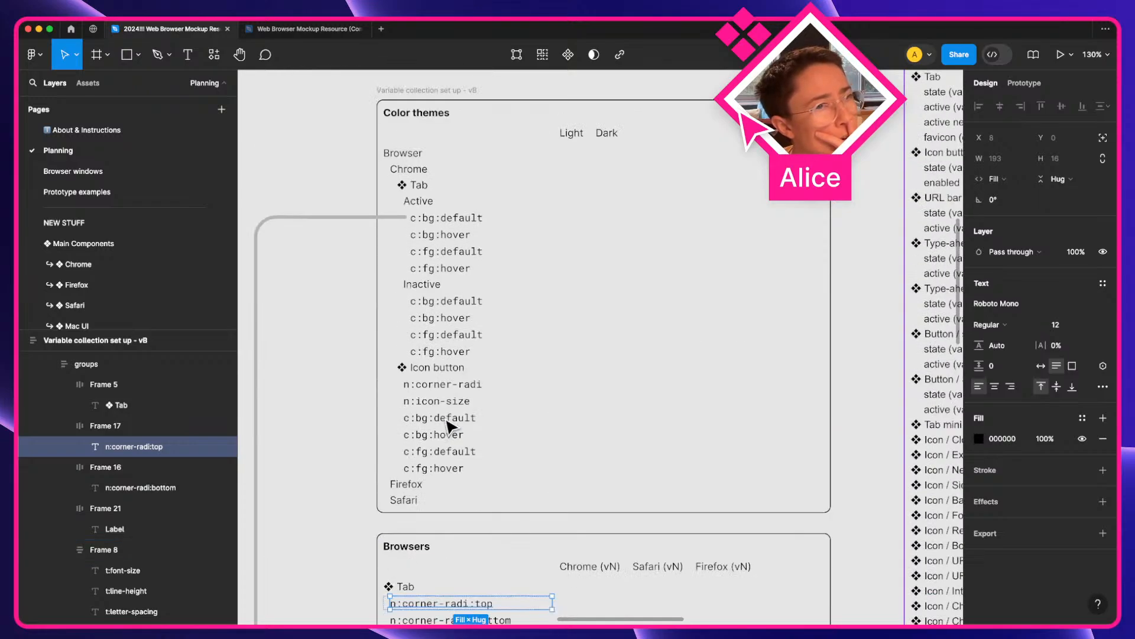
{"action": "scroll", "coordinate": [450, 425], "scroll_direction": "down", "scroll_amount": 5}
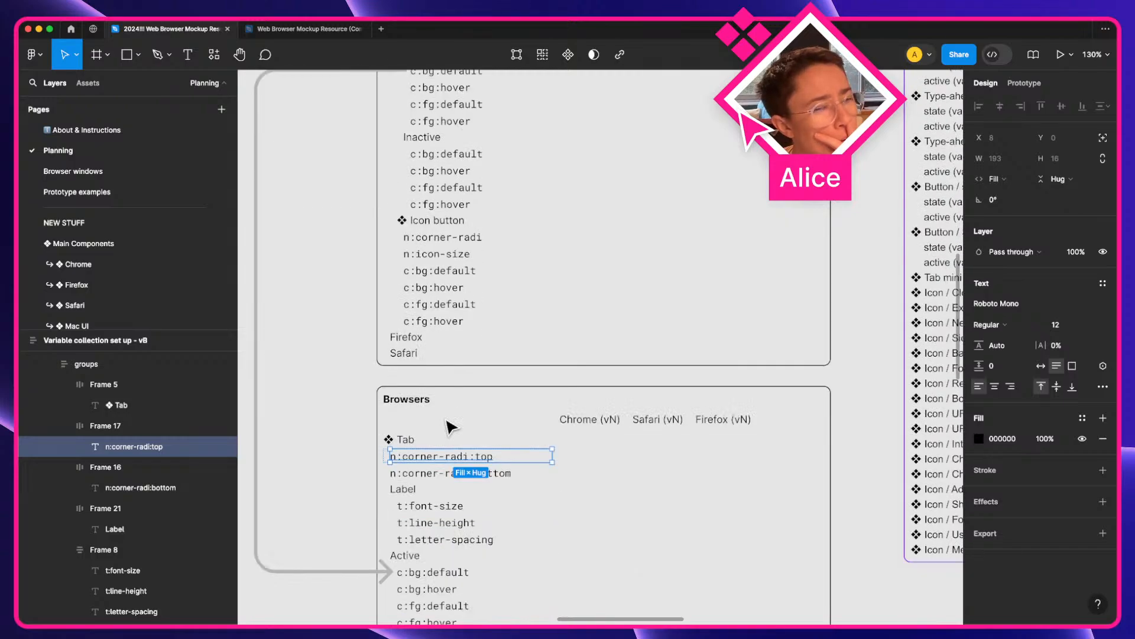
{"action": "scroll", "coordinate": [451, 427], "scroll_direction": "down", "scroll_amount": 2}
Examine the active and inactive tabs in the dark Chrome window screenshot beyond the component inventory.
{"action": "left_click_drag", "start_coordinate": [596, 437], "coordinate": [353, 454]}
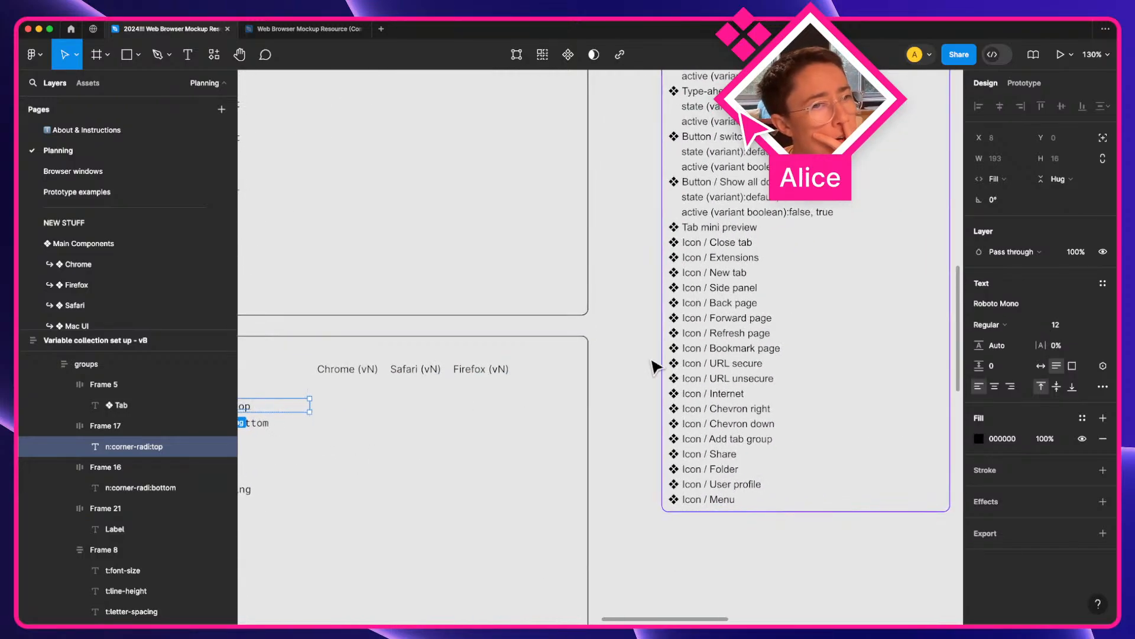
{"action": "scroll", "coordinate": [586, 385], "scroll_direction": "right", "scroll_amount": 5}
{"action": "scroll", "coordinate": [586, 385], "scroll_direction": "up", "scroll_amount": 1}
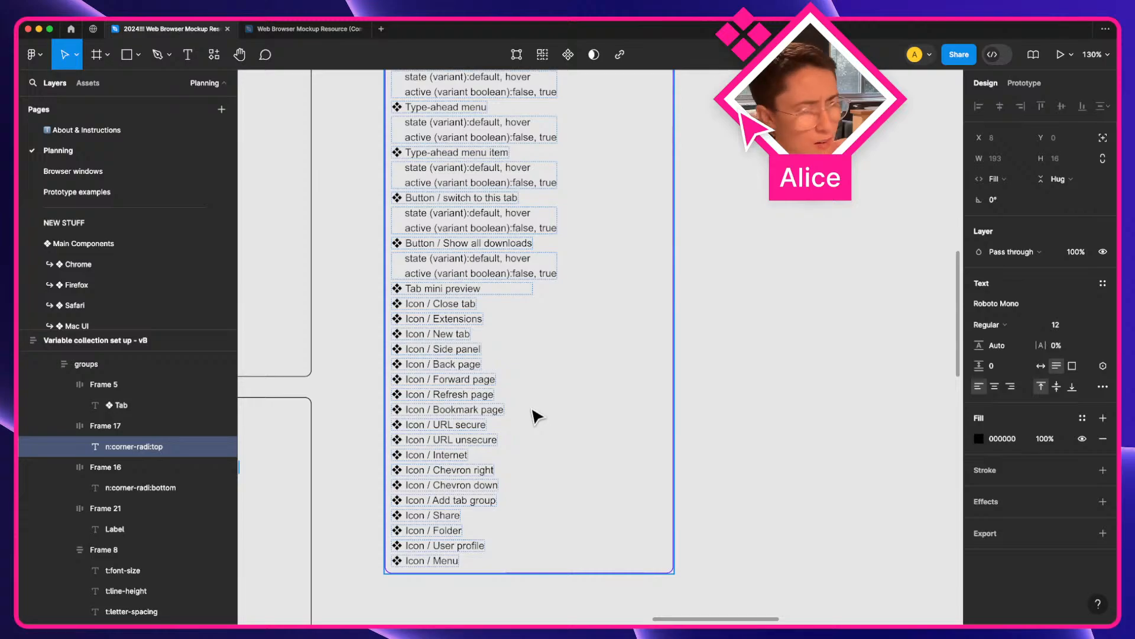
{"action": "scroll", "coordinate": [535, 416], "scroll_direction": "down", "scroll_amount": 5}
{"action": "left_click_drag", "start_coordinate": [634, 365], "coordinate": [450, 426]}
{"action": "left_click_drag", "start_coordinate": [703, 327], "coordinate": [497, 502]}
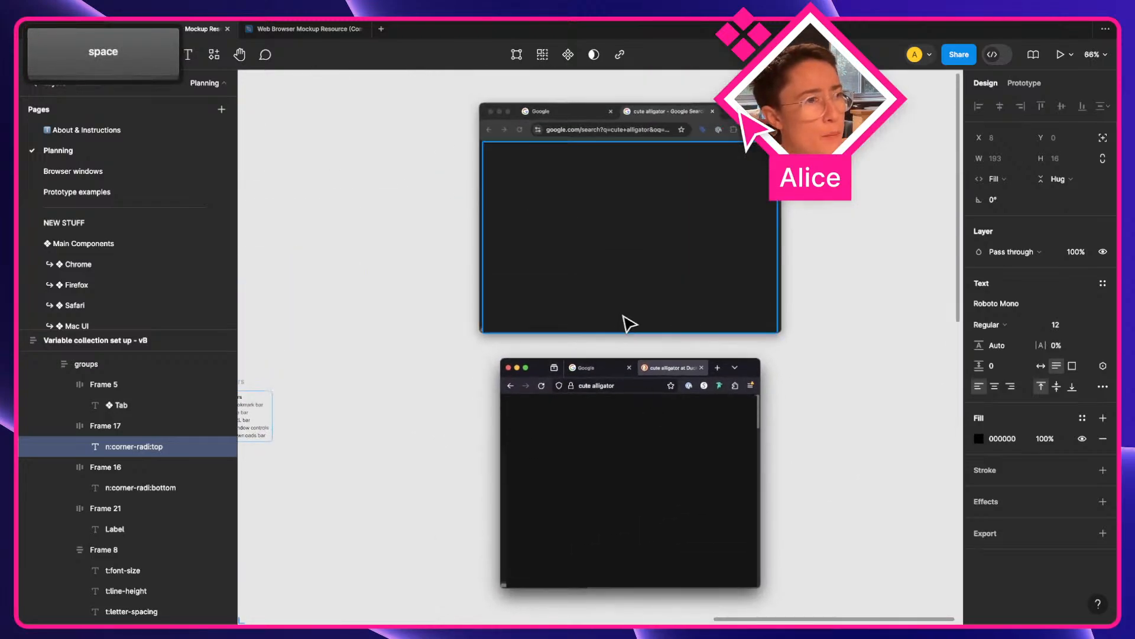
{"action": "scroll", "coordinate": [647, 329], "scroll_direction": "up", "scroll_amount": 3}
{"action": "scroll", "coordinate": [700, 271], "scroll_direction": "up", "scroll_amount": 6}
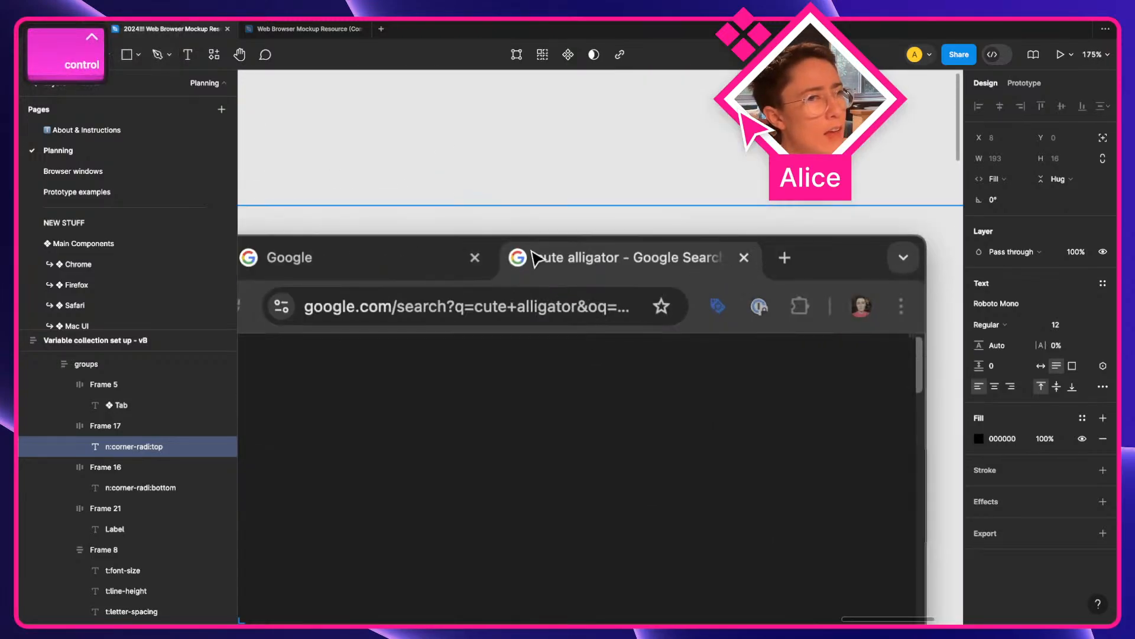
{"action": "scroll", "coordinate": [512, 248], "scroll_direction": "left", "scroll_amount": 4}
{"action": "scroll", "coordinate": [512, 248], "scroll_direction": "up", "scroll_amount": 1}
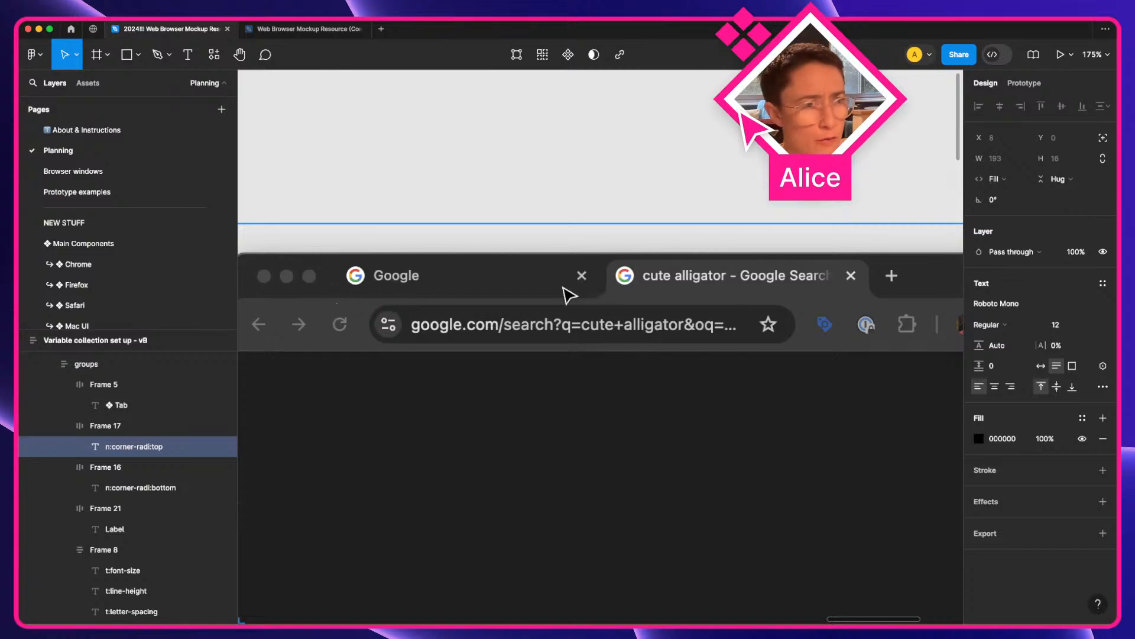
{"action": "key", "text": "super"}
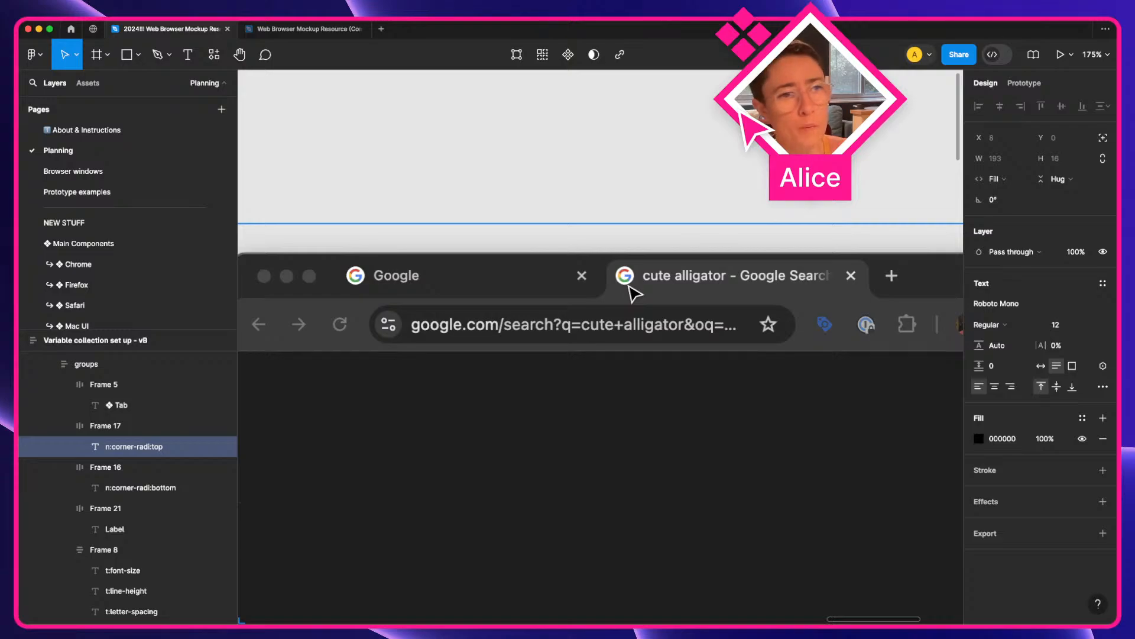
{"action": "scroll", "coordinate": [581, 294], "scroll_direction": "down", "scroll_amount": 5}
{"action": "scroll", "coordinate": [580, 294], "scroll_direction": "down", "scroll_amount": 6}
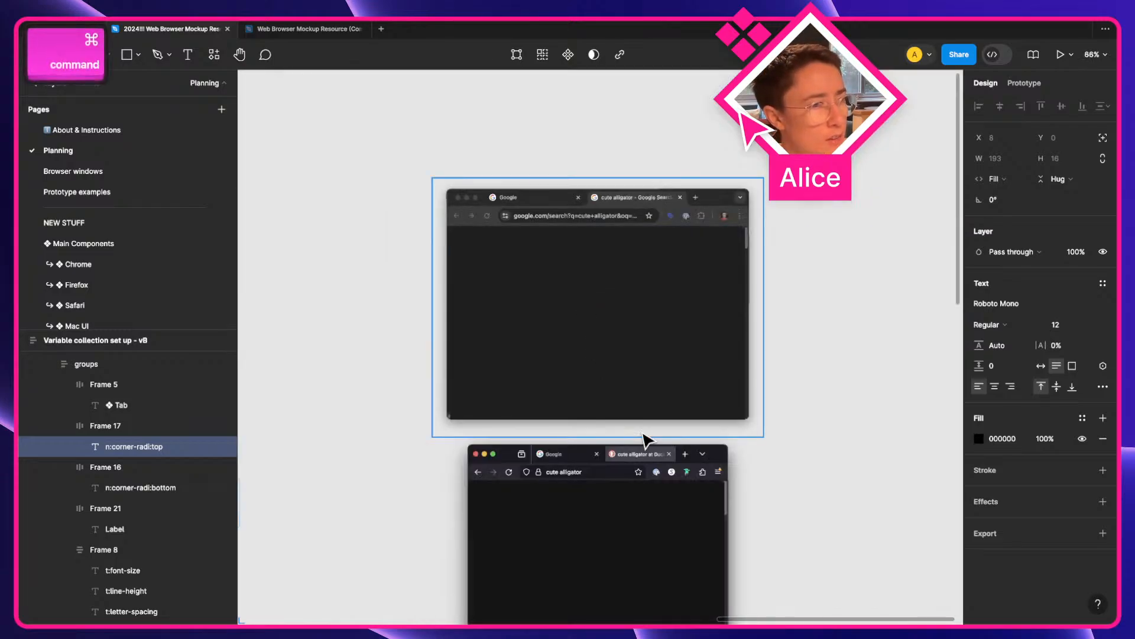
Group the pieces of each dark browser window screenshot separately for Firefox, Chrome and Safari.
{"action": "left_click", "coordinate": [623, 513]}
{"action": "left_click_drag", "start_coordinate": [418, 488], "coordinate": [558, 508]}
{"action": "key", "text": "super+g"}
{"action": "left_click_drag", "start_coordinate": [348, 279], "coordinate": [611, 368]}
{"action": "key", "text": "super+g"}
{"action": "scroll", "coordinate": [611, 367], "scroll_direction": "down", "scroll_amount": 5}
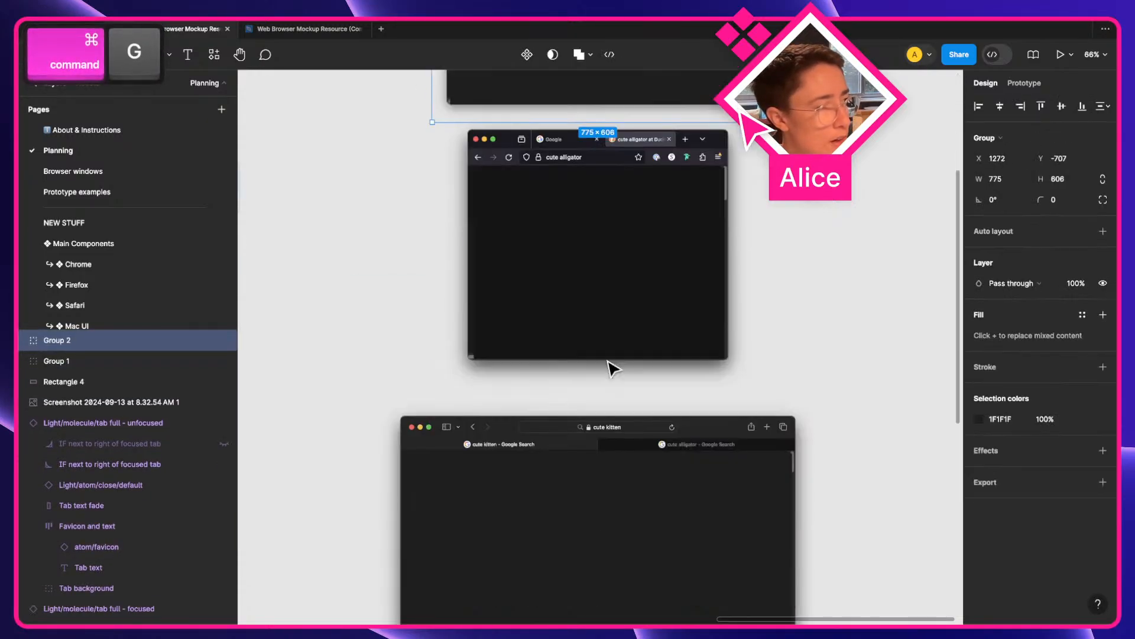
{"action": "left_click_drag", "start_coordinate": [317, 475], "coordinate": [566, 516]}
{"action": "key", "text": "super+g"}
Place the Firefox screenshot group over the Chrome screenshot, bring it forward and position its tabs just below Chrome's.
{"action": "scroll", "coordinate": [566, 516], "scroll_direction": "up", "scroll_amount": 4}
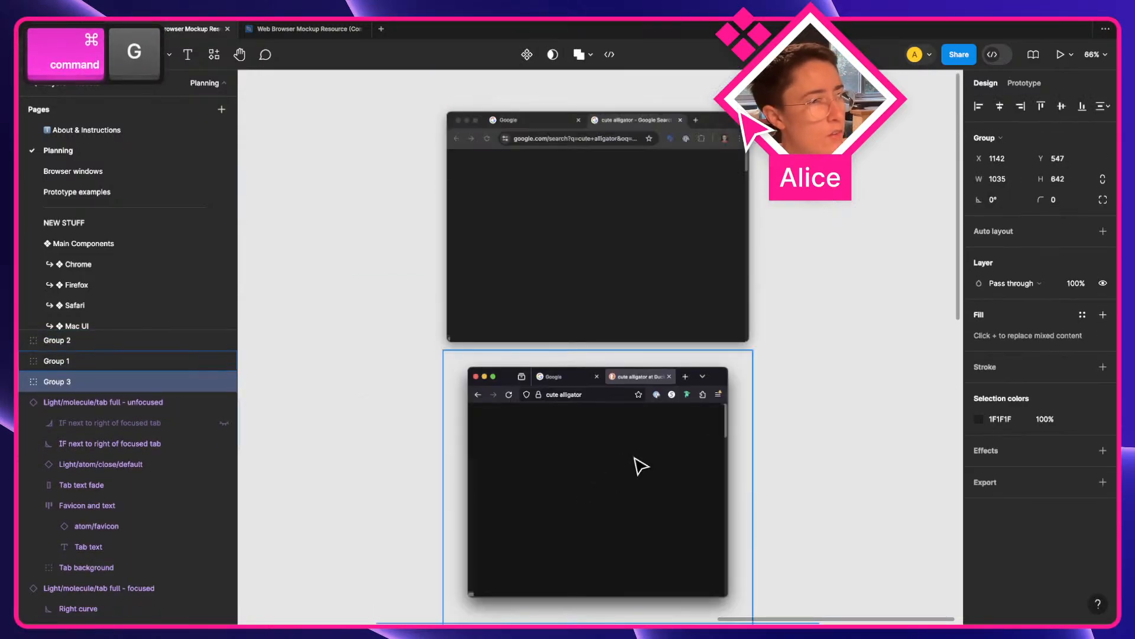
{"action": "left_click_drag", "start_coordinate": [634, 457], "coordinate": [605, 218]}
{"action": "key", "text": "bracketright"}
{"action": "scroll", "coordinate": [595, 111], "scroll_direction": "up", "scroll_amount": 6}
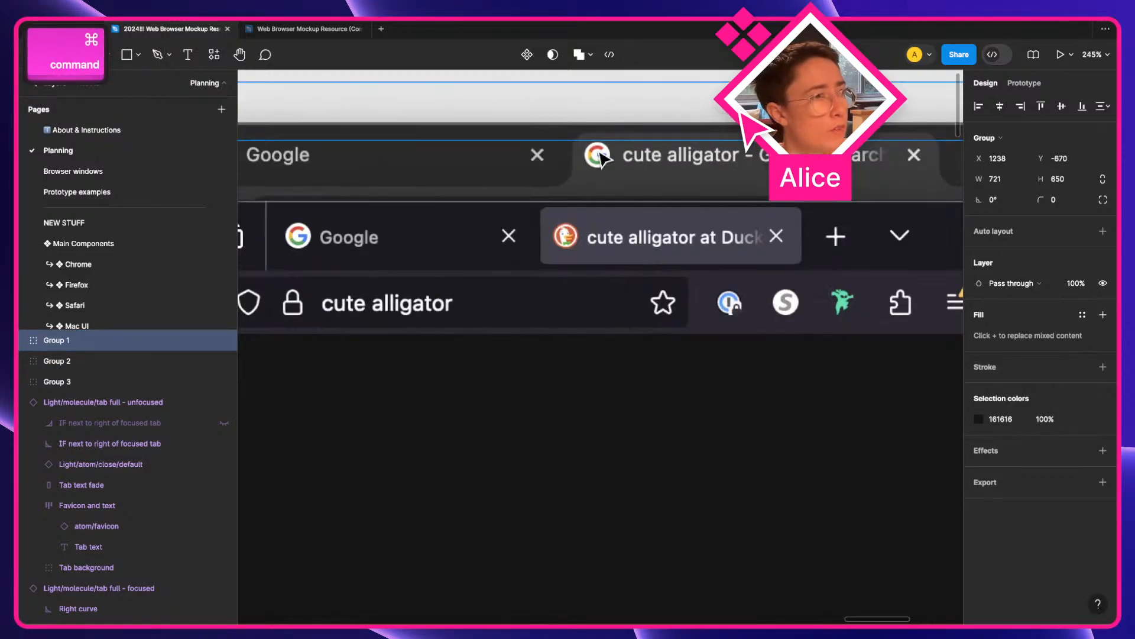
{"action": "scroll", "coordinate": [609, 249], "scroll_direction": "down", "scroll_amount": 1}
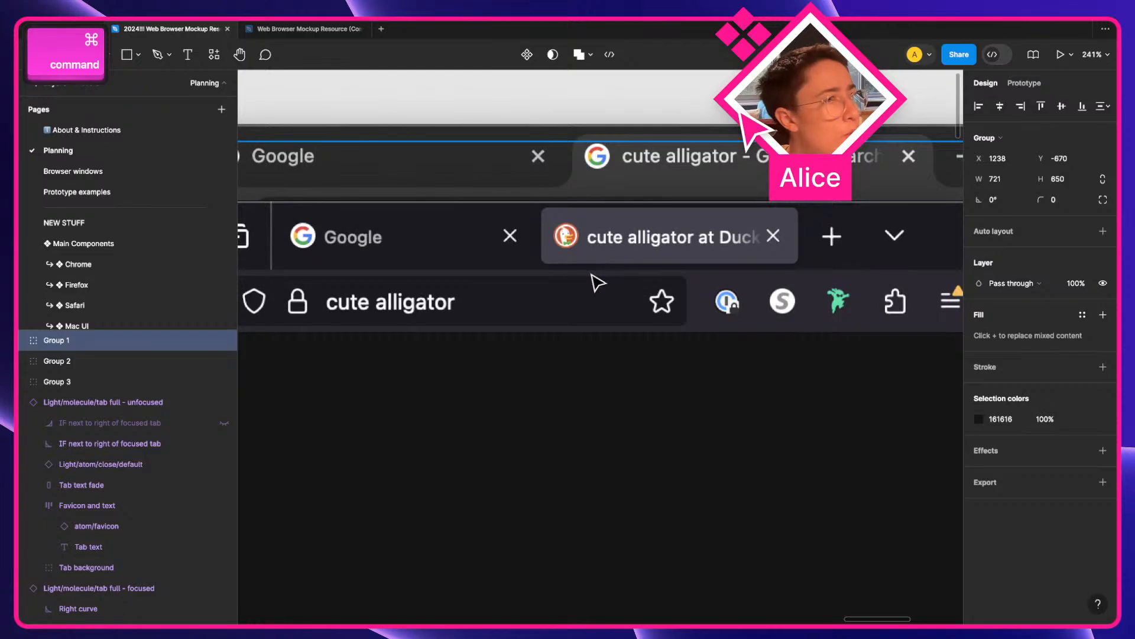
{"action": "mouse_move", "coordinate": [598, 283]}
{"action": "left_mouse_down"}
{"action": "mouse_move", "coordinate": [676, 229]}
{"action": "mouse_move", "coordinate": [631, 254]}
{"action": "mouse_move", "coordinate": [619, 276]}
{"action": "left_mouse_up"}
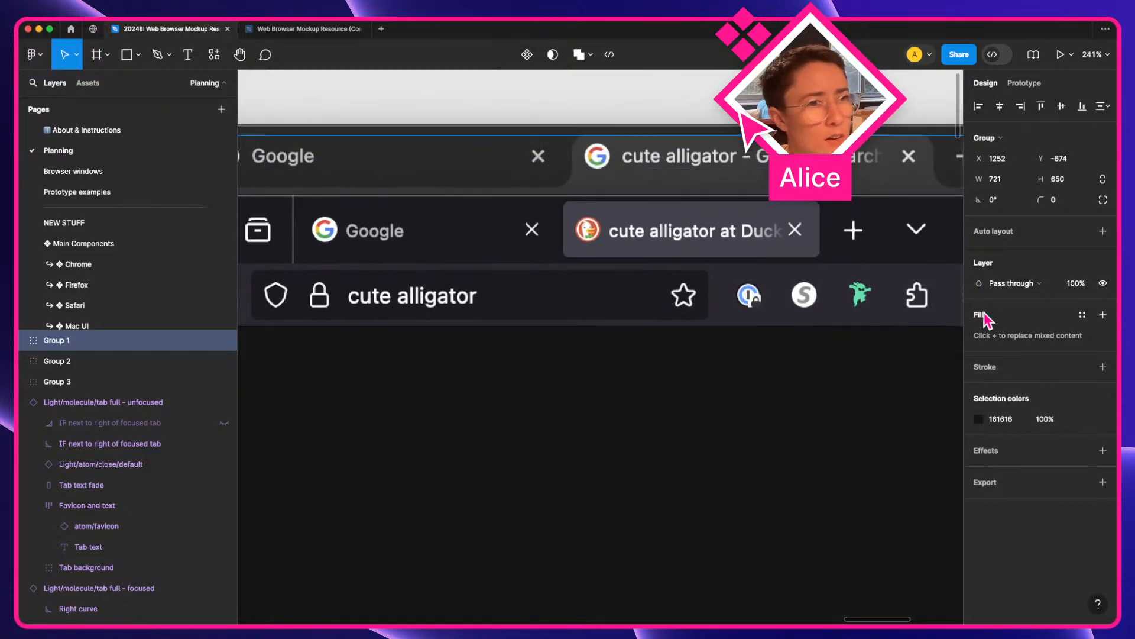
Set the Firefox screenshot group's opacity to 50% and shift it up so its tabs overlap Chrome's tabs.
{"action": "type", "text": "50"}
{"action": "key", "text": "Tab"}
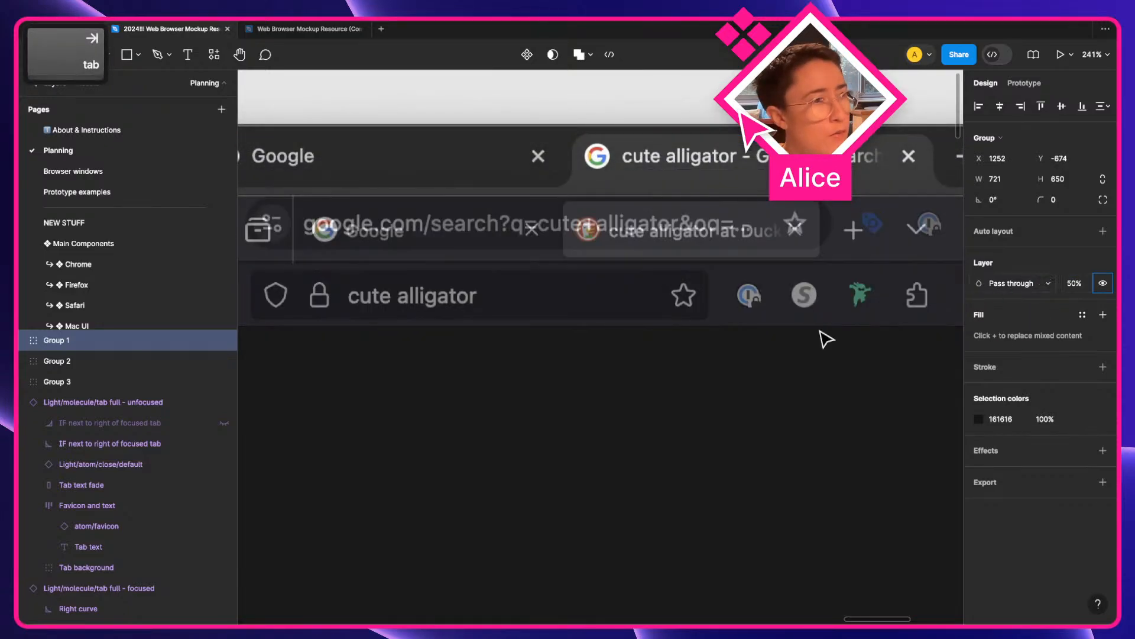
{"action": "left_click_drag", "start_coordinate": [670, 312], "coordinate": [633, 325]}
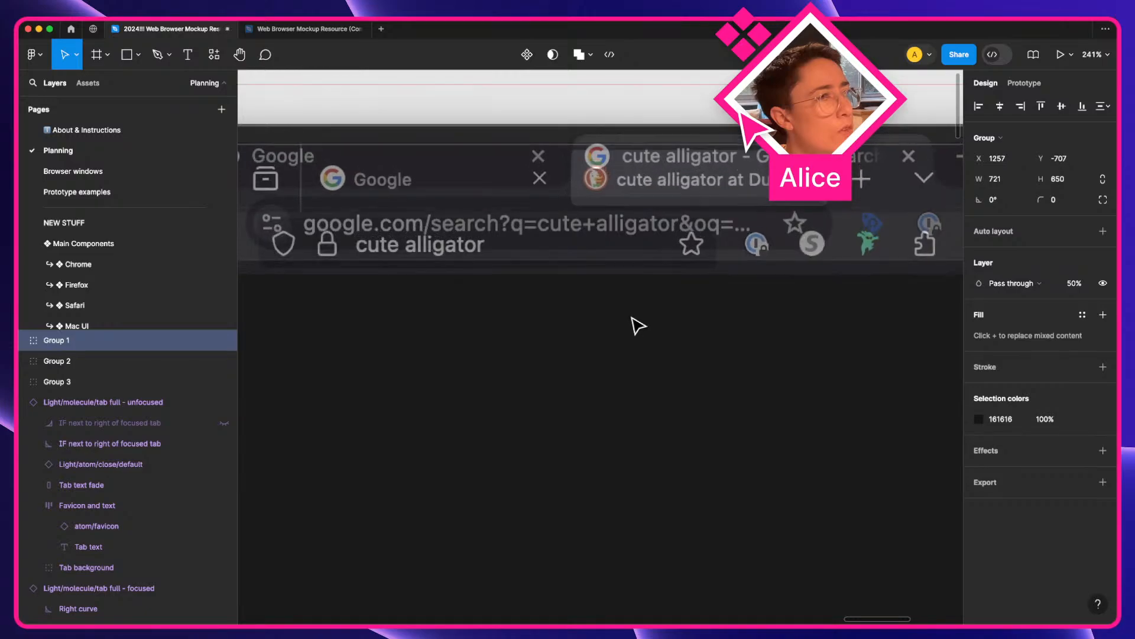
{"action": "scroll", "coordinate": [537, 154], "scroll_direction": "up", "scroll_amount": 2}
{"action": "scroll", "coordinate": [537, 154], "scroll_direction": "up", "scroll_amount": 5}
{"action": "left_click_drag", "start_coordinate": [542, 195], "coordinate": [603, 290]}
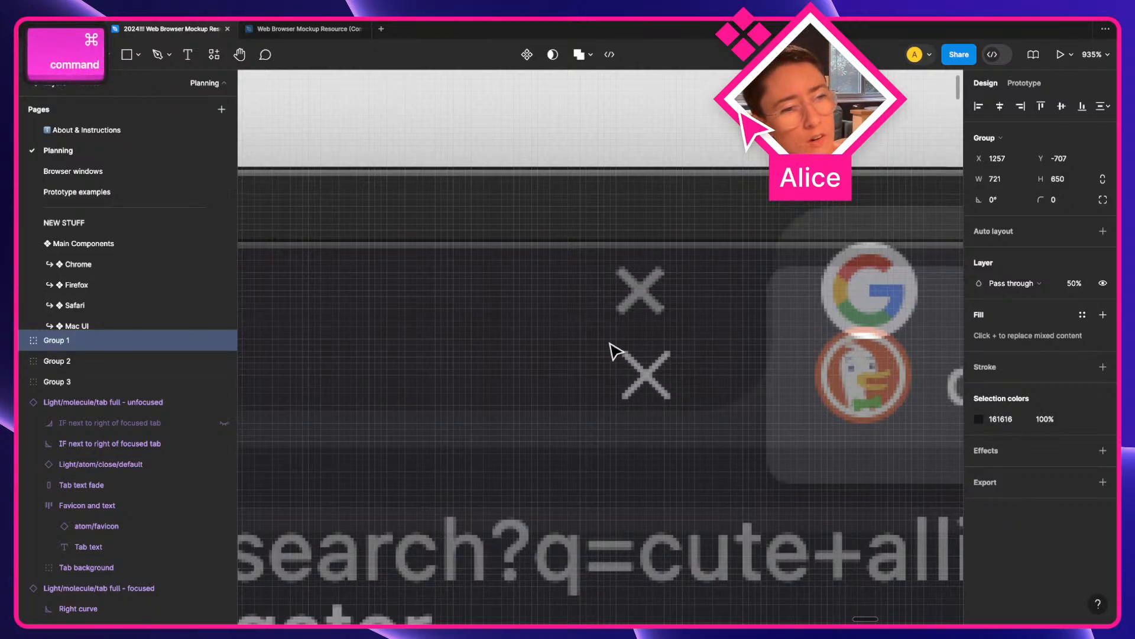
Line up the translucent Firefox tab row with Chrome's, matching the active tabs' favicons to compare their contents.
{"action": "scroll", "coordinate": [637, 353], "scroll_direction": "down", "scroll_amount": 5}
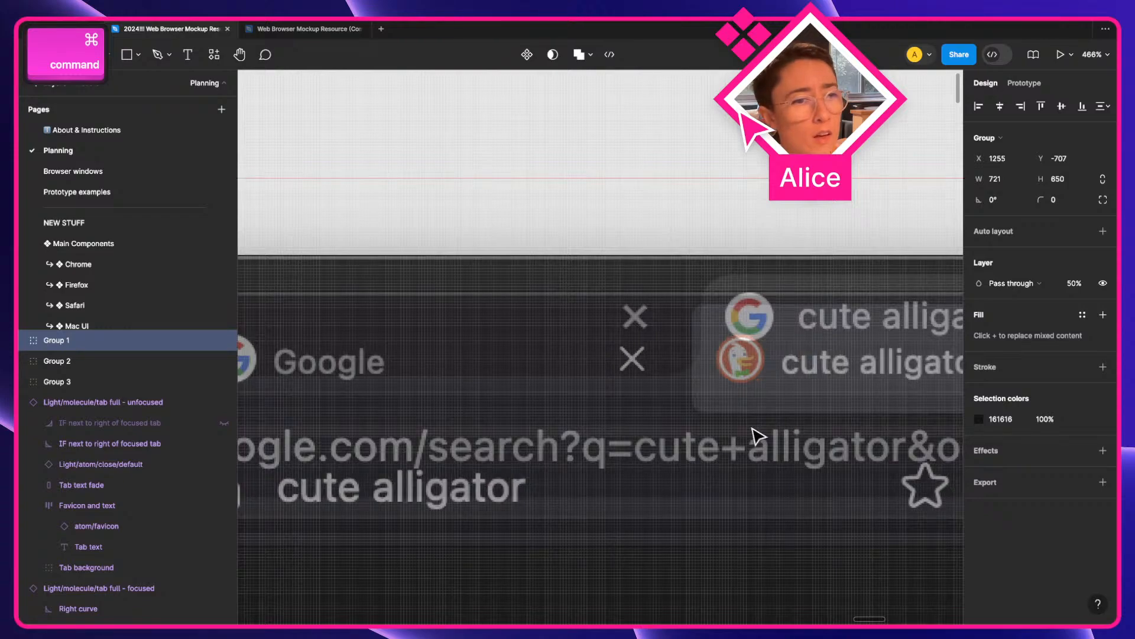
{"action": "left_click_drag", "start_coordinate": [753, 436], "coordinate": [736, 383]}
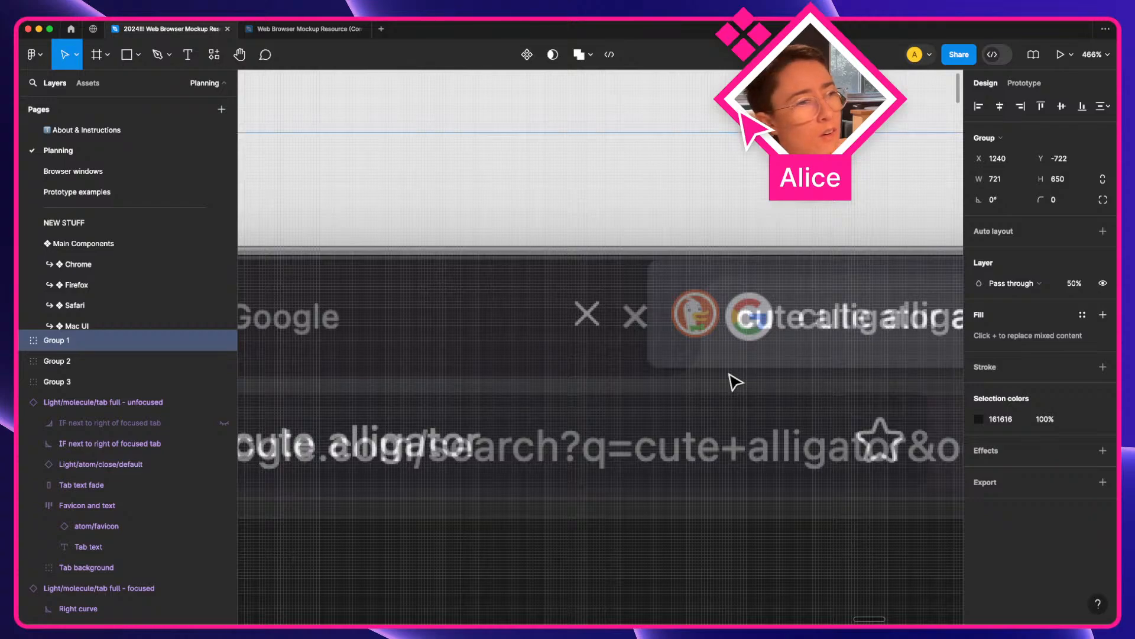
{"action": "left_click_drag", "start_coordinate": [735, 382], "coordinate": [795, 381]}
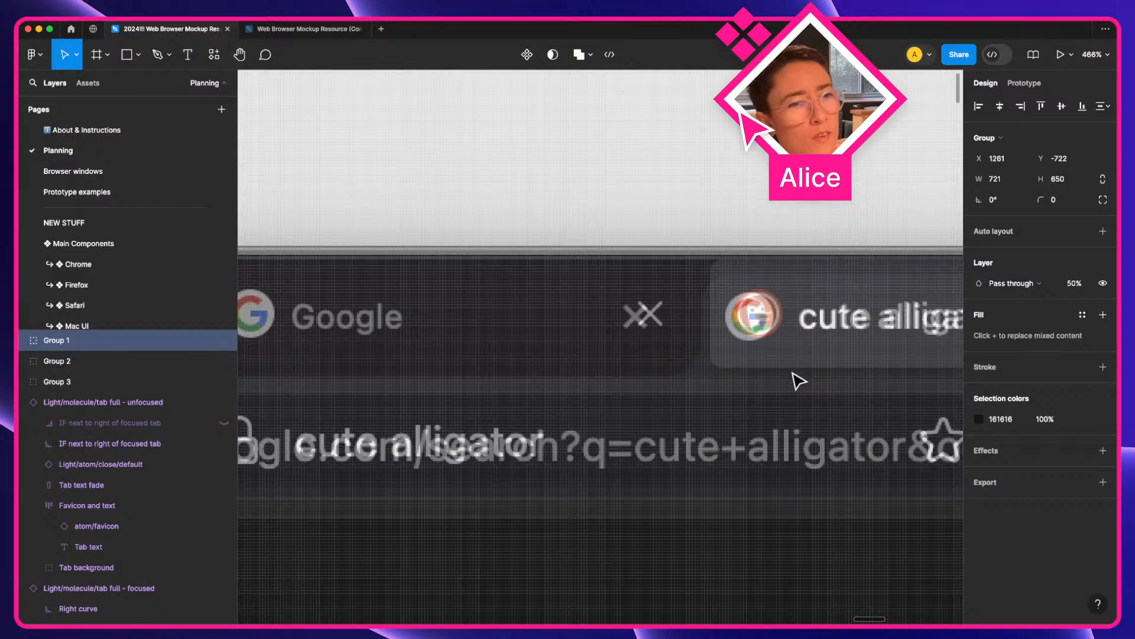
{"action": "key", "text": "space"}
{"action": "left_click_drag", "start_coordinate": [792, 375], "coordinate": [469, 386]}
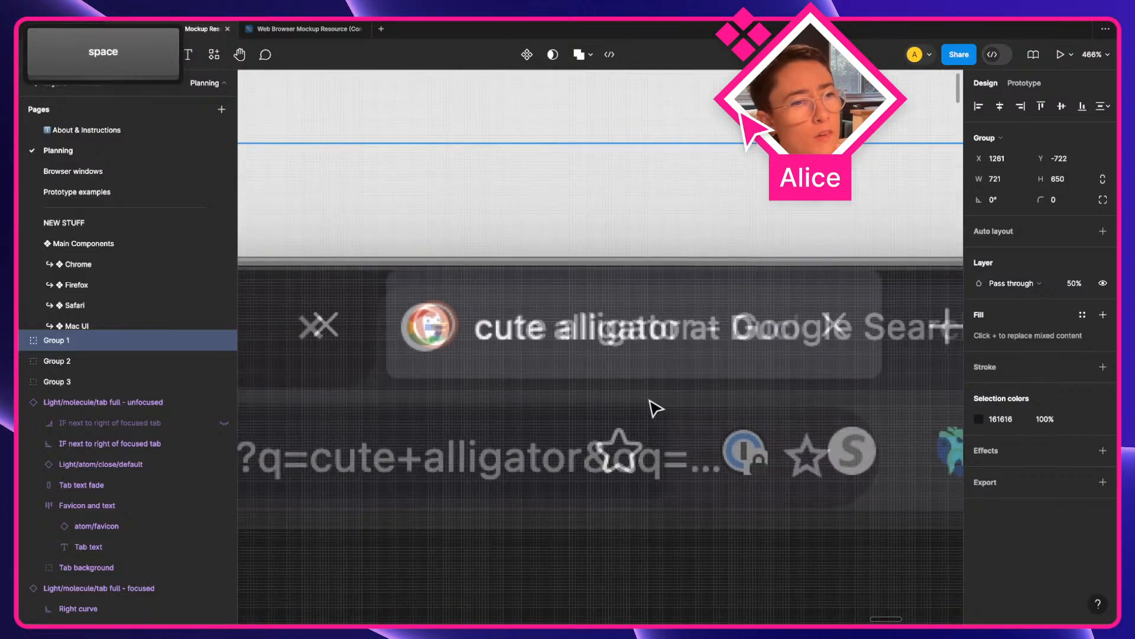
Offset the translucent Firefox tabs below Chrome's tabs, aligning the inactive tabs' close icons to compare tab spacing.
{"action": "left_click_drag", "start_coordinate": [655, 408], "coordinate": [662, 444]}
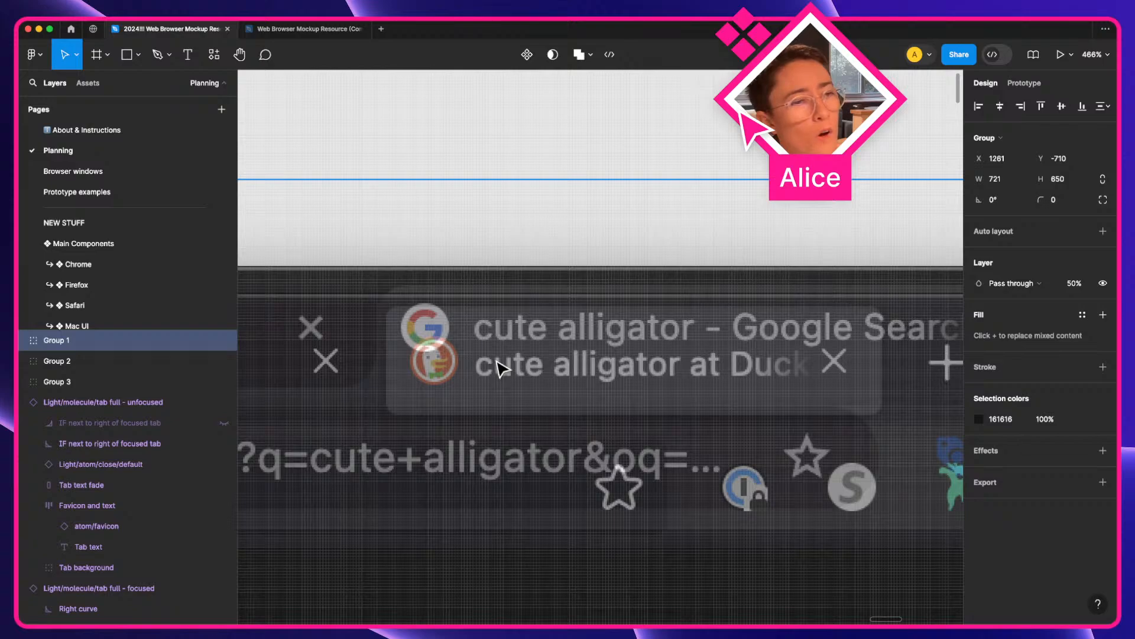
{"action": "left_click_drag", "start_coordinate": [500, 367], "coordinate": [482, 491]}
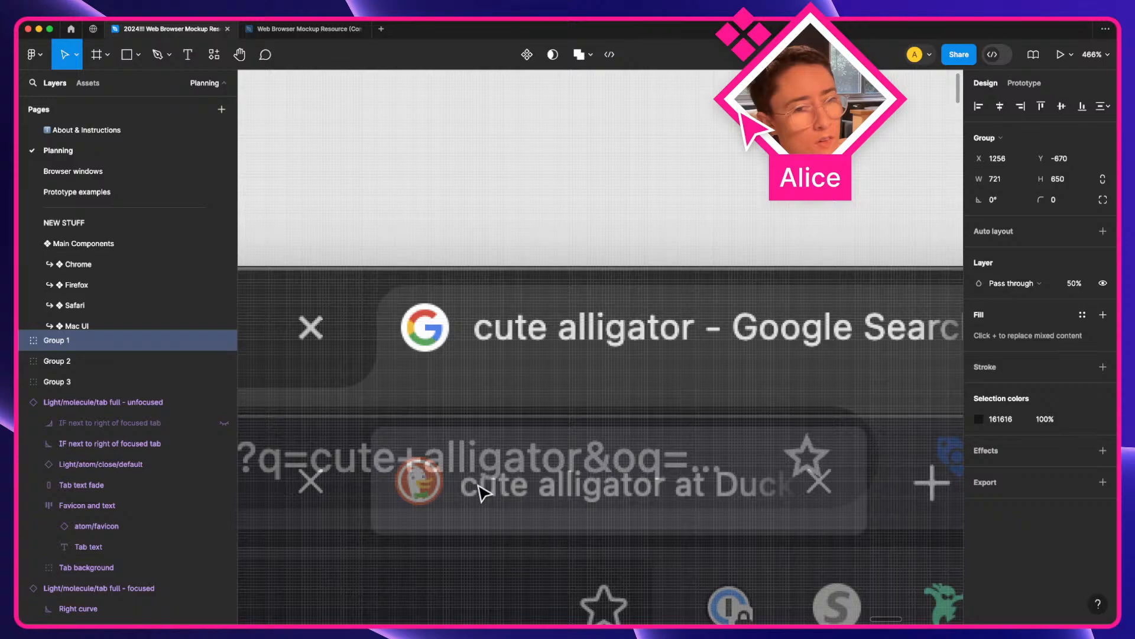
{"action": "scroll", "coordinate": [481, 490], "scroll_direction": "down", "scroll_amount": 3, "text": "super"}
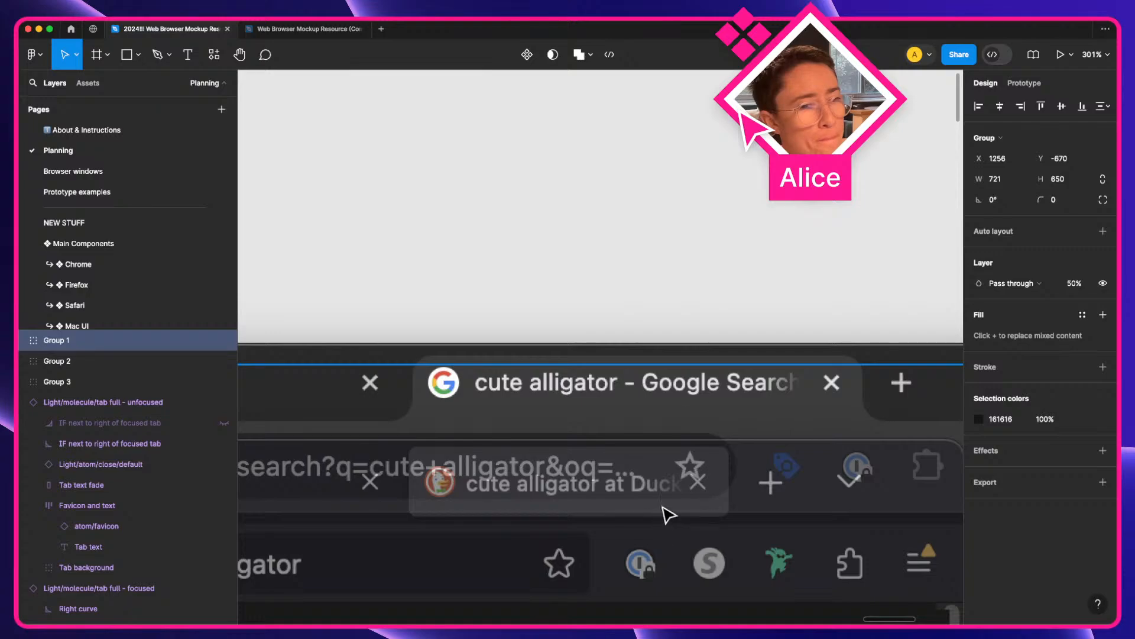
Move the Firefox screenshot group back below the Chrome window and set its opacity to 100%.
{"action": "left_click_drag", "start_coordinate": [662, 507], "coordinate": [682, 569]}
{"action": "scroll", "coordinate": [698, 459], "scroll_direction": "down", "scroll_amount": 4}
{"action": "scroll", "coordinate": [704, 467], "scroll_direction": "down", "scroll_amount": 10}
{"action": "key", "text": "space"}
{"action": "left_click", "coordinate": [1074, 283]}
{"action": "type", "text": "1"}
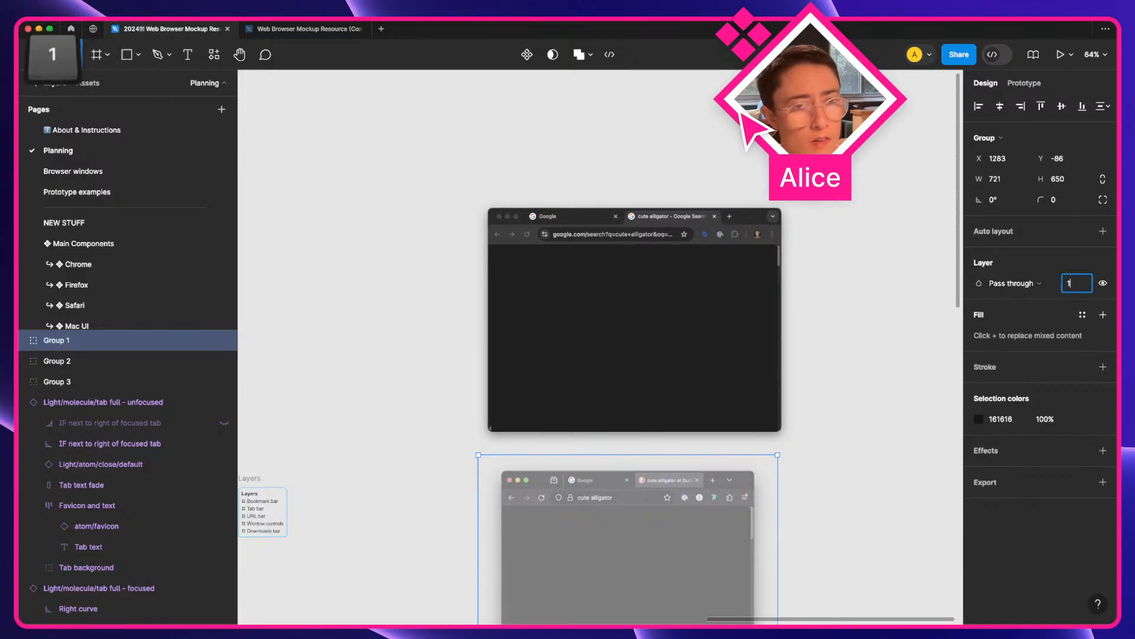
{"action": "type", "text": "00"}
{"action": "key", "text": "Tab"}
Duplicate the n:corner-radi:top and n:corner-radi:bottom rows under Tab in the Browsers variable collection.
{"action": "left_click", "coordinate": [593, 385]}
{"action": "key", "text": "space"}
{"action": "left_click_drag", "start_coordinate": [593, 384], "coordinate": [936, 267]}
{"action": "left_click_drag", "start_coordinate": [271, 418], "coordinate": [601, 329]}
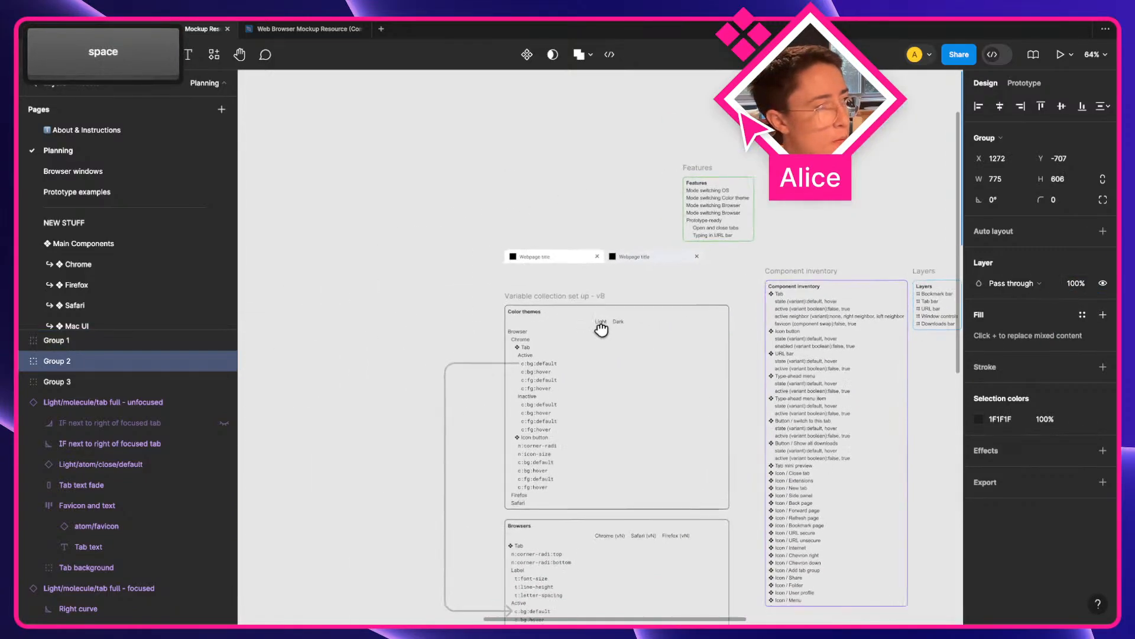
{"action": "left_click_drag", "start_coordinate": [534, 510], "coordinate": [525, 325]}
{"action": "left_click_drag", "start_coordinate": [558, 441], "coordinate": [535, 392]}
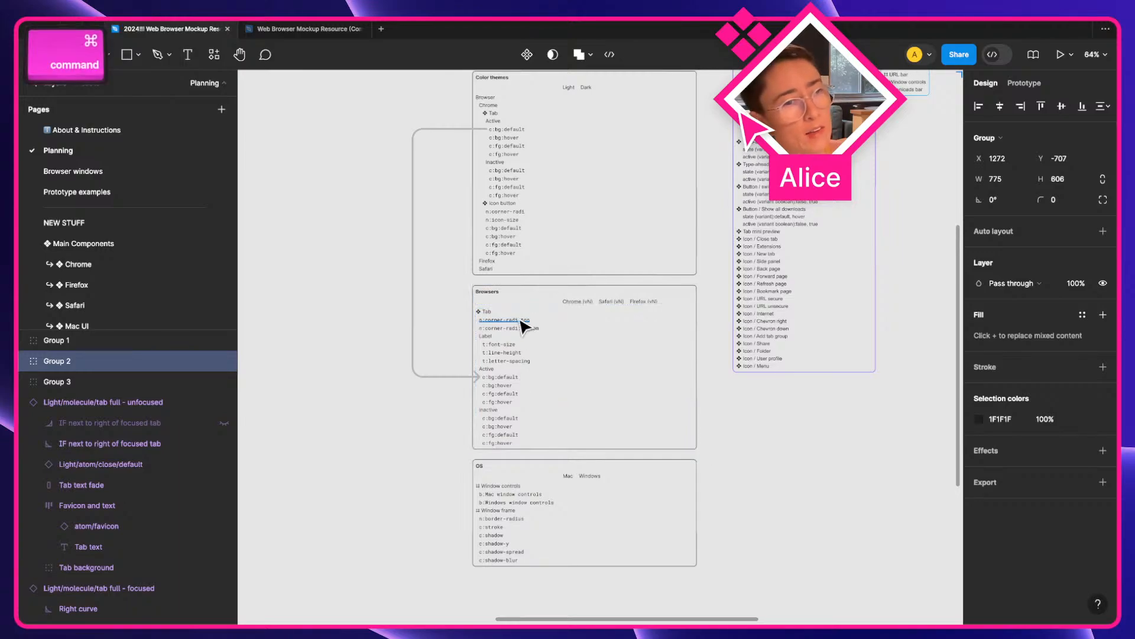
{"action": "scroll", "coordinate": [521, 321], "scroll_direction": "up", "scroll_amount": 5}
{"action": "left_click", "coordinate": [499, 347], "text": "shift+super"}
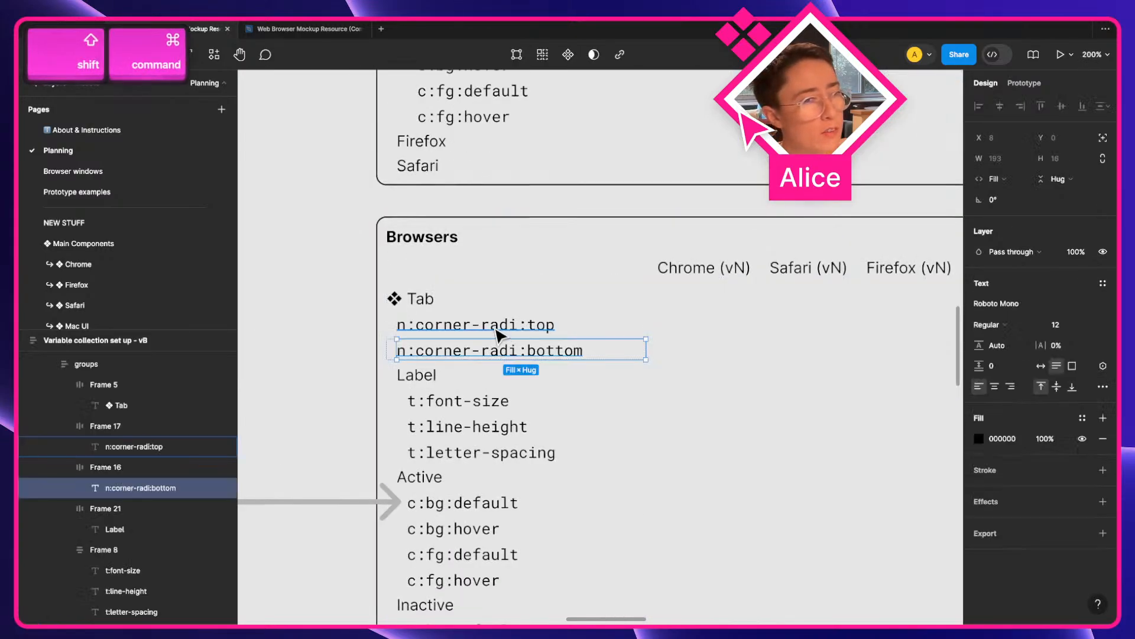
{"action": "left_click", "coordinate": [500, 331], "text": "shift+super"}
{"action": "left_click", "coordinate": [343, 354]}
{"action": "left_click", "coordinate": [461, 353]}
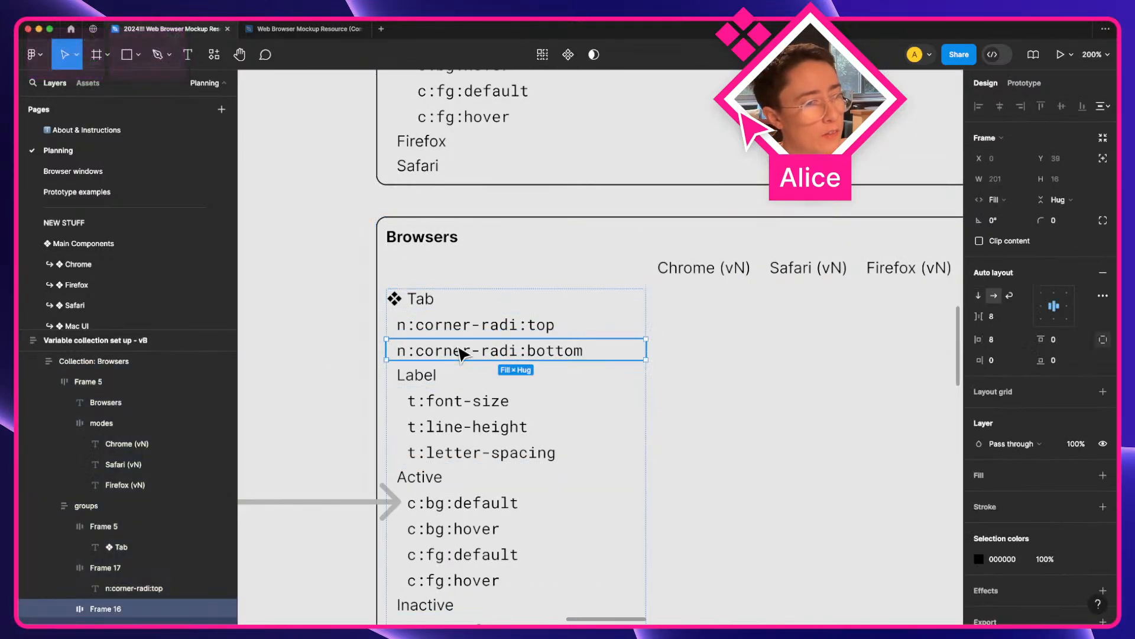
{"action": "left_click", "coordinate": [461, 326], "text": "shift"}
{"action": "key", "text": "super+d"}
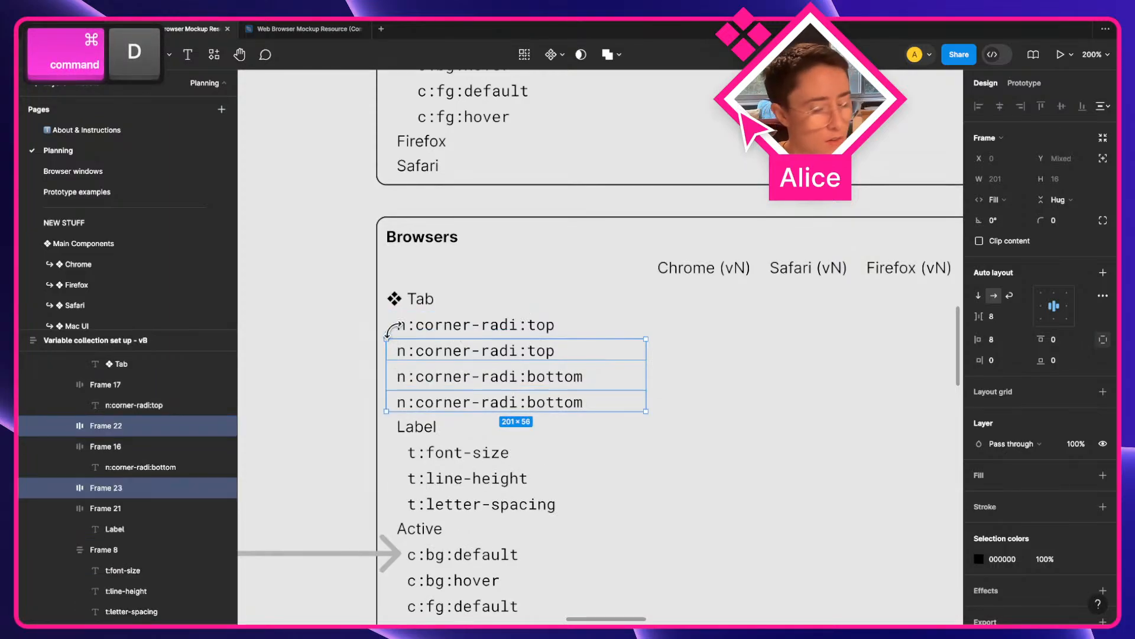
Move the two duplicated corner-radi rows up so they sit directly beneath the Tab heading.
{"action": "key", "text": "super+bracketleft"}
{"action": "key", "text": "super+bracketleft"}
{"action": "key", "text": "super+bracketleft"}
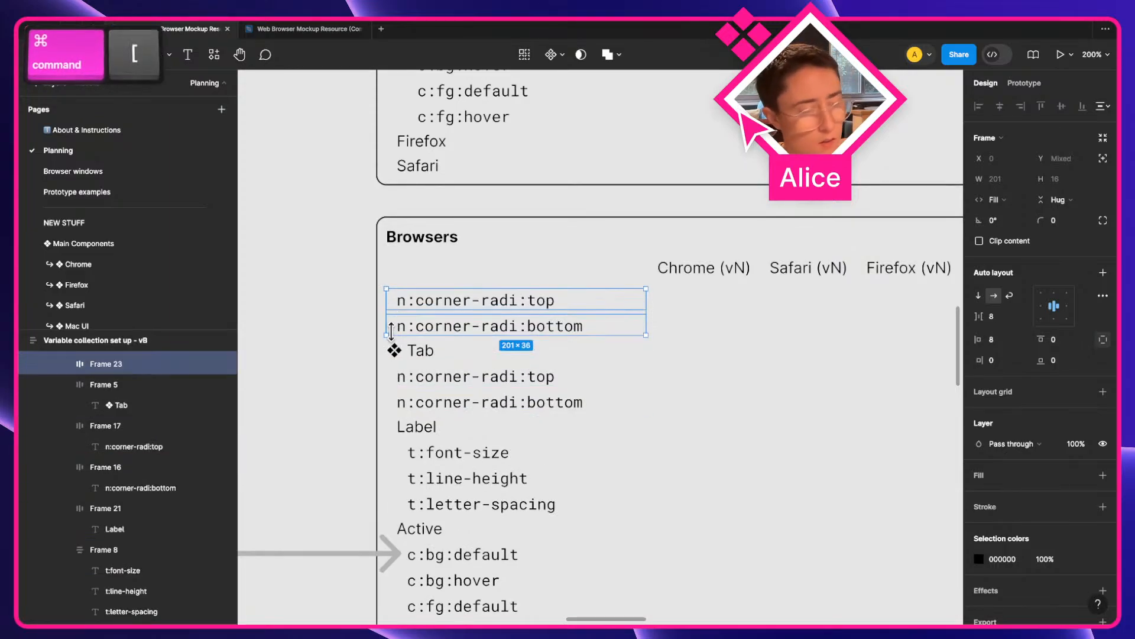
{"action": "key", "text": "super+bracketright"}
Rename the first variable row under Tab in the Browsers collection to n:padding:l.
{"action": "left_click", "coordinate": [449, 331], "text": "super"}
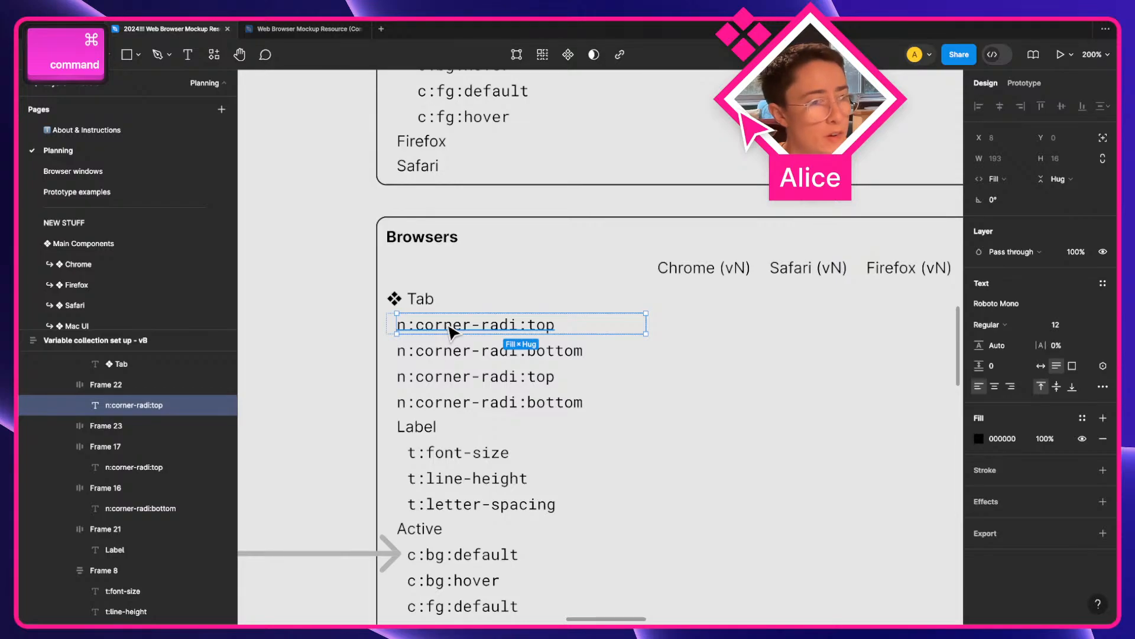
{"action": "double_click", "coordinate": [448, 326], "text": "super"}
{"action": "key", "text": "Right"}
{"action": "key", "text": "alt+shift+Left"}
{"action": "key", "text": "alt+shift+Left"}
{"action": "key", "text": "alt+shift+Left"}
{"action": "key", "text": "Left"}
{"action": "key", "text": "alt+shift+Right"}
{"action": "key", "text": "alt+shift+Right"}
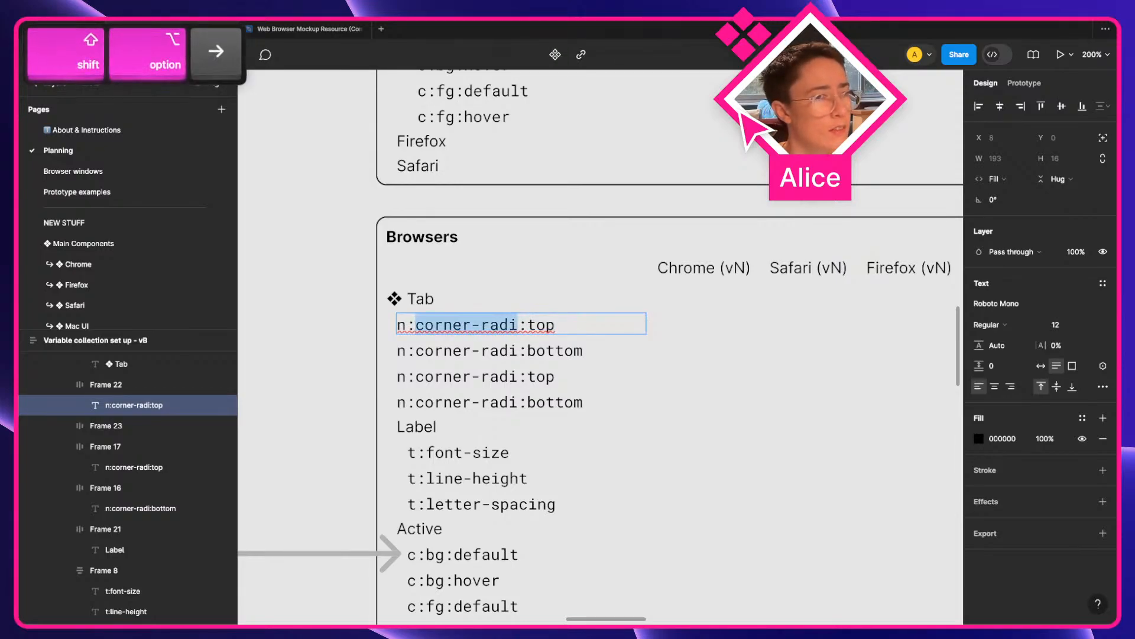
{"action": "key", "text": "shift+Right"}
{"action": "key", "text": "alt+shift+Down"}
{"action": "type", "text": "padding:l"}
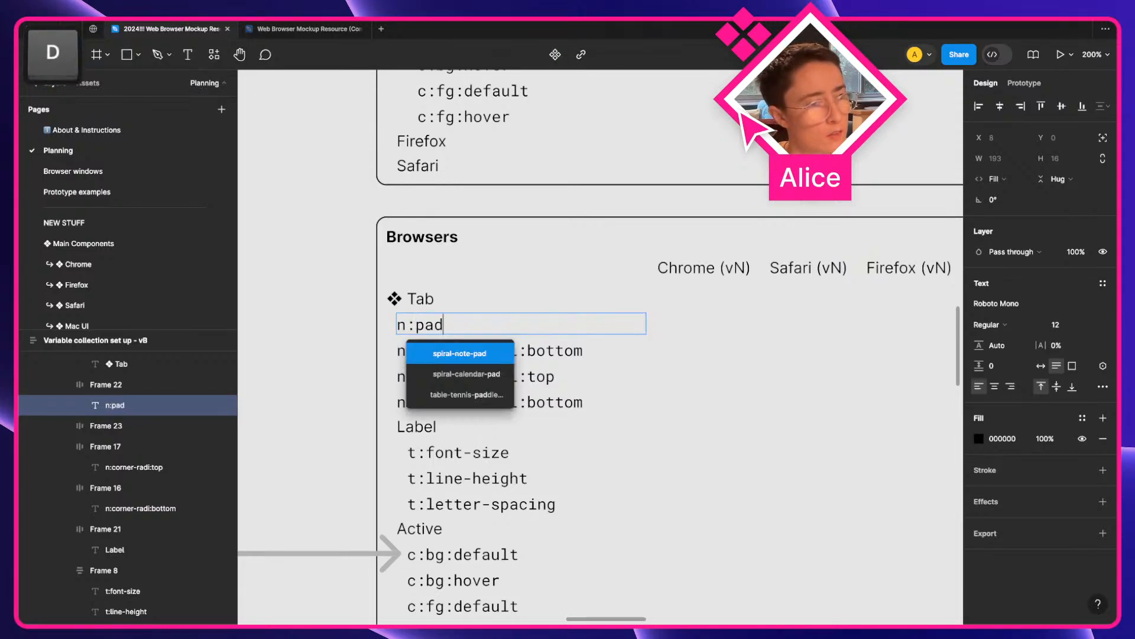
{"action": "key", "text": "BackSpace"}
{"action": "key", "text": "BackSpace"}
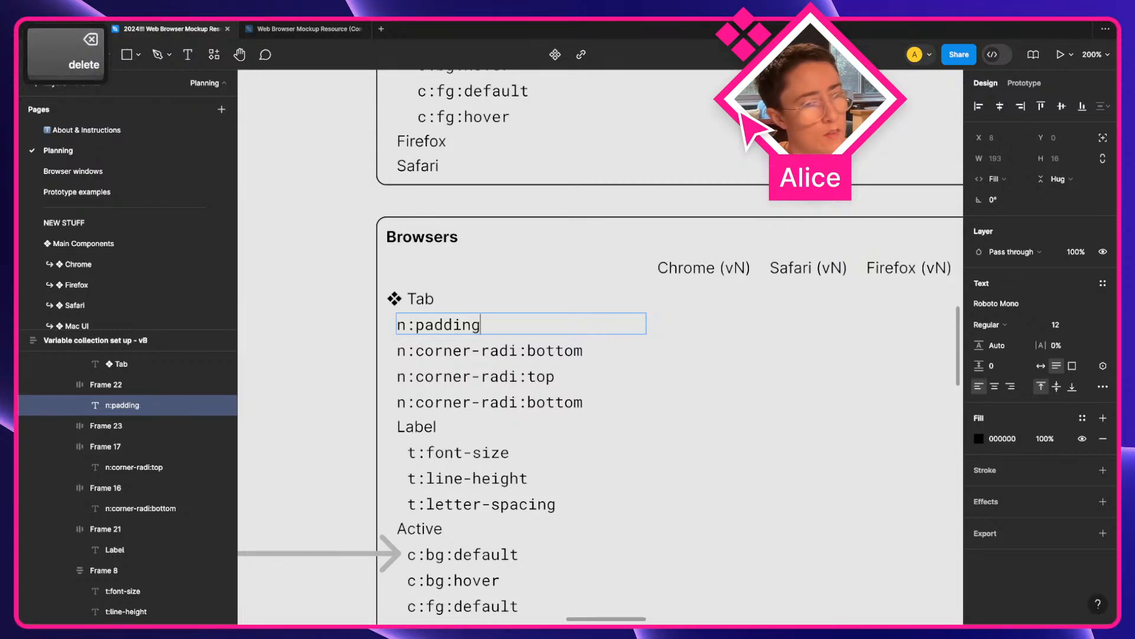
{"action": "type", "text": "-l"}
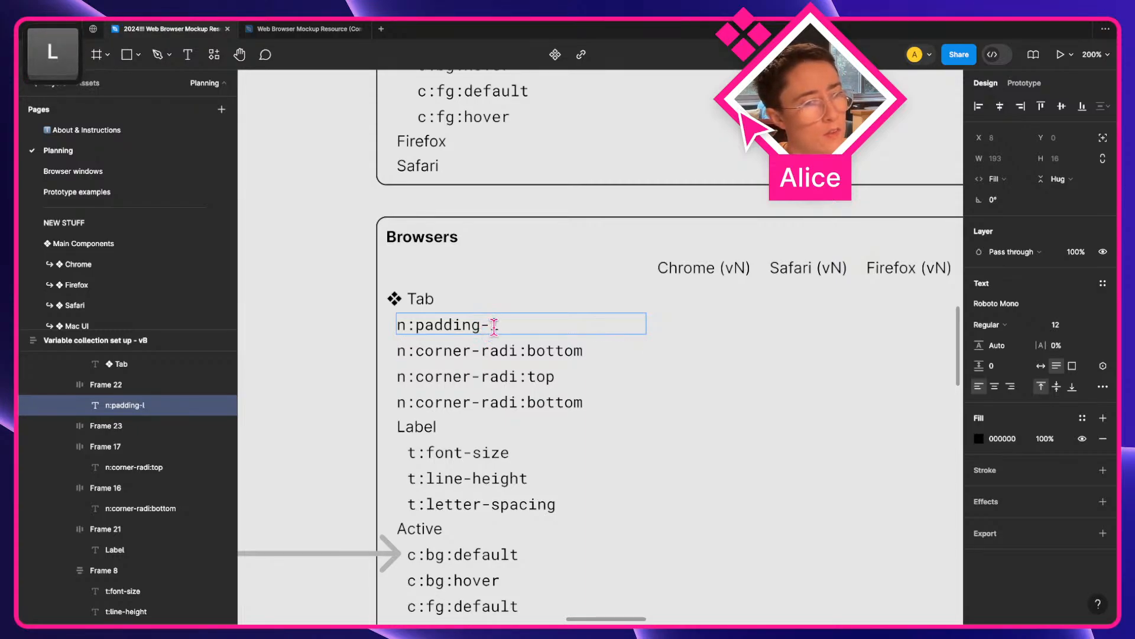
{"action": "key", "text": "BackSpace"}
{"action": "key", "text": "BackSpace"}
{"action": "type", "text": ":l"}
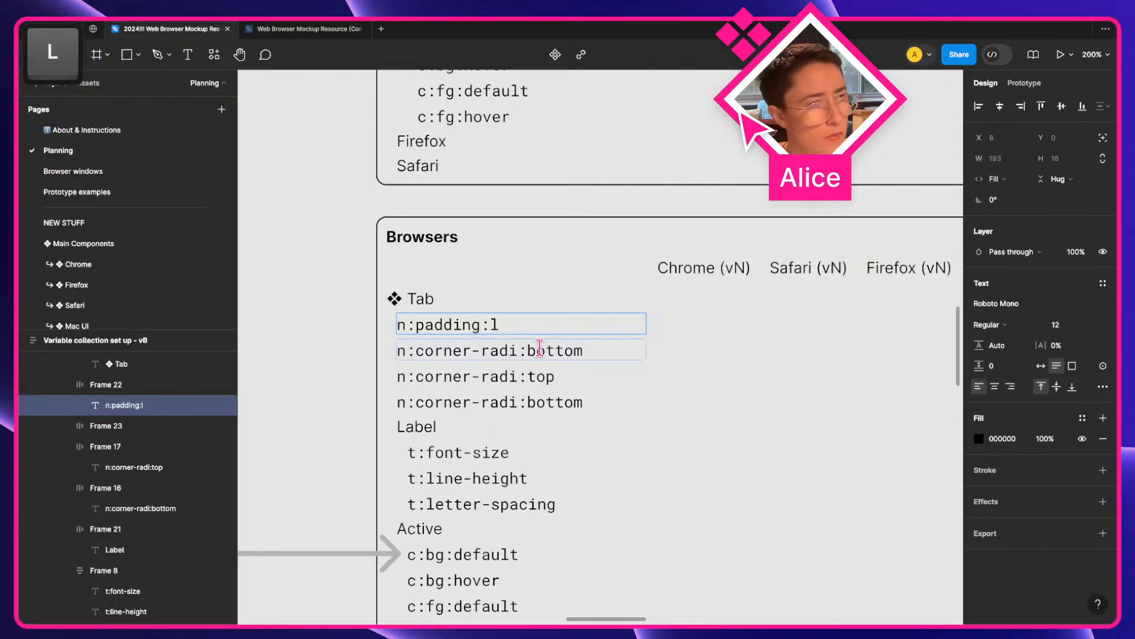
Rename the copied n:corner-radi:bottom row just below n:padding:l to n:padding:tb.
{"action": "left_click_drag", "start_coordinate": [603, 350], "coordinate": [421, 354]}
{"action": "key", "text": "BackSpace"}
{"action": "key", "text": "BackSpace"}
{"action": "type", "text": "pad"}
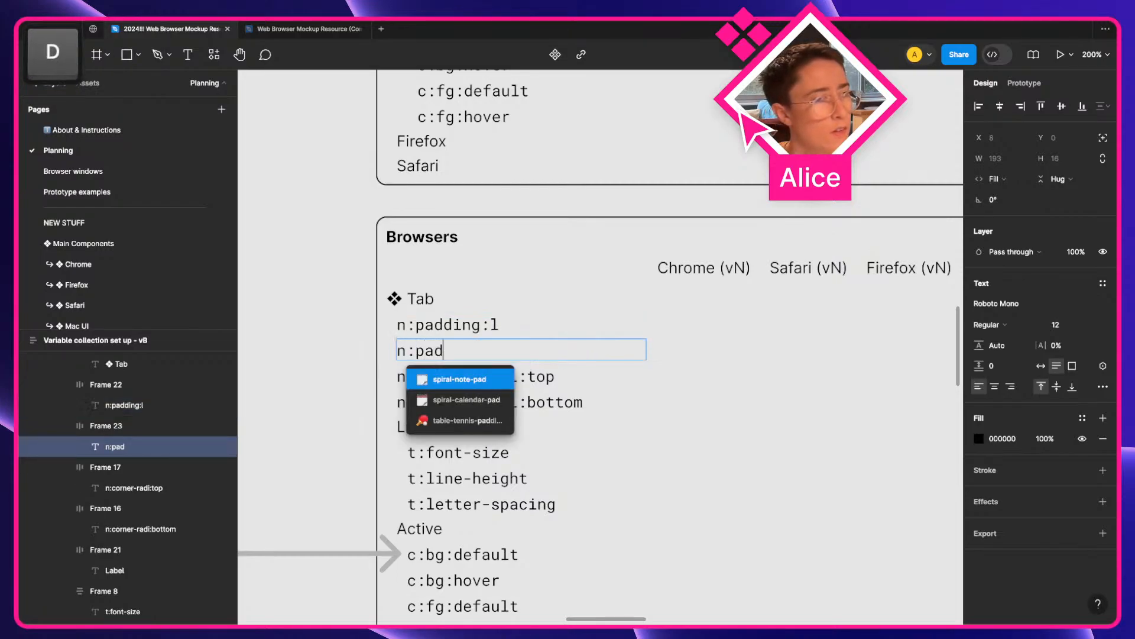
{"action": "type", "text": "ding:r"}
{"action": "key", "text": "BackSpace"}
{"action": "type", "text": "tb"}
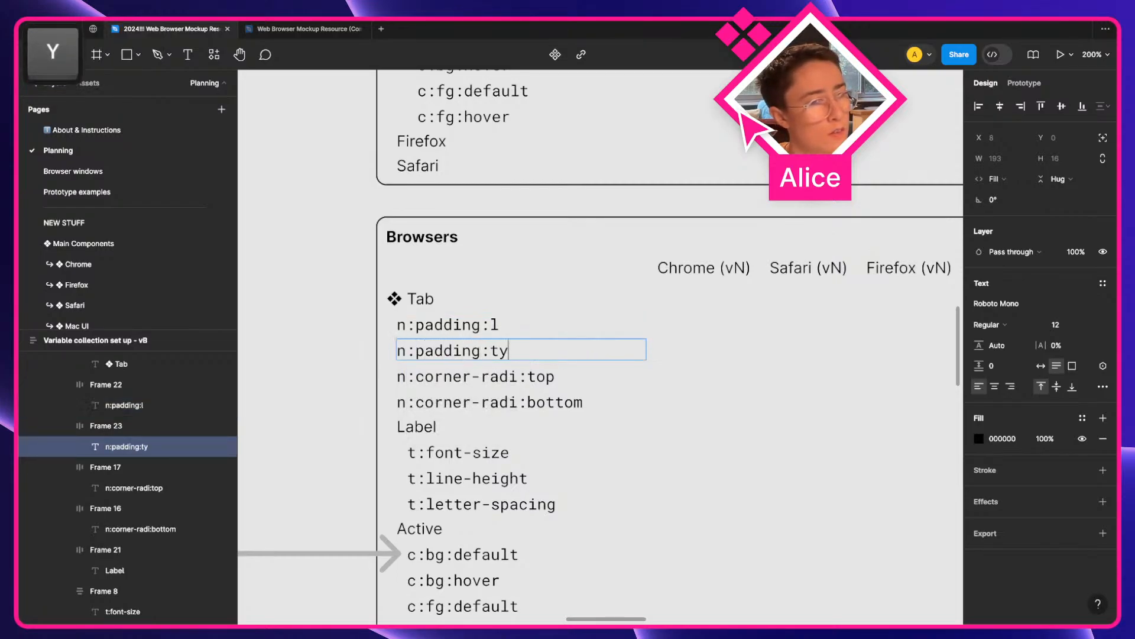
Extend the n:padding:l variable name to n:padding:lr.
{"action": "double_click", "coordinate": [540, 323]}
{"action": "type", "text": "r"}
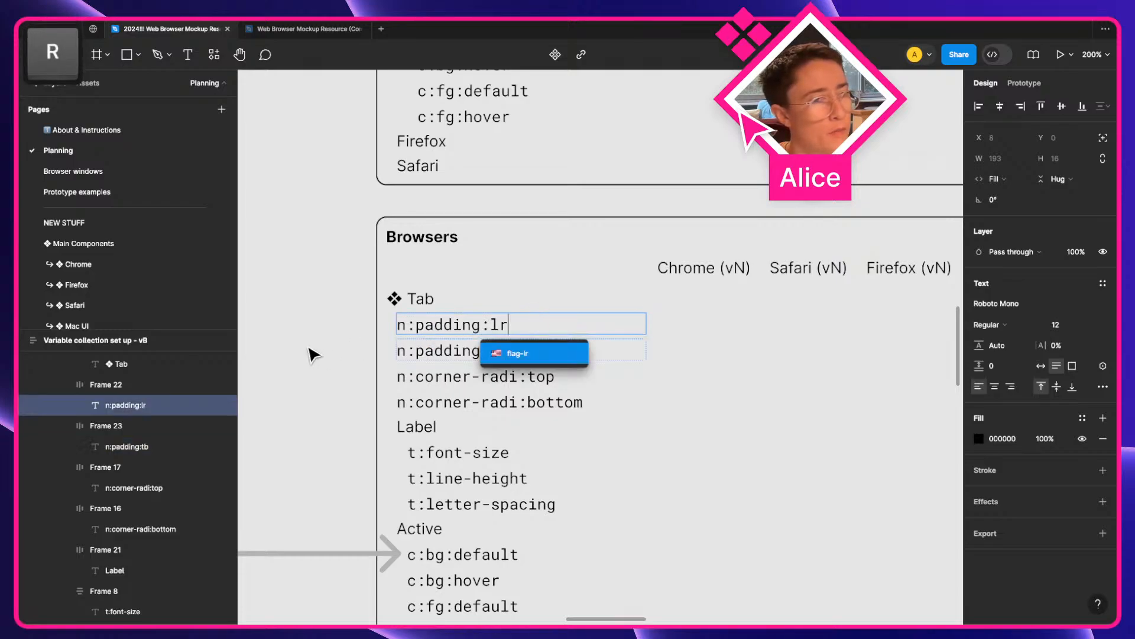
{"action": "left_click", "coordinate": [314, 353]}
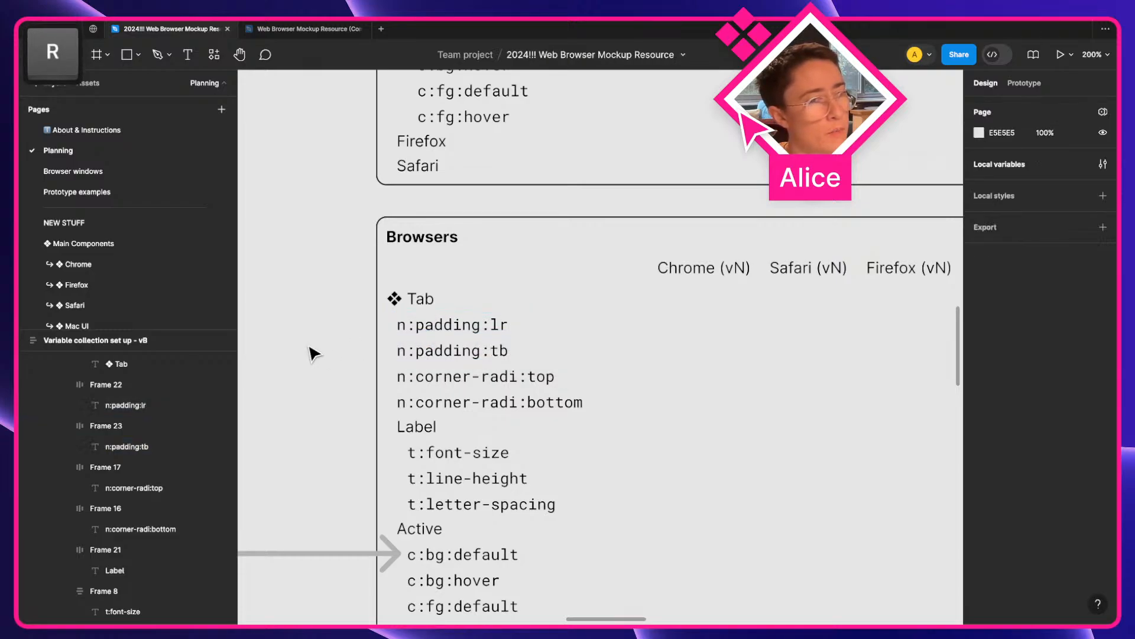
Shorten the corner radius variable names under Tab to n:corner-radi:t and n:corner-radi:b.
{"action": "double_click", "coordinate": [532, 382], "text": "super"}
{"action": "double_click", "coordinate": [531, 382]}
{"action": "type", "text": "t"}
{"action": "double_click", "coordinate": [532, 403]}
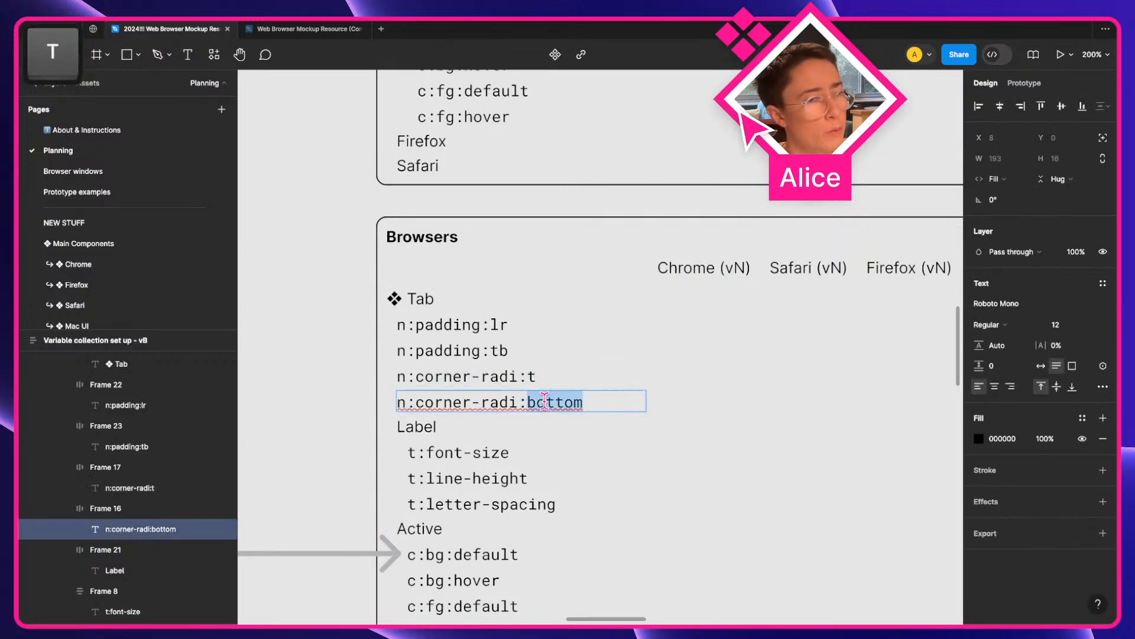
{"action": "type", "text": "b"}
{"action": "left_click", "coordinate": [300, 364]}
{"action": "left_click", "coordinate": [300, 363]}
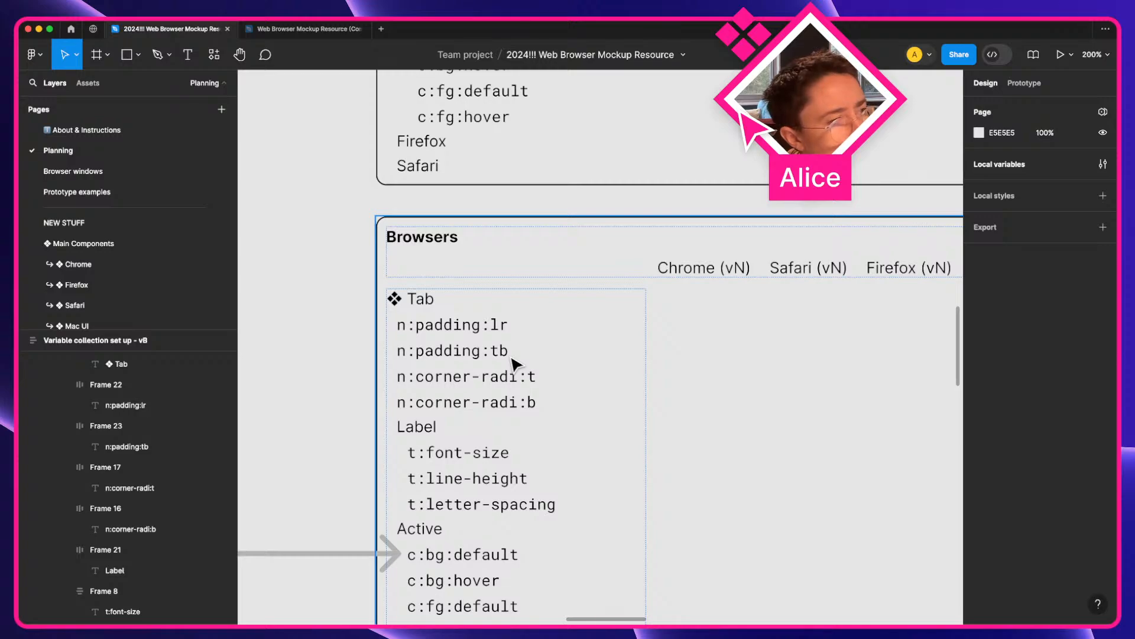
Duplicate the n:corner-radi:t and n:corner-radi:b rows and move the copies directly beneath the Tab heading.
{"action": "left_click", "coordinate": [467, 406]}
{"action": "left_click", "coordinate": [467, 378], "text": "shift"}
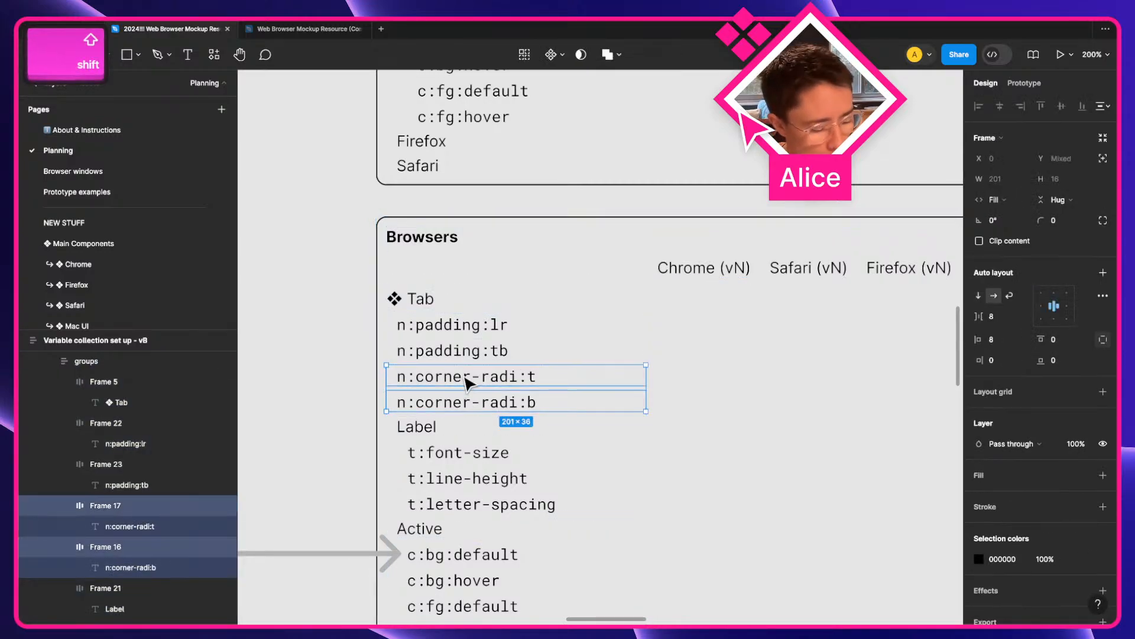
{"action": "key", "text": "super+d"}
{"action": "key", "text": "super+bracketleft"}
{"action": "key", "text": "super+bracketleft"}
{"action": "key", "text": "super+bracketleft"}
{"action": "key", "text": "super+bracketright"}
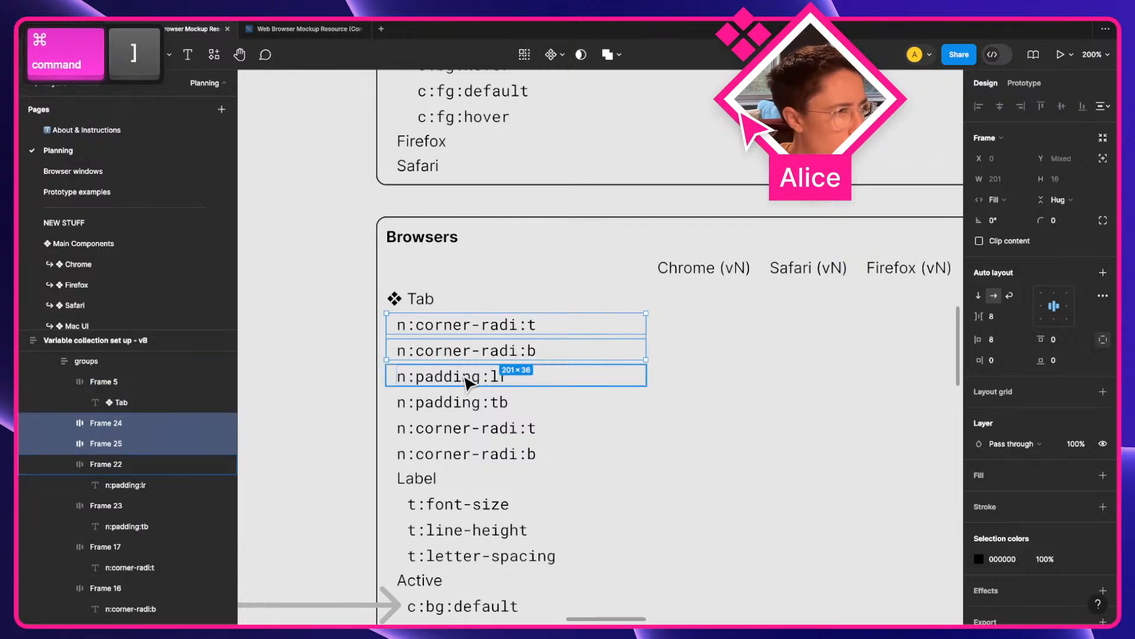
{"action": "left_click", "coordinate": [453, 330], "text": "super"}
{"action": "key", "text": "Return"}
{"action": "left_click", "coordinate": [425, 329]}
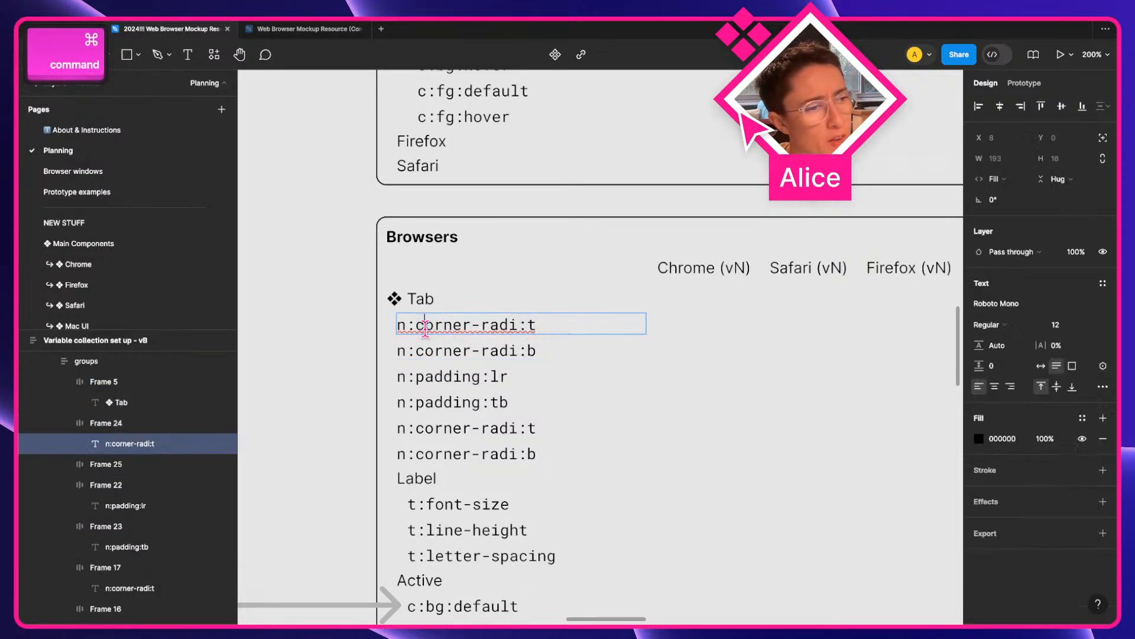
{"action": "key", "text": "super+a"}
{"action": "key", "text": "Escape"}
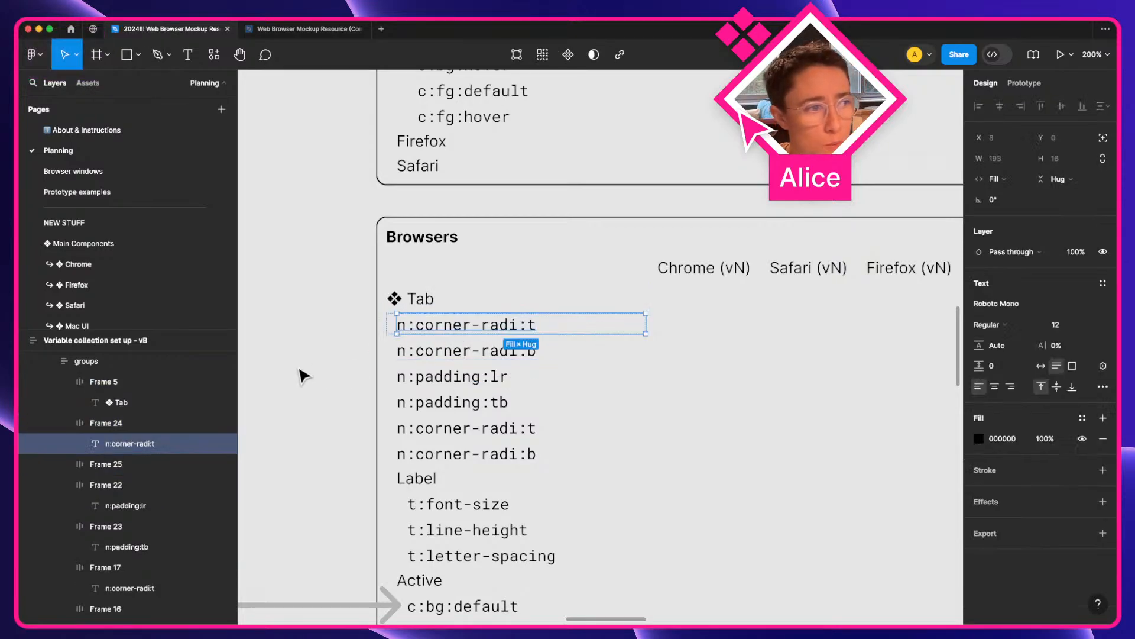
Delete the copied n:corner-radi:b row above the padding rows and rename the remaining copy to n:favicon-dimension.
{"action": "left_click", "coordinate": [437, 359]}
{"action": "key", "text": "BackSpace"}
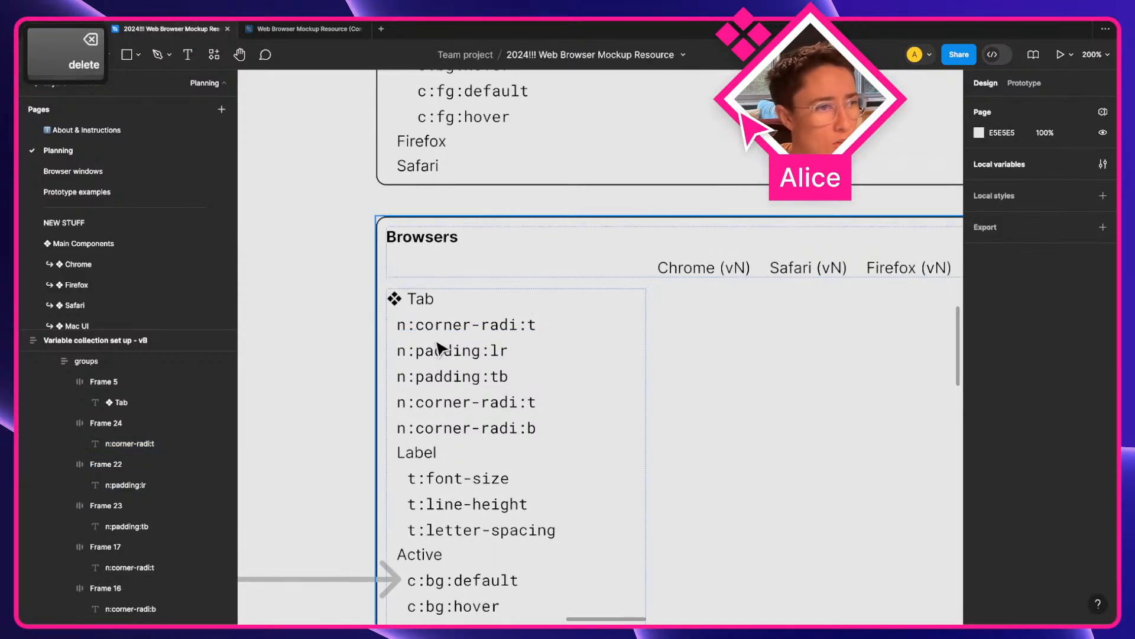
{"action": "left_click", "coordinate": [443, 336]}
{"action": "double_click", "coordinate": [440, 334]}
{"action": "left_click_drag", "start_coordinate": [416, 325], "coordinate": [552, 325]}
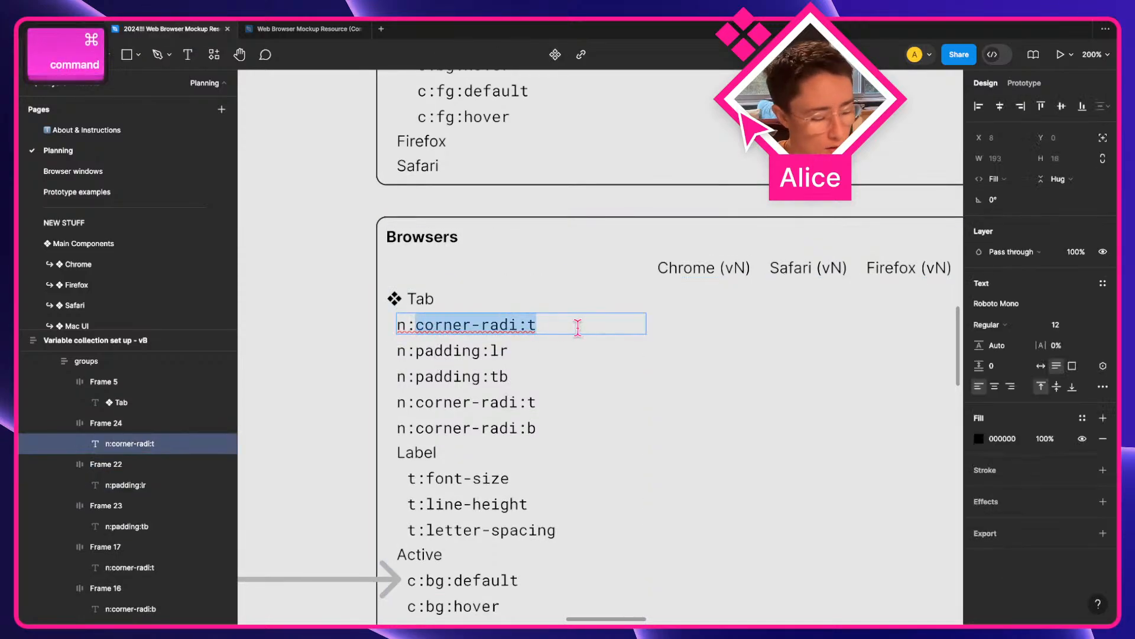
{"action": "key", "text": "BackSpace"}
{"action": "type", "text": "d"}
{"action": "key", "text": "BackSpace"}
{"action": "type", "text": "favicon"}
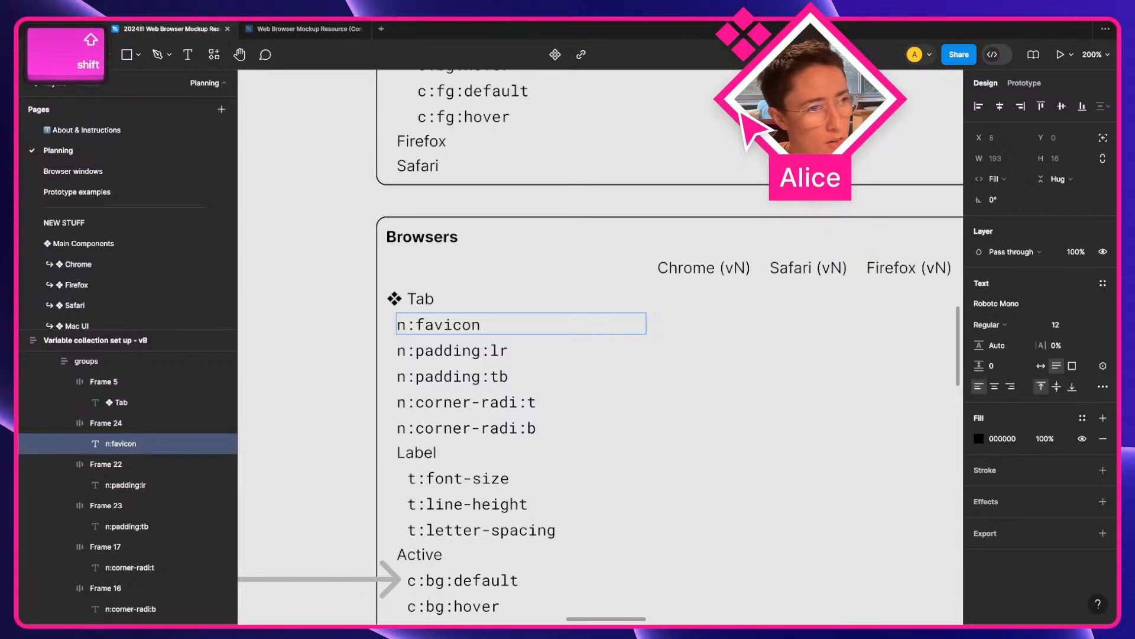
{"action": "type", "text": "-dimension"}
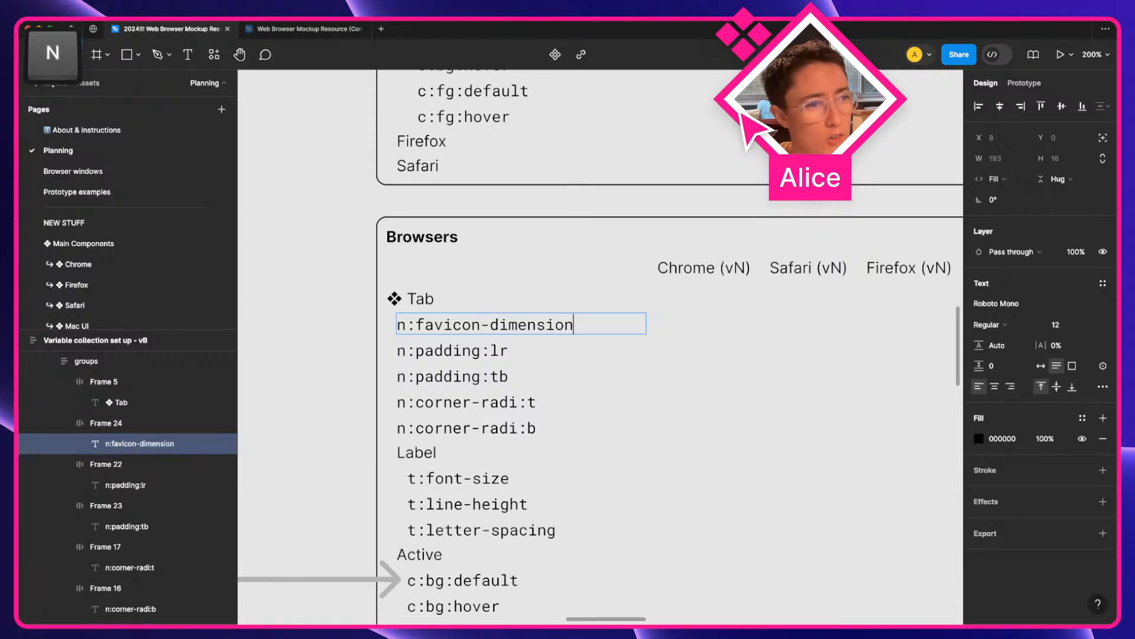
{"action": "left_click", "coordinate": [338, 333]}
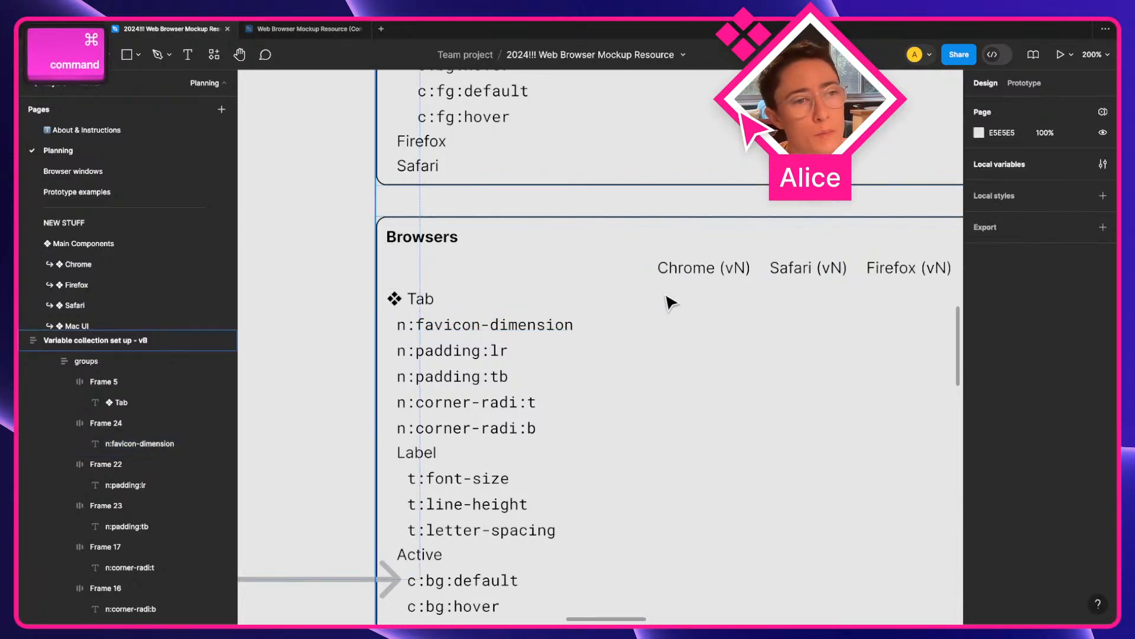
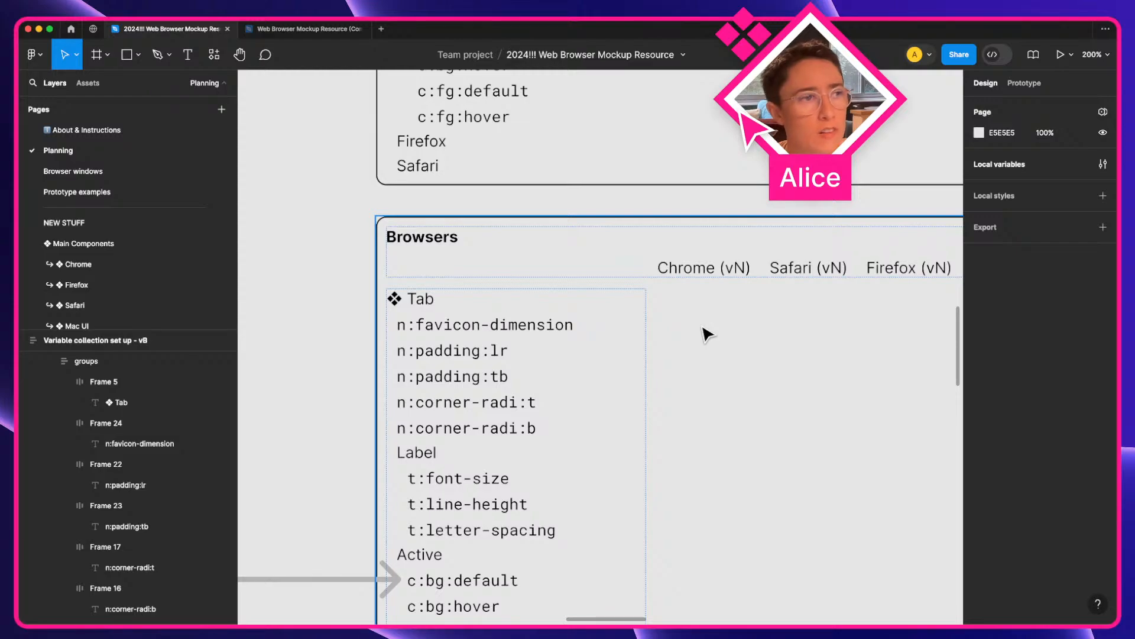
Review the Component inventory list, checking the Tab component's properties and the other components against the Browsers variables.
{"action": "left_click", "coordinate": [485, 328], "text": "super"}
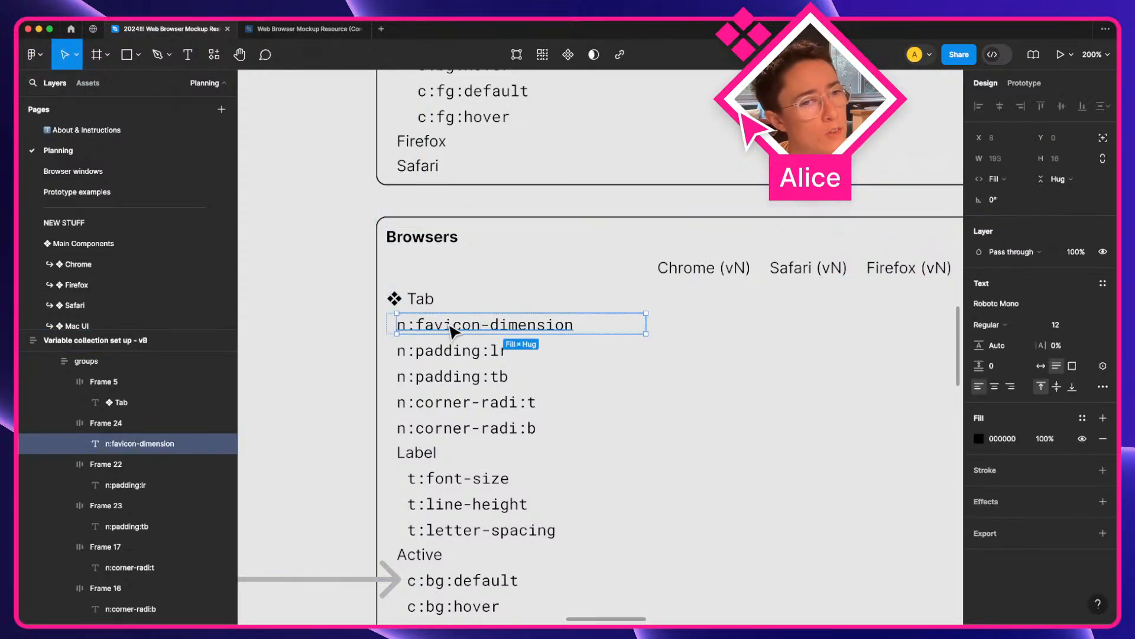
{"action": "scroll", "coordinate": [325, 336], "scroll_direction": "down", "scroll_amount": 10}
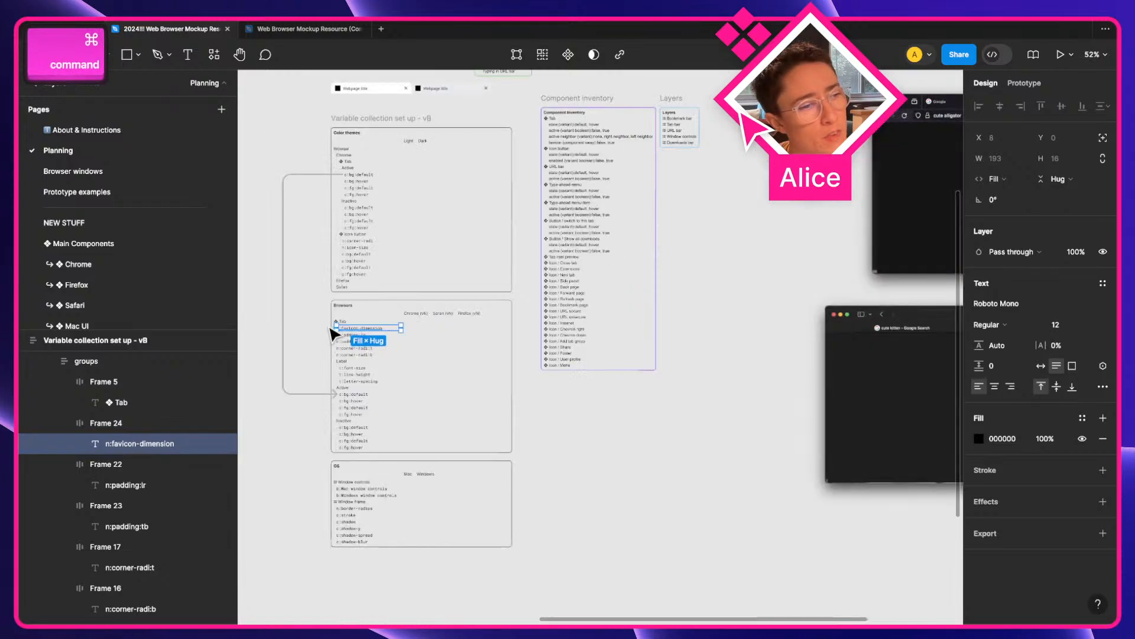
{"action": "left_click_drag", "start_coordinate": [471, 295], "coordinate": [385, 375]}
{"action": "left_click_drag", "start_coordinate": [498, 191], "coordinate": [552, 347]}
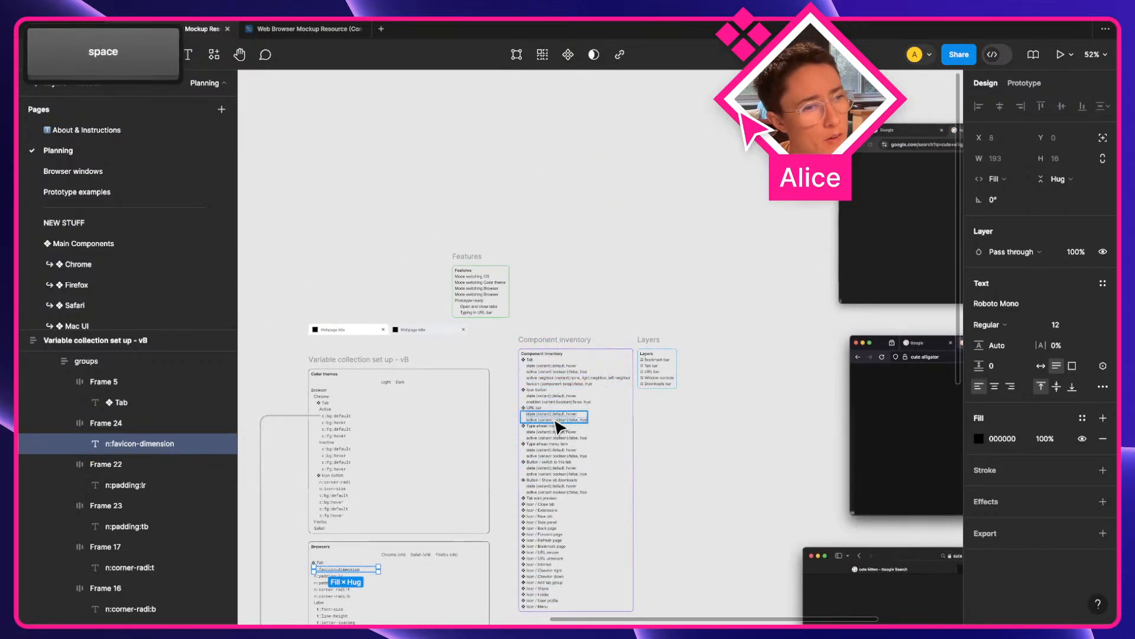
{"action": "scroll", "coordinate": [552, 420], "scroll_direction": "up", "scroll_amount": 10}
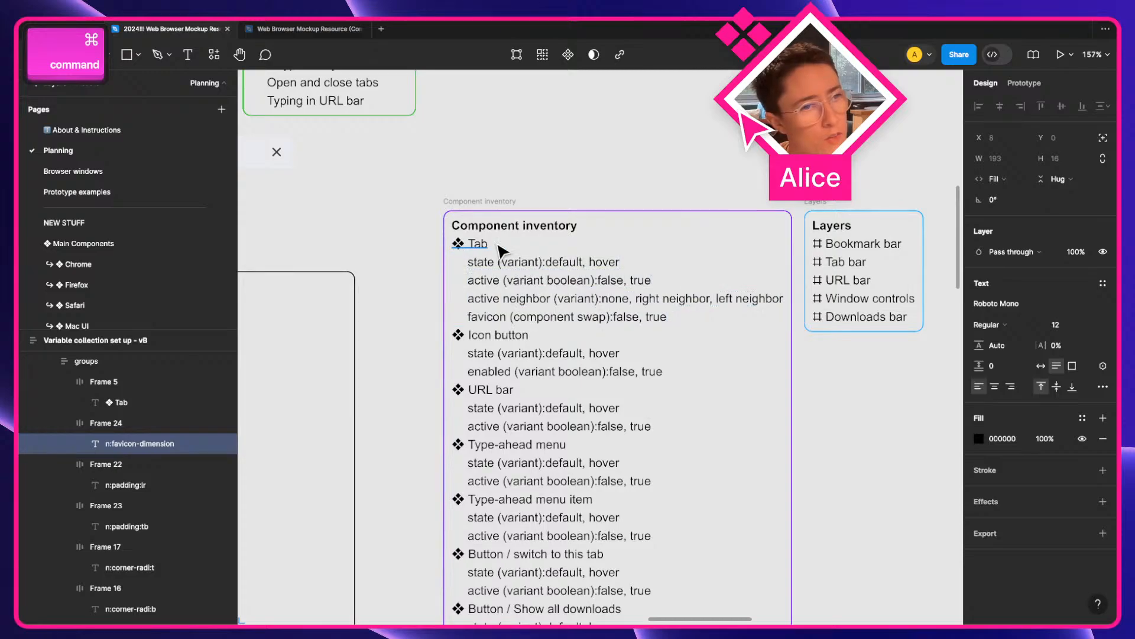
{"action": "scroll", "coordinate": [580, 356], "scroll_direction": "down", "scroll_amount": 1}
{"action": "scroll", "coordinate": [581, 360], "scroll_direction": "down", "scroll_amount": 1}
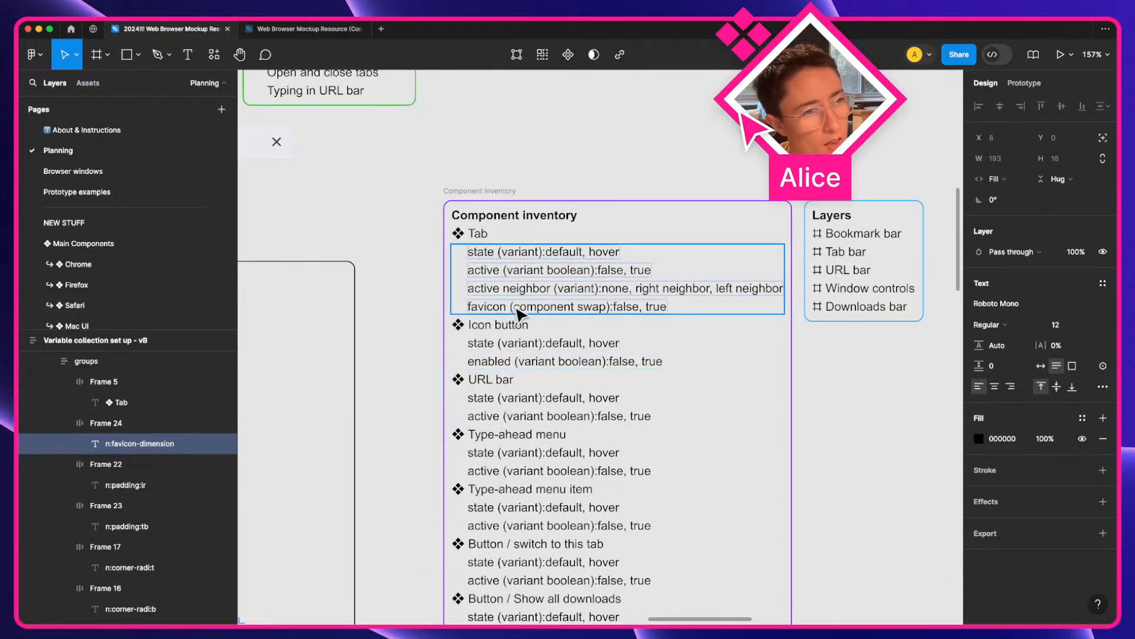
{"action": "scroll", "coordinate": [520, 315], "scroll_direction": "down", "scroll_amount": 5}
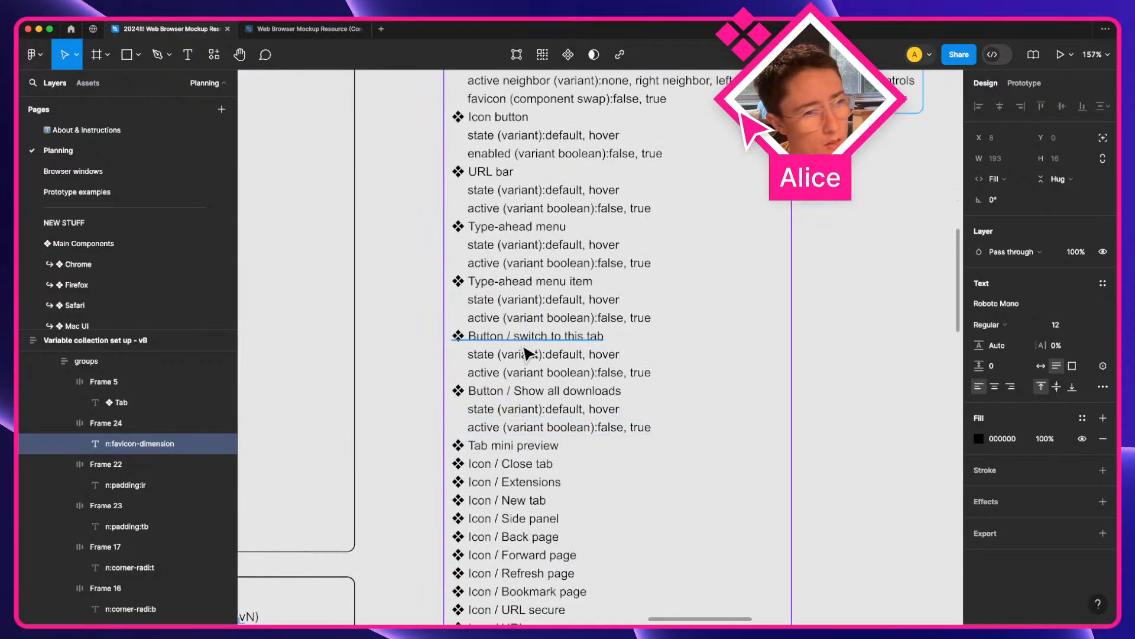
{"action": "scroll", "coordinate": [528, 460], "scroll_direction": "up", "scroll_amount": 7}
{"action": "scroll", "coordinate": [491, 379], "scroll_direction": "down", "scroll_amount": 2}
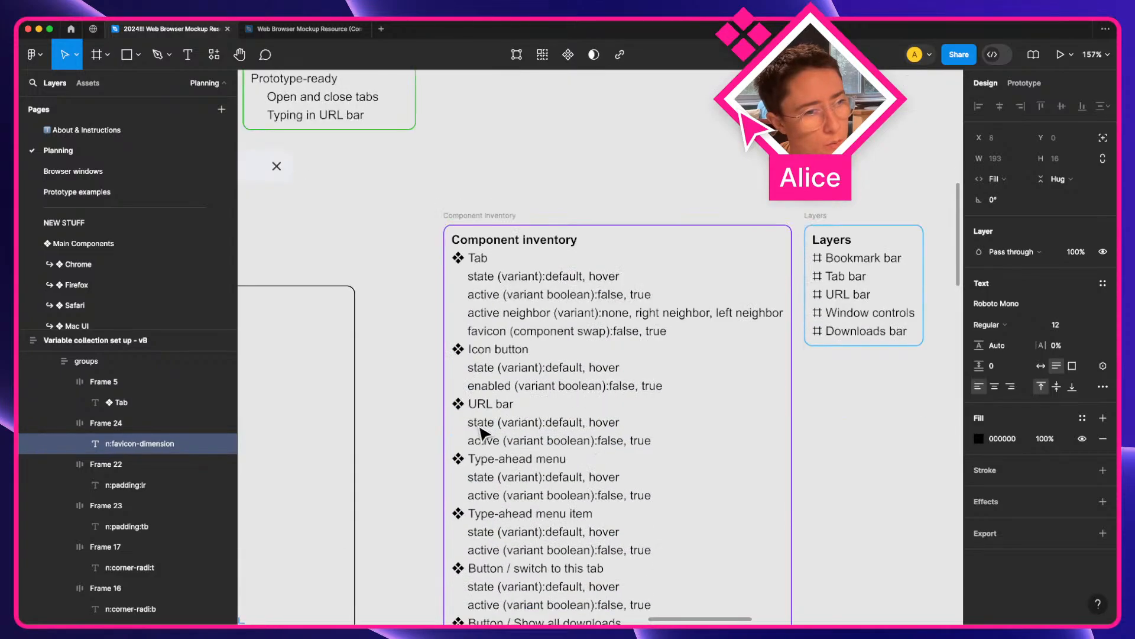
Duplicate the Icon button heading and its property rows in the Component inventory, placing the copy directly beneath the Tab component's properties.
{"action": "left_click", "coordinate": [483, 353]}
{"action": "left_click", "coordinate": [501, 392], "text": "shift"}
{"action": "key", "text": "super+d"}
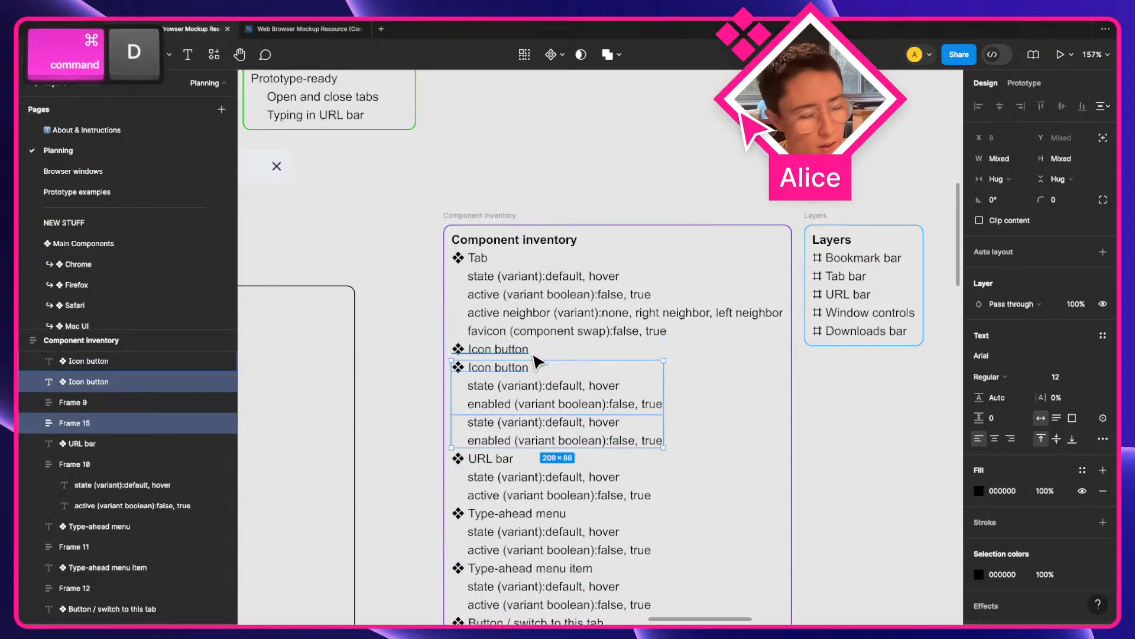
{"action": "key", "text": "super+bracketleft"}
{"action": "key", "text": "super+bracketleft"}
{"action": "key", "text": "super+bracketleft"}
{"action": "key", "text": "super+bracketleft"}
{"action": "key", "text": "super+bracketleft"}
{"action": "key", "text": "super+bracketright"}
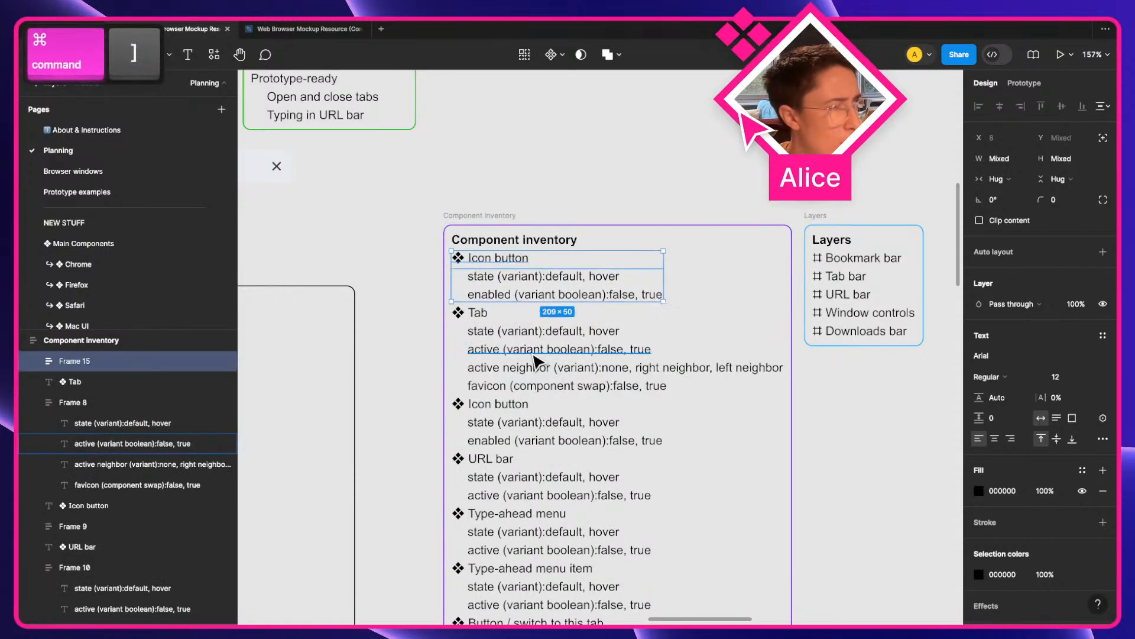
{"action": "key", "text": "super+bracketright"}
{"action": "key", "text": "super+bracketright"}
{"action": "key", "text": "super+bracketright"}
{"action": "key", "text": "super+bracketleft"}
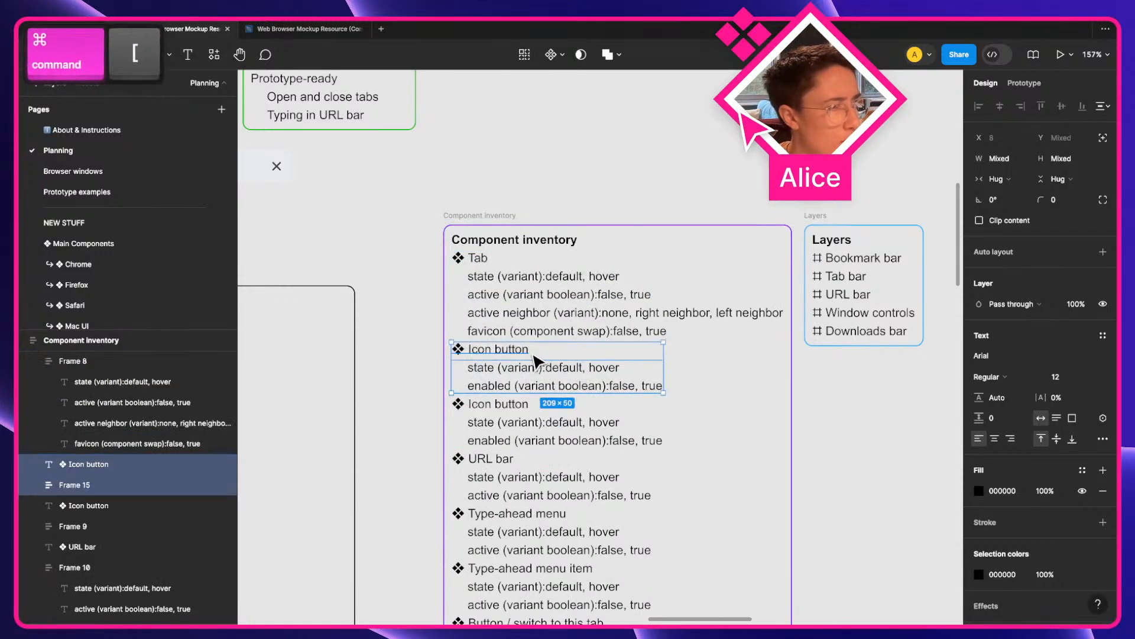
Rename the upper Icon button heading in the Component inventory to Icon button / close tab.
{"action": "double_click", "coordinate": [500, 352], "text": "super"}
{"action": "key", "text": "Right"}
{"action": "type", "text": "/ c"}
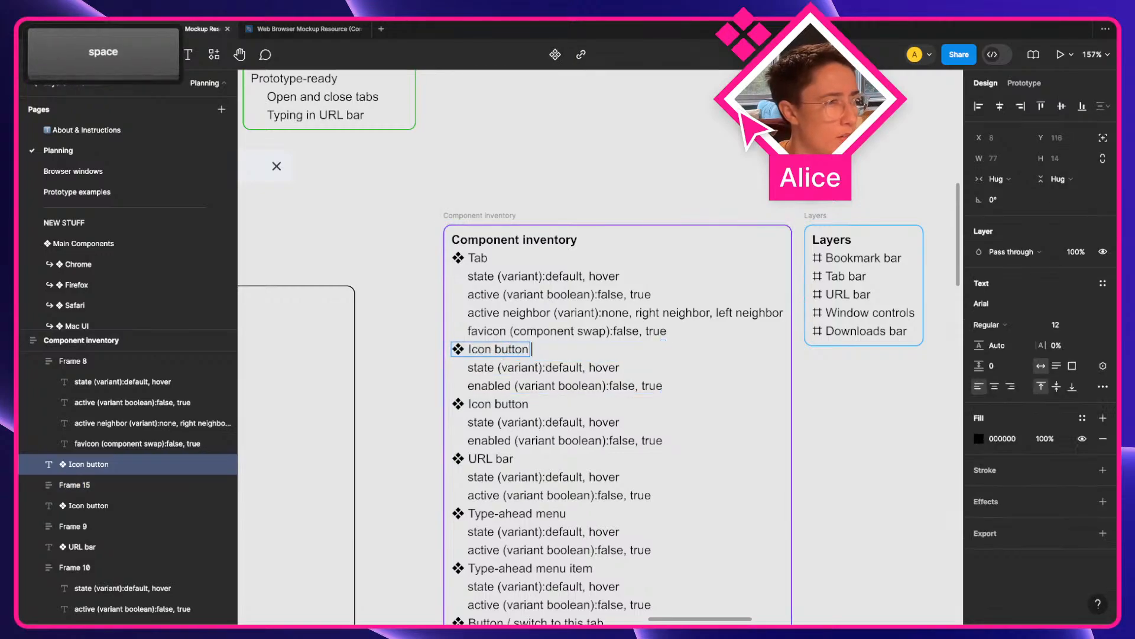
{"action": "type", "text": "lose tab"}
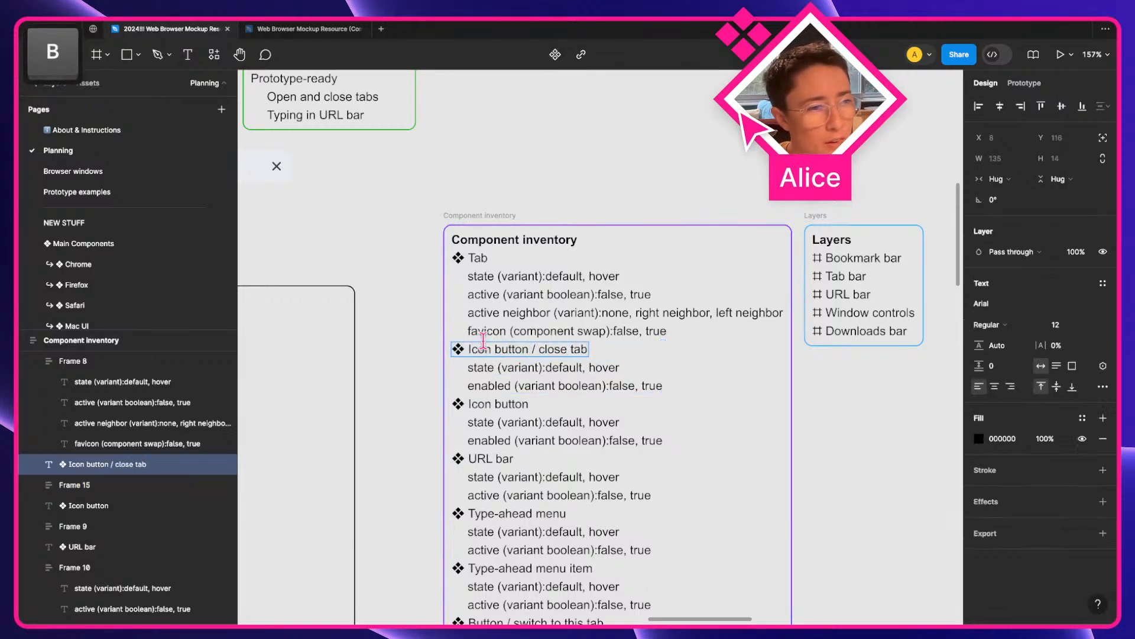
{"action": "left_click", "coordinate": [424, 337]}
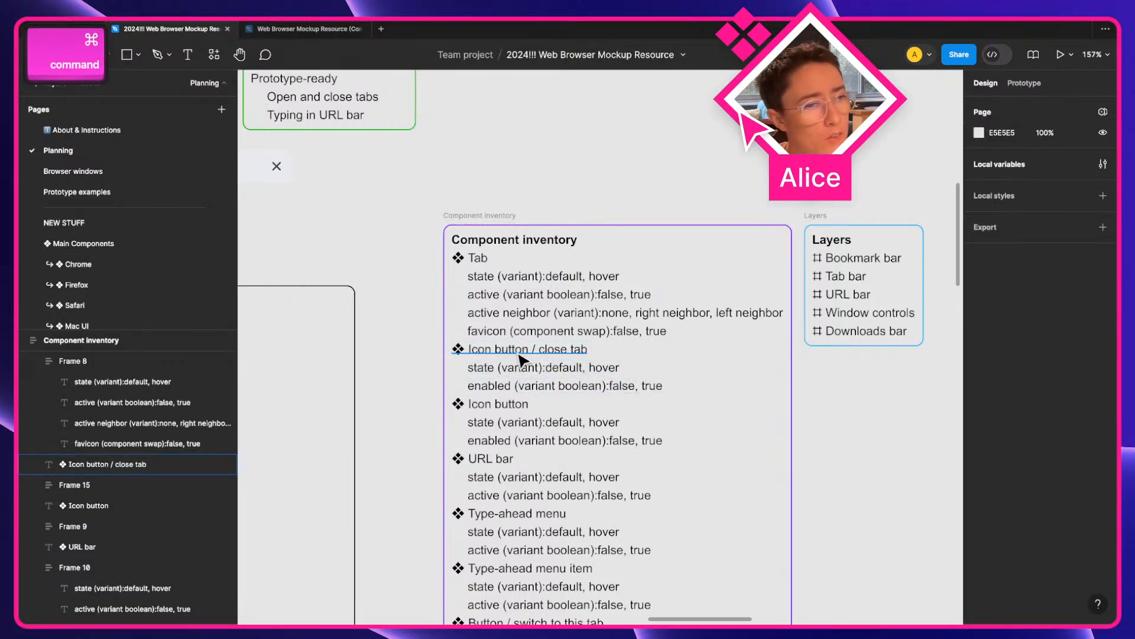
Copy the Icon button / close tab heading and locate the Tab variables in the Browsers collection.
{"action": "left_click", "coordinate": [521, 359], "text": "super"}
{"action": "key", "text": "super+c"}
{"action": "scroll", "coordinate": [629, 285], "scroll_direction": "left", "scroll_amount": 10}
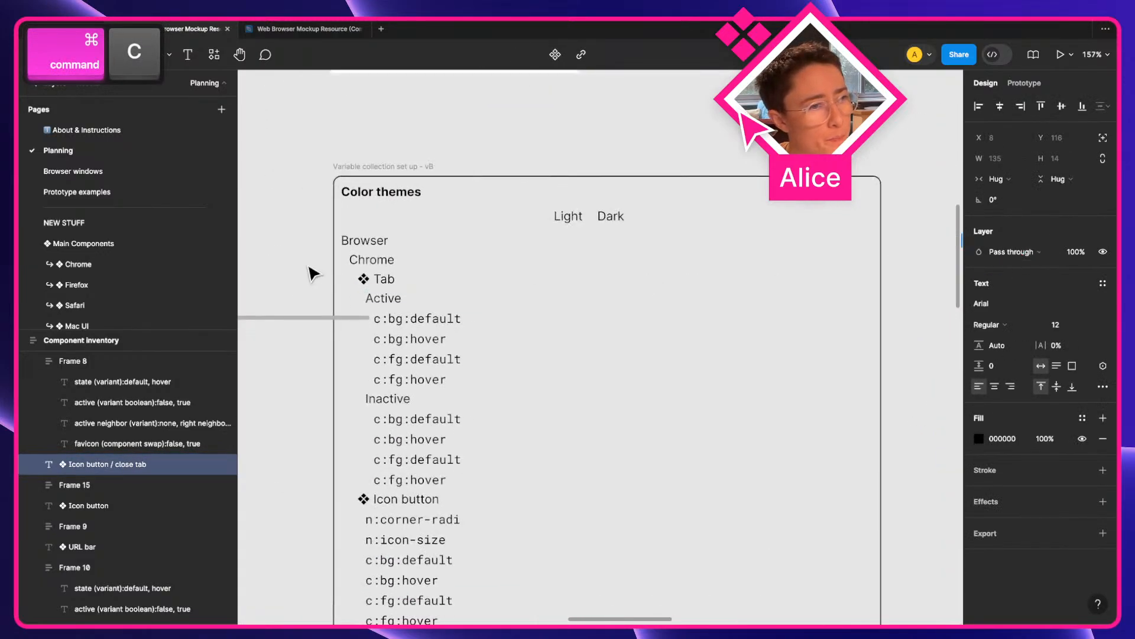
{"action": "scroll", "coordinate": [313, 273], "scroll_direction": "down", "scroll_amount": 10}
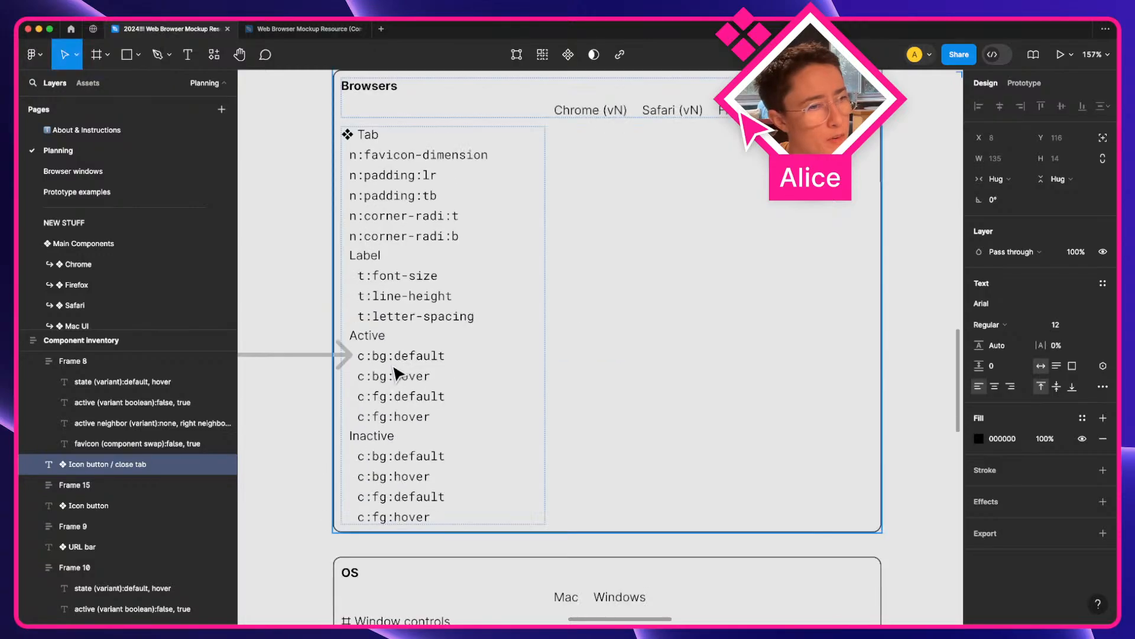
{"action": "scroll", "coordinate": [395, 372], "scroll_direction": "up", "scroll_amount": 2}
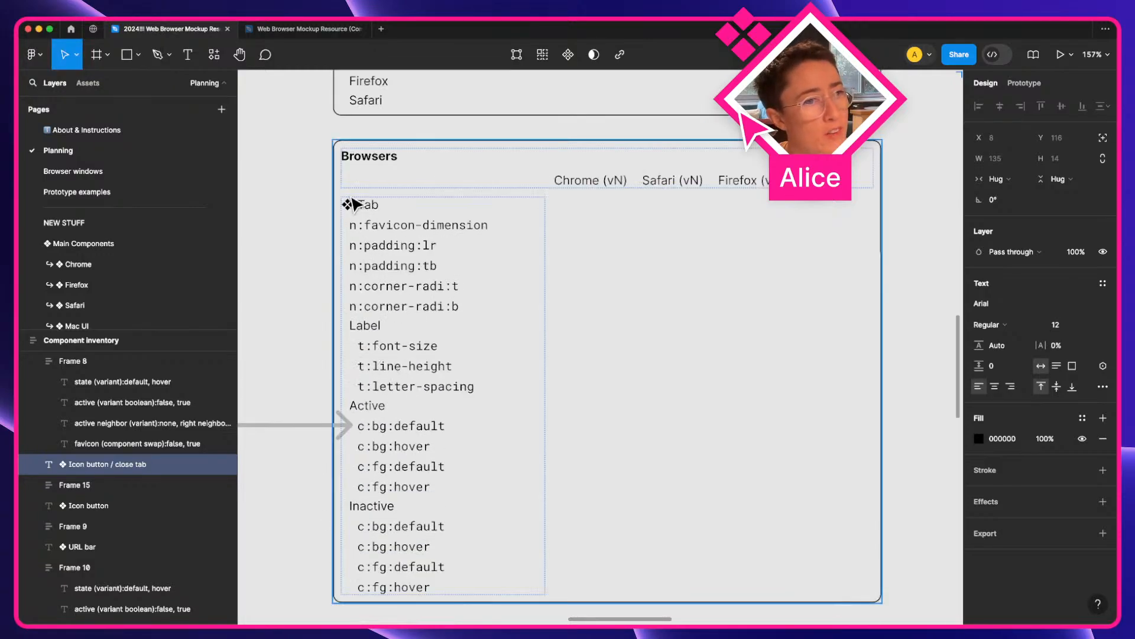
{"action": "scroll", "coordinate": [418, 291], "scroll_direction": "down", "scroll_amount": 5}
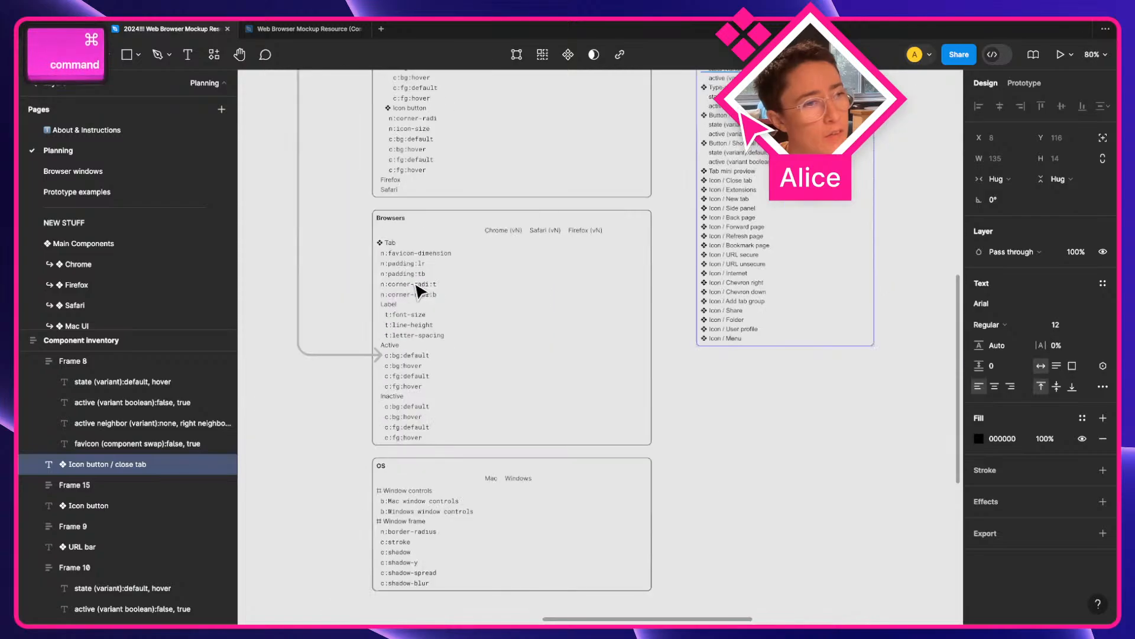
Examine the tabs and close buttons in the reference browser windows and compare them with the variable lists in the collections.
{"action": "key", "text": "space"}
{"action": "left_click_drag", "start_coordinate": [679, 205], "coordinate": [274, 375]}
{"action": "left_click_drag", "start_coordinate": [940, 96], "coordinate": [607, 195]}
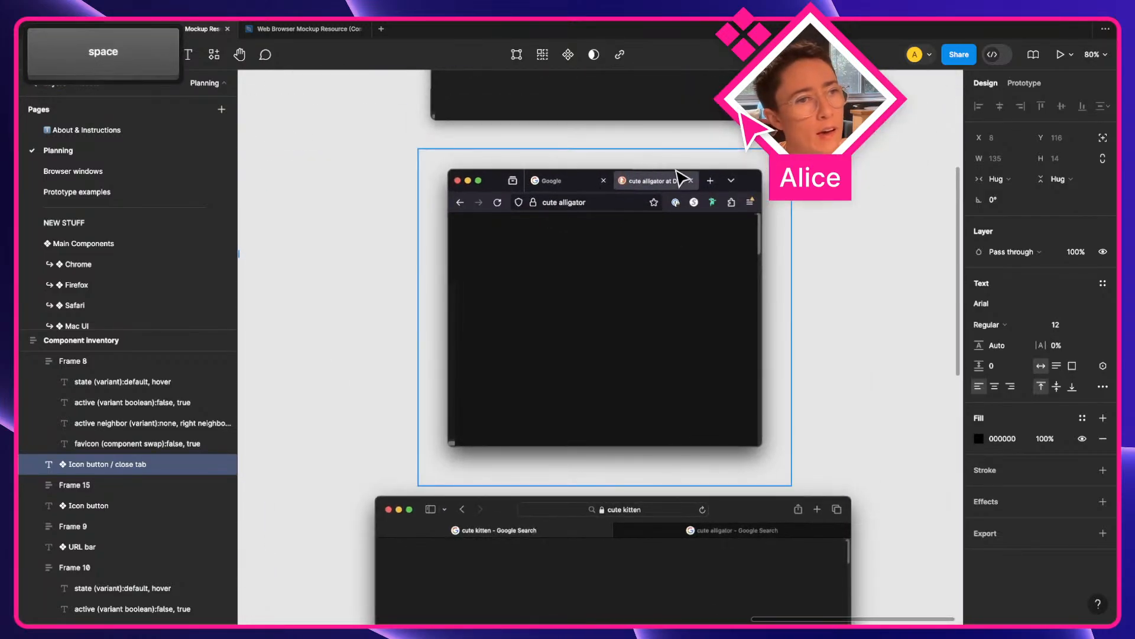
{"action": "scroll", "coordinate": [679, 177], "scroll_direction": "up", "scroll_amount": 5}
{"action": "scroll", "coordinate": [704, 213], "scroll_direction": "up", "scroll_amount": 3}
{"action": "scroll", "coordinate": [651, 254], "scroll_direction": "down", "scroll_amount": 2}
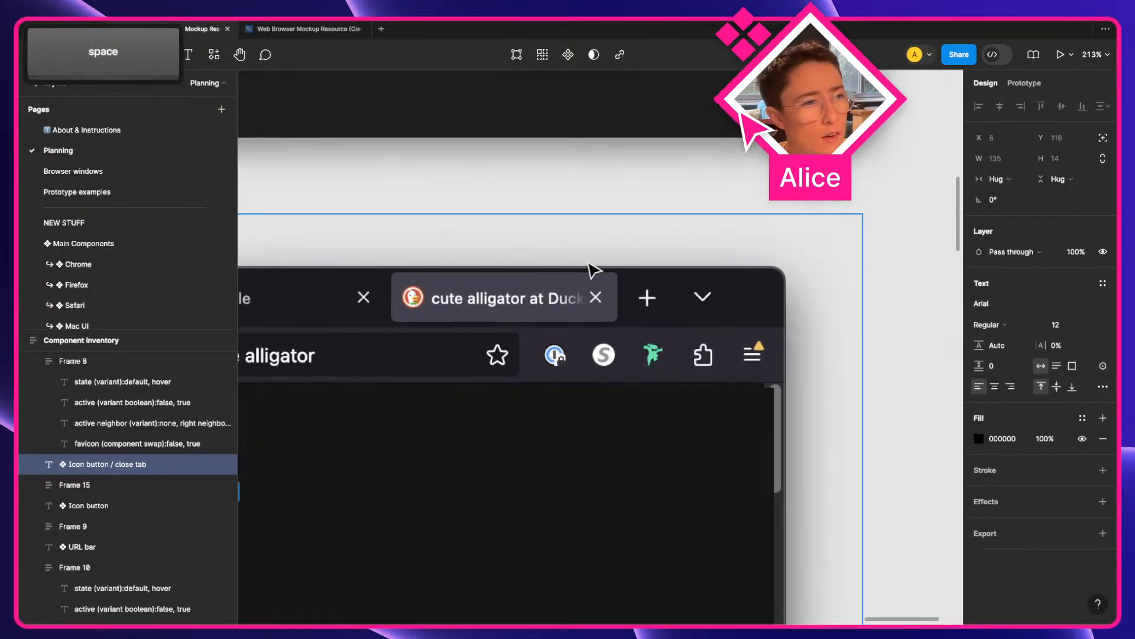
{"action": "scroll", "coordinate": [581, 313], "scroll_direction": "up", "scroll_amount": 5}
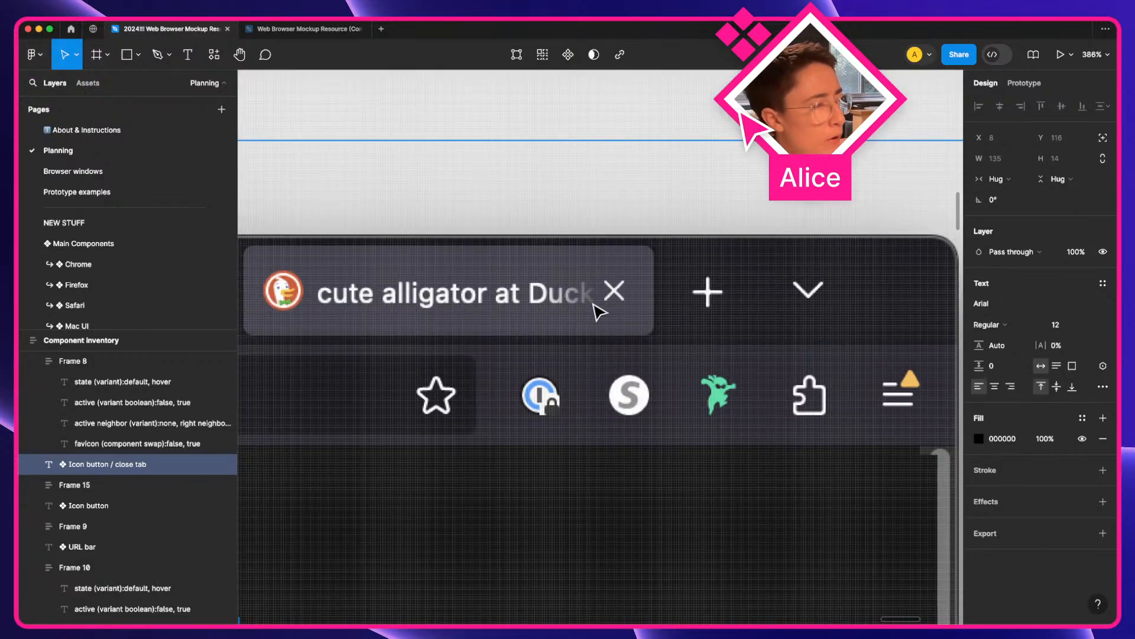
{"action": "scroll", "coordinate": [596, 313], "scroll_direction": "down", "scroll_amount": 10}
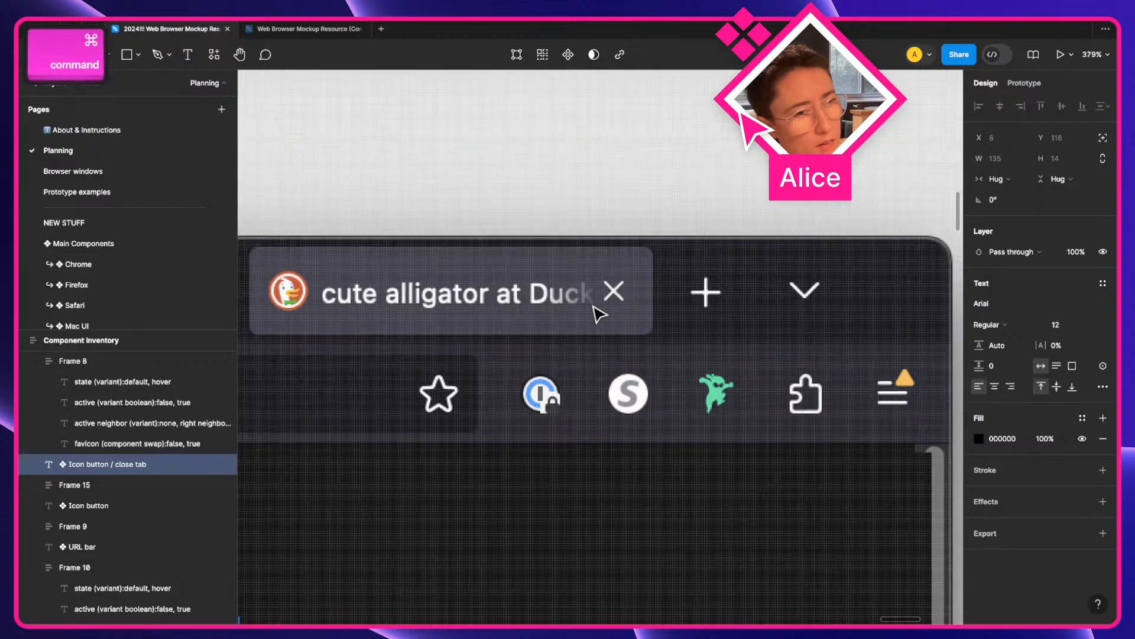
{"action": "key", "text": "space"}
{"action": "left_click_drag", "start_coordinate": [472, 459], "coordinate": [493, 309]}
{"action": "scroll", "coordinate": [493, 309], "scroll_direction": "left", "scroll_amount": 15}
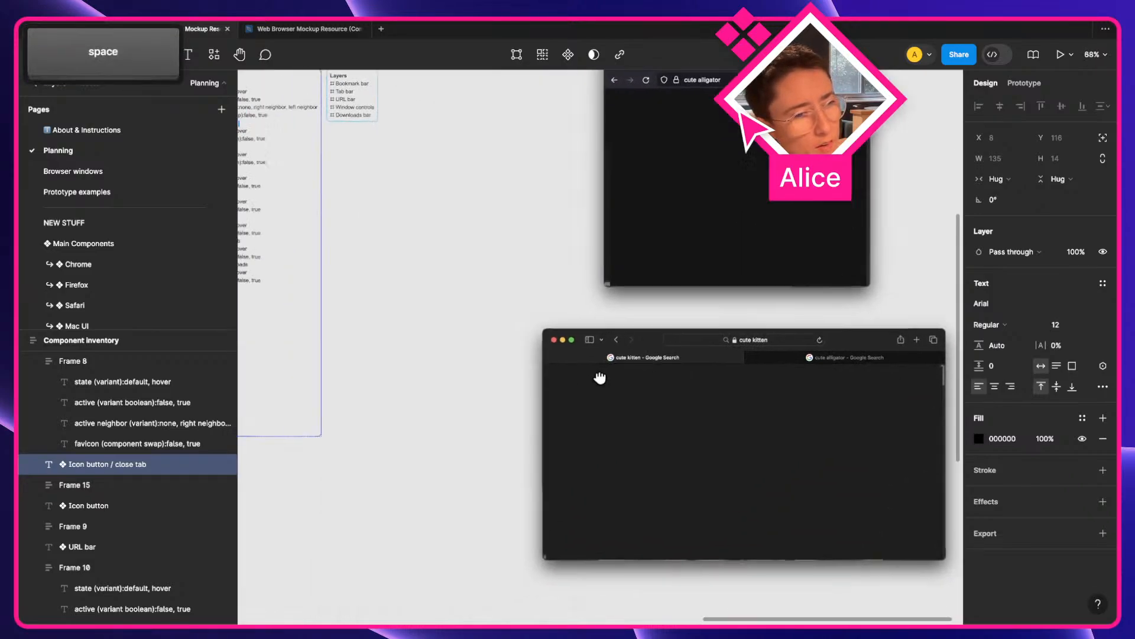
{"action": "scroll", "coordinate": [493, 355], "scroll_direction": "up", "scroll_amount": 5}
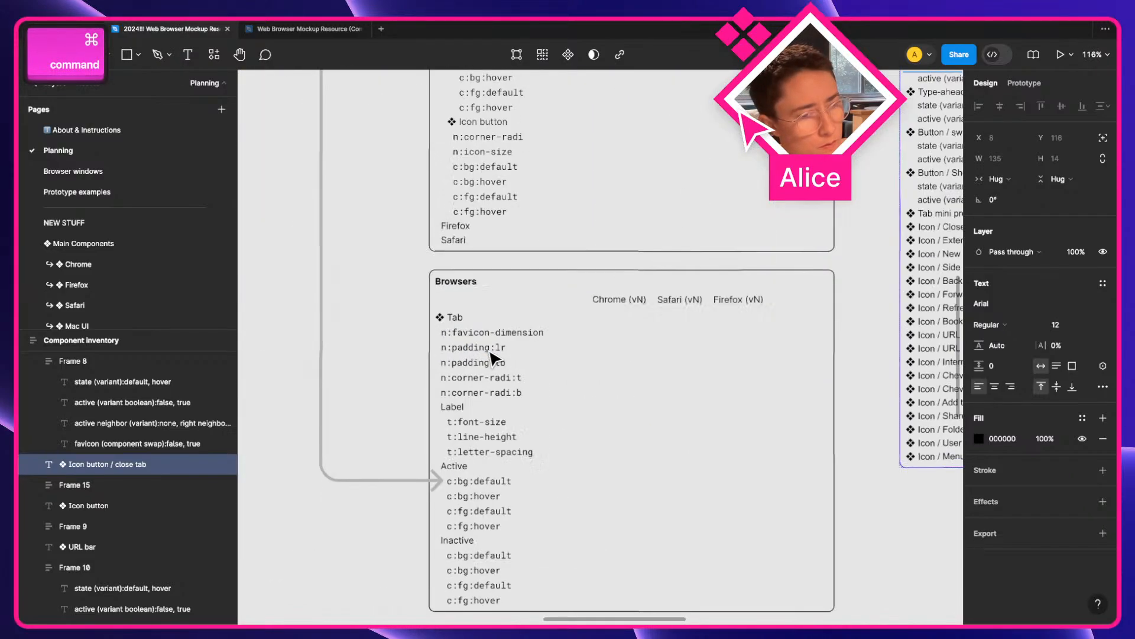
{"action": "key", "text": "space"}
{"action": "left_click_drag", "start_coordinate": [436, 281], "coordinate": [402, 371]}
Open the file's local variables and enlarge their window to show the Light and Dark modes.
{"action": "left_click", "coordinate": [778, 256]}
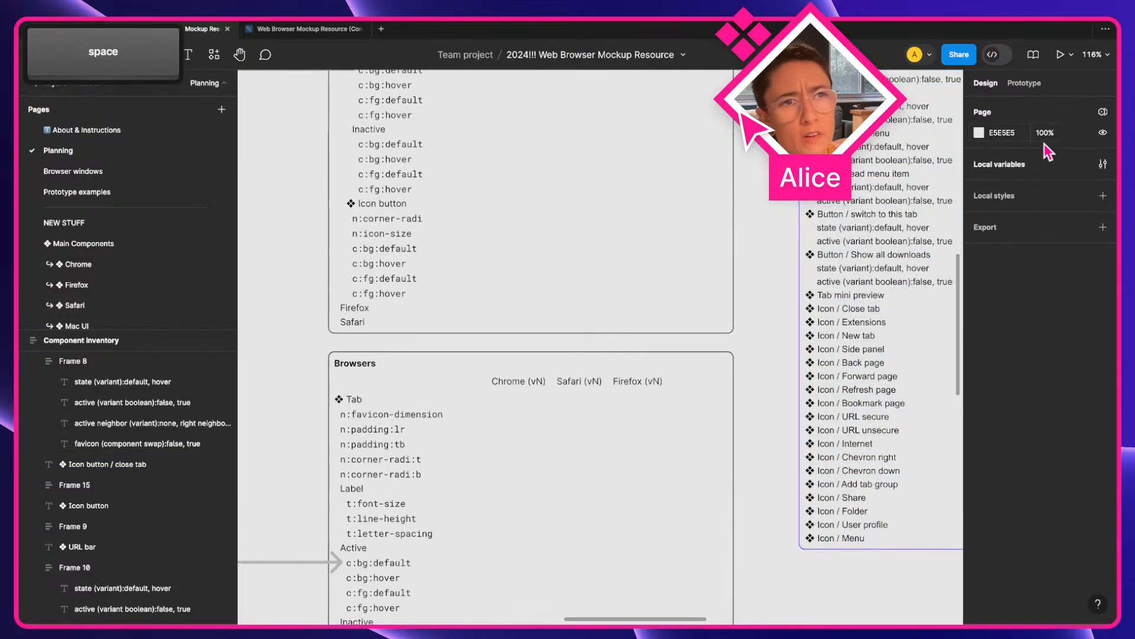
{"action": "left_click", "coordinate": [1102, 167]}
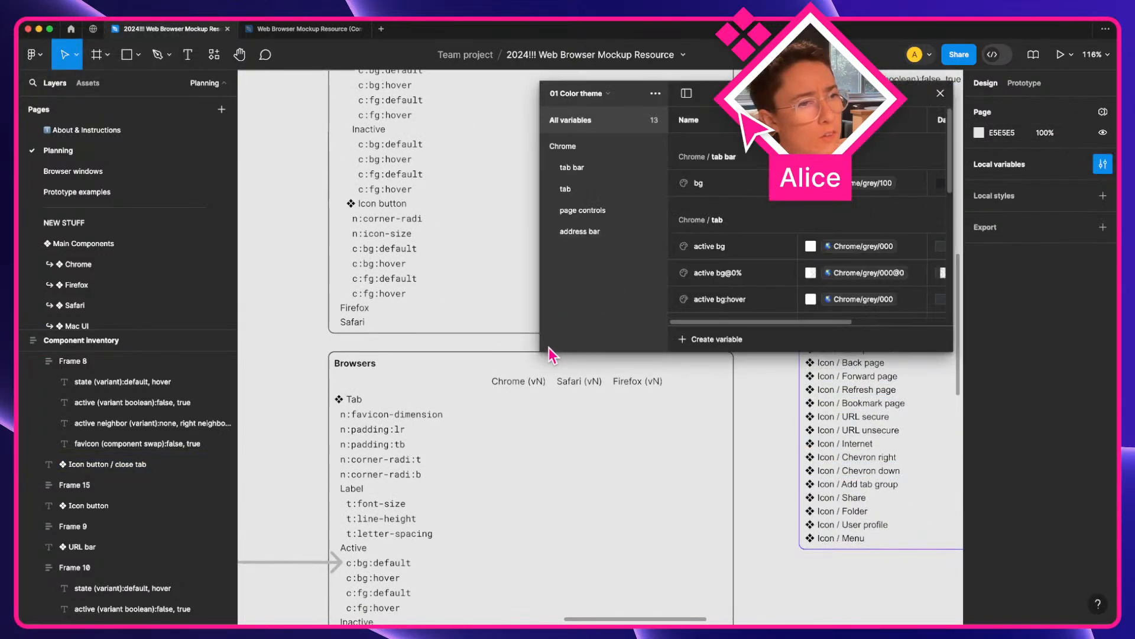
{"action": "left_click_drag", "start_coordinate": [549, 346], "coordinate": [225, 396]}
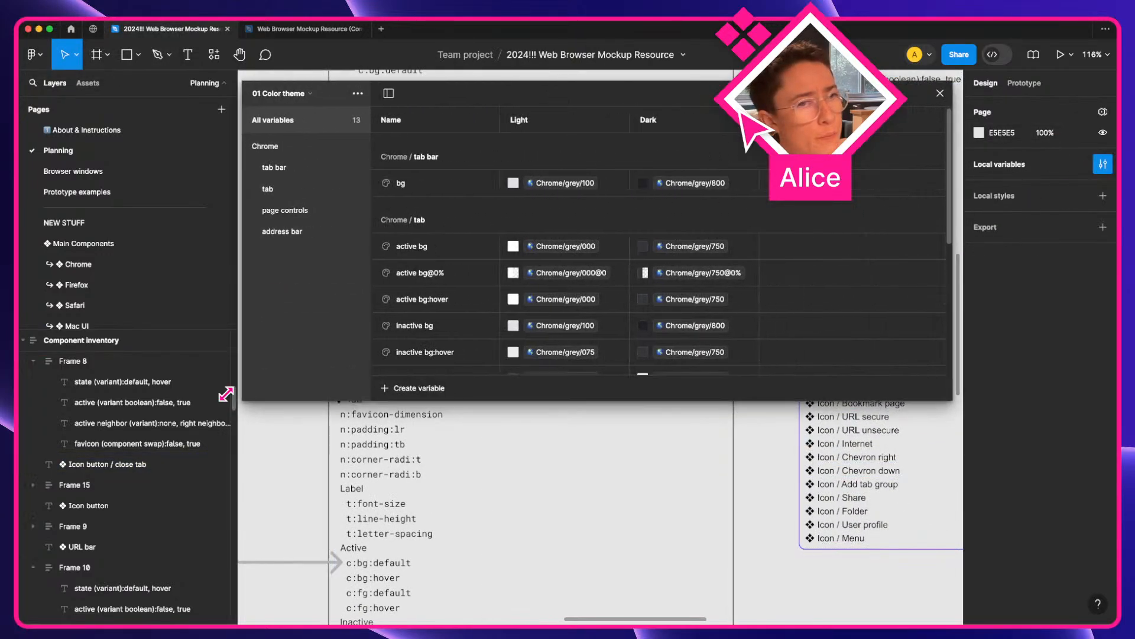
Create a new variable collection with one color variable and check the color options for its value.
{"action": "left_click", "coordinate": [299, 97]}
{"action": "left_click", "coordinate": [352, 114]}
{"action": "left_click", "coordinate": [339, 93]}
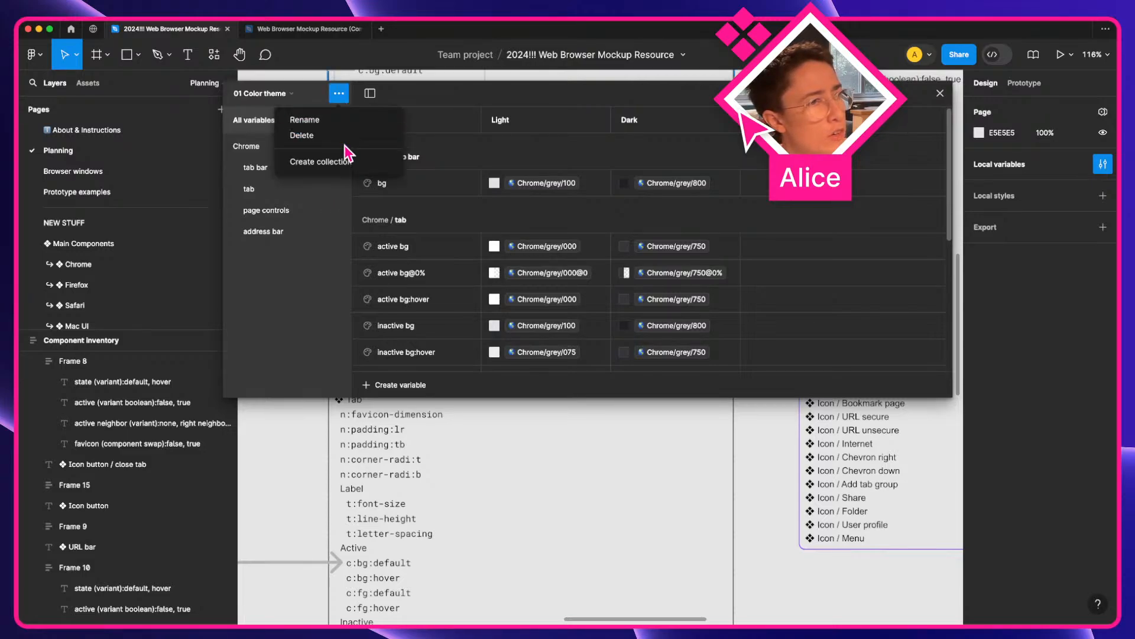
{"action": "left_click", "coordinate": [346, 161]}
{"action": "left_click", "coordinate": [620, 305]}
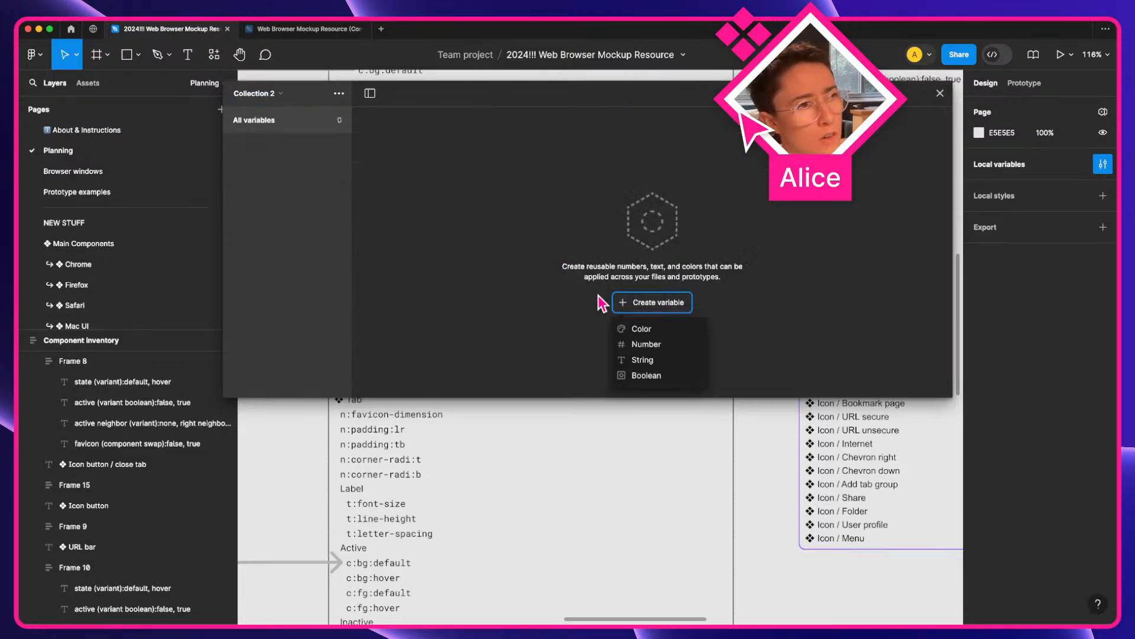
{"action": "left_click", "coordinate": [646, 332]}
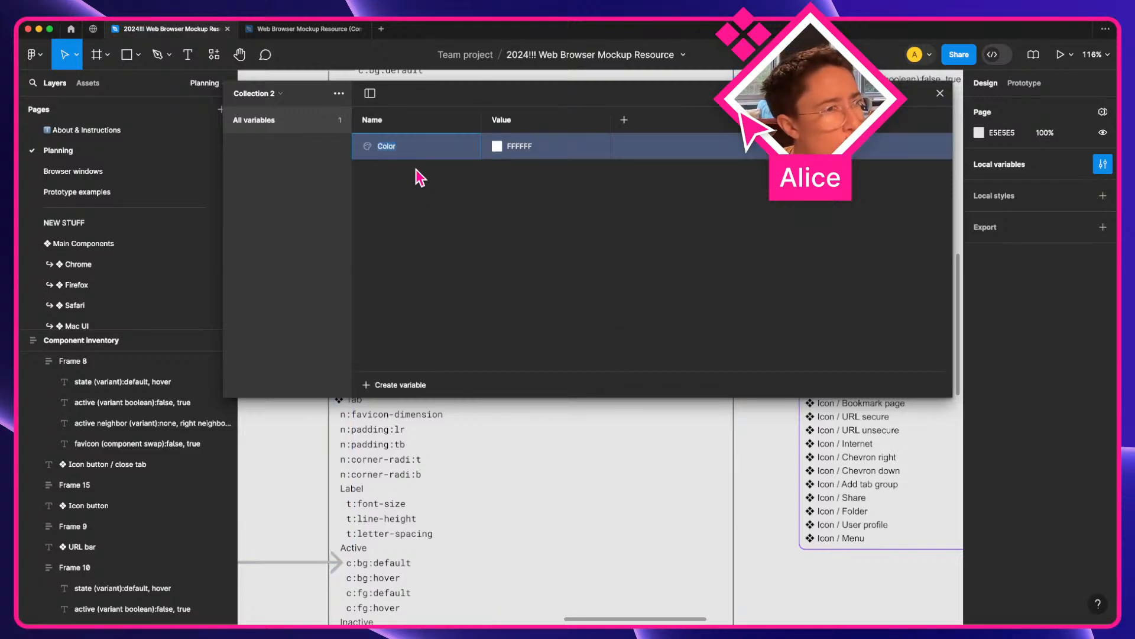
{"action": "left_click", "coordinate": [497, 148]}
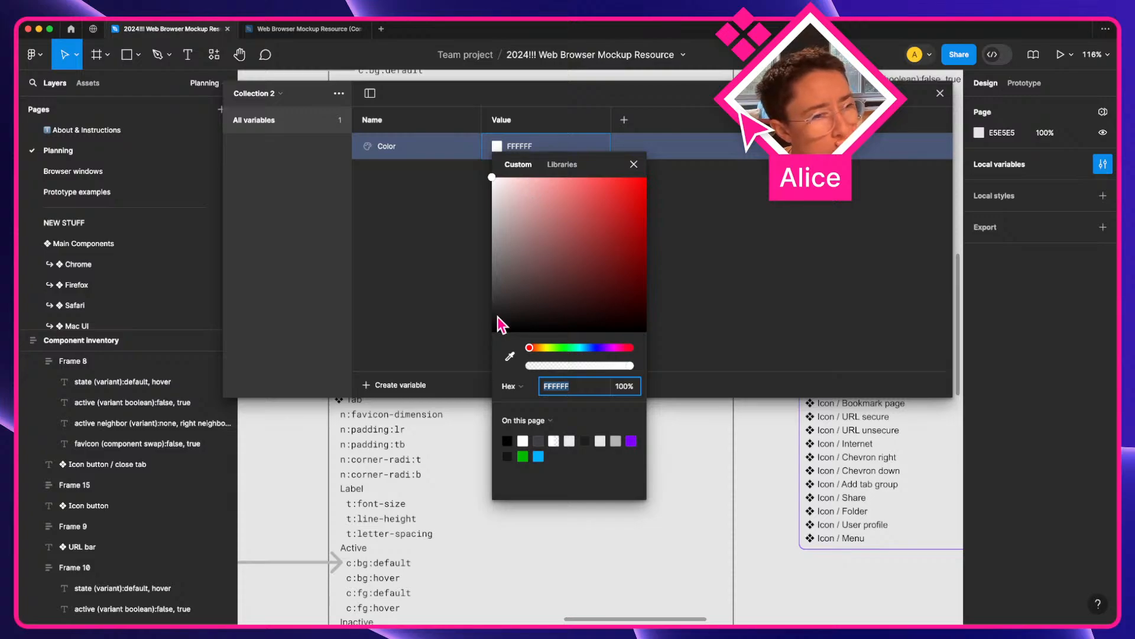
{"action": "left_click", "coordinate": [406, 255]}
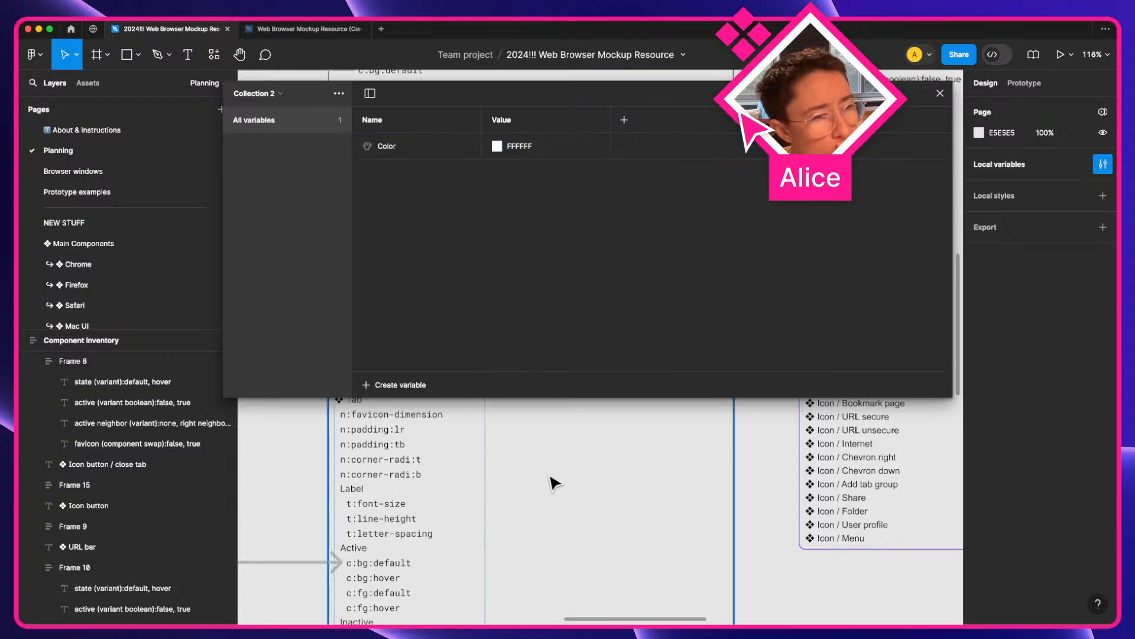
Draw a rectangle about 152 × 105 on an empty canvas area and change its fill to a linear gradient.
{"action": "scroll", "coordinate": [555, 483], "scroll_direction": "up", "scroll_amount": 10}
{"action": "key", "text": "r"}
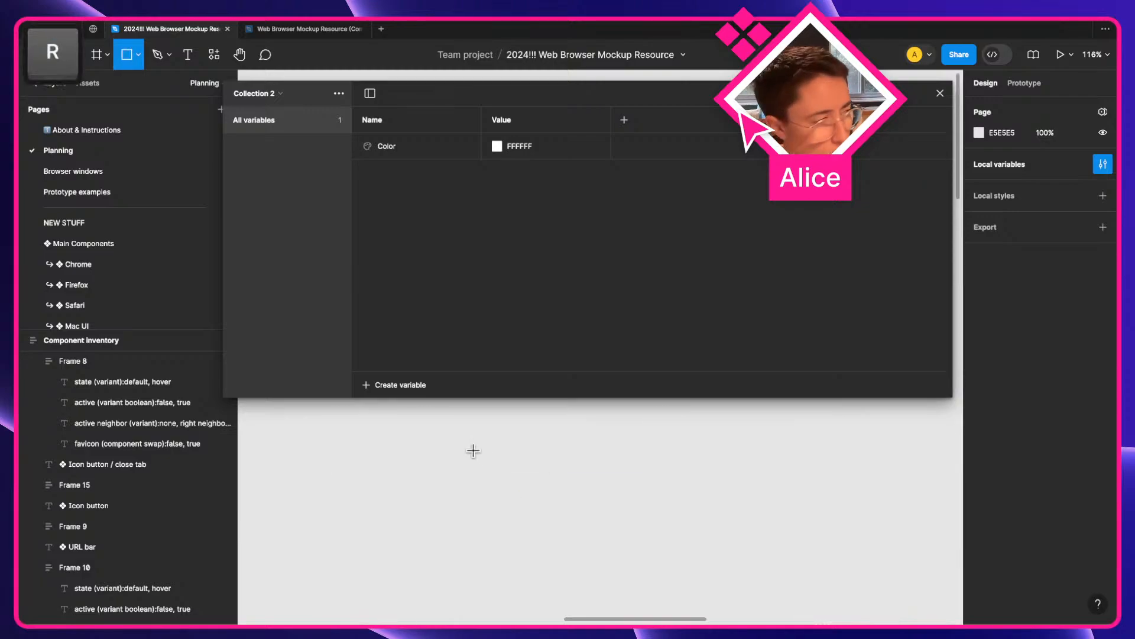
{"action": "left_click_drag", "start_coordinate": [473, 449], "coordinate": [588, 527]}
{"action": "left_click", "coordinate": [979, 283]}
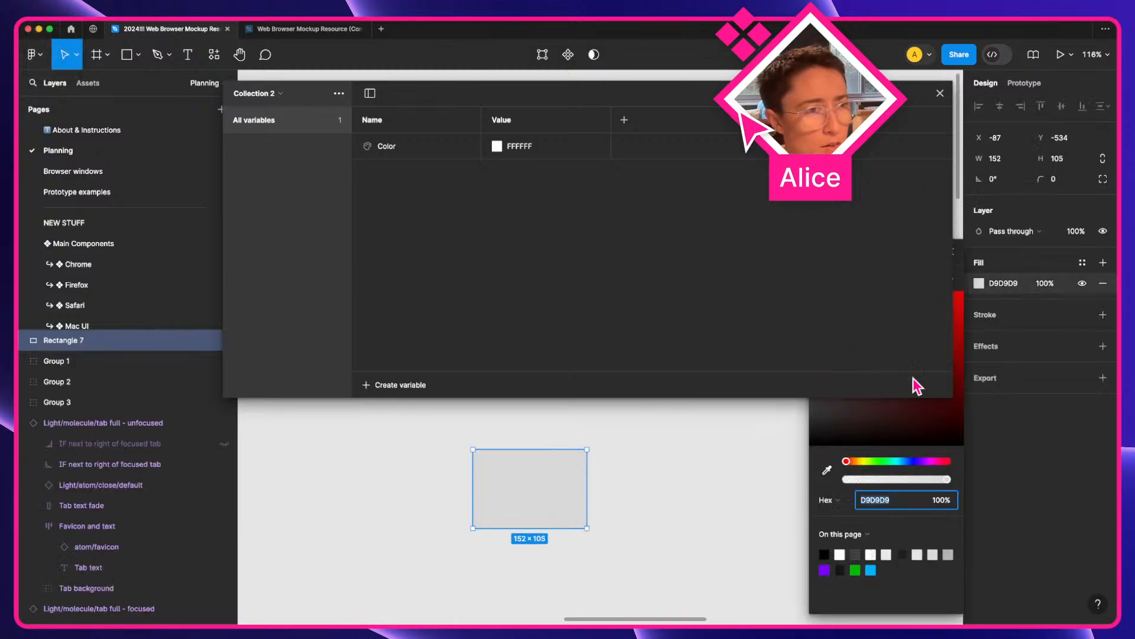
{"action": "left_click_drag", "start_coordinate": [945, 396], "coordinate": [887, 240]}
{"action": "left_click", "coordinate": [927, 248]}
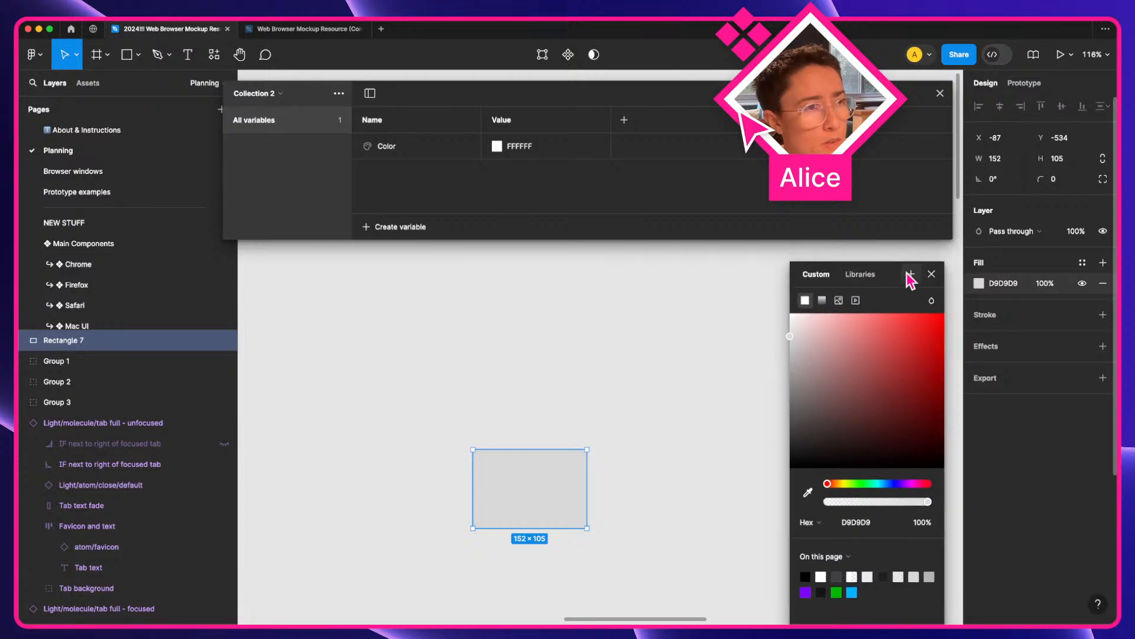
{"action": "left_click", "coordinate": [821, 300]}
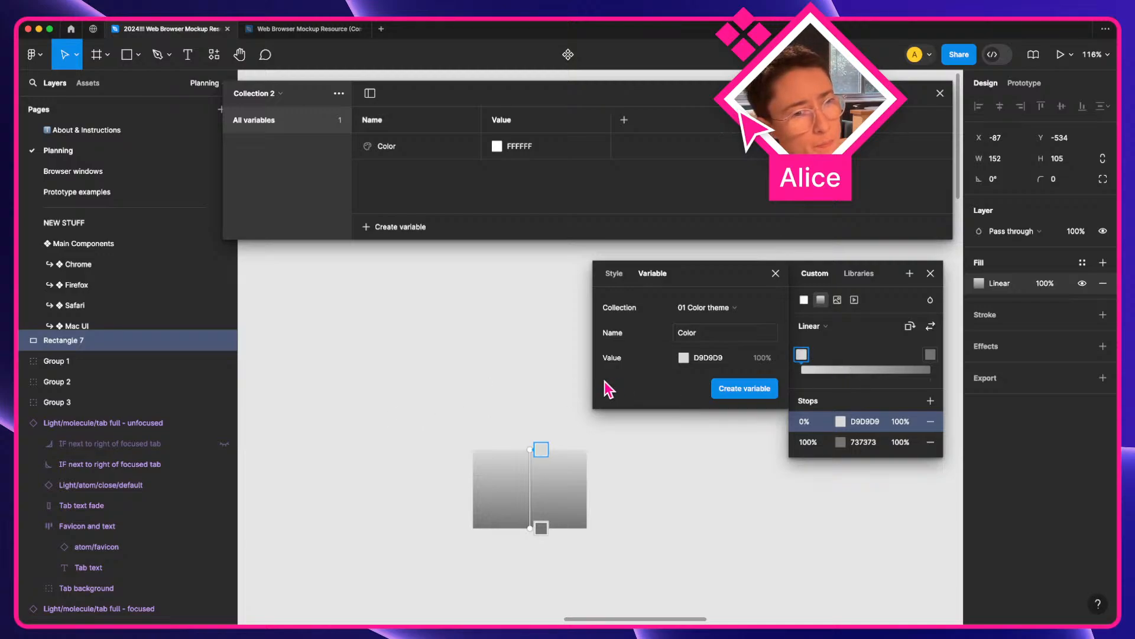
Rename the new collection's color variable to stop 1 and add a second color variable, stop 2.
{"action": "double_click", "coordinate": [386, 148]}
{"action": "type", "text": "stop 1"}
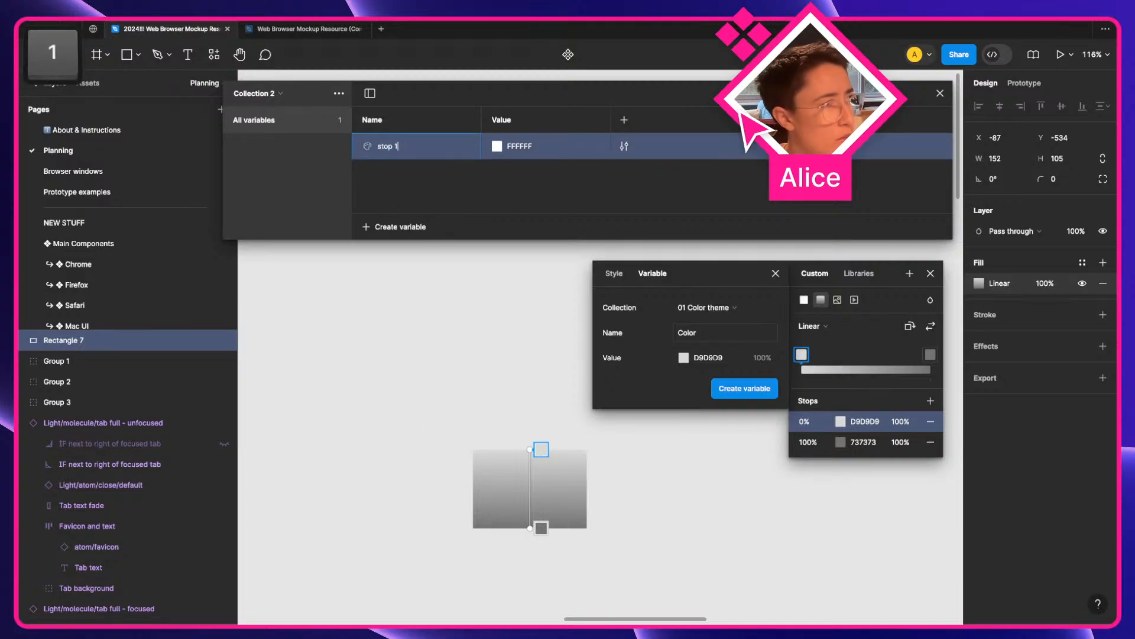
{"action": "key", "text": "Return"}
{"action": "key", "text": "super+Return"}
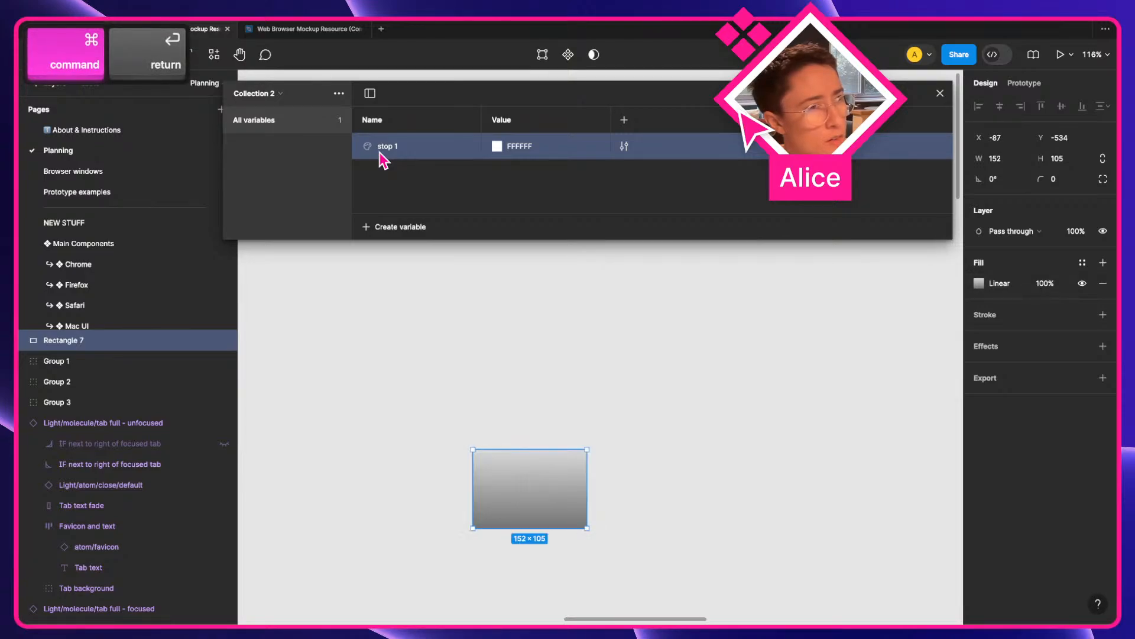
{"action": "key", "text": "shift+Return"}
{"action": "left_click", "coordinate": [458, 204]}
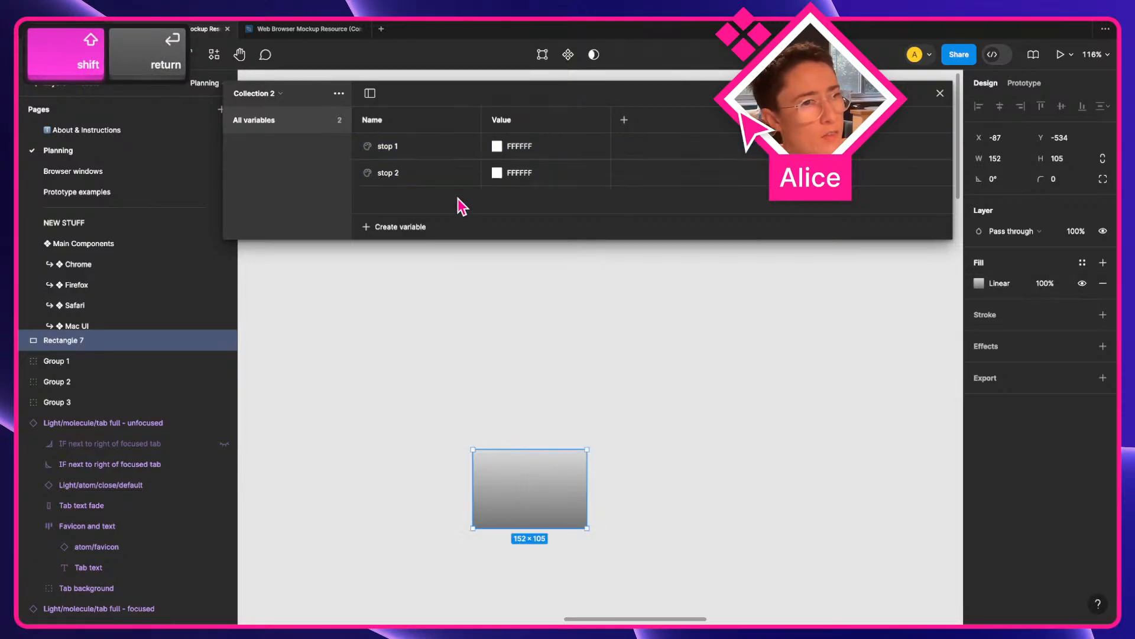
{"action": "left_click", "coordinate": [987, 283]}
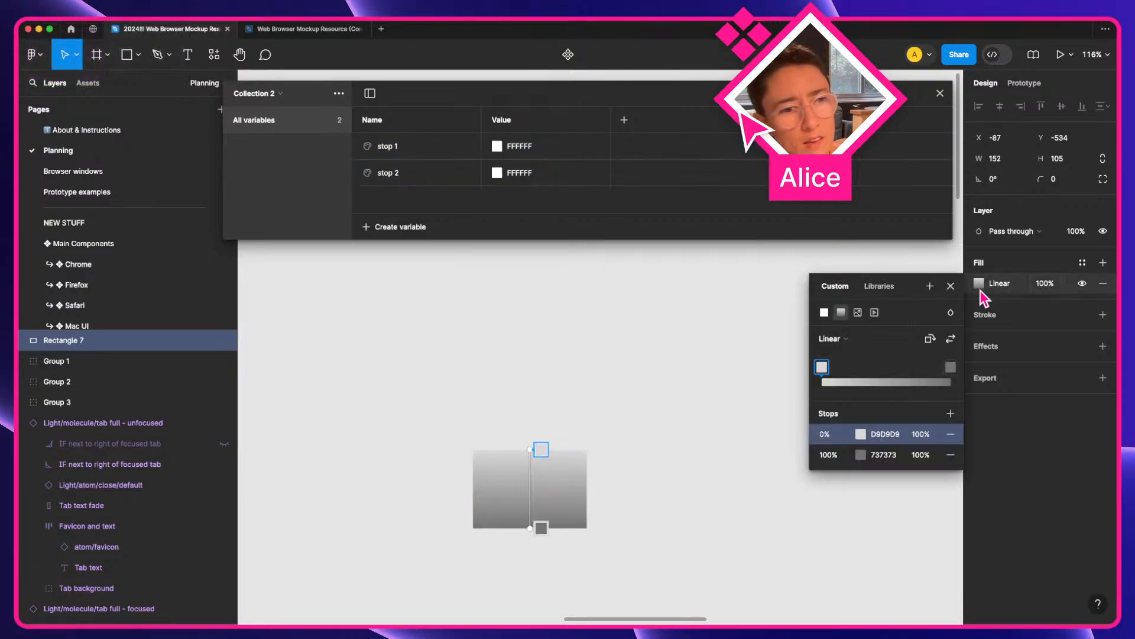
{"action": "left_click", "coordinate": [861, 434]}
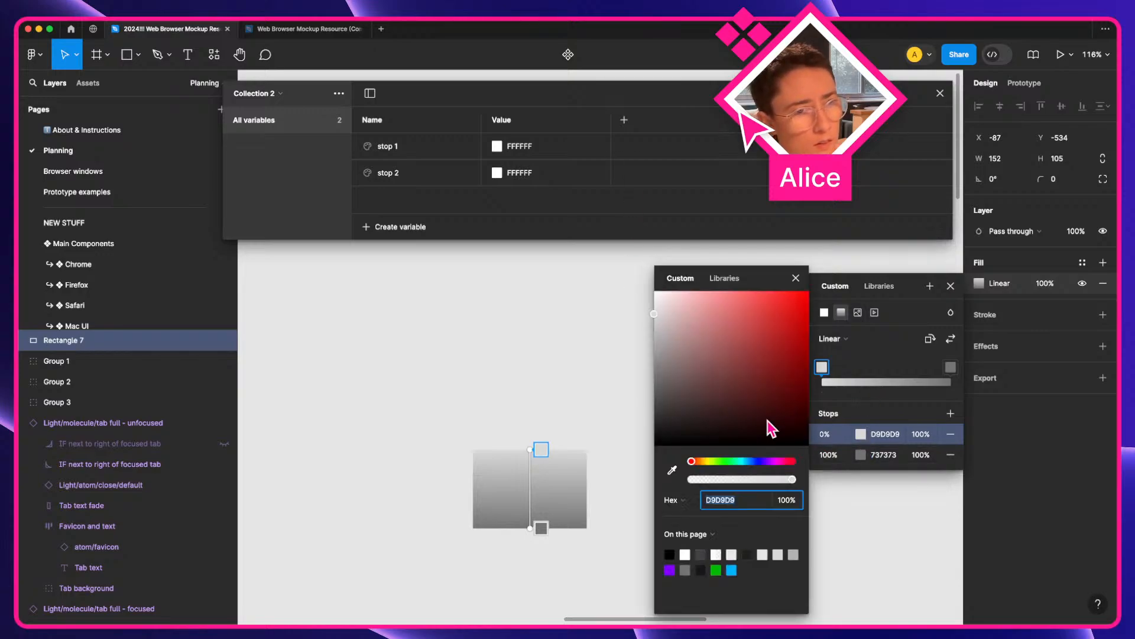
{"action": "left_click", "coordinate": [723, 277]}
{"action": "key", "text": "t"}
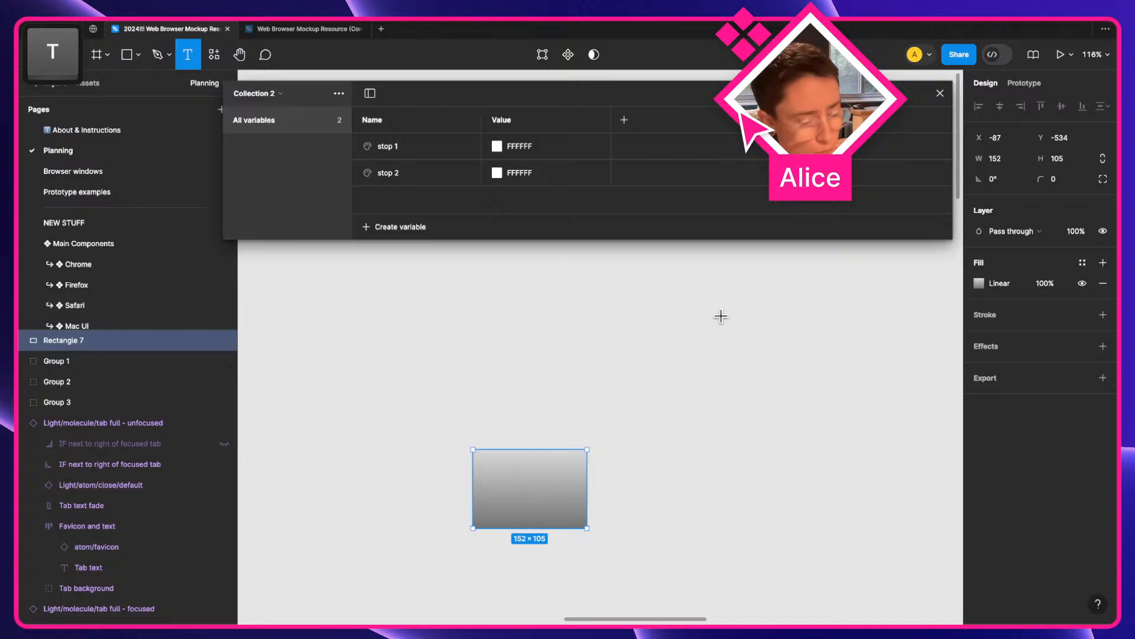
{"action": "key", "text": "v"}
Link the rectangle's 0% gradient stop to the stop 1 color variable.
{"action": "left_click", "coordinate": [989, 284]}
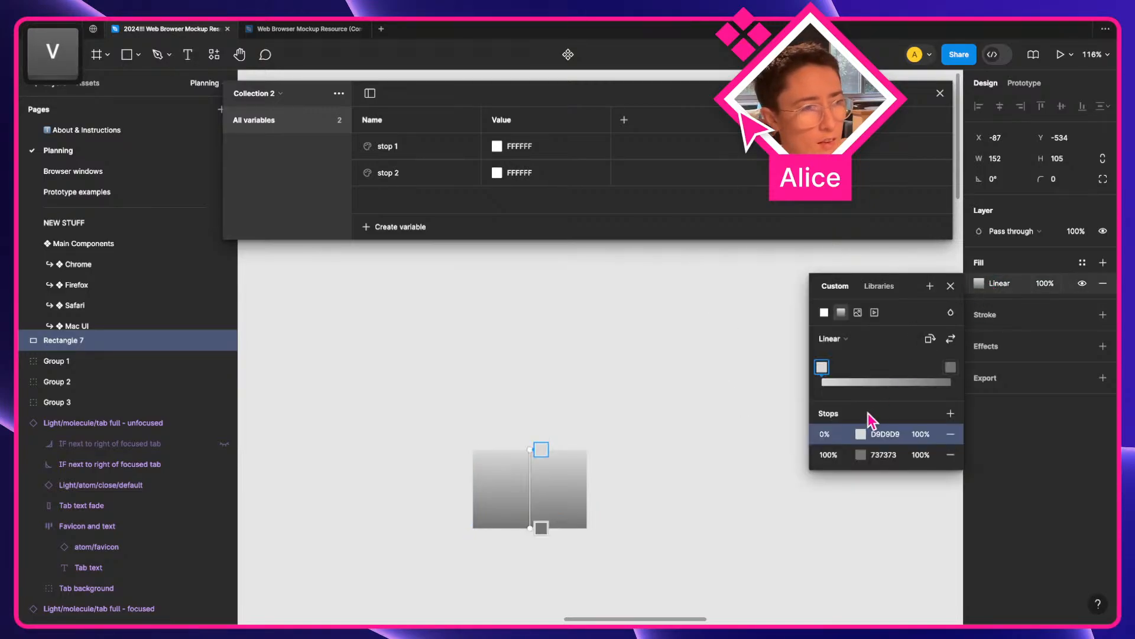
{"action": "left_click", "coordinate": [861, 434]}
{"action": "left_click", "coordinate": [739, 279]}
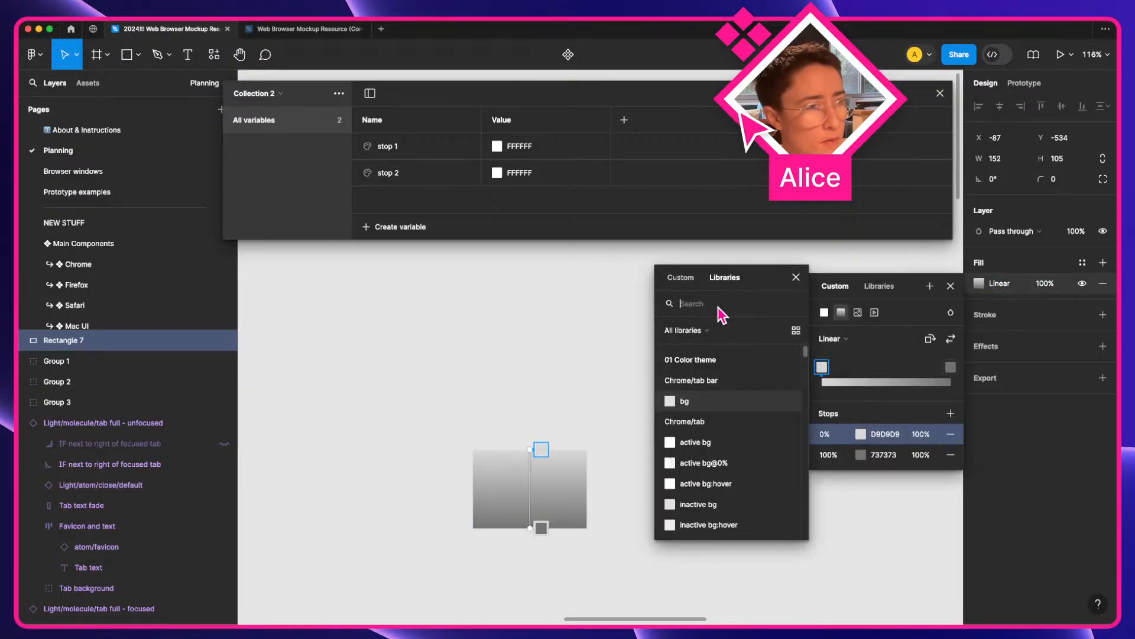
{"action": "type", "text": "st"}
{"action": "left_click", "coordinate": [710, 359]}
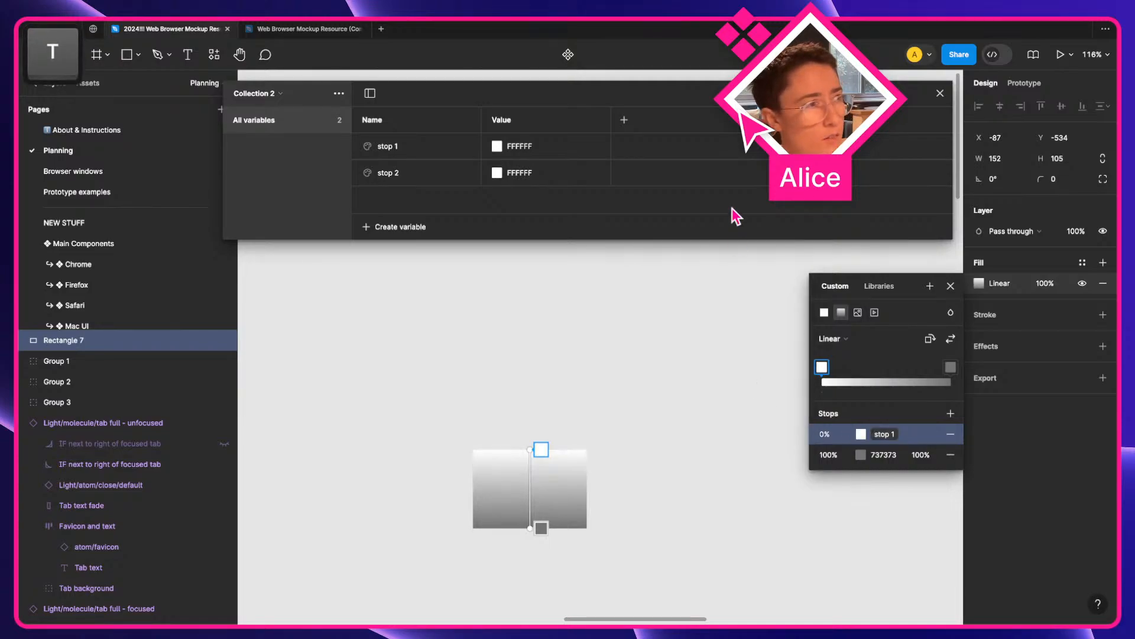
Set the stop 2 color variable's value to FF0000.
{"action": "left_click", "coordinate": [497, 173]}
{"action": "left_click", "coordinate": [496, 172]}
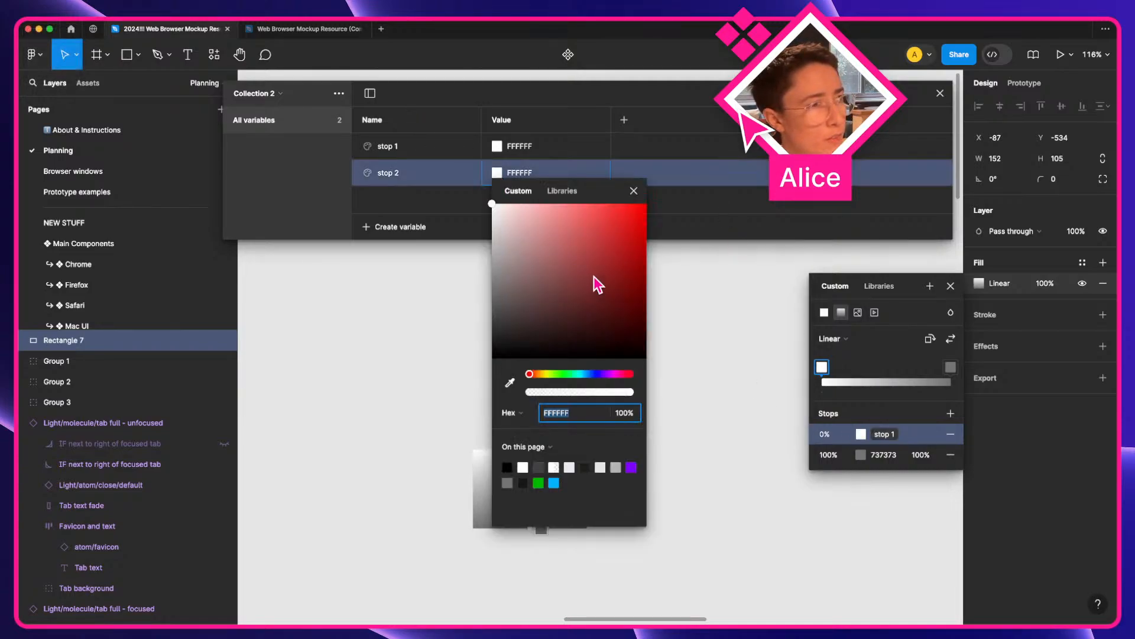
{"action": "left_click_drag", "start_coordinate": [594, 276], "coordinate": [650, 201]}
Link the rectangle's 100% gradient stop to the stop 2 color variable and close the variable's color picker.
{"action": "left_click", "coordinate": [855, 455]}
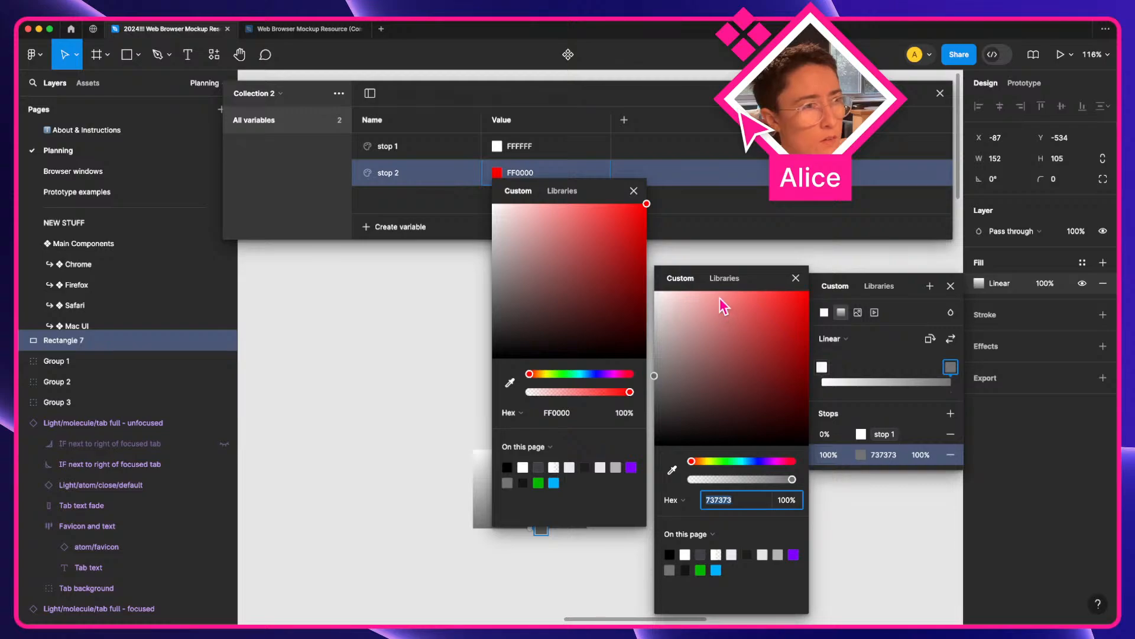
{"action": "left_click", "coordinate": [724, 278]}
{"action": "type", "text": "st"}
{"action": "left_click", "coordinate": [686, 381]}
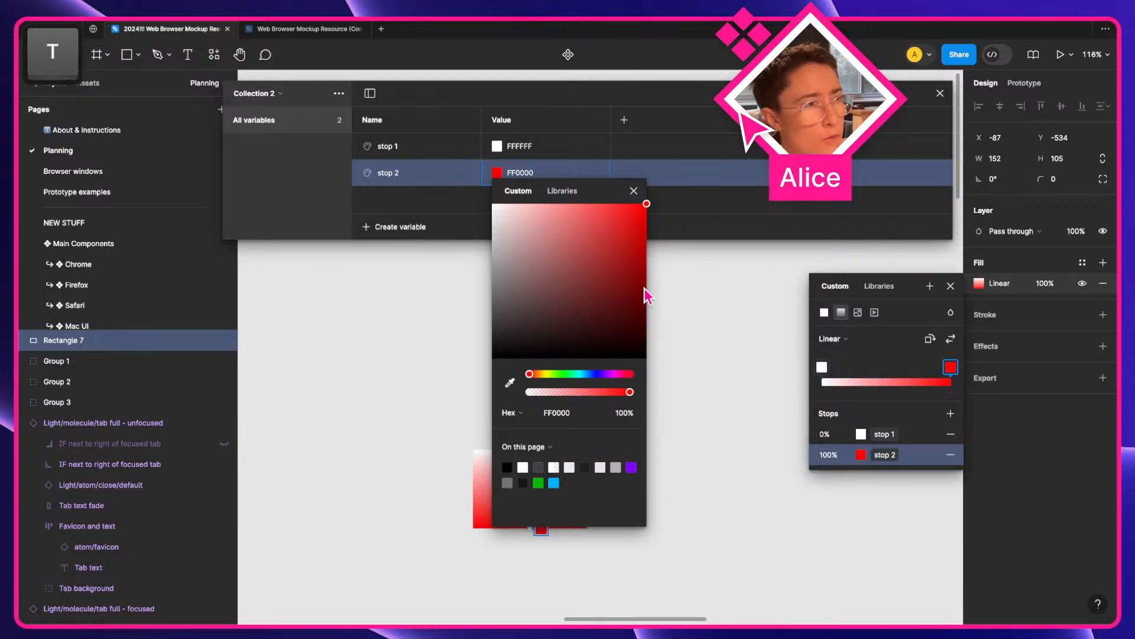
{"action": "left_click", "coordinate": [633, 190]}
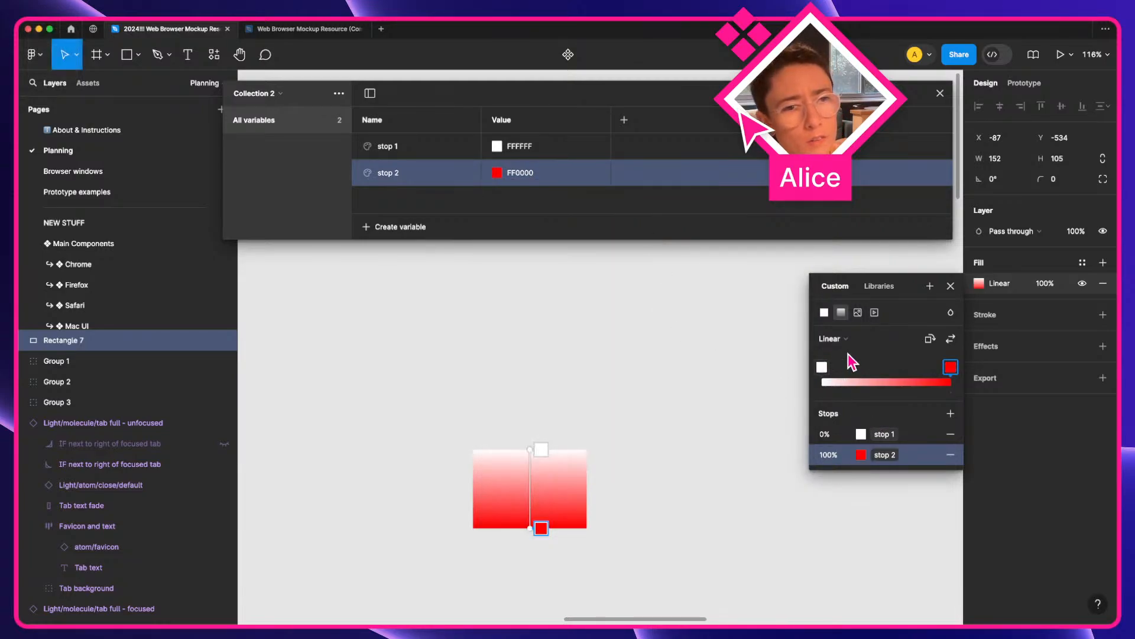
{"action": "left_click", "coordinate": [861, 434]}
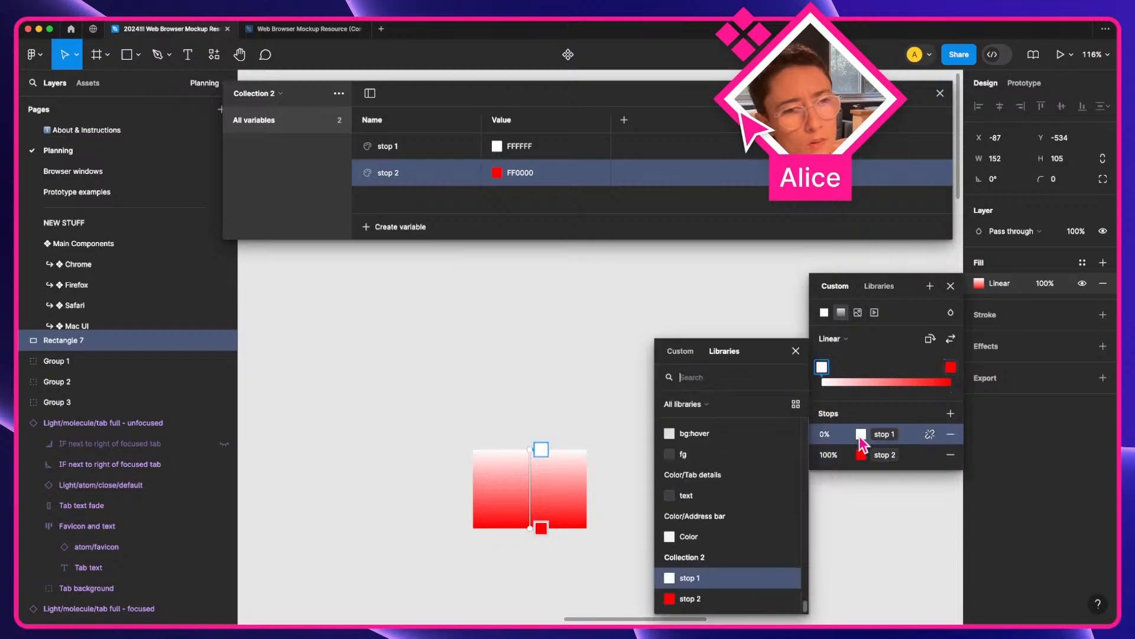
{"action": "left_click", "coordinate": [842, 382]}
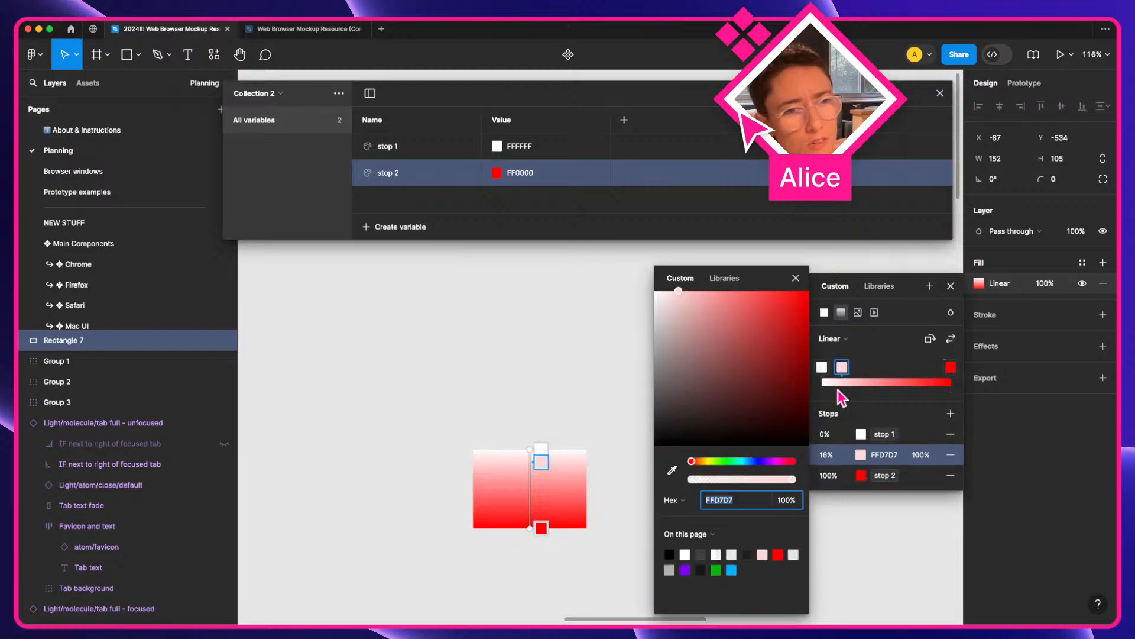
{"action": "left_click", "coordinate": [951, 454]}
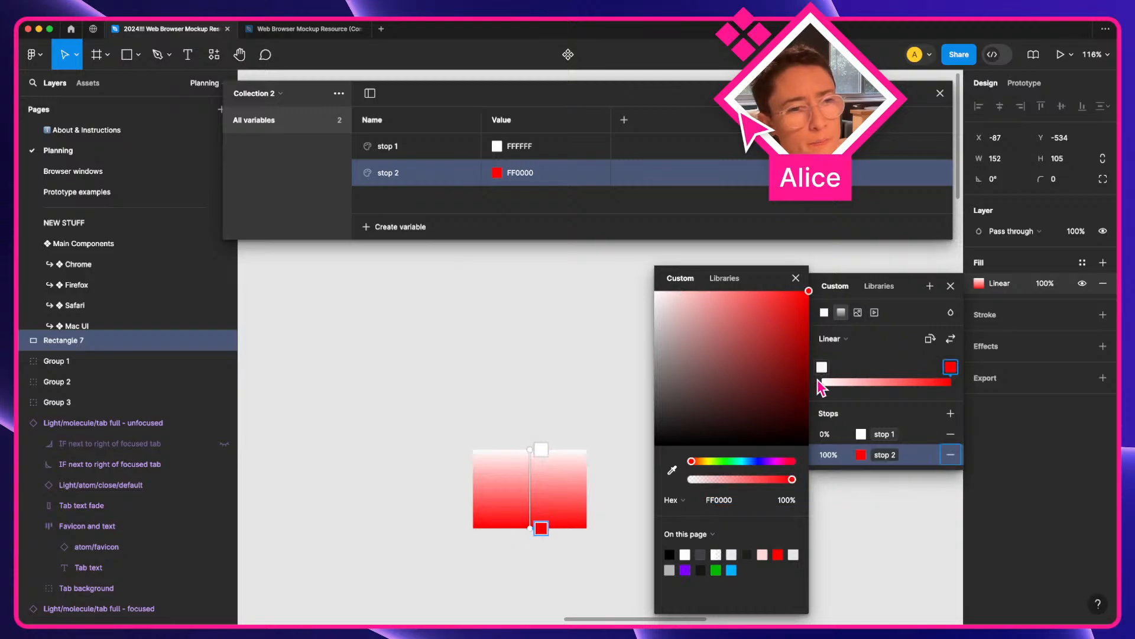
{"action": "left_click", "coordinate": [797, 278]}
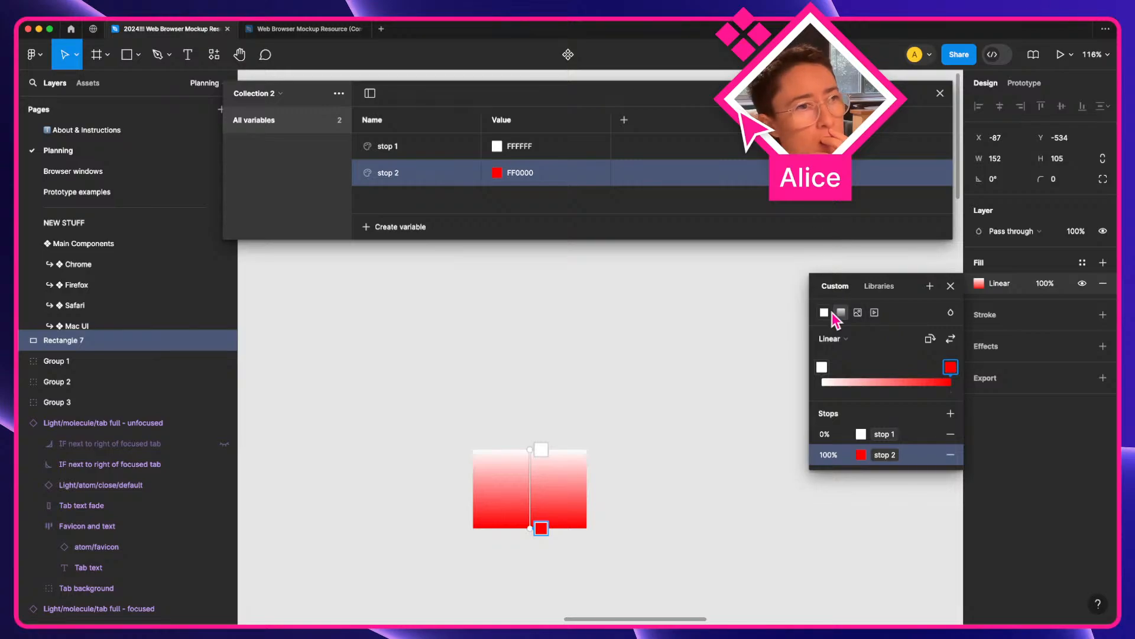
Examine the title text fade beside the close icon on the active tab in the dark Firefox screenshot.
{"action": "scroll", "coordinate": [548, 432], "scroll_direction": "down", "scroll_amount": 8}
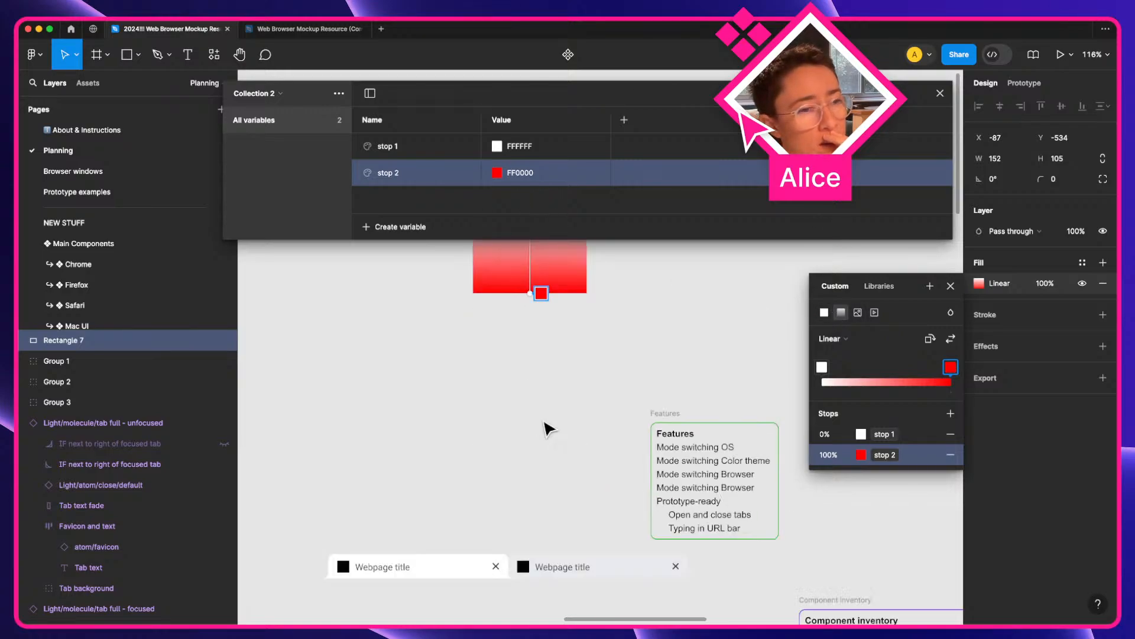
{"action": "scroll", "coordinate": [714, 438], "scroll_direction": "right", "scroll_amount": 10}
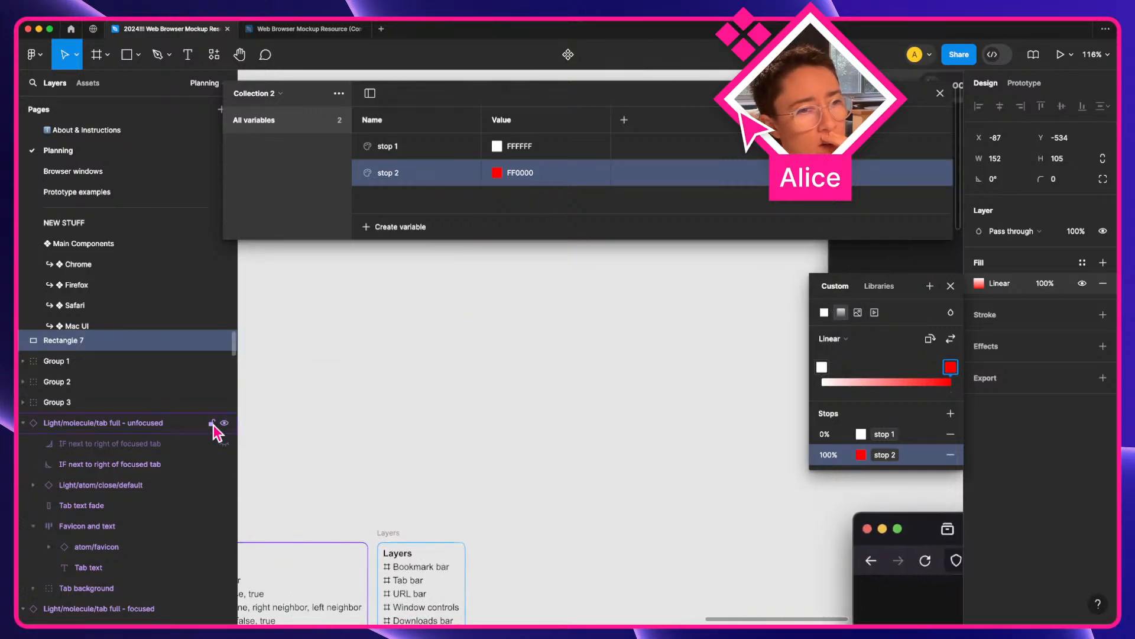
{"action": "scroll", "coordinate": [353, 422], "scroll_direction": "right", "scroll_amount": 5}
{"action": "scroll", "coordinate": [406, 469], "scroll_direction": "right", "scroll_amount": 10}
{"action": "scroll", "coordinate": [609, 459], "scroll_direction": "down", "scroll_amount": 2}
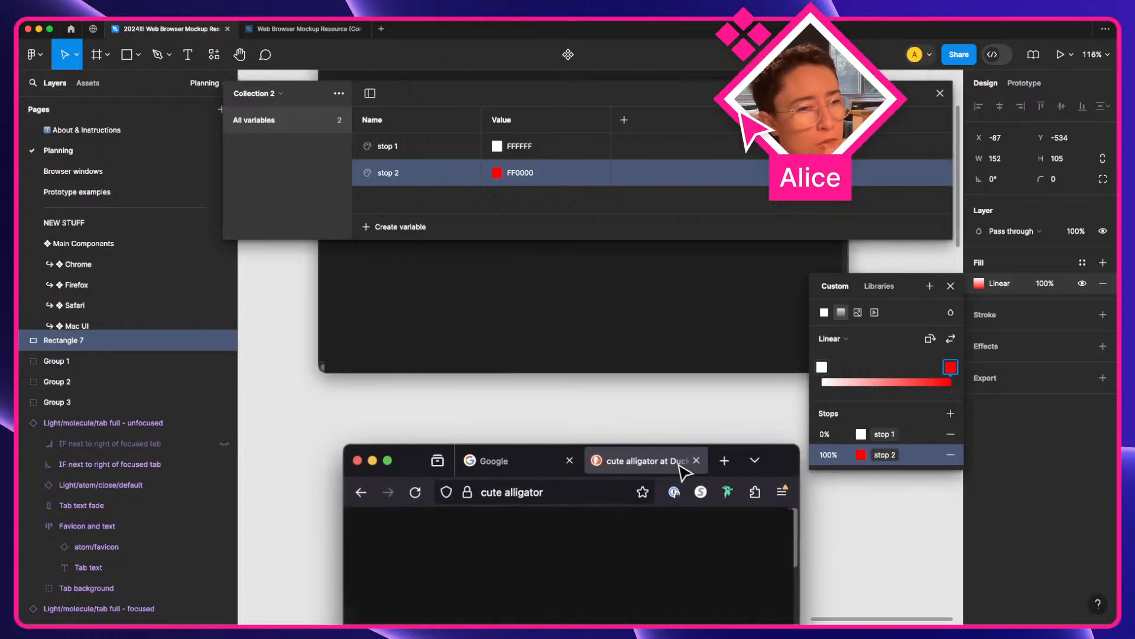
{"action": "scroll", "coordinate": [709, 474], "scroll_direction": "up", "scroll_amount": 10}
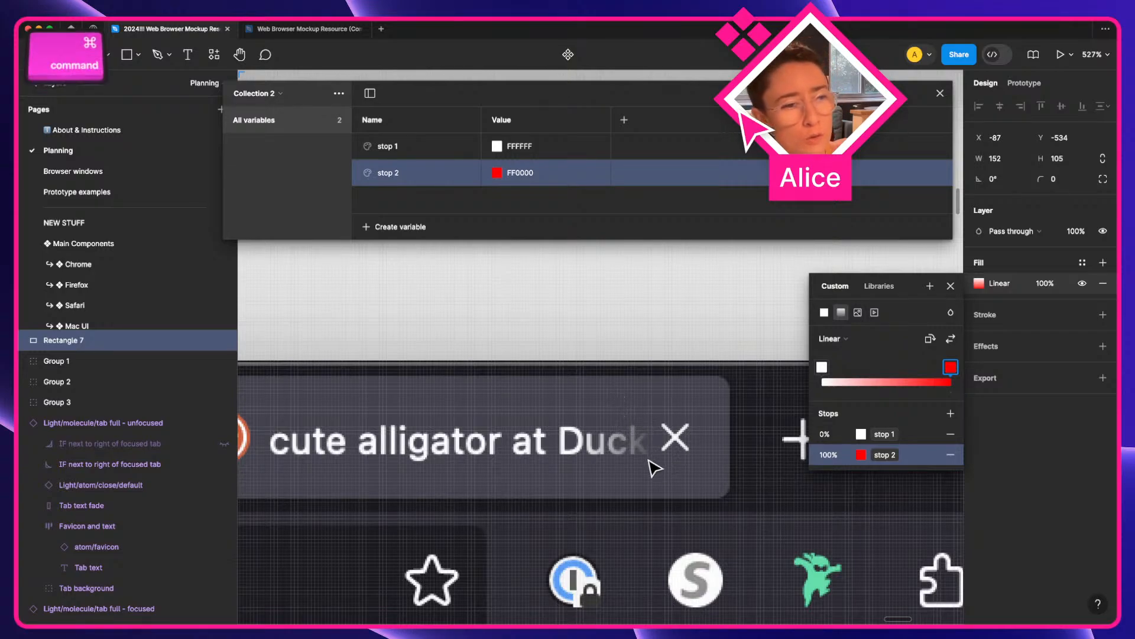
{"action": "scroll", "coordinate": [651, 466], "scroll_direction": "down", "scroll_amount": 10}
{"action": "left_click_drag", "start_coordinate": [491, 490], "coordinate": [658, 456]}
{"action": "left_click_drag", "start_coordinate": [458, 461], "coordinate": [896, 392]}
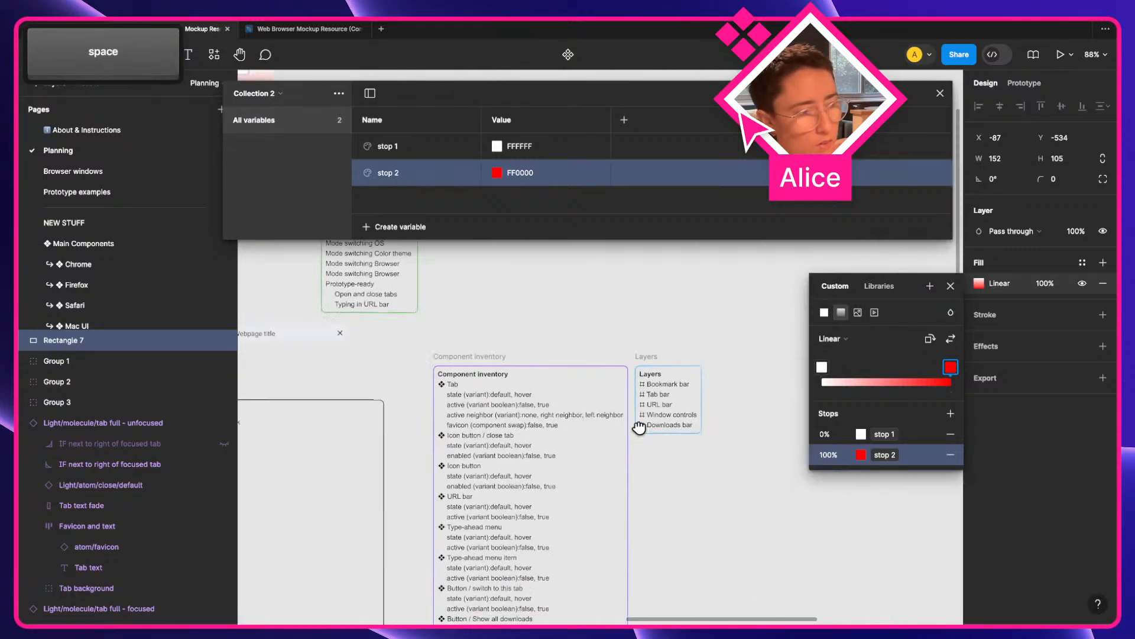
{"action": "left_click_drag", "start_coordinate": [513, 478], "coordinate": [644, 368]}
{"action": "left_click_drag", "start_coordinate": [444, 424], "coordinate": [469, 424]}
{"action": "left_click_drag", "start_coordinate": [658, 394], "coordinate": [349, 457]}
{"action": "left_click_drag", "start_coordinate": [653, 408], "coordinate": [469, 517]}
{"action": "left_click_drag", "start_coordinate": [586, 421], "coordinate": [533, 530]}
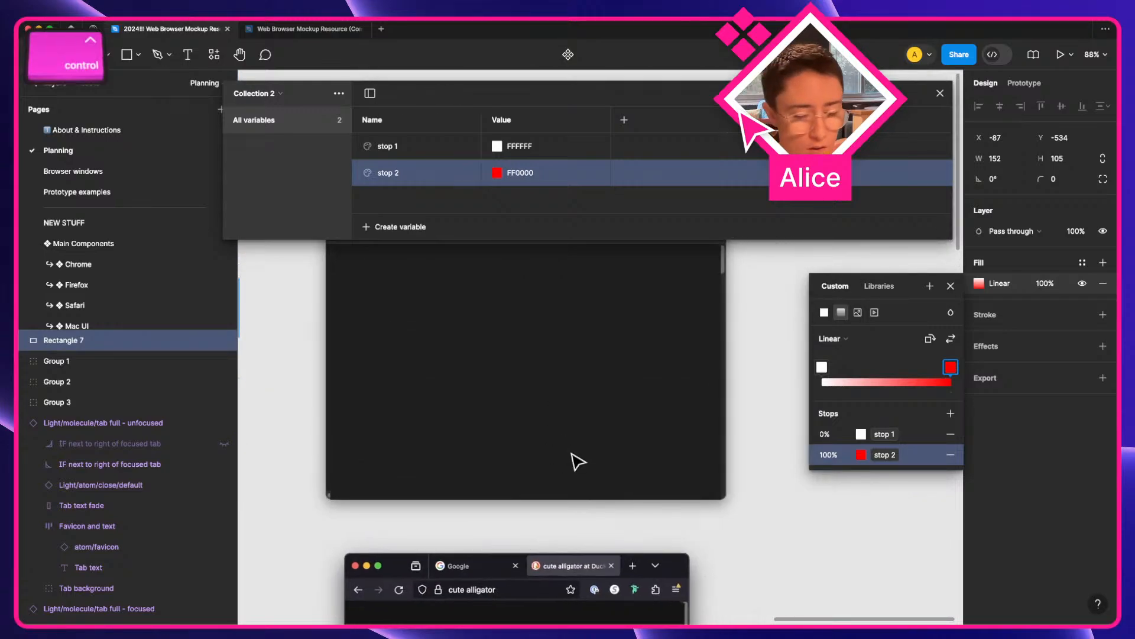
Switch to the open Firefox window, show its Google tab to examine the tab styling, and return to Figma.
{"action": "key", "text": "ctrl+Right"}
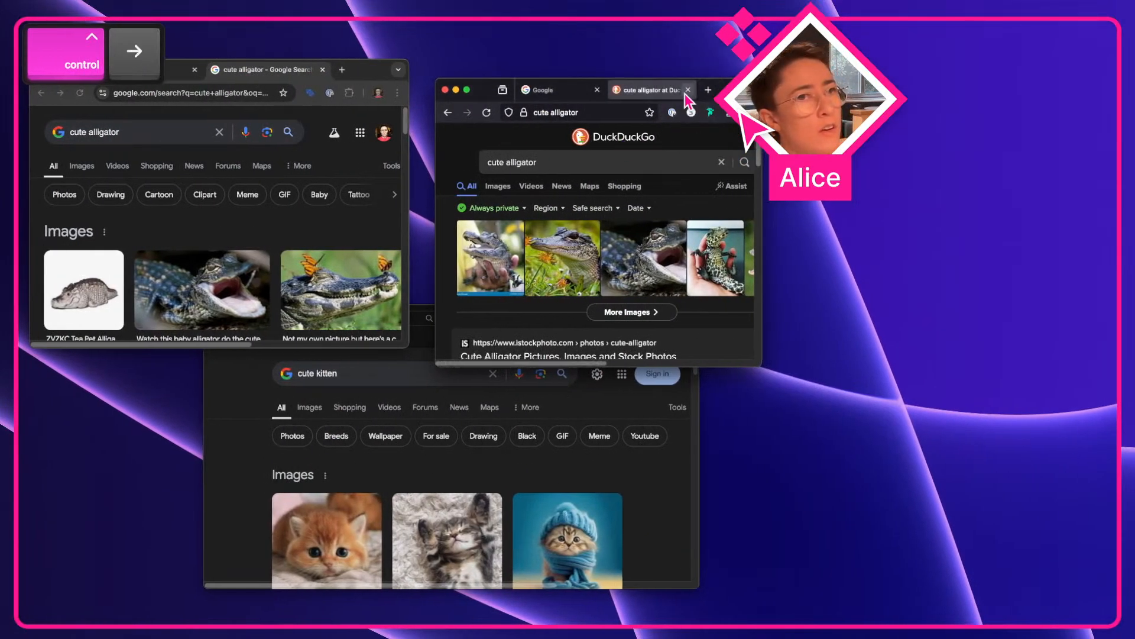
{"action": "left_click", "coordinate": [542, 90]}
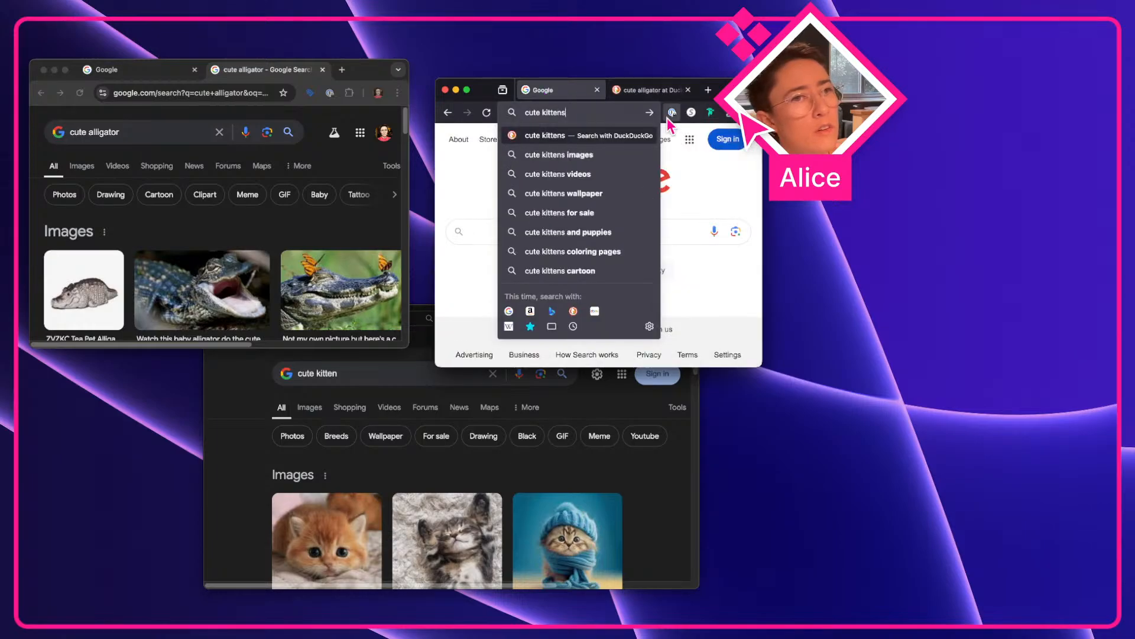
{"action": "key", "text": "ctrl+Left"}
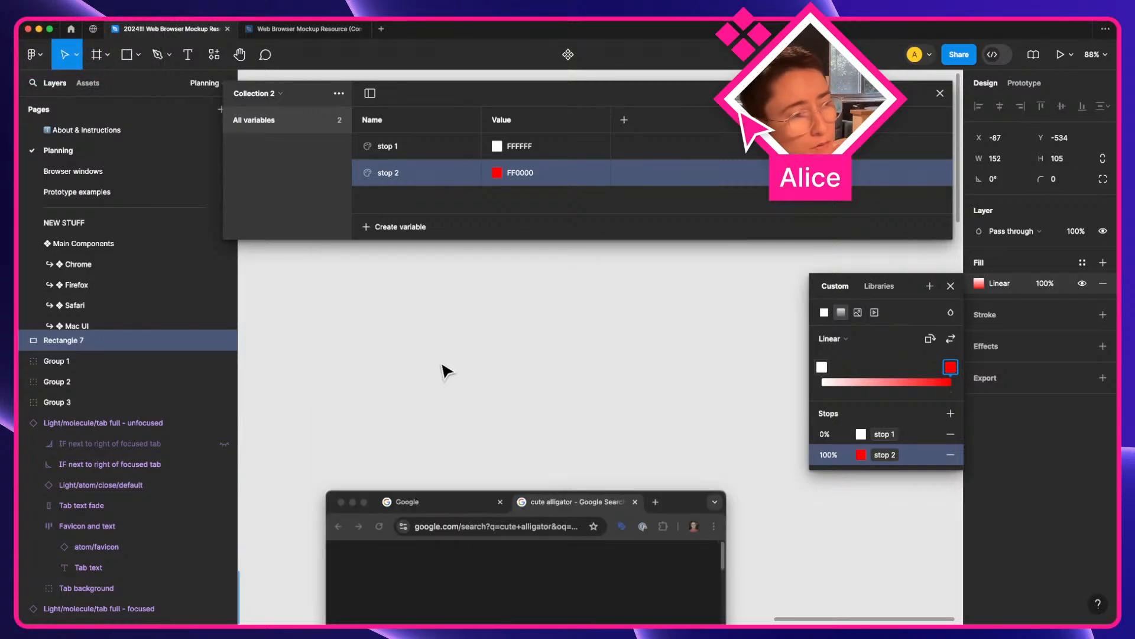
Duplicate the c:fg:hover entry under the Chrome Tab's Active group in the variable collection plan.
{"action": "left_click_drag", "start_coordinate": [553, 453], "coordinate": [994, 408]}
{"action": "left_click_drag", "start_coordinate": [577, 430], "coordinate": [205, 469]}
{"action": "scroll", "coordinate": [562, 474], "scroll_direction": "down", "scroll_amount": 10}
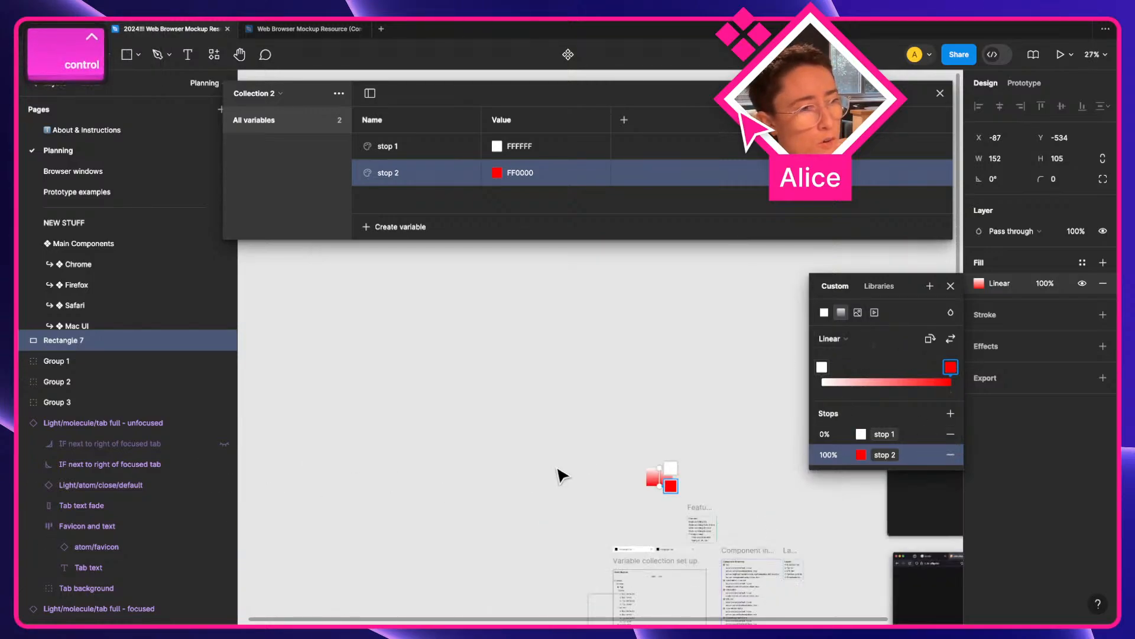
{"action": "left_click_drag", "start_coordinate": [559, 615], "coordinate": [503, 475]}
{"action": "scroll", "coordinate": [572, 454], "scroll_direction": "up", "scroll_amount": 10}
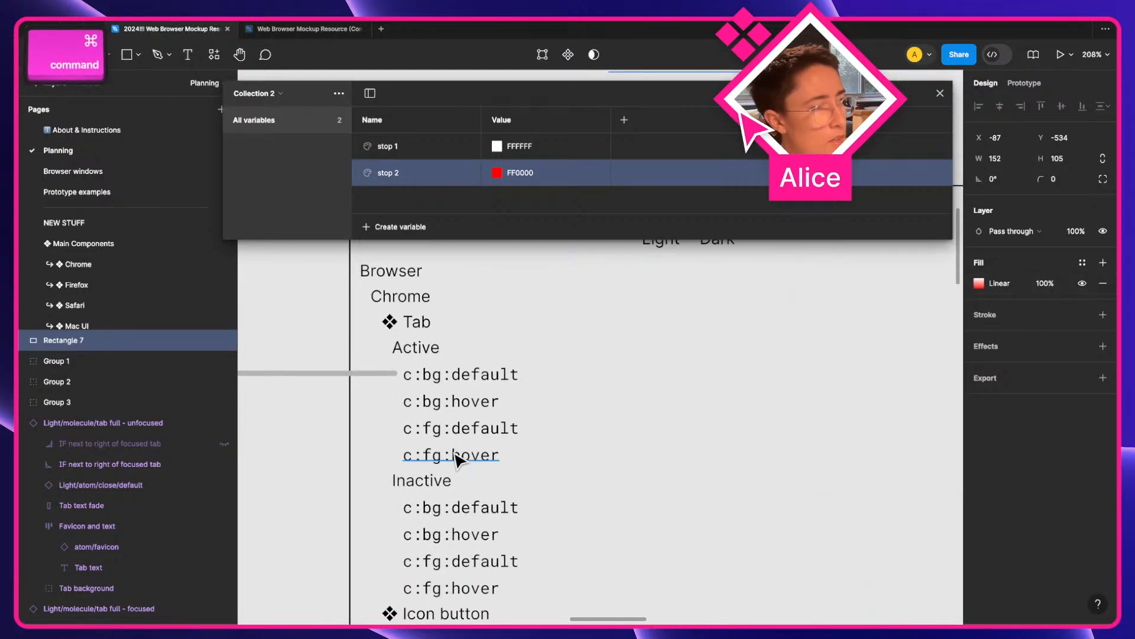
{"action": "left_click", "coordinate": [456, 455], "text": "super"}
{"action": "key", "text": "super+d"}
Change the duplicated entry's text in the Active group to c:fg:default:grad-stop-1.
{"action": "key", "text": "Return"}
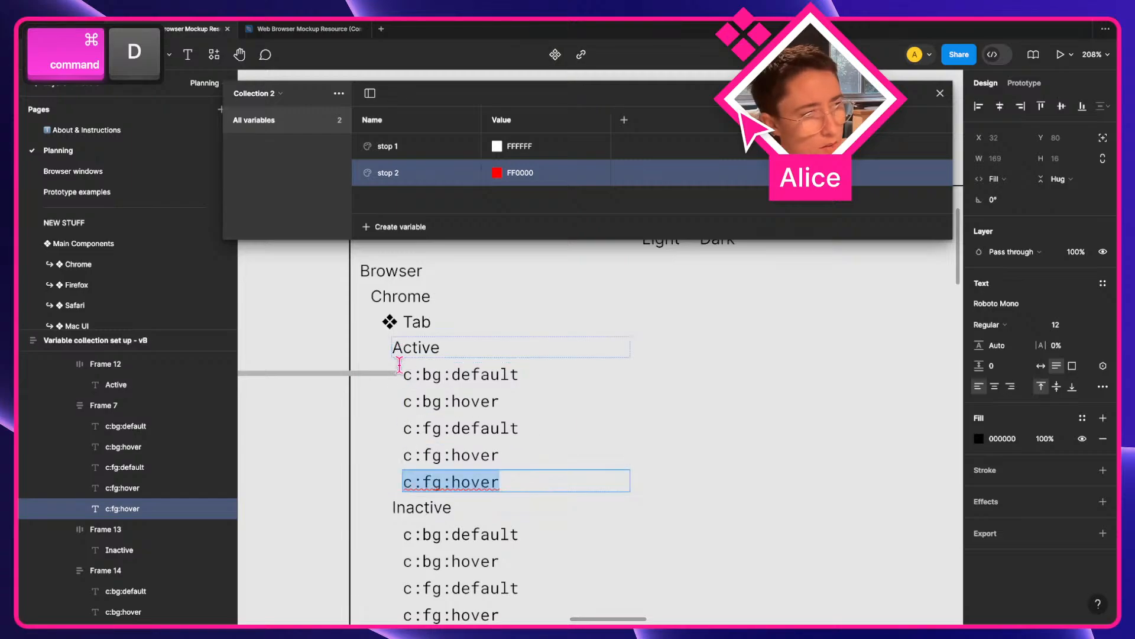
{"action": "scroll", "coordinate": [450, 467], "scroll_direction": "down", "scroll_amount": 2}
{"action": "key", "text": "Right"}
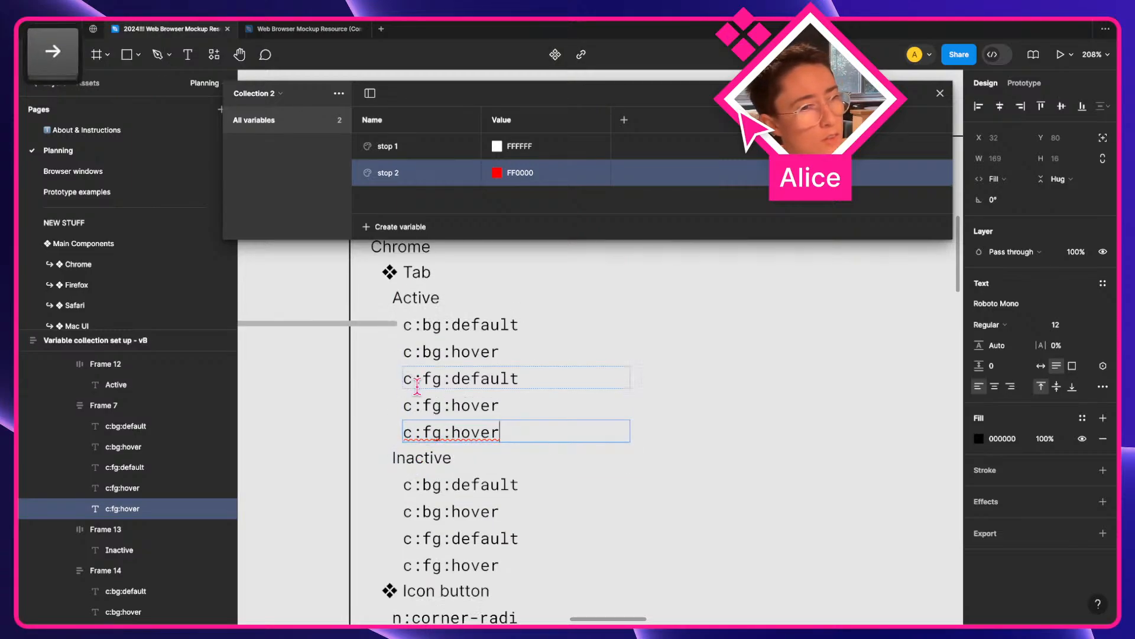
{"action": "left_click_drag", "start_coordinate": [514, 431], "coordinate": [452, 424]}
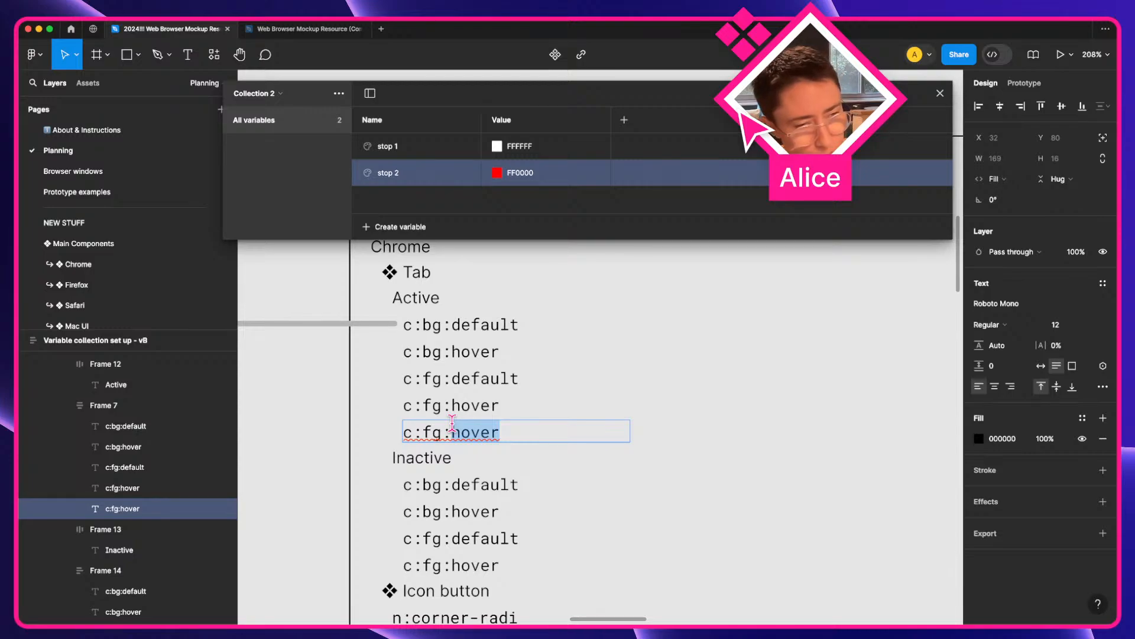
{"action": "type", "text": "grad"}
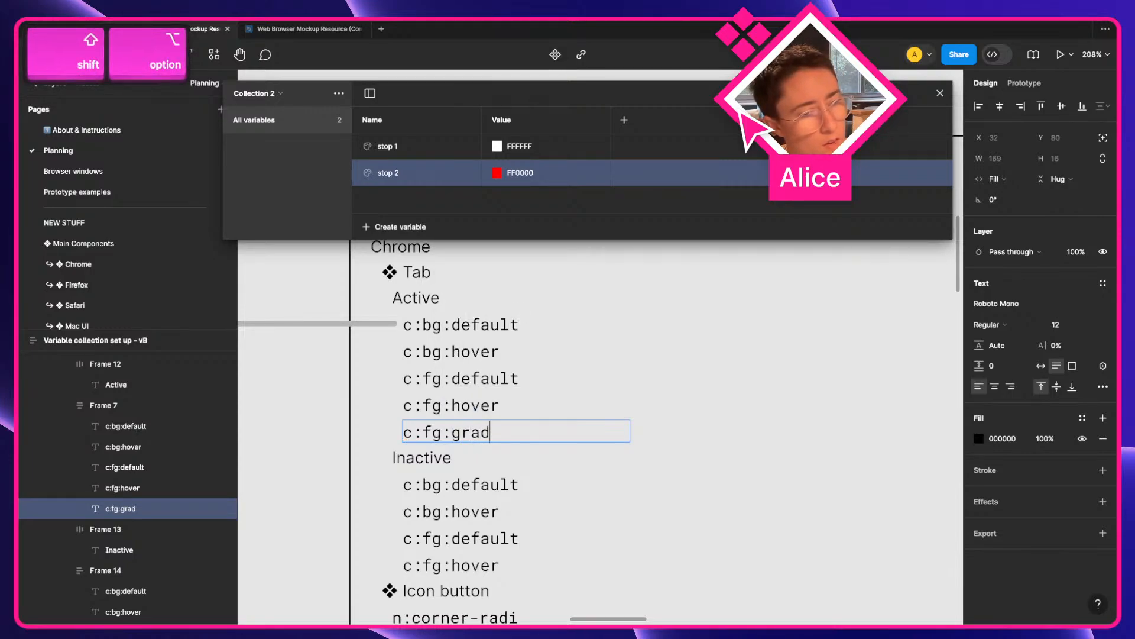
{"action": "key", "text": "shift+alt+Left"}
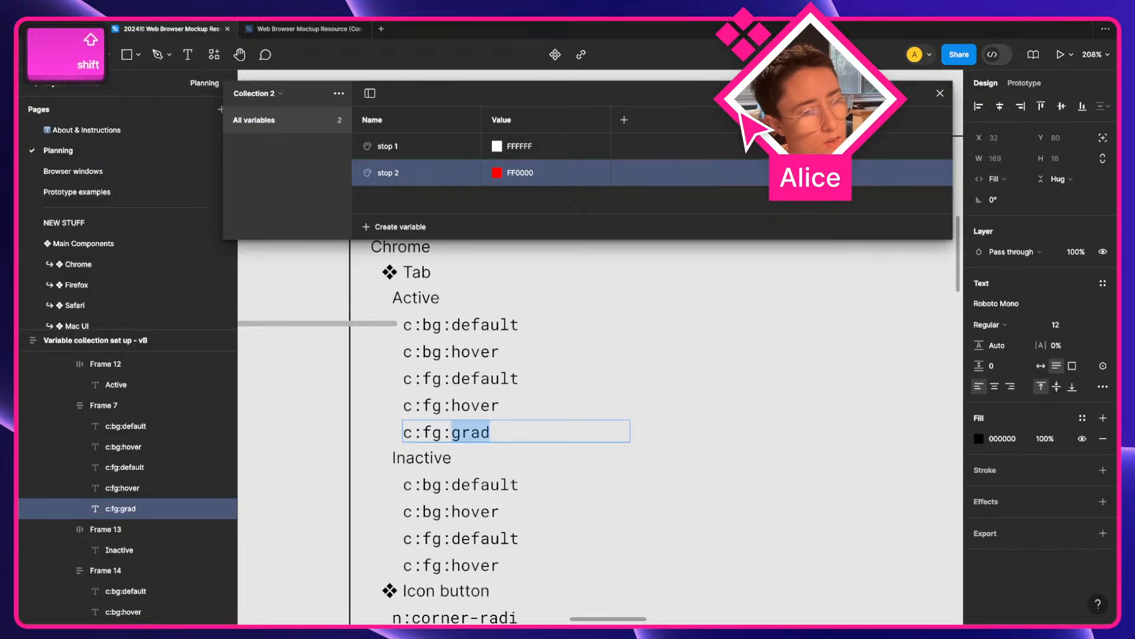
{"action": "key", "text": "Right"}
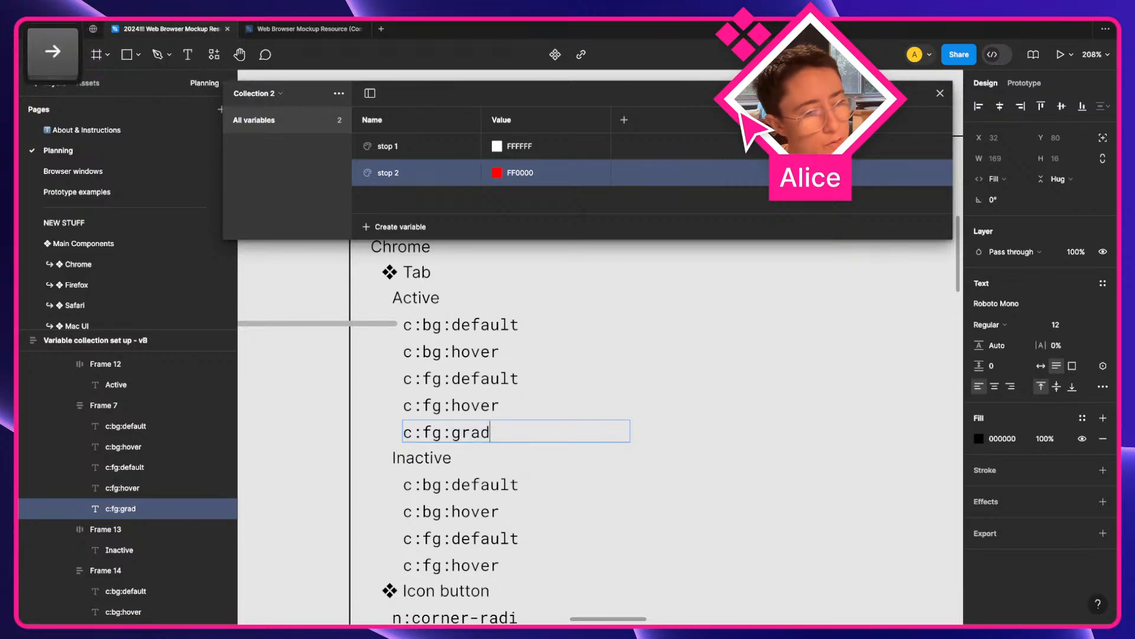
{"action": "key", "text": "shift+alt+Left"}
{"action": "type", "text": "default:grad"}
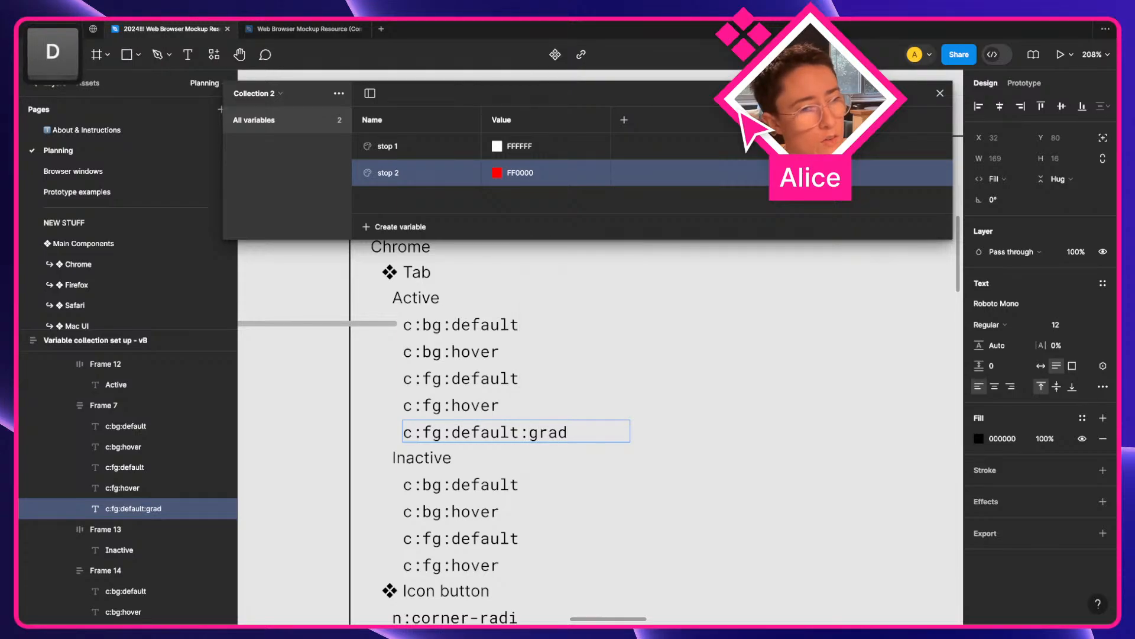
{"action": "key", "text": "shift+alt+Left"}
{"action": "type", "text": "stop-1"}
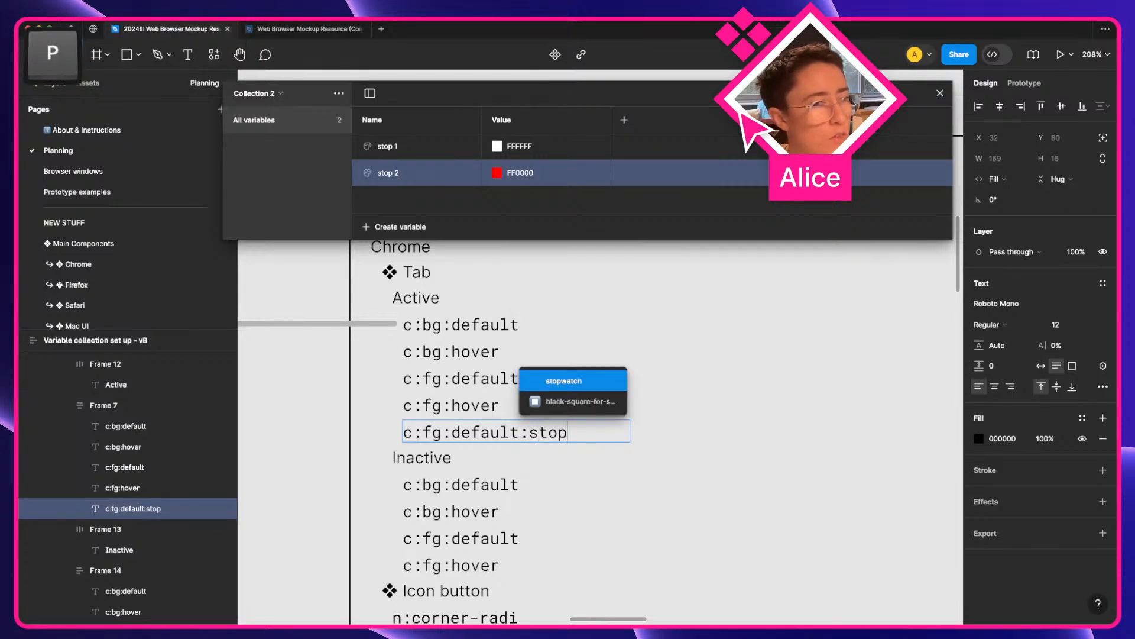
{"action": "key", "text": "alt+Left"}
{"action": "key", "text": "alt+Left"}
{"action": "type", "text": "grad-"}
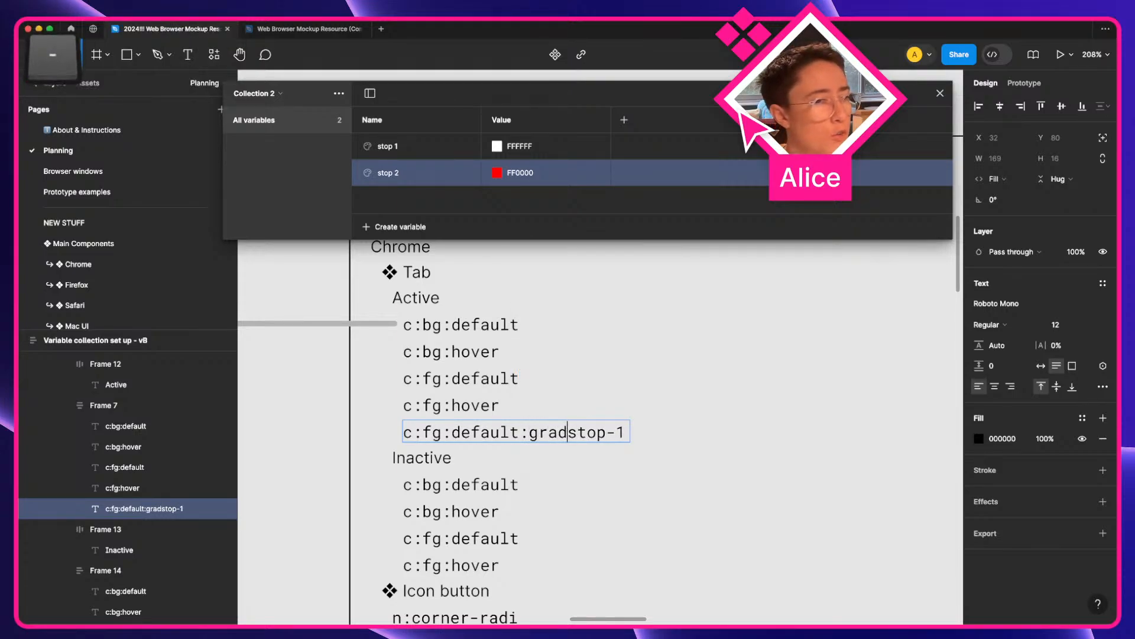
{"action": "key", "text": "alt+Right"}
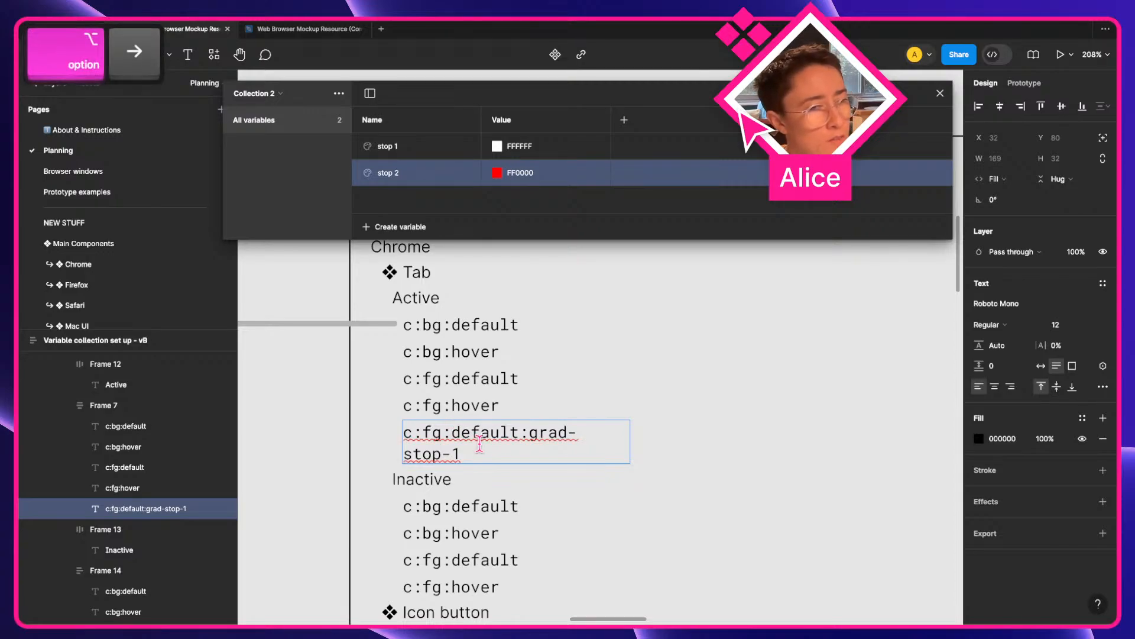
Duplicate the c:fg:default:grad-stop-1 entry under the Chrome Tab's Active group.
{"action": "key", "text": "Escape"}
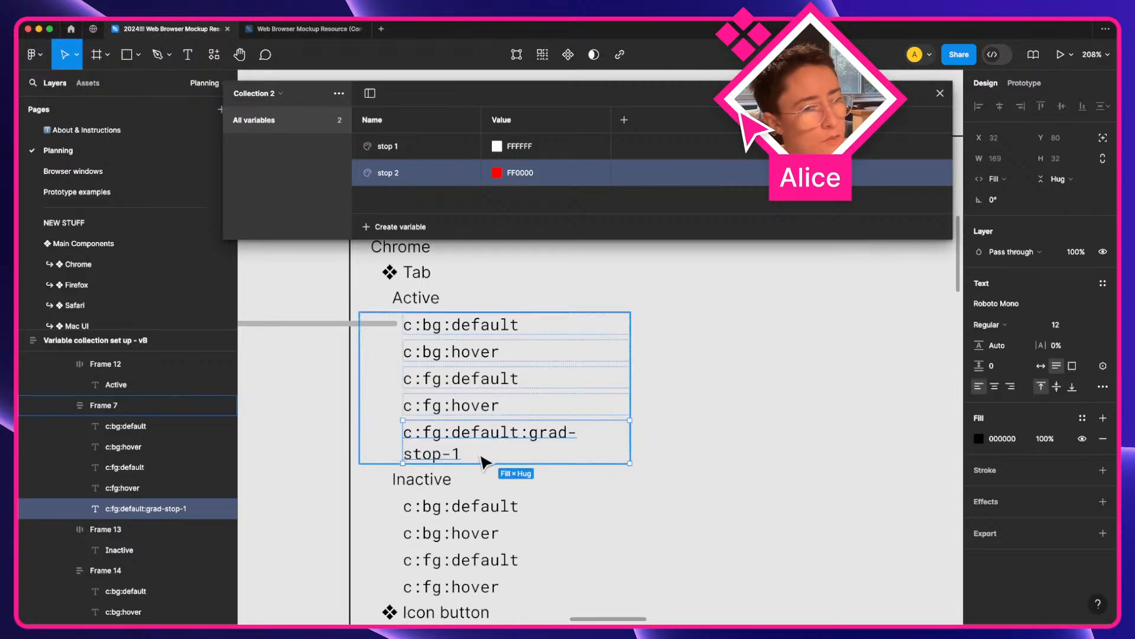
{"action": "key", "text": "super+Return"}
{"action": "key", "text": "BackSpace"}
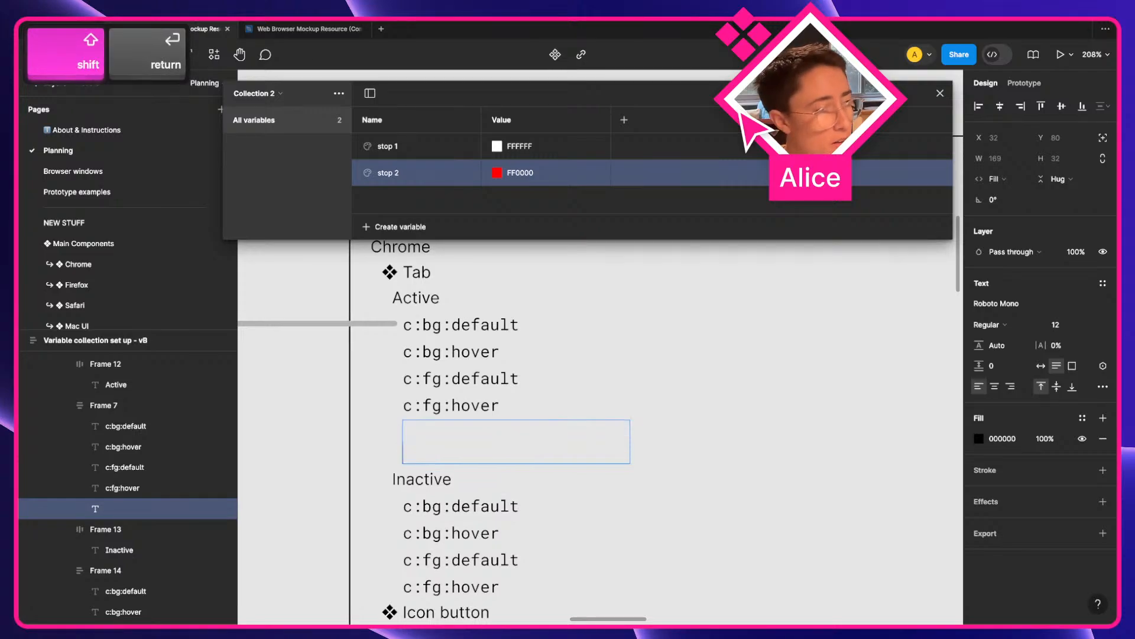
{"action": "key", "text": "super+z"}
{"action": "key", "text": "Escape"}
{"action": "key", "text": "super+d"}
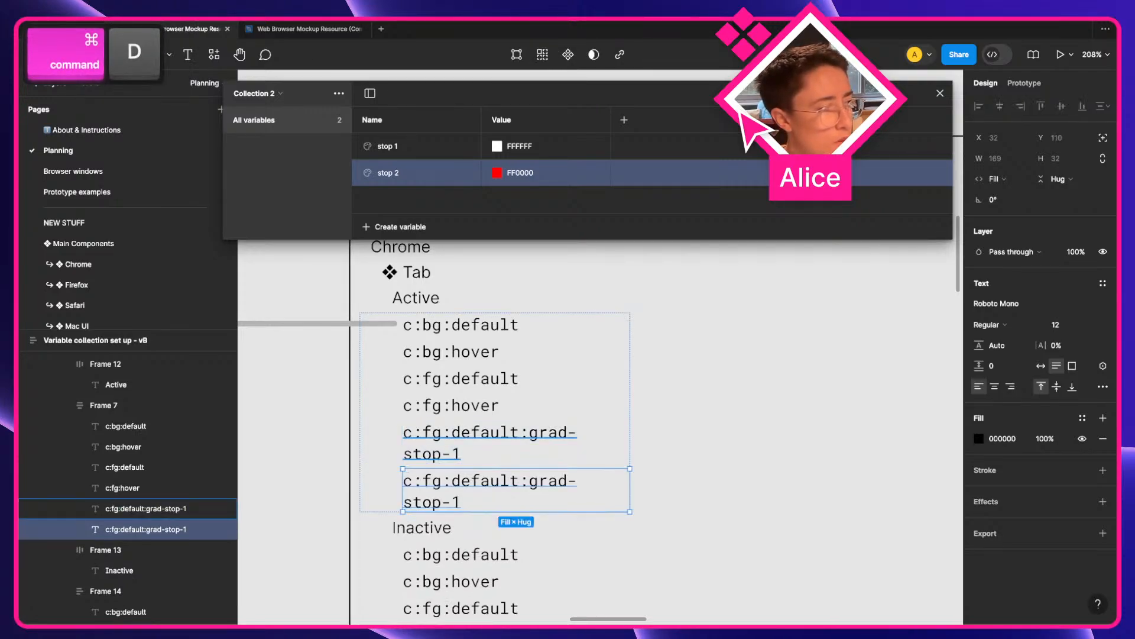
Change the duplicated entry's text in the Active group to c:fg:default:grad-stop-2.
{"action": "double_click", "coordinate": [459, 499]}
{"action": "left_click", "coordinate": [490, 498]}
{"action": "type", "text": "2"}
{"action": "key", "text": "BackSpace"}
{"action": "key", "text": "BackSpace"}
{"action": "type", "text": "2"}
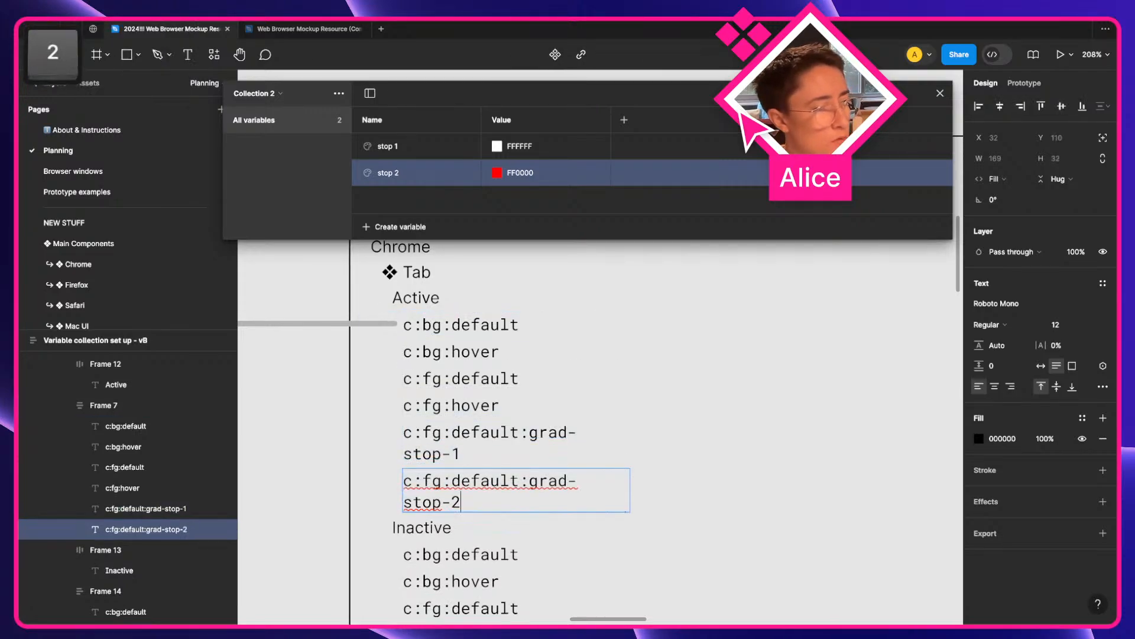
Widen the Color themes plan's groups frame to about 207 so each grad-stop entry fits on one line.
{"action": "key", "text": "shift+Return"}
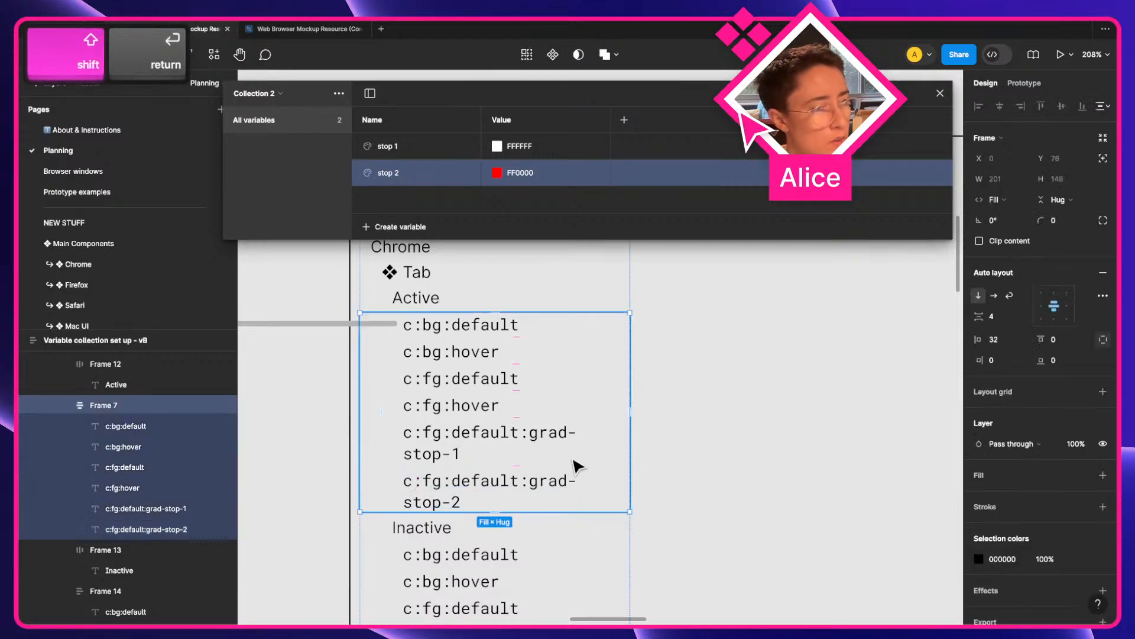
{"action": "key", "text": "shift+Return"}
{"action": "left_click_drag", "start_coordinate": [623, 451], "coordinate": [639, 454]}
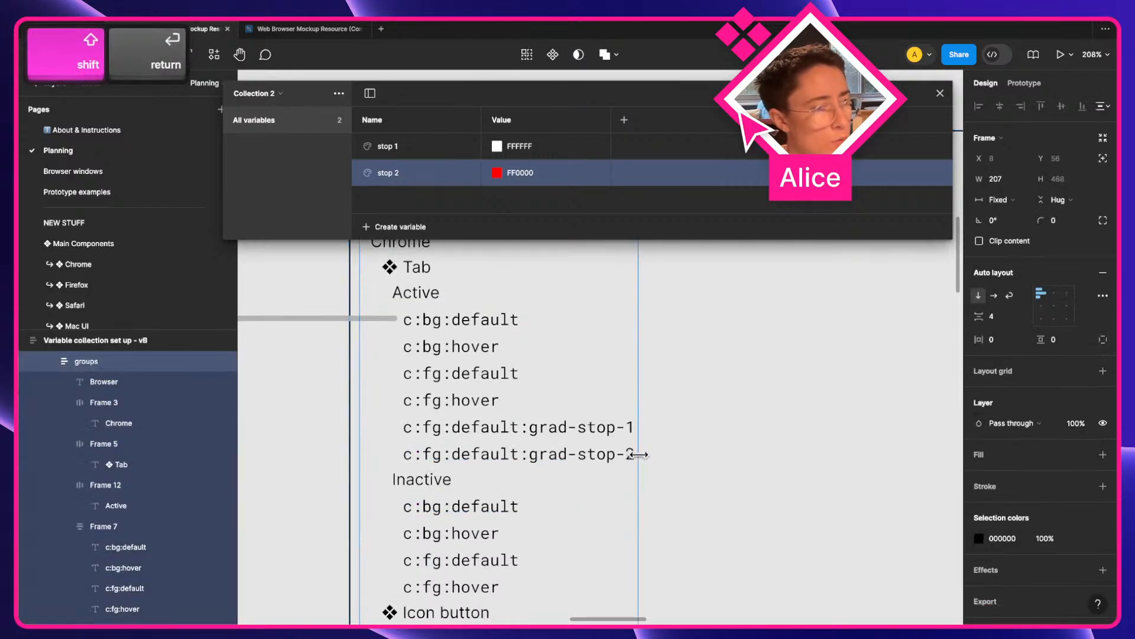
{"action": "scroll", "coordinate": [651, 462], "scroll_direction": "up", "scroll_amount": 5}
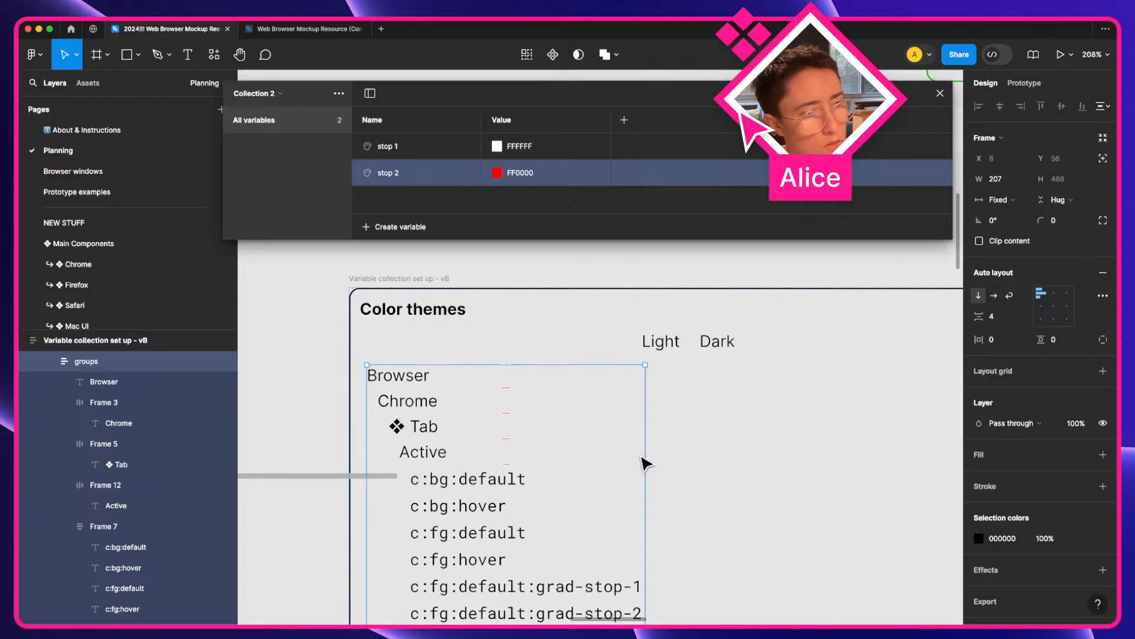
{"action": "key", "text": "super+z"}
{"action": "key", "text": "super+z"}
Widen the groups frame to about 219 and match the Color themes heading's width to it at 220.
{"action": "left_click", "coordinate": [663, 342]}
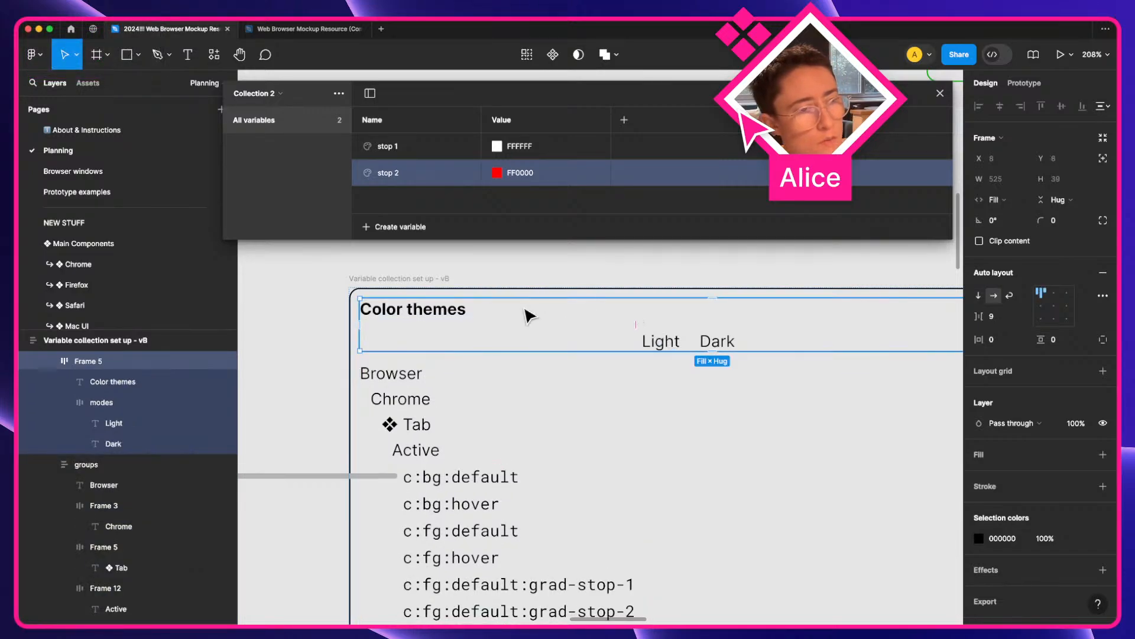
{"action": "left_click", "coordinate": [470, 318]}
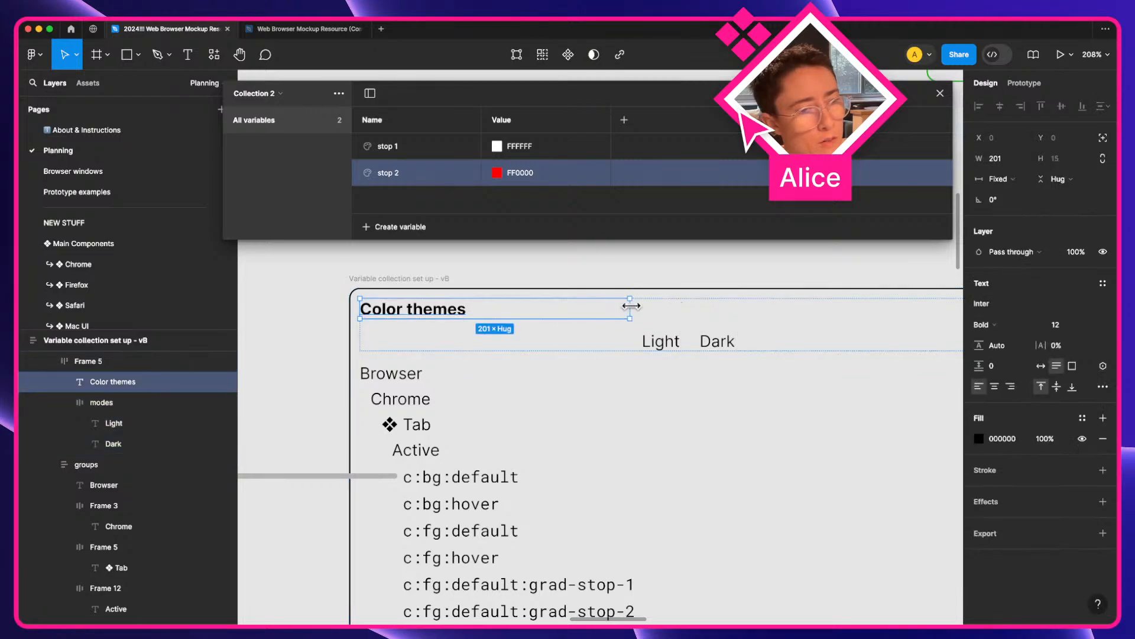
{"action": "left_click", "coordinate": [626, 568]}
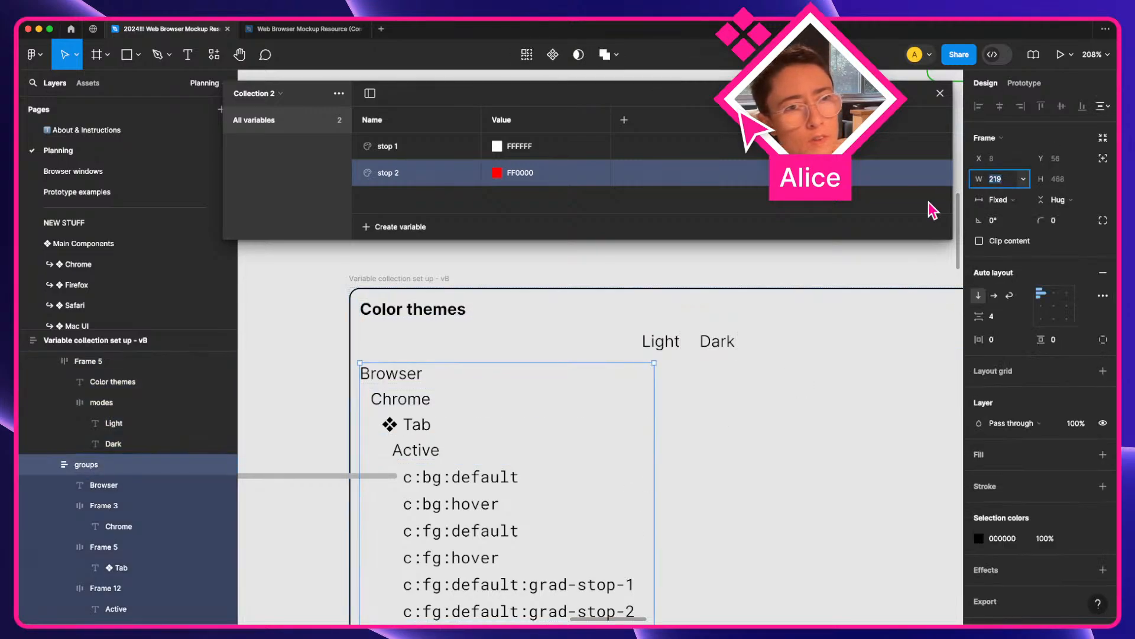
{"action": "key", "text": "super+c"}
{"action": "left_click", "coordinate": [431, 314], "text": "super"}
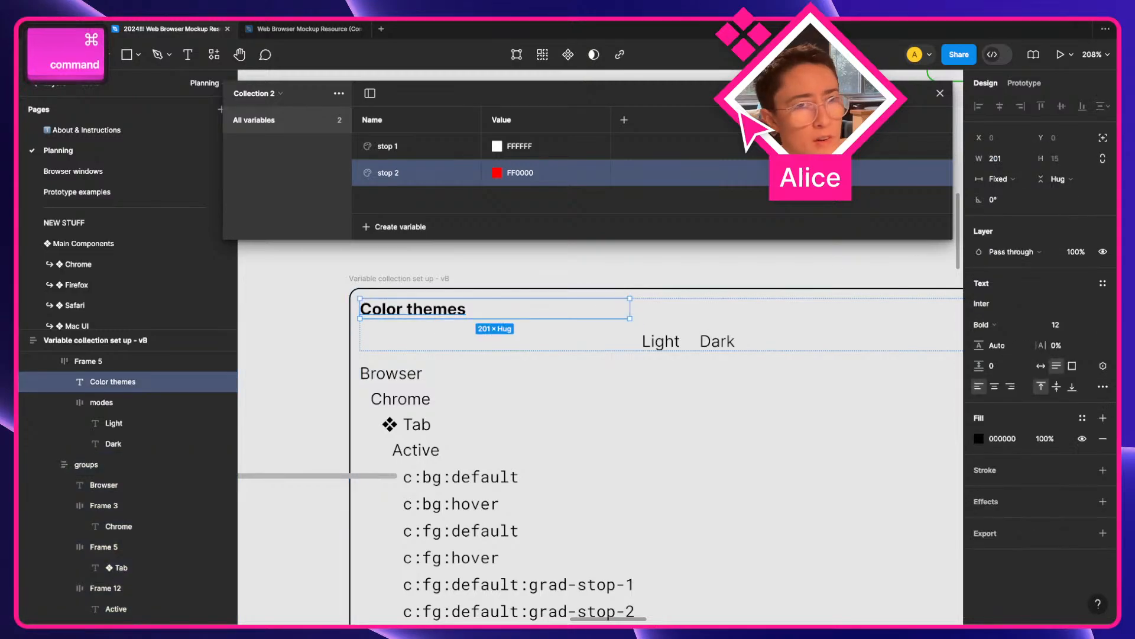
{"action": "left_click", "coordinate": [1000, 158]}
{"action": "key", "text": "super+v"}
{"action": "key", "text": "Tab"}
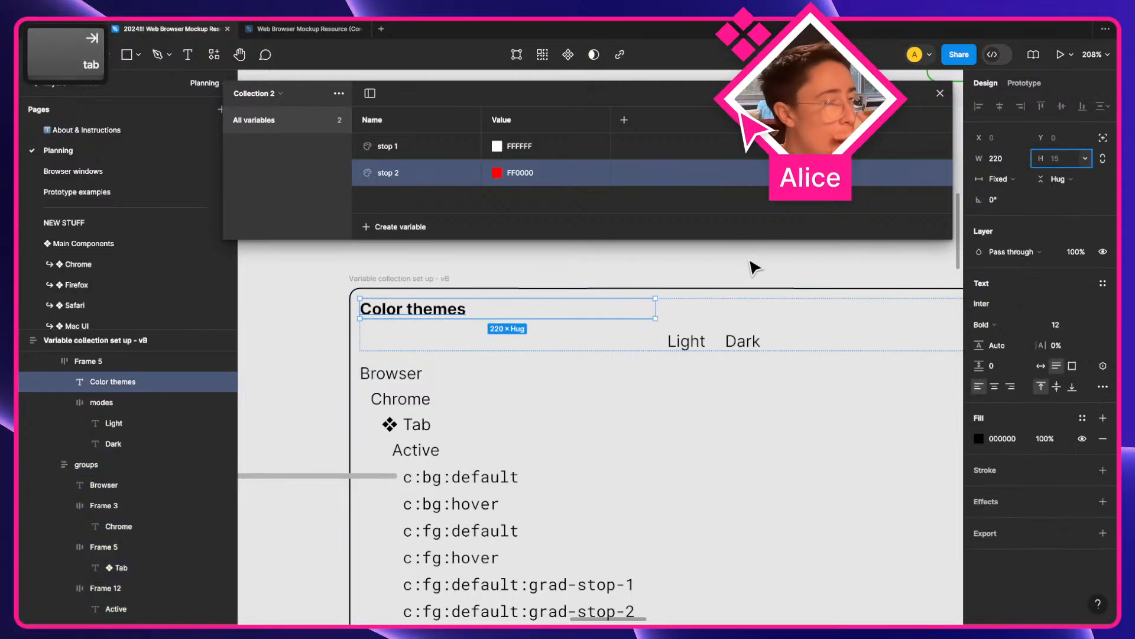
Copy both grad-stop entries from the Active group into the Inactive group and place them above c:fg:default.
{"action": "scroll", "coordinate": [740, 296], "scroll_direction": "down", "scroll_amount": 5}
{"action": "scroll", "coordinate": [676, 392], "scroll_direction": "up", "scroll_amount": 4}
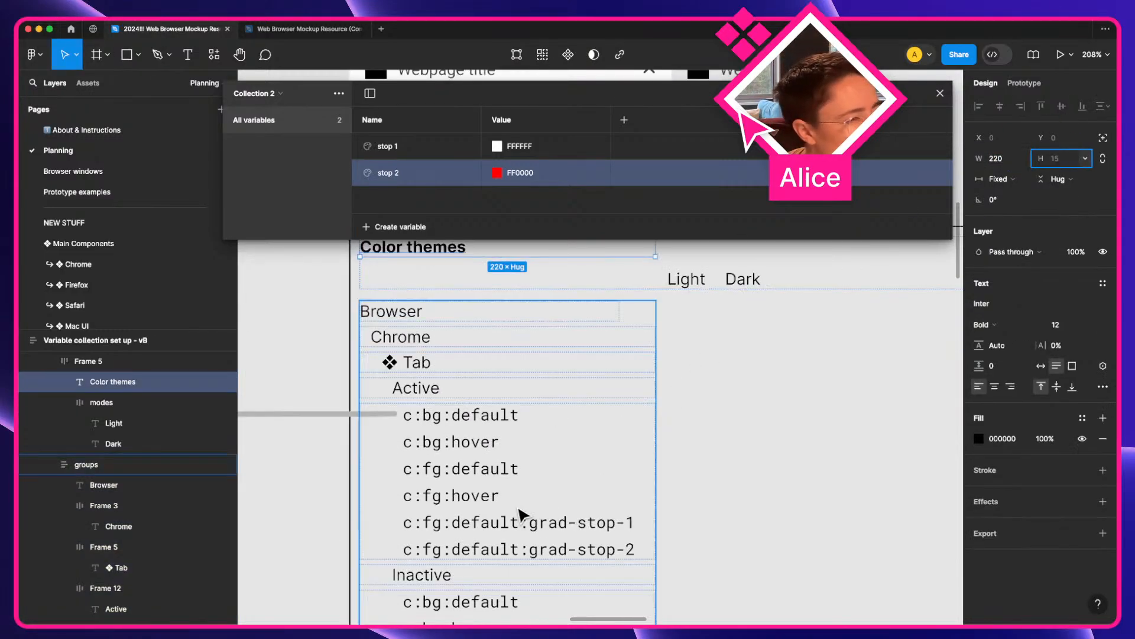
{"action": "scroll", "coordinate": [500, 526], "scroll_direction": "down", "scroll_amount": 3}
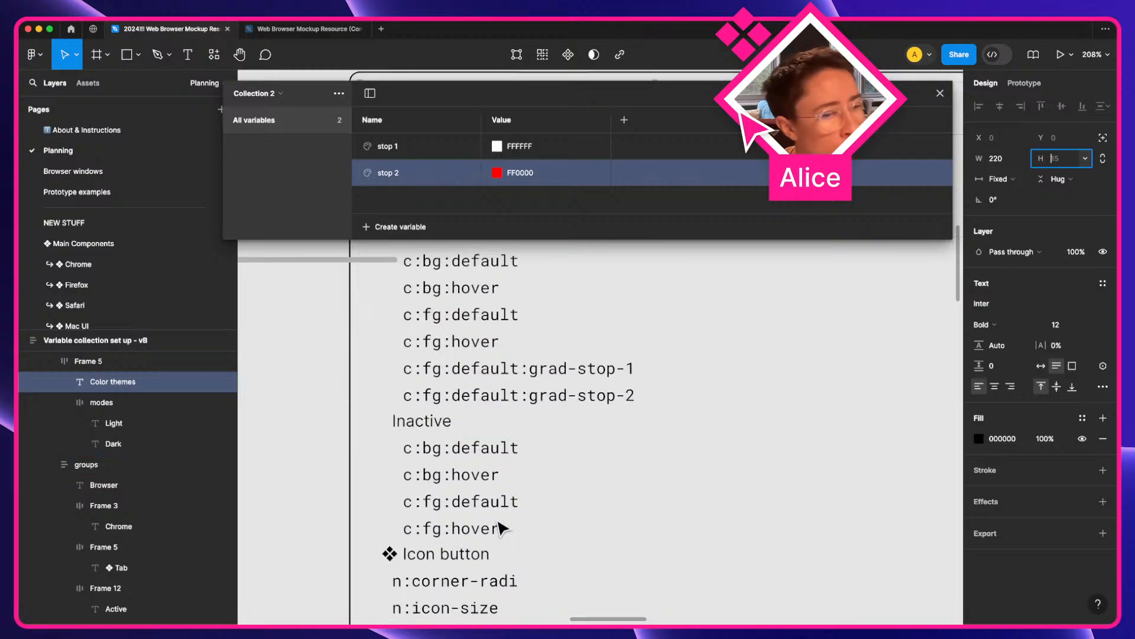
{"action": "left_click", "coordinate": [507, 392], "text": "super"}
{"action": "left_click", "coordinate": [509, 372], "text": "shift+super"}
{"action": "key", "text": "super+c"}
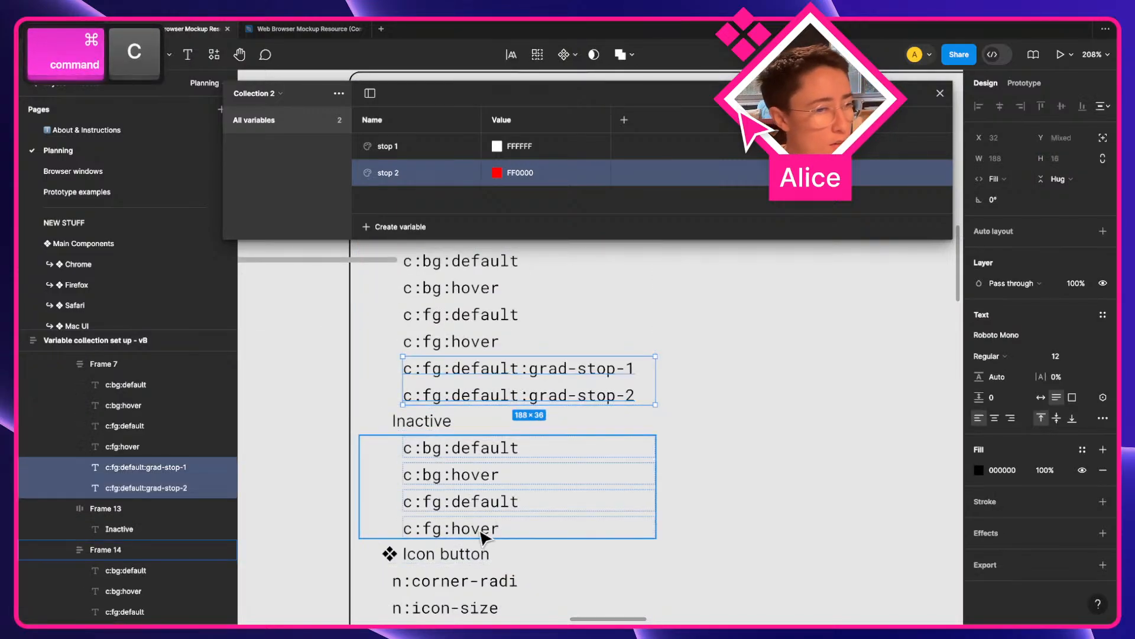
{"action": "left_click", "coordinate": [460, 530]}
{"action": "left_click", "coordinate": [460, 528], "text": "super"}
{"action": "key", "text": "super+v"}
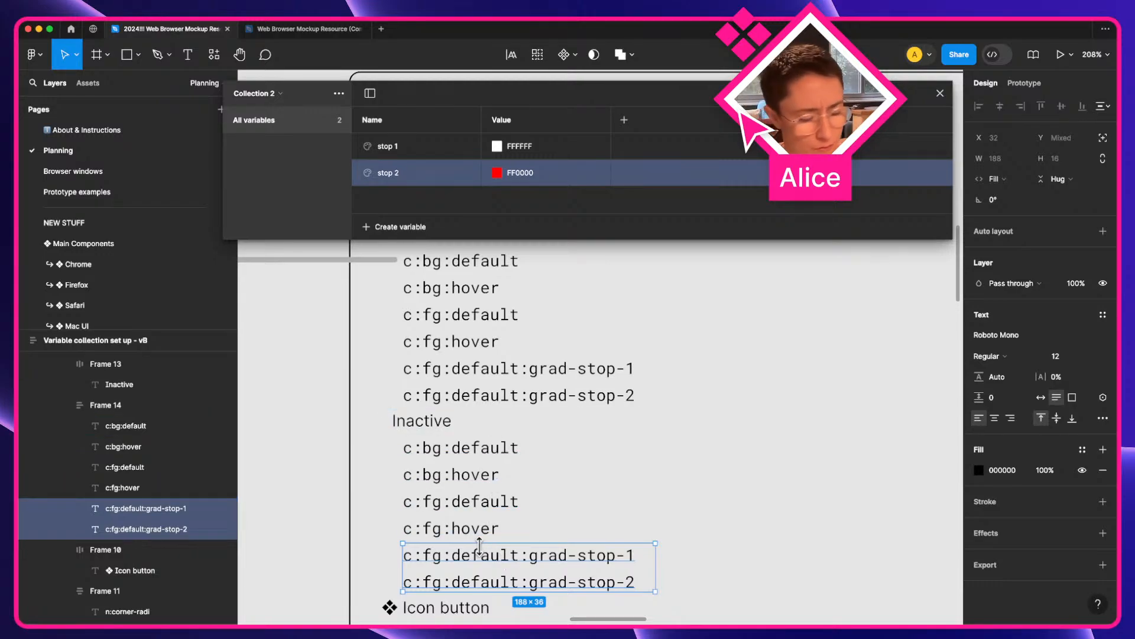
{"action": "key", "text": "super+bracketleft"}
{"action": "key", "text": "super+bracketleft"}
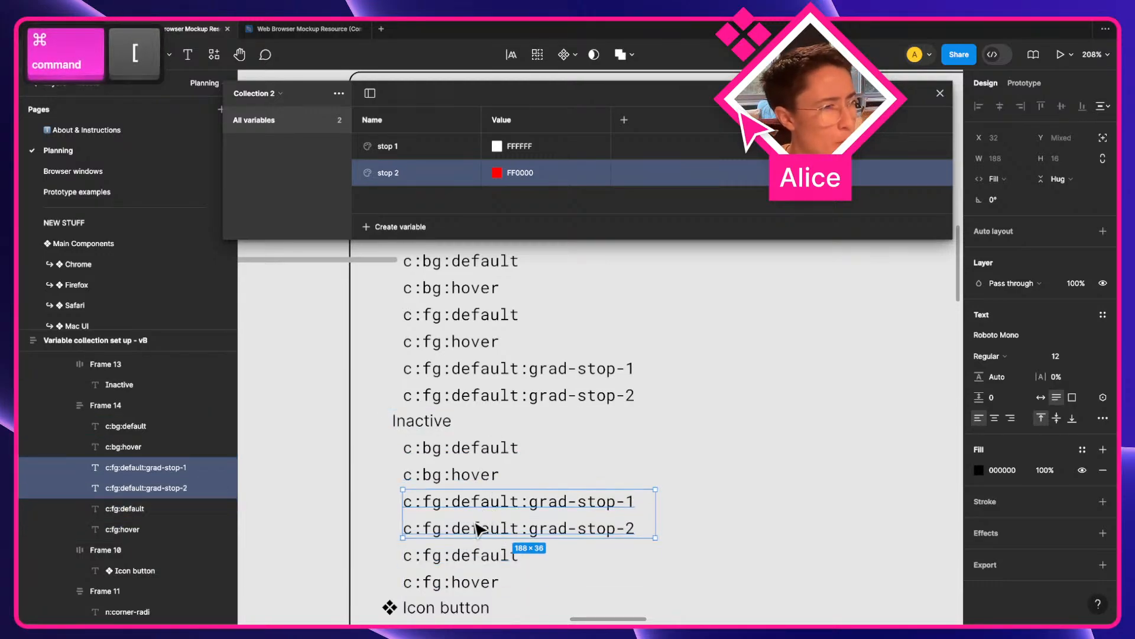
Change the Inactive group's two gradient entries to c:bg:default:grad-stop-1 and c:bg:default:grad-stop-2.
{"action": "double_click", "coordinate": [428, 502]}
{"action": "left_click", "coordinate": [428, 501]}
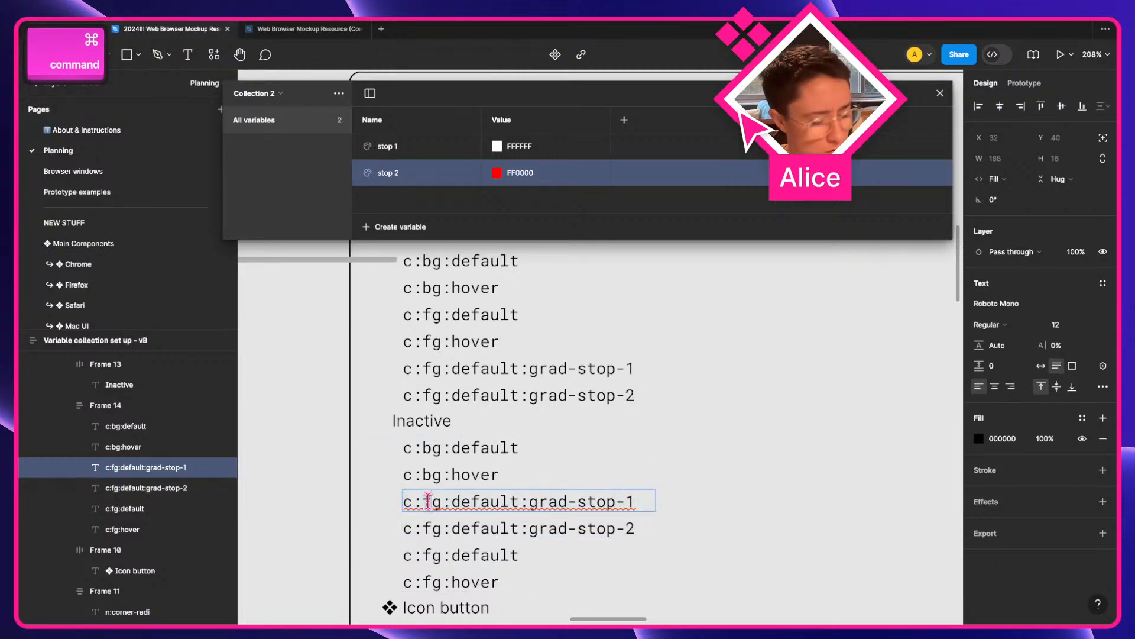
{"action": "key", "text": "BackSpace"}
{"action": "type", "text": "b"}
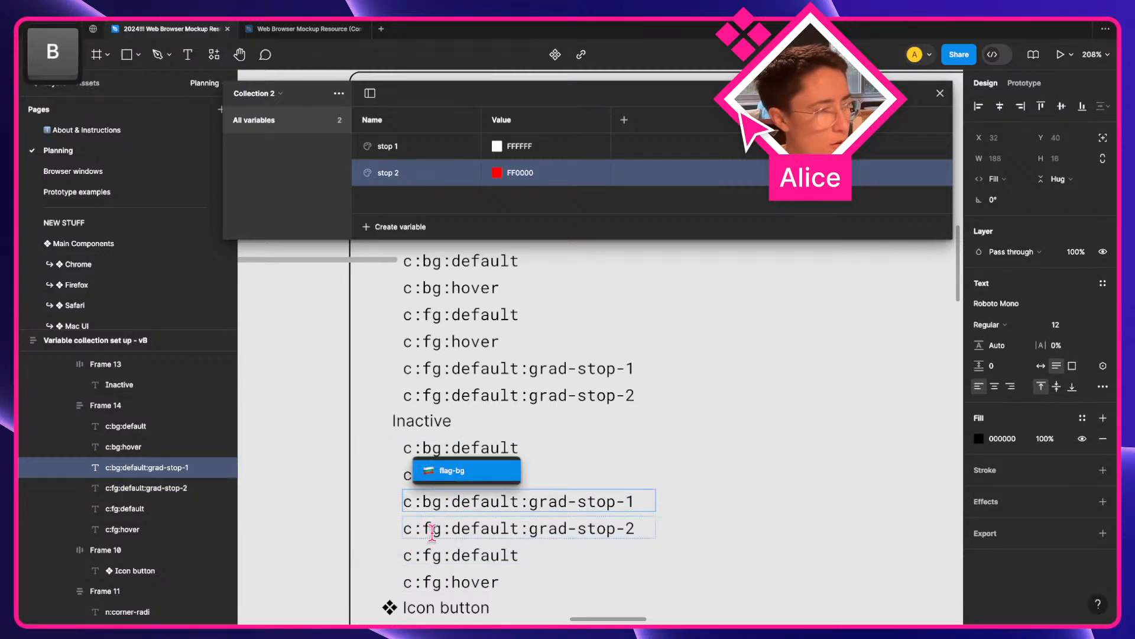
{"action": "left_click", "coordinate": [432, 532]}
{"action": "key", "text": "BackSpace"}
{"action": "type", "text": "b"}
Move the Active group's two grad-stop entries up so they sit directly below c:bg:hover.
{"action": "left_click", "coordinate": [446, 390]}
{"action": "key", "text": "Escape"}
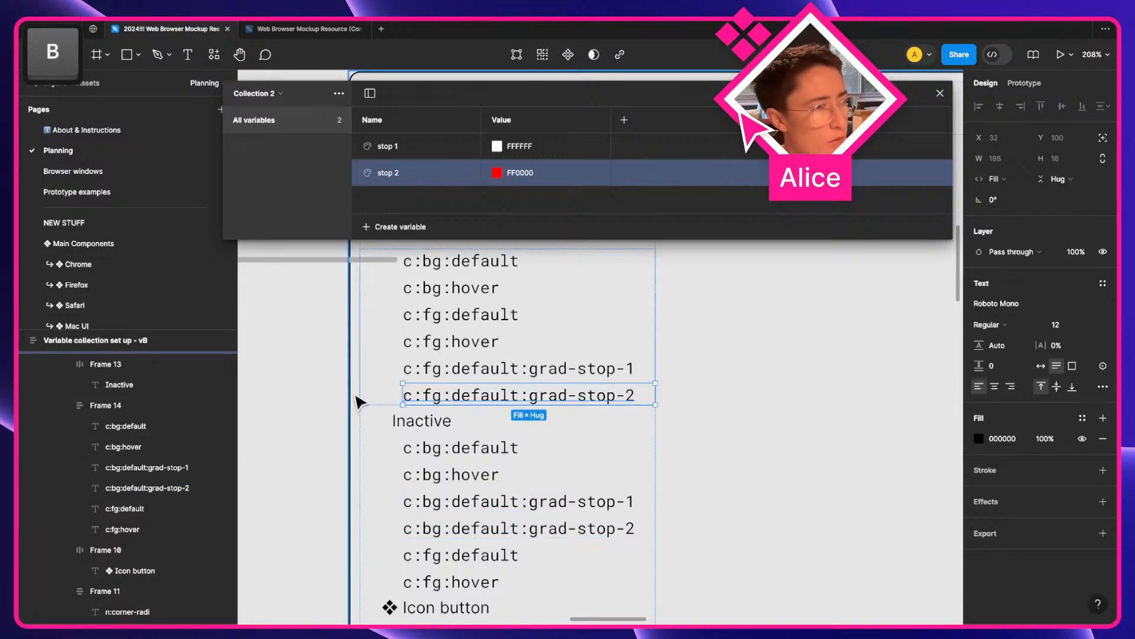
{"action": "left_click", "coordinate": [408, 369], "text": "shift+super"}
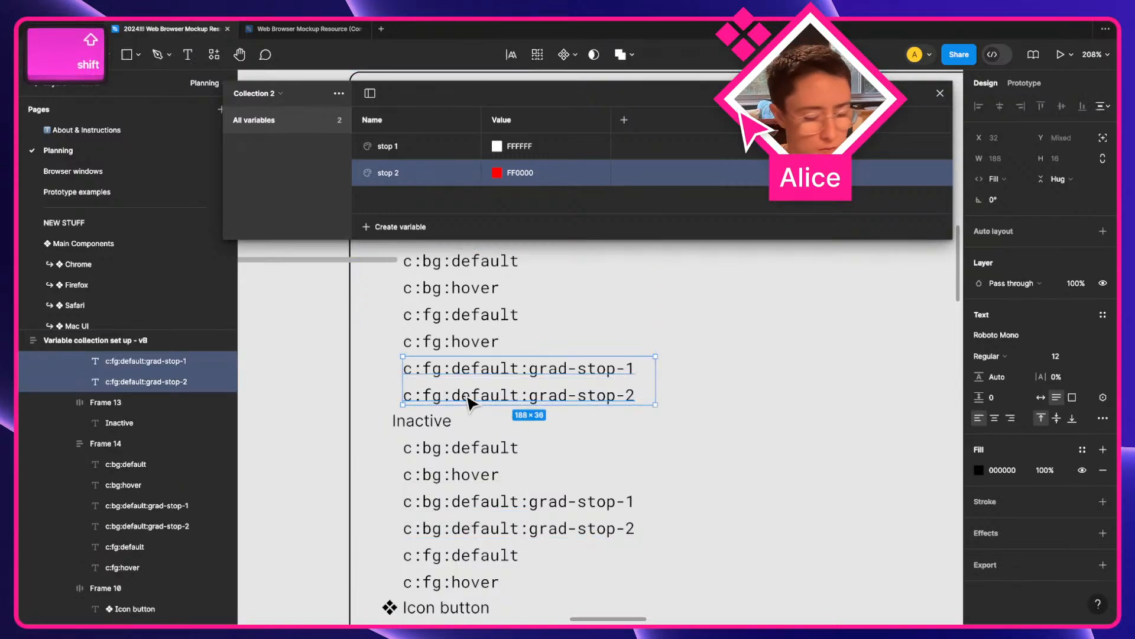
{"action": "key", "text": "super+bracketleft"}
{"action": "key", "text": "super+bracketleft"}
Change the Active group's two gradient entries to c:bg:default:grad-stop-1 and c:bg:default:grad-stop-2.
{"action": "left_click", "coordinate": [438, 326], "text": "super"}
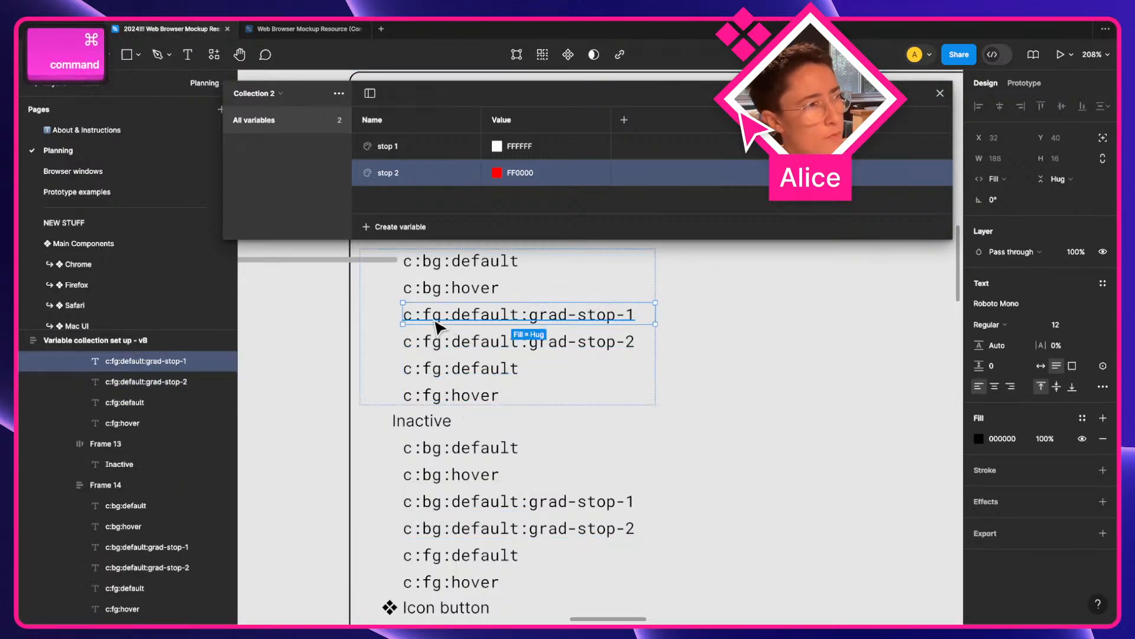
{"action": "double_click", "coordinate": [437, 325]}
{"action": "key", "text": "BackSpace"}
{"action": "type", "text": "v"}
{"action": "key", "text": "BackSpace"}
{"action": "type", "text": "b"}
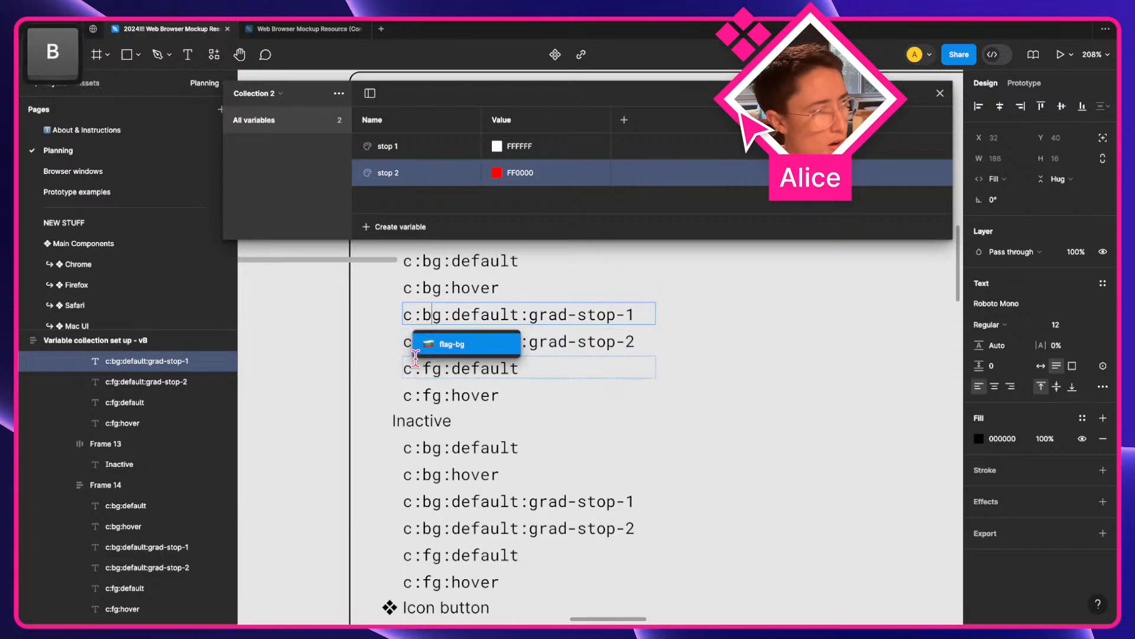
{"action": "left_click", "coordinate": [461, 290]}
{"action": "left_click_drag", "start_coordinate": [429, 342], "coordinate": [421, 342]}
{"action": "type", "text": "b"}
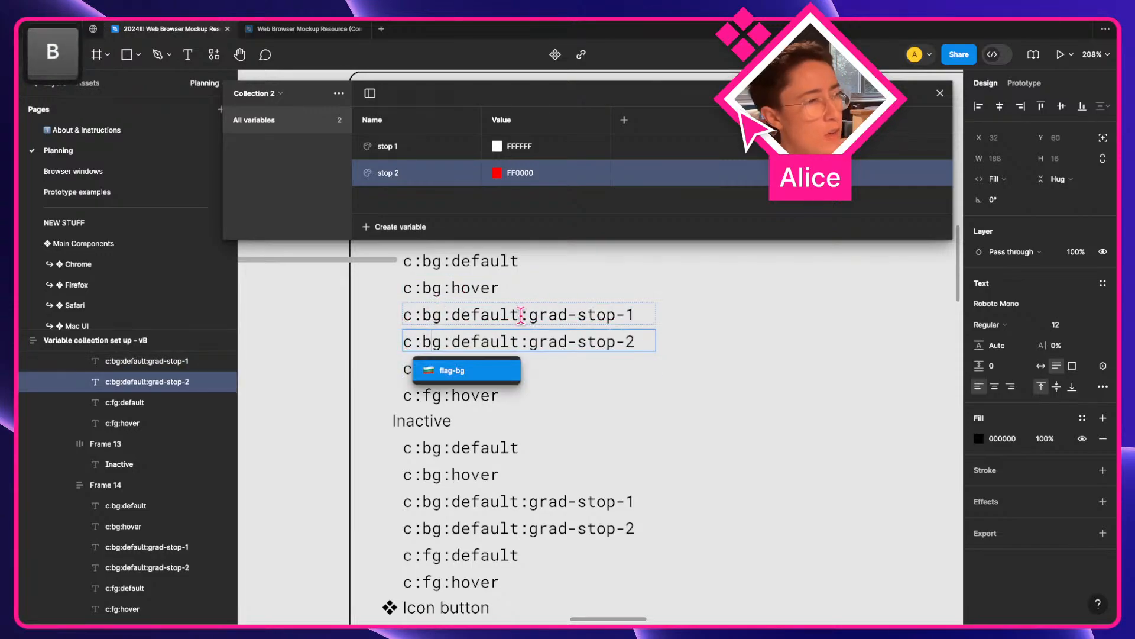
{"action": "left_click", "coordinate": [646, 367]}
{"action": "key", "text": "Escape"}
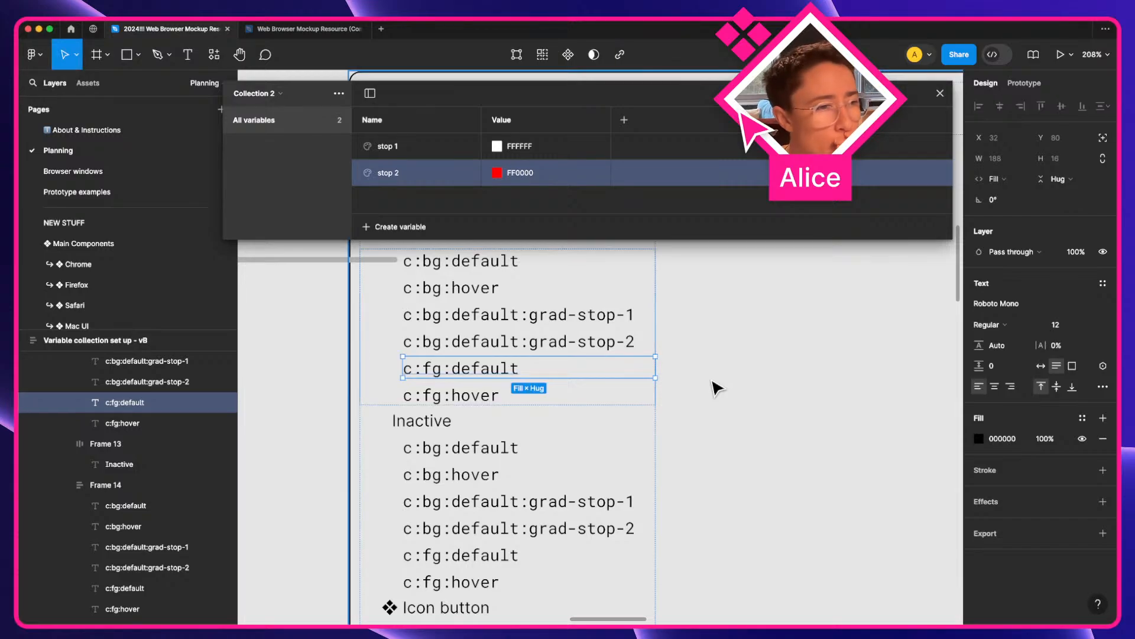
Review the Color themes plan and compare it with the older plans marked Not doing this.
{"action": "scroll", "coordinate": [718, 388], "scroll_direction": "down", "scroll_amount": 10}
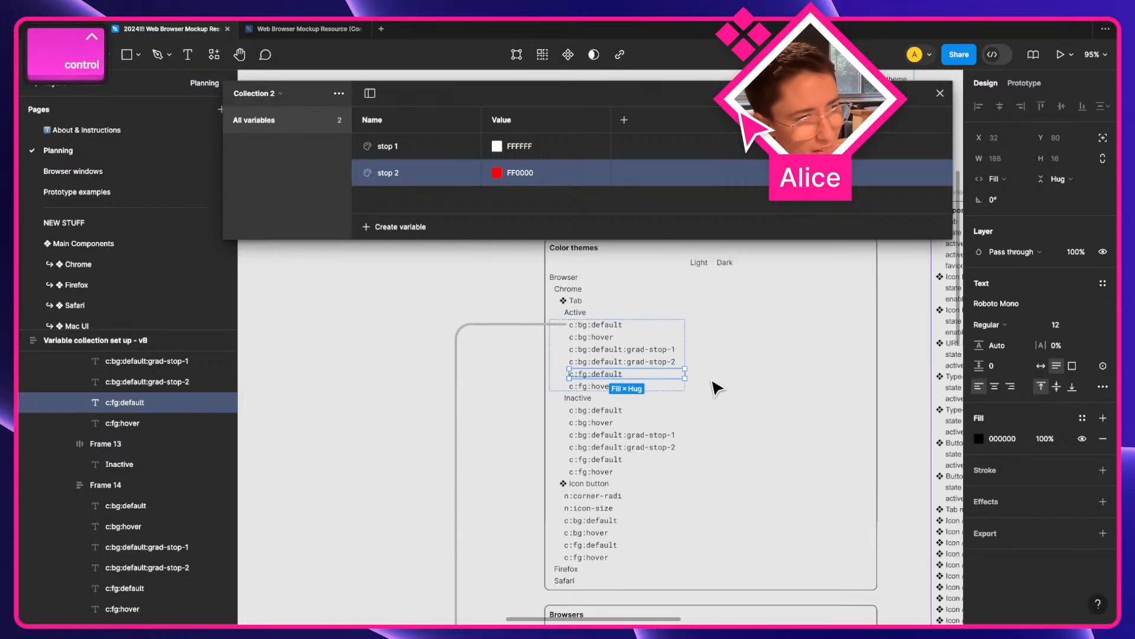
{"action": "left_click_drag", "start_coordinate": [718, 388], "coordinate": [547, 403]}
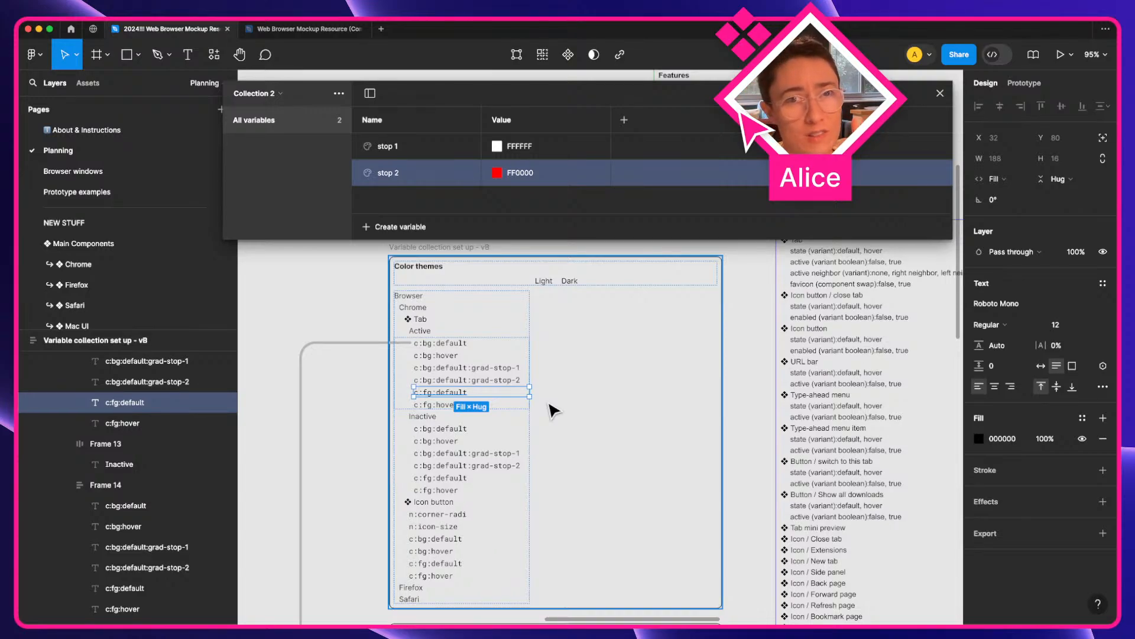
{"action": "left_click", "coordinate": [333, 365]}
{"action": "scroll", "coordinate": [476, 443], "scroll_direction": "left", "scroll_amount": 2}
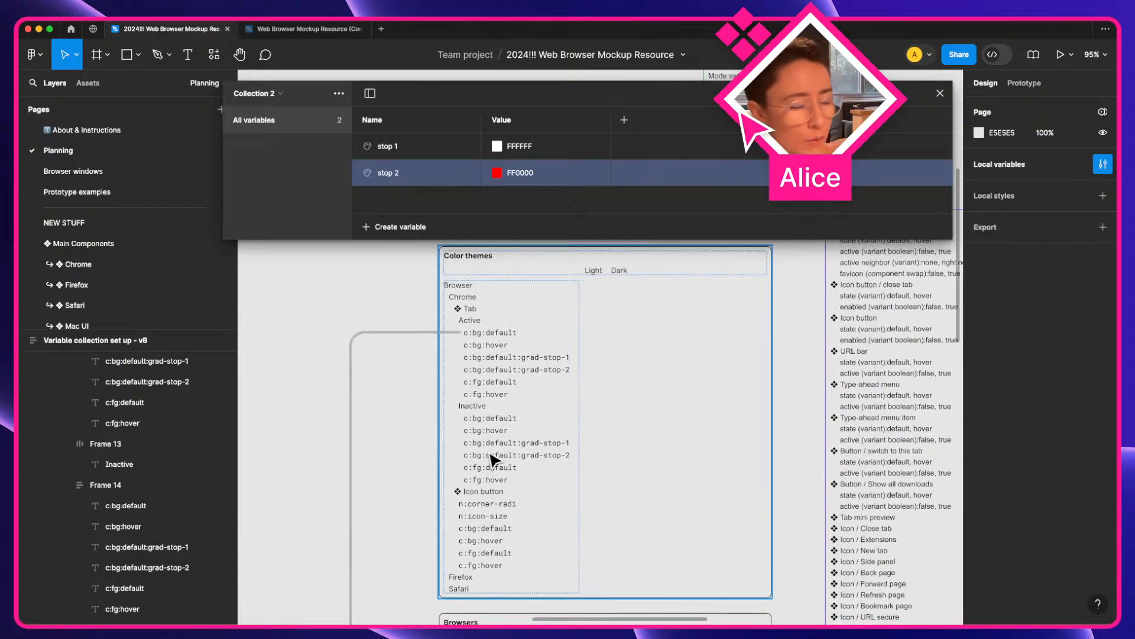
{"action": "scroll", "coordinate": [494, 459], "scroll_direction": "down", "scroll_amount": 10}
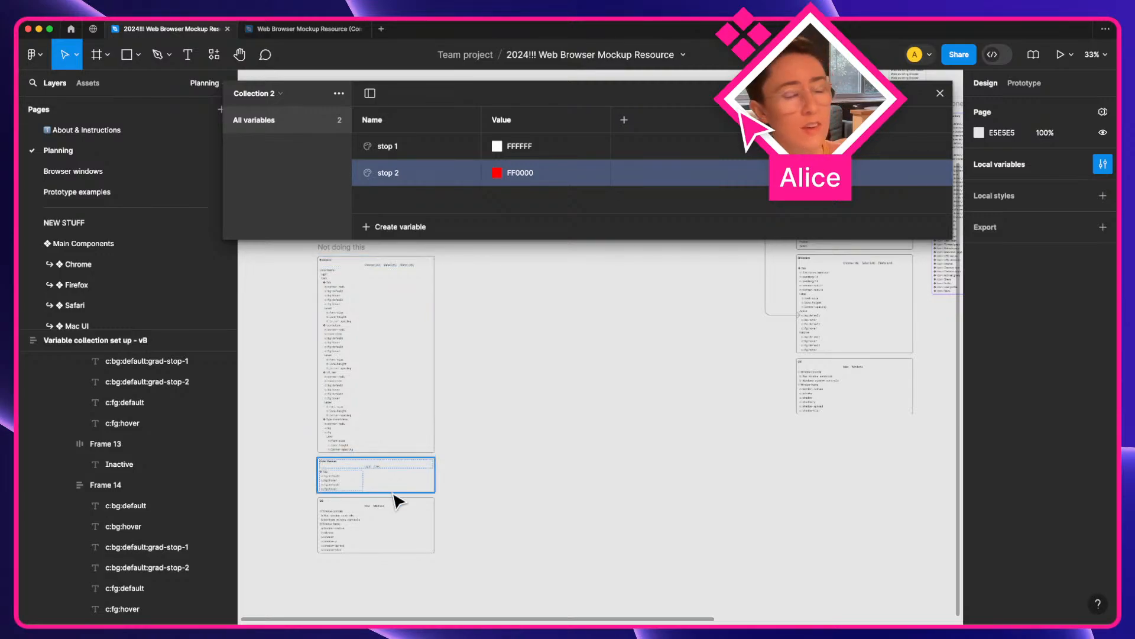
{"action": "left_click_drag", "start_coordinate": [579, 451], "coordinate": [421, 527]}
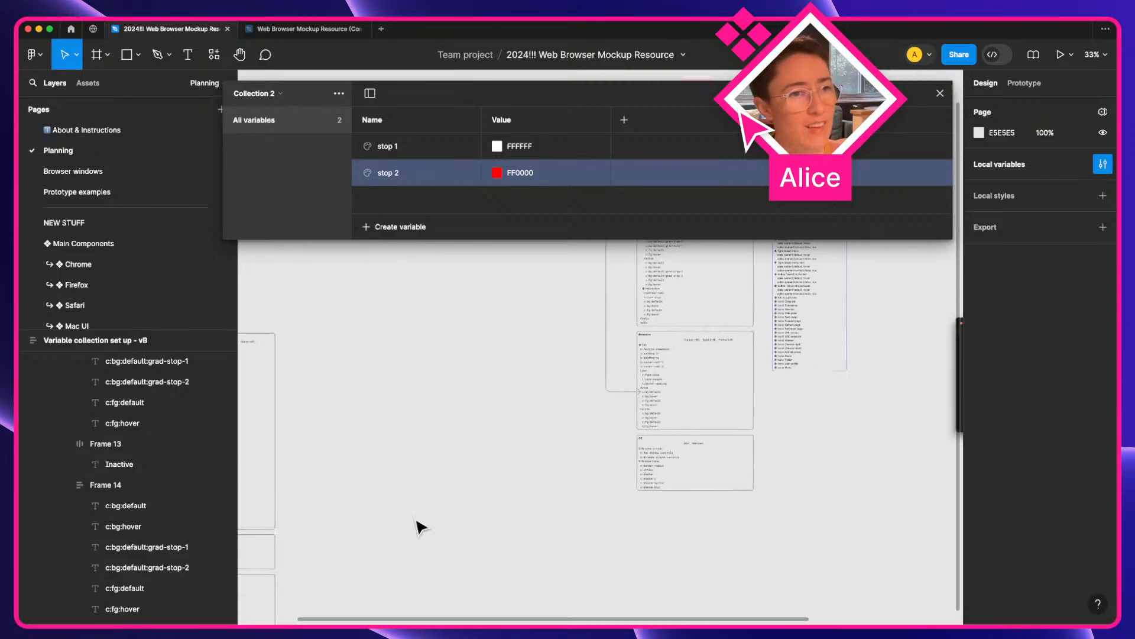
{"action": "left_click_drag", "start_coordinate": [579, 371], "coordinate": [824, 325]}
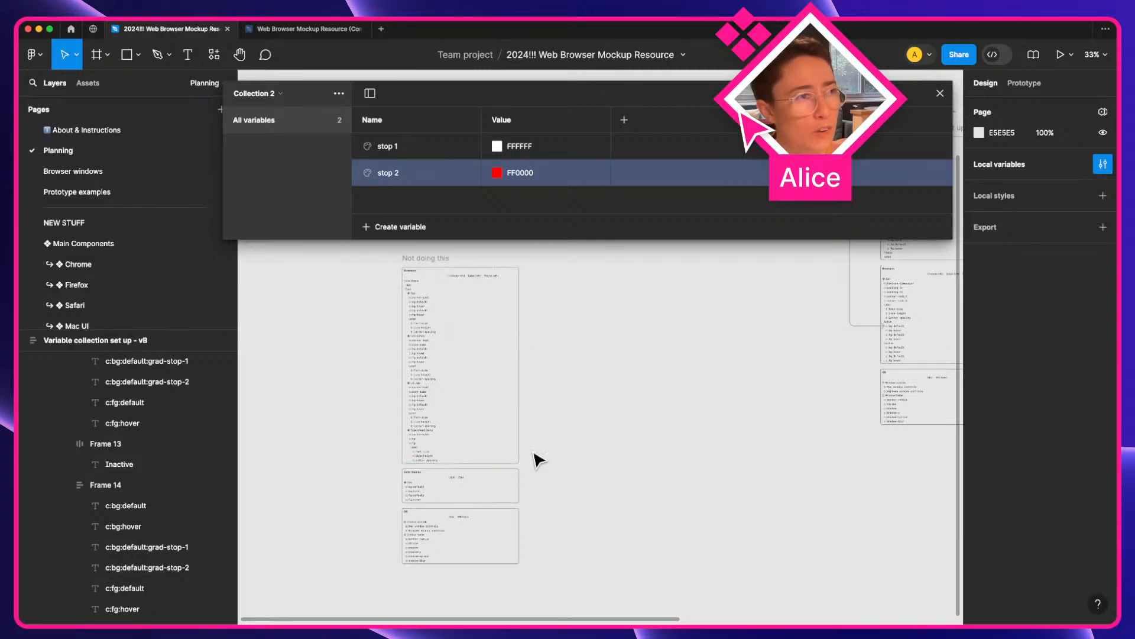
Check the list of existing variable collections and return to the v8 Color themes plan.
{"action": "left_click", "coordinate": [281, 99]}
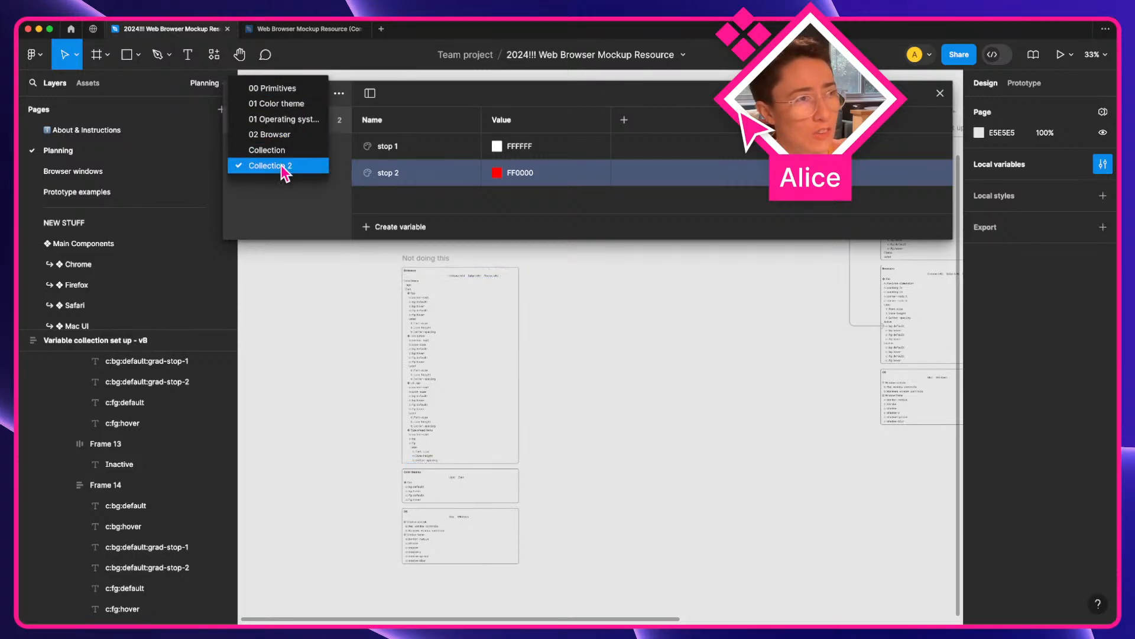
{"action": "left_click", "coordinate": [419, 287]}
{"action": "left_click_drag", "start_coordinate": [609, 349], "coordinate": [443, 429]}
{"action": "left_click_drag", "start_coordinate": [663, 426], "coordinate": [299, 487]}
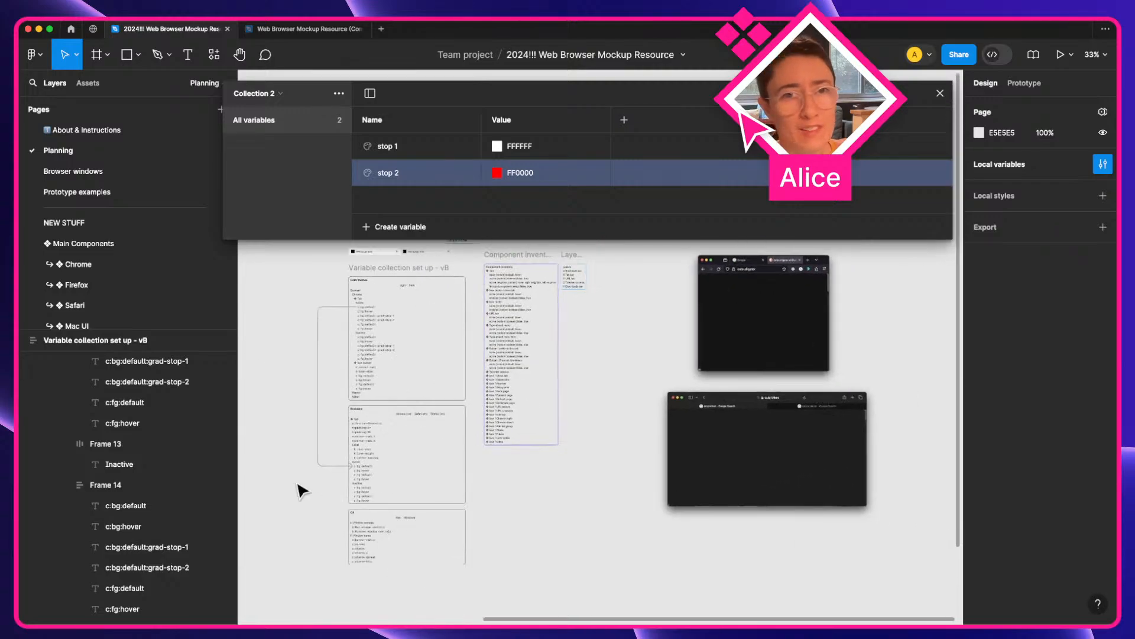
{"action": "scroll", "coordinate": [349, 308], "scroll_direction": "up", "scroll_amount": 5}
{"action": "left_click", "coordinate": [381, 330]}
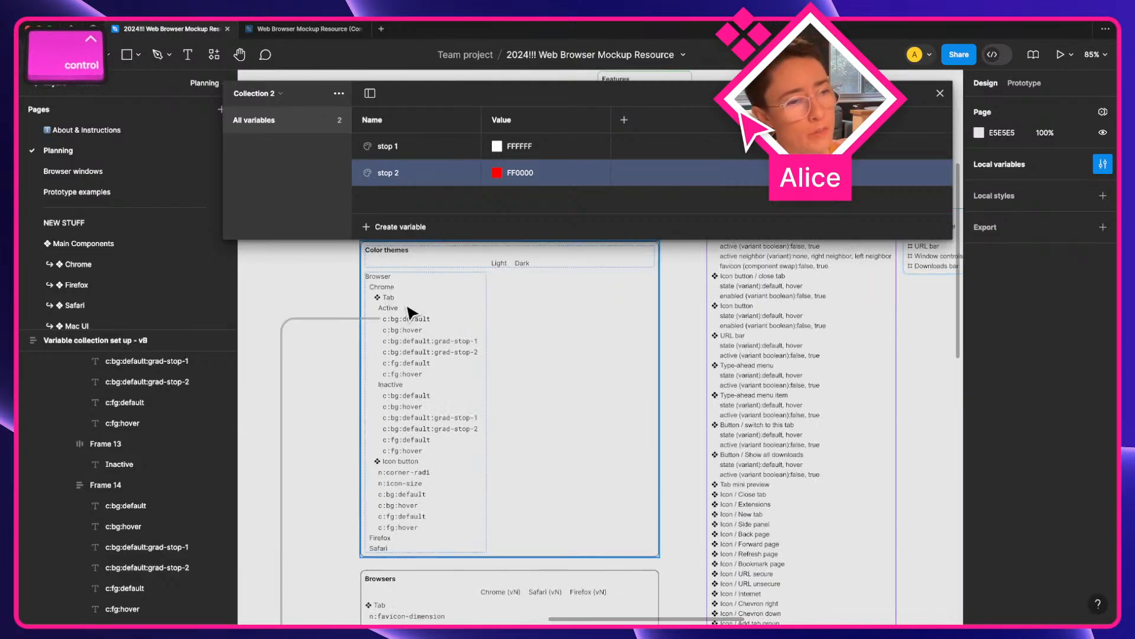
{"action": "key", "text": "v"}
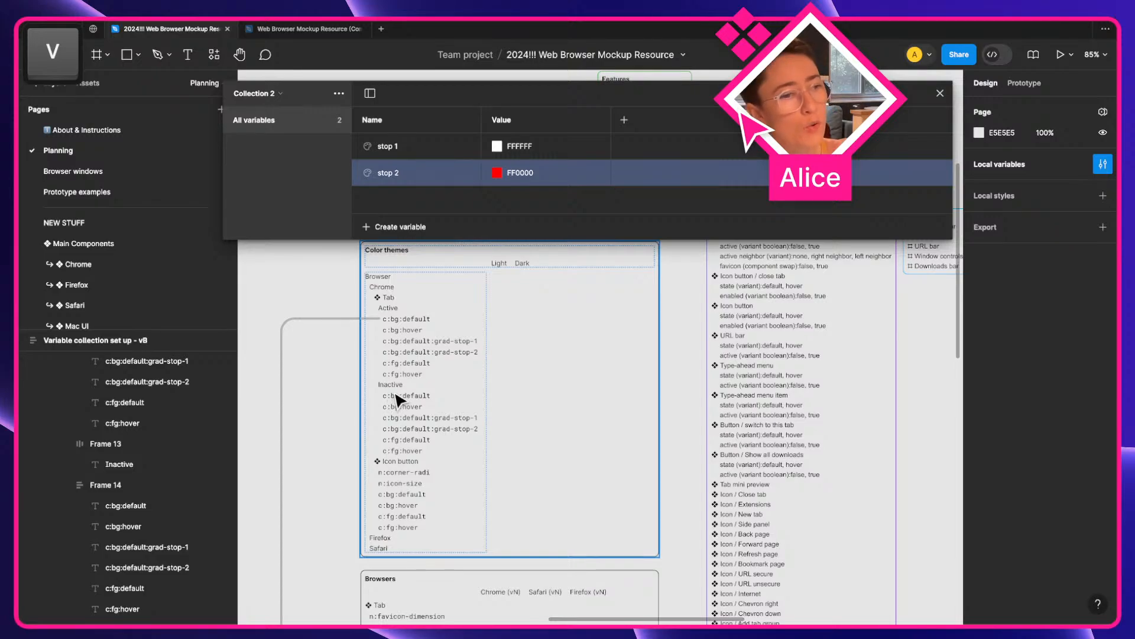
Review the Active and Inactive tab entries in the v8 Color themes plan.
{"action": "key", "text": "super"}
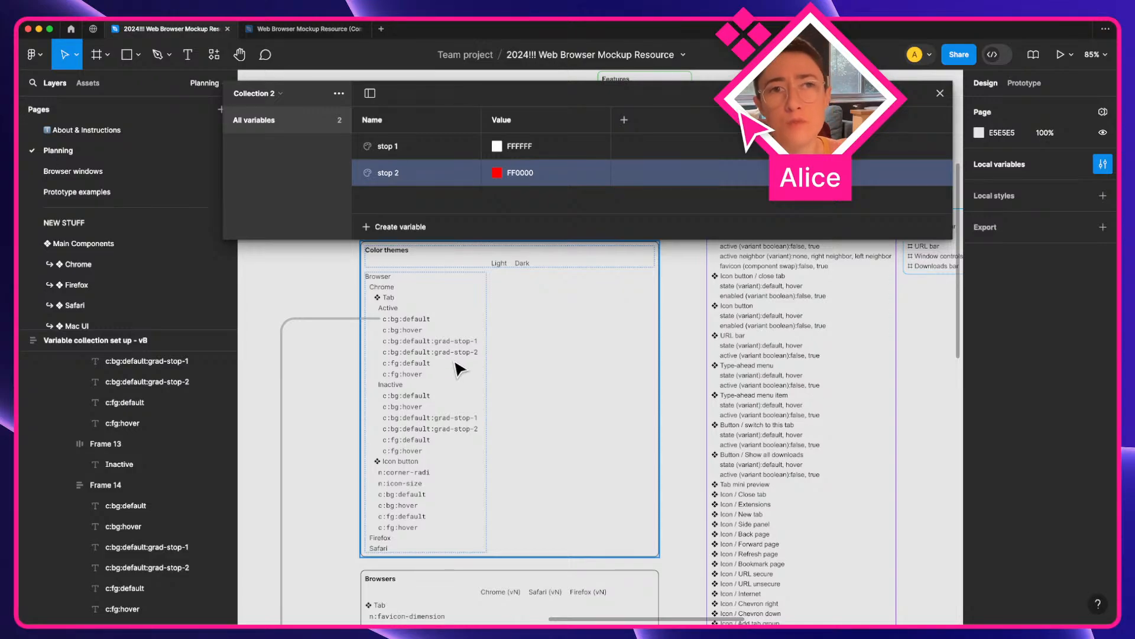
{"action": "scroll", "coordinate": [418, 333], "scroll_direction": "up", "scroll_amount": 1}
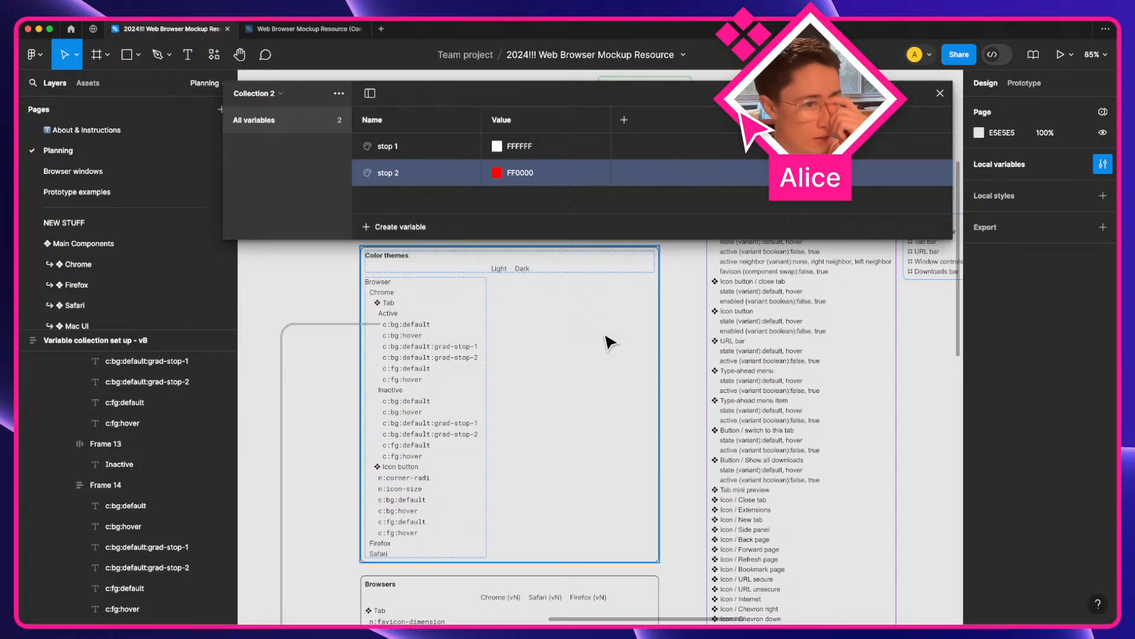
{"action": "key", "text": "v"}
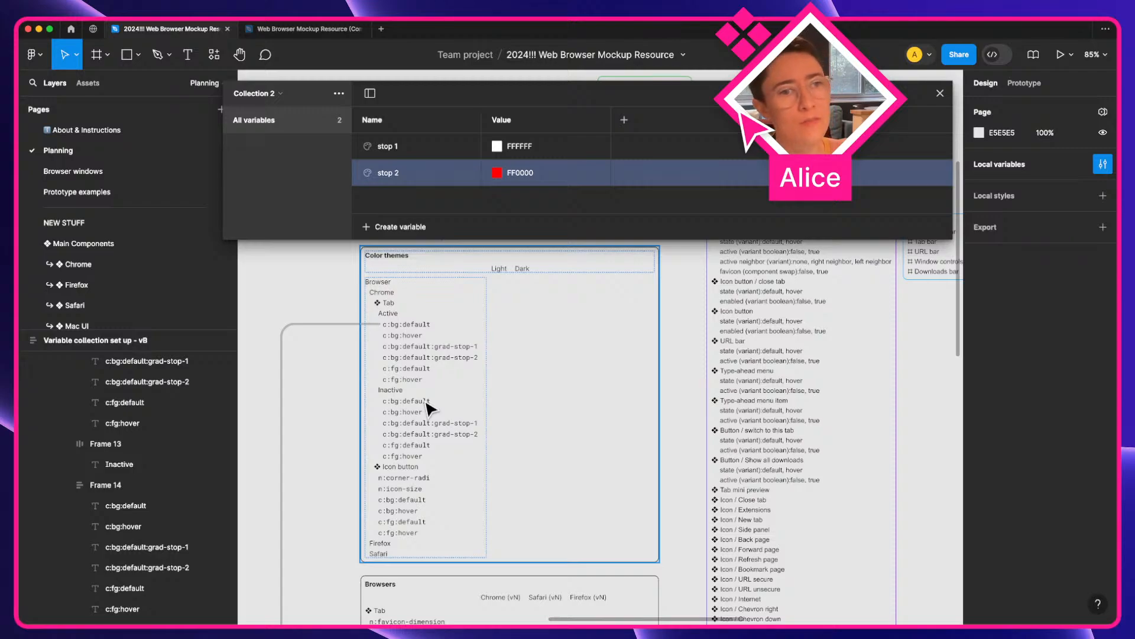
{"action": "scroll", "coordinate": [436, 294], "scroll_direction": "up", "scroll_amount": 5}
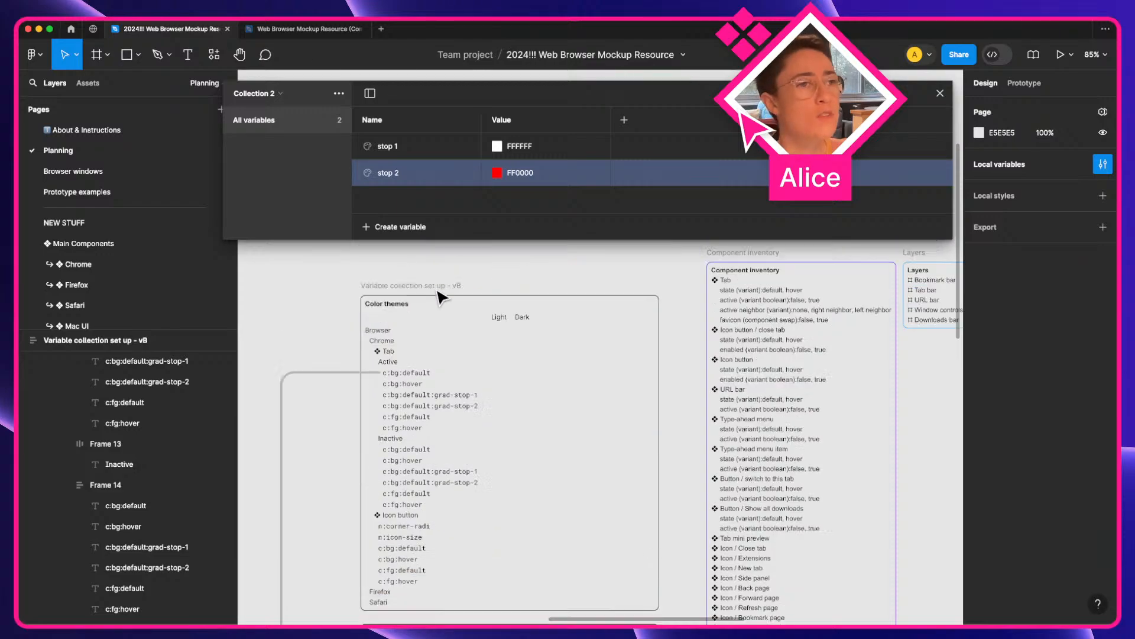
{"action": "scroll", "coordinate": [503, 352], "scroll_direction": "down", "scroll_amount": 2}
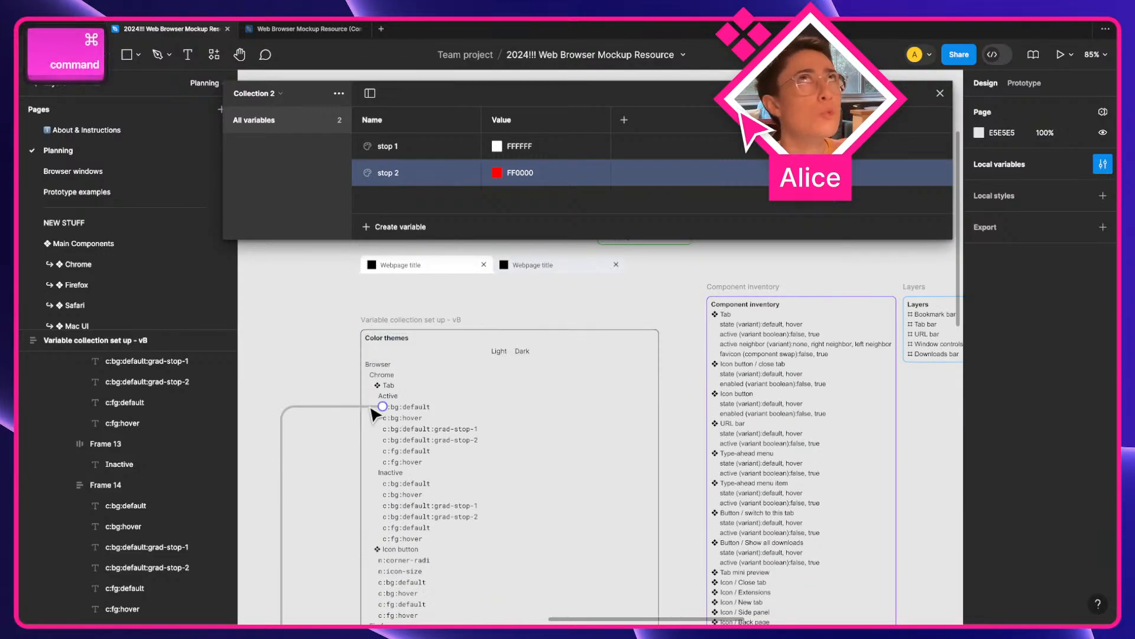
{"action": "scroll", "coordinate": [374, 414], "scroll_direction": "down", "scroll_amount": 2}
{"action": "left_click", "coordinate": [525, 336]}
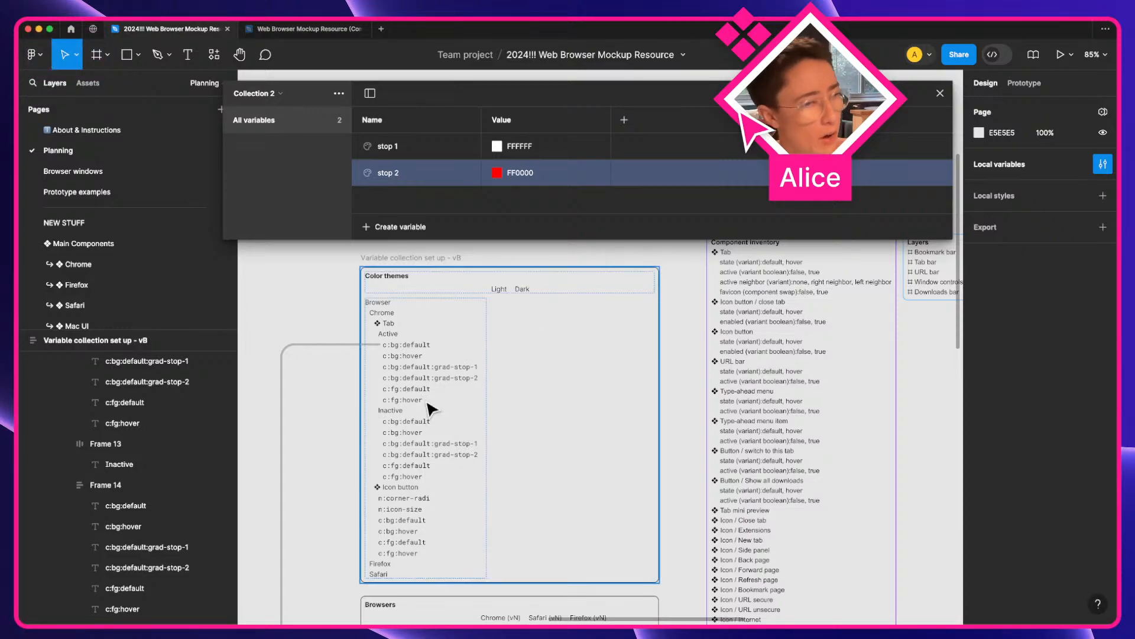
Examine the active tab and its border lines up close in the dark Safari window screenshot.
{"action": "scroll", "coordinate": [349, 398], "scroll_direction": "right", "scroll_amount": 8}
{"action": "scroll", "coordinate": [524, 410], "scroll_direction": "right", "scroll_amount": 6}
{"action": "scroll", "coordinate": [524, 410], "scroll_direction": "down", "scroll_amount": 3}
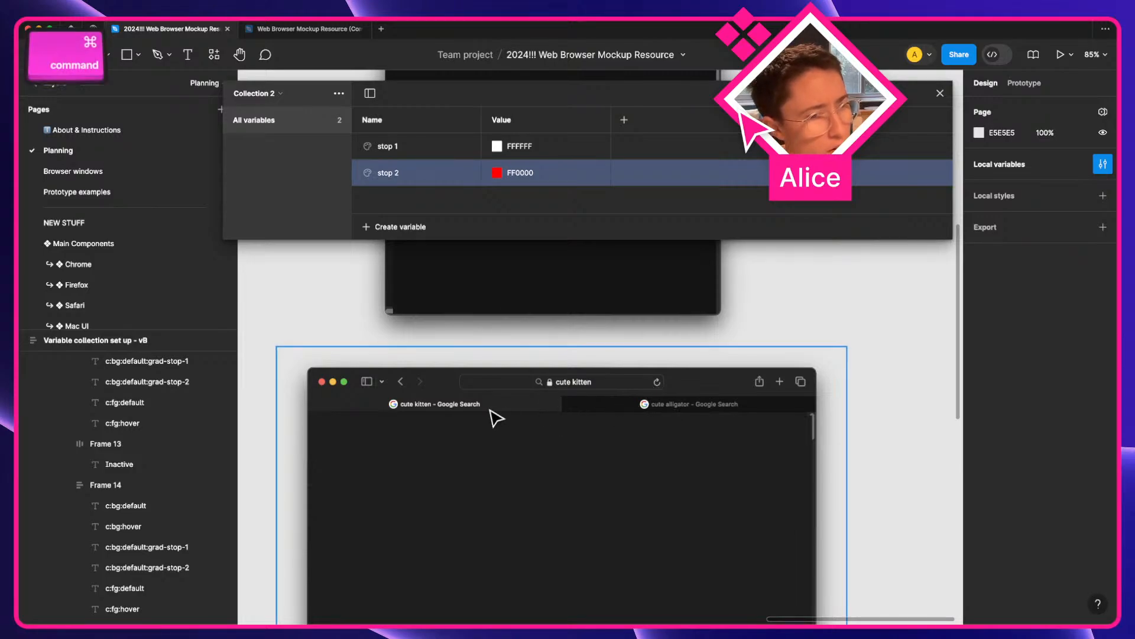
{"action": "scroll", "coordinate": [496, 418], "scroll_direction": "up", "scroll_amount": 5}
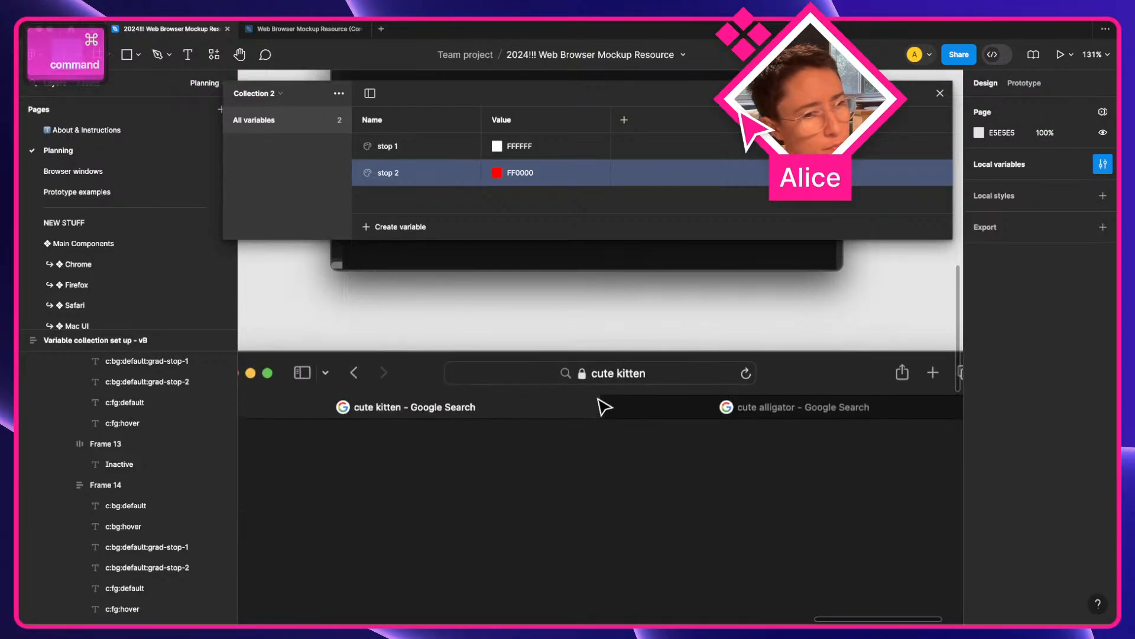
{"action": "scroll", "coordinate": [606, 426], "scroll_direction": "up", "scroll_amount": 3}
{"action": "scroll", "coordinate": [620, 473], "scroll_direction": "down", "scroll_amount": 5}
{"action": "scroll", "coordinate": [580, 361], "scroll_direction": "up", "scroll_amount": 5}
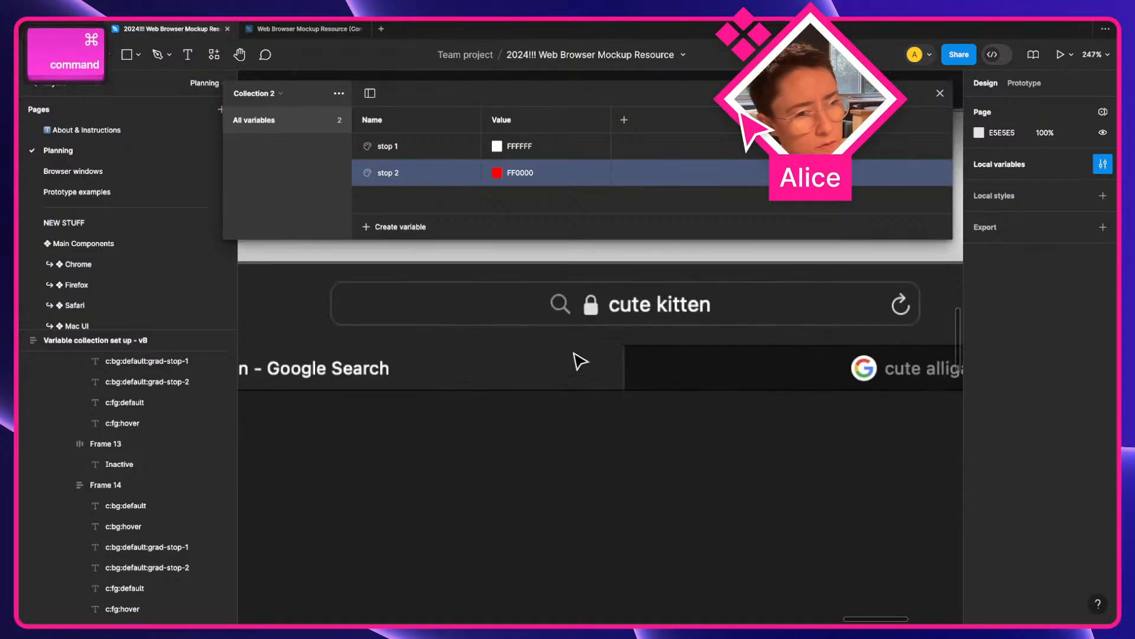
{"action": "scroll", "coordinate": [580, 361], "scroll_direction": "up", "scroll_amount": 4}
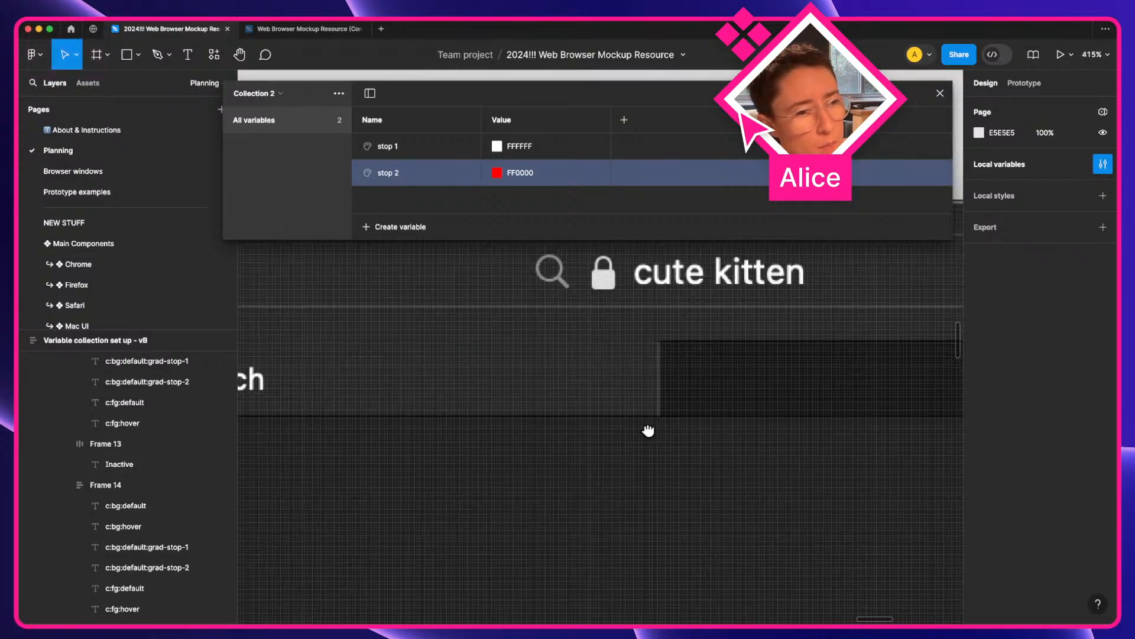
{"action": "left_click_drag", "start_coordinate": [649, 430], "coordinate": [880, 418]}
{"action": "left_click_drag", "start_coordinate": [476, 422], "coordinate": [302, 423]}
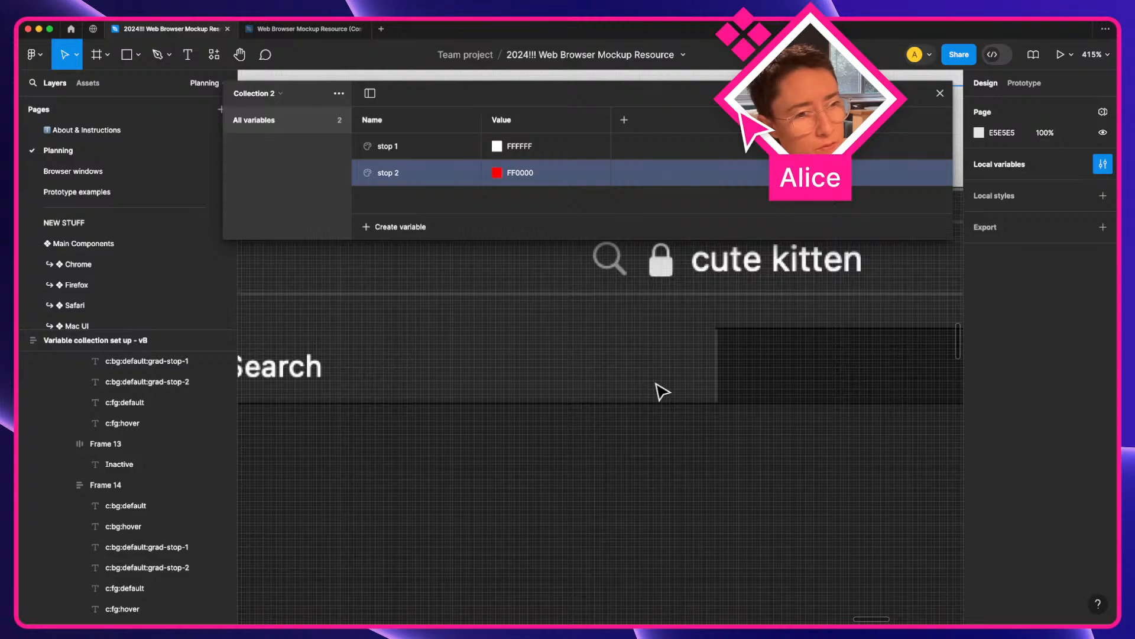
{"action": "left_click_drag", "start_coordinate": [658, 391], "coordinate": [482, 385]}
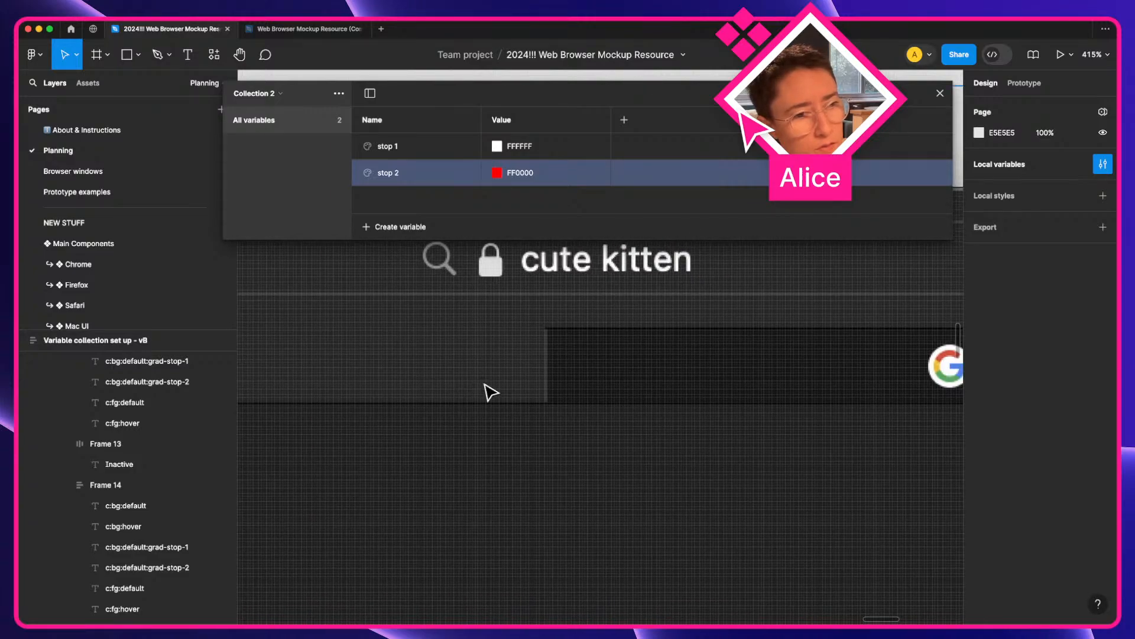
Trace the inactive tab's borders across the dark Safari screenshot and compare them with the active tab's edges.
{"action": "key", "text": "super"}
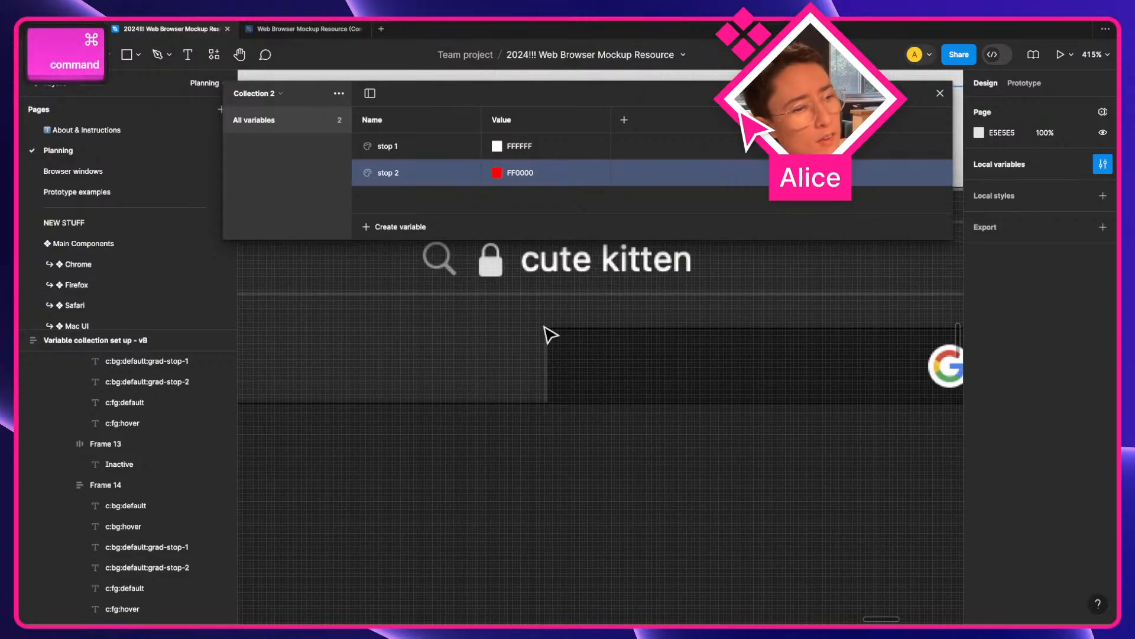
{"action": "scroll", "coordinate": [598, 381], "scroll_direction": "right", "scroll_amount": 10}
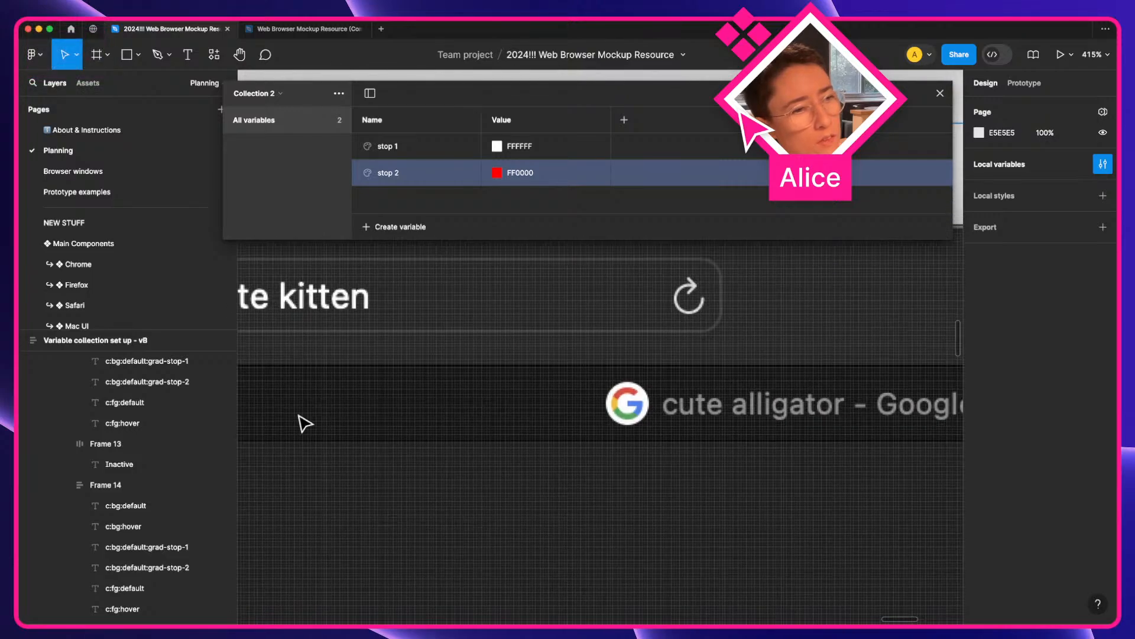
{"action": "scroll", "coordinate": [479, 407], "scroll_direction": "right", "scroll_amount": 3}
{"action": "scroll", "coordinate": [479, 407], "scroll_direction": "down", "scroll_amount": 1}
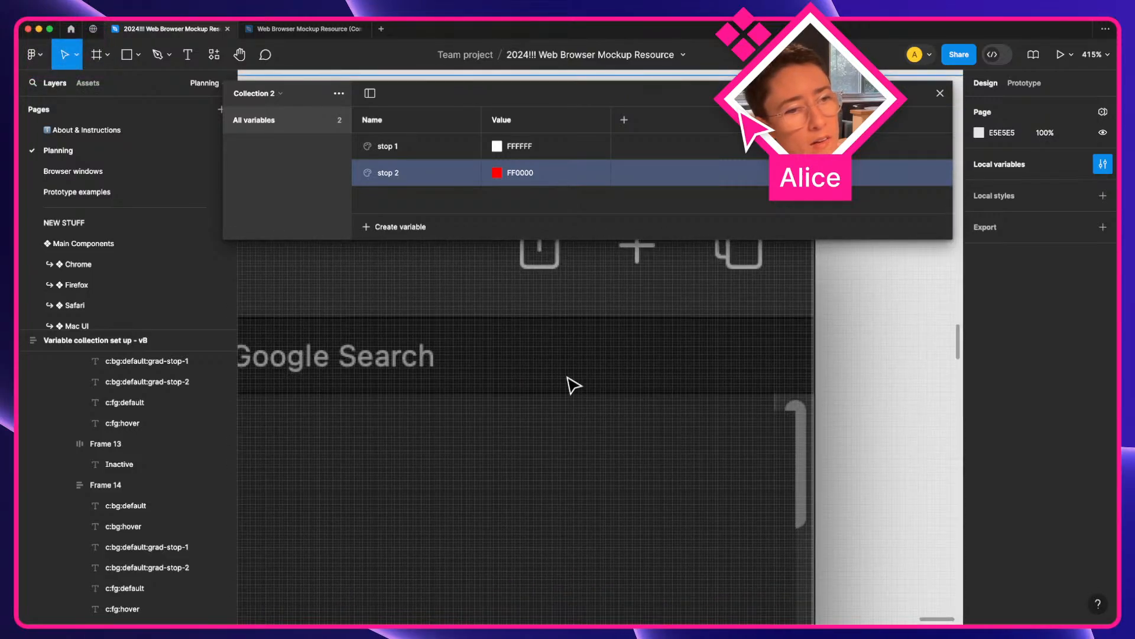
{"action": "scroll", "coordinate": [570, 385], "scroll_direction": "left", "scroll_amount": 10}
{"action": "scroll", "coordinate": [601, 382], "scroll_direction": "down", "scroll_amount": 1}
{"action": "scroll", "coordinate": [631, 376], "scroll_direction": "left", "scroll_amount": 5}
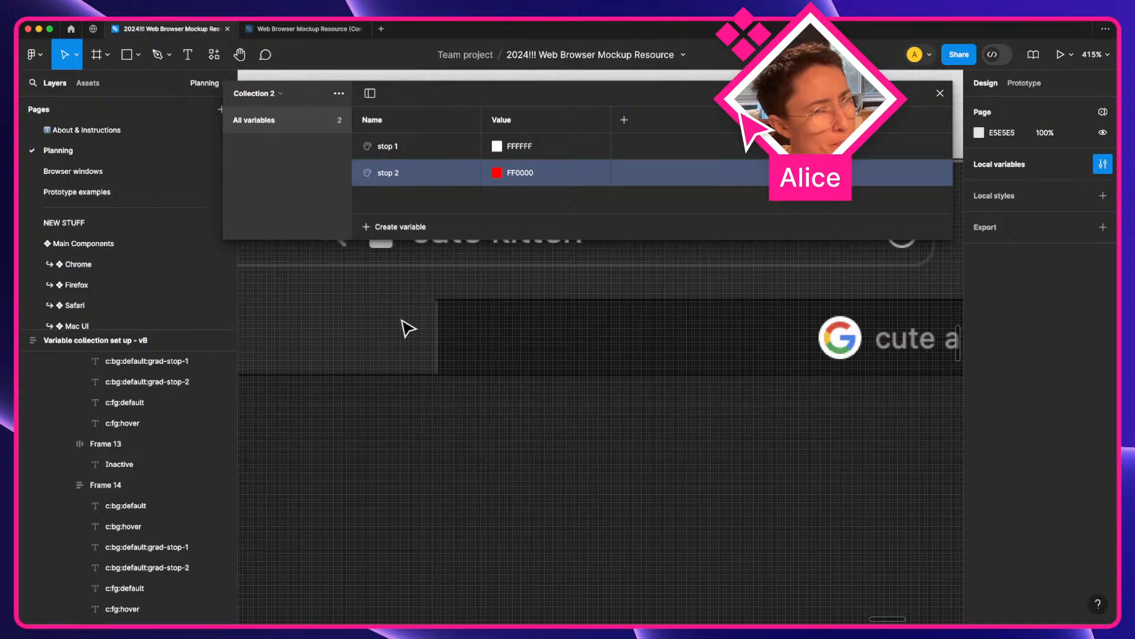
{"action": "scroll", "coordinate": [654, 367], "scroll_direction": "right", "scroll_amount": 3}
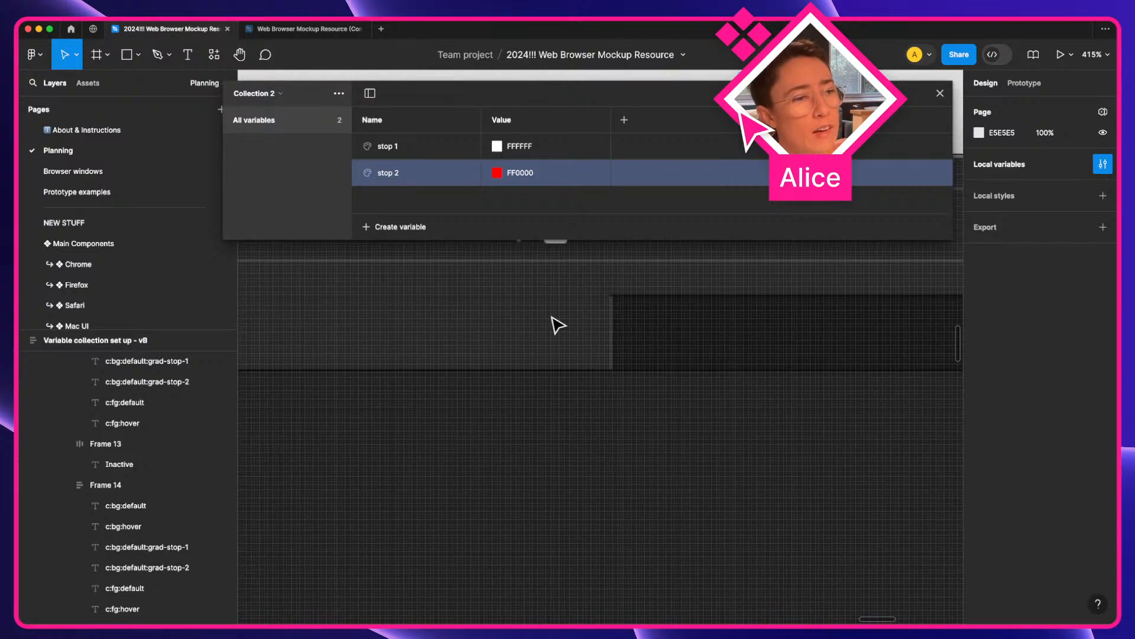
{"action": "scroll", "coordinate": [622, 329], "scroll_direction": "down", "scroll_amount": 5}
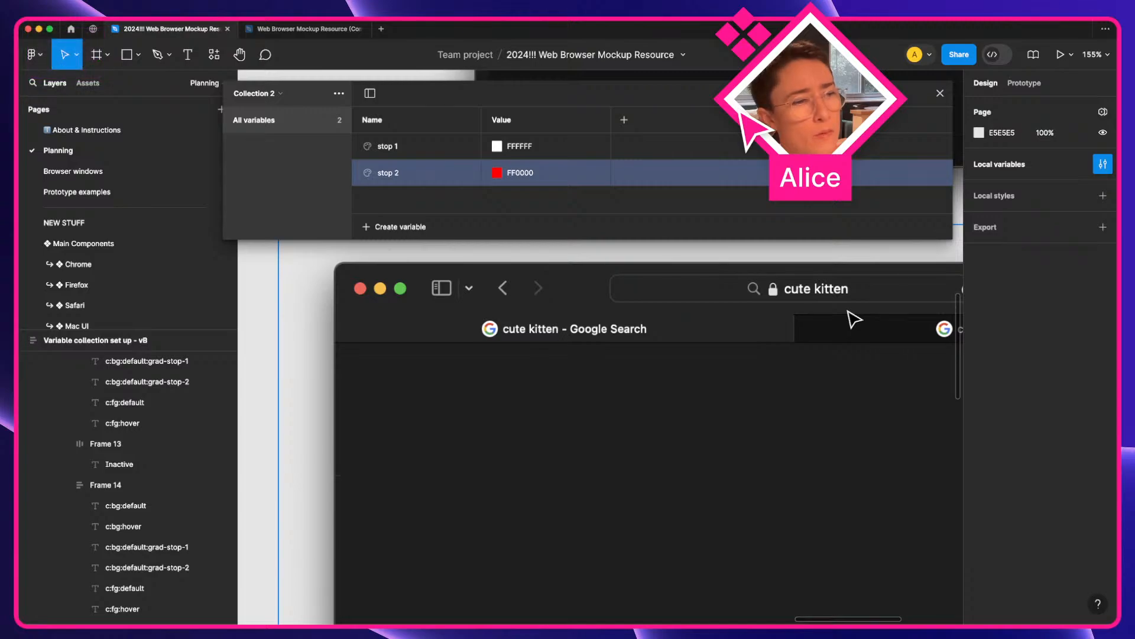
{"action": "left_click_drag", "start_coordinate": [832, 331], "coordinate": [557, 348]}
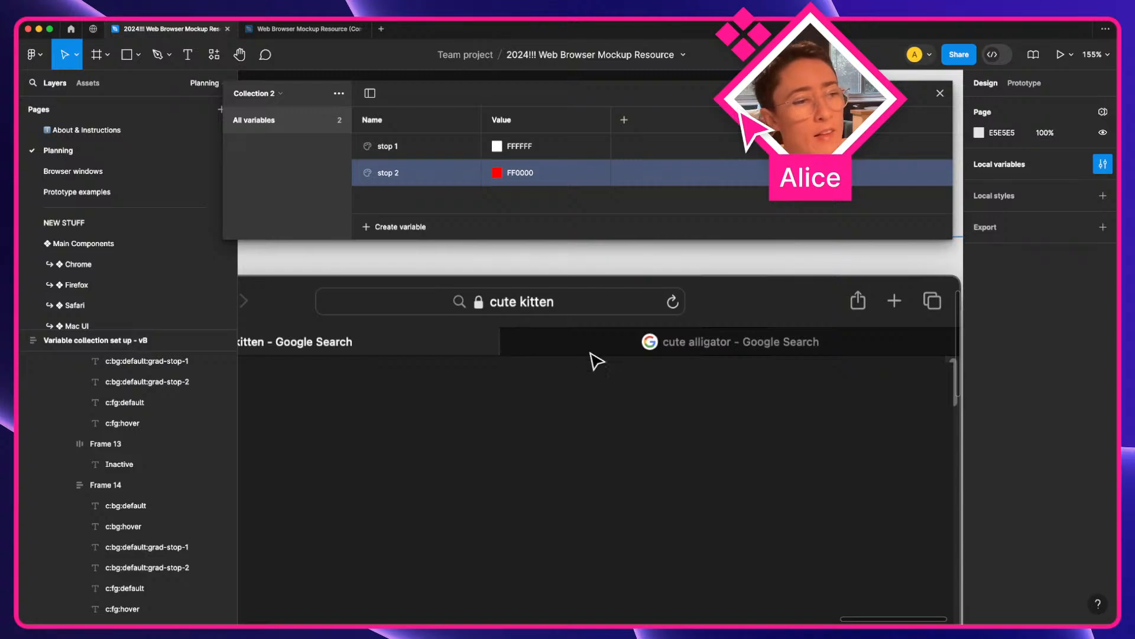
Duplicate the c:fg:hover entry in the Chrome tab's Active group of the Color themes plan.
{"action": "scroll", "coordinate": [450, 364], "scroll_direction": "down", "scroll_amount": 5}
{"action": "left_click_drag", "start_coordinate": [409, 365], "coordinate": [868, 326]}
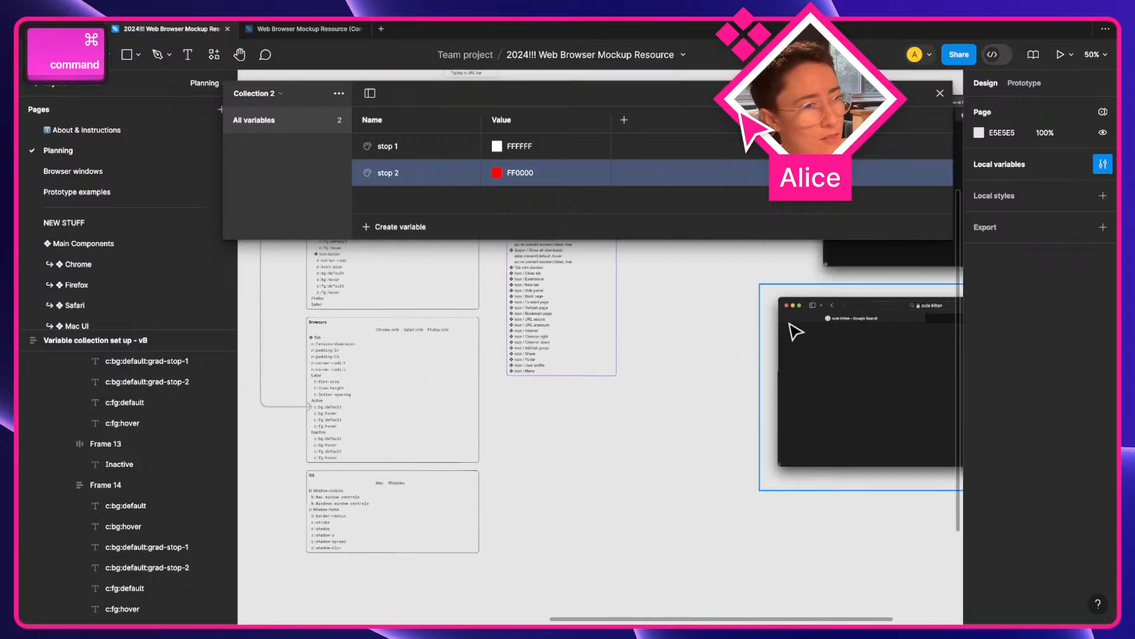
{"action": "left_click_drag", "start_coordinate": [653, 328], "coordinate": [830, 434]}
{"action": "left_click_drag", "start_coordinate": [595, 362], "coordinate": [595, 408]}
{"action": "scroll", "coordinate": [528, 345], "scroll_direction": "up", "scroll_amount": 2}
{"action": "scroll", "coordinate": [532, 353], "scroll_direction": "up", "scroll_amount": 4}
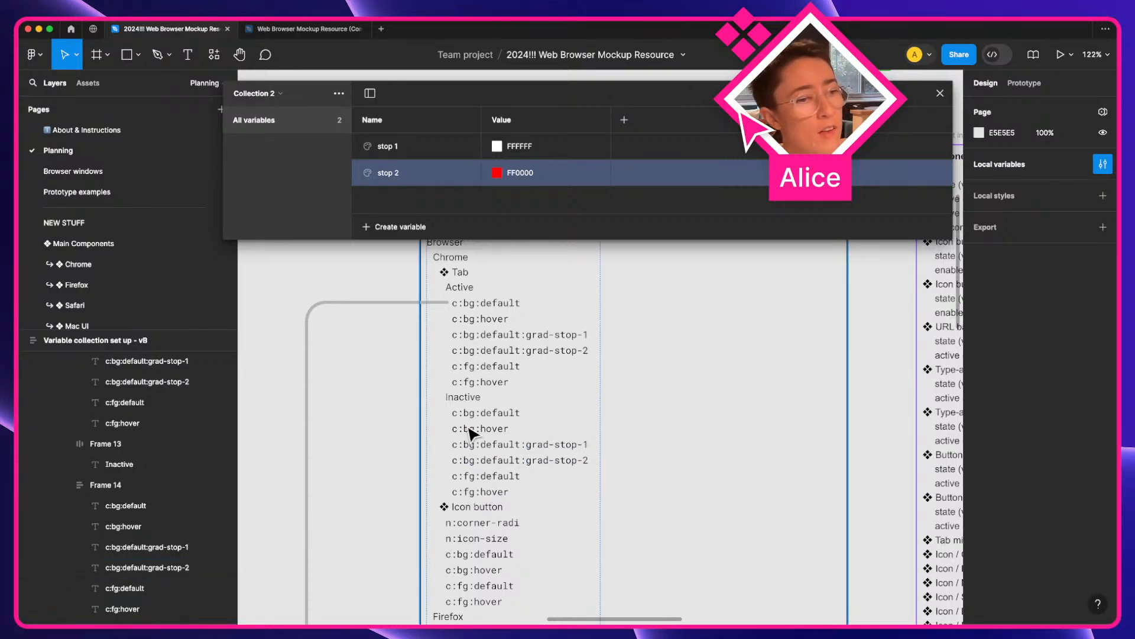
{"action": "key", "text": "super"}
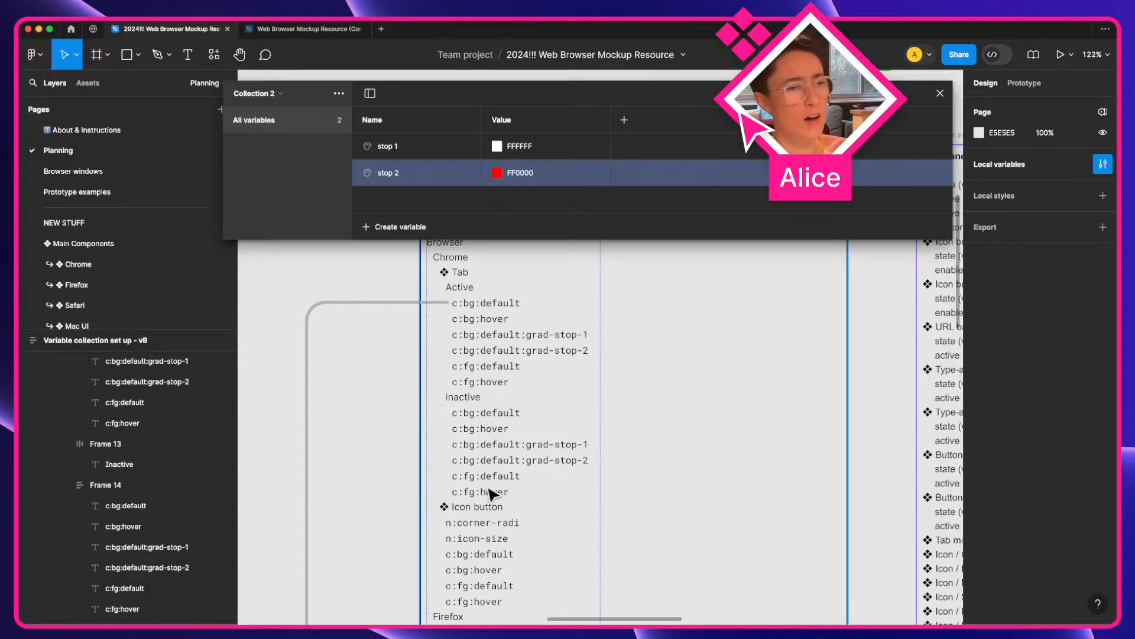
{"action": "scroll", "coordinate": [488, 493], "scroll_direction": "up", "scroll_amount": 2}
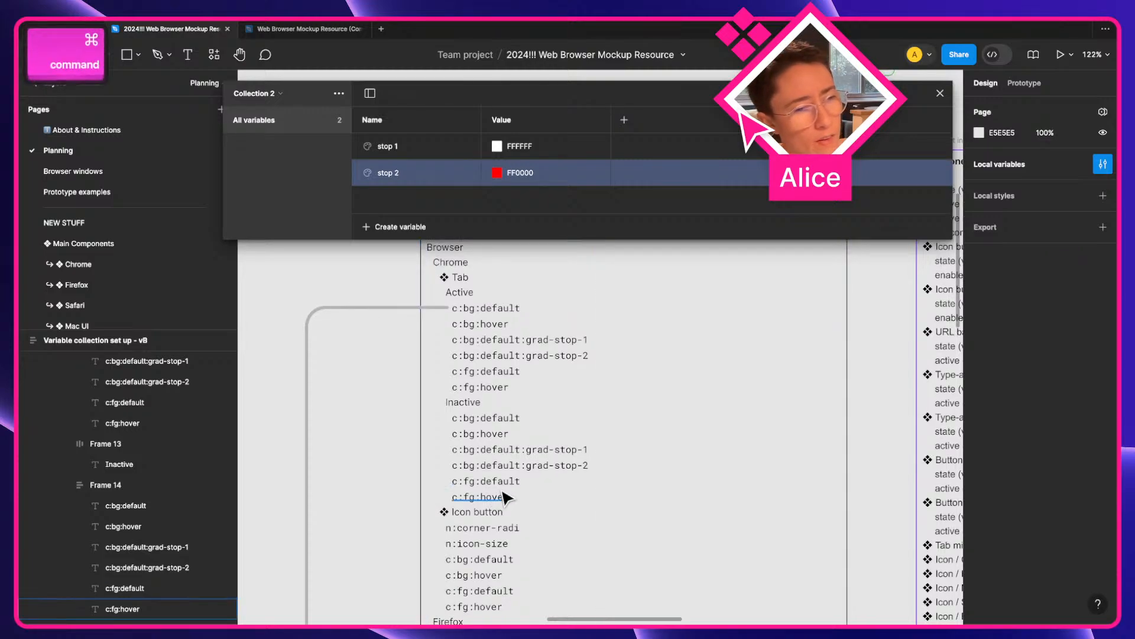
{"action": "left_click", "coordinate": [504, 498], "text": "super"}
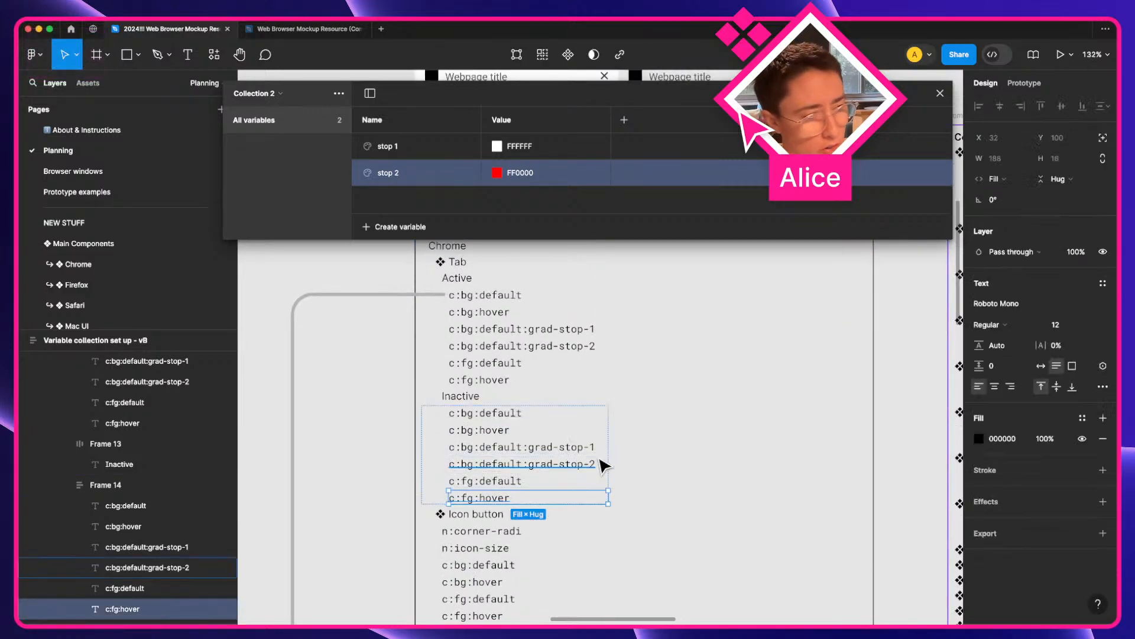
{"action": "left_click", "coordinate": [601, 381], "text": "super"}
{"action": "key", "text": "super+d"}
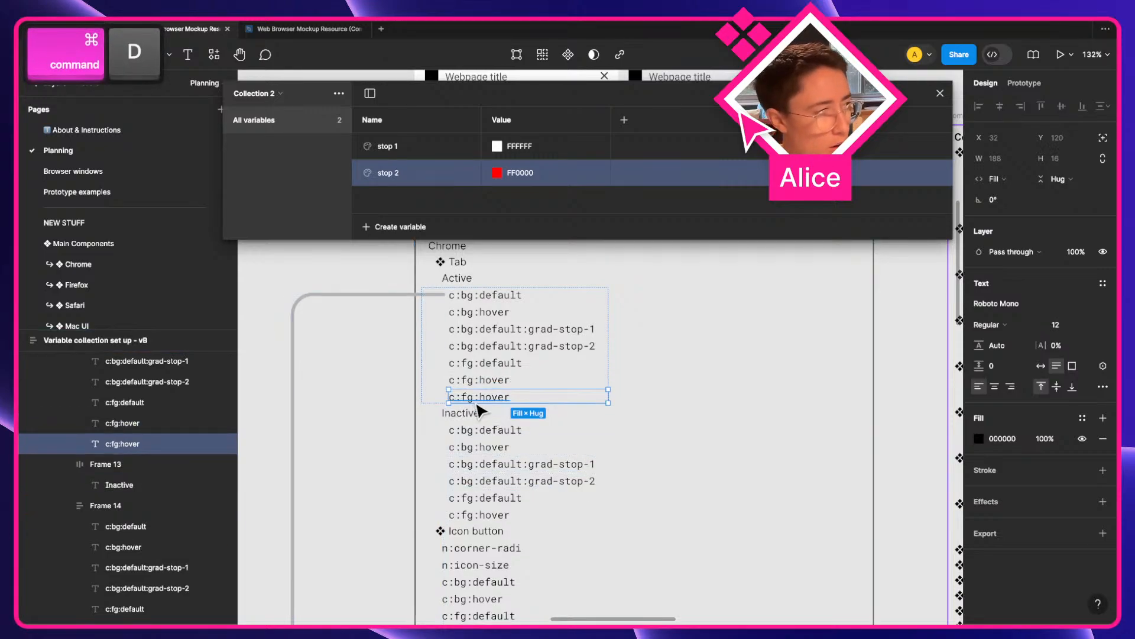
Change the duplicated entry's text in the Active group to c:stroke.
{"action": "key", "text": "Return"}
{"action": "type", "text": "c:s"}
{"action": "type", "text": "trp"}
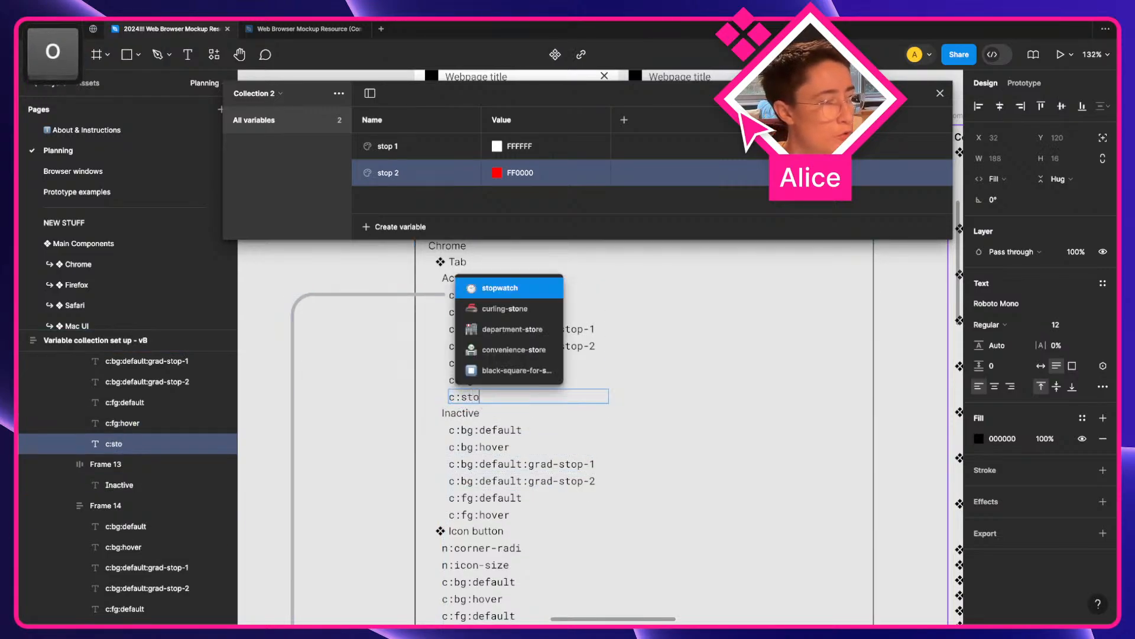
{"action": "key", "text": "BackSpace"}
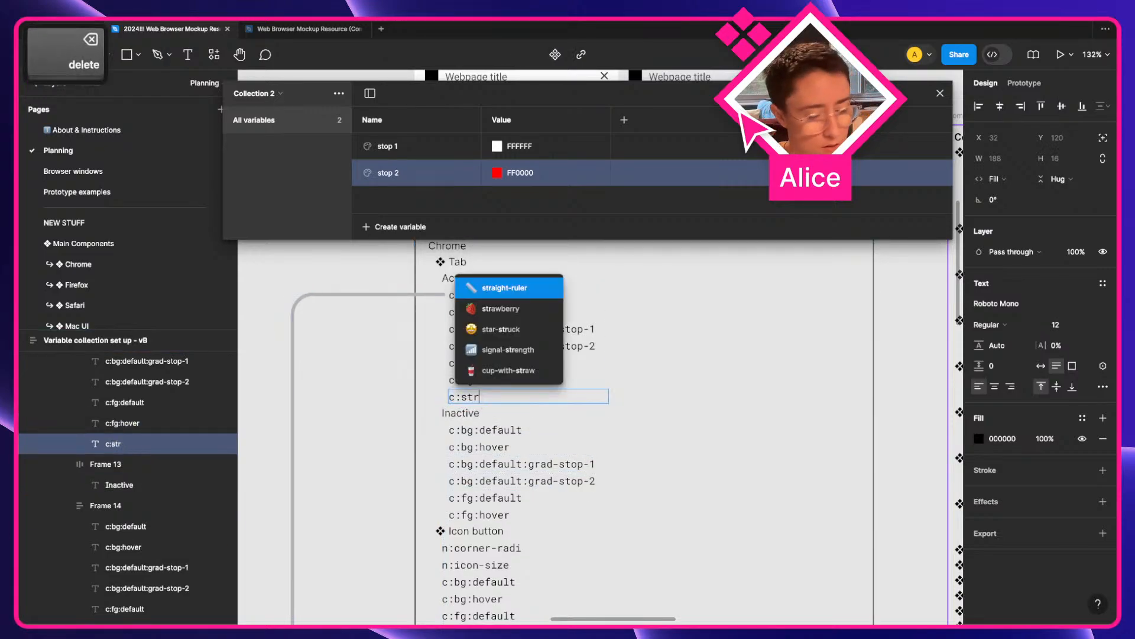
{"action": "type", "text": "oke"}
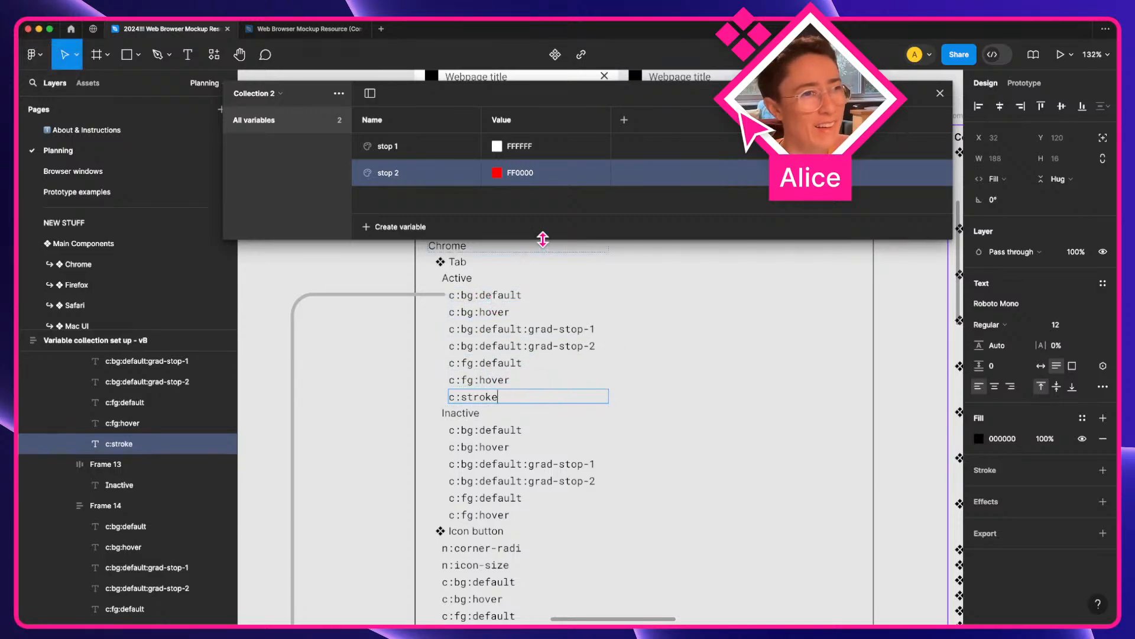
{"action": "double_click", "coordinate": [474, 396]}
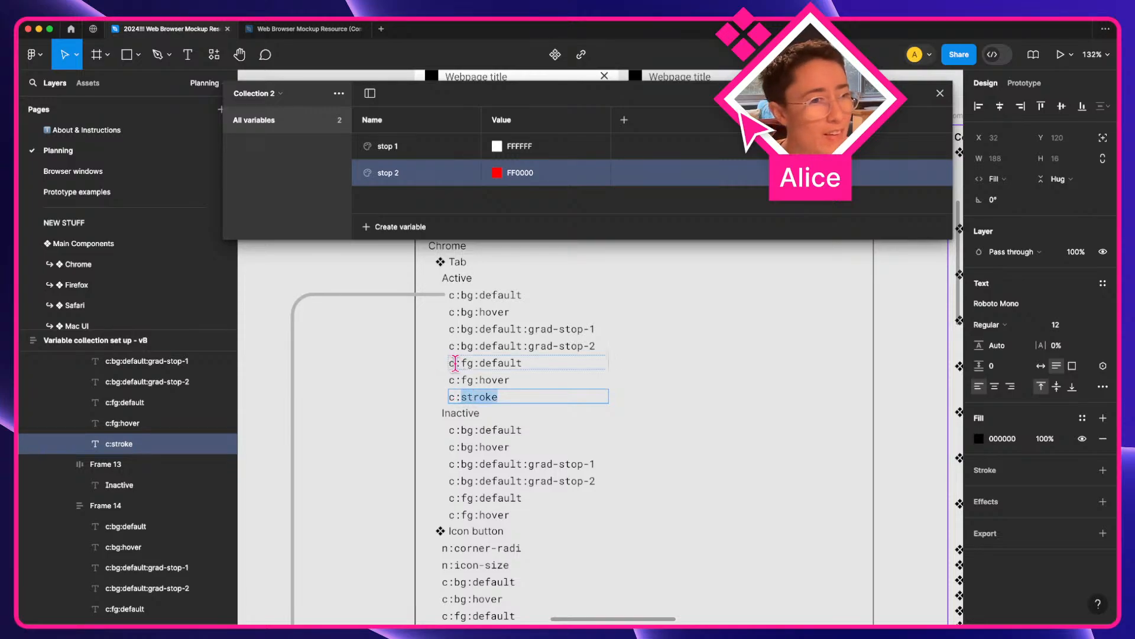
{"action": "left_click", "coordinate": [466, 372]}
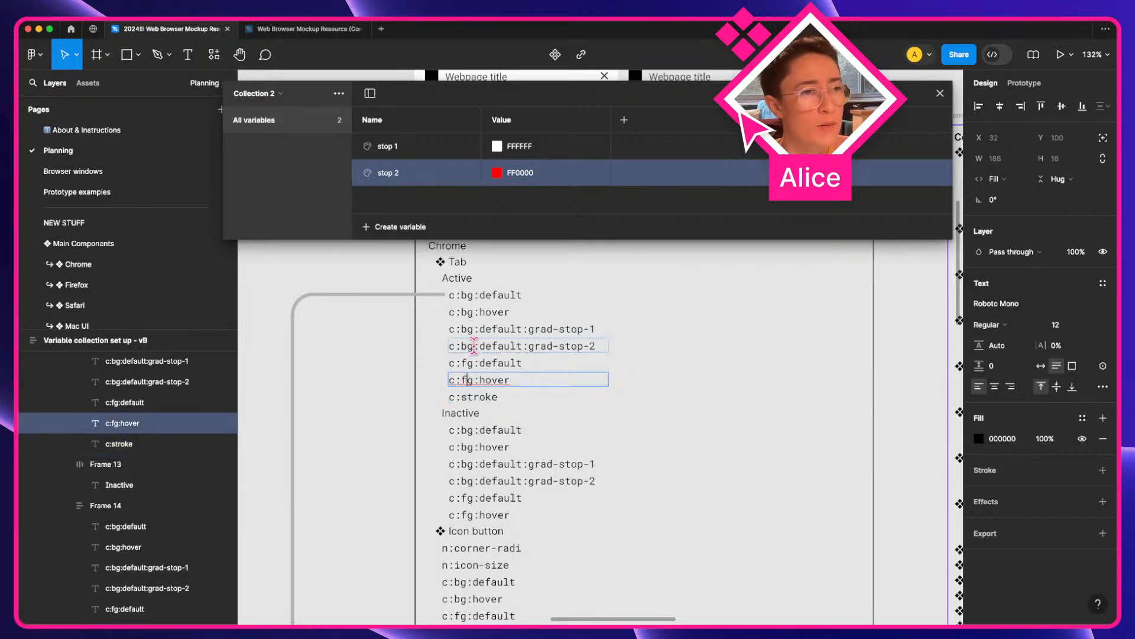
{"action": "left_click", "coordinate": [474, 345]}
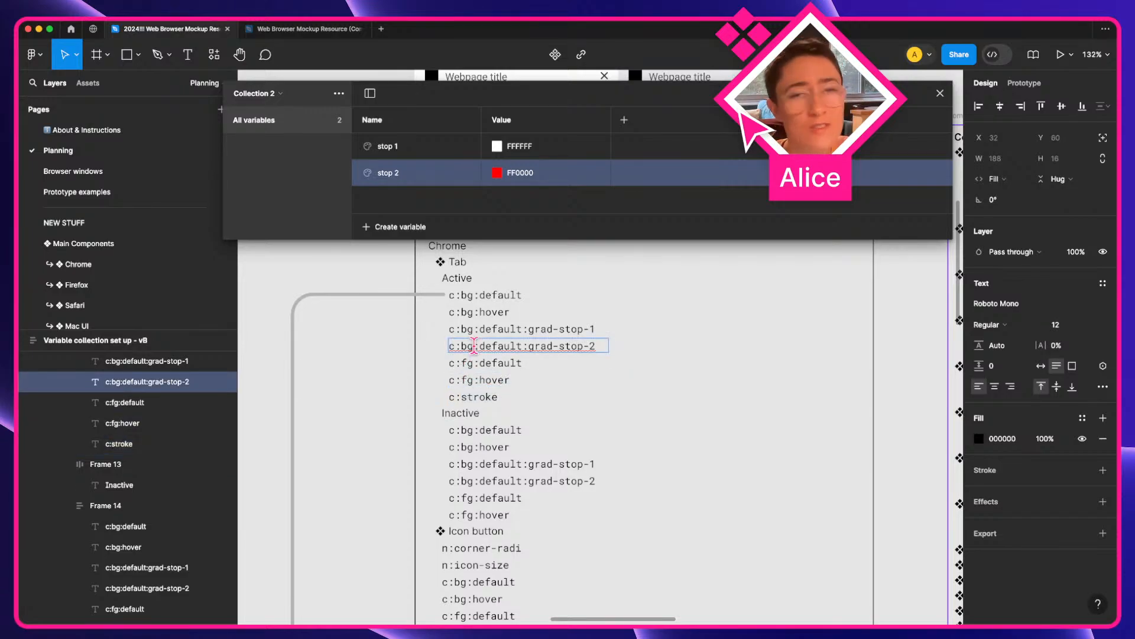
{"action": "left_click", "coordinate": [482, 394]}
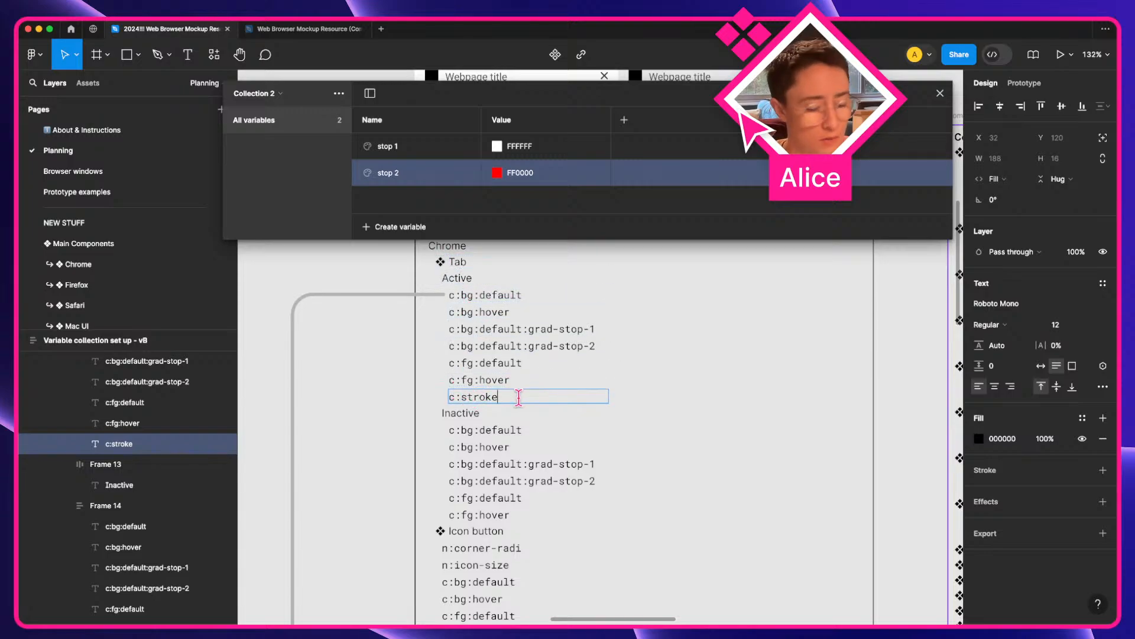
{"action": "type", "text": ":"}
{"action": "key", "text": "BackSpace"}
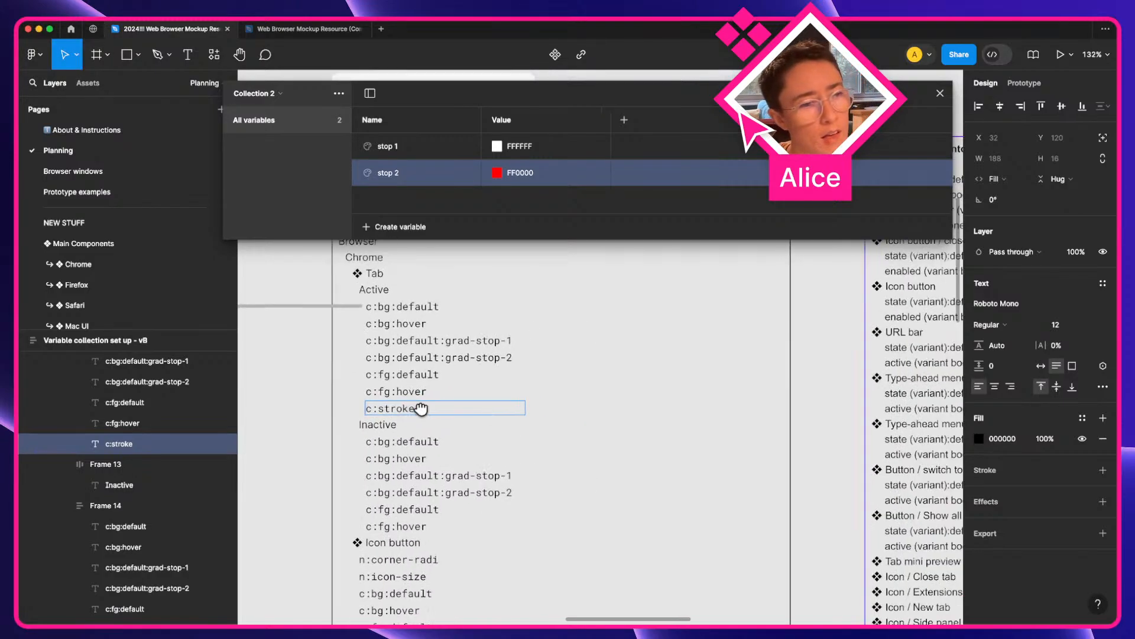
Compare the tab bars in the dark Chrome and Safari window screenshots, examining the edges between active and inactive tabs.
{"action": "scroll", "coordinate": [590, 451], "scroll_direction": "down", "scroll_amount": 6}
{"action": "scroll", "coordinate": [680, 438], "scroll_direction": "right", "scroll_amount": 4}
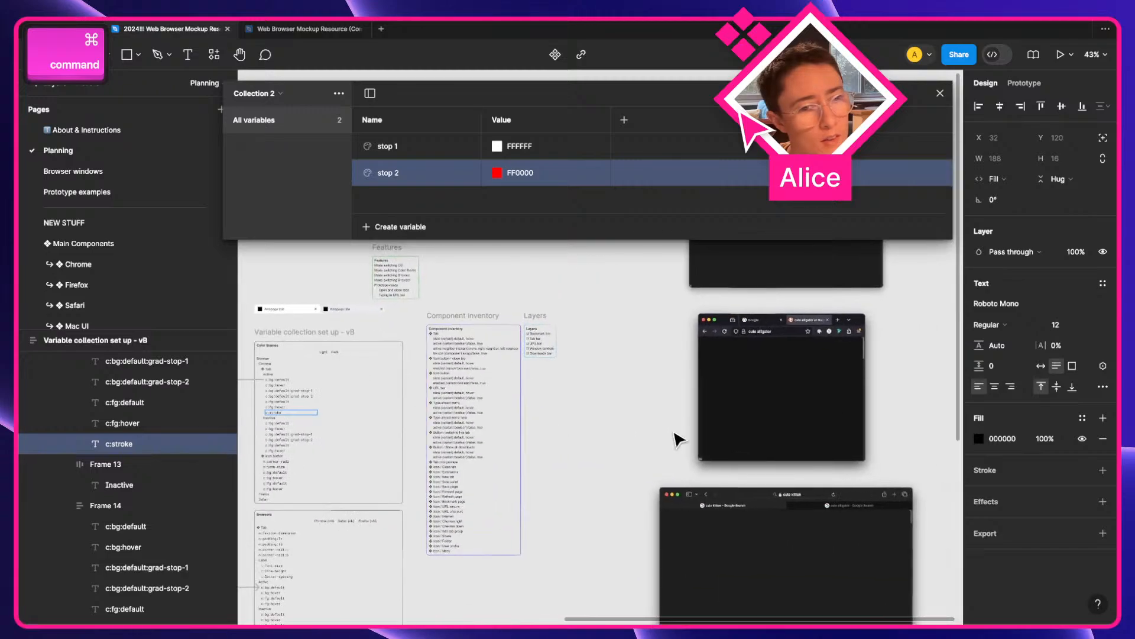
{"action": "scroll", "coordinate": [829, 409], "scroll_direction": "up", "scroll_amount": 3}
{"action": "scroll", "coordinate": [844, 465], "scroll_direction": "up", "scroll_amount": 7}
{"action": "scroll", "coordinate": [834, 469], "scroll_direction": "down", "scroll_amount": 5}
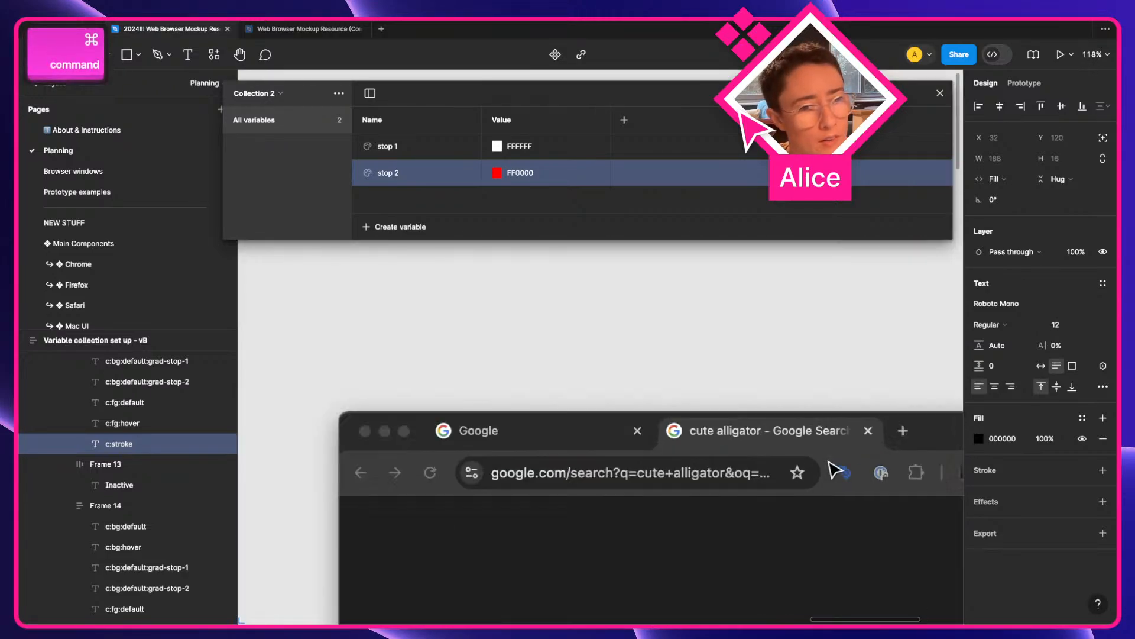
{"action": "scroll", "coordinate": [834, 469], "scroll_direction": "up", "scroll_amount": 4}
{"action": "scroll", "coordinate": [834, 469], "scroll_direction": "down", "scroll_amount": 4}
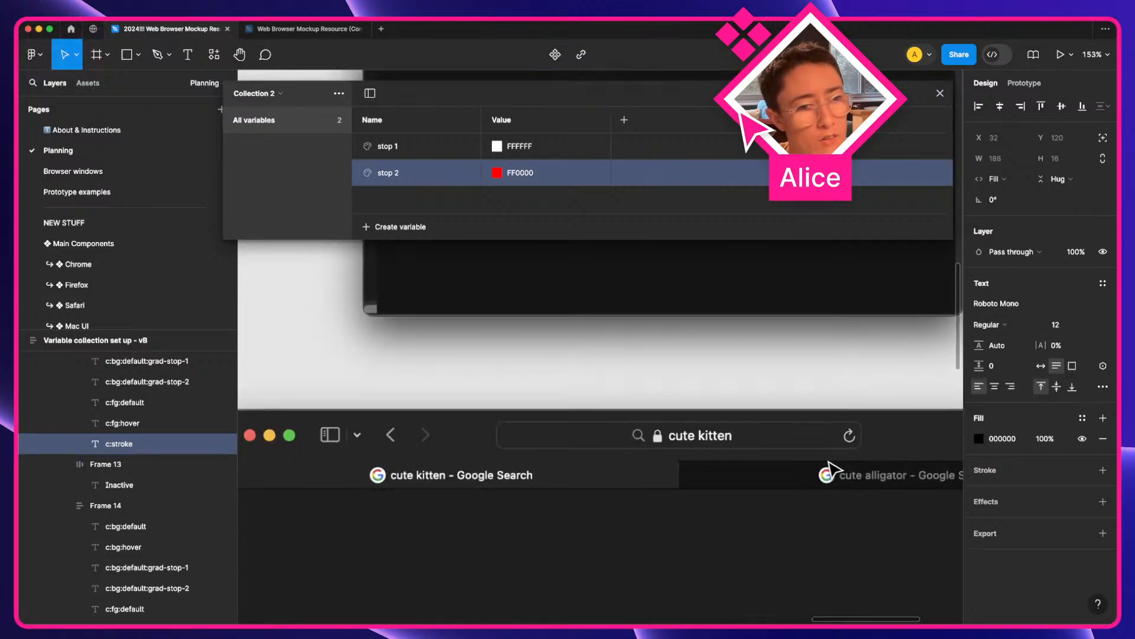
{"action": "scroll", "coordinate": [698, 473], "scroll_direction": "down", "scroll_amount": 3}
{"action": "left_click_drag", "start_coordinate": [687, 475], "coordinate": [503, 491]}
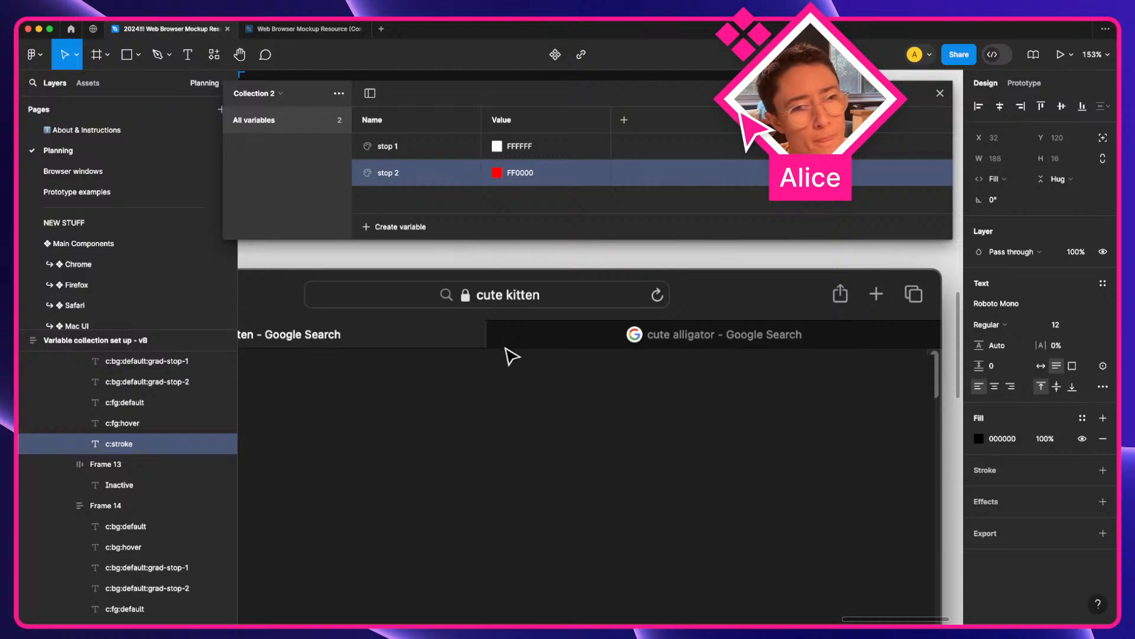
{"action": "scroll", "coordinate": [512, 357], "scroll_direction": "down", "scroll_amount": 5}
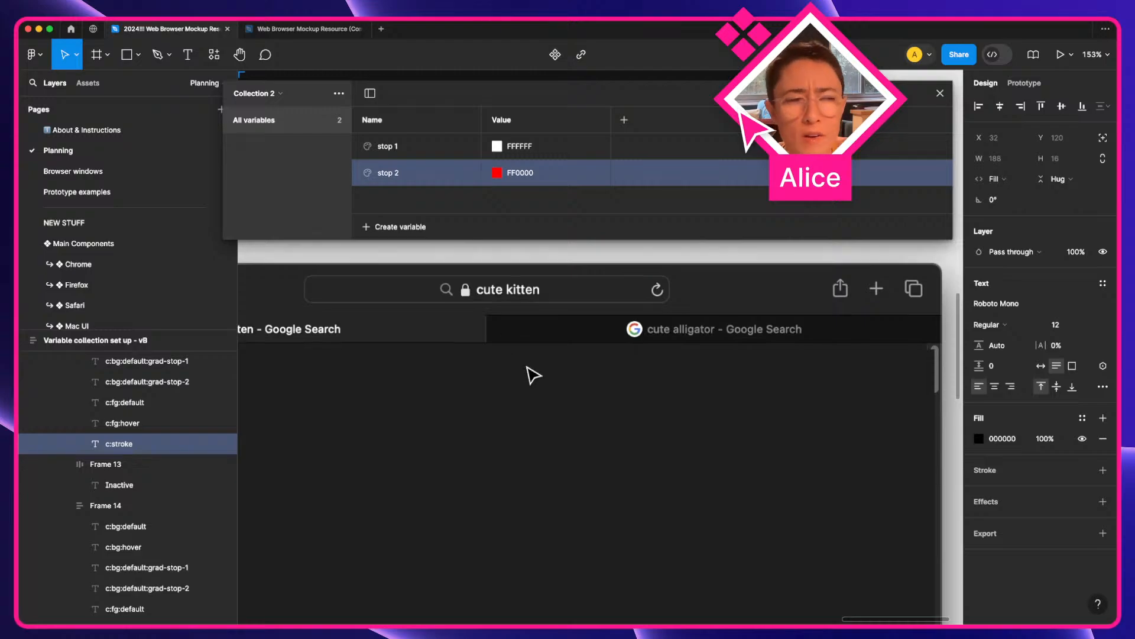
{"action": "scroll", "coordinate": [532, 374], "scroll_direction": "left", "scroll_amount": 10}
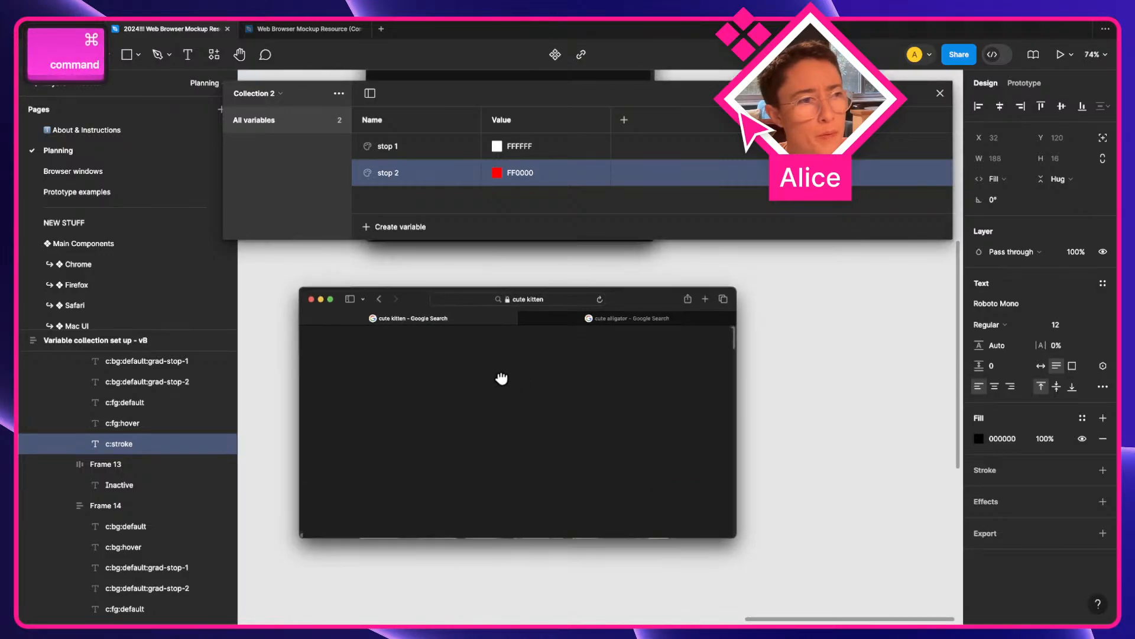
Copy the focused Chrome tab to the empty canvas above the original, detach the copy and convert it into a component.
{"action": "scroll", "coordinate": [749, 514], "scroll_direction": "up", "scroll_amount": 3}
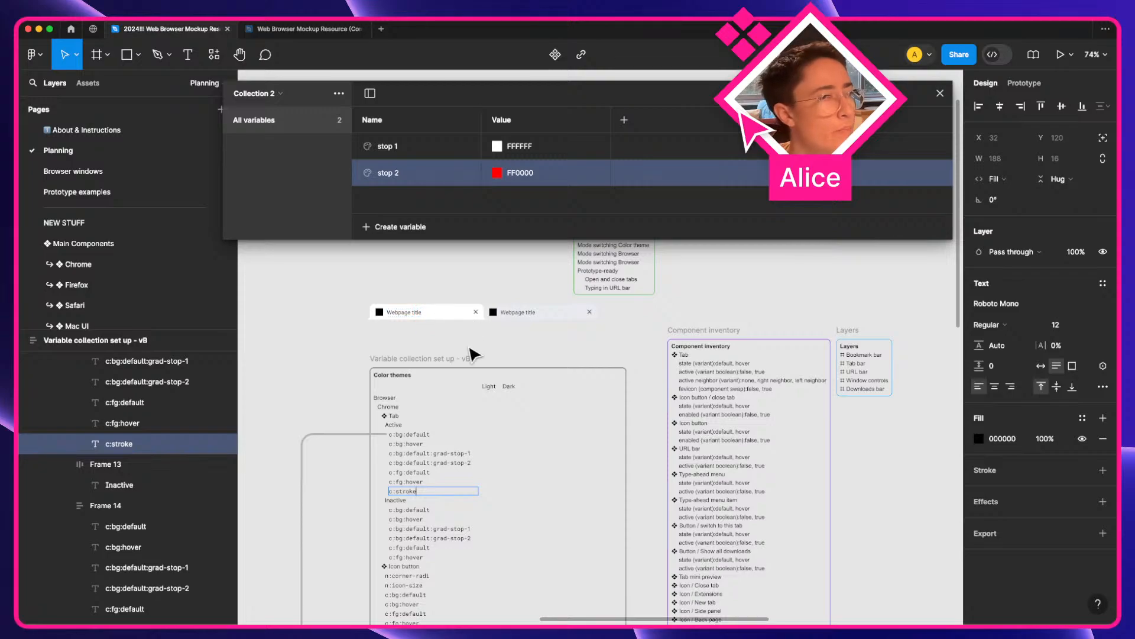
{"action": "left_click", "coordinate": [459, 316]}
{"action": "left_click_drag", "start_coordinate": [458, 320], "coordinate": [388, 282]}
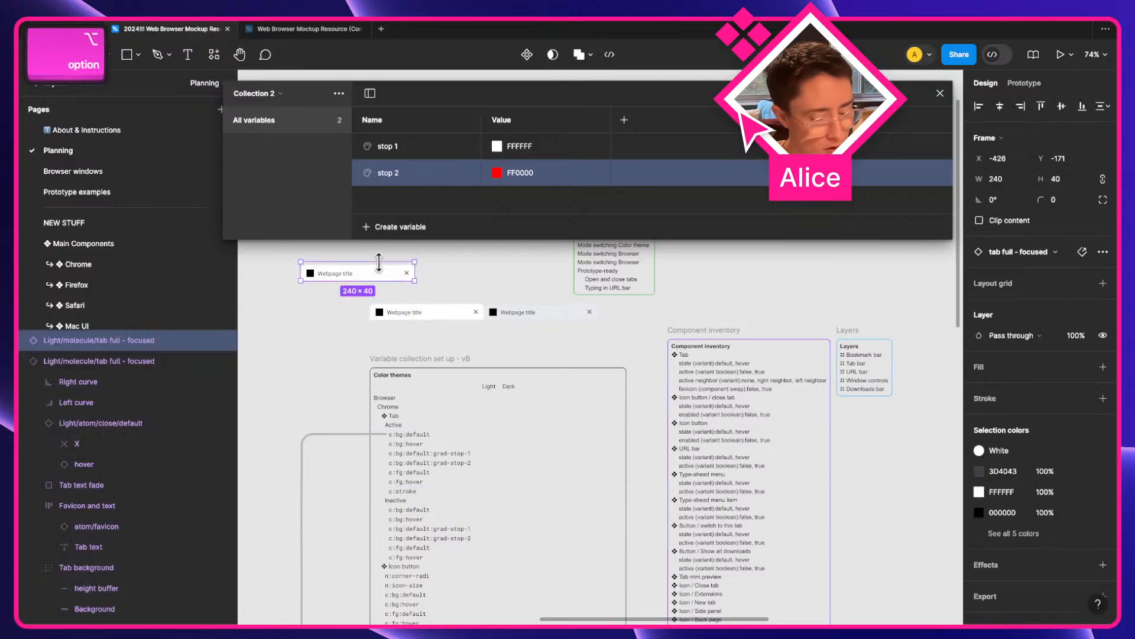
{"action": "key", "text": "alt+super+b"}
{"action": "key", "text": "alt+super+k"}
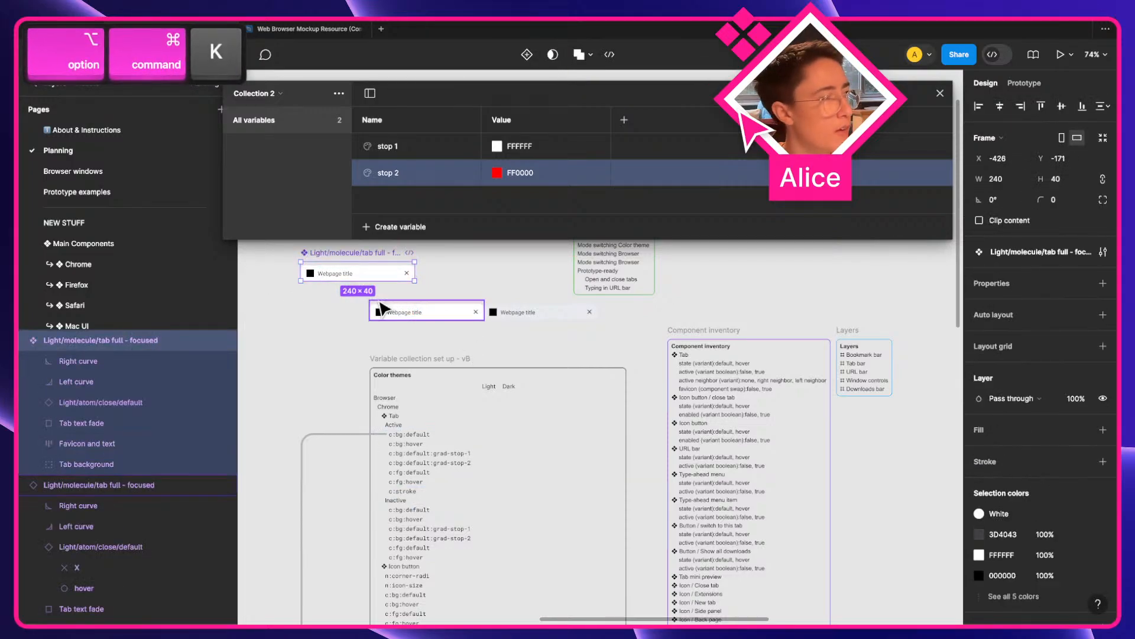
Rename the new component as Tab.
{"action": "key", "text": "super+r"}
{"action": "type", "text": "Tab"}
{"action": "key", "text": "Return"}
Add a stroke to the Tab component and limit it to the left side only.
{"action": "scroll", "coordinate": [294, 255], "scroll_direction": "up", "scroll_amount": 5}
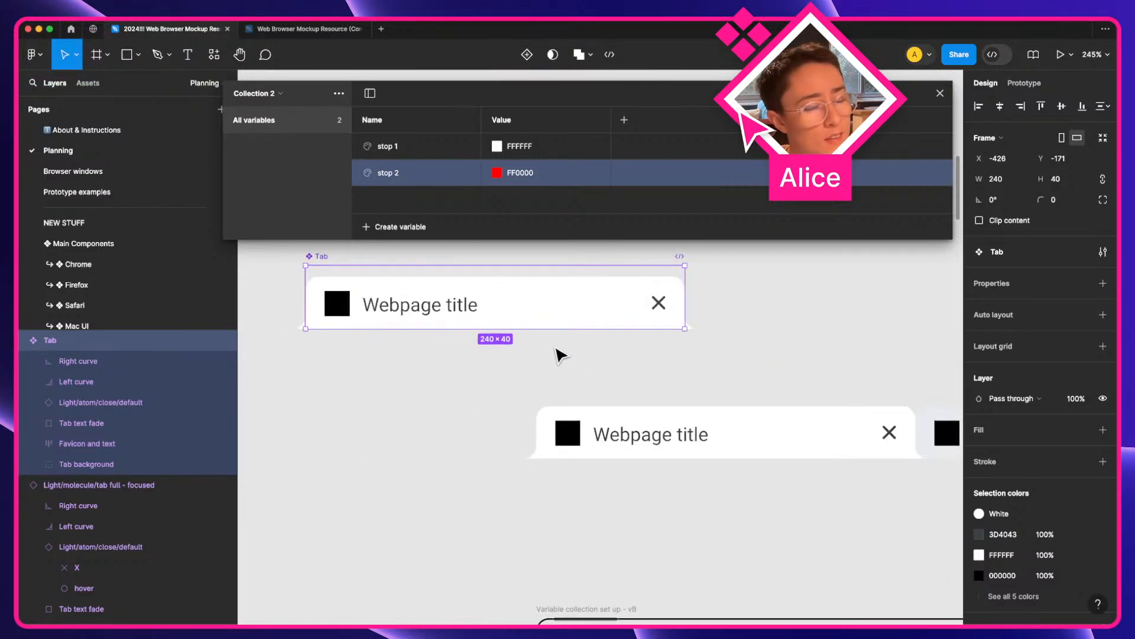
{"action": "left_click", "coordinate": [1083, 462]}
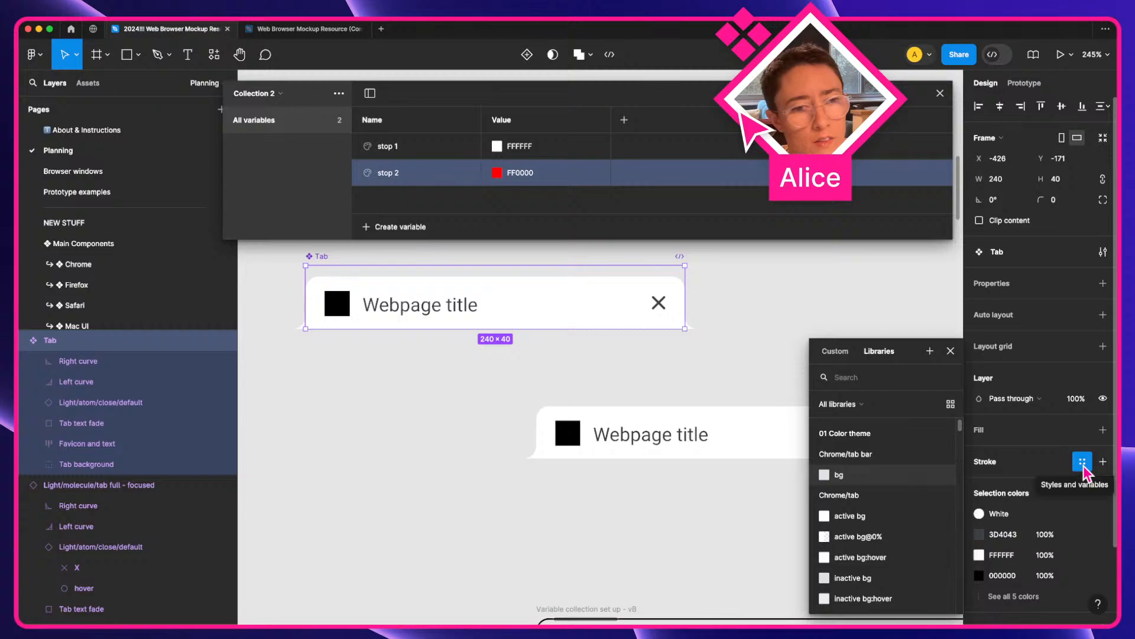
{"action": "left_click", "coordinate": [1083, 463]}
{"action": "left_click", "coordinate": [1103, 461]}
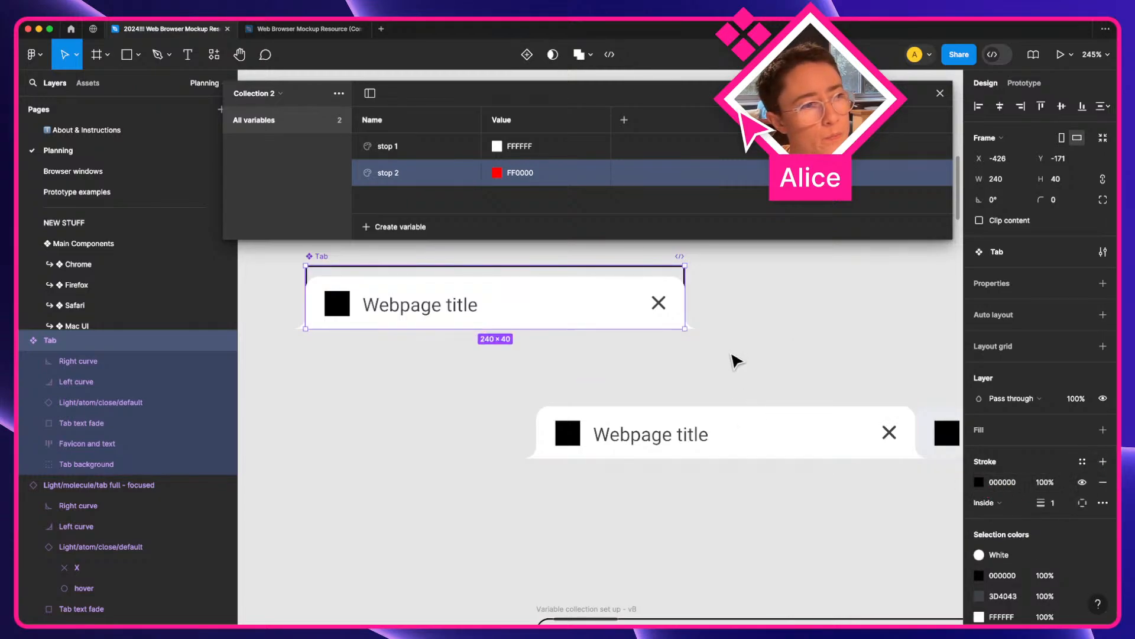
{"action": "scroll", "coordinate": [710, 353], "scroll_direction": "left", "scroll_amount": 5}
{"action": "scroll", "coordinate": [709, 354], "scroll_direction": "up", "scroll_amount": 2}
{"action": "left_click", "coordinate": [1082, 503]}
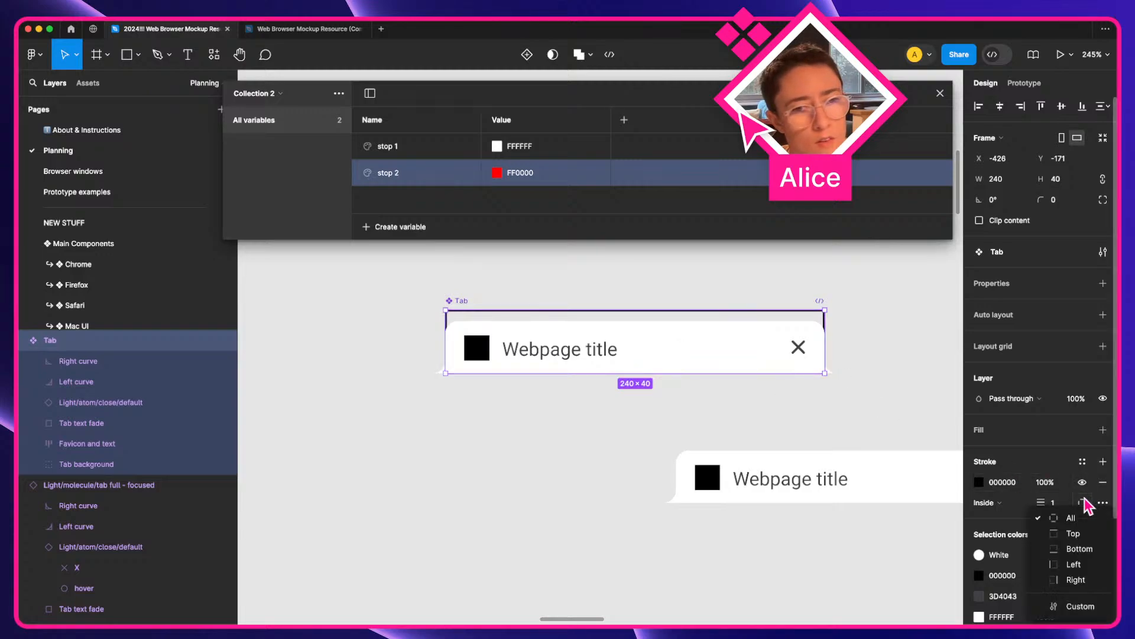
{"action": "left_click", "coordinate": [1072, 563]}
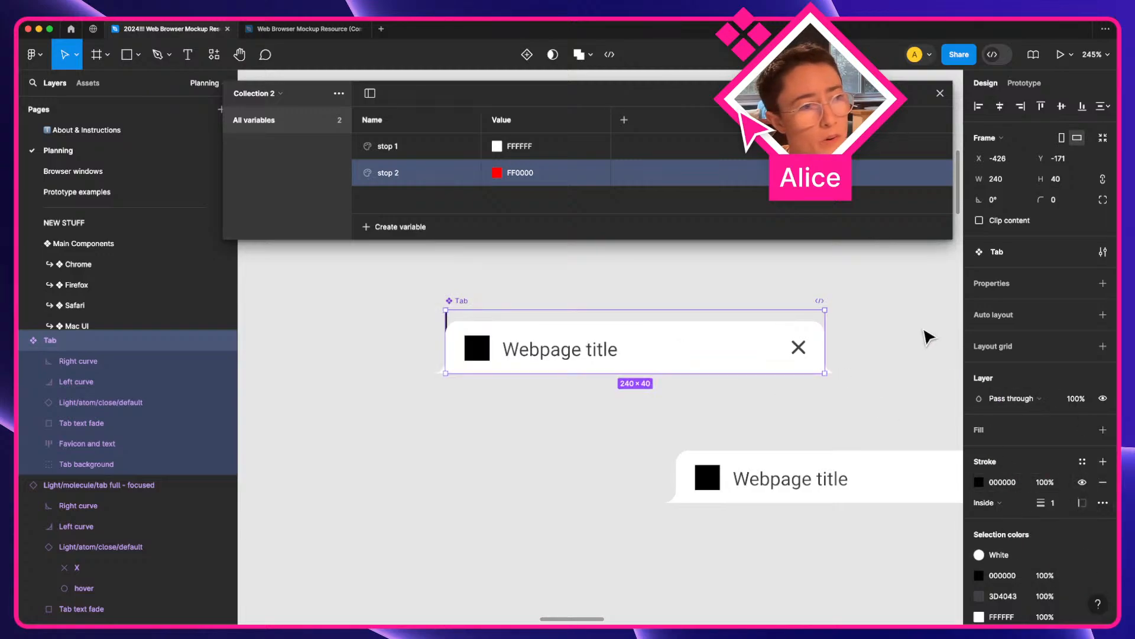
Turn on content clipping for the Tab component and keep its stroke set to the left side.
{"action": "left_click", "coordinate": [997, 222]}
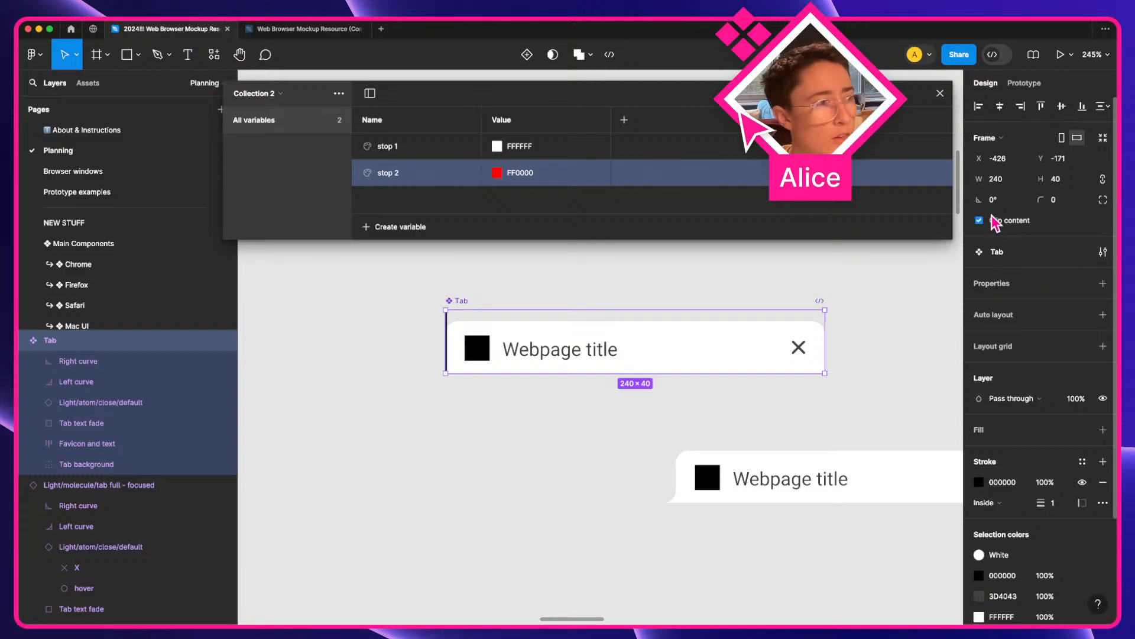
{"action": "left_click", "coordinate": [1083, 506]}
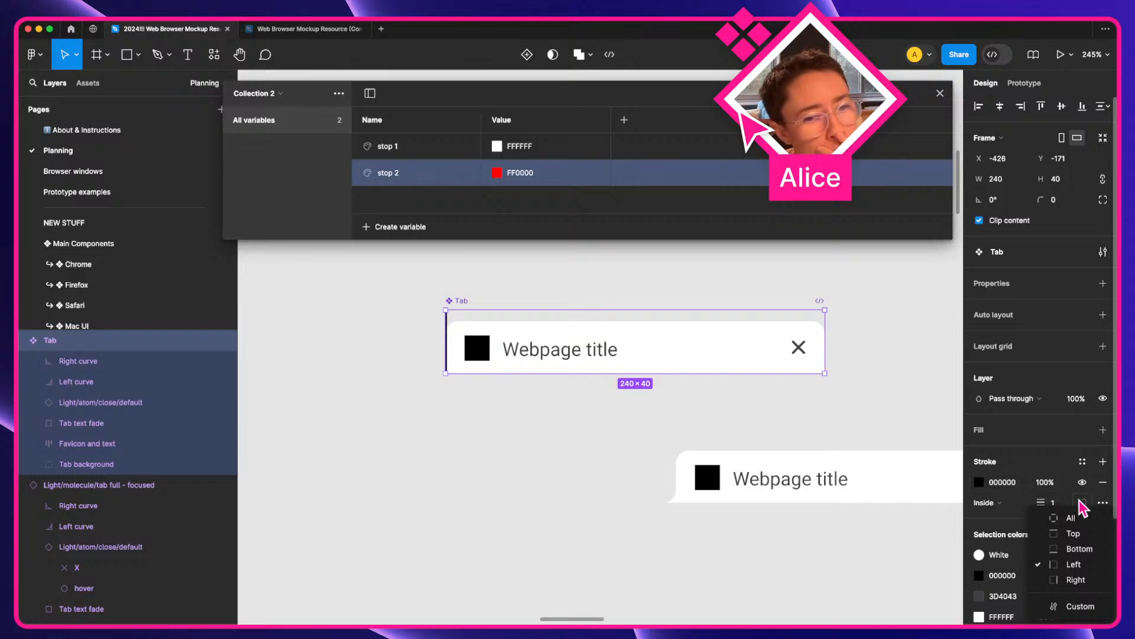
{"action": "left_click", "coordinate": [1071, 564]}
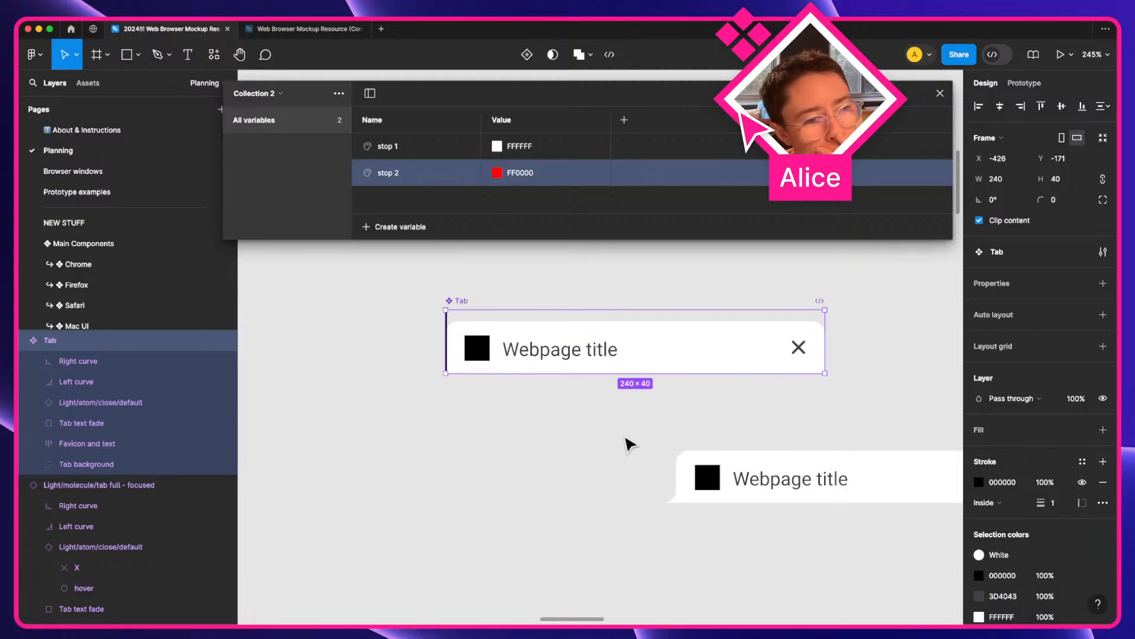
Place a copy of the Tab component directly against it, detach the copy and make it a component too.
{"action": "left_click", "coordinate": [584, 404]}
{"action": "scroll", "coordinate": [581, 355], "scroll_direction": "up", "scroll_amount": 2}
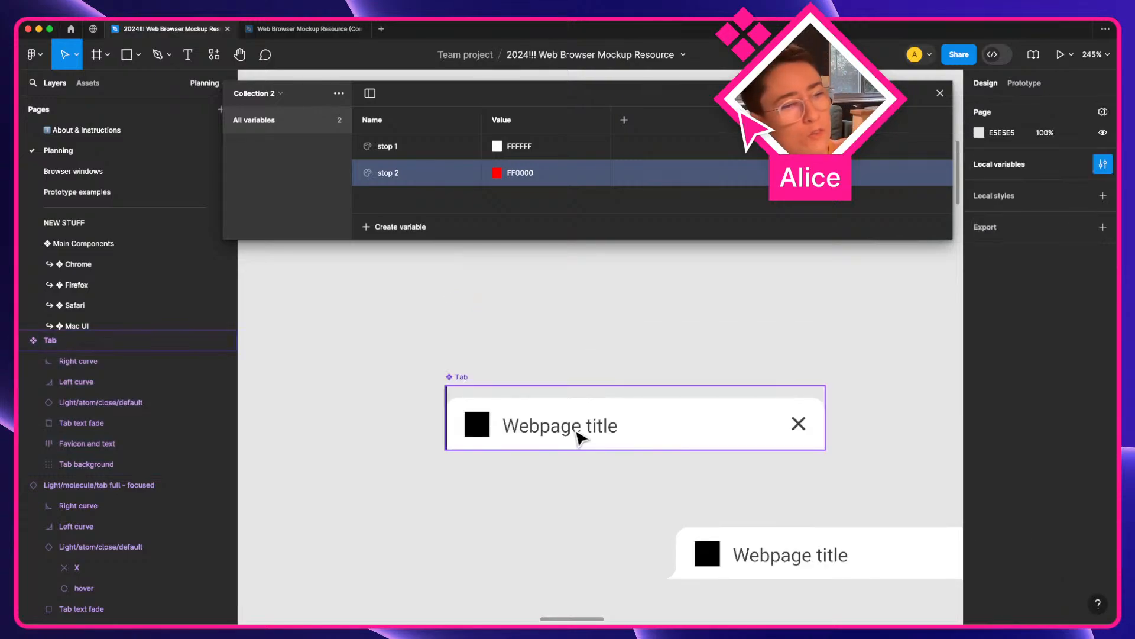
{"action": "left_click_drag", "start_coordinate": [577, 431], "coordinate": [555, 414]}
{"action": "key", "text": "alt+super+b"}
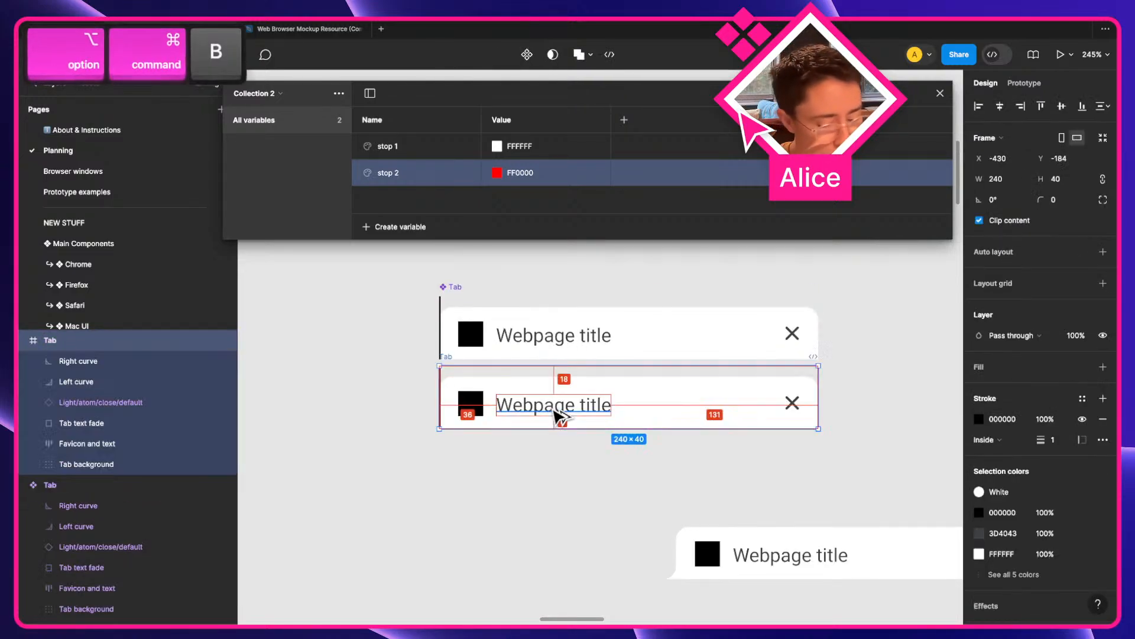
{"action": "key", "text": "alt+super+k"}
Combine the two Tab components as variants in one component set.
{"action": "left_click", "coordinate": [702, 344], "text": "shift"}
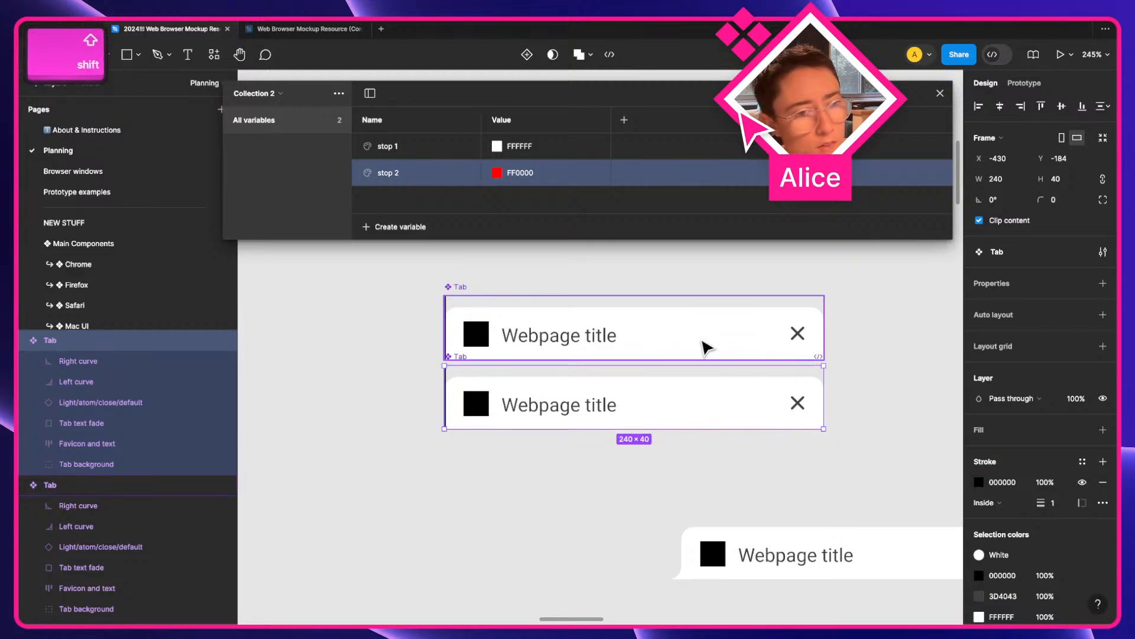
{"action": "left_click", "coordinate": [1028, 299]}
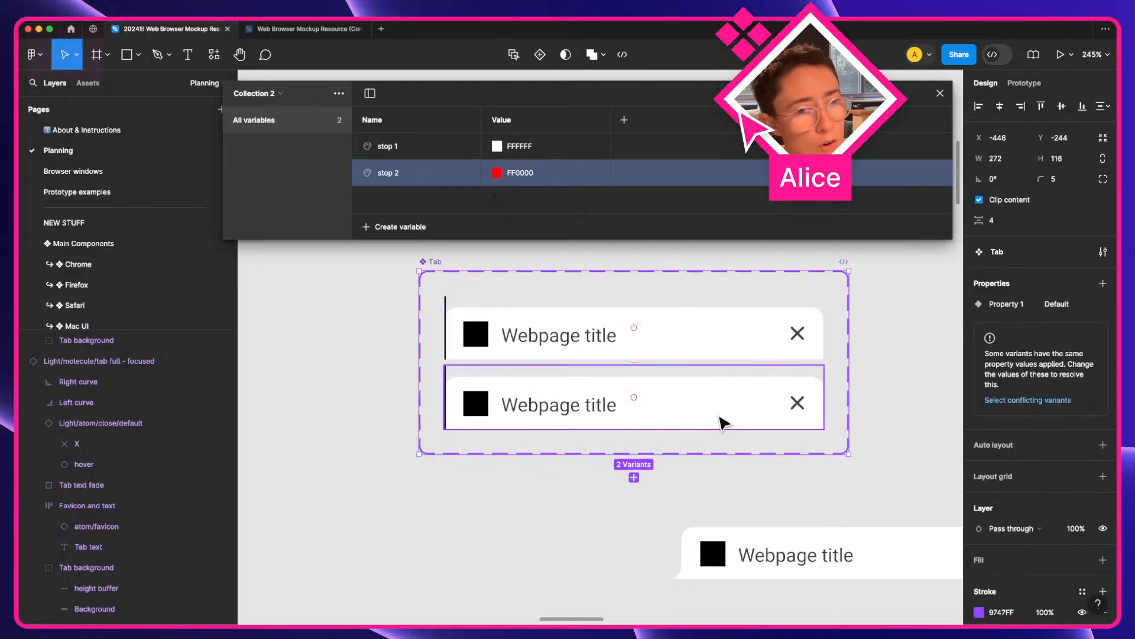
{"action": "left_click", "coordinate": [1023, 304]}
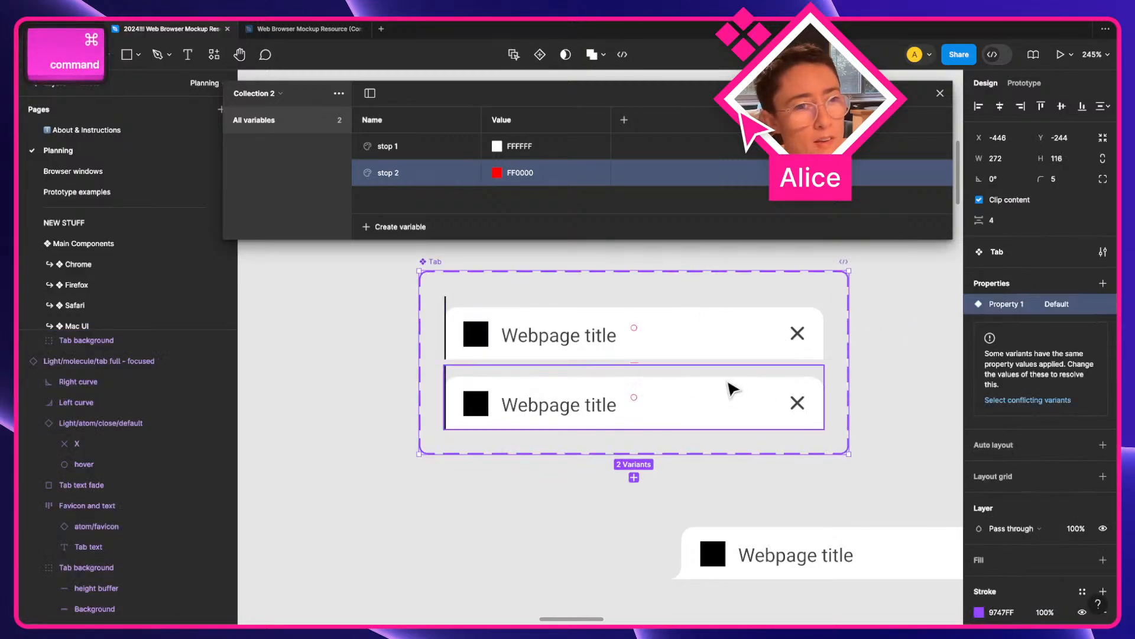
Check the active neighbor variant values planned for Tab in the Component inventory.
{"action": "scroll", "coordinate": [730, 387], "scroll_direction": "down", "scroll_amount": 8}
{"action": "key", "text": "space"}
{"action": "left_click", "coordinate": [573, 397]}
{"action": "key", "text": "space"}
{"action": "left_click_drag", "start_coordinate": [775, 412], "coordinate": [553, 320]}
{"action": "scroll", "coordinate": [540, 360], "scroll_direction": "up", "scroll_amount": 2}
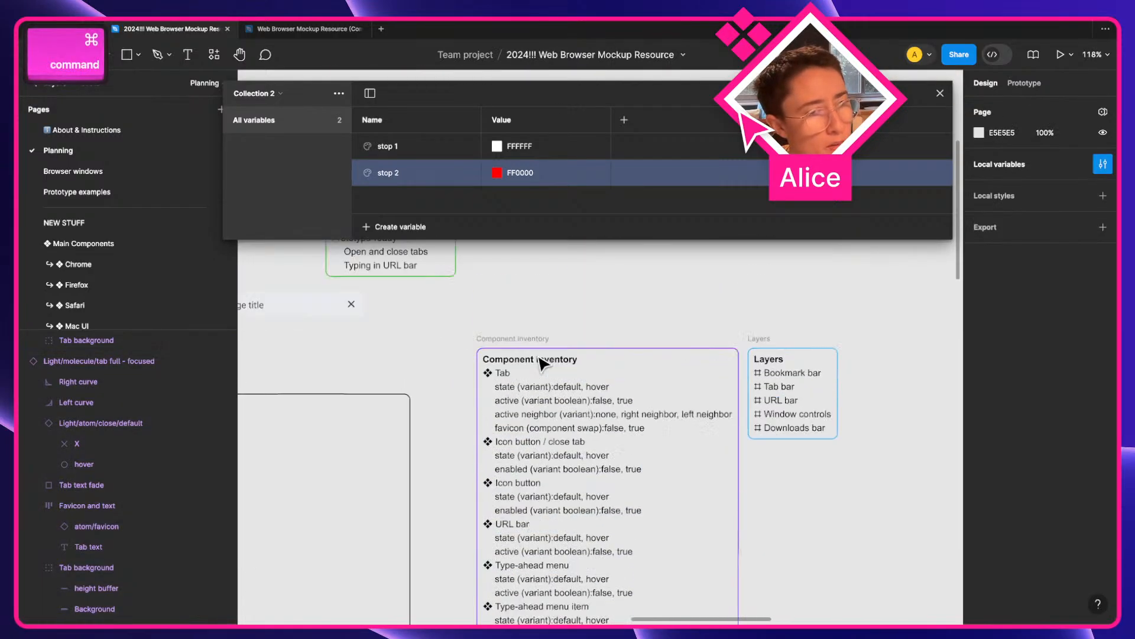
{"action": "scroll", "coordinate": [561, 426], "scroll_direction": "up", "scroll_amount": 5}
{"action": "left_click", "coordinate": [561, 417], "text": "super"}
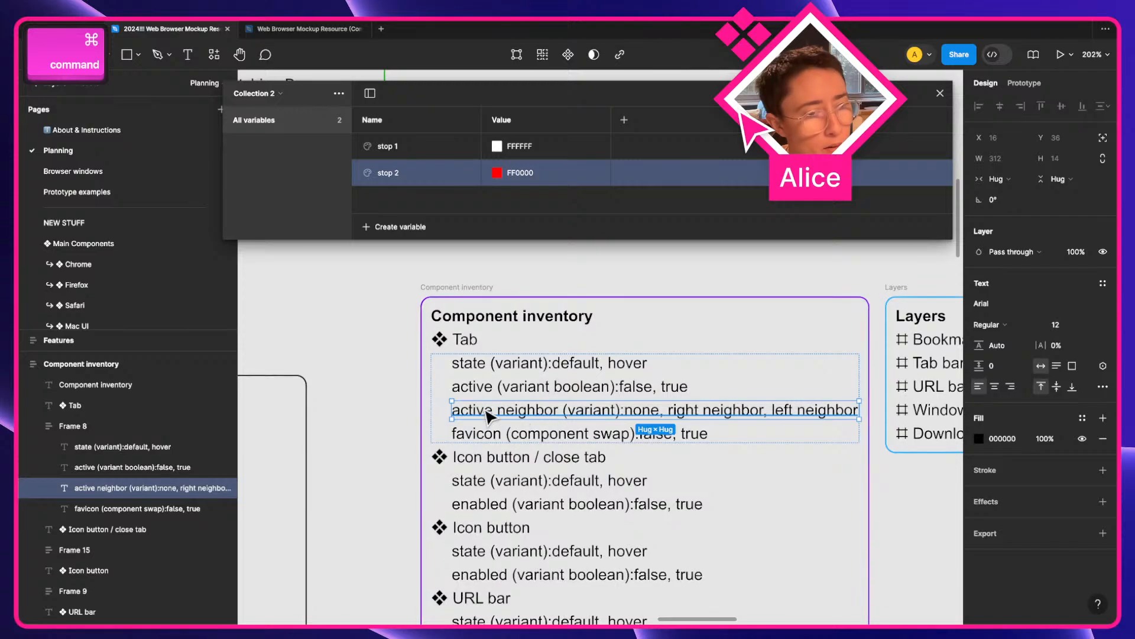
{"action": "scroll", "coordinate": [566, 424], "scroll_direction": "left", "scroll_amount": 18}
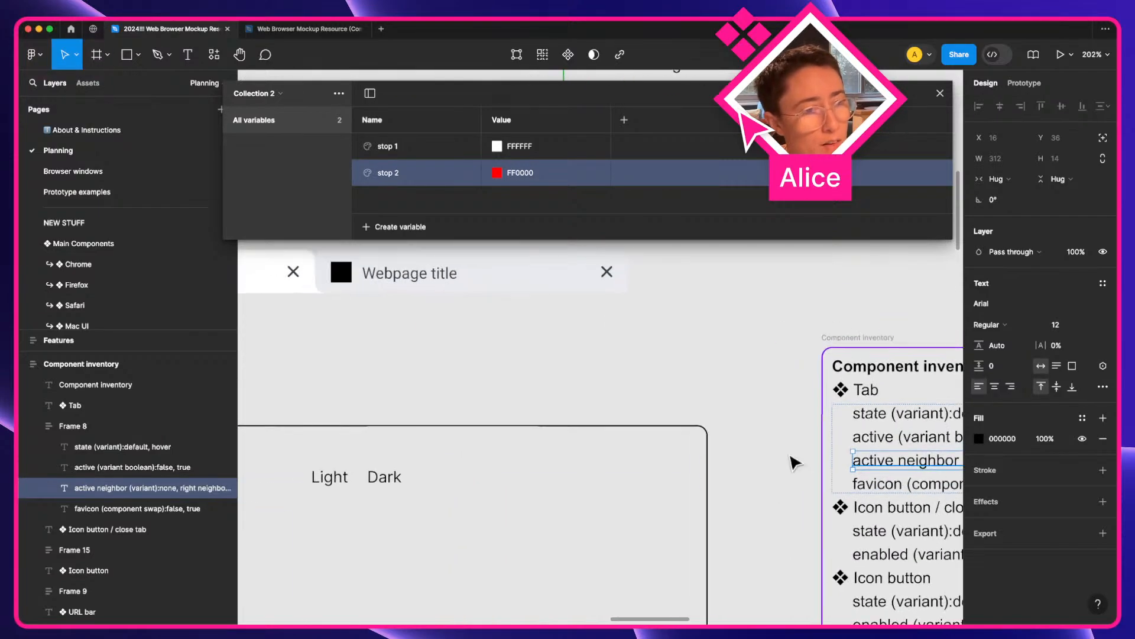
Duplicate a variant inside the Tab component set to make a third variant.
{"action": "scroll", "coordinate": [605, 418], "scroll_direction": "up", "scroll_amount": 4}
{"action": "left_click", "coordinate": [691, 380]}
{"action": "key", "text": "super+d"}
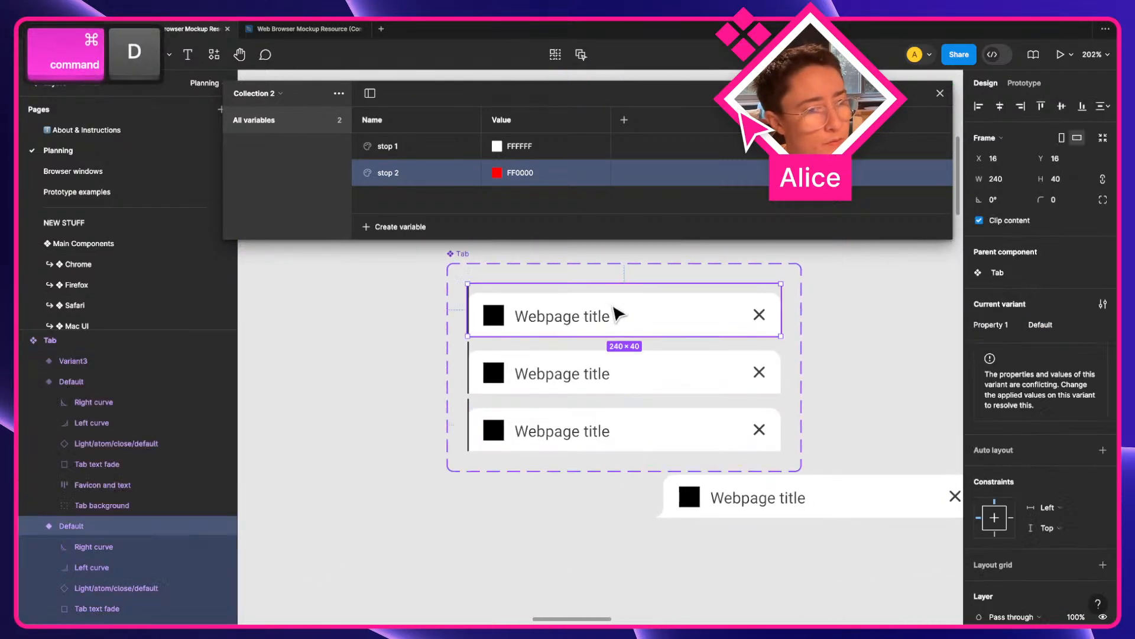
Rename the Tab component set's variant property Property 1 to "active neighbor".
{"action": "key", "text": "shift+Return"}
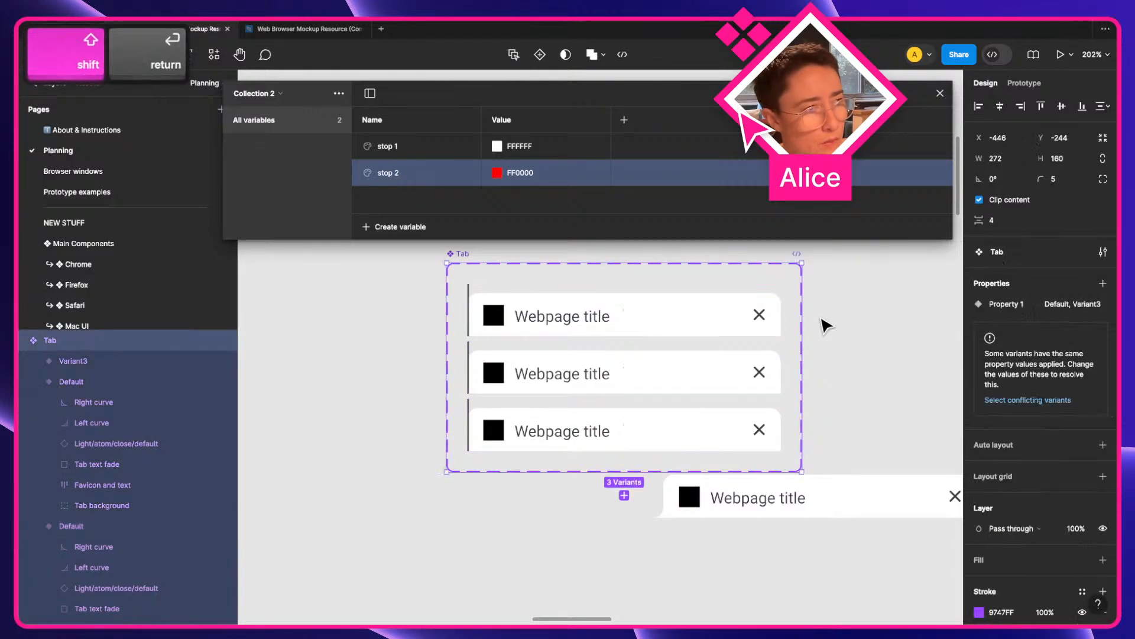
{"action": "double_click", "coordinate": [1004, 305]}
{"action": "type", "text": "active"}
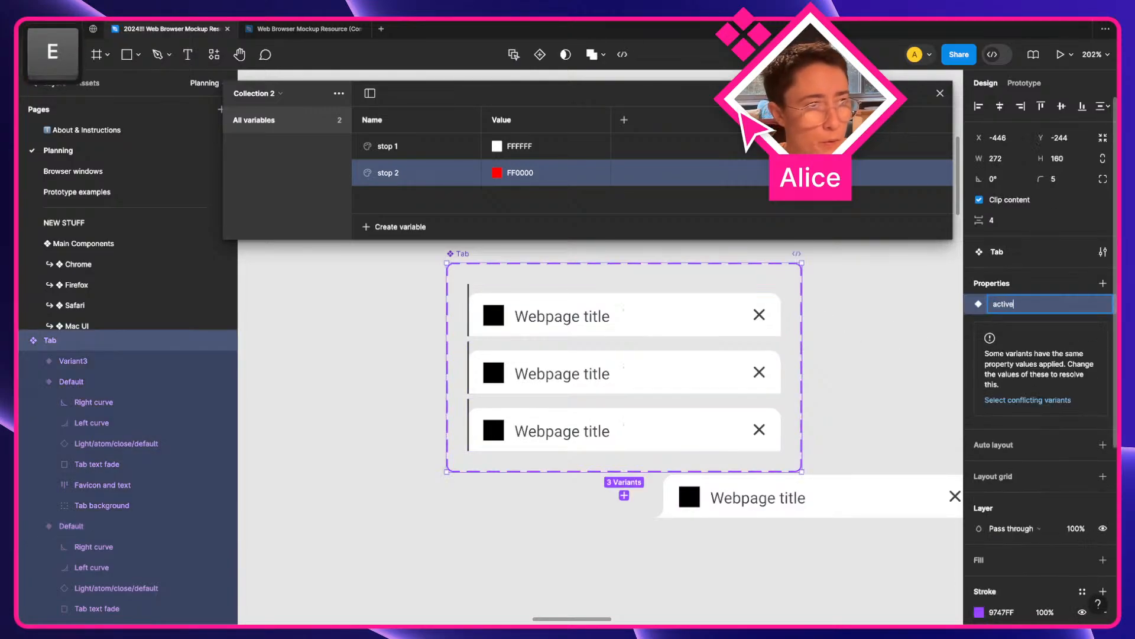
{"action": "type", "text": " neighbor"}
{"action": "key", "text": "Return"}
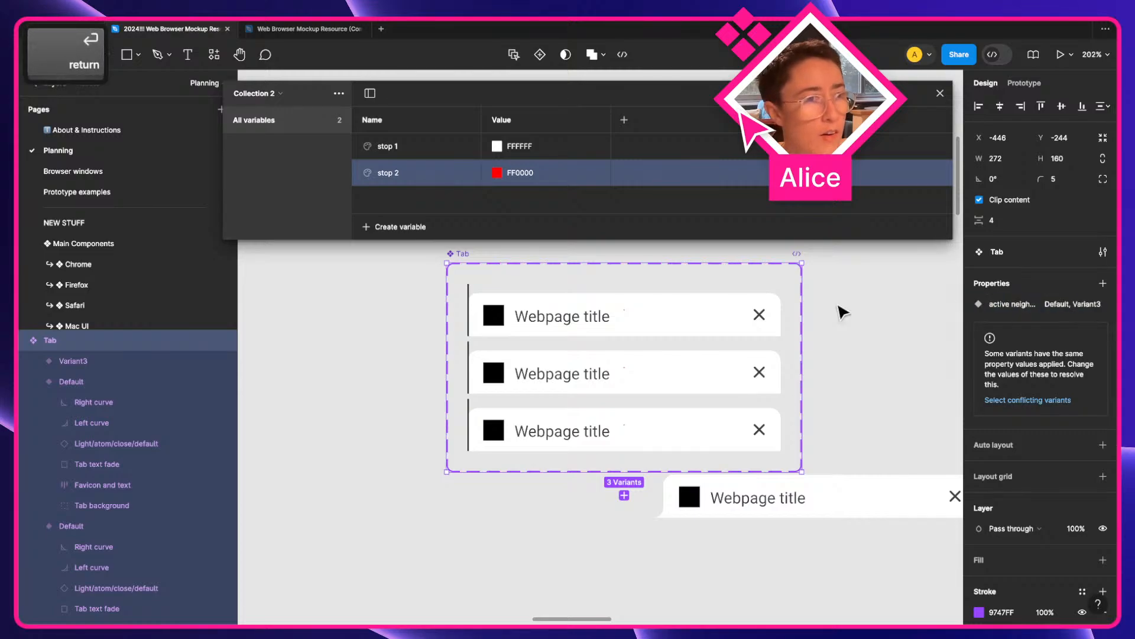
Set the first Tab variant's active neighbor value to none and remove its stroke.
{"action": "left_click", "coordinate": [730, 314]}
{"action": "type", "text": "none"}
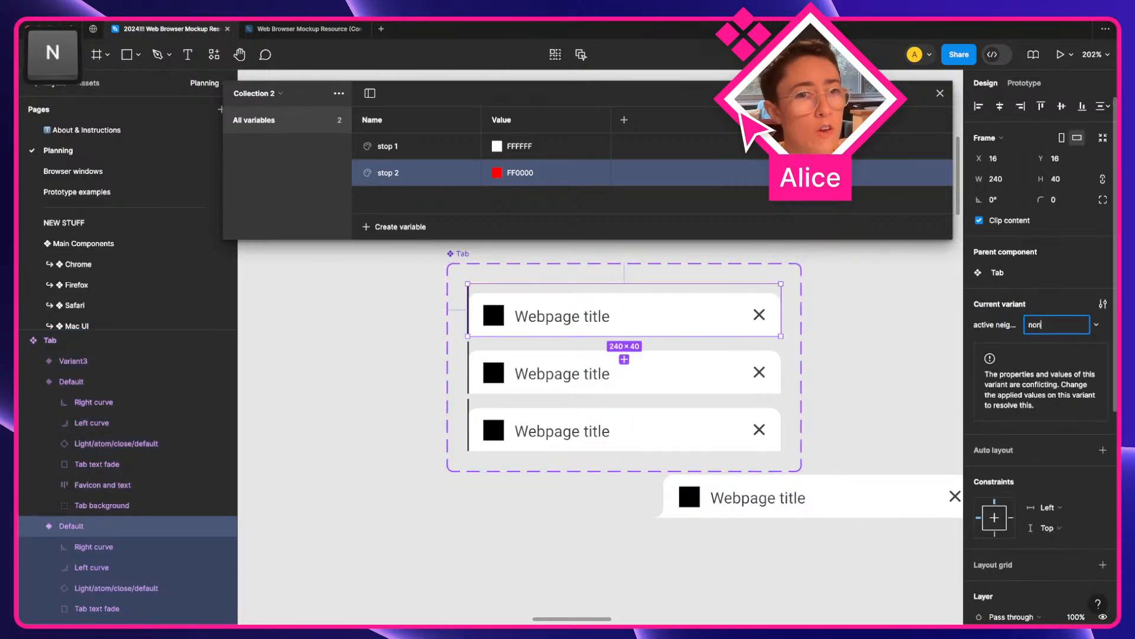
{"action": "key", "text": "Return"}
{"action": "scroll", "coordinate": [1030, 502], "scroll_direction": "down", "scroll_amount": 5}
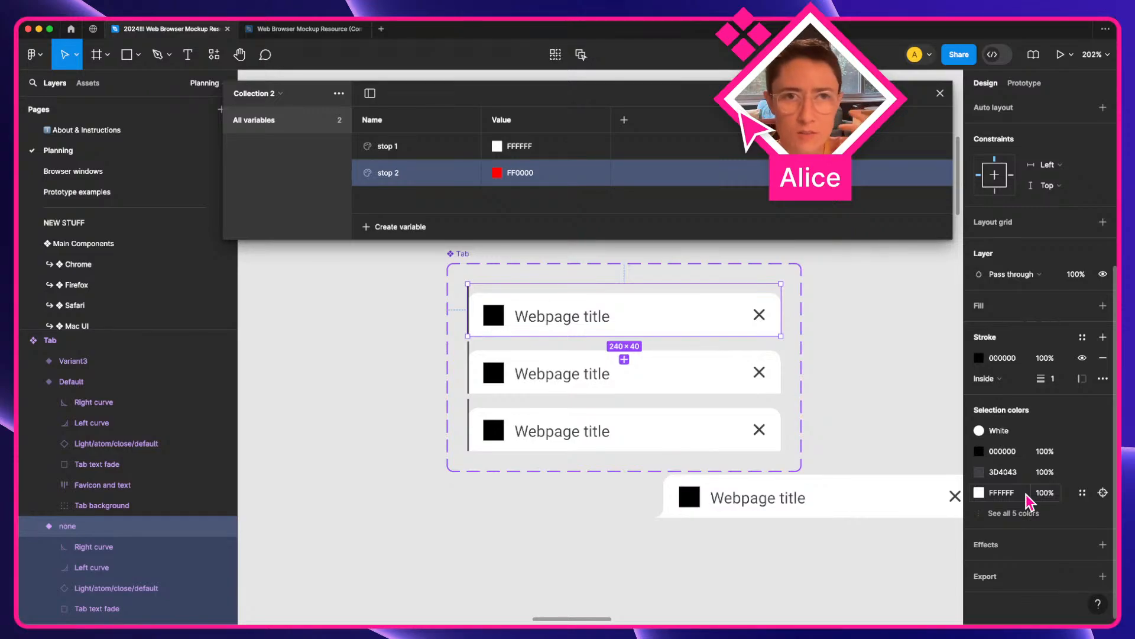
{"action": "left_click", "coordinate": [1103, 357]}
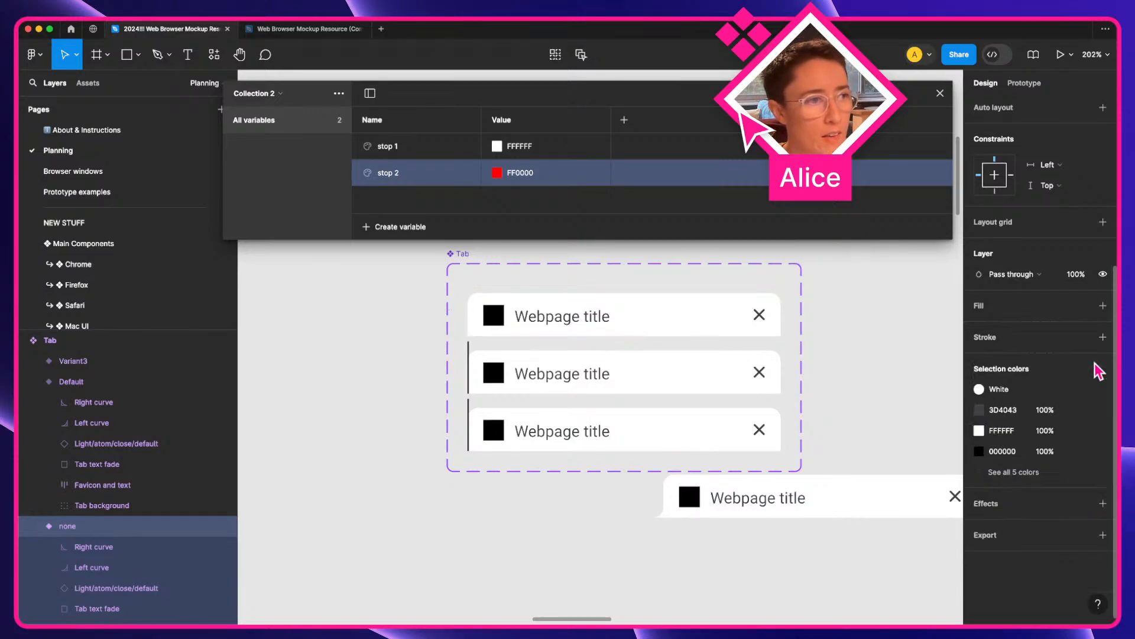
Set the middle Tab variant's active neighbor value to left.
{"action": "left_click", "coordinate": [680, 383]}
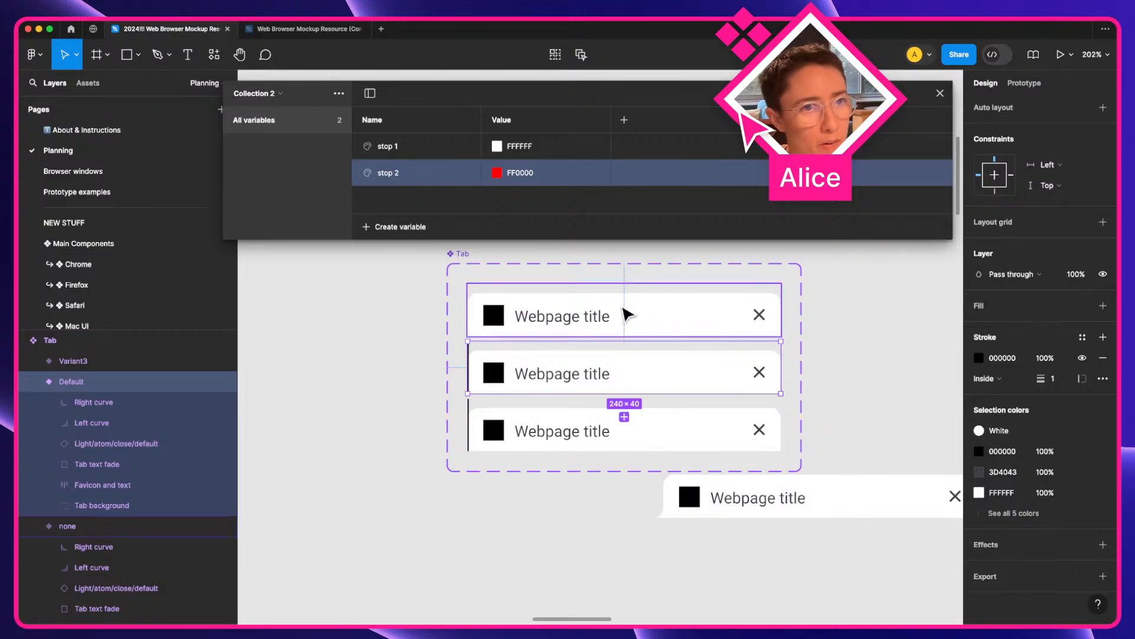
{"action": "left_click", "coordinate": [449, 259]}
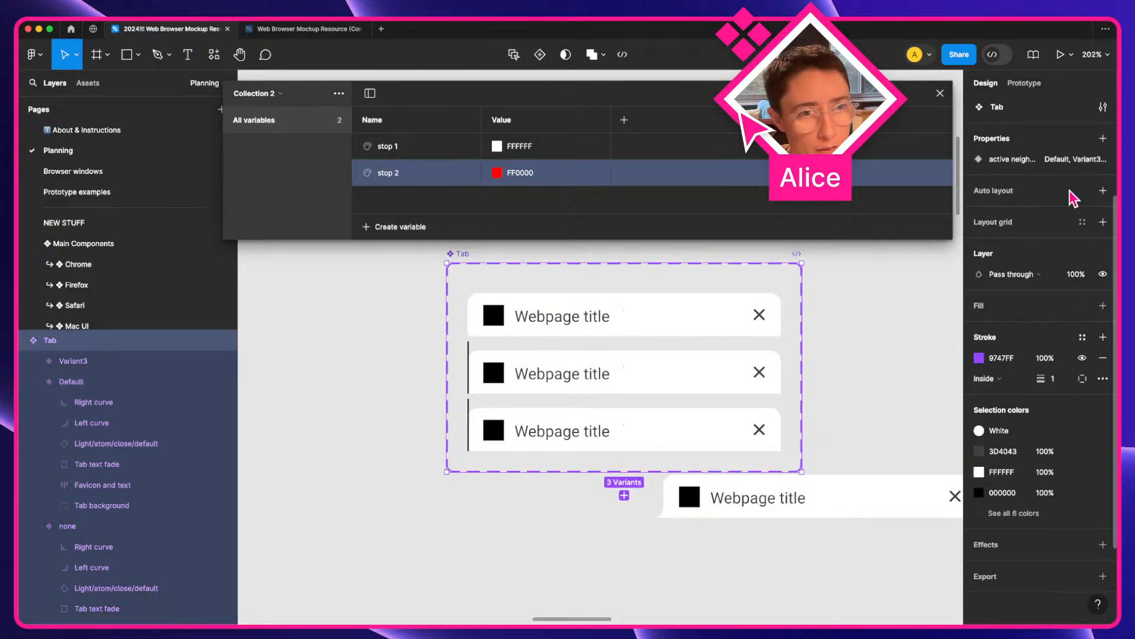
{"action": "left_click", "coordinate": [651, 361]}
{"action": "left_click", "coordinate": [1044, 324]}
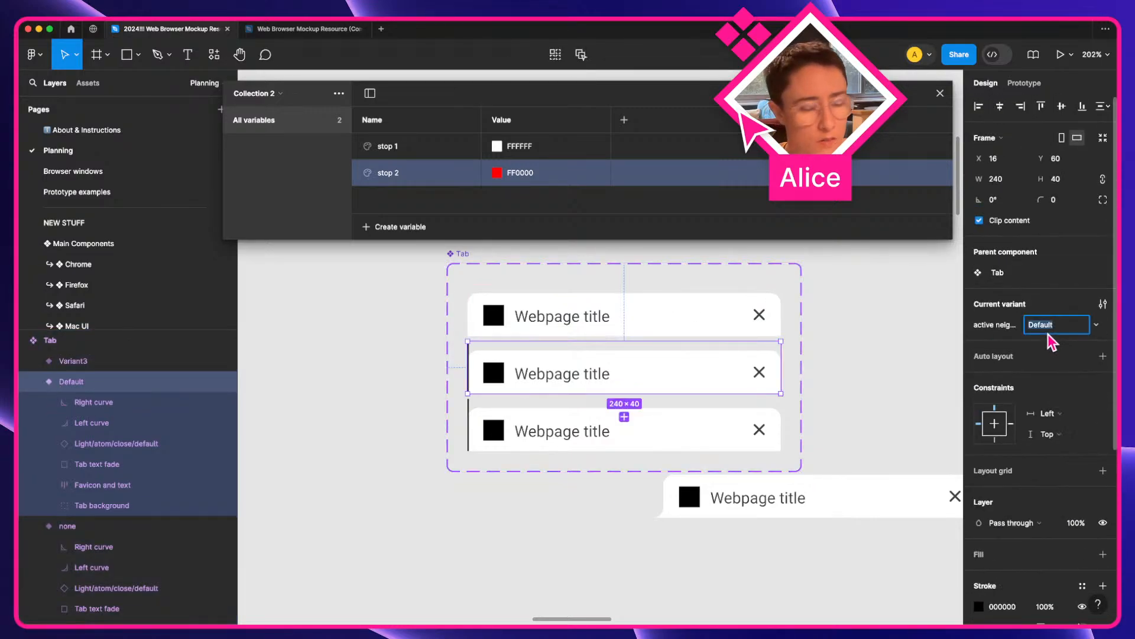
{"action": "type", "text": "left"}
{"action": "key", "text": "Return"}
Set the third Tab variant's active neighbor value to right and switch its stroke to the right side only.
{"action": "left_click", "coordinate": [679, 426]}
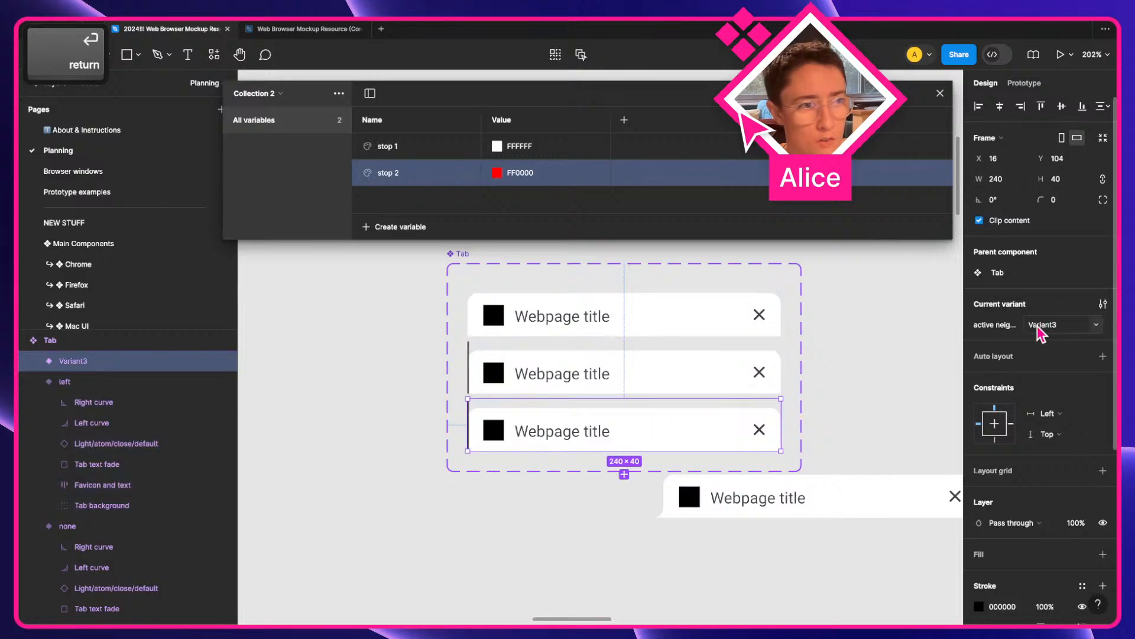
{"action": "left_click", "coordinate": [1041, 324]}
{"action": "type", "text": "ruight"}
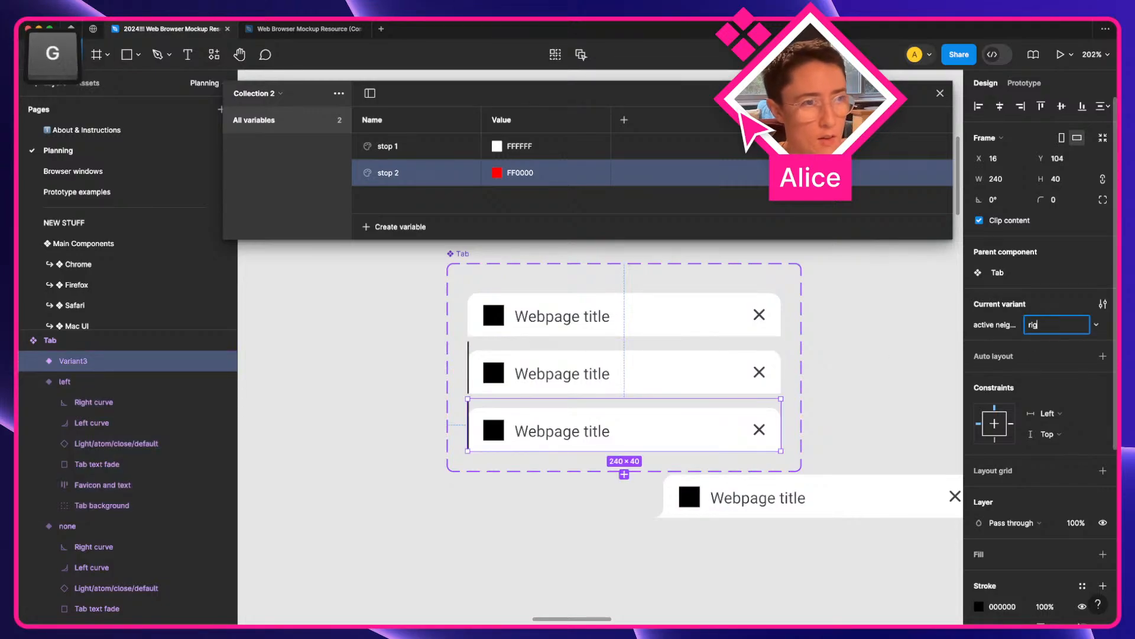
{"action": "key", "text": "Return"}
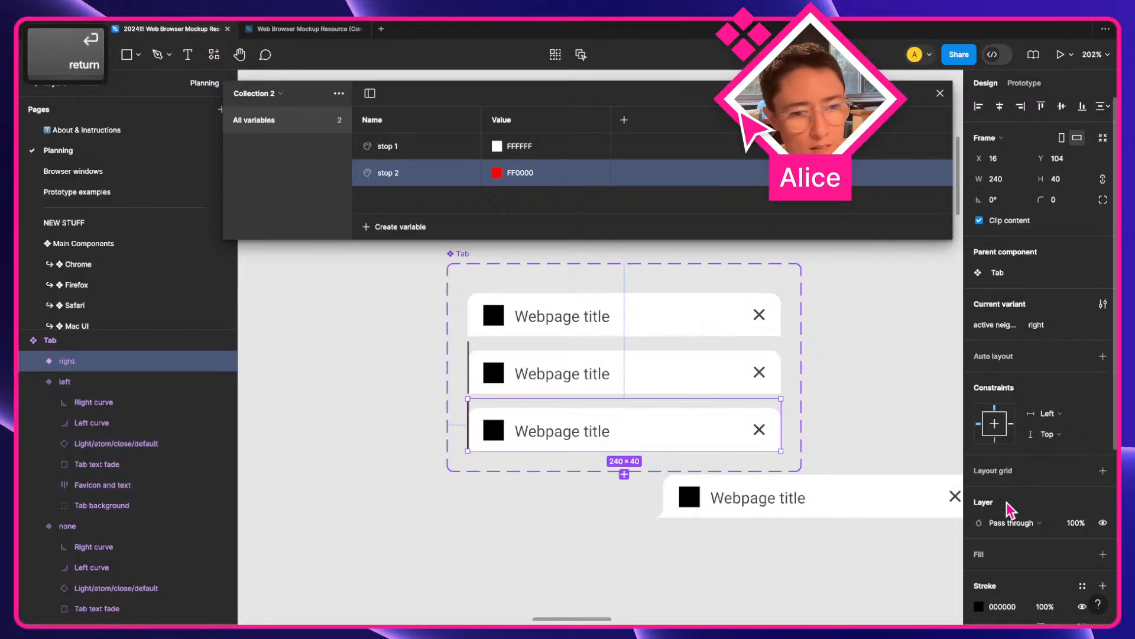
{"action": "scroll", "coordinate": [1005, 503], "scroll_direction": "down", "scroll_amount": 3}
{"action": "left_click", "coordinate": [1084, 447]}
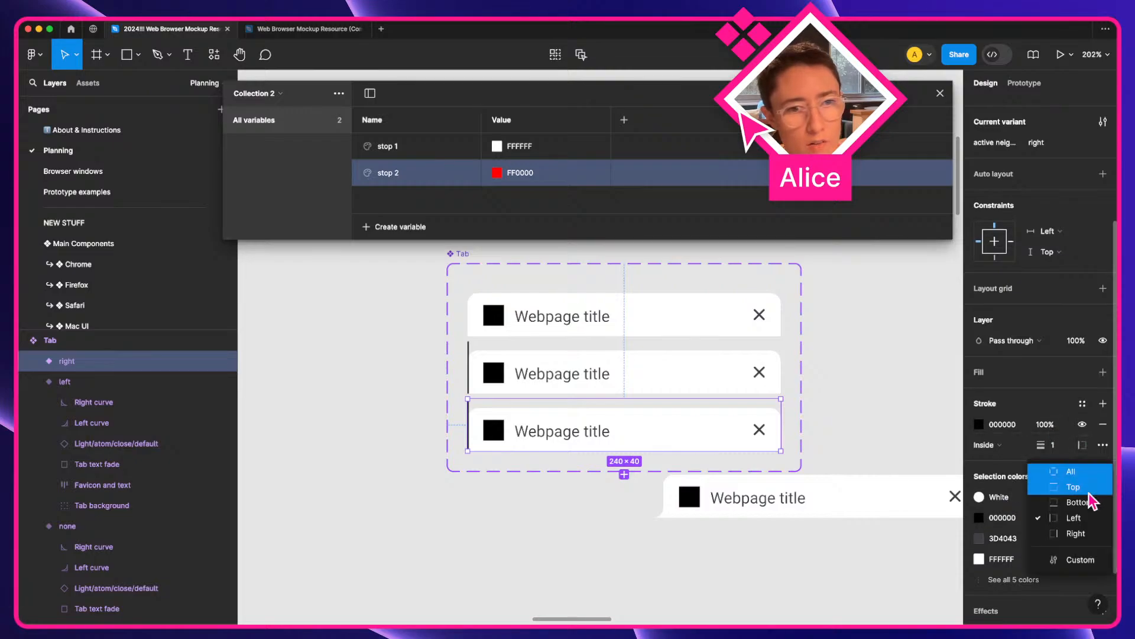
{"action": "left_click", "coordinate": [1094, 535]}
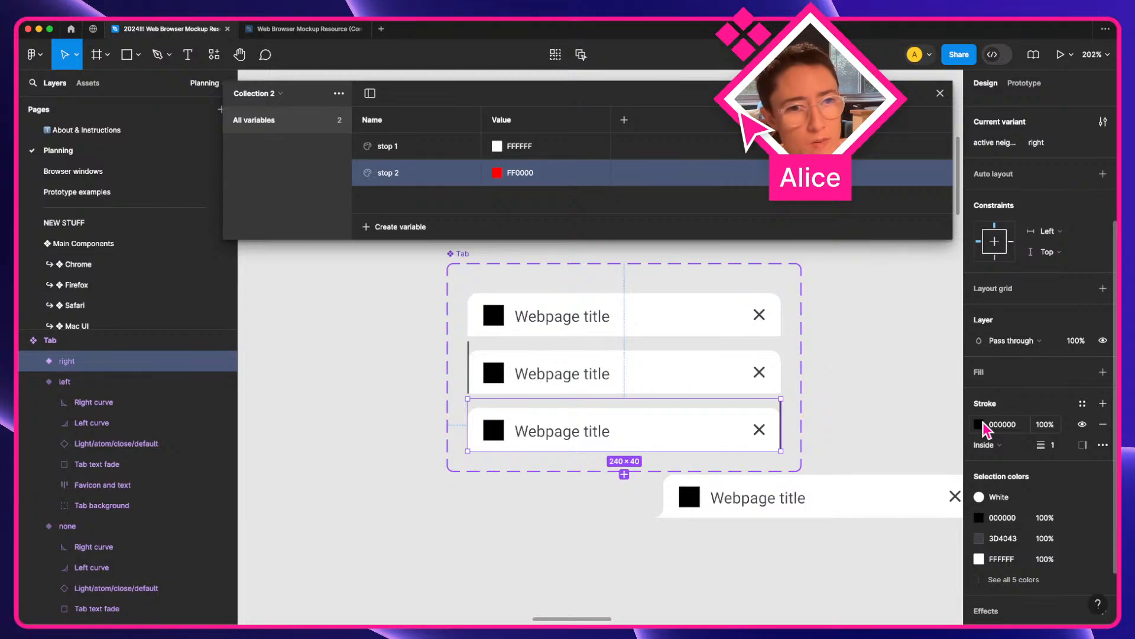
{"action": "scroll", "coordinate": [830, 336], "scroll_direction": "down", "scroll_amount": 1}
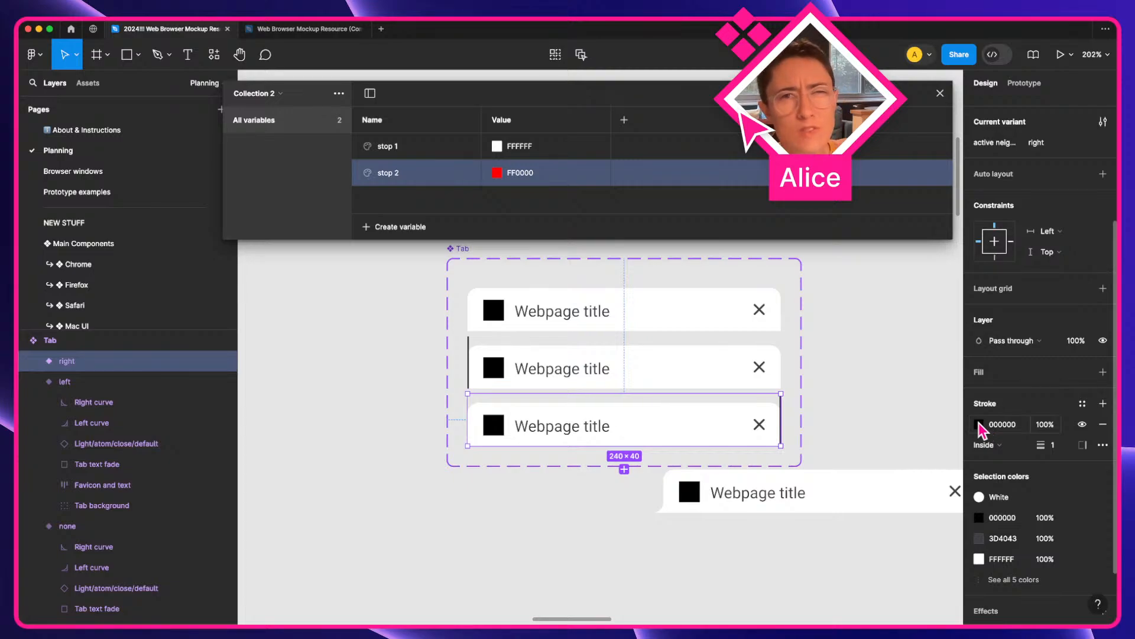
Examine where c:stroke sits within the Chrome Tab groups of the Color themes collection plan.
{"action": "scroll", "coordinate": [786, 383], "scroll_direction": "down", "scroll_amount": 5, "text": "super"}
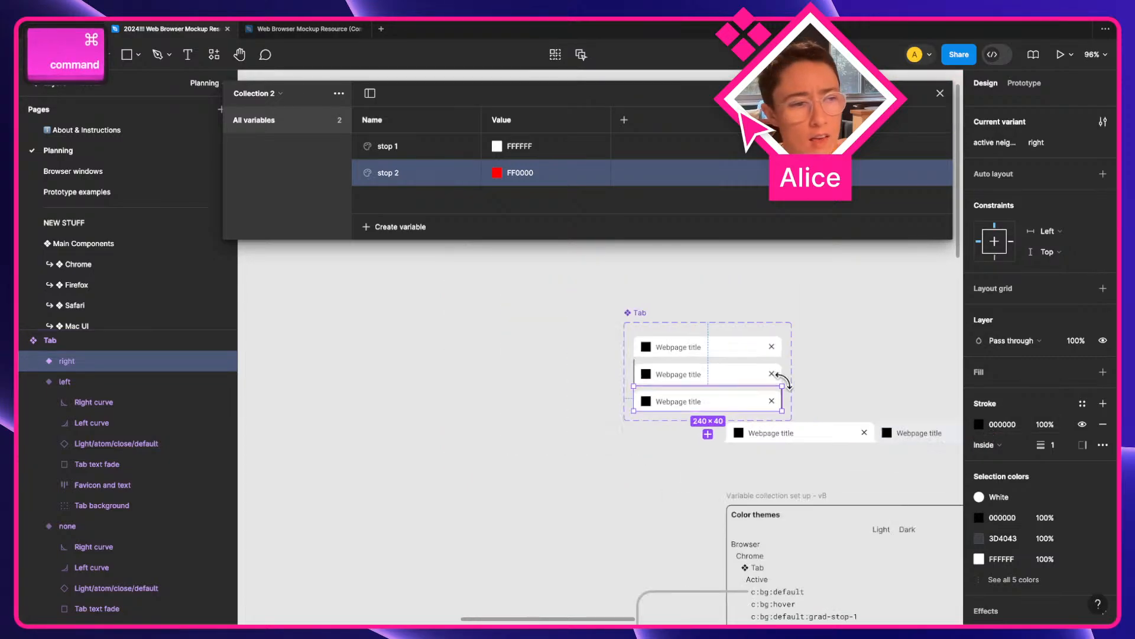
{"action": "scroll", "coordinate": [761, 456], "scroll_direction": "down", "scroll_amount": 10}
{"action": "scroll", "coordinate": [679, 435], "scroll_direction": "right", "scroll_amount": 5}
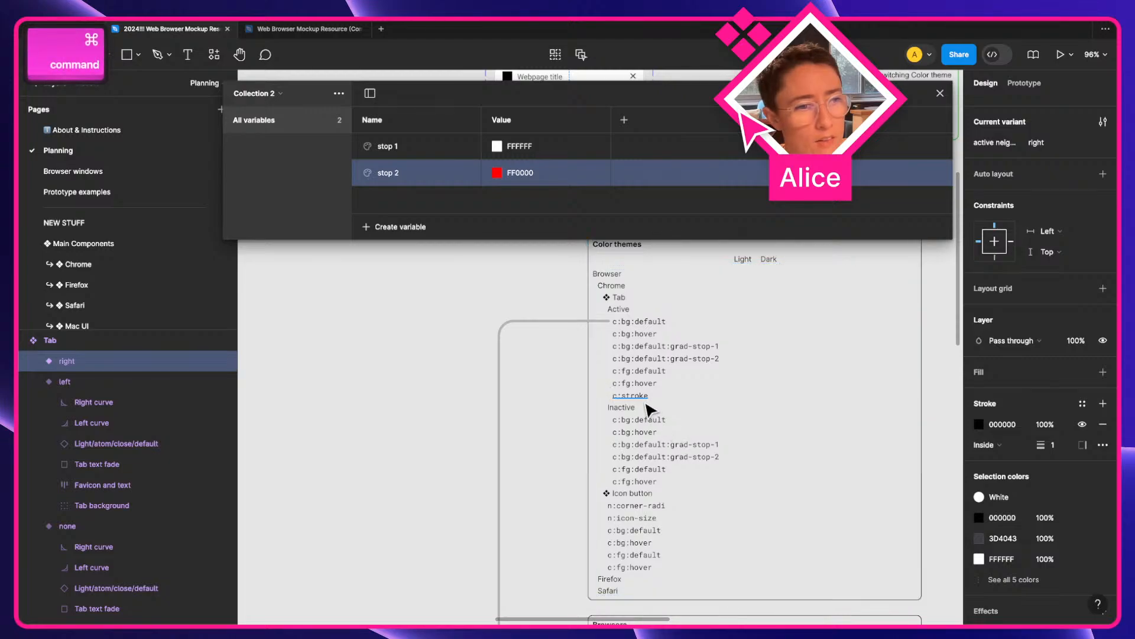
{"action": "scroll", "coordinate": [651, 379], "scroll_direction": "up", "scroll_amount": 2}
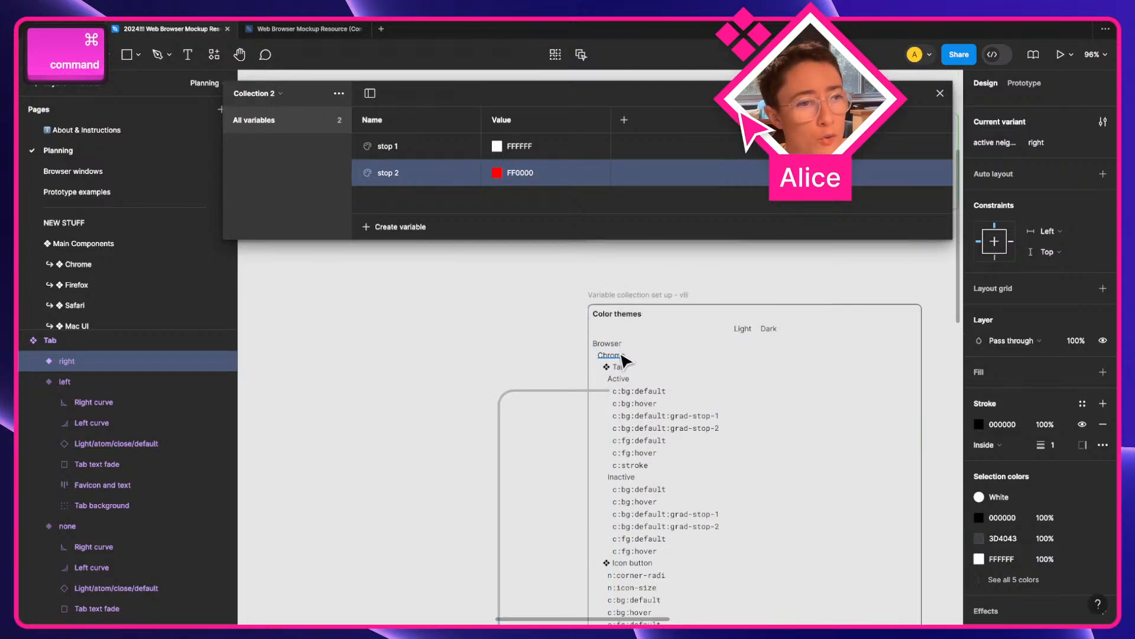
{"action": "left_click", "coordinate": [621, 356], "text": "super"}
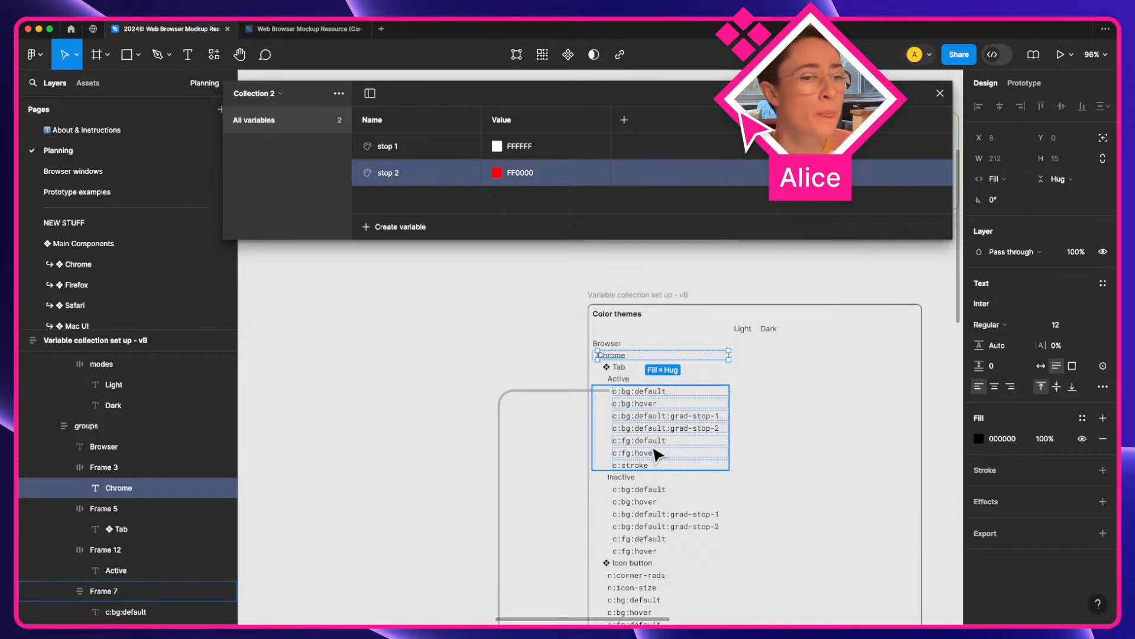
{"action": "scroll", "coordinate": [657, 455], "scroll_direction": "right", "scroll_amount": 3}
{"action": "scroll", "coordinate": [657, 455], "scroll_direction": "down", "scroll_amount": 2}
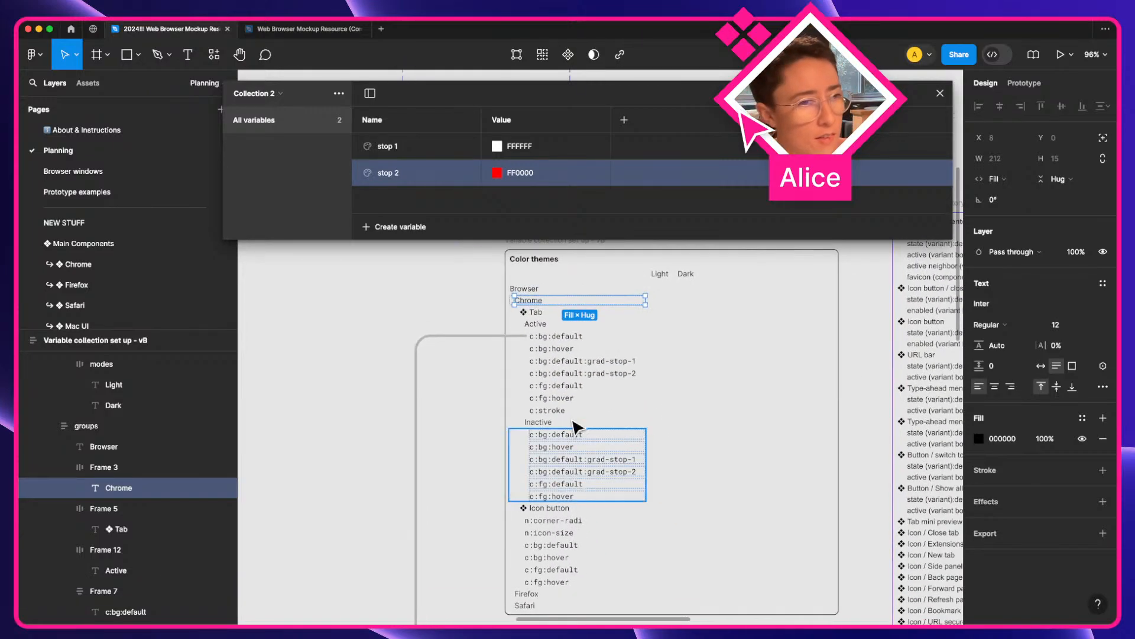
{"action": "scroll", "coordinate": [553, 402], "scroll_direction": "up", "scroll_amount": 3}
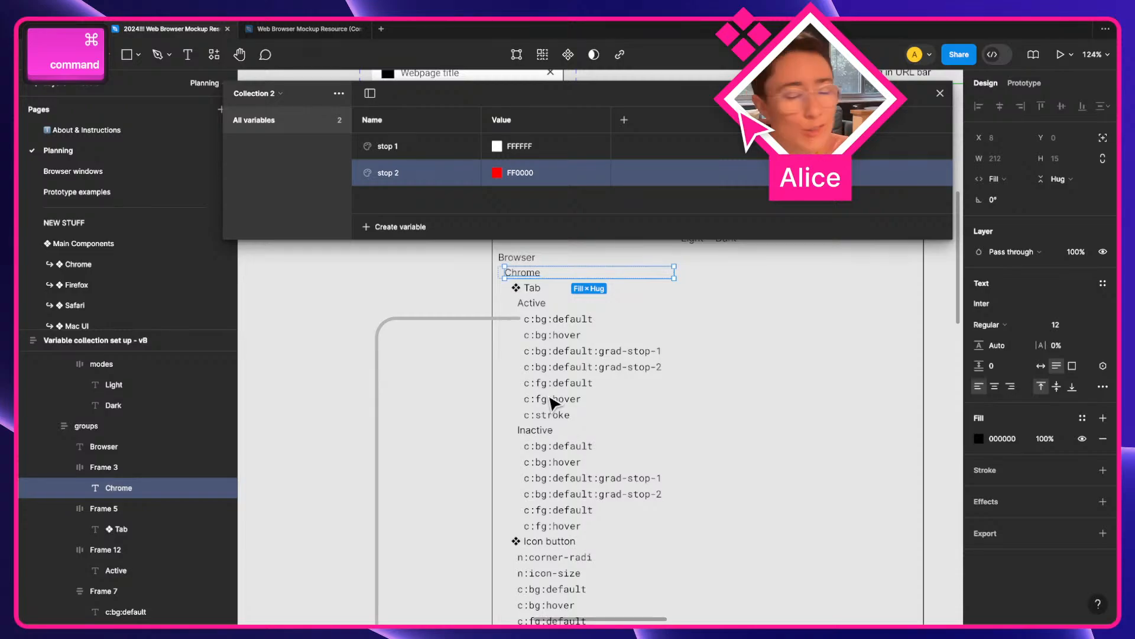
{"action": "scroll", "coordinate": [559, 421], "scroll_direction": "up", "scroll_amount": 2}
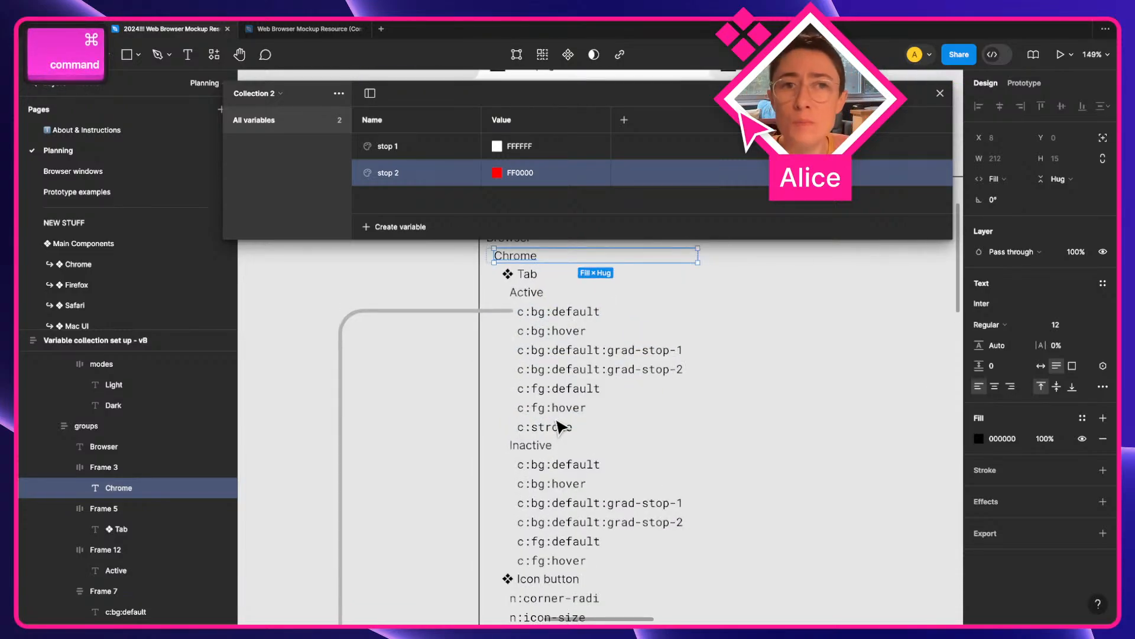
{"action": "scroll", "coordinate": [559, 425], "scroll_direction": "up", "scroll_amount": 2}
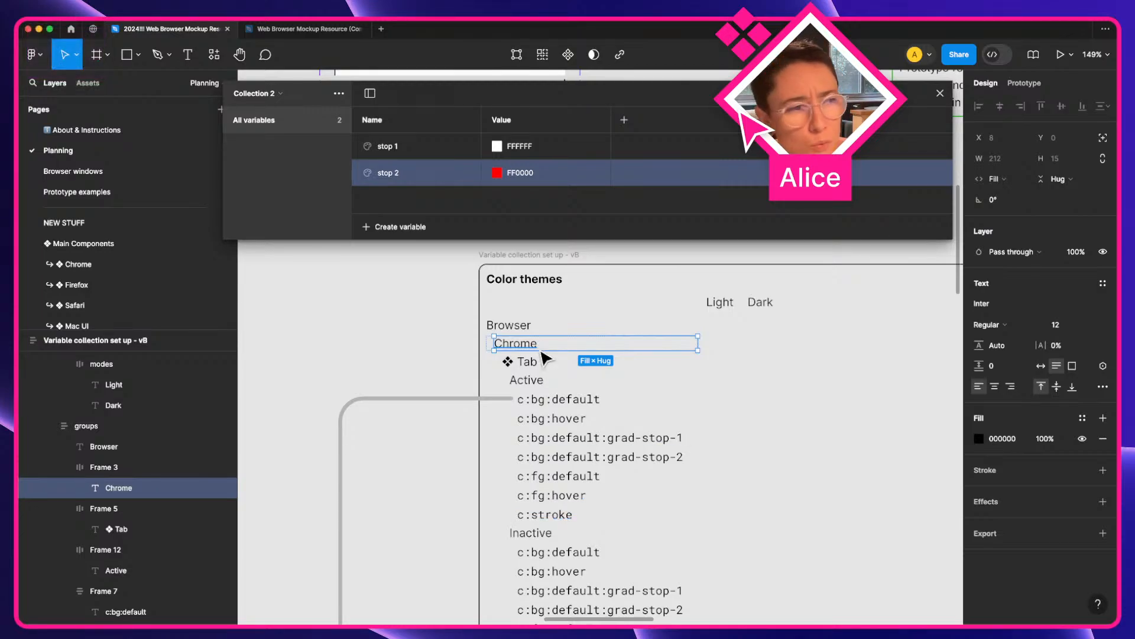
{"action": "left_click", "coordinate": [563, 516], "text": "super"}
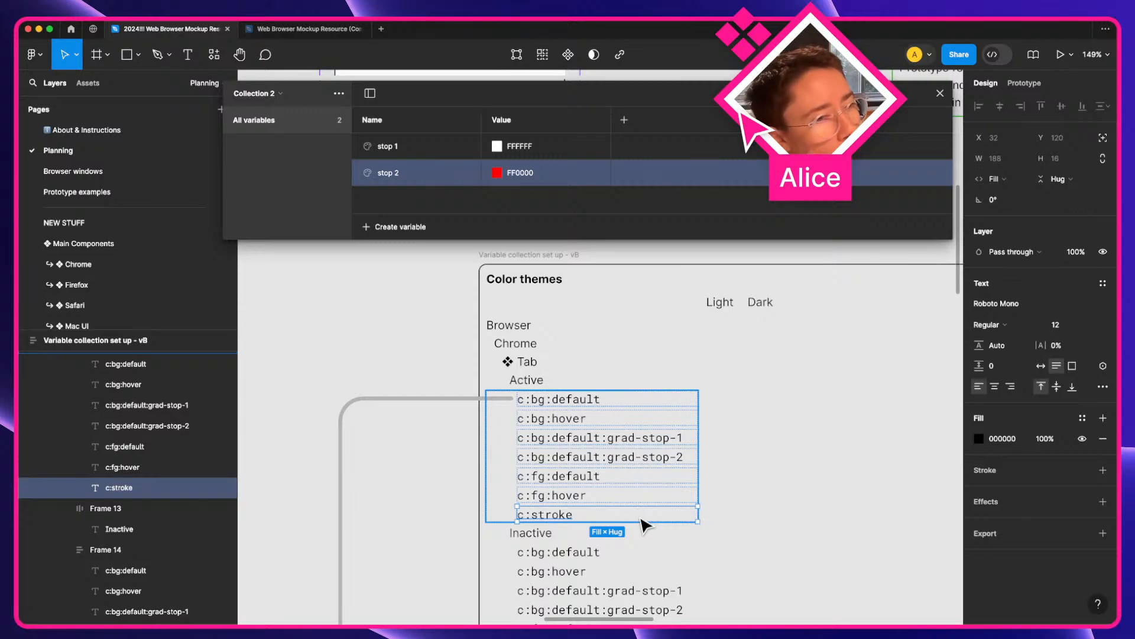
{"action": "scroll", "coordinate": [667, 514], "scroll_direction": "down", "scroll_amount": 1}
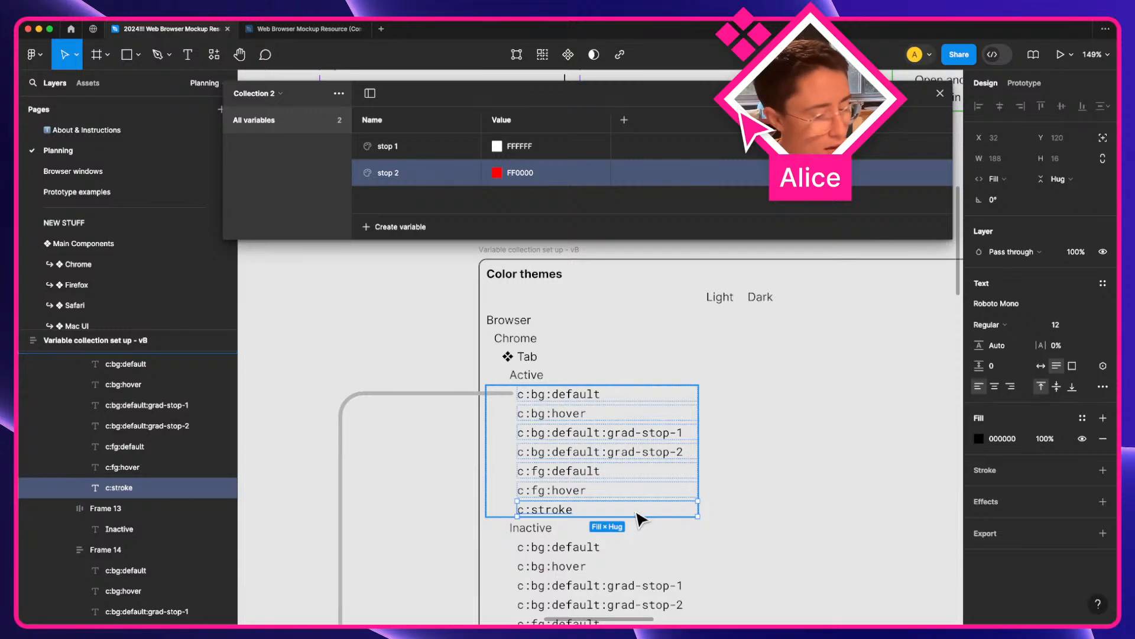
Try renaming the Chrome group in the Color themes plan to Safari, and undo it.
{"action": "double_click", "coordinate": [525, 340], "text": "super"}
{"action": "type", "text": "S"}
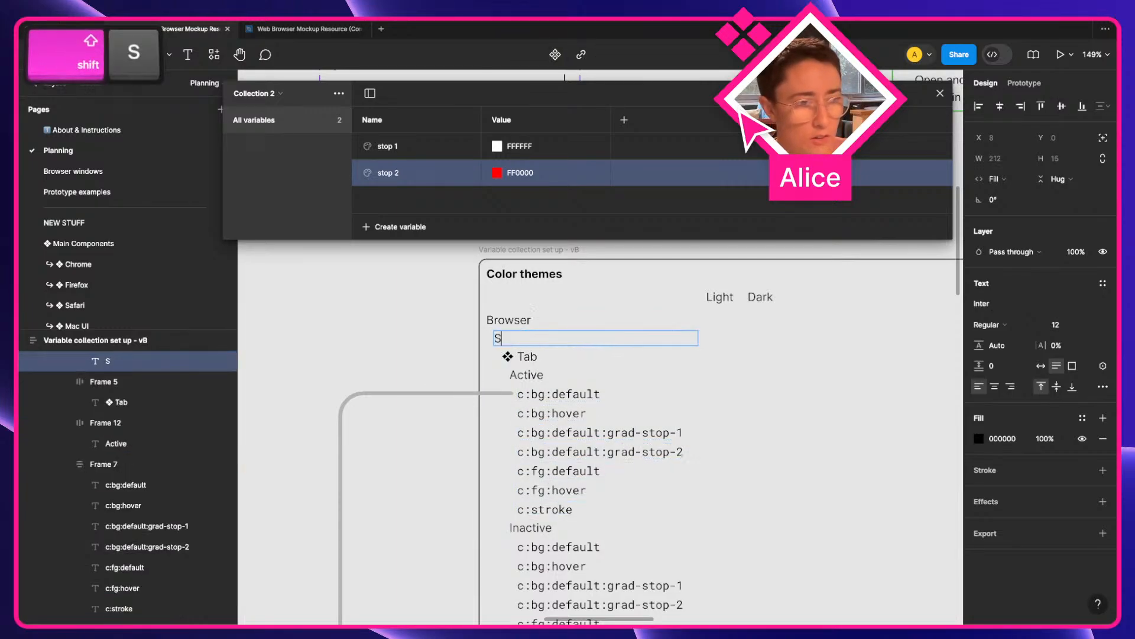
{"action": "type", "text": "afari"}
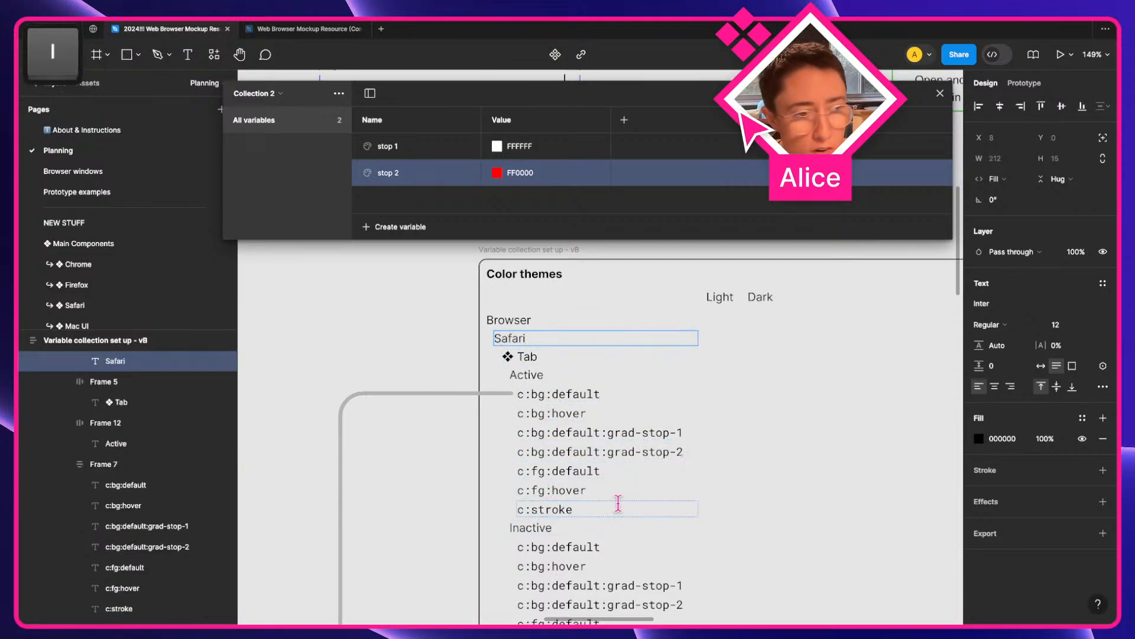
{"action": "key", "text": "super+z"}
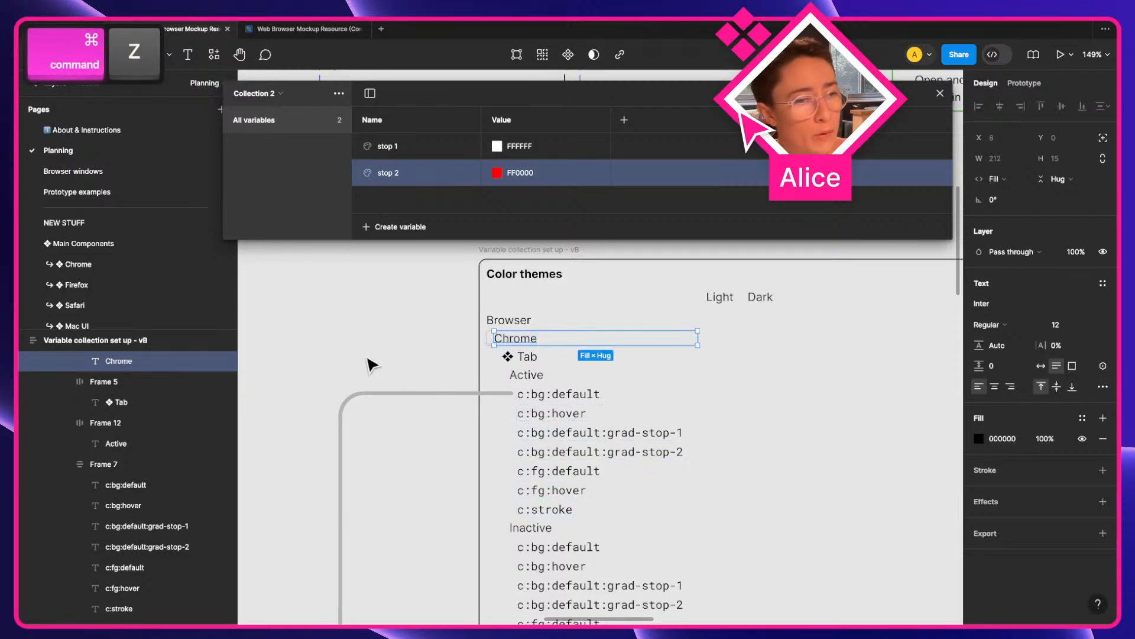
Compare the c:stroke entry in Color themes with the Tab variables and browser modes of the Browsers collection plan.
{"action": "left_click", "coordinate": [516, 507], "text": "super"}
{"action": "scroll", "coordinate": [507, 424], "scroll_direction": "down", "scroll_amount": 5}
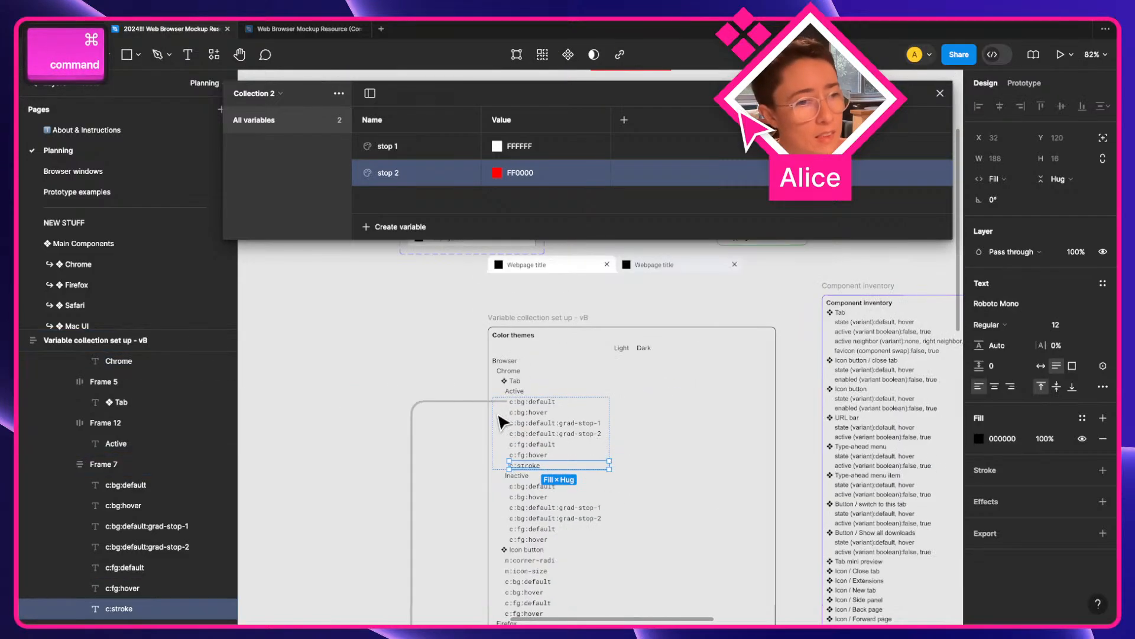
{"action": "left_click_drag", "start_coordinate": [541, 427], "coordinate": [502, 342]}
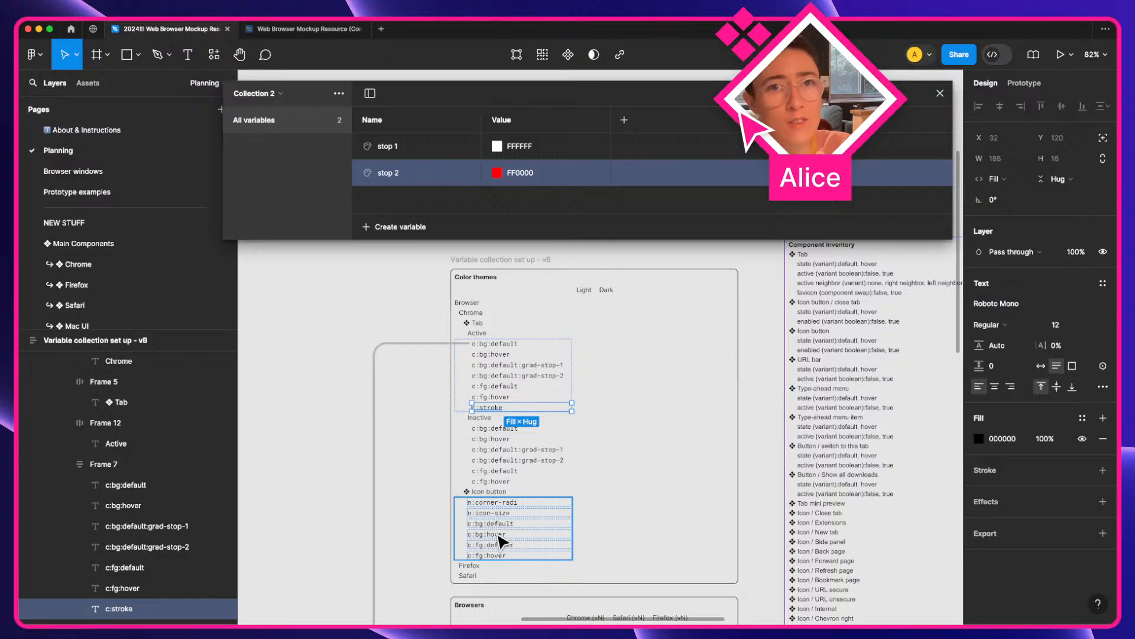
{"action": "scroll", "coordinate": [498, 540], "scroll_direction": "down", "scroll_amount": 5}
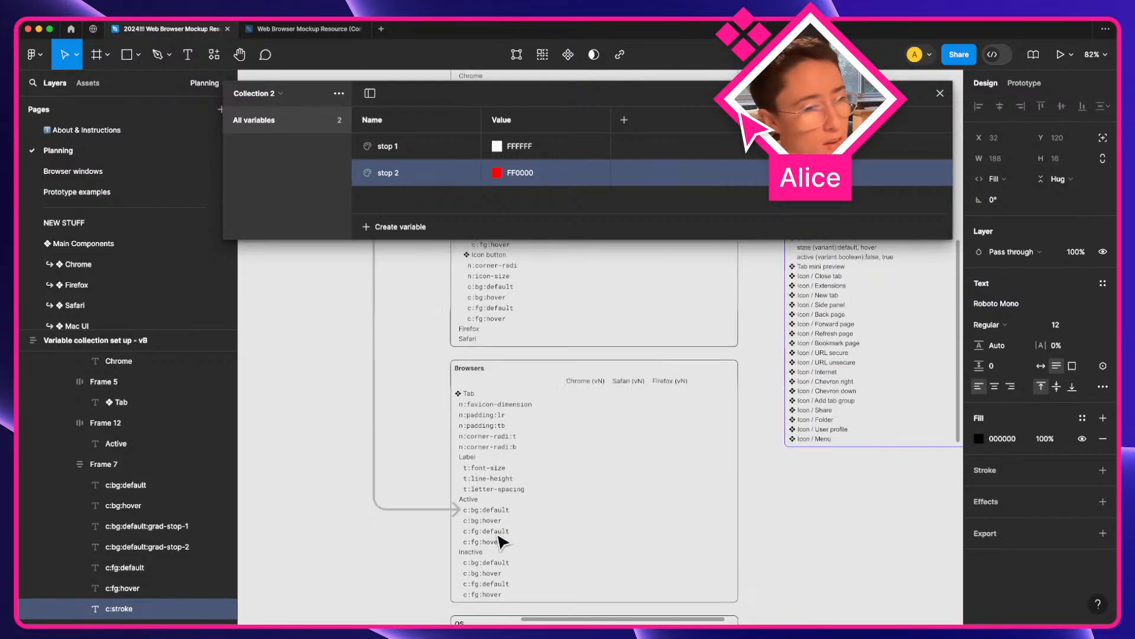
{"action": "left_click", "coordinate": [505, 341]}
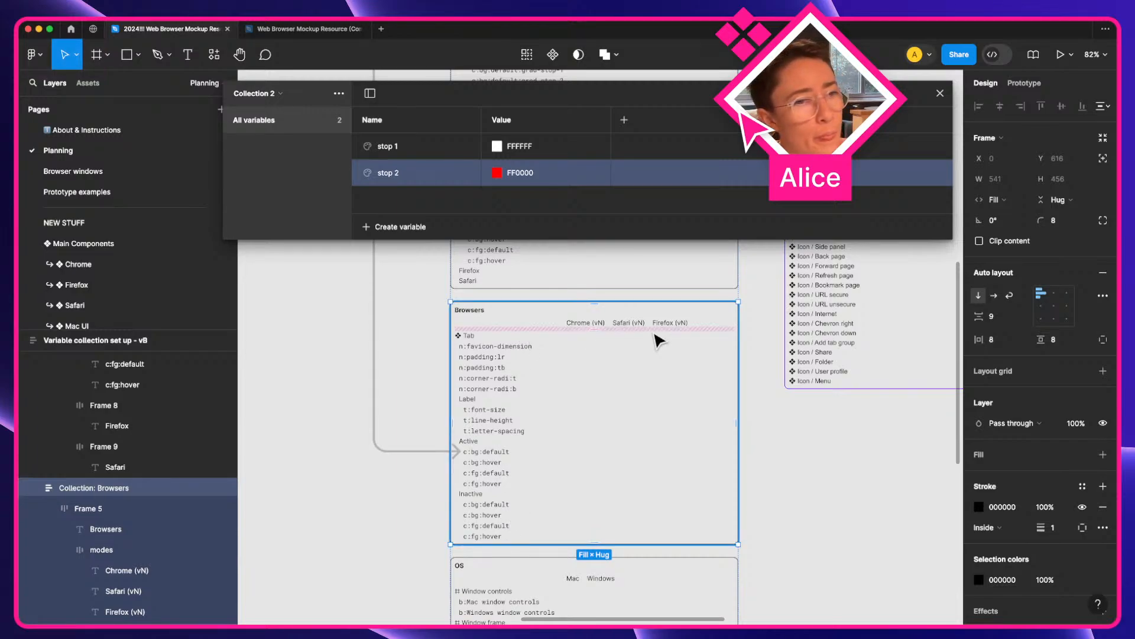
{"action": "left_click", "coordinate": [626, 327], "text": "super"}
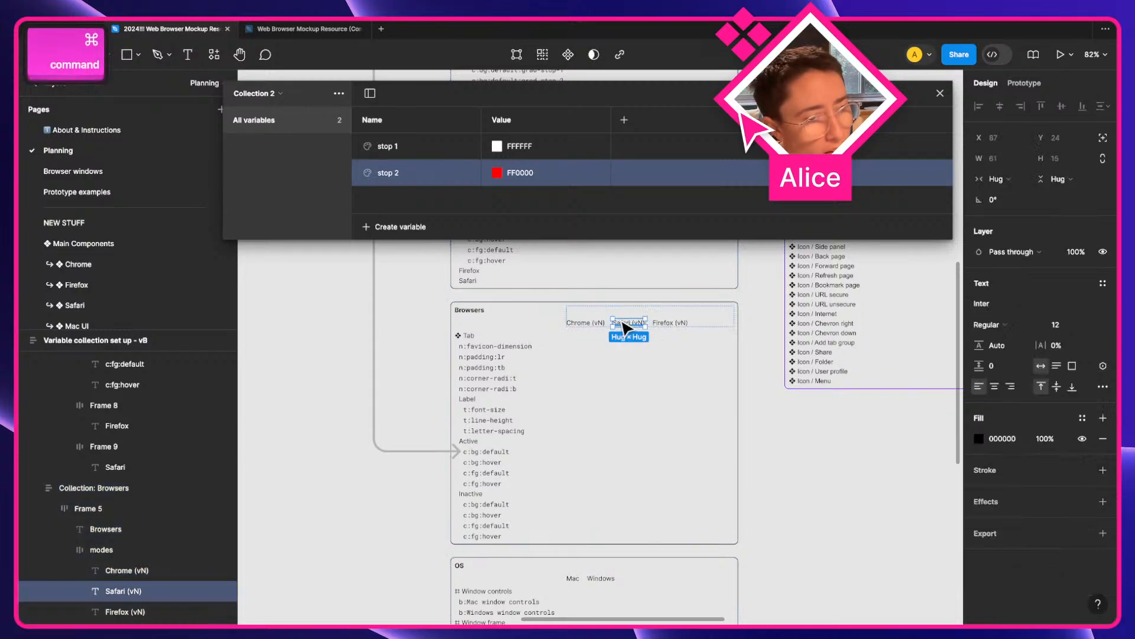
{"action": "scroll", "coordinate": [506, 355], "scroll_direction": "up", "scroll_amount": 5}
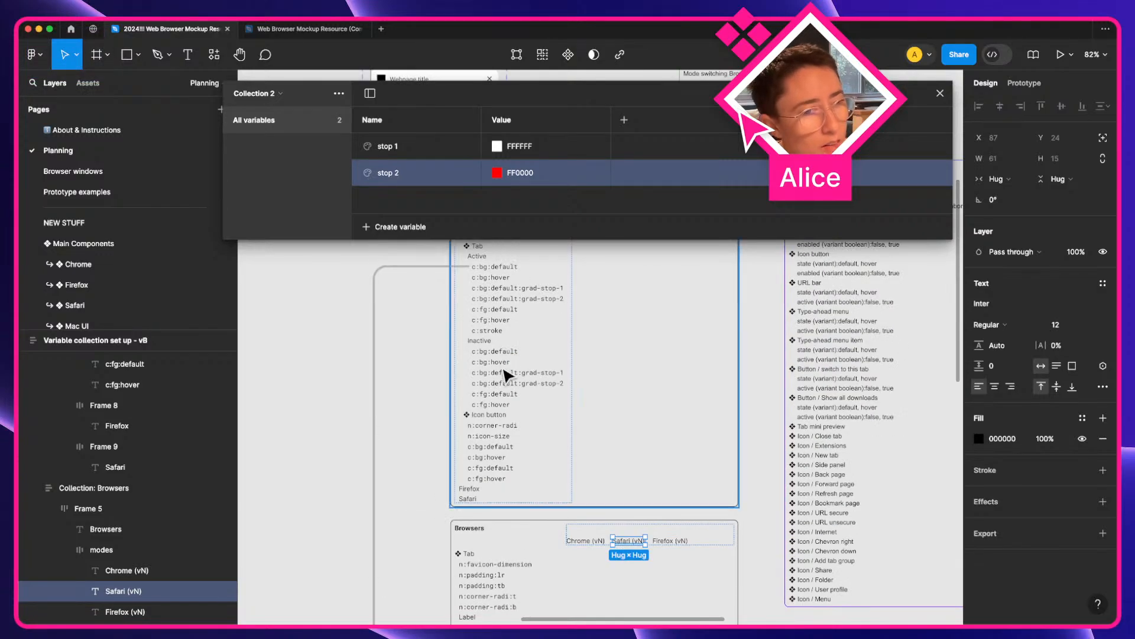
Move c:stroke from the Active group of Color themes to directly under Tab in the Browsers collection plan.
{"action": "left_click", "coordinate": [498, 330], "text": "super"}
{"action": "mouse_move", "coordinate": [491, 326]}
{"action": "left_mouse_down"}
{"action": "mouse_move", "coordinate": [578, 360]}
{"action": "mouse_move", "coordinate": [477, 413]}
{"action": "mouse_move", "coordinate": [482, 405]}
{"action": "left_mouse_up"}
{"action": "scroll", "coordinate": [579, 360], "scroll_direction": "down", "scroll_amount": 4}
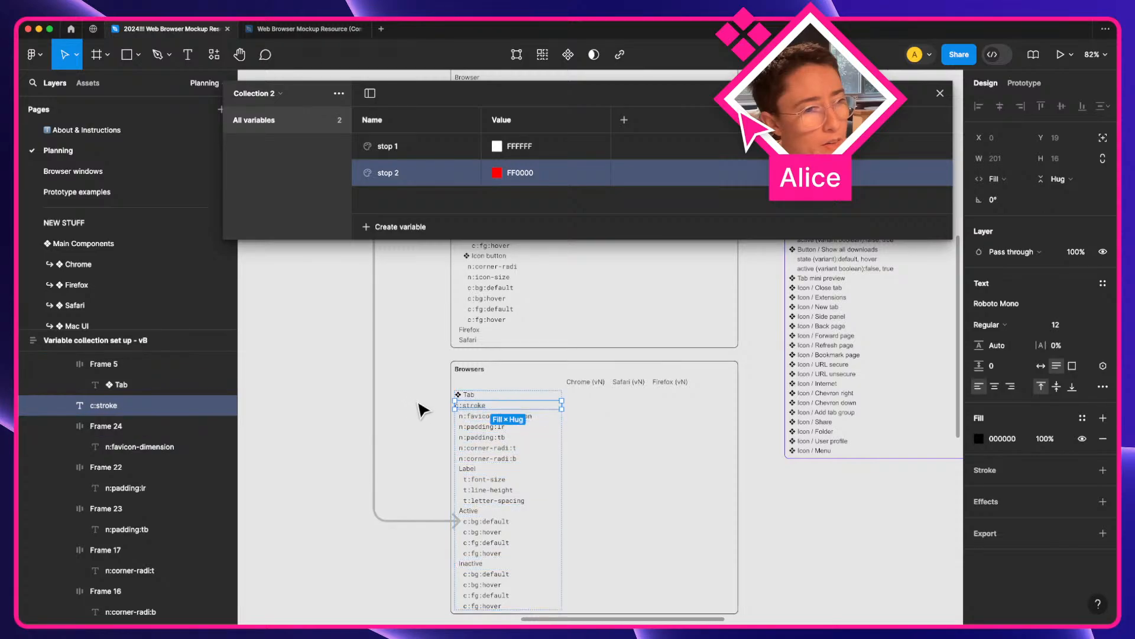
Duplicate the n:favicon-dimension row, change the upper copy's text to c:stroke, and delete the unindented c:stroke entry.
{"action": "scroll", "coordinate": [503, 403], "scroll_direction": "up", "scroll_amount": 1}
{"action": "scroll", "coordinate": [489, 436], "scroll_direction": "up", "scroll_amount": 5}
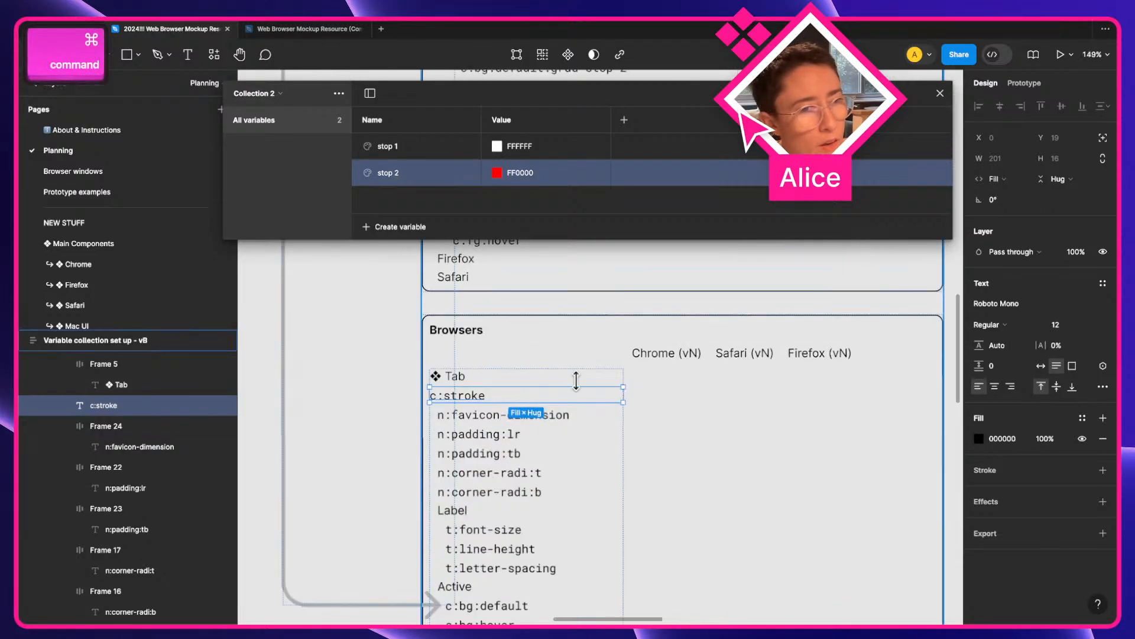
{"action": "left_click", "coordinate": [465, 414]}
{"action": "key", "text": "ctrl+d"}
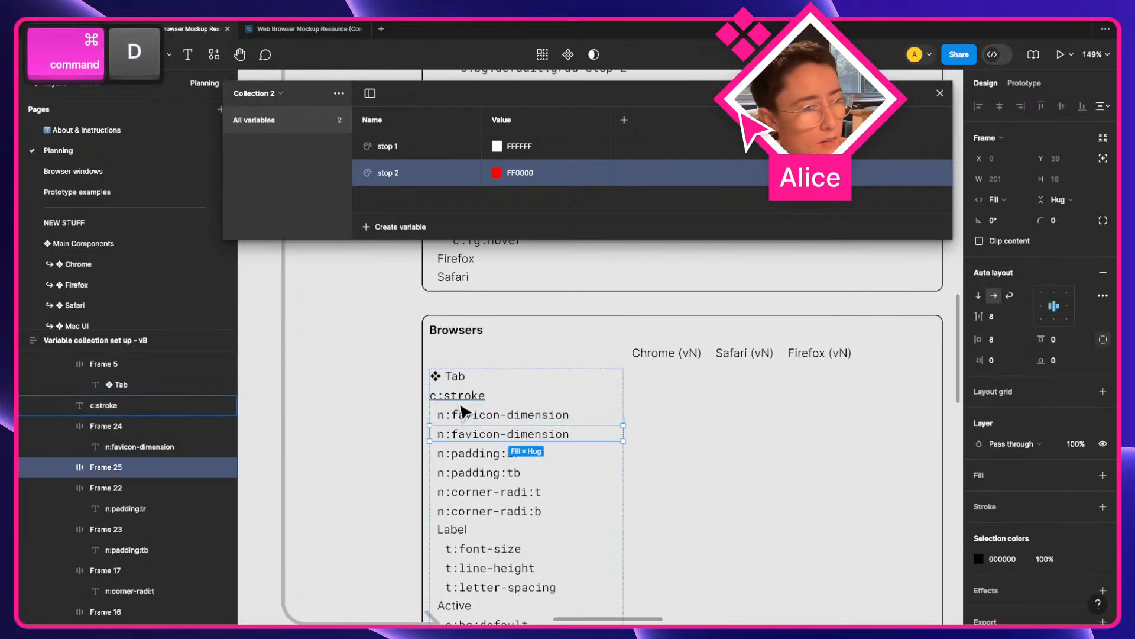
{"action": "double_click", "coordinate": [455, 395]}
{"action": "key", "text": "super+c"}
{"action": "double_click", "coordinate": [468, 415]}
{"action": "key", "text": "super+v"}
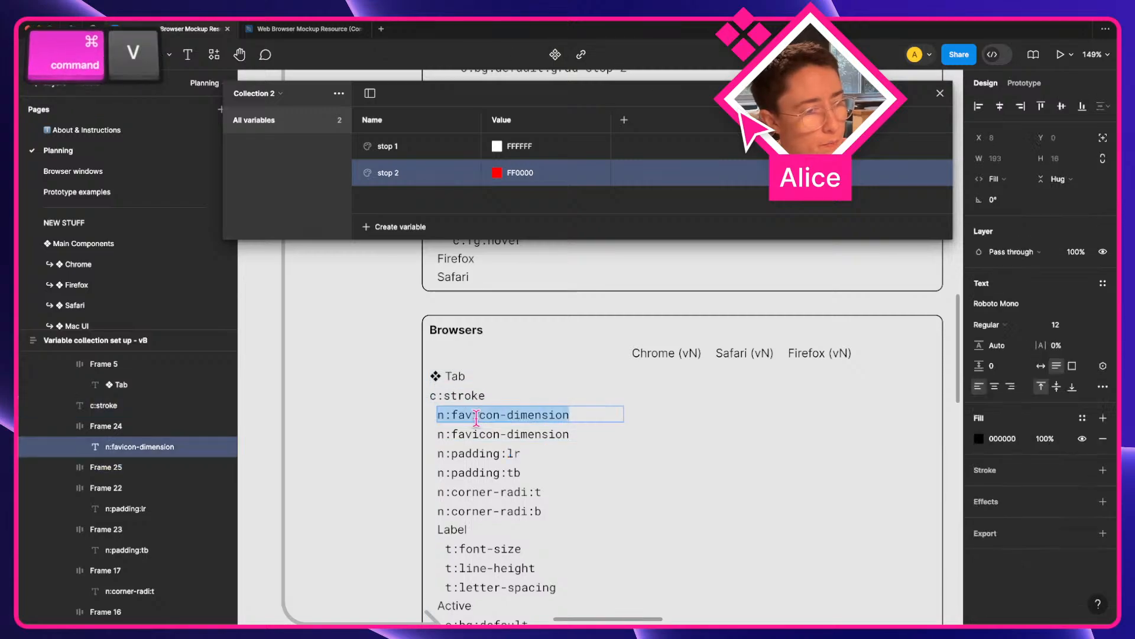
{"action": "left_click", "coordinate": [473, 396]}
{"action": "key", "text": "BackSpace"}
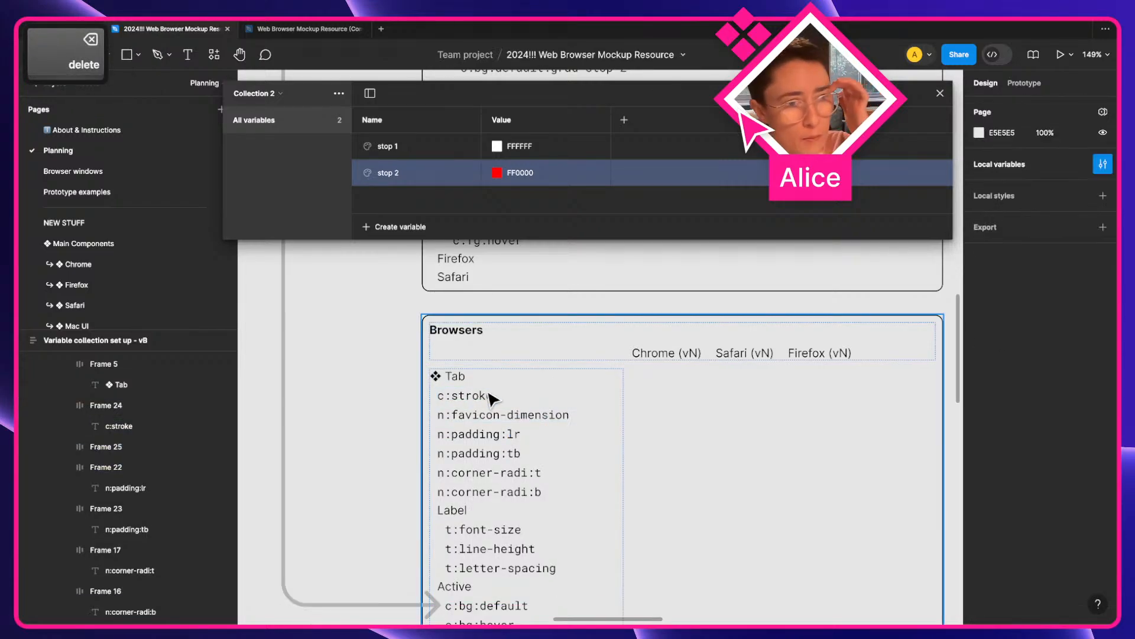
{"action": "left_click", "coordinate": [489, 401]}
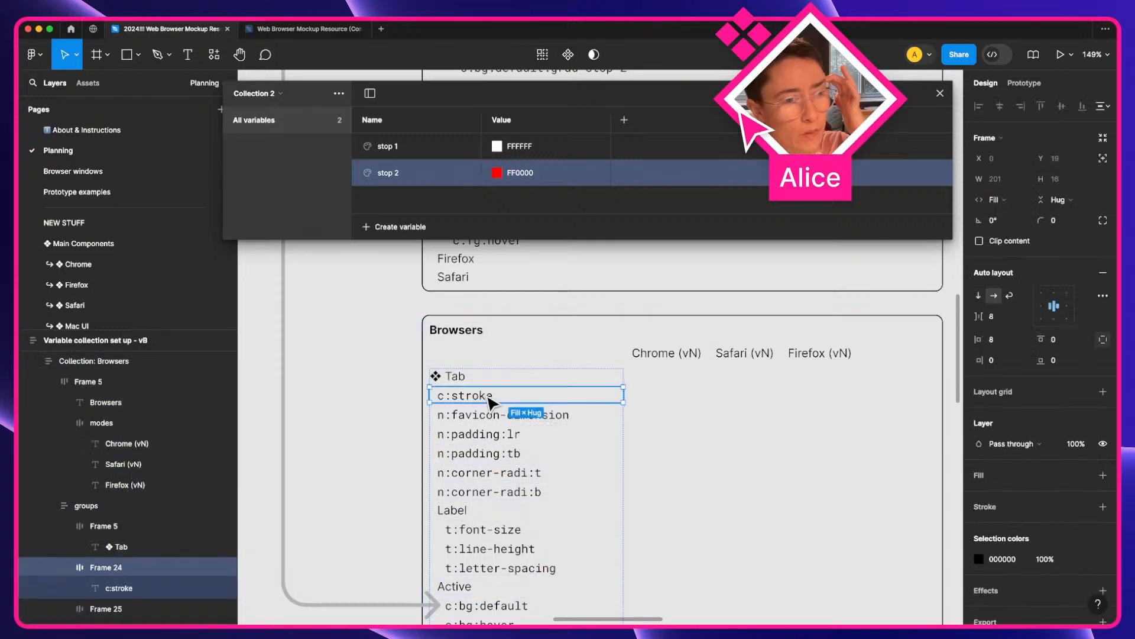
{"action": "scroll", "coordinate": [489, 401], "scroll_direction": "up", "scroll_amount": 6}
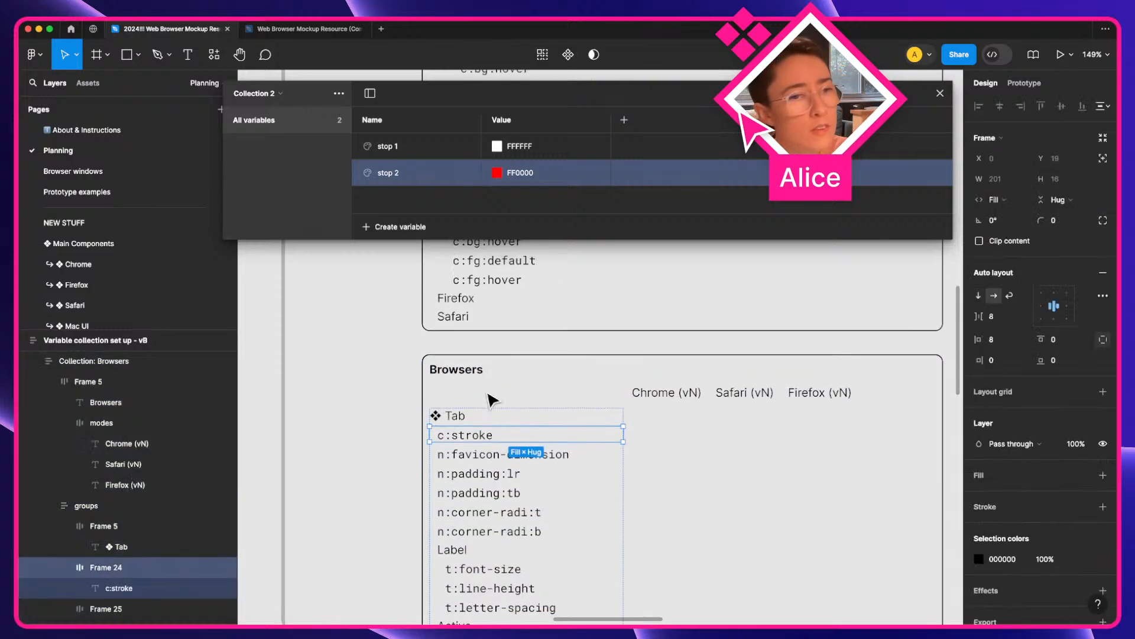
Copy the Tab, Active and Inactive rows from the Chrome group of Color themes and paste them under Safari.
{"action": "scroll", "coordinate": [562, 441], "scroll_direction": "down", "scroll_amount": 4}
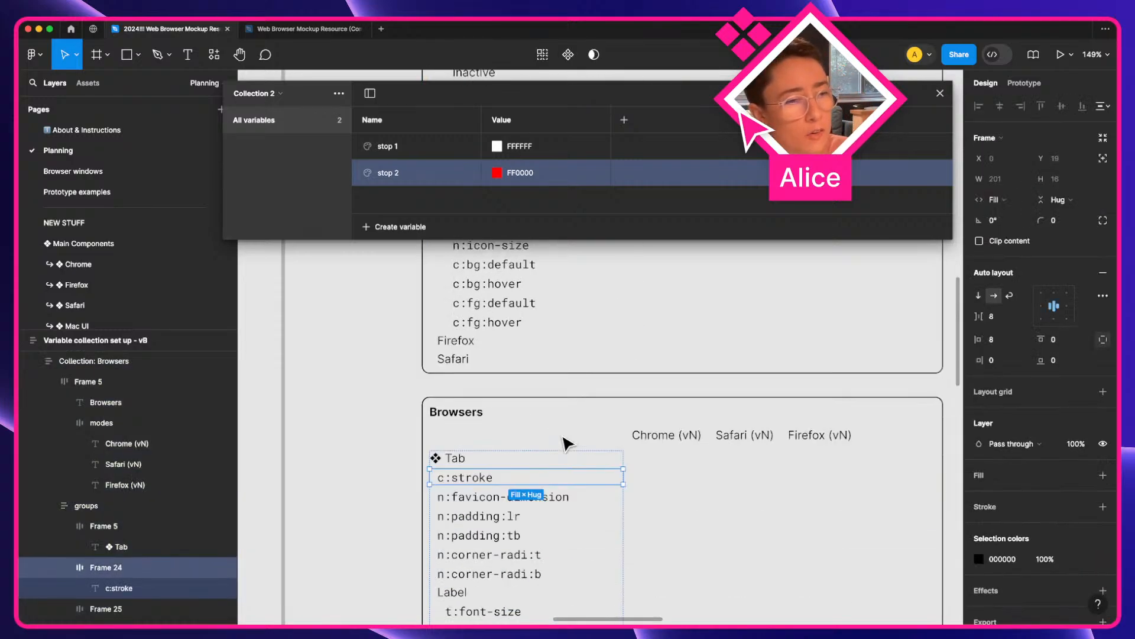
{"action": "scroll", "coordinate": [451, 471], "scroll_direction": "down", "scroll_amount": 2}
{"action": "scroll", "coordinate": [451, 471], "scroll_direction": "right", "scroll_amount": 2}
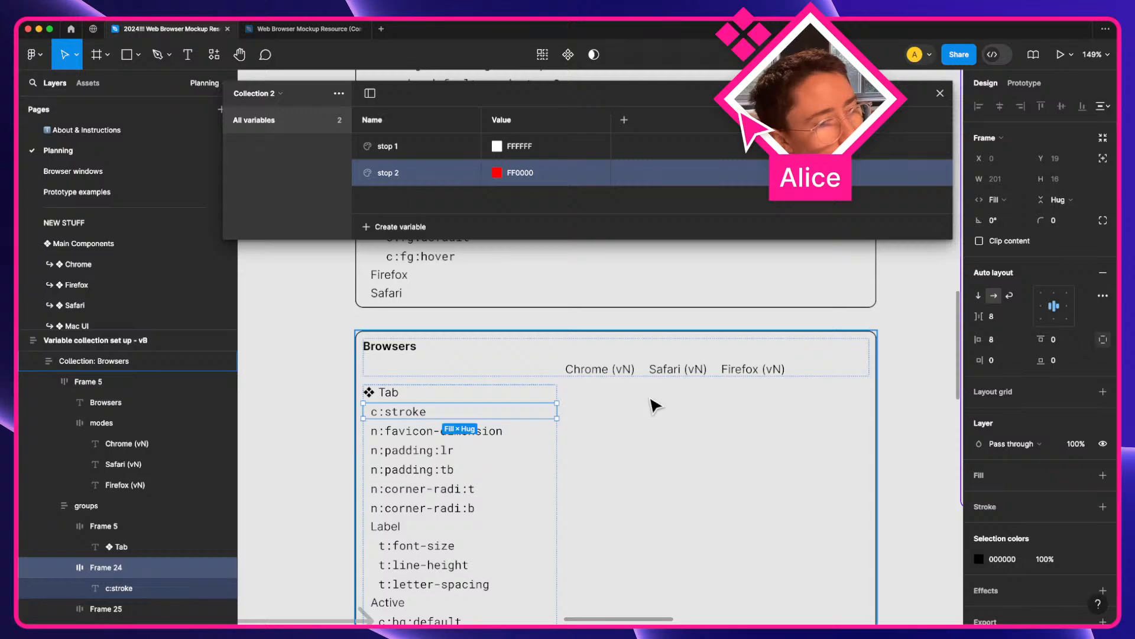
{"action": "left_click", "coordinate": [414, 414], "text": "super"}
{"action": "left_click", "coordinate": [390, 294], "text": "super"}
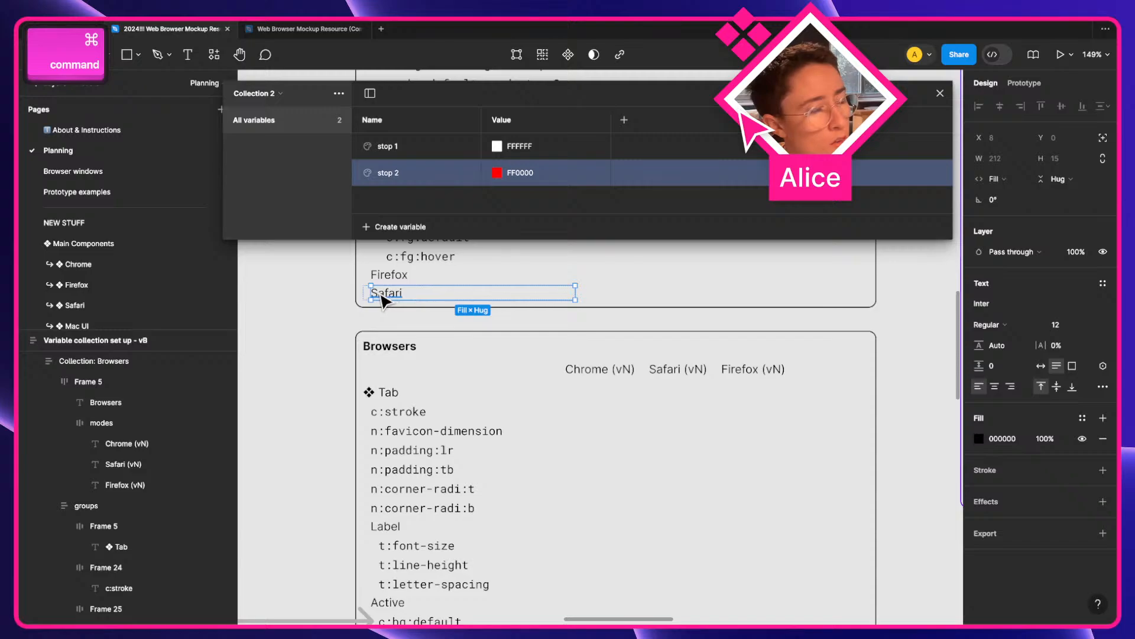
{"action": "scroll", "coordinate": [309, 329], "scroll_direction": "up", "scroll_amount": 3}
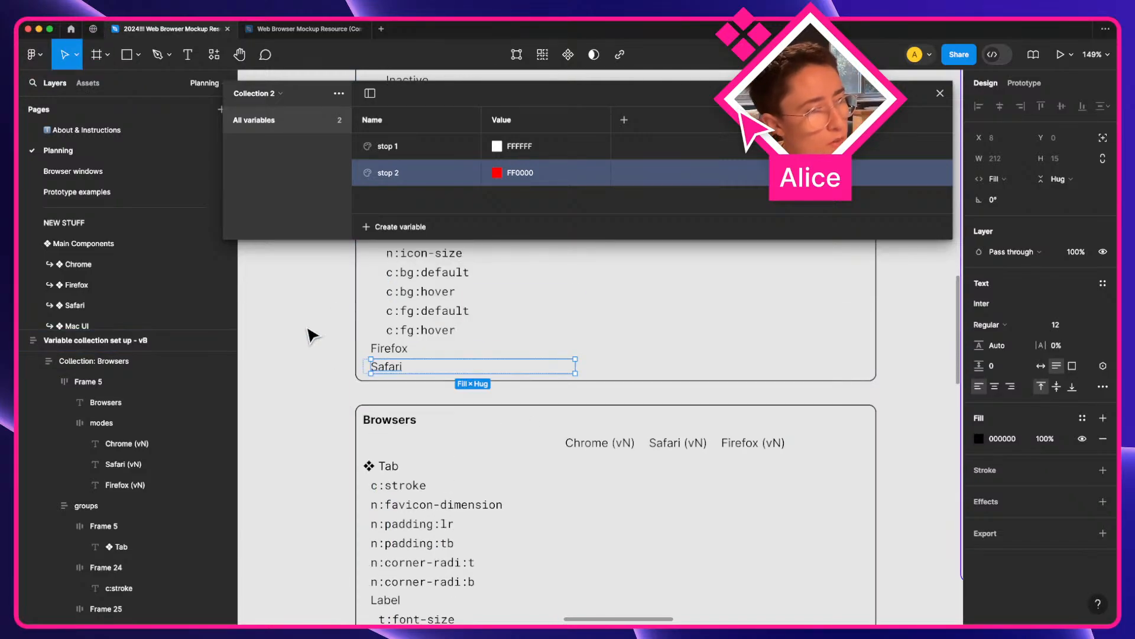
{"action": "scroll", "coordinate": [346, 364], "scroll_direction": "up", "scroll_amount": 15}
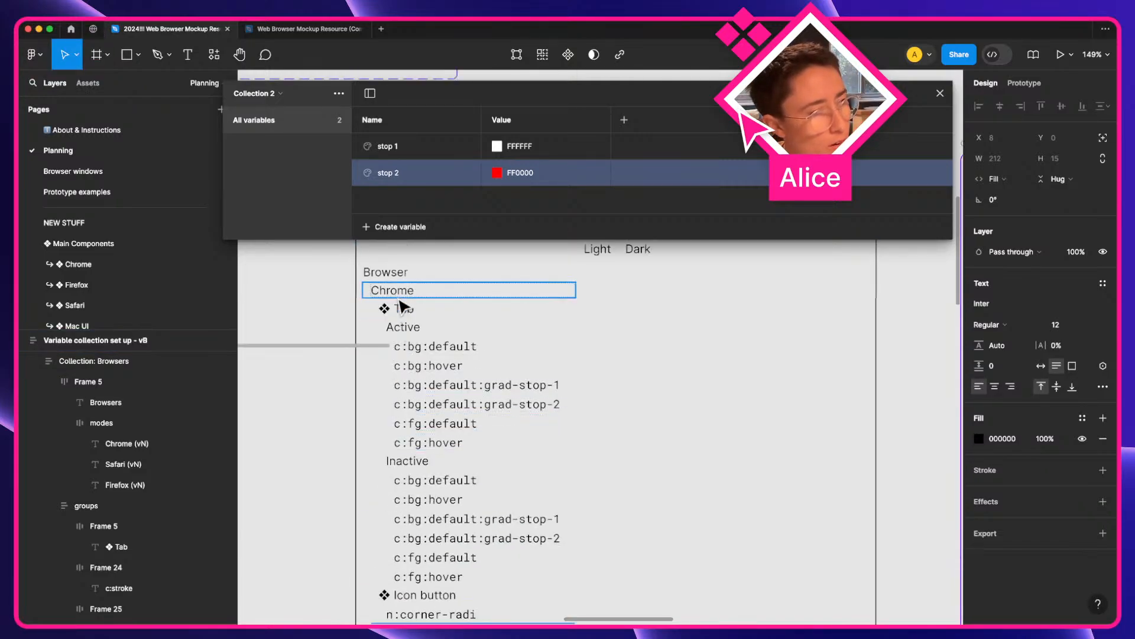
{"action": "left_click", "coordinate": [407, 312]}
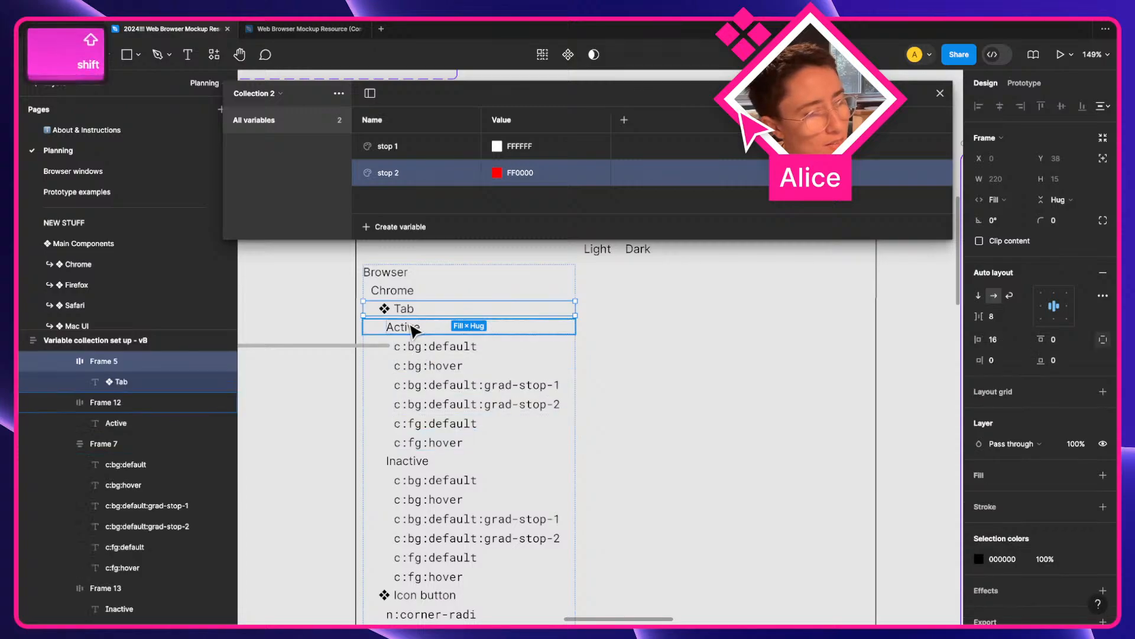
{"action": "left_click", "coordinate": [403, 327], "text": "shift"}
{"action": "left_click", "coordinate": [408, 462], "text": "shift"}
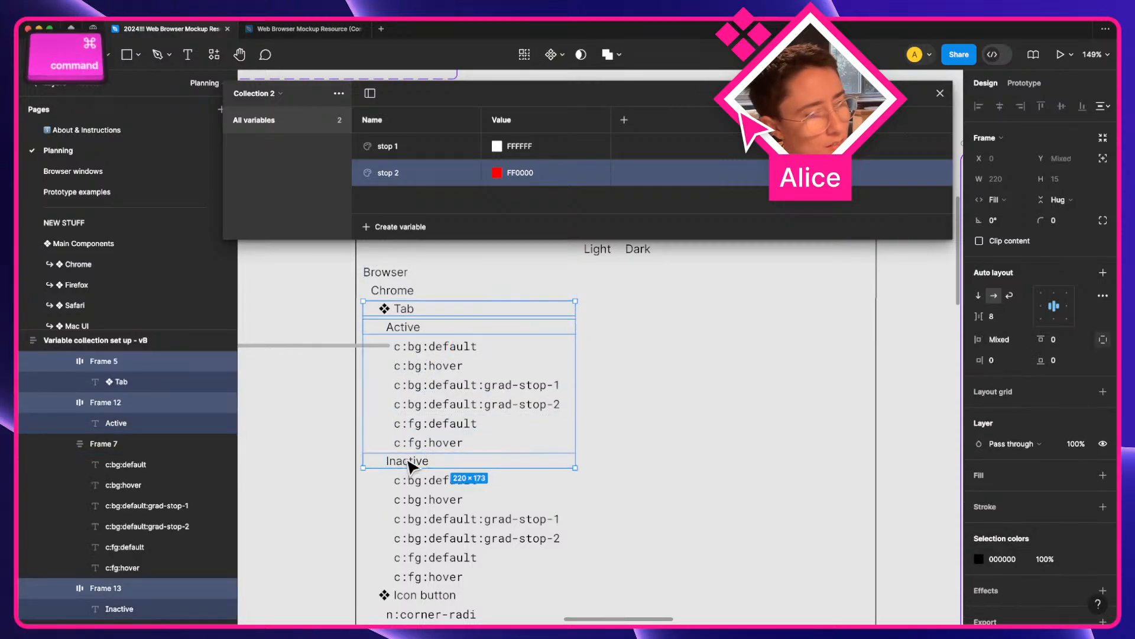
{"action": "key", "text": "ctrl+c"}
{"action": "scroll", "coordinate": [408, 467], "scroll_direction": "down", "scroll_amount": 5}
{"action": "left_click", "coordinate": [385, 517]}
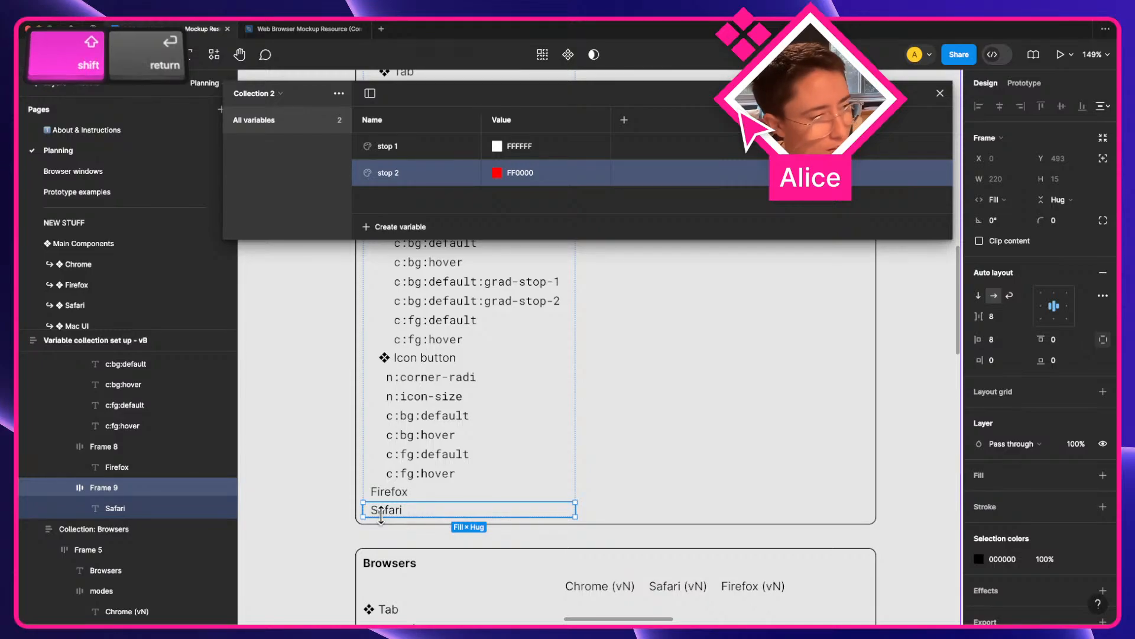
{"action": "key", "text": "ctrl+v"}
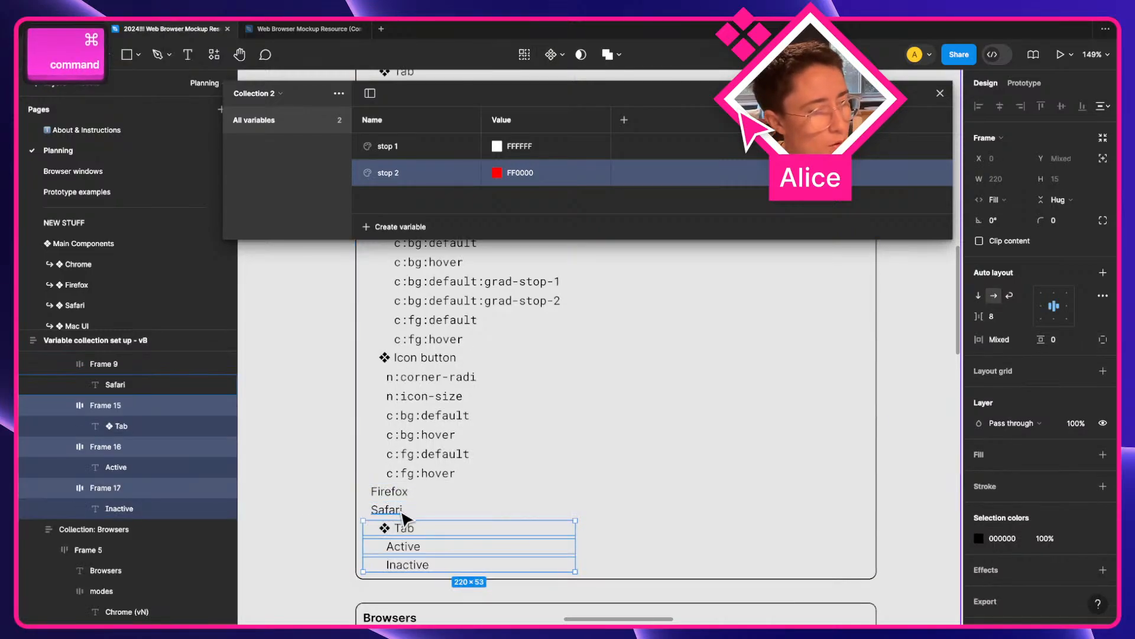
Copy the variable list of Chrome's Active group in Color themes and place it under both Active and Inactive in Safari.
{"action": "scroll", "coordinate": [337, 502], "scroll_direction": "up", "scroll_amount": 6}
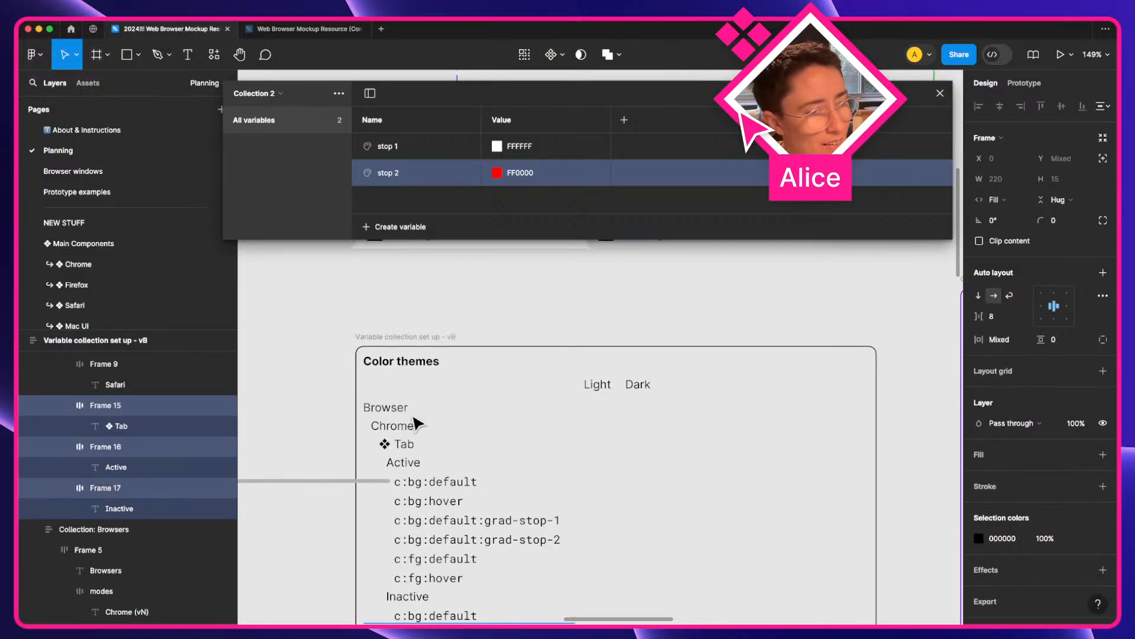
{"action": "left_click", "coordinate": [445, 452]}
{"action": "key", "text": "ctrl+c"}
{"action": "scroll", "coordinate": [446, 453], "scroll_direction": "down", "scroll_amount": 8}
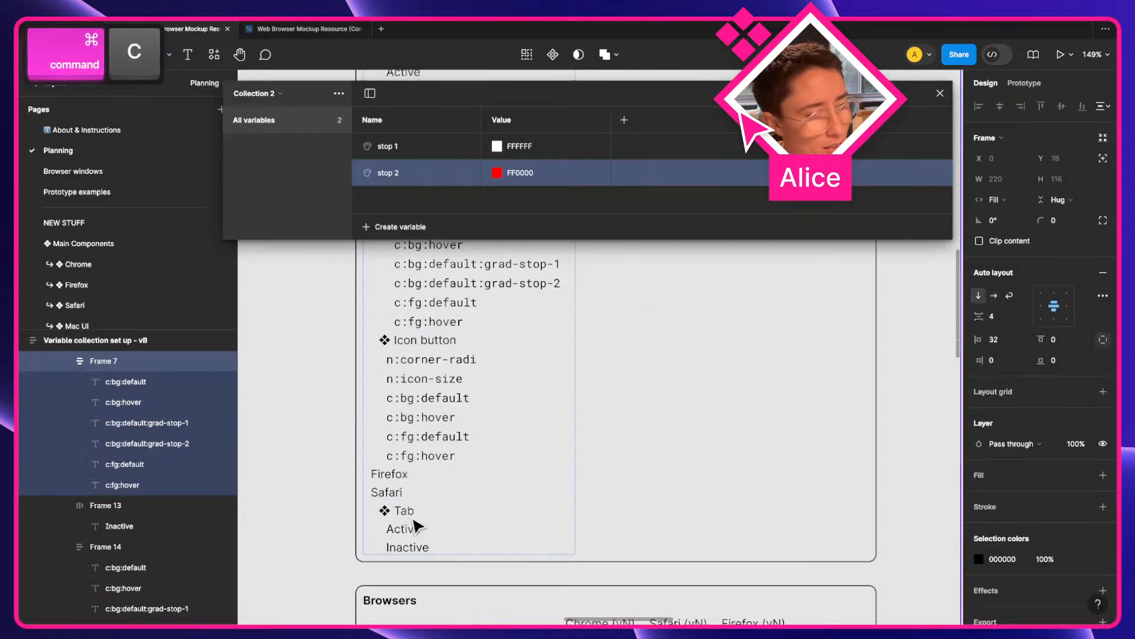
{"action": "left_click", "coordinate": [416, 482]}
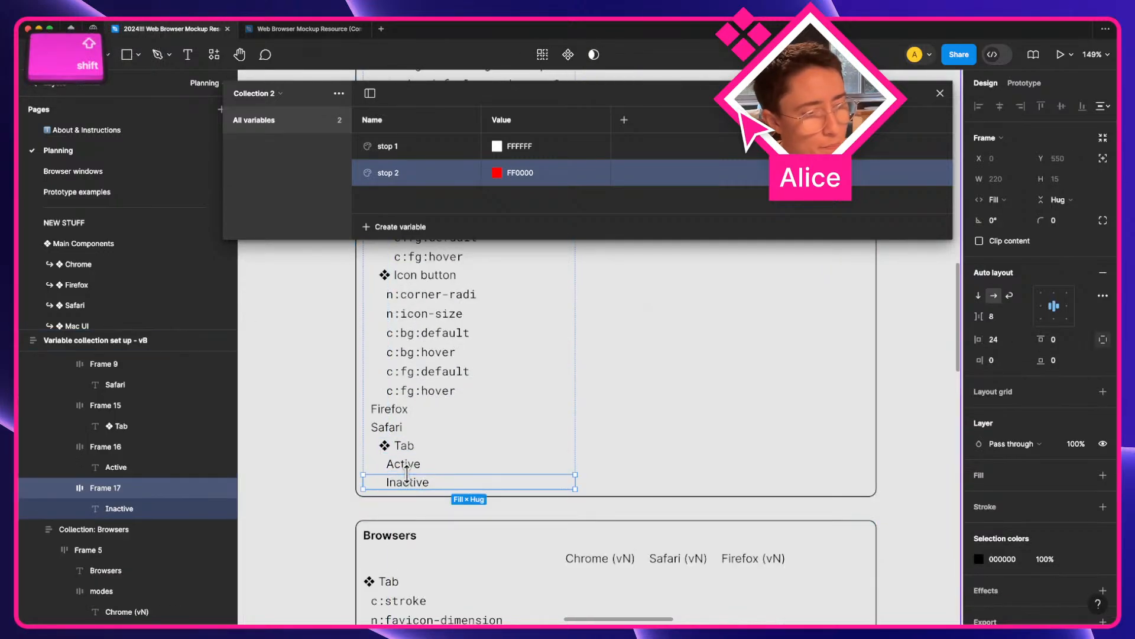
{"action": "key", "text": "ctrl+v"}
{"action": "key", "text": "ctrl+bracketleft"}
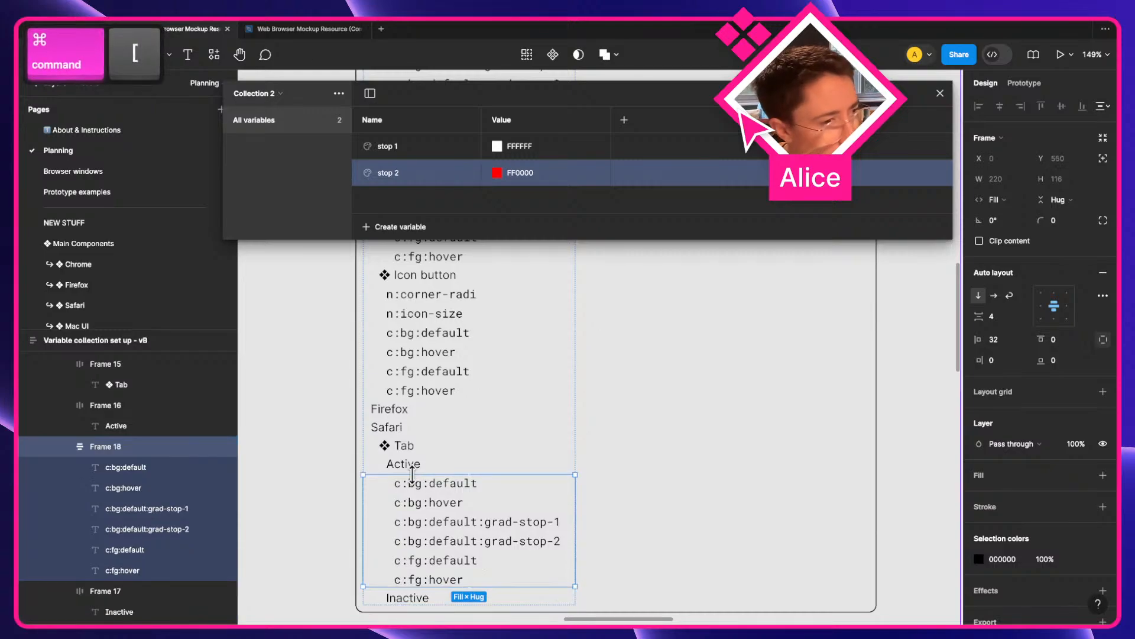
{"action": "scroll", "coordinate": [385, 477], "scroll_direction": "down", "scroll_amount": 2}
{"action": "key", "text": "ctrl+v"}
{"action": "key", "text": "ctrl+bracketright"}
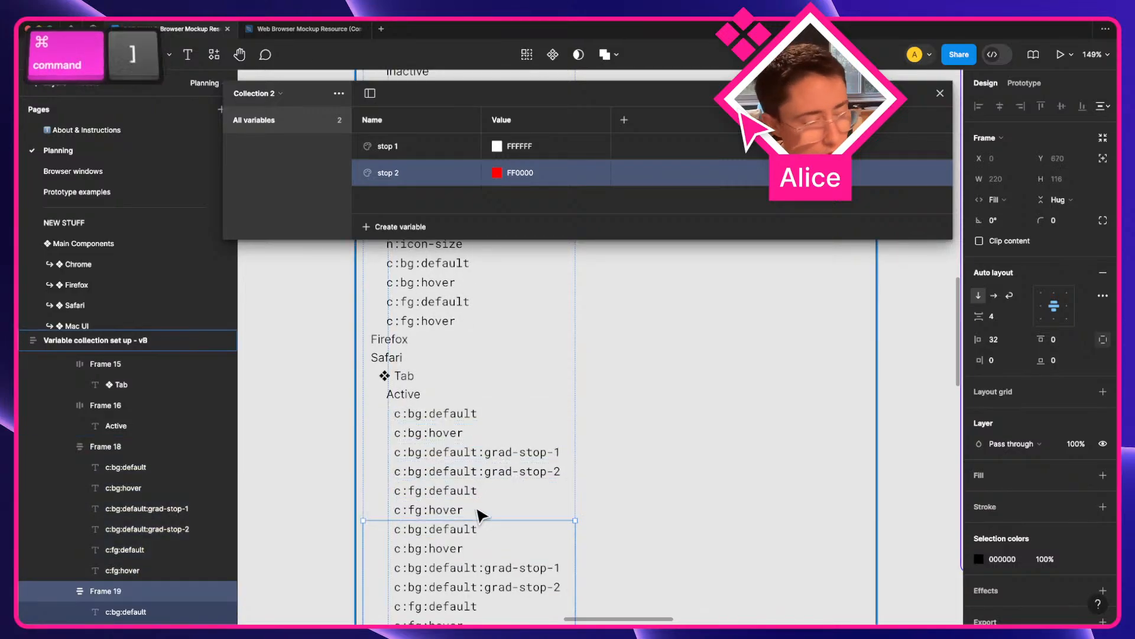
{"action": "scroll", "coordinate": [484, 514], "scroll_direction": "down", "scroll_amount": 2}
{"action": "scroll", "coordinate": [483, 513], "scroll_direction": "up", "scroll_amount": 2}
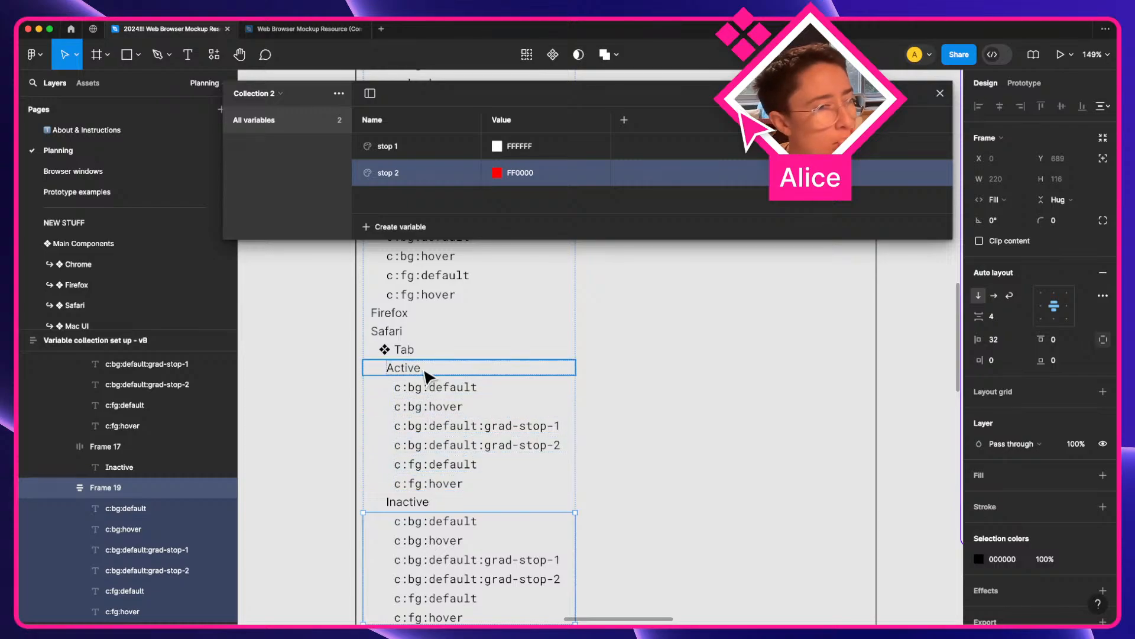
Duplicate the c:bg:default row in Safari's Active group and change the upper copy's text to c:stroke.
{"action": "scroll", "coordinate": [447, 426], "scroll_direction": "up", "scroll_amount": 10}
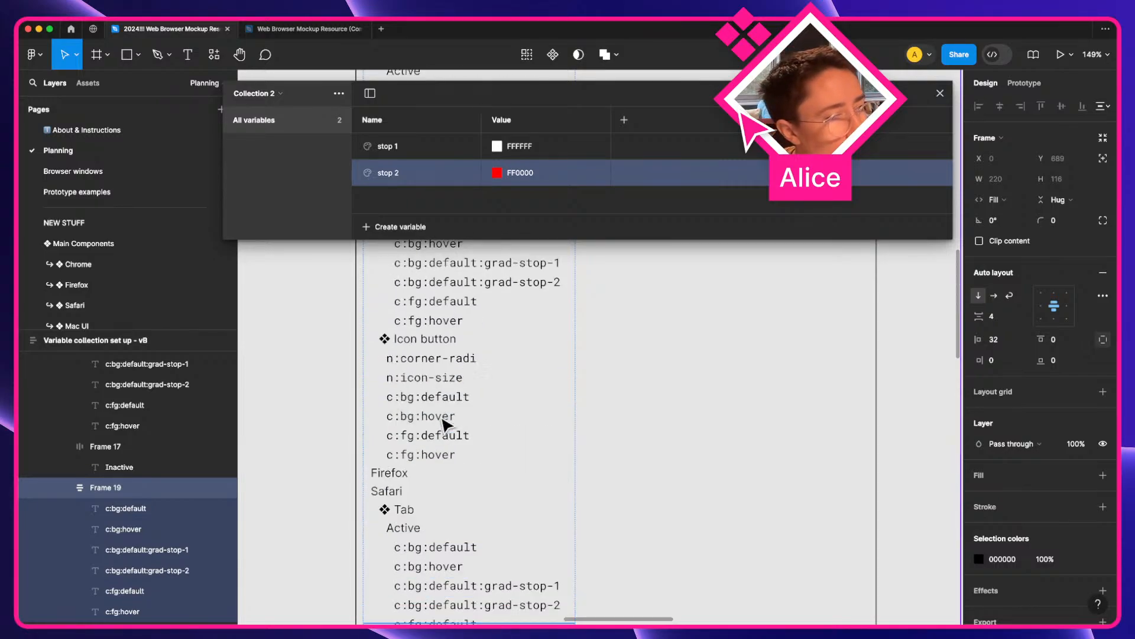
{"action": "scroll", "coordinate": [455, 432], "scroll_direction": "down", "scroll_amount": 10}
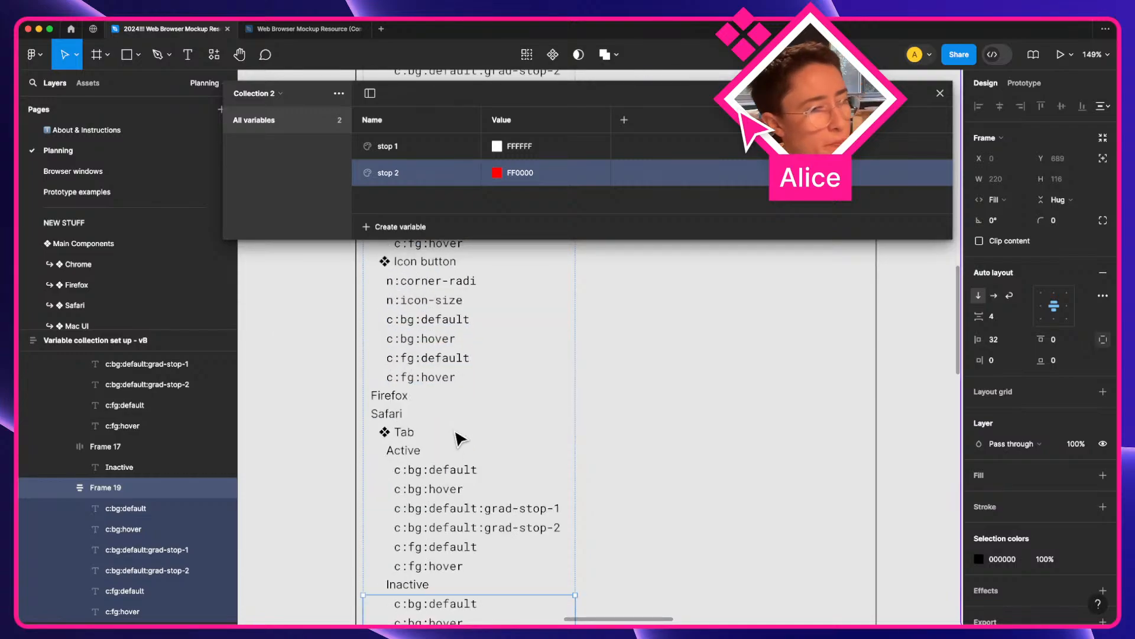
{"action": "left_click", "coordinate": [434, 420]}
{"action": "key", "text": "ctrl+d"}
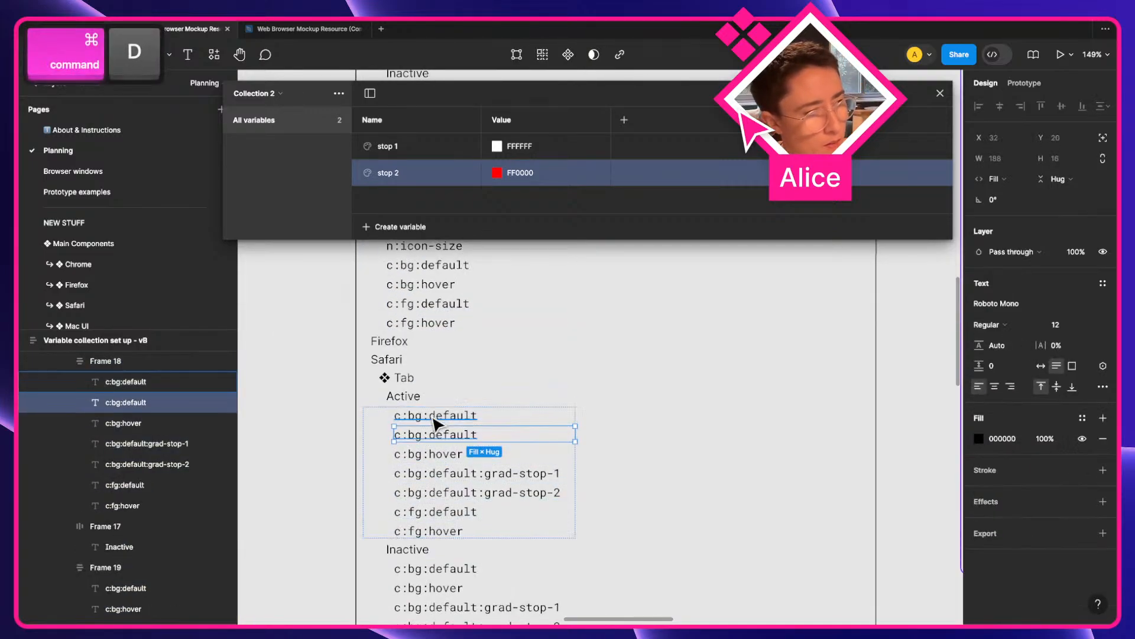
{"action": "double_click", "coordinate": [428, 414]}
{"action": "key", "text": "shift+alt+Left"}
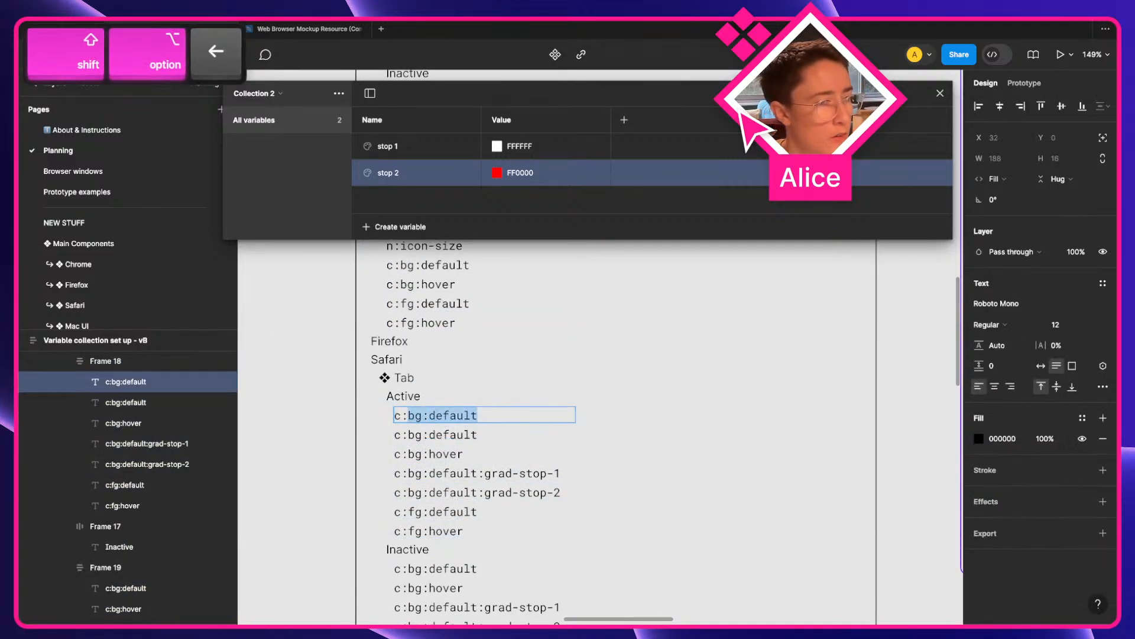
{"action": "type", "text": "stroke"}
{"action": "key", "text": "Escape"}
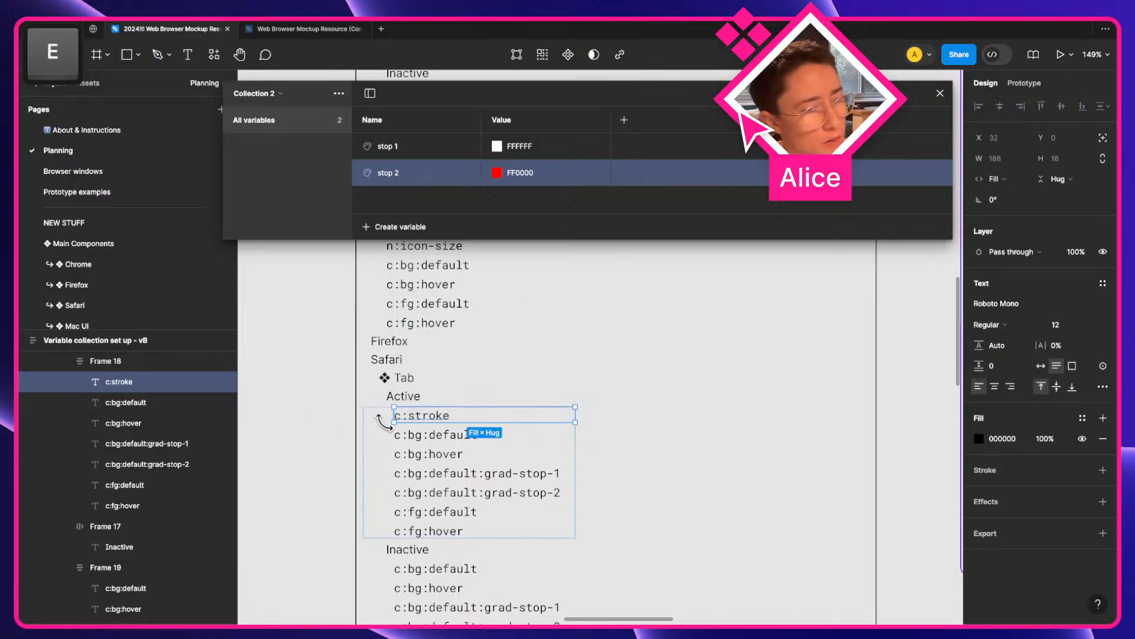
Copy the c:stroke row into Safari's Inactive group and move it to the top of that list.
{"action": "key", "text": "ctrl+c"}
{"action": "scroll", "coordinate": [414, 506], "scroll_direction": "down", "scroll_amount": 2}
{"action": "left_click", "coordinate": [414, 505]}
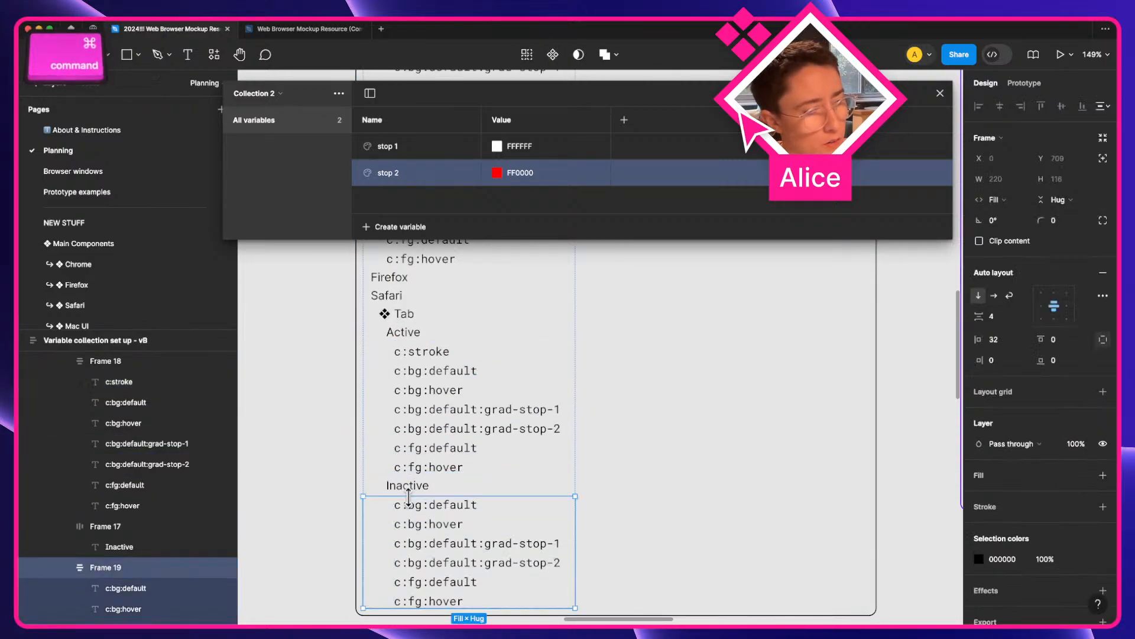
{"action": "key", "text": "ctrl+v"}
{"action": "key", "text": "ctrl+bracketleft"}
{"action": "key", "text": "ctrl+bracketleft"}
{"action": "key", "text": "ctrl+bracketleft"}
{"action": "key", "text": "ctrl+bracketleft"}
{"action": "key", "text": "ctrl+bracketleft"}
{"action": "key", "text": "ctrl+bracketleft"}
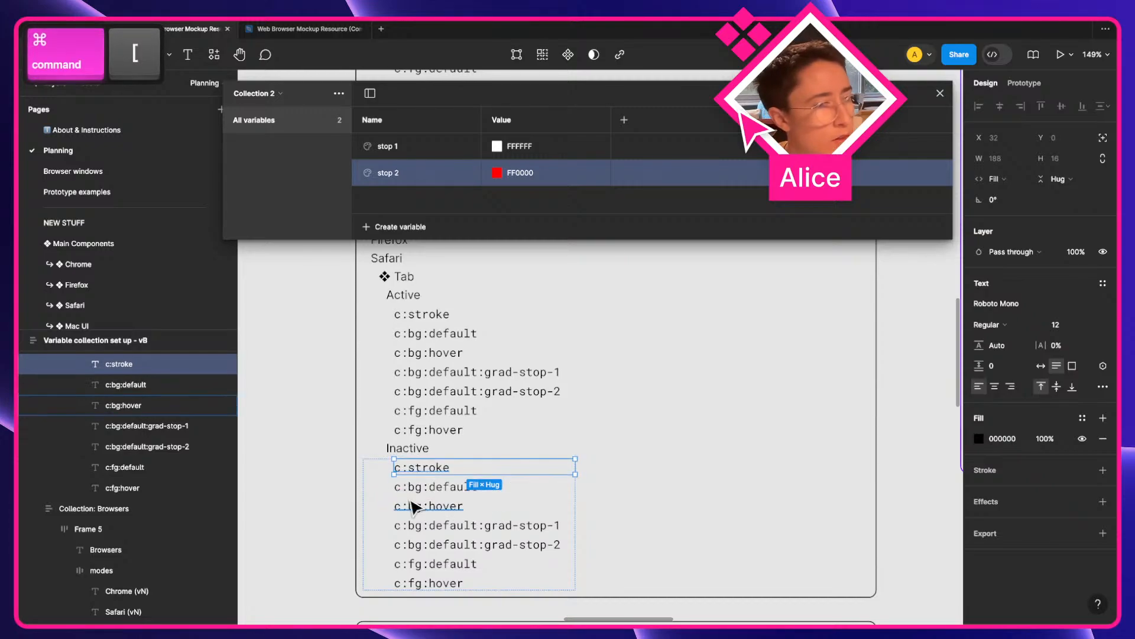
Delete the c:stroke row directly under Tab in the Browsers collection plan.
{"action": "scroll", "coordinate": [411, 460], "scroll_direction": "up", "scroll_amount": 4}
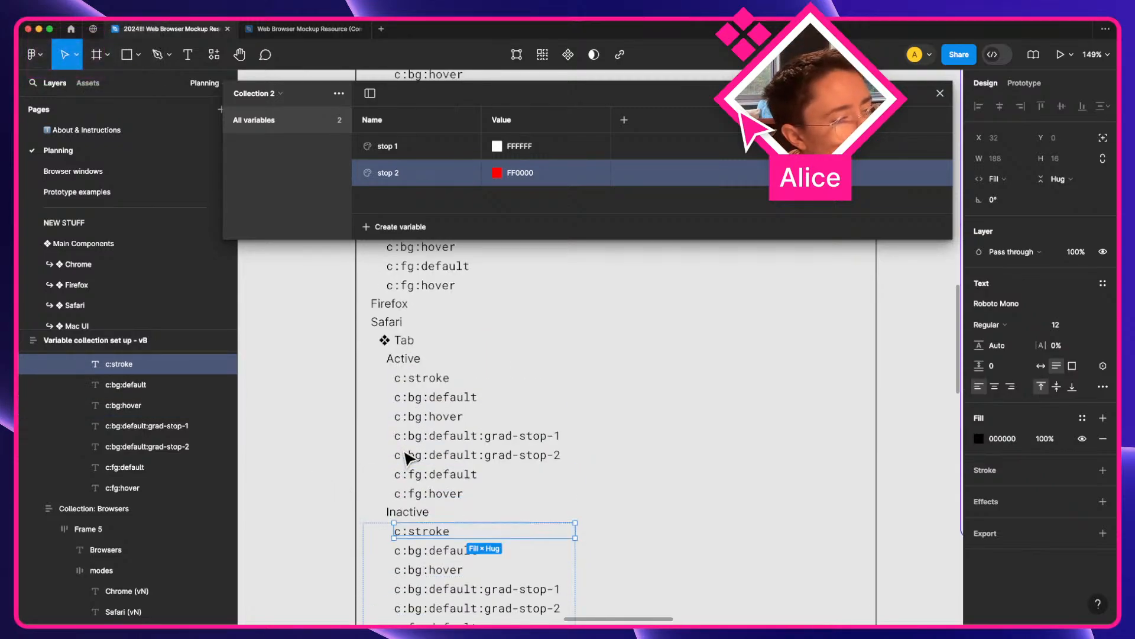
{"action": "scroll", "coordinate": [565, 484], "scroll_direction": "up", "scroll_amount": 12}
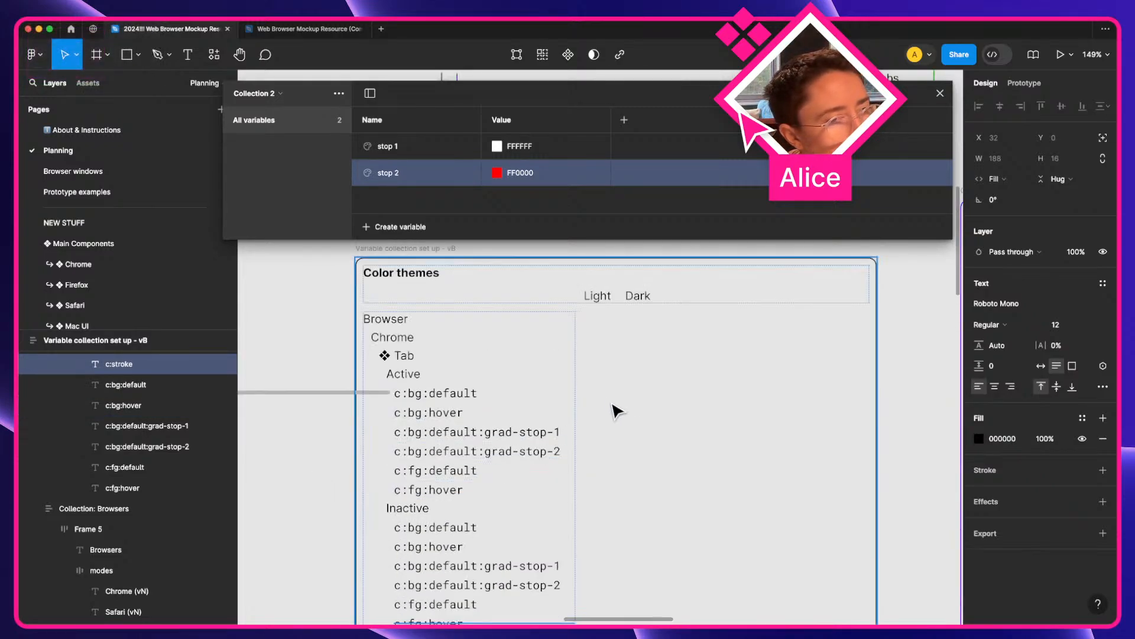
{"action": "scroll", "coordinate": [618, 414], "scroll_direction": "down", "scroll_amount": 12}
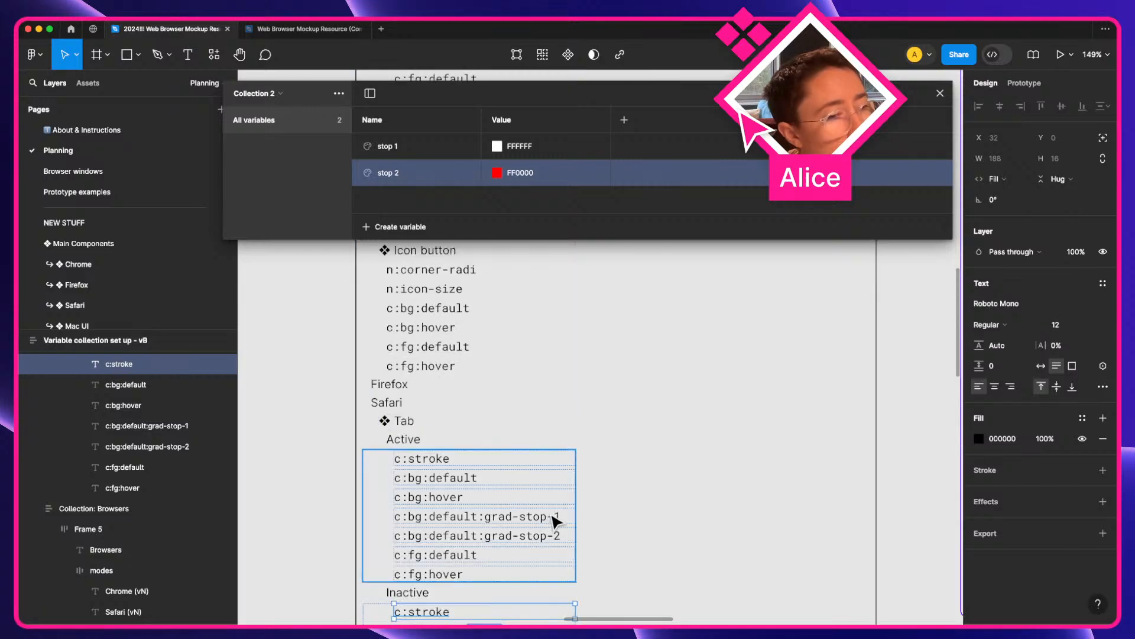
{"action": "scroll", "coordinate": [556, 522], "scroll_direction": "down", "scroll_amount": 2}
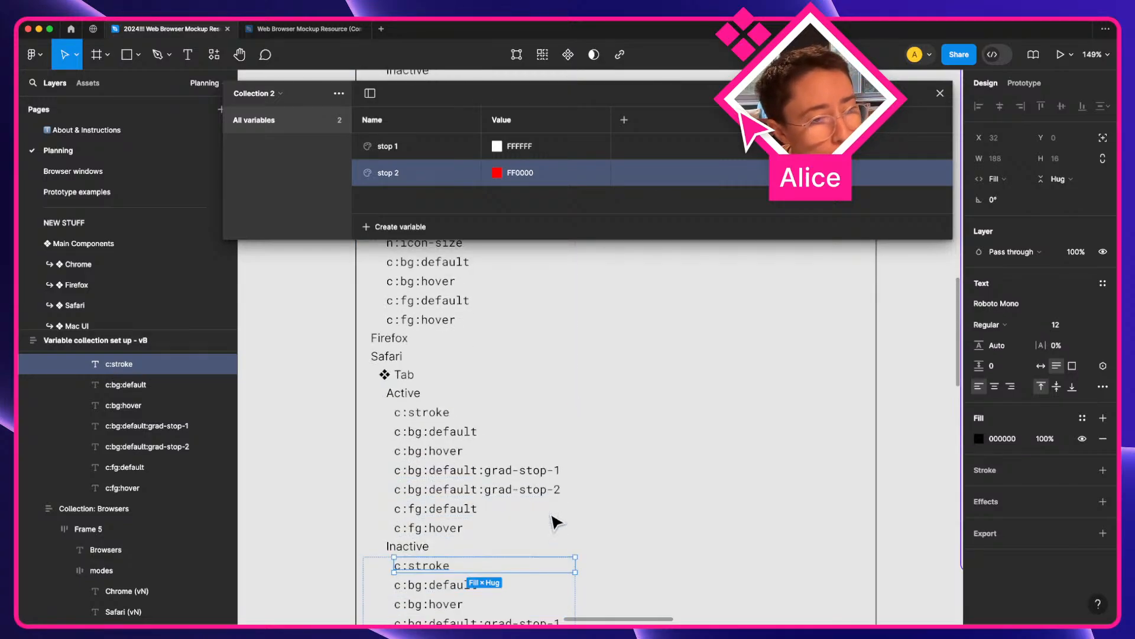
{"action": "scroll", "coordinate": [556, 521], "scroll_direction": "down", "scroll_amount": 15}
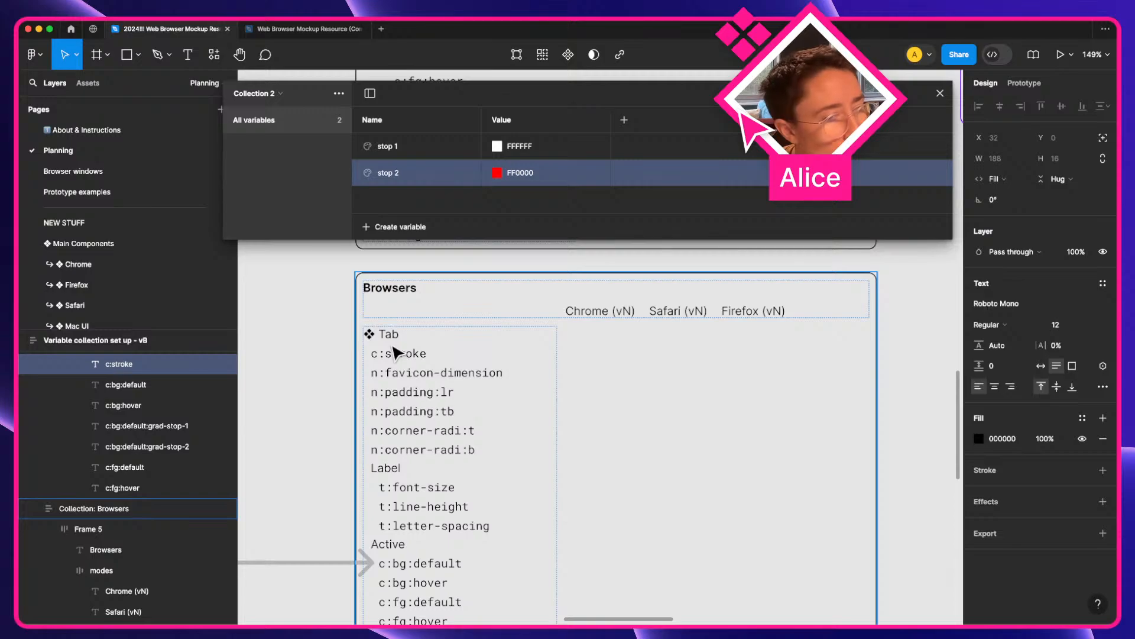
{"action": "scroll", "coordinate": [395, 353], "scroll_direction": "down", "scroll_amount": 3}
{"action": "left_click", "coordinate": [406, 282]}
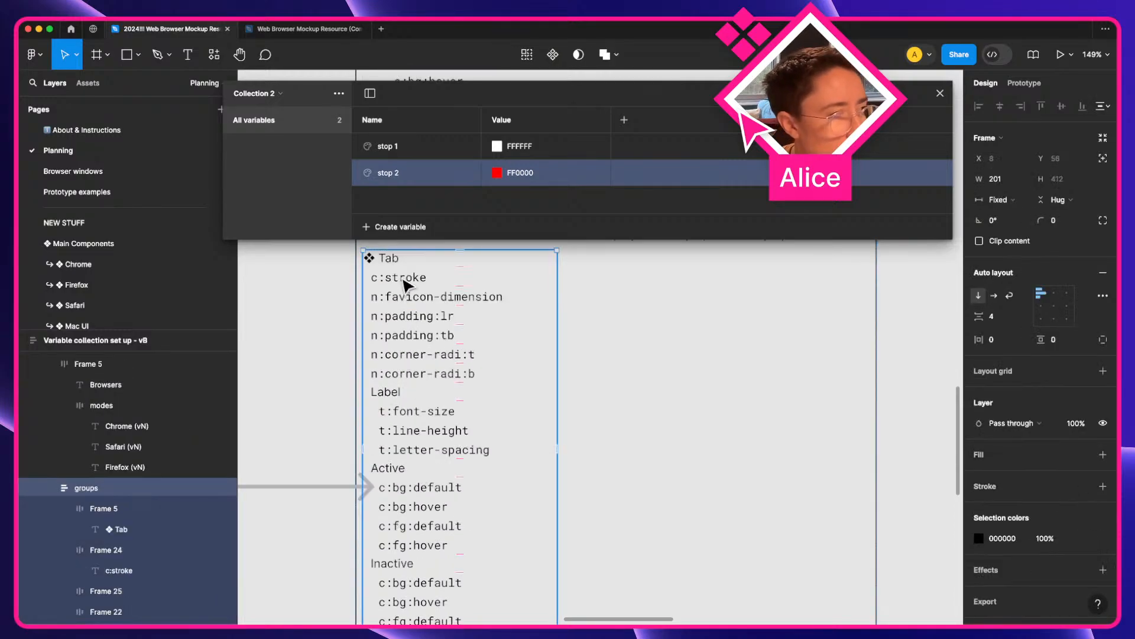
{"action": "key", "text": "Delete"}
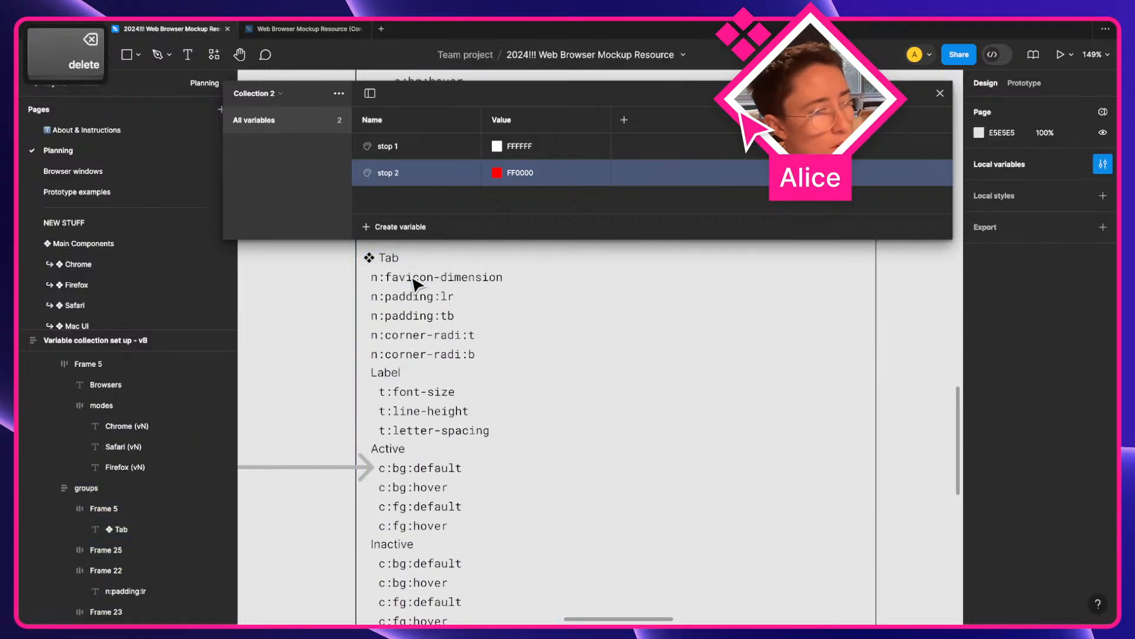
Duplicate the c:bg:default row in the Active group of the Browsers plan and change the lower copy's text to c:stroke.
{"action": "left_click", "coordinate": [424, 473]}
{"action": "double_click", "coordinate": [425, 473]}
{"action": "left_click", "coordinate": [424, 470]}
{"action": "key", "text": "super+d"}
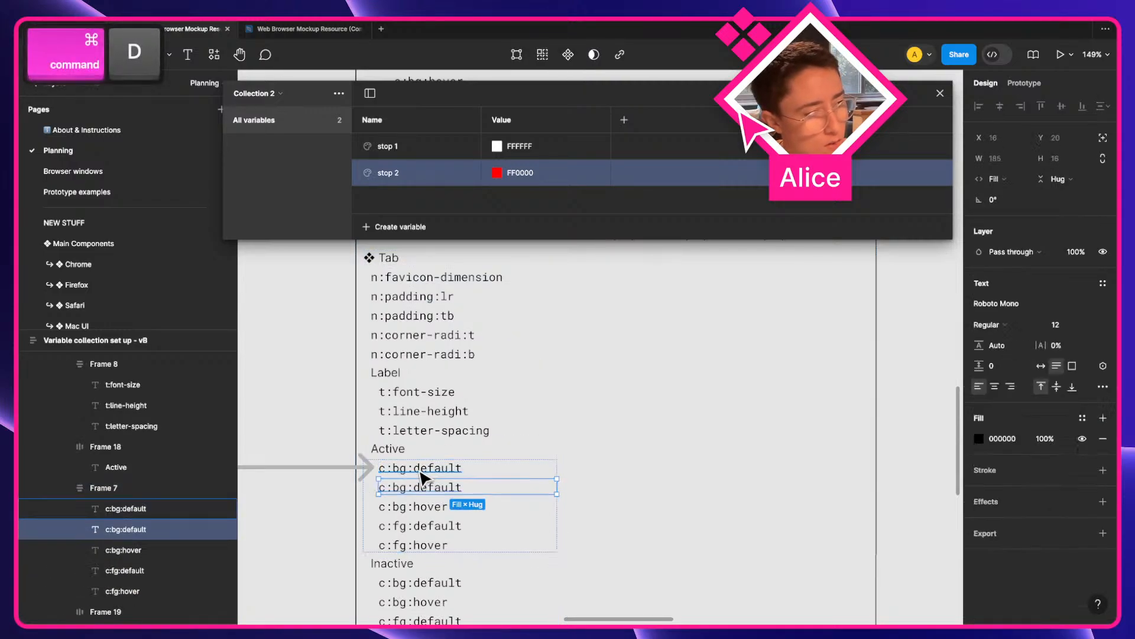
{"action": "double_click", "coordinate": [410, 492]}
{"action": "key", "text": "shift+alt+Left"}
{"action": "key", "text": "shift+alt+Left"}
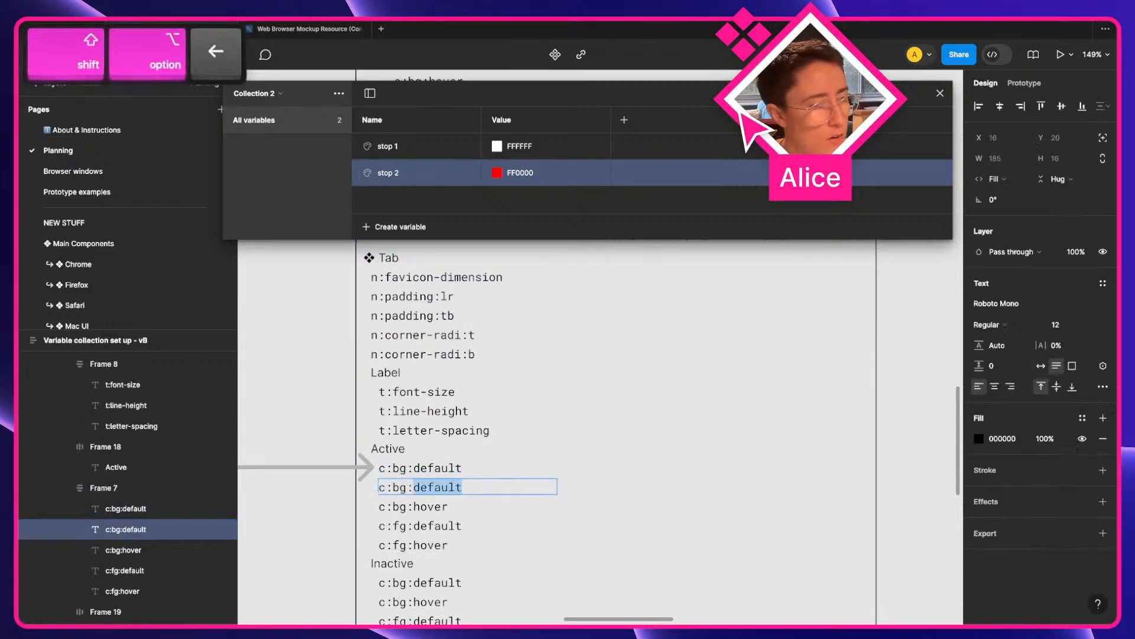
{"action": "type", "text": "stroke"}
{"action": "key", "text": "Escape"}
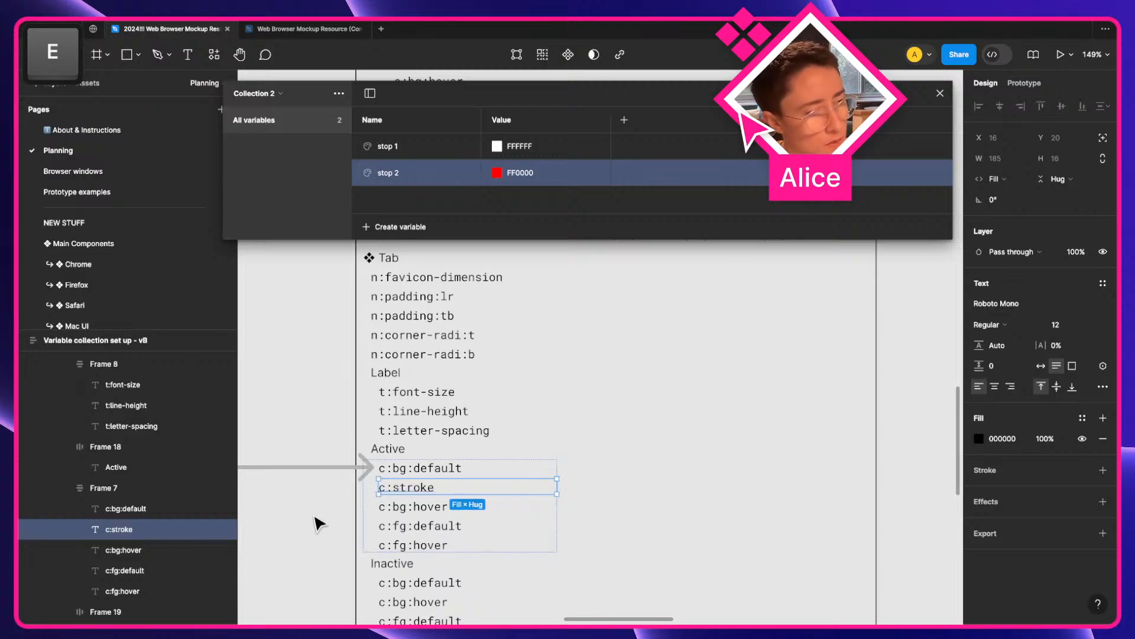
Copy the new c:stroke row to the end of the Inactive group in the Browsers collection plan.
{"action": "scroll", "coordinate": [355, 521], "scroll_direction": "down", "scroll_amount": 2}
{"action": "key", "text": "super+c"}
{"action": "left_click", "coordinate": [421, 540]}
{"action": "key", "text": "super+v"}
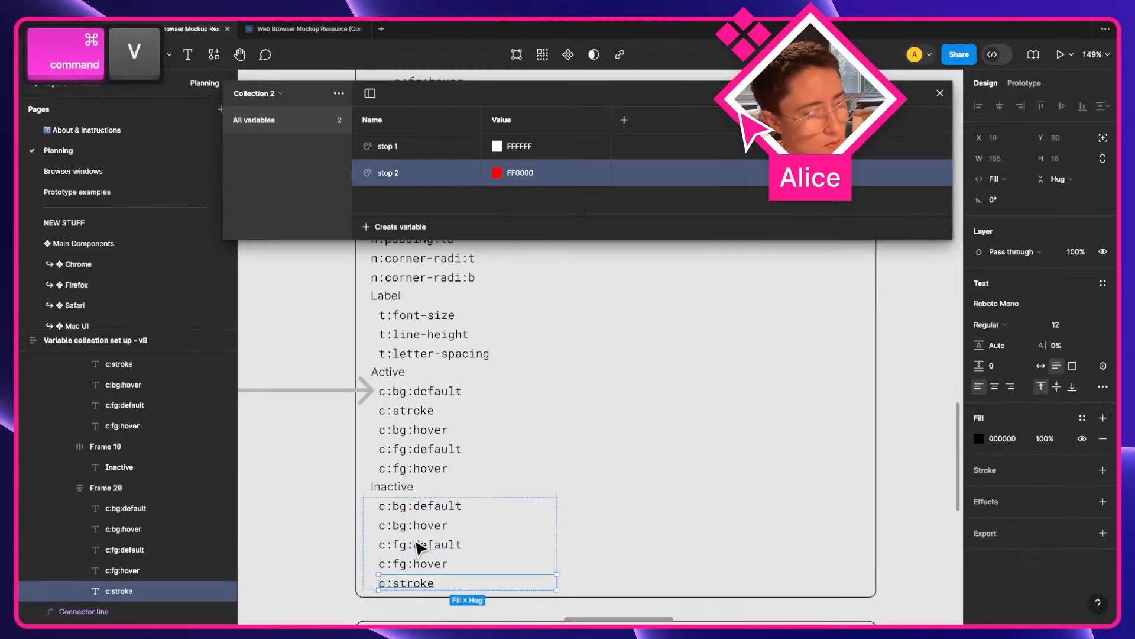
{"action": "key", "text": "super+z"}
{"action": "key", "text": "super+v"}
{"action": "left_click", "coordinate": [300, 530]}
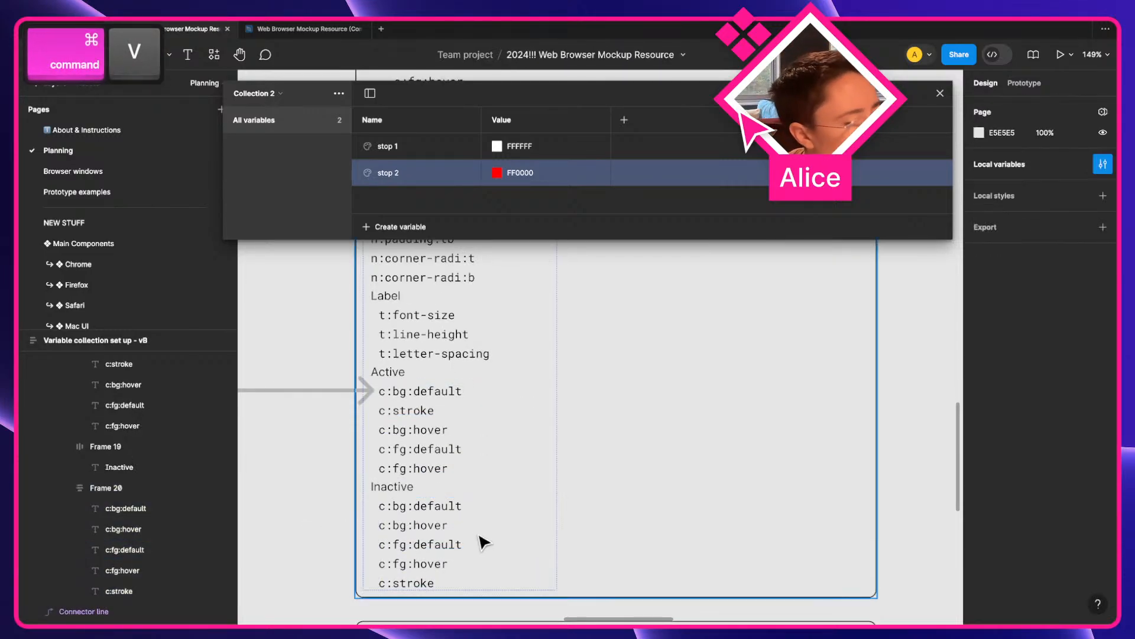
{"action": "scroll", "coordinate": [432, 578], "scroll_direction": "up", "scroll_amount": 5}
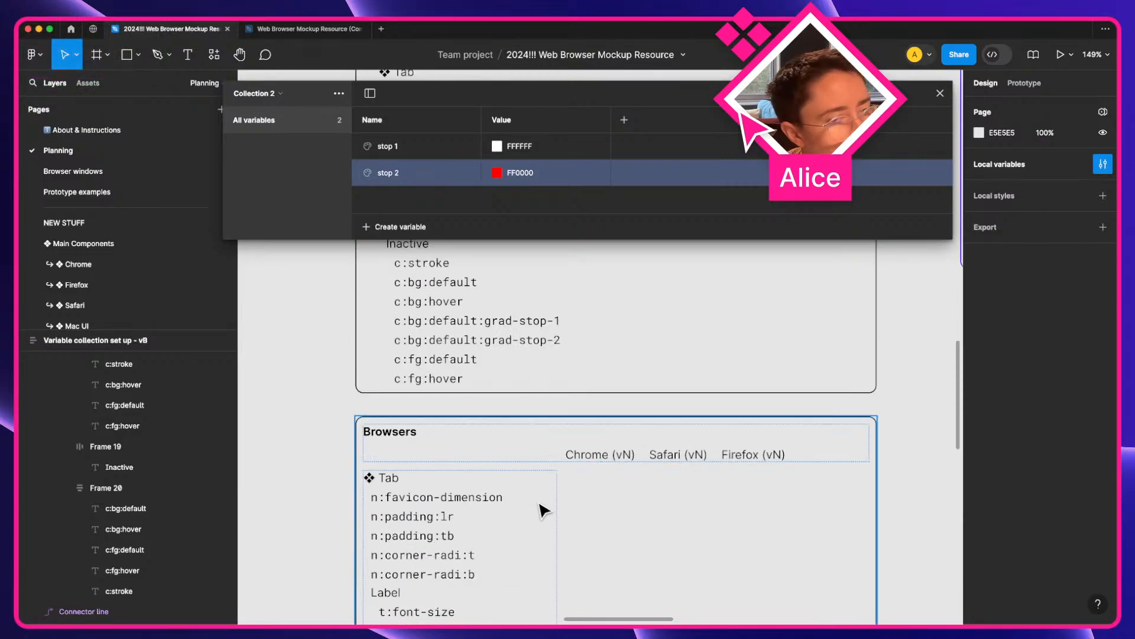
Reattach the connector line's start from Chrome's Active c:bg:default row to the c:stroke row in Safari's Active group of the Color themes plan.
{"action": "scroll", "coordinate": [541, 510], "scroll_direction": "down", "scroll_amount": 1}
{"action": "scroll", "coordinate": [610, 488], "scroll_direction": "down", "scroll_amount": 2}
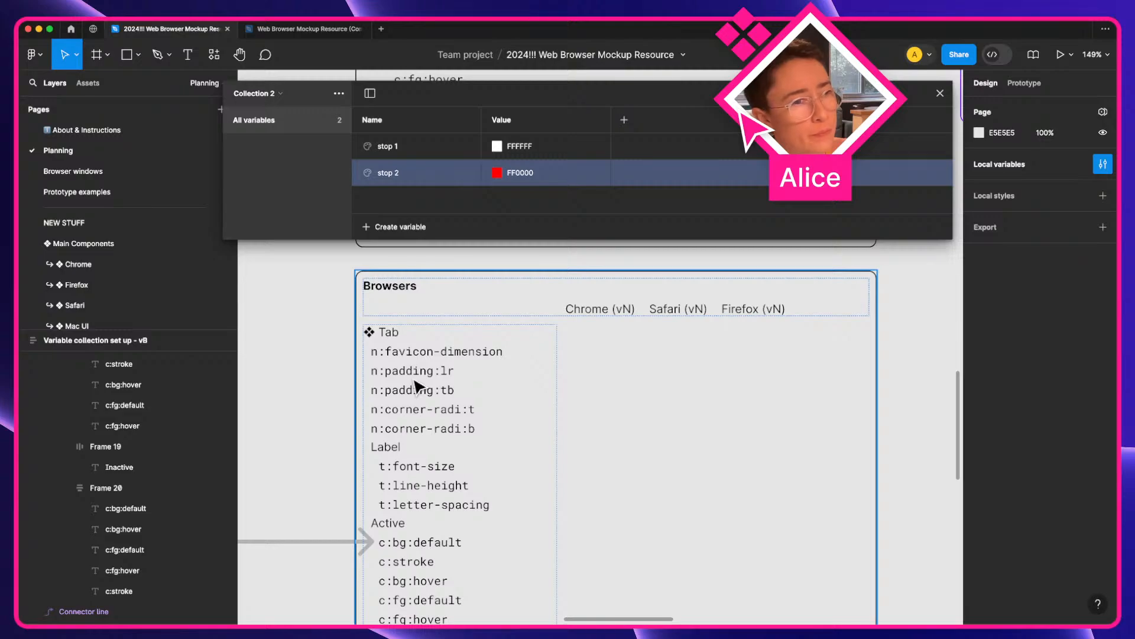
{"action": "scroll", "coordinate": [413, 379], "scroll_direction": "up", "scroll_amount": 5}
{"action": "scroll", "coordinate": [413, 382], "scroll_direction": "down", "scroll_amount": 5}
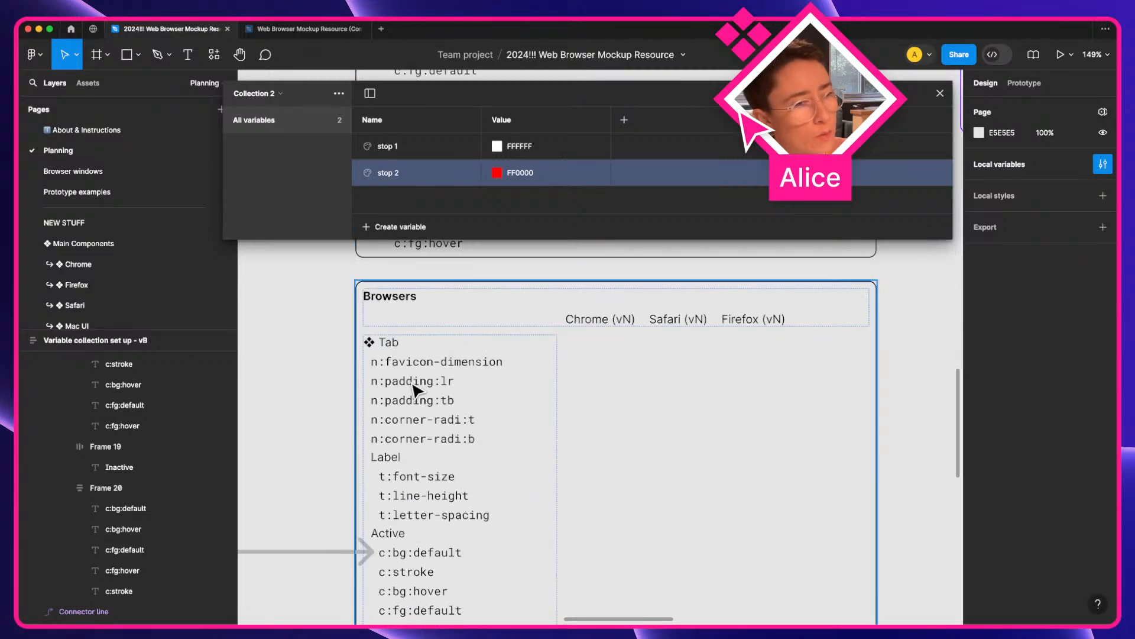
{"action": "scroll", "coordinate": [413, 383], "scroll_direction": "down", "scroll_amount": 5}
{"action": "left_click_drag", "start_coordinate": [348, 411], "coordinate": [432, 507]}
{"action": "scroll", "coordinate": [432, 507], "scroll_direction": "up", "scroll_amount": 5}
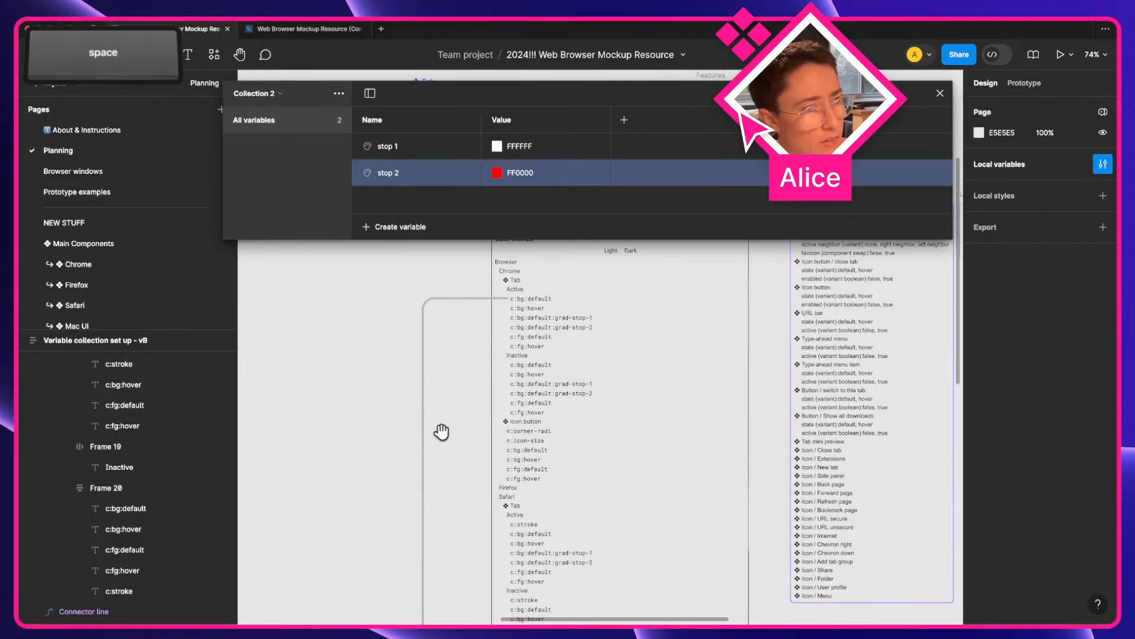
{"action": "left_click", "coordinate": [484, 299]}
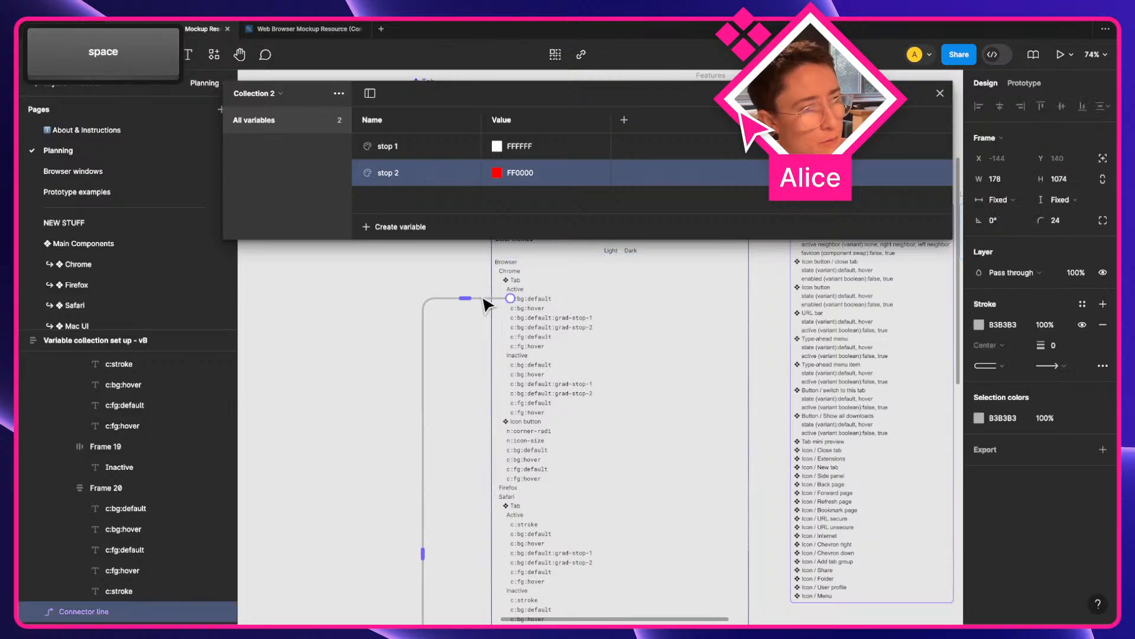
{"action": "mouse_move", "coordinate": [512, 298]}
{"action": "left_mouse_down"}
{"action": "mouse_move", "coordinate": [536, 410]}
{"action": "mouse_move", "coordinate": [510, 408]}
{"action": "mouse_move", "coordinate": [511, 273]}
{"action": "left_mouse_up"}
{"action": "scroll", "coordinate": [537, 411], "scroll_direction": "down", "scroll_amount": 5}
{"action": "scroll", "coordinate": [513, 299], "scroll_direction": "up", "scroll_amount": 1}
{"action": "scroll", "coordinate": [565, 317], "scroll_direction": "up", "scroll_amount": 3}
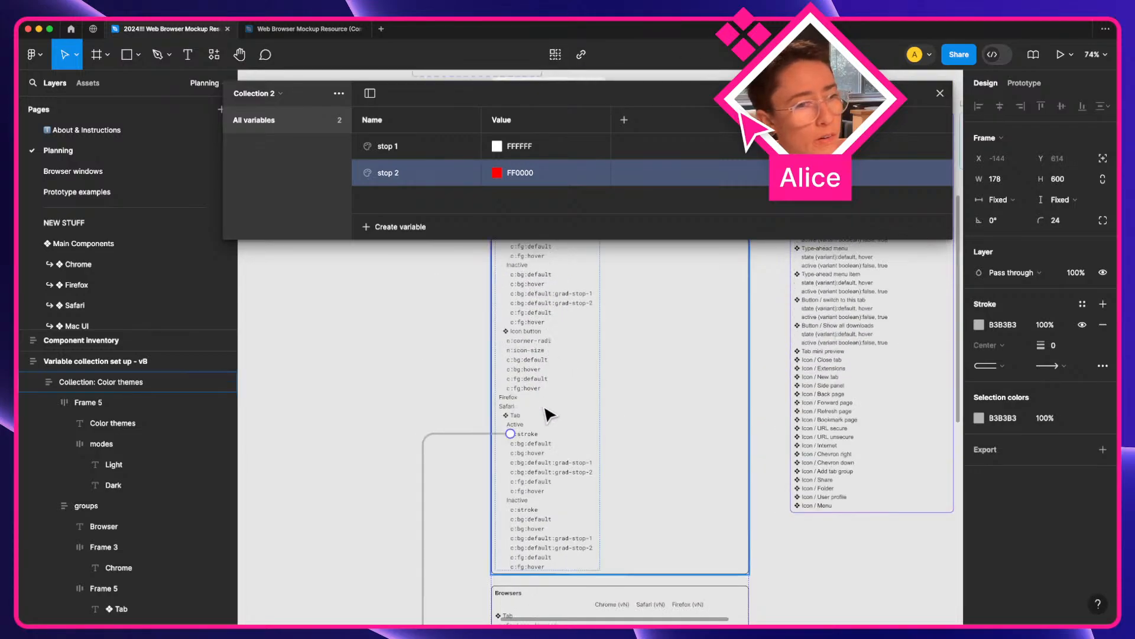
Reattach the connector line's arrow end to the c:stroke row in the Active group of the Browsers plan.
{"action": "scroll", "coordinate": [552, 487], "scroll_direction": "down", "scroll_amount": 3}
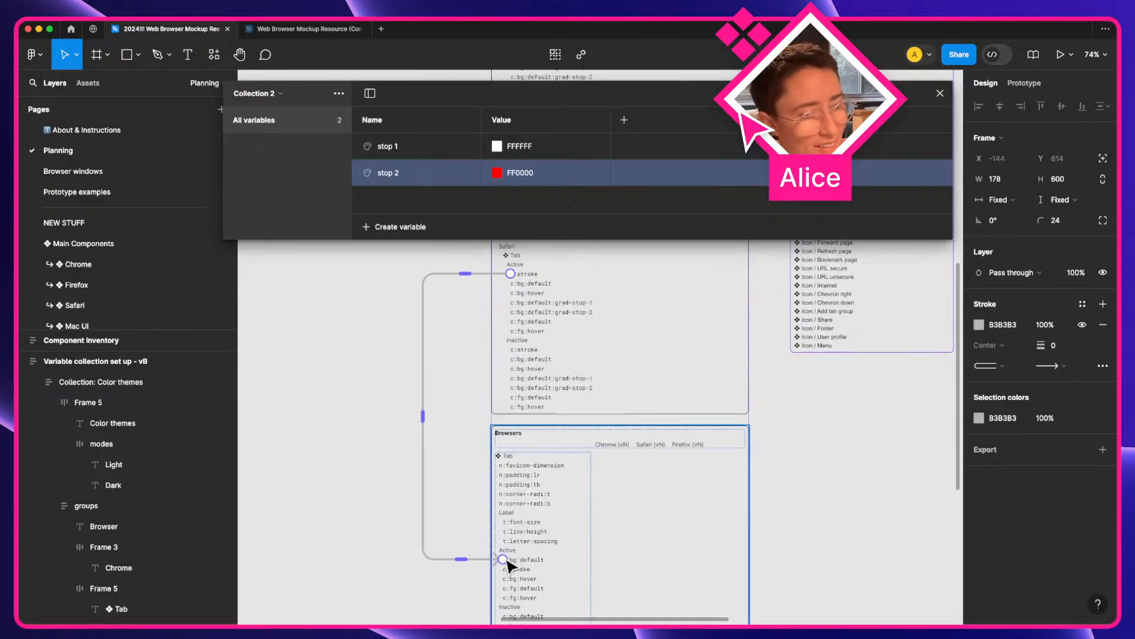
{"action": "mouse_move", "coordinate": [509, 567]}
{"action": "left_mouse_down"}
{"action": "mouse_move", "coordinate": [485, 540]}
{"action": "mouse_move", "coordinate": [524, 418]}
{"action": "mouse_move", "coordinate": [508, 410]}
{"action": "mouse_move", "coordinate": [512, 501]}
{"action": "left_mouse_up"}
{"action": "scroll", "coordinate": [484, 540], "scroll_direction": "down", "scroll_amount": 1}
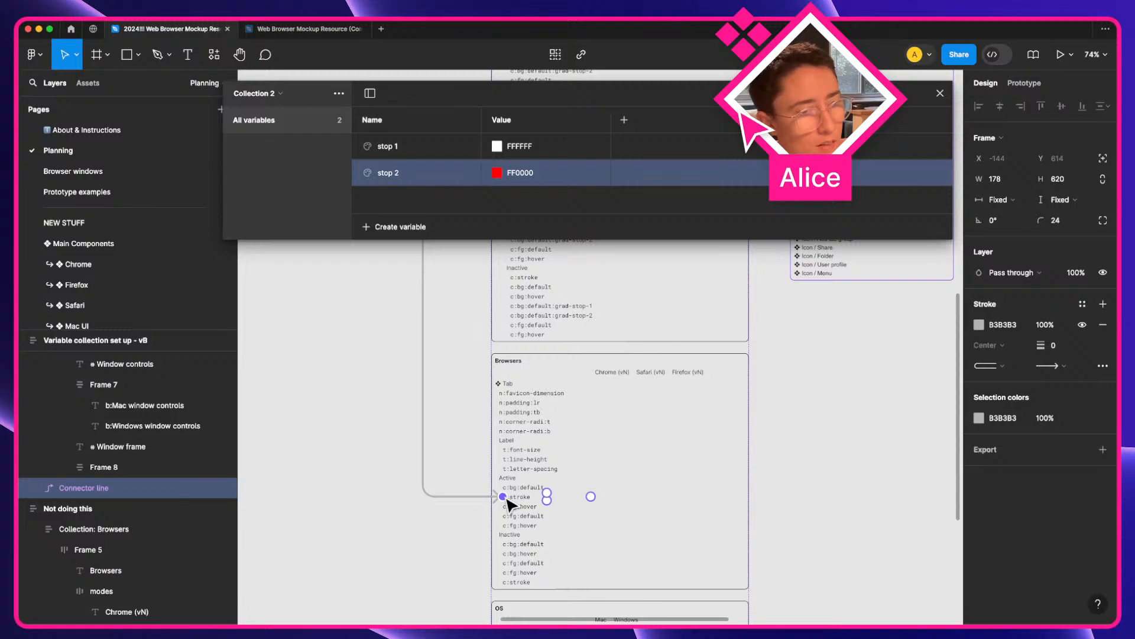
{"action": "mouse_move", "coordinate": [516, 503]}
{"action": "left_mouse_down"}
{"action": "mouse_move", "coordinate": [636, 507]}
{"action": "mouse_move", "coordinate": [516, 502]}
{"action": "left_mouse_up"}
{"action": "key", "text": "space"}
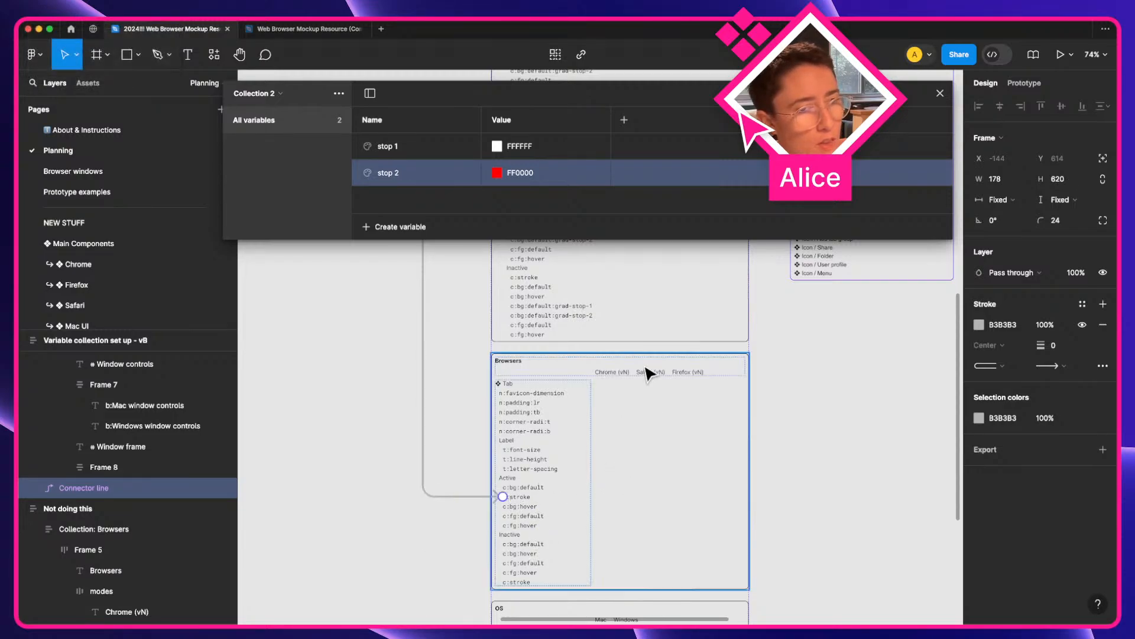
Draw a rectangle about 66 × 13 and place it in the Safari (vN) column beside the Active c:stroke row of the Browsers plan.
{"action": "left_click", "coordinate": [381, 525]}
{"action": "key", "text": "r"}
{"action": "mouse_move", "coordinate": [314, 478]}
{"action": "left_mouse_down"}
{"action": "mouse_move", "coordinate": [374, 501]}
{"action": "mouse_move", "coordinate": [601, 517]}
{"action": "mouse_move", "coordinate": [562, 514]}
{"action": "mouse_move", "coordinate": [574, 517]}
{"action": "left_mouse_up"}
{"action": "key", "text": "space"}
{"action": "scroll", "coordinate": [573, 516], "scroll_direction": "up", "scroll_amount": 5, "text": "ctrl"}
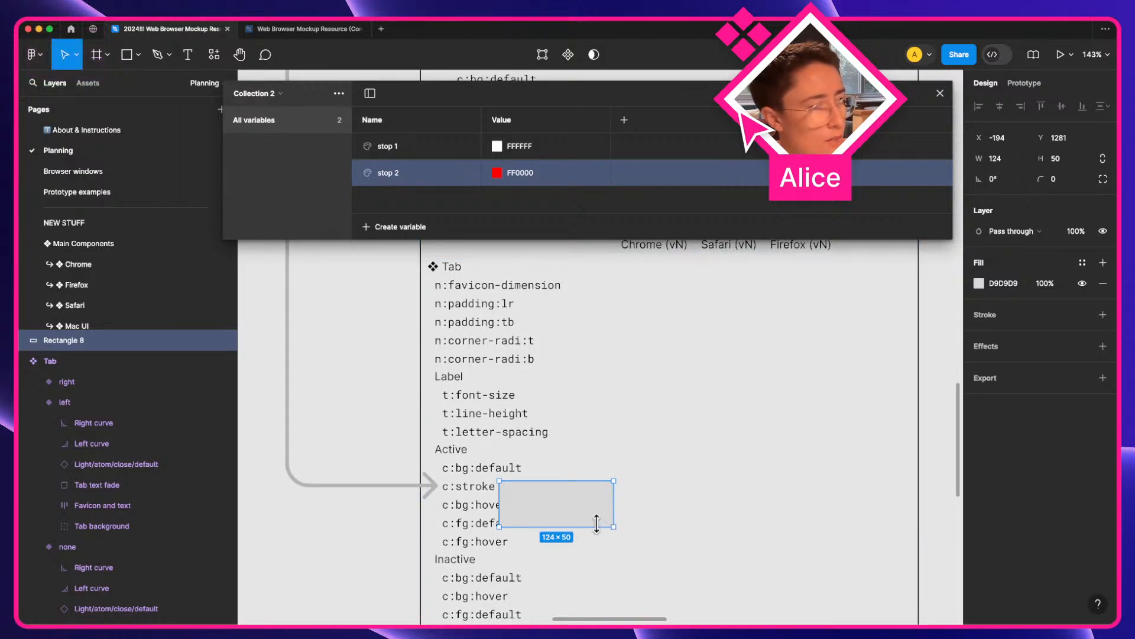
{"action": "left_click_drag", "start_coordinate": [597, 523], "coordinate": [754, 490]}
{"action": "key", "text": "space"}
{"action": "scroll", "coordinate": [754, 490], "scroll_direction": "up", "scroll_amount": 1}
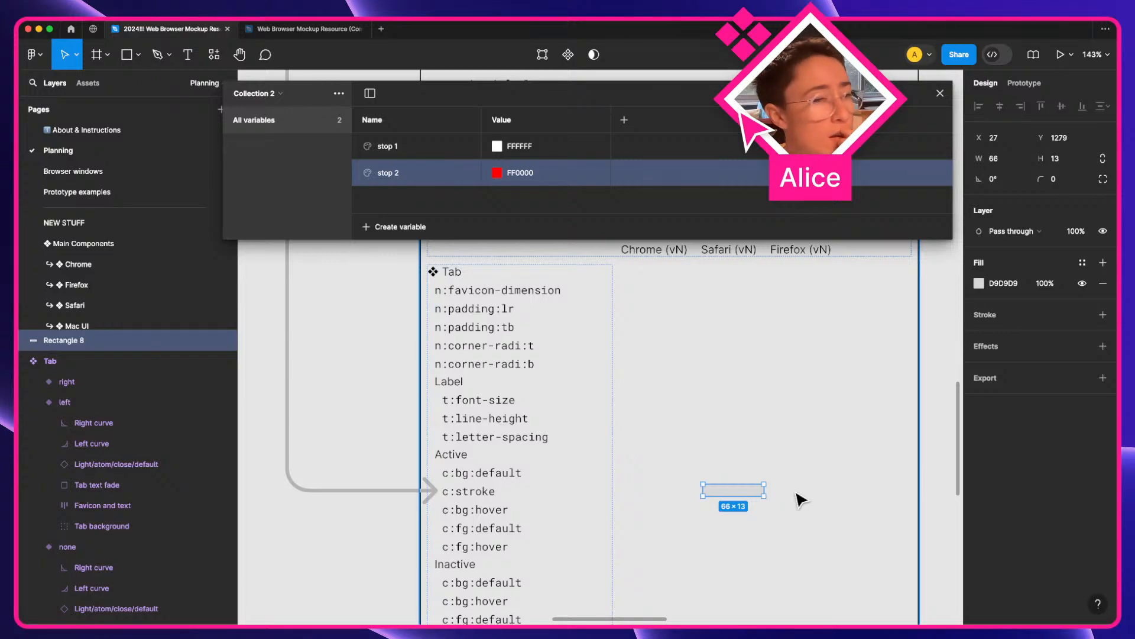
{"action": "scroll", "coordinate": [801, 500], "scroll_direction": "down", "scroll_amount": 2}
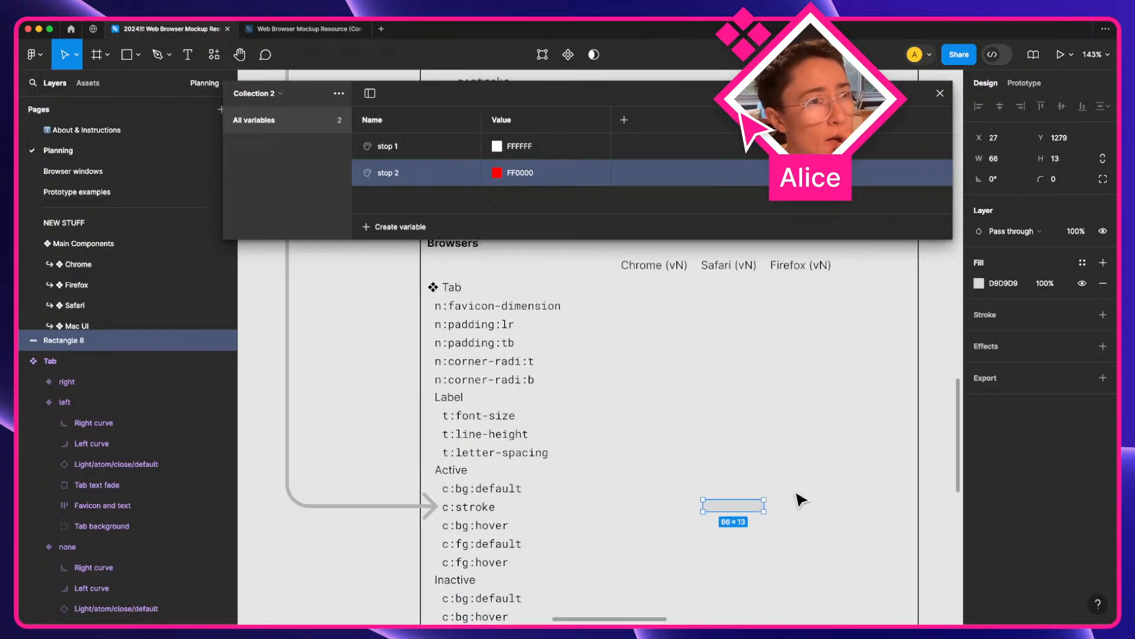